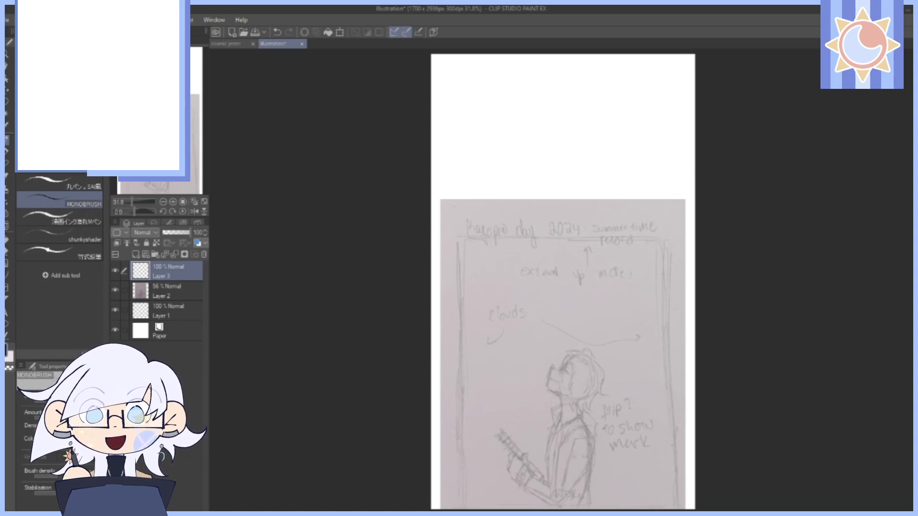
Try sketching a head circle and an upturned face profile over the reference figure's head, and erase those strokes.
{"action": "left_click", "coordinate": [137, 202]}
{"action": "left_click", "coordinate": [135, 203]}
{"action": "mouse_move", "coordinate": [717, 340]}
{"action": "left_mouse_down"}
{"action": "mouse_move", "coordinate": [679, 400]}
{"action": "mouse_move", "coordinate": [622, 233]}
{"action": "left_mouse_up"}
{"action": "scroll", "coordinate": [622, 233], "scroll_direction": "down", "scroll_amount": 3}
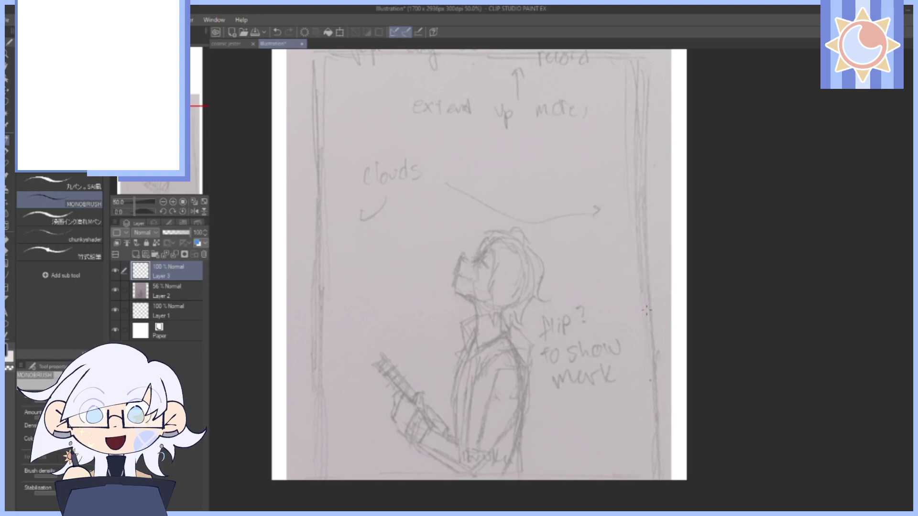
{"action": "mouse_move", "coordinate": [586, 141]}
{"action": "left_mouse_down"}
{"action": "mouse_move", "coordinate": [636, 375]}
{"action": "mouse_move", "coordinate": [685, 382]}
{"action": "mouse_move", "coordinate": [678, 186]}
{"action": "left_mouse_up"}
{"action": "scroll", "coordinate": [678, 186], "scroll_direction": "down", "scroll_amount": 6}
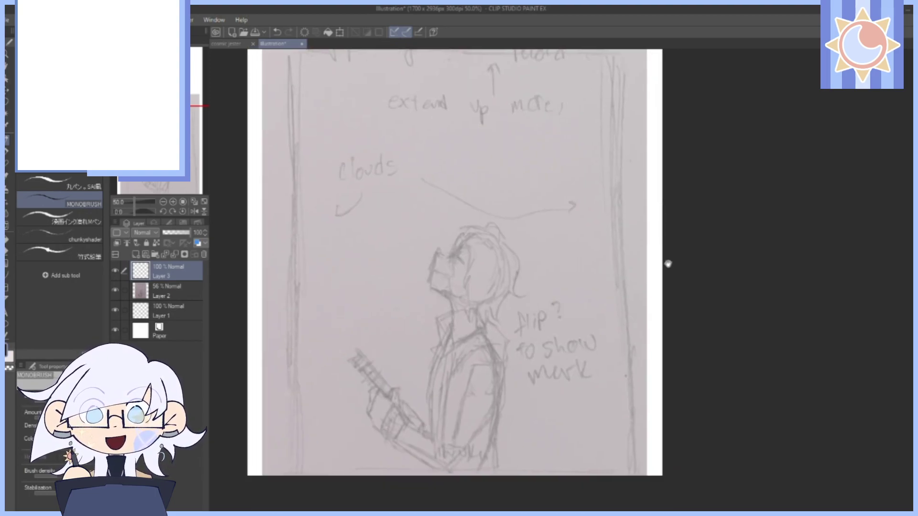
{"action": "scroll", "coordinate": [676, 211], "scroll_direction": "up", "scroll_amount": 3}
{"action": "mouse_move", "coordinate": [468, 200]}
{"action": "left_mouse_down"}
{"action": "mouse_move", "coordinate": [453, 251]}
{"action": "mouse_move", "coordinate": [493, 255]}
{"action": "mouse_move", "coordinate": [502, 197]}
{"action": "mouse_move", "coordinate": [452, 242]}
{"action": "mouse_move", "coordinate": [487, 257]}
{"action": "mouse_move", "coordinate": [453, 220]}
{"action": "left_mouse_up"}
{"action": "mouse_move", "coordinate": [481, 193]}
{"action": "left_mouse_down"}
{"action": "mouse_move", "coordinate": [497, 205]}
{"action": "mouse_move", "coordinate": [494, 253]}
{"action": "left_mouse_up"}
{"action": "mouse_move", "coordinate": [500, 196]}
{"action": "left_mouse_down"}
{"action": "mouse_move", "coordinate": [508, 232]}
{"action": "mouse_move", "coordinate": [498, 255]}
{"action": "left_mouse_up"}
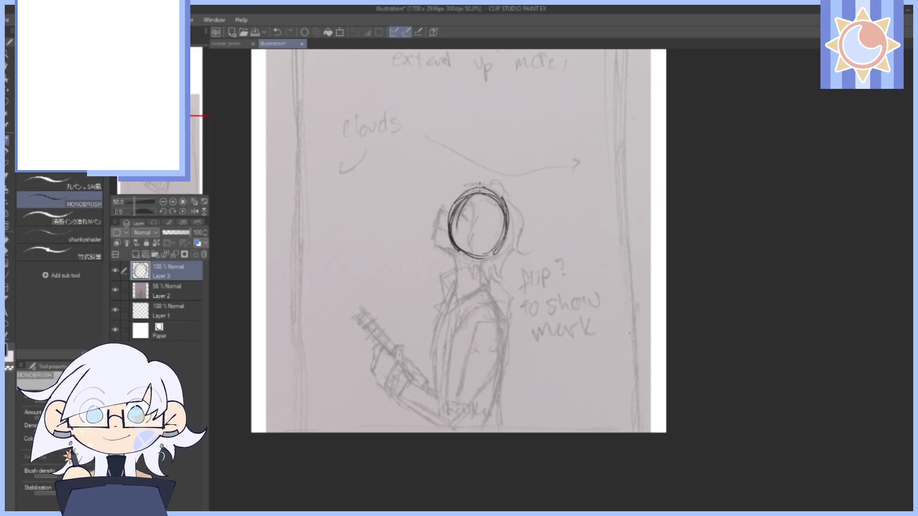
{"action": "mouse_move", "coordinate": [482, 189]}
{"action": "left_mouse_down"}
{"action": "mouse_move", "coordinate": [503, 239]}
{"action": "mouse_move", "coordinate": [494, 250]}
{"action": "left_mouse_up"}
{"action": "mouse_move", "coordinate": [458, 202]}
{"action": "left_mouse_down"}
{"action": "mouse_move", "coordinate": [452, 211]}
{"action": "mouse_move", "coordinate": [443, 205]}
{"action": "mouse_move", "coordinate": [434, 234]}
{"action": "left_mouse_up"}
{"action": "mouse_move", "coordinate": [441, 212]}
{"action": "left_mouse_down"}
{"action": "mouse_move", "coordinate": [432, 242]}
{"action": "mouse_move", "coordinate": [462, 255]}
{"action": "left_mouse_up"}
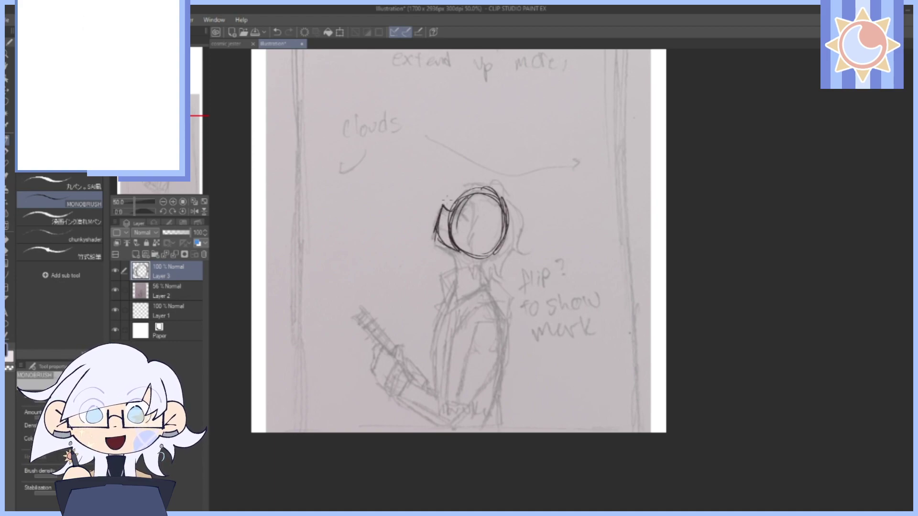
{"action": "mouse_move", "coordinate": [486, 212]}
{"action": "left_mouse_down"}
{"action": "mouse_move", "coordinate": [470, 194]}
{"action": "mouse_move", "coordinate": [470, 220]}
{"action": "mouse_move", "coordinate": [449, 194]}
{"action": "mouse_move", "coordinate": [437, 227]}
{"action": "mouse_move", "coordinate": [450, 228]}
{"action": "mouse_move", "coordinate": [428, 258]}
{"action": "left_mouse_up"}
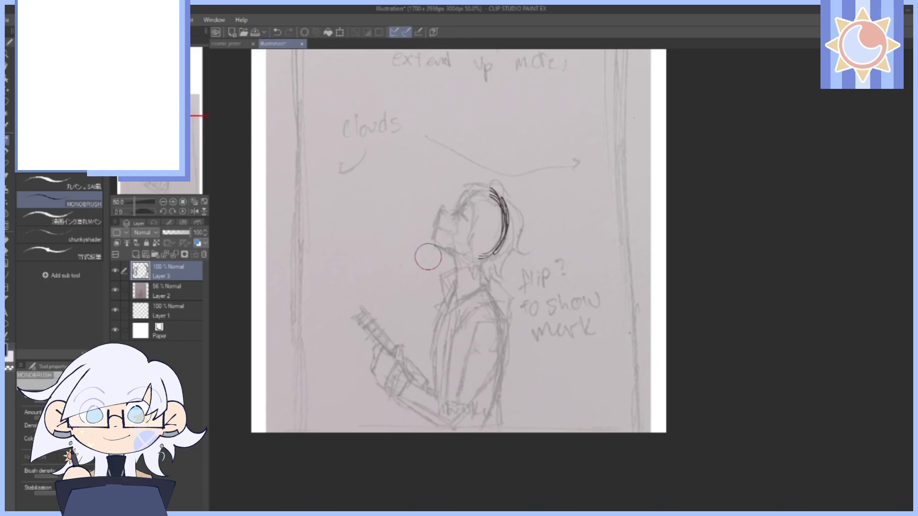
{"action": "mouse_move", "coordinate": [490, 184]}
{"action": "left_mouse_down"}
{"action": "mouse_move", "coordinate": [500, 206]}
{"action": "mouse_move", "coordinate": [497, 255]}
{"action": "left_mouse_up"}
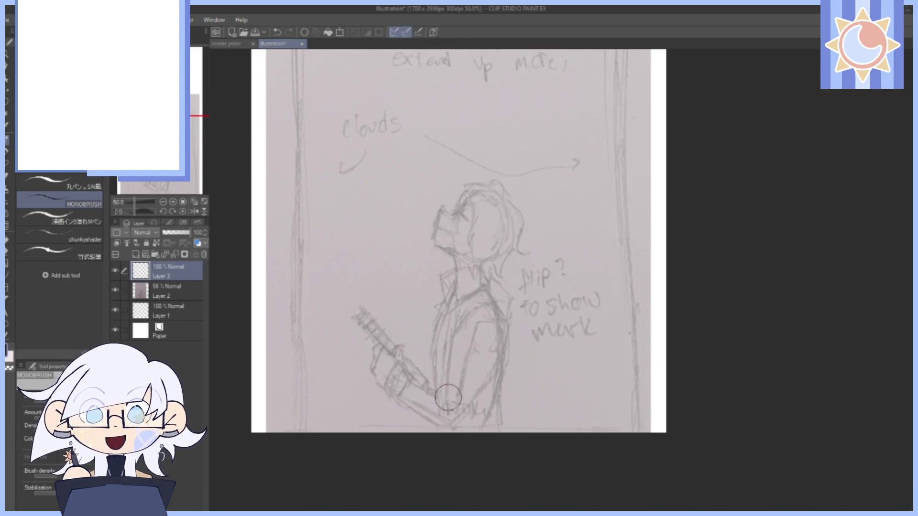
Make the reference sketch layer, Layer 2, active and lasso around the whole figure including the object in its hand.
{"action": "mouse_move", "coordinate": [596, 225]}
{"action": "left_mouse_down"}
{"action": "mouse_move", "coordinate": [610, 349]}
{"action": "mouse_move", "coordinate": [693, 223]}
{"action": "mouse_move", "coordinate": [698, 128]}
{"action": "left_mouse_up"}
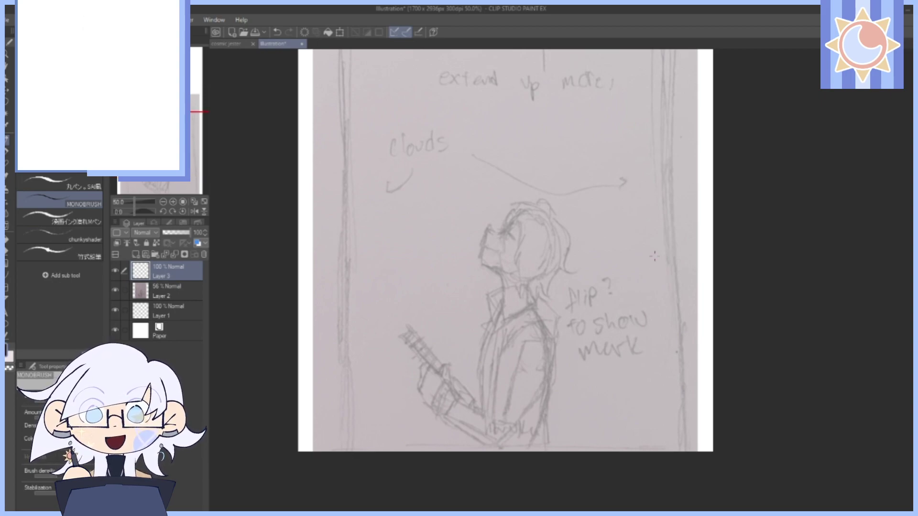
{"action": "left_click", "coordinate": [86, 261]}
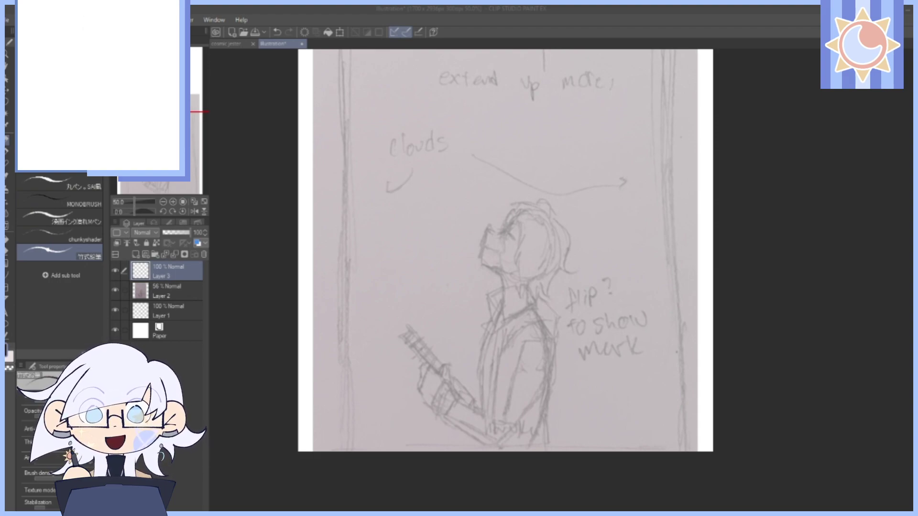
{"action": "left_click", "coordinate": [180, 298]}
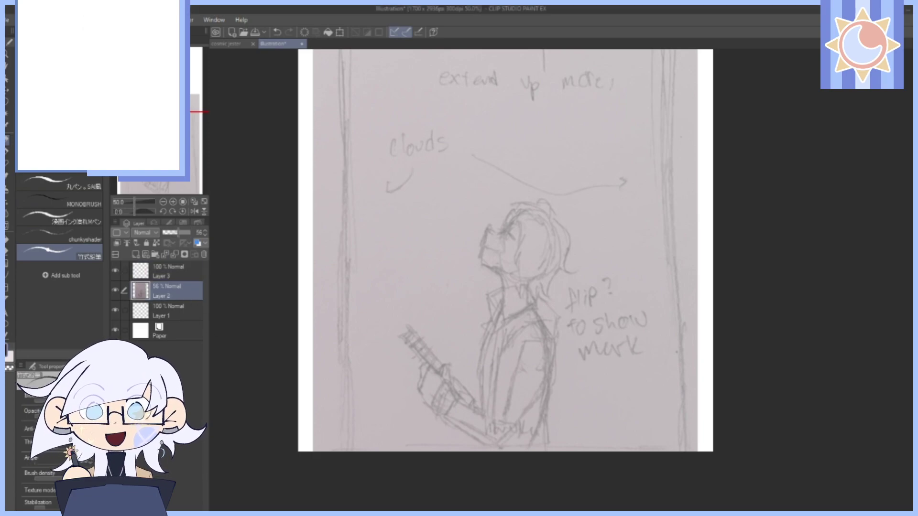
{"action": "left_click", "coordinate": [7, 101]}
{"action": "left_click_drag", "start_coordinate": [638, 281], "coordinate": [609, 282]}
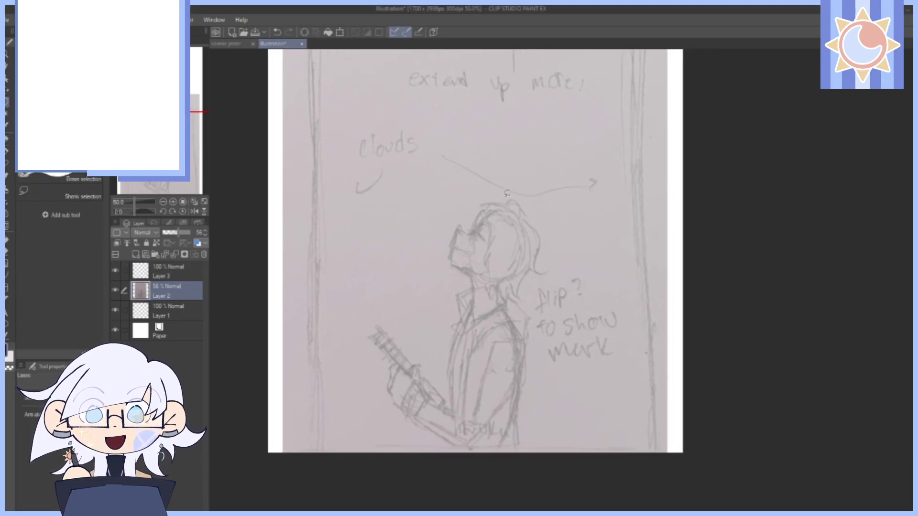
{"action": "mouse_move", "coordinate": [498, 195]}
{"action": "left_mouse_down"}
{"action": "mouse_move", "coordinate": [472, 197]}
{"action": "mouse_move", "coordinate": [413, 287]}
{"action": "mouse_move", "coordinate": [418, 327]}
{"action": "mouse_move", "coordinate": [374, 310]}
{"action": "mouse_move", "coordinate": [372, 365]}
{"action": "mouse_move", "coordinate": [402, 471]}
{"action": "mouse_move", "coordinate": [531, 475]}
{"action": "mouse_move", "coordinate": [555, 431]}
{"action": "mouse_move", "coordinate": [529, 299]}
{"action": "mouse_move", "coordinate": [560, 266]}
{"action": "mouse_move", "coordinate": [554, 226]}
{"action": "mouse_move", "coordinate": [503, 200]}
{"action": "left_mouse_up"}
Flip the selected figure horizontally and apply the transformation.
{"action": "left_click", "coordinate": [339, 32]}
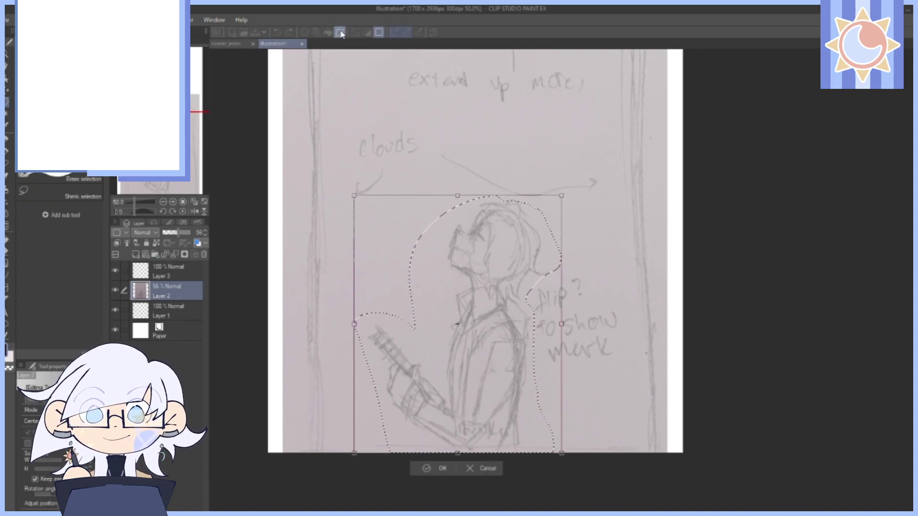
{"action": "left_click", "coordinate": [32, 399]}
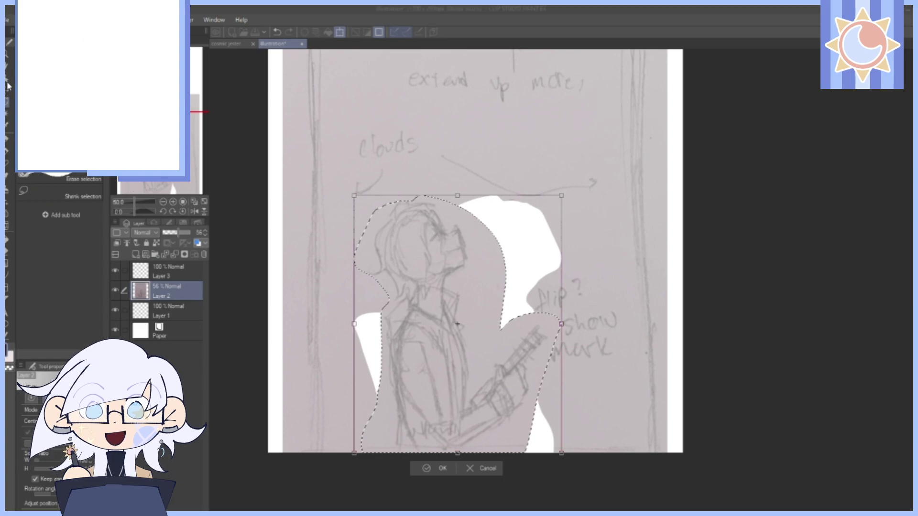
{"action": "key", "text": "Return"}
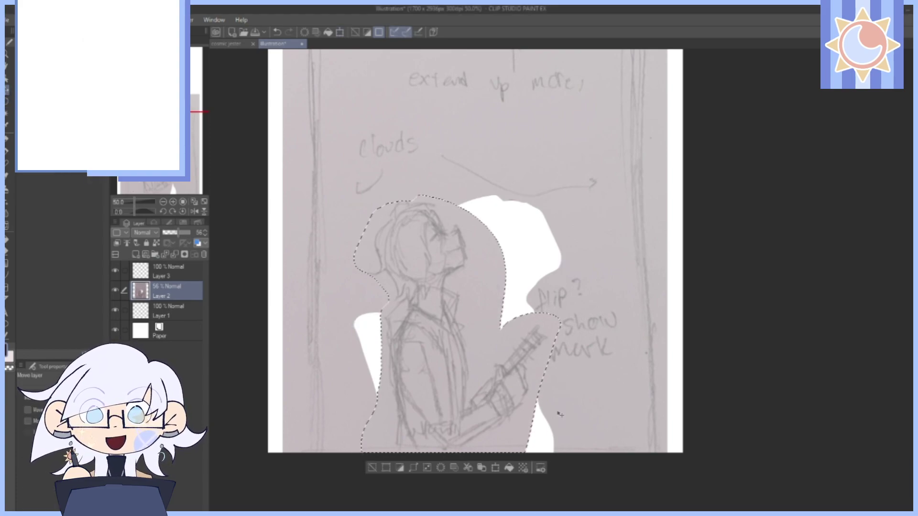
Nudge the flipped figure to the right so it stands near the middle of its cleared area, and deselect it.
{"action": "key", "text": "Right"}
{"action": "key", "text": "Right"}
{"action": "key", "text": "Right"}
{"action": "key", "text": "Right"}
{"action": "key", "text": "Right"}
{"action": "key", "text": "Right"}
{"action": "key", "text": "Right"}
{"action": "key", "text": "Right"}
{"action": "key", "text": "Right"}
{"action": "key", "text": "Right"}
{"action": "key", "text": "Right"}
{"action": "key", "text": "Right"}
{"action": "key", "text": "Right"}
{"action": "key", "text": "Right"}
{"action": "key", "text": "Right"}
{"action": "key", "text": "Right"}
{"action": "key", "text": "Right"}
{"action": "key", "text": "Right"}
{"action": "key", "text": "Right"}
{"action": "key", "text": "Right"}
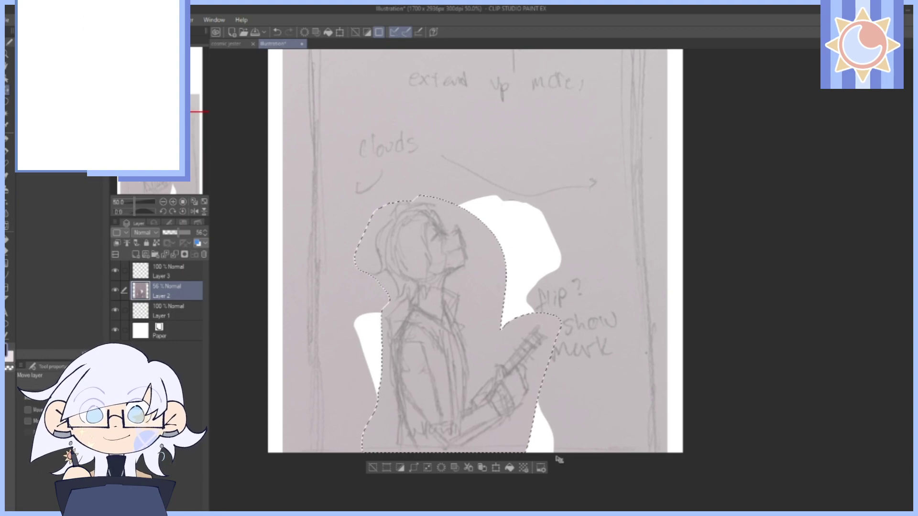
{"action": "key", "text": "Right"}
{"action": "key", "text": "Right"}
{"action": "key", "text": "Right"}
{"action": "key", "text": "Right"}
{"action": "key", "text": "Right"}
{"action": "key", "text": "Right"}
{"action": "key", "text": "Right"}
{"action": "key", "text": "Right"}
{"action": "key", "text": "Right"}
{"action": "key", "text": "Right"}
{"action": "key", "text": "Right"}
{"action": "key", "text": "Right"}
{"action": "key", "text": "Right"}
{"action": "key", "text": "Right"}
{"action": "key", "text": "Right"}
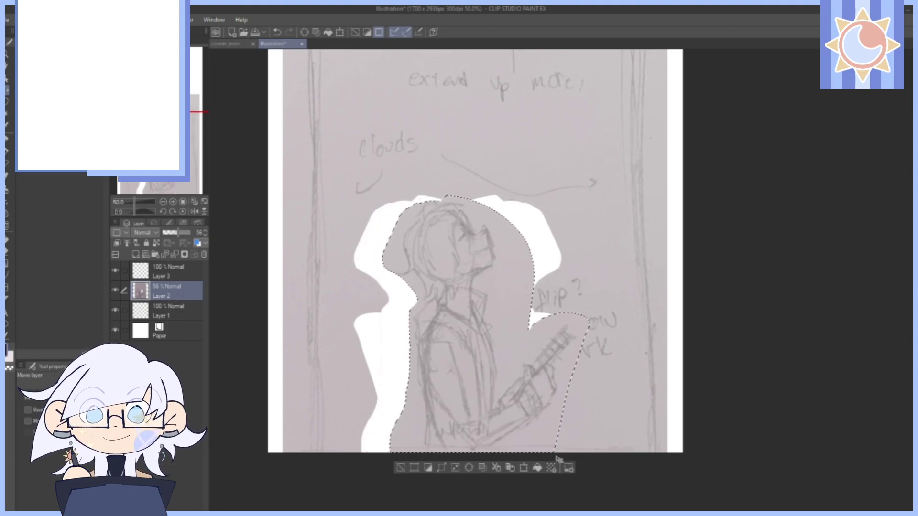
{"action": "key", "text": "Right"}
{"action": "key", "text": "Right"}
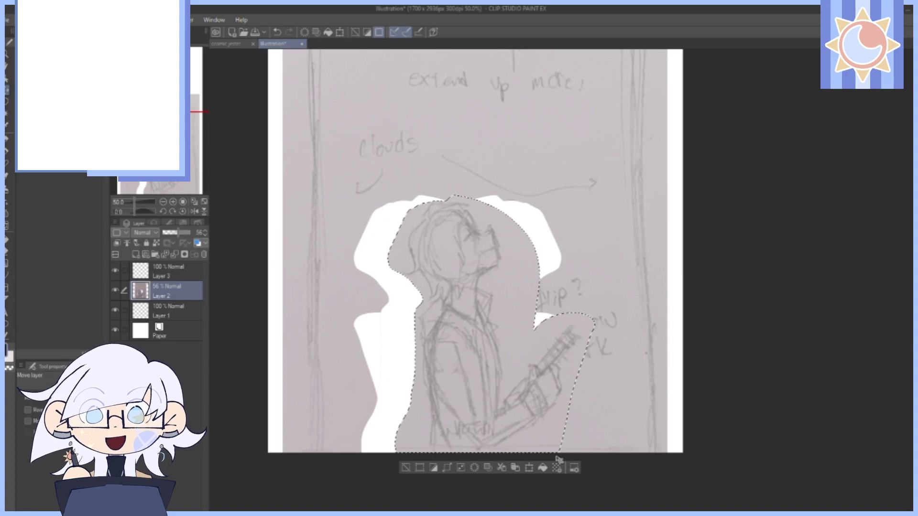
{"action": "key", "text": "Left"}
{"action": "key", "text": "Left"}
{"action": "key", "text": "Left"}
{"action": "key", "text": "Left"}
{"action": "key", "text": "Left"}
{"action": "key", "text": "Left"}
{"action": "key", "text": "Left"}
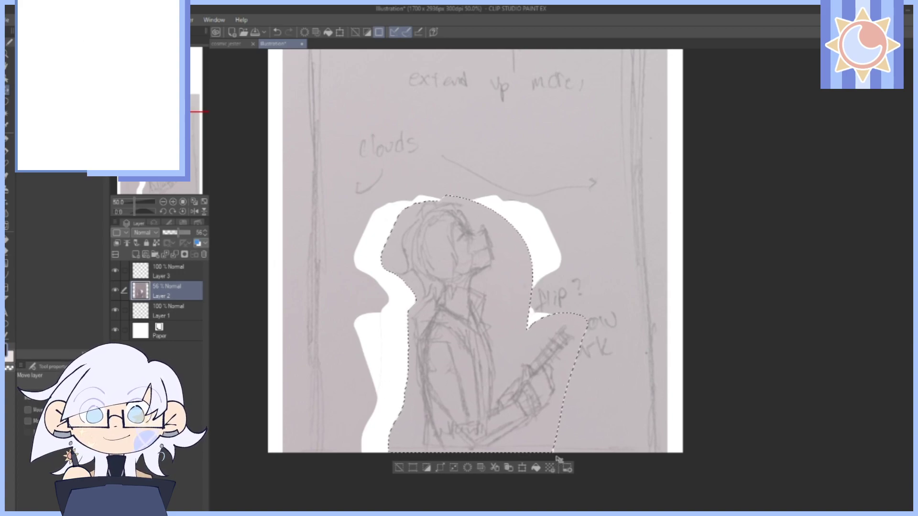
{"action": "left_click", "coordinate": [400, 468]}
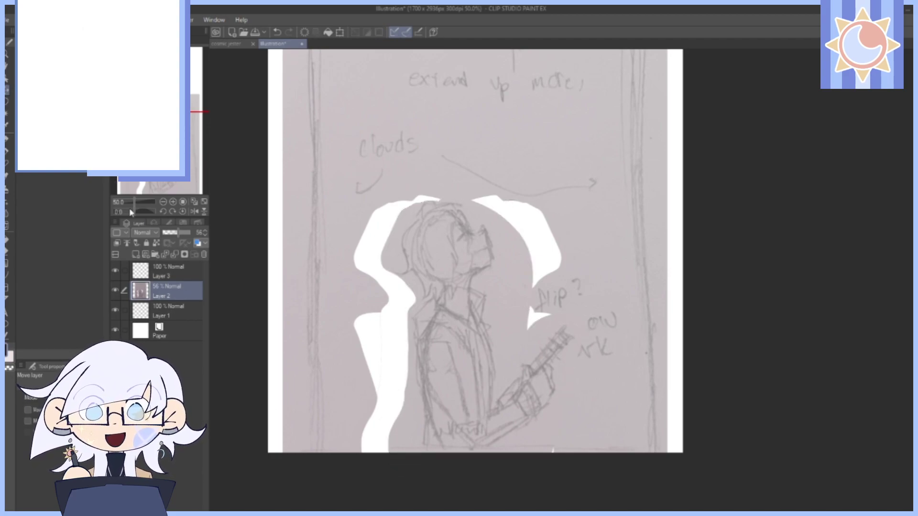
Test the drawing brush with large zigzag strokes across the reference sketch and undo them.
{"action": "left_click_drag", "start_coordinate": [141, 201], "coordinate": [134, 202]}
{"action": "left_click_drag", "start_coordinate": [638, 186], "coordinate": [642, 275]}
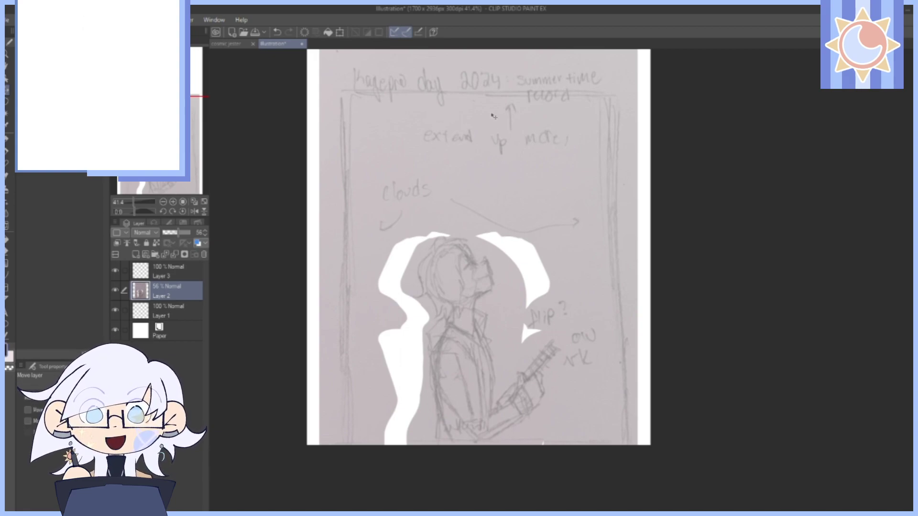
{"action": "left_click", "coordinate": [7, 137]}
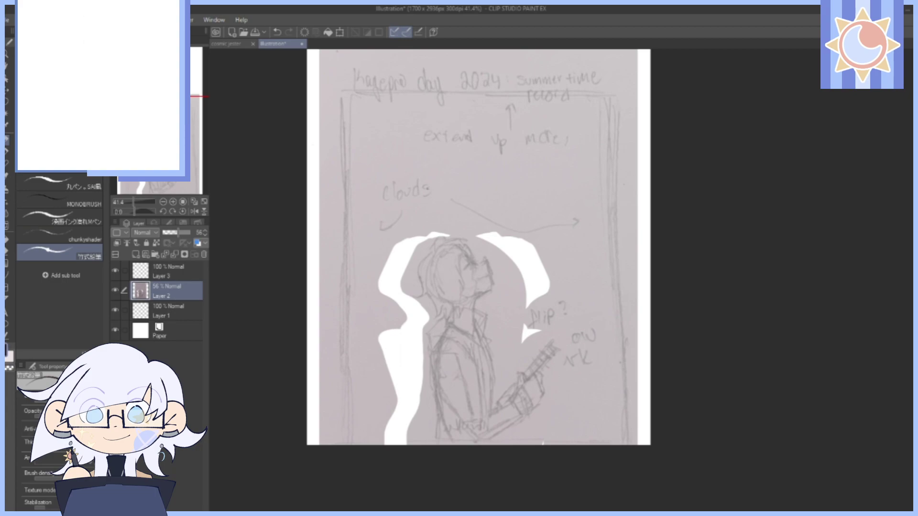
{"action": "mouse_move", "coordinate": [399, 251]}
{"action": "left_mouse_down"}
{"action": "mouse_move", "coordinate": [515, 199]}
{"action": "mouse_move", "coordinate": [605, 422]}
{"action": "left_mouse_up"}
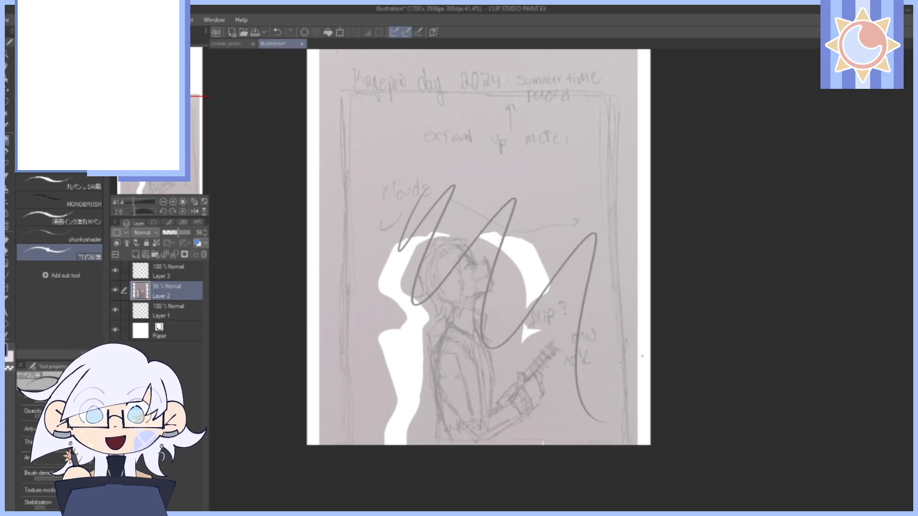
{"action": "left_click", "coordinate": [277, 32]}
{"action": "mouse_move", "coordinate": [353, 232]}
{"action": "left_mouse_down"}
{"action": "mouse_move", "coordinate": [356, 293]}
{"action": "mouse_move", "coordinate": [425, 311]}
{"action": "mouse_move", "coordinate": [598, 383]}
{"action": "left_mouse_up"}
{"action": "left_click", "coordinate": [277, 32]}
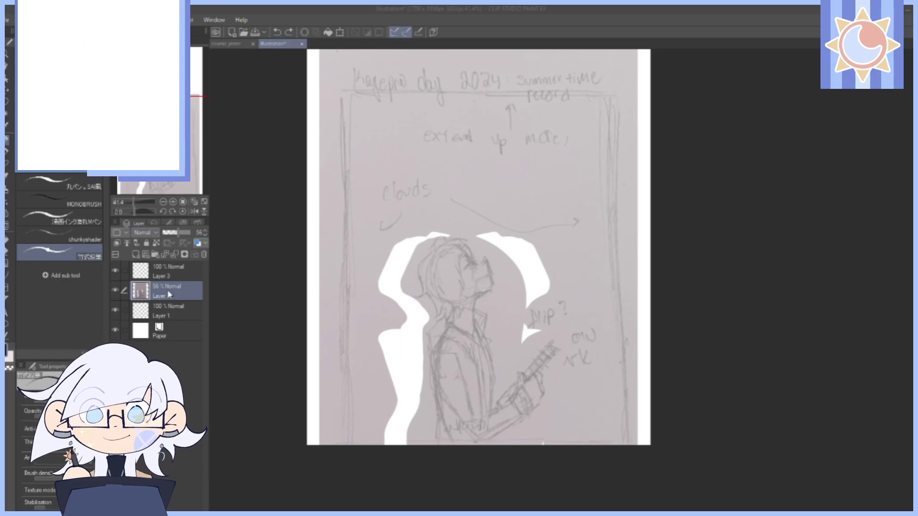
On Layer 3, sketch the rounded top and sides of a front-facing head in the space above the "clouds" note.
{"action": "left_click", "coordinate": [173, 272]}
{"action": "left_click_drag", "start_coordinate": [127, 212], "coordinate": [137, 204]}
{"action": "left_click", "coordinate": [182, 212]}
{"action": "mouse_move", "coordinate": [529, 214]}
{"action": "left_mouse_down"}
{"action": "mouse_move", "coordinate": [649, 127]}
{"action": "mouse_move", "coordinate": [641, 167]}
{"action": "left_mouse_up"}
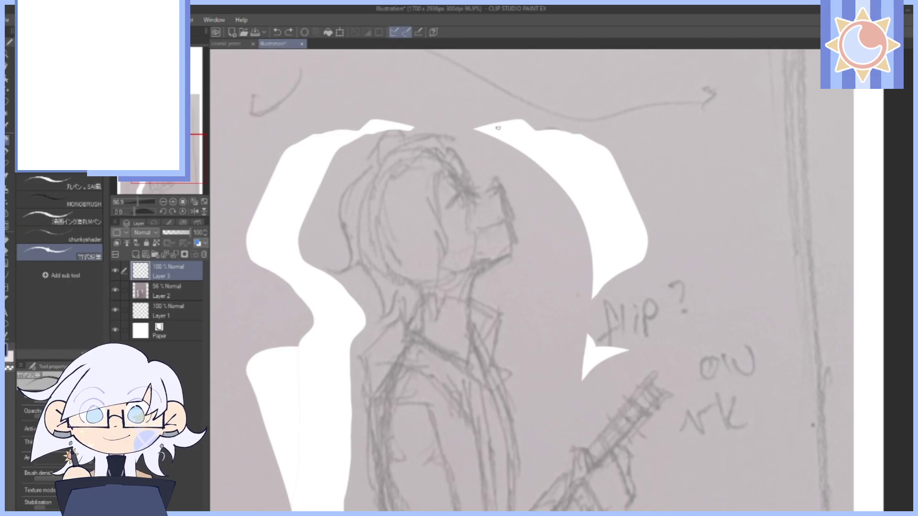
{"action": "left_click_drag", "start_coordinate": [603, 97], "coordinate": [669, 306]}
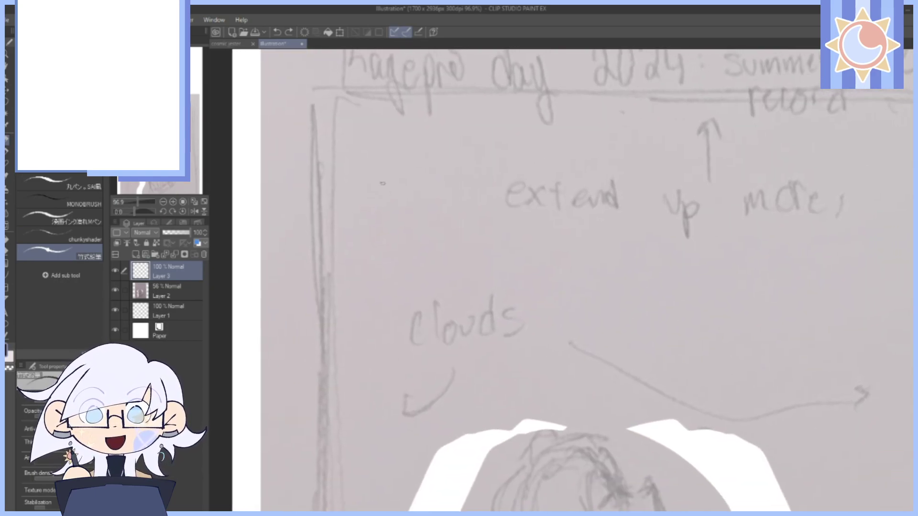
{"action": "mouse_move", "coordinate": [373, 162]}
{"action": "left_mouse_down"}
{"action": "mouse_move", "coordinate": [366, 251]}
{"action": "mouse_move", "coordinate": [429, 213]}
{"action": "left_mouse_up"}
{"action": "left_click_drag", "start_coordinate": [438, 194], "coordinate": [437, 234]}
{"action": "left_click_drag", "start_coordinate": [420, 168], "coordinate": [426, 256]}
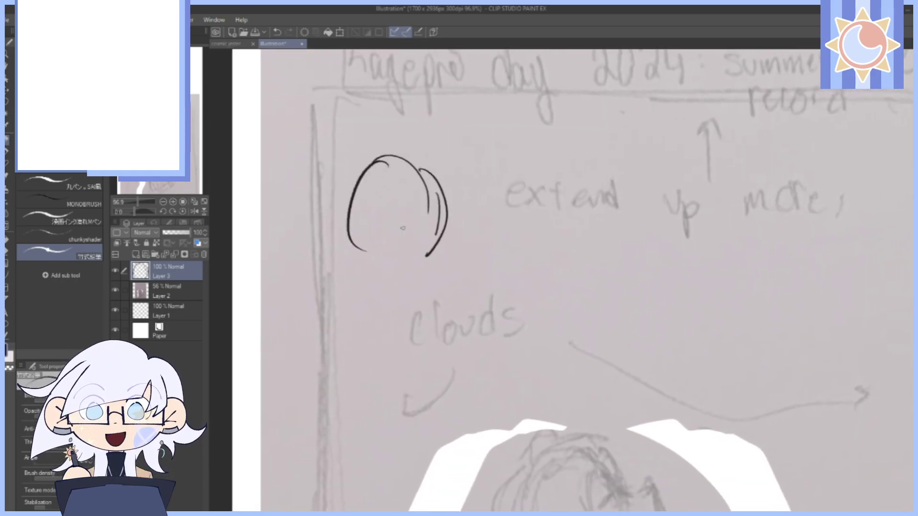
Complete the head outline with cheeks and a pointed chin, going over the contour again to thicken it.
{"action": "mouse_move", "coordinate": [365, 167]}
{"action": "left_mouse_down"}
{"action": "mouse_move", "coordinate": [337, 227]}
{"action": "mouse_move", "coordinate": [363, 280]}
{"action": "left_mouse_up"}
{"action": "mouse_move", "coordinate": [338, 228]}
{"action": "left_mouse_down"}
{"action": "mouse_move", "coordinate": [365, 293]}
{"action": "mouse_move", "coordinate": [361, 276]}
{"action": "left_mouse_up"}
{"action": "left_click_drag", "start_coordinate": [360, 286], "coordinate": [410, 318]}
{"action": "left_click_drag", "start_coordinate": [450, 213], "coordinate": [437, 272]}
{"action": "left_click_drag", "start_coordinate": [442, 238], "coordinate": [415, 309]}
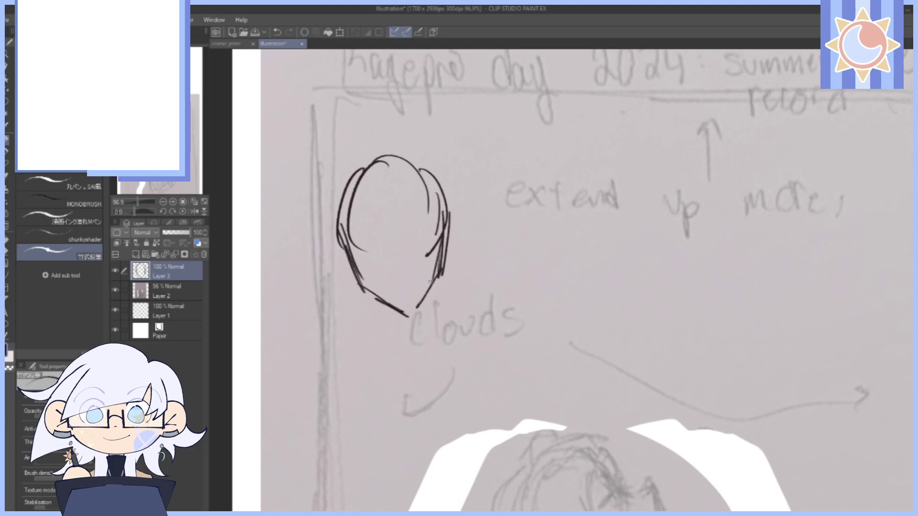
{"action": "left_click_drag", "start_coordinate": [440, 273], "coordinate": [406, 317]}
{"action": "mouse_move", "coordinate": [430, 283]}
{"action": "left_mouse_down"}
{"action": "mouse_move", "coordinate": [399, 316]}
{"action": "mouse_move", "coordinate": [415, 306]}
{"action": "left_mouse_up"}
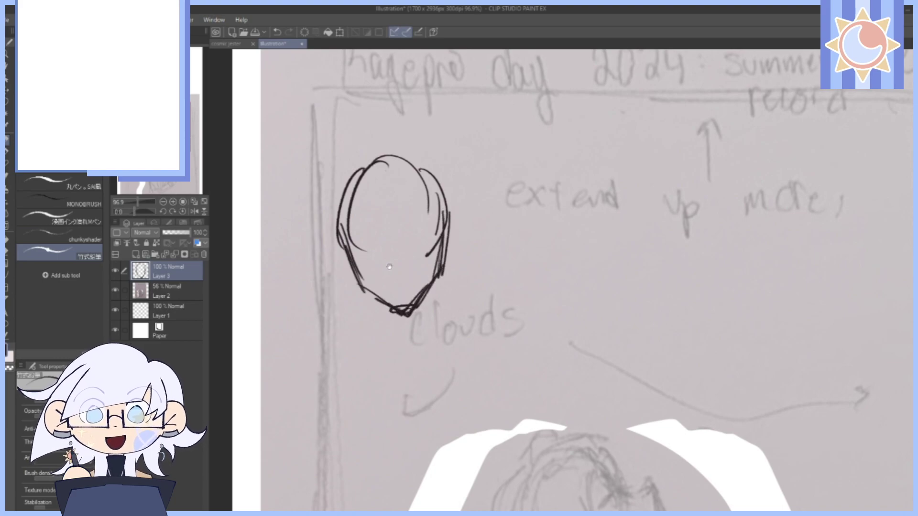
{"action": "mouse_move", "coordinate": [412, 252]}
{"action": "left_mouse_down"}
{"action": "mouse_move", "coordinate": [405, 302]}
{"action": "mouse_move", "coordinate": [400, 270]}
{"action": "left_mouse_up"}
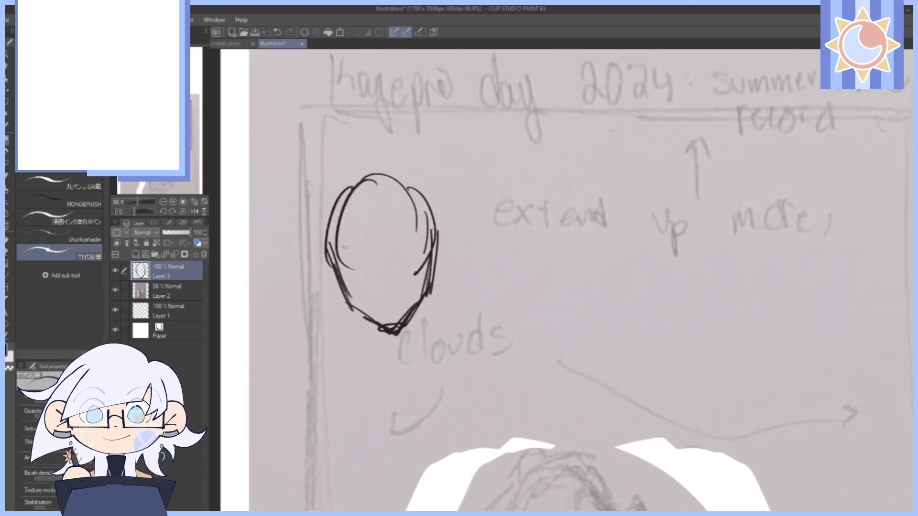
{"action": "mouse_move", "coordinate": [325, 241]}
{"action": "left_mouse_down"}
{"action": "mouse_move", "coordinate": [368, 182]}
{"action": "mouse_move", "coordinate": [430, 212]}
{"action": "mouse_move", "coordinate": [439, 272]}
{"action": "left_mouse_up"}
{"action": "left_click_drag", "start_coordinate": [438, 230], "coordinate": [418, 313]}
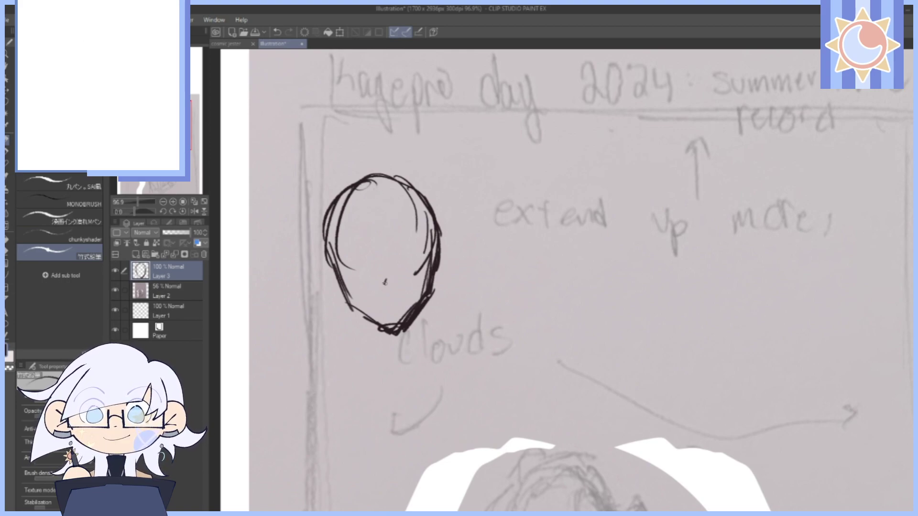
Draw long pointed bangs falling over the forehead, with extra strands on both sides of the face.
{"action": "mouse_move", "coordinate": [389, 206]}
{"action": "left_mouse_down"}
{"action": "mouse_move", "coordinate": [401, 261]}
{"action": "mouse_move", "coordinate": [406, 237]}
{"action": "mouse_move", "coordinate": [403, 275]}
{"action": "mouse_move", "coordinate": [369, 282]}
{"action": "left_mouse_up"}
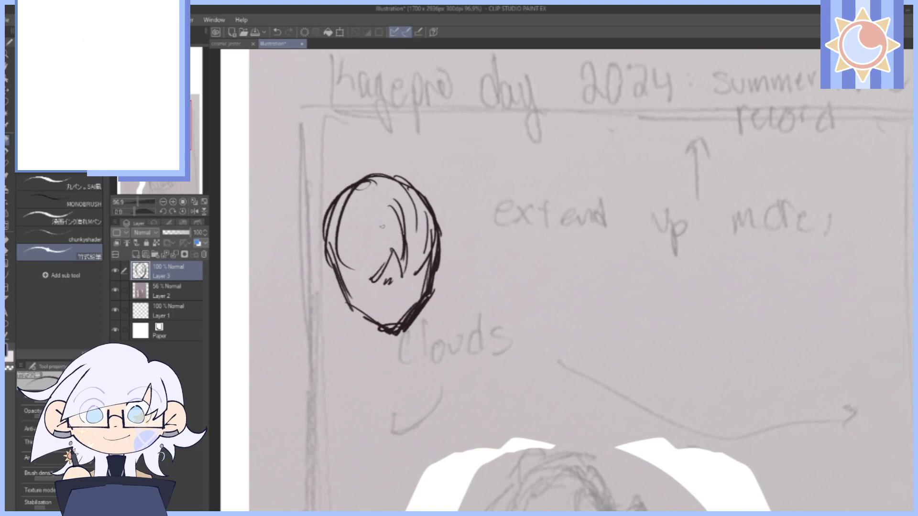
{"action": "mouse_move", "coordinate": [354, 202]}
{"action": "left_mouse_down"}
{"action": "mouse_move", "coordinate": [358, 263]}
{"action": "mouse_move", "coordinate": [382, 284]}
{"action": "left_mouse_up"}
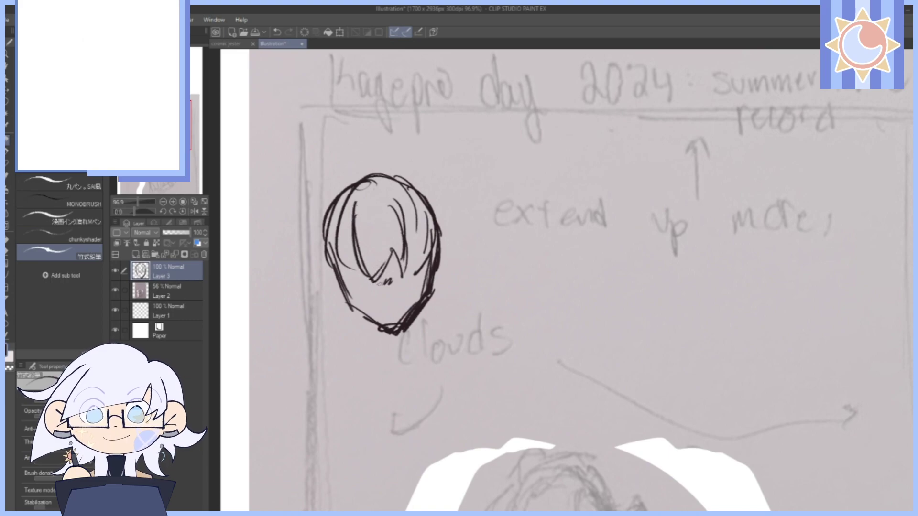
{"action": "left_click_drag", "start_coordinate": [389, 252], "coordinate": [364, 290]}
{"action": "mouse_move", "coordinate": [393, 256]}
{"action": "left_mouse_down"}
{"action": "mouse_move", "coordinate": [364, 291]}
{"action": "mouse_move", "coordinate": [354, 213]}
{"action": "mouse_move", "coordinate": [408, 253]}
{"action": "mouse_move", "coordinate": [403, 284]}
{"action": "left_mouse_up"}
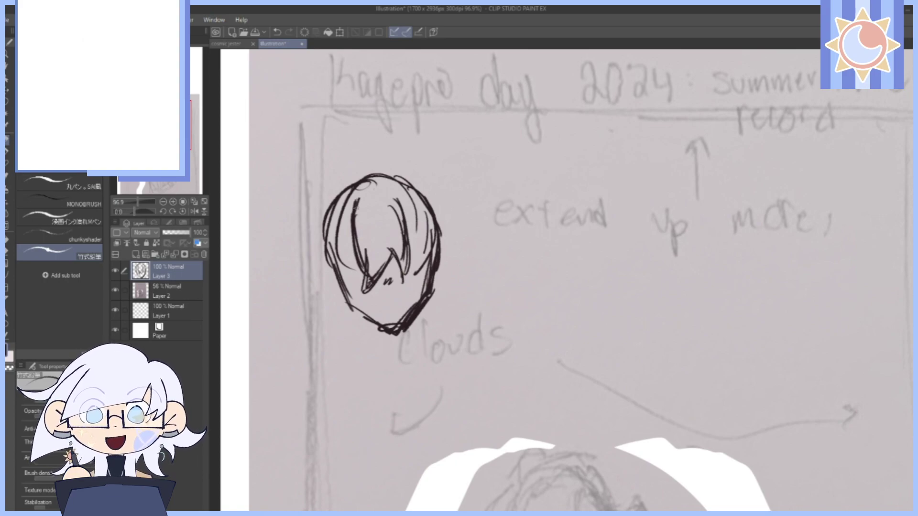
{"action": "left_click_drag", "start_coordinate": [354, 224], "coordinate": [340, 269]}
{"action": "mouse_move", "coordinate": [406, 224]}
{"action": "left_mouse_down"}
{"action": "mouse_move", "coordinate": [423, 248]}
{"action": "mouse_move", "coordinate": [427, 242]}
{"action": "mouse_move", "coordinate": [415, 280]}
{"action": "left_mouse_up"}
{"action": "mouse_move", "coordinate": [424, 230]}
{"action": "left_mouse_down"}
{"action": "mouse_move", "coordinate": [428, 251]}
{"action": "mouse_move", "coordinate": [413, 289]}
{"action": "left_mouse_up"}
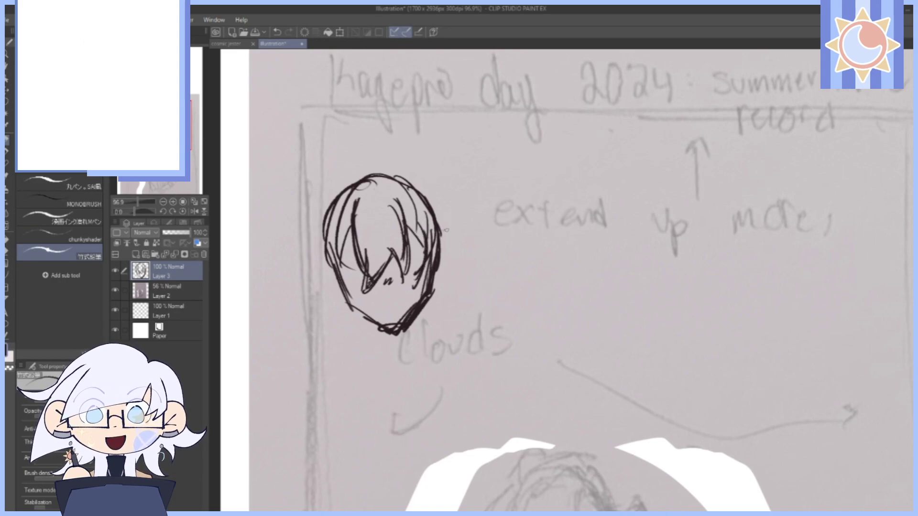
Add outer hair strands bulging past the right side of the head and a small strand on the left side.
{"action": "left_click_drag", "start_coordinate": [416, 188], "coordinate": [445, 228]}
{"action": "left_click_drag", "start_coordinate": [445, 228], "coordinate": [447, 250]}
{"action": "mouse_move", "coordinate": [435, 208]}
{"action": "left_mouse_down"}
{"action": "mouse_move", "coordinate": [455, 262]}
{"action": "mouse_move", "coordinate": [449, 289]}
{"action": "mouse_move", "coordinate": [420, 289]}
{"action": "left_mouse_up"}
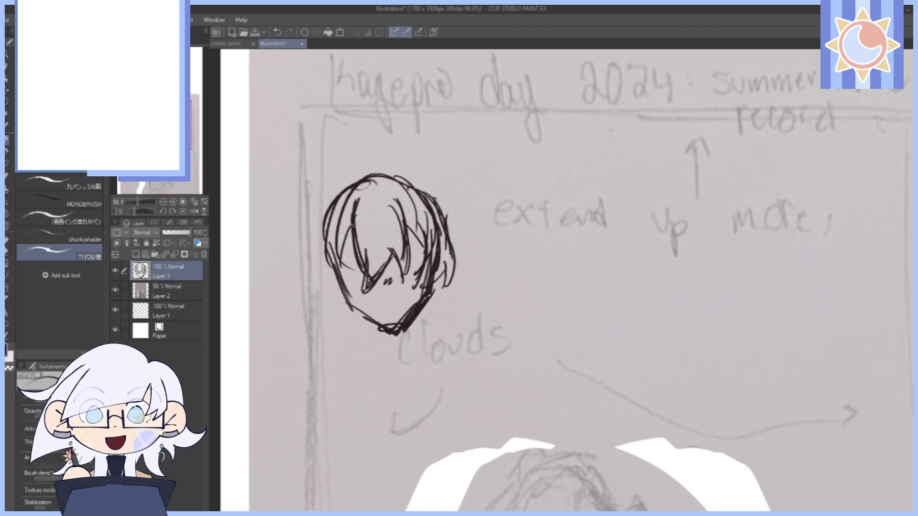
{"action": "left_click_drag", "start_coordinate": [338, 222], "coordinate": [354, 294]}
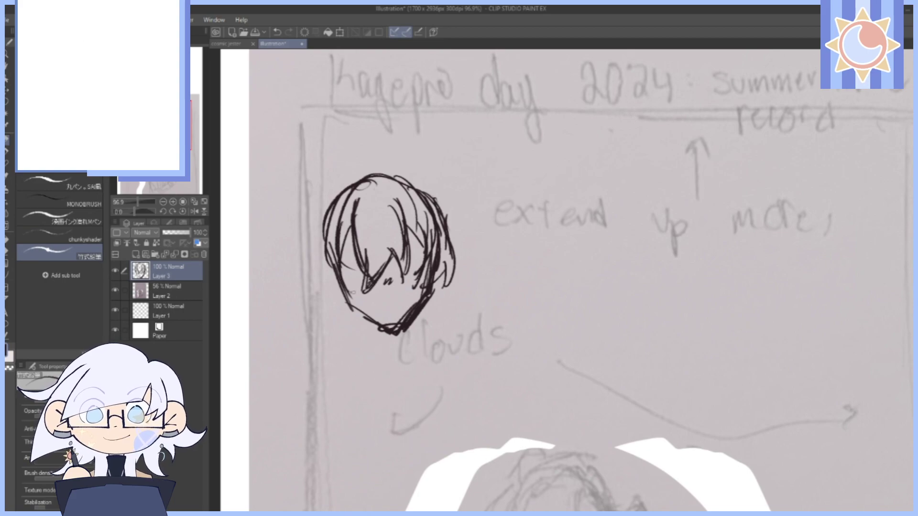
Add strands along the left side of the front-facing face and small upright tufts at the crown.
{"action": "left_click_drag", "start_coordinate": [336, 254], "coordinate": [366, 303]}
{"action": "left_click_drag", "start_coordinate": [342, 254], "coordinate": [369, 298]}
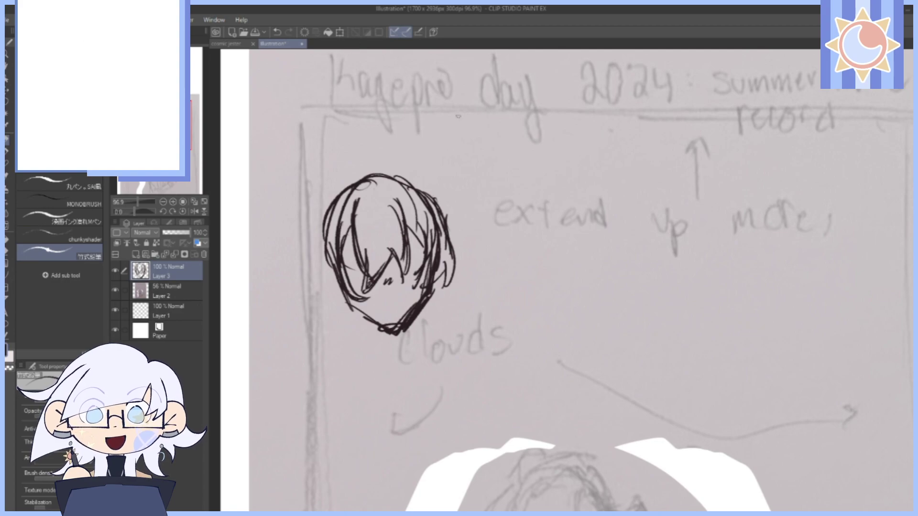
{"action": "mouse_move", "coordinate": [366, 170]}
{"action": "left_mouse_down"}
{"action": "mouse_move", "coordinate": [356, 133]}
{"action": "mouse_move", "coordinate": [365, 168]}
{"action": "mouse_move", "coordinate": [378, 171]}
{"action": "left_mouse_up"}
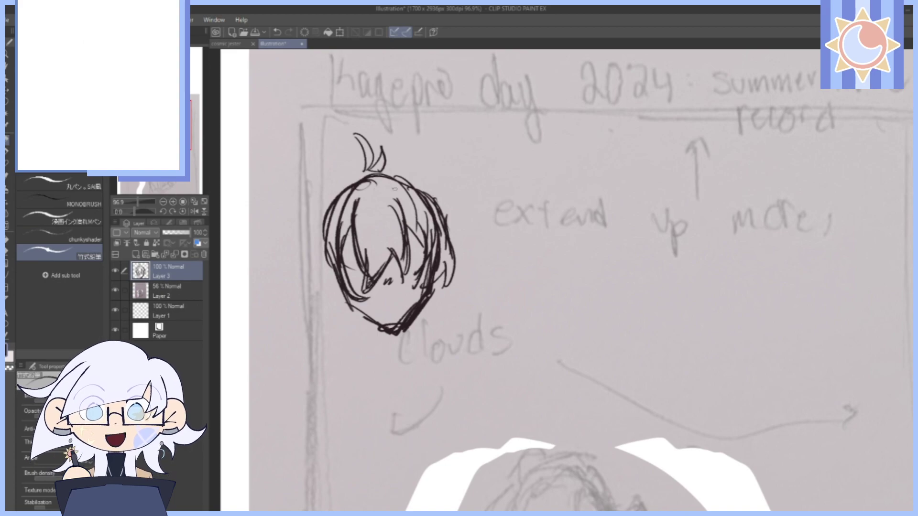
{"action": "left_click_drag", "start_coordinate": [386, 147], "coordinate": [383, 158]}
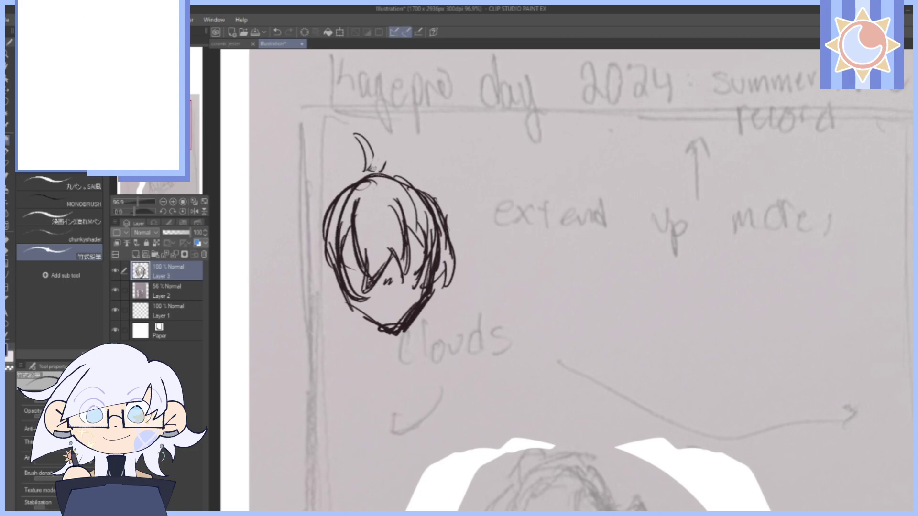
Draw the outer hair around the front-facing head, with flicked tips on both sides and short spiky ends around the chin.
{"action": "mouse_move", "coordinate": [368, 170]}
{"action": "left_mouse_down"}
{"action": "mouse_move", "coordinate": [400, 164]}
{"action": "mouse_move", "coordinate": [323, 209]}
{"action": "mouse_move", "coordinate": [310, 226]}
{"action": "mouse_move", "coordinate": [313, 249]}
{"action": "left_mouse_up"}
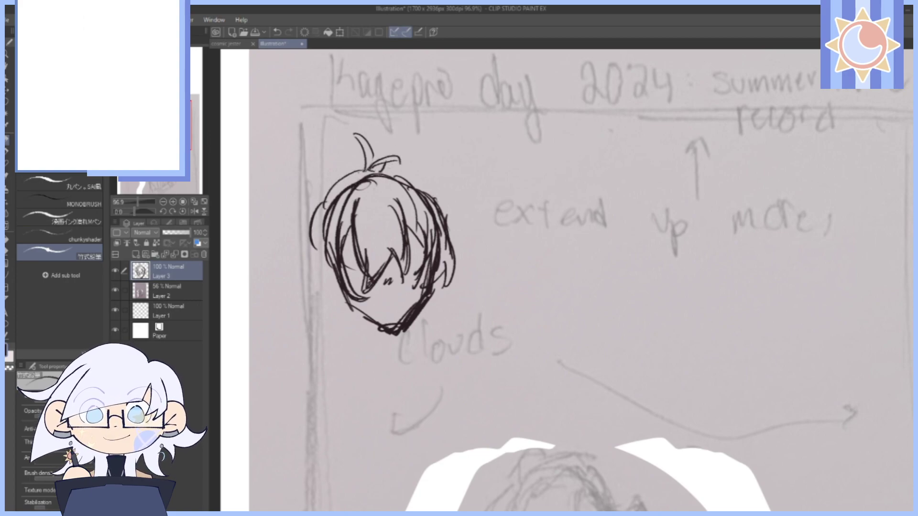
{"action": "mouse_move", "coordinate": [366, 169]}
{"action": "left_mouse_down"}
{"action": "mouse_move", "coordinate": [320, 215]}
{"action": "mouse_move", "coordinate": [309, 247]}
{"action": "mouse_move", "coordinate": [285, 264]}
{"action": "mouse_move", "coordinate": [318, 255]}
{"action": "left_mouse_up"}
{"action": "mouse_move", "coordinate": [327, 214]}
{"action": "left_mouse_down"}
{"action": "mouse_move", "coordinate": [313, 298]}
{"action": "mouse_move", "coordinate": [339, 308]}
{"action": "mouse_move", "coordinate": [347, 286]}
{"action": "left_mouse_up"}
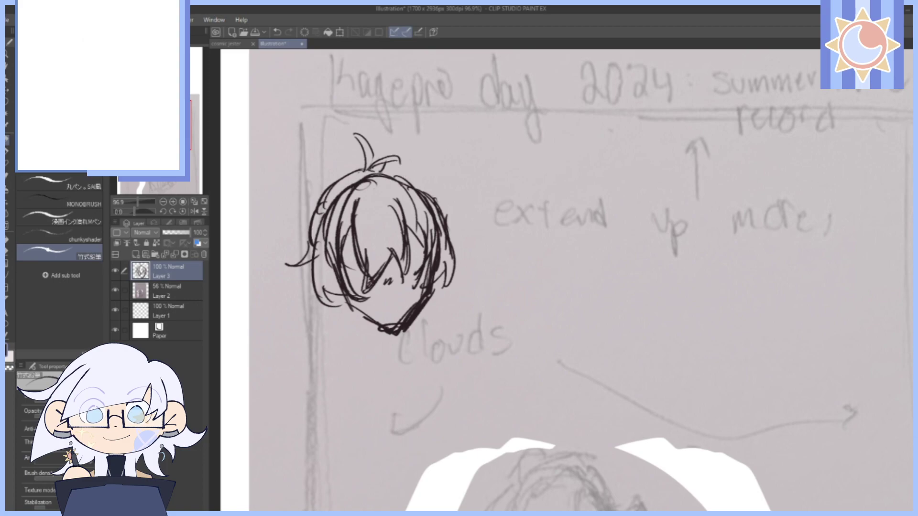
{"action": "mouse_move", "coordinate": [385, 166]}
{"action": "left_mouse_down"}
{"action": "mouse_move", "coordinate": [438, 182]}
{"action": "mouse_move", "coordinate": [450, 220]}
{"action": "left_mouse_up"}
{"action": "mouse_move", "coordinate": [397, 173]}
{"action": "left_mouse_down"}
{"action": "mouse_move", "coordinate": [483, 234]}
{"action": "mouse_move", "coordinate": [434, 335]}
{"action": "mouse_move", "coordinate": [443, 343]}
{"action": "mouse_move", "coordinate": [417, 346]}
{"action": "left_mouse_up"}
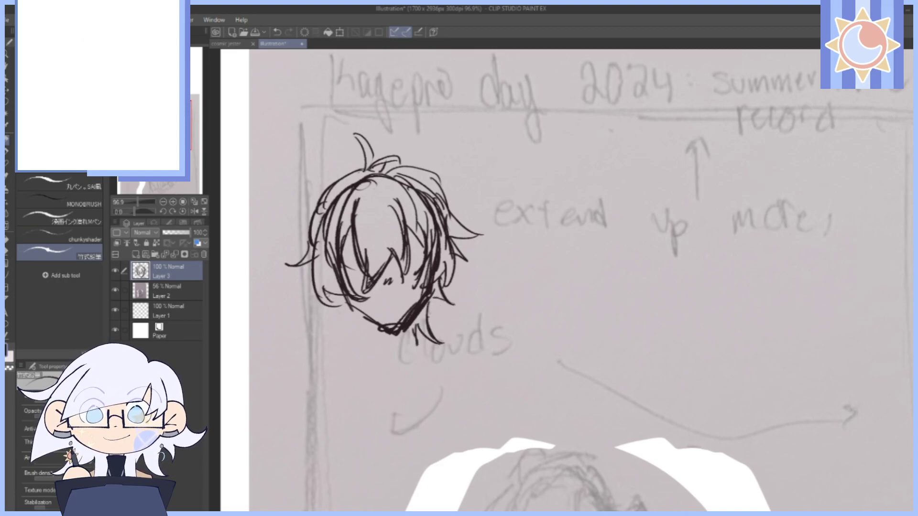
{"action": "mouse_move", "coordinate": [327, 318]}
{"action": "left_mouse_down"}
{"action": "mouse_move", "coordinate": [311, 327]}
{"action": "mouse_move", "coordinate": [341, 315]}
{"action": "mouse_move", "coordinate": [361, 334]}
{"action": "left_mouse_up"}
{"action": "mouse_move", "coordinate": [362, 334]}
{"action": "left_mouse_down"}
{"action": "mouse_move", "coordinate": [351, 354]}
{"action": "mouse_move", "coordinate": [374, 356]}
{"action": "left_mouse_up"}
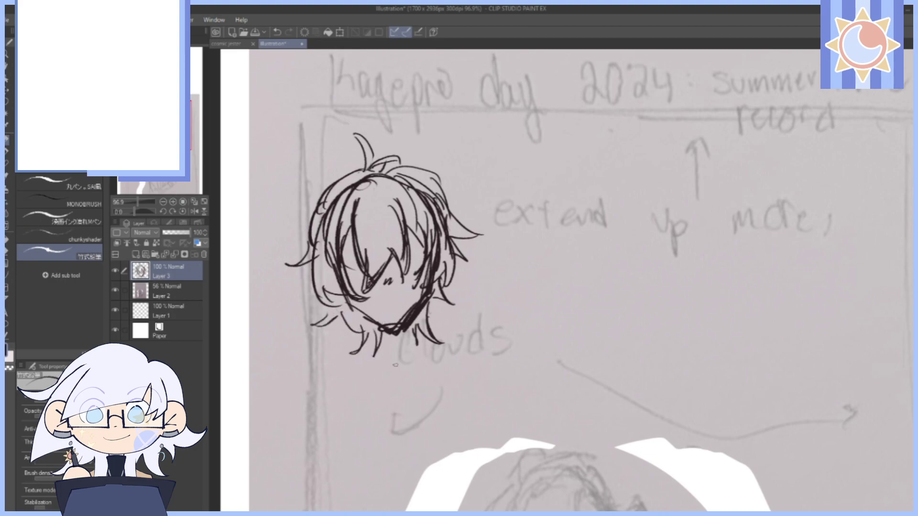
{"action": "left_click_drag", "start_coordinate": [594, 209], "coordinate": [583, 158]}
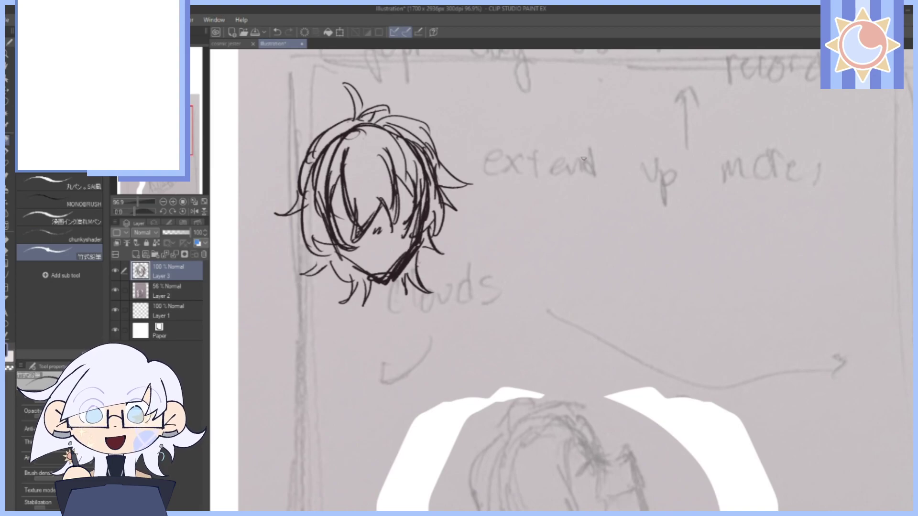
{"action": "left_click_drag", "start_coordinate": [759, 383], "coordinate": [713, 229]}
{"action": "mouse_move", "coordinate": [680, 162]}
{"action": "left_mouse_down"}
{"action": "mouse_move", "coordinate": [690, 234]}
{"action": "mouse_move", "coordinate": [691, 193]}
{"action": "left_mouse_up"}
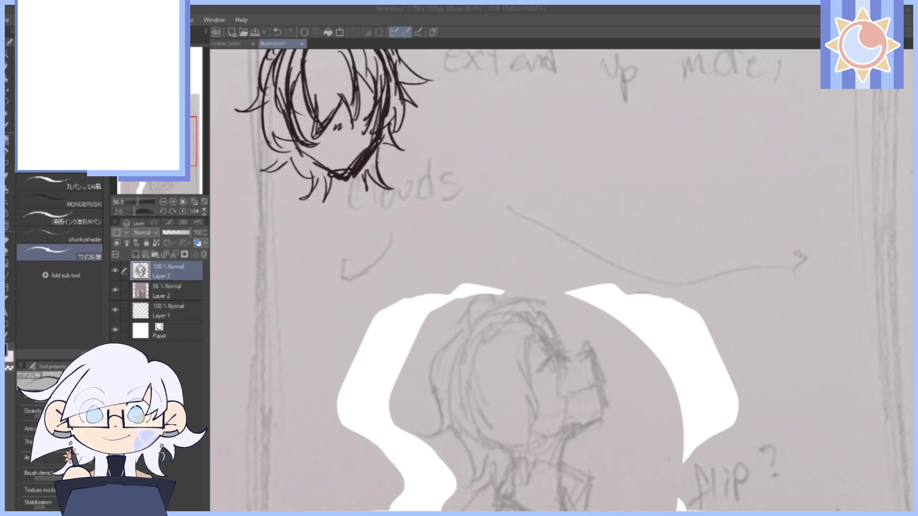
{"action": "left_click_drag", "start_coordinate": [685, 278], "coordinate": [633, 204]}
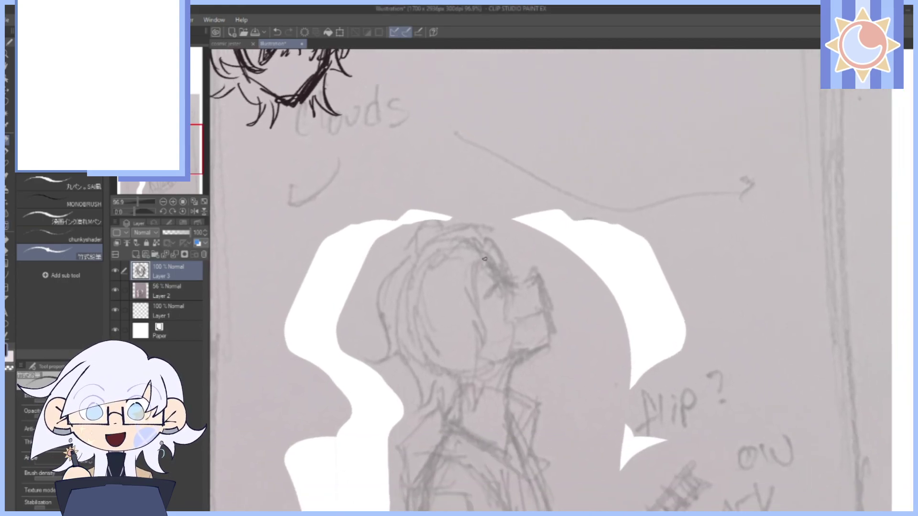
{"action": "mouse_move", "coordinate": [474, 253]}
{"action": "left_mouse_down"}
{"action": "mouse_move", "coordinate": [498, 271]}
{"action": "mouse_move", "coordinate": [512, 308]}
{"action": "left_mouse_up"}
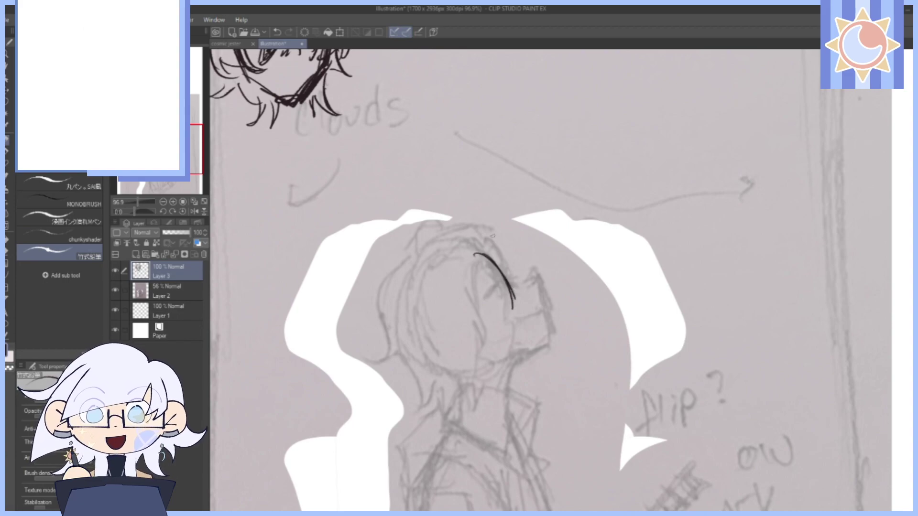
{"action": "mouse_move", "coordinate": [475, 253]}
{"action": "left_mouse_down"}
{"action": "mouse_move", "coordinate": [509, 293]}
{"action": "mouse_move", "coordinate": [506, 315]}
{"action": "left_mouse_up"}
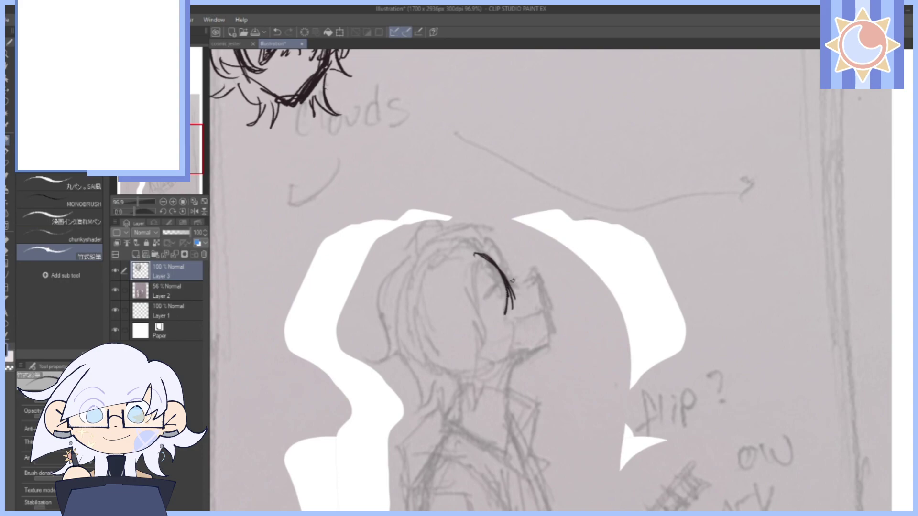
{"action": "left_click_drag", "start_coordinate": [512, 281], "coordinate": [510, 309]}
{"action": "mouse_move", "coordinate": [495, 276]}
{"action": "left_mouse_down"}
{"action": "mouse_move", "coordinate": [502, 282]}
{"action": "mouse_move", "coordinate": [468, 252]}
{"action": "mouse_move", "coordinate": [506, 275]}
{"action": "mouse_move", "coordinate": [507, 296]}
{"action": "mouse_move", "coordinate": [529, 246]}
{"action": "mouse_move", "coordinate": [479, 258]}
{"action": "left_mouse_up"}
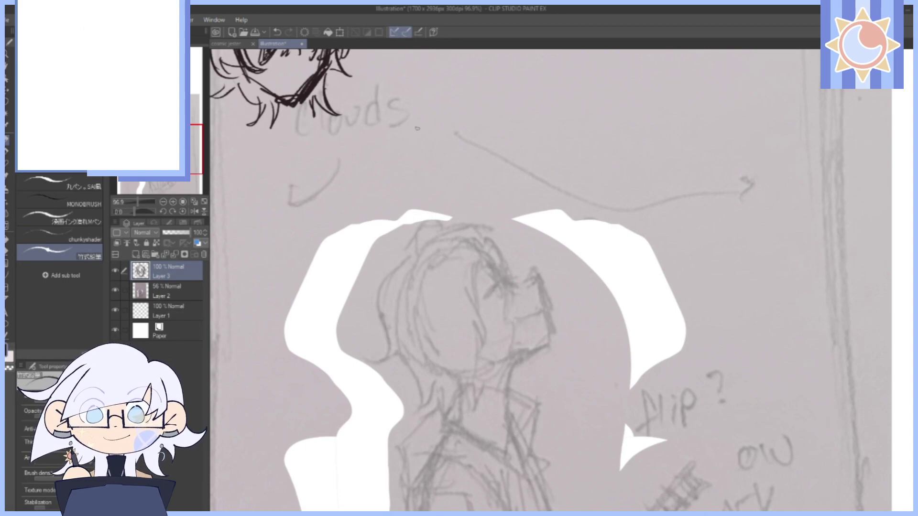
Trace crossing pointed bangs over the forehead of the pencilled profile figure.
{"action": "left_click_drag", "start_coordinate": [474, 258], "coordinate": [478, 315]}
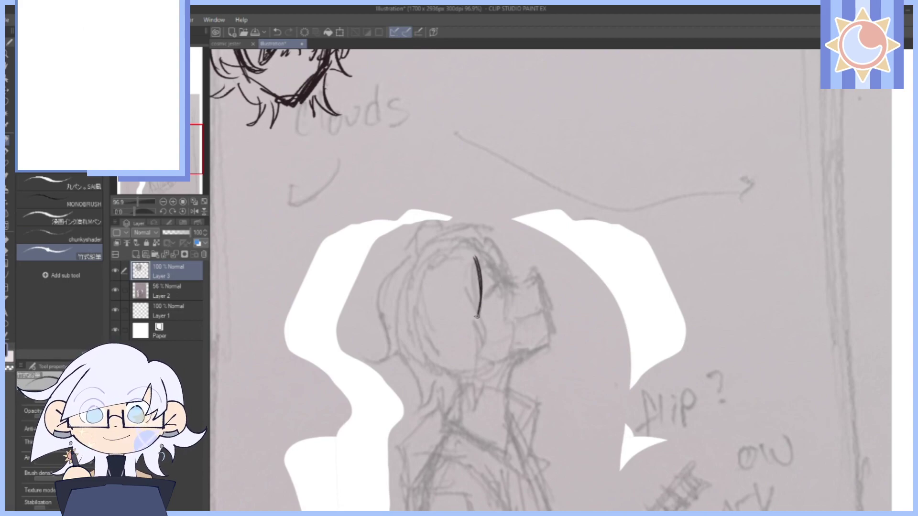
{"action": "left_click_drag", "start_coordinate": [469, 246], "coordinate": [499, 282]}
{"action": "mouse_move", "coordinate": [463, 253]}
{"action": "left_mouse_down"}
{"action": "mouse_move", "coordinate": [507, 282]}
{"action": "mouse_move", "coordinate": [502, 309]}
{"action": "left_mouse_up"}
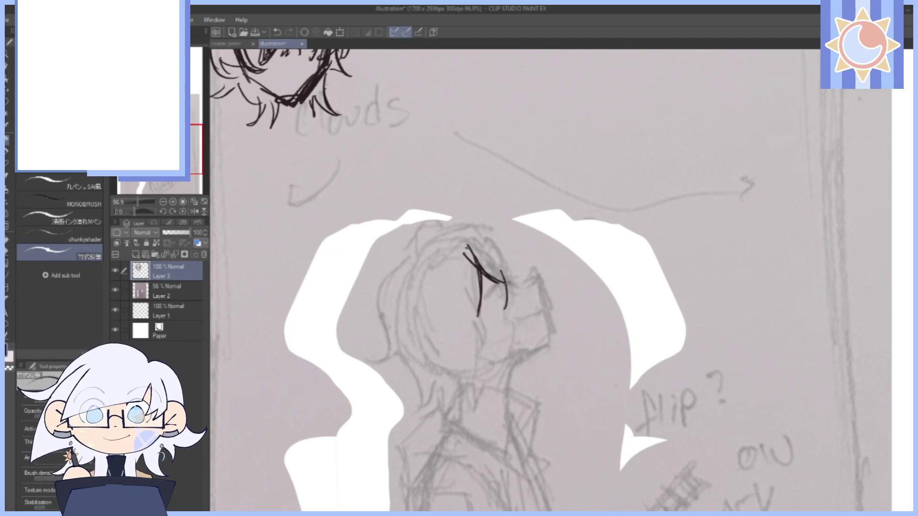
{"action": "left_click_drag", "start_coordinate": [514, 275], "coordinate": [504, 308]}
Draw the front hair curve and the face profile with nose, mouth and chin, continuing along the jaw and down the front of the neck.
{"action": "left_click_drag", "start_coordinate": [470, 227], "coordinate": [516, 269]}
{"action": "mouse_move", "coordinate": [480, 230]}
{"action": "left_mouse_down"}
{"action": "mouse_move", "coordinate": [532, 281]}
{"action": "mouse_move", "coordinate": [547, 347]}
{"action": "left_mouse_up"}
{"action": "left_click_drag", "start_coordinate": [541, 313], "coordinate": [518, 317]}
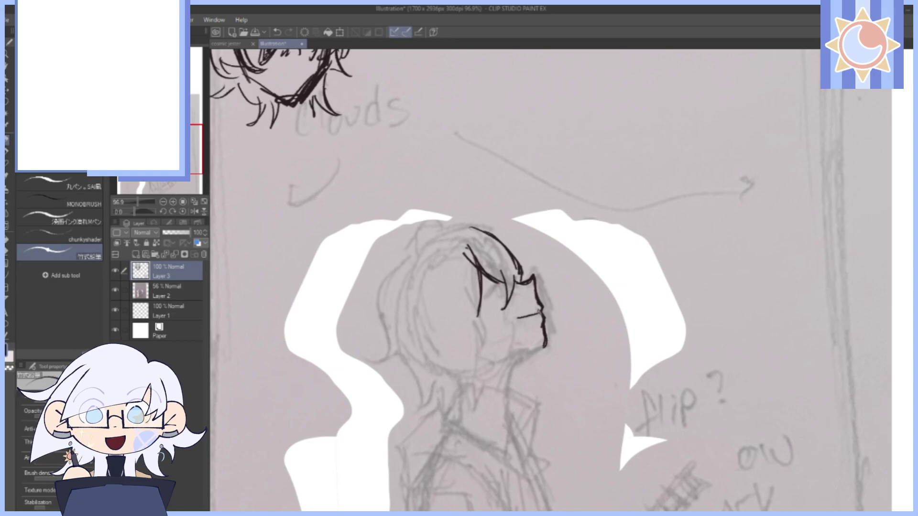
{"action": "mouse_move", "coordinate": [523, 352]}
{"action": "left_mouse_down"}
{"action": "mouse_move", "coordinate": [547, 344]}
{"action": "mouse_move", "coordinate": [518, 359]}
{"action": "left_mouse_up"}
{"action": "mouse_move", "coordinate": [600, 393]}
{"action": "left_mouse_down"}
{"action": "mouse_move", "coordinate": [581, 308]}
{"action": "mouse_move", "coordinate": [565, 284]}
{"action": "left_mouse_up"}
{"action": "mouse_move", "coordinate": [510, 237]}
{"action": "left_mouse_down"}
{"action": "mouse_move", "coordinate": [493, 249]}
{"action": "mouse_move", "coordinate": [447, 244]}
{"action": "mouse_move", "coordinate": [479, 265]}
{"action": "mouse_move", "coordinate": [475, 283]}
{"action": "left_mouse_up"}
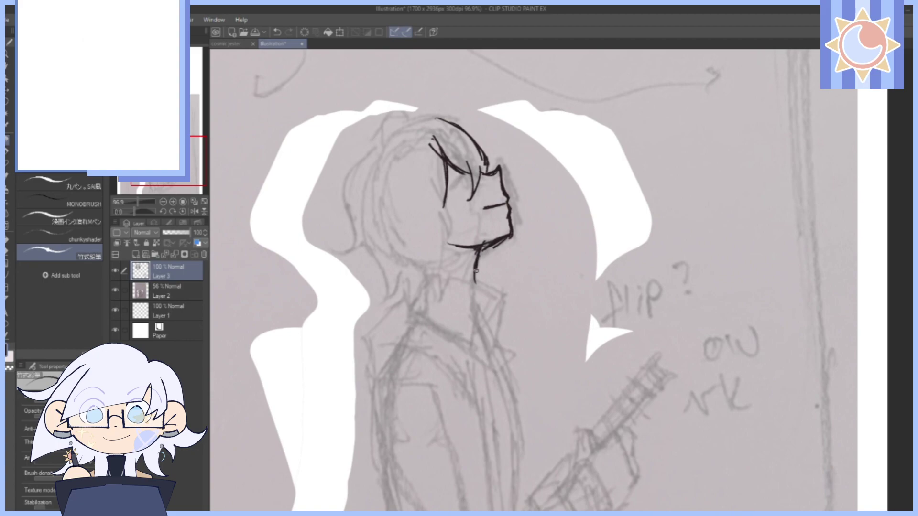
Draw the profile's eye behind the bangs with an angled upper lash line and small dark dots beneath it.
{"action": "left_click_drag", "start_coordinate": [539, 116], "coordinate": [554, 185]}
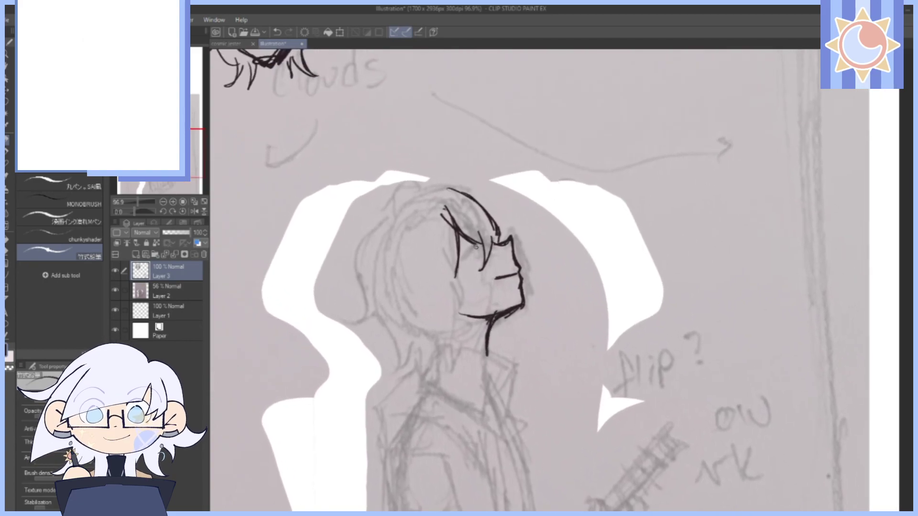
{"action": "mouse_move", "coordinate": [477, 245]}
{"action": "left_mouse_down"}
{"action": "mouse_move", "coordinate": [459, 253]}
{"action": "mouse_move", "coordinate": [464, 262]}
{"action": "left_mouse_up"}
{"action": "left_click_drag", "start_coordinate": [465, 258], "coordinate": [465, 266]}
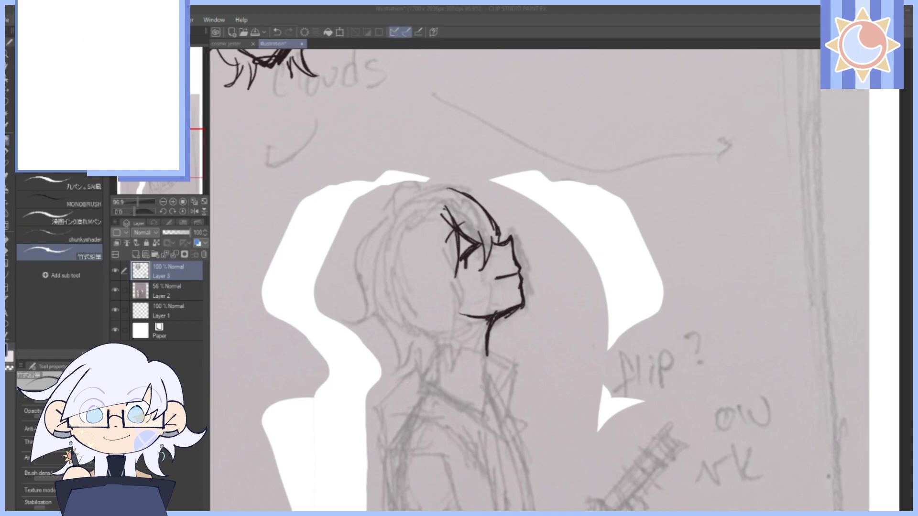
{"action": "left_click", "coordinate": [277, 32]}
{"action": "left_click", "coordinate": [277, 31]}
{"action": "left_click", "coordinate": [277, 31]}
{"action": "left_click_drag", "start_coordinate": [467, 255], "coordinate": [466, 267]}
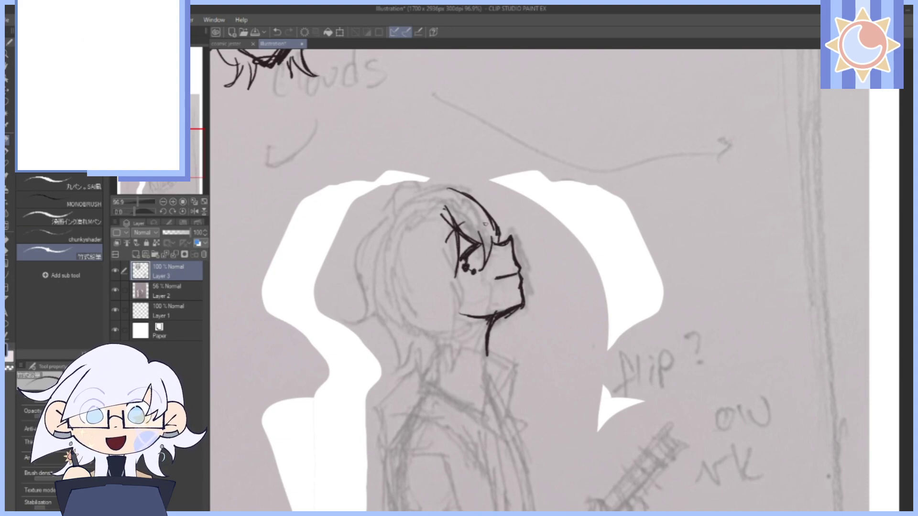
{"action": "left_click_drag", "start_coordinate": [472, 274], "coordinate": [473, 264]}
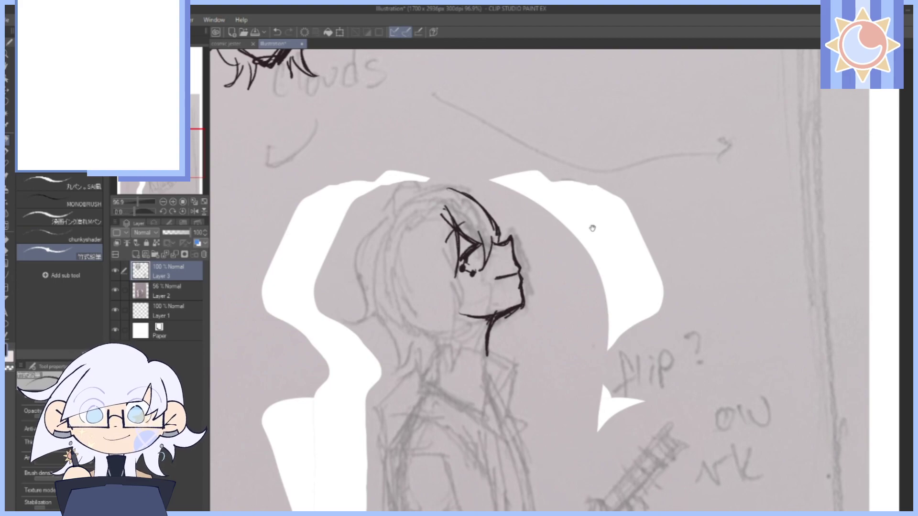
Erase the profile's mouth and rework the nose-to-chin contour, trimming back the jaw and neck lines.
{"action": "mouse_move", "coordinate": [593, 228]}
{"action": "left_mouse_down"}
{"action": "mouse_move", "coordinate": [595, 209]}
{"action": "mouse_move", "coordinate": [591, 237]}
{"action": "left_mouse_up"}
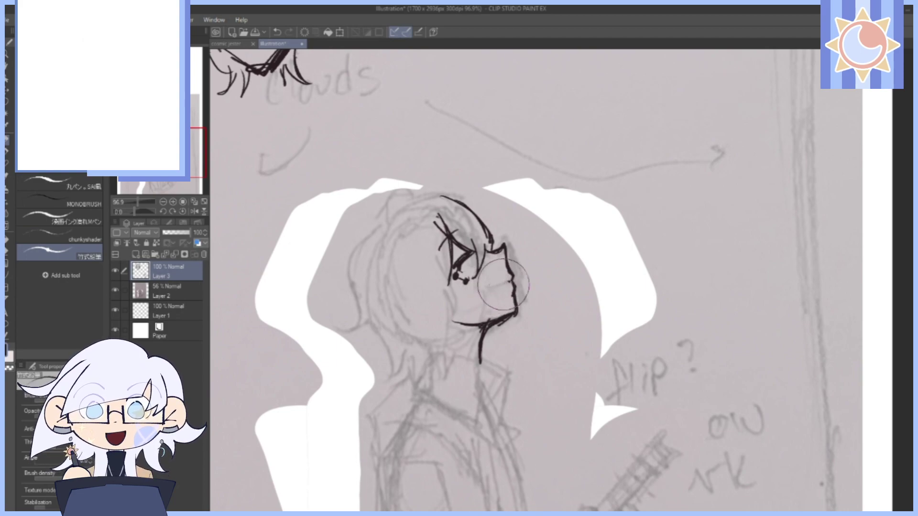
{"action": "mouse_move", "coordinate": [503, 245]}
{"action": "left_mouse_down"}
{"action": "mouse_move", "coordinate": [521, 308]}
{"action": "mouse_move", "coordinate": [504, 321]}
{"action": "left_mouse_up"}
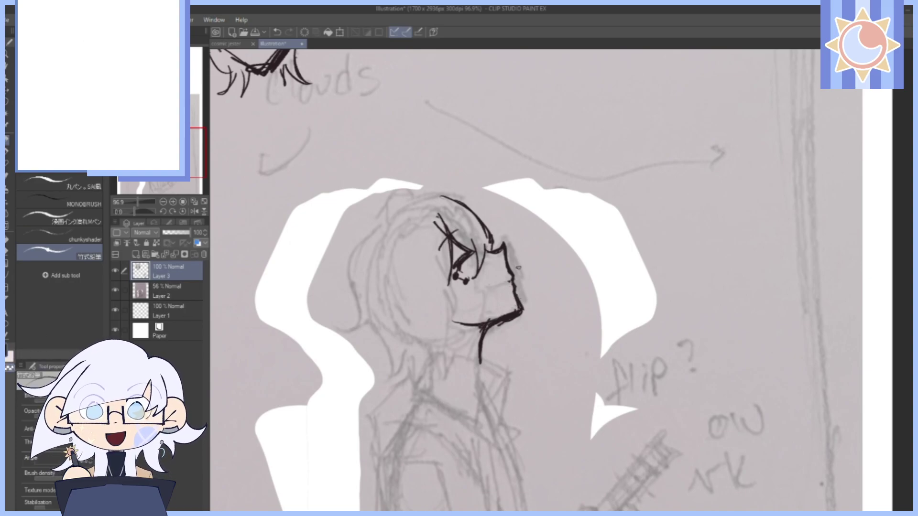
{"action": "mouse_move", "coordinate": [517, 310]}
{"action": "left_mouse_down"}
{"action": "mouse_move", "coordinate": [470, 330]}
{"action": "mouse_move", "coordinate": [460, 324]}
{"action": "mouse_move", "coordinate": [468, 322]}
{"action": "left_mouse_up"}
{"action": "left_click_drag", "start_coordinate": [524, 308], "coordinate": [487, 322]}
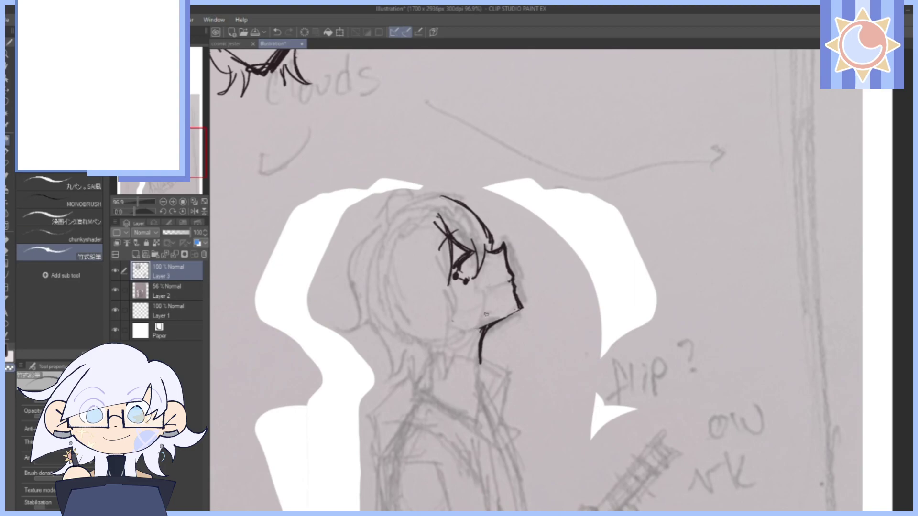
{"action": "left_click_drag", "start_coordinate": [479, 339], "coordinate": [481, 335]}
Redraw the profile's mouth as a short, slightly curved line running inward from the lips.
{"action": "left_click_drag", "start_coordinate": [134, 212], "coordinate": [138, 212]}
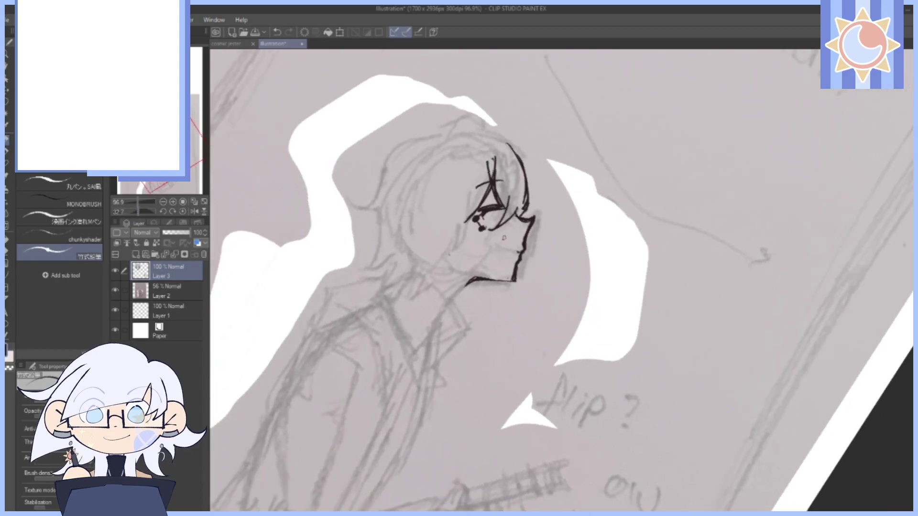
{"action": "mouse_move", "coordinate": [522, 256]}
{"action": "left_mouse_down"}
{"action": "mouse_move", "coordinate": [491, 247]}
{"action": "mouse_move", "coordinate": [509, 253]}
{"action": "left_mouse_up"}
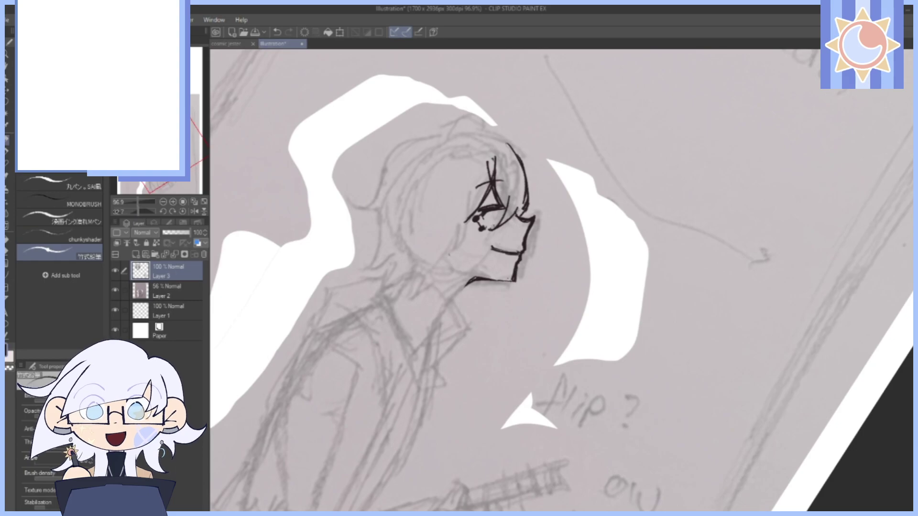
{"action": "left_click", "coordinate": [182, 212]}
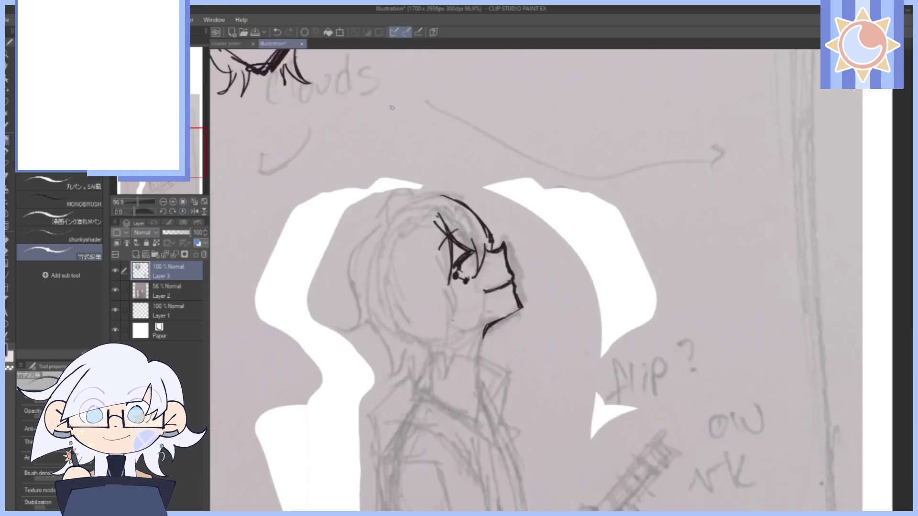
Draw the underside of the chin curving into the front of the neck and add the back neck line, thickening the front line.
{"action": "left_click_drag", "start_coordinate": [615, 338], "coordinate": [622, 287]}
{"action": "left_click_drag", "start_coordinate": [492, 271], "coordinate": [479, 282]}
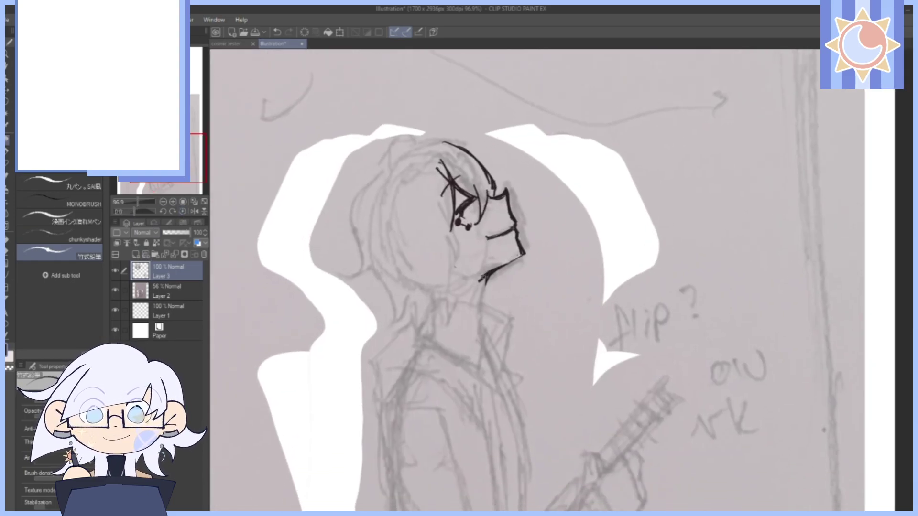
{"action": "mouse_move", "coordinate": [525, 254]}
{"action": "left_mouse_down"}
{"action": "mouse_move", "coordinate": [492, 269]}
{"action": "mouse_move", "coordinate": [481, 329]}
{"action": "left_mouse_up"}
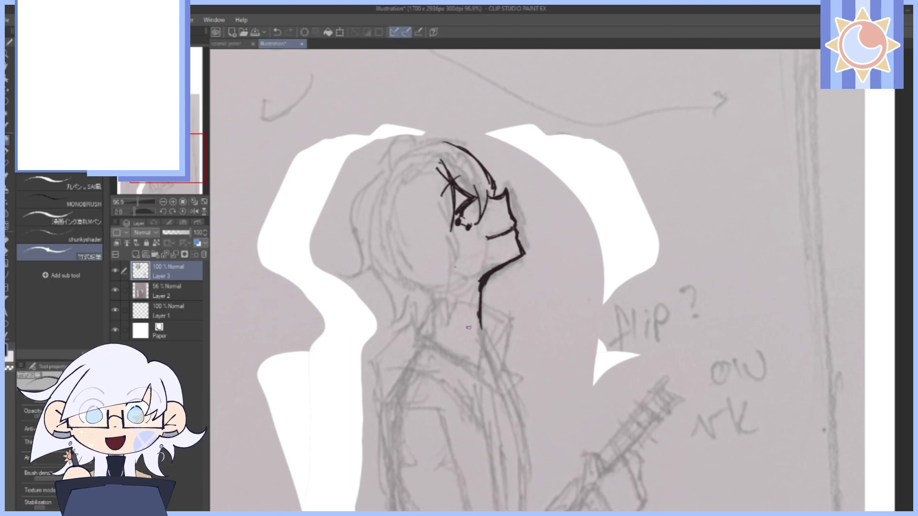
{"action": "left_click_drag", "start_coordinate": [425, 291], "coordinate": [434, 328]}
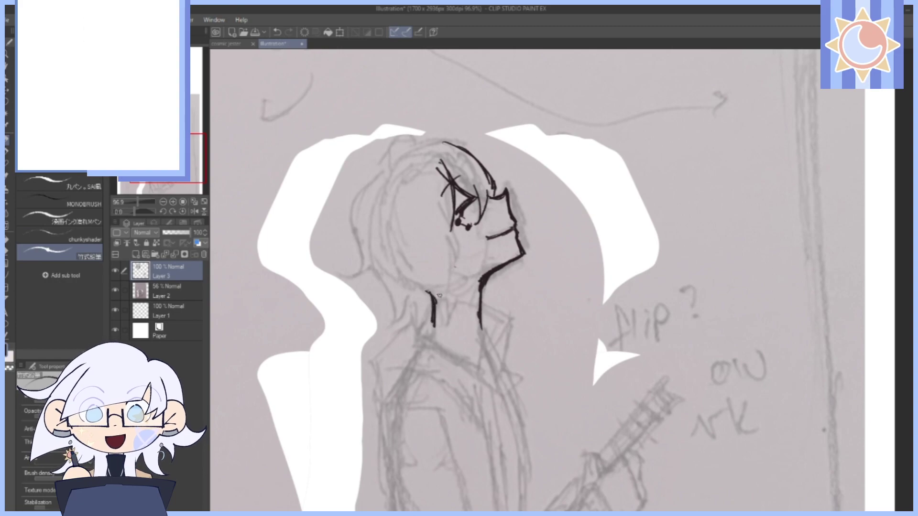
{"action": "left_click_drag", "start_coordinate": [545, 247], "coordinate": [548, 279]}
{"action": "left_click_drag", "start_coordinate": [480, 316], "coordinate": [480, 362]}
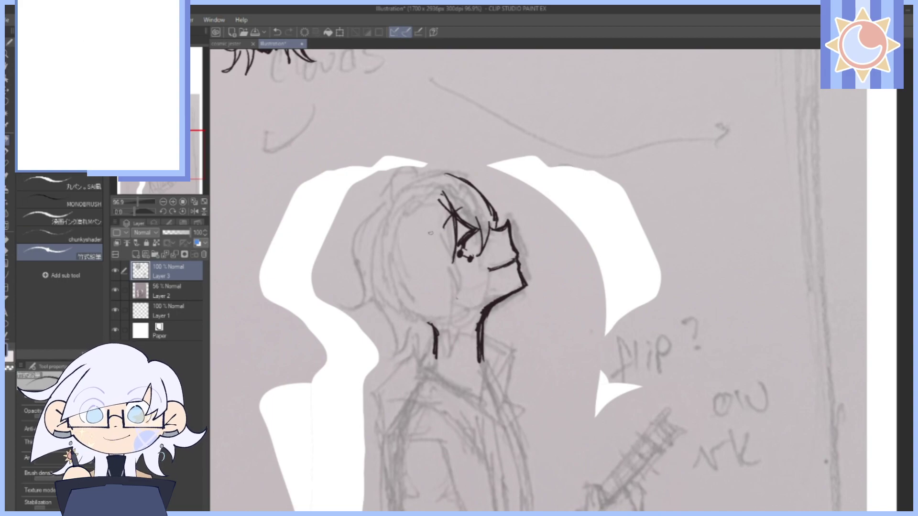
Add curved hair strands around the eye and at the top of the profile's head, and go over the mouth line again.
{"action": "mouse_move", "coordinate": [438, 223]}
{"action": "left_mouse_down"}
{"action": "mouse_move", "coordinate": [466, 278]}
{"action": "mouse_move", "coordinate": [457, 280]}
{"action": "mouse_move", "coordinate": [474, 278]}
{"action": "left_mouse_up"}
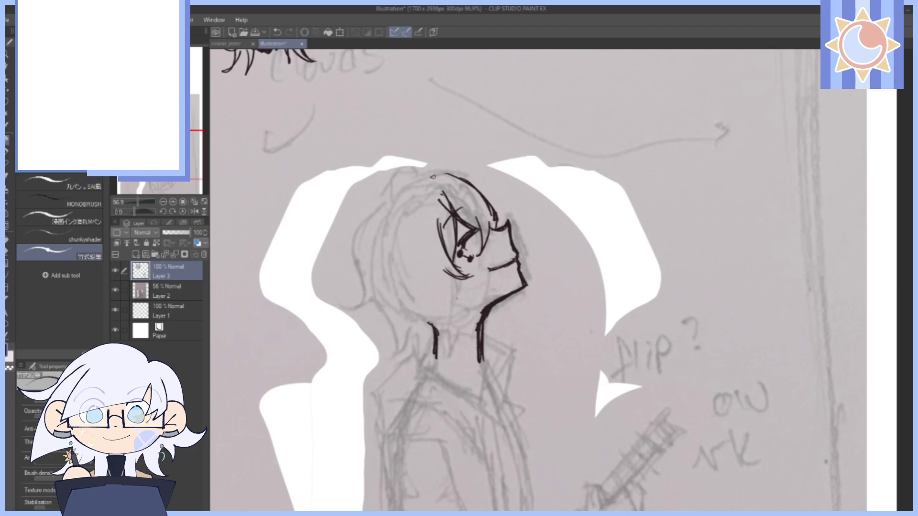
{"action": "mouse_move", "coordinate": [432, 178]}
{"action": "left_mouse_down"}
{"action": "mouse_move", "coordinate": [459, 176]}
{"action": "mouse_move", "coordinate": [483, 200]}
{"action": "left_mouse_up"}
{"action": "left_click_drag", "start_coordinate": [490, 221], "coordinate": [483, 247]}
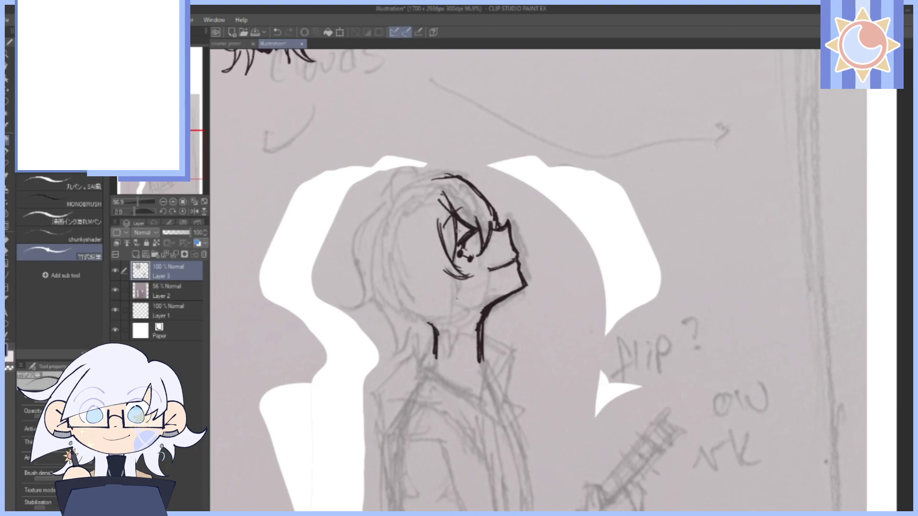
{"action": "left_click_drag", "start_coordinate": [453, 232], "coordinate": [472, 208]}
{"action": "left_click_drag", "start_coordinate": [514, 263], "coordinate": [489, 270]}
{"action": "left_click_drag", "start_coordinate": [516, 259], "coordinate": [492, 268]}
Draw the jawline curving from below the ear area toward the chin of the profile.
{"action": "mouse_move", "coordinate": [673, 338]}
{"action": "left_mouse_down"}
{"action": "mouse_move", "coordinate": [653, 214]}
{"action": "mouse_move", "coordinate": [663, 241]}
{"action": "left_mouse_up"}
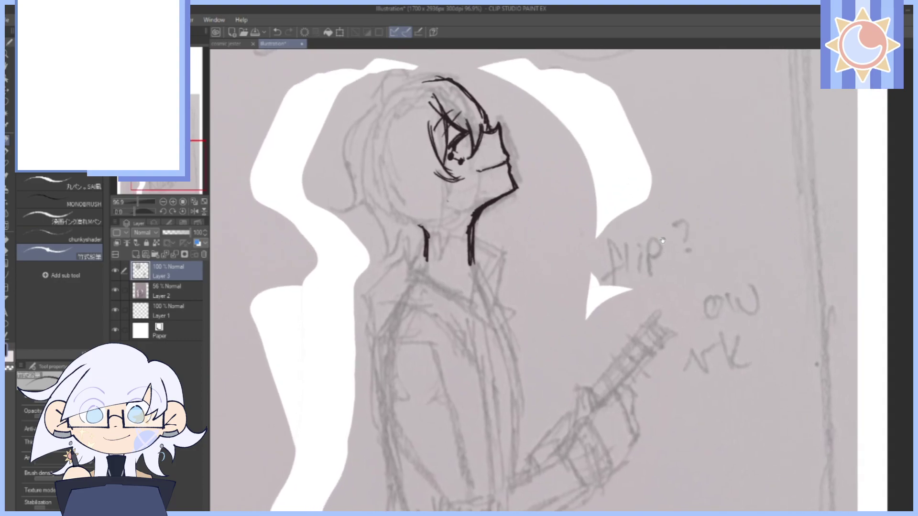
{"action": "left_click_drag", "start_coordinate": [644, 154], "coordinate": [653, 260]}
{"action": "left_click_drag", "start_coordinate": [135, 211], "coordinate": [138, 212]}
{"action": "left_click_drag", "start_coordinate": [449, 256], "coordinate": [495, 284]}
{"action": "left_click_drag", "start_coordinate": [441, 234], "coordinate": [454, 261]}
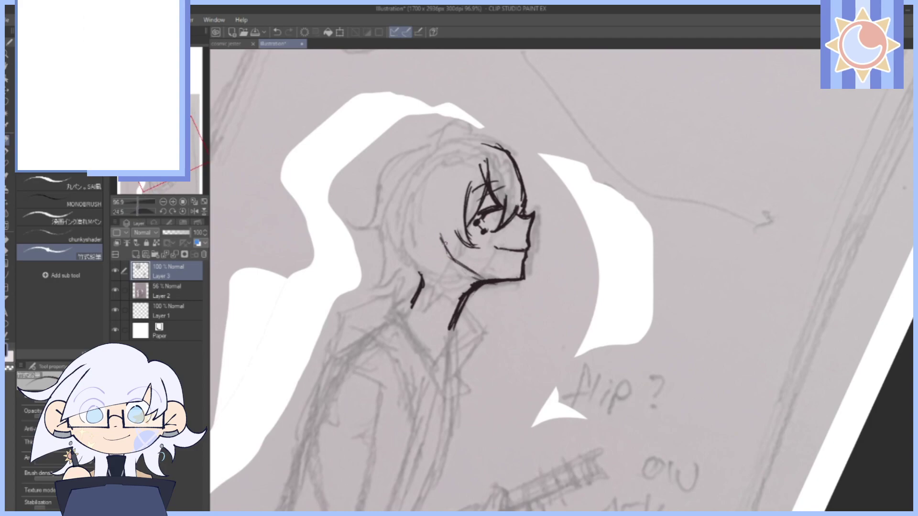
Draw the profile's ear with inner fold lines and erase part of the jawline running from it.
{"action": "mouse_move", "coordinate": [441, 218]}
{"action": "left_mouse_down"}
{"action": "mouse_move", "coordinate": [420, 211]}
{"action": "mouse_move", "coordinate": [421, 236]}
{"action": "mouse_move", "coordinate": [441, 253]}
{"action": "mouse_move", "coordinate": [447, 246]}
{"action": "mouse_move", "coordinate": [427, 214]}
{"action": "mouse_move", "coordinate": [443, 243]}
{"action": "mouse_move", "coordinate": [438, 234]}
{"action": "left_mouse_up"}
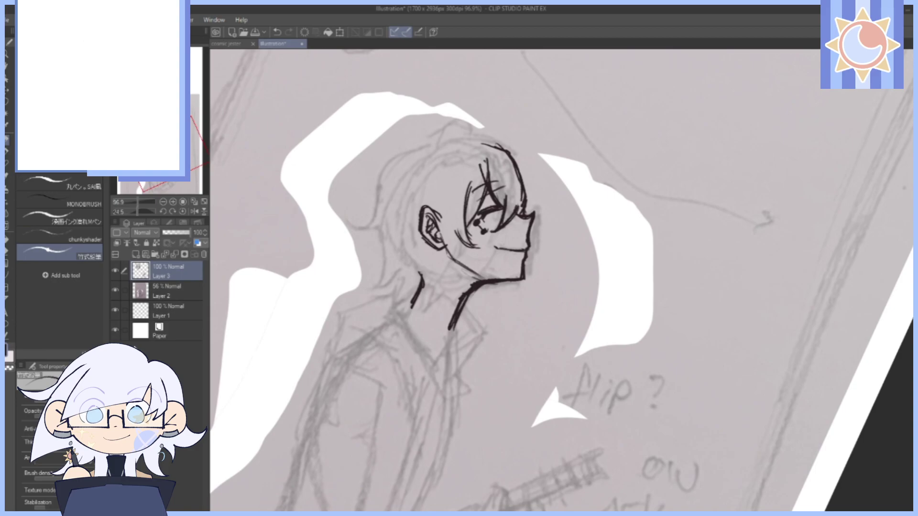
{"action": "left_click", "coordinate": [183, 212]}
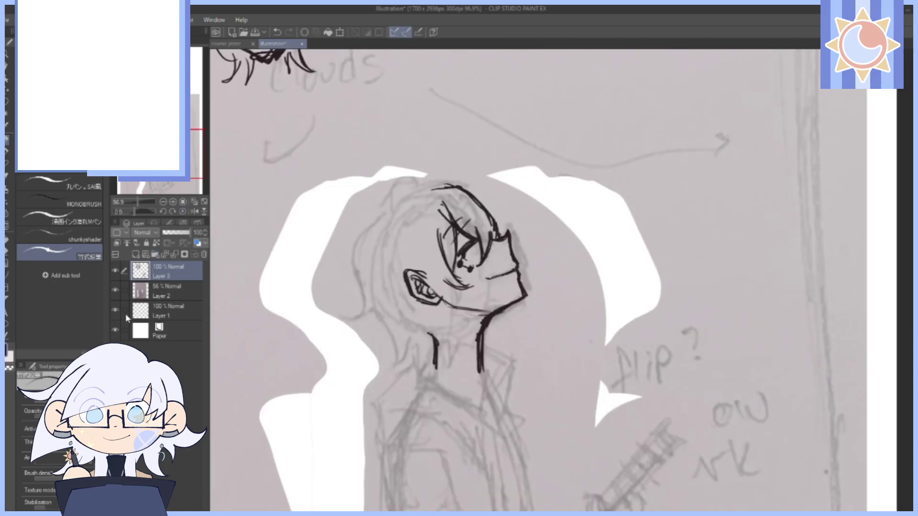
{"action": "left_click", "coordinate": [11, 358]}
{"action": "mouse_move", "coordinate": [446, 300]}
{"action": "left_mouse_down"}
{"action": "mouse_move", "coordinate": [468, 300]}
{"action": "mouse_move", "coordinate": [473, 311]}
{"action": "left_mouse_up"}
{"action": "left_click", "coordinate": [7, 351]}
Draw long sidelock strands falling in front of the ear, erasing the ear lines beneath them and adding strands toward the cheek.
{"action": "left_click_drag", "start_coordinate": [409, 230], "coordinate": [435, 316]}
{"action": "mouse_move", "coordinate": [435, 280]}
{"action": "left_mouse_down"}
{"action": "mouse_move", "coordinate": [465, 295]}
{"action": "mouse_move", "coordinate": [445, 297]}
{"action": "left_mouse_up"}
{"action": "mouse_move", "coordinate": [441, 270]}
{"action": "left_mouse_down"}
{"action": "mouse_move", "coordinate": [449, 292]}
{"action": "mouse_move", "coordinate": [461, 289]}
{"action": "left_mouse_up"}
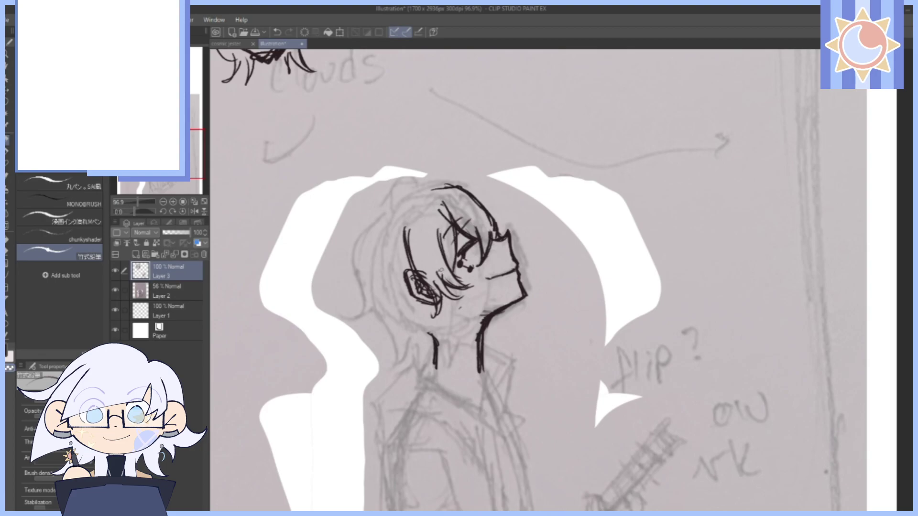
{"action": "left_click_drag", "start_coordinate": [418, 269], "coordinate": [436, 300]}
{"action": "left_click_drag", "start_coordinate": [419, 268], "coordinate": [433, 296]}
{"action": "left_click", "coordinate": [7, 351]}
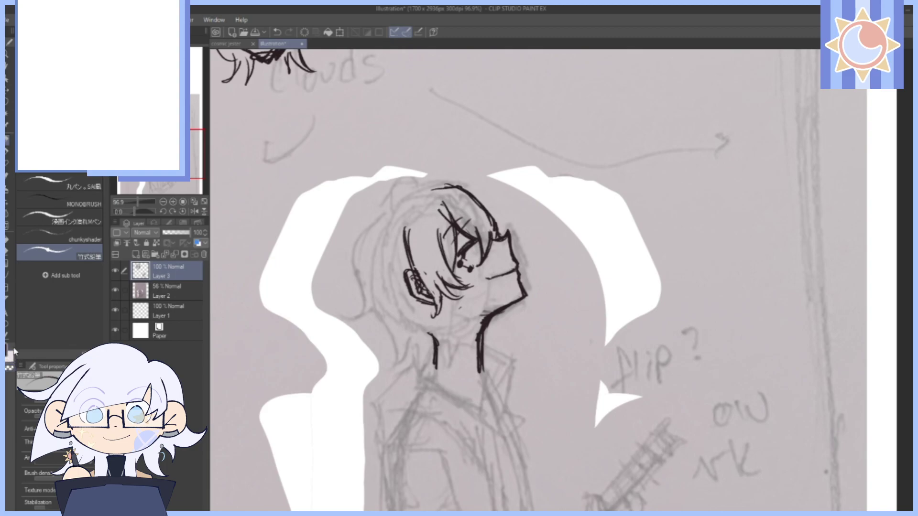
{"action": "left_click_drag", "start_coordinate": [435, 282], "coordinate": [464, 292]}
Draw the rounded outline of the back of the head from the crown down to the nape.
{"action": "mouse_move", "coordinate": [445, 184]}
{"action": "left_mouse_down"}
{"action": "mouse_move", "coordinate": [394, 193]}
{"action": "mouse_move", "coordinate": [368, 225]}
{"action": "mouse_move", "coordinate": [356, 277]}
{"action": "mouse_move", "coordinate": [397, 311]}
{"action": "left_mouse_up"}
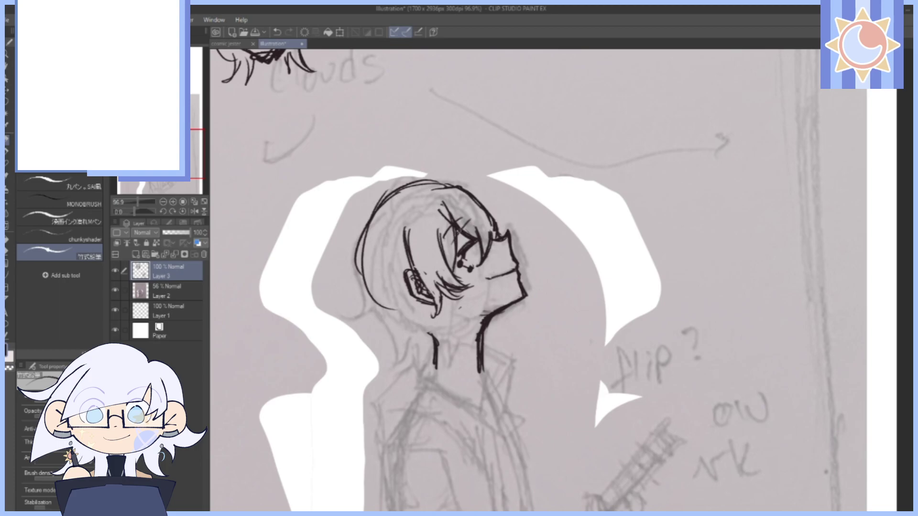
{"action": "left_click_drag", "start_coordinate": [386, 199], "coordinate": [366, 316]}
{"action": "left_click_drag", "start_coordinate": [359, 271], "coordinate": [434, 337]}
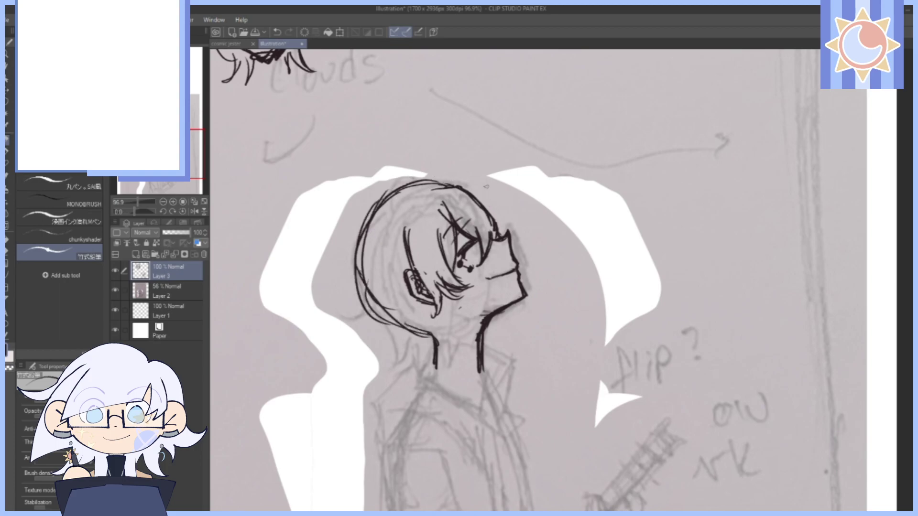
Add a small flicked strand above the forehead and curved tufts sticking out at the back of the crown and head.
{"action": "left_click_drag", "start_coordinate": [479, 202], "coordinate": [495, 187]}
{"action": "left_click", "coordinate": [367, 218]}
{"action": "left_click_drag", "start_coordinate": [366, 217], "coordinate": [376, 173]}
{"action": "mouse_move", "coordinate": [368, 218]}
{"action": "left_mouse_down"}
{"action": "mouse_move", "coordinate": [374, 178]}
{"action": "mouse_move", "coordinate": [362, 185]}
{"action": "mouse_move", "coordinate": [394, 166]}
{"action": "mouse_move", "coordinate": [367, 188]}
{"action": "mouse_move", "coordinate": [369, 219]}
{"action": "left_mouse_up"}
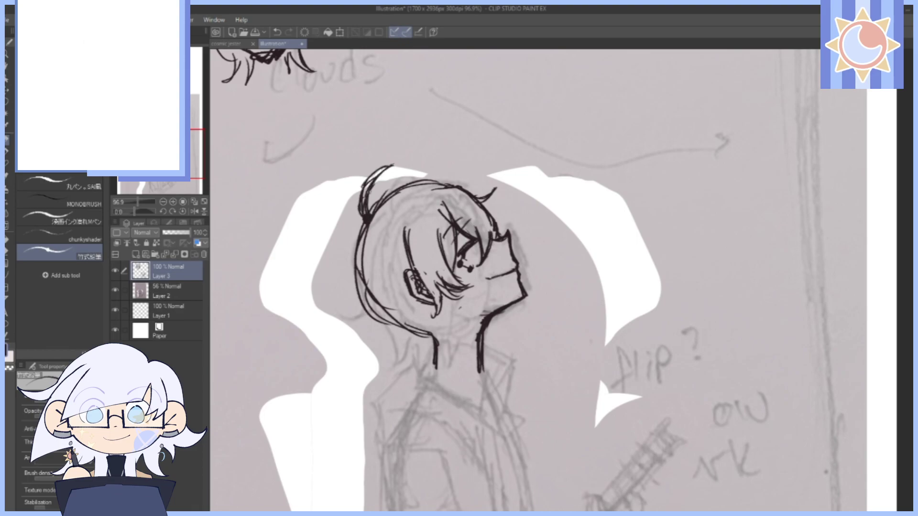
{"action": "mouse_move", "coordinate": [373, 186]}
{"action": "left_mouse_down"}
{"action": "mouse_move", "coordinate": [407, 170]}
{"action": "mouse_move", "coordinate": [359, 194]}
{"action": "mouse_move", "coordinate": [339, 226]}
{"action": "mouse_move", "coordinate": [340, 198]}
{"action": "mouse_move", "coordinate": [363, 224]}
{"action": "left_mouse_up"}
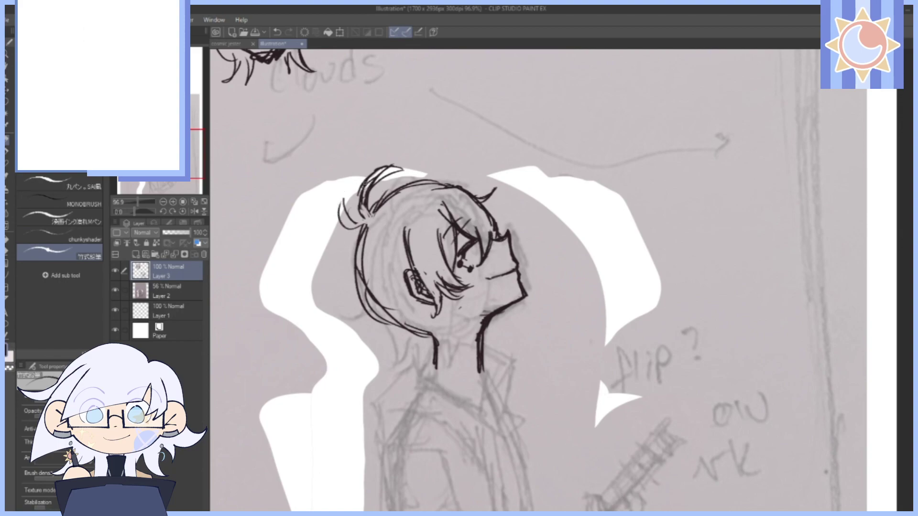
{"action": "mouse_move", "coordinate": [366, 184]}
{"action": "left_mouse_down"}
{"action": "mouse_move", "coordinate": [363, 213]}
{"action": "mouse_move", "coordinate": [373, 218]}
{"action": "left_mouse_up"}
{"action": "mouse_move", "coordinate": [373, 221]}
{"action": "left_mouse_down"}
{"action": "mouse_move", "coordinate": [360, 283]}
{"action": "mouse_move", "coordinate": [348, 273]}
{"action": "mouse_move", "coordinate": [348, 288]}
{"action": "mouse_move", "coordinate": [335, 303]}
{"action": "left_mouse_up"}
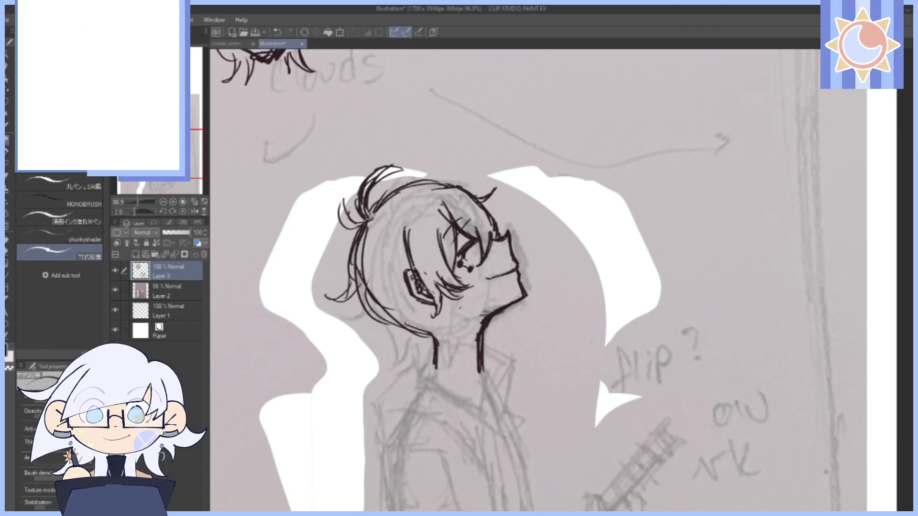
Layer strands over the crown with an upward spike, and thicken the back of the head with outward-curling locks.
{"action": "mouse_move", "coordinate": [370, 218]}
{"action": "left_mouse_down"}
{"action": "mouse_move", "coordinate": [410, 180]}
{"action": "mouse_move", "coordinate": [401, 183]}
{"action": "mouse_move", "coordinate": [471, 164]}
{"action": "mouse_move", "coordinate": [476, 148]}
{"action": "mouse_move", "coordinate": [464, 188]}
{"action": "mouse_move", "coordinate": [369, 211]}
{"action": "left_mouse_up"}
{"action": "left_click_drag", "start_coordinate": [434, 167], "coordinate": [403, 186]}
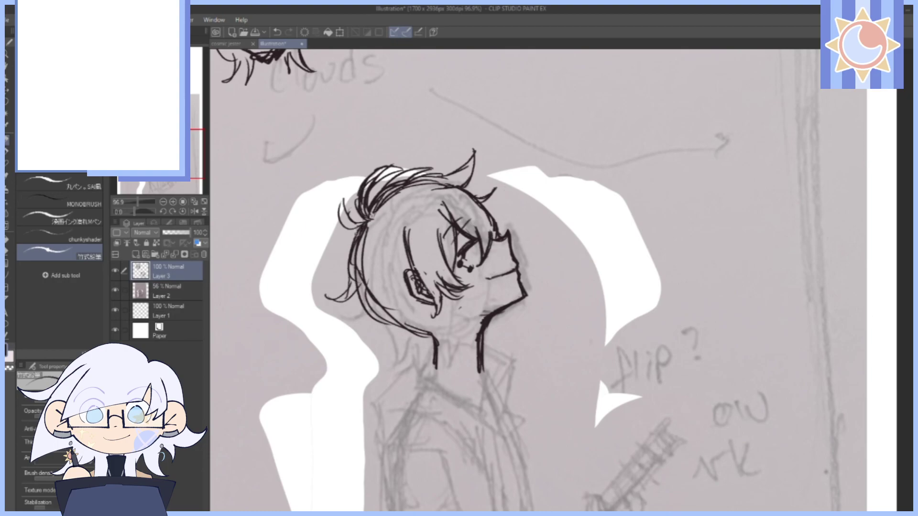
{"action": "left_click_drag", "start_coordinate": [359, 235], "coordinate": [323, 260]}
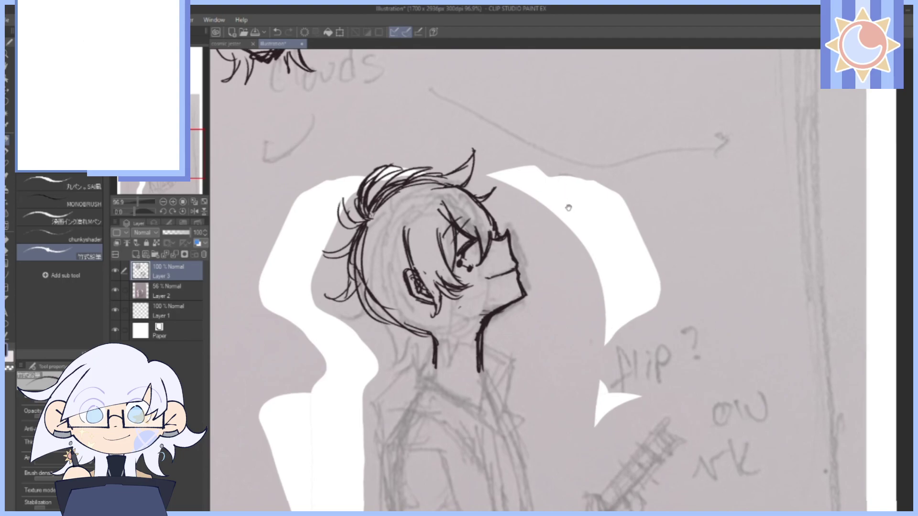
{"action": "left_click_drag", "start_coordinate": [568, 205], "coordinate": [569, 153]}
{"action": "left_click_drag", "start_coordinate": [362, 190], "coordinate": [368, 250]}
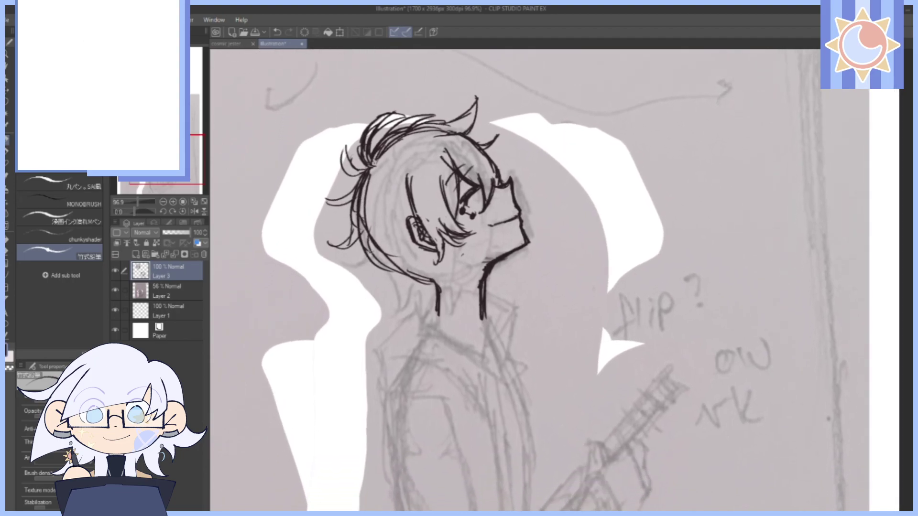
{"action": "mouse_move", "coordinate": [360, 213]}
{"action": "left_mouse_down"}
{"action": "mouse_move", "coordinate": [381, 269]}
{"action": "mouse_move", "coordinate": [360, 290]}
{"action": "left_mouse_up"}
{"action": "left_click_drag", "start_coordinate": [396, 273], "coordinate": [364, 291]}
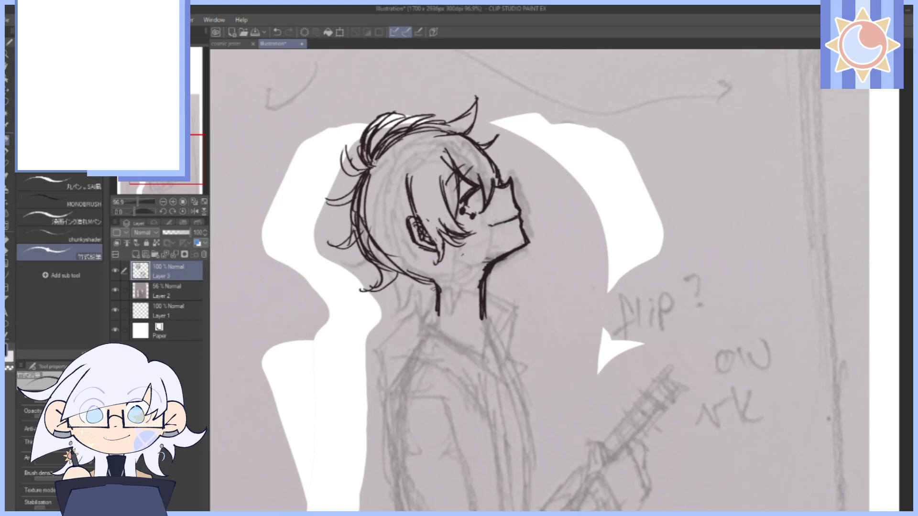
Draw pointed hair locks behind the ear that hang down over the nape of the neck.
{"action": "mouse_move", "coordinate": [429, 254]}
{"action": "left_mouse_down"}
{"action": "mouse_move", "coordinate": [446, 302]}
{"action": "mouse_move", "coordinate": [474, 285]}
{"action": "mouse_move", "coordinate": [447, 299]}
{"action": "mouse_move", "coordinate": [441, 327]}
{"action": "left_mouse_up"}
{"action": "left_click_drag", "start_coordinate": [446, 300], "coordinate": [449, 325]}
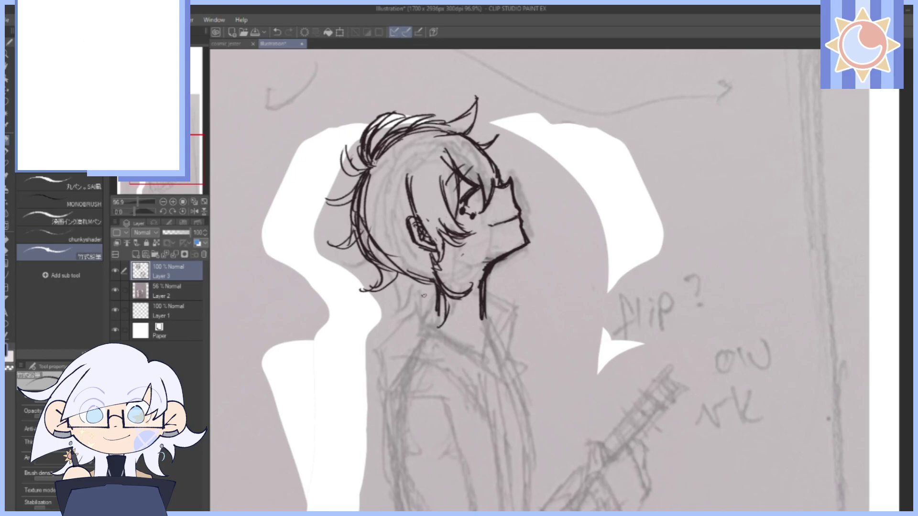
{"action": "left_click_drag", "start_coordinate": [415, 287], "coordinate": [433, 308]}
{"action": "mouse_move", "coordinate": [425, 296]}
{"action": "left_mouse_down"}
{"action": "mouse_move", "coordinate": [405, 318]}
{"action": "mouse_move", "coordinate": [427, 297]}
{"action": "mouse_move", "coordinate": [424, 290]}
{"action": "mouse_move", "coordinate": [440, 322]}
{"action": "left_mouse_up"}
Erase the hair over the crown, the back of the head and the nape.
{"action": "left_click_drag", "start_coordinate": [567, 123], "coordinate": [549, 175]}
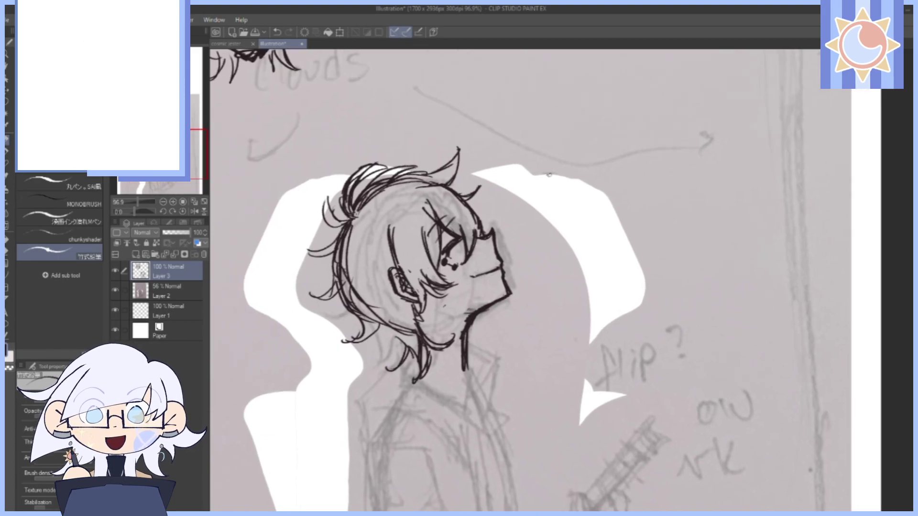
{"action": "left_click_drag", "start_coordinate": [549, 174], "coordinate": [554, 192]}
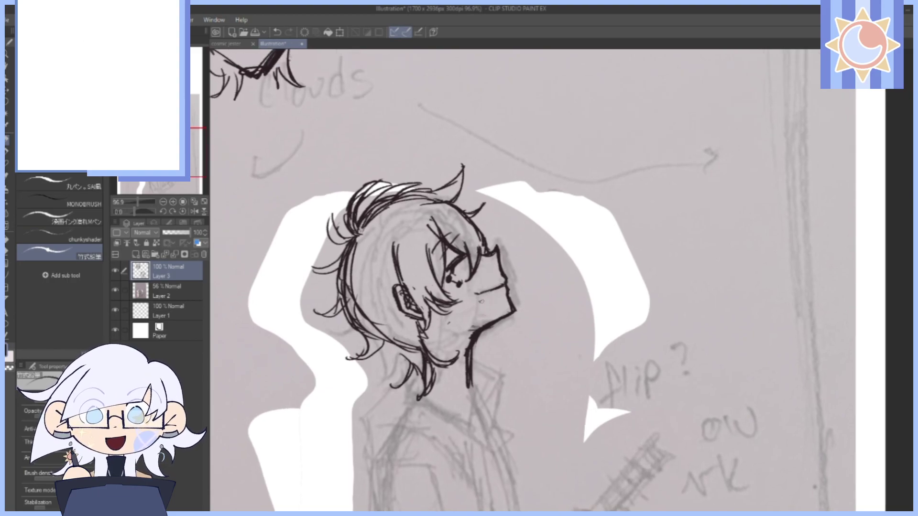
{"action": "left_click_drag", "start_coordinate": [627, 130], "coordinate": [638, 119]}
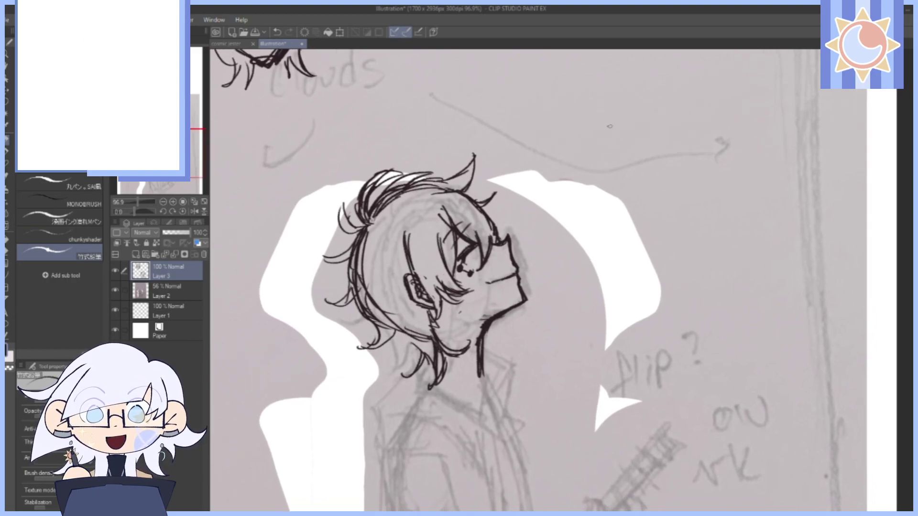
{"action": "mouse_move", "coordinate": [395, 159]}
{"action": "left_mouse_down"}
{"action": "mouse_move", "coordinate": [396, 179]}
{"action": "mouse_move", "coordinate": [374, 200]}
{"action": "mouse_move", "coordinate": [446, 195]}
{"action": "mouse_move", "coordinate": [363, 267]}
{"action": "mouse_move", "coordinate": [376, 314]}
{"action": "mouse_move", "coordinate": [386, 318]}
{"action": "mouse_move", "coordinate": [387, 302]}
{"action": "mouse_move", "coordinate": [405, 337]}
{"action": "mouse_move", "coordinate": [428, 345]}
{"action": "left_mouse_up"}
{"action": "mouse_move", "coordinate": [388, 201]}
{"action": "left_mouse_down"}
{"action": "mouse_move", "coordinate": [449, 164]}
{"action": "mouse_move", "coordinate": [498, 165]}
{"action": "left_mouse_up"}
{"action": "mouse_move", "coordinate": [377, 201]}
{"action": "left_mouse_down"}
{"action": "mouse_move", "coordinate": [350, 259]}
{"action": "mouse_move", "coordinate": [393, 351]}
{"action": "mouse_move", "coordinate": [430, 358]}
{"action": "mouse_move", "coordinate": [426, 338]}
{"action": "mouse_move", "coordinate": [459, 354]}
{"action": "mouse_move", "coordinate": [428, 390]}
{"action": "mouse_move", "coordinate": [445, 367]}
{"action": "left_mouse_up"}
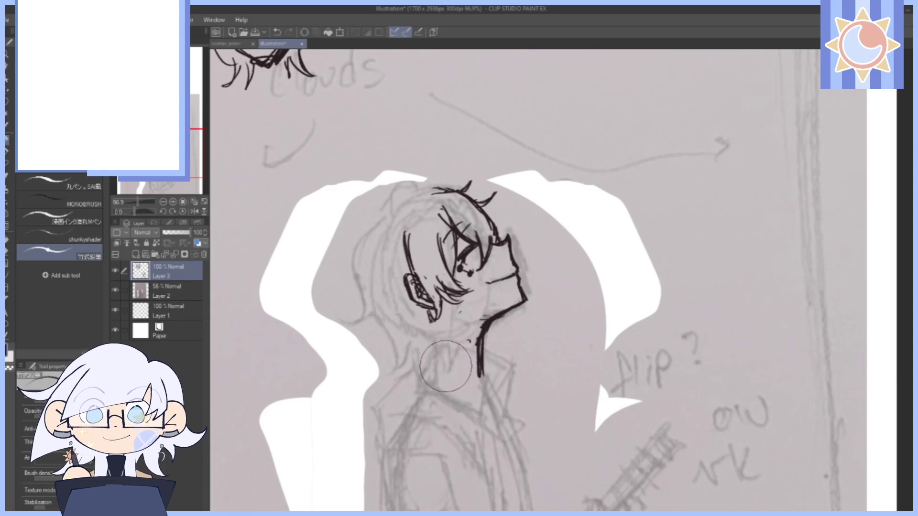
Undo the erasing of the hair locks at the nape.
{"action": "left_click", "coordinate": [278, 33]}
{"action": "left_click", "coordinate": [278, 33]}
{"action": "left_click", "coordinate": [278, 35]}
{"action": "left_click", "coordinate": [278, 35]}
{"action": "left_click", "coordinate": [278, 34]}
{"action": "left_click", "coordinate": [278, 34]}
{"action": "left_click", "coordinate": [278, 34]}
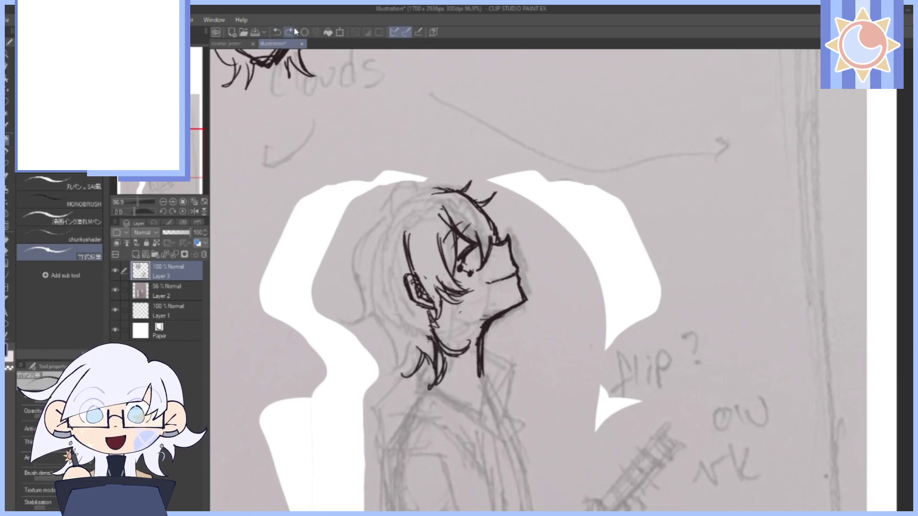
Erase the nape locks with a finer stroke and redraw the back line of the neck.
{"action": "left_click", "coordinate": [9, 367]}
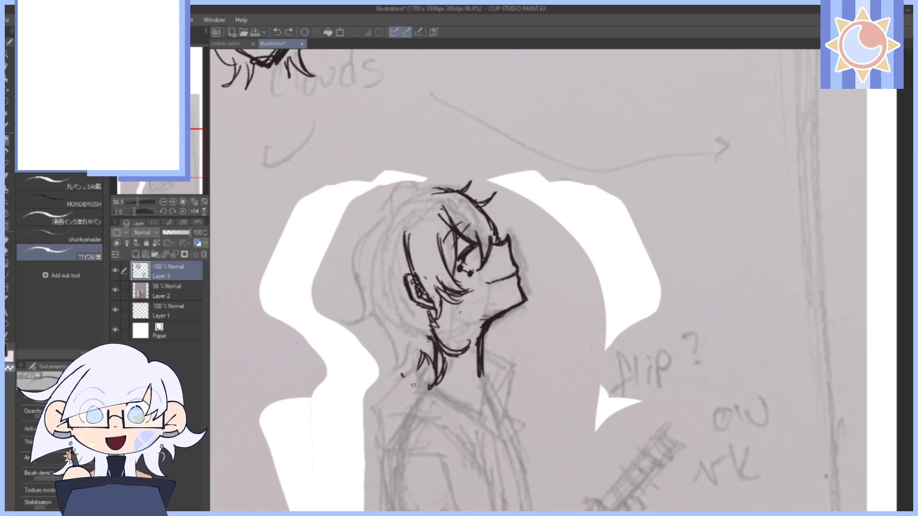
{"action": "left_click_drag", "start_coordinate": [422, 350], "coordinate": [407, 372]}
{"action": "mouse_move", "coordinate": [438, 331]}
{"action": "left_mouse_down"}
{"action": "mouse_move", "coordinate": [455, 385]}
{"action": "mouse_move", "coordinate": [468, 337]}
{"action": "mouse_move", "coordinate": [430, 390]}
{"action": "left_mouse_up"}
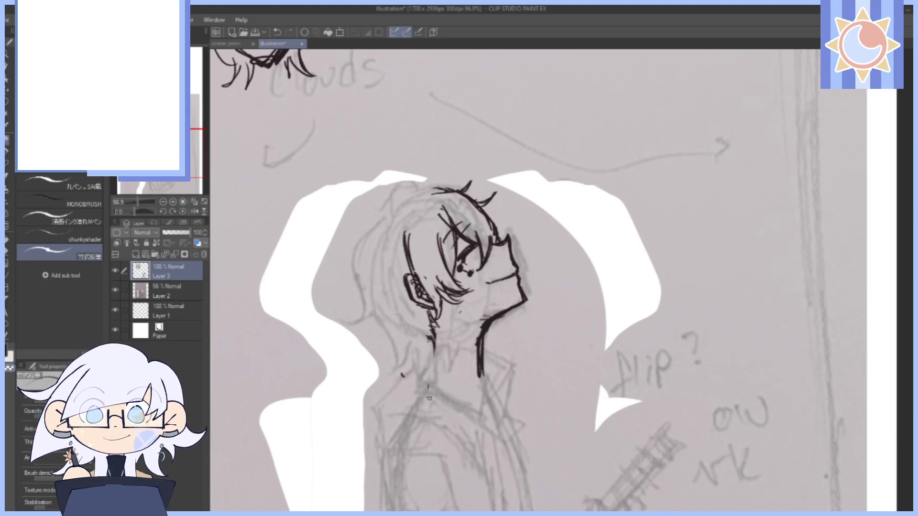
{"action": "left_click", "coordinate": [8, 350]}
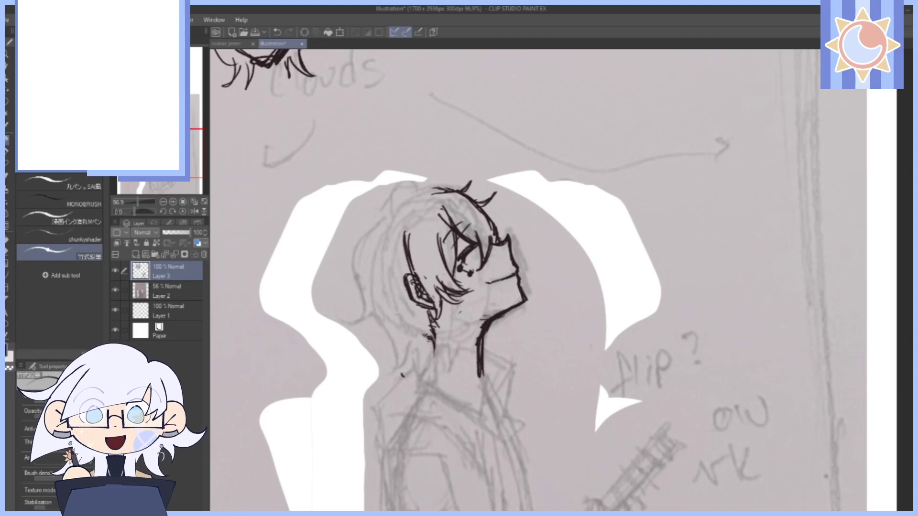
{"action": "left_click_drag", "start_coordinate": [428, 337], "coordinate": [433, 370]}
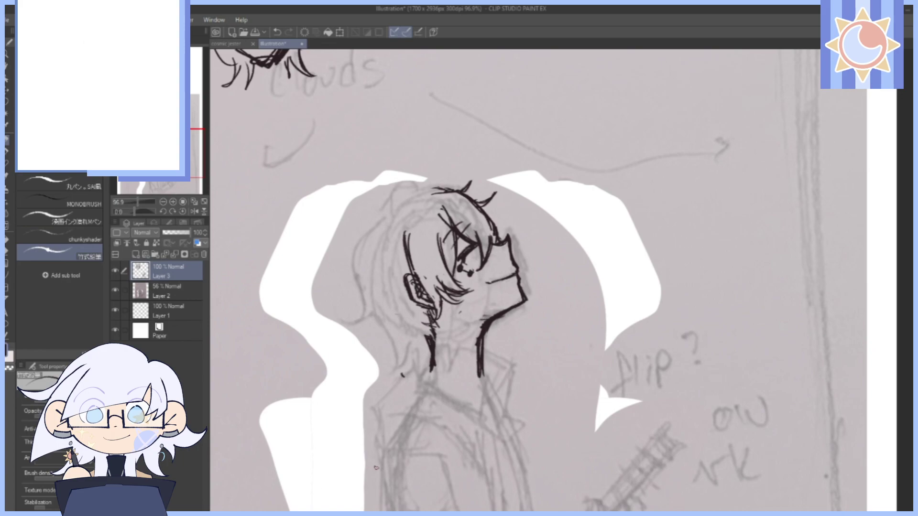
Add a new layer above Layer 3 and sketch loose tufts and a spike of hair across the crown.
{"action": "key", "text": "ctrl+shift+n"}
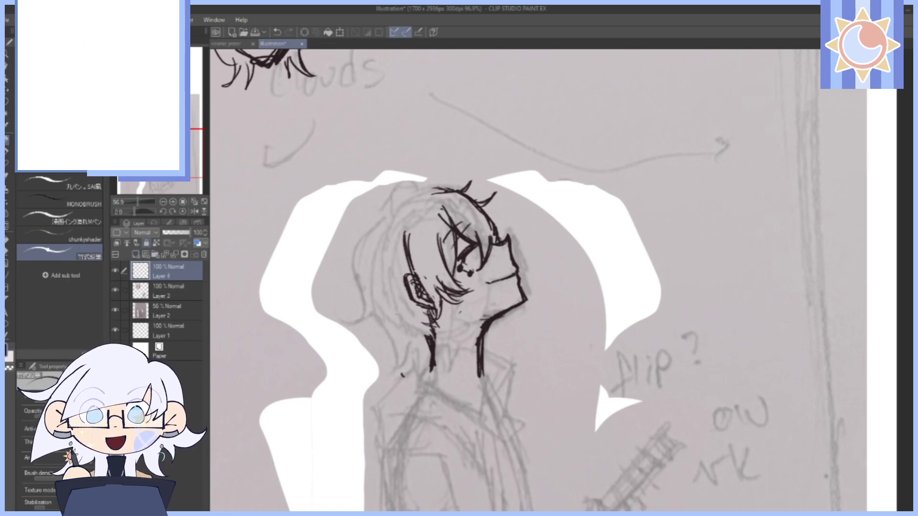
{"action": "scroll", "coordinate": [375, 139], "scroll_direction": "up", "scroll_amount": 1}
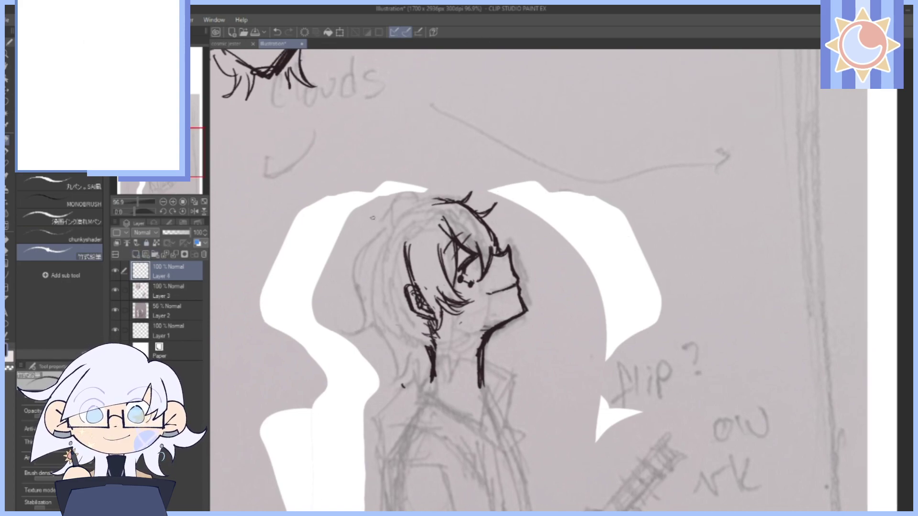
{"action": "mouse_move", "coordinate": [389, 183]}
{"action": "left_mouse_down"}
{"action": "mouse_move", "coordinate": [381, 224]}
{"action": "mouse_move", "coordinate": [353, 262]}
{"action": "left_mouse_up"}
{"action": "left_click_drag", "start_coordinate": [384, 229], "coordinate": [355, 255]}
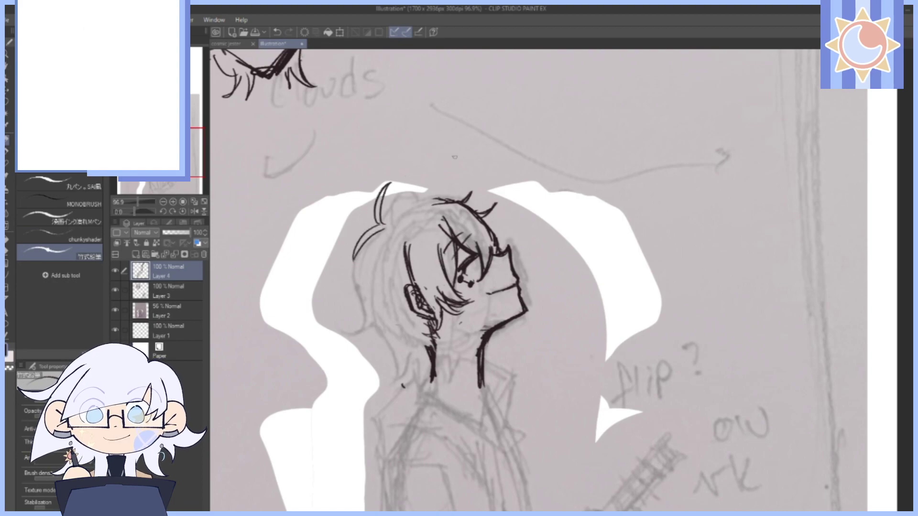
{"action": "mouse_move", "coordinate": [385, 223]}
{"action": "left_mouse_down"}
{"action": "mouse_move", "coordinate": [437, 172]}
{"action": "mouse_move", "coordinate": [423, 196]}
{"action": "mouse_move", "coordinate": [457, 201]}
{"action": "left_mouse_up"}
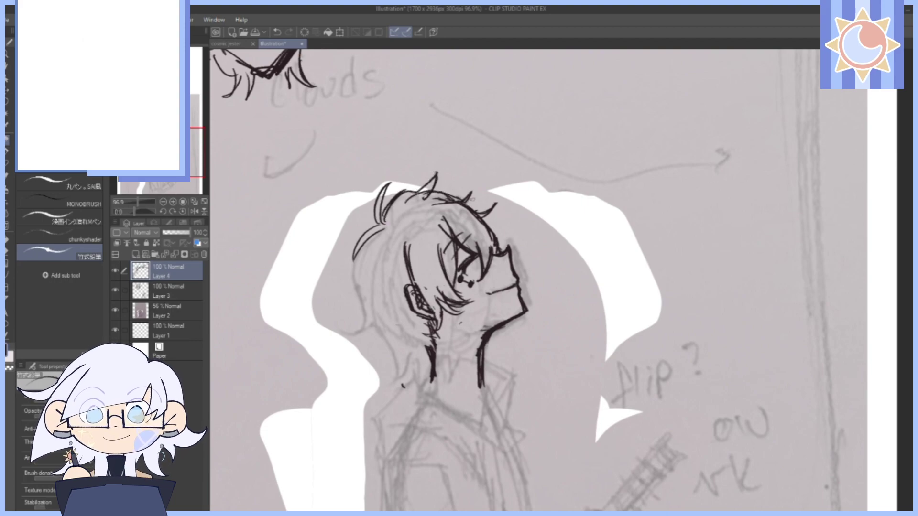
Try small curved strands in front of the forehead and beside the throat, and undo the throat strand.
{"action": "left_click_drag", "start_coordinate": [492, 224], "coordinate": [511, 237]}
{"action": "left_click_drag", "start_coordinate": [482, 346], "coordinate": [511, 356]}
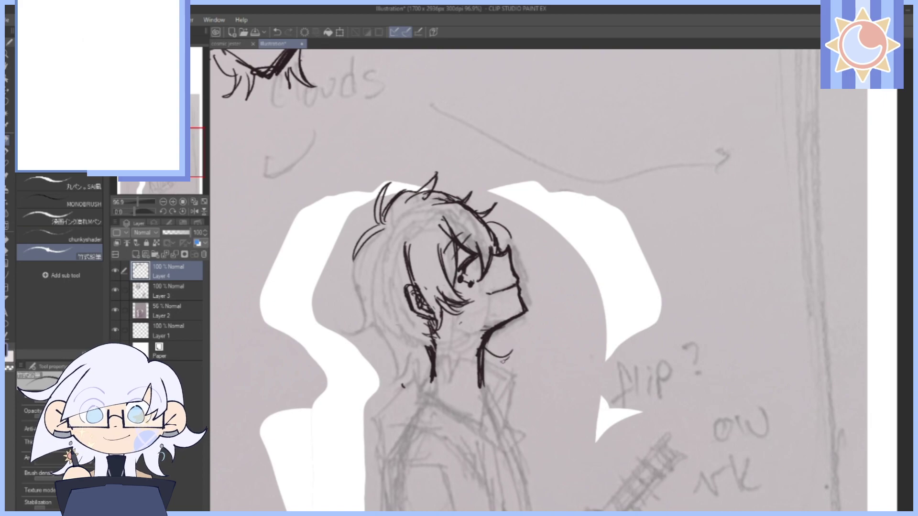
{"action": "left_click", "coordinate": [276, 33]}
Clear the trial tufts and redraw the hair outline in spiky strands over the crown and down the back to the nape.
{"action": "left_click_drag", "start_coordinate": [134, 211], "coordinate": [137, 212]}
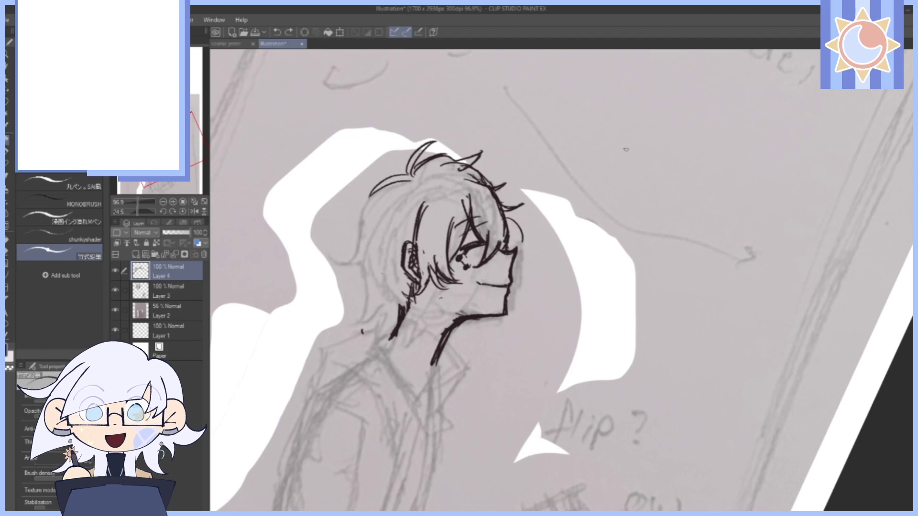
{"action": "left_click_drag", "start_coordinate": [422, 161], "coordinate": [385, 183]}
{"action": "mouse_move", "coordinate": [471, 128]}
{"action": "left_mouse_down"}
{"action": "mouse_move", "coordinate": [438, 152]}
{"action": "mouse_move", "coordinate": [483, 157]}
{"action": "left_mouse_up"}
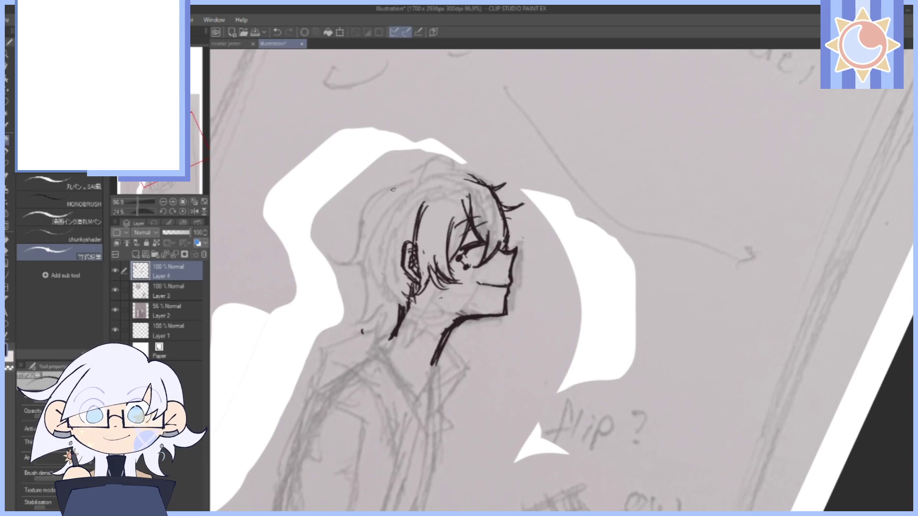
{"action": "mouse_move", "coordinate": [393, 190]}
{"action": "left_mouse_down"}
{"action": "mouse_move", "coordinate": [416, 152]}
{"action": "mouse_move", "coordinate": [410, 160]}
{"action": "left_mouse_up"}
{"action": "mouse_move", "coordinate": [386, 190]}
{"action": "left_mouse_down"}
{"action": "mouse_move", "coordinate": [417, 165]}
{"action": "mouse_move", "coordinate": [451, 164]}
{"action": "mouse_move", "coordinate": [442, 174]}
{"action": "mouse_move", "coordinate": [492, 184]}
{"action": "left_mouse_up"}
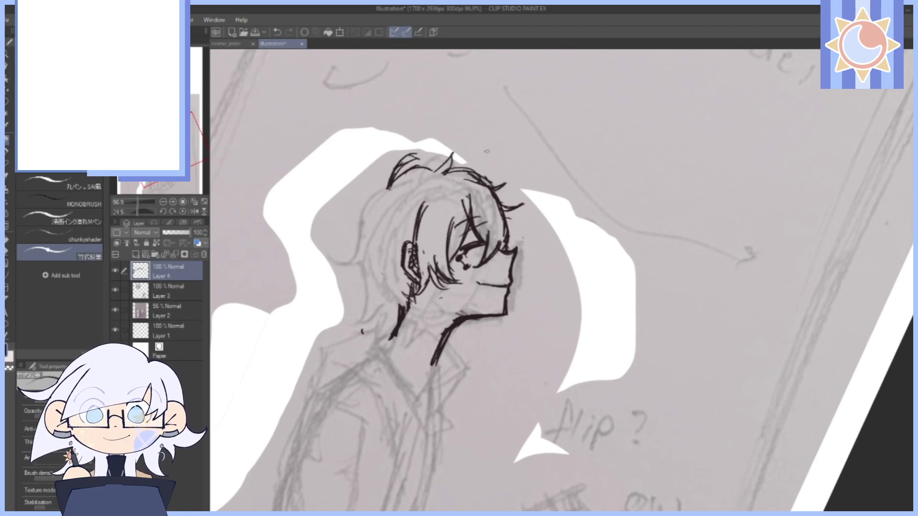
{"action": "mouse_move", "coordinate": [387, 189]}
{"action": "left_mouse_down"}
{"action": "mouse_move", "coordinate": [351, 206]}
{"action": "mouse_move", "coordinate": [362, 228]}
{"action": "mouse_move", "coordinate": [339, 264]}
{"action": "mouse_move", "coordinate": [363, 272]}
{"action": "mouse_move", "coordinate": [371, 257]}
{"action": "mouse_move", "coordinate": [375, 292]}
{"action": "mouse_move", "coordinate": [375, 303]}
{"action": "mouse_move", "coordinate": [354, 312]}
{"action": "left_mouse_up"}
{"action": "mouse_move", "coordinate": [355, 312]}
{"action": "left_mouse_down"}
{"action": "mouse_move", "coordinate": [381, 307]}
{"action": "mouse_move", "coordinate": [363, 332]}
{"action": "left_mouse_up"}
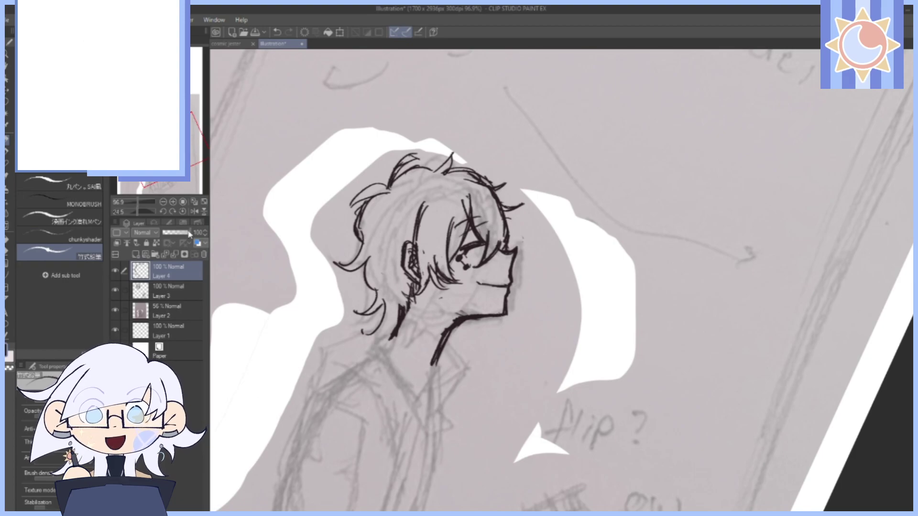
Add pointed locks behind the ear at the nape and thin curled strands along the back of the hair.
{"action": "left_click", "coordinate": [183, 211]}
{"action": "left_click_drag", "start_coordinate": [645, 369], "coordinate": [658, 321]}
{"action": "scroll", "coordinate": [658, 321], "scroll_direction": "down", "scroll_amount": 2}
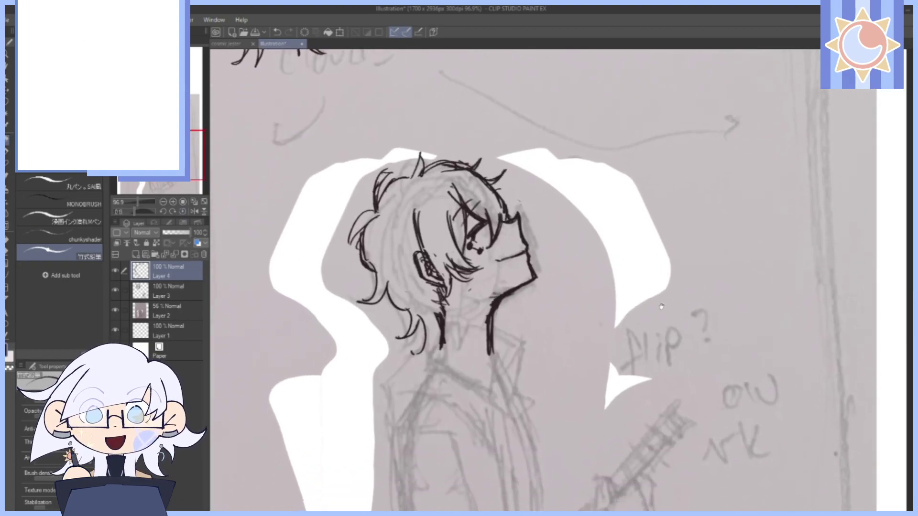
{"action": "mouse_move", "coordinate": [447, 297]}
{"action": "left_mouse_down"}
{"action": "mouse_move", "coordinate": [461, 328]}
{"action": "mouse_move", "coordinate": [435, 329]}
{"action": "mouse_move", "coordinate": [417, 345]}
{"action": "left_mouse_up"}
{"action": "mouse_move", "coordinate": [514, 163]}
{"action": "left_mouse_down"}
{"action": "mouse_move", "coordinate": [506, 229]}
{"action": "mouse_move", "coordinate": [506, 191]}
{"action": "left_mouse_up"}
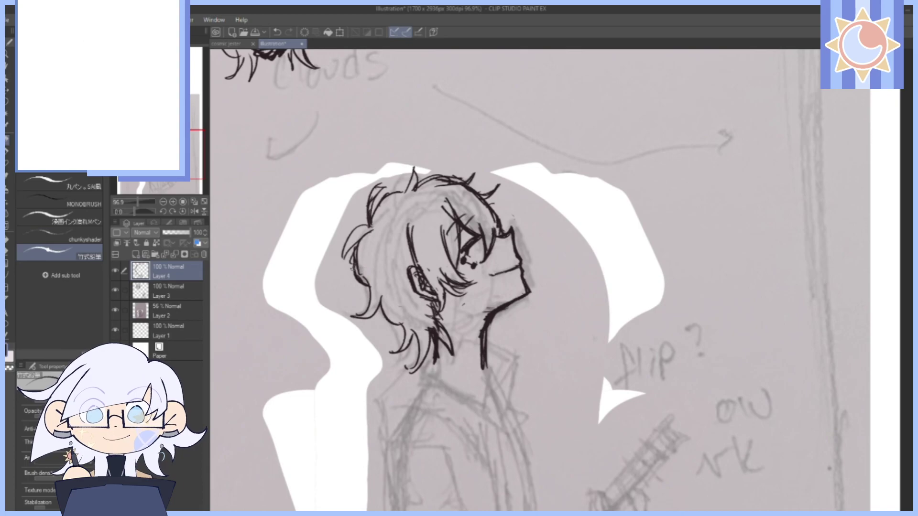
{"action": "left_click_drag", "start_coordinate": [360, 267], "coordinate": [347, 299]}
{"action": "mouse_move", "coordinate": [356, 272]}
{"action": "left_mouse_down"}
{"action": "mouse_move", "coordinate": [351, 297]}
{"action": "mouse_move", "coordinate": [404, 333]}
{"action": "left_mouse_up"}
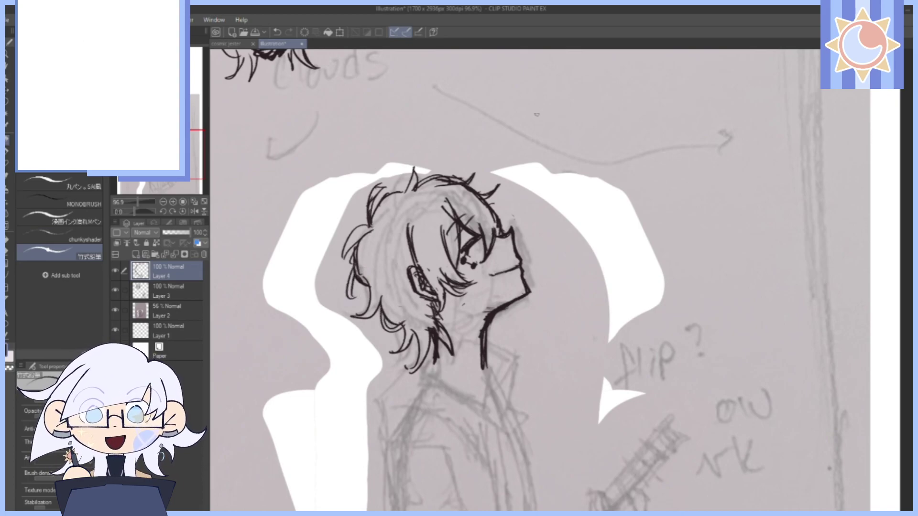
Try short curled strands at the nape and the back of the head, and undo them.
{"action": "left_click", "coordinate": [277, 32]}
{"action": "left_click", "coordinate": [277, 31]}
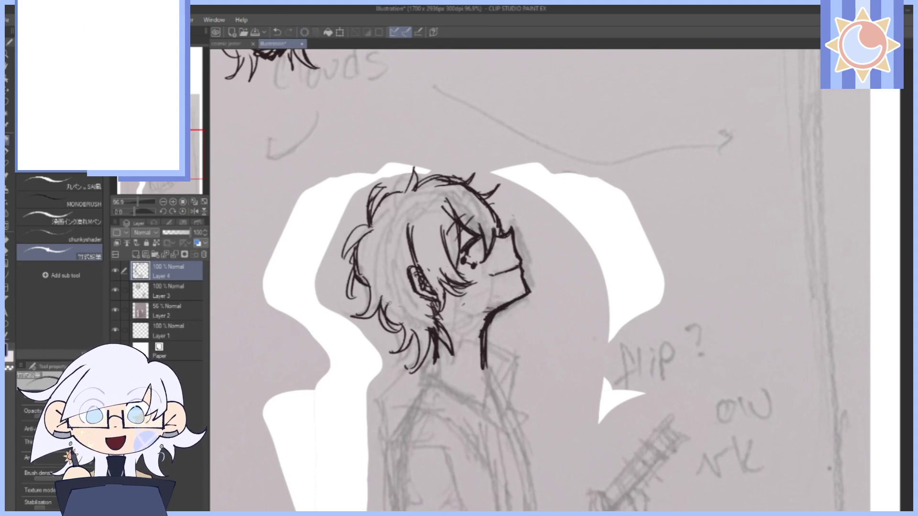
{"action": "left_click_drag", "start_coordinate": [383, 305], "coordinate": [401, 329]}
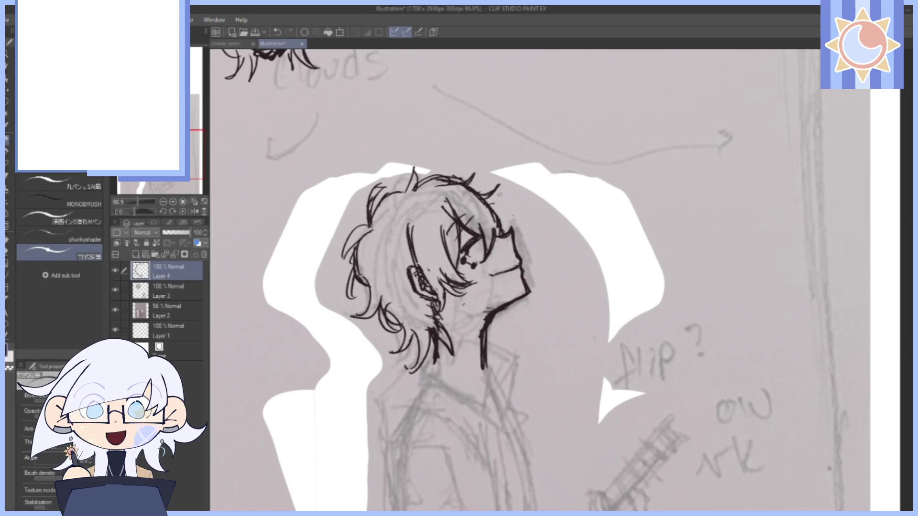
{"action": "left_click", "coordinate": [277, 31]}
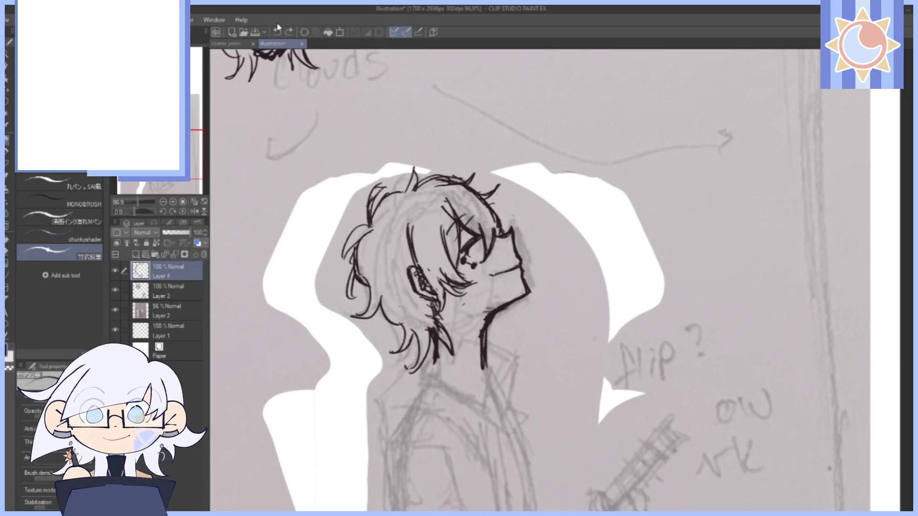
{"action": "left_click_drag", "start_coordinate": [398, 317], "coordinate": [404, 335]}
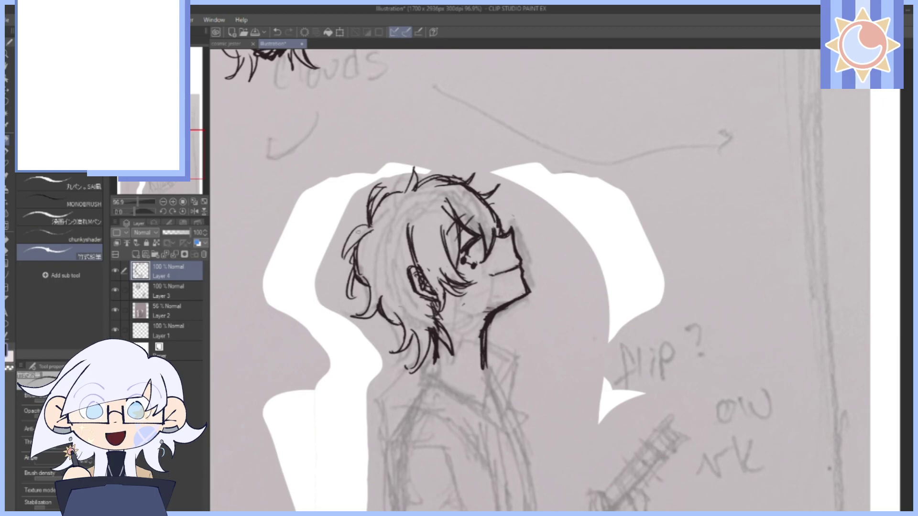
{"action": "left_click_drag", "start_coordinate": [332, 267], "coordinate": [377, 253]}
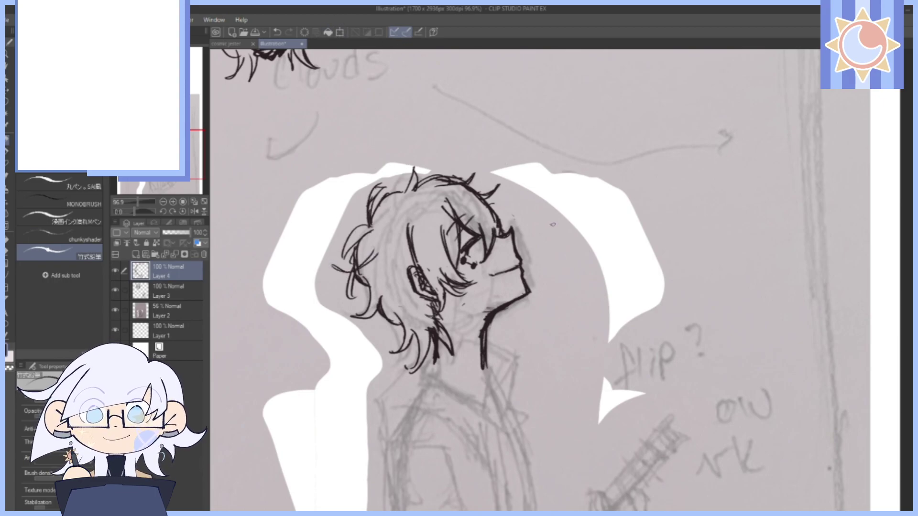
{"action": "left_click", "coordinate": [275, 32]}
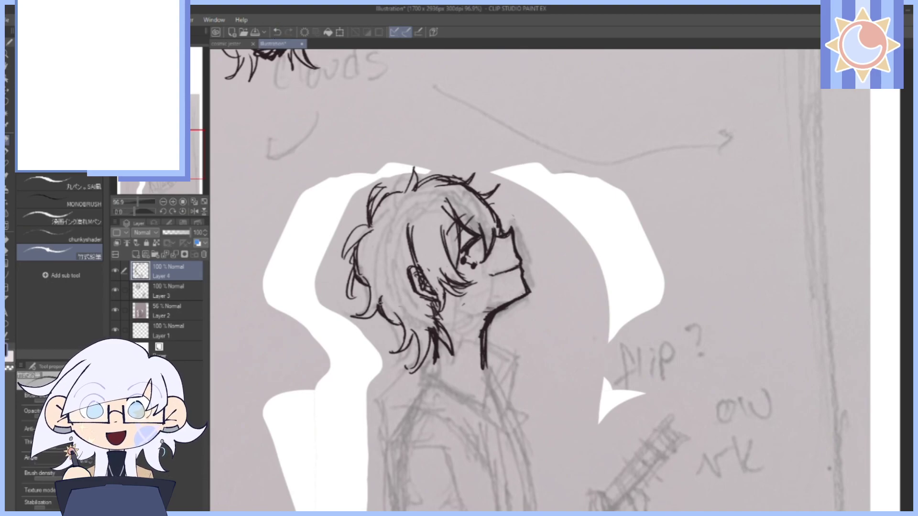
Add short curved strands to the hair at the nape and along the back of the head.
{"action": "mouse_move", "coordinate": [384, 316]}
{"action": "left_mouse_down"}
{"action": "mouse_move", "coordinate": [395, 334]}
{"action": "mouse_move", "coordinate": [405, 326]}
{"action": "left_mouse_up"}
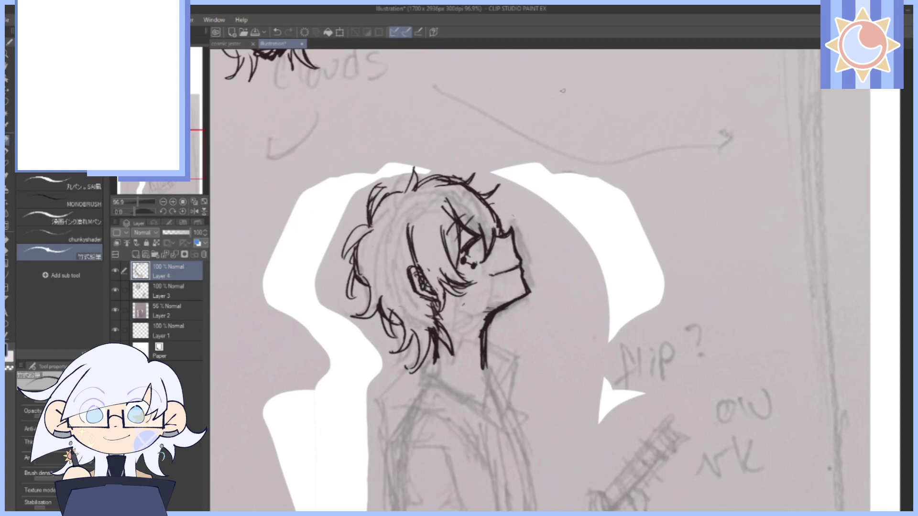
{"action": "left_click", "coordinate": [277, 33]}
{"action": "mouse_move", "coordinate": [382, 298]}
{"action": "left_mouse_down"}
{"action": "mouse_move", "coordinate": [387, 325]}
{"action": "mouse_move", "coordinate": [376, 311]}
{"action": "left_mouse_up"}
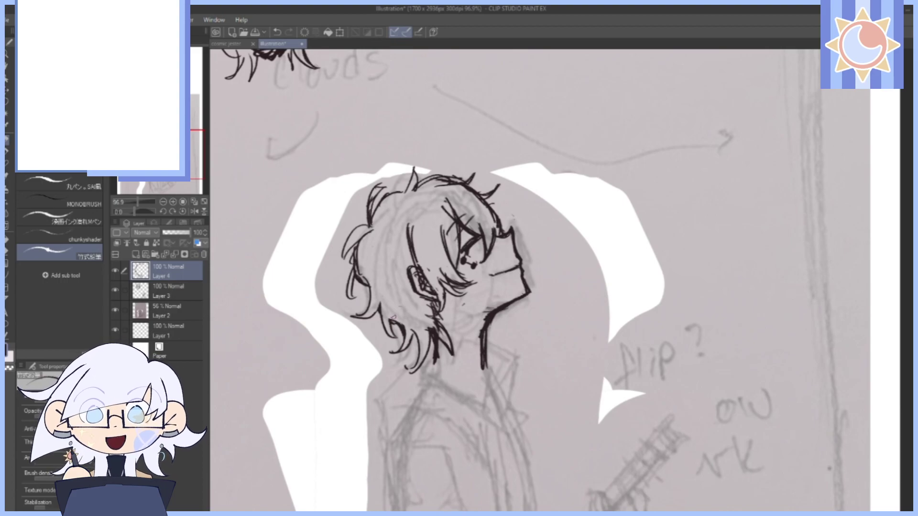
Erase the separate front-facing head sketch above the profile figure from Layer 3.
{"action": "mouse_move", "coordinate": [680, 277]}
{"action": "left_mouse_down"}
{"action": "mouse_move", "coordinate": [690, 253]}
{"action": "mouse_move", "coordinate": [706, 294]}
{"action": "mouse_move", "coordinate": [732, 270]}
{"action": "mouse_move", "coordinate": [712, 291]}
{"action": "left_mouse_up"}
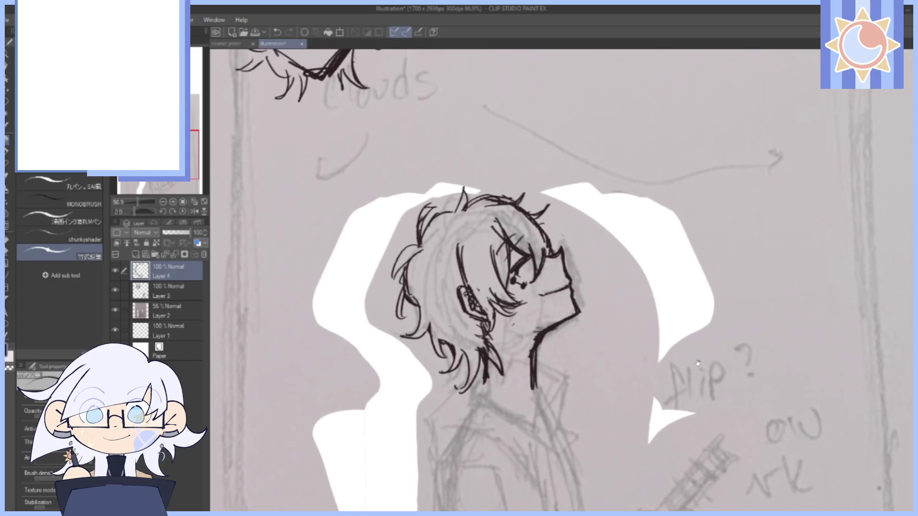
{"action": "mouse_move", "coordinate": [725, 254]}
{"action": "left_mouse_down"}
{"action": "mouse_move", "coordinate": [706, 381]}
{"action": "mouse_move", "coordinate": [719, 452]}
{"action": "mouse_move", "coordinate": [728, 417]}
{"action": "left_mouse_up"}
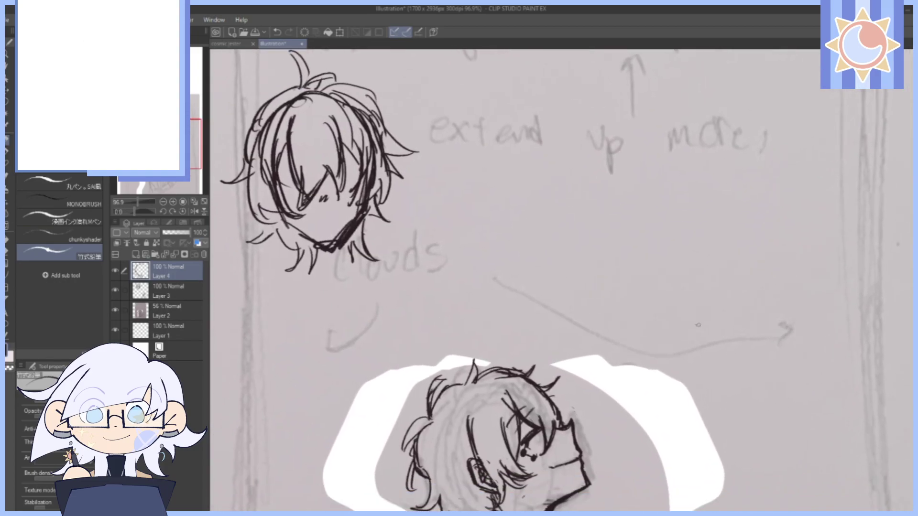
{"action": "left_click", "coordinate": [139, 292]}
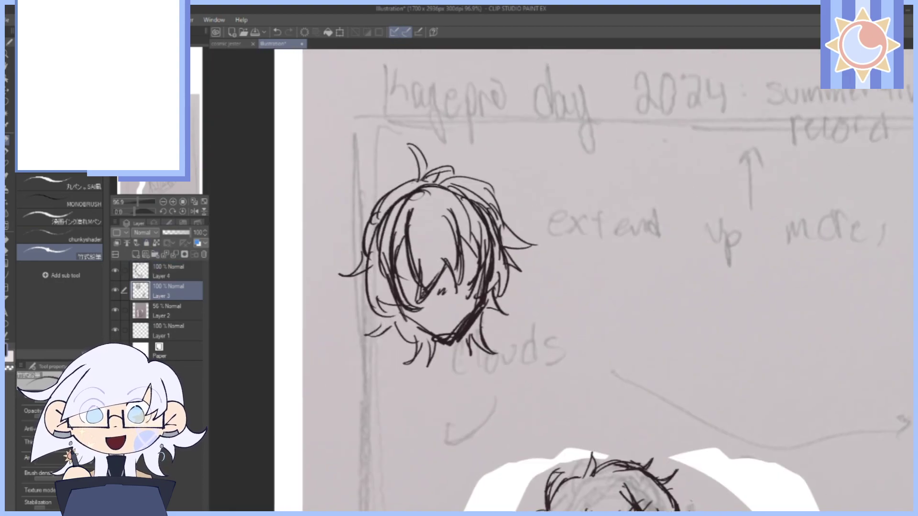
{"action": "mouse_move", "coordinate": [373, 201]}
{"action": "left_mouse_down"}
{"action": "mouse_move", "coordinate": [416, 239]}
{"action": "mouse_move", "coordinate": [385, 407]}
{"action": "mouse_move", "coordinate": [460, 385]}
{"action": "left_mouse_up"}
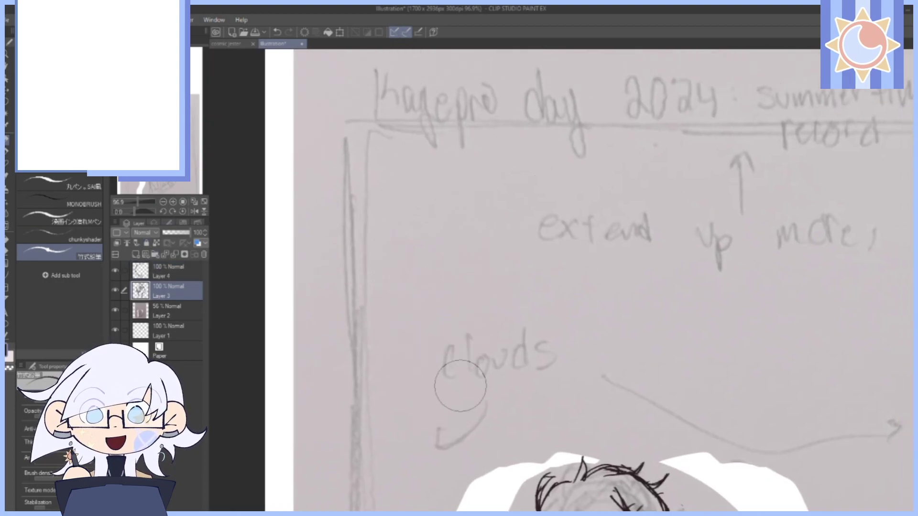
Check the whole drawing with the hair on Layer 4 hidden and shown, and reselect Layer 3.
{"action": "left_click", "coordinate": [194, 202]}
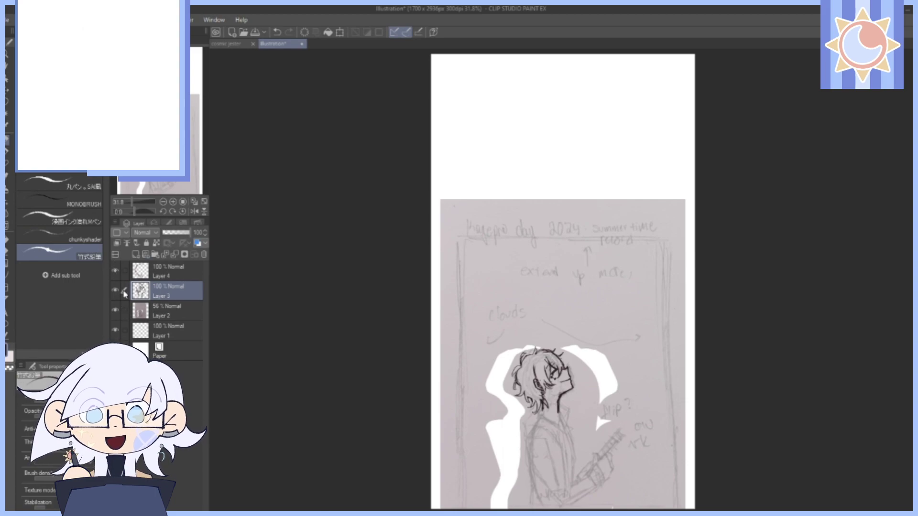
{"action": "left_click", "coordinate": [120, 276]}
{"action": "left_click", "coordinate": [116, 275]}
{"action": "left_click", "coordinate": [116, 275]}
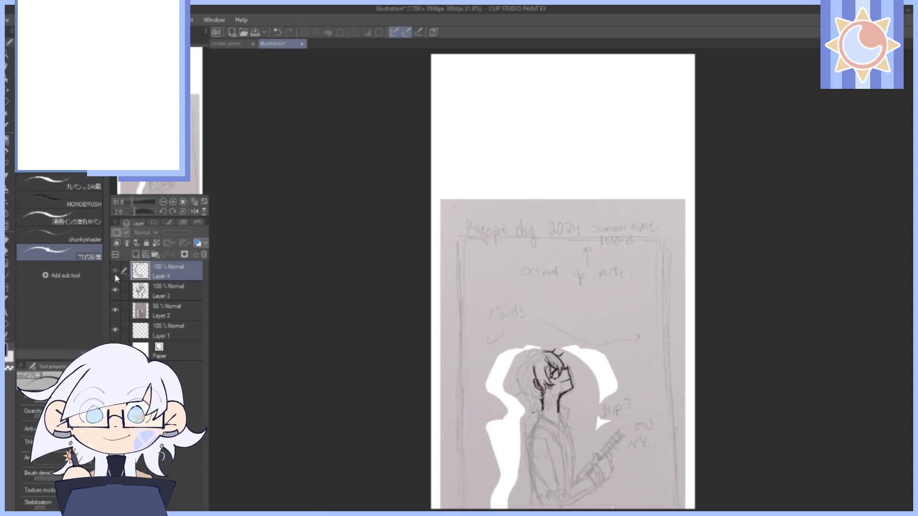
{"action": "left_click", "coordinate": [130, 296]}
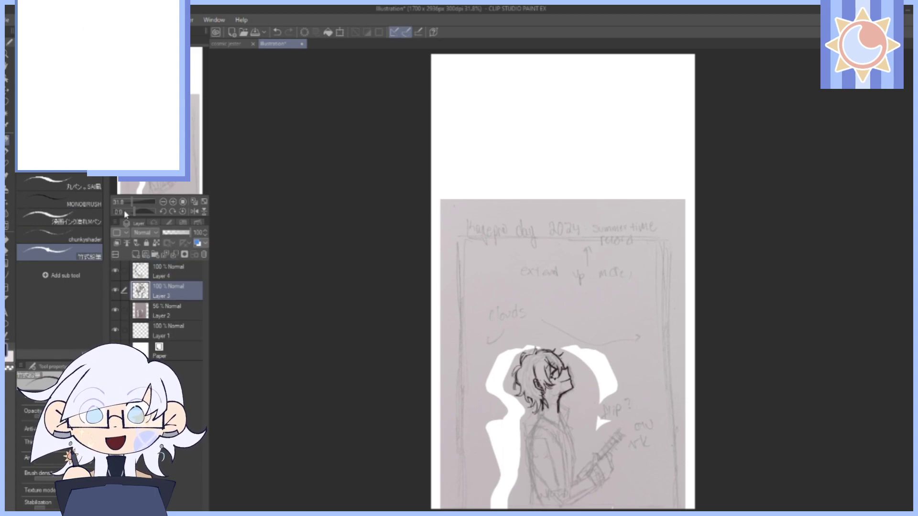
Add a new layer directly above the photographed draft on Layer 2.
{"action": "left_click_drag", "start_coordinate": [133, 202], "coordinate": [137, 202]}
{"action": "left_click", "coordinate": [161, 141]}
{"action": "left_click_drag", "start_coordinate": [596, 218], "coordinate": [567, 136]}
{"action": "mouse_move", "coordinate": [675, 281]}
{"action": "left_mouse_down"}
{"action": "mouse_move", "coordinate": [647, 207]}
{"action": "mouse_move", "coordinate": [653, 223]}
{"action": "left_mouse_up"}
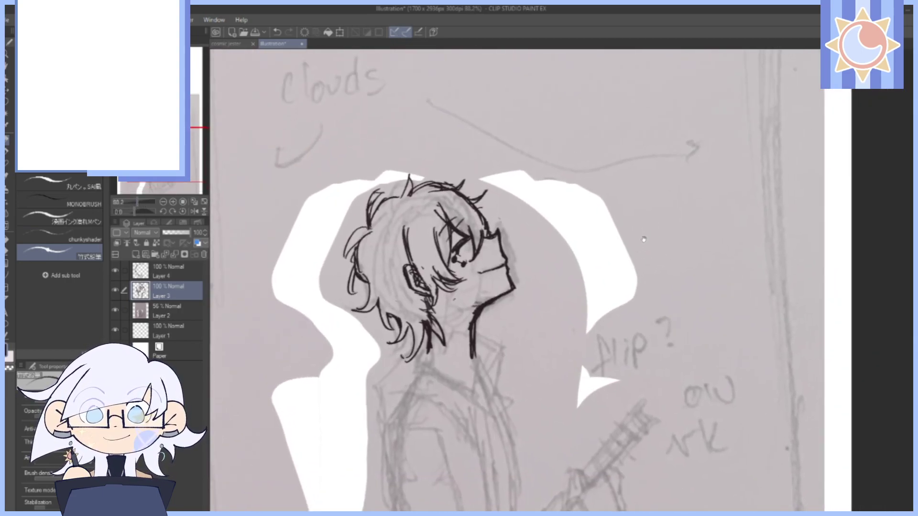
{"action": "mouse_move", "coordinate": [653, 302]}
{"action": "left_mouse_down"}
{"action": "mouse_move", "coordinate": [614, 263]}
{"action": "mouse_move", "coordinate": [617, 288]}
{"action": "left_mouse_up"}
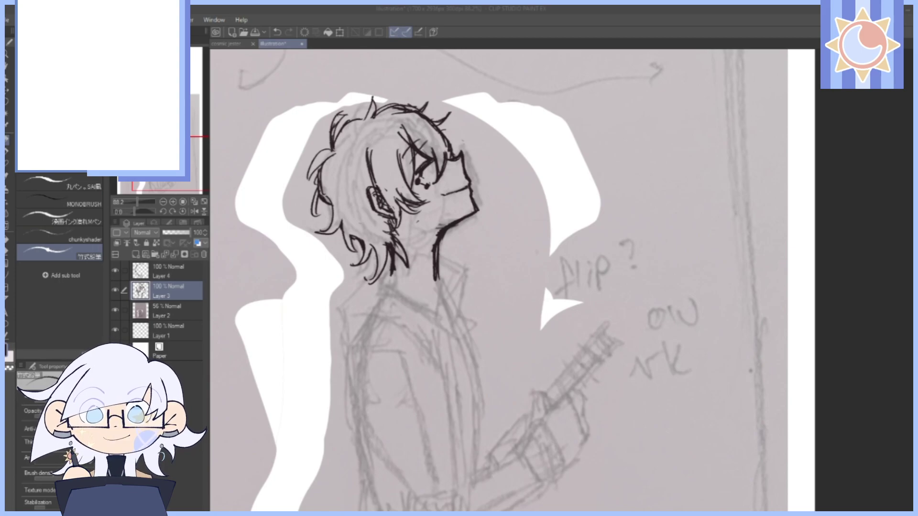
{"action": "left_click_drag", "start_coordinate": [495, 288], "coordinate": [510, 287]}
{"action": "left_click", "coordinate": [168, 311]}
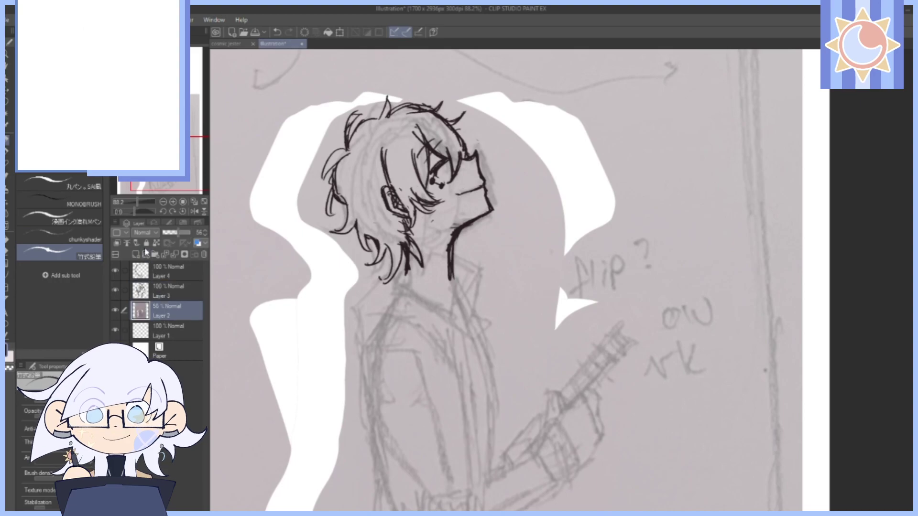
{"action": "left_click", "coordinate": [135, 254]}
Sketch the chest line from the throat down to the raised forearm and erase parts of its upper stretch.
{"action": "left_click_drag", "start_coordinate": [137, 203], "coordinate": [139, 202]}
{"action": "left_click_drag", "start_coordinate": [537, 335], "coordinate": [593, 221]}
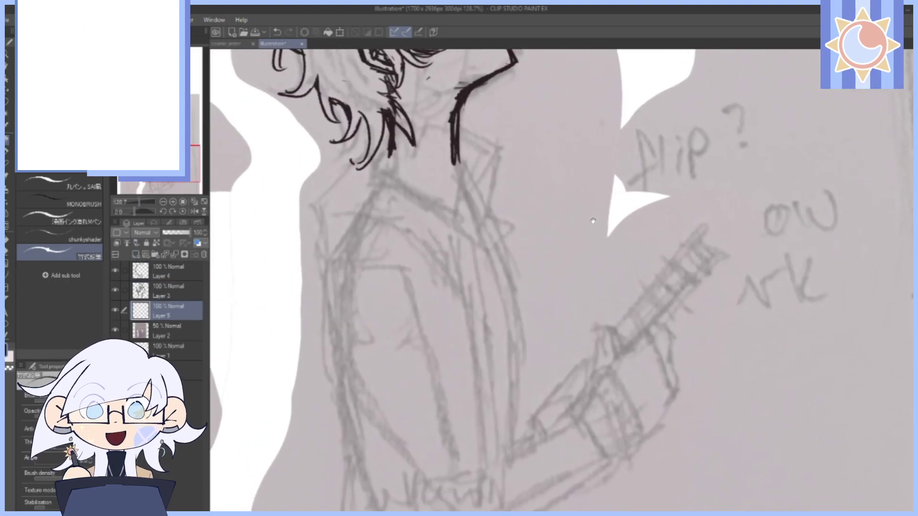
{"action": "mouse_move", "coordinate": [455, 152]}
{"action": "left_mouse_down"}
{"action": "mouse_move", "coordinate": [487, 234]}
{"action": "mouse_move", "coordinate": [472, 200]}
{"action": "left_mouse_up"}
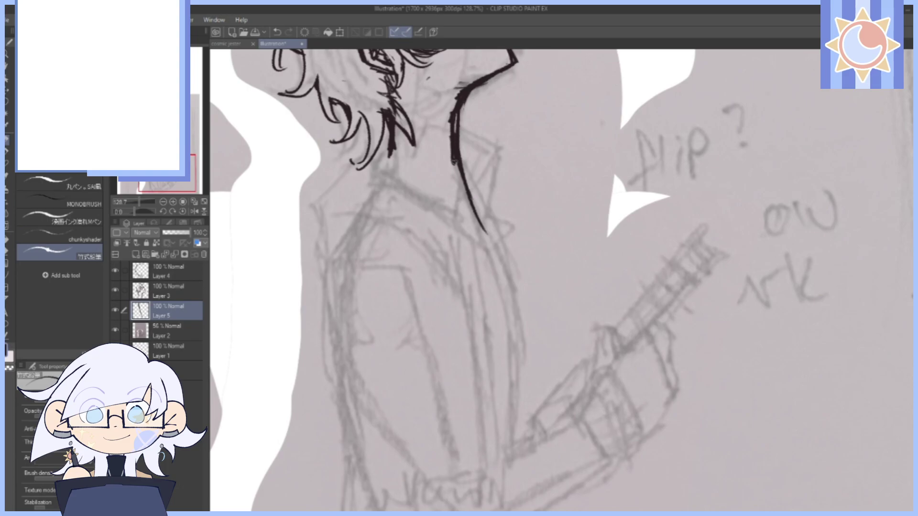
{"action": "mouse_move", "coordinate": [454, 153]}
{"action": "left_mouse_down"}
{"action": "mouse_move", "coordinate": [498, 231]}
{"action": "mouse_move", "coordinate": [494, 215]}
{"action": "mouse_move", "coordinate": [493, 247]}
{"action": "mouse_move", "coordinate": [535, 407]}
{"action": "left_mouse_up"}
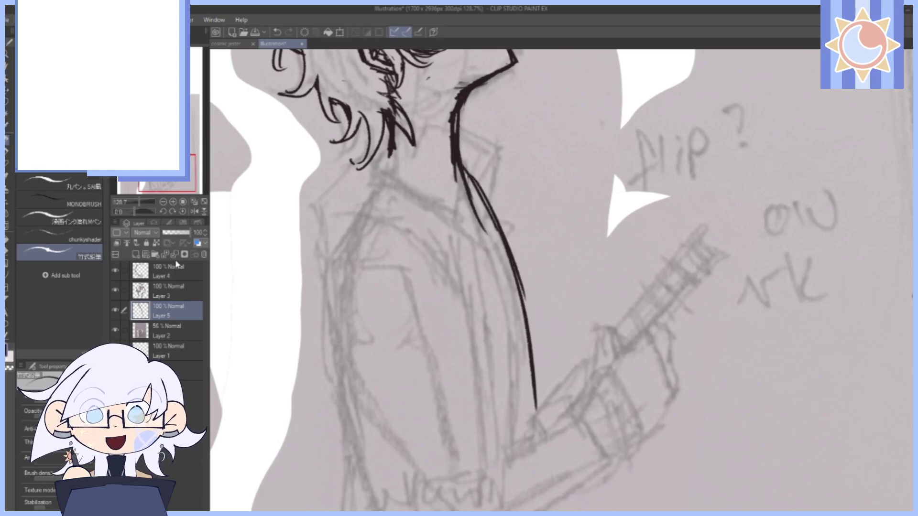
{"action": "left_click_drag", "start_coordinate": [137, 202], "coordinate": [136, 203]}
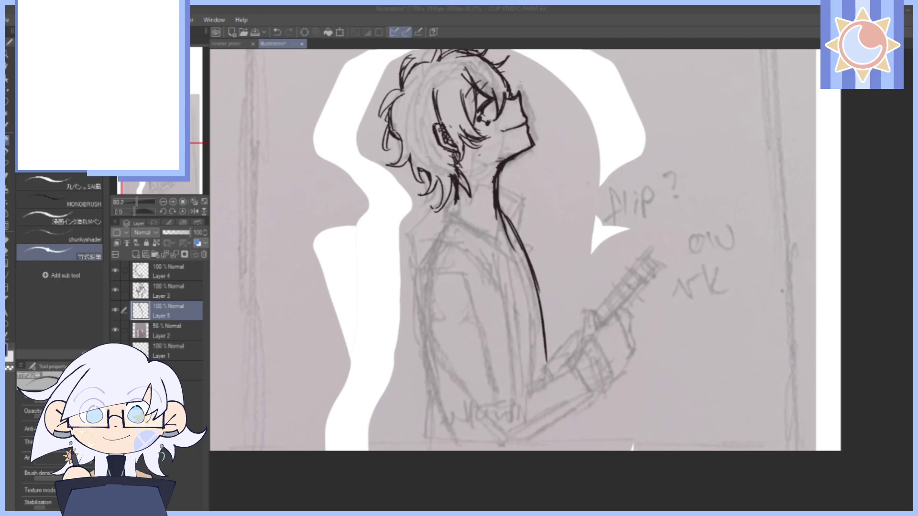
{"action": "left_click_drag", "start_coordinate": [560, 199], "coordinate": [551, 183]}
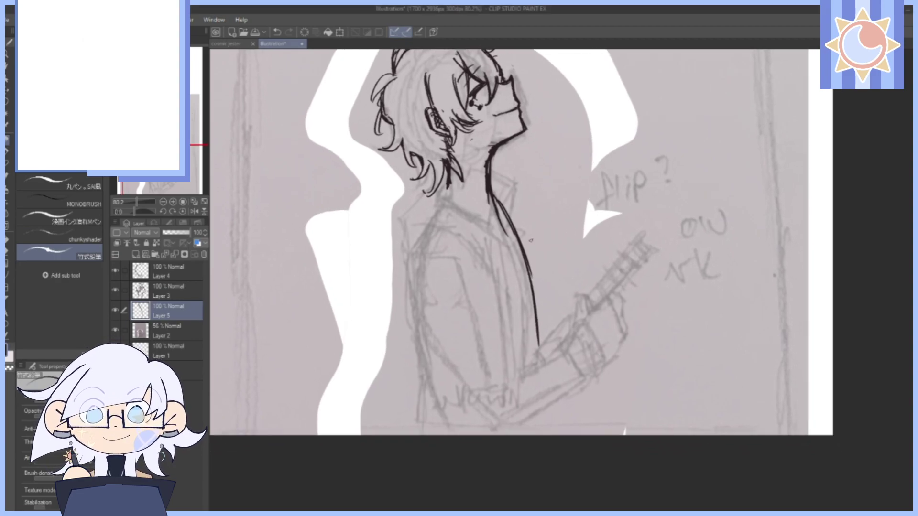
{"action": "mouse_move", "coordinate": [476, 201]}
{"action": "left_mouse_down"}
{"action": "mouse_move", "coordinate": [485, 184]}
{"action": "mouse_move", "coordinate": [500, 221]}
{"action": "left_mouse_up"}
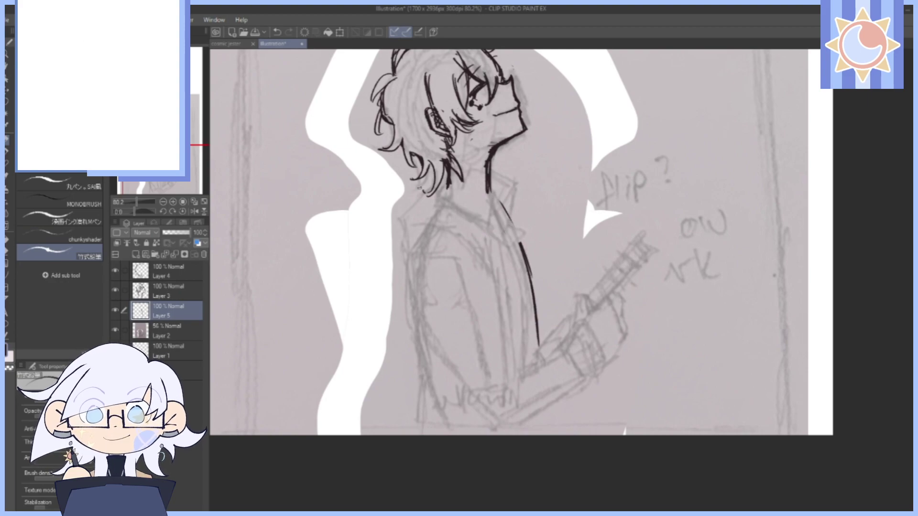
Sketch the torso's back contour from the nape and its front contour from the throat, both down to the canvas's lower edge.
{"action": "mouse_move", "coordinate": [447, 184]}
{"action": "left_mouse_down"}
{"action": "mouse_move", "coordinate": [412, 237]}
{"action": "mouse_move", "coordinate": [404, 339]}
{"action": "left_mouse_up"}
{"action": "left_click_drag", "start_coordinate": [405, 277], "coordinate": [409, 434]}
{"action": "left_click_drag", "start_coordinate": [488, 187], "coordinate": [515, 235]}
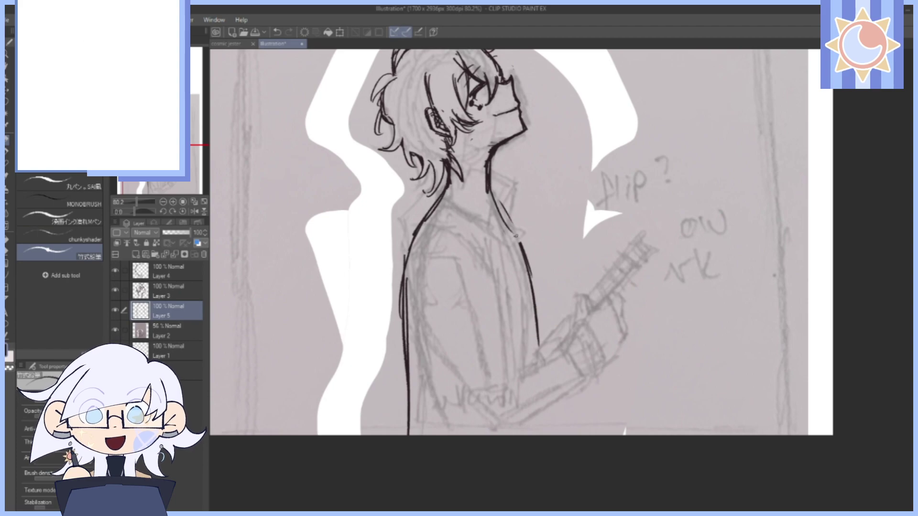
{"action": "left_click_drag", "start_coordinate": [488, 188], "coordinate": [531, 266]}
{"action": "left_click_drag", "start_coordinate": [511, 224], "coordinate": [538, 344]}
{"action": "left_click_drag", "start_coordinate": [523, 282], "coordinate": [539, 435]}
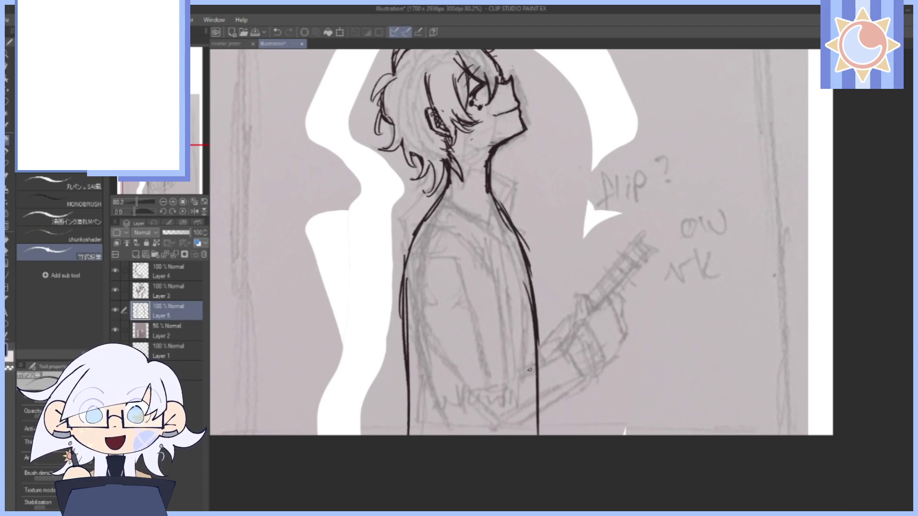
{"action": "left_click_drag", "start_coordinate": [538, 341], "coordinate": [541, 435]}
Lower the torso layer's opacity to 44% and add a new layer above it.
{"action": "left_click_drag", "start_coordinate": [658, 205], "coordinate": [611, 295]}
{"action": "left_click_drag", "start_coordinate": [624, 376], "coordinate": [617, 311]}
{"action": "left_click", "coordinate": [172, 234]}
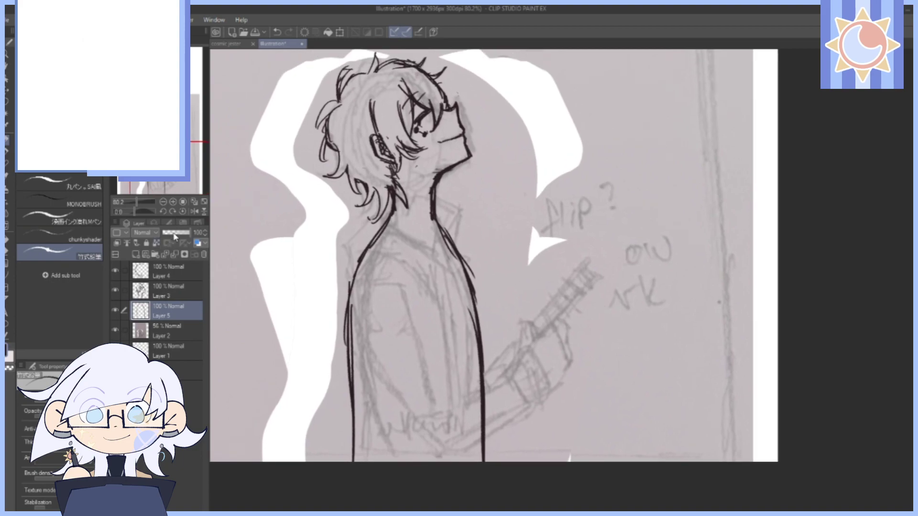
{"action": "left_click_drag", "start_coordinate": [173, 236], "coordinate": [175, 238]}
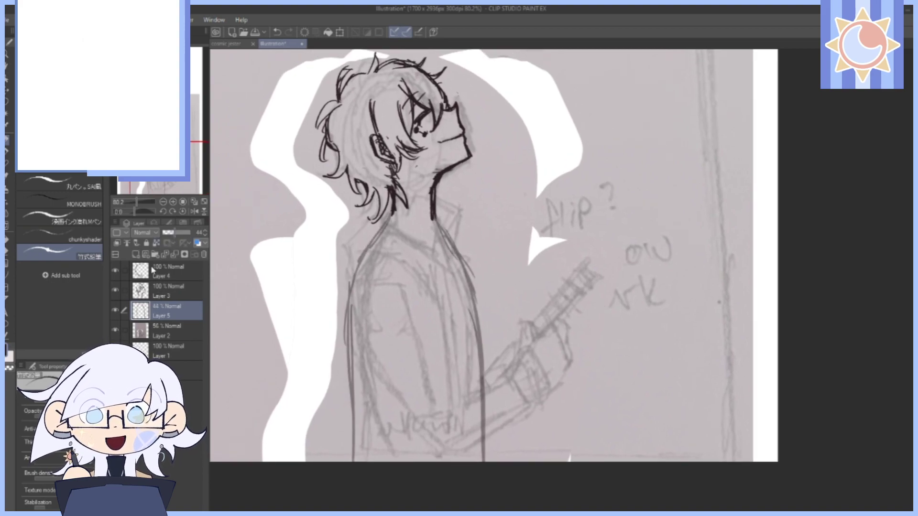
{"action": "left_click", "coordinate": [137, 254]}
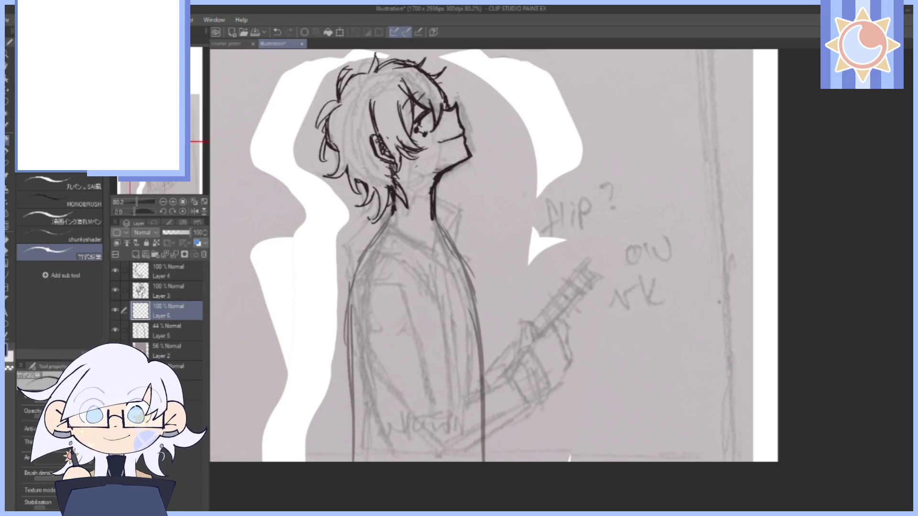
Sketch the shirt collar from the nape across the neck to the chest, with a pointed flap and the edge below the throat.
{"action": "mouse_move", "coordinate": [391, 202]}
{"action": "left_mouse_down"}
{"action": "mouse_move", "coordinate": [385, 226]}
{"action": "mouse_move", "coordinate": [407, 215]}
{"action": "mouse_move", "coordinate": [457, 254]}
{"action": "left_mouse_up"}
{"action": "left_click_drag", "start_coordinate": [582, 269], "coordinate": [573, 247]}
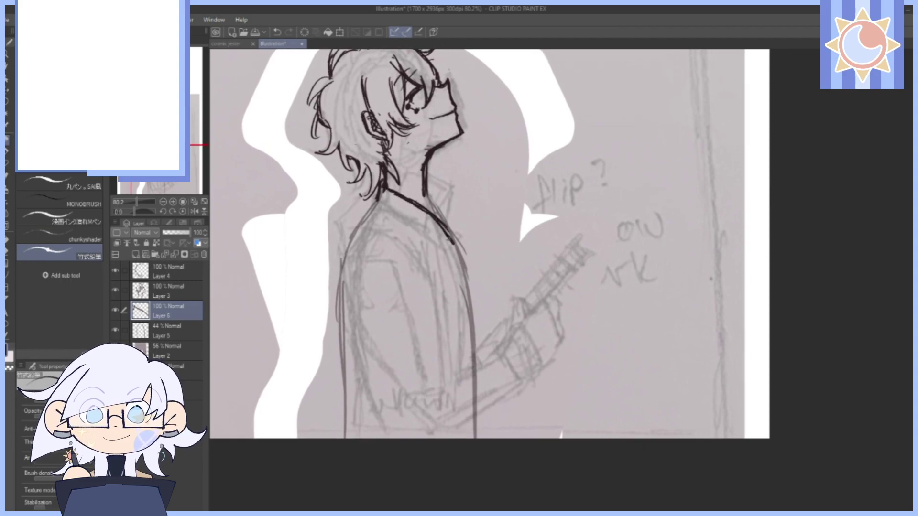
{"action": "left_click_drag", "start_coordinate": [442, 225], "coordinate": [459, 246]}
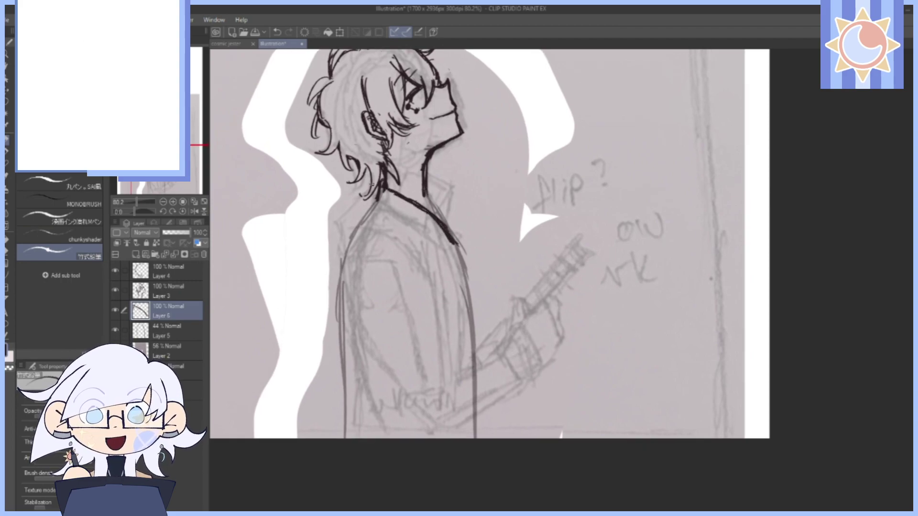
{"action": "mouse_move", "coordinate": [380, 189]}
{"action": "left_mouse_down"}
{"action": "mouse_move", "coordinate": [368, 211]}
{"action": "mouse_move", "coordinate": [416, 239]}
{"action": "mouse_move", "coordinate": [410, 225]}
{"action": "mouse_move", "coordinate": [447, 244]}
{"action": "mouse_move", "coordinate": [464, 262]}
{"action": "mouse_move", "coordinate": [459, 249]}
{"action": "mouse_move", "coordinate": [465, 261]}
{"action": "left_mouse_up"}
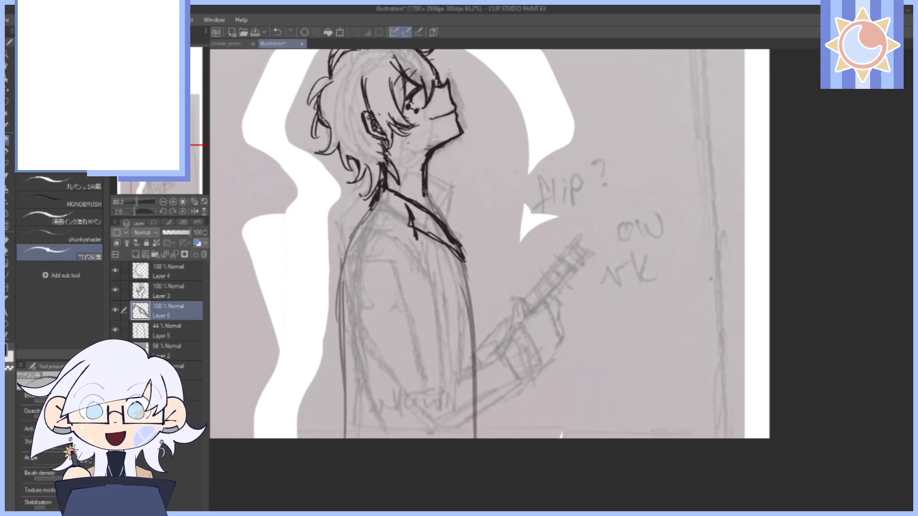
{"action": "left_click_drag", "start_coordinate": [426, 192], "coordinate": [453, 234]}
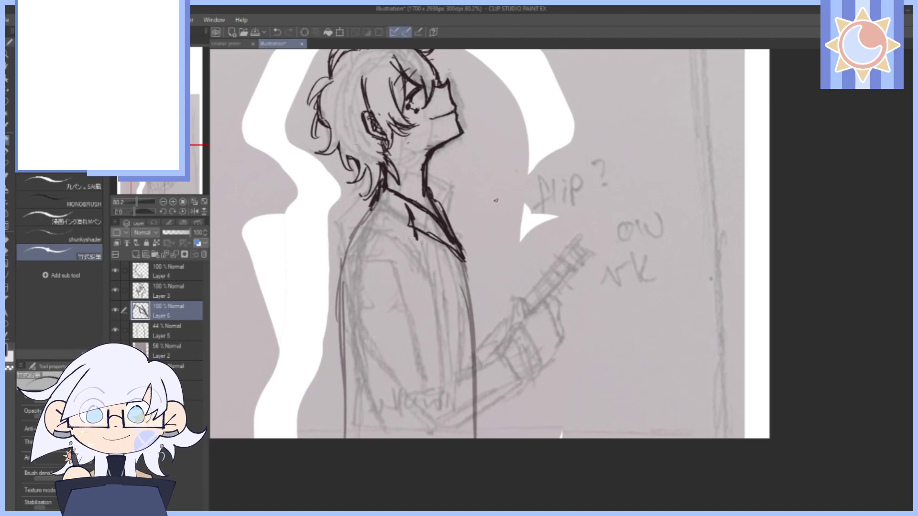
{"action": "left_click_drag", "start_coordinate": [570, 236], "coordinate": [596, 268]}
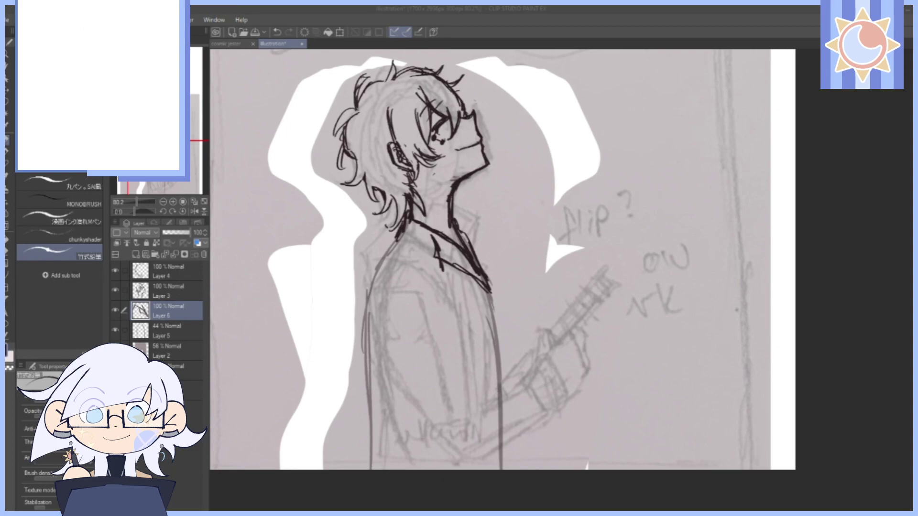
{"action": "left_click", "coordinate": [408, 216]}
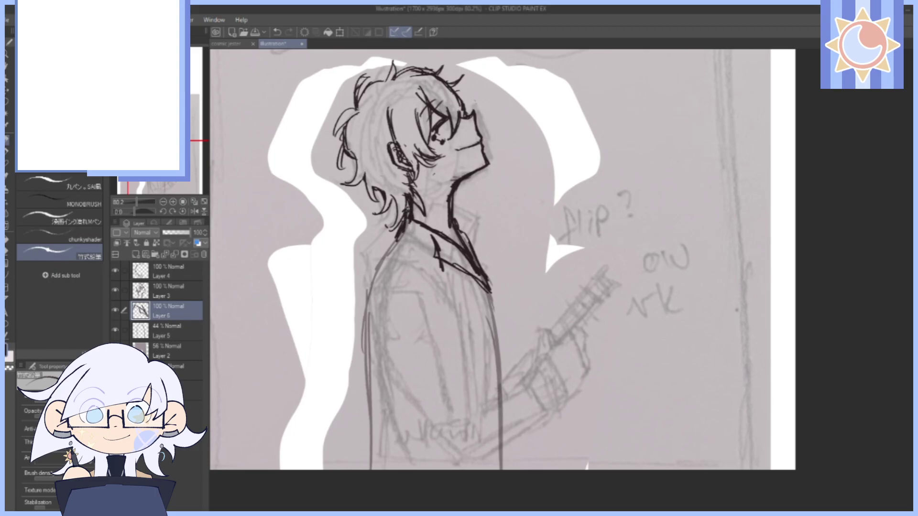
Rework the shirt collar's pointed flap, undo its last stroke, and thicken the collar edges at the nape and below the throat.
{"action": "mouse_move", "coordinate": [402, 211]}
{"action": "left_mouse_down"}
{"action": "mouse_move", "coordinate": [408, 240]}
{"action": "mouse_move", "coordinate": [428, 254]}
{"action": "left_mouse_up"}
{"action": "mouse_move", "coordinate": [433, 240]}
{"action": "left_mouse_down"}
{"action": "mouse_move", "coordinate": [424, 256]}
{"action": "mouse_move", "coordinate": [440, 237]}
{"action": "mouse_move", "coordinate": [441, 247]}
{"action": "left_mouse_up"}
{"action": "left_click_drag", "start_coordinate": [436, 252], "coordinate": [441, 257]}
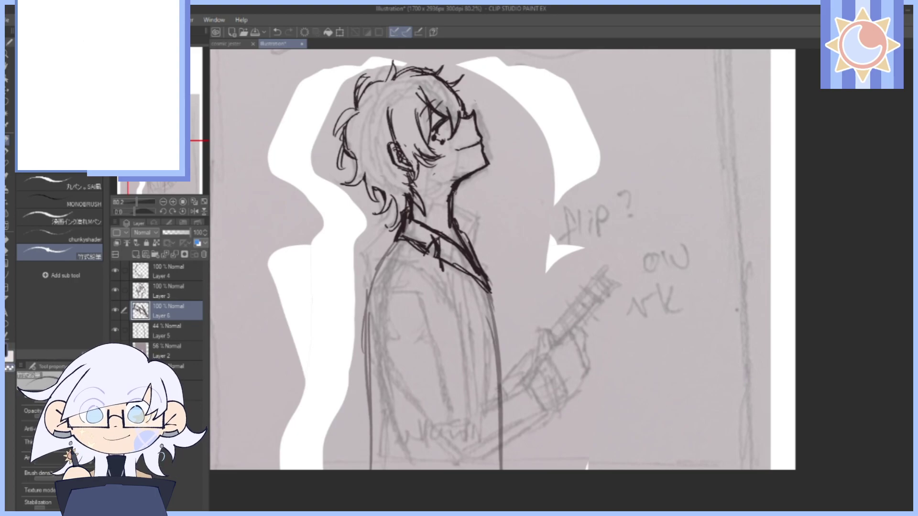
{"action": "key", "text": "ctrl+z"}
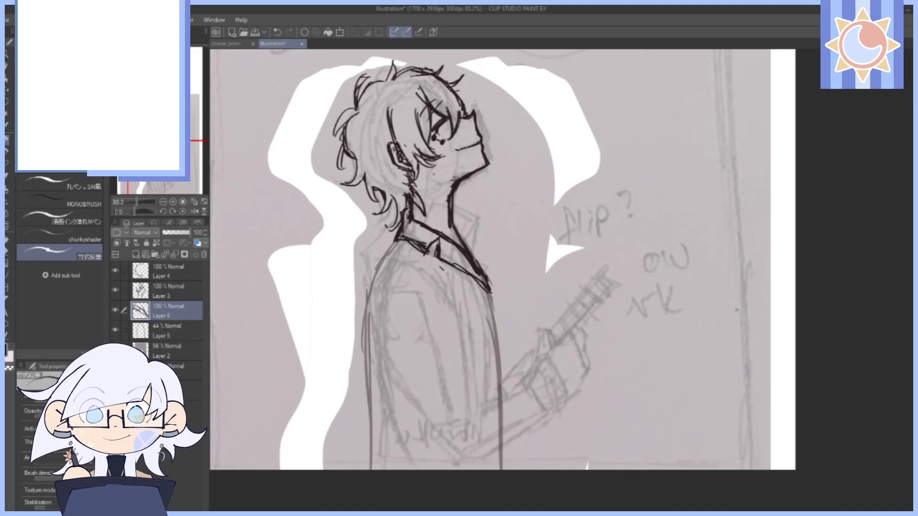
{"action": "left_click_drag", "start_coordinate": [410, 213], "coordinate": [430, 227]}
{"action": "left_click_drag", "start_coordinate": [455, 224], "coordinate": [485, 274]}
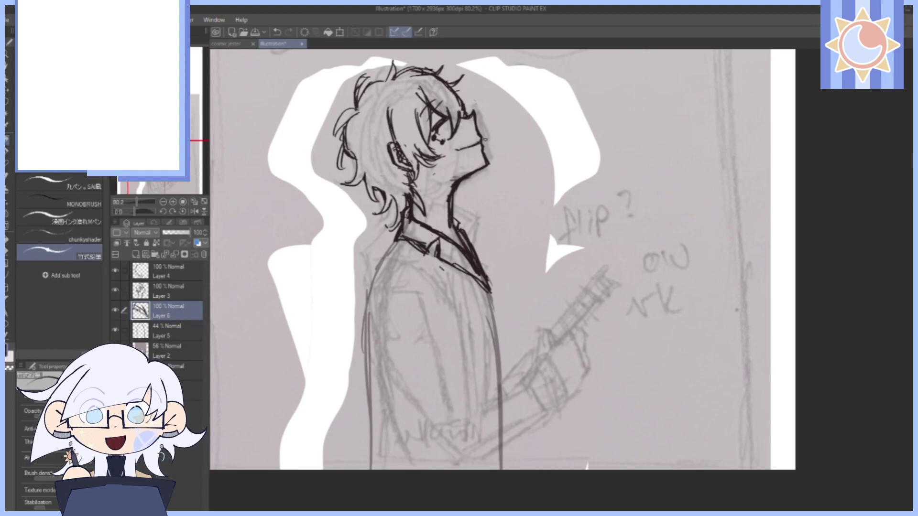
Display the collar layer in blue with the layer colour option and add hair strands at the nape on Layer 4.
{"action": "left_click_drag", "start_coordinate": [580, 269], "coordinate": [582, 304]}
{"action": "left_click_drag", "start_coordinate": [538, 342], "coordinate": [541, 335]}
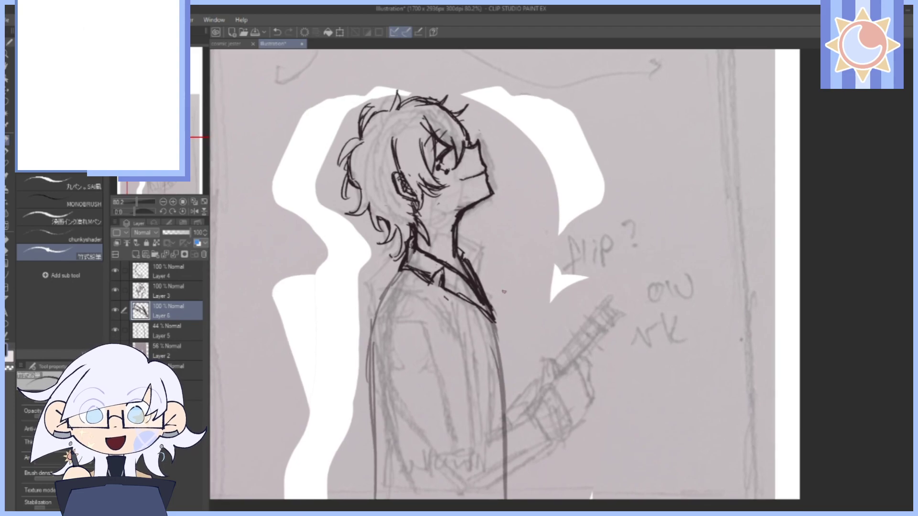
{"action": "left_click", "coordinate": [197, 243]}
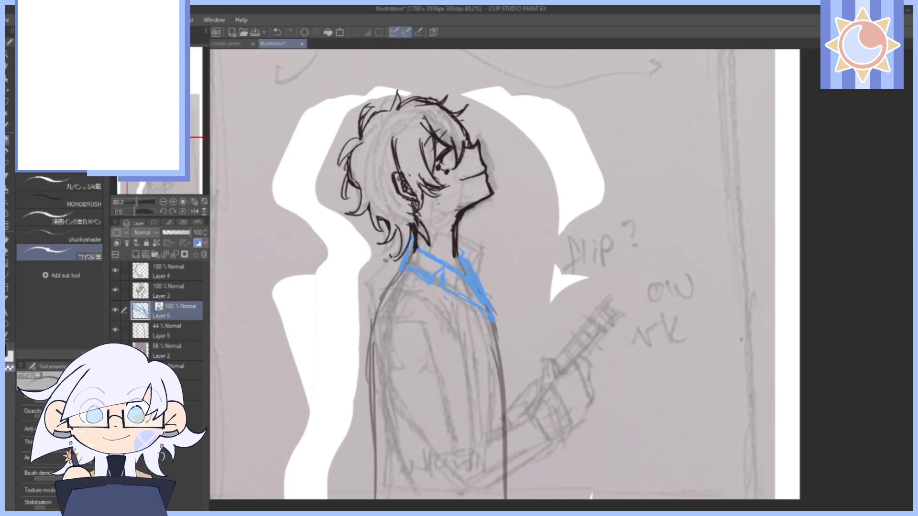
{"action": "left_click", "coordinate": [173, 271]}
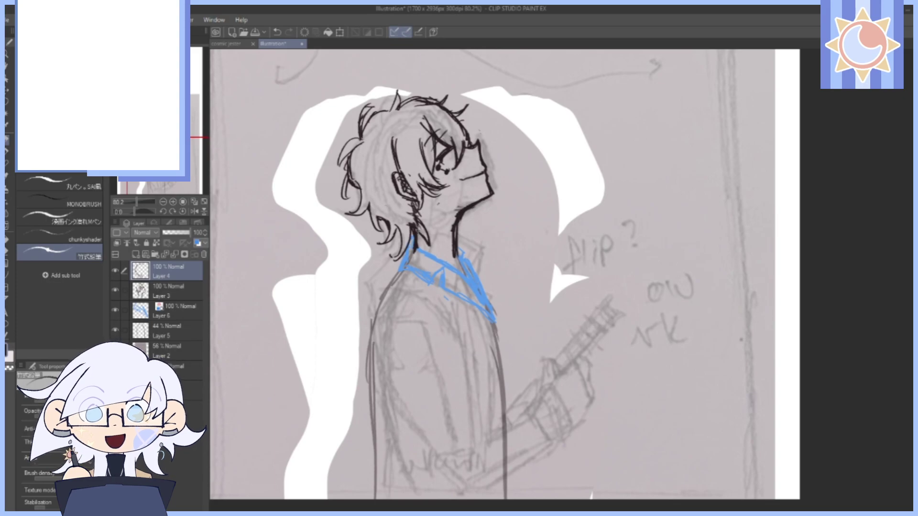
{"action": "left_click_drag", "start_coordinate": [414, 241], "coordinate": [398, 261]}
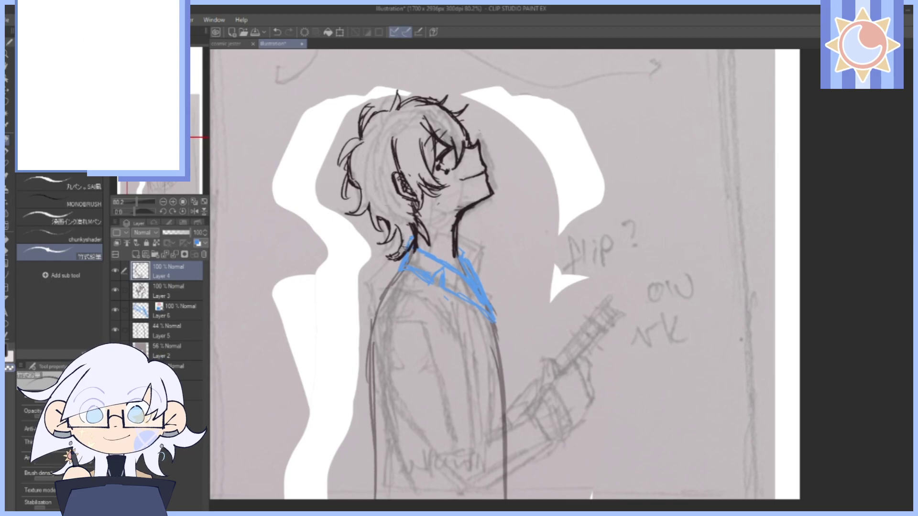
On the collar layer, Layer 6, sketch the jacket hood's angular outline from the nape out behind the shoulder and down to the upper back.
{"action": "left_click", "coordinate": [167, 294]}
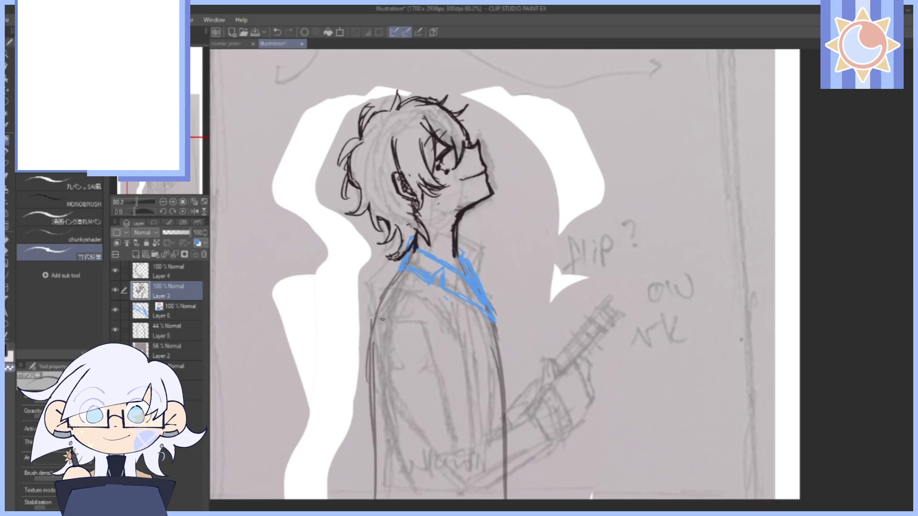
{"action": "left_click_drag", "start_coordinate": [584, 115], "coordinate": [563, 151]}
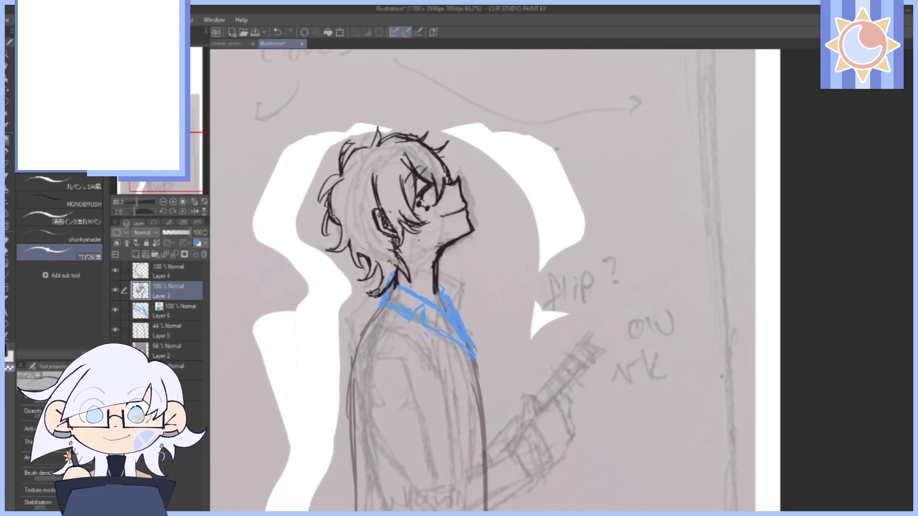
{"action": "left_click", "coordinate": [144, 311]}
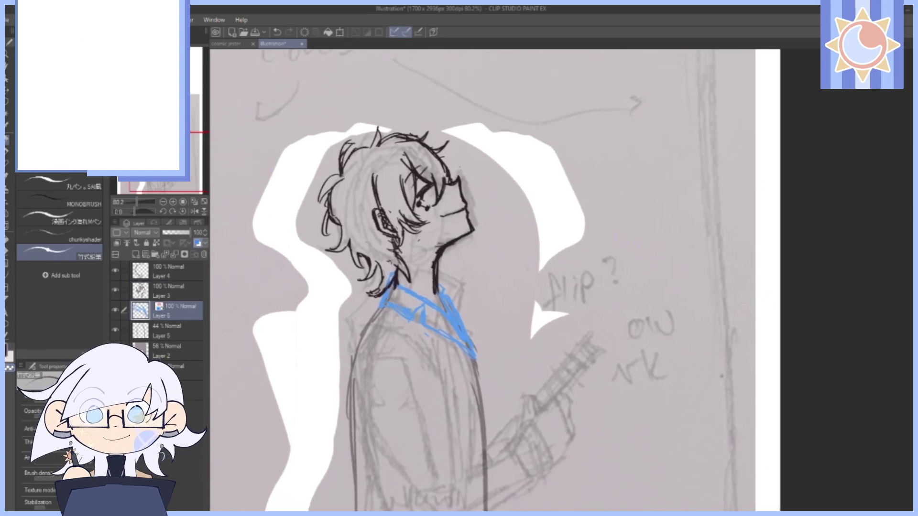
{"action": "left_click_drag", "start_coordinate": [489, 265], "coordinate": [510, 242]}
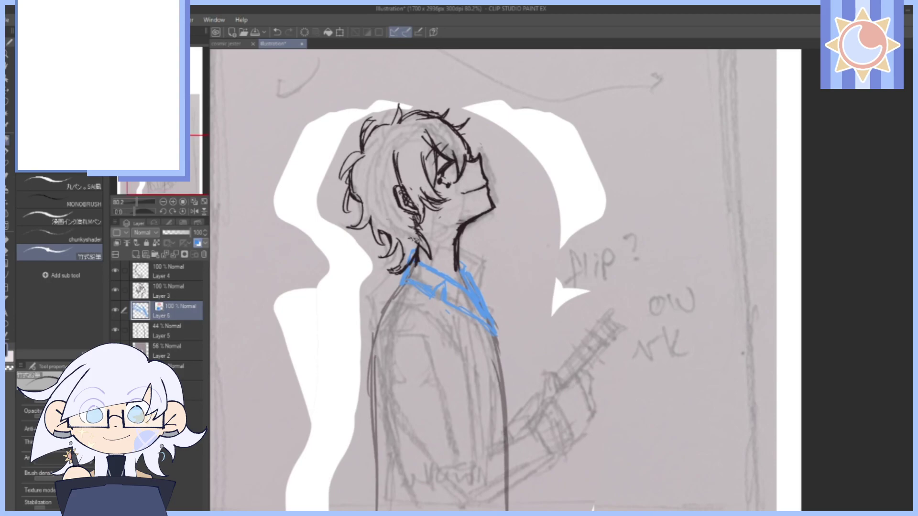
{"action": "mouse_move", "coordinate": [412, 240]}
{"action": "left_mouse_down"}
{"action": "mouse_move", "coordinate": [371, 263]}
{"action": "mouse_move", "coordinate": [381, 256]}
{"action": "mouse_move", "coordinate": [373, 330]}
{"action": "left_mouse_up"}
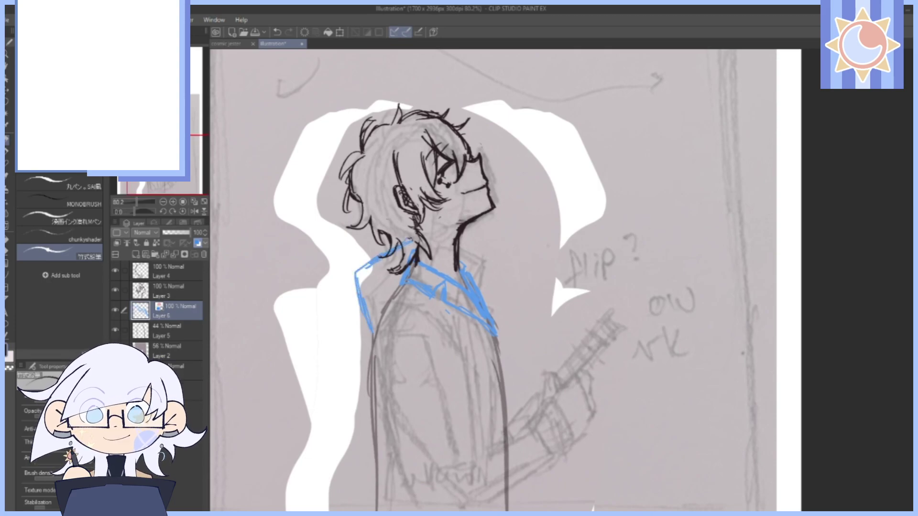
{"action": "mouse_move", "coordinate": [375, 264]}
{"action": "left_mouse_down"}
{"action": "mouse_move", "coordinate": [353, 294]}
{"action": "mouse_move", "coordinate": [372, 356]}
{"action": "left_mouse_up"}
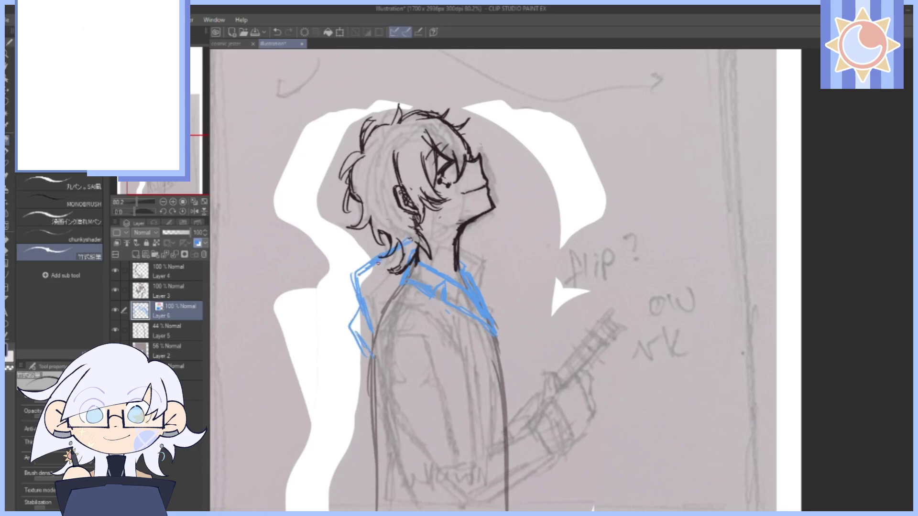
Sketch the hood's inner fold at the nape and its lower edge curving from the upper back over the shoulder to the chest.
{"action": "left_click_drag", "start_coordinate": [372, 276], "coordinate": [401, 280]}
{"action": "mouse_move", "coordinate": [453, 309]}
{"action": "left_mouse_down"}
{"action": "mouse_move", "coordinate": [480, 348]}
{"action": "mouse_move", "coordinate": [438, 290]}
{"action": "mouse_move", "coordinate": [484, 360]}
{"action": "left_mouse_up"}
{"action": "mouse_move", "coordinate": [373, 324]}
{"action": "left_mouse_down"}
{"action": "mouse_move", "coordinate": [406, 300]}
{"action": "mouse_move", "coordinate": [481, 355]}
{"action": "left_mouse_up"}
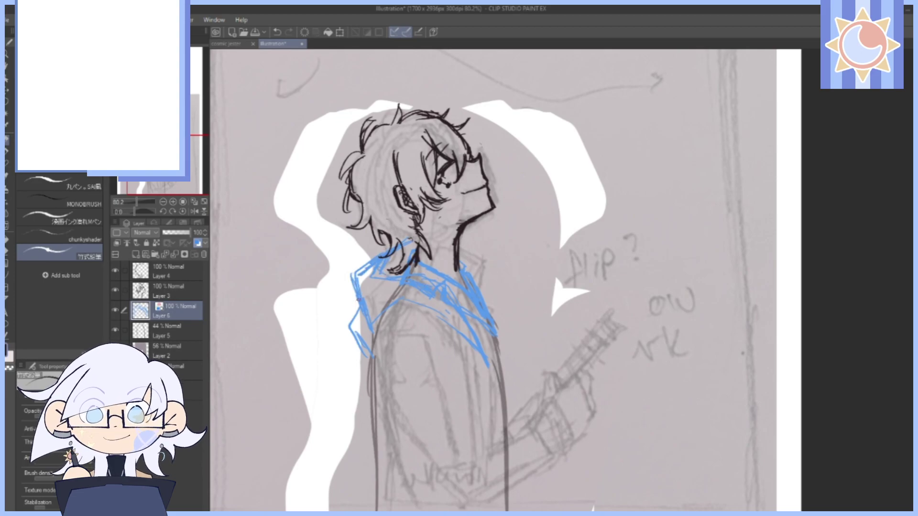
Refine the hood's back outline, clearing its inner lines and giving its top a fuller, rounded shape.
{"action": "left_click_drag", "start_coordinate": [357, 300], "coordinate": [372, 357]}
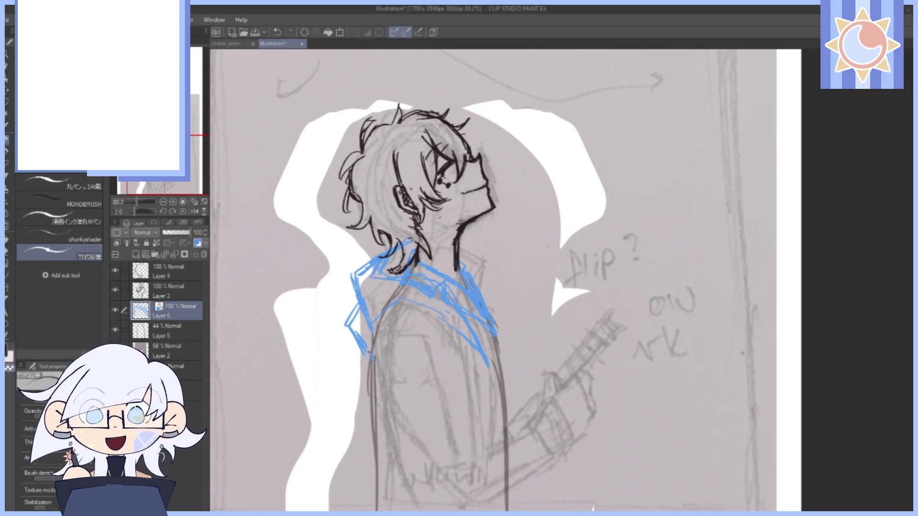
{"action": "mouse_move", "coordinate": [371, 299]}
{"action": "left_mouse_down"}
{"action": "mouse_move", "coordinate": [359, 327]}
{"action": "mouse_move", "coordinate": [375, 306]}
{"action": "left_mouse_up"}
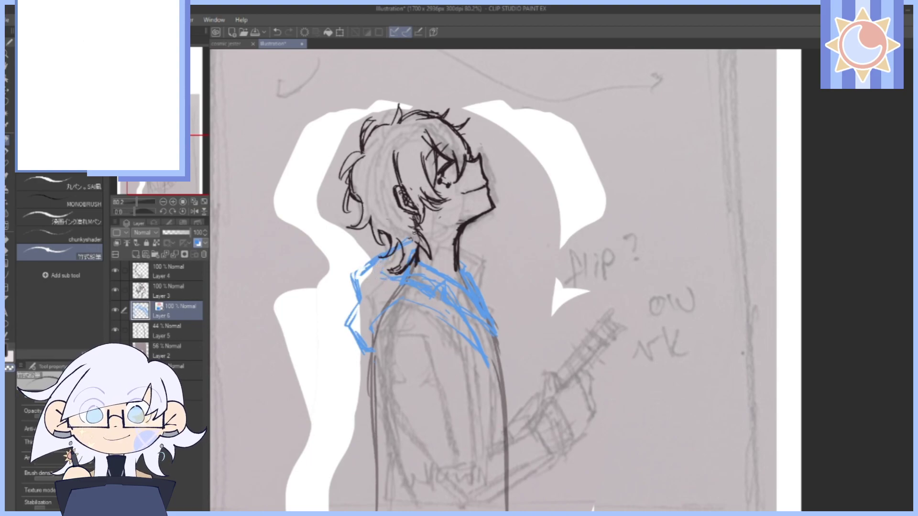
{"action": "mouse_move", "coordinate": [393, 247]}
{"action": "left_mouse_down"}
{"action": "mouse_move", "coordinate": [350, 276]}
{"action": "mouse_move", "coordinate": [410, 242]}
{"action": "mouse_move", "coordinate": [343, 263]}
{"action": "mouse_move", "coordinate": [356, 303]}
{"action": "mouse_move", "coordinate": [362, 261]}
{"action": "left_mouse_up"}
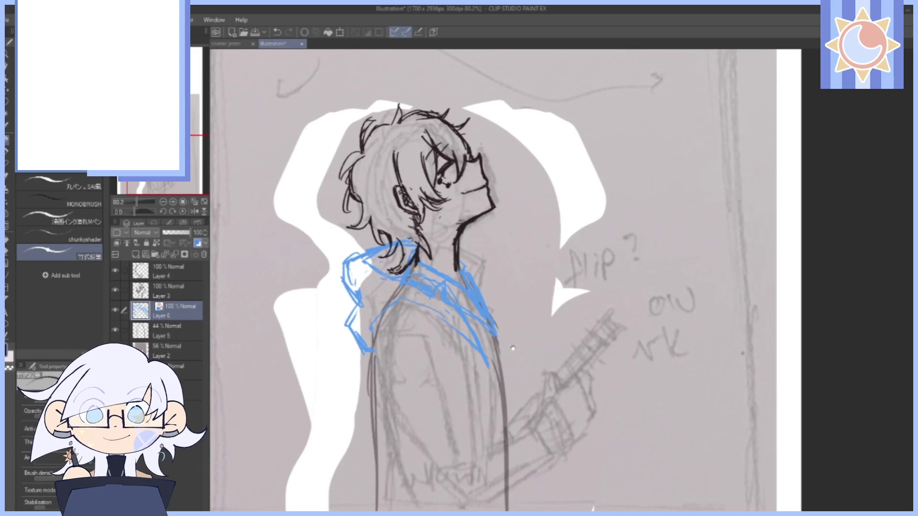
Sketch the jacket's near front edge from the chest and its back edge below the hood, both down to the canvas's lower edge.
{"action": "mouse_move", "coordinate": [512, 348]}
{"action": "left_mouse_down"}
{"action": "mouse_move", "coordinate": [502, 243]}
{"action": "mouse_move", "coordinate": [482, 318]}
{"action": "left_mouse_up"}
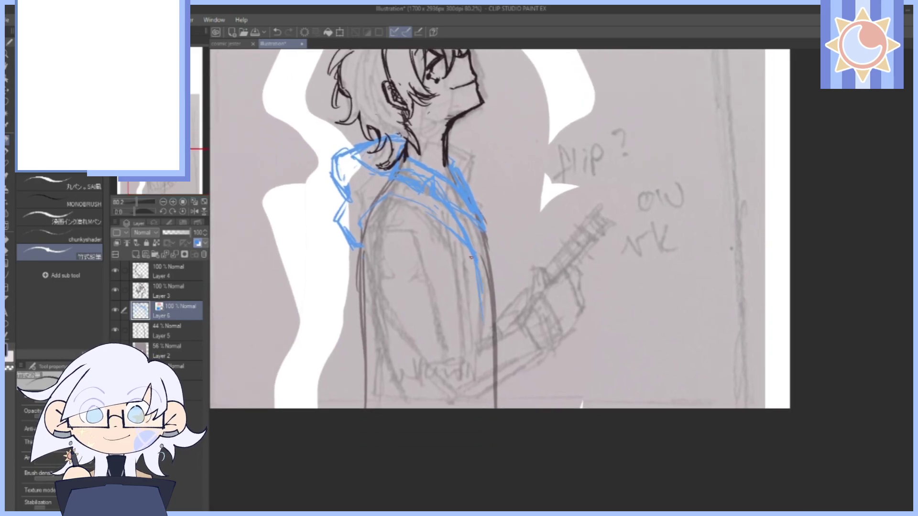
{"action": "left_click_drag", "start_coordinate": [471, 258], "coordinate": [484, 407]}
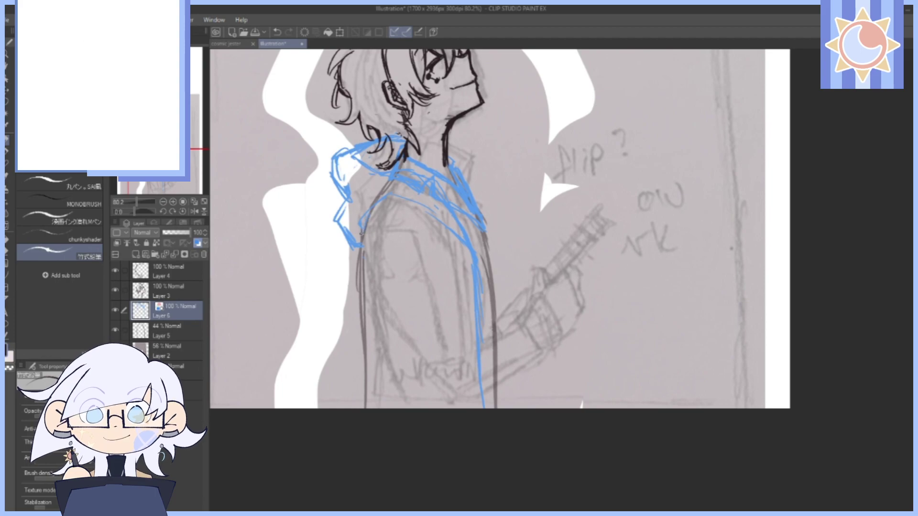
{"action": "left_click_drag", "start_coordinate": [360, 218], "coordinate": [356, 243]}
{"action": "mouse_move", "coordinate": [364, 326]}
{"action": "left_mouse_down"}
{"action": "mouse_move", "coordinate": [369, 354]}
{"action": "mouse_move", "coordinate": [351, 408]}
{"action": "left_mouse_up"}
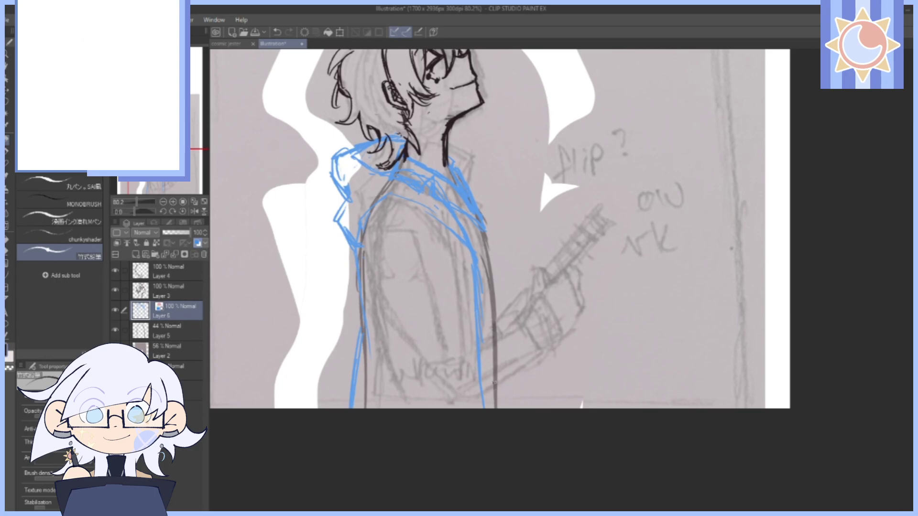
Sketch the jacket's far front edge with two long lines from the collar point down to the canvas's lower edge.
{"action": "left_click_drag", "start_coordinate": [587, 152], "coordinate": [546, 270]}
{"action": "left_click_drag", "start_coordinate": [518, 328], "coordinate": [537, 230]}
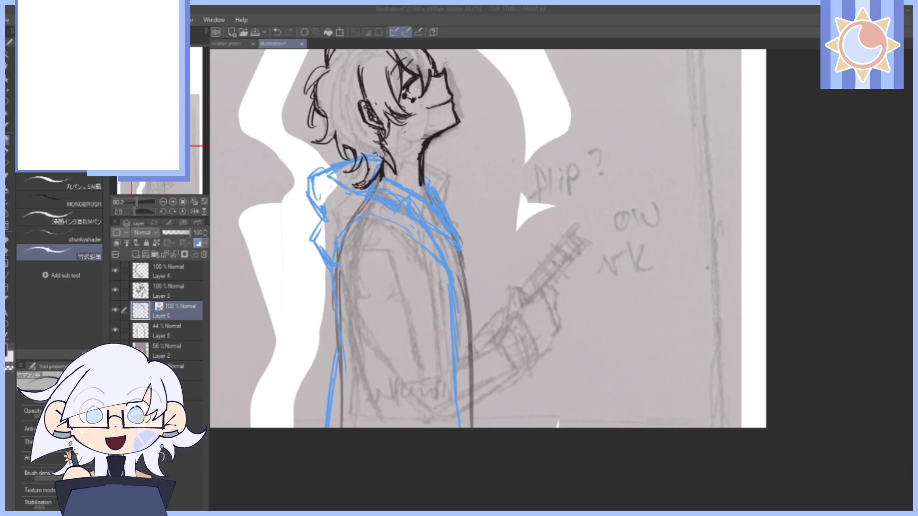
{"action": "left_click_drag", "start_coordinate": [572, 241], "coordinate": [572, 240]}
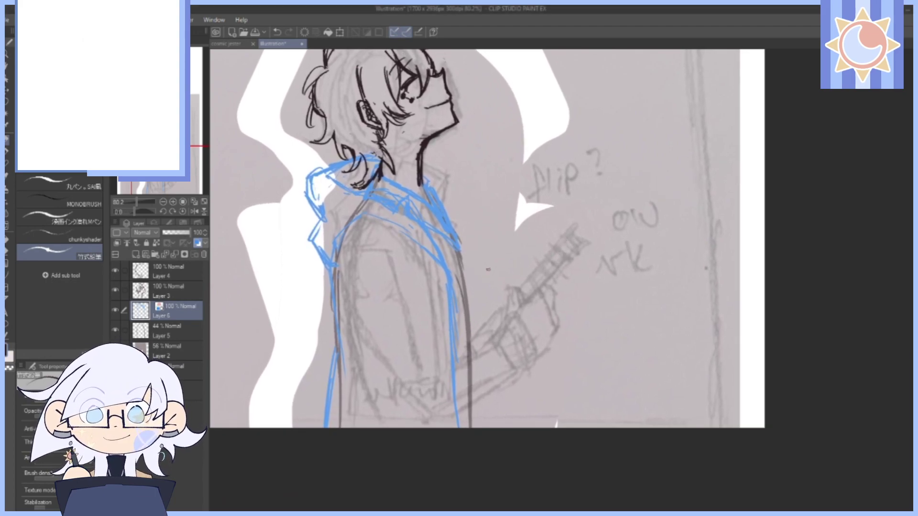
{"action": "left_click_drag", "start_coordinate": [458, 268], "coordinate": [468, 428]}
{"action": "left_click_drag", "start_coordinate": [460, 250], "coordinate": [474, 414]}
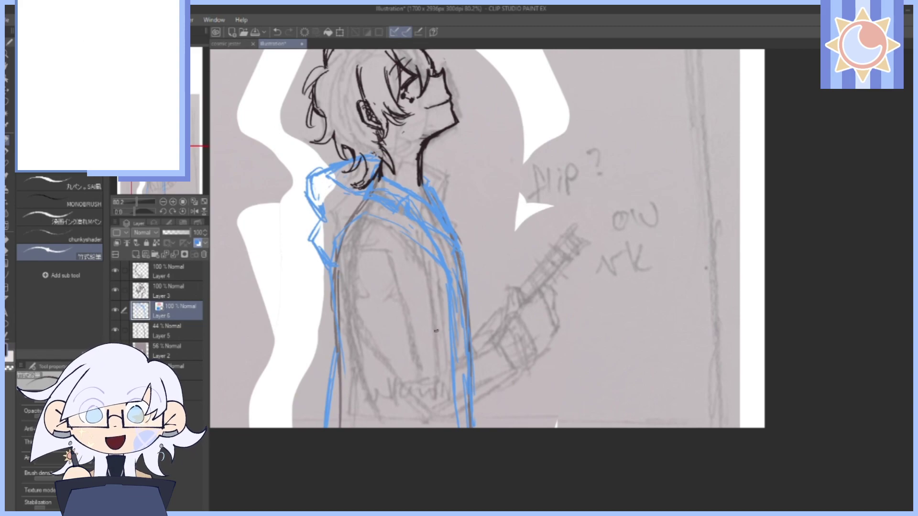
Turn off the blue layer colour on Layer 6 and compare the figure with the jacket sketch hidden and shown.
{"action": "scroll", "coordinate": [364, 316], "scroll_direction": "up", "scroll_amount": 2}
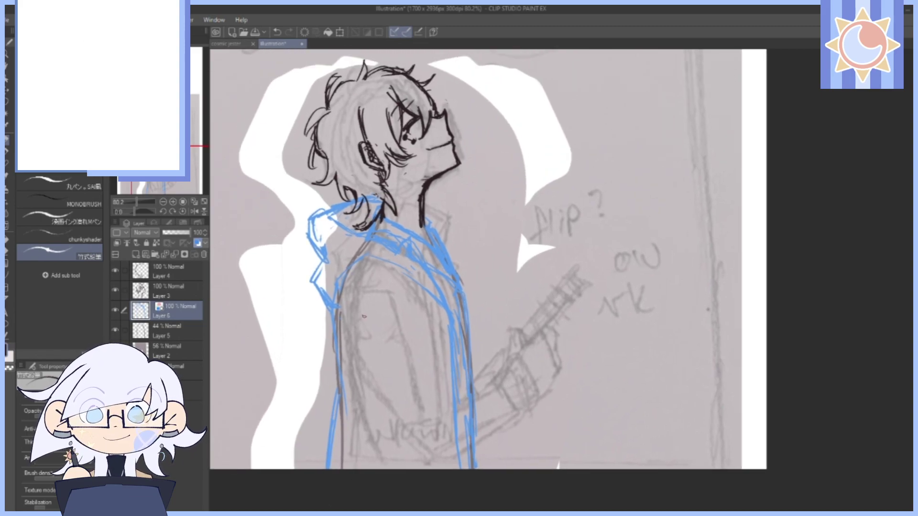
{"action": "left_click", "coordinate": [198, 244]}
{"action": "scroll", "coordinate": [622, 164], "scroll_direction": "up", "scroll_amount": 2}
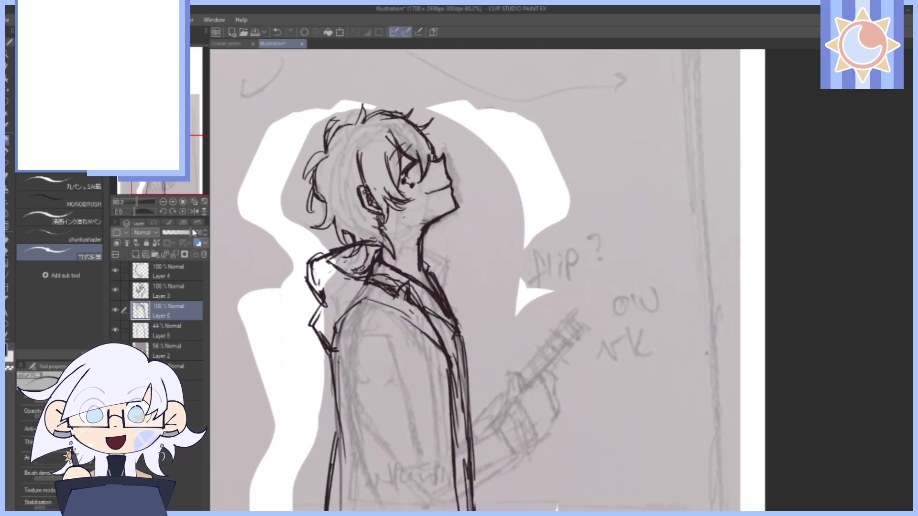
{"action": "left_click", "coordinate": [197, 243]}
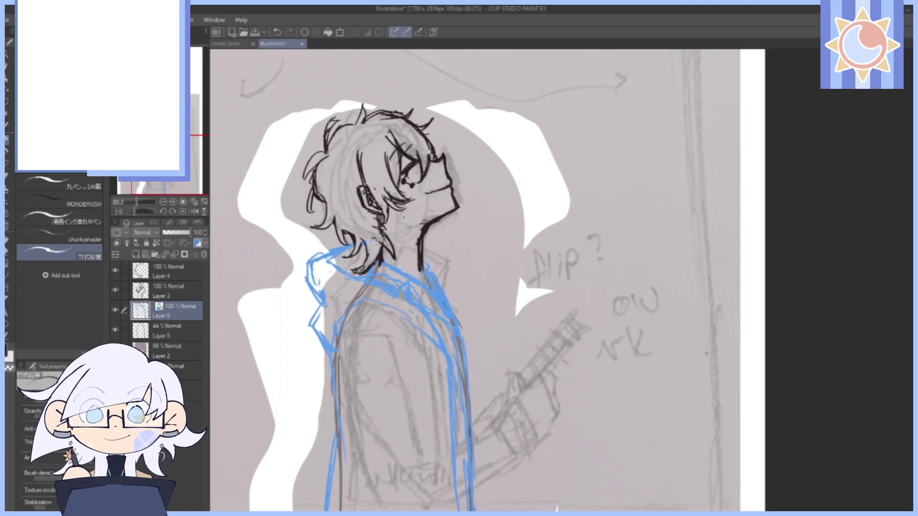
{"action": "left_click", "coordinate": [197, 244]}
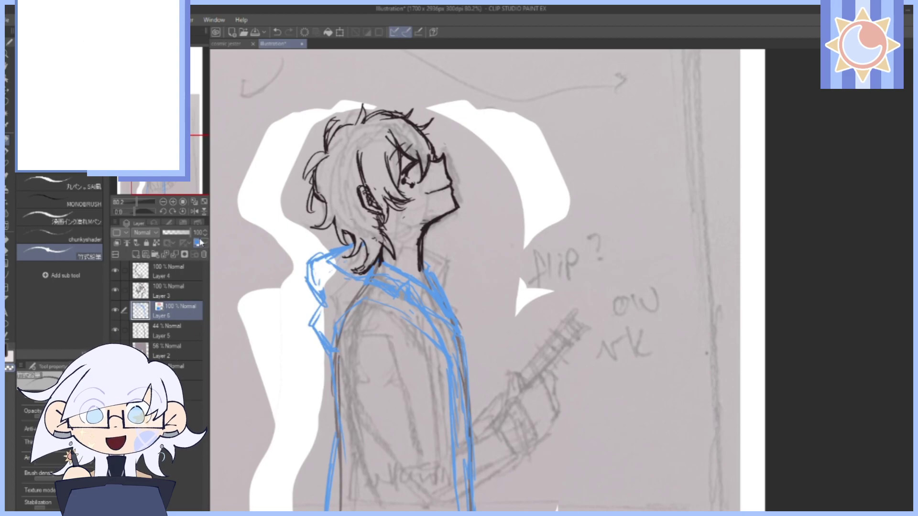
{"action": "mouse_move", "coordinate": [614, 177]}
{"action": "left_mouse_down"}
{"action": "mouse_move", "coordinate": [607, 199]}
{"action": "mouse_move", "coordinate": [602, 139]}
{"action": "left_mouse_up"}
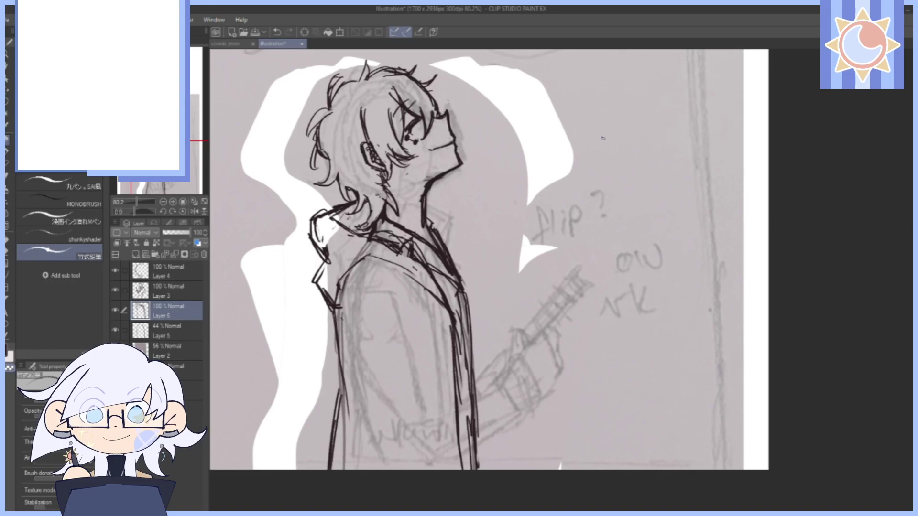
{"action": "left_click", "coordinate": [116, 311]}
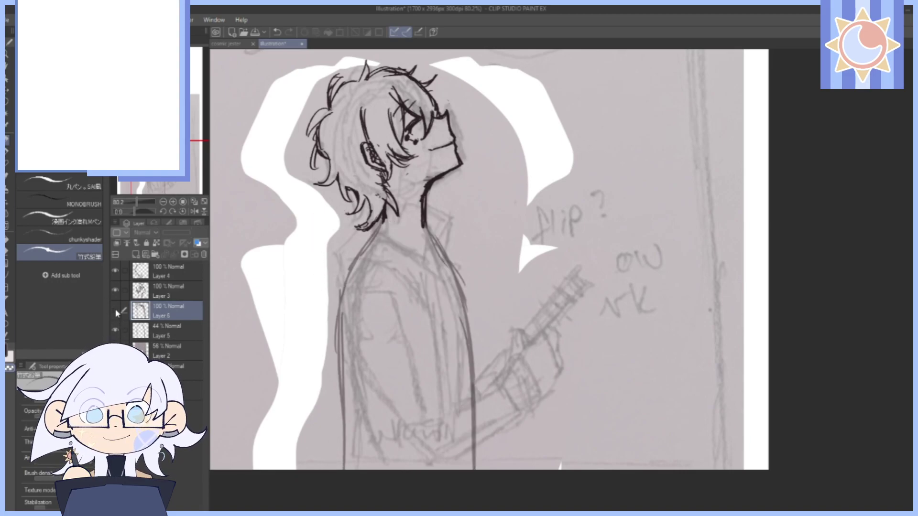
{"action": "left_click", "coordinate": [116, 312]}
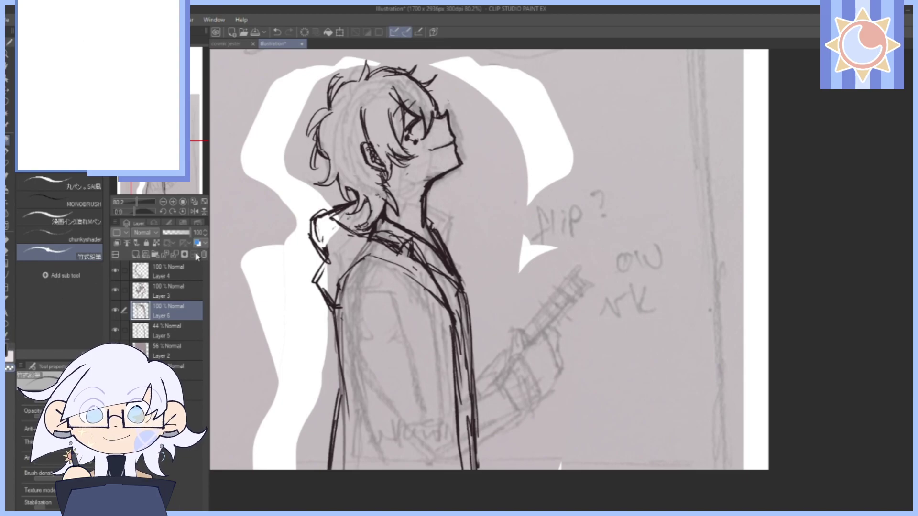
Add a new layer above the jacket sketch and draw the sleeve's shoulder curve and its front line down the upper arm.
{"action": "left_click", "coordinate": [136, 255]}
{"action": "scroll", "coordinate": [390, 221], "scroll_direction": "down", "scroll_amount": 3}
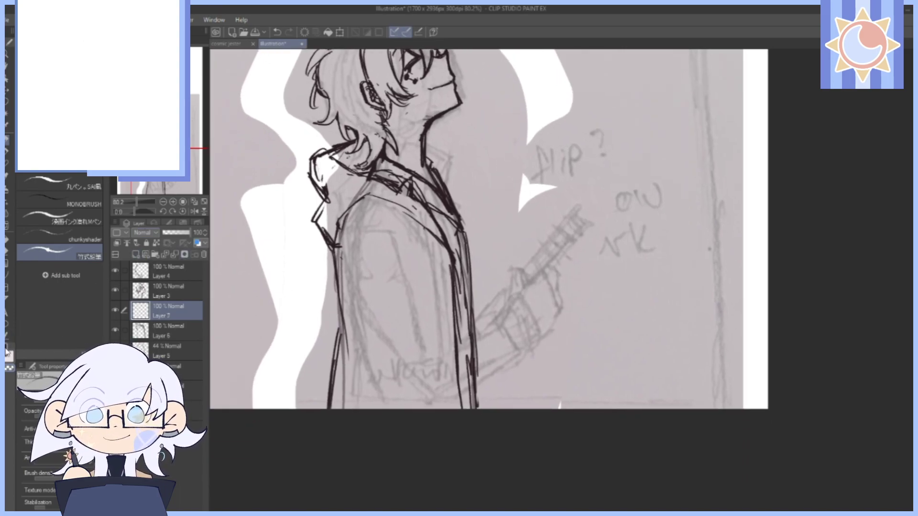
{"action": "left_click", "coordinate": [6, 351]}
{"action": "mouse_move", "coordinate": [374, 229]}
{"action": "left_mouse_down"}
{"action": "mouse_move", "coordinate": [393, 234]}
{"action": "mouse_move", "coordinate": [353, 234]}
{"action": "mouse_move", "coordinate": [346, 260]}
{"action": "left_mouse_up"}
{"action": "left_click_drag", "start_coordinate": [452, 253], "coordinate": [469, 256]}
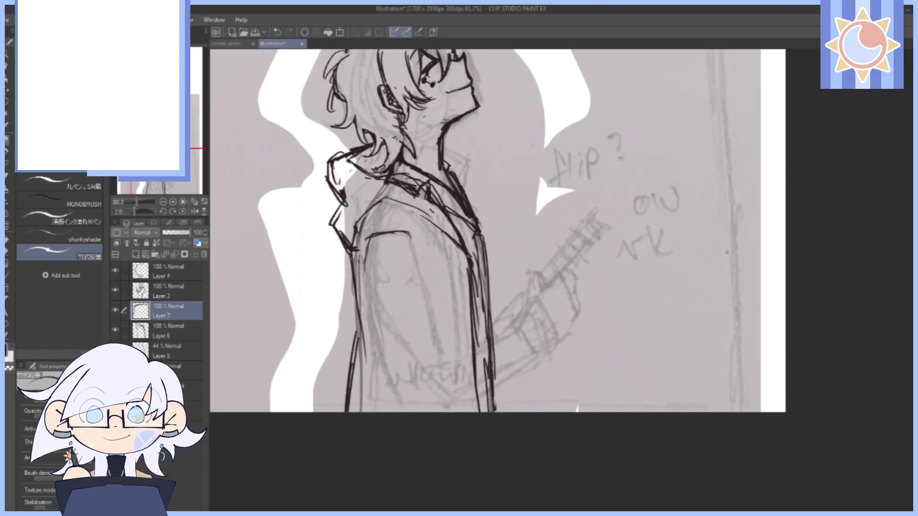
{"action": "mouse_move", "coordinate": [396, 233]}
{"action": "left_mouse_down"}
{"action": "mouse_move", "coordinate": [414, 246]}
{"action": "mouse_move", "coordinate": [442, 330]}
{"action": "left_mouse_up"}
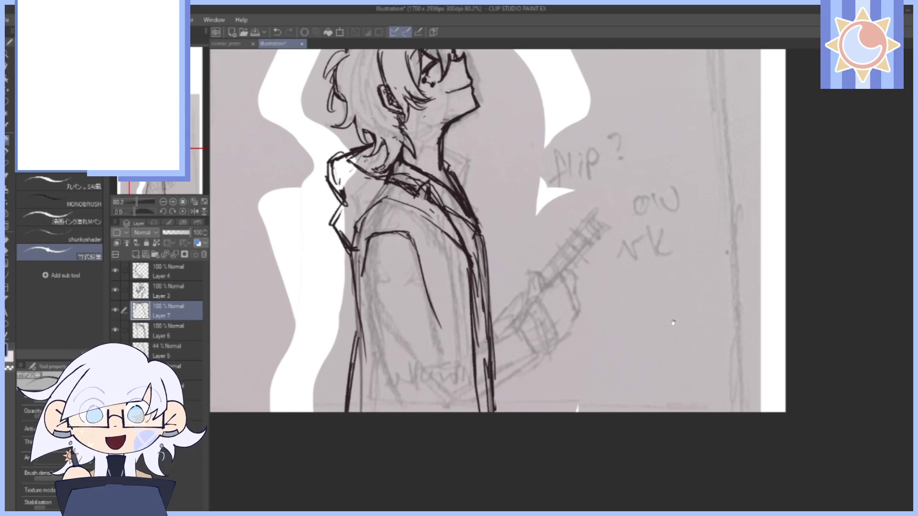
{"action": "mouse_move", "coordinate": [552, 275]}
{"action": "left_mouse_down"}
{"action": "mouse_move", "coordinate": [498, 271]}
{"action": "mouse_move", "coordinate": [498, 290]}
{"action": "mouse_move", "coordinate": [501, 273]}
{"action": "mouse_move", "coordinate": [511, 275]}
{"action": "mouse_move", "coordinate": [496, 274]}
{"action": "mouse_move", "coordinate": [541, 266]}
{"action": "mouse_move", "coordinate": [544, 311]}
{"action": "mouse_move", "coordinate": [525, 333]}
{"action": "left_mouse_up"}
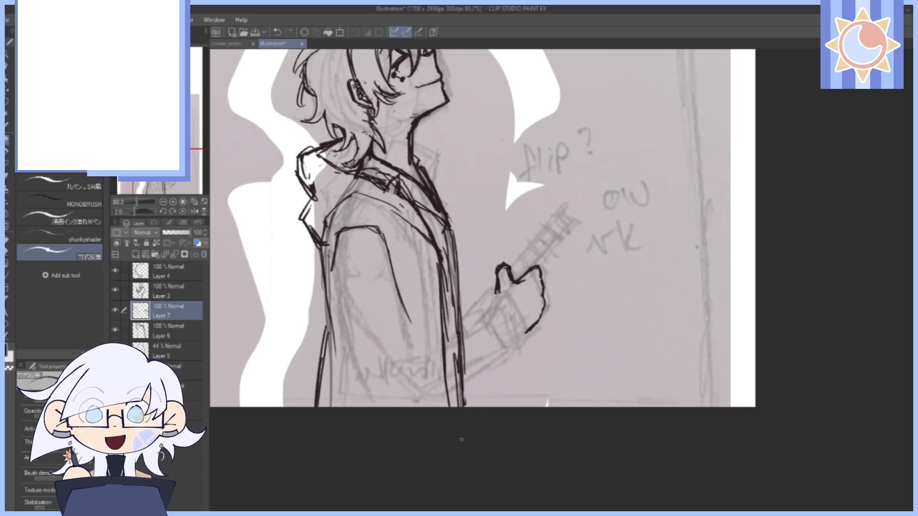
{"action": "key", "text": "ctrl+z"}
{"action": "key", "text": "ctrl+z"}
{"action": "key", "text": "ctrl+z"}
{"action": "key", "text": "ctrl+z"}
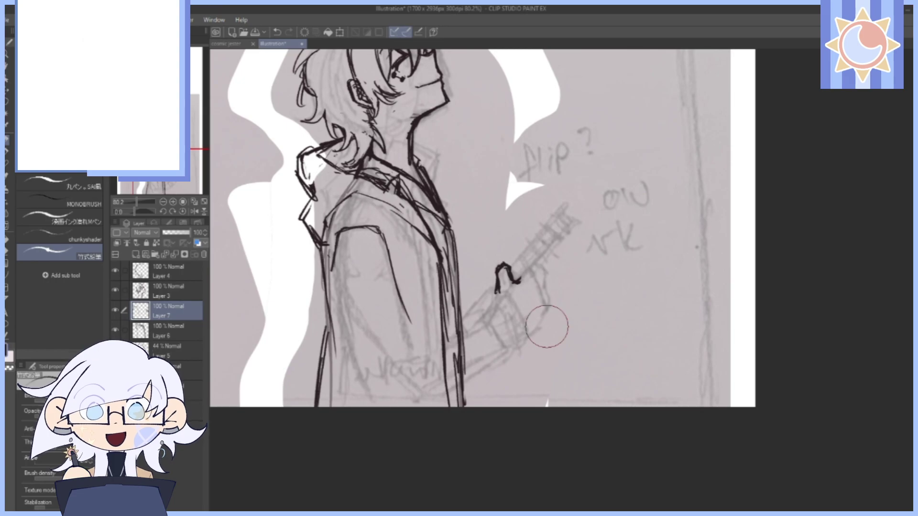
Sketch the raised fist's knuckles beside the thumb and its outer edge curving down toward the wrist.
{"action": "left_click_drag", "start_coordinate": [635, 184], "coordinate": [646, 277]}
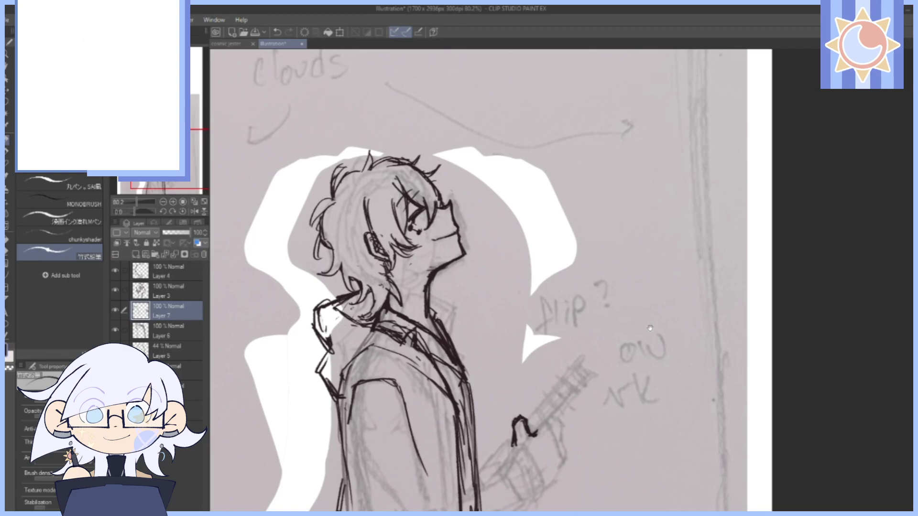
{"action": "left_click_drag", "start_coordinate": [639, 331], "coordinate": [650, 144]}
{"action": "mouse_move", "coordinate": [549, 247]}
{"action": "left_mouse_down"}
{"action": "mouse_move", "coordinate": [565, 238]}
{"action": "mouse_move", "coordinate": [570, 257]}
{"action": "left_mouse_up"}
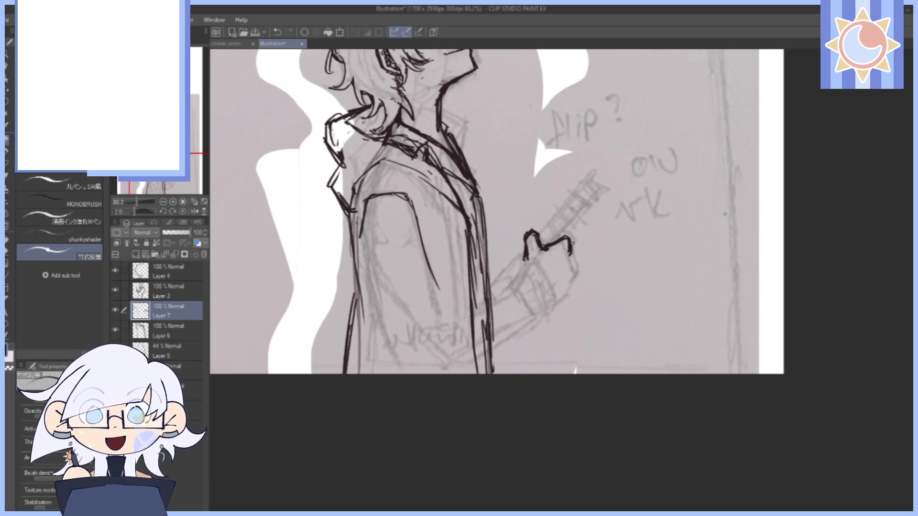
{"action": "mouse_move", "coordinate": [560, 239]}
{"action": "left_mouse_down"}
{"action": "mouse_move", "coordinate": [575, 231]}
{"action": "mouse_move", "coordinate": [561, 290]}
{"action": "left_mouse_up"}
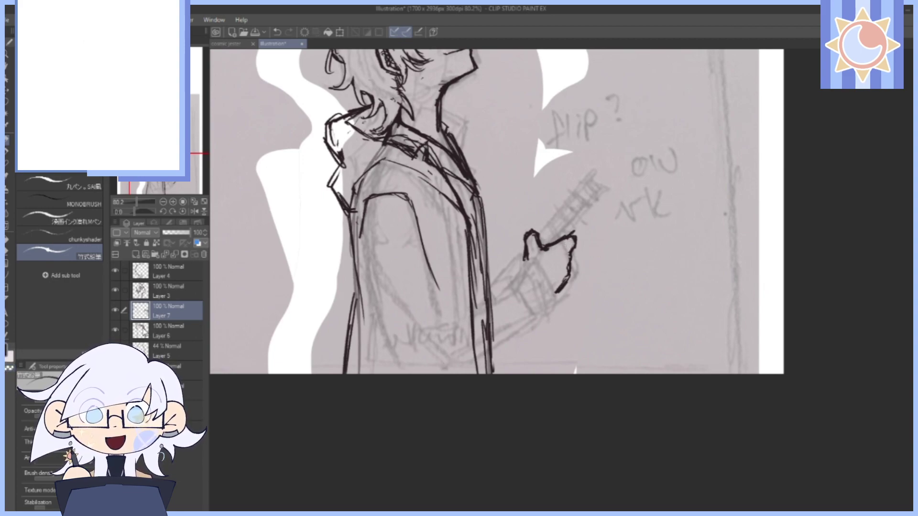
{"action": "left_click_drag", "start_coordinate": [568, 256], "coordinate": [555, 293]}
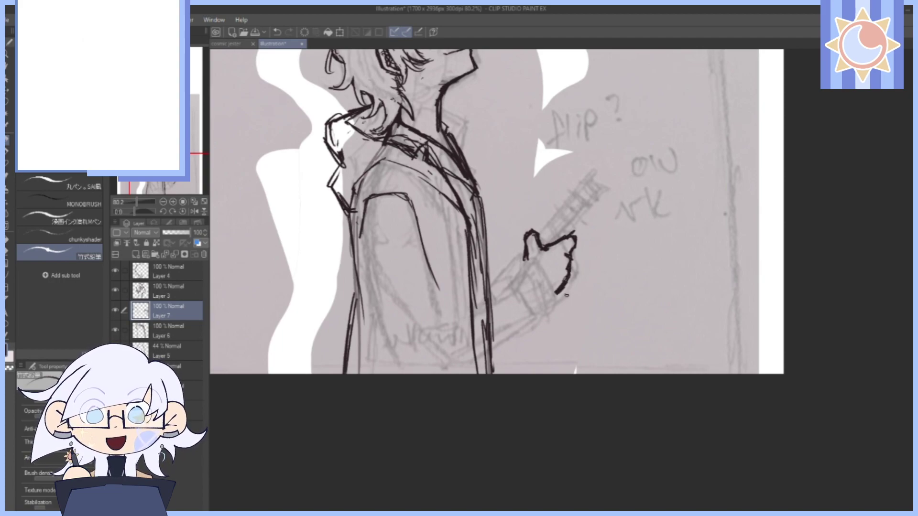
{"action": "left_click_drag", "start_coordinate": [613, 165], "coordinate": [606, 245]}
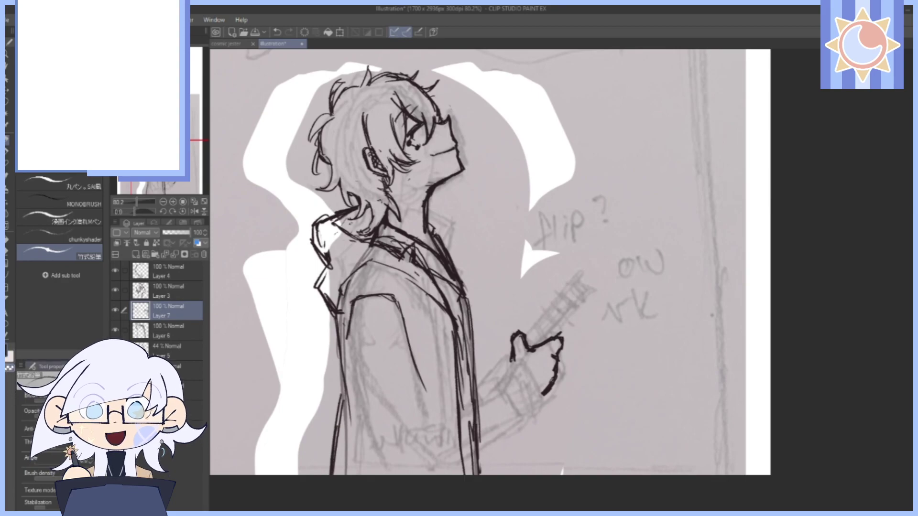
{"action": "left_click_drag", "start_coordinate": [552, 370], "coordinate": [544, 389]}
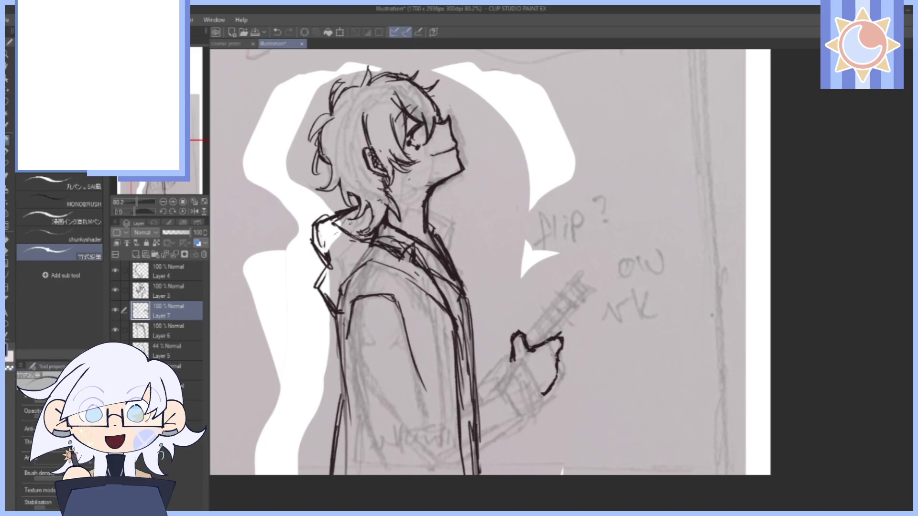
{"action": "mouse_move", "coordinate": [561, 336]}
{"action": "left_mouse_down"}
{"action": "mouse_move", "coordinate": [558, 378]}
{"action": "mouse_move", "coordinate": [540, 396]}
{"action": "left_mouse_up"}
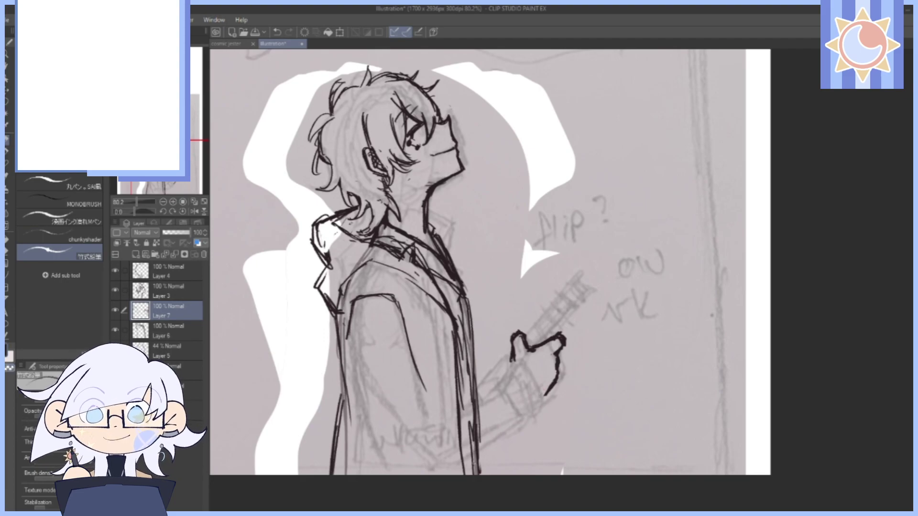
Sketch the banded cuff around the wrist, with its curved edges, closed sides and lengthwise lines.
{"action": "left_click_drag", "start_coordinate": [624, 267], "coordinate": [649, 224]}
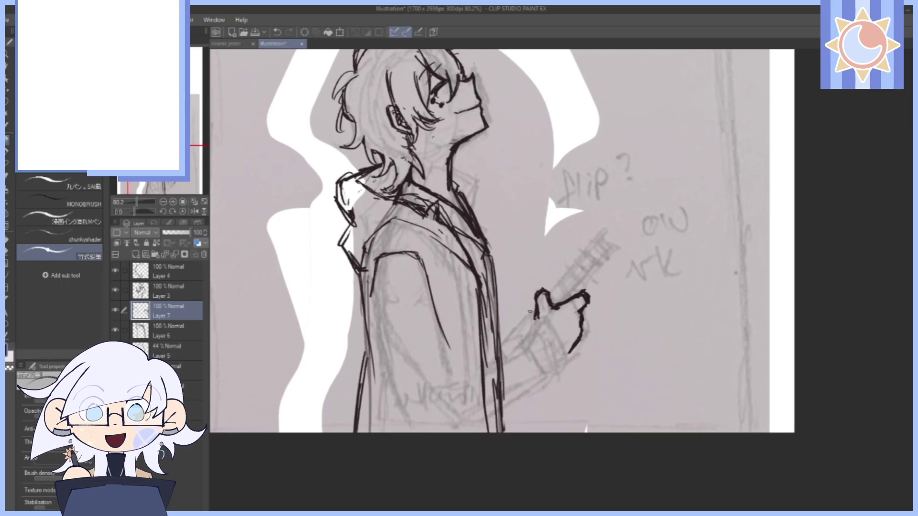
{"action": "mouse_move", "coordinate": [526, 312]}
{"action": "left_mouse_down"}
{"action": "mouse_move", "coordinate": [550, 318]}
{"action": "mouse_move", "coordinate": [565, 341]}
{"action": "mouse_move", "coordinate": [564, 332]}
{"action": "mouse_move", "coordinate": [565, 372]}
{"action": "left_mouse_up"}
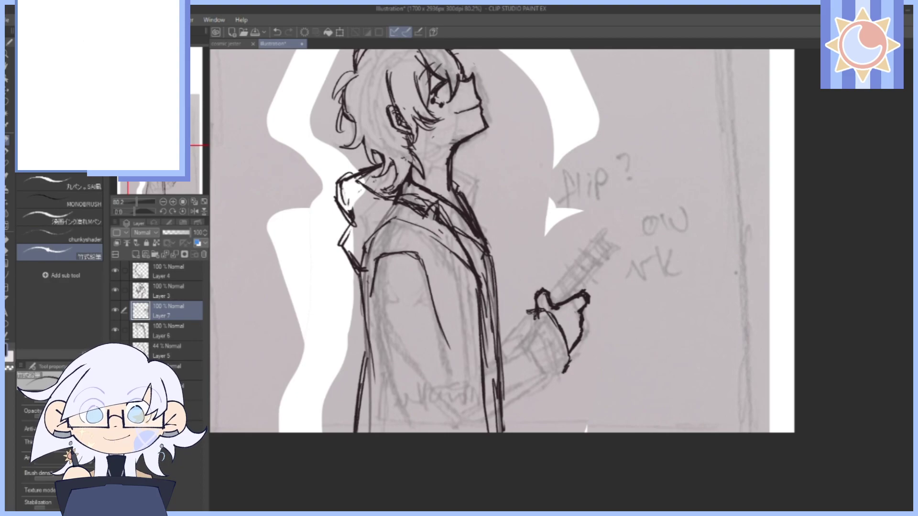
{"action": "left_click_drag", "start_coordinate": [532, 312], "coordinate": [521, 336]}
{"action": "left_click_drag", "start_coordinate": [565, 368], "coordinate": [551, 382]}
{"action": "mouse_move", "coordinate": [522, 341]}
{"action": "left_mouse_down"}
{"action": "mouse_move", "coordinate": [545, 354]}
{"action": "mouse_move", "coordinate": [550, 381]}
{"action": "left_mouse_up"}
{"action": "mouse_move", "coordinate": [547, 311]}
{"action": "left_mouse_down"}
{"action": "mouse_move", "coordinate": [527, 344]}
{"action": "mouse_move", "coordinate": [550, 378]}
{"action": "left_mouse_up"}
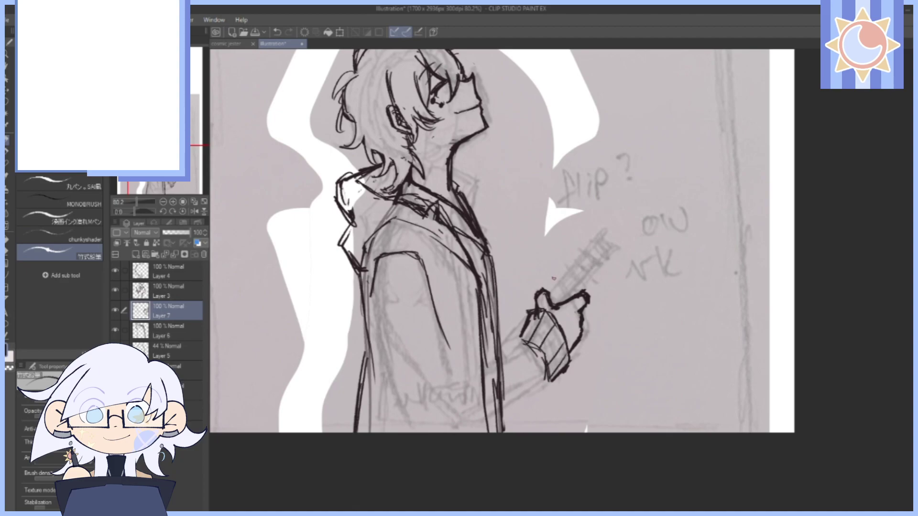
Add a new layer above the hand sketch and draw the long slanted rod rising from the fist, with both long edges and a closed tip.
{"action": "left_click_drag", "start_coordinate": [612, 196], "coordinate": [586, 216]}
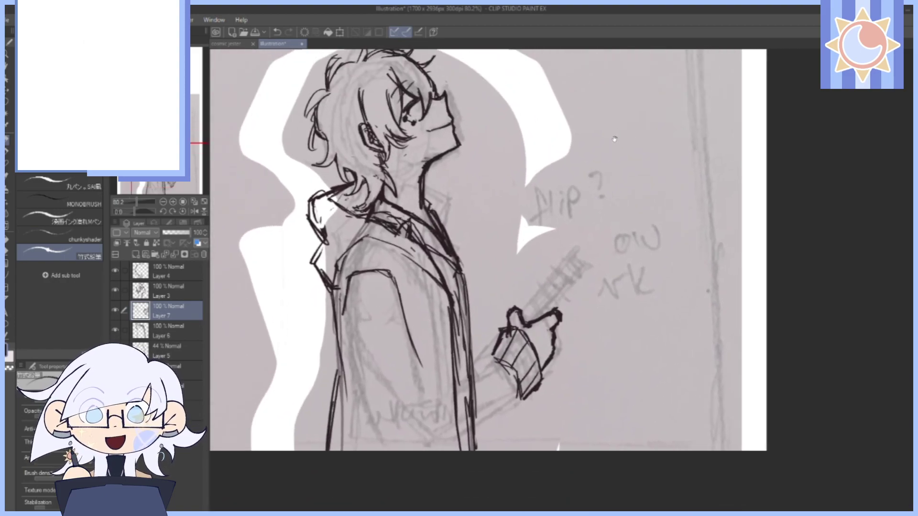
{"action": "left_click_drag", "start_coordinate": [609, 158], "coordinate": [612, 145]}
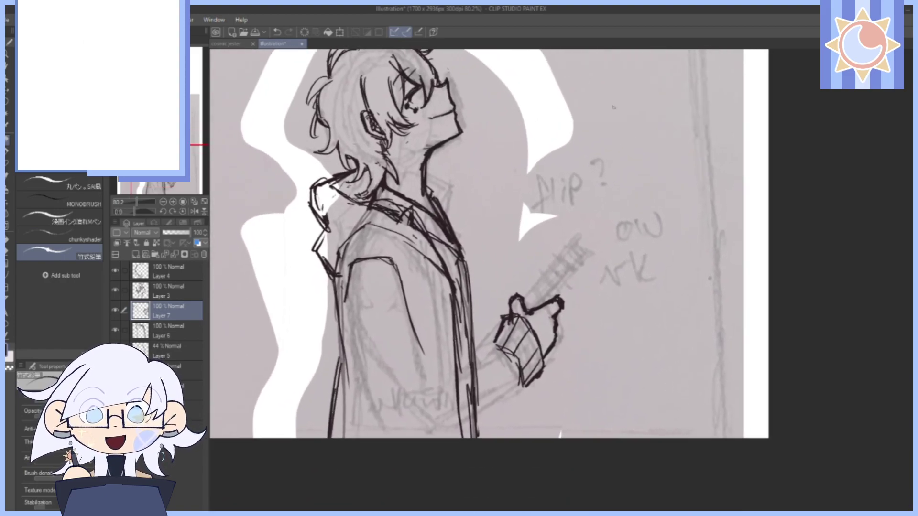
{"action": "left_click", "coordinate": [136, 255]}
{"action": "mouse_move", "coordinate": [570, 232]}
{"action": "left_mouse_down"}
{"action": "mouse_move", "coordinate": [579, 179]}
{"action": "mouse_move", "coordinate": [538, 243]}
{"action": "left_mouse_up"}
{"action": "left_click_drag", "start_coordinate": [594, 172], "coordinate": [530, 249]}
{"action": "left_click_drag", "start_coordinate": [574, 198], "coordinate": [569, 203]}
{"action": "mouse_move", "coordinate": [608, 157]}
{"action": "left_mouse_down"}
{"action": "mouse_move", "coordinate": [583, 183]}
{"action": "mouse_move", "coordinate": [594, 173]}
{"action": "mouse_move", "coordinate": [606, 183]}
{"action": "mouse_move", "coordinate": [560, 245]}
{"action": "left_mouse_up"}
{"action": "left_click_drag", "start_coordinate": [592, 203], "coordinate": [557, 248]}
{"action": "left_click_drag", "start_coordinate": [574, 224], "coordinate": [555, 248]}
{"action": "left_click_drag", "start_coordinate": [602, 174], "coordinate": [606, 185]}
{"action": "mouse_move", "coordinate": [585, 184]}
{"action": "left_mouse_down"}
{"action": "mouse_move", "coordinate": [603, 175]}
{"action": "mouse_move", "coordinate": [533, 254]}
{"action": "left_mouse_up"}
{"action": "left_click_drag", "start_coordinate": [559, 222], "coordinate": [530, 255]}
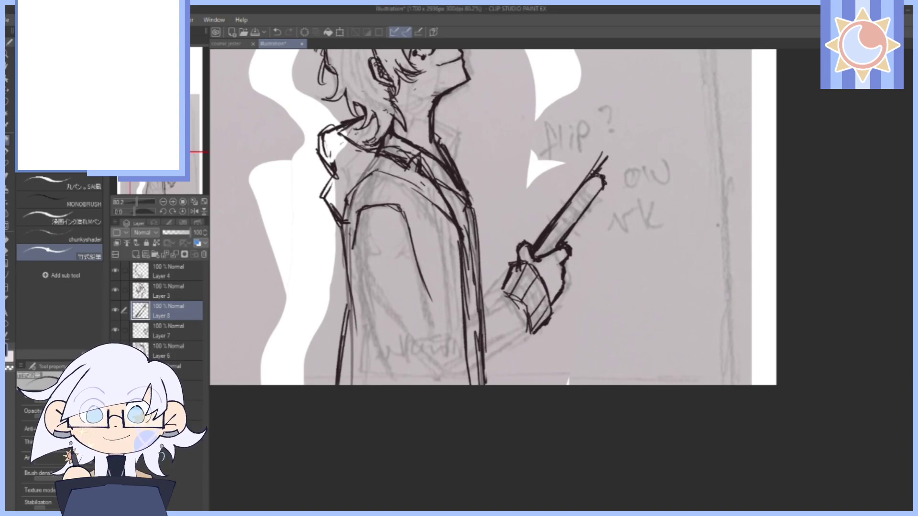
Round off the upper end of the held rod and erase the line overshooting its tip.
{"action": "left_click_drag", "start_coordinate": [613, 184], "coordinate": [610, 187]}
{"action": "mouse_move", "coordinate": [596, 169]}
{"action": "left_mouse_down"}
{"action": "mouse_move", "coordinate": [590, 176]}
{"action": "mouse_move", "coordinate": [606, 169]}
{"action": "left_mouse_up"}
{"action": "left_click_drag", "start_coordinate": [590, 168], "coordinate": [615, 147]}
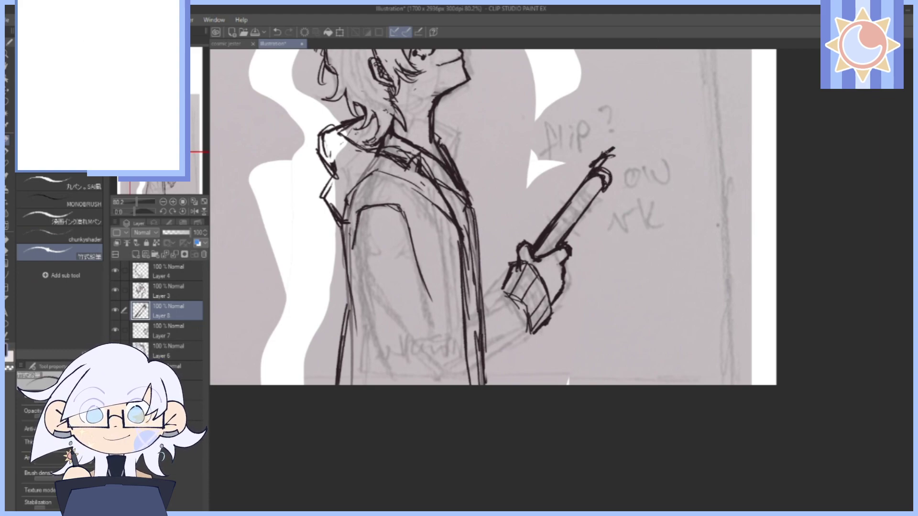
{"action": "left_click", "coordinate": [277, 32]}
{"action": "left_click", "coordinate": [9, 367]}
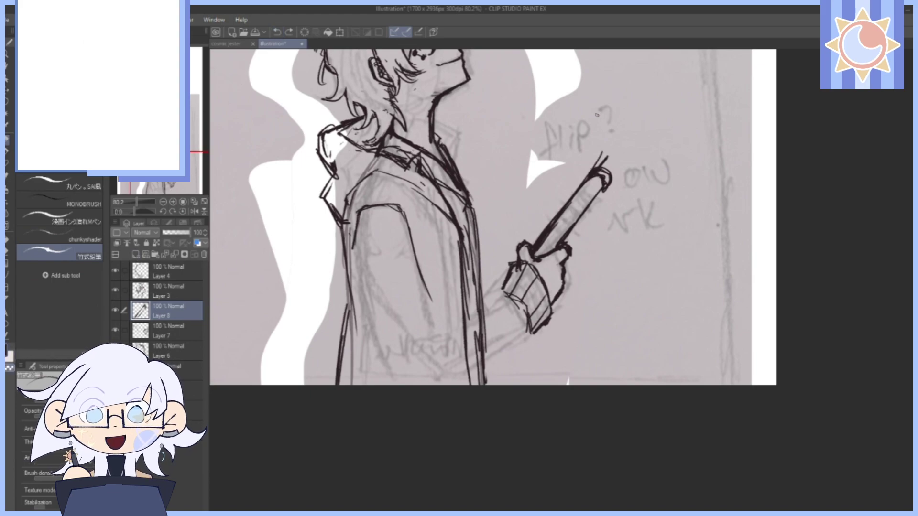
{"action": "left_click_drag", "start_coordinate": [601, 154], "coordinate": [594, 162]}
{"action": "mouse_move", "coordinate": [607, 157]}
{"action": "left_mouse_down"}
{"action": "mouse_move", "coordinate": [587, 167]}
{"action": "mouse_move", "coordinate": [606, 161]}
{"action": "left_mouse_up"}
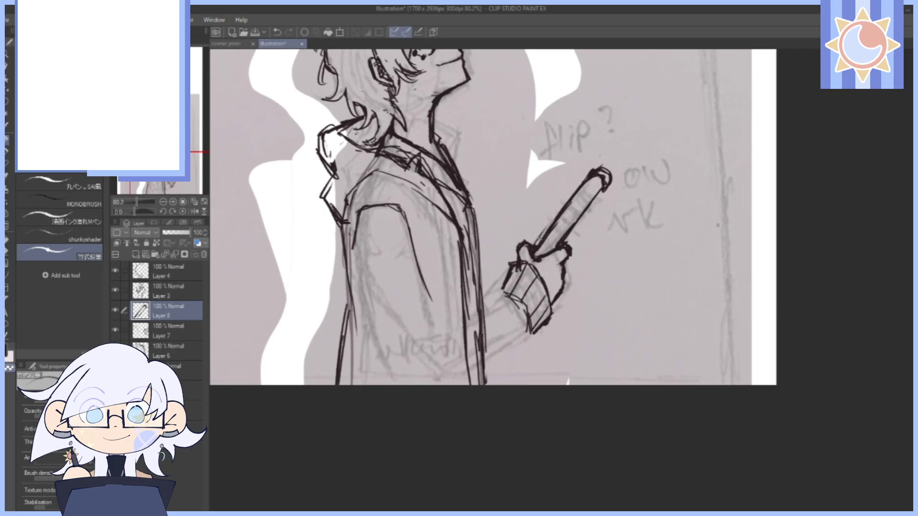
{"action": "left_click_drag", "start_coordinate": [598, 170], "coordinate": [605, 175]}
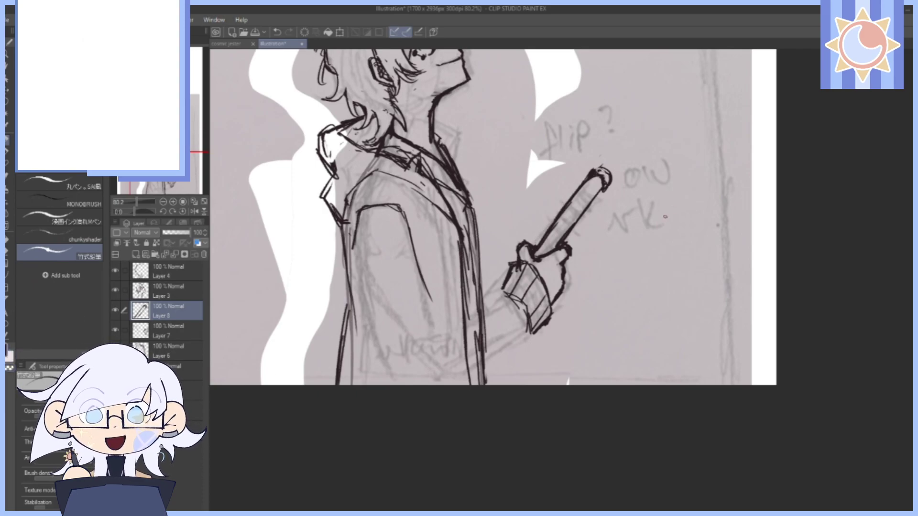
Sketch a narrow strap hanging straight down from the rod's tip and add lengthwise lines along the rod.
{"action": "left_click_drag", "start_coordinate": [607, 184], "coordinate": [614, 300]}
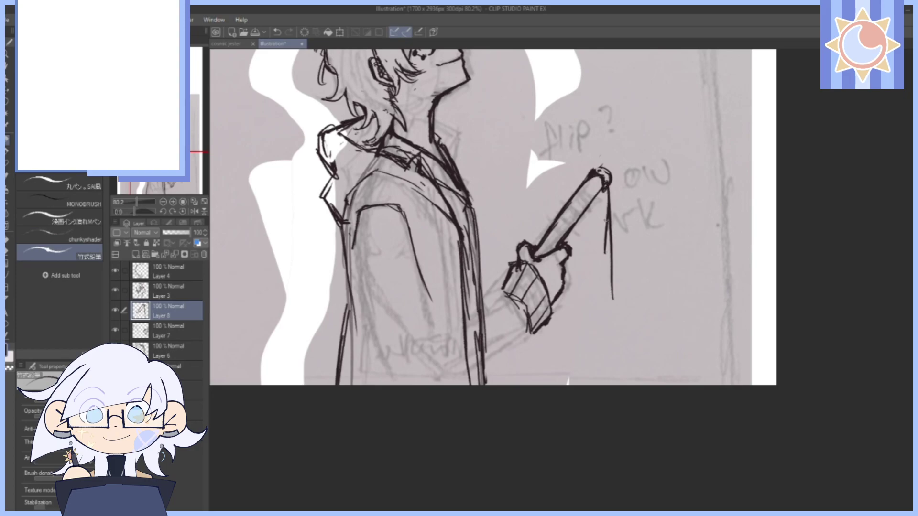
{"action": "left_click_drag", "start_coordinate": [607, 221], "coordinate": [607, 311]}
{"action": "mouse_move", "coordinate": [605, 190]}
{"action": "left_mouse_down"}
{"action": "mouse_move", "coordinate": [605, 313]}
{"action": "mouse_move", "coordinate": [615, 309]}
{"action": "mouse_move", "coordinate": [607, 208]}
{"action": "left_mouse_up"}
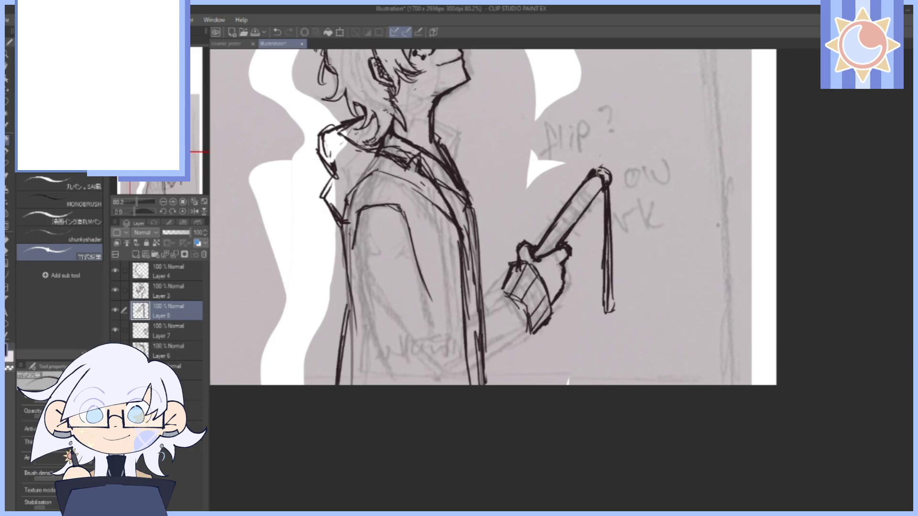
{"action": "mouse_move", "coordinate": [600, 167]}
{"action": "left_mouse_down"}
{"action": "mouse_move", "coordinate": [588, 177]}
{"action": "mouse_move", "coordinate": [609, 186]}
{"action": "mouse_move", "coordinate": [571, 233]}
{"action": "left_mouse_up"}
{"action": "left_click_drag", "start_coordinate": [595, 183], "coordinate": [546, 254]}
{"action": "left_click_drag", "start_coordinate": [599, 190], "coordinate": [570, 227]}
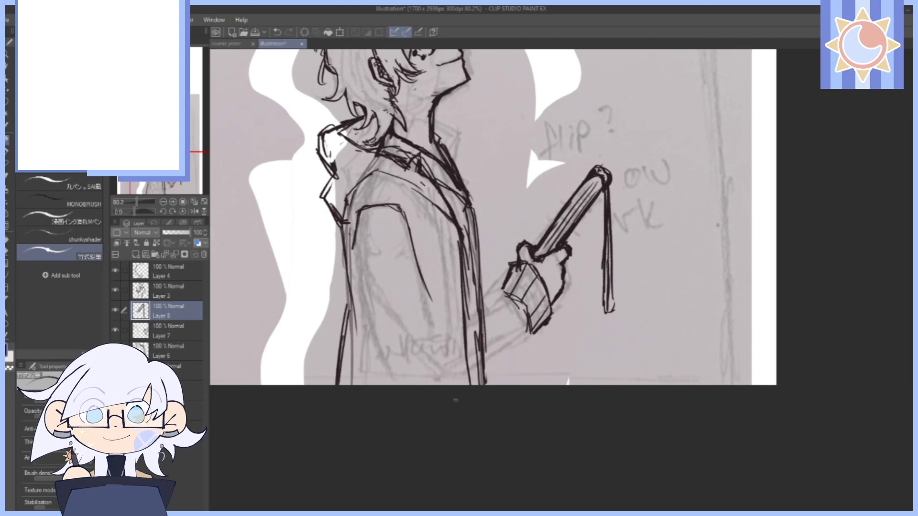
Return to Layer 7, redraw the wrist cuff's outline more firmly and add the sleeve's opening edge below it.
{"action": "left_click_drag", "start_coordinate": [632, 227], "coordinate": [670, 330]}
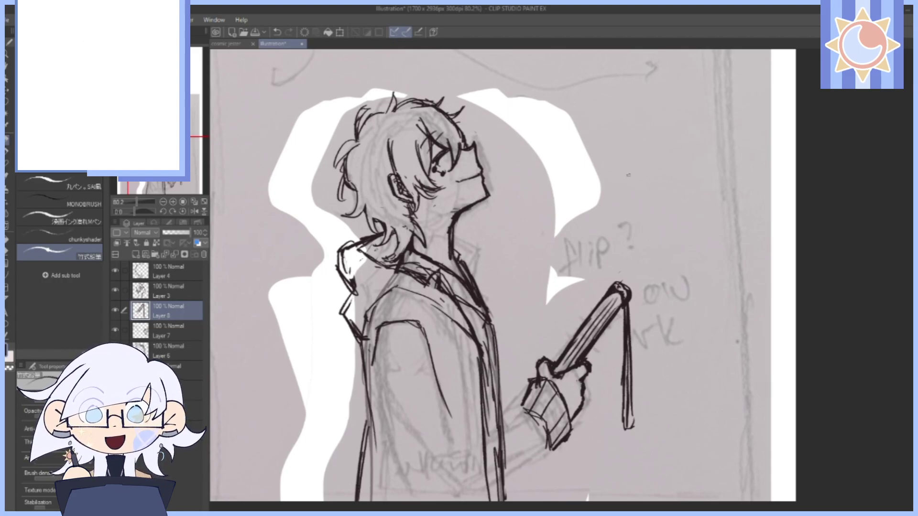
{"action": "scroll", "coordinate": [683, 313], "scroll_direction": "down", "scroll_amount": 5}
{"action": "left_click_drag", "start_coordinate": [700, 317], "coordinate": [697, 322]}
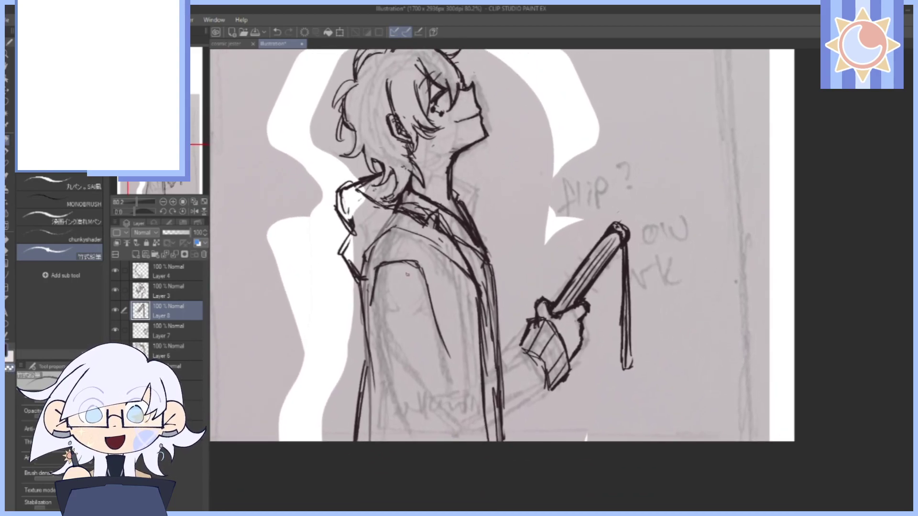
{"action": "left_click", "coordinate": [167, 329]}
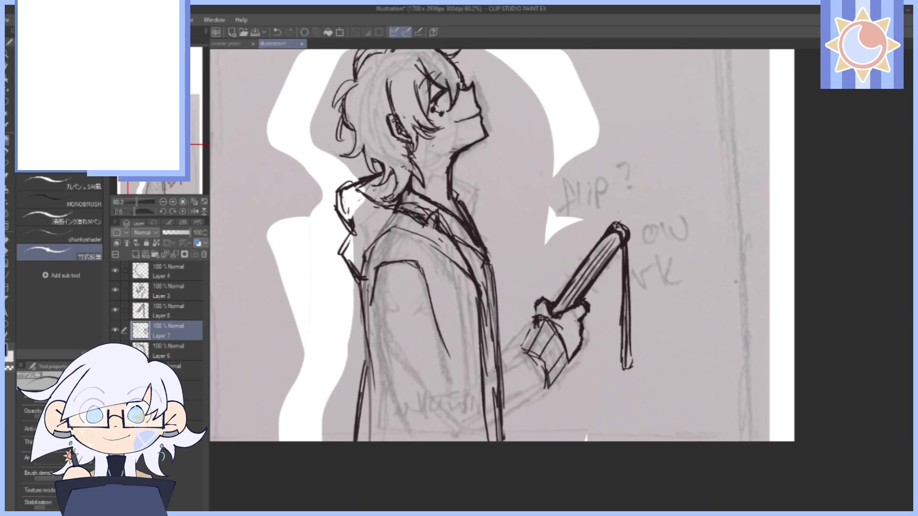
{"action": "mouse_move", "coordinate": [557, 328]}
{"action": "left_mouse_down"}
{"action": "mouse_move", "coordinate": [570, 361]}
{"action": "mouse_move", "coordinate": [528, 327]}
{"action": "mouse_move", "coordinate": [533, 320]}
{"action": "mouse_move", "coordinate": [521, 347]}
{"action": "left_mouse_up"}
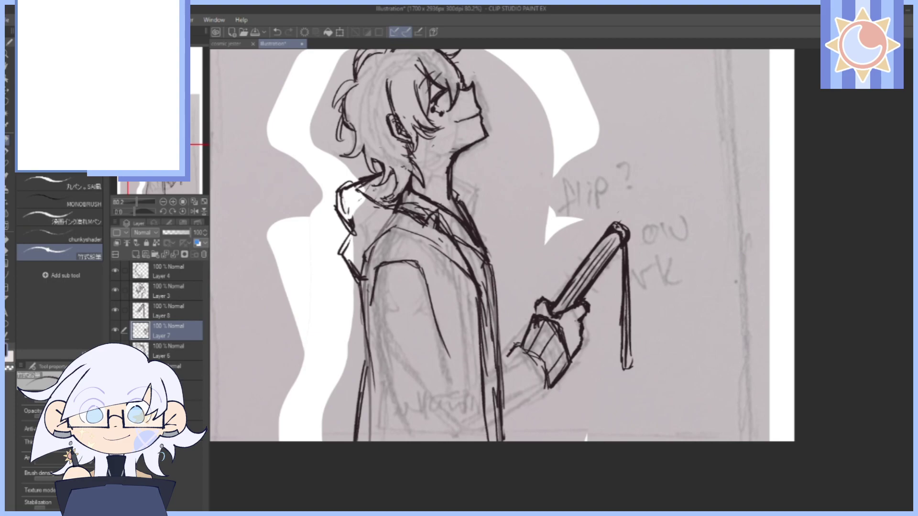
Extend the sleeve's front line down to the elbow crease and draw the upper arm's back line toward the elbow.
{"action": "left_click_drag", "start_coordinate": [664, 160], "coordinate": [656, 196]}
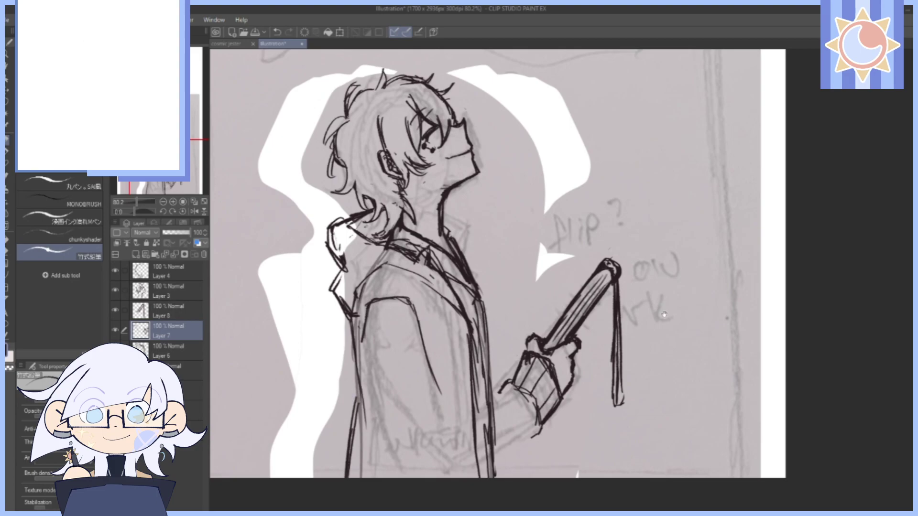
{"action": "left_click_drag", "start_coordinate": [585, 404], "coordinate": [587, 354]}
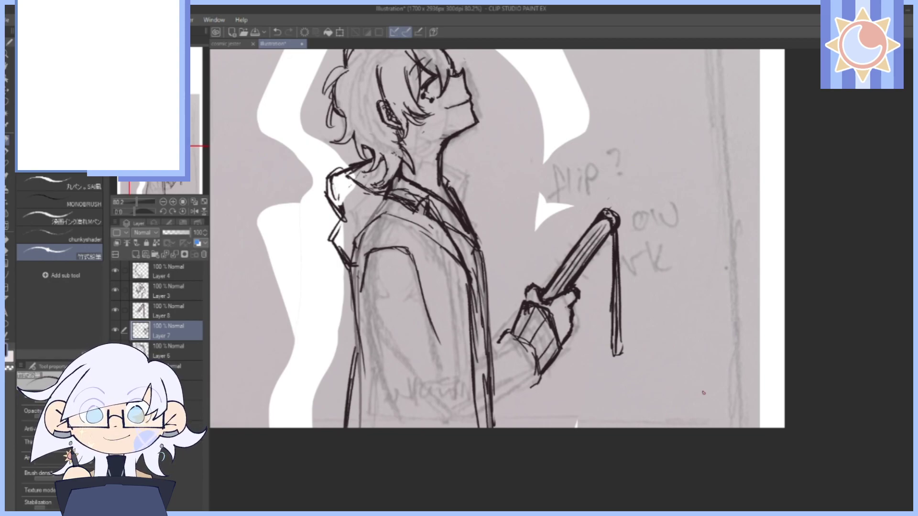
{"action": "left_click_drag", "start_coordinate": [416, 255], "coordinate": [441, 378]}
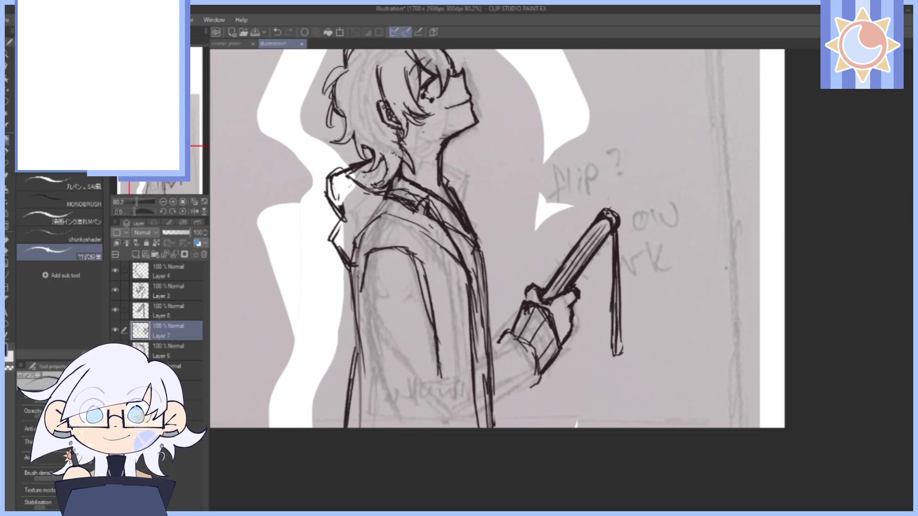
{"action": "left_click_drag", "start_coordinate": [361, 292], "coordinate": [393, 398]}
{"action": "left_click_drag", "start_coordinate": [372, 338], "coordinate": [396, 414]}
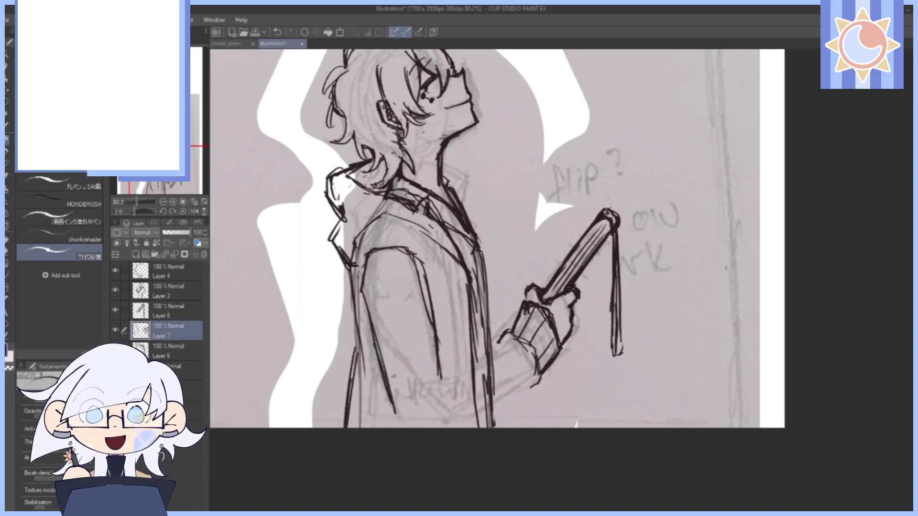
Sketch the forearm sleeve's upper line with the elbow fold, and its lower line from the cuff to the canvas's lower edge.
{"action": "scroll", "coordinate": [495, 281], "scroll_direction": "down", "scroll_amount": 2}
{"action": "left_click_drag", "start_coordinate": [501, 293], "coordinate": [415, 366]}
{"action": "left_click_drag", "start_coordinate": [454, 335], "coordinate": [422, 367]}
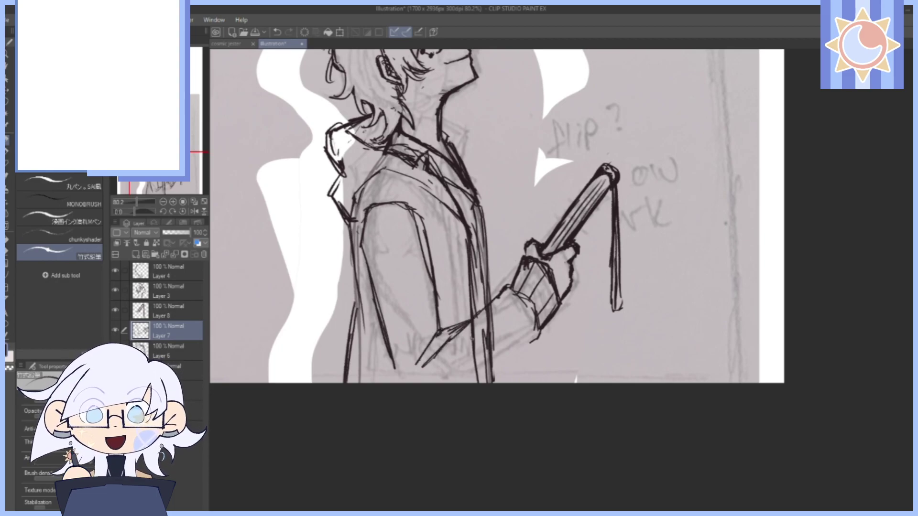
{"action": "left_click_drag", "start_coordinate": [512, 352], "coordinate": [452, 388]}
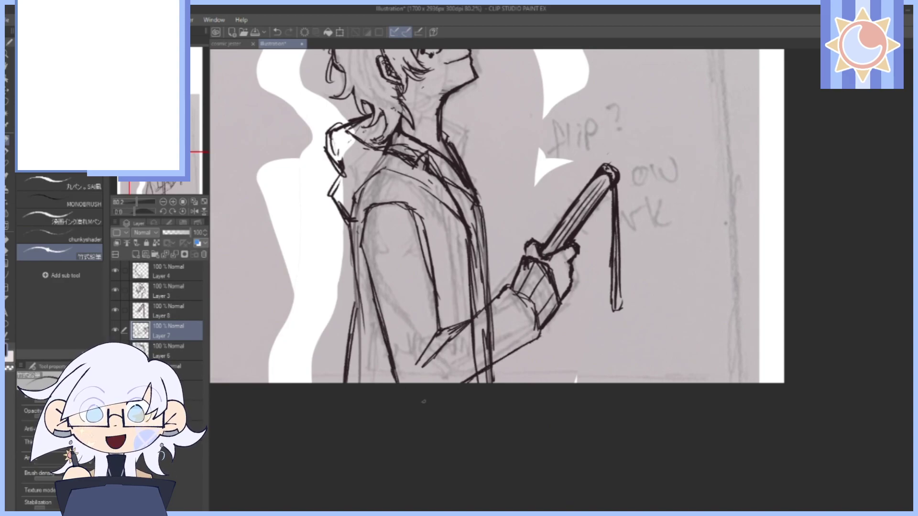
Hide the pencil draft and fit the whole canvas in view to examine the figure sketch on white.
{"action": "left_click_drag", "start_coordinate": [559, 57], "coordinate": [552, 188]}
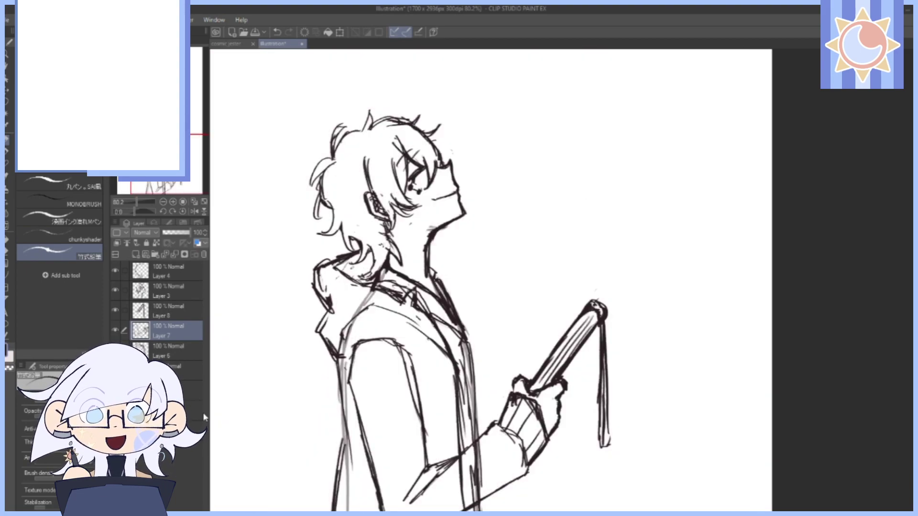
{"action": "mouse_move", "coordinate": [655, 229]}
{"action": "left_mouse_down"}
{"action": "mouse_move", "coordinate": [660, 180]}
{"action": "mouse_move", "coordinate": [650, 246]}
{"action": "left_mouse_up"}
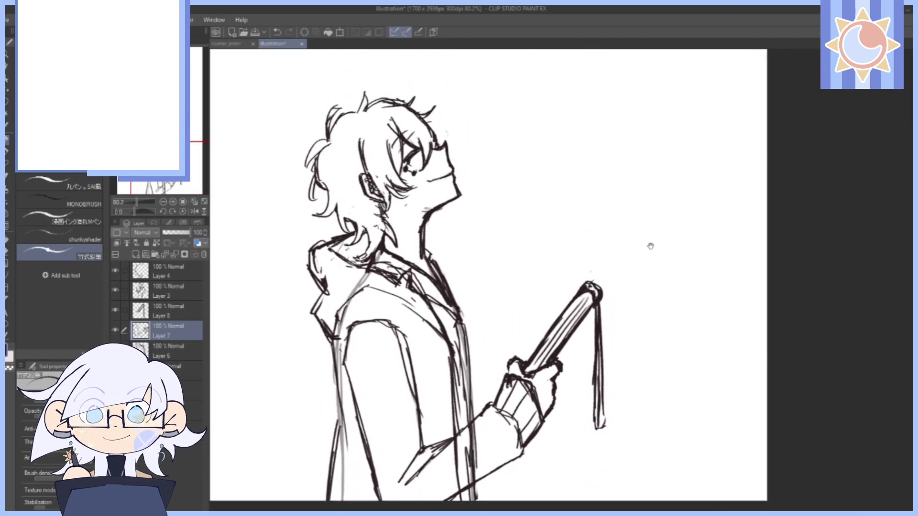
{"action": "left_click", "coordinate": [195, 201]}
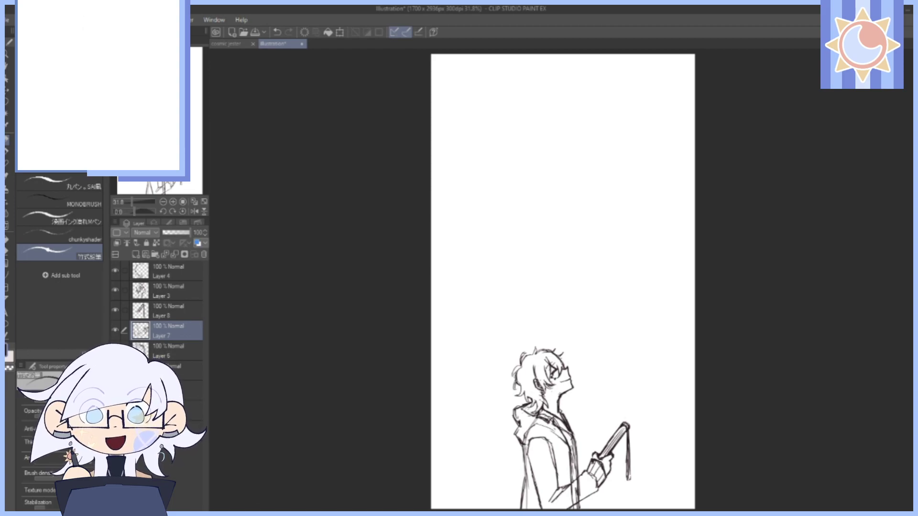
Show the pencil draft again and draw the short connecting sleeve outline between the wrist cuff and the jacket's front edge.
{"action": "key", "text": "ctrl+z"}
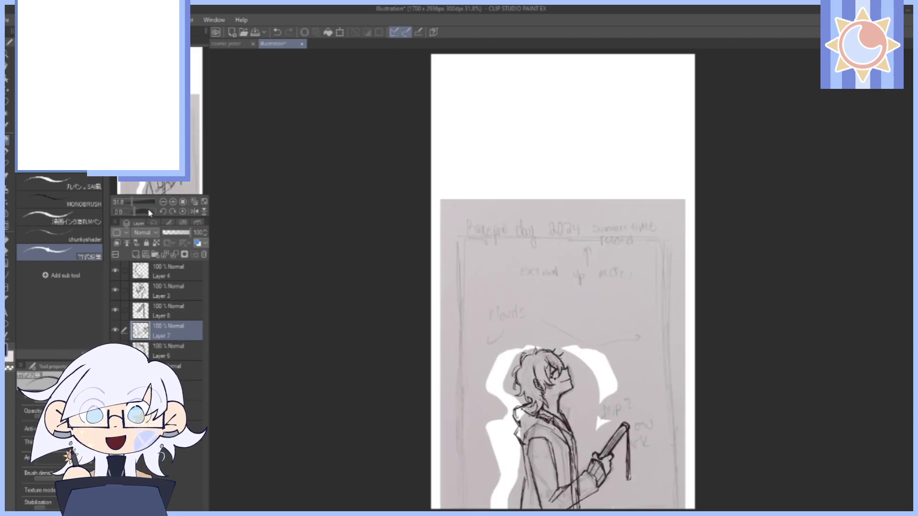
{"action": "scroll", "coordinate": [576, 284], "scroll_direction": "up", "scroll_amount": 7}
{"action": "scroll", "coordinate": [561, 280], "scroll_direction": "down", "scroll_amount": 5}
{"action": "left_click_drag", "start_coordinate": [824, 487], "coordinate": [663, 337]}
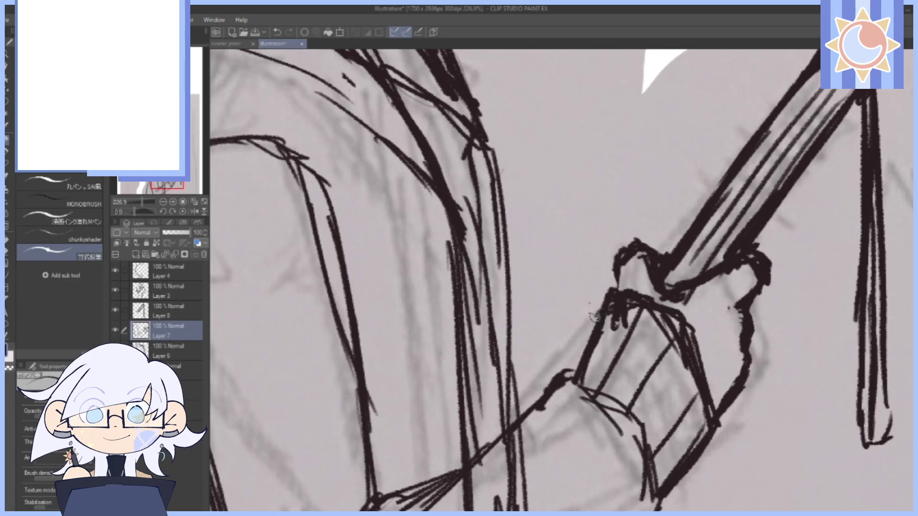
{"action": "left_click_drag", "start_coordinate": [607, 302], "coordinate": [557, 358]}
{"action": "mouse_move", "coordinate": [586, 327]}
{"action": "left_mouse_down"}
{"action": "mouse_move", "coordinate": [555, 356]}
{"action": "mouse_move", "coordinate": [555, 385]}
{"action": "left_mouse_up"}
{"action": "left_click_drag", "start_coordinate": [557, 353], "coordinate": [509, 381]}
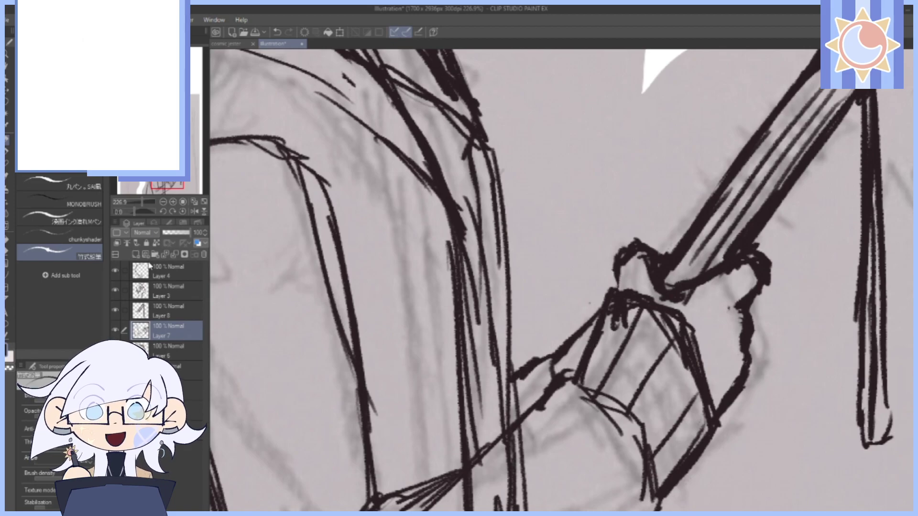
{"action": "left_click_drag", "start_coordinate": [141, 202], "coordinate": [140, 208]}
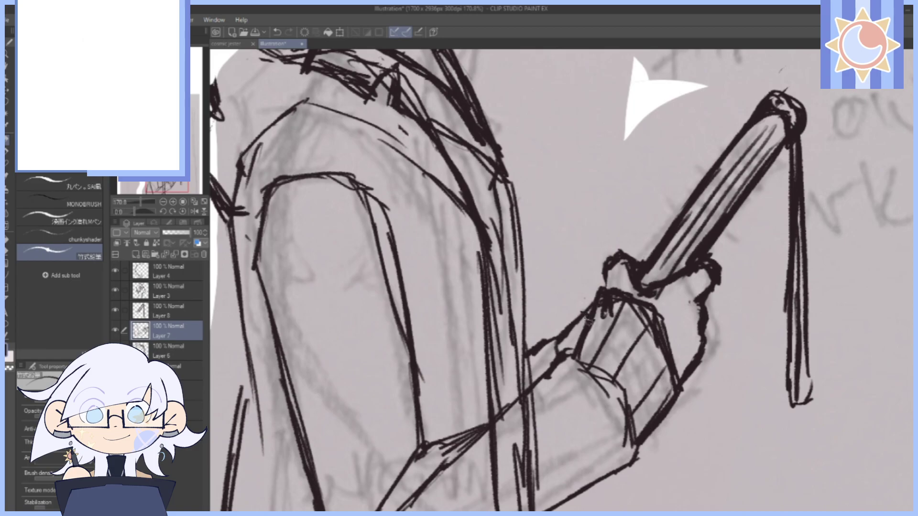
{"action": "left_click_drag", "start_coordinate": [590, 310], "coordinate": [550, 346]}
{"action": "left_click", "coordinate": [194, 202]}
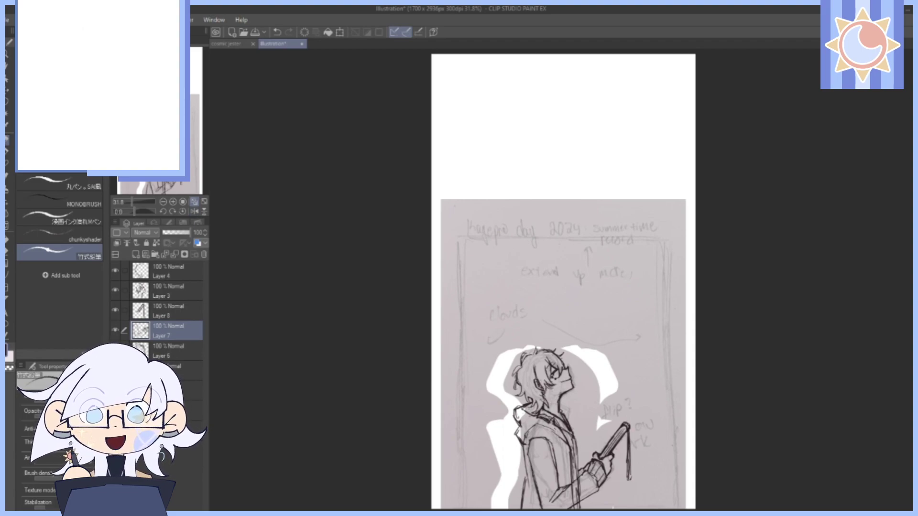
Hide the pencil draft, merge Layers 4, 3 and 8 down into Layer 7, and check what Layer 6 contains.
{"action": "left_click", "coordinate": [176, 272]}
{"action": "left_click", "coordinate": [174, 254]}
{"action": "left_click", "coordinate": [174, 254]}
{"action": "left_click", "coordinate": [173, 253]}
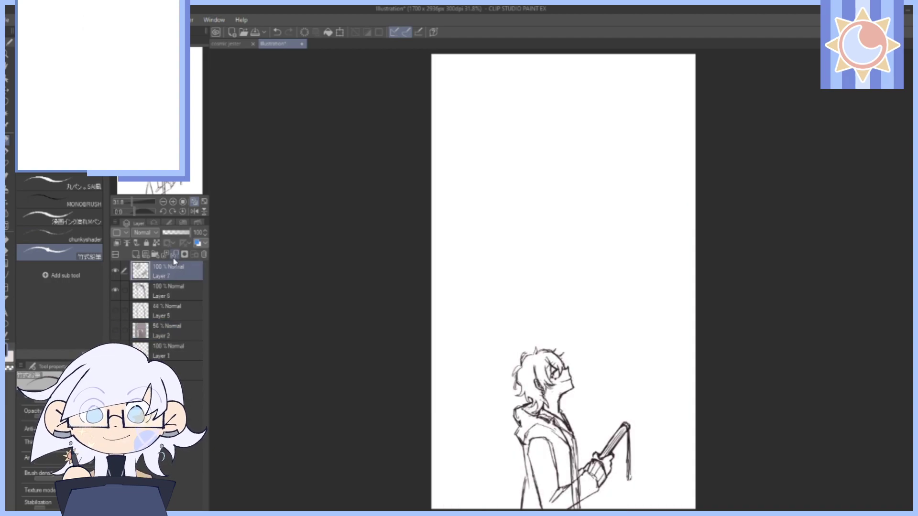
{"action": "left_click", "coordinate": [116, 292]}
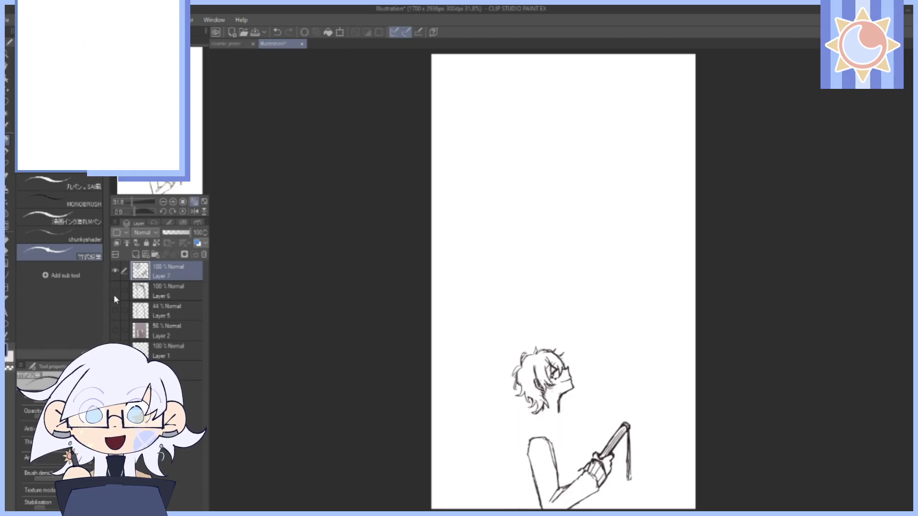
{"action": "left_click", "coordinate": [115, 290]}
On Layer 6, erase the jacket's front lines where they cross the inside of the forearm sleeve.
{"action": "left_click", "coordinate": [149, 299]}
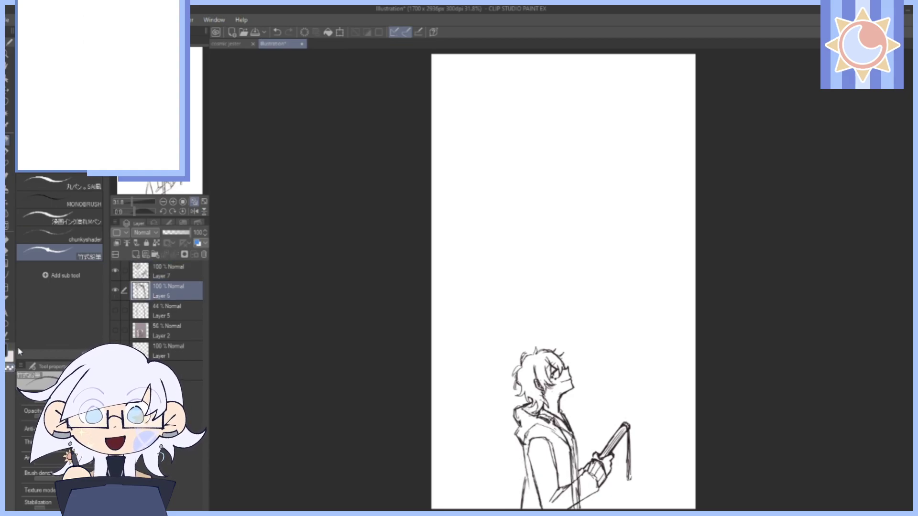
{"action": "left_click_drag", "start_coordinate": [133, 203], "coordinate": [138, 202]}
{"action": "left_click", "coordinate": [167, 169]}
{"action": "mouse_move", "coordinate": [649, 372]}
{"action": "left_mouse_down"}
{"action": "mouse_move", "coordinate": [641, 300]}
{"action": "mouse_move", "coordinate": [631, 287]}
{"action": "left_mouse_up"}
{"action": "mouse_move", "coordinate": [528, 345]}
{"action": "left_mouse_down"}
{"action": "mouse_move", "coordinate": [489, 369]}
{"action": "mouse_move", "coordinate": [508, 348]}
{"action": "left_mouse_up"}
{"action": "left_click_drag", "start_coordinate": [523, 336], "coordinate": [535, 329]}
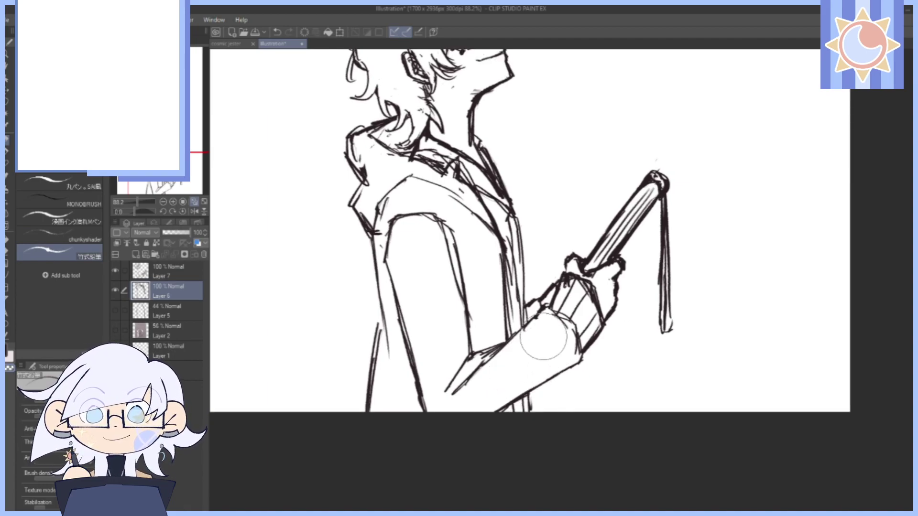
On Layer 7, rework the sleeve's inner elbow crease and draw short fold lines running down from it.
{"action": "left_click", "coordinate": [174, 276]}
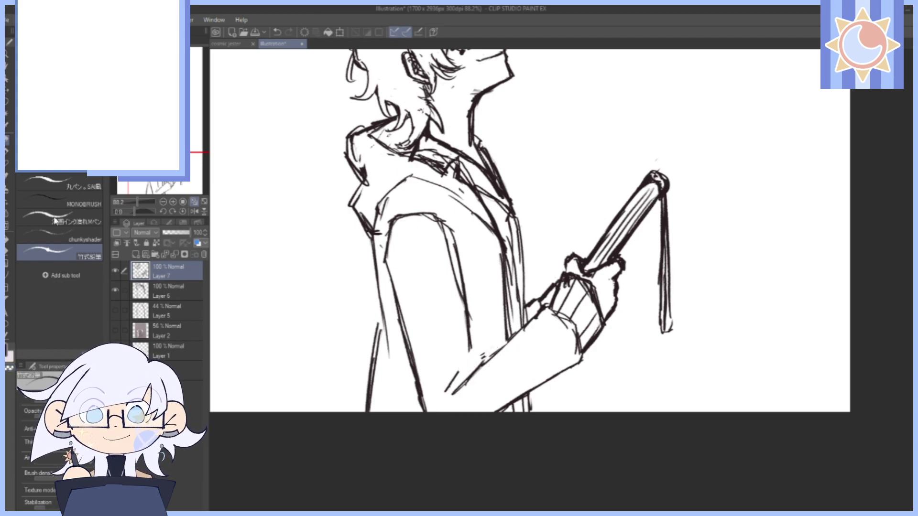
{"action": "left_click", "coordinate": [142, 203]}
{"action": "left_click_drag", "start_coordinate": [510, 386], "coordinate": [553, 250]}
{"action": "mouse_move", "coordinate": [393, 300]}
{"action": "left_mouse_down"}
{"action": "mouse_move", "coordinate": [411, 316]}
{"action": "mouse_move", "coordinate": [432, 324]}
{"action": "mouse_move", "coordinate": [422, 312]}
{"action": "mouse_move", "coordinate": [431, 311]}
{"action": "mouse_move", "coordinate": [426, 323]}
{"action": "mouse_move", "coordinate": [472, 295]}
{"action": "left_mouse_up"}
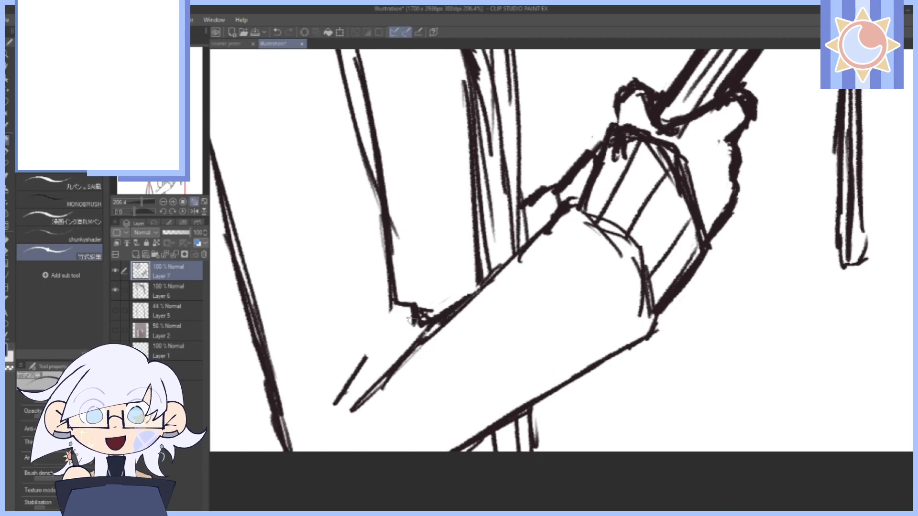
{"action": "left_click_drag", "start_coordinate": [414, 319], "coordinate": [377, 390]}
{"action": "left_click_drag", "start_coordinate": [395, 305], "coordinate": [369, 378]}
{"action": "left_click_drag", "start_coordinate": [385, 330], "coordinate": [369, 373]}
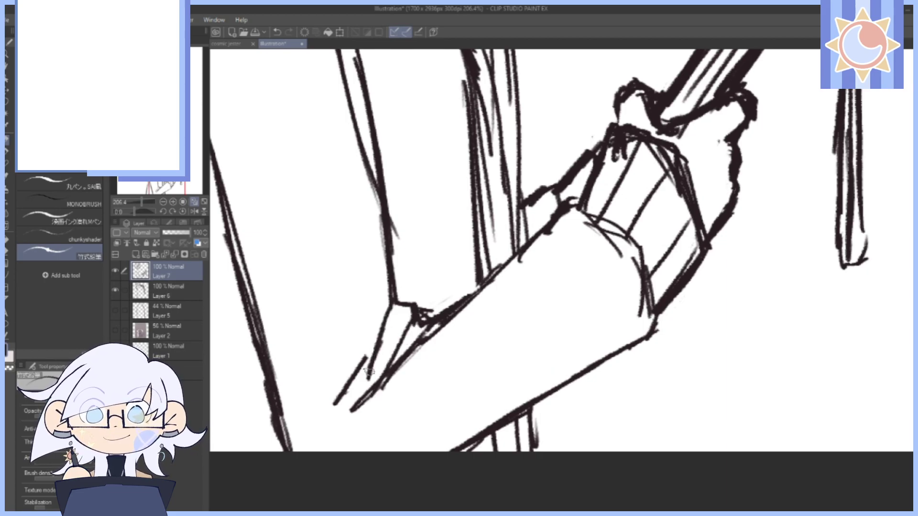
Erase the stray line ends below the elbow crease and close the sleeve fold with a small rounded tip.
{"action": "left_click_drag", "start_coordinate": [328, 493], "coordinate": [355, 501]}
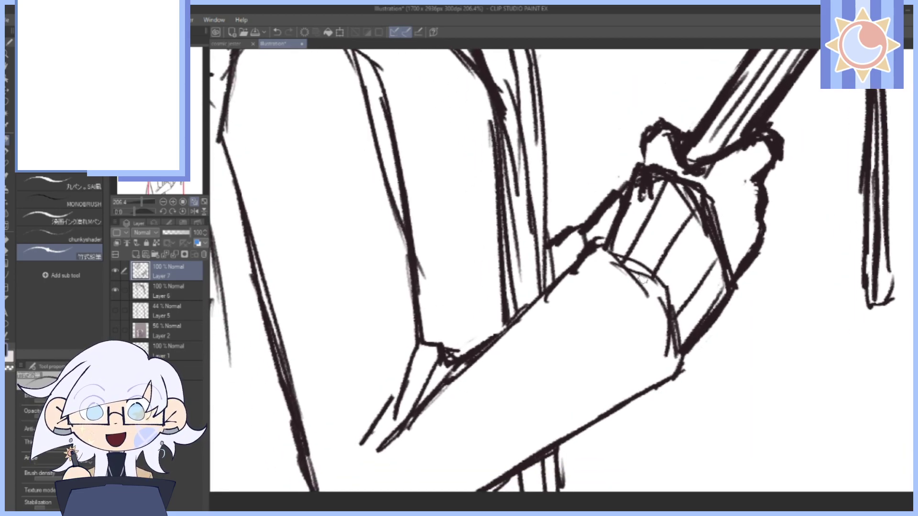
{"action": "mouse_move", "coordinate": [452, 370]}
{"action": "left_mouse_down"}
{"action": "mouse_move", "coordinate": [402, 433]}
{"action": "mouse_move", "coordinate": [432, 402]}
{"action": "mouse_move", "coordinate": [375, 450]}
{"action": "mouse_move", "coordinate": [389, 401]}
{"action": "mouse_move", "coordinate": [363, 444]}
{"action": "left_mouse_up"}
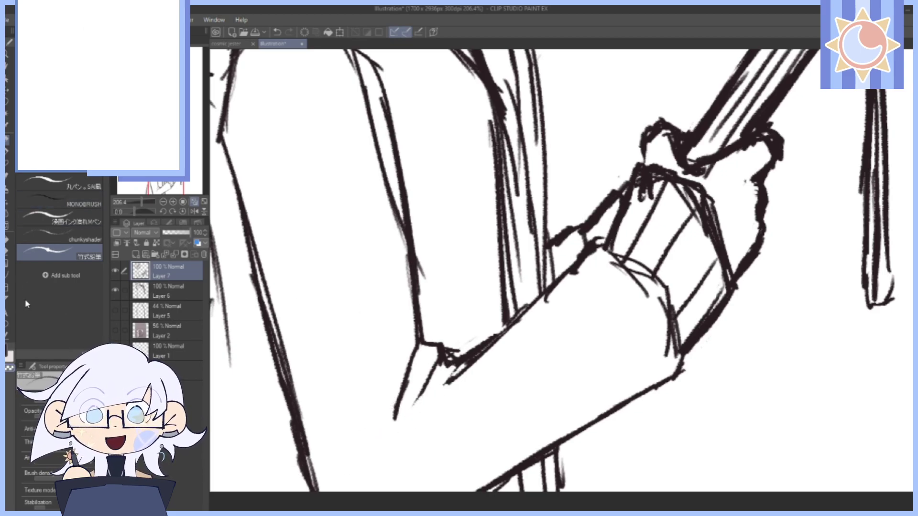
{"action": "left_click", "coordinate": [6, 356]}
{"action": "left_click_drag", "start_coordinate": [461, 328], "coordinate": [489, 303]}
{"action": "mouse_move", "coordinate": [425, 373]}
{"action": "left_mouse_down"}
{"action": "mouse_move", "coordinate": [444, 413]}
{"action": "mouse_move", "coordinate": [436, 425]}
{"action": "left_mouse_up"}
{"action": "left_click_drag", "start_coordinate": [408, 394], "coordinate": [435, 428]}
{"action": "left_click_drag", "start_coordinate": [436, 427], "coordinate": [447, 367]}
{"action": "mouse_move", "coordinate": [439, 405]}
{"action": "left_mouse_down"}
{"action": "mouse_move", "coordinate": [458, 360]}
{"action": "mouse_move", "coordinate": [440, 408]}
{"action": "left_mouse_up"}
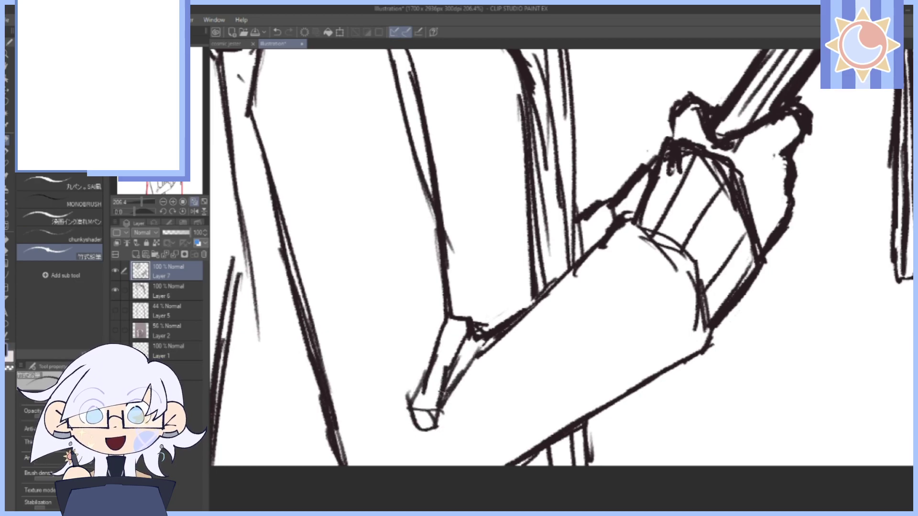
Reinforce the elbow fold's outline with extra strokes down to its tip and fit the whole canvas in view.
{"action": "left_click_drag", "start_coordinate": [478, 362], "coordinate": [485, 354]}
{"action": "left_click_drag", "start_coordinate": [610, 139], "coordinate": [609, 191]}
{"action": "left_click_drag", "start_coordinate": [447, 371], "coordinate": [443, 415]}
{"action": "mouse_move", "coordinate": [448, 354]}
{"action": "left_mouse_down"}
{"action": "mouse_move", "coordinate": [452, 394]}
{"action": "mouse_move", "coordinate": [412, 454]}
{"action": "mouse_move", "coordinate": [439, 482]}
{"action": "left_mouse_up"}
{"action": "left_click_drag", "start_coordinate": [452, 402], "coordinate": [435, 449]}
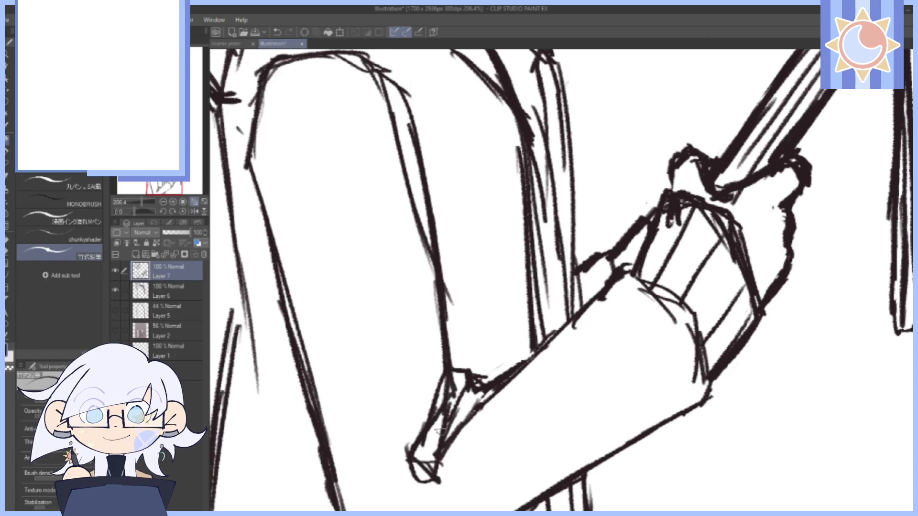
{"action": "left_click_drag", "start_coordinate": [471, 321], "coordinate": [474, 412]}
{"action": "left_click", "coordinate": [203, 202]}
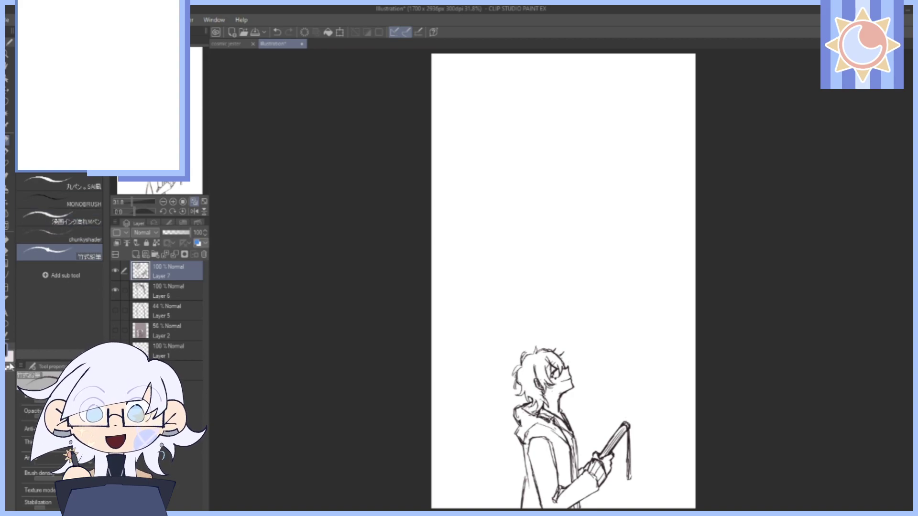
Undo the flat shoulder line and redraw the sleeve's shoulder outline as a rounded curve.
{"action": "left_click_drag", "start_coordinate": [132, 202], "coordinate": [135, 203]}
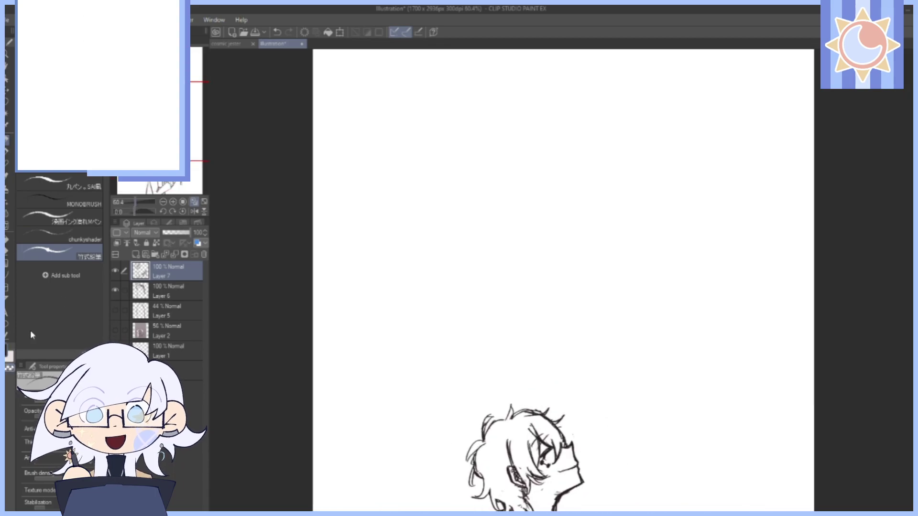
{"action": "left_click_drag", "start_coordinate": [563, 385], "coordinate": [584, 111]}
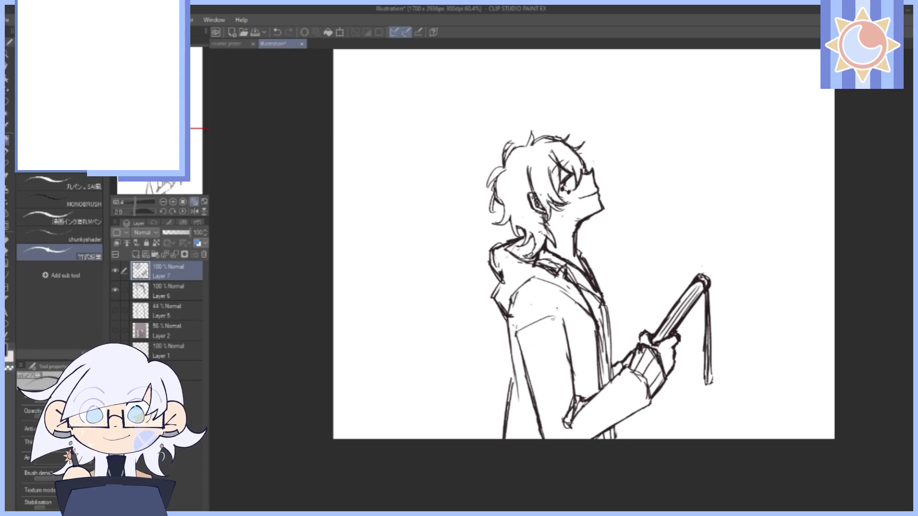
{"action": "left_click_drag", "start_coordinate": [681, 98], "coordinate": [623, 197]}
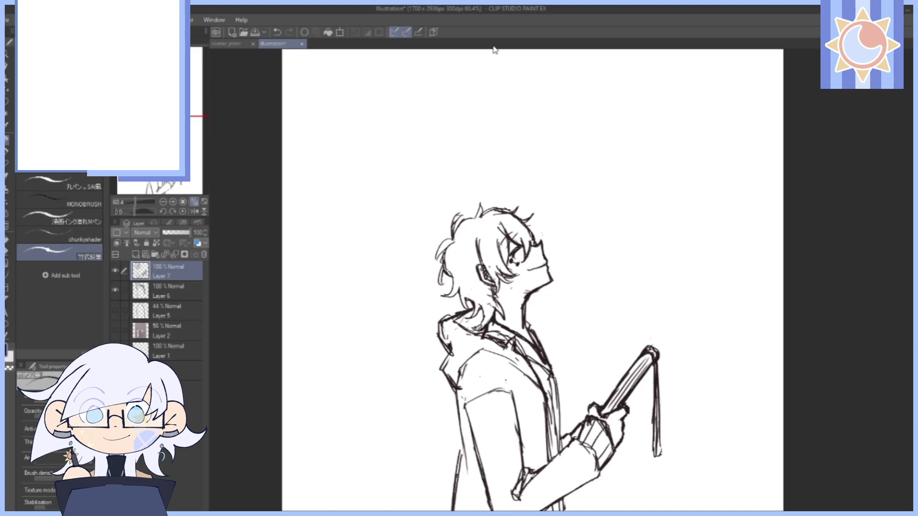
{"action": "left_click", "coordinate": [278, 33]}
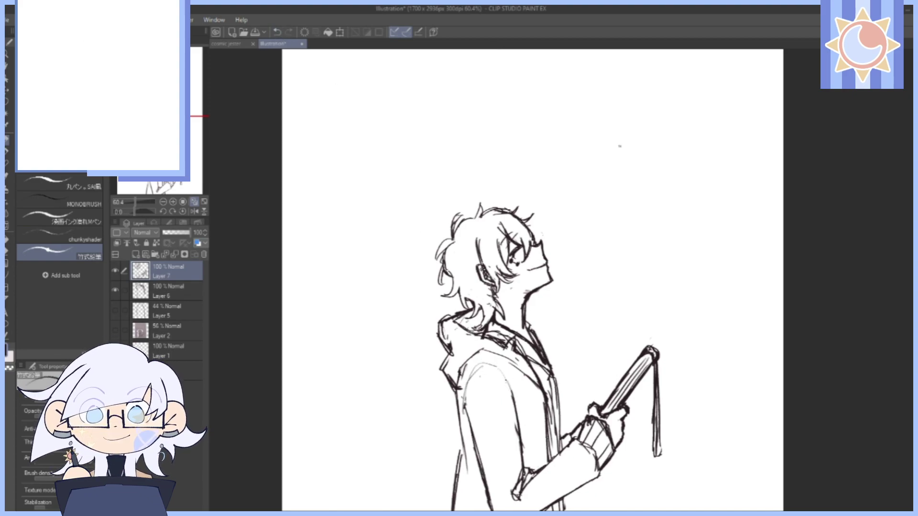
{"action": "left_click_drag", "start_coordinate": [631, 158], "coordinate": [612, 201]}
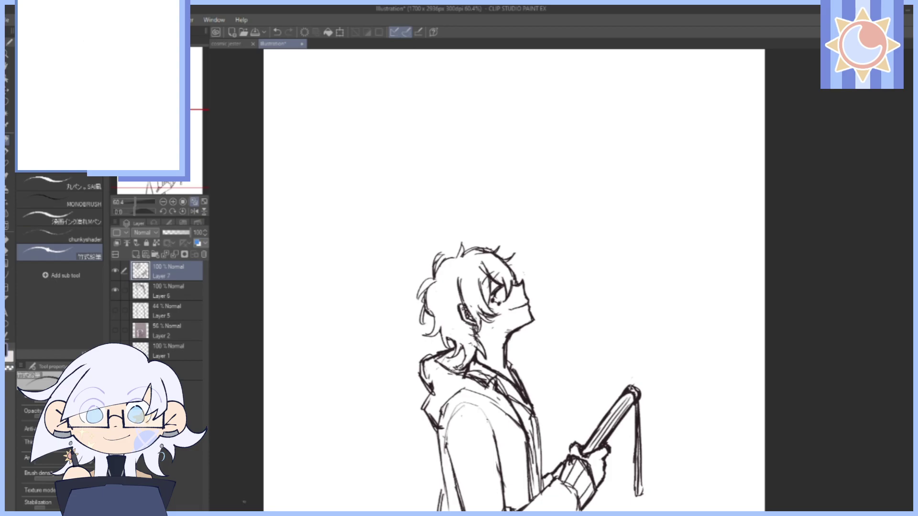
Merge Layer 7 down into Layer 6 so the whole figure sketch sits on one layer.
{"action": "left_click", "coordinate": [184, 259]}
{"action": "left_click_drag", "start_coordinate": [686, 207], "coordinate": [685, 281]}
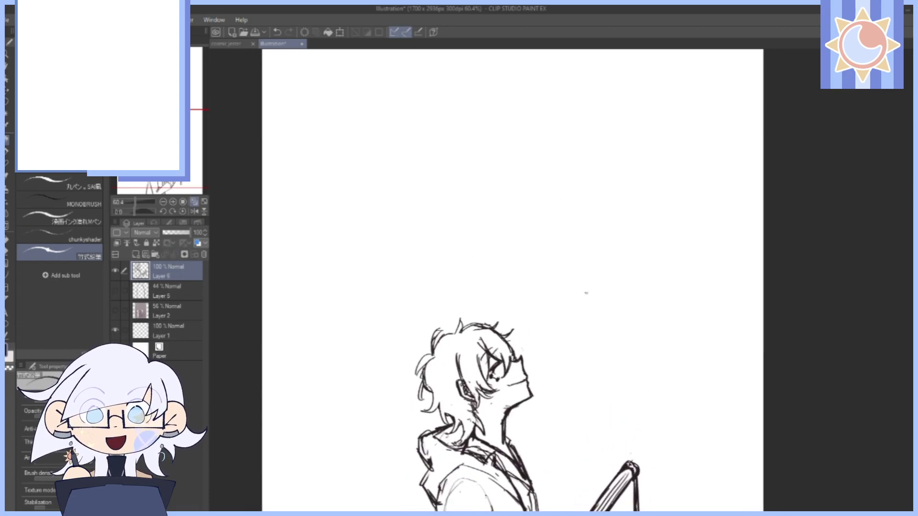
{"action": "left_click_drag", "start_coordinate": [136, 202], "coordinate": [136, 199]}
{"action": "left_click_drag", "start_coordinate": [703, 250], "coordinate": [680, 178]}
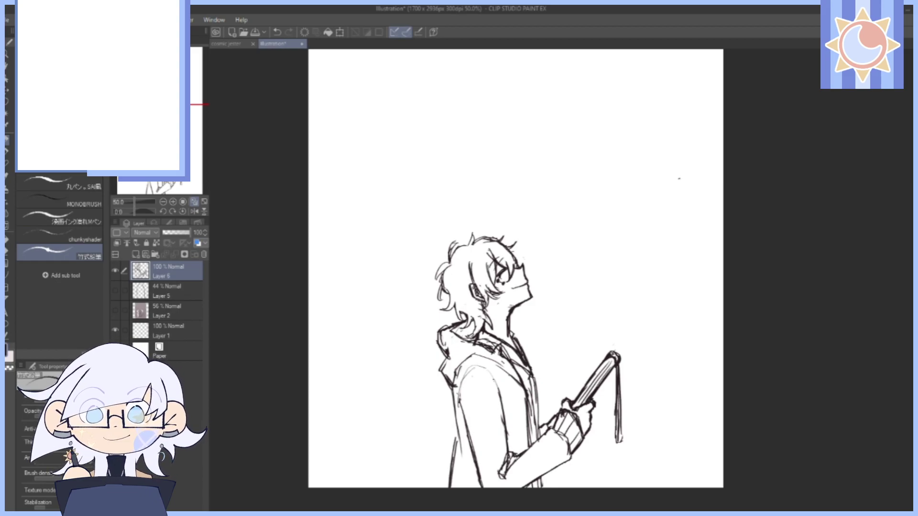
Show the pencil draft on Layer 2 and save the illustration as "summertime record".
{"action": "left_click", "coordinate": [116, 310]}
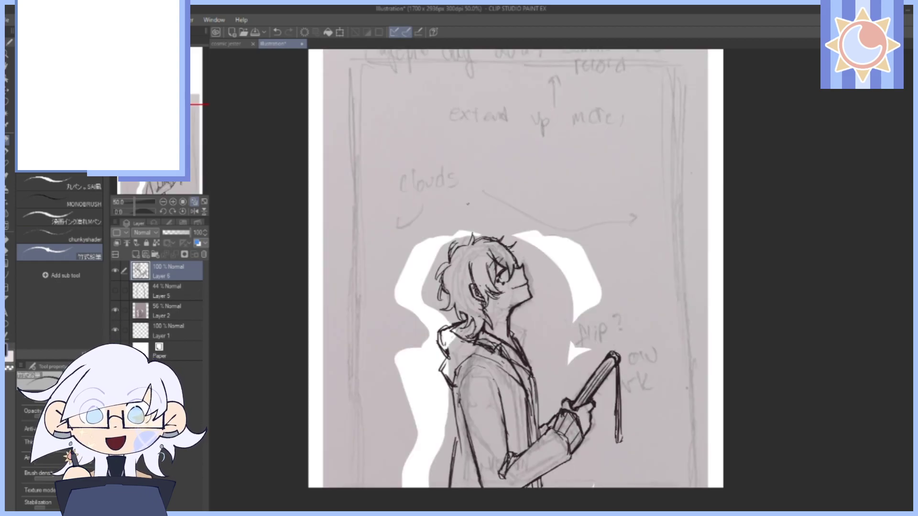
{"action": "left_click_drag", "start_coordinate": [706, 56], "coordinate": [694, 166]}
{"action": "mouse_move", "coordinate": [676, 230]}
{"action": "left_mouse_down"}
{"action": "mouse_move", "coordinate": [677, 282]}
{"action": "mouse_move", "coordinate": [677, 238]}
{"action": "left_mouse_up"}
{"action": "left_click", "coordinate": [258, 34]}
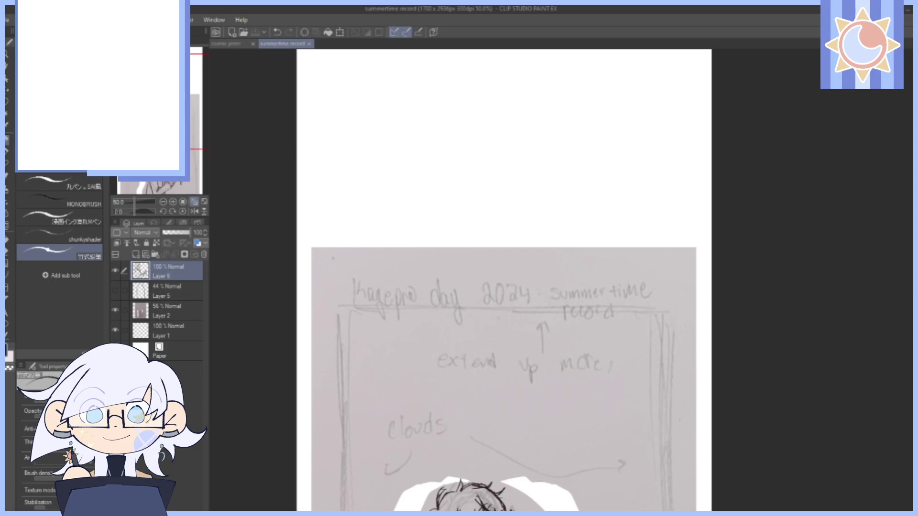
Hide the pencil draft again and examine the figure's head and shoulders up close.
{"action": "left_click", "coordinate": [195, 203]}
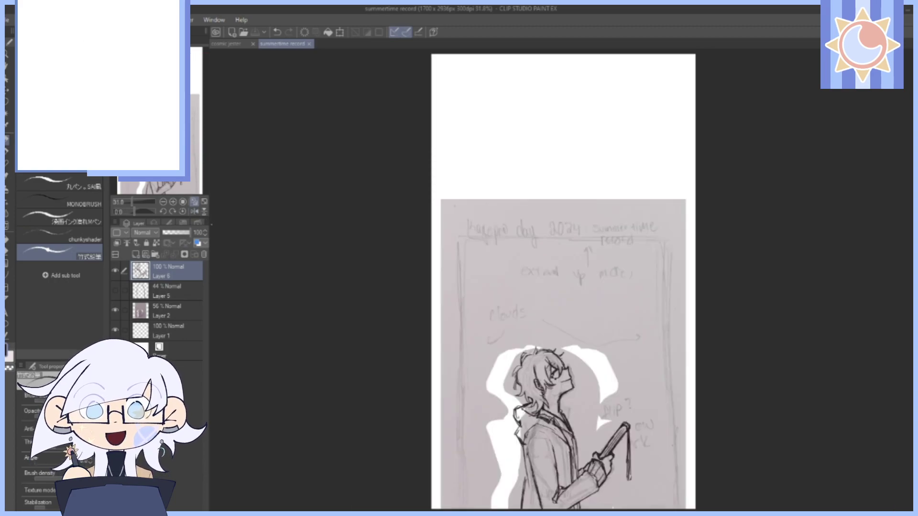
{"action": "left_click", "coordinate": [115, 311]}
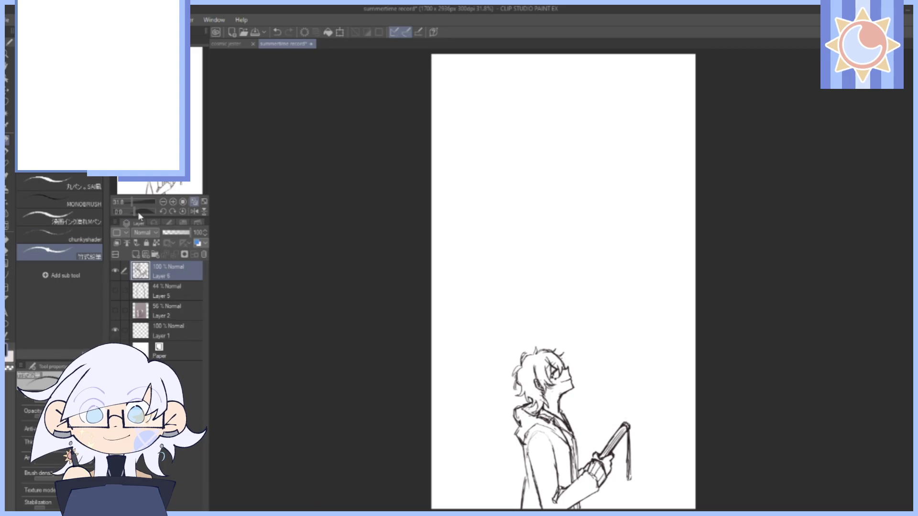
{"action": "left_click_drag", "start_coordinate": [134, 203], "coordinate": [138, 202]}
{"action": "left_click_drag", "start_coordinate": [160, 144], "coordinate": [164, 161]}
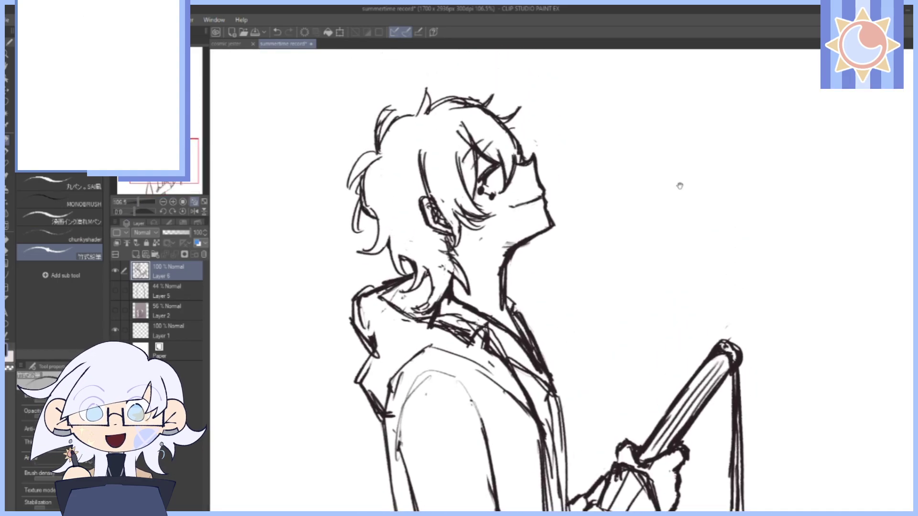
{"action": "left_click_drag", "start_coordinate": [646, 229], "coordinate": [632, 242]}
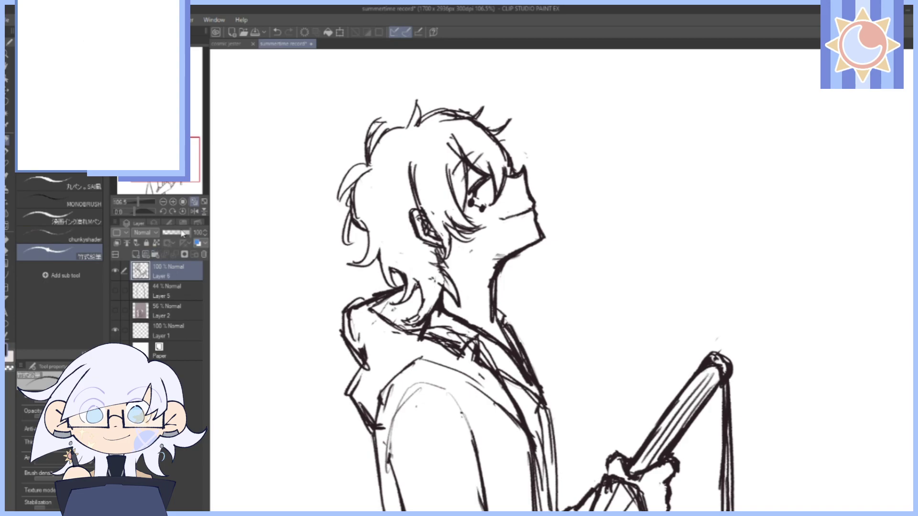
Add a new layer between Layer 5 and the figure sketch, and paste the copied image as another layer above it.
{"action": "left_click", "coordinate": [168, 291]}
{"action": "left_click", "coordinate": [136, 255]}
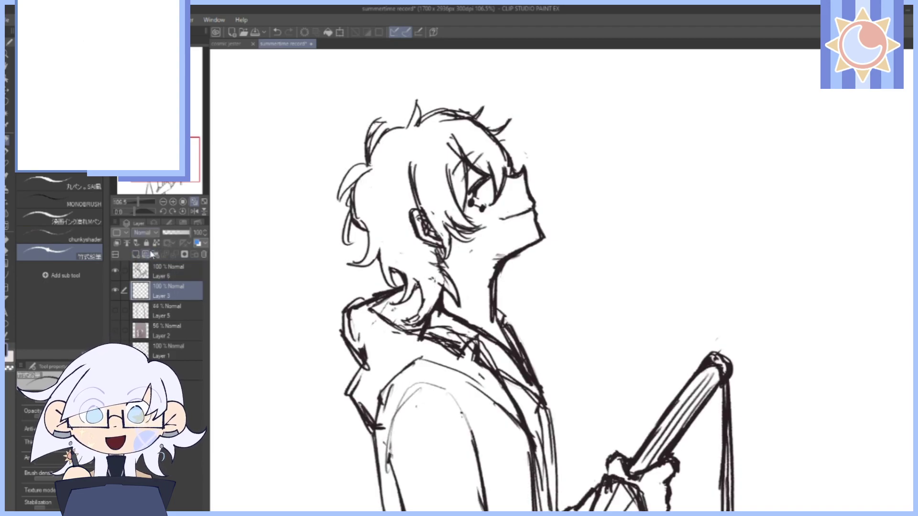
{"action": "left_click_drag", "start_coordinate": [139, 203], "coordinate": [134, 202]}
{"action": "left_click_drag", "start_coordinate": [697, 293], "coordinate": [671, 243]}
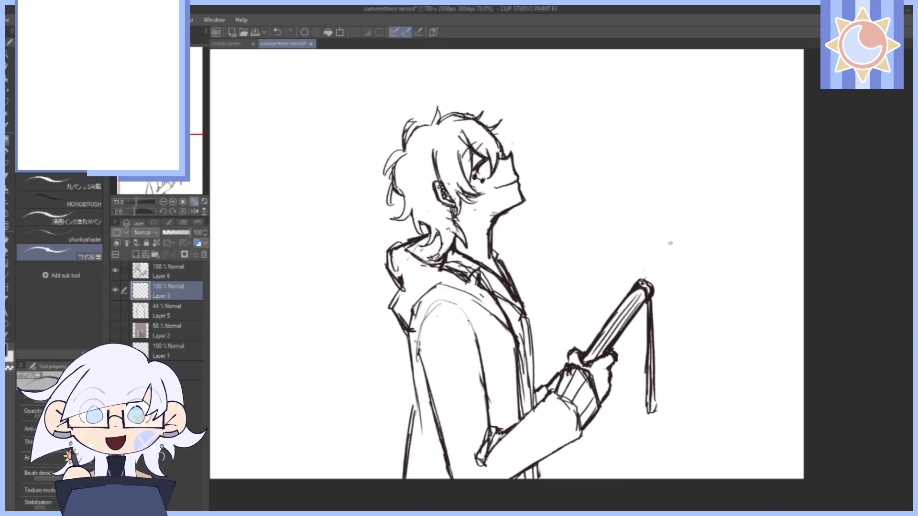
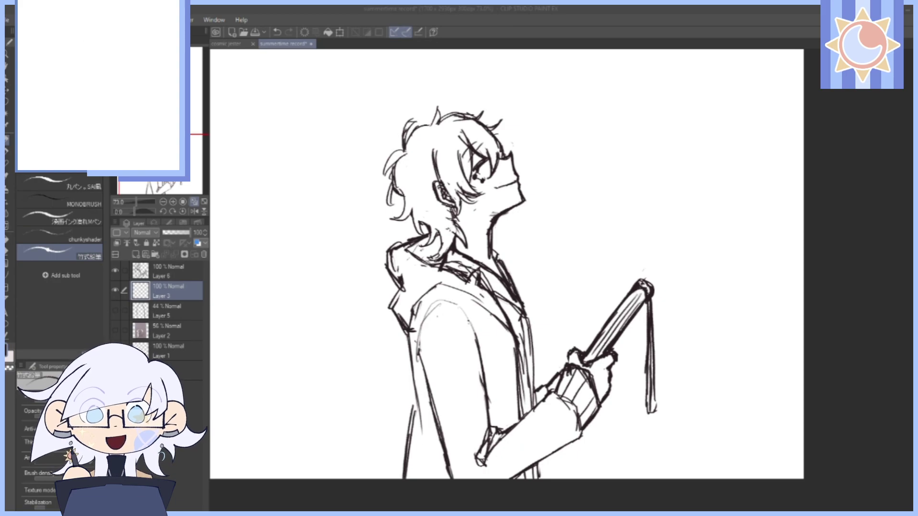
{"action": "left_click", "coordinate": [181, 291]}
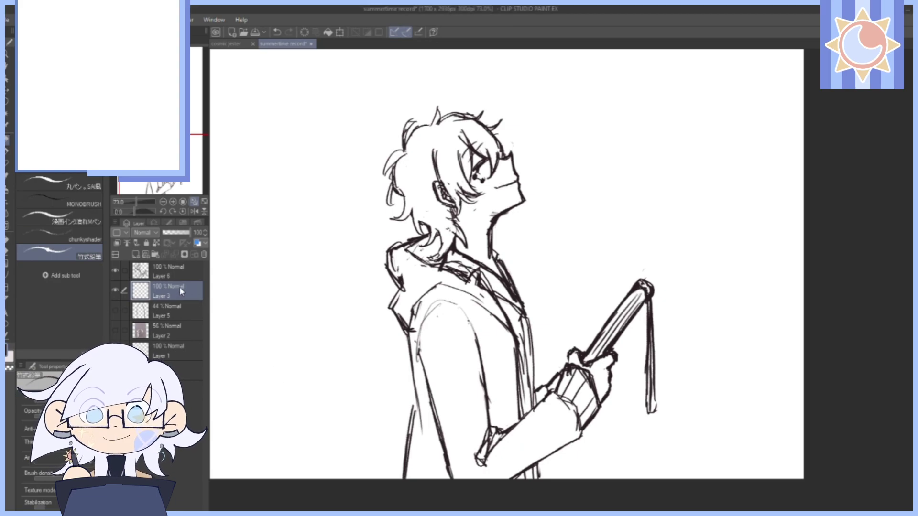
{"action": "key", "text": "ctrl+v"}
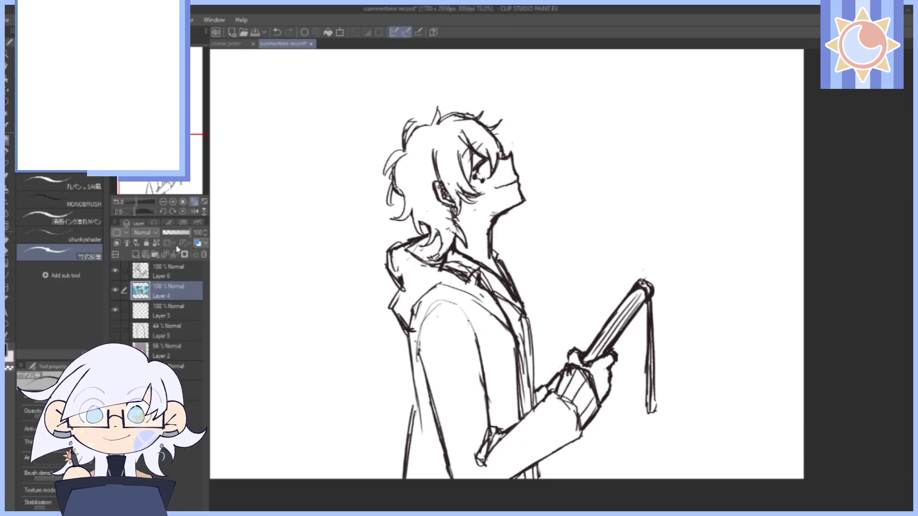
Move the pasted reference image down the canvas so it sits just above the figure's head.
{"action": "key", "text": "ctrl+0"}
{"action": "key", "text": "k"}
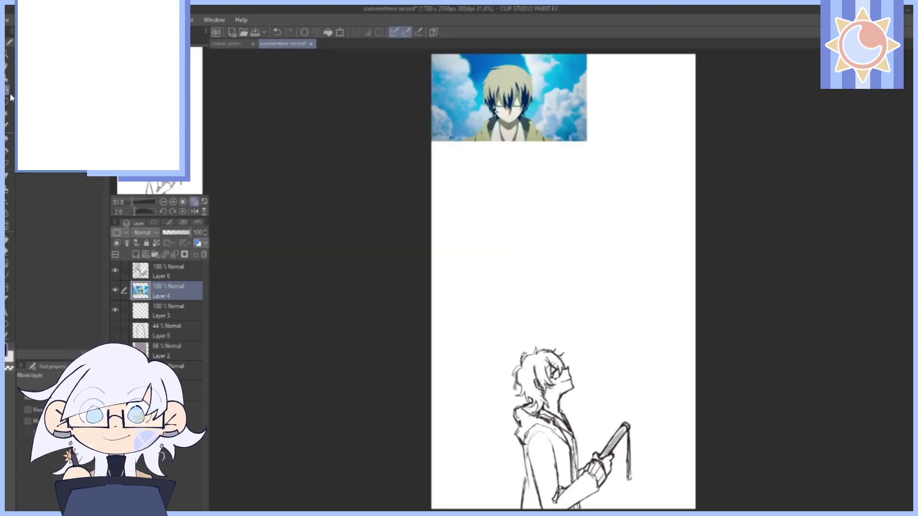
{"action": "left_click_drag", "start_coordinate": [666, 117], "coordinate": [691, 250]}
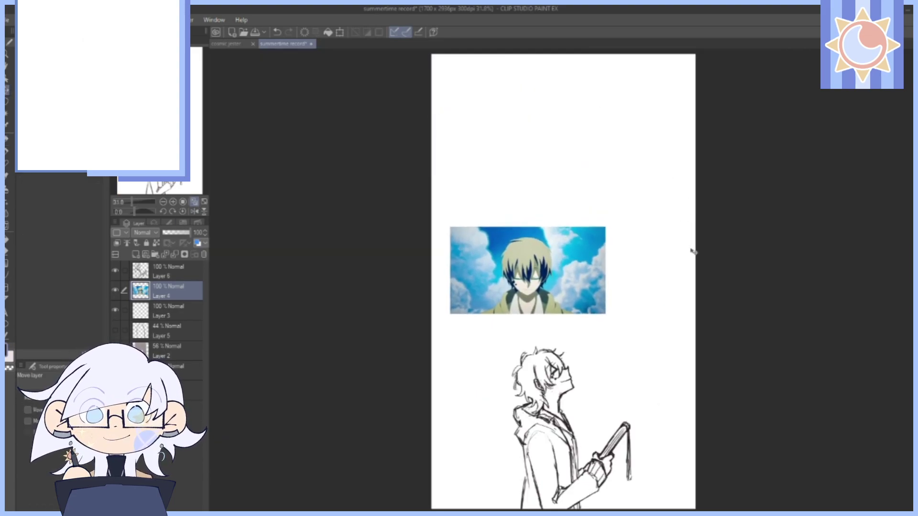
{"action": "left_click", "coordinate": [195, 212]}
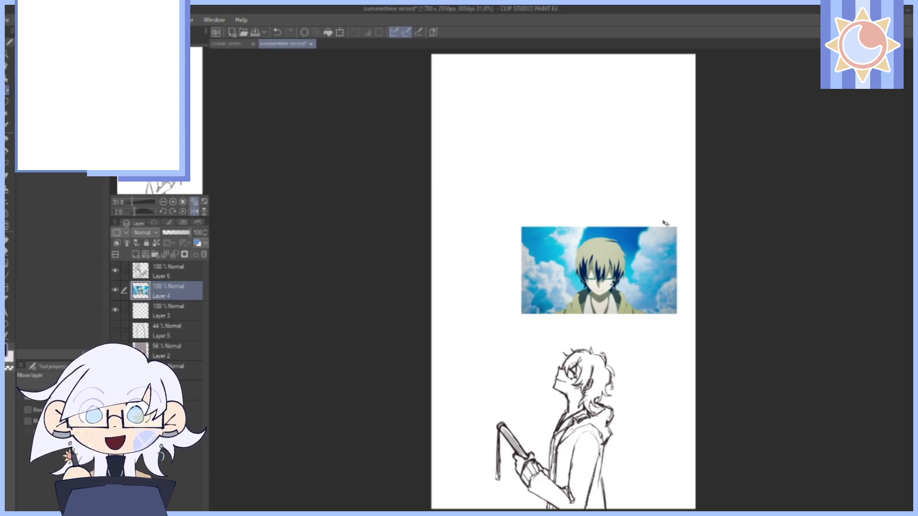
{"action": "left_click", "coordinate": [193, 211]}
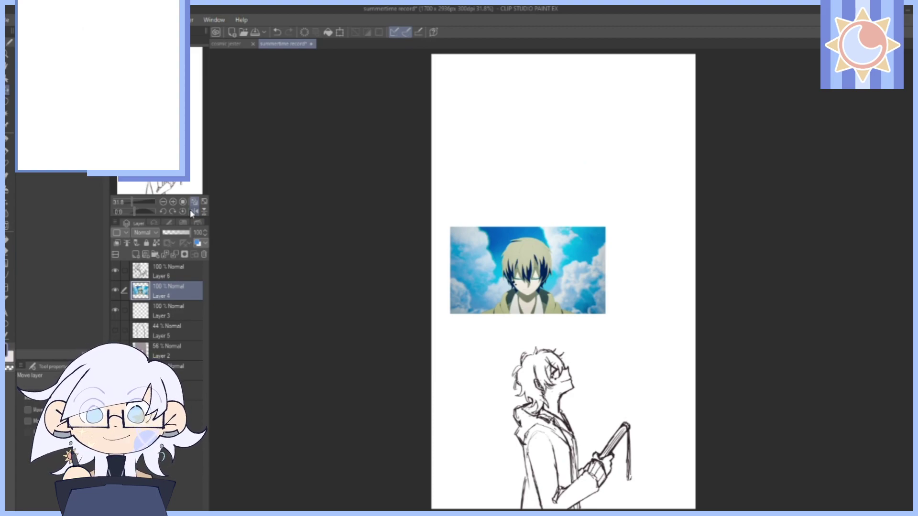
Add a new layer above the reference image and paint a khaki patch on the back of the figure's hair with the G-pen.
{"action": "left_click_drag", "start_coordinate": [132, 202], "coordinate": [136, 203]}
{"action": "left_click_drag", "start_coordinate": [622, 190], "coordinate": [638, 268]}
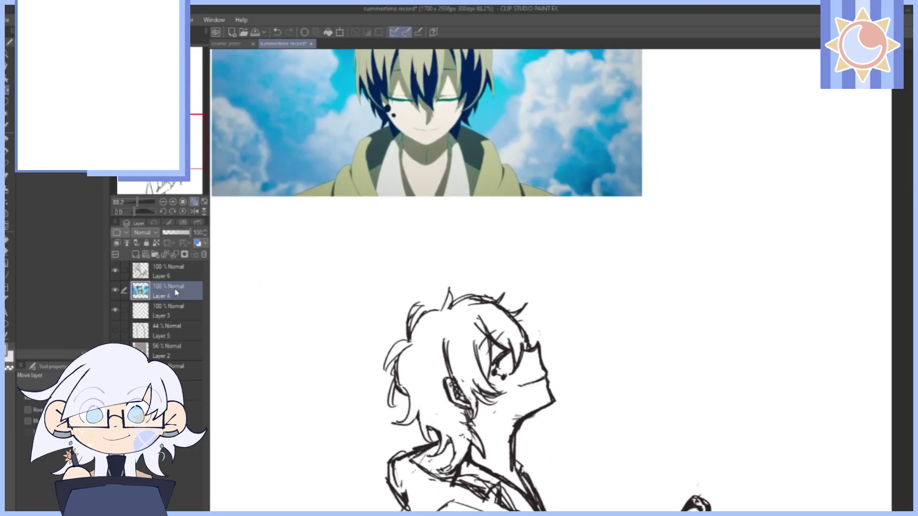
{"action": "left_click", "coordinate": [141, 253]}
{"action": "left_click", "coordinate": [7, 149]}
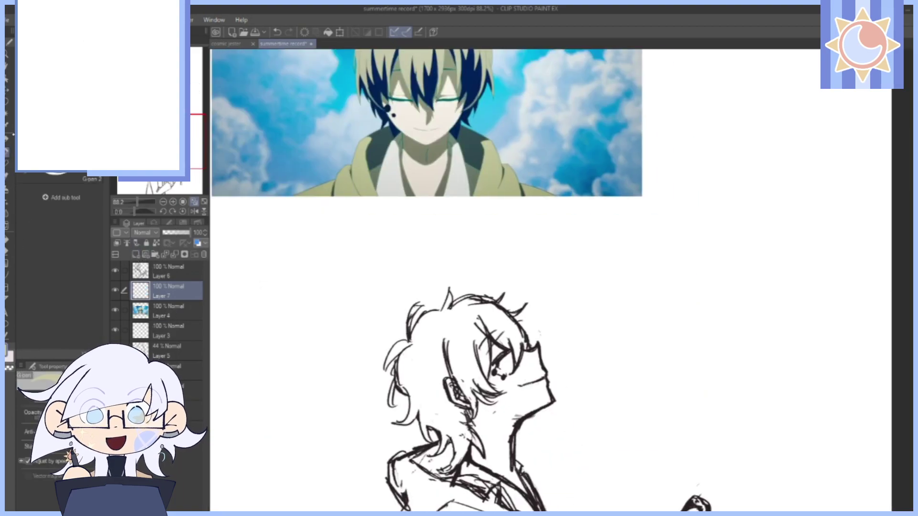
{"action": "left_click_drag", "start_coordinate": [560, 311], "coordinate": [547, 258]}
{"action": "left_click", "coordinate": [433, 272]}
{"action": "mouse_move", "coordinate": [433, 272]}
{"action": "left_mouse_down"}
{"action": "mouse_move", "coordinate": [409, 284]}
{"action": "mouse_move", "coordinate": [435, 263]}
{"action": "left_mouse_up"}
Create a layer folder, move the sketch Layer 6 and the colour Layer 7 into it, and make Layer 7 the active layer.
{"action": "left_click", "coordinate": [142, 201]}
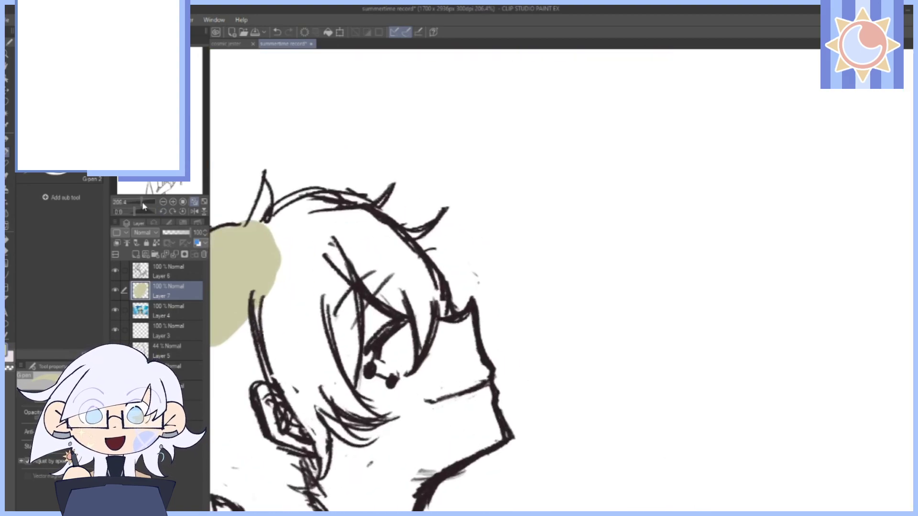
{"action": "left_click_drag", "start_coordinate": [413, 201], "coordinate": [533, 228]}
{"action": "left_click", "coordinate": [162, 266]}
{"action": "left_click", "coordinate": [154, 254]}
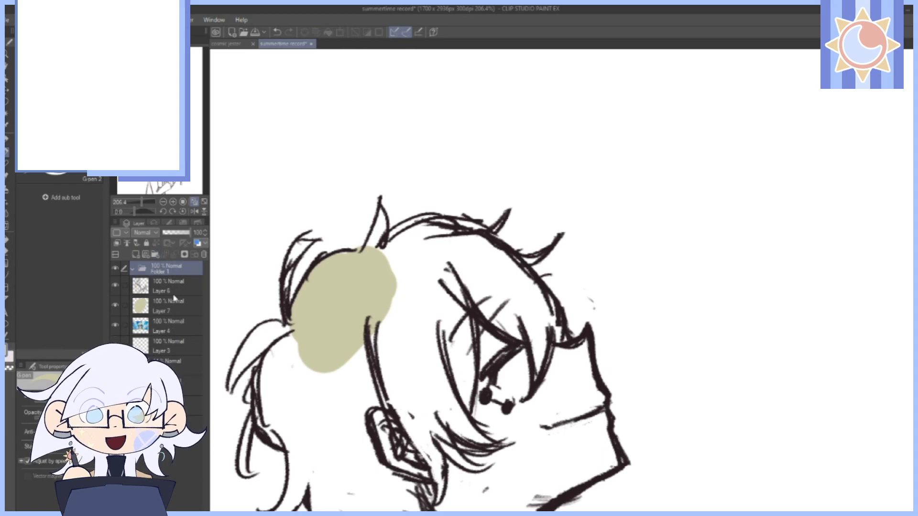
{"action": "left_click", "coordinate": [173, 293]}
{"action": "left_click", "coordinate": [123, 305]}
{"action": "left_click_drag", "start_coordinate": [167, 292], "coordinate": [167, 272]}
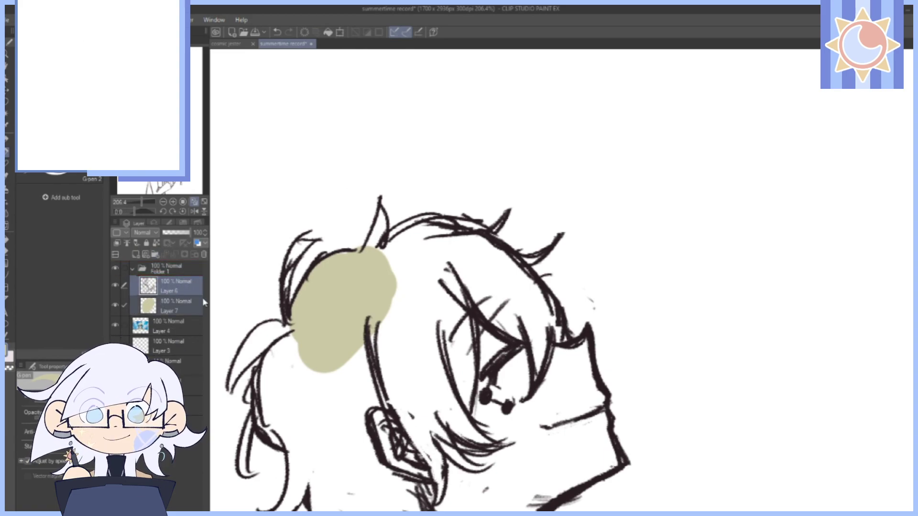
{"action": "left_click", "coordinate": [177, 290]}
{"action": "left_click", "coordinate": [184, 303]}
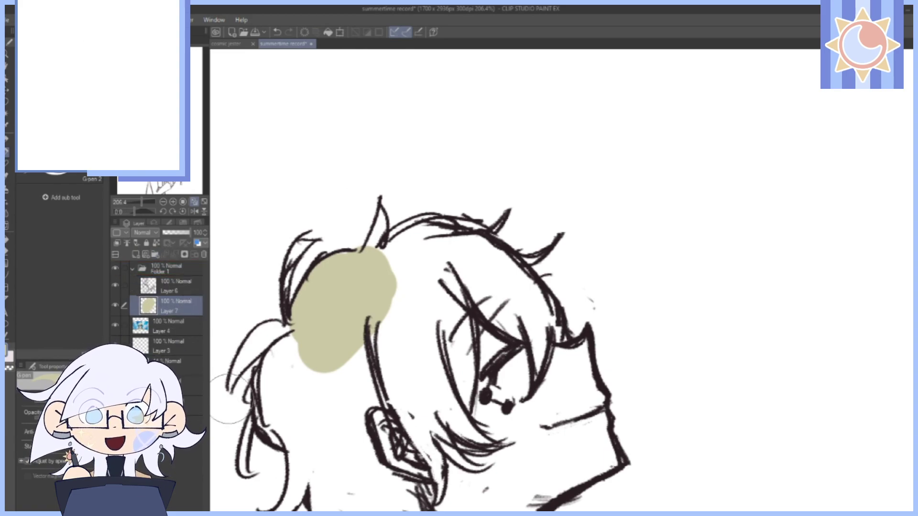
Colour the loose tufts at the crown and back of the head khaki with the Mapping pen.
{"action": "key", "text": "p"}
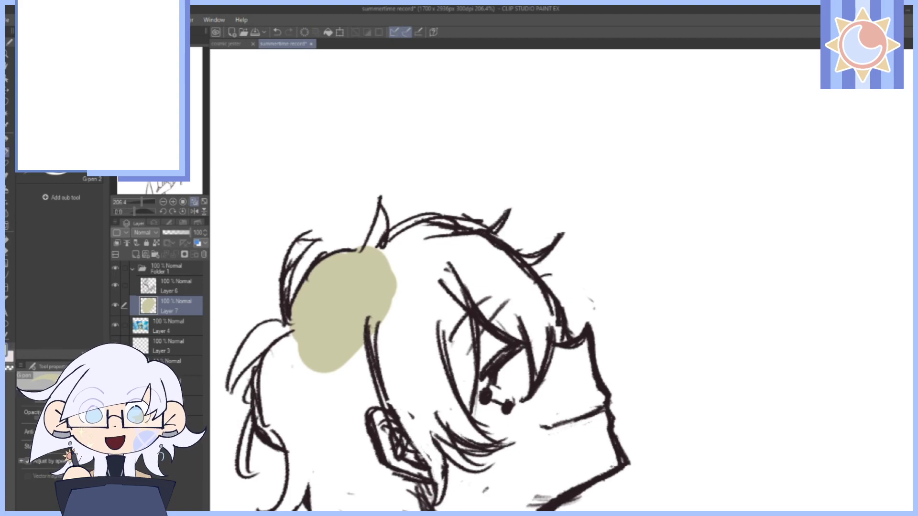
{"action": "left_click_drag", "start_coordinate": [380, 210], "coordinate": [375, 247]}
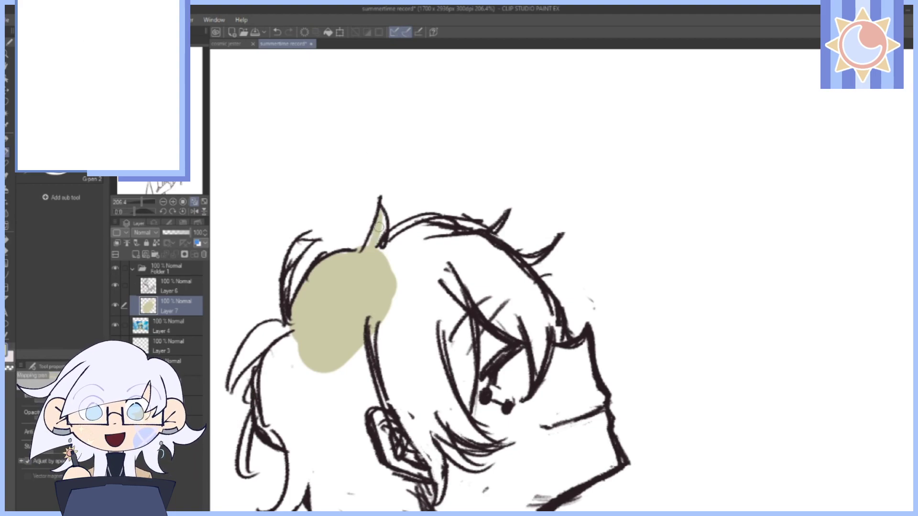
{"action": "mouse_move", "coordinate": [308, 242]}
{"action": "left_mouse_down"}
{"action": "mouse_move", "coordinate": [288, 297]}
{"action": "mouse_move", "coordinate": [298, 247]}
{"action": "mouse_move", "coordinate": [291, 268]}
{"action": "left_mouse_up"}
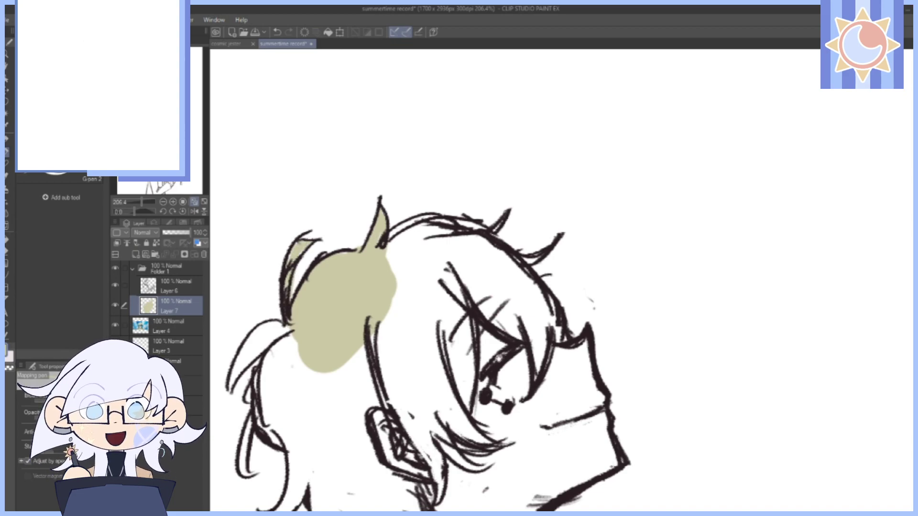
{"action": "mouse_move", "coordinate": [263, 322]}
{"action": "left_mouse_down"}
{"action": "mouse_move", "coordinate": [417, 176]}
{"action": "mouse_move", "coordinate": [390, 222]}
{"action": "mouse_move", "coordinate": [421, 189]}
{"action": "mouse_move", "coordinate": [405, 183]}
{"action": "mouse_move", "coordinate": [436, 184]}
{"action": "mouse_move", "coordinate": [415, 246]}
{"action": "mouse_move", "coordinate": [423, 282]}
{"action": "mouse_move", "coordinate": [422, 264]}
{"action": "mouse_move", "coordinate": [405, 263]}
{"action": "mouse_move", "coordinate": [401, 323]}
{"action": "left_mouse_up"}
{"action": "left_click_drag", "start_coordinate": [590, 301], "coordinate": [521, 293]}
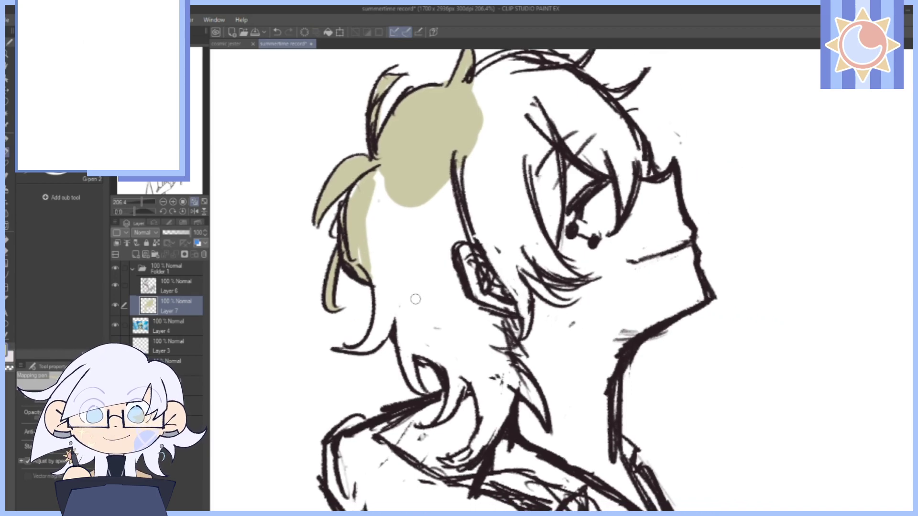
Fill the main mass of hair from the crown to the ear with khaki using a broad brush.
{"action": "left_click", "coordinate": [63, 67]}
{"action": "mouse_move", "coordinate": [402, 167]}
{"action": "left_mouse_down"}
{"action": "mouse_move", "coordinate": [375, 204]}
{"action": "mouse_move", "coordinate": [388, 259]}
{"action": "mouse_move", "coordinate": [411, 280]}
{"action": "mouse_move", "coordinate": [407, 236]}
{"action": "mouse_move", "coordinate": [416, 257]}
{"action": "mouse_move", "coordinate": [431, 218]}
{"action": "mouse_move", "coordinate": [468, 197]}
{"action": "mouse_move", "coordinate": [464, 215]}
{"action": "mouse_move", "coordinate": [491, 132]}
{"action": "mouse_move", "coordinate": [498, 155]}
{"action": "mouse_move", "coordinate": [525, 130]}
{"action": "mouse_move", "coordinate": [531, 205]}
{"action": "mouse_move", "coordinate": [507, 234]}
{"action": "left_mouse_up"}
{"action": "mouse_move", "coordinate": [537, 119]}
{"action": "left_mouse_down"}
{"action": "mouse_move", "coordinate": [519, 221]}
{"action": "mouse_move", "coordinate": [478, 244]}
{"action": "mouse_move", "coordinate": [492, 205]}
{"action": "mouse_move", "coordinate": [537, 211]}
{"action": "left_mouse_up"}
Fill the fringe above the eye and the hair along the forehead in khaki with the Mapping pen.
{"action": "key", "text": "."}
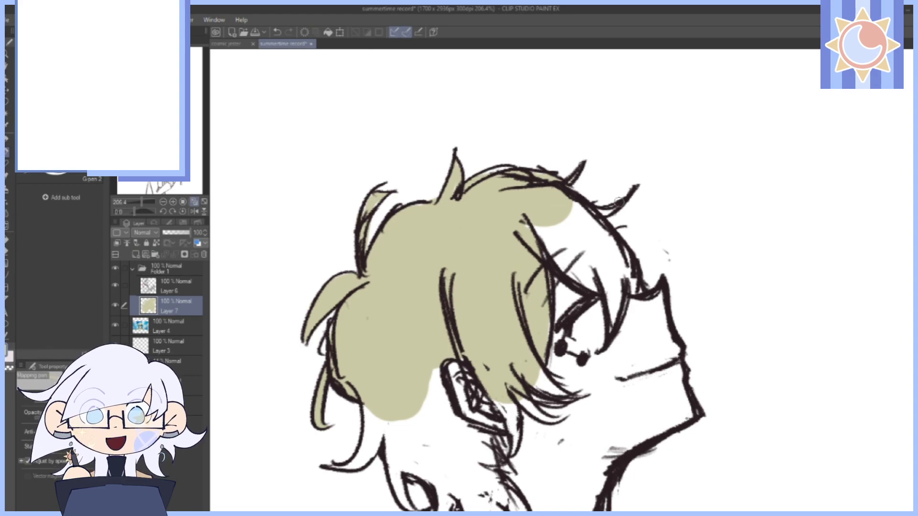
{"action": "left_click_drag", "start_coordinate": [623, 202], "coordinate": [586, 220]}
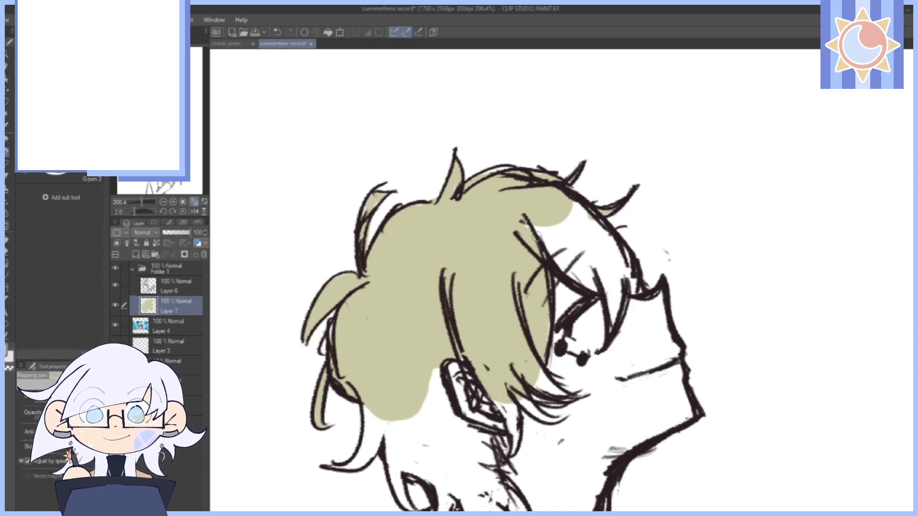
{"action": "left_click_drag", "start_coordinate": [543, 242], "coordinate": [591, 279]}
{"action": "mouse_move", "coordinate": [537, 226]}
{"action": "left_mouse_down"}
{"action": "mouse_move", "coordinate": [609, 277]}
{"action": "mouse_move", "coordinate": [563, 195]}
{"action": "mouse_move", "coordinate": [577, 211]}
{"action": "left_mouse_up"}
{"action": "mouse_move", "coordinate": [607, 251]}
{"action": "left_mouse_down"}
{"action": "mouse_move", "coordinate": [630, 255]}
{"action": "mouse_move", "coordinate": [636, 287]}
{"action": "left_mouse_up"}
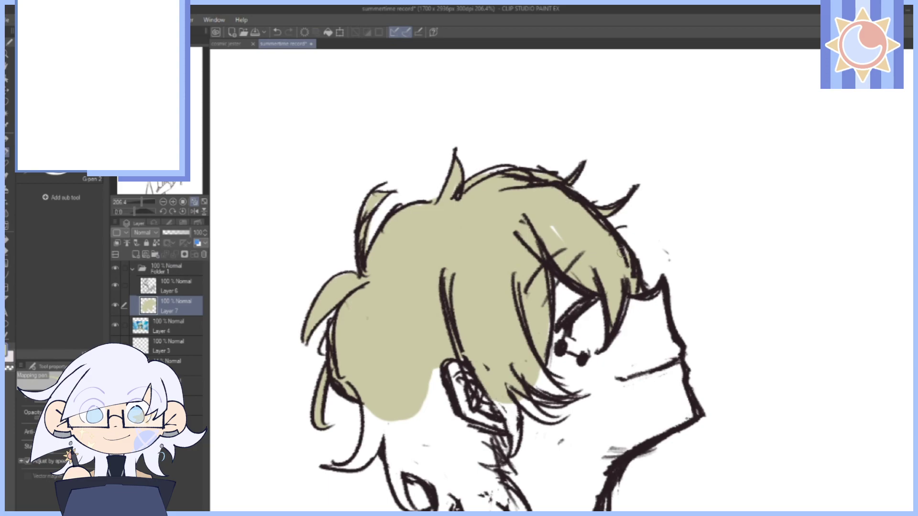
Colour the pointed strands in front of and around the ear khaki.
{"action": "left_click_drag", "start_coordinate": [581, 382], "coordinate": [549, 301]}
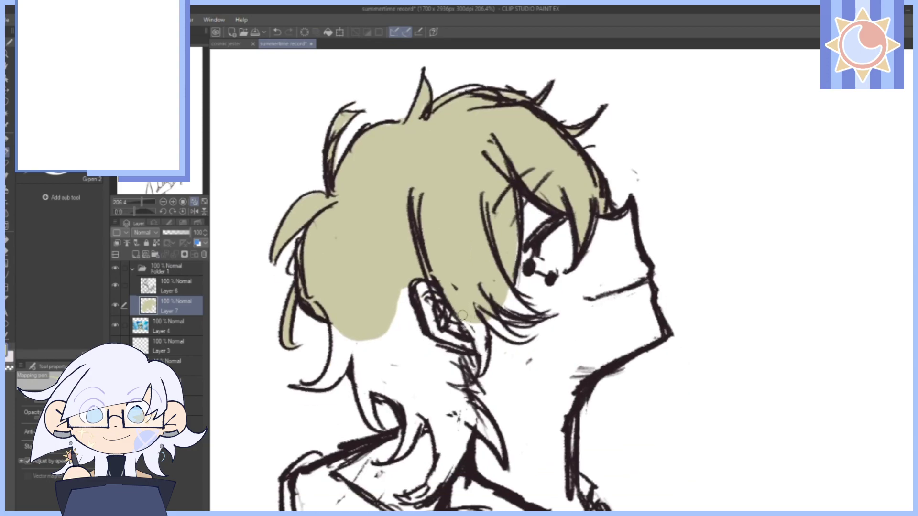
{"action": "left_click_drag", "start_coordinate": [462, 314], "coordinate": [482, 349]}
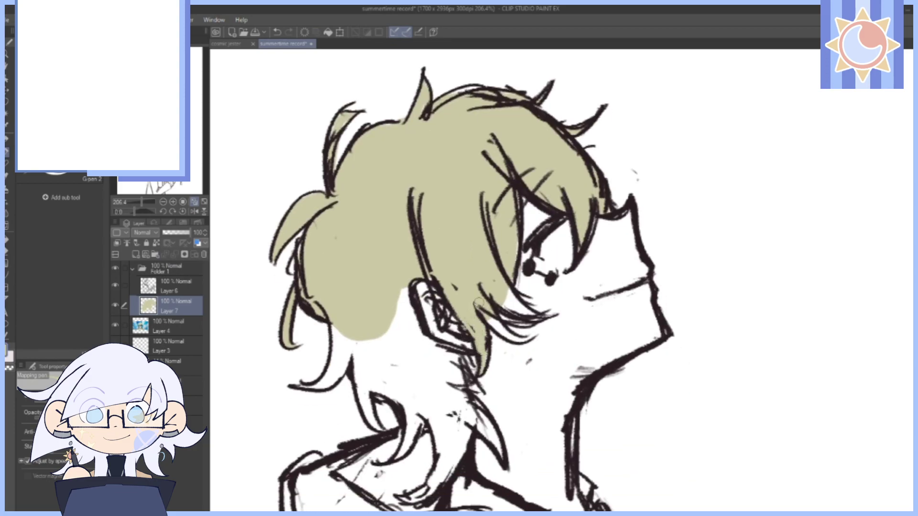
{"action": "mouse_move", "coordinate": [494, 321]}
{"action": "left_mouse_down"}
{"action": "mouse_move", "coordinate": [519, 335]}
{"action": "mouse_move", "coordinate": [499, 286]}
{"action": "left_mouse_up"}
{"action": "left_click_drag", "start_coordinate": [443, 327], "coordinate": [479, 236]}
{"action": "mouse_move", "coordinate": [442, 190]}
{"action": "left_mouse_down"}
{"action": "mouse_move", "coordinate": [447, 257]}
{"action": "mouse_move", "coordinate": [458, 193]}
{"action": "left_mouse_up"}
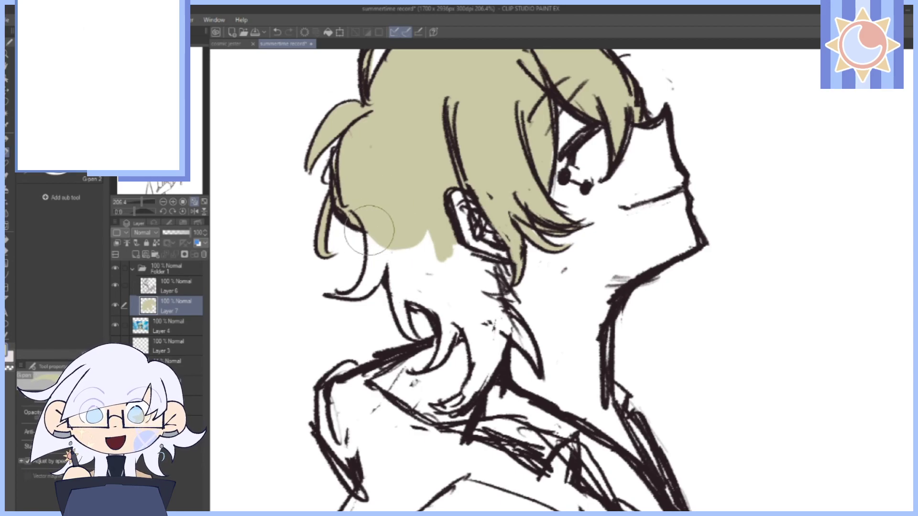
Undo the stray stroke at the back of the head and fill the hair below the ear down to the nape in khaki.
{"action": "left_click_drag", "start_coordinate": [369, 231], "coordinate": [370, 269]}
{"action": "left_click", "coordinate": [278, 33]}
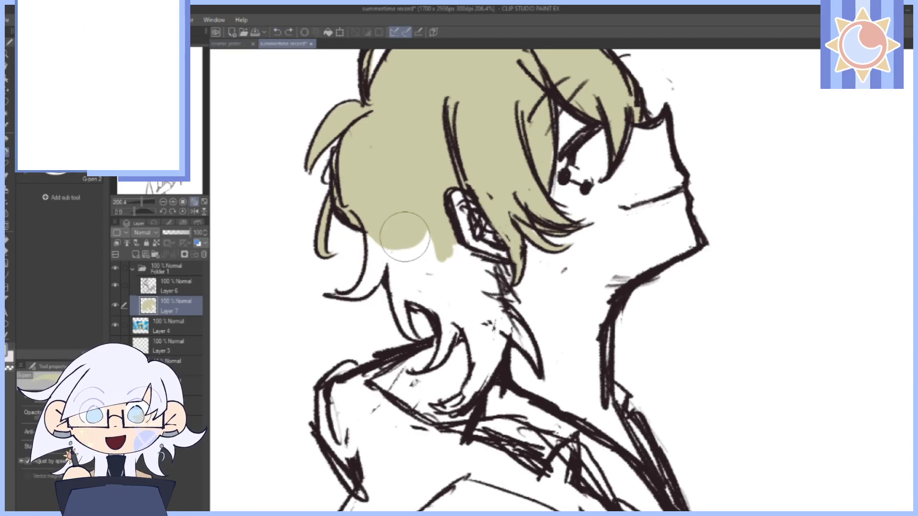
{"action": "mouse_move", "coordinate": [403, 236]}
{"action": "left_mouse_down"}
{"action": "mouse_move", "coordinate": [410, 286]}
{"action": "mouse_move", "coordinate": [449, 287]}
{"action": "mouse_move", "coordinate": [479, 315]}
{"action": "mouse_move", "coordinate": [445, 259]}
{"action": "left_mouse_up"}
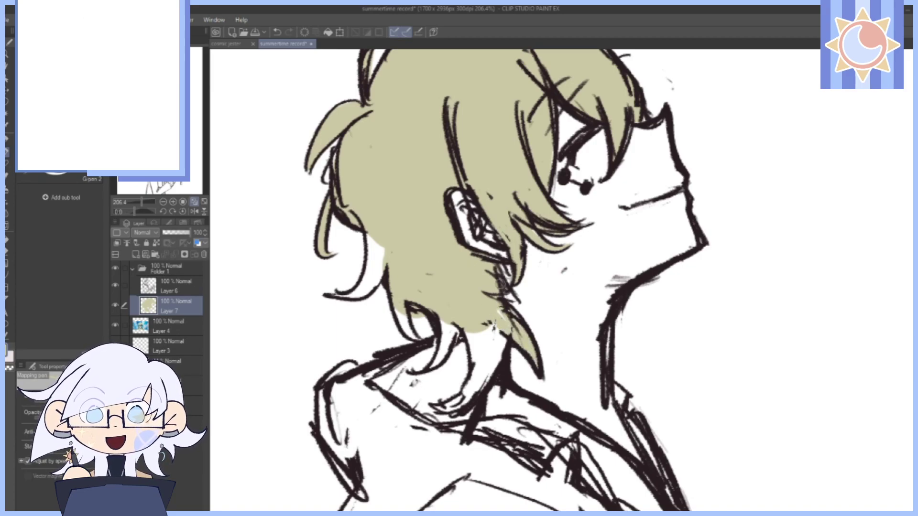
Colour the outward-curling back lock and the lowest locks hanging over the collar khaki, closing the remaining white gaps.
{"action": "left_click_drag", "start_coordinate": [645, 369], "coordinate": [682, 431]}
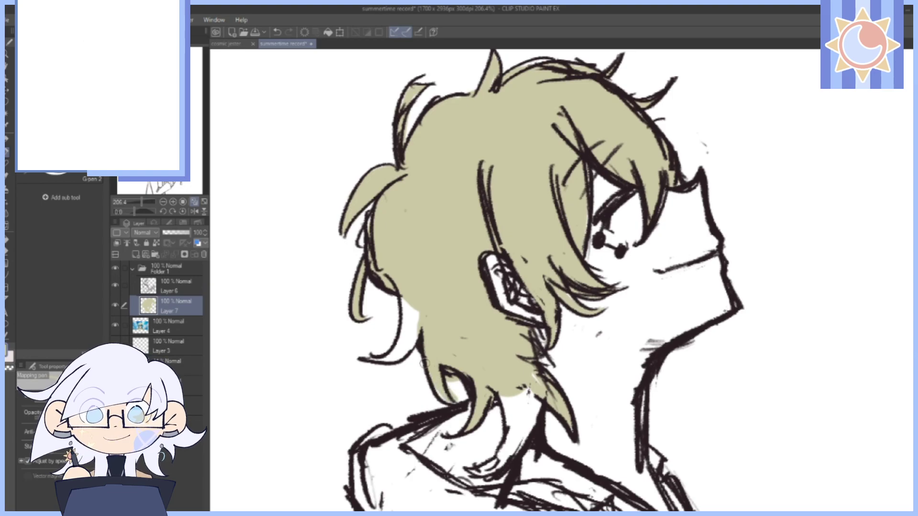
{"action": "left_click_drag", "start_coordinate": [402, 293], "coordinate": [401, 341]}
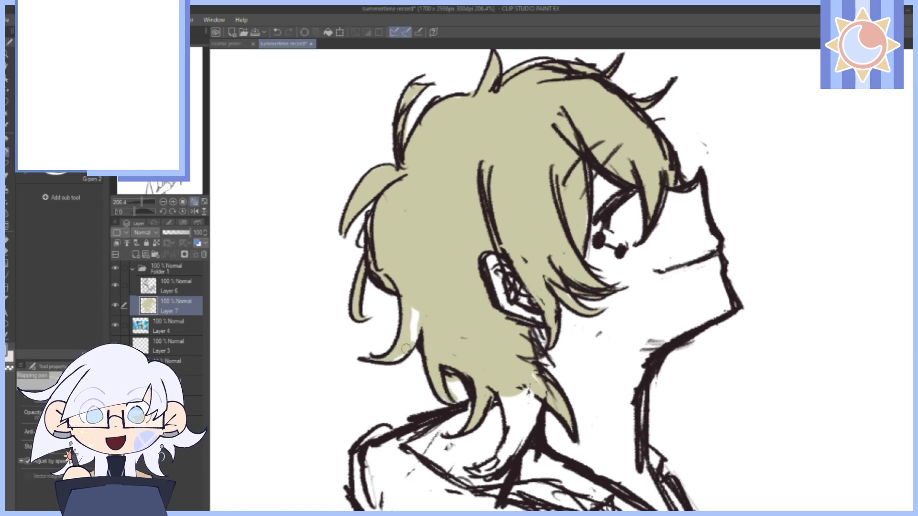
{"action": "left_click_drag", "start_coordinate": [520, 306], "coordinate": [506, 223]}
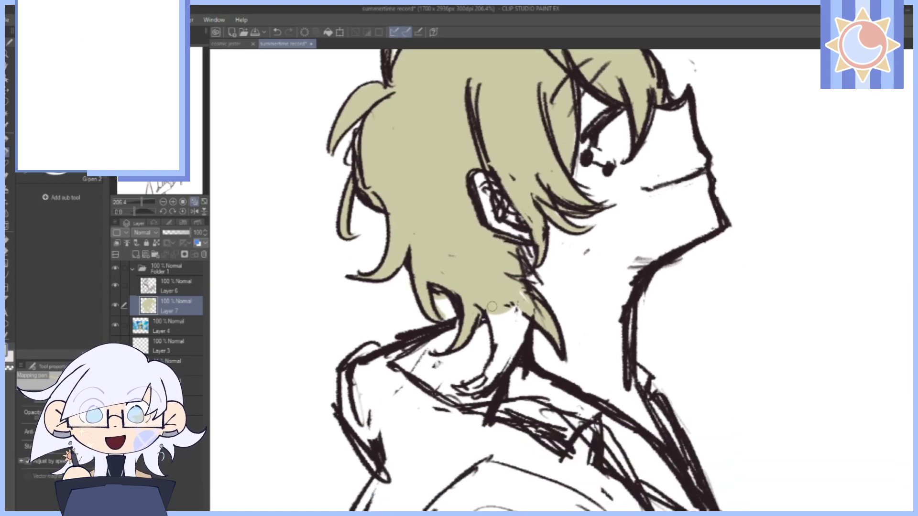
{"action": "left_click_drag", "start_coordinate": [491, 311], "coordinate": [502, 363]}
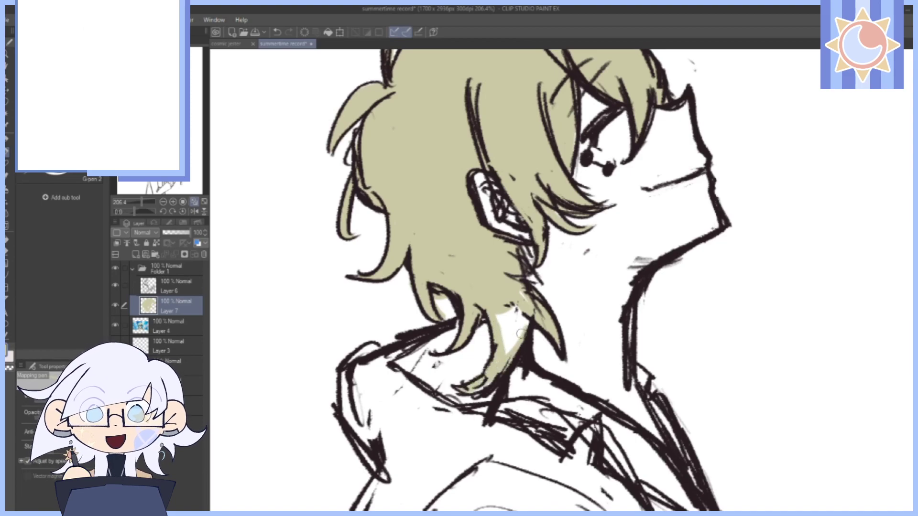
{"action": "left_click_drag", "start_coordinate": [522, 333], "coordinate": [507, 345]}
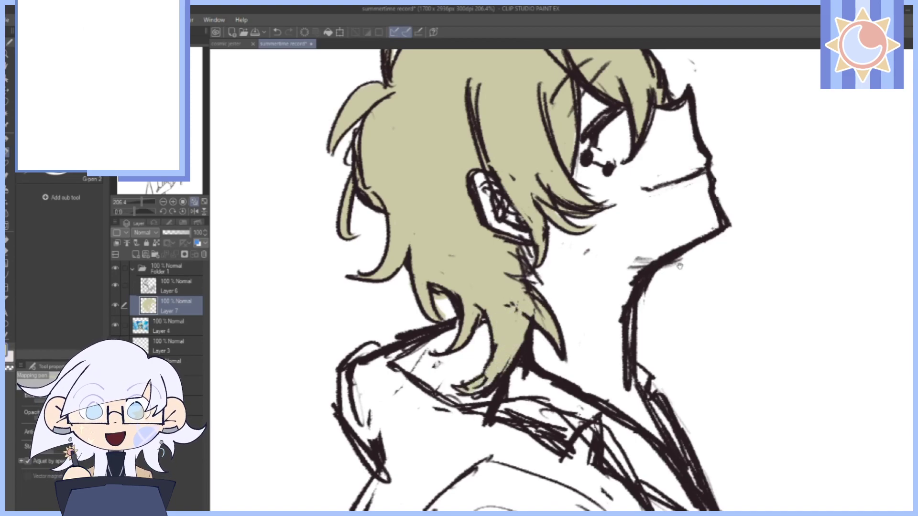
Paint the skin around the eye, nose and mouth and inside the ear in pale cream.
{"action": "left_click_drag", "start_coordinate": [790, 281], "coordinate": [753, 382]}
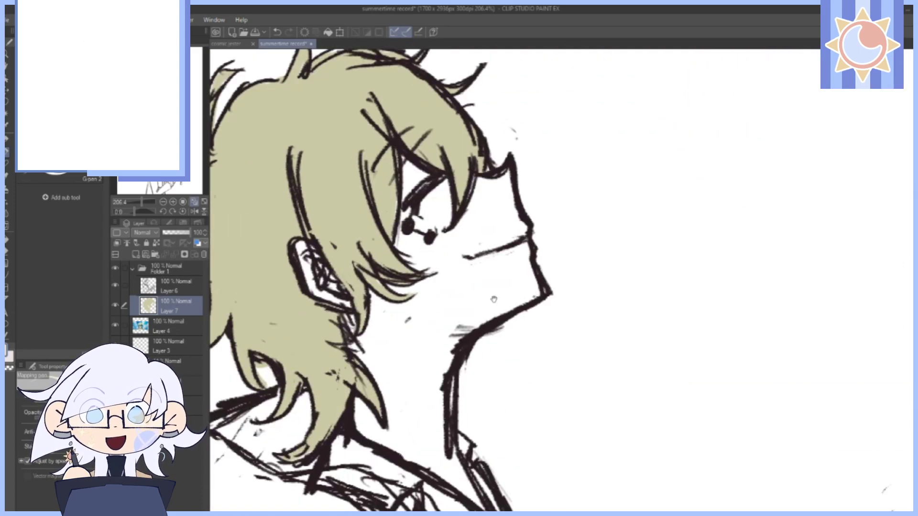
{"action": "mouse_move", "coordinate": [443, 203]}
{"action": "left_mouse_down"}
{"action": "mouse_move", "coordinate": [442, 291]}
{"action": "mouse_move", "coordinate": [462, 306]}
{"action": "mouse_move", "coordinate": [485, 250]}
{"action": "left_mouse_up"}
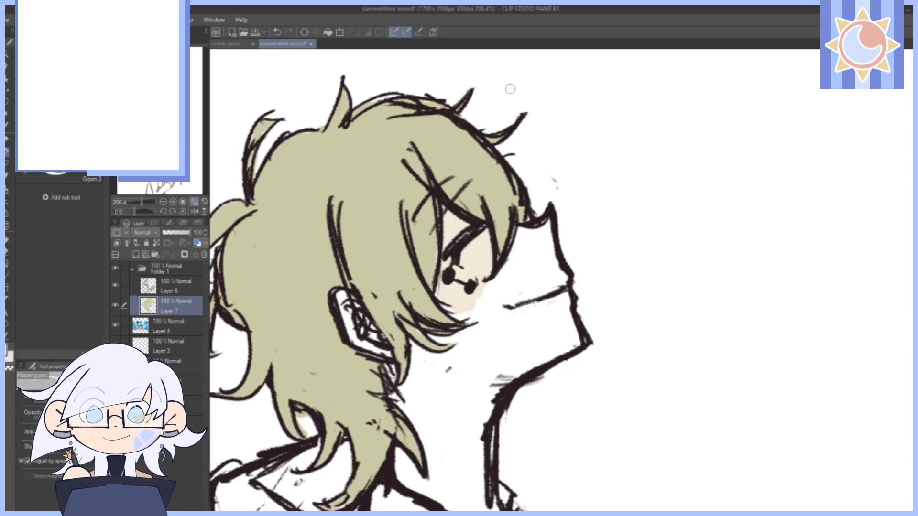
{"action": "left_click_drag", "start_coordinate": [519, 230], "coordinate": [511, 263]}
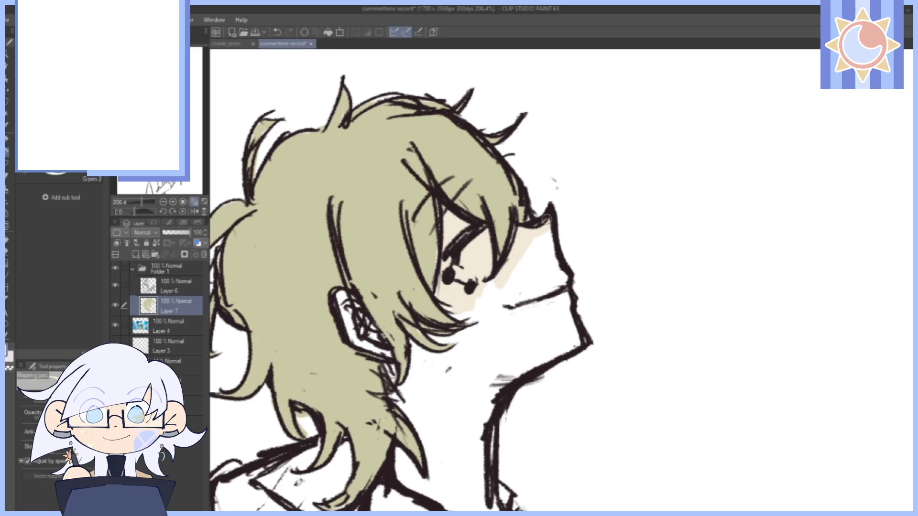
{"action": "left_click_drag", "start_coordinate": [545, 219], "coordinate": [570, 330]}
{"action": "left_click_drag", "start_coordinate": [548, 227], "coordinate": [532, 294]}
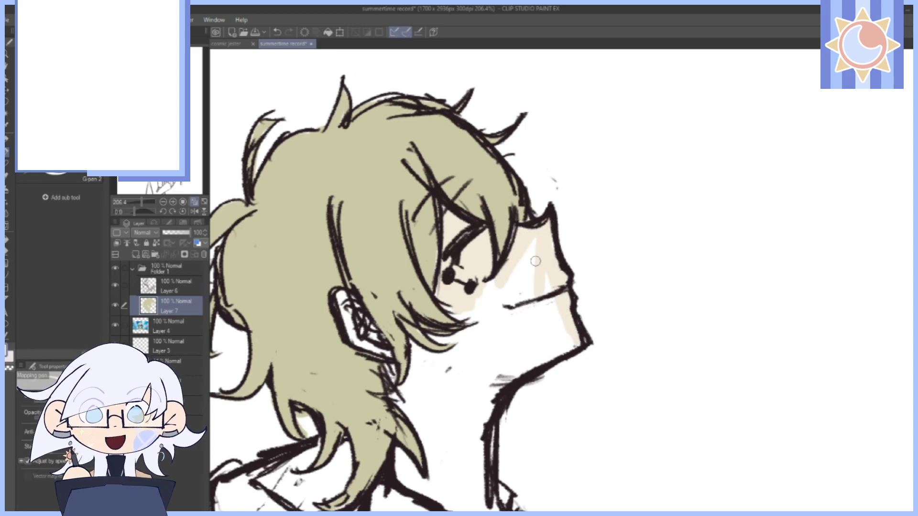
{"action": "left_click_drag", "start_coordinate": [526, 252], "coordinate": [500, 306]}
{"action": "left_click_drag", "start_coordinate": [344, 295], "coordinate": [367, 345]}
Fill the cheek and jaw with pale cream using a broad G-pen, and undo the stroke that spills past the chin.
{"action": "mouse_move", "coordinate": [518, 305]}
{"action": "left_mouse_down"}
{"action": "mouse_move", "coordinate": [528, 224]}
{"action": "mouse_move", "coordinate": [504, 220]}
{"action": "mouse_move", "coordinate": [544, 231]}
{"action": "mouse_move", "coordinate": [543, 246]}
{"action": "mouse_move", "coordinate": [559, 254]}
{"action": "mouse_move", "coordinate": [512, 285]}
{"action": "left_mouse_up"}
{"action": "key", "text": "p"}
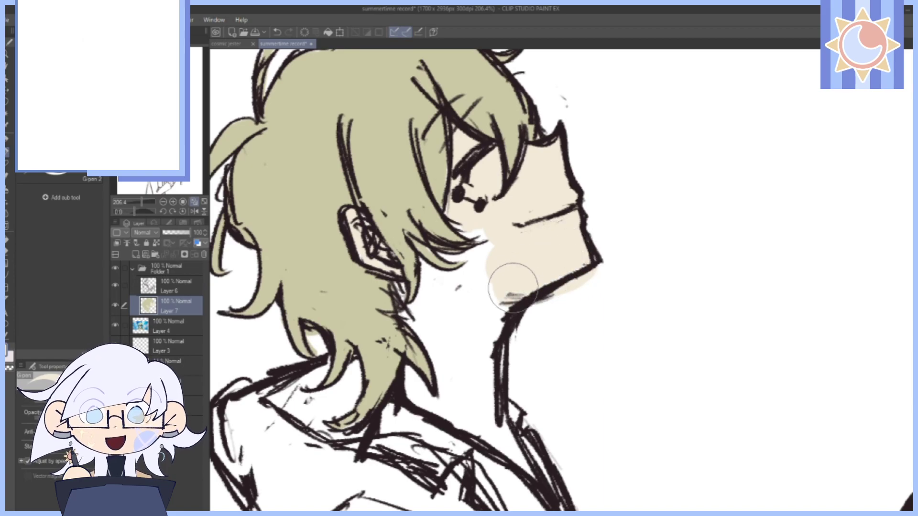
{"action": "left_click_drag", "start_coordinate": [484, 170], "coordinate": [523, 246]}
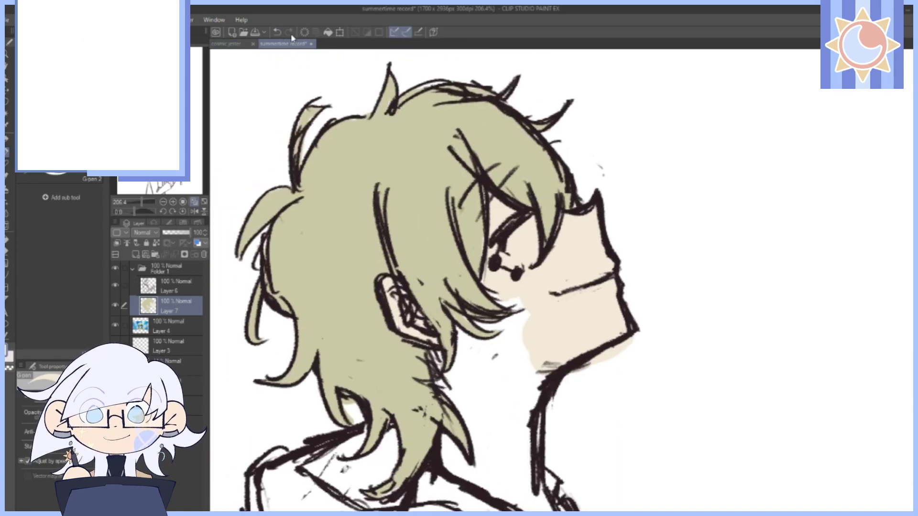
{"action": "left_click", "coordinate": [278, 32]}
Fill the skin beneath the cheek and jaw and down the neck with pale cream, starting along the hair behind the ear.
{"action": "key", "text": "."}
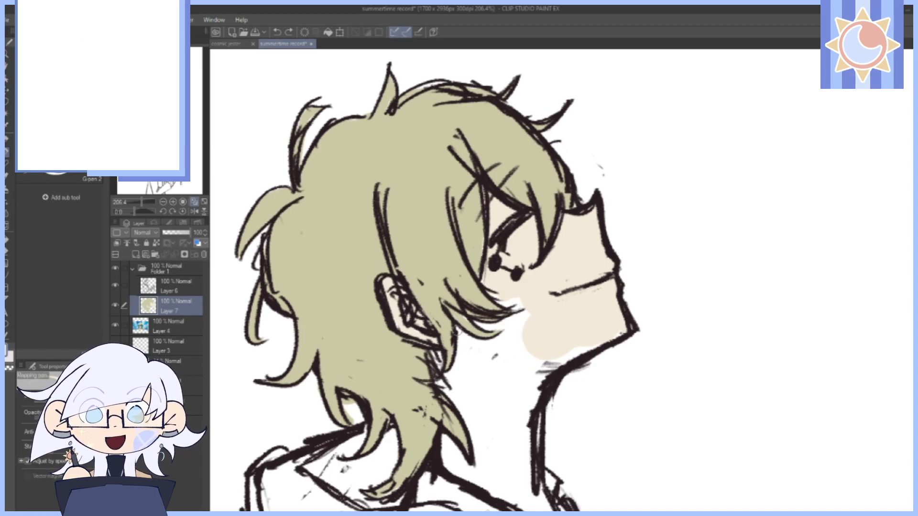
{"action": "left_click_drag", "start_coordinate": [458, 344], "coordinate": [456, 371]}
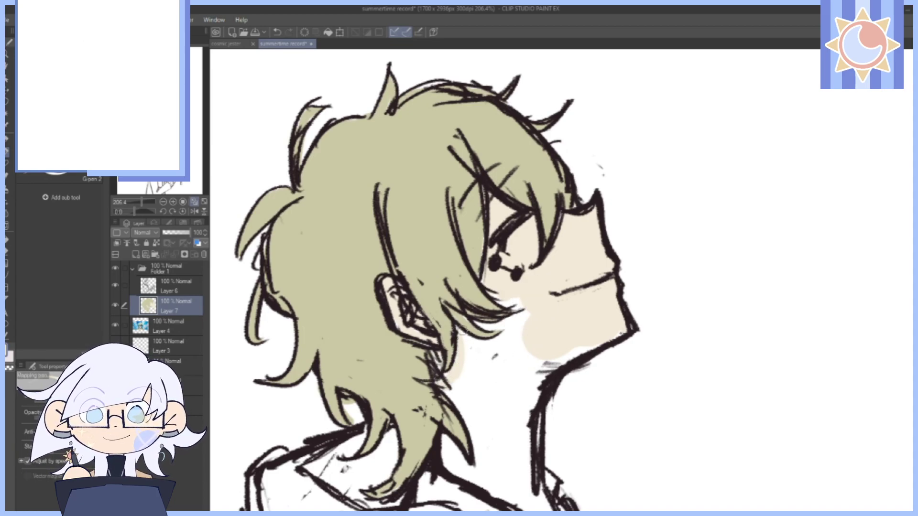
{"action": "mouse_move", "coordinate": [463, 330]}
{"action": "left_mouse_down"}
{"action": "mouse_move", "coordinate": [503, 338]}
{"action": "mouse_move", "coordinate": [494, 326]}
{"action": "mouse_move", "coordinate": [505, 345]}
{"action": "mouse_move", "coordinate": [492, 370]}
{"action": "left_mouse_up"}
{"action": "left_click_drag", "start_coordinate": [535, 358], "coordinate": [508, 407]}
{"action": "left_click_drag", "start_coordinate": [561, 357], "coordinate": [516, 421]}
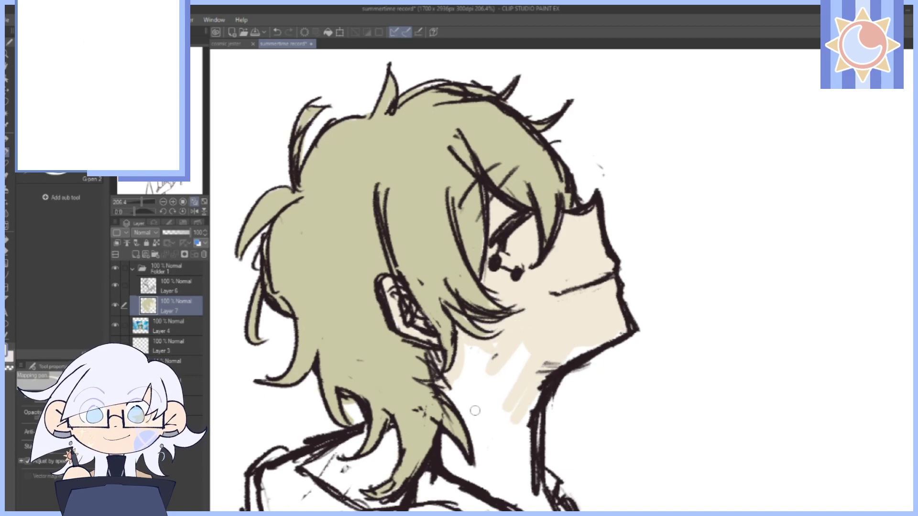
{"action": "scroll", "coordinate": [512, 318], "scroll_direction": "down", "scroll_amount": 2}
{"action": "mouse_move", "coordinate": [512, 318]}
{"action": "left_mouse_down"}
{"action": "mouse_move", "coordinate": [491, 348]}
{"action": "mouse_move", "coordinate": [473, 318]}
{"action": "mouse_move", "coordinate": [449, 349]}
{"action": "mouse_move", "coordinate": [512, 439]}
{"action": "mouse_move", "coordinate": [492, 373]}
{"action": "left_mouse_up"}
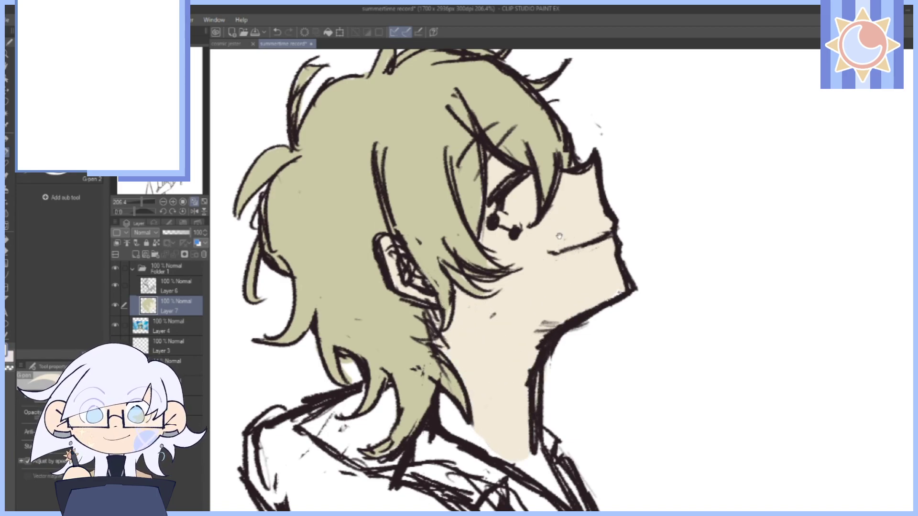
Extend the pale cream skin fill over the base of the neck down into the open shirt collar.
{"action": "left_click_drag", "start_coordinate": [619, 365], "coordinate": [609, 450]}
{"action": "scroll", "coordinate": [608, 450], "scroll_direction": "down", "scroll_amount": 5}
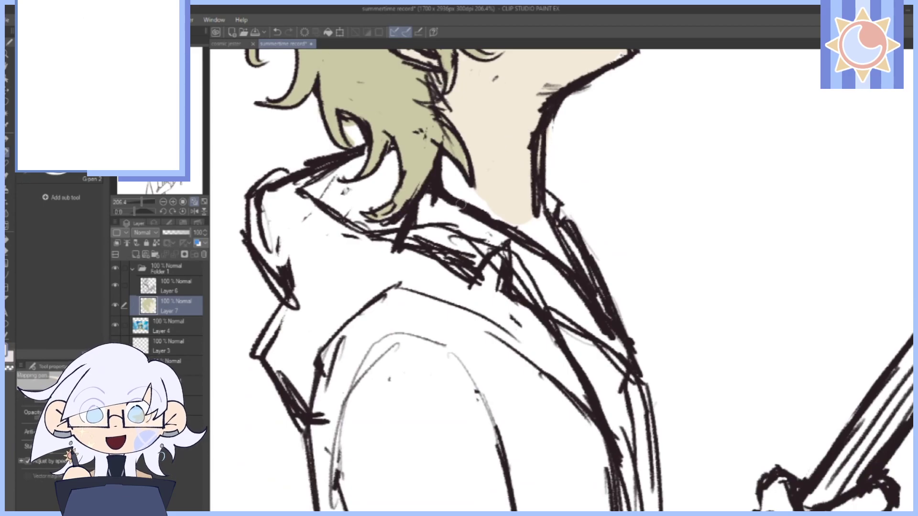
{"action": "mouse_move", "coordinate": [443, 159]}
{"action": "left_mouse_down"}
{"action": "mouse_move", "coordinate": [488, 215]}
{"action": "mouse_move", "coordinate": [533, 230]}
{"action": "mouse_move", "coordinate": [586, 283]}
{"action": "mouse_move", "coordinate": [571, 289]}
{"action": "mouse_move", "coordinate": [546, 230]}
{"action": "mouse_move", "coordinate": [506, 214]}
{"action": "mouse_move", "coordinate": [449, 171]}
{"action": "mouse_move", "coordinate": [472, 204]}
{"action": "left_mouse_up"}
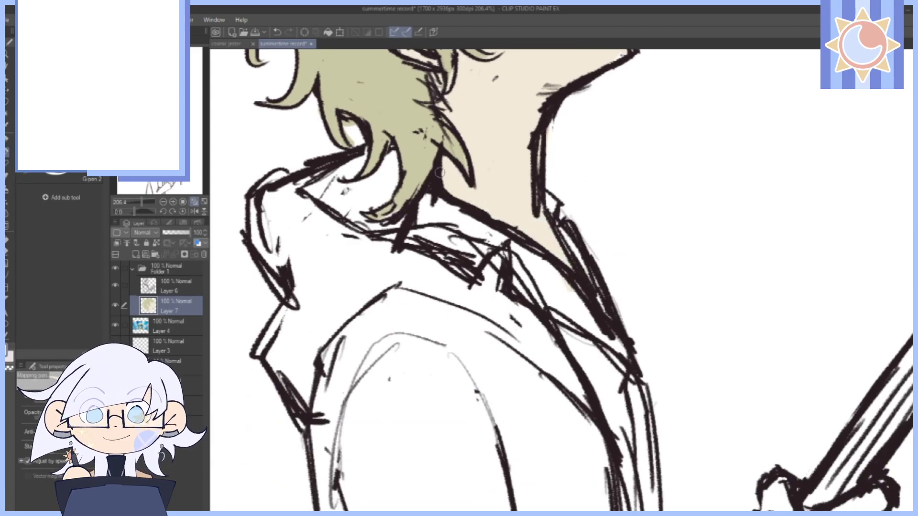
Colour the hand gripping the rod pale cream, covering the thumb, fingers and back of the hand up to the cuff.
{"action": "left_click_drag", "start_coordinate": [182, 158], "coordinate": [184, 180]}
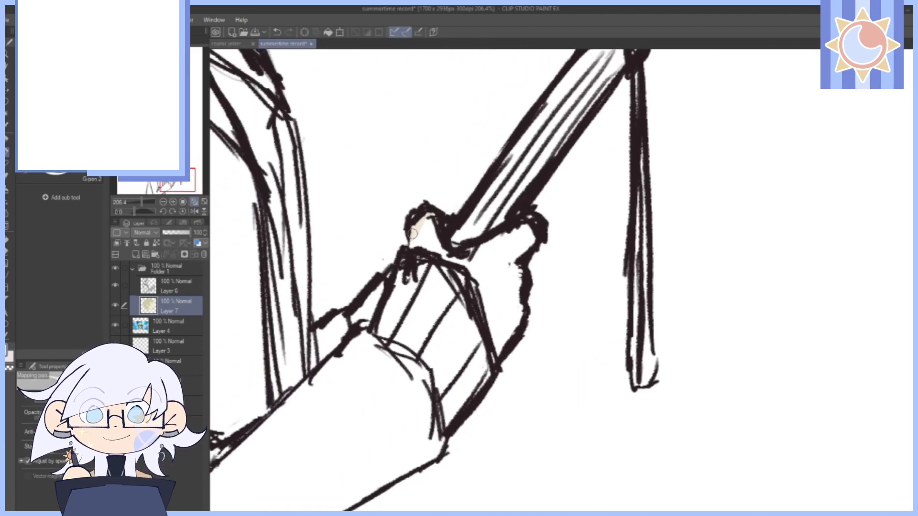
{"action": "left_click_drag", "start_coordinate": [425, 226], "coordinate": [434, 225]}
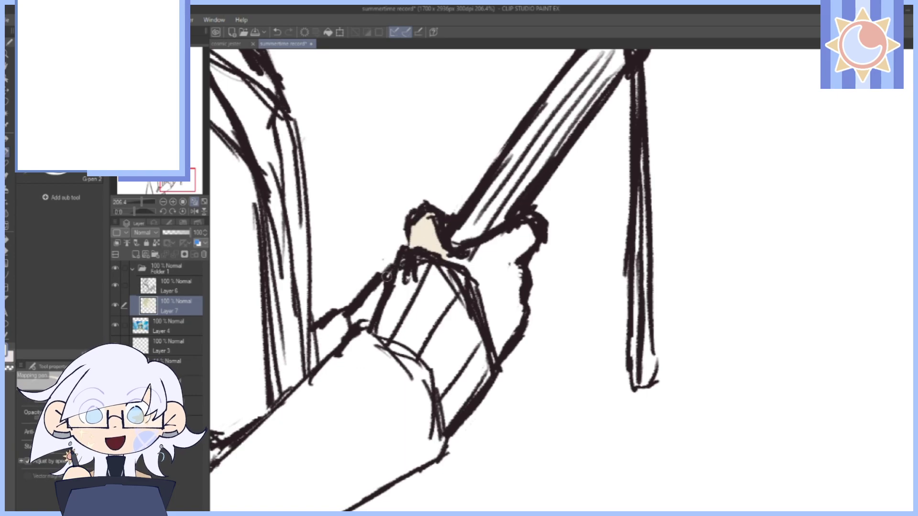
{"action": "left_click_drag", "start_coordinate": [447, 256], "coordinate": [492, 249]}
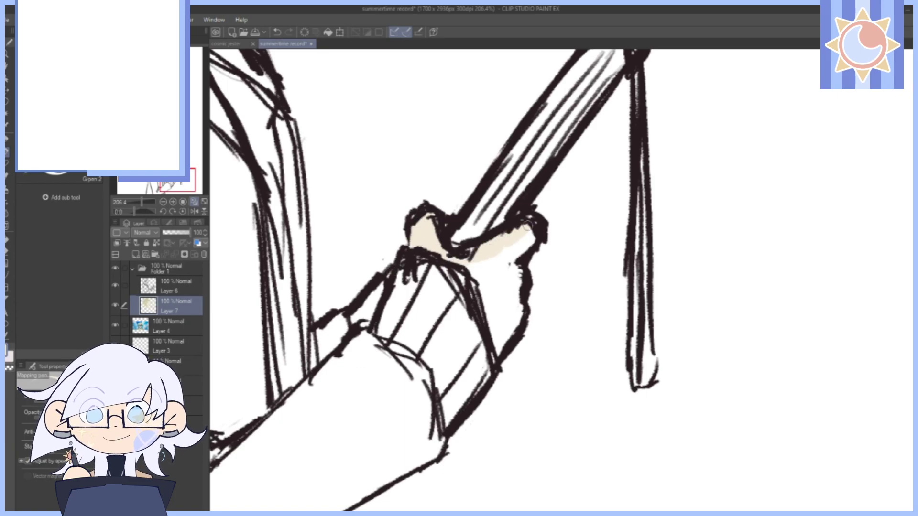
{"action": "mouse_move", "coordinate": [528, 225]}
{"action": "left_mouse_down"}
{"action": "mouse_move", "coordinate": [493, 280]}
{"action": "mouse_move", "coordinate": [473, 273]}
{"action": "left_mouse_up"}
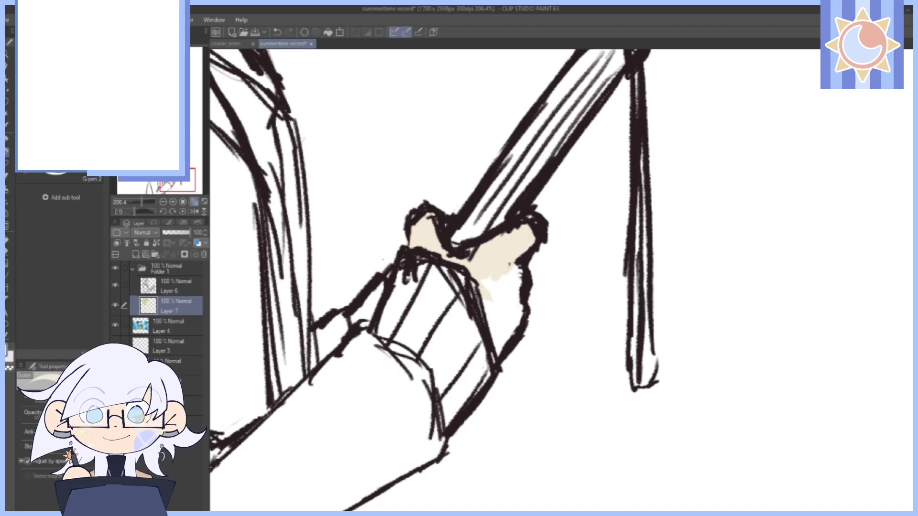
{"action": "mouse_move", "coordinate": [512, 284]}
{"action": "left_mouse_down"}
{"action": "mouse_move", "coordinate": [480, 283]}
{"action": "mouse_move", "coordinate": [499, 348]}
{"action": "mouse_move", "coordinate": [517, 321]}
{"action": "mouse_move", "coordinate": [516, 261]}
{"action": "mouse_move", "coordinate": [490, 288]}
{"action": "mouse_move", "coordinate": [510, 317]}
{"action": "mouse_move", "coordinate": [495, 350]}
{"action": "left_mouse_up"}
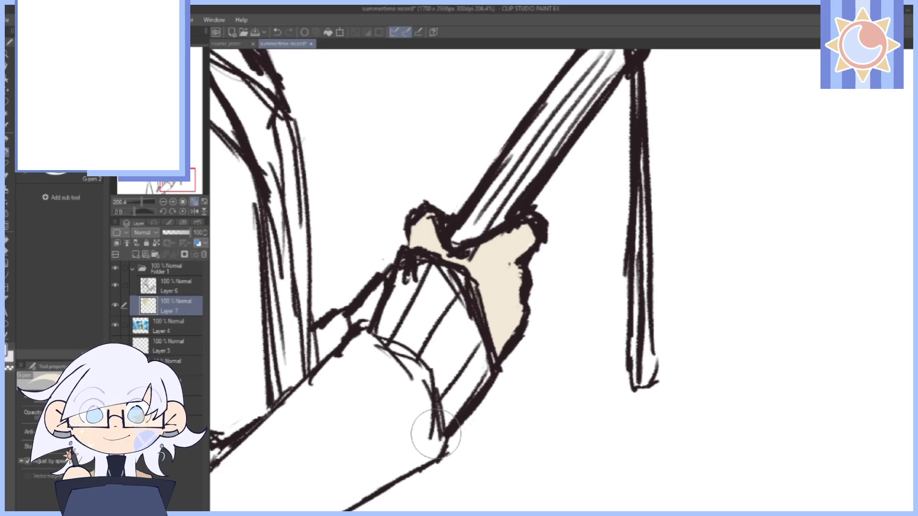
Start blocking in the hooded jacket in green with a broad G-pen, covering the back, lower torso and part of the upper arm.
{"action": "left_click_drag", "start_coordinate": [142, 203], "coordinate": [136, 203]}
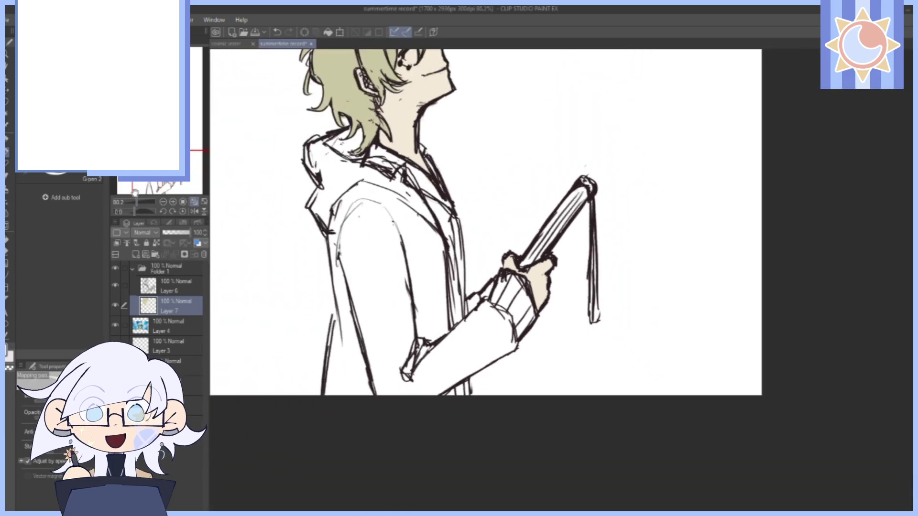
{"action": "left_click_drag", "start_coordinate": [548, 152], "coordinate": [572, 317]}
{"action": "mouse_move", "coordinate": [561, 126]}
{"action": "left_mouse_down"}
{"action": "mouse_move", "coordinate": [634, 251]}
{"action": "mouse_move", "coordinate": [636, 336]}
{"action": "left_mouse_up"}
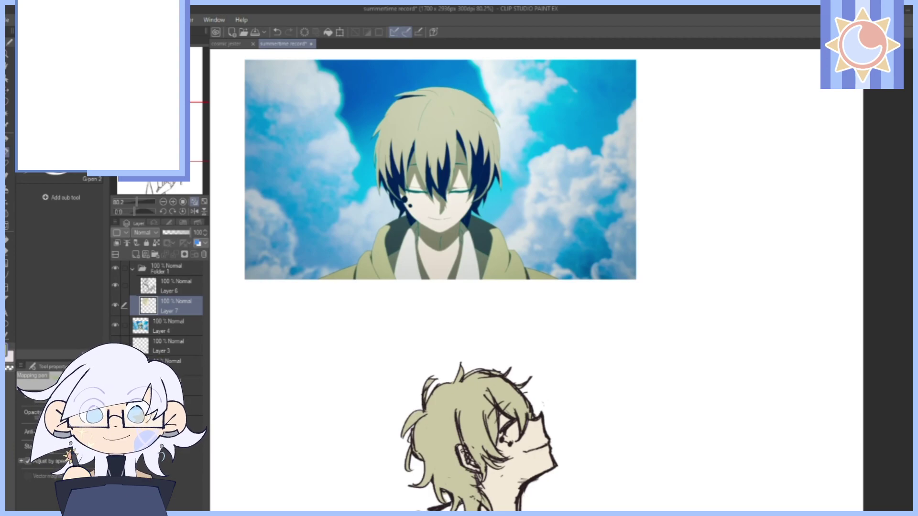
{"action": "left_click_drag", "start_coordinate": [535, 406], "coordinate": [533, 149]}
{"action": "left_click_drag", "start_coordinate": [137, 203], "coordinate": [140, 202]}
{"action": "left_click_drag", "start_coordinate": [476, 219], "coordinate": [548, 250]}
{"action": "mouse_move", "coordinate": [425, 304]}
{"action": "left_mouse_down"}
{"action": "mouse_move", "coordinate": [421, 292]}
{"action": "mouse_move", "coordinate": [432, 346]}
{"action": "mouse_move", "coordinate": [416, 313]}
{"action": "mouse_move", "coordinate": [435, 354]}
{"action": "mouse_move", "coordinate": [416, 387]}
{"action": "mouse_move", "coordinate": [433, 420]}
{"action": "mouse_move", "coordinate": [478, 345]}
{"action": "mouse_move", "coordinate": [483, 487]}
{"action": "left_mouse_up"}
{"action": "left_click_drag", "start_coordinate": [608, 466], "coordinate": [549, 145]}
{"action": "left_click_drag", "start_coordinate": [405, 161], "coordinate": [407, 306]}
{"action": "mouse_move", "coordinate": [407, 184]}
{"action": "left_mouse_down"}
{"action": "mouse_move", "coordinate": [387, 297]}
{"action": "mouse_move", "coordinate": [440, 287]}
{"action": "mouse_move", "coordinate": [469, 364]}
{"action": "mouse_move", "coordinate": [543, 302]}
{"action": "left_mouse_up"}
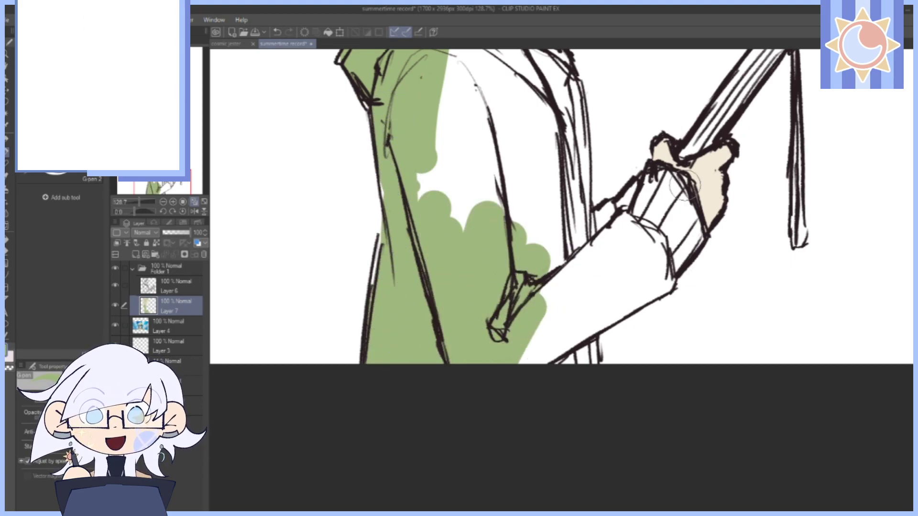
Fill the near forearm and ribbed cuff green, and cover the remaining white of the shoulder, chest and outer hood.
{"action": "mouse_move", "coordinate": [646, 184]}
{"action": "left_mouse_down"}
{"action": "mouse_move", "coordinate": [679, 203]}
{"action": "mouse_move", "coordinate": [691, 239]}
{"action": "mouse_move", "coordinate": [603, 287]}
{"action": "mouse_move", "coordinate": [630, 230]}
{"action": "mouse_move", "coordinate": [561, 286]}
{"action": "mouse_move", "coordinate": [531, 339]}
{"action": "mouse_move", "coordinate": [549, 349]}
{"action": "mouse_move", "coordinate": [629, 293]}
{"action": "mouse_move", "coordinate": [678, 241]}
{"action": "mouse_move", "coordinate": [658, 277]}
{"action": "left_mouse_up"}
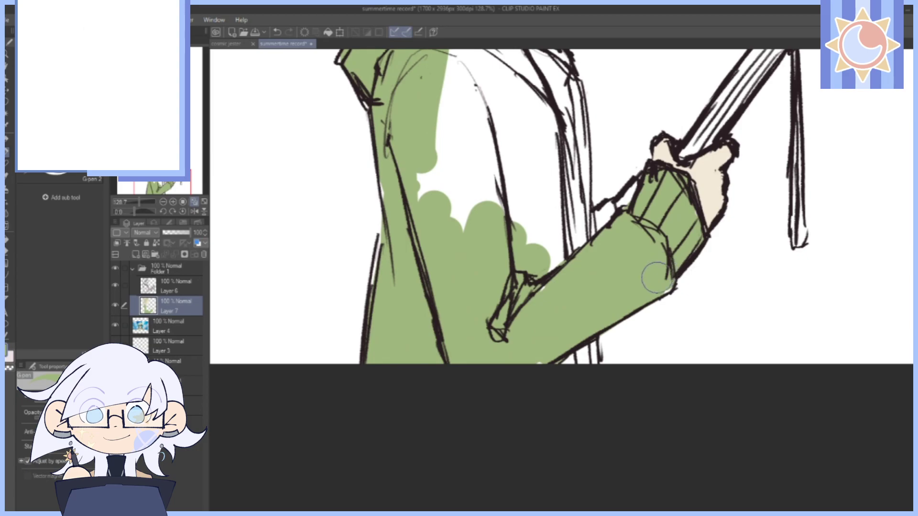
{"action": "mouse_move", "coordinate": [544, 163]}
{"action": "left_mouse_down"}
{"action": "mouse_move", "coordinate": [528, 238]}
{"action": "mouse_move", "coordinate": [532, 306]}
{"action": "left_mouse_up"}
{"action": "mouse_move", "coordinate": [383, 137]}
{"action": "left_mouse_down"}
{"action": "mouse_move", "coordinate": [447, 389]}
{"action": "mouse_move", "coordinate": [420, 410]}
{"action": "mouse_move", "coordinate": [491, 369]}
{"action": "mouse_move", "coordinate": [540, 483]}
{"action": "mouse_move", "coordinate": [564, 447]}
{"action": "mouse_move", "coordinate": [554, 344]}
{"action": "left_mouse_up"}
{"action": "mouse_move", "coordinate": [463, 251]}
{"action": "left_mouse_down"}
{"action": "mouse_move", "coordinate": [473, 306]}
{"action": "mouse_move", "coordinate": [502, 303]}
{"action": "mouse_move", "coordinate": [471, 234]}
{"action": "mouse_move", "coordinate": [483, 234]}
{"action": "mouse_move", "coordinate": [459, 220]}
{"action": "mouse_move", "coordinate": [507, 253]}
{"action": "mouse_move", "coordinate": [493, 258]}
{"action": "mouse_move", "coordinate": [572, 373]}
{"action": "left_mouse_up"}
{"action": "mouse_move", "coordinate": [371, 220]}
{"action": "left_mouse_down"}
{"action": "mouse_move", "coordinate": [396, 238]}
{"action": "mouse_move", "coordinate": [414, 220]}
{"action": "left_mouse_up"}
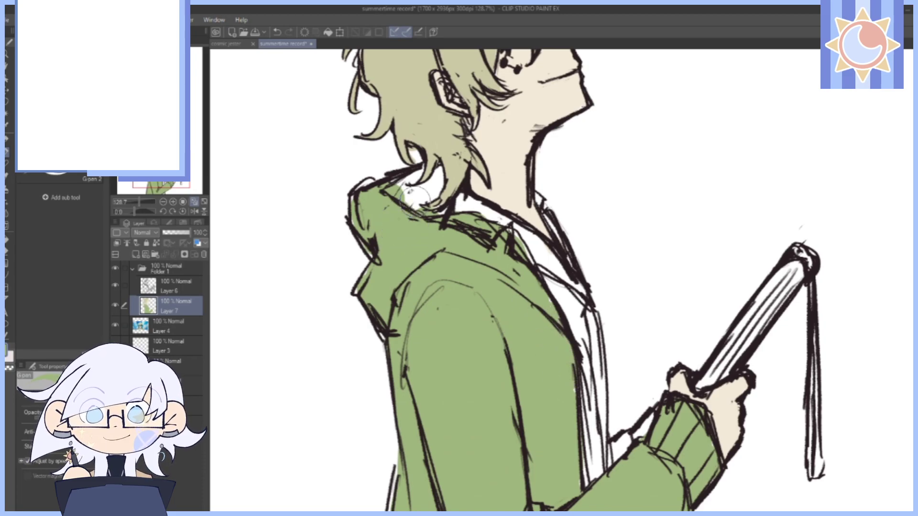
Fill the inside of the hood green around the lowest hair locks, closing the white gaps with a smaller pen.
{"action": "left_click_drag", "start_coordinate": [487, 175], "coordinate": [541, 400]}
{"action": "left_click_drag", "start_coordinate": [139, 202], "coordinate": [141, 202]}
{"action": "left_click_drag", "start_coordinate": [266, 262], "coordinate": [410, 133]}
{"action": "key", "text": "p"}
{"action": "key", "text": "comma"}
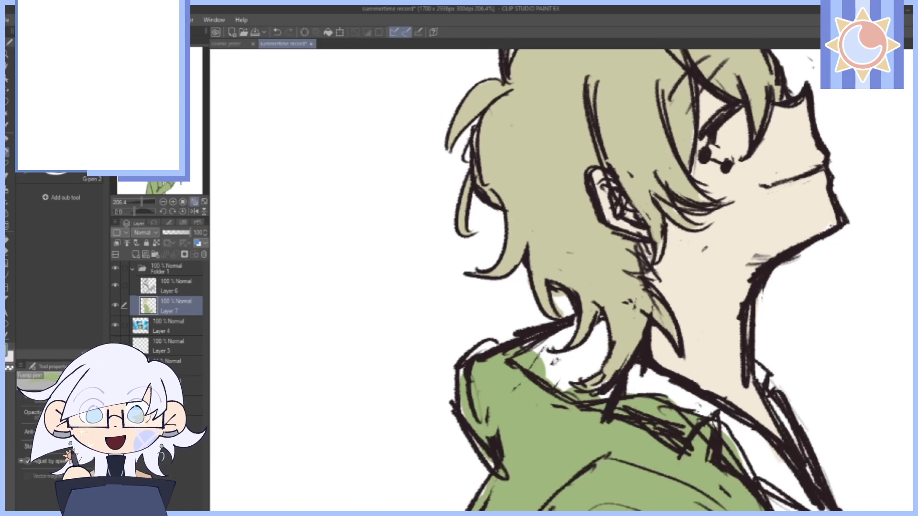
{"action": "left_click_drag", "start_coordinate": [603, 322], "coordinate": [577, 383]}
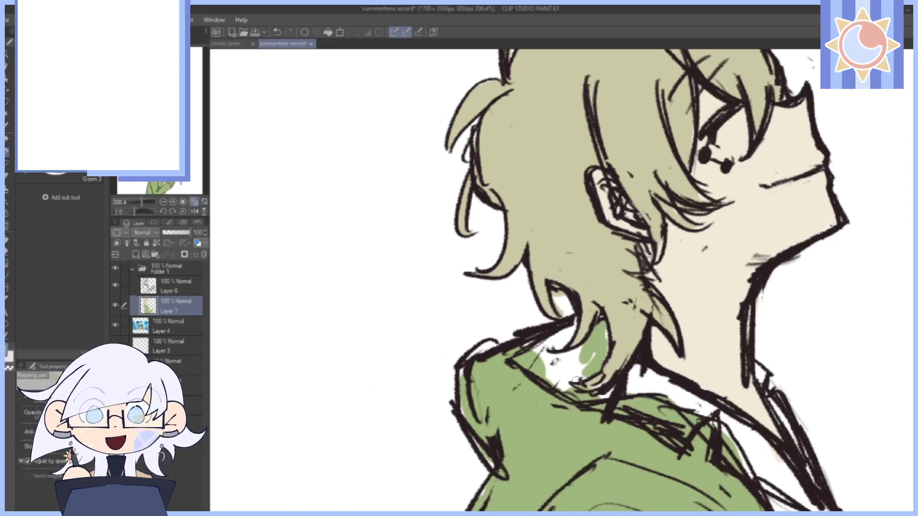
{"action": "mouse_move", "coordinate": [599, 349]}
{"action": "left_mouse_down"}
{"action": "mouse_move", "coordinate": [585, 351]}
{"action": "mouse_move", "coordinate": [568, 333]}
{"action": "left_mouse_up"}
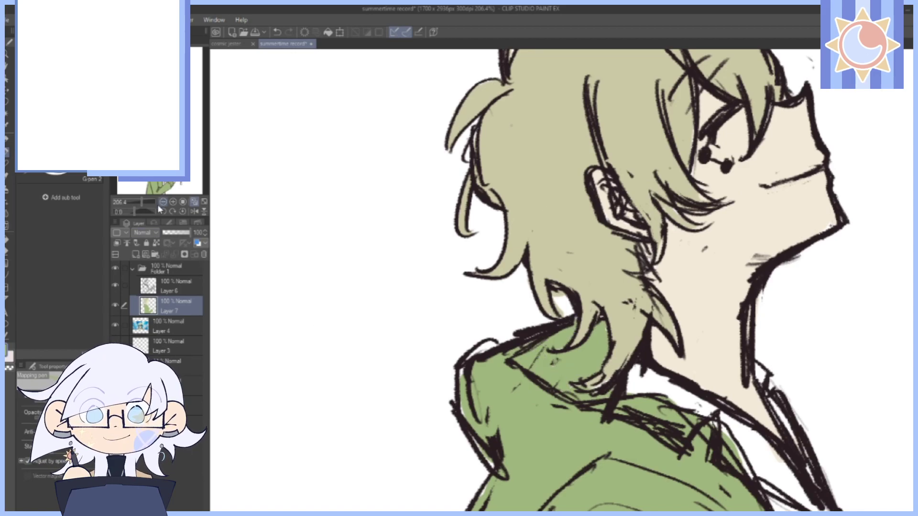
Undo a test stroke made after checking the reference image, and hide the white paper layer beneath the drawing.
{"action": "left_click_drag", "start_coordinate": [142, 201], "coordinate": [139, 203]}
{"action": "left_click_drag", "start_coordinate": [799, 448], "coordinate": [779, 364]}
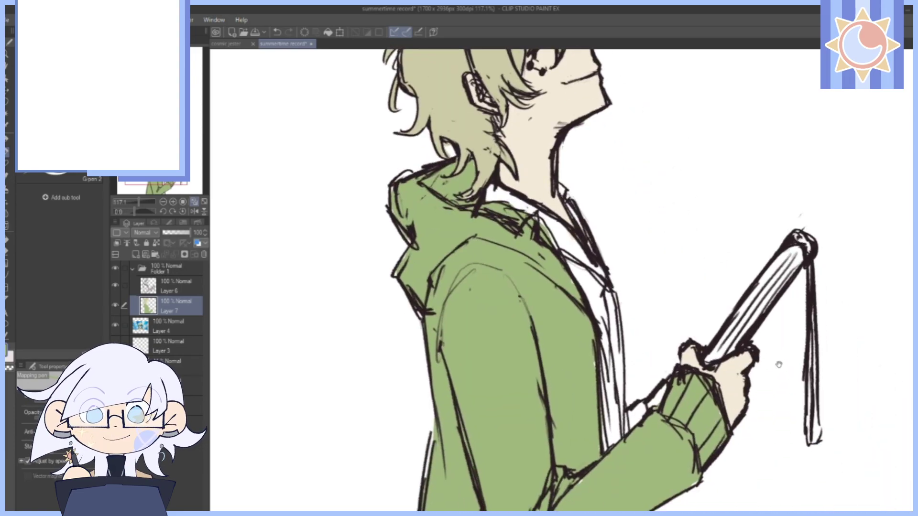
{"action": "scroll", "coordinate": [778, 365], "scroll_direction": "up", "scroll_amount": 8}
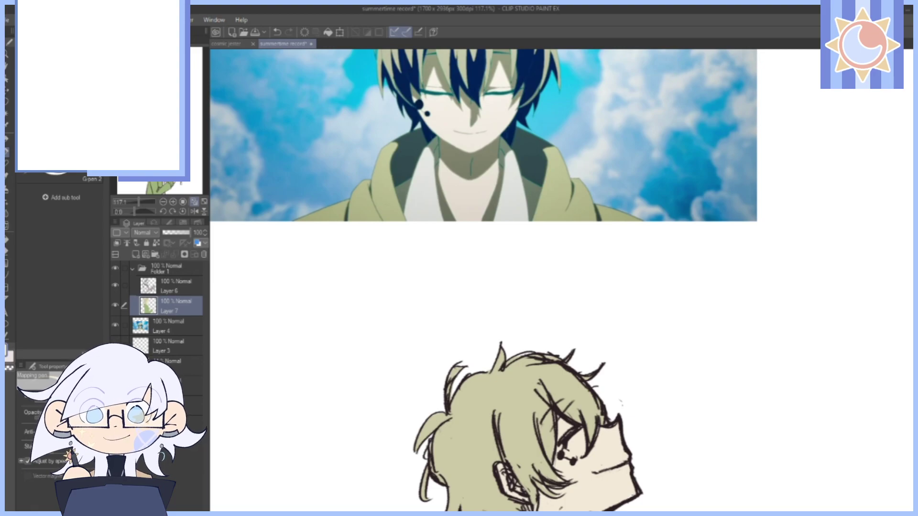
{"action": "left_click_drag", "start_coordinate": [540, 431], "coordinate": [399, 152]}
{"action": "left_click_drag", "start_coordinate": [374, 316], "coordinate": [425, 295]}
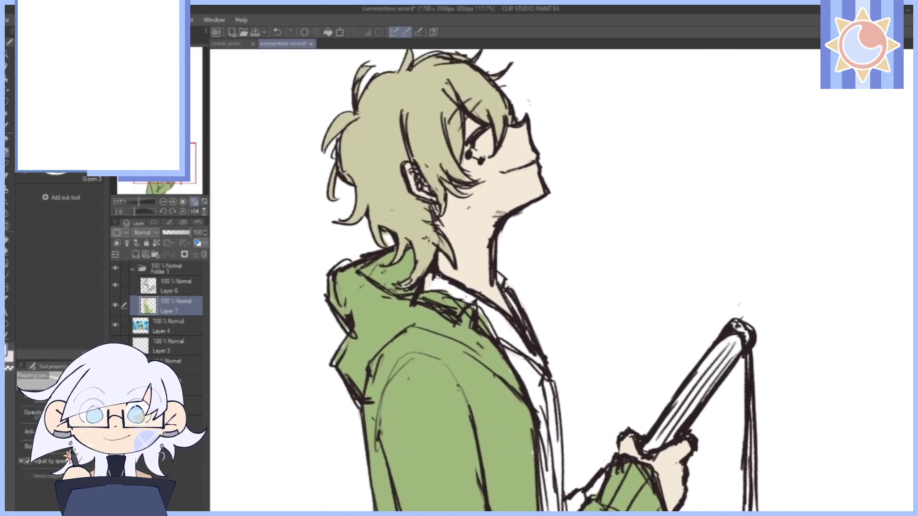
{"action": "left_click", "coordinate": [278, 32]}
{"action": "left_click", "coordinate": [115, 406]}
Paint the shirt white from the collar down the open jacket front to the canvas edge.
{"action": "left_click_drag", "start_coordinate": [546, 345], "coordinate": [536, 335]}
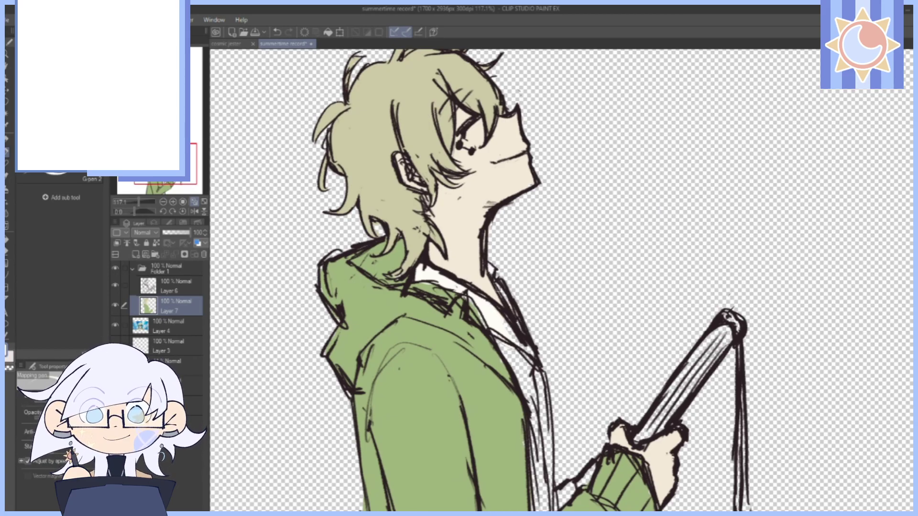
{"action": "mouse_move", "coordinate": [502, 321]}
{"action": "left_mouse_down"}
{"action": "mouse_move", "coordinate": [528, 359]}
{"action": "mouse_move", "coordinate": [542, 411]}
{"action": "mouse_move", "coordinate": [533, 383]}
{"action": "left_mouse_up"}
{"action": "mouse_move", "coordinate": [506, 345]}
{"action": "left_mouse_down"}
{"action": "mouse_move", "coordinate": [515, 372]}
{"action": "mouse_move", "coordinate": [515, 319]}
{"action": "mouse_move", "coordinate": [486, 243]}
{"action": "left_mouse_up"}
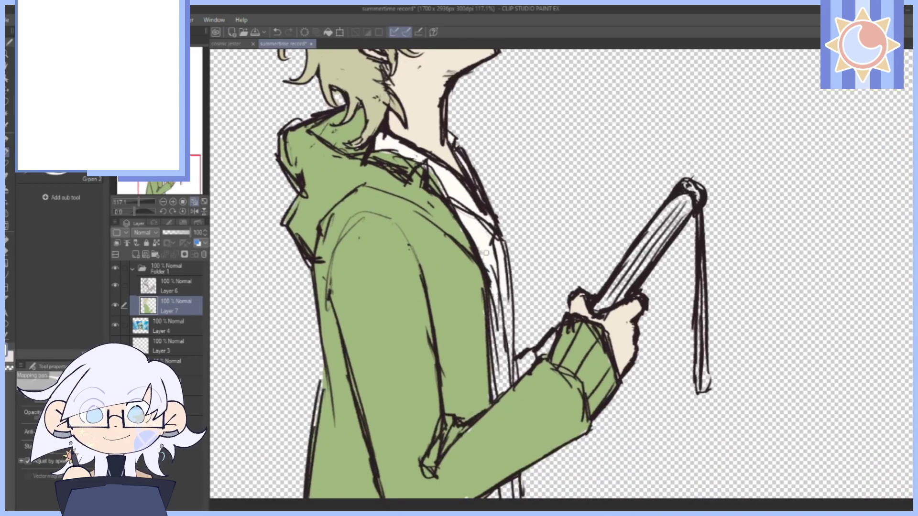
{"action": "mouse_move", "coordinate": [498, 307]}
{"action": "left_mouse_down"}
{"action": "mouse_move", "coordinate": [506, 359]}
{"action": "mouse_move", "coordinate": [508, 302]}
{"action": "left_mouse_up"}
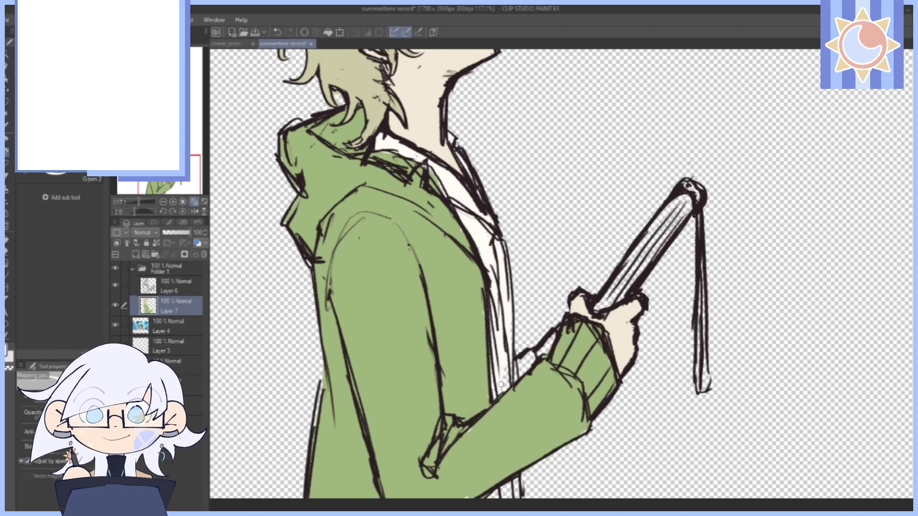
{"action": "left_click_drag", "start_coordinate": [501, 384], "coordinate": [475, 240]}
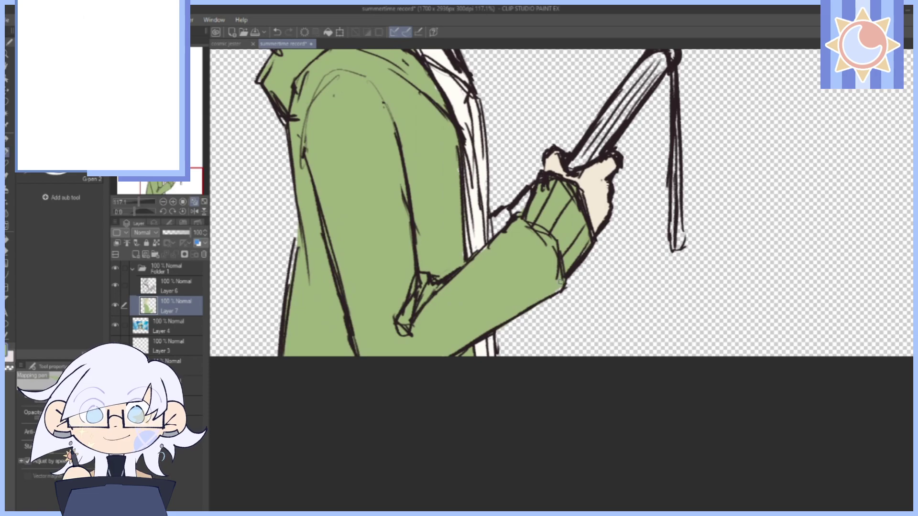
{"action": "left_click_drag", "start_coordinate": [568, 188], "coordinate": [635, 442]}
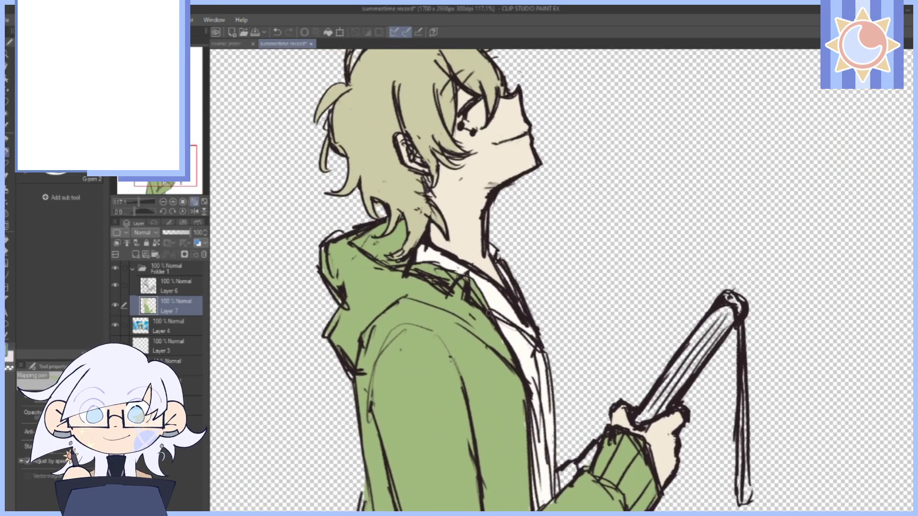
{"action": "left_click", "coordinate": [525, 350], "text": "alt"}
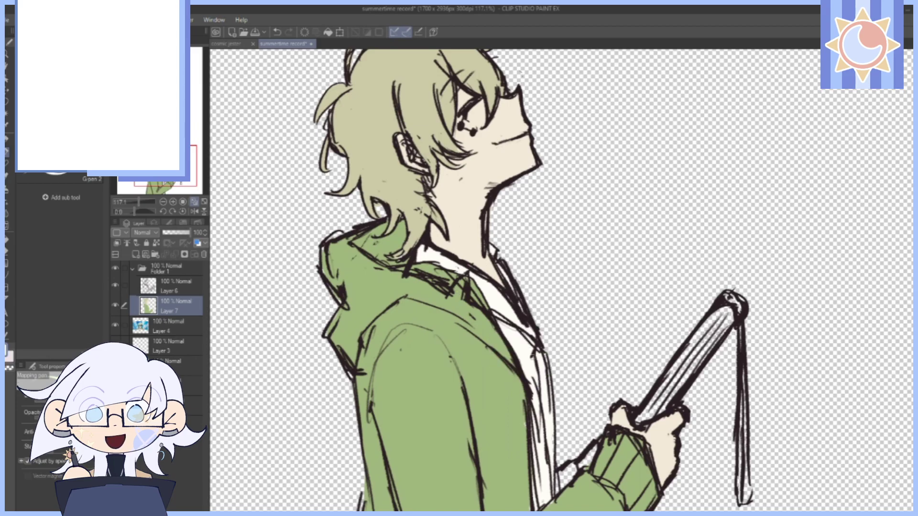
Try dark green on the far sleeve and the inside of the hood, and undo both fills.
{"action": "left_click_drag", "start_coordinate": [570, 282], "coordinate": [593, 375]}
{"action": "scroll", "coordinate": [592, 375], "scroll_direction": "down", "scroll_amount": 8}
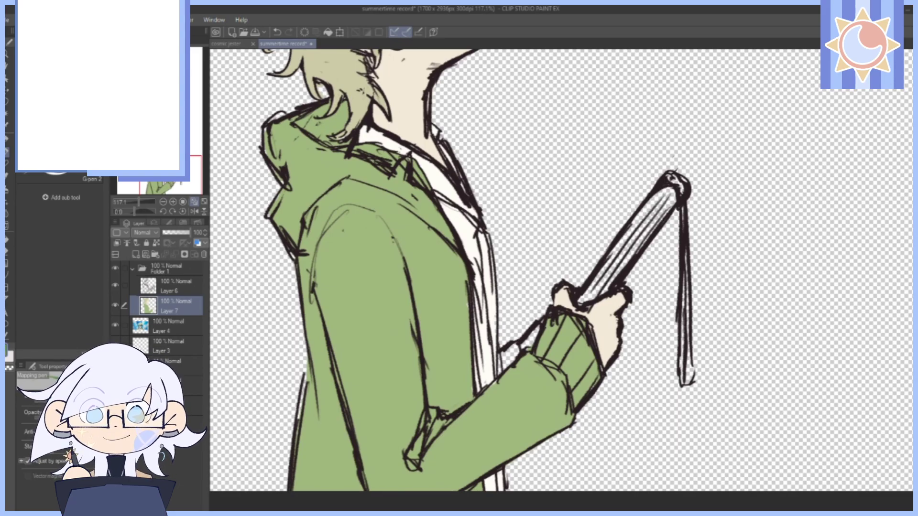
{"action": "left_click_drag", "start_coordinate": [538, 329], "coordinate": [505, 366]}
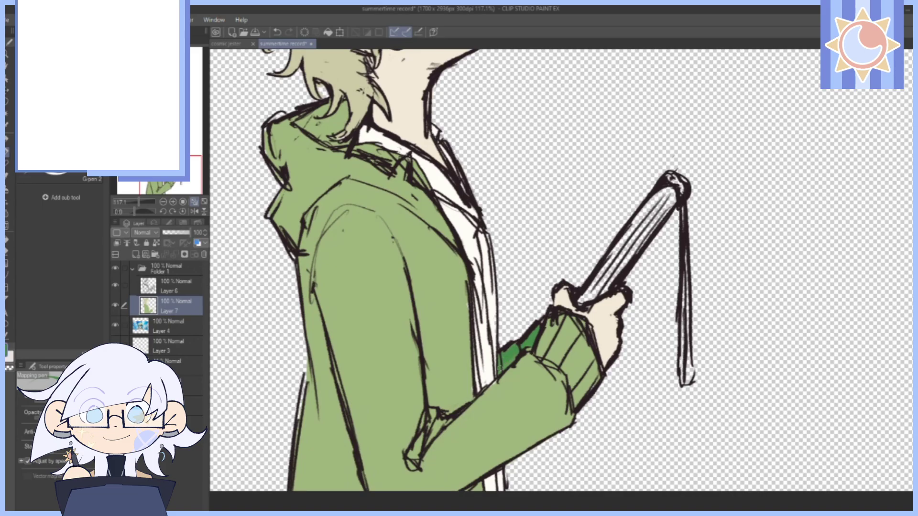
{"action": "mouse_move", "coordinate": [654, 142]}
{"action": "left_mouse_down"}
{"action": "mouse_move", "coordinate": [625, 206]}
{"action": "mouse_move", "coordinate": [621, 329]}
{"action": "mouse_move", "coordinate": [672, 395]}
{"action": "left_mouse_up"}
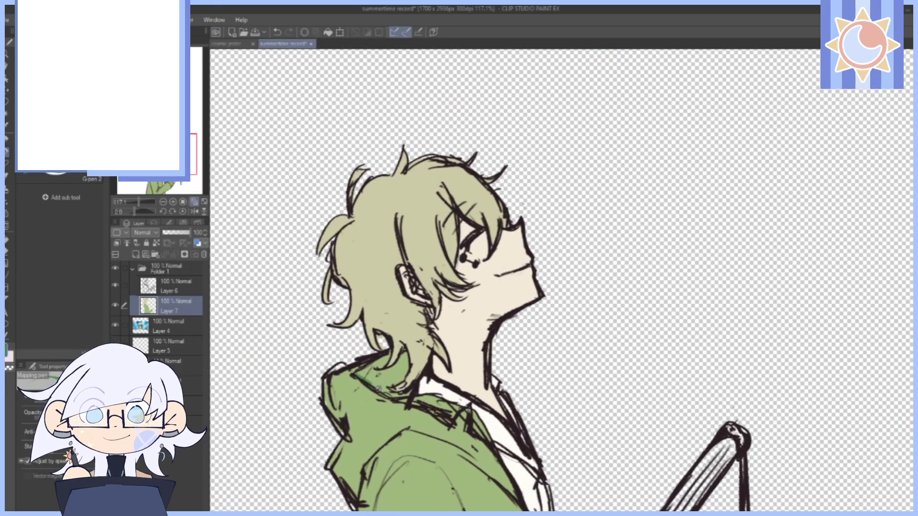
{"action": "left_click_drag", "start_coordinate": [356, 374], "coordinate": [390, 393]}
{"action": "left_click_drag", "start_coordinate": [543, 235], "coordinate": [573, 200]}
{"action": "left_click", "coordinate": [277, 35]}
{"action": "left_click_drag", "start_coordinate": [498, 322], "coordinate": [419, 76]}
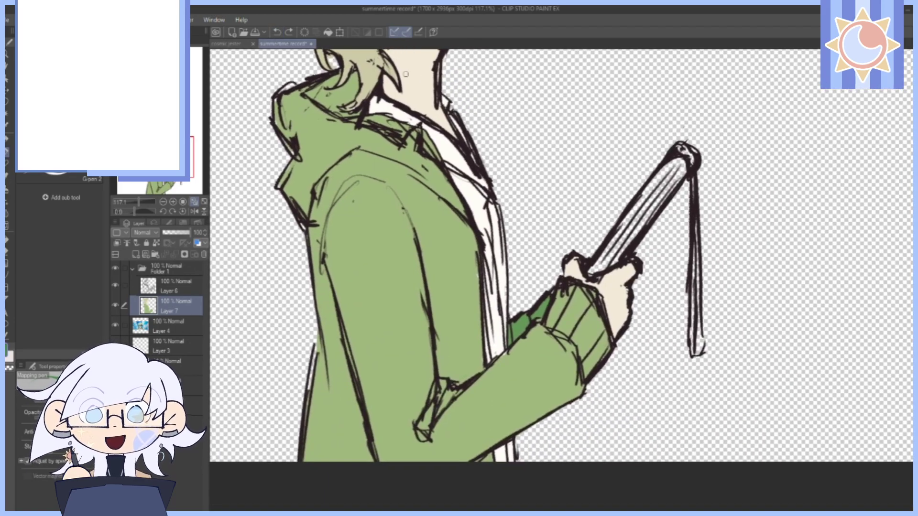
{"action": "left_click", "coordinate": [277, 35]}
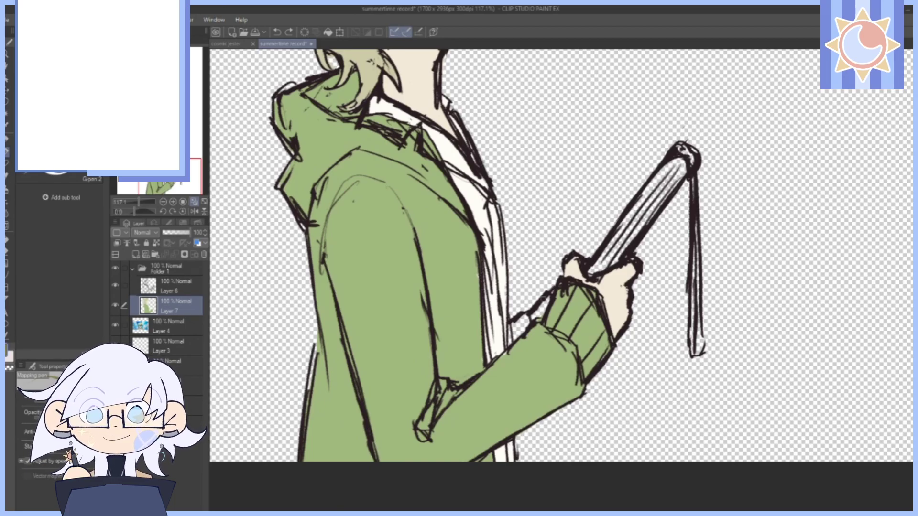
Fill the far sleeve visible behind the near forearm with olive brown.
{"action": "mouse_move", "coordinate": [513, 333]}
{"action": "left_mouse_down"}
{"action": "mouse_move", "coordinate": [546, 307]}
{"action": "mouse_move", "coordinate": [510, 339]}
{"action": "left_mouse_up"}
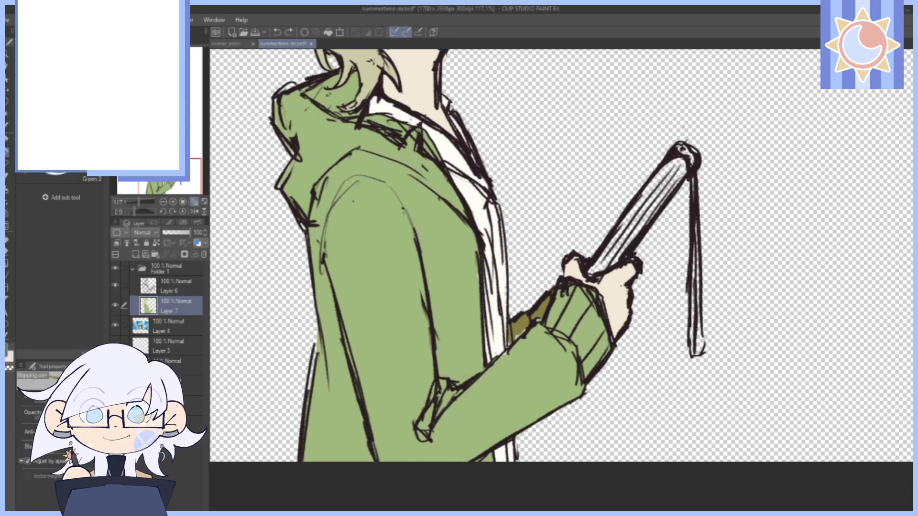
{"action": "left_click_drag", "start_coordinate": [604, 150], "coordinate": [615, 301]}
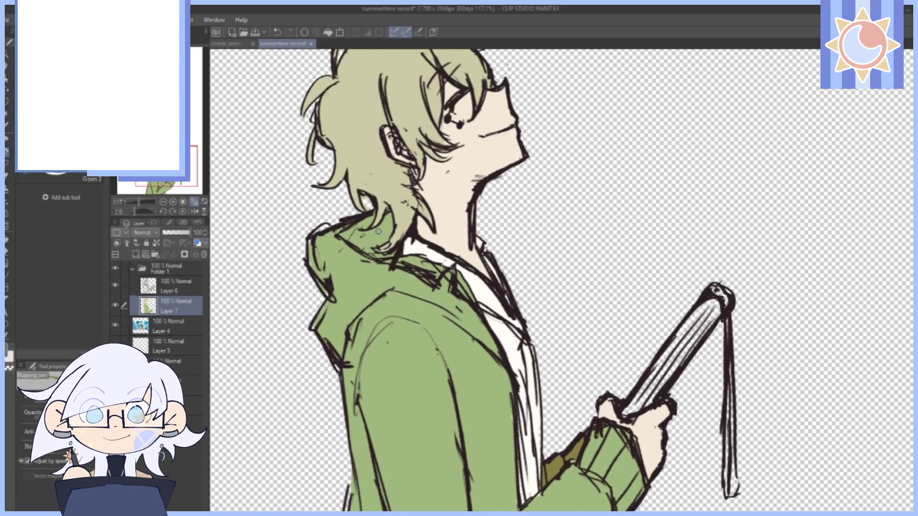
Fill the inside of the hood with olive brown and add a short olive fold shadow on the hood's outer side.
{"action": "mouse_move", "coordinate": [350, 240]}
{"action": "left_mouse_down"}
{"action": "mouse_move", "coordinate": [393, 251]}
{"action": "mouse_move", "coordinate": [378, 238]}
{"action": "mouse_move", "coordinate": [387, 221]}
{"action": "mouse_move", "coordinate": [377, 230]}
{"action": "mouse_move", "coordinate": [390, 237]}
{"action": "mouse_move", "coordinate": [369, 245]}
{"action": "mouse_move", "coordinate": [371, 212]}
{"action": "mouse_move", "coordinate": [374, 236]}
{"action": "left_mouse_up"}
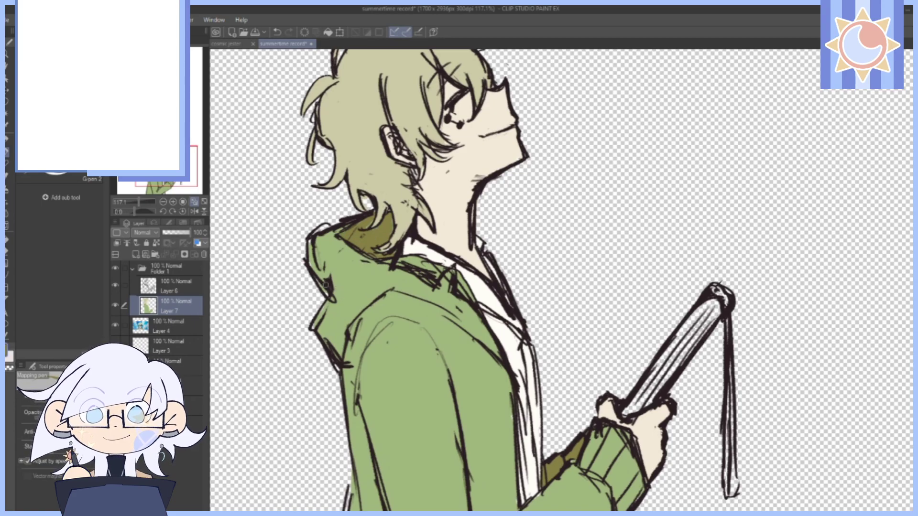
{"action": "left_click_drag", "start_coordinate": [325, 286], "coordinate": [368, 287]}
{"action": "scroll", "coordinate": [650, 379], "scroll_direction": "up", "scroll_amount": 3}
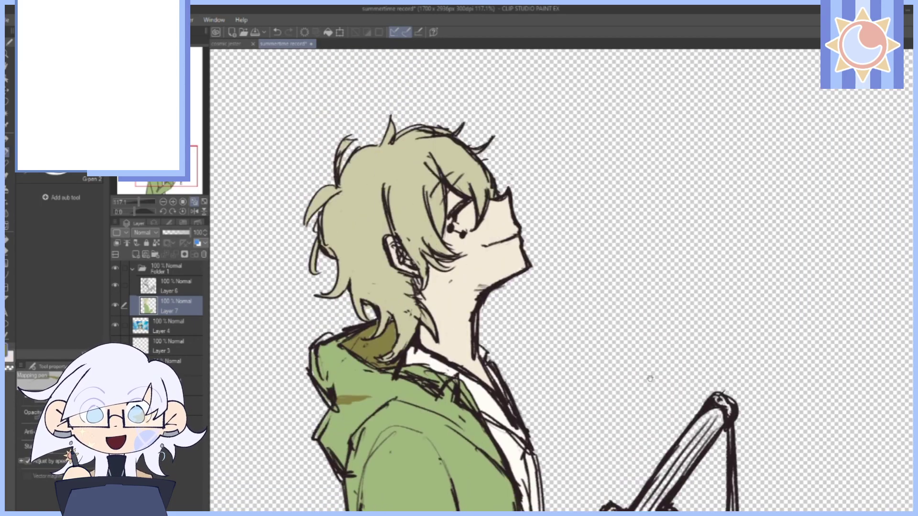
Paint a dusty pink shadow on the neck beneath the jaw.
{"action": "mouse_move", "coordinate": [650, 379]}
{"action": "left_mouse_down"}
{"action": "mouse_move", "coordinate": [667, 396]}
{"action": "mouse_move", "coordinate": [661, 412]}
{"action": "left_mouse_up"}
{"action": "left_click", "coordinate": [514, 285], "text": "alt"}
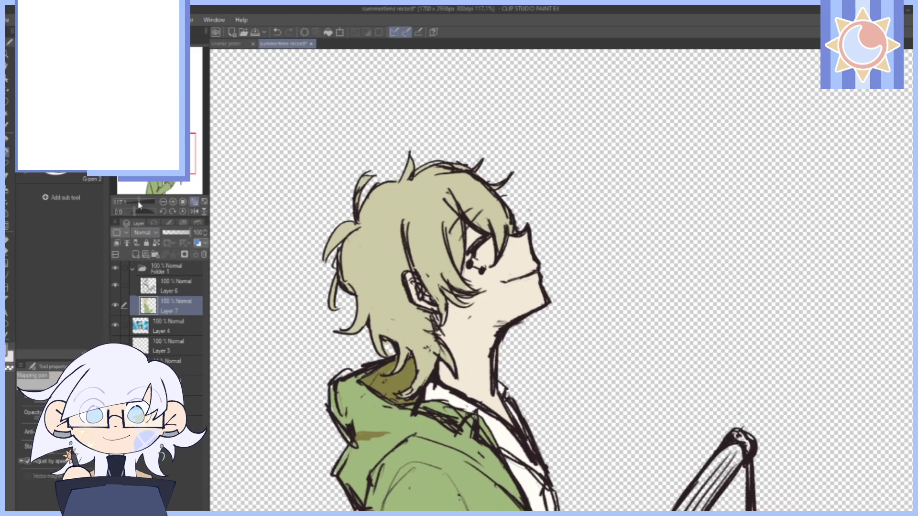
{"action": "left_click_drag", "start_coordinate": [139, 205], "coordinate": [128, 211]}
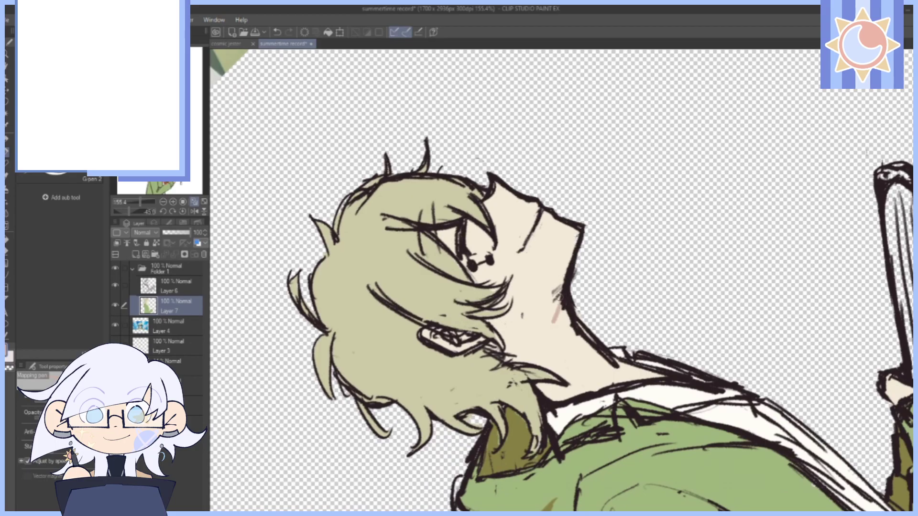
{"action": "left_click_drag", "start_coordinate": [557, 295], "coordinate": [546, 336]}
{"action": "left_click", "coordinate": [184, 211]}
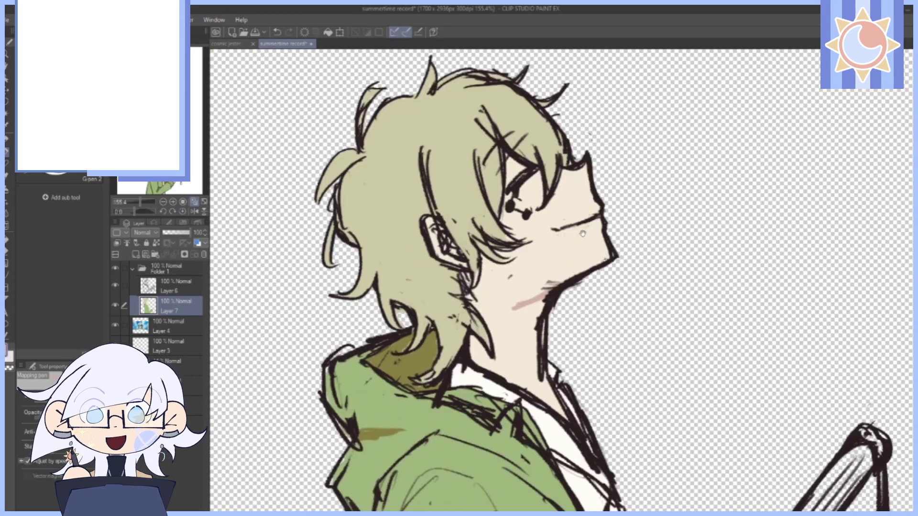
{"action": "mouse_move", "coordinate": [544, 286]}
{"action": "left_mouse_down"}
{"action": "mouse_move", "coordinate": [504, 290]}
{"action": "mouse_move", "coordinate": [505, 305]}
{"action": "mouse_move", "coordinate": [535, 303]}
{"action": "mouse_move", "coordinate": [533, 294]}
{"action": "mouse_move", "coordinate": [509, 298]}
{"action": "left_mouse_up"}
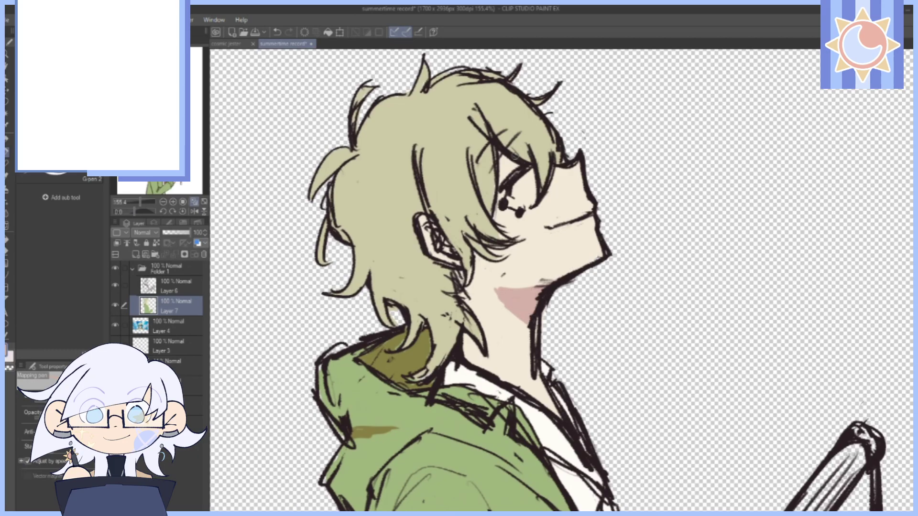
{"action": "left_click_drag", "start_coordinate": [529, 253], "coordinate": [532, 267]}
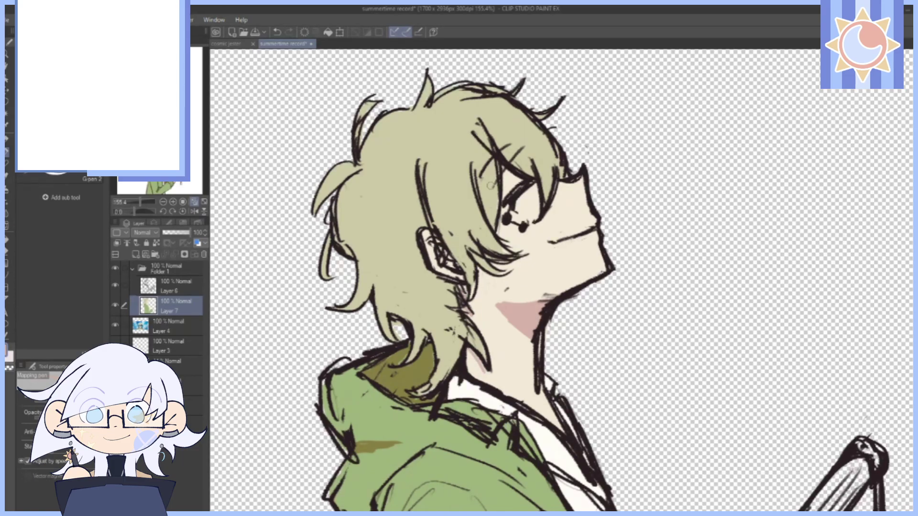
Shade the skin around the eye and under the hair on the cheek with dusty pink.
{"action": "mouse_move", "coordinate": [503, 172]}
{"action": "left_mouse_down"}
{"action": "mouse_move", "coordinate": [501, 227]}
{"action": "mouse_move", "coordinate": [514, 175]}
{"action": "left_mouse_up"}
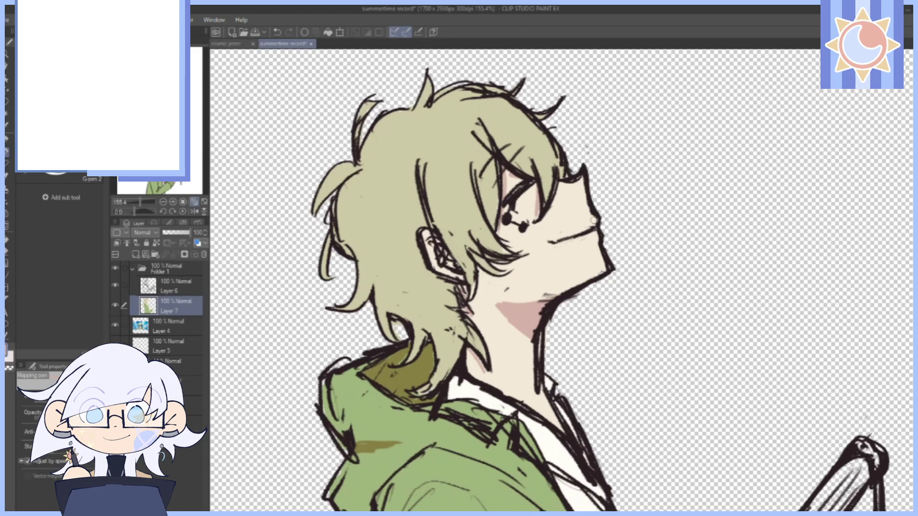
{"action": "left_click_drag", "start_coordinate": [635, 108], "coordinate": [623, 165]}
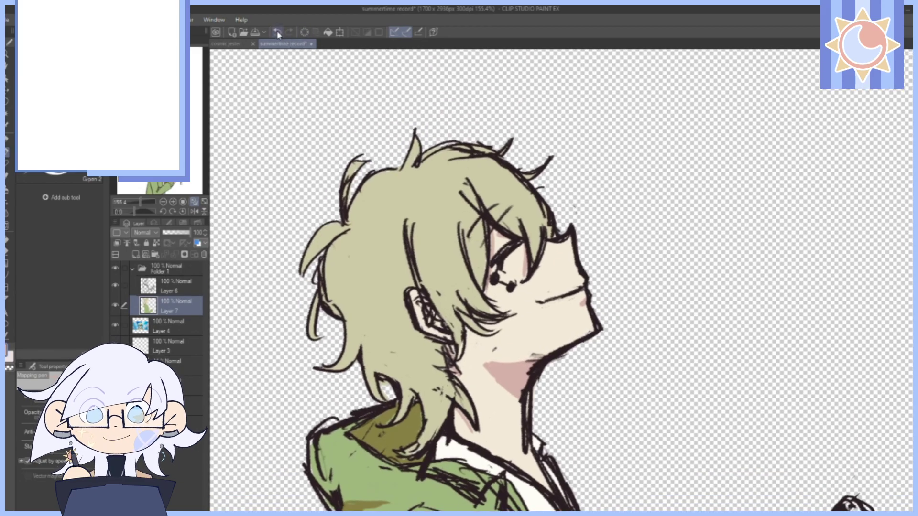
{"action": "mouse_move", "coordinate": [469, 329]}
{"action": "left_mouse_down"}
{"action": "mouse_move", "coordinate": [489, 338]}
{"action": "mouse_move", "coordinate": [467, 333]}
{"action": "mouse_move", "coordinate": [493, 329]}
{"action": "mouse_move", "coordinate": [499, 317]}
{"action": "left_mouse_up"}
{"action": "left_click_drag", "start_coordinate": [513, 213], "coordinate": [528, 208]}
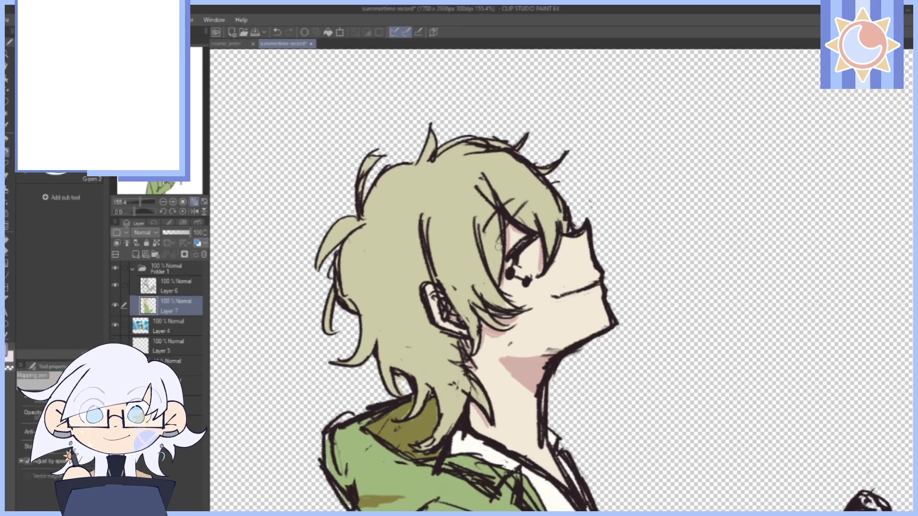
Add dusty pink shading to the hand gripping the rod, along its lower edge near the cuff.
{"action": "left_click_drag", "start_coordinate": [621, 421], "coordinate": [580, 236]}
{"action": "left_click_drag", "start_coordinate": [715, 394], "coordinate": [641, 191]}
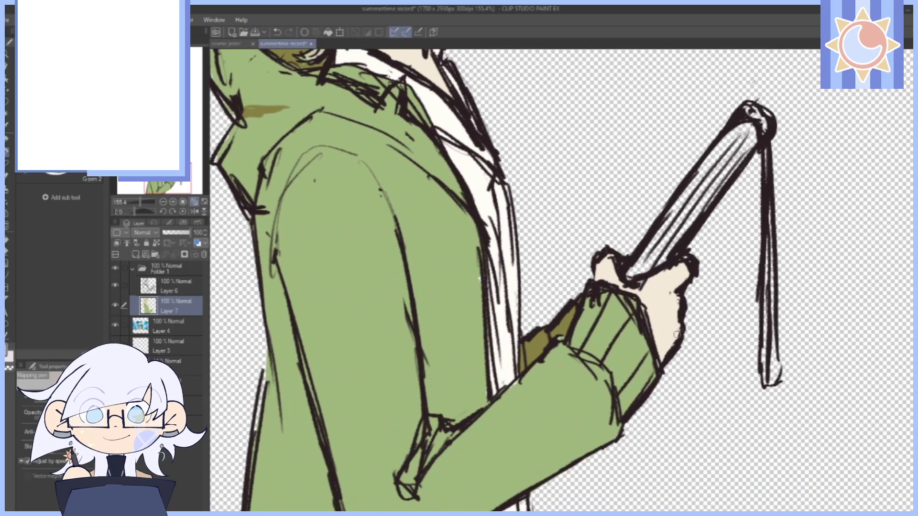
{"action": "mouse_move", "coordinate": [676, 335]}
{"action": "left_mouse_down"}
{"action": "mouse_move", "coordinate": [660, 347]}
{"action": "mouse_move", "coordinate": [680, 330]}
{"action": "left_mouse_up"}
{"action": "scroll", "coordinate": [598, 301], "scroll_direction": "up", "scroll_amount": 3}
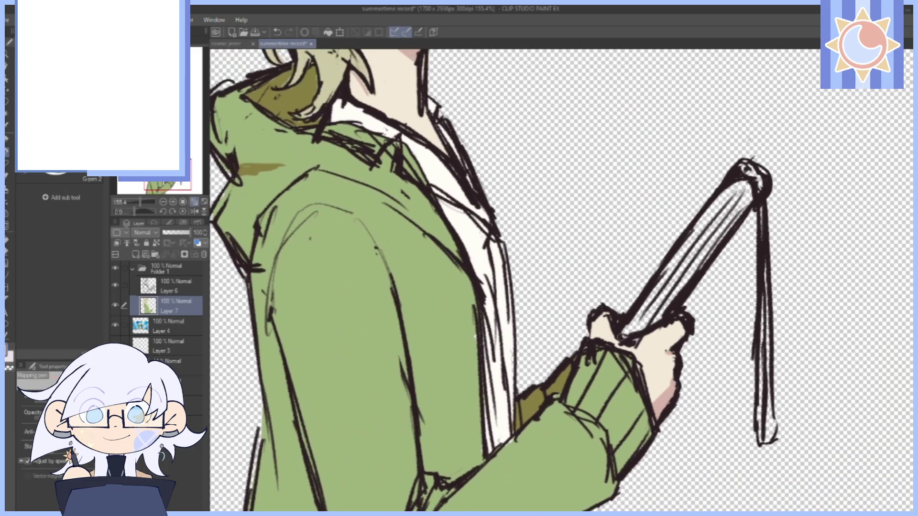
{"action": "left_click_drag", "start_coordinate": [621, 337], "coordinate": [630, 342]}
Paint the body of the held rod white between its outlines.
{"action": "scroll", "coordinate": [255, 212], "scroll_direction": "up", "scroll_amount": 3}
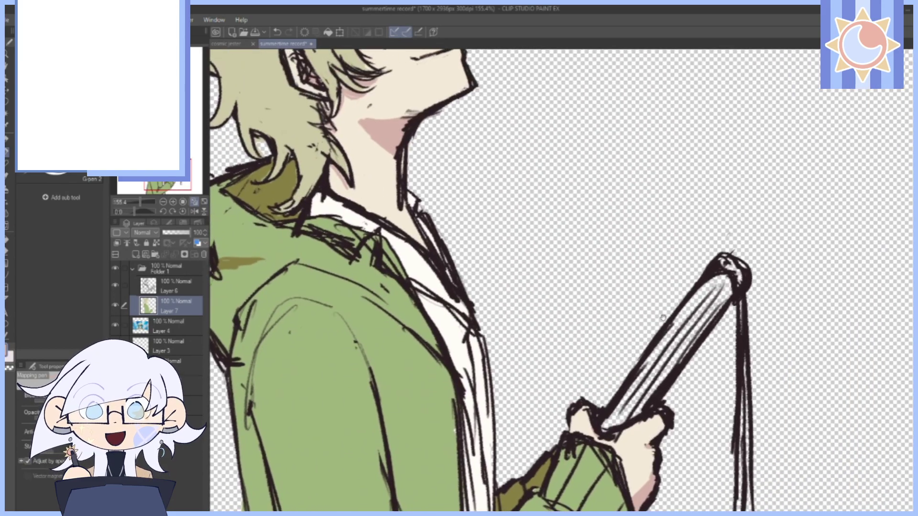
{"action": "left_click_drag", "start_coordinate": [141, 204], "coordinate": [142, 206]}
{"action": "left_click_drag", "start_coordinate": [135, 212], "coordinate": [131, 214]}
{"action": "left_click_drag", "start_coordinate": [433, 211], "coordinate": [360, 226]}
{"action": "left_click_drag", "start_coordinate": [630, 171], "coordinate": [624, 239]}
{"action": "mouse_move", "coordinate": [626, 192]}
{"action": "left_mouse_down"}
{"action": "mouse_move", "coordinate": [603, 370]}
{"action": "mouse_move", "coordinate": [628, 300]}
{"action": "left_mouse_up"}
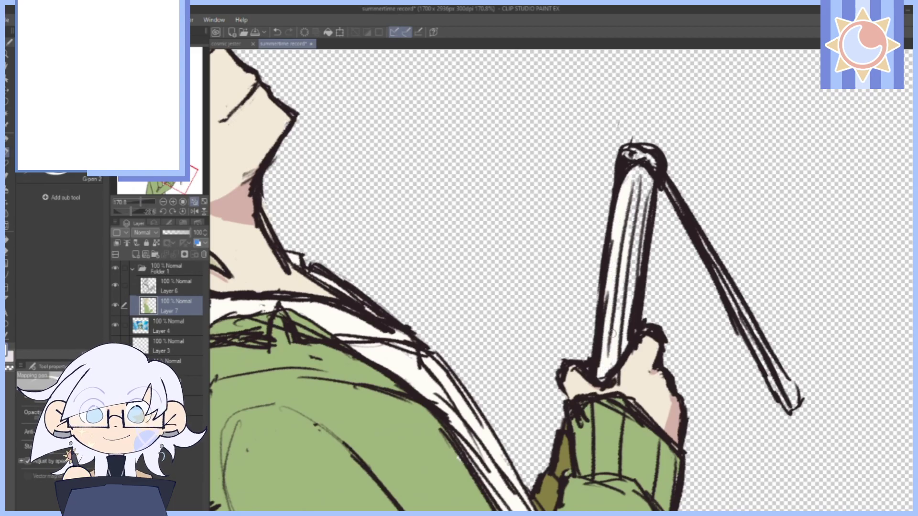
{"action": "mouse_move", "coordinate": [613, 334]}
{"action": "left_mouse_down"}
{"action": "mouse_move", "coordinate": [640, 256]}
{"action": "mouse_move", "coordinate": [633, 180]}
{"action": "mouse_move", "coordinate": [644, 195]}
{"action": "left_mouse_up"}
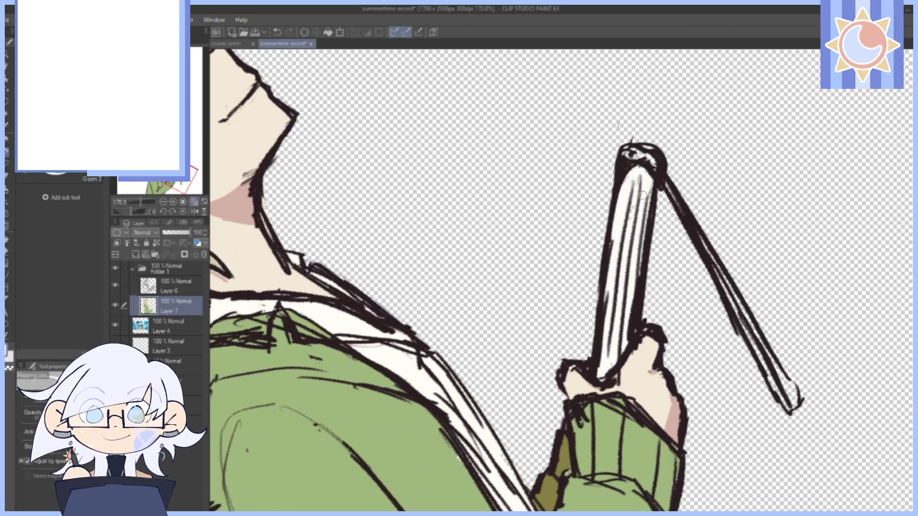
Straighten the canvas and fill the long strip hanging from the rod's tip with dark brown.
{"action": "left_click", "coordinate": [183, 211]}
{"action": "left_click", "coordinate": [139, 203]}
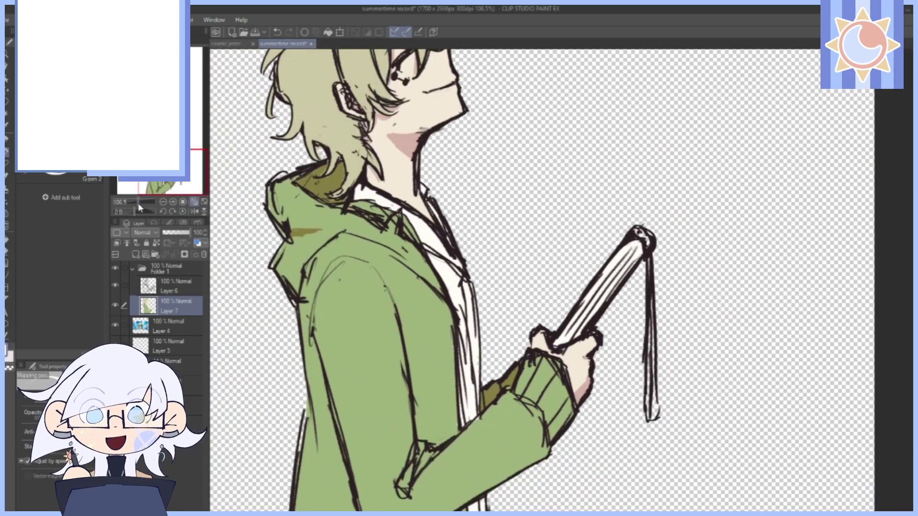
{"action": "left_click_drag", "start_coordinate": [137, 203], "coordinate": [139, 203]}
{"action": "left_click_drag", "start_coordinate": [590, 241], "coordinate": [632, 414]}
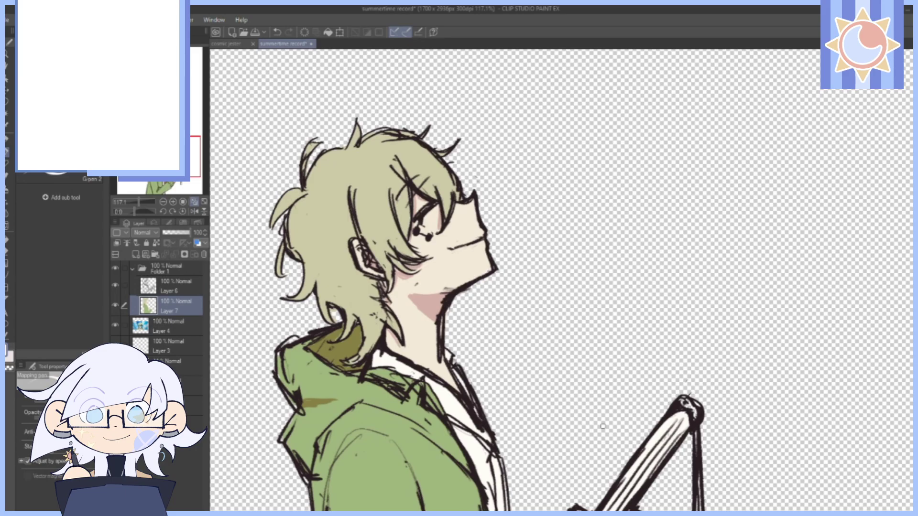
{"action": "left_click_drag", "start_coordinate": [702, 362], "coordinate": [700, 237]}
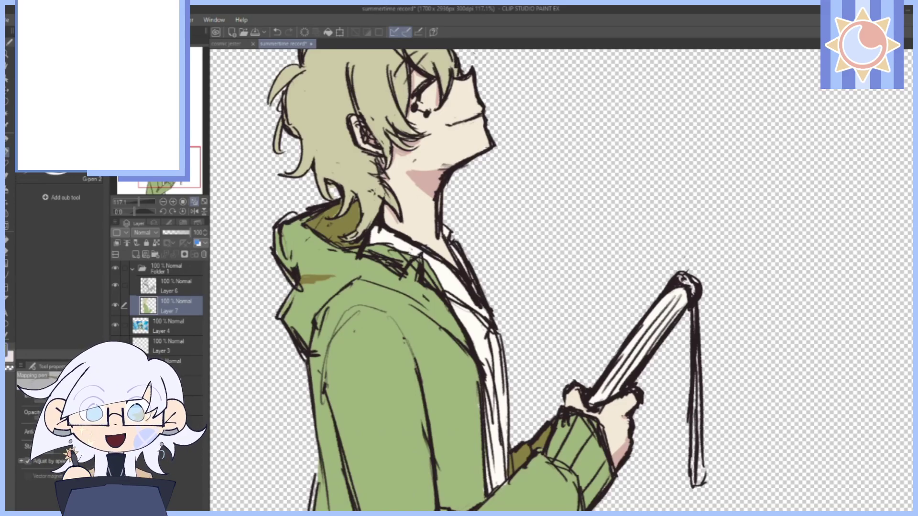
{"action": "mouse_move", "coordinate": [733, 354]}
{"action": "left_mouse_down"}
{"action": "mouse_move", "coordinate": [713, 321]}
{"action": "mouse_move", "coordinate": [676, 339]}
{"action": "mouse_move", "coordinate": [679, 406]}
{"action": "left_mouse_up"}
{"action": "left_click_drag", "start_coordinate": [676, 347], "coordinate": [678, 435]}
{"action": "left_click_drag", "start_coordinate": [675, 389], "coordinate": [681, 453]}
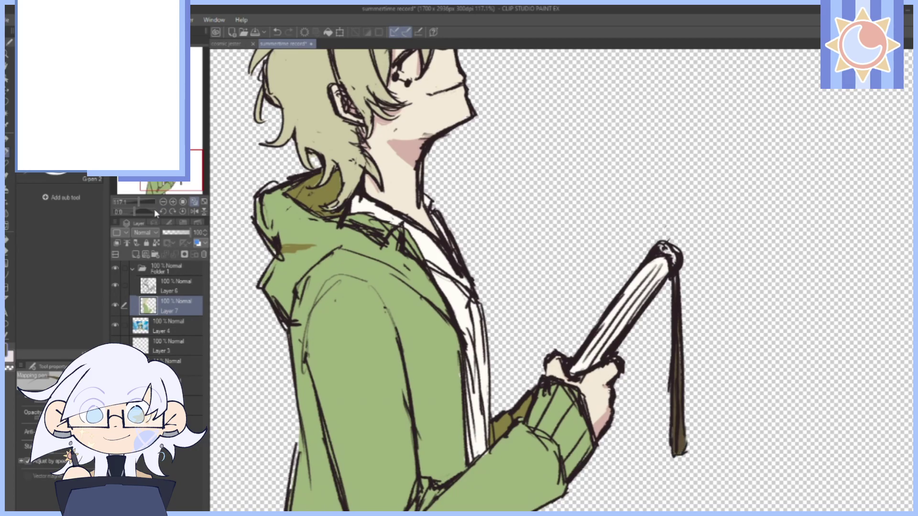
Paint olive brown fold shadows on the jacket around the elbow and forearm, and undo the unwanted last stroke.
{"action": "left_click_drag", "start_coordinate": [139, 202], "coordinate": [135, 202]}
{"action": "left_click_drag", "start_coordinate": [649, 285], "coordinate": [653, 345]}
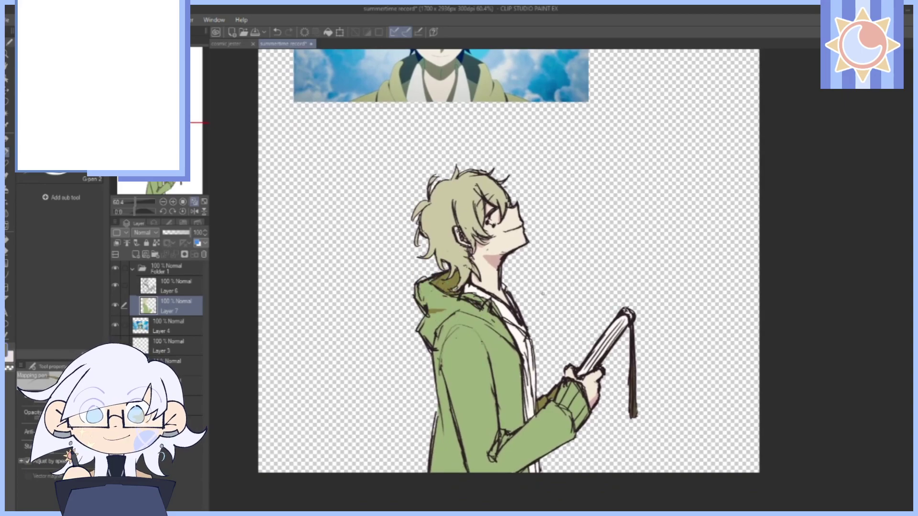
{"action": "mouse_move", "coordinate": [512, 437]}
{"action": "left_mouse_down"}
{"action": "mouse_move", "coordinate": [517, 405]}
{"action": "mouse_move", "coordinate": [493, 428]}
{"action": "mouse_move", "coordinate": [501, 438]}
{"action": "left_mouse_up"}
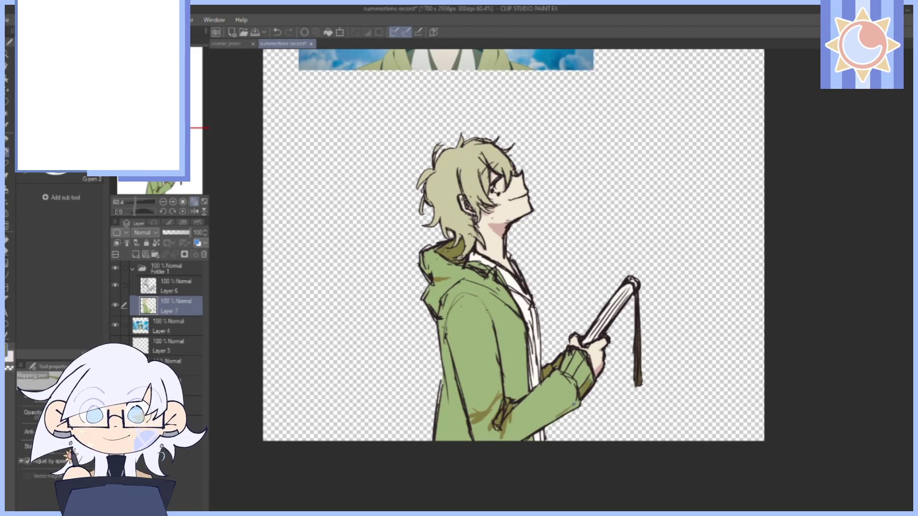
{"action": "left_click_drag", "start_coordinate": [578, 357], "coordinate": [624, 299]}
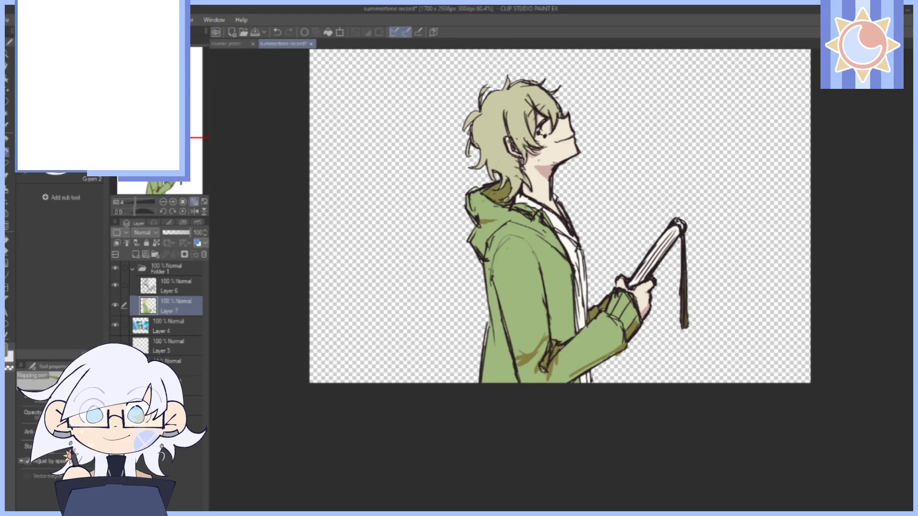
{"action": "left_click_drag", "start_coordinate": [601, 362], "coordinate": [556, 382]}
{"action": "left_click_drag", "start_coordinate": [501, 334], "coordinate": [506, 382]}
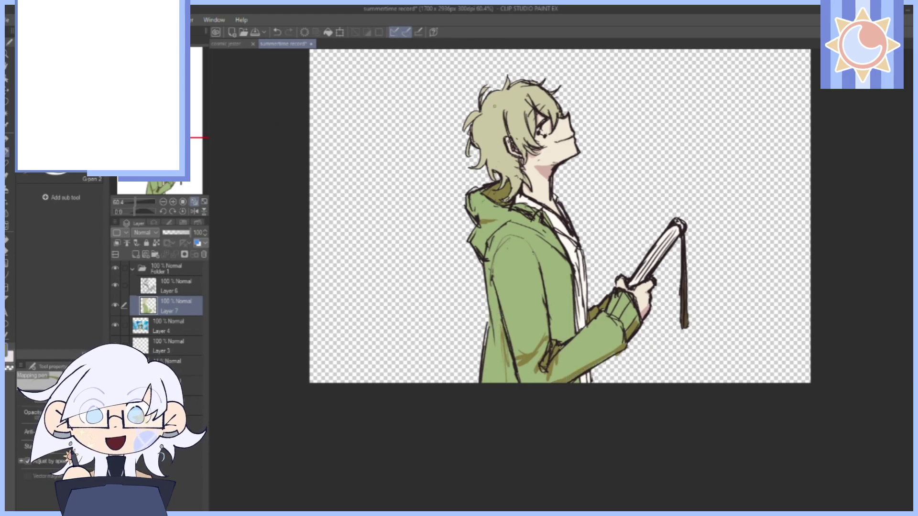
{"action": "left_click", "coordinate": [280, 34]}
Shade the hair at the nape and below the ear with a darker tan.
{"action": "left_click_drag", "start_coordinate": [635, 220], "coordinate": [614, 288]}
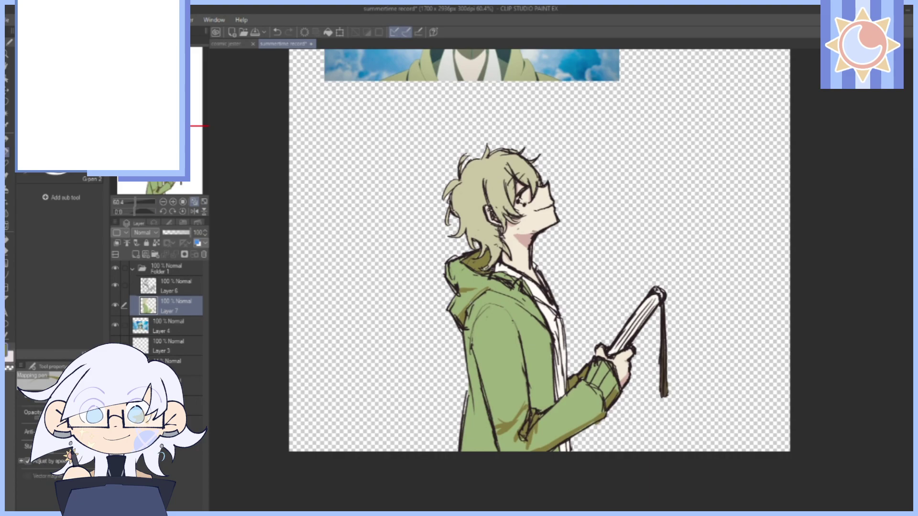
{"action": "mouse_move", "coordinate": [568, 192]}
{"action": "left_mouse_down"}
{"action": "mouse_move", "coordinate": [558, 251]}
{"action": "mouse_move", "coordinate": [546, 231]}
{"action": "mouse_move", "coordinate": [564, 322]}
{"action": "left_mouse_up"}
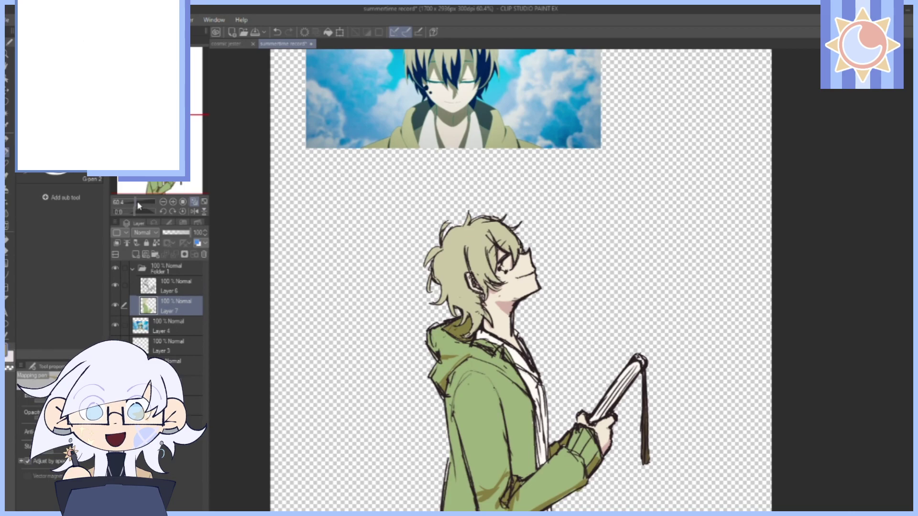
{"action": "scroll", "coordinate": [500, 287], "scroll_direction": "up", "scroll_amount": 3}
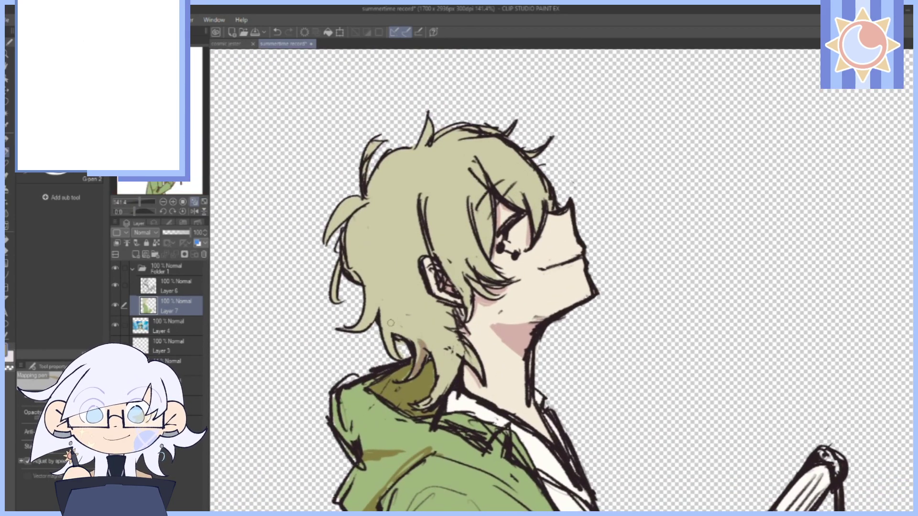
{"action": "mouse_move", "coordinate": [452, 349]}
{"action": "left_mouse_down"}
{"action": "mouse_move", "coordinate": [443, 389]}
{"action": "mouse_move", "coordinate": [456, 352]}
{"action": "left_mouse_up"}
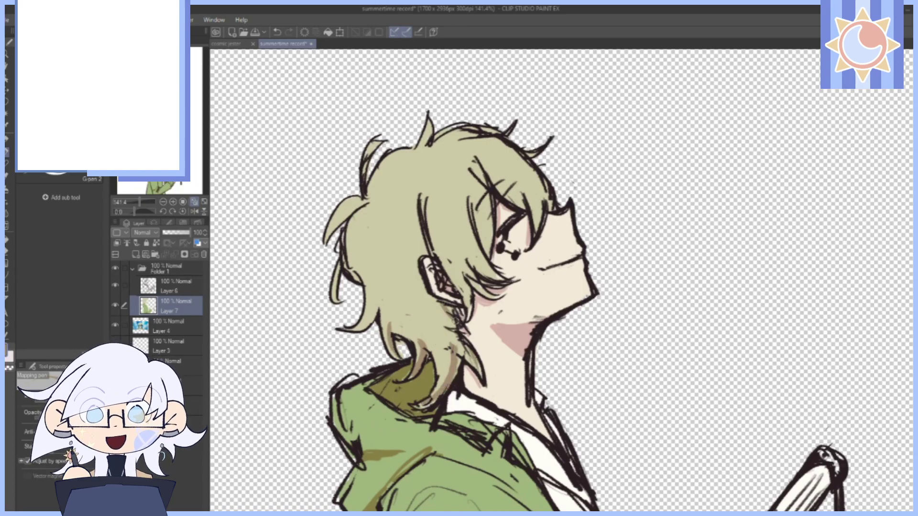
{"action": "left_click_drag", "start_coordinate": [442, 312], "coordinate": [455, 343]}
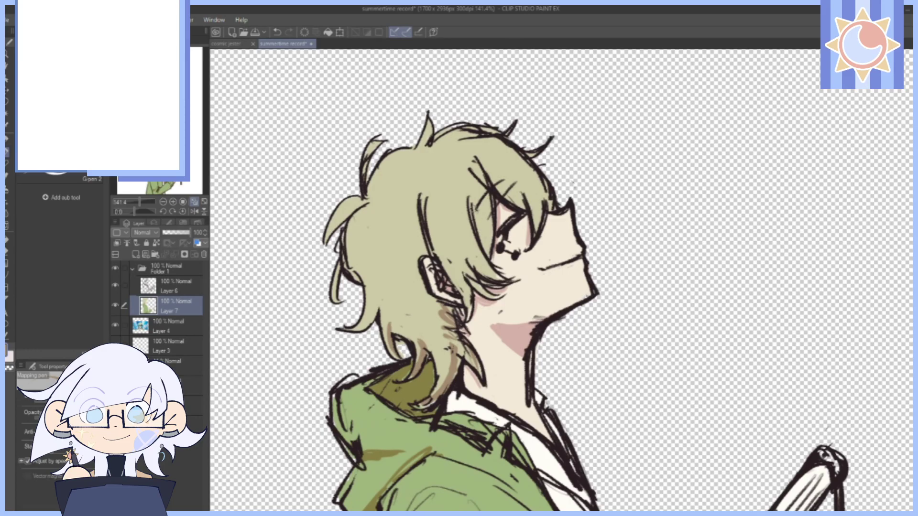
Add darker tan shadows to the bangs and the strands in front of the ear.
{"action": "mouse_move", "coordinate": [472, 204]}
{"action": "left_mouse_down"}
{"action": "mouse_move", "coordinate": [489, 254]}
{"action": "mouse_move", "coordinate": [464, 301]}
{"action": "left_mouse_up"}
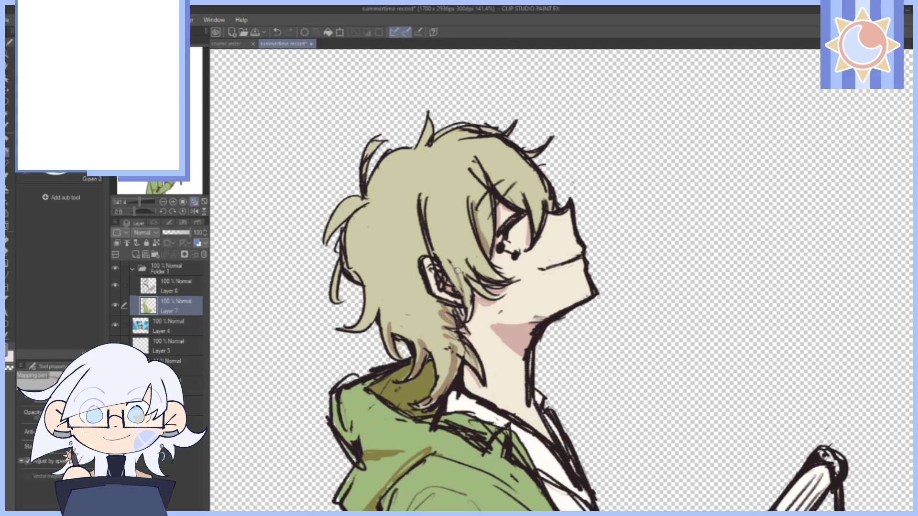
{"action": "mouse_move", "coordinate": [456, 268]}
{"action": "left_mouse_down"}
{"action": "mouse_move", "coordinate": [469, 311]}
{"action": "mouse_move", "coordinate": [471, 295]}
{"action": "left_mouse_up"}
{"action": "left_click_drag", "start_coordinate": [471, 253], "coordinate": [476, 289]}
{"action": "left_click_drag", "start_coordinate": [497, 122], "coordinate": [502, 128]}
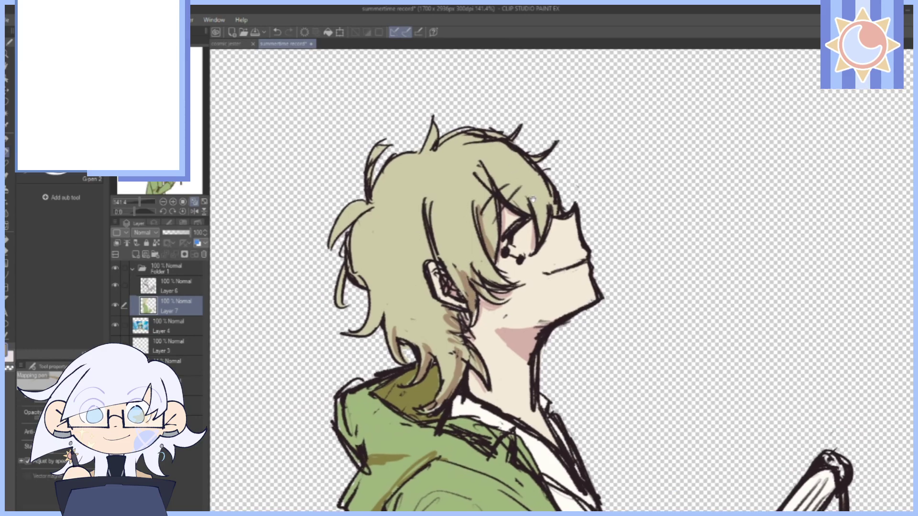
{"action": "left_click_drag", "start_coordinate": [517, 191], "coordinate": [528, 213]}
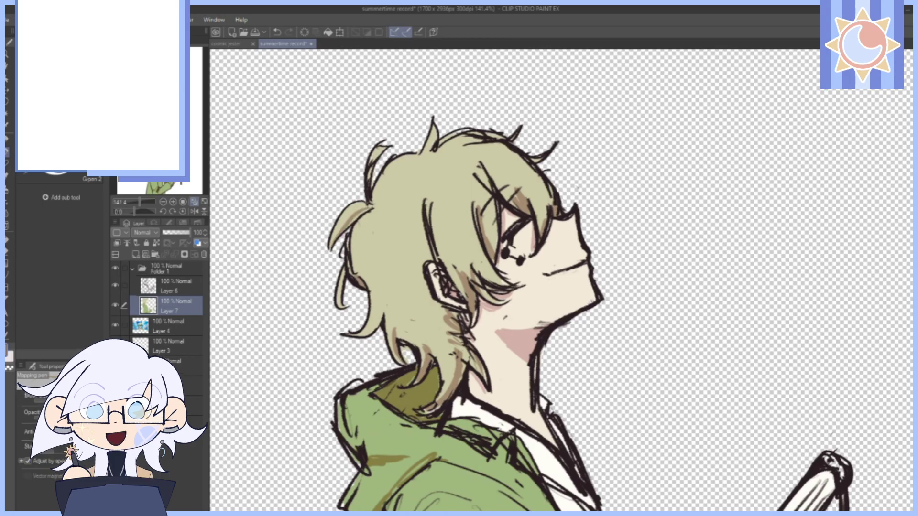
Shade the lower lock at the back of the hair, and undo the extra stroke tried behind the ear.
{"action": "left_click_drag", "start_coordinate": [382, 289], "coordinate": [379, 320]}
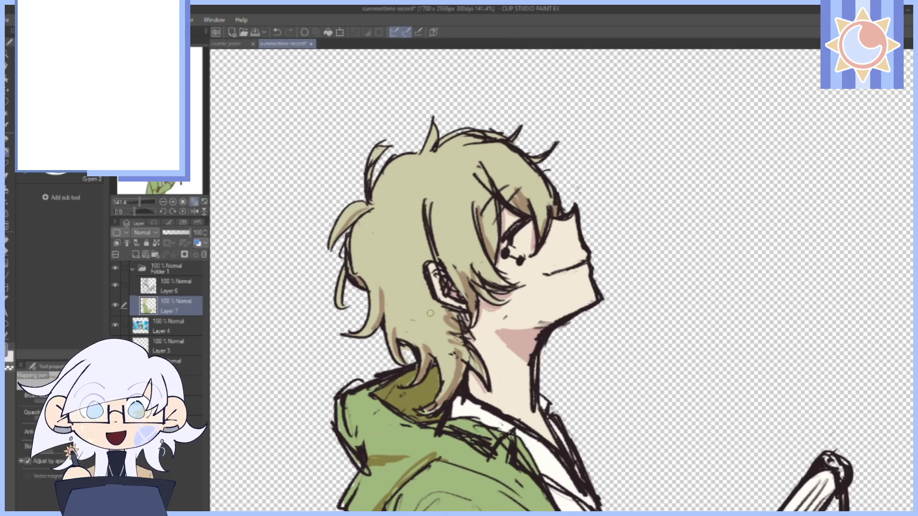
{"action": "left_click_drag", "start_coordinate": [385, 286], "coordinate": [404, 240]}
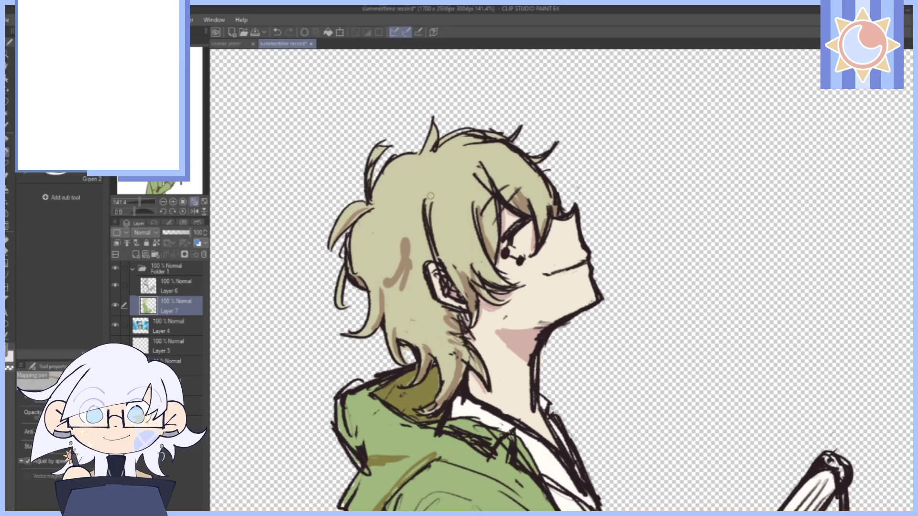
{"action": "left_click", "coordinate": [277, 32]}
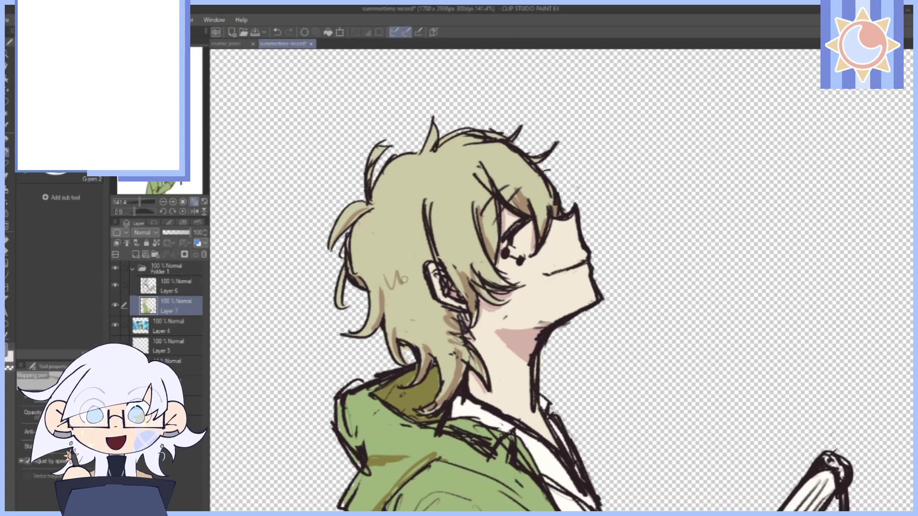
{"action": "left_click_drag", "start_coordinate": [622, 179], "coordinate": [641, 251]}
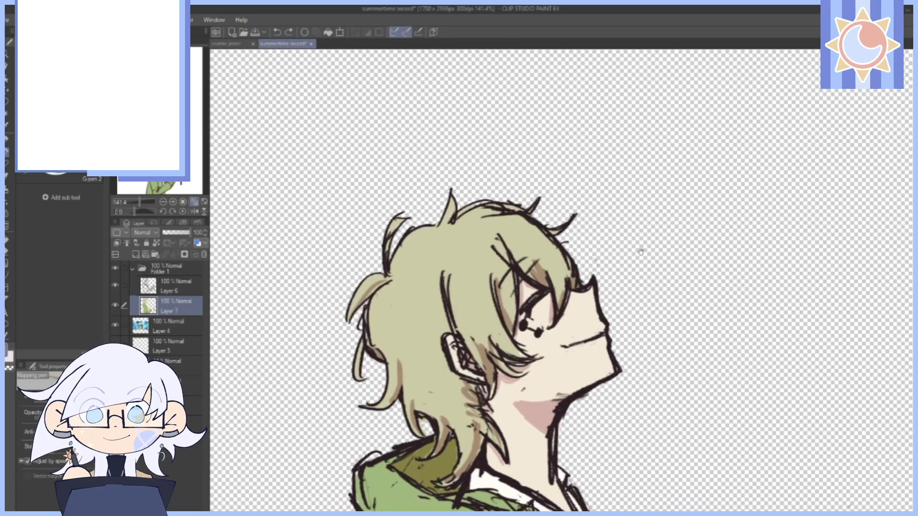
Hide the reference picture layer and add a new layer below the figure for the background.
{"action": "left_click", "coordinate": [195, 202]}
{"action": "left_click_drag", "start_coordinate": [707, 332], "coordinate": [692, 325]}
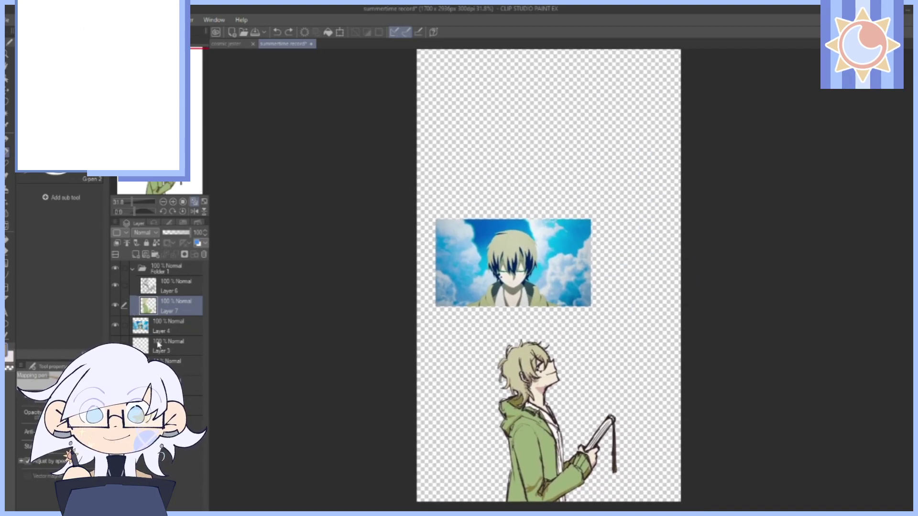
{"action": "left_click", "coordinate": [115, 326]}
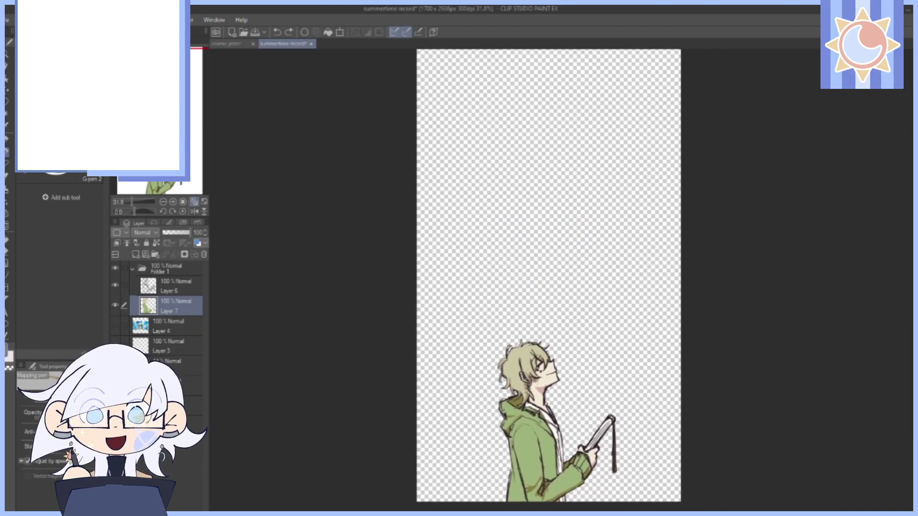
{"action": "left_click", "coordinate": [194, 426]}
{"action": "left_click", "coordinate": [136, 254]}
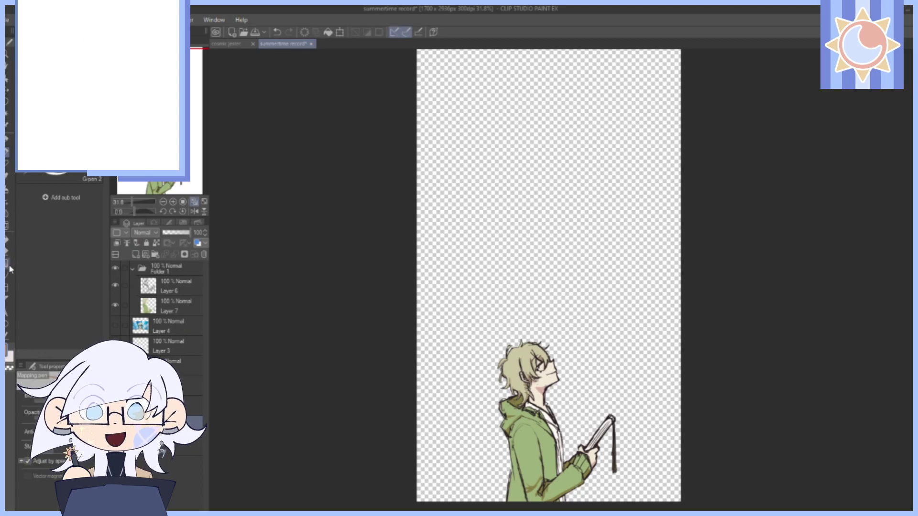
Fill the new layer with the Midday sky gradient, running vertically from below the canvas to its upper edge.
{"action": "left_click", "coordinate": [7, 262]}
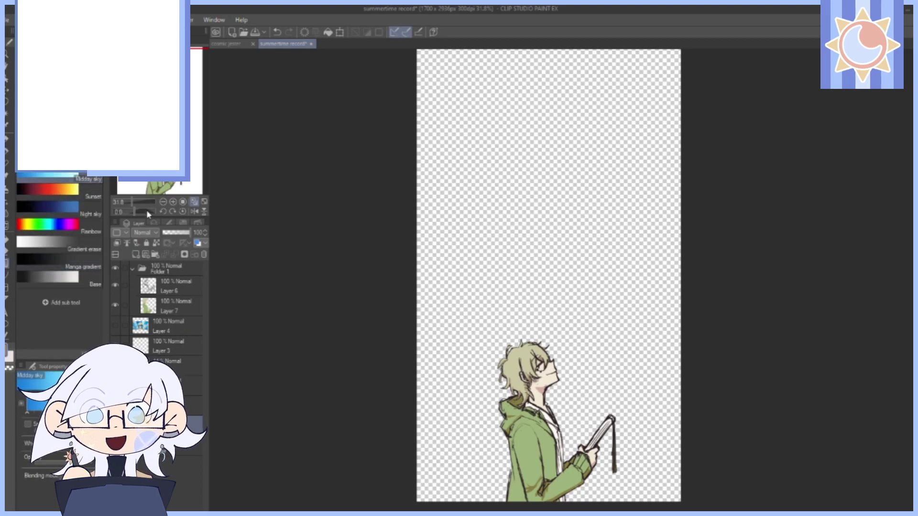
{"action": "left_click_drag", "start_coordinate": [132, 203], "coordinate": [128, 204]}
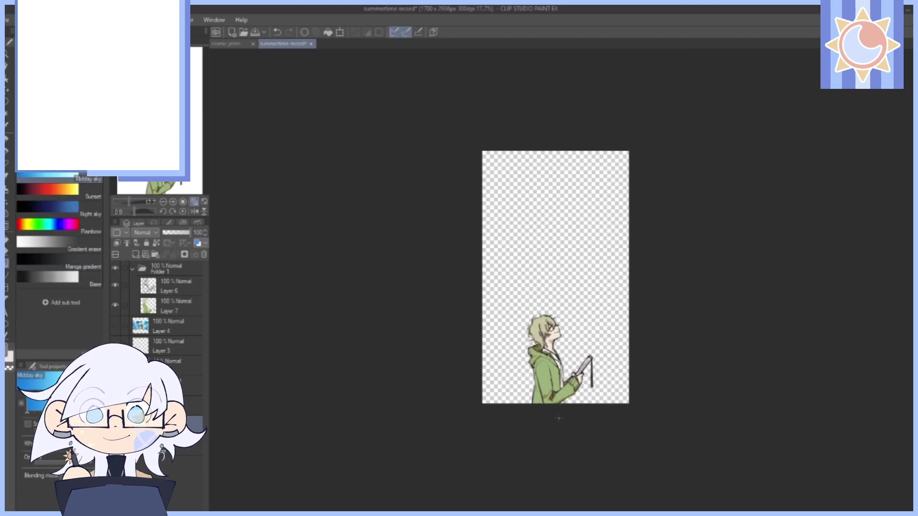
{"action": "left_click_drag", "start_coordinate": [559, 417], "coordinate": [559, 147]}
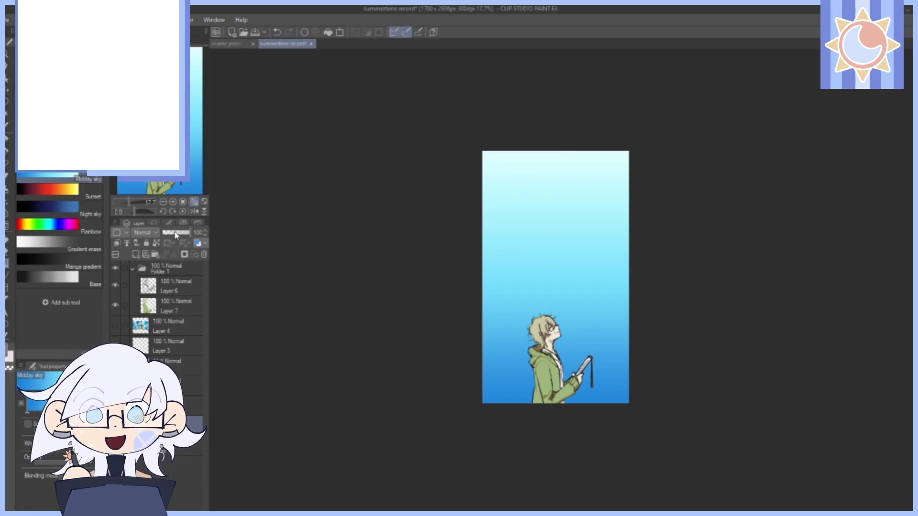
Lower the gradient layer's opacity to 54% and show the white paper layer.
{"action": "left_click_drag", "start_coordinate": [176, 234], "coordinate": [172, 235]}
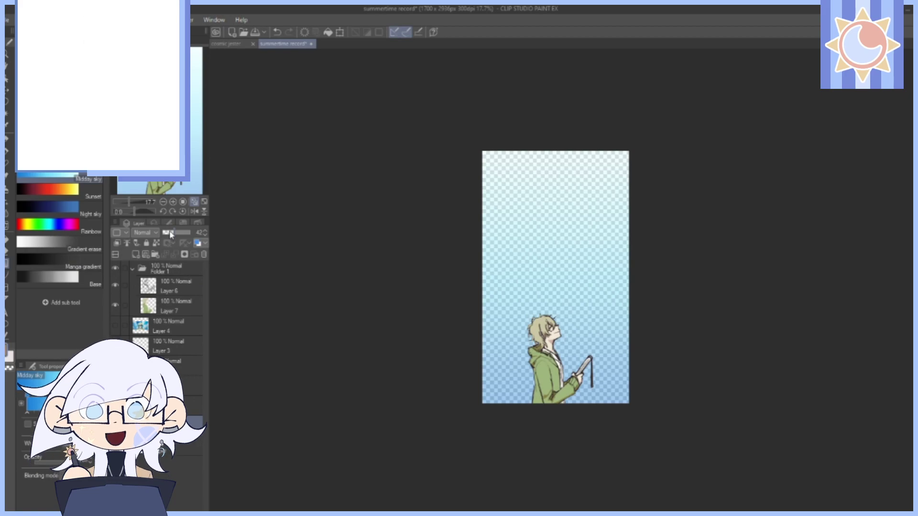
{"action": "left_click", "coordinate": [115, 446]}
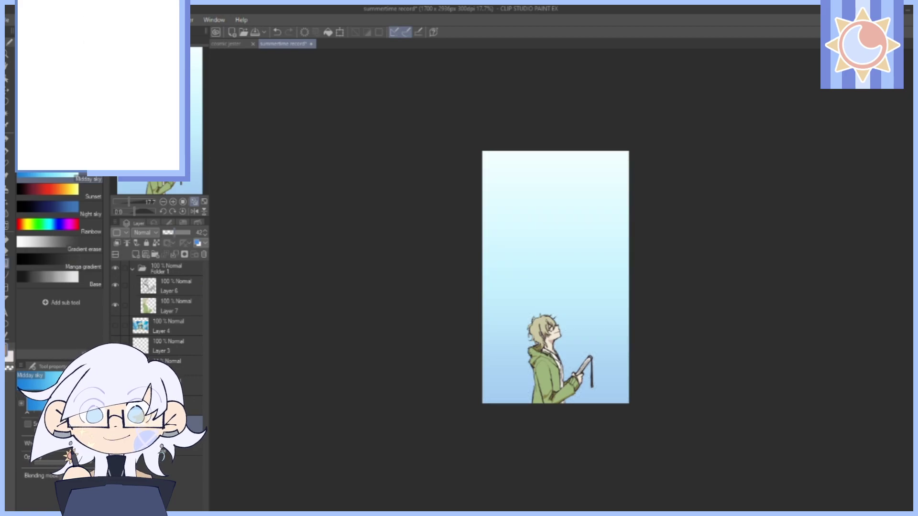
{"action": "left_click", "coordinate": [200, 201]}
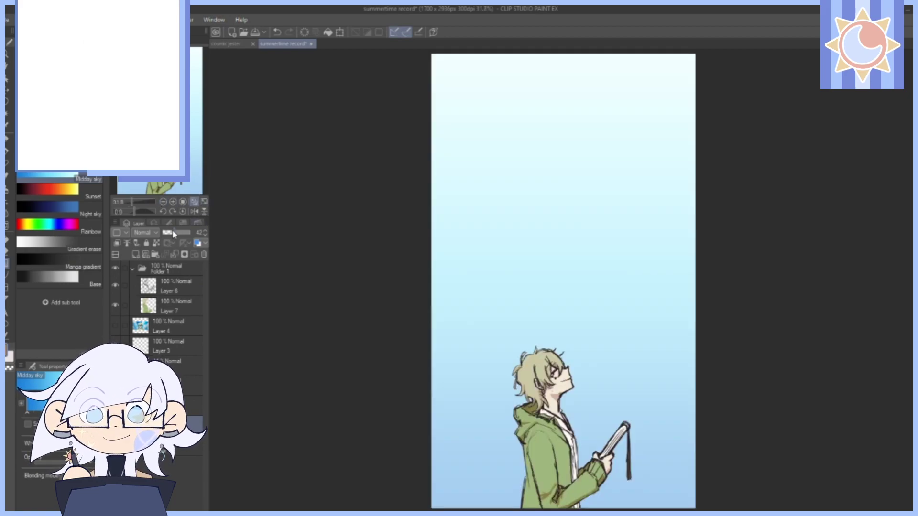
{"action": "left_click_drag", "start_coordinate": [174, 233], "coordinate": [178, 236]}
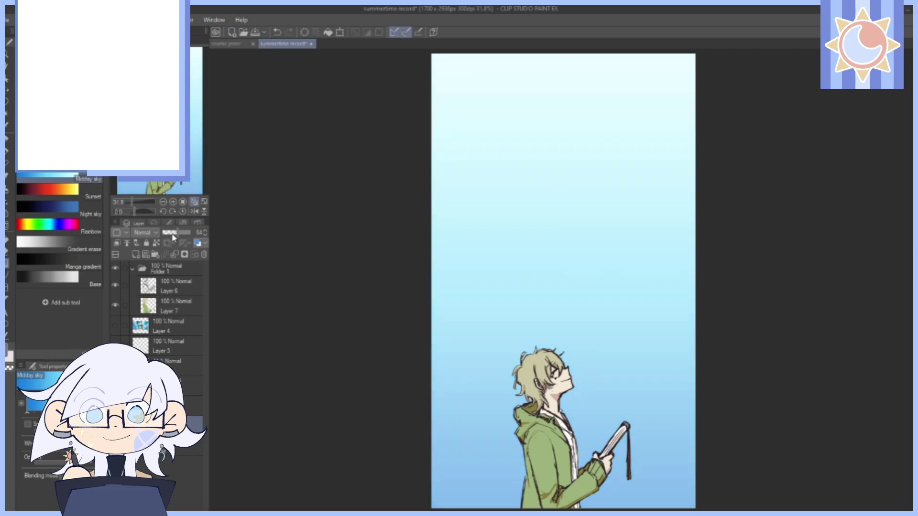
Move the gradient layer above the figure's folder, try Overlay blending on it, and set it to Screen.
{"action": "left_click_drag", "start_coordinate": [172, 423], "coordinate": [143, 263]}
{"action": "left_click", "coordinate": [133, 289]}
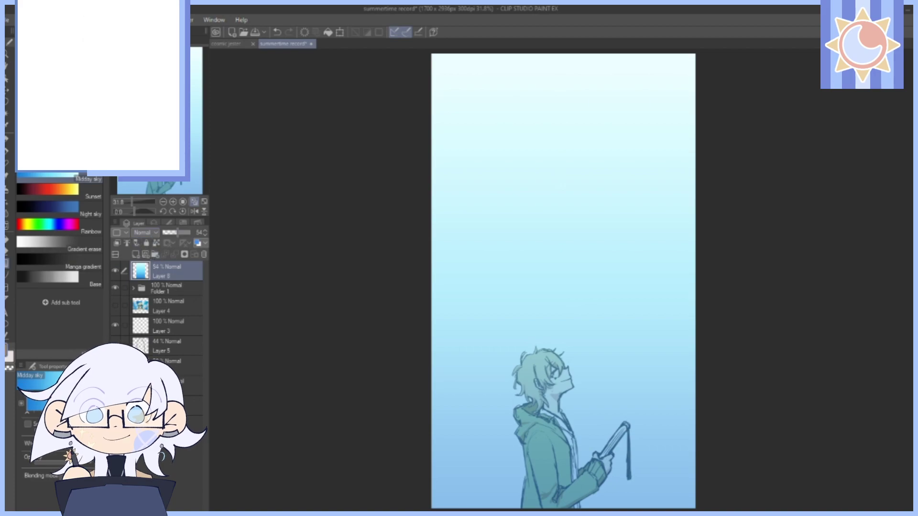
{"action": "left_click", "coordinate": [145, 232]}
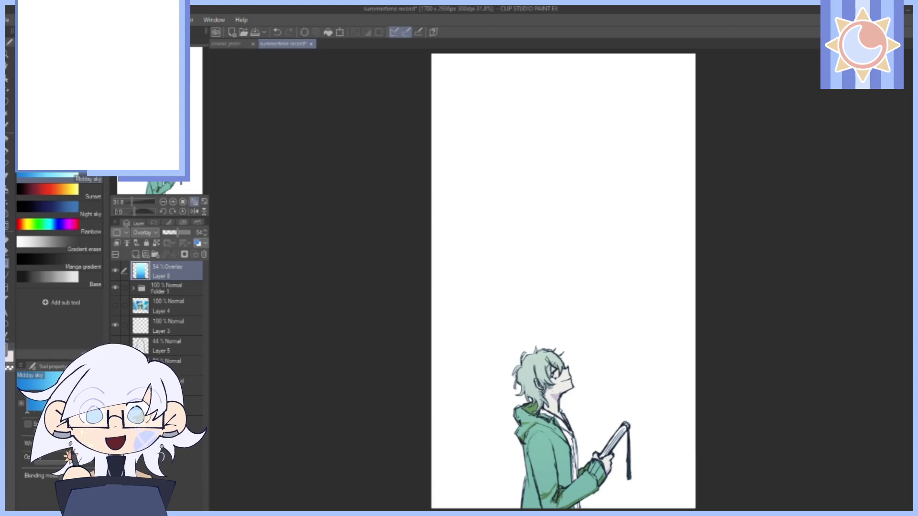
{"action": "left_click", "coordinate": [145, 232]}
{"action": "left_click", "coordinate": [149, 317]}
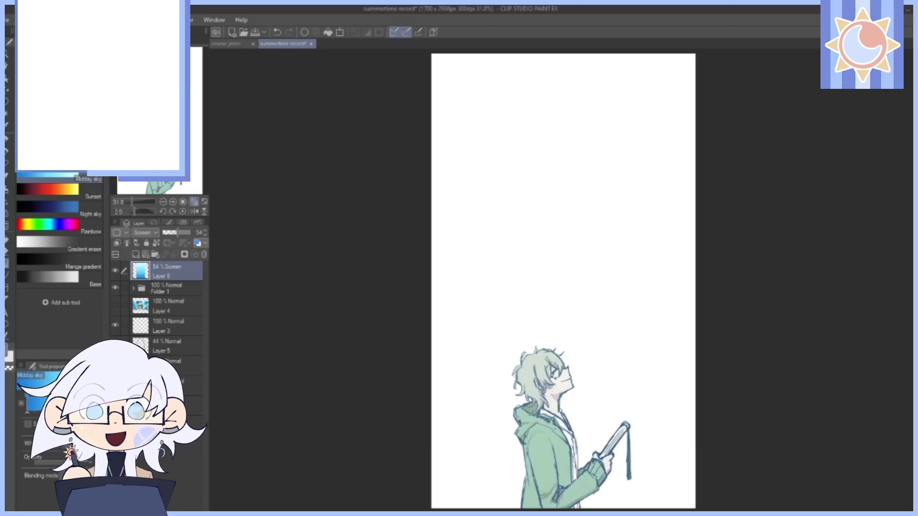
Examine how the Screen gradient tints the figure's hair, face, jacket and rod up close and in full view.
{"action": "left_click_drag", "start_coordinate": [132, 202], "coordinate": [135, 202]}
{"action": "left_click_drag", "start_coordinate": [160, 121], "coordinate": [166, 169]}
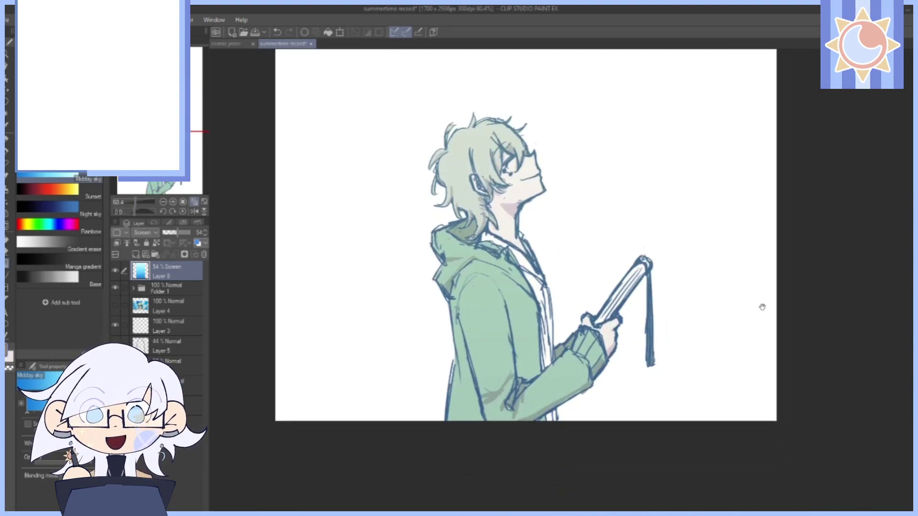
{"action": "left_click_drag", "start_coordinate": [707, 311], "coordinate": [685, 392]}
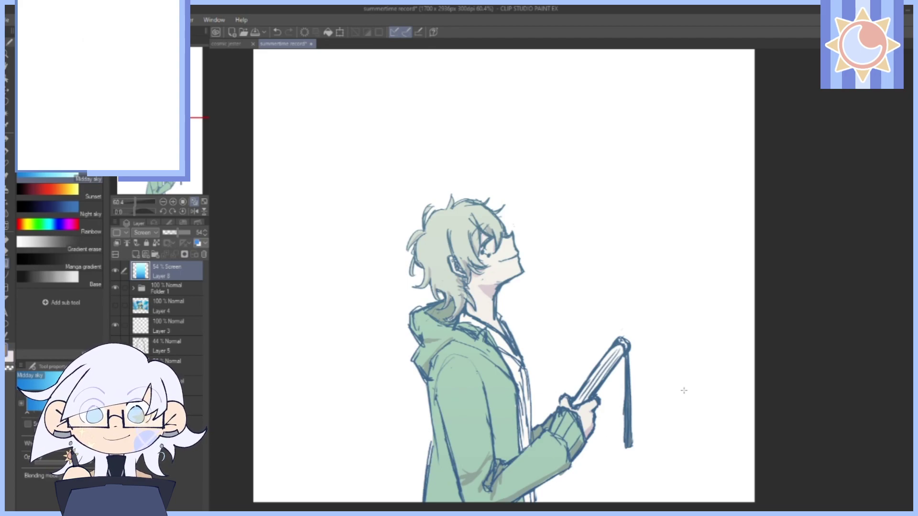
{"action": "left_click_drag", "start_coordinate": [634, 170], "coordinate": [626, 204]}
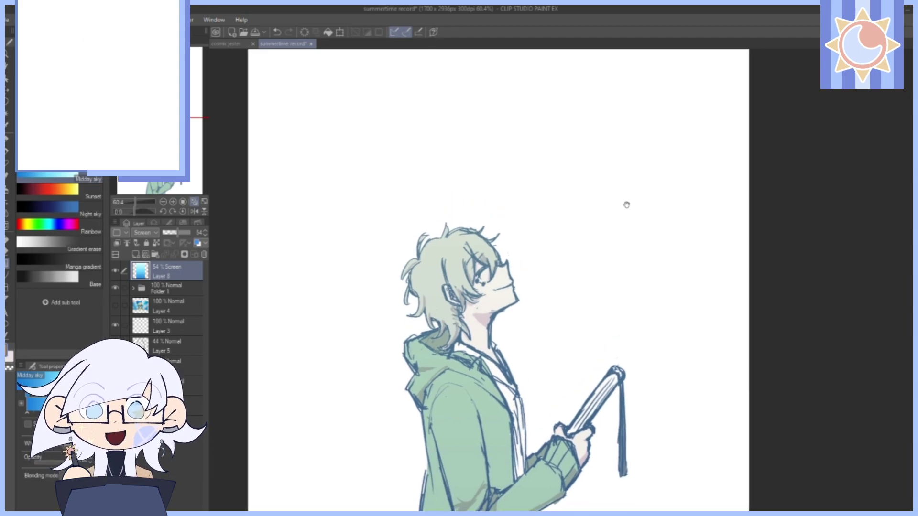
{"action": "left_click", "coordinate": [205, 203]}
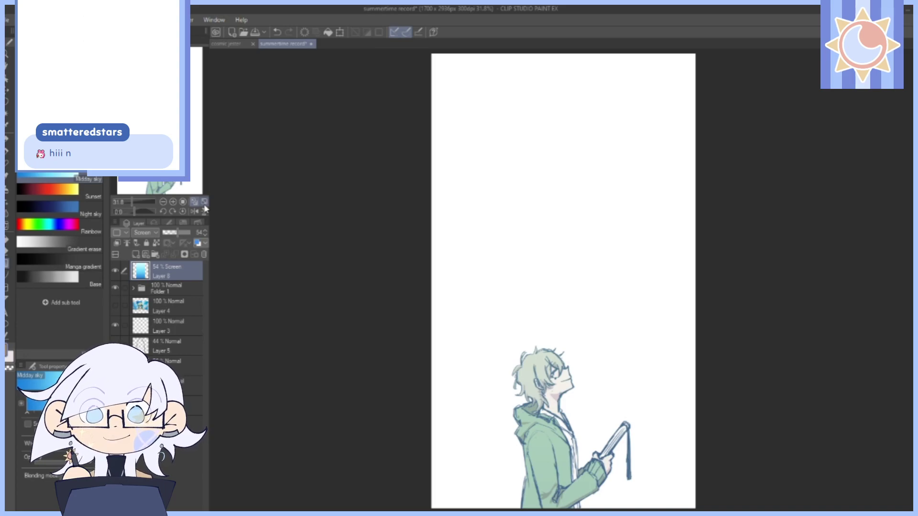
{"action": "left_click_drag", "start_coordinate": [131, 201], "coordinate": [136, 203]}
{"action": "left_click_drag", "start_coordinate": [160, 130], "coordinate": [166, 171]}
{"action": "left_click_drag", "start_coordinate": [726, 258], "coordinate": [737, 295]}
{"action": "scroll", "coordinate": [713, 335], "scroll_direction": "up", "scroll_amount": 1}
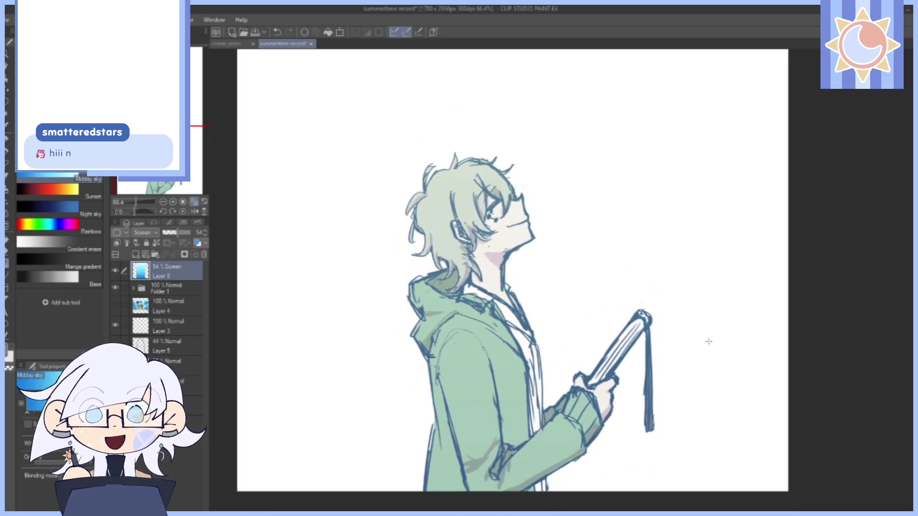
{"action": "scroll", "coordinate": [613, 206], "scroll_direction": "up", "scroll_amount": 5}
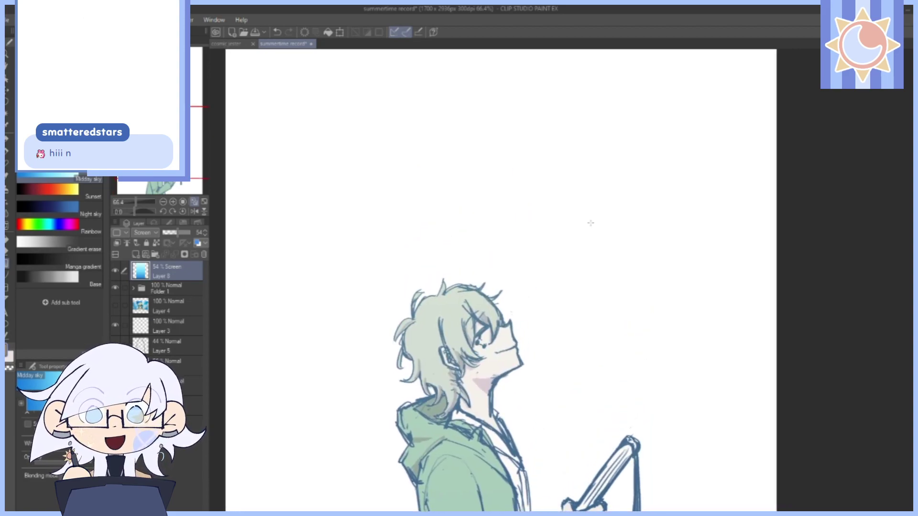
Save the illustration with the whole canvas in view.
{"action": "left_click", "coordinate": [195, 202]}
{"action": "left_click", "coordinate": [262, 32]}
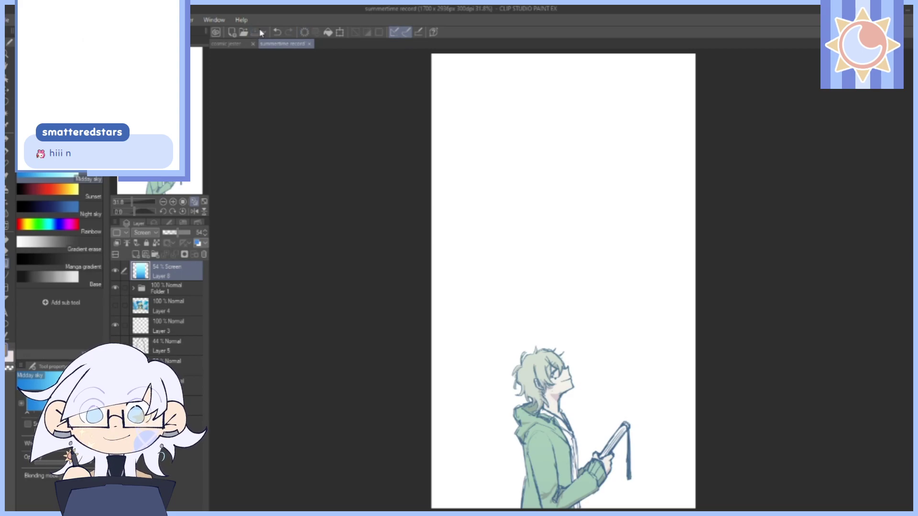
{"action": "left_click_drag", "start_coordinate": [664, 187], "coordinate": [654, 193]}
{"action": "left_click_drag", "start_coordinate": [658, 225], "coordinate": [650, 190]}
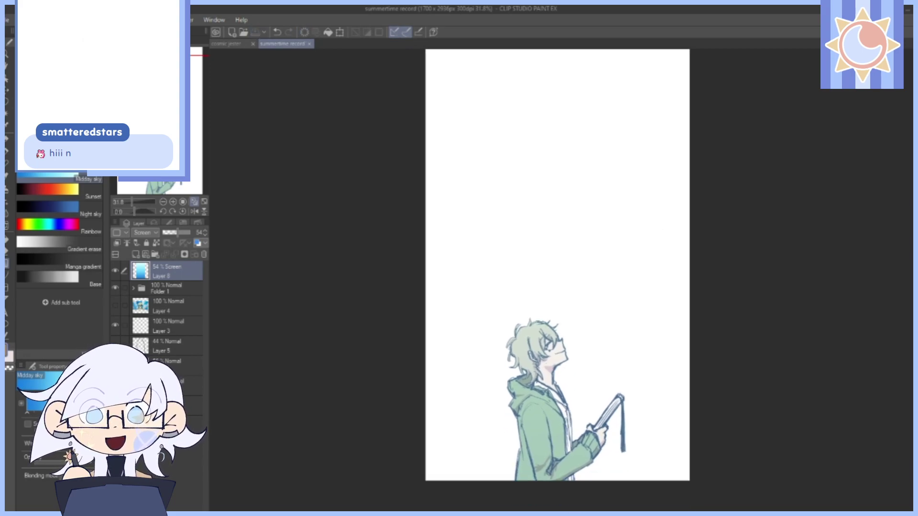
Try a vertical Blue sky gradient on a layer behind the figure, and undo it.
{"action": "left_click", "coordinate": [191, 385]}
{"action": "left_click", "coordinate": [191, 405]}
{"action": "left_click", "coordinate": [192, 386]}
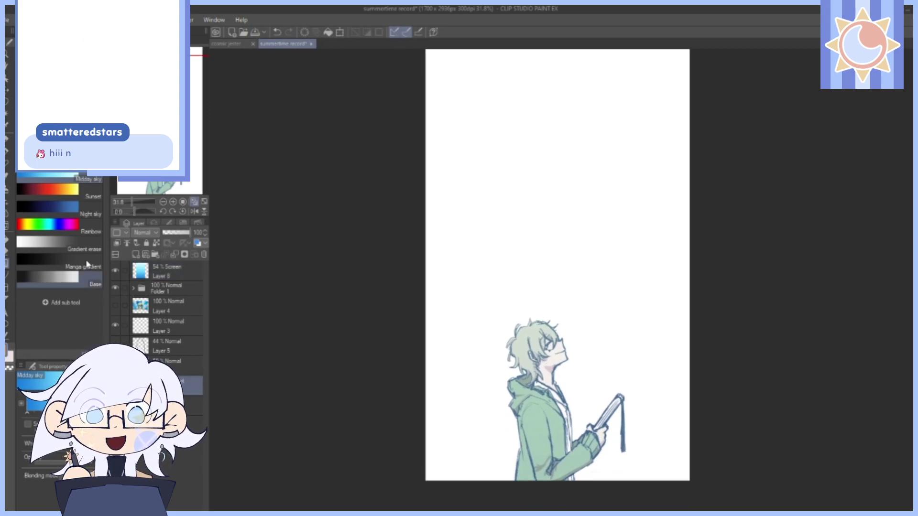
{"action": "left_click", "coordinate": [81, 161]}
{"action": "left_click_drag", "start_coordinate": [132, 200], "coordinate": [128, 197]}
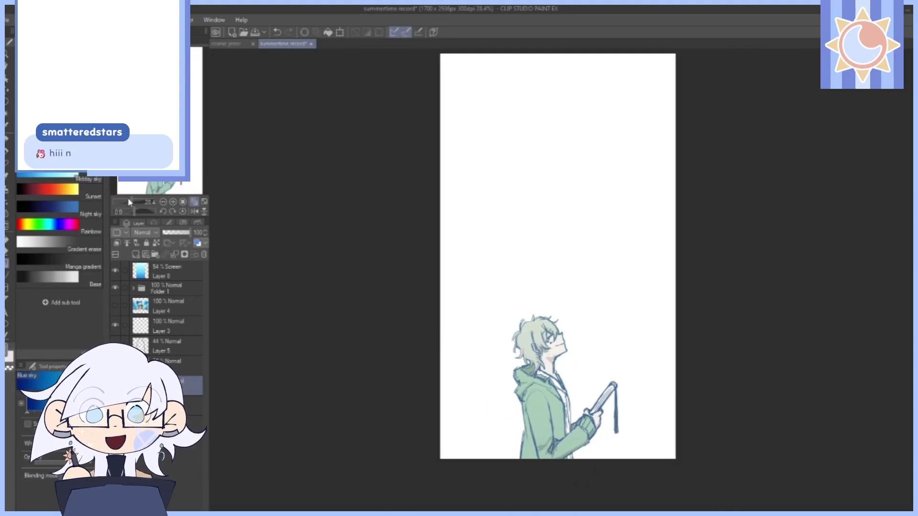
{"action": "left_click_drag", "start_coordinate": [681, 218], "coordinate": [677, 210]}
{"action": "left_click_drag", "start_coordinate": [621, 282], "coordinate": [613, 286]}
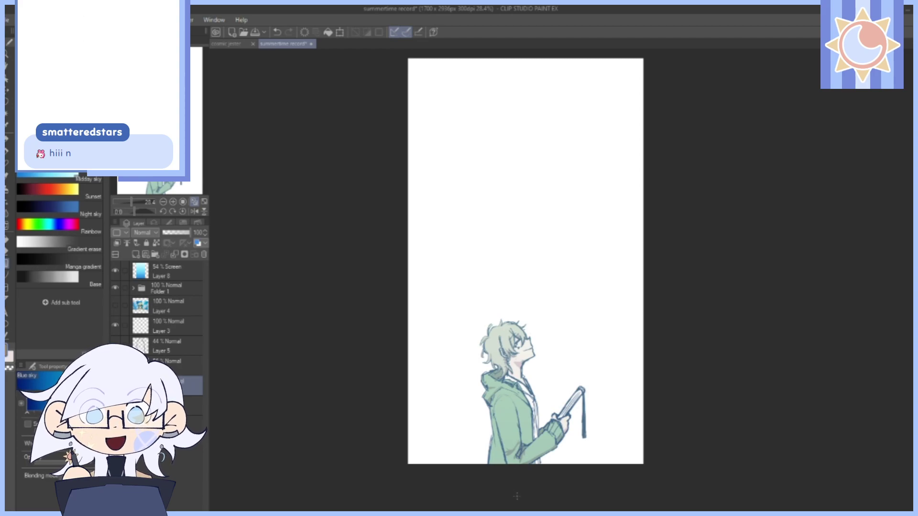
{"action": "left_click_drag", "start_coordinate": [516, 497], "coordinate": [518, 56]}
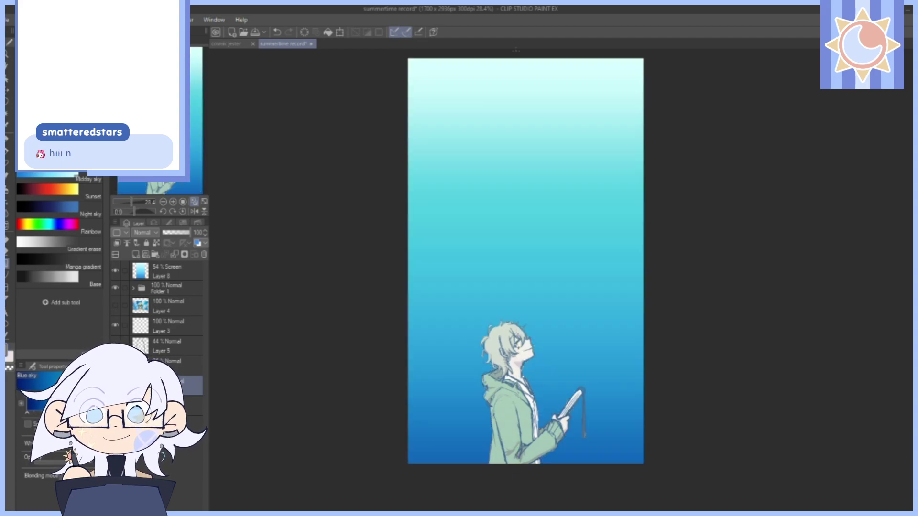
{"action": "left_click_drag", "start_coordinate": [529, 103], "coordinate": [528, 112]}
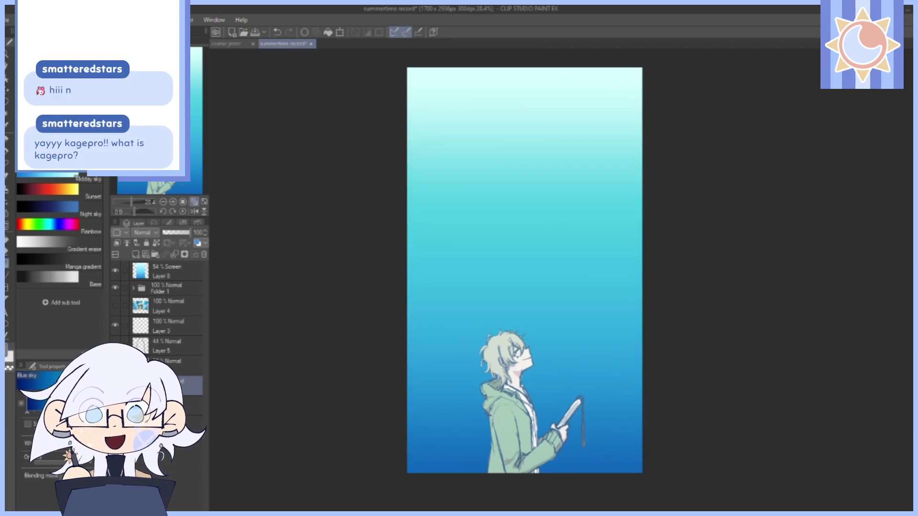
{"action": "key", "text": "ctrl+z"}
Add a new background layer above the paper and fill it with a vertical Midday sky gradient.
{"action": "left_click", "coordinate": [82, 178]}
{"action": "mouse_move", "coordinate": [136, 211]}
{"action": "left_mouse_down"}
{"action": "mouse_move", "coordinate": [143, 206]}
{"action": "mouse_move", "coordinate": [130, 203]}
{"action": "left_mouse_up"}
{"action": "left_click", "coordinate": [182, 211]}
{"action": "left_click_drag", "start_coordinate": [653, 279], "coordinate": [645, 287]}
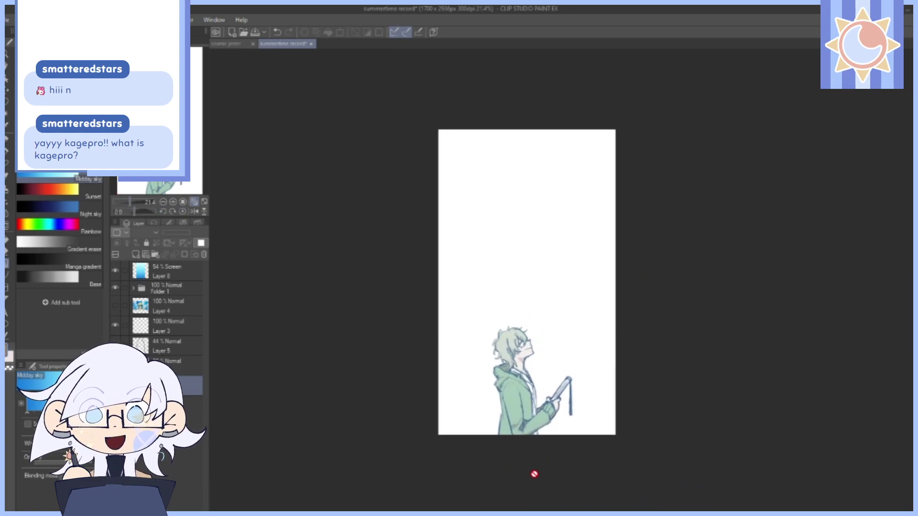
{"action": "left_click", "coordinate": [135, 254]}
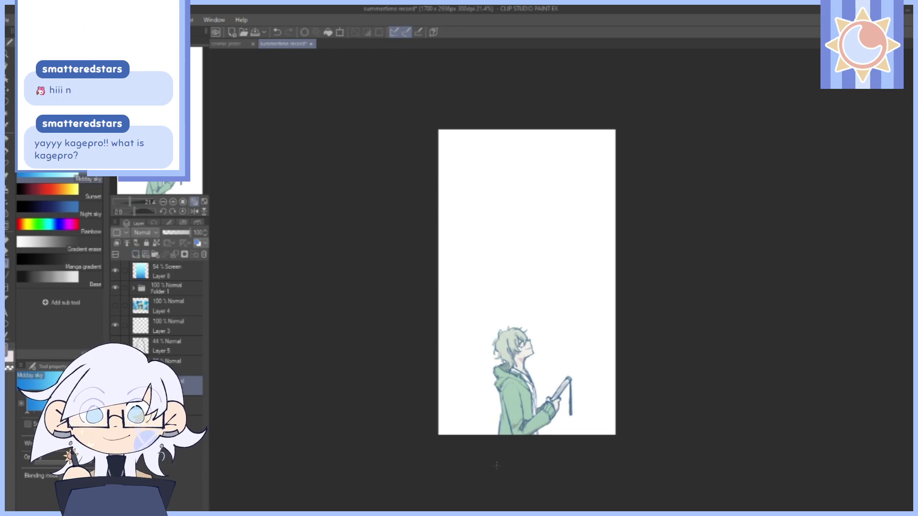
{"action": "left_click_drag", "start_coordinate": [524, 509], "coordinate": [528, 103]}
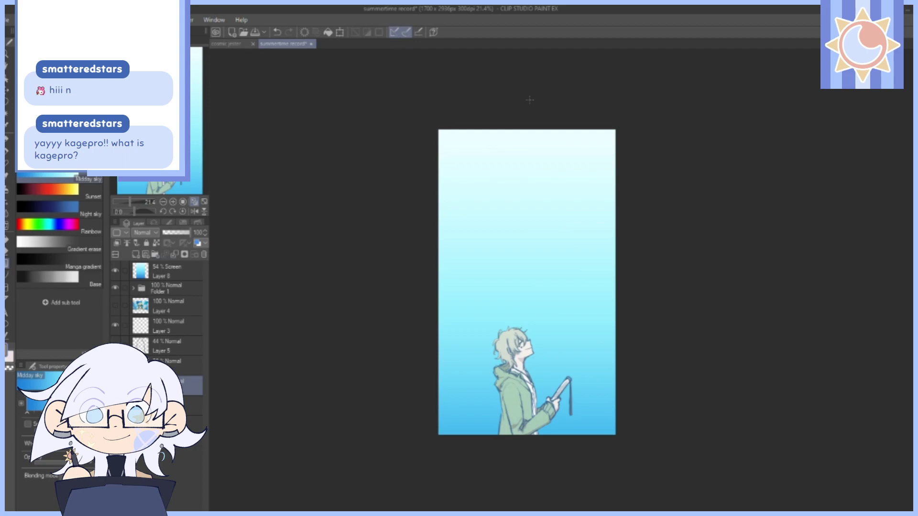
Paste the black-and-white full-body character picture above the Screen layer, view it up close, and undo the paste.
{"action": "left_click", "coordinate": [8, 90]}
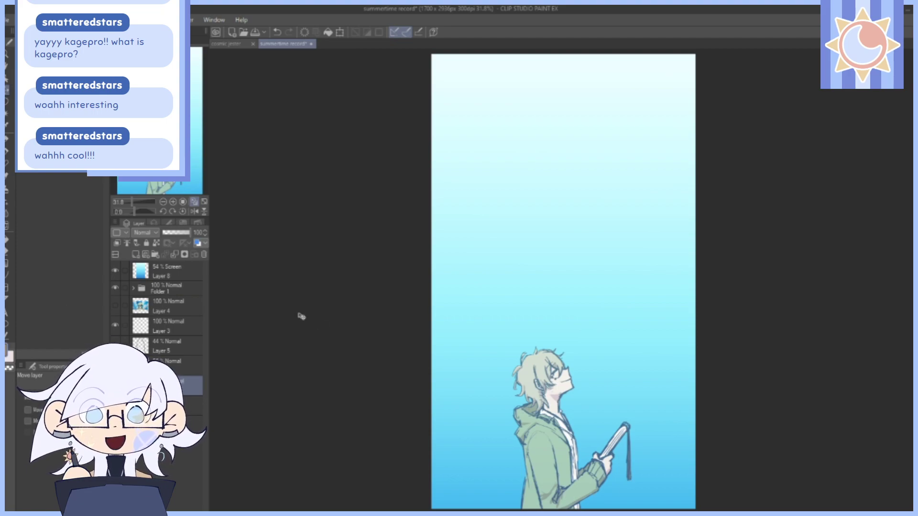
{"action": "left_click", "coordinate": [176, 274]}
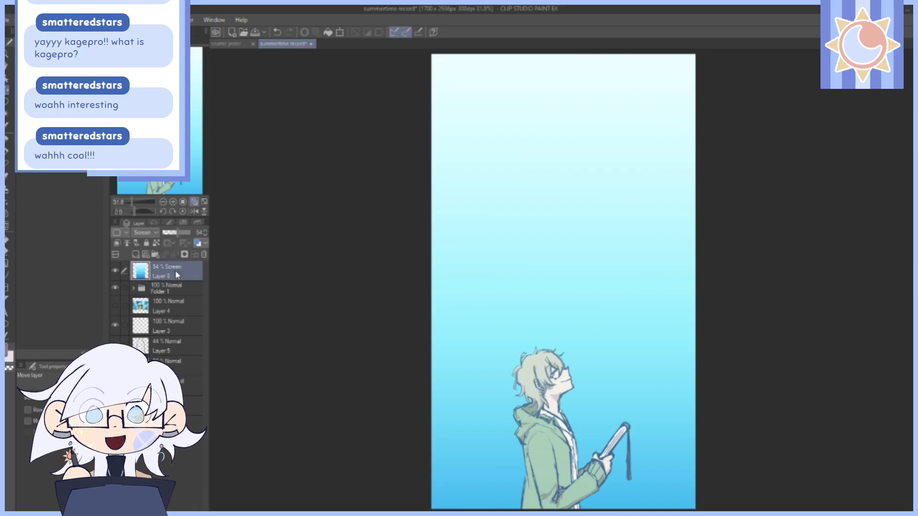
{"action": "key", "text": "ctrl+v"}
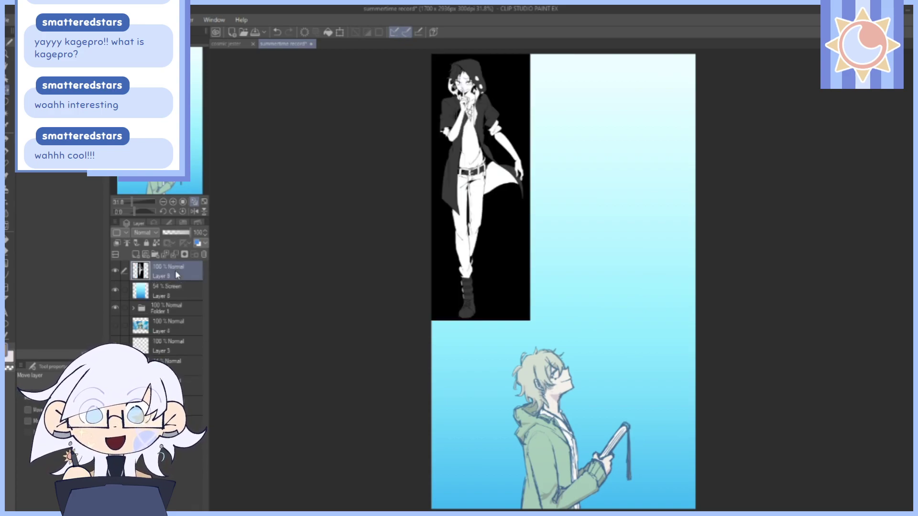
{"action": "left_click_drag", "start_coordinate": [132, 202], "coordinate": [136, 203]}
{"action": "left_click", "coordinate": [147, 91]}
{"action": "left_click_drag", "start_coordinate": [147, 91], "coordinate": [147, 81]}
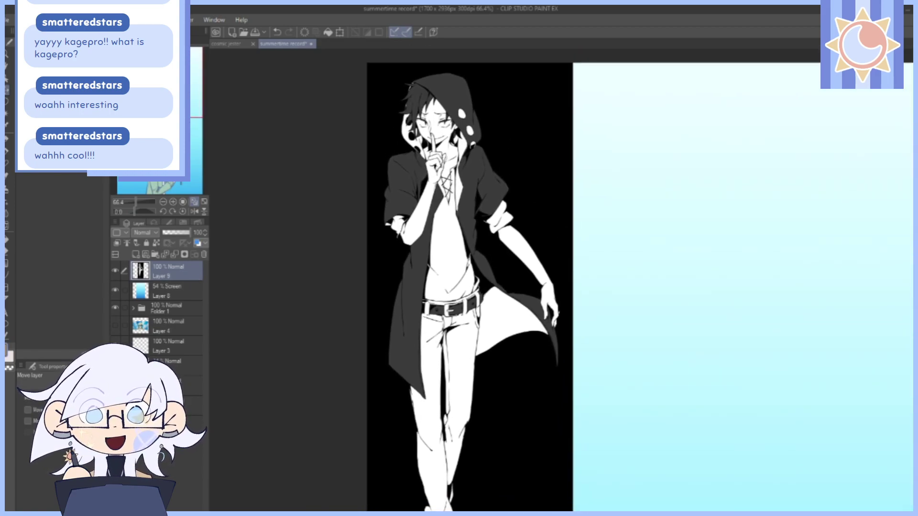
{"action": "key", "text": "ctrl+z"}
Hide the Screen gradient layer above the figure.
{"action": "left_click_drag", "start_coordinate": [158, 147], "coordinate": [159, 159]}
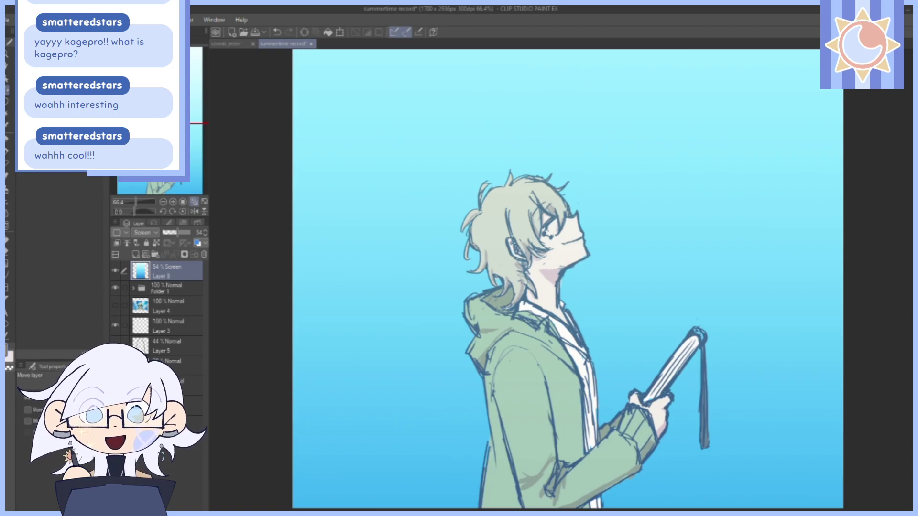
{"action": "left_click", "coordinate": [194, 202]}
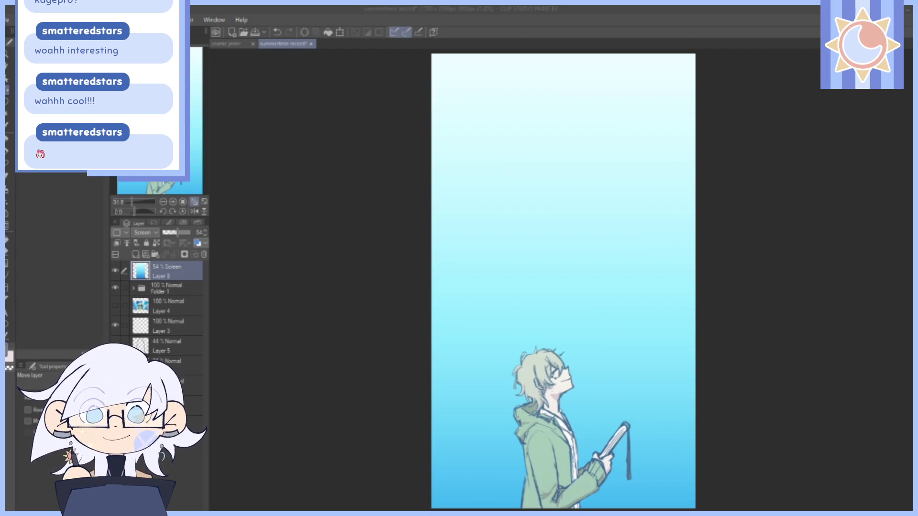
{"action": "left_click", "coordinate": [115, 272]}
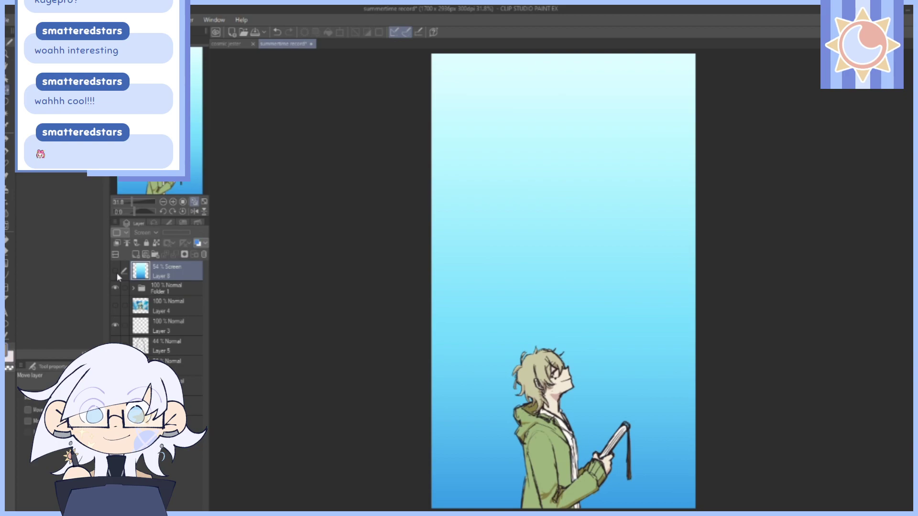
Show the 54% Screen gradient layer to check its effect on the figure up close, and hide it again.
{"action": "left_click", "coordinate": [115, 271]}
{"action": "left_click_drag", "start_coordinate": [721, 320], "coordinate": [694, 305]}
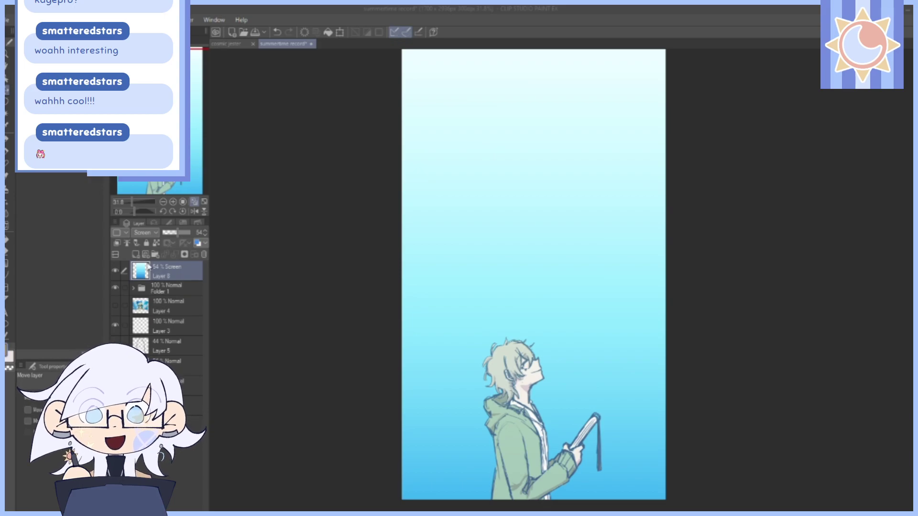
{"action": "left_click_drag", "start_coordinate": [132, 202], "coordinate": [135, 205]}
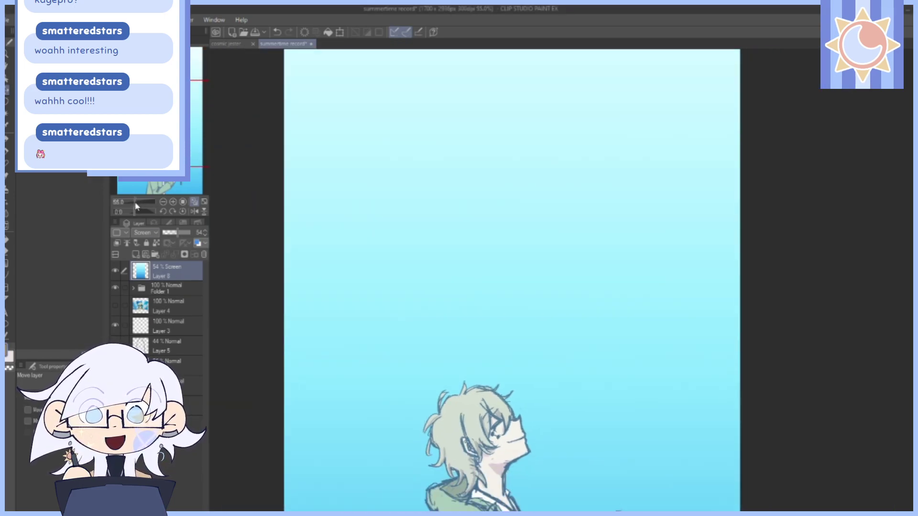
{"action": "left_click_drag", "start_coordinate": [770, 430], "coordinate": [746, 285]}
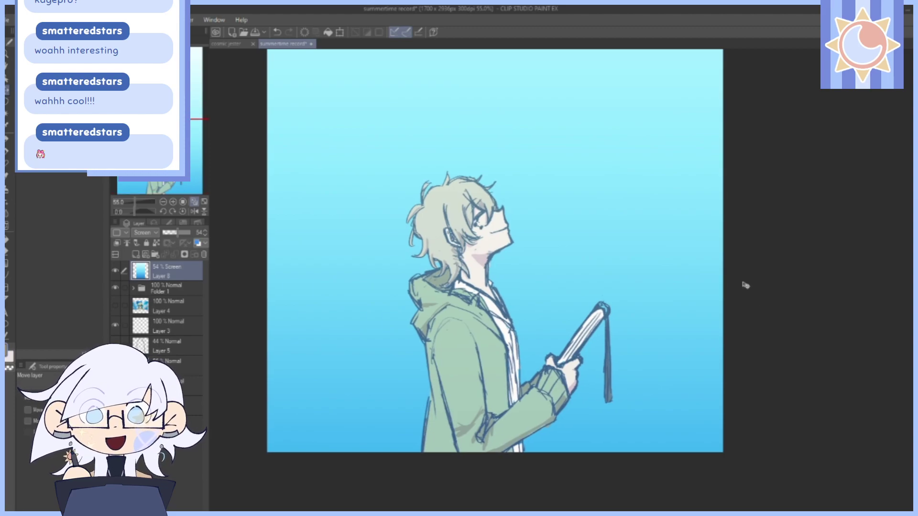
{"action": "left_click_drag", "start_coordinate": [702, 215], "coordinate": [695, 217]}
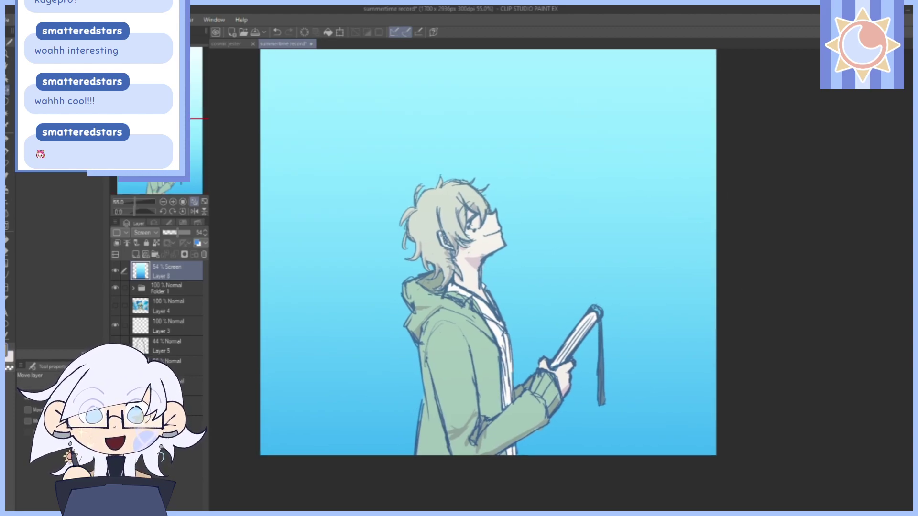
{"action": "left_click", "coordinate": [115, 271]}
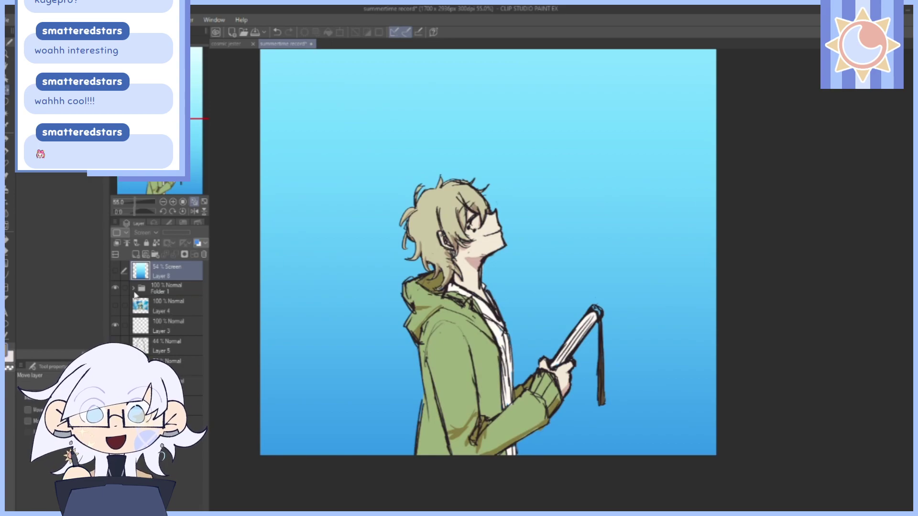
Activate the character's flat colour layer inside Folder 1 and touch up the held book with white sampled from it, using the textured brush.
{"action": "left_click", "coordinate": [134, 289]}
{"action": "left_click", "coordinate": [172, 326]}
{"action": "left_click_drag", "start_coordinate": [134, 202], "coordinate": [139, 202]}
{"action": "left_click", "coordinate": [171, 185]}
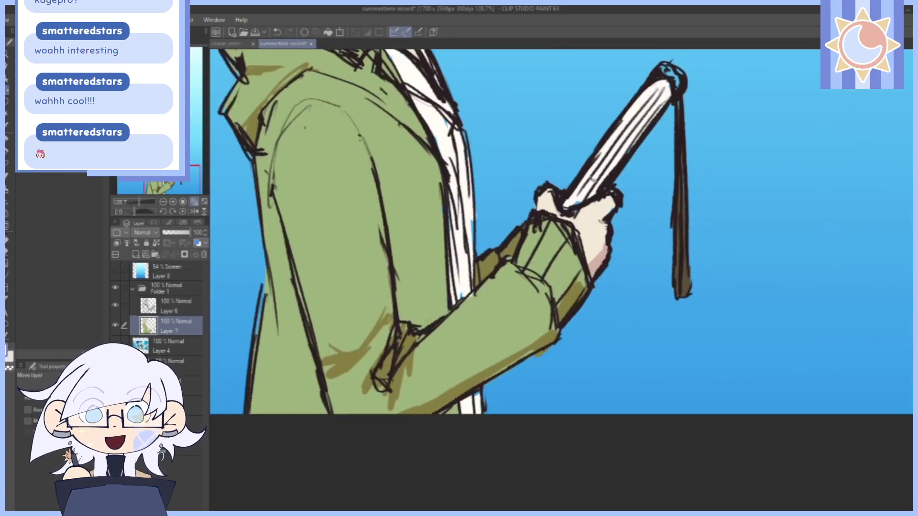
{"action": "left_click", "coordinate": [11, 143]}
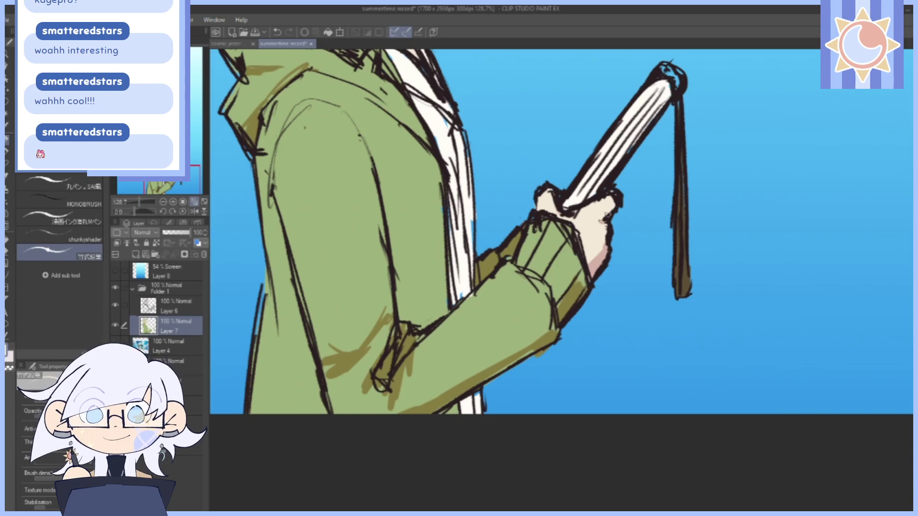
{"action": "left_click", "coordinate": [663, 94], "text": "alt"}
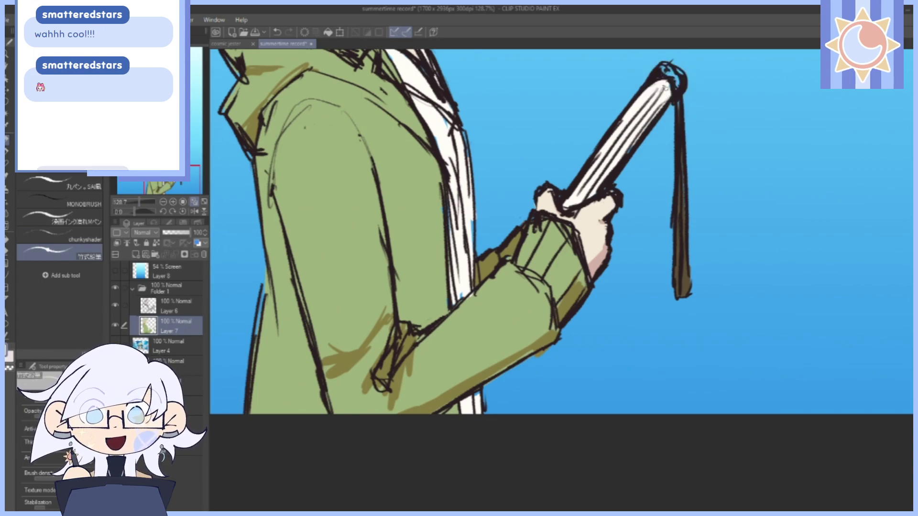
{"action": "left_click", "coordinate": [276, 31]}
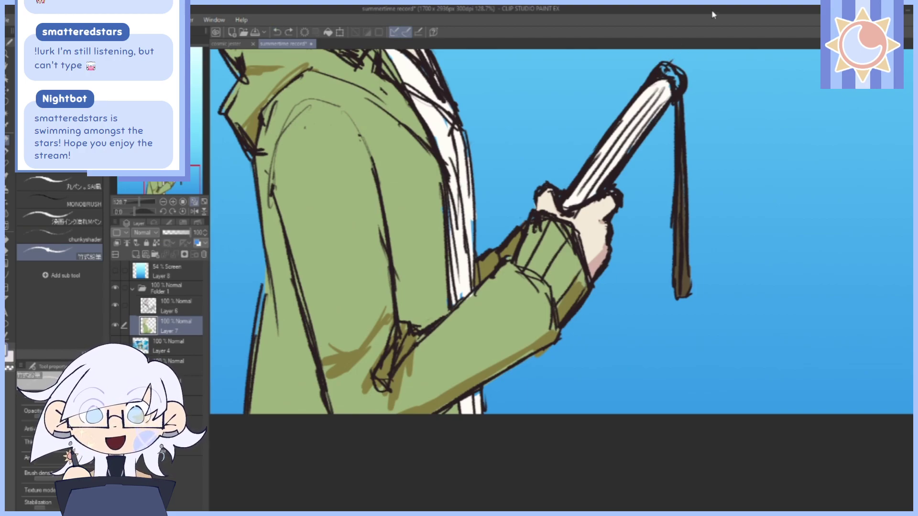
{"action": "right_click", "coordinate": [667, 93]}
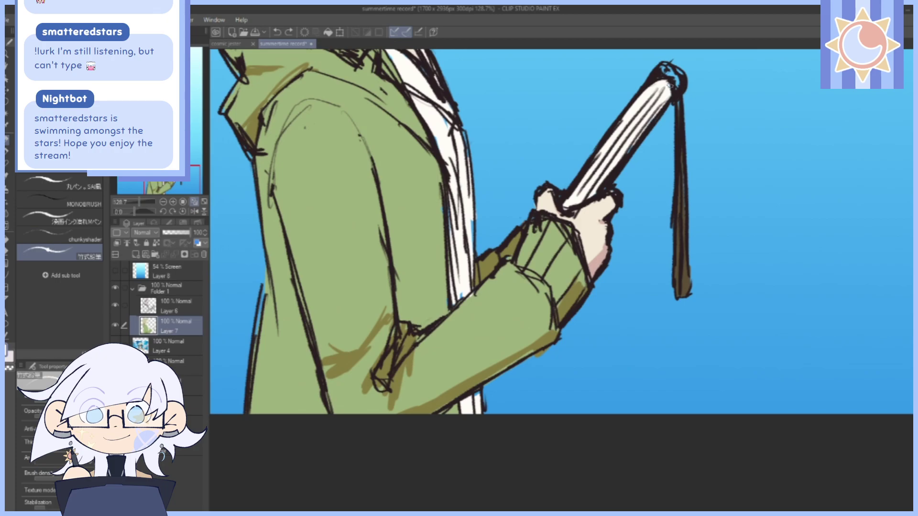
{"action": "left_click_drag", "start_coordinate": [669, 93], "coordinate": [605, 184]}
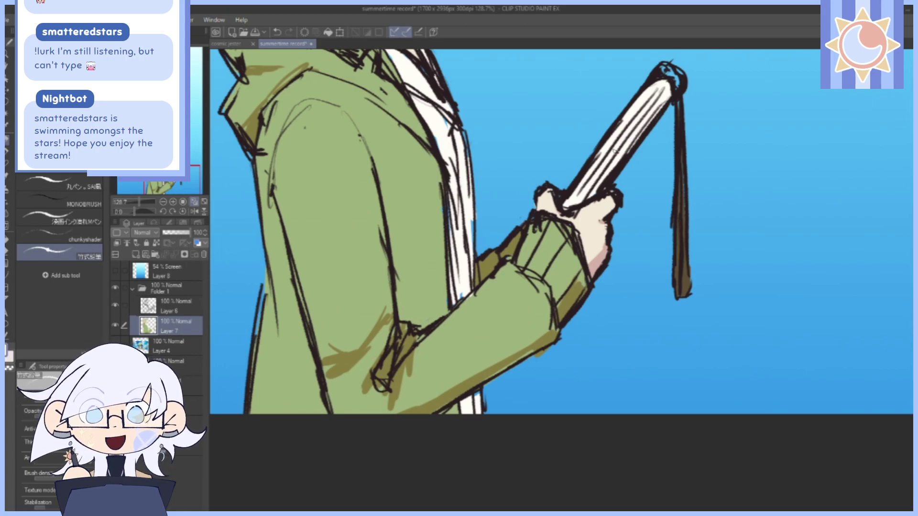
Sample the jacket's green and touch up the colour along the hood and shoulder on the flat colour layer.
{"action": "left_click_drag", "start_coordinate": [140, 203], "coordinate": [139, 203]}
{"action": "left_click_drag", "start_coordinate": [364, 134], "coordinate": [418, 267]}
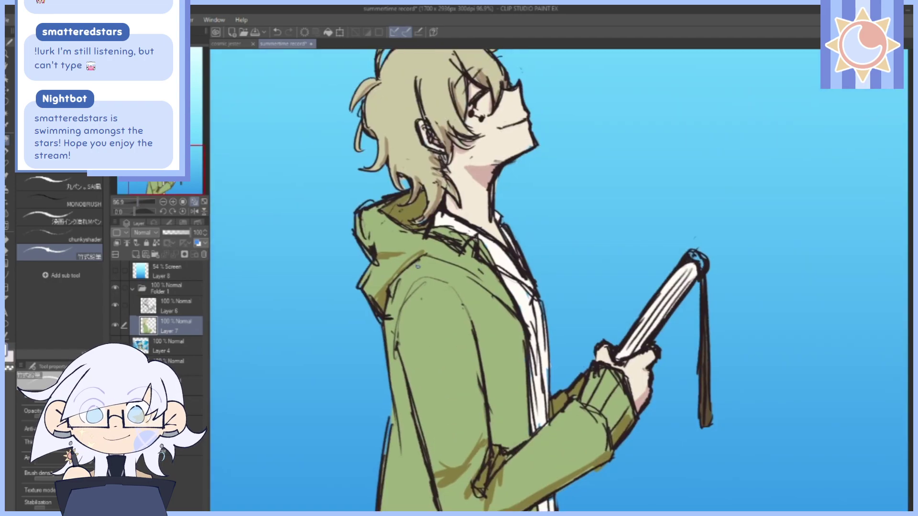
{"action": "left_click", "coordinate": [385, 266], "text": "alt"}
{"action": "left_click_drag", "start_coordinate": [136, 203], "coordinate": [140, 203]}
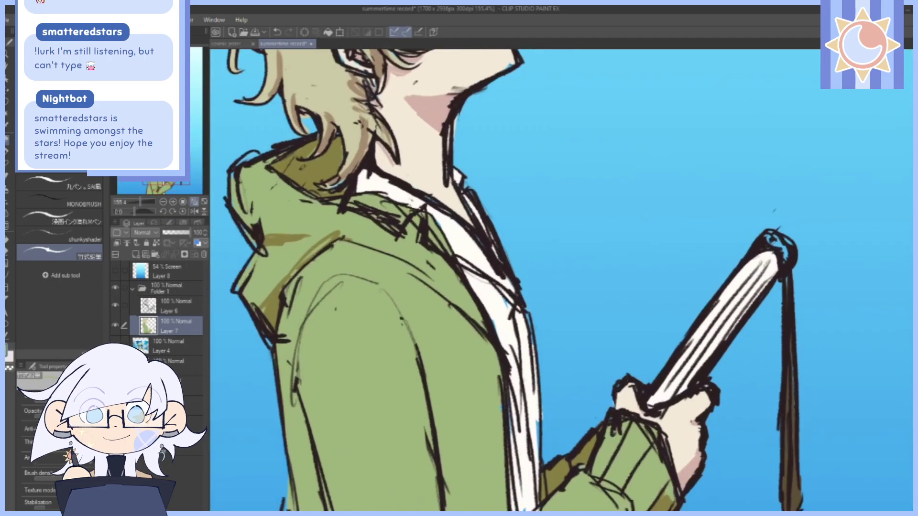
{"action": "mouse_move", "coordinate": [361, 246]}
{"action": "left_mouse_down"}
{"action": "mouse_move", "coordinate": [504, 232]}
{"action": "mouse_move", "coordinate": [545, 269]}
{"action": "left_mouse_up"}
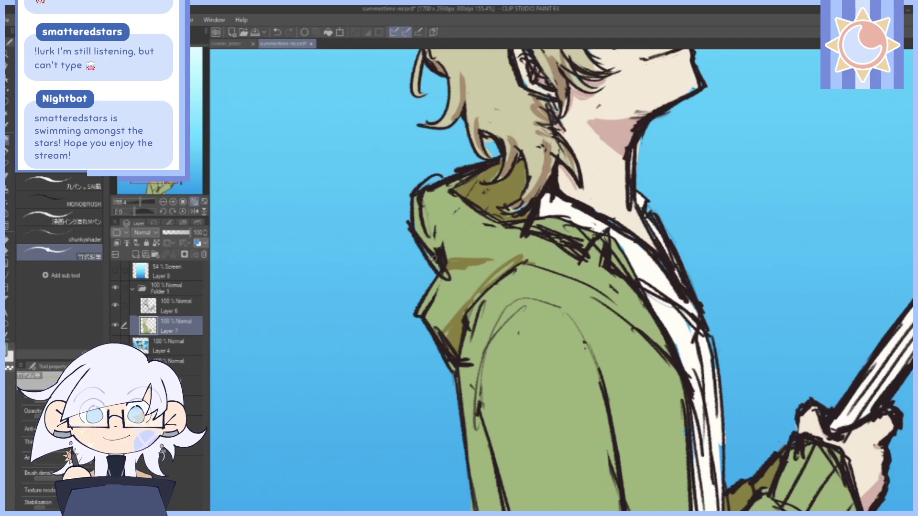
{"action": "left_click_drag", "start_coordinate": [424, 216], "coordinate": [400, 256]}
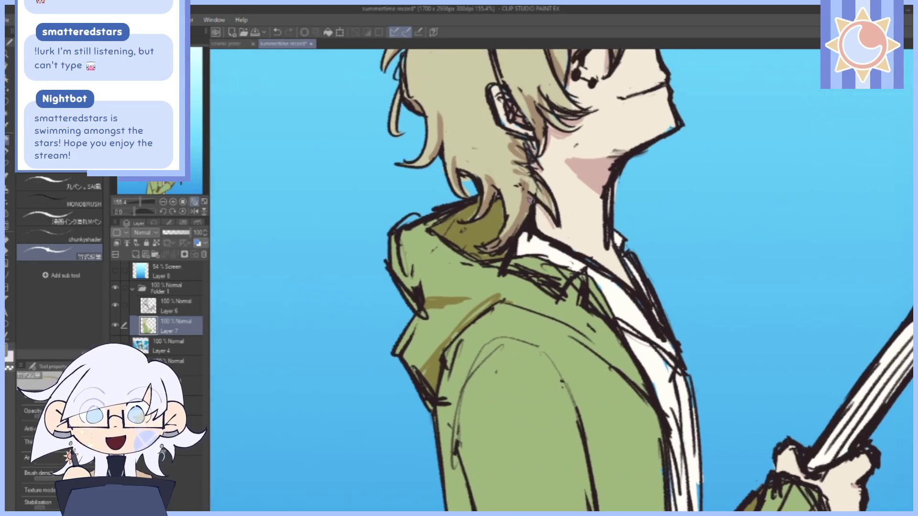
Clean up the flat colours of the hair, face and neck, sampling the hair colour from the drawing.
{"action": "left_click_drag", "start_coordinate": [505, 157], "coordinate": [504, 267]}
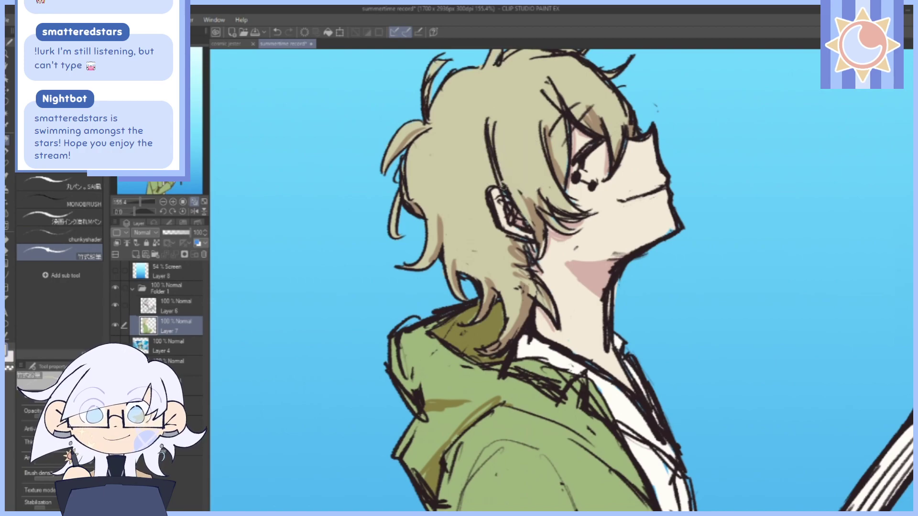
{"action": "left_click_drag", "start_coordinate": [653, 187], "coordinate": [615, 221]}
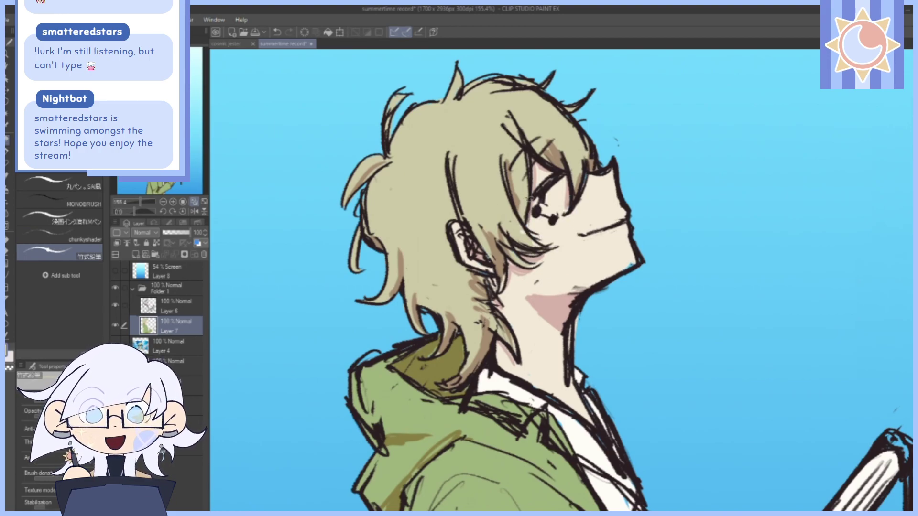
{"action": "left_click_drag", "start_coordinate": [758, 249], "coordinate": [719, 289]}
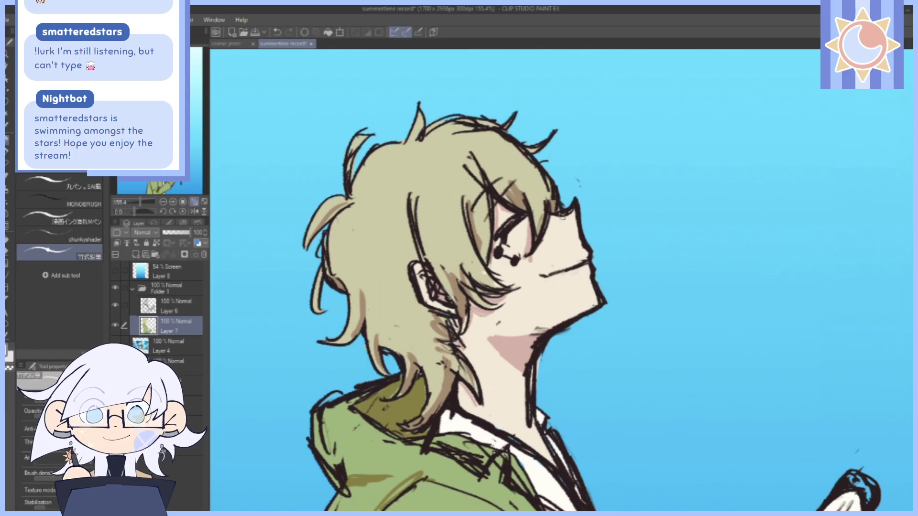
{"action": "left_click_drag", "start_coordinate": [598, 274], "coordinate": [635, 294]}
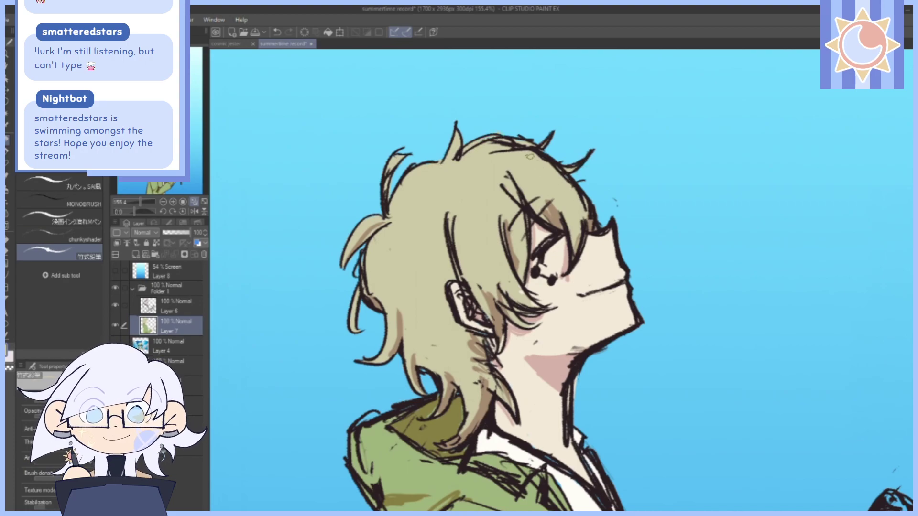
{"action": "left_click_drag", "start_coordinate": [649, 361], "coordinate": [628, 303]}
{"action": "left_click", "coordinate": [487, 217], "text": "alt"}
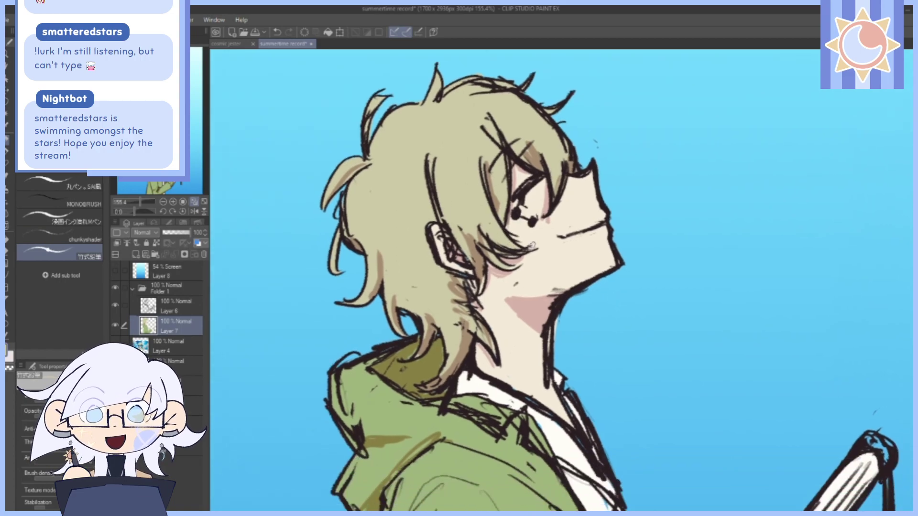
Fill the small gaps in the flat colours of the shirt front, jacket and sleeve, and check the whole figure.
{"action": "left_click_drag", "start_coordinate": [715, 441], "coordinate": [681, 317]}
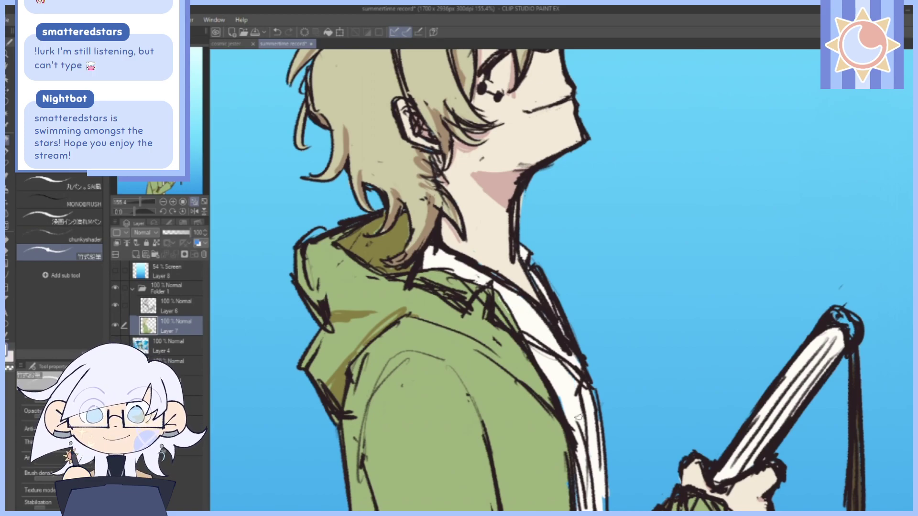
{"action": "left_click_drag", "start_coordinate": [602, 443], "coordinate": [581, 223]}
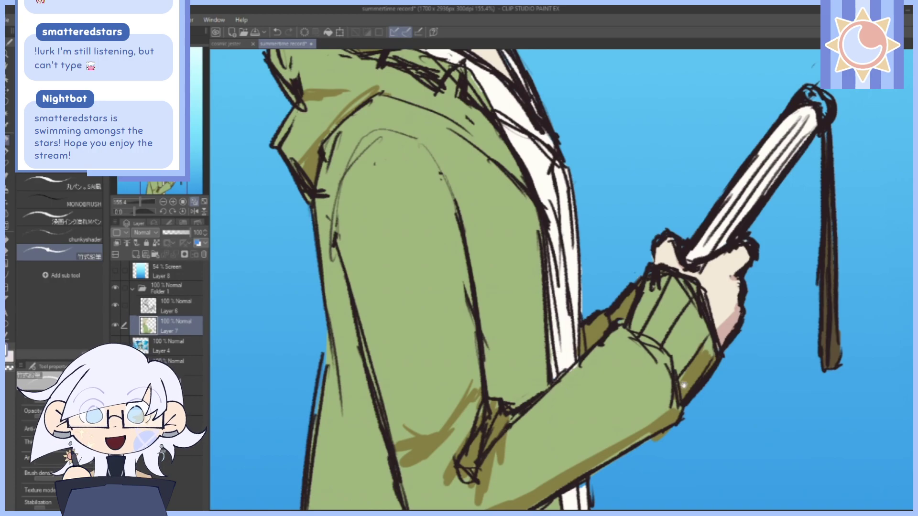
{"action": "scroll", "coordinate": [684, 385], "scroll_direction": "down", "scroll_amount": 3}
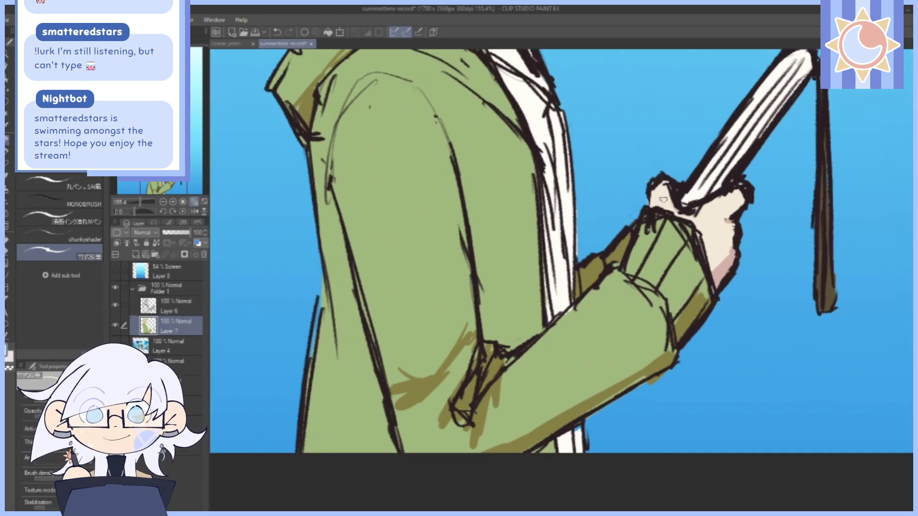
{"action": "scroll", "coordinate": [614, 400], "scroll_direction": "down", "scroll_amount": 5}
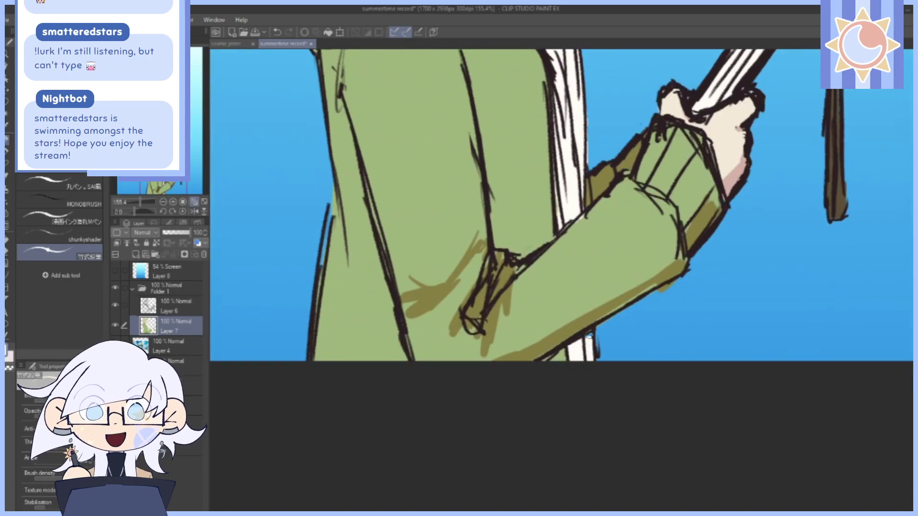
{"action": "scroll", "coordinate": [586, 338], "scroll_direction": "up", "scroll_amount": 15}
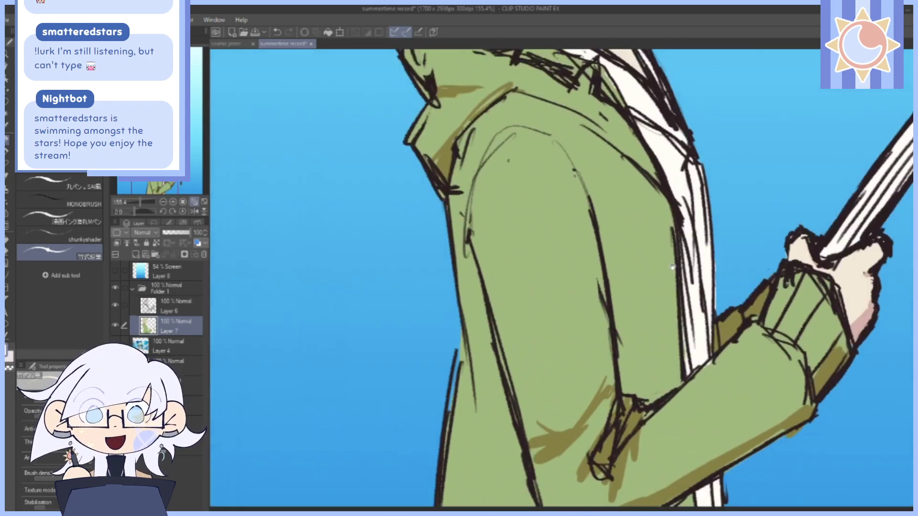
{"action": "scroll", "coordinate": [660, 346], "scroll_direction": "up", "scroll_amount": 5}
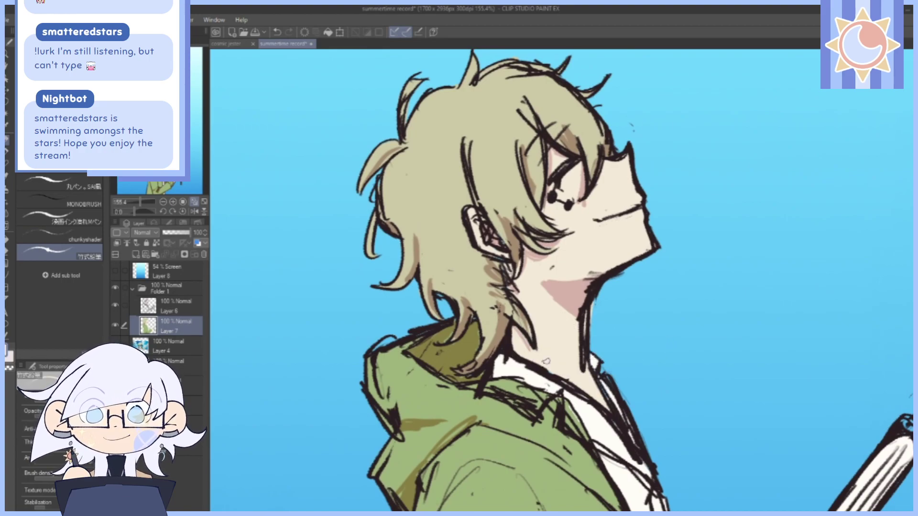
{"action": "scroll", "coordinate": [683, 231], "scroll_direction": "up", "scroll_amount": 3}
{"action": "scroll", "coordinate": [684, 231], "scroll_direction": "up", "scroll_amount": 3}
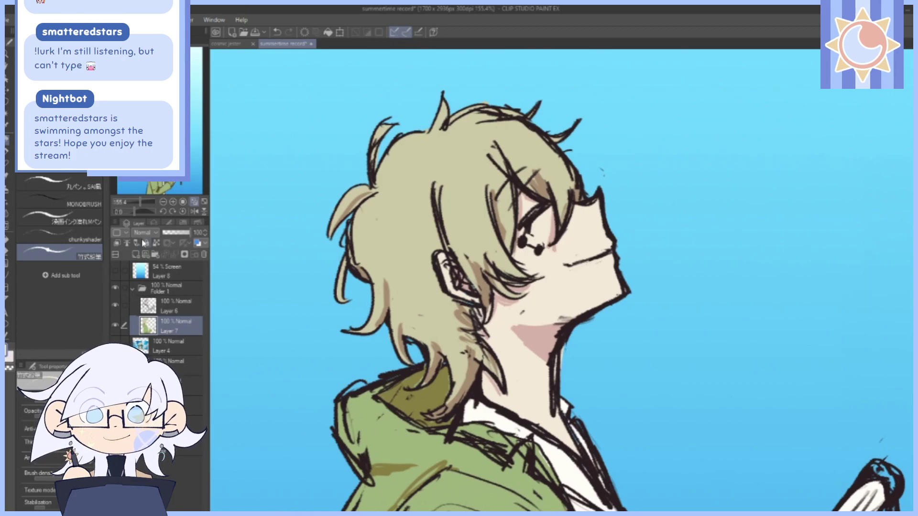
Show the 54% Screen gradient layer, make it the active layer and inspect the figure under it.
{"action": "left_click", "coordinate": [135, 202]}
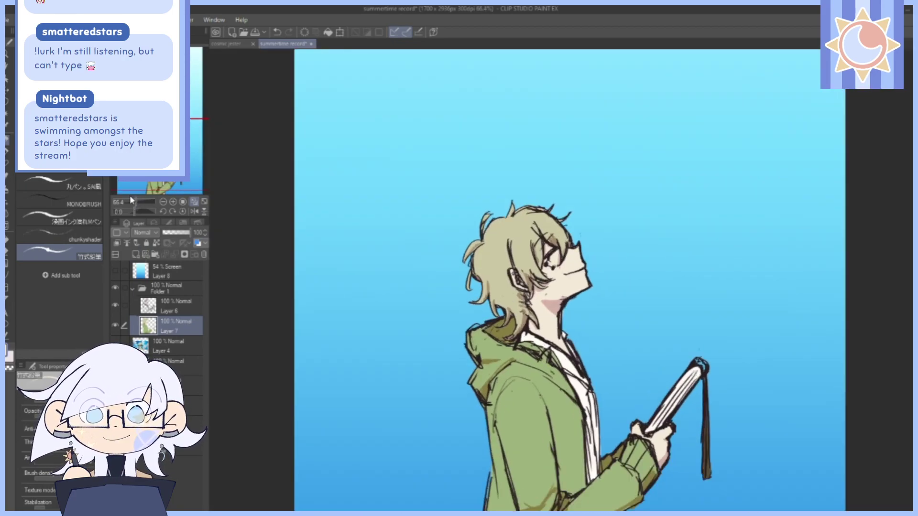
{"action": "scroll", "coordinate": [653, 136], "scroll_direction": "down", "scroll_amount": 5}
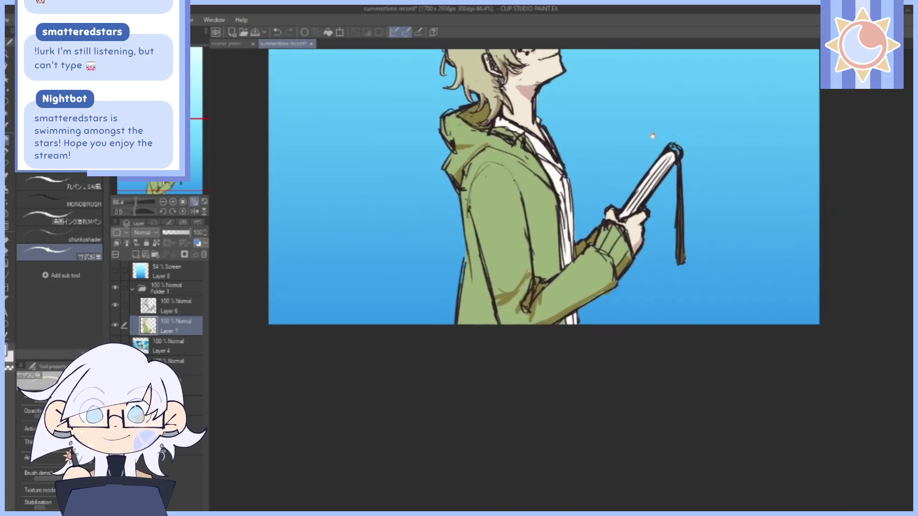
{"action": "key", "text": "ctrl+0"}
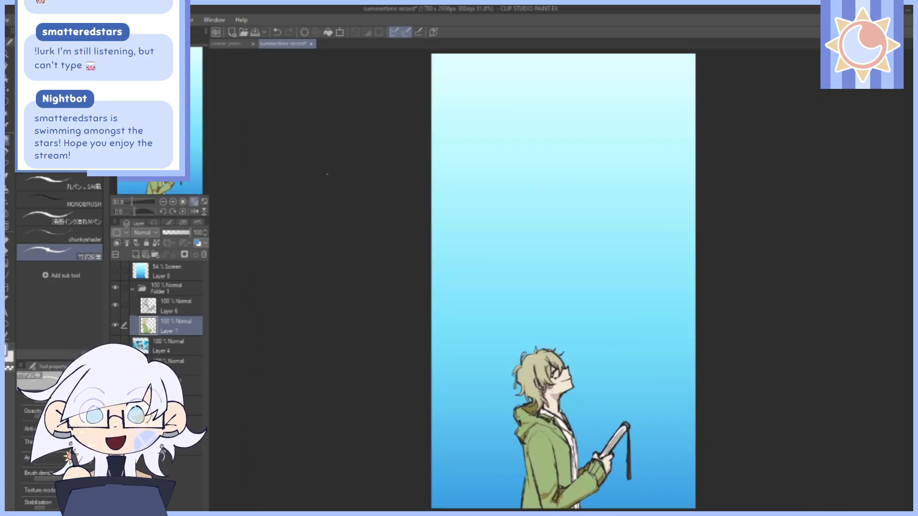
{"action": "left_click", "coordinate": [116, 271]}
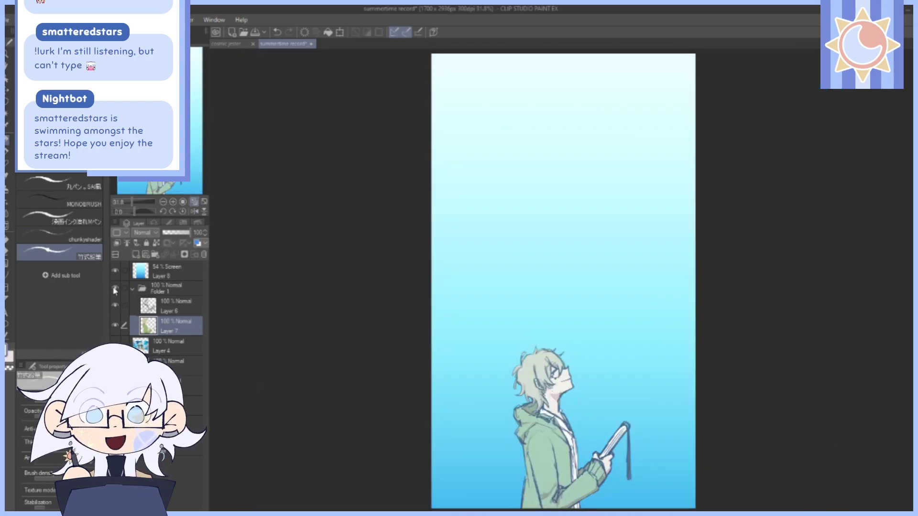
{"action": "left_click", "coordinate": [169, 271]}
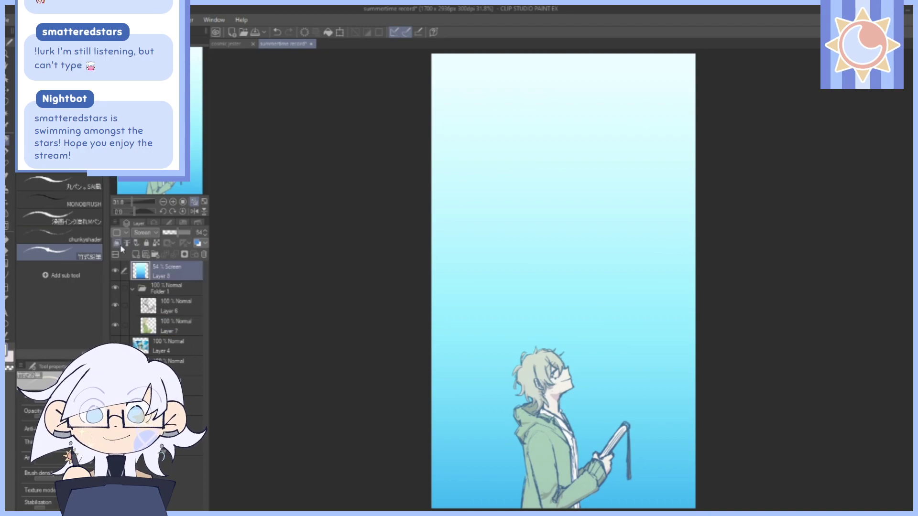
{"action": "left_click_drag", "start_coordinate": [729, 450], "coordinate": [709, 379]}
{"action": "left_click_drag", "start_coordinate": [750, 348], "coordinate": [724, 386]}
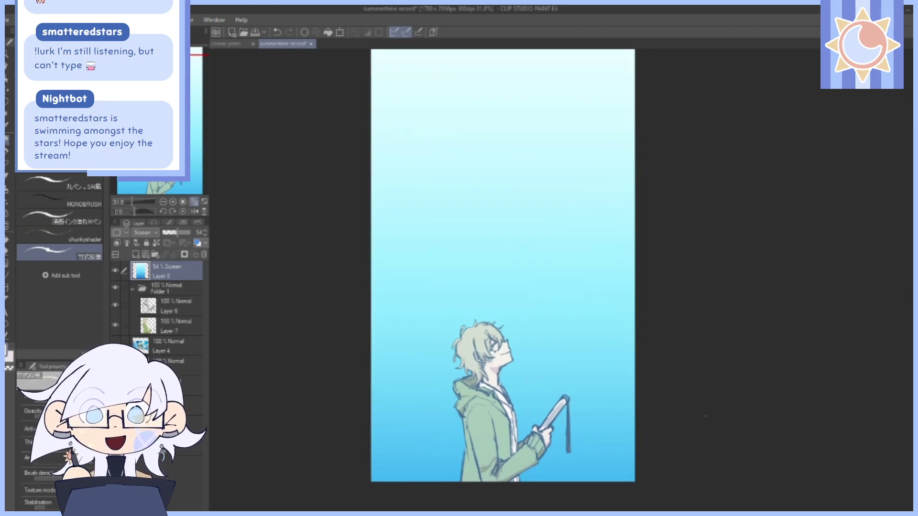
{"action": "left_click", "coordinate": [136, 203]}
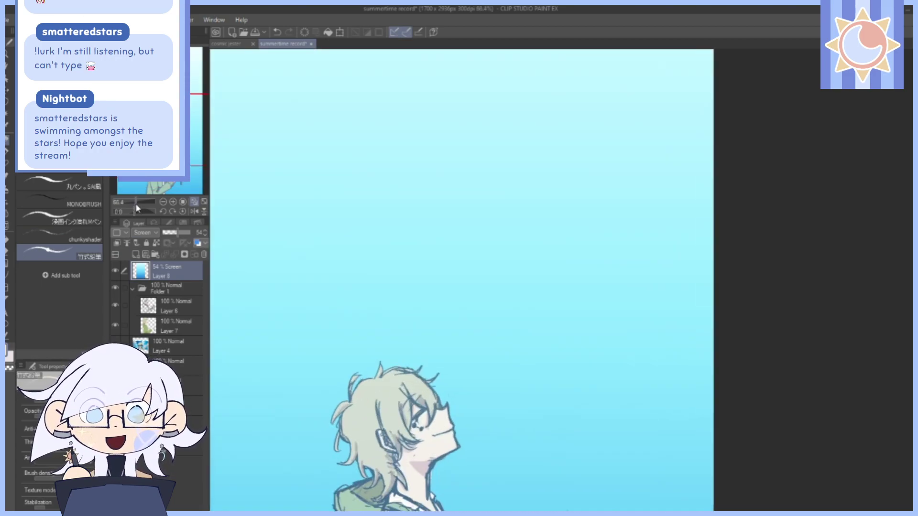
{"action": "left_click_drag", "start_coordinate": [136, 205], "coordinate": [138, 204]}
{"action": "left_click_drag", "start_coordinate": [581, 502], "coordinate": [641, 337]}
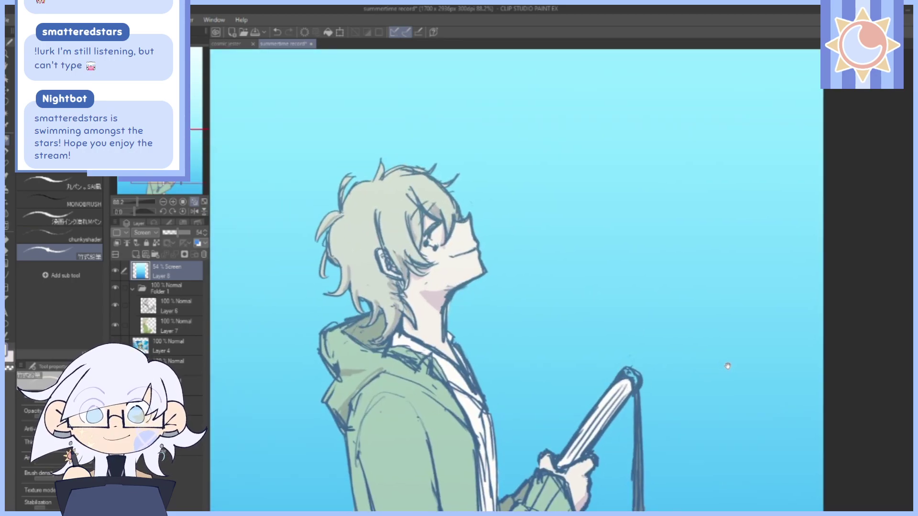
Add a new raster layer directly above Folder 1, below the Screen gradient layer, and collapse the folder.
{"action": "left_click", "coordinate": [167, 288]}
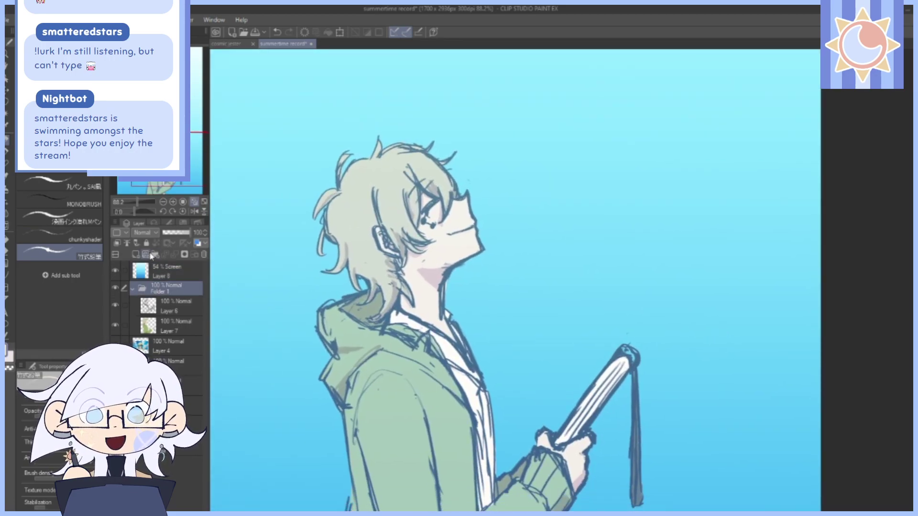
{"action": "left_click", "coordinate": [136, 254]}
{"action": "left_click_drag", "start_coordinate": [162, 313], "coordinate": [160, 283]}
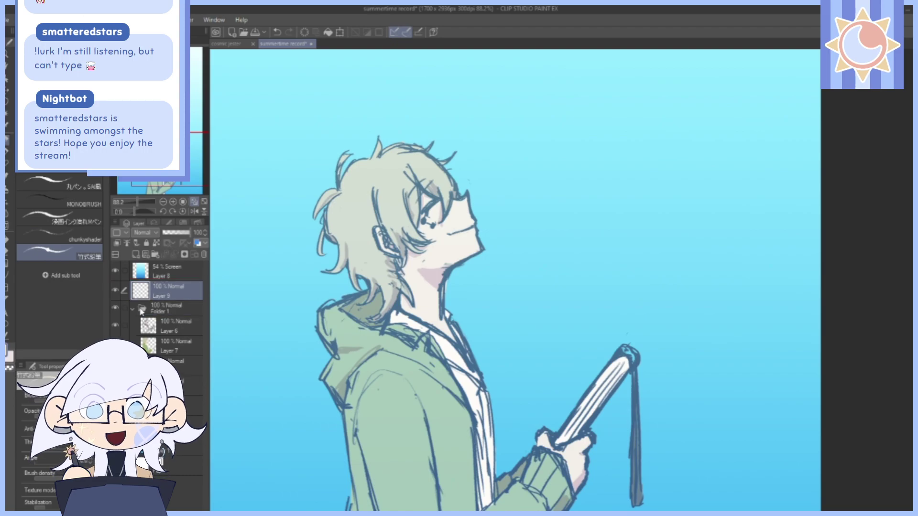
{"action": "left_click", "coordinate": [142, 310]}
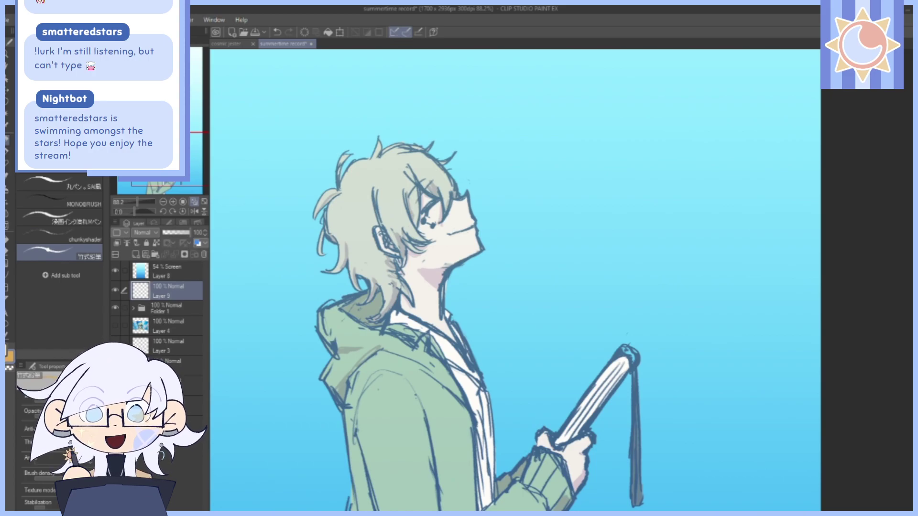
Fill the new layer with orange and set its blending mode to Overlay.
{"action": "left_click", "coordinate": [8, 213]}
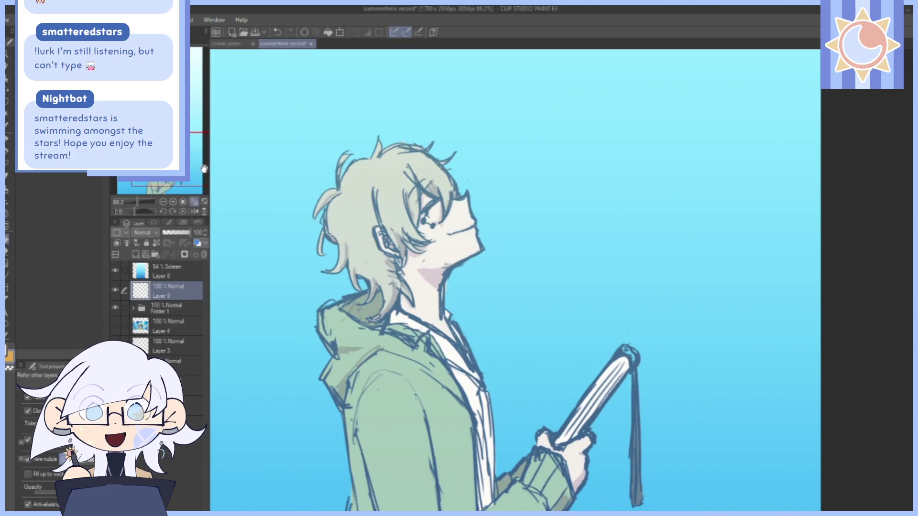
{"action": "left_click", "coordinate": [334, 81]}
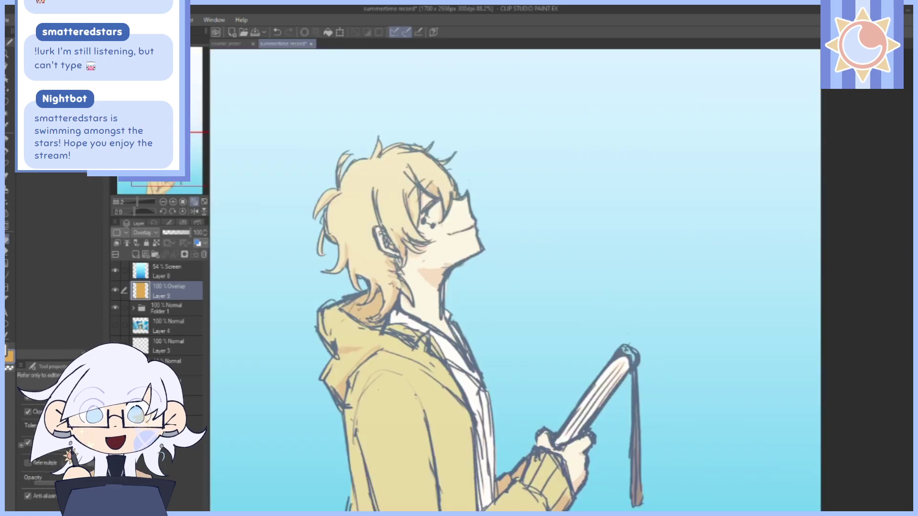
{"action": "left_click", "coordinate": [145, 232]}
{"action": "left_click", "coordinate": [162, 294]}
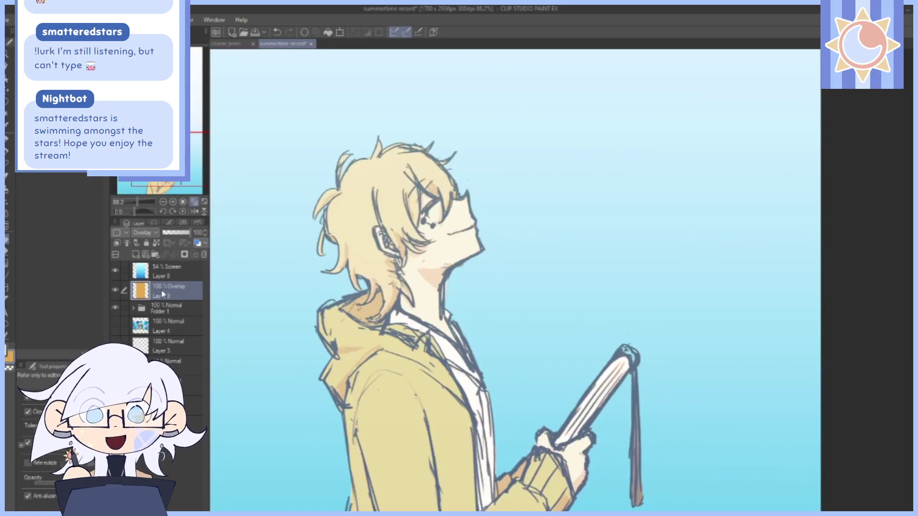
Clip the orange Overlay layer to Folder 1 and lower its opacity to 61%, comparing the figure with and without the Screen gradient.
{"action": "left_click", "coordinate": [116, 243]}
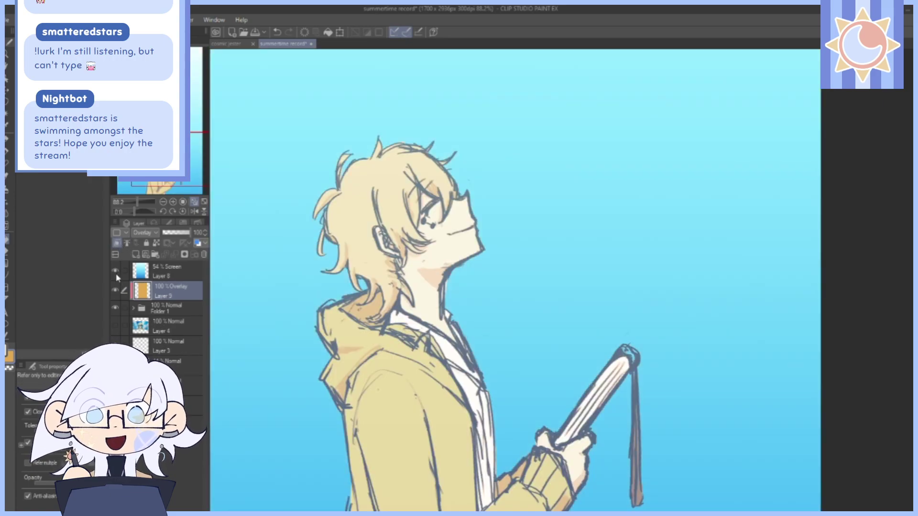
{"action": "left_click", "coordinate": [116, 272]}
{"action": "left_click", "coordinate": [115, 272]}
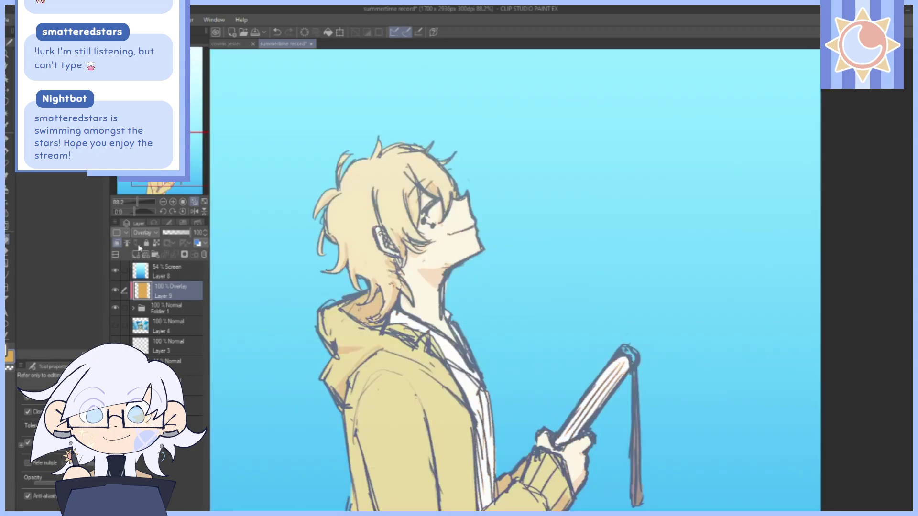
{"action": "key", "text": "ctrl+0"}
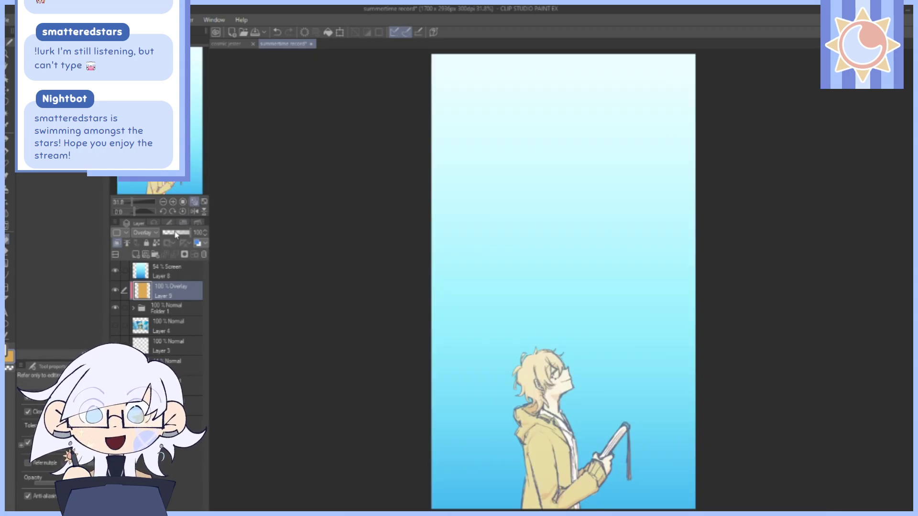
{"action": "mouse_move", "coordinate": [190, 233]}
{"action": "left_mouse_down"}
{"action": "mouse_move", "coordinate": [171, 235]}
{"action": "mouse_move", "coordinate": [180, 239]}
{"action": "left_mouse_up"}
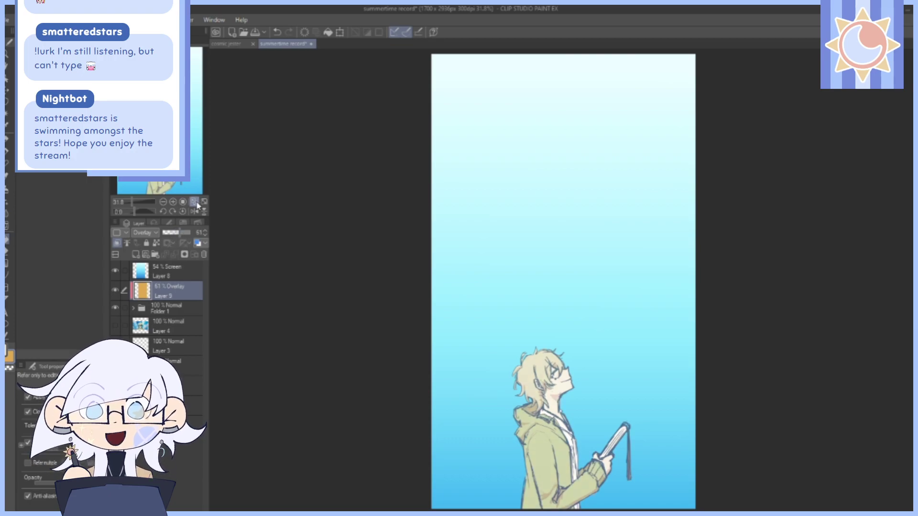
{"action": "left_click", "coordinate": [137, 203]}
{"action": "left_click_drag", "start_coordinate": [138, 209], "coordinate": [135, 209]}
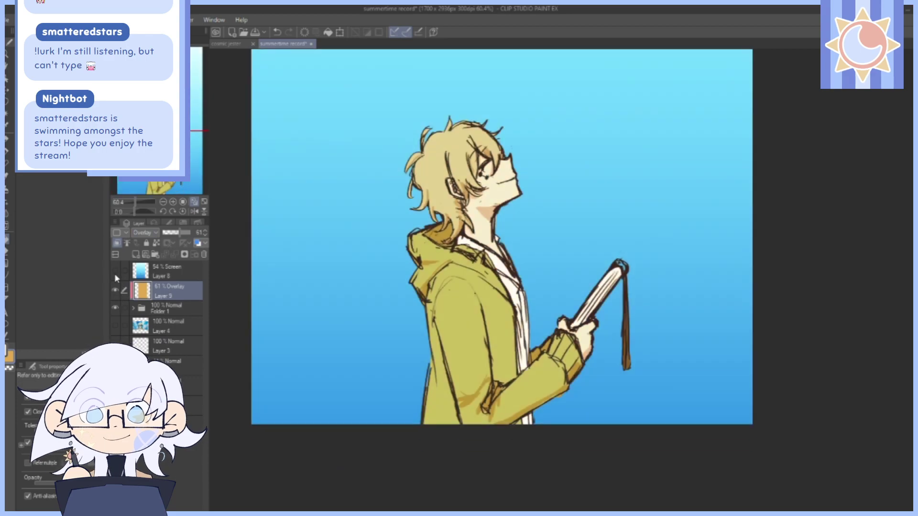
{"action": "left_click", "coordinate": [115, 272]}
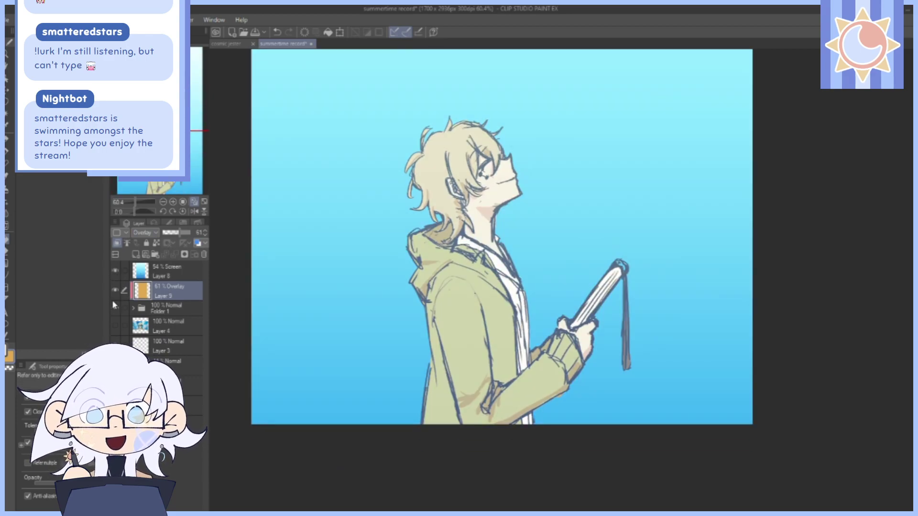
Duplicate Folder 1, hide the copy, rename it backup and place it below the original folder.
{"action": "left_click", "coordinate": [136, 310]}
{"action": "left_click", "coordinate": [180, 311]}
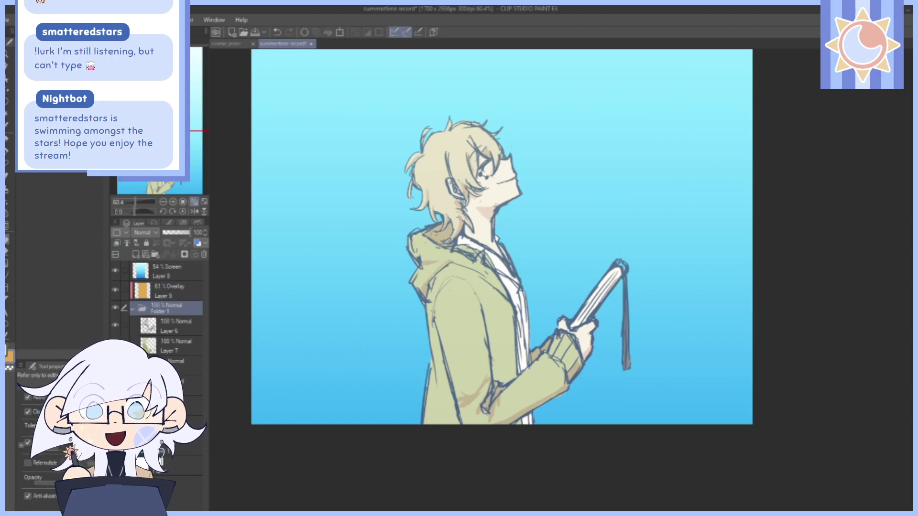
{"action": "key", "text": "ctrl+c"}
{"action": "key", "text": "ctrl+v"}
{"action": "left_click", "coordinate": [133, 308]}
{"action": "left_click", "coordinate": [115, 309]}
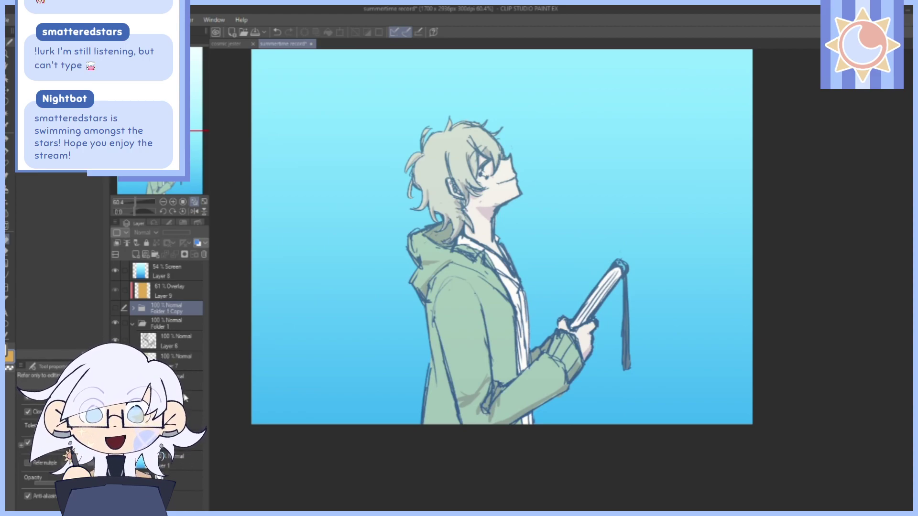
{"action": "double_click", "coordinate": [159, 312]}
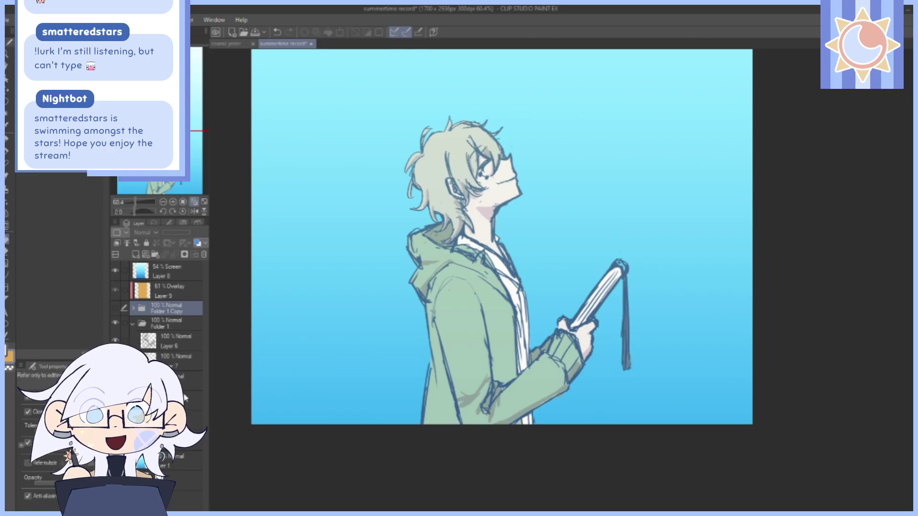
{"action": "type", "text": "backup"}
{"action": "key", "text": "Return"}
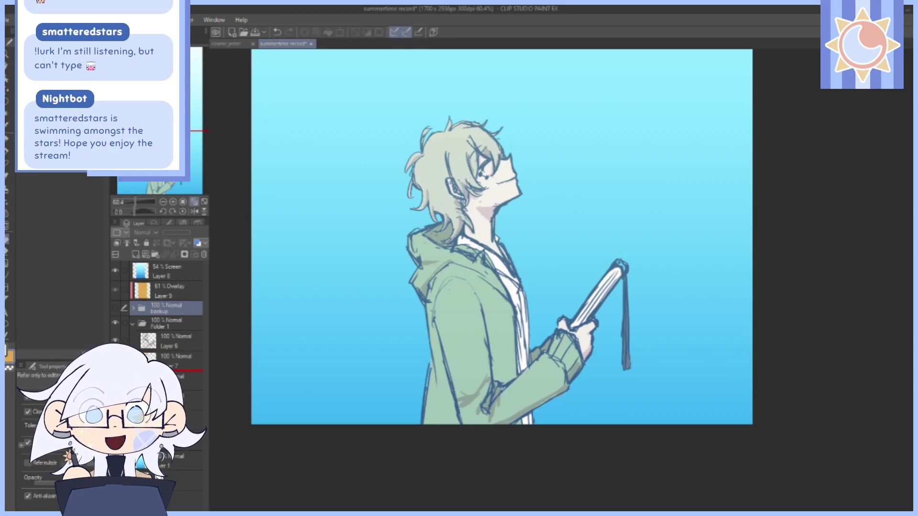
{"action": "left_click_drag", "start_coordinate": [180, 312], "coordinate": [172, 361]}
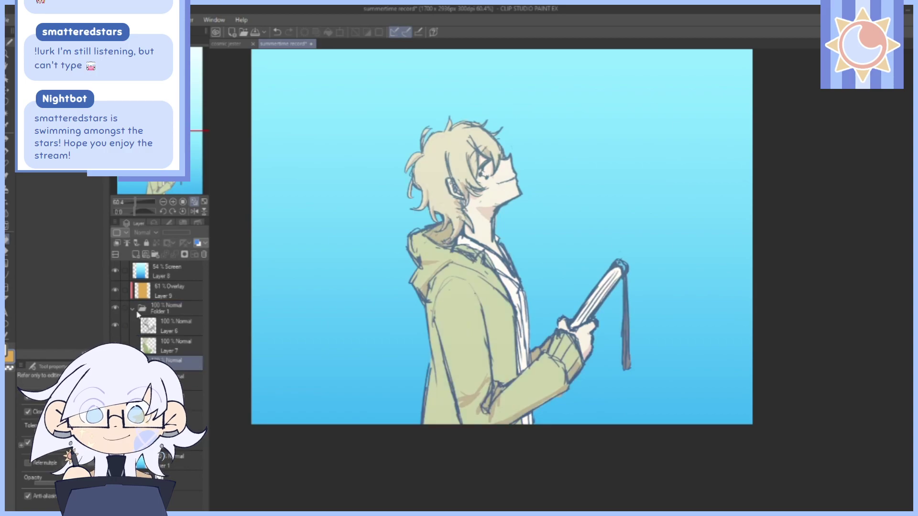
Merge the line-art layer in Folder 1 down into the flat colour layer and check the figure by toggling layer visibility.
{"action": "left_click", "coordinate": [149, 330]}
{"action": "left_click", "coordinate": [114, 329]}
{"action": "left_click", "coordinate": [114, 330]}
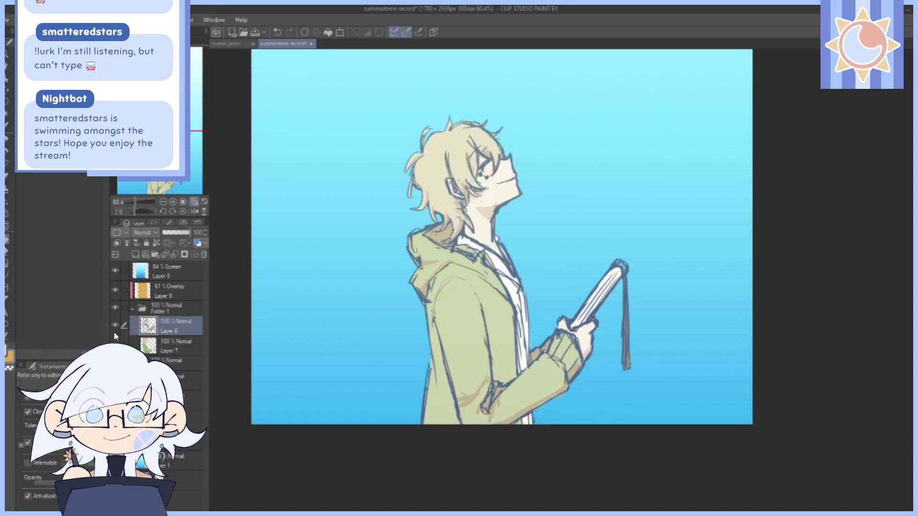
{"action": "left_click", "coordinate": [134, 310]}
{"action": "left_click", "coordinate": [134, 311]}
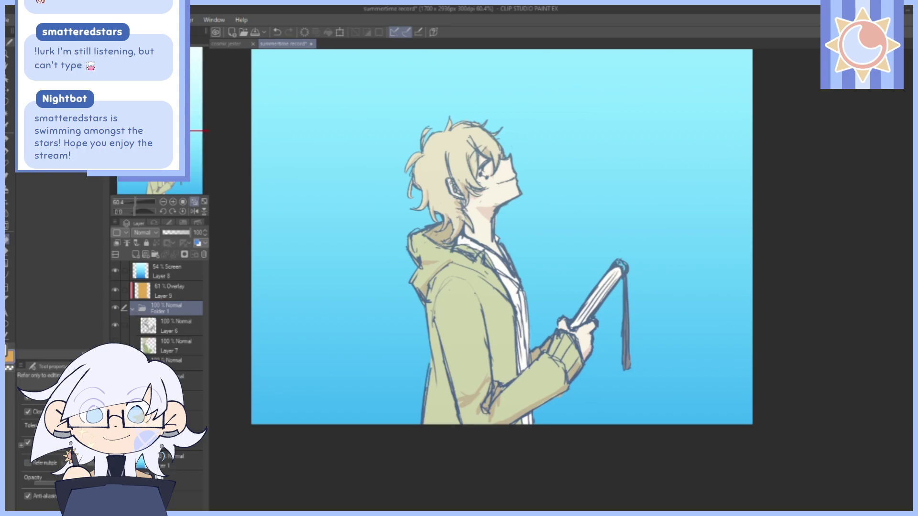
{"action": "left_click", "coordinate": [173, 326]}
{"action": "left_click", "coordinate": [175, 255]}
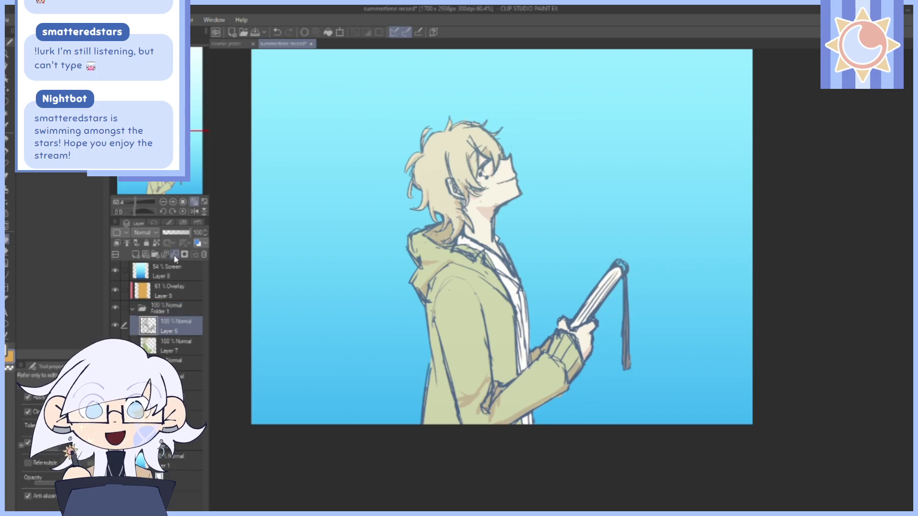
{"action": "left_click", "coordinate": [115, 327]}
{"action": "left_click", "coordinate": [114, 328]}
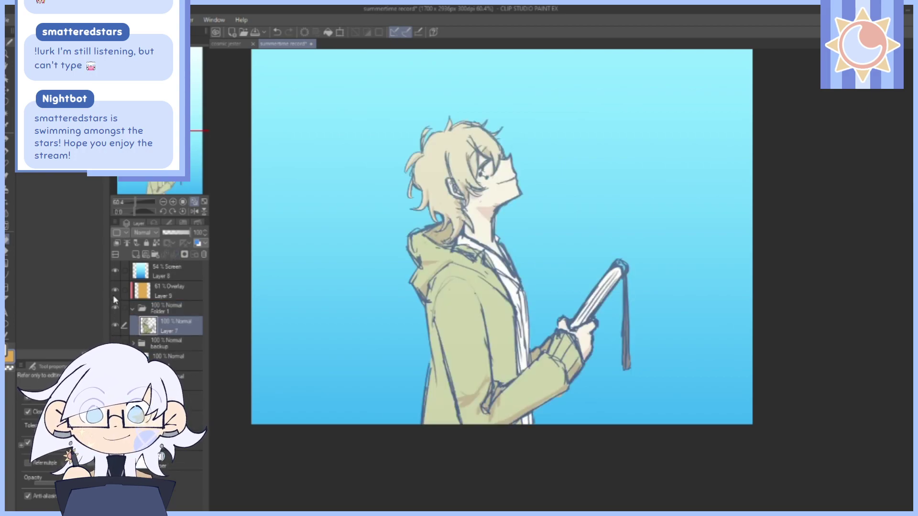
{"action": "left_click", "coordinate": [115, 290]}
{"action": "left_click", "coordinate": [114, 307]}
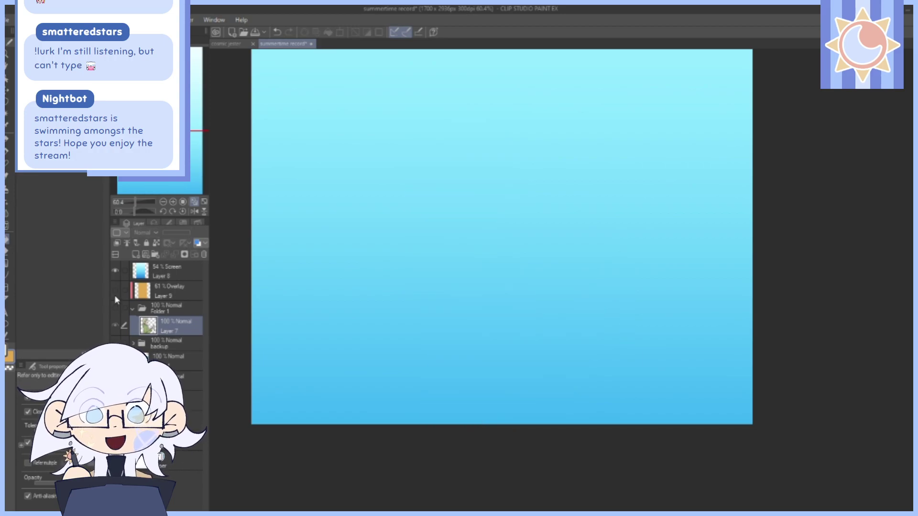
{"action": "left_click", "coordinate": [114, 290]}
{"action": "left_click", "coordinate": [115, 308]}
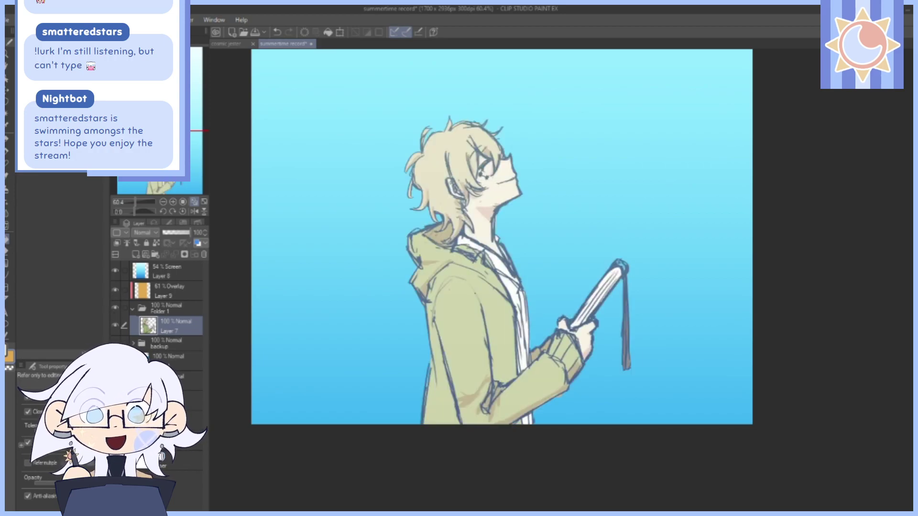
Clip the 54% Screen gradient layer to the figure below and compare the picture with and without the orange Overlay.
{"action": "left_click", "coordinate": [114, 272]}
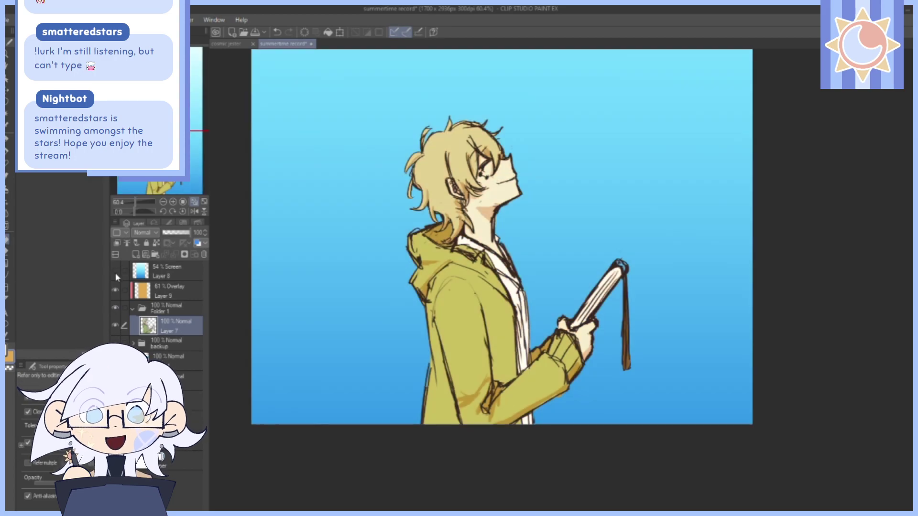
{"action": "left_click", "coordinate": [151, 278]}
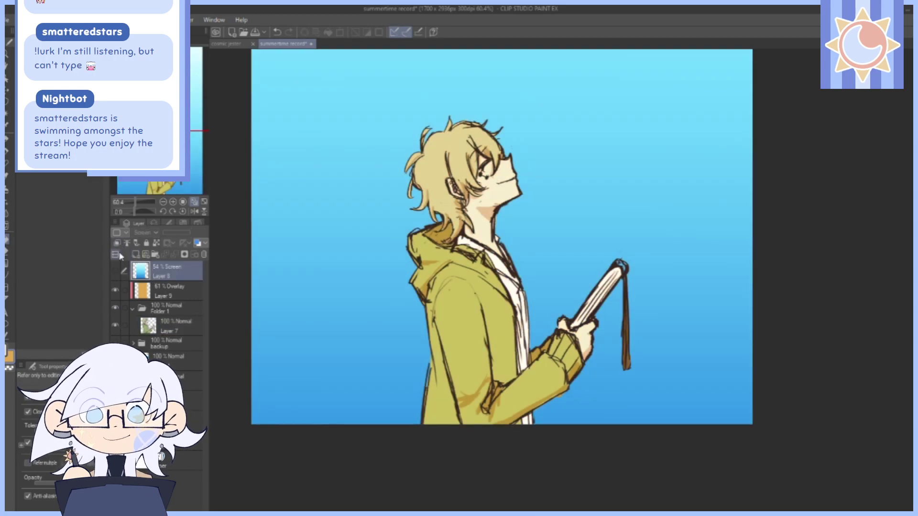
{"action": "left_click", "coordinate": [114, 272]}
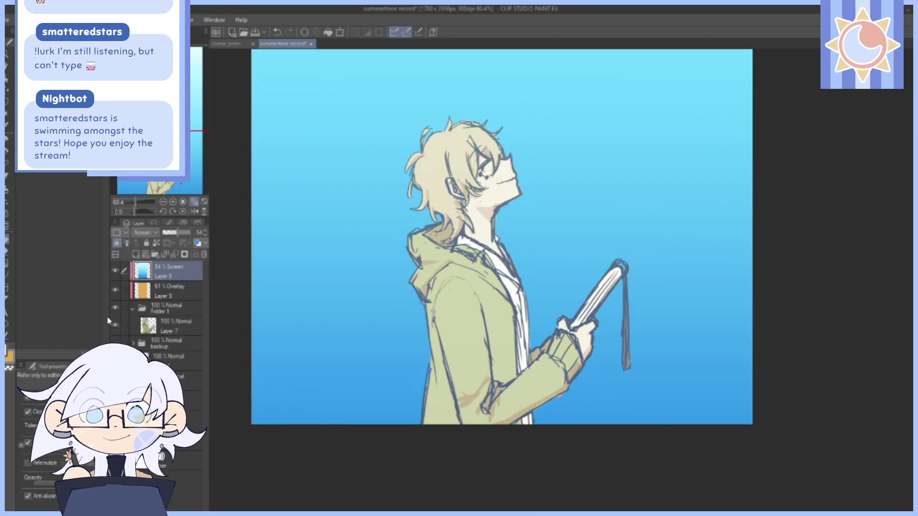
{"action": "left_click", "coordinate": [115, 290]}
{"action": "left_click", "coordinate": [116, 290]}
{"action": "left_click", "coordinate": [115, 292]}
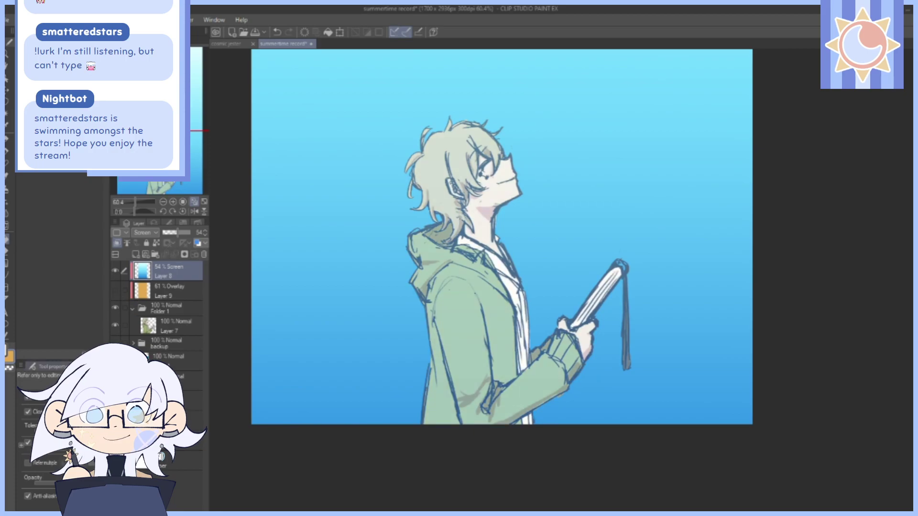
{"action": "left_click", "coordinate": [115, 292]}
{"action": "left_click", "coordinate": [194, 202]}
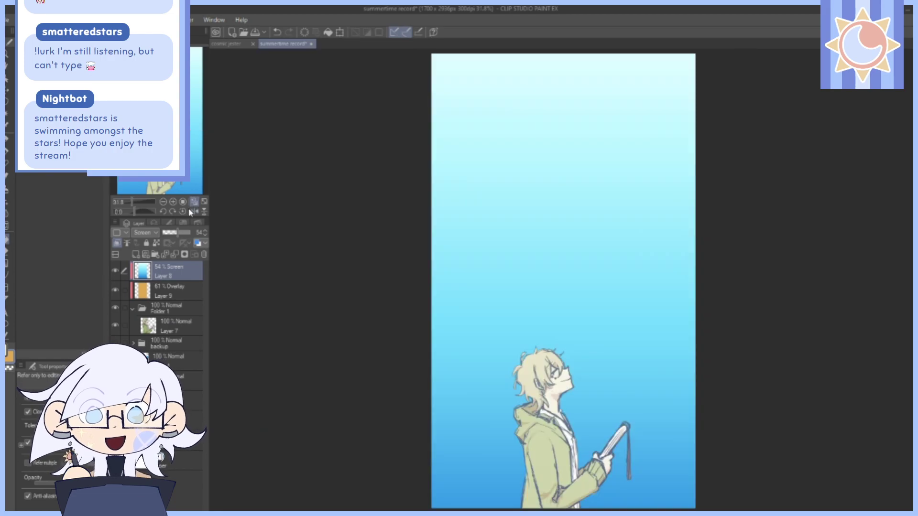
Fade the upper part of the sky on its background layer with the Gradient erase tool and review the whole canvas.
{"action": "left_click", "coordinate": [184, 441]}
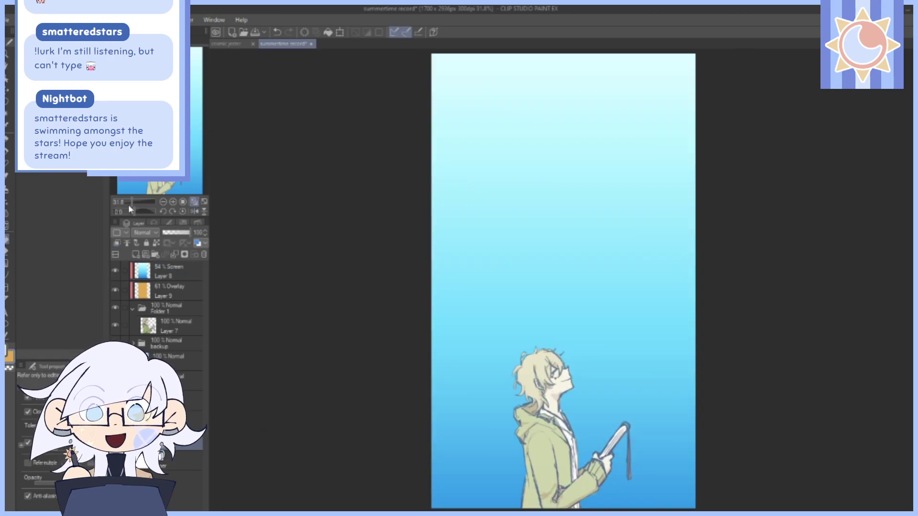
{"action": "left_click_drag", "start_coordinate": [132, 202], "coordinate": [129, 201]}
{"action": "left_click", "coordinate": [7, 91]}
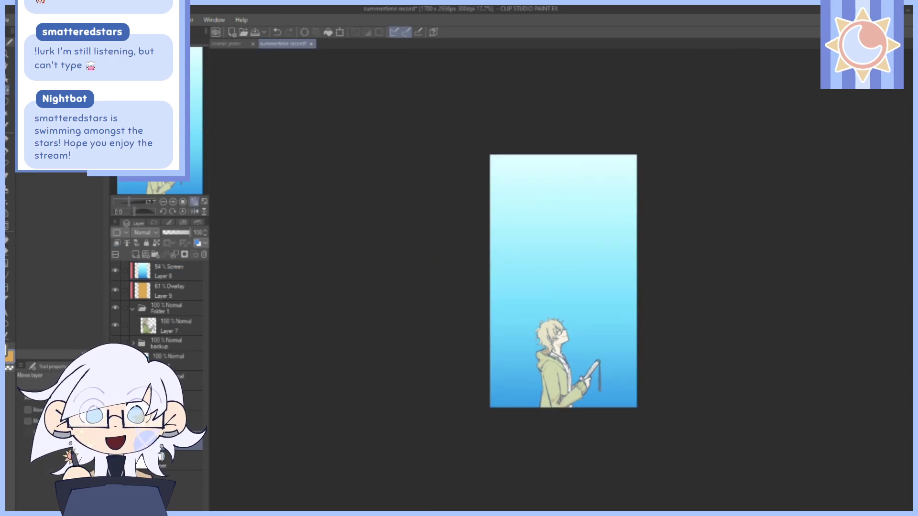
{"action": "left_click", "coordinate": [7, 140]}
{"action": "left_click", "coordinate": [7, 263]}
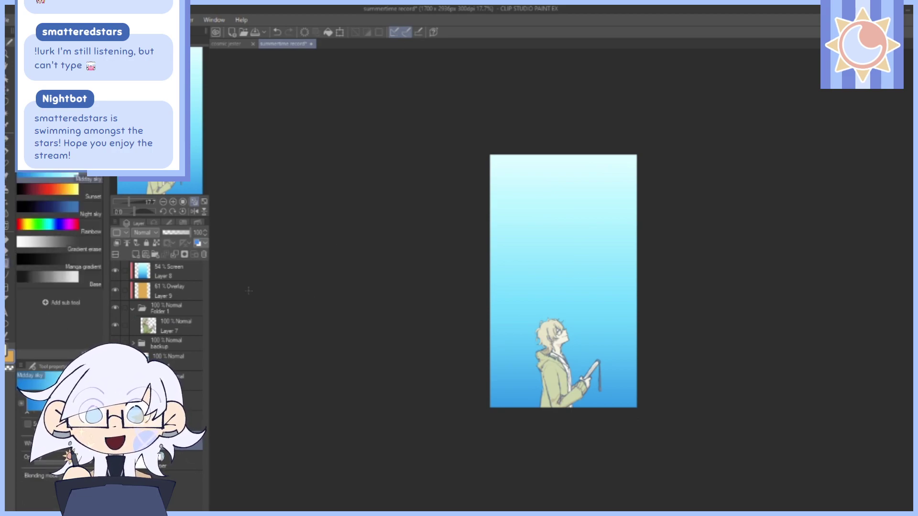
{"action": "left_click", "coordinate": [48, 242]}
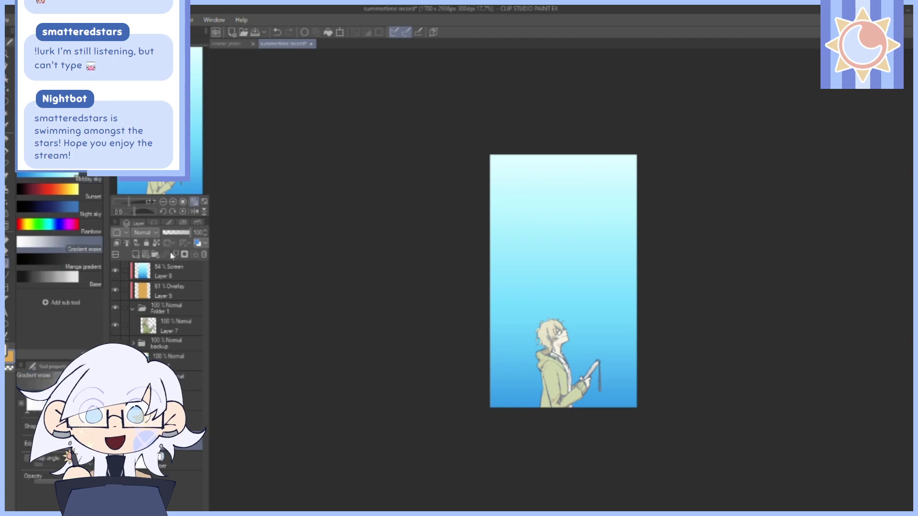
{"action": "left_click_drag", "start_coordinate": [127, 204], "coordinate": [115, 220]}
{"action": "left_click_drag", "start_coordinate": [502, 364], "coordinate": [573, 272]}
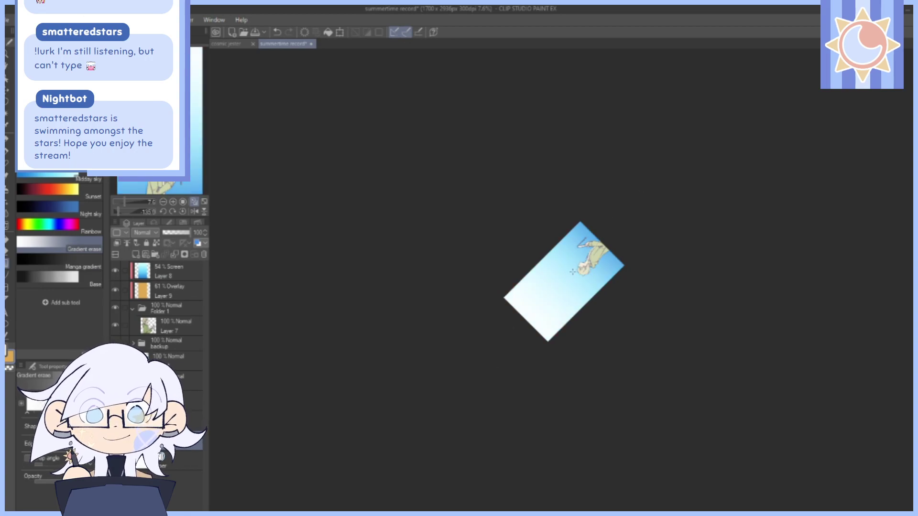
{"action": "left_click", "coordinate": [182, 212]}
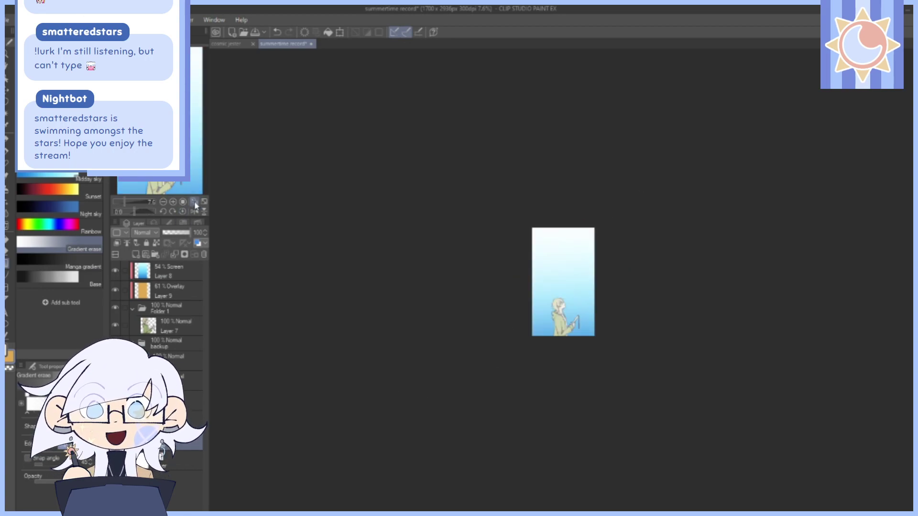
{"action": "left_click", "coordinate": [194, 202]}
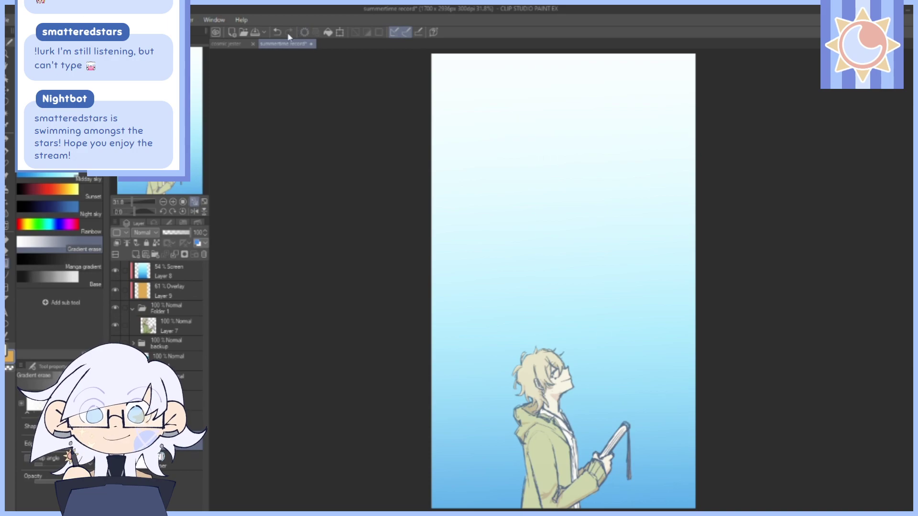
Undo the gradient erase on the upper part of the sky.
{"action": "left_click", "coordinate": [278, 32]}
{"action": "left_click", "coordinate": [129, 202]}
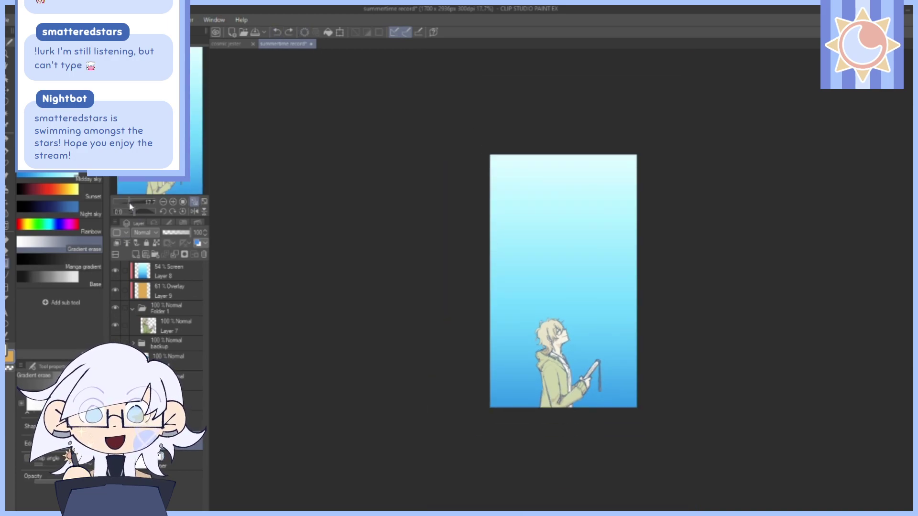
Try fading the lower sky with an upward Gradient erase, comparing before and after, and undo the attempts.
{"action": "left_click_drag", "start_coordinate": [565, 476], "coordinate": [565, 144]}
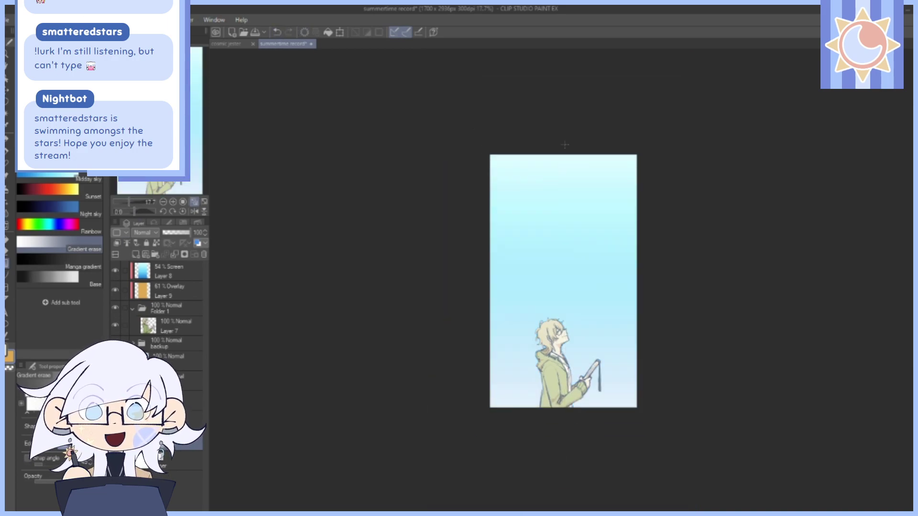
{"action": "left_click", "coordinate": [278, 32]}
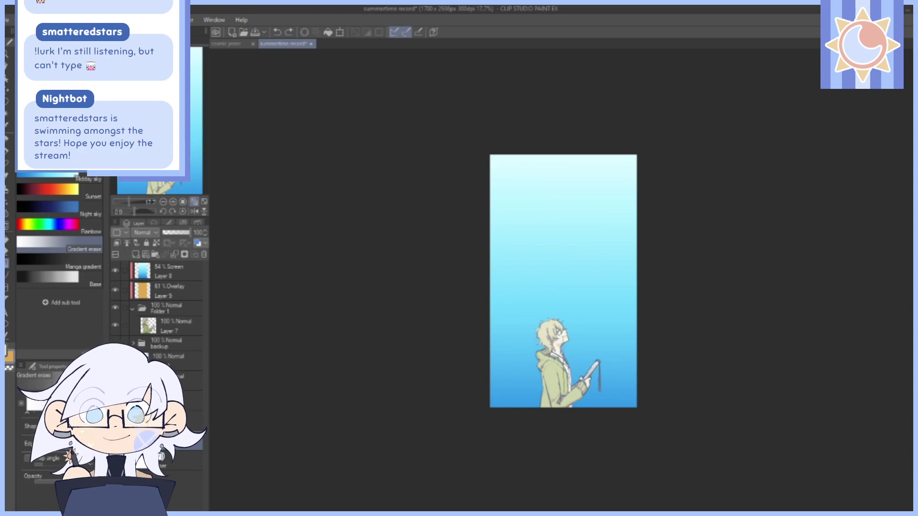
{"action": "key", "text": "ctrl+y"}
{"action": "left_click", "coordinate": [277, 32]}
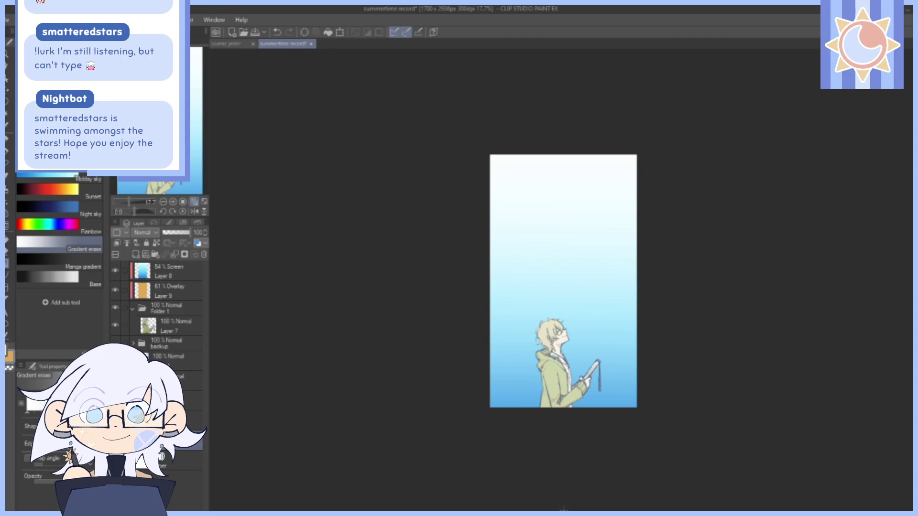
{"action": "left_click", "coordinate": [277, 32]}
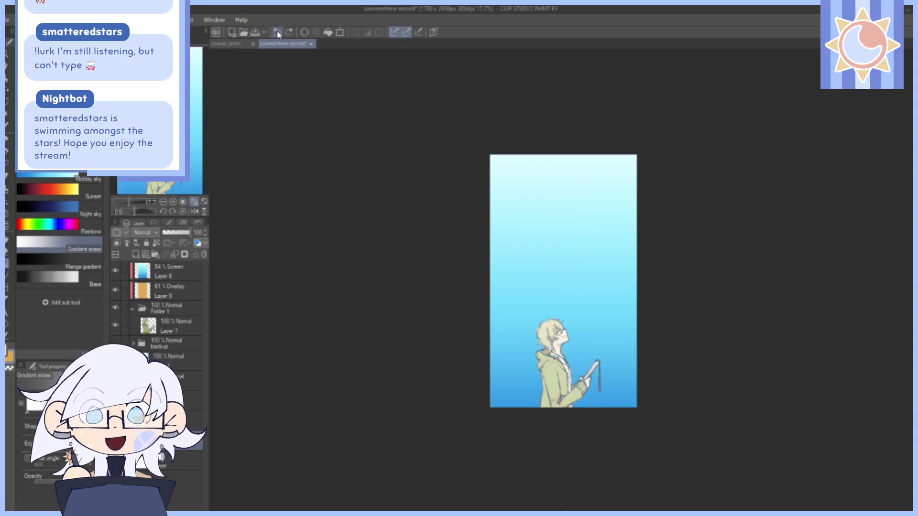
Add a new raster layer directly above the paper layer and choose the Turnip pen.
{"action": "left_click", "coordinate": [178, 460]}
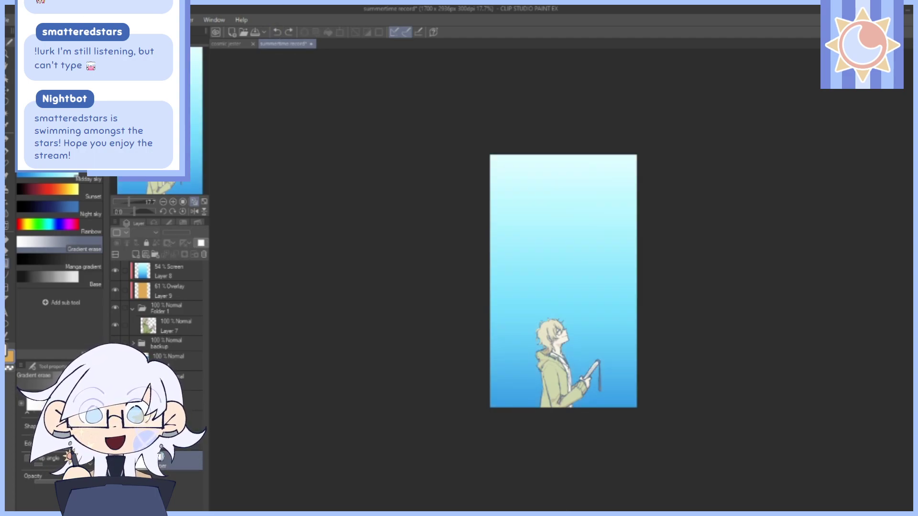
{"action": "left_click", "coordinate": [136, 255]}
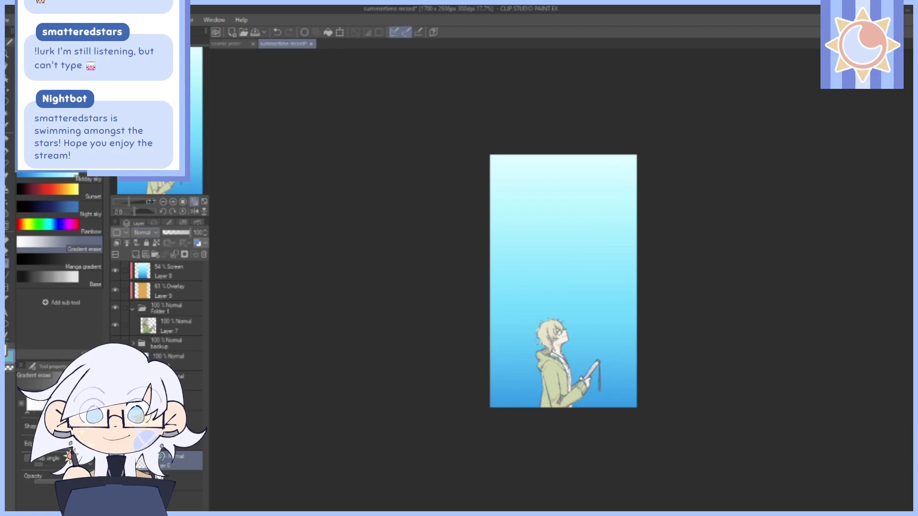
{"action": "left_click", "coordinate": [9, 151]}
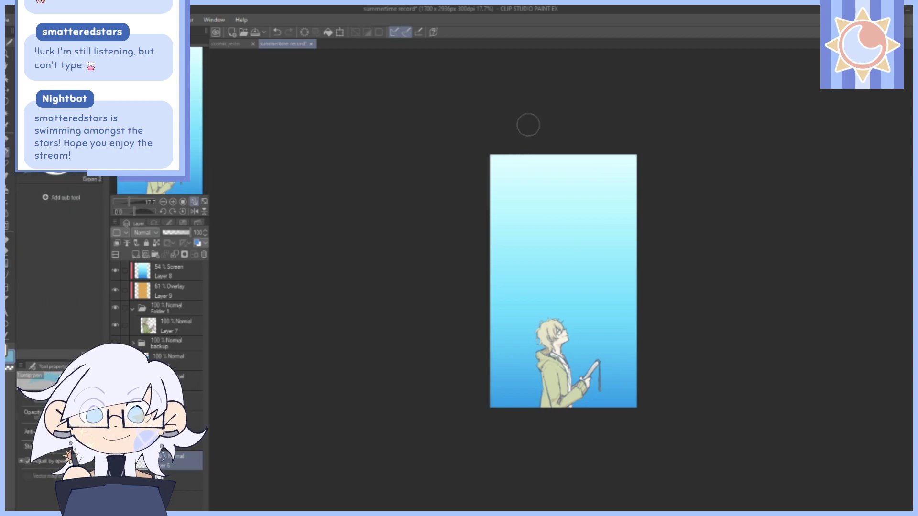
Switch between the cosmic jester and summertime record documents, and save summertime record.
{"action": "left_click", "coordinate": [312, 43]}
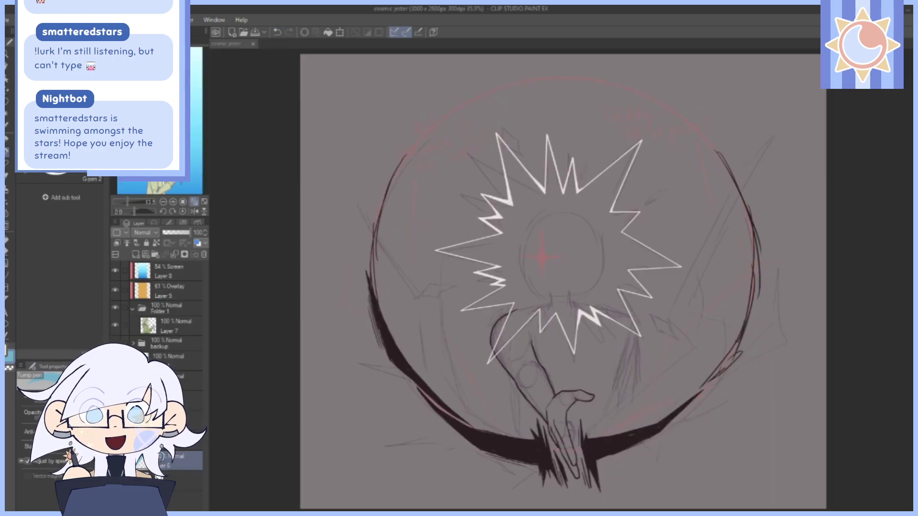
{"action": "left_click", "coordinate": [284, 44]}
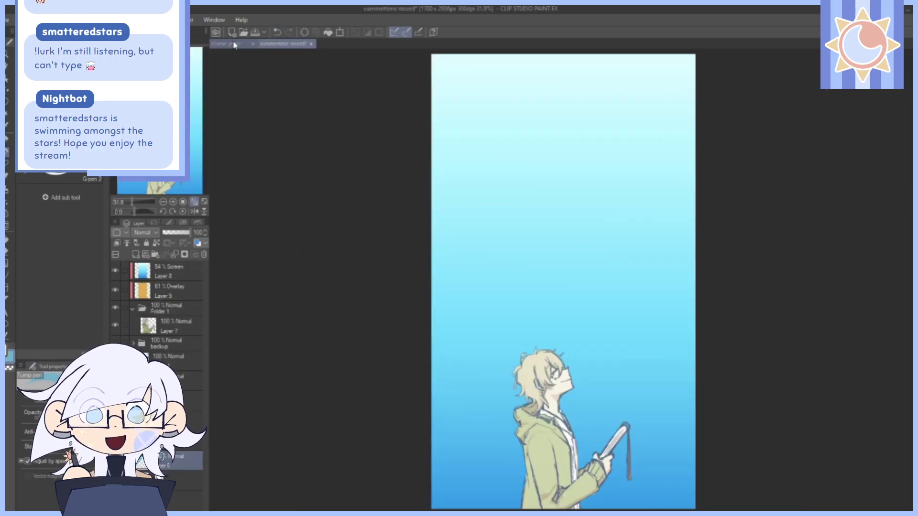
{"action": "left_click", "coordinate": [241, 43]}
{"action": "left_click", "coordinate": [282, 44]}
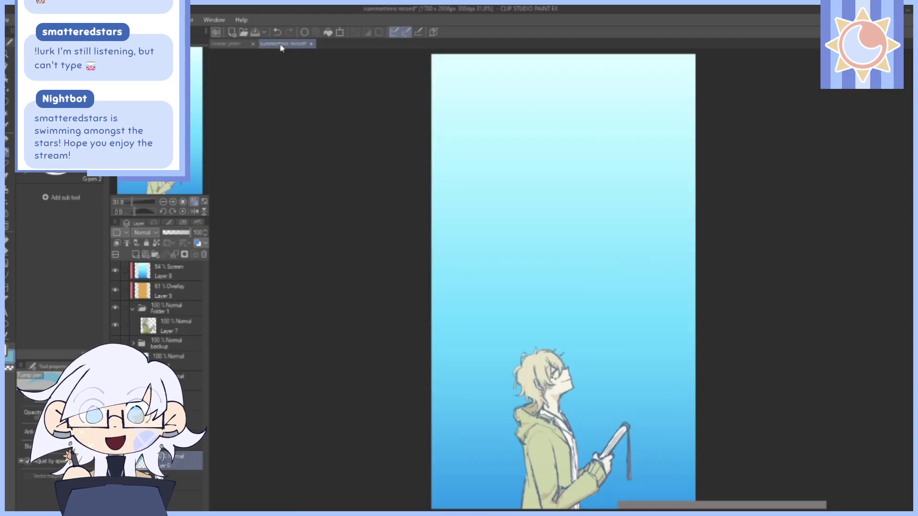
{"action": "left_click", "coordinate": [256, 33]}
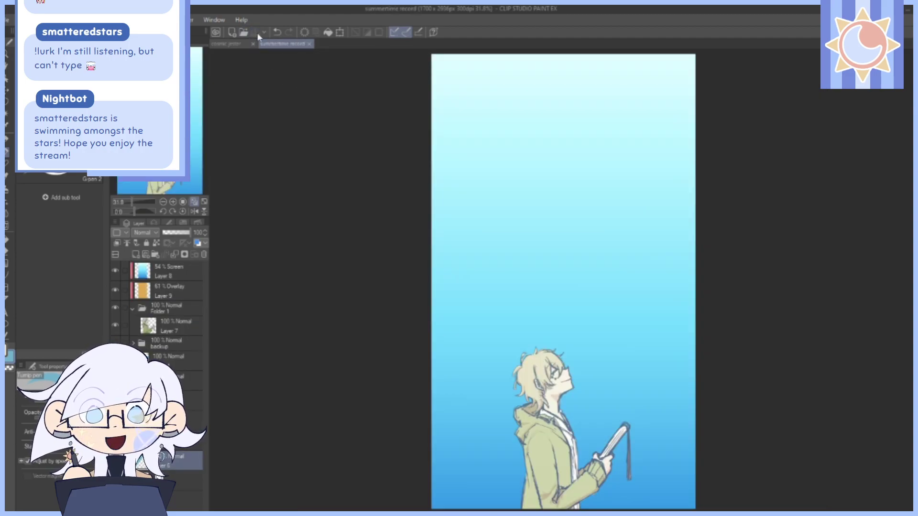
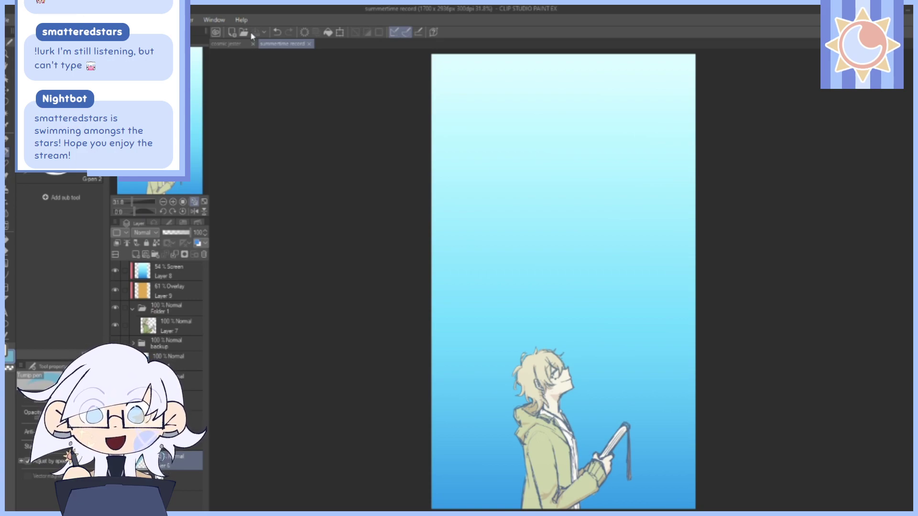
Fill the new layer beneath the sky gradient with blue and test the opacity of the gradient layer above it.
{"action": "left_click", "coordinate": [277, 30]}
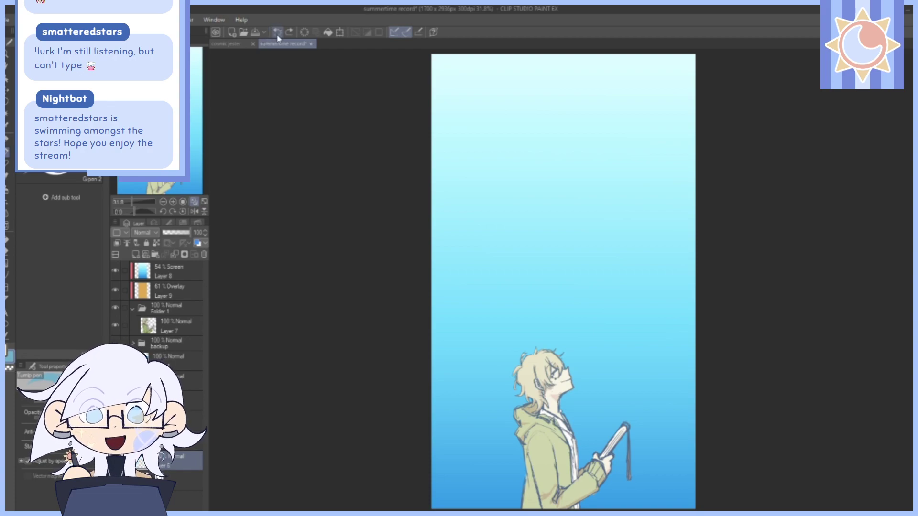
{"action": "left_click", "coordinate": [6, 239]}
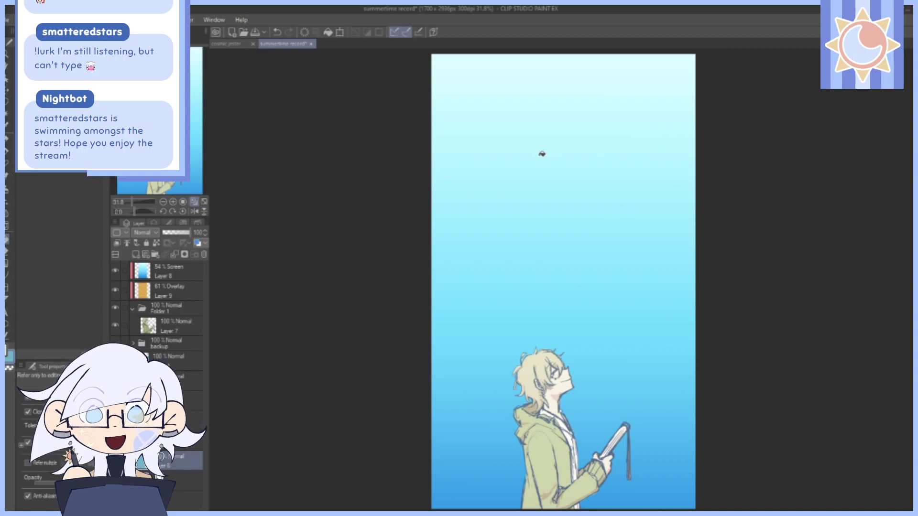
{"action": "left_click", "coordinate": [175, 232]}
{"action": "left_click_drag", "start_coordinate": [175, 238], "coordinate": [195, 240]}
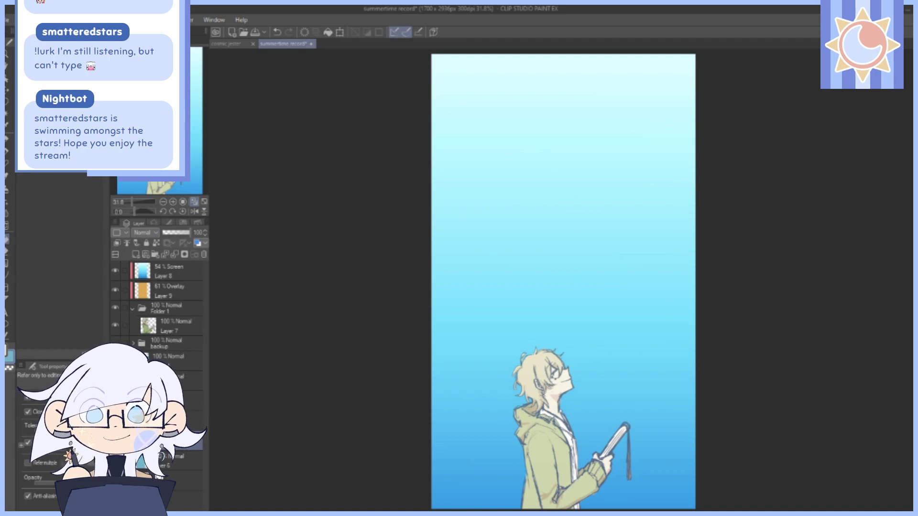
Try Add and Hue blending on the sky gradient layer, and set it to Color dodge at 75% opacity.
{"action": "left_click", "coordinate": [157, 339]}
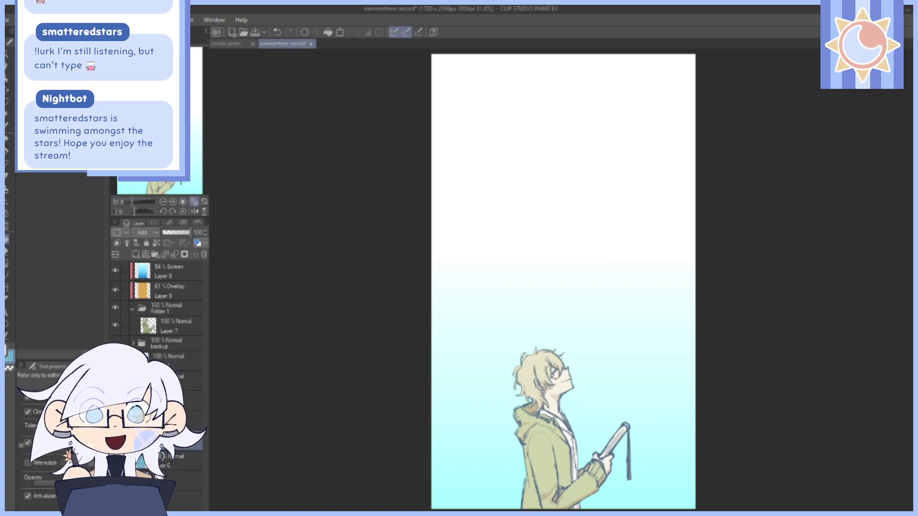
{"action": "left_click", "coordinate": [148, 451]}
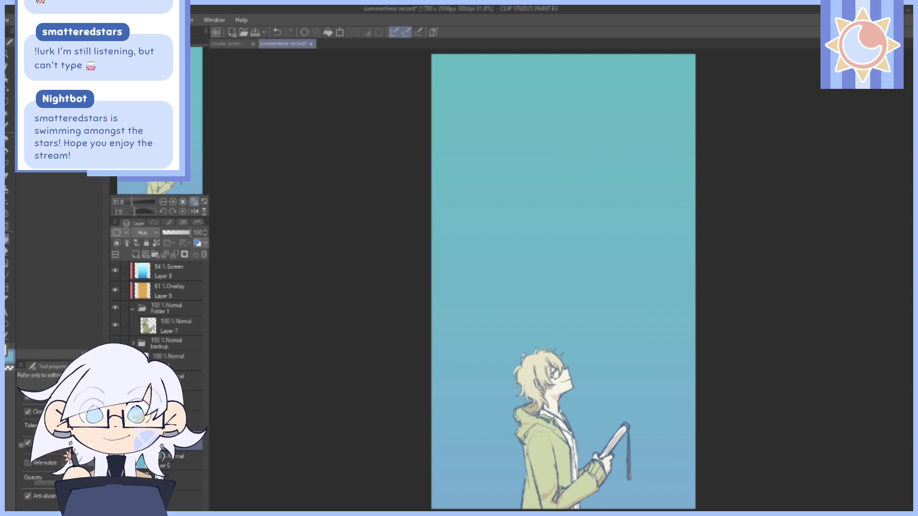
{"action": "scroll", "coordinate": [146, 233], "scroll_direction": "up", "scroll_amount": 14}
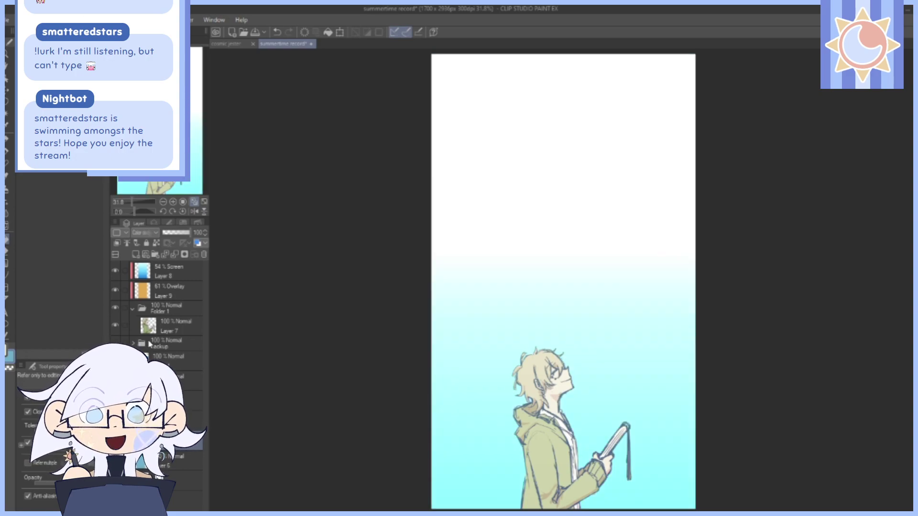
{"action": "left_click_drag", "start_coordinate": [176, 234], "coordinate": [184, 239]}
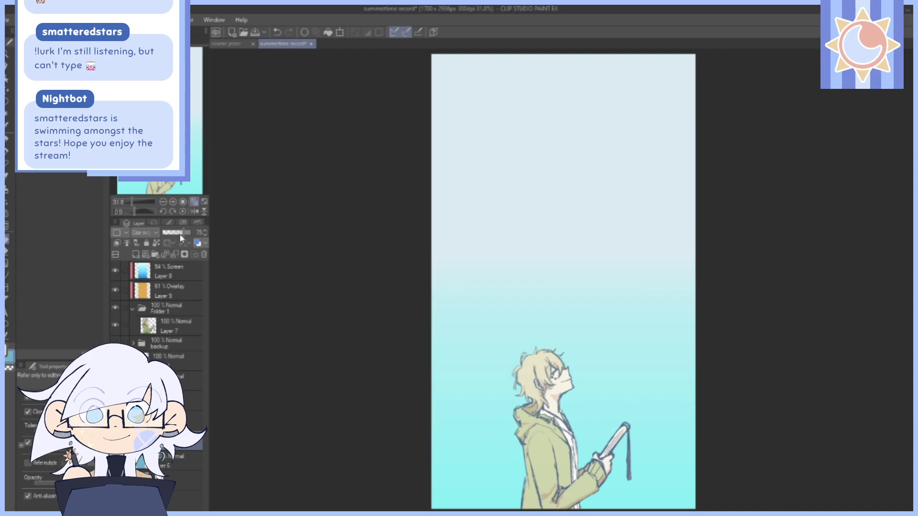
Hide the 61% Overlay and 54% Screen layers above the figure and inspect its original colours.
{"action": "left_click", "coordinate": [160, 331]}
{"action": "left_click", "coordinate": [117, 326]}
{"action": "left_click", "coordinate": [117, 325]}
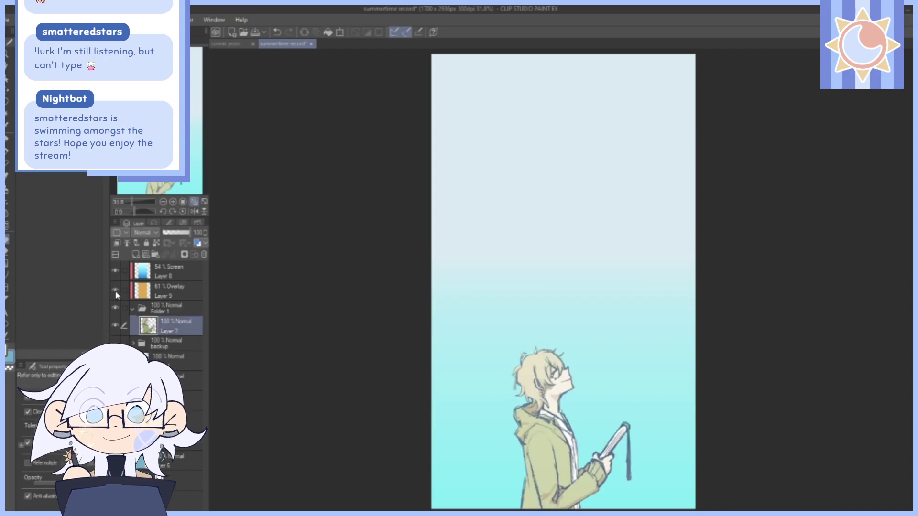
{"action": "left_click_drag", "start_coordinate": [132, 202], "coordinate": [137, 202]}
{"action": "left_click_drag", "start_coordinate": [160, 121], "coordinate": [157, 168]}
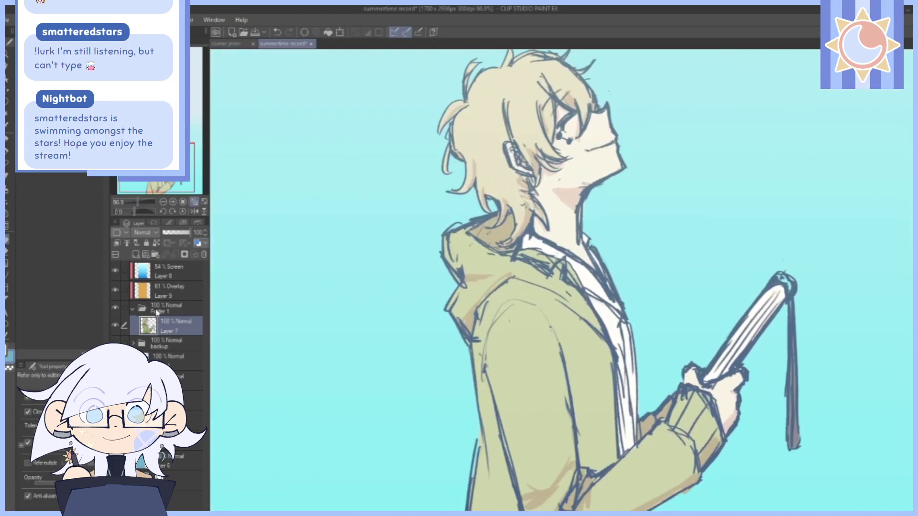
{"action": "left_click", "coordinate": [116, 290]}
{"action": "left_click", "coordinate": [117, 272]}
{"action": "left_click_drag", "start_coordinate": [678, 142], "coordinate": [627, 266]}
{"action": "left_click", "coordinate": [194, 201]}
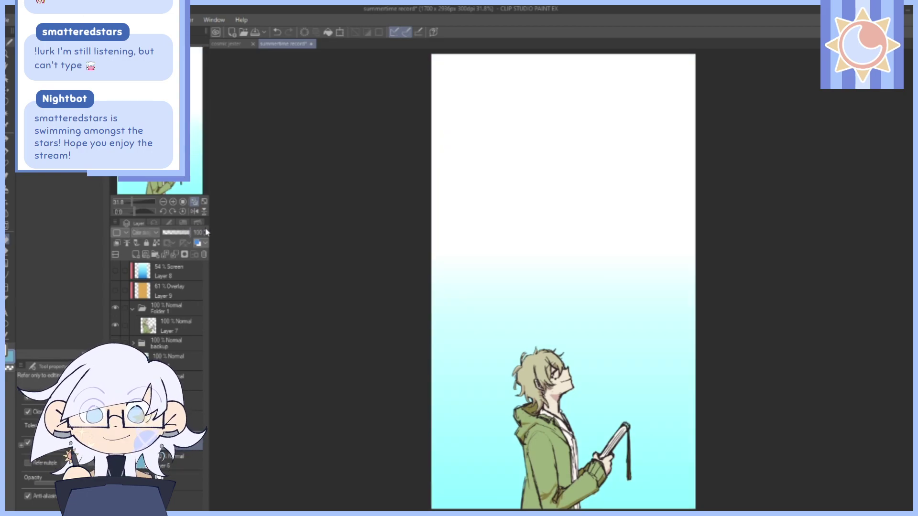
Lower the sky gradient layer to 72% opacity, and switch its blending mode to Screen at 100%.
{"action": "left_click_drag", "start_coordinate": [179, 234], "coordinate": [181, 241]}
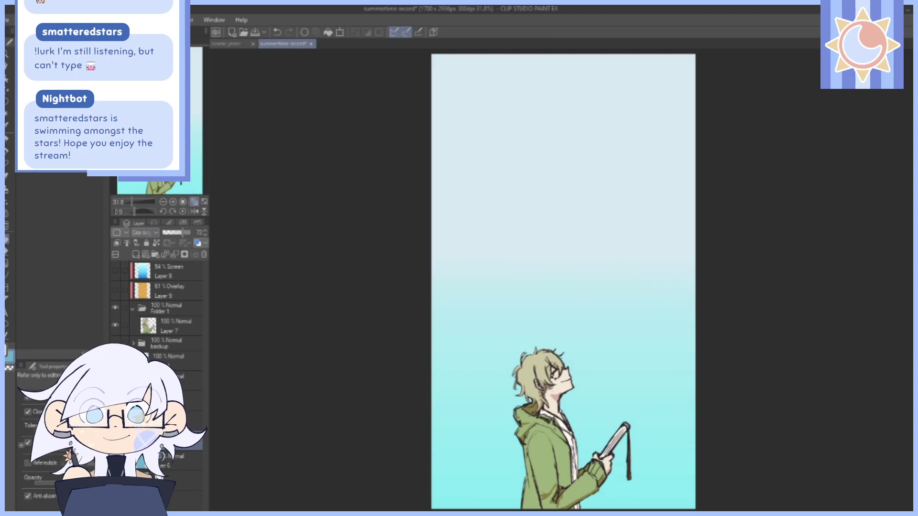
{"action": "left_click", "coordinate": [143, 233]}
{"action": "left_click", "coordinate": [153, 313]}
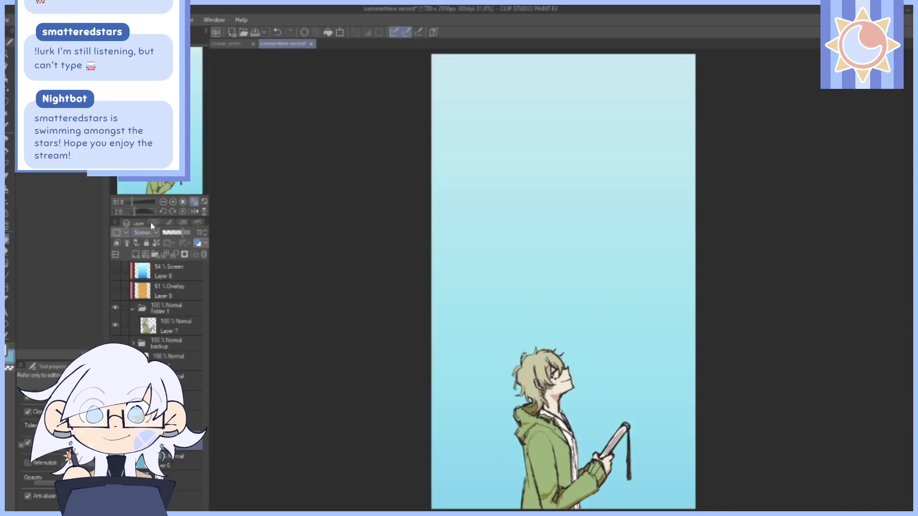
{"action": "left_click", "coordinate": [173, 233]}
{"action": "left_click_drag", "start_coordinate": [174, 236], "coordinate": [191, 234]}
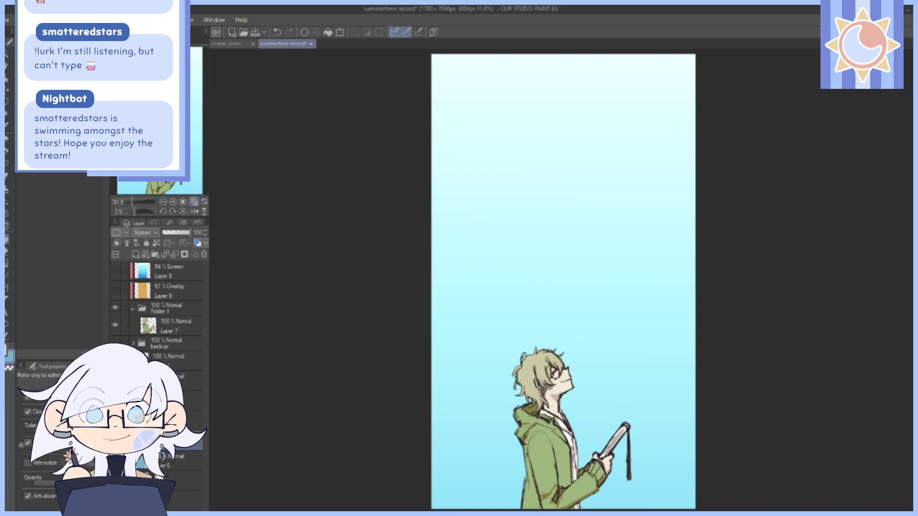
Try Normal, Soft light and Hard light blending on the sky gradient layer.
{"action": "left_click", "coordinate": [144, 233]}
{"action": "left_click", "coordinate": [144, 241]}
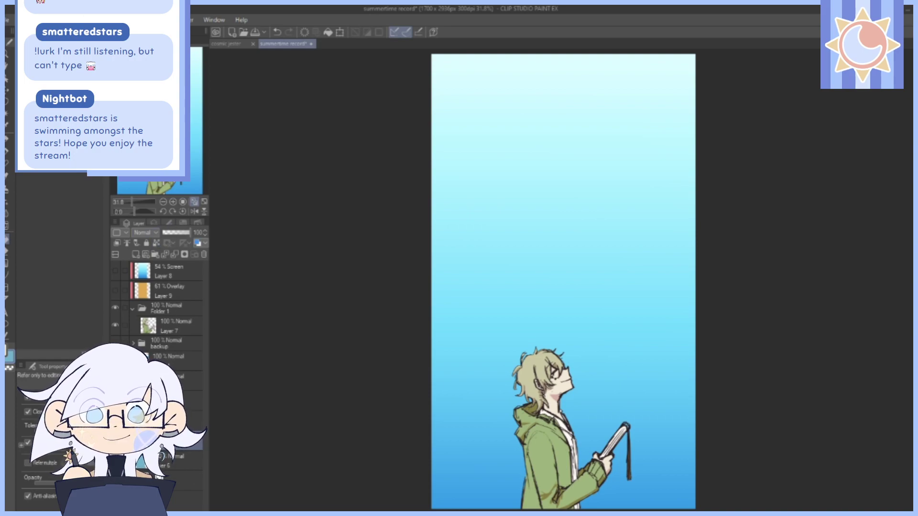
{"action": "left_click", "coordinate": [146, 355]}
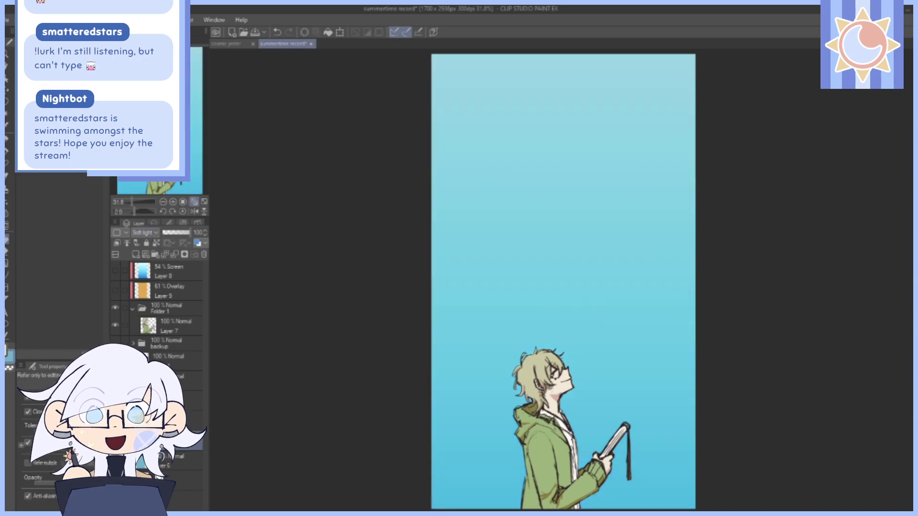
{"action": "scroll", "coordinate": [143, 232], "scroll_direction": "down", "scroll_amount": 1}
{"action": "mouse_move", "coordinate": [183, 232]}
{"action": "left_mouse_down"}
{"action": "mouse_move", "coordinate": [174, 233]}
{"action": "mouse_move", "coordinate": [190, 231]}
{"action": "left_mouse_up"}
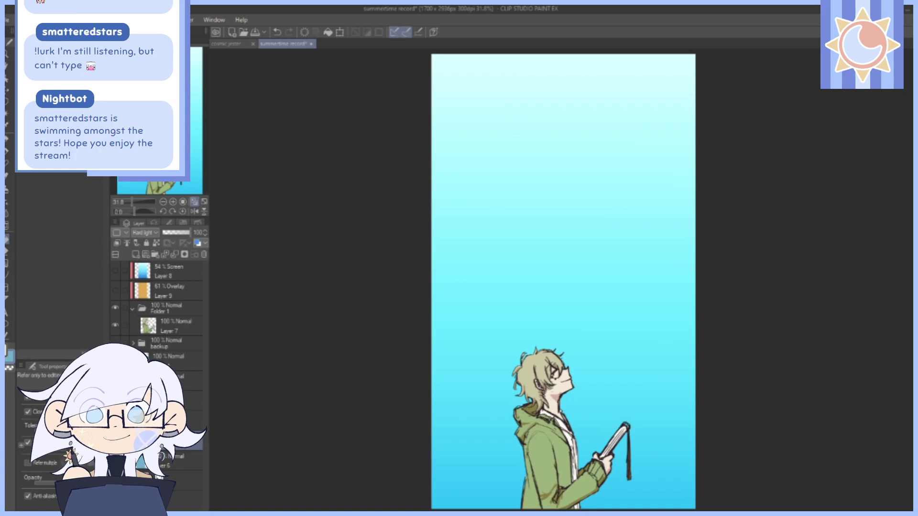
Try Lighten blending on the sky gradient layer and settle on Screen at 100% opacity.
{"action": "left_click", "coordinate": [153, 302]}
{"action": "left_click_drag", "start_coordinate": [183, 233], "coordinate": [203, 230]}
{"action": "left_click", "coordinate": [153, 235]}
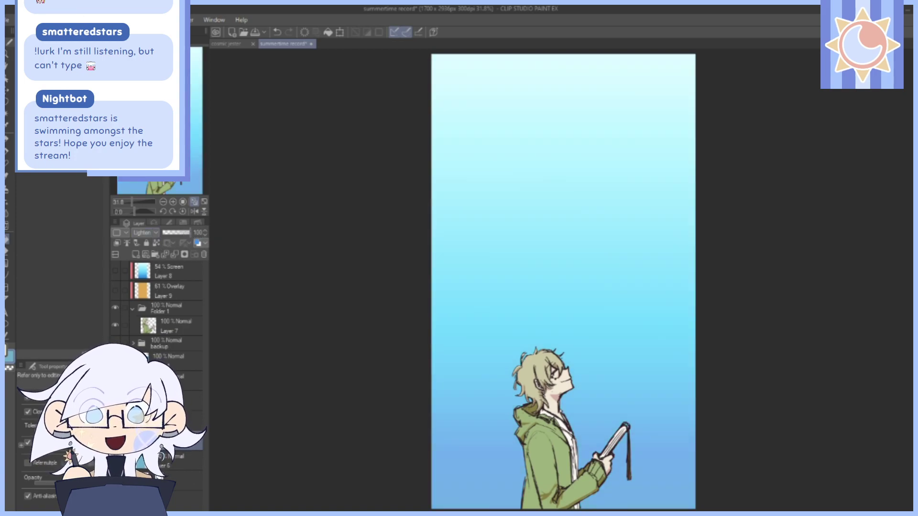
{"action": "left_click", "coordinate": [146, 303]}
{"action": "mouse_move", "coordinate": [189, 233]}
{"action": "left_mouse_down"}
{"action": "mouse_move", "coordinate": [176, 234]}
{"action": "mouse_move", "coordinate": [196, 233]}
{"action": "left_mouse_up"}
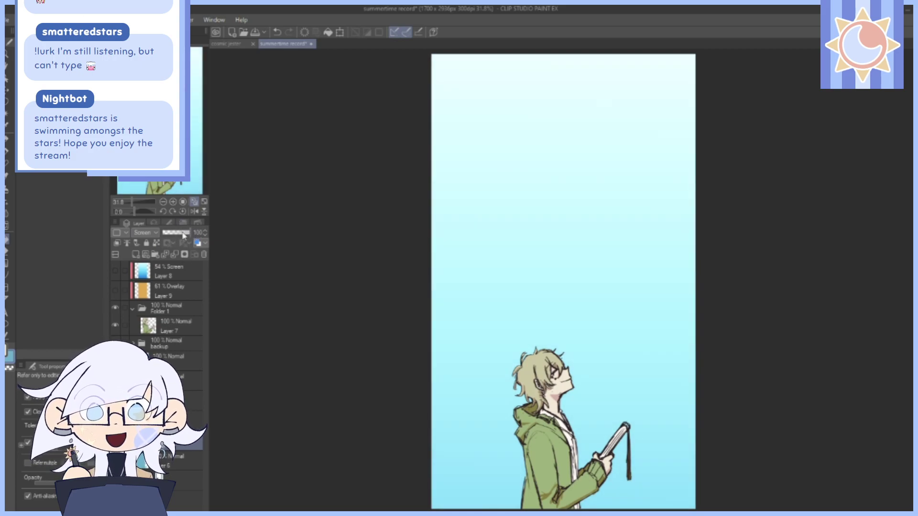
Compare the figure with and without the 61% Overlay and 54% Screen layers, leaving both hidden.
{"action": "left_click", "coordinate": [114, 291]}
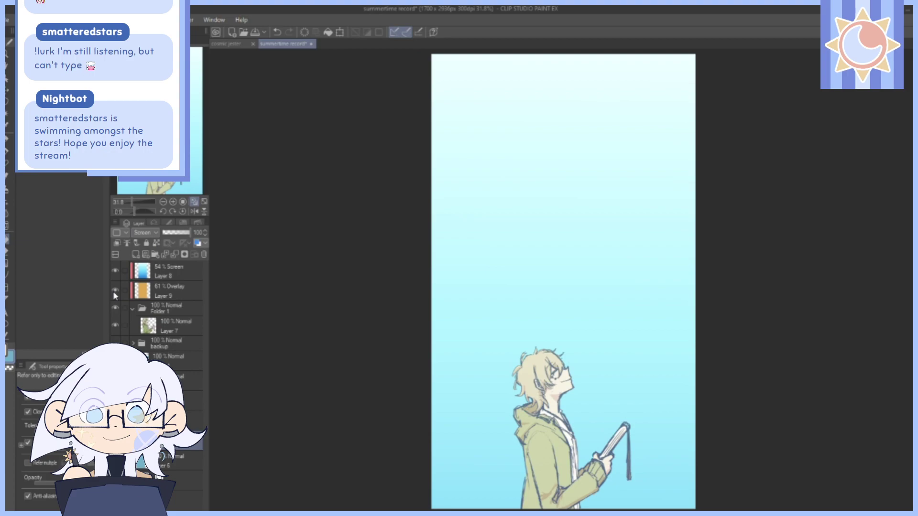
{"action": "left_click", "coordinate": [116, 289]}
{"action": "left_click", "coordinate": [116, 276]}
On the merged figure layer (Layer 7), clean up the stray marks in front of the forehead and nose with the textured pen brush.
{"action": "left_click", "coordinate": [178, 324]}
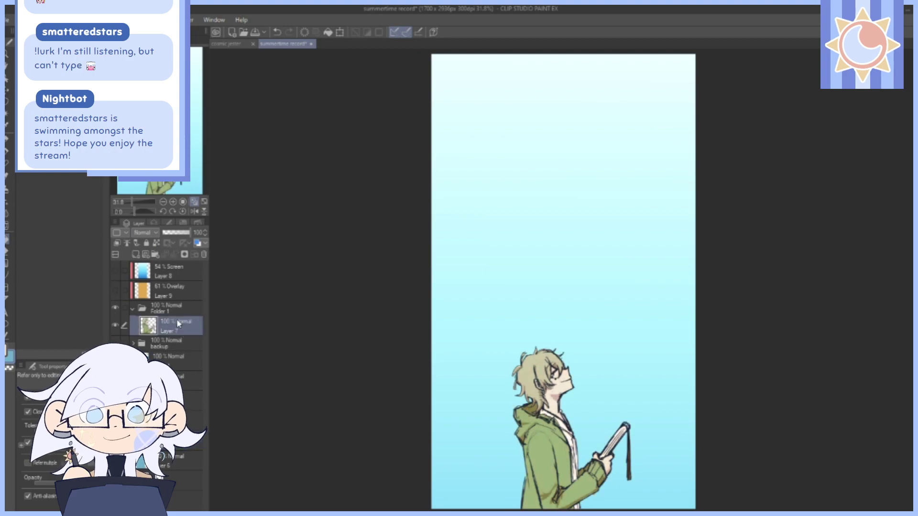
{"action": "left_click", "coordinate": [12, 139]}
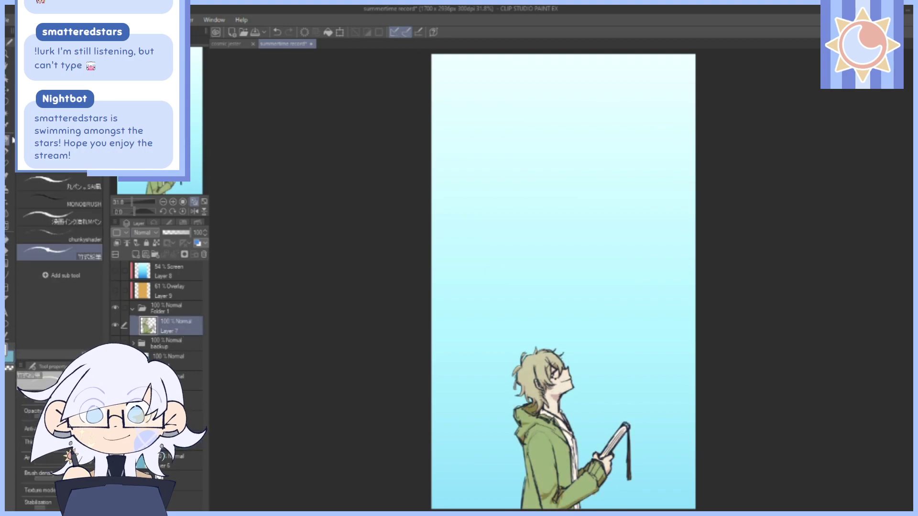
{"action": "left_click_drag", "start_coordinate": [132, 202], "coordinate": [141, 203]}
{"action": "left_click_drag", "start_coordinate": [159, 129], "coordinate": [153, 153]}
{"action": "left_click_drag", "start_coordinate": [538, 231], "coordinate": [519, 254]}
{"action": "left_click_drag", "start_coordinate": [587, 226], "coordinate": [550, 268]}
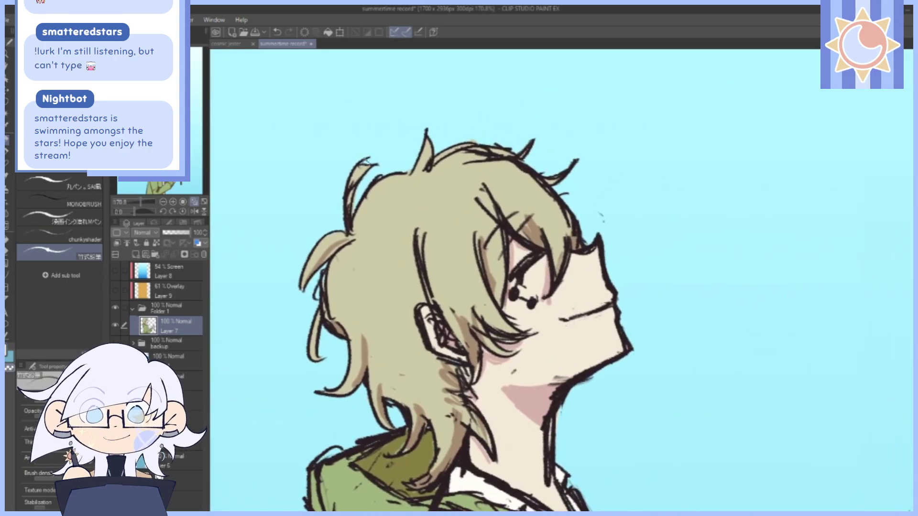
{"action": "left_click_drag", "start_coordinate": [586, 252], "coordinate": [582, 292]}
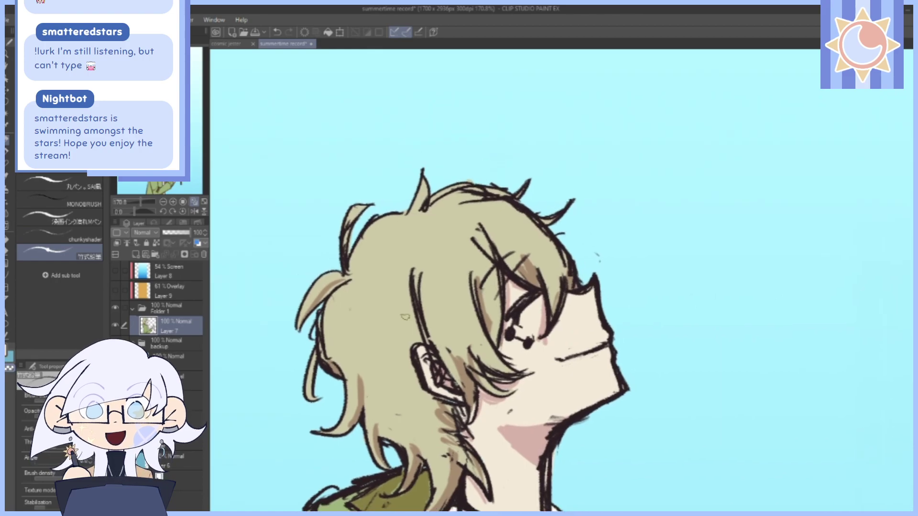
{"action": "left_click_drag", "start_coordinate": [141, 202], "coordinate": [145, 194]}
{"action": "left_click_drag", "start_coordinate": [619, 234], "coordinate": [543, 208]}
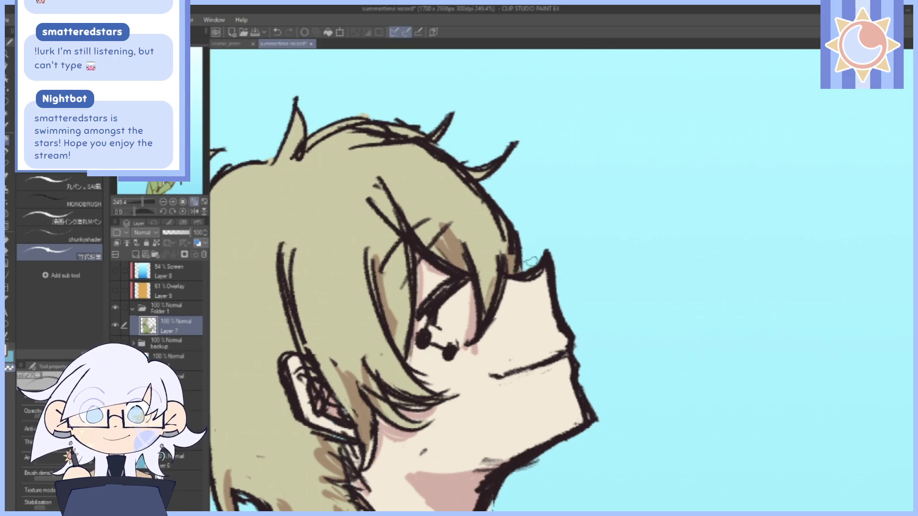
{"action": "left_click_drag", "start_coordinate": [601, 291], "coordinate": [581, 261]}
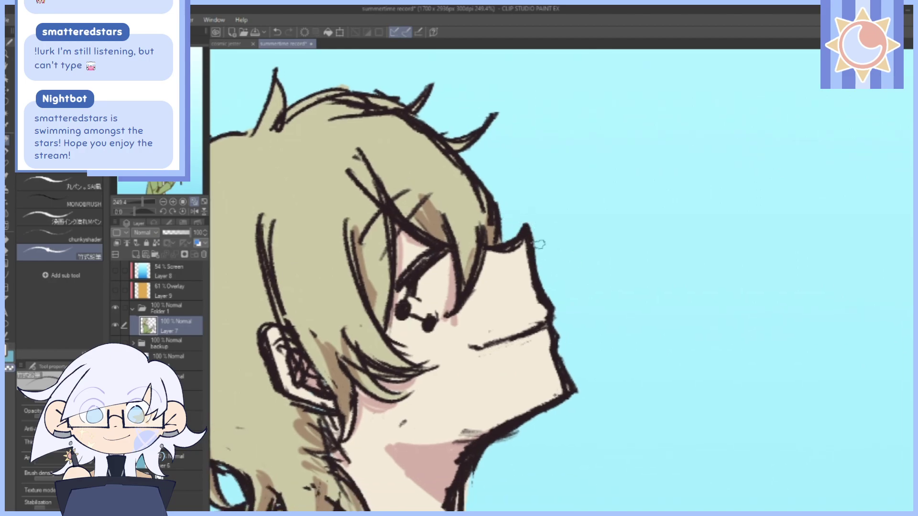
{"action": "mouse_move", "coordinate": [522, 189]}
{"action": "left_mouse_down"}
{"action": "mouse_move", "coordinate": [617, 224]}
{"action": "mouse_move", "coordinate": [703, 219]}
{"action": "mouse_move", "coordinate": [779, 187]}
{"action": "mouse_move", "coordinate": [804, 352]}
{"action": "left_mouse_up"}
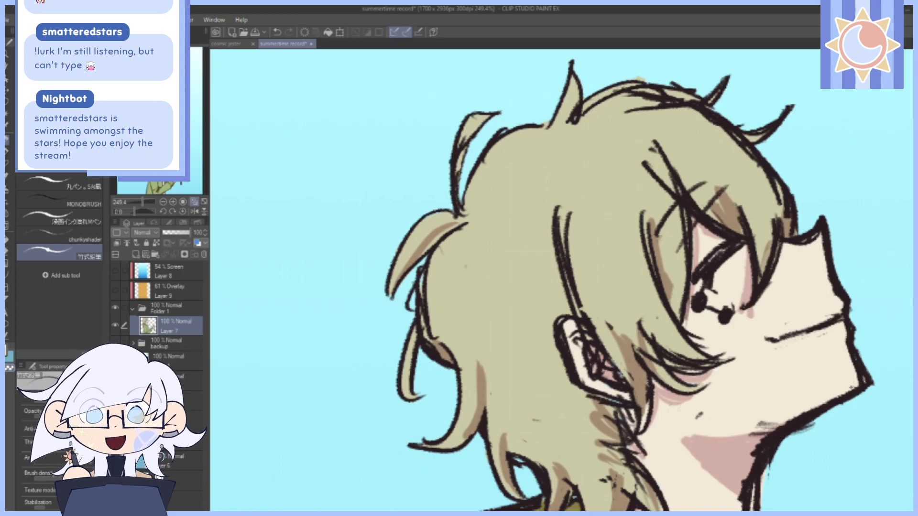
Trim the rough outer edge of the outline along the back of the hood.
{"action": "left_click_drag", "start_coordinate": [143, 203], "coordinate": [140, 205]}
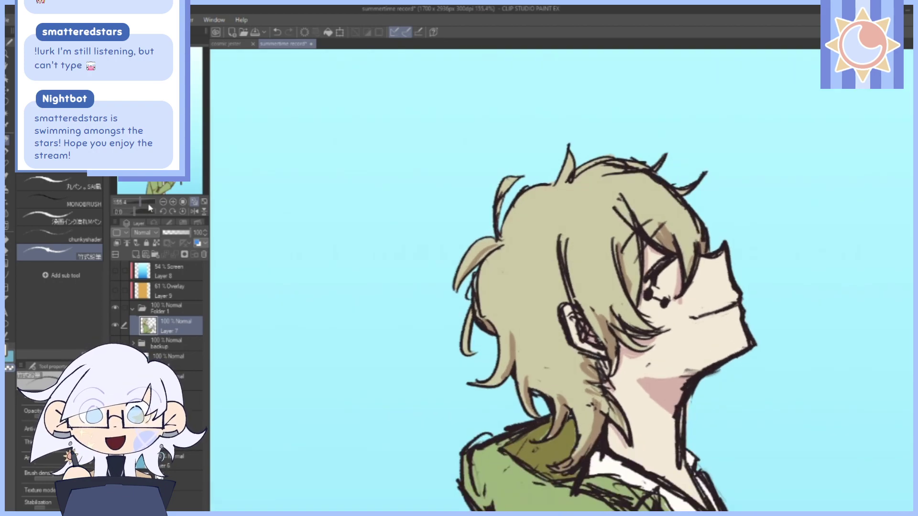
{"action": "left_click_drag", "start_coordinate": [777, 414], "coordinate": [682, 202]}
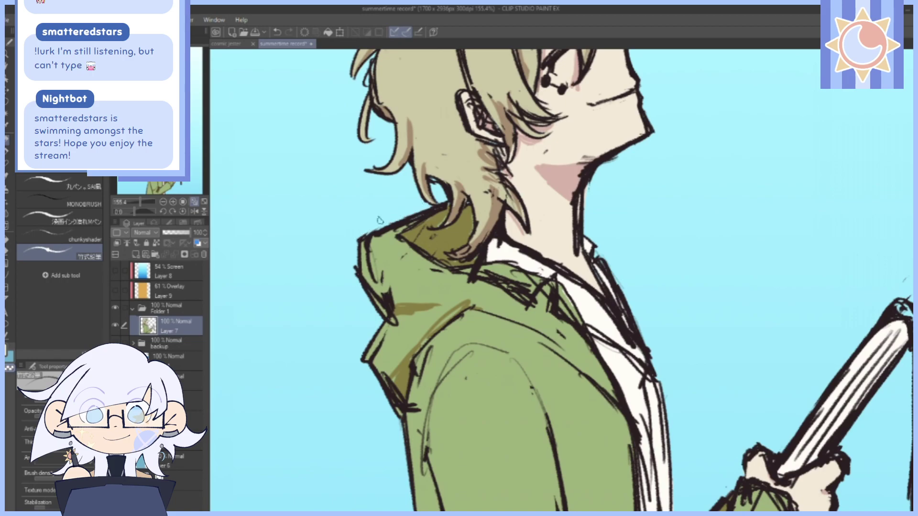
{"action": "left_click_drag", "start_coordinate": [358, 251], "coordinate": [364, 228]}
{"action": "left_click_drag", "start_coordinate": [366, 301], "coordinate": [369, 311]}
{"action": "left_click_drag", "start_coordinate": [330, 365], "coordinate": [311, 238]}
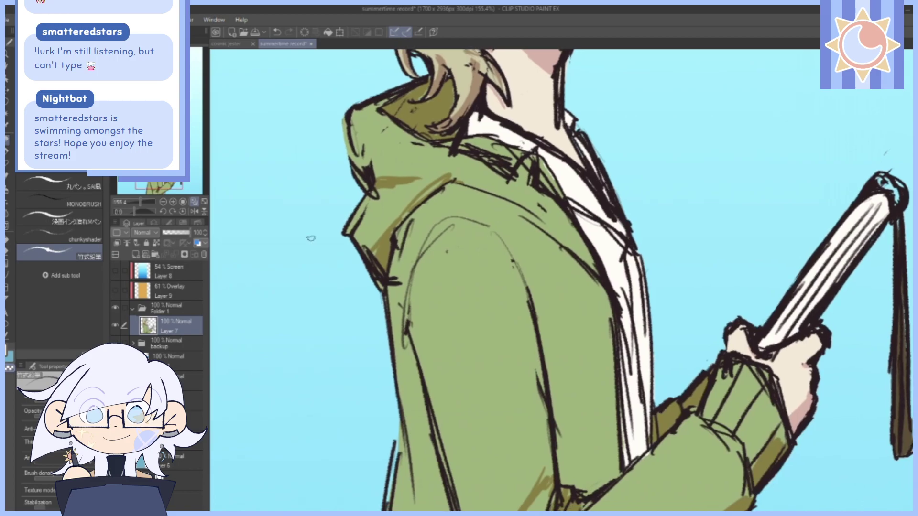
Trim both edges of the dark strap hanging from the stick into a narrow, straight strip.
{"action": "left_click_drag", "start_coordinate": [708, 230], "coordinate": [617, 338]}
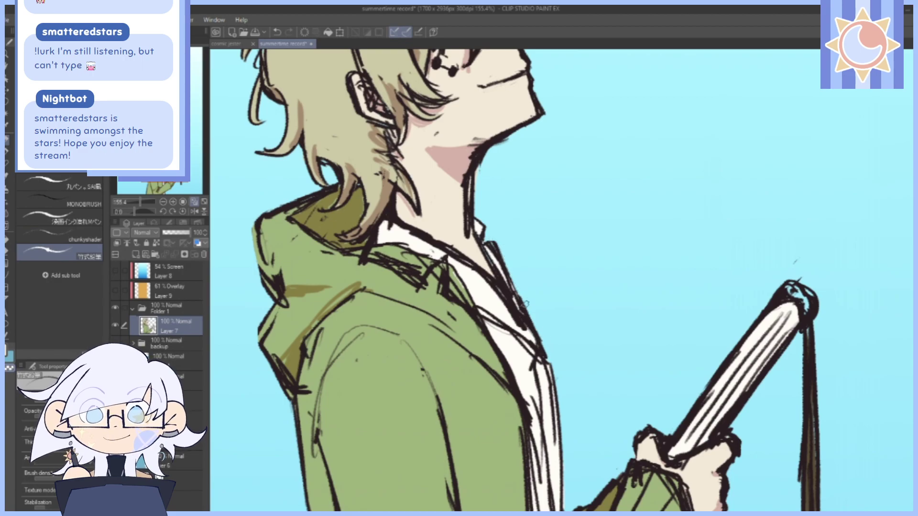
{"action": "left_click_drag", "start_coordinate": [769, 412], "coordinate": [584, 221]}
{"action": "left_click_drag", "start_coordinate": [566, 272], "coordinate": [557, 277]}
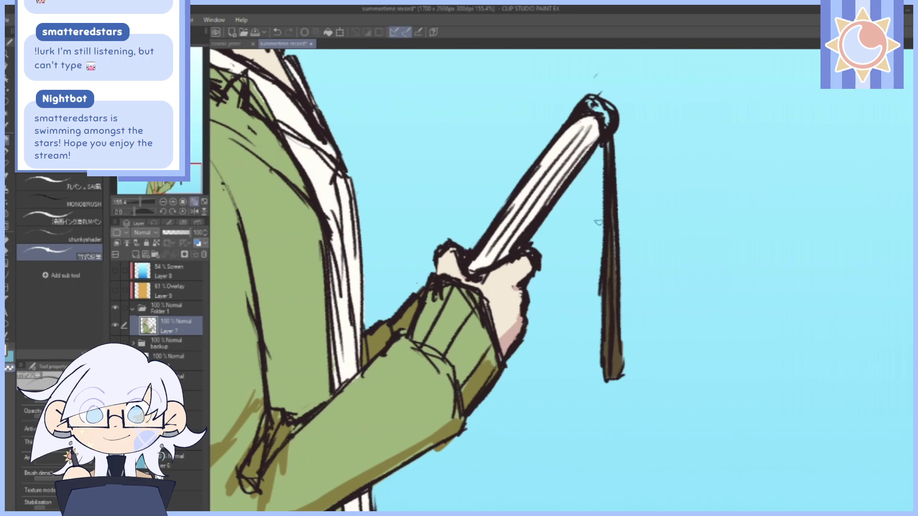
{"action": "key", "text": "ctrl+z"}
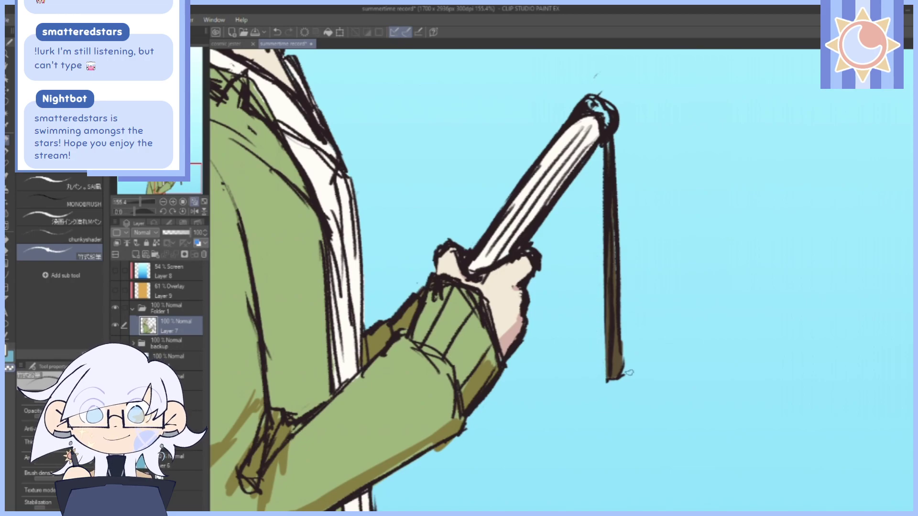
{"action": "left_click_drag", "start_coordinate": [623, 221], "coordinate": [622, 392]}
{"action": "left_click_drag", "start_coordinate": [545, 414], "coordinate": [705, 241]}
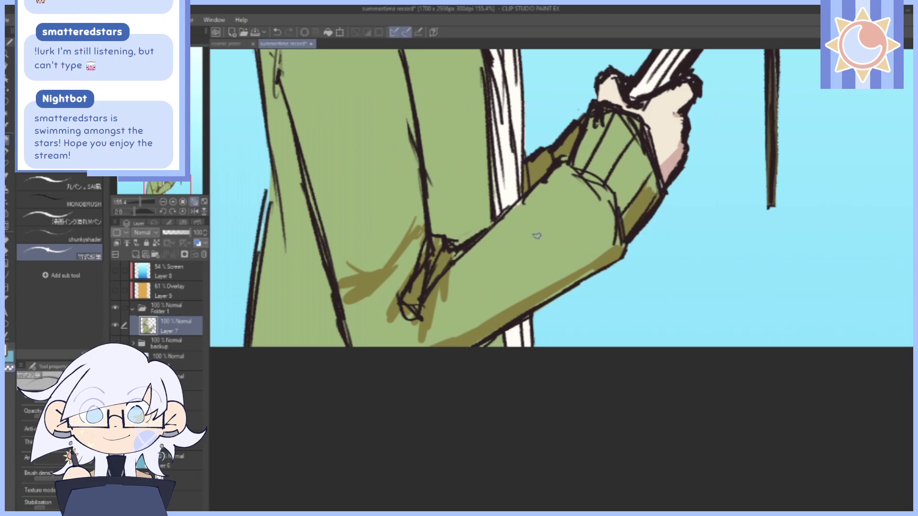
Paint over the dark outline along the jacket's lower back in green, leaving a clean coloured edge.
{"action": "left_click_drag", "start_coordinate": [566, 194], "coordinate": [555, 453]}
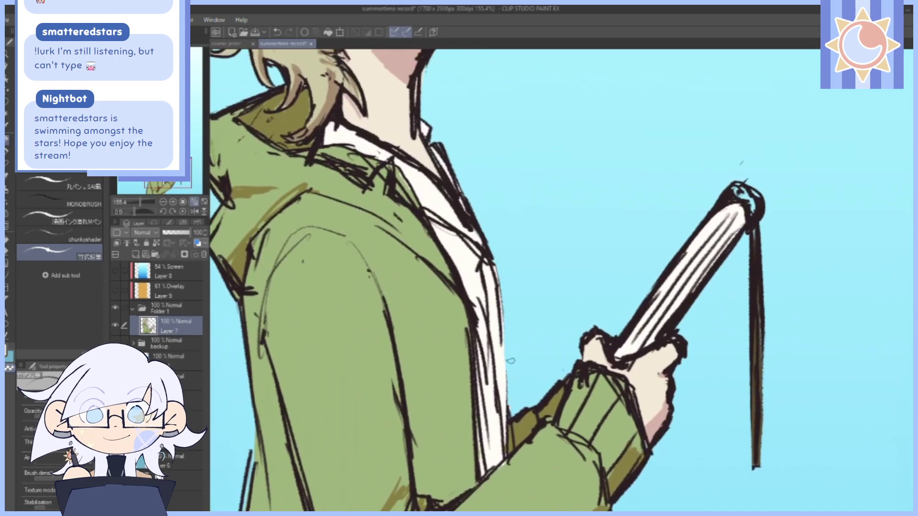
{"action": "mouse_move", "coordinate": [533, 224]}
{"action": "left_mouse_down"}
{"action": "mouse_move", "coordinate": [755, 5]}
{"action": "mouse_move", "coordinate": [770, 8]}
{"action": "left_mouse_up"}
{"action": "mouse_move", "coordinate": [487, 226]}
{"action": "left_mouse_down"}
{"action": "mouse_move", "coordinate": [472, 318]}
{"action": "mouse_move", "coordinate": [490, 214]}
{"action": "mouse_move", "coordinate": [463, 388]}
{"action": "left_mouse_up"}
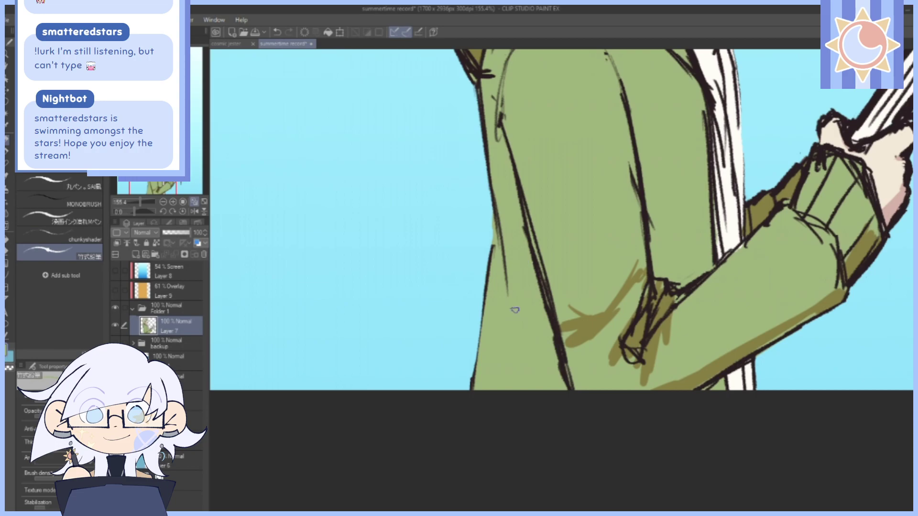
{"action": "mouse_move", "coordinate": [493, 217]}
{"action": "left_mouse_down"}
{"action": "mouse_move", "coordinate": [472, 384]}
{"action": "mouse_move", "coordinate": [493, 257]}
{"action": "mouse_move", "coordinate": [475, 367]}
{"action": "left_mouse_up"}
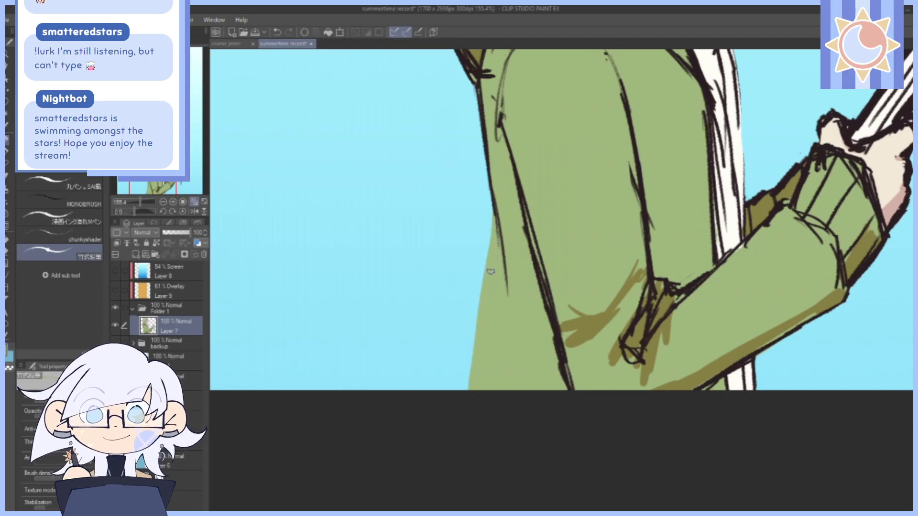
{"action": "left_click_drag", "start_coordinate": [652, 119], "coordinate": [599, 328]}
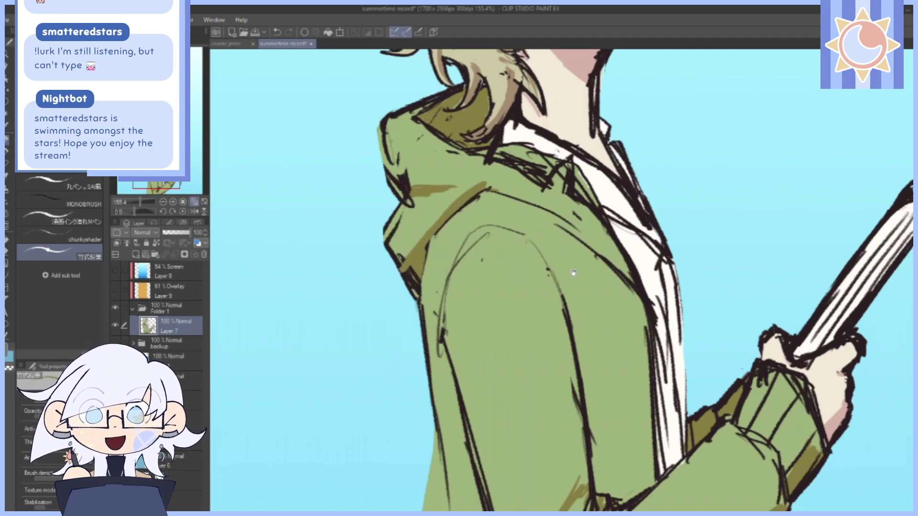
Cover the dark outline of the hood's lower back flap with its green and olive shadow colours.
{"action": "left_click_drag", "start_coordinate": [573, 273], "coordinate": [560, 287]}
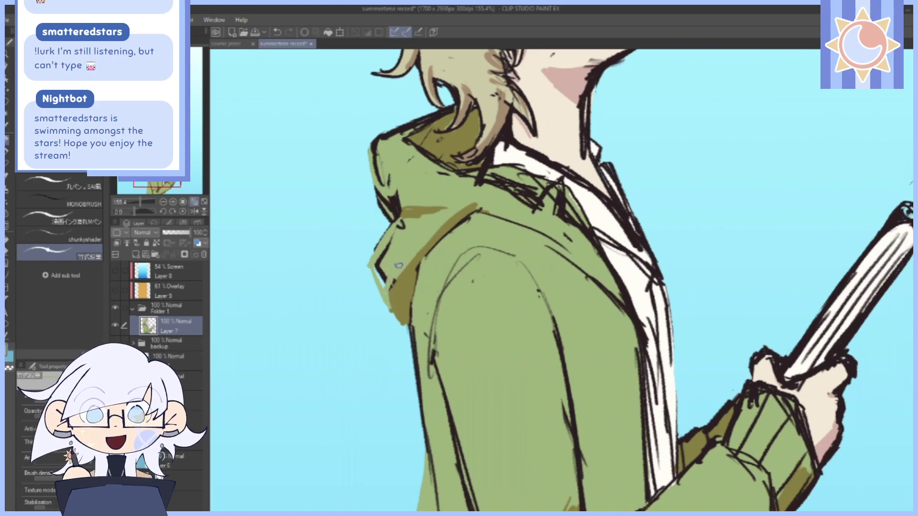
{"action": "mouse_move", "coordinate": [391, 257]}
{"action": "left_mouse_down"}
{"action": "mouse_move", "coordinate": [385, 279]}
{"action": "mouse_move", "coordinate": [376, 266]}
{"action": "mouse_move", "coordinate": [389, 245]}
{"action": "left_mouse_up"}
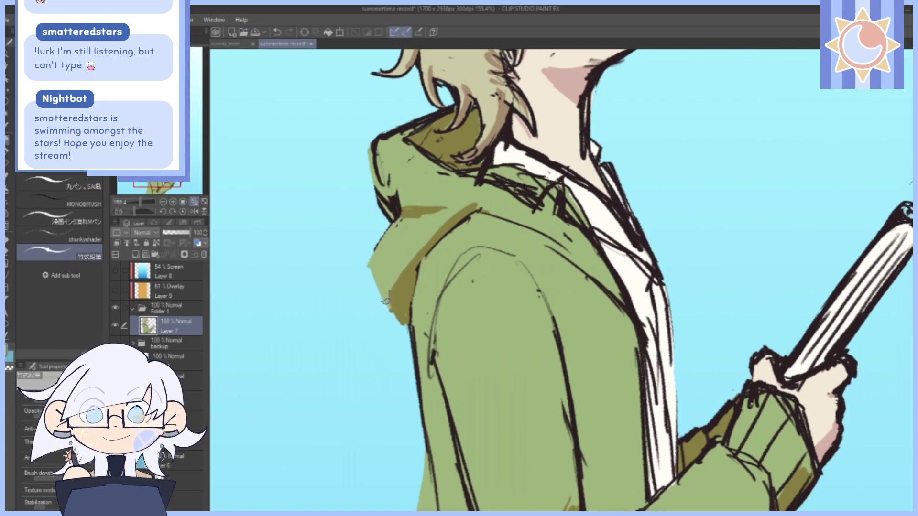
{"action": "left_click_drag", "start_coordinate": [588, 137], "coordinate": [569, 150]}
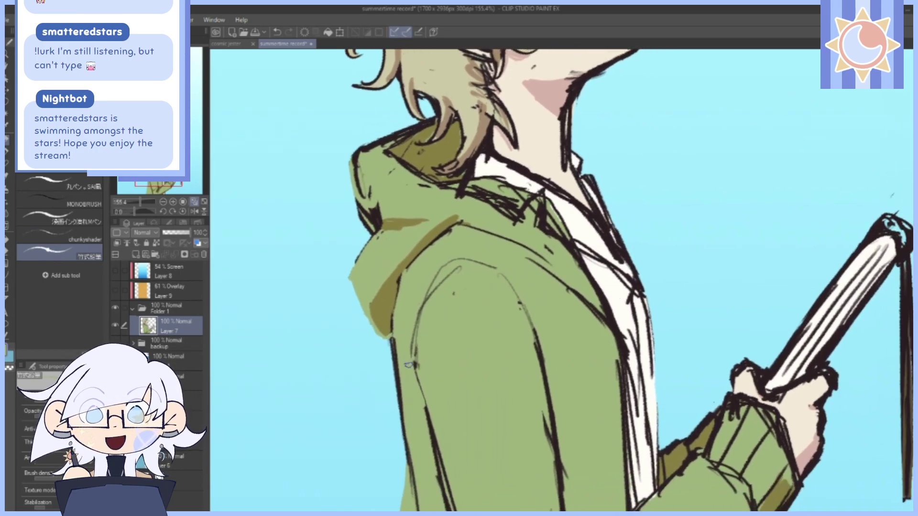
{"action": "left_click_drag", "start_coordinate": [598, 388], "coordinate": [549, 249]}
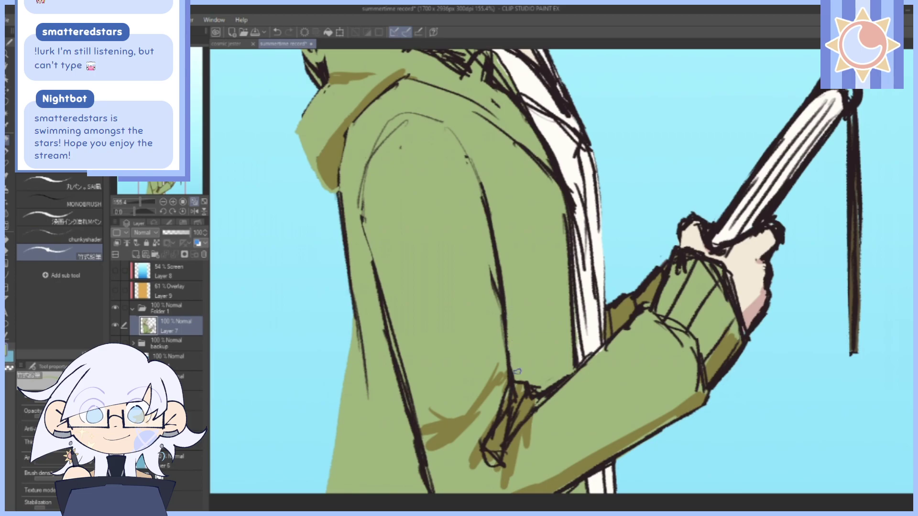
Paint over the scribbled lines on the hood's front beside the shirt collar in green, rotating the canvas as needed.
{"action": "left_click_drag", "start_coordinate": [575, 154], "coordinate": [598, 425]}
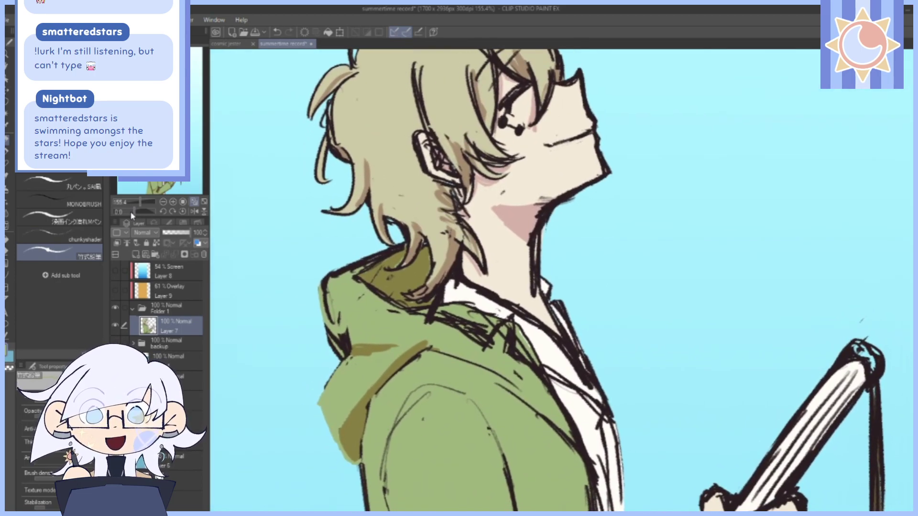
{"action": "left_click_drag", "start_coordinate": [132, 212], "coordinate": [118, 218]}
{"action": "left_click_drag", "start_coordinate": [654, 279], "coordinate": [527, 222]}
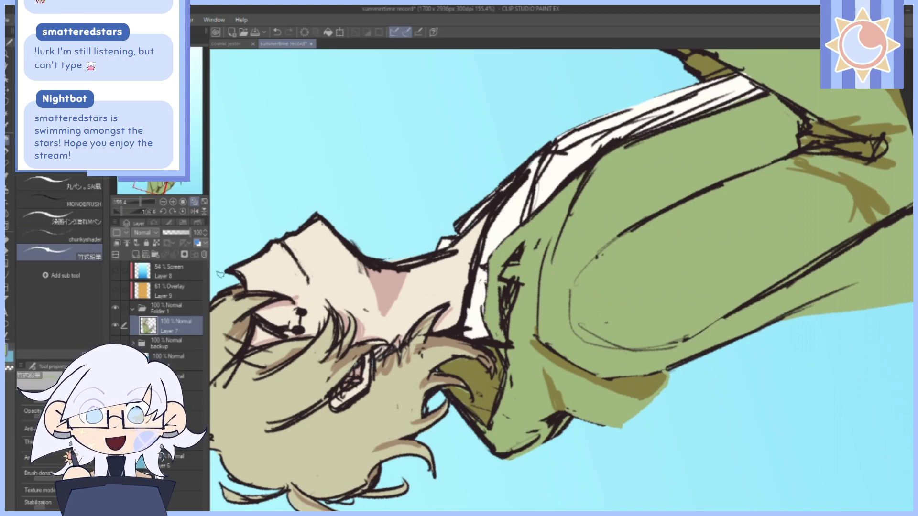
{"action": "left_click", "coordinate": [182, 211]}
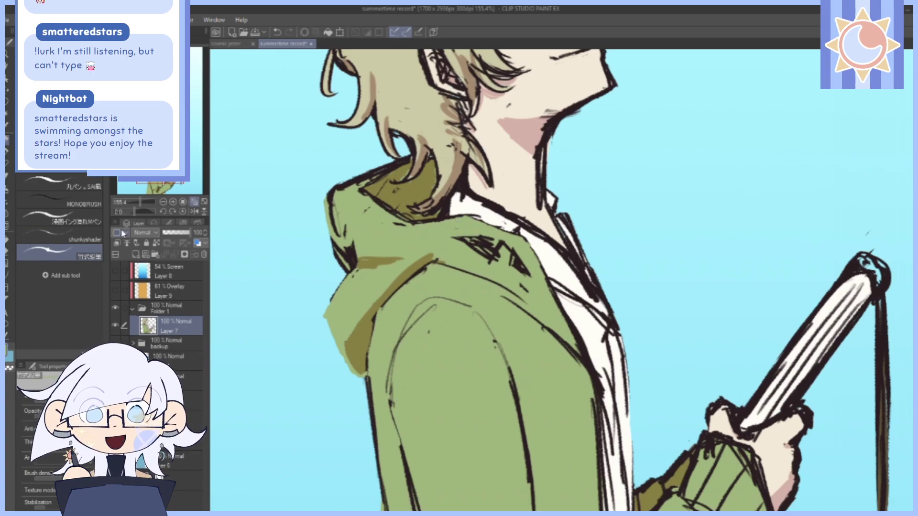
{"action": "left_click_drag", "start_coordinate": [136, 212], "coordinate": [141, 217]}
{"action": "mouse_move", "coordinate": [522, 178]}
{"action": "left_mouse_down"}
{"action": "mouse_move", "coordinate": [530, 255]}
{"action": "mouse_move", "coordinate": [540, 187]}
{"action": "mouse_move", "coordinate": [545, 242]}
{"action": "left_mouse_up"}
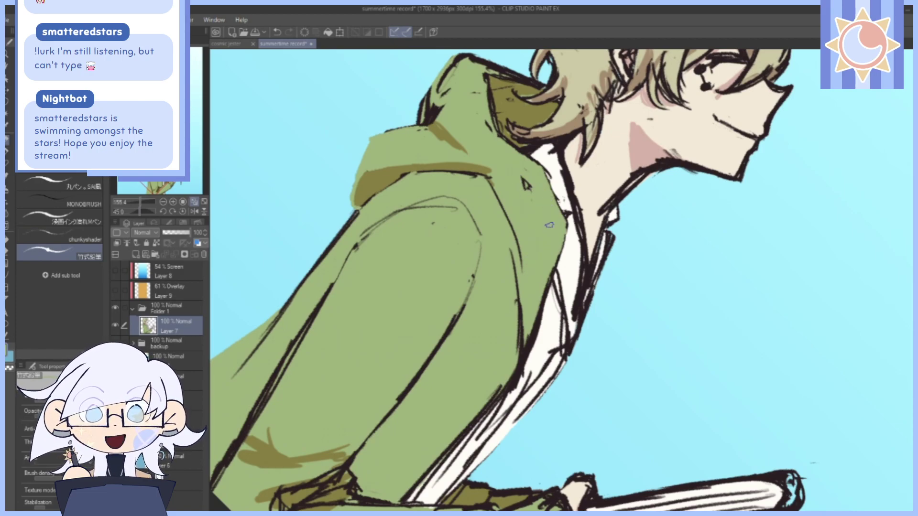
{"action": "left_click", "coordinate": [182, 211]}
Cover the remaining dark outlines on the hood's back and upper edge with the jacket green.
{"action": "left_click_drag", "start_coordinate": [636, 237], "coordinate": [674, 233]}
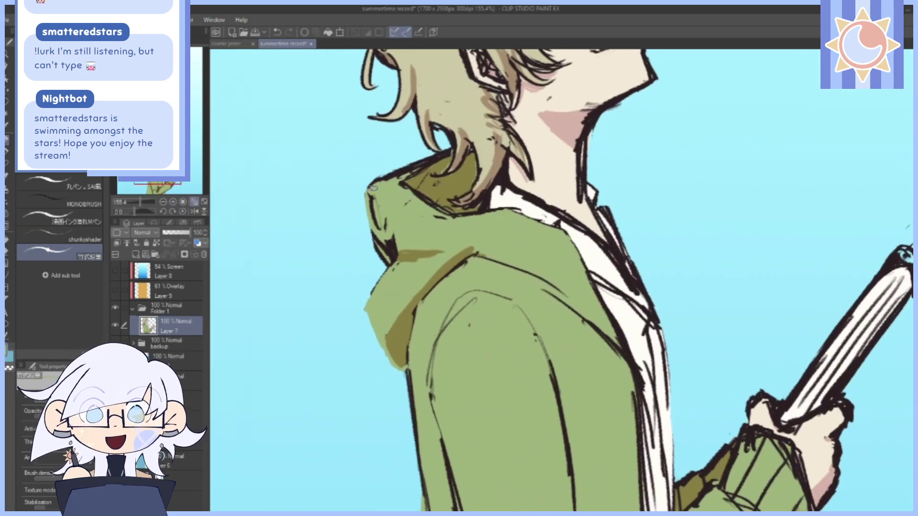
{"action": "mouse_move", "coordinate": [374, 188]}
{"action": "left_mouse_down"}
{"action": "mouse_move", "coordinate": [378, 239]}
{"action": "mouse_move", "coordinate": [398, 249]}
{"action": "left_mouse_up"}
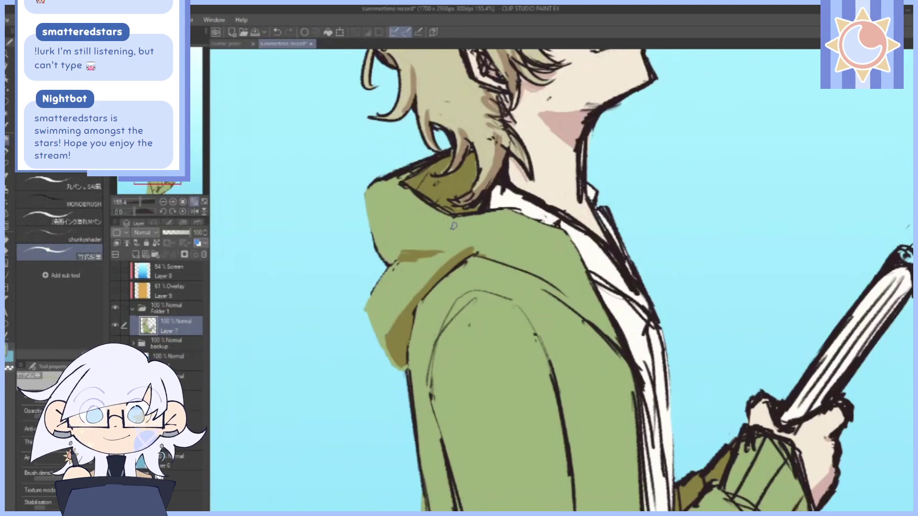
{"action": "left_click_drag", "start_coordinate": [600, 198], "coordinate": [635, 365]}
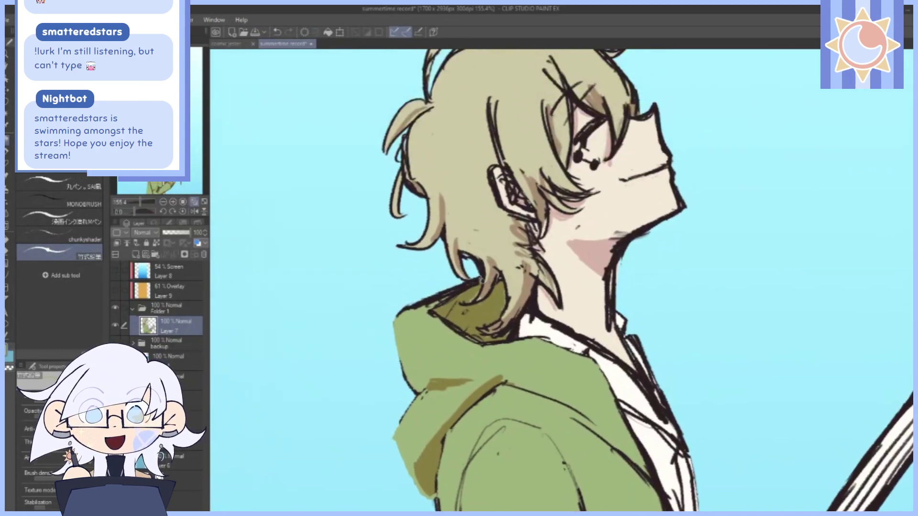
{"action": "mouse_move", "coordinate": [482, 280]}
{"action": "left_mouse_down"}
{"action": "mouse_move", "coordinate": [430, 305]}
{"action": "mouse_move", "coordinate": [473, 285]}
{"action": "mouse_move", "coordinate": [437, 299]}
{"action": "left_mouse_up"}
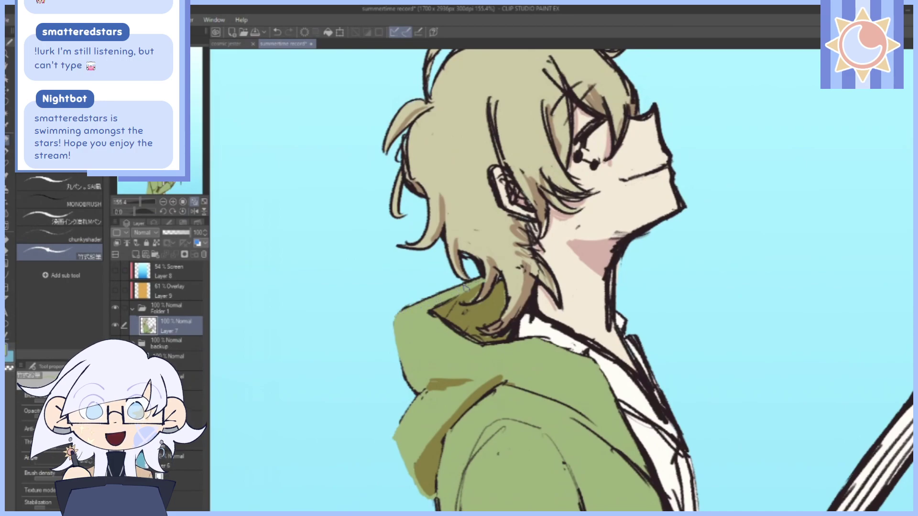
Paint over the dark outline between the sleeve cuff and the hand in the jacket green.
{"action": "left_click_drag", "start_coordinate": [691, 393], "coordinate": [601, 297]}
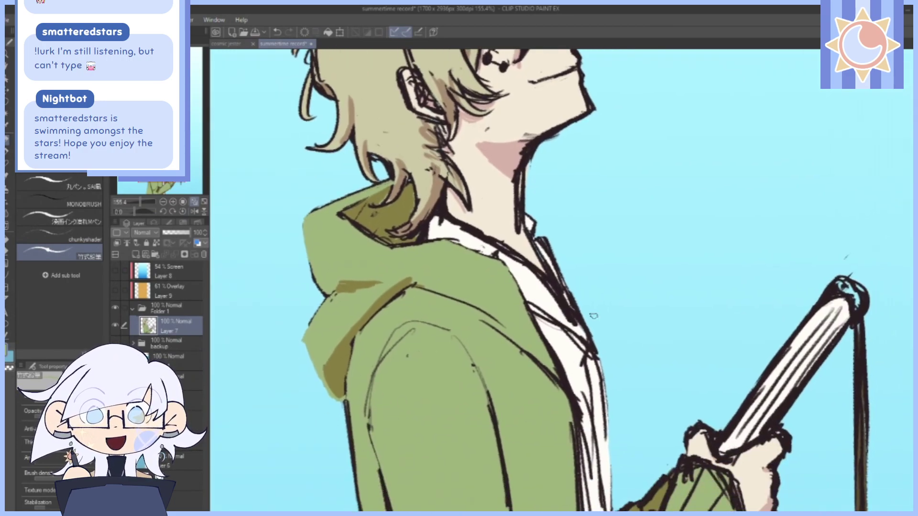
{"action": "left_click_drag", "start_coordinate": [624, 356], "coordinate": [621, 303]}
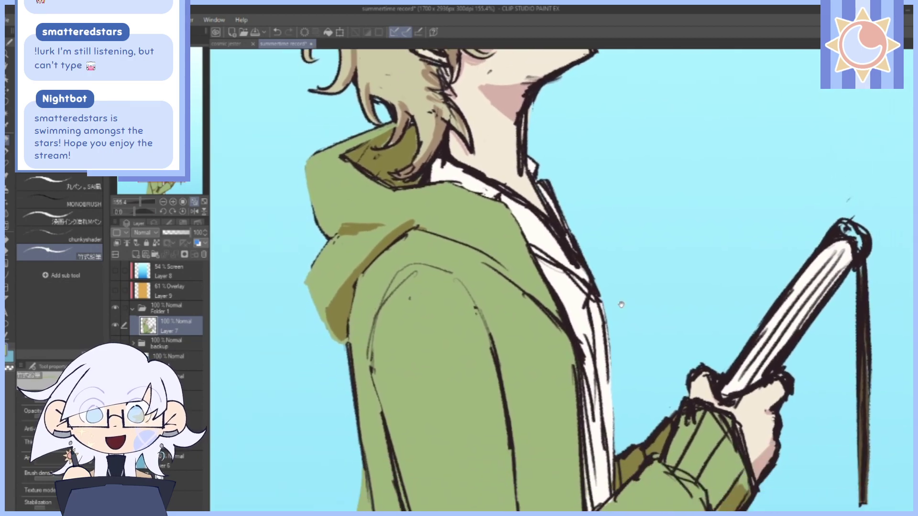
{"action": "left_click_drag", "start_coordinate": [641, 380], "coordinate": [622, 285]}
{"action": "mouse_move", "coordinate": [717, 359]}
{"action": "left_mouse_down"}
{"action": "mouse_move", "coordinate": [629, 259]}
{"action": "mouse_move", "coordinate": [615, 303]}
{"action": "left_mouse_up"}
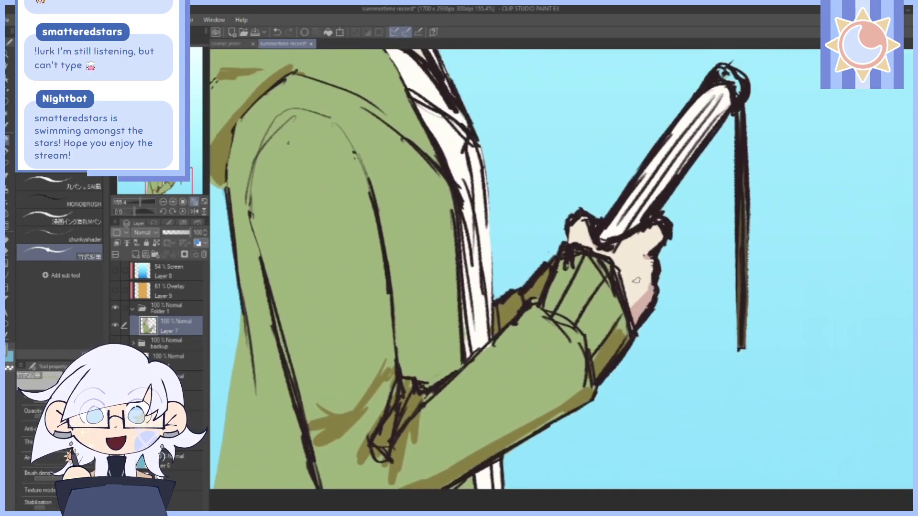
{"action": "left_click_drag", "start_coordinate": [137, 211], "coordinate": [131, 216]}
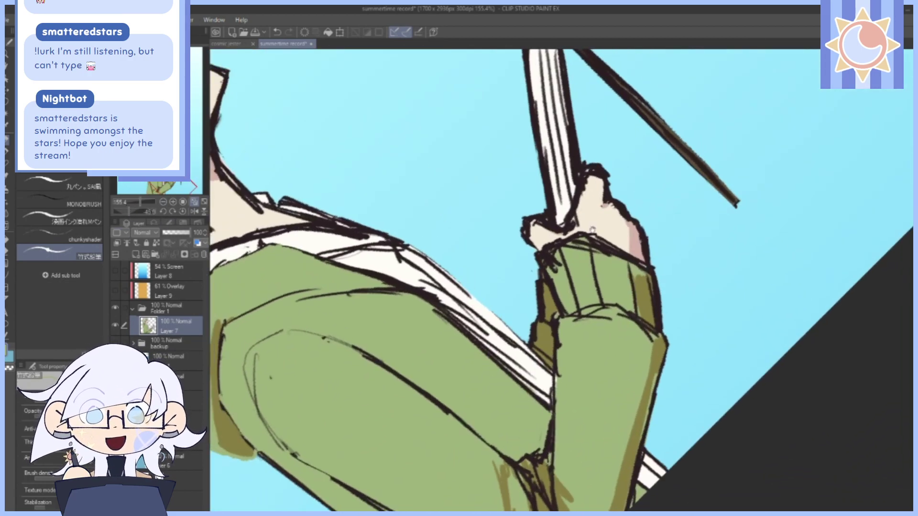
{"action": "left_click_drag", "start_coordinate": [726, 303], "coordinate": [732, 283]}
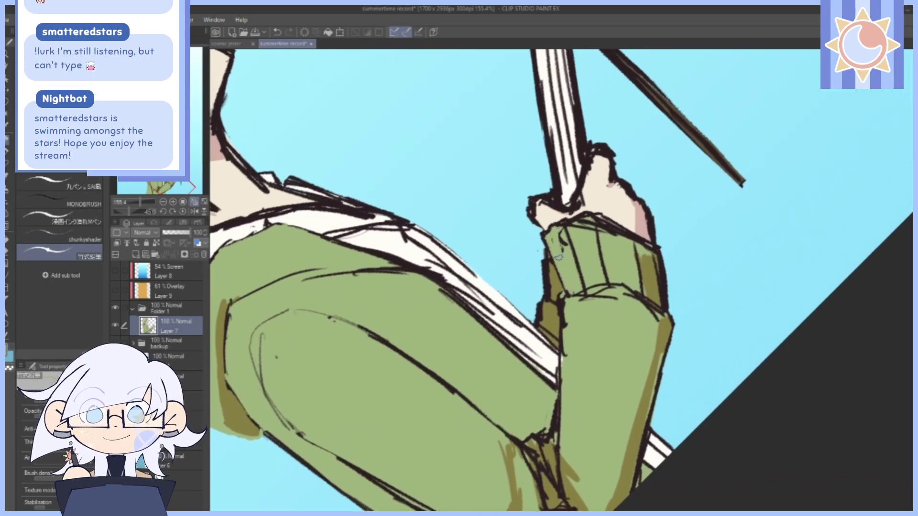
{"action": "left_click", "coordinate": [274, 30]}
{"action": "mouse_move", "coordinate": [554, 236]}
{"action": "left_mouse_down"}
{"action": "mouse_move", "coordinate": [558, 252]}
{"action": "mouse_move", "coordinate": [562, 231]}
{"action": "mouse_move", "coordinate": [562, 273]}
{"action": "left_mouse_up"}
{"action": "left_click_drag", "start_coordinate": [130, 212], "coordinate": [119, 225]}
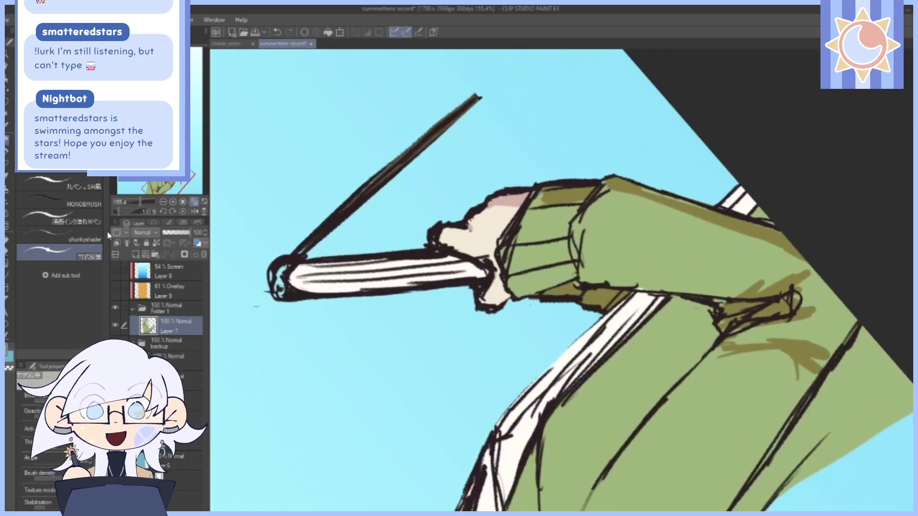
{"action": "mouse_move", "coordinate": [536, 190]}
{"action": "left_mouse_down"}
{"action": "mouse_move", "coordinate": [505, 240]}
{"action": "mouse_move", "coordinate": [505, 286]}
{"action": "mouse_move", "coordinate": [519, 221]}
{"action": "mouse_move", "coordinate": [517, 249]}
{"action": "left_mouse_up"}
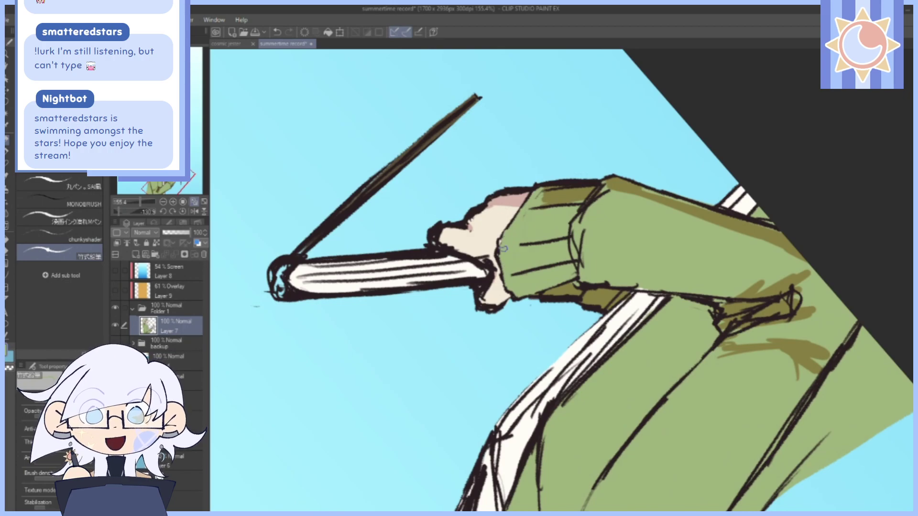
{"action": "left_click_drag", "start_coordinate": [536, 190], "coordinate": [530, 199]}
{"action": "left_click_drag", "start_coordinate": [505, 236], "coordinate": [505, 282]}
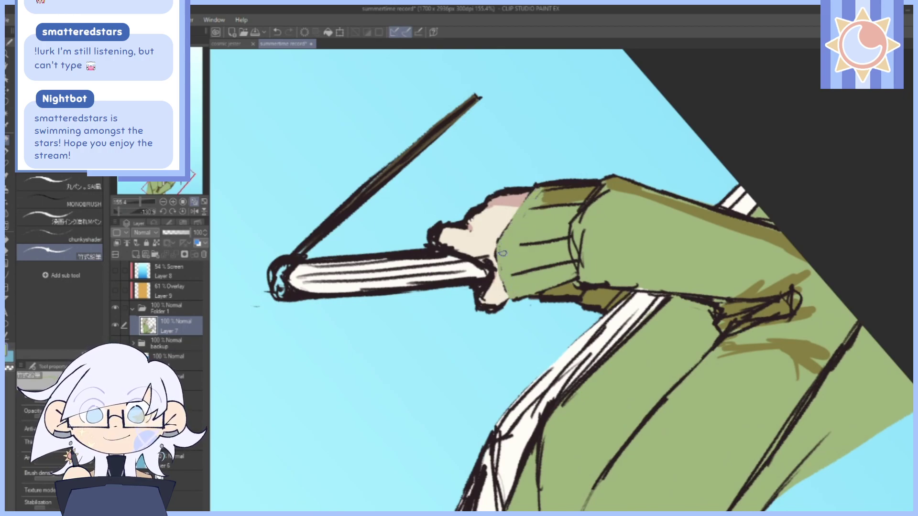
Cover the remaining dark outline along the cuff's outer edges with green, giving the cuff a clean coloured edge.
{"action": "left_click", "coordinate": [182, 212]}
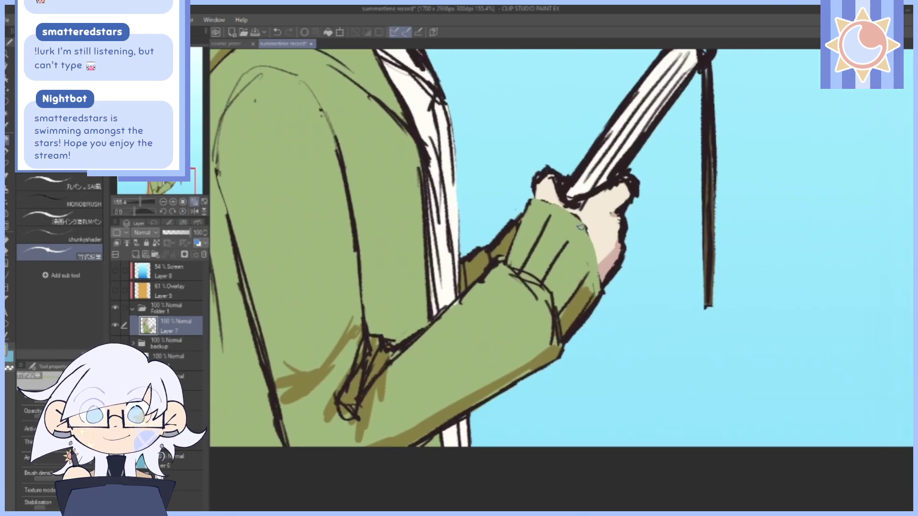
{"action": "left_click_drag", "start_coordinate": [594, 271], "coordinate": [599, 284]}
{"action": "left_click_drag", "start_coordinate": [617, 147], "coordinate": [616, 166]}
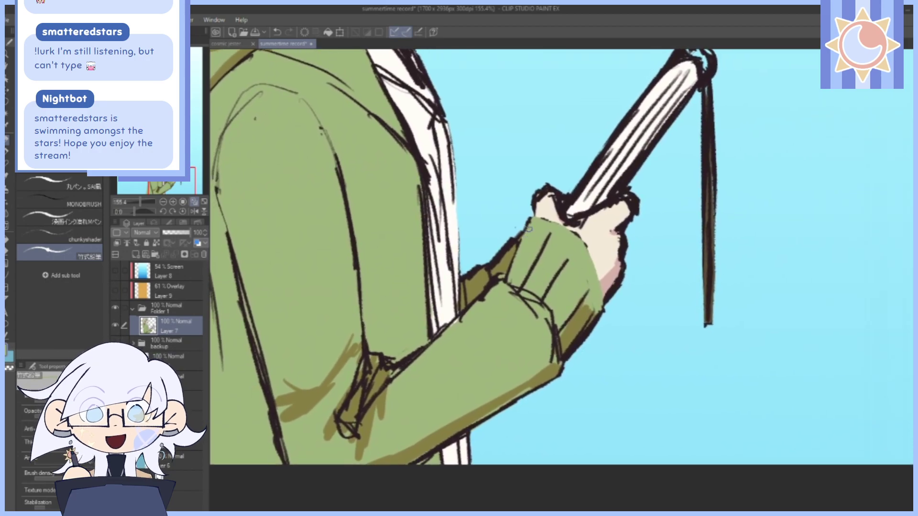
{"action": "left_click_drag", "start_coordinate": [517, 250], "coordinate": [504, 276]}
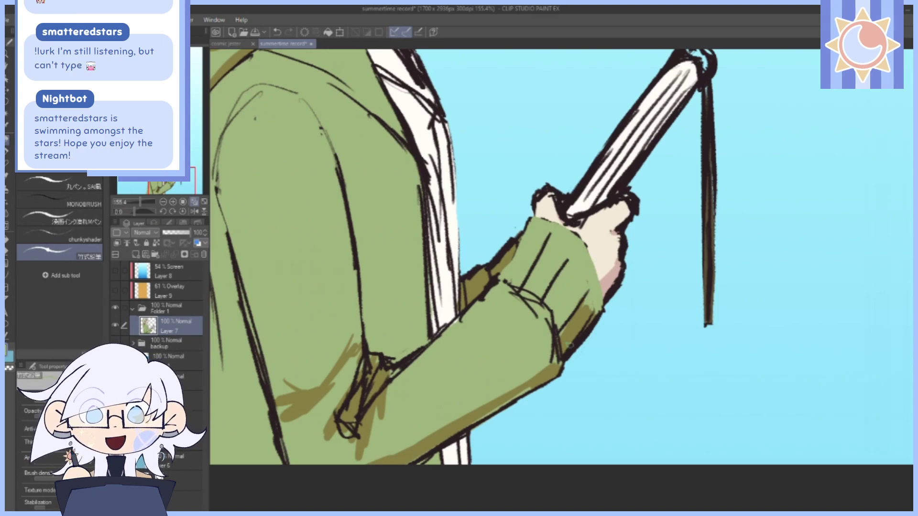
Paint over the ribbing lines inside the sleeve cuff in green.
{"action": "left_click_drag", "start_coordinate": [534, 272], "coordinate": [520, 289]}
{"action": "left_click_drag", "start_coordinate": [551, 234], "coordinate": [546, 242]}
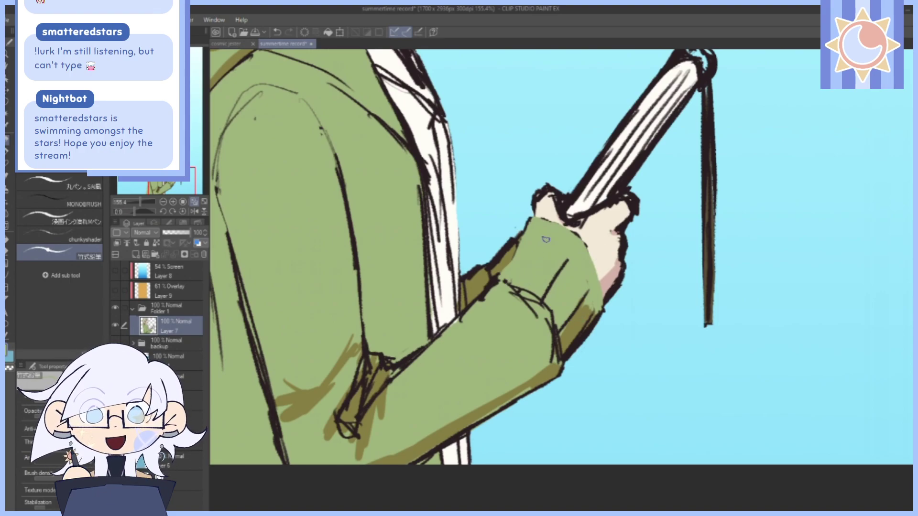
{"action": "left_click_drag", "start_coordinate": [547, 289], "coordinate": [539, 299]}
{"action": "mouse_move", "coordinate": [562, 269]}
{"action": "left_mouse_down"}
{"action": "mouse_move", "coordinate": [552, 290]}
{"action": "mouse_move", "coordinate": [575, 259]}
{"action": "left_mouse_up"}
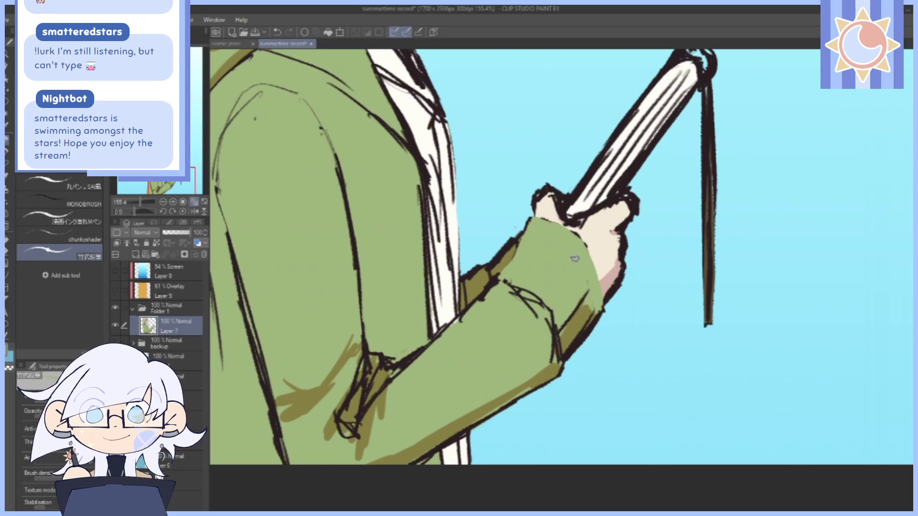
{"action": "left_click_drag", "start_coordinate": [585, 294], "coordinate": [558, 331]}
Preview the figure's colours with the 54% Screen layer and the 61% Overlay layer by toggling each layer's visibility.
{"action": "mouse_move", "coordinate": [584, 191]}
{"action": "left_mouse_down"}
{"action": "mouse_move", "coordinate": [746, 329]}
{"action": "mouse_move", "coordinate": [750, 450]}
{"action": "left_mouse_up"}
{"action": "left_click_drag", "start_coordinate": [709, 302], "coordinate": [709, 418]}
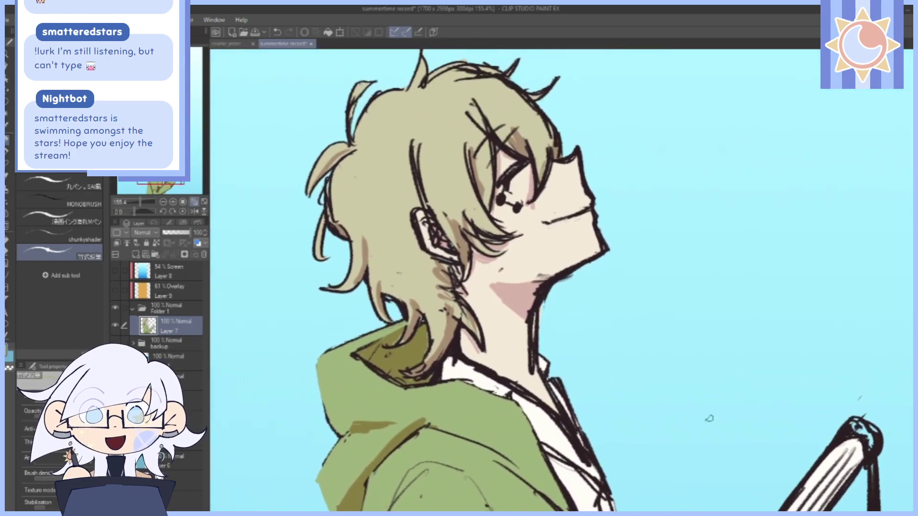
{"action": "left_click", "coordinate": [116, 292]}
{"action": "left_click", "coordinate": [116, 290]}
{"action": "left_click", "coordinate": [116, 276]}
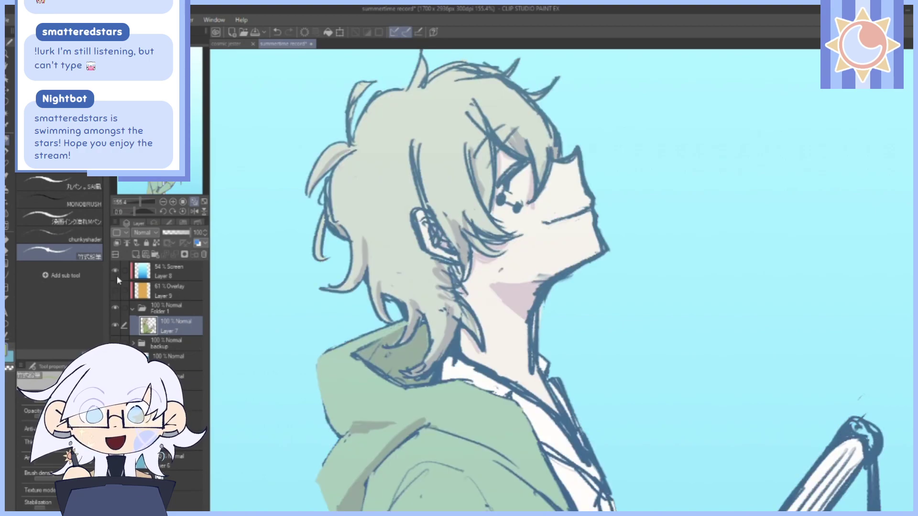
{"action": "left_click", "coordinate": [117, 275]}
{"action": "left_click", "coordinate": [116, 276]}
{"action": "left_click", "coordinate": [116, 292]}
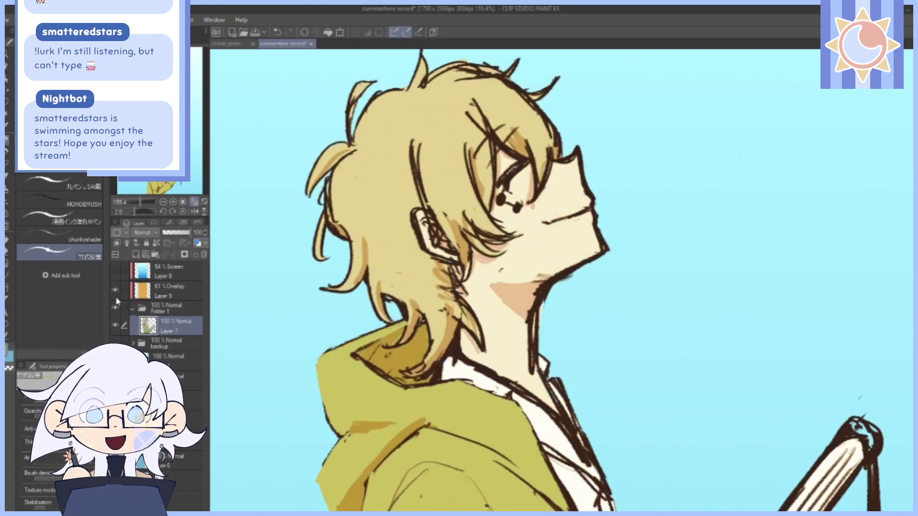
{"action": "left_click", "coordinate": [116, 292]}
Clean away the stray dark marks outside the outline beneath the jaw and along the neck.
{"action": "left_click_drag", "start_coordinate": [142, 202], "coordinate": [142, 206]}
{"action": "mouse_move", "coordinate": [732, 334]}
{"action": "left_mouse_down"}
{"action": "mouse_move", "coordinate": [718, 334]}
{"action": "mouse_move", "coordinate": [661, 393]}
{"action": "mouse_move", "coordinate": [639, 372]}
{"action": "left_mouse_up"}
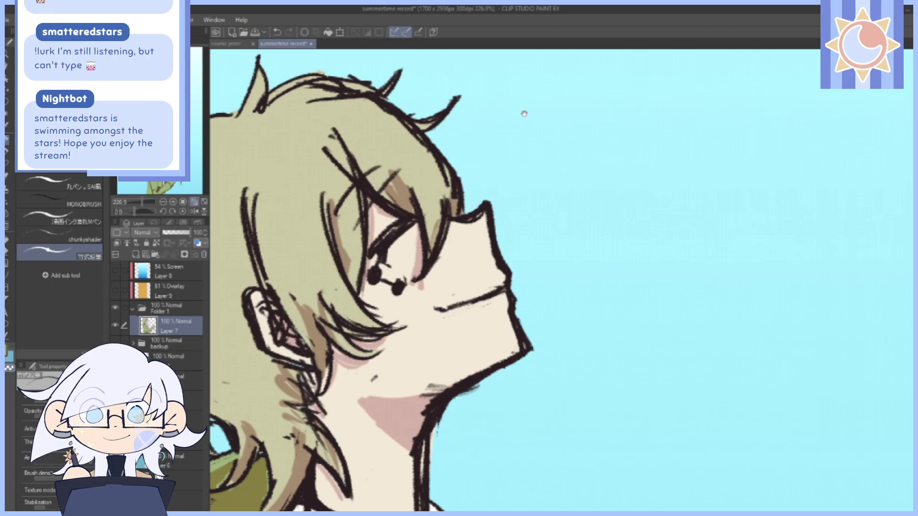
{"action": "left_click_drag", "start_coordinate": [524, 114], "coordinate": [633, 207]}
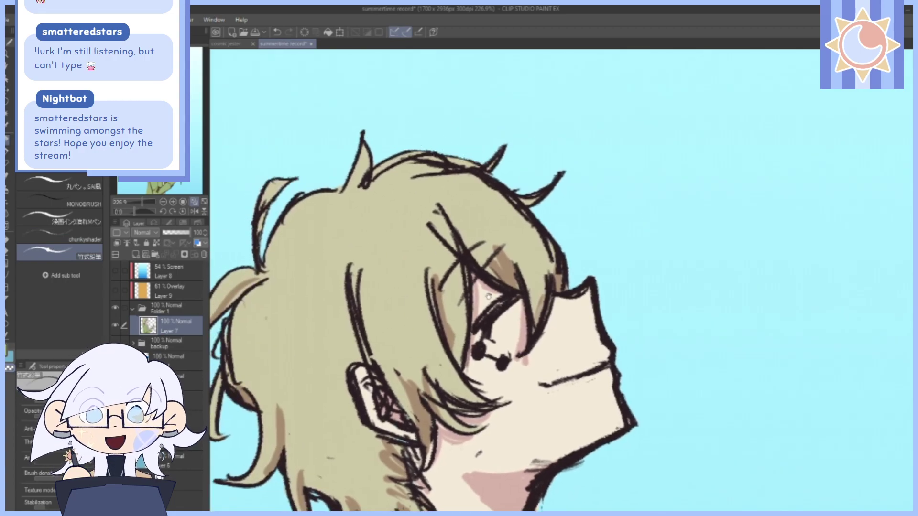
{"action": "left_click_drag", "start_coordinate": [488, 297], "coordinate": [579, 151]}
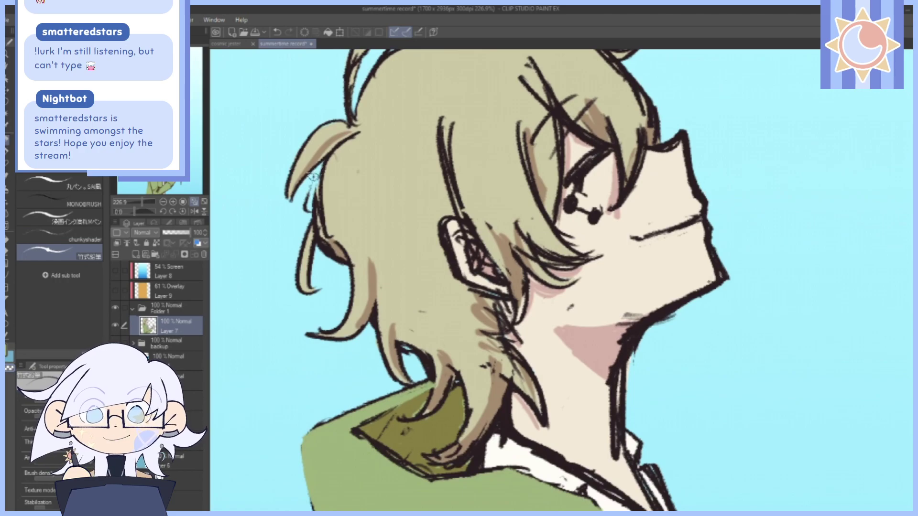
{"action": "left_click_drag", "start_coordinate": [765, 275], "coordinate": [689, 270]}
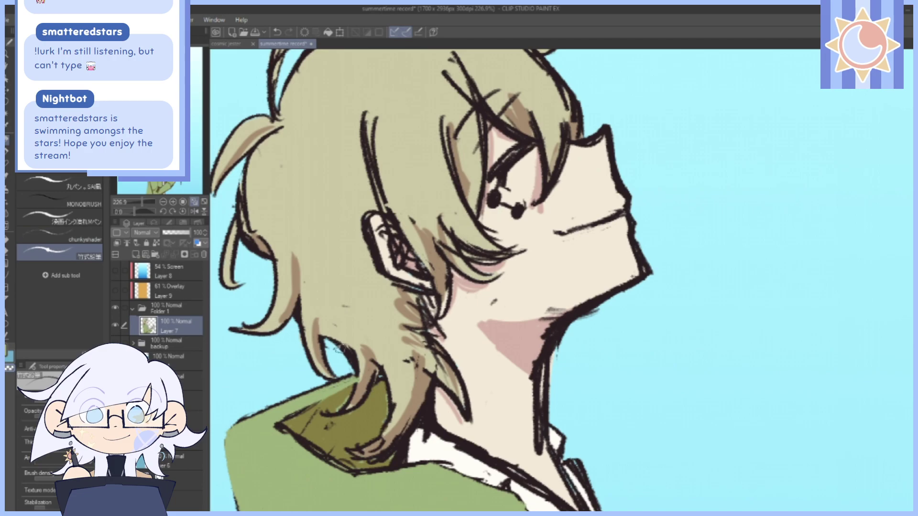
{"action": "mouse_move", "coordinate": [734, 291]}
{"action": "left_mouse_down"}
{"action": "mouse_move", "coordinate": [693, 259]}
{"action": "mouse_move", "coordinate": [638, 159]}
{"action": "left_mouse_up"}
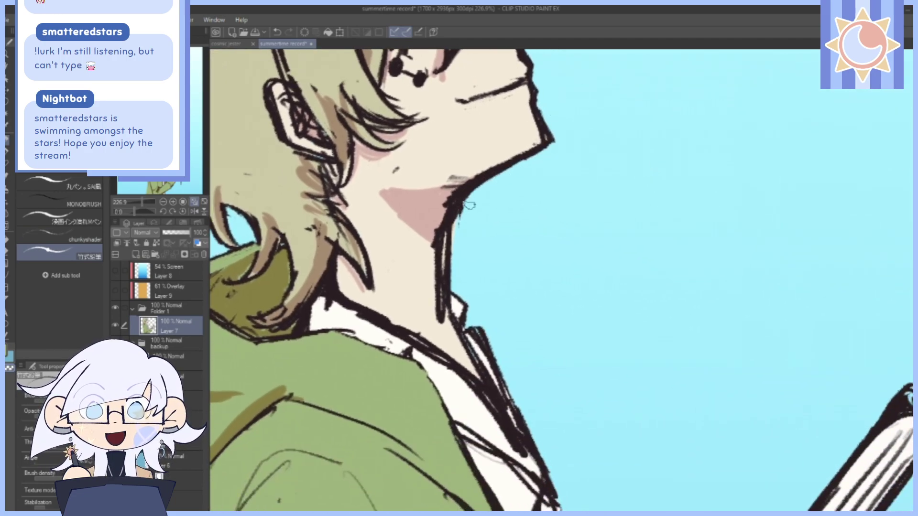
{"action": "left_click_drag", "start_coordinate": [493, 177], "coordinate": [575, 298]}
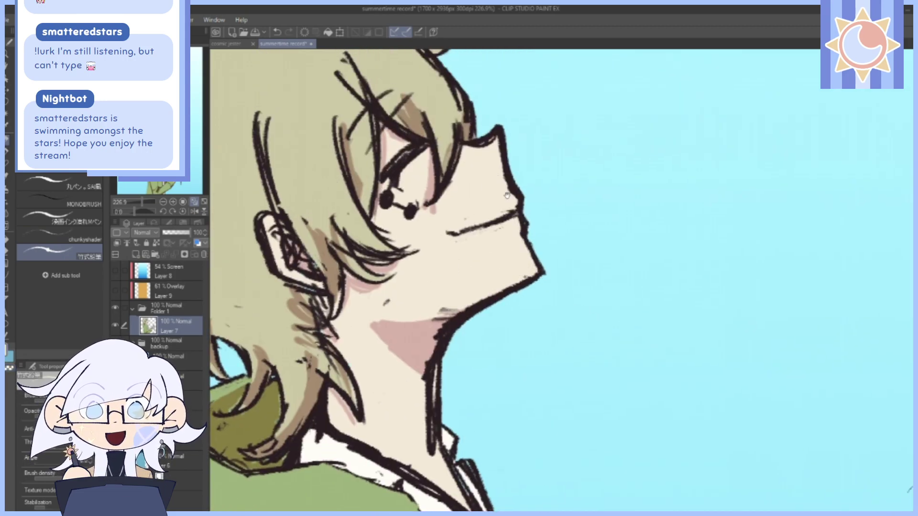
{"action": "left_click_drag", "start_coordinate": [507, 196], "coordinate": [581, 275]}
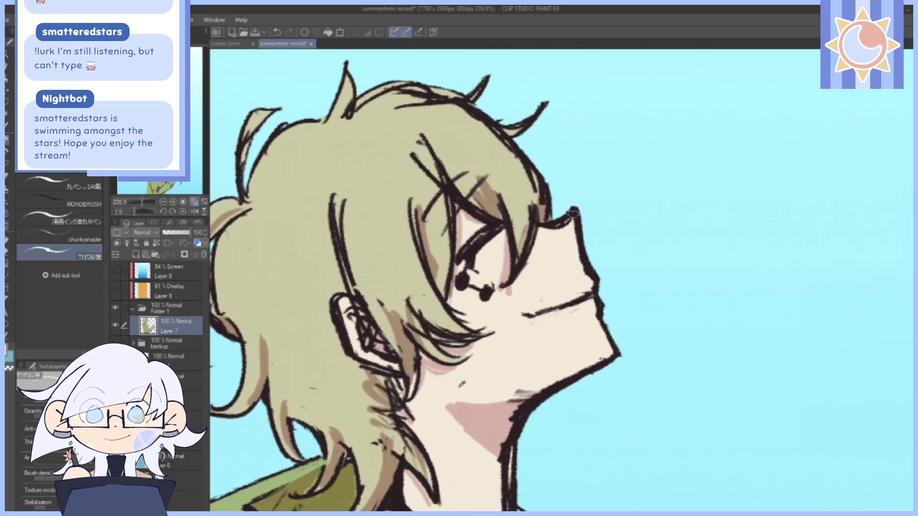
Cover the heavy dark lines on the hand's knuckles and thumb with the sampled skin tone.
{"action": "mouse_move", "coordinate": [583, 172]}
{"action": "left_mouse_down"}
{"action": "mouse_move", "coordinate": [688, 278]}
{"action": "mouse_move", "coordinate": [680, 295]}
{"action": "mouse_move", "coordinate": [621, 291]}
{"action": "mouse_move", "coordinate": [606, 180]}
{"action": "left_mouse_up"}
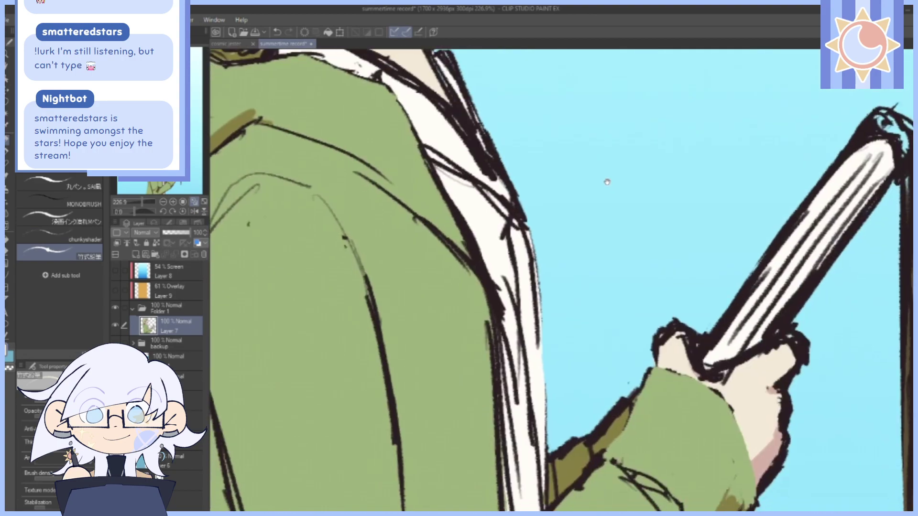
{"action": "mouse_move", "coordinate": [746, 417]}
{"action": "left_mouse_down"}
{"action": "mouse_move", "coordinate": [636, 278]}
{"action": "mouse_move", "coordinate": [599, 280]}
{"action": "left_mouse_up"}
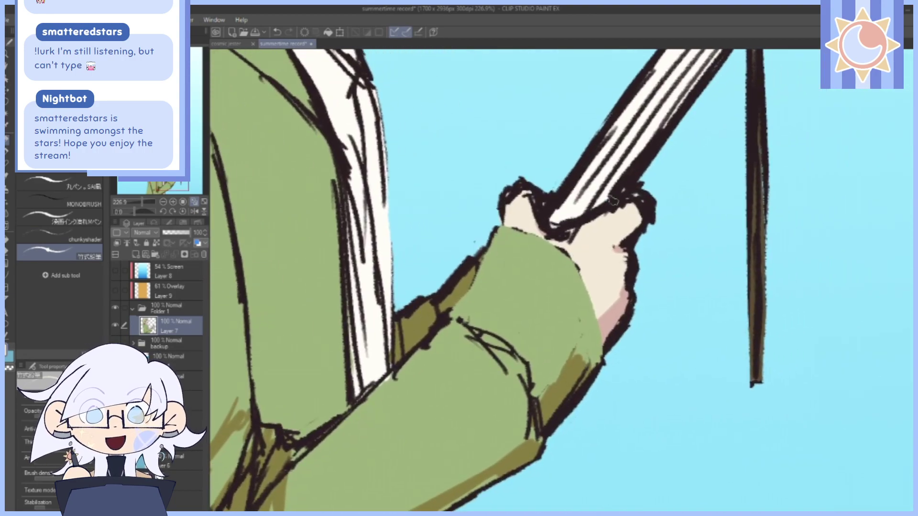
{"action": "mouse_move", "coordinate": [625, 203]}
{"action": "left_mouse_down"}
{"action": "mouse_move", "coordinate": [569, 233]}
{"action": "mouse_move", "coordinate": [577, 228]}
{"action": "mouse_move", "coordinate": [545, 235]}
{"action": "mouse_move", "coordinate": [572, 241]}
{"action": "left_mouse_up"}
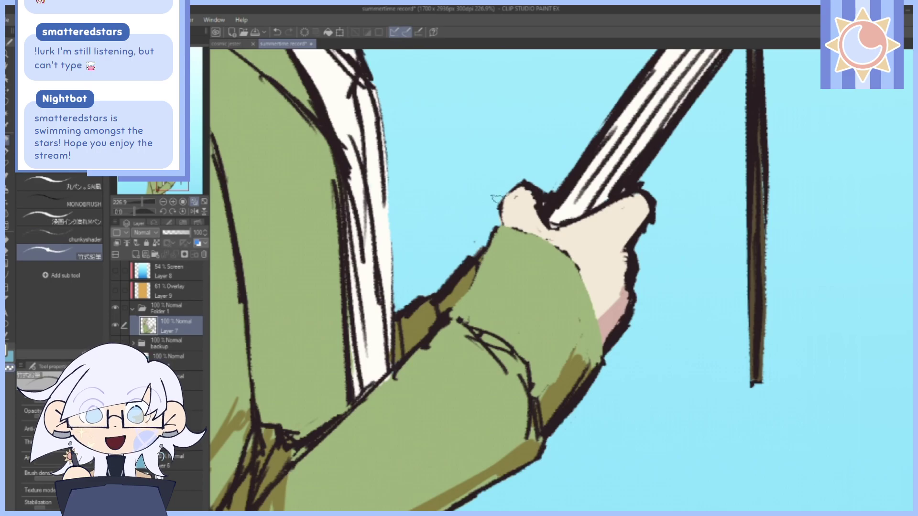
{"action": "left_click_drag", "start_coordinate": [540, 189], "coordinate": [551, 232]}
{"action": "left_click", "coordinate": [526, 217], "text": "alt"}
Redraw the dark outline around the rounded thumb beside the held white object.
{"action": "left_click_drag", "start_coordinate": [540, 124], "coordinate": [525, 163]}
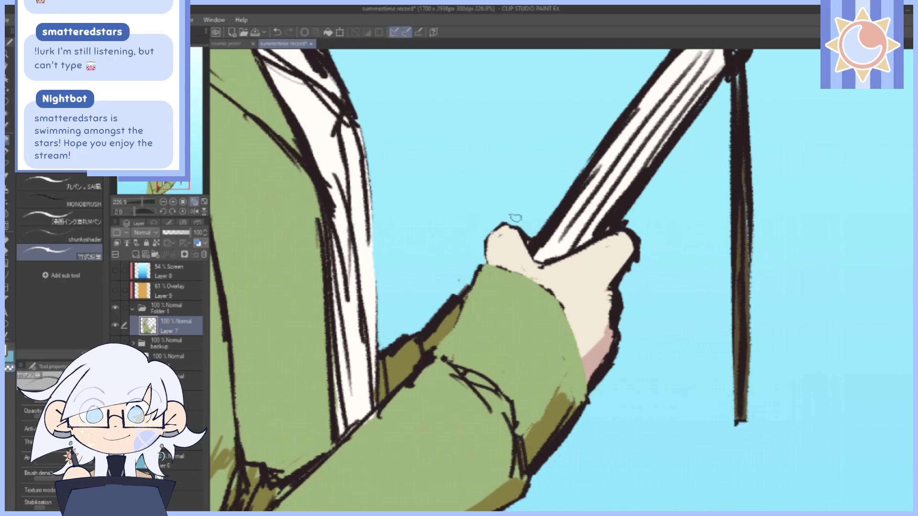
{"action": "left_click_drag", "start_coordinate": [589, 136], "coordinate": [557, 168]}
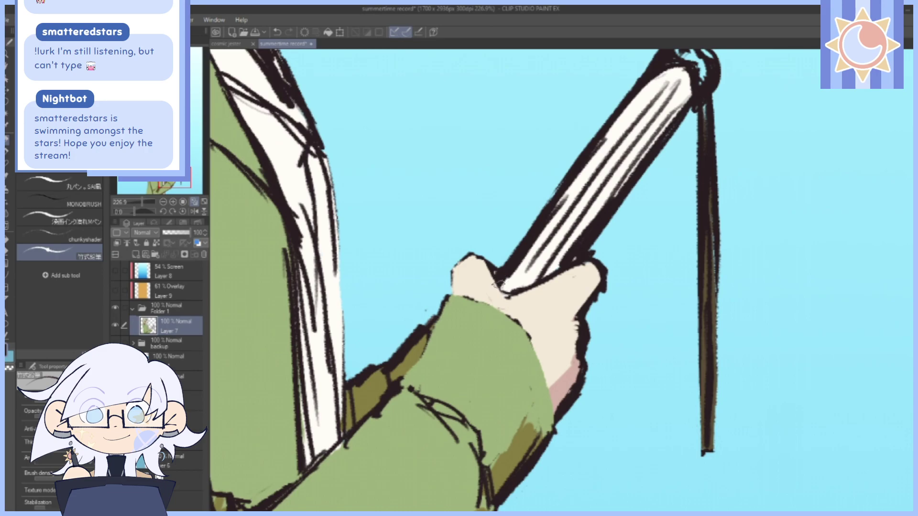
{"action": "mouse_move", "coordinate": [465, 259]}
{"action": "left_mouse_down"}
{"action": "mouse_move", "coordinate": [453, 282]}
{"action": "mouse_move", "coordinate": [457, 263]}
{"action": "mouse_move", "coordinate": [487, 254]}
{"action": "mouse_move", "coordinate": [517, 296]}
{"action": "left_mouse_up"}
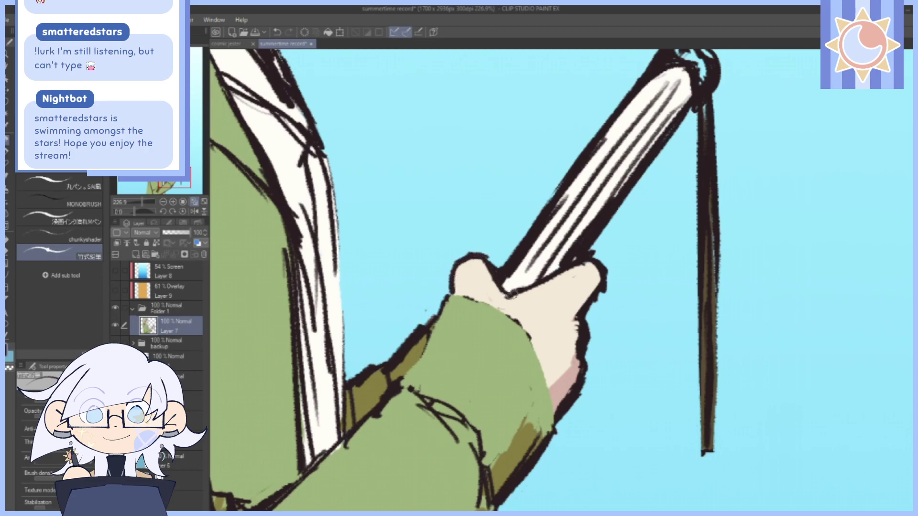
Switch to the MONOBRUSH brush and redraw the dark outline down the hood's back edge.
{"action": "left_click_drag", "start_coordinate": [722, 319], "coordinate": [716, 394]}
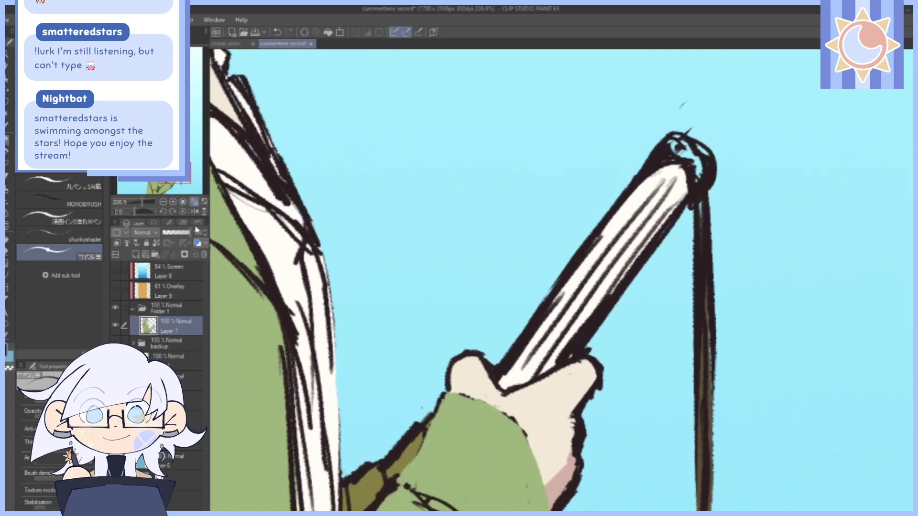
{"action": "left_click", "coordinate": [193, 203]}
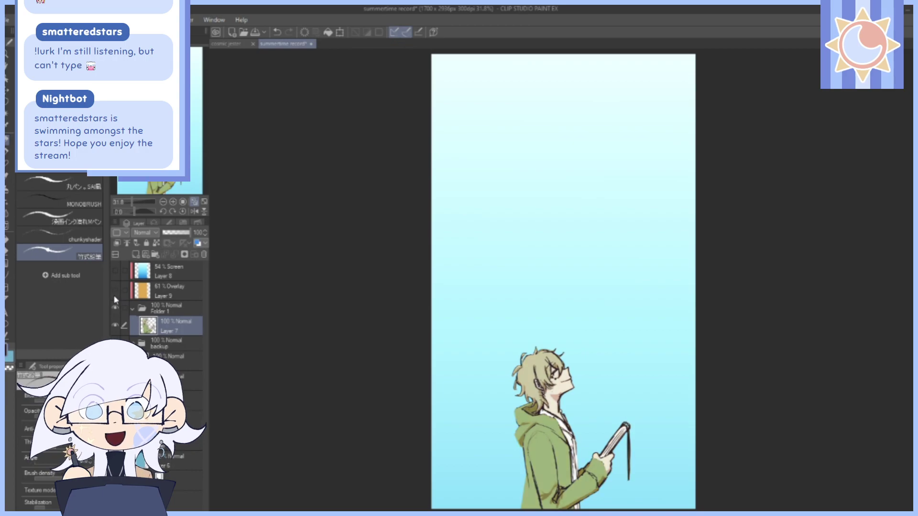
{"action": "left_click", "coordinate": [96, 199]}
{"action": "left_click_drag", "start_coordinate": [131, 202], "coordinate": [139, 202]}
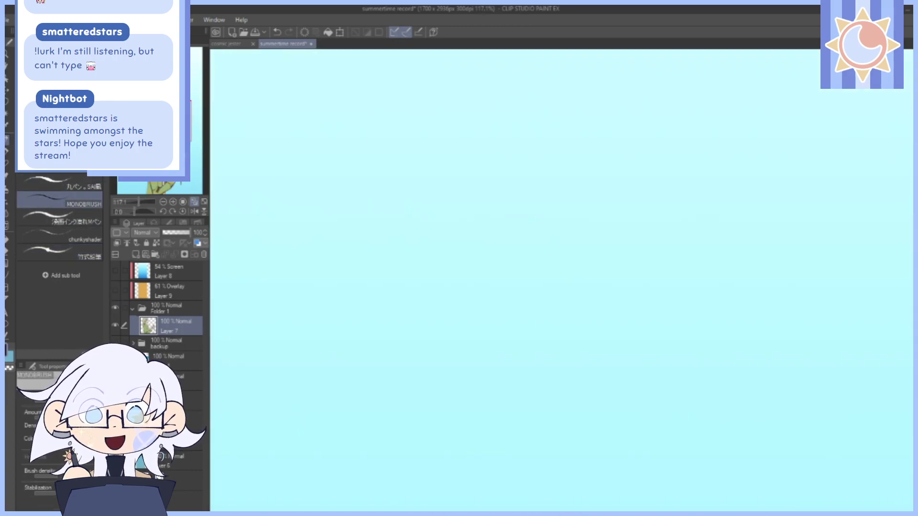
{"action": "left_click_drag", "start_coordinate": [163, 165], "coordinate": [162, 174]}
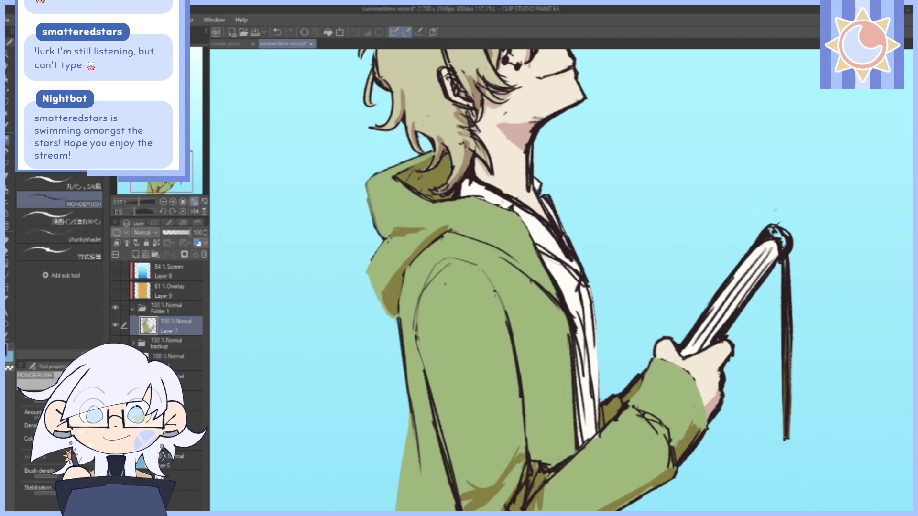
{"action": "left_click_drag", "start_coordinate": [552, 274], "coordinate": [631, 273]}
{"action": "left_click_drag", "start_coordinate": [298, 195], "coordinate": [636, 270]}
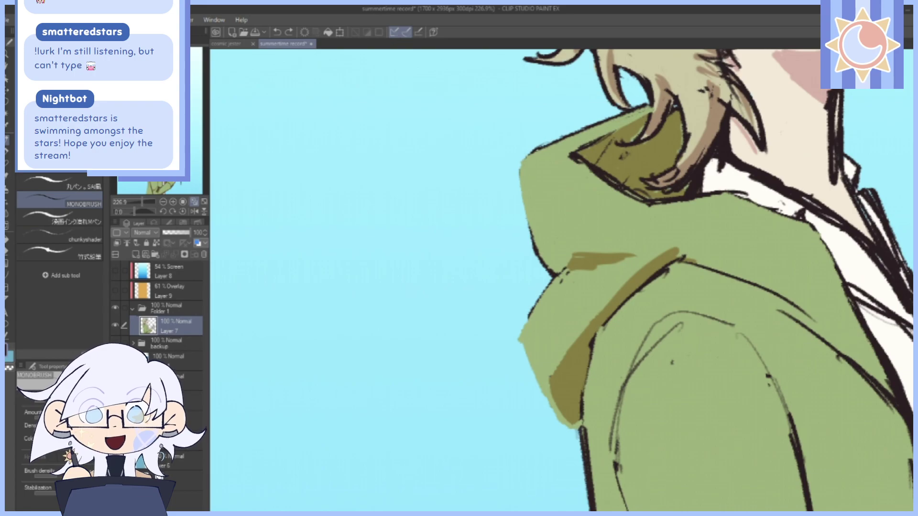
{"action": "mouse_move", "coordinate": [538, 150]}
{"action": "left_mouse_down"}
{"action": "mouse_move", "coordinate": [515, 193]}
{"action": "mouse_move", "coordinate": [544, 257]}
{"action": "left_mouse_up"}
{"action": "left_click_drag", "start_coordinate": [519, 197], "coordinate": [549, 272]}
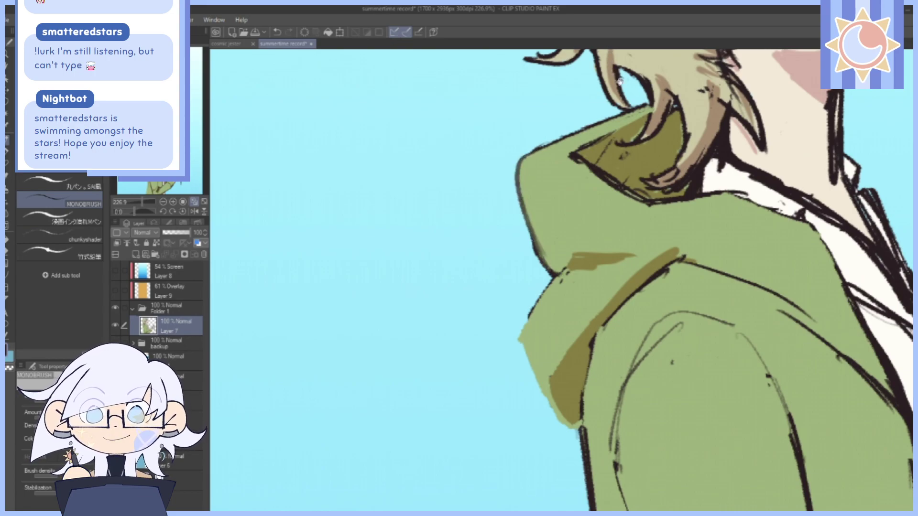
Redraw the dark outline around the lower back fold of the hood.
{"action": "left_click_drag", "start_coordinate": [621, 82], "coordinate": [600, 2]}
{"action": "mouse_move", "coordinate": [550, 188]}
{"action": "left_mouse_down"}
{"action": "mouse_move", "coordinate": [509, 222]}
{"action": "mouse_move", "coordinate": [499, 251]}
{"action": "mouse_move", "coordinate": [510, 279]}
{"action": "left_mouse_up"}
{"action": "mouse_move", "coordinate": [533, 202]}
{"action": "left_mouse_down"}
{"action": "mouse_move", "coordinate": [510, 286]}
{"action": "mouse_move", "coordinate": [524, 316]}
{"action": "mouse_move", "coordinate": [562, 349]}
{"action": "left_mouse_up"}
{"action": "left_click", "coordinate": [195, 203]}
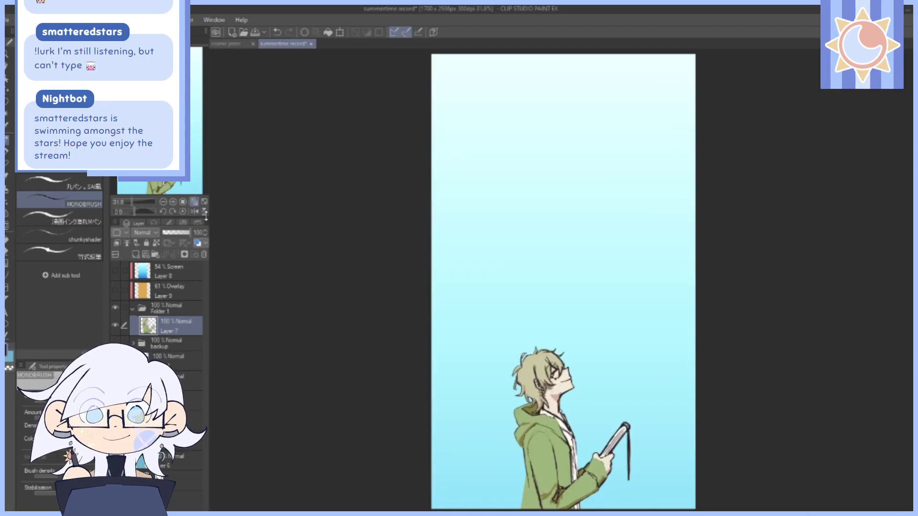
Draw a thin dark outline down the jacket's lower back edge to the bottom of the canvas.
{"action": "left_click_drag", "start_coordinate": [136, 200], "coordinate": [138, 202]}
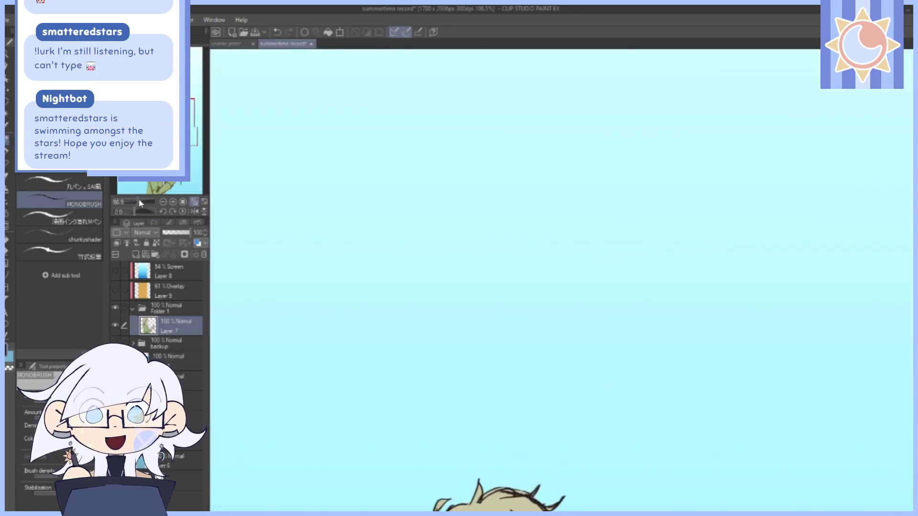
{"action": "left_click_drag", "start_coordinate": [550, 478], "coordinate": [541, 58]}
{"action": "left_click_drag", "start_coordinate": [552, 438], "coordinate": [535, 279]}
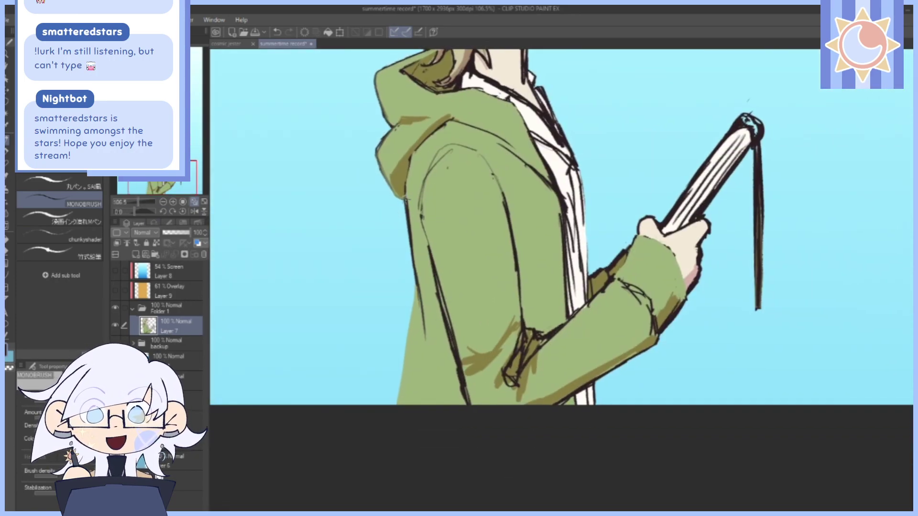
{"action": "left_click_drag", "start_coordinate": [417, 284], "coordinate": [402, 342]}
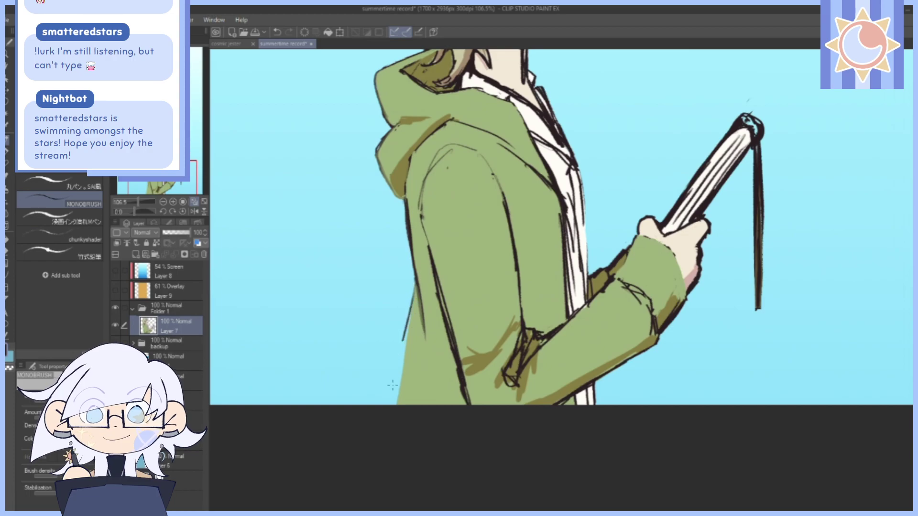
{"action": "key", "text": "ctrl+z"}
{"action": "left_click_drag", "start_coordinate": [413, 286], "coordinate": [394, 407]}
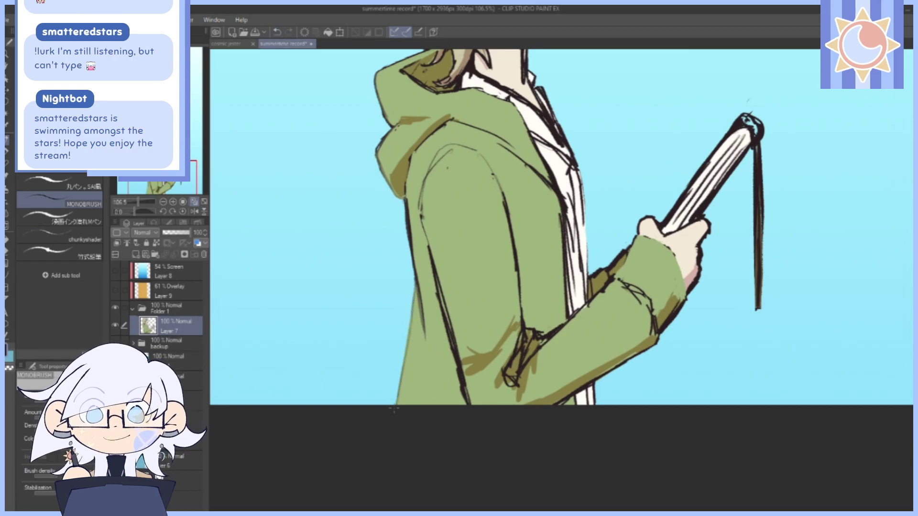
{"action": "left_click", "coordinate": [194, 202]}
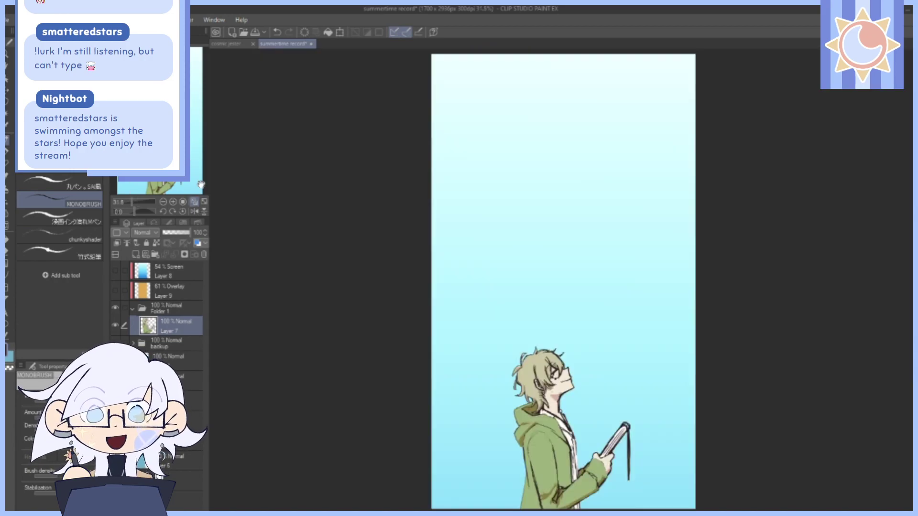
Undo the last line on the sleeve cuff and add a new layer above Layer 7.
{"action": "left_click_drag", "start_coordinate": [134, 202], "coordinate": [140, 202]}
{"action": "left_click_drag", "start_coordinate": [175, 166], "coordinate": [184, 188]}
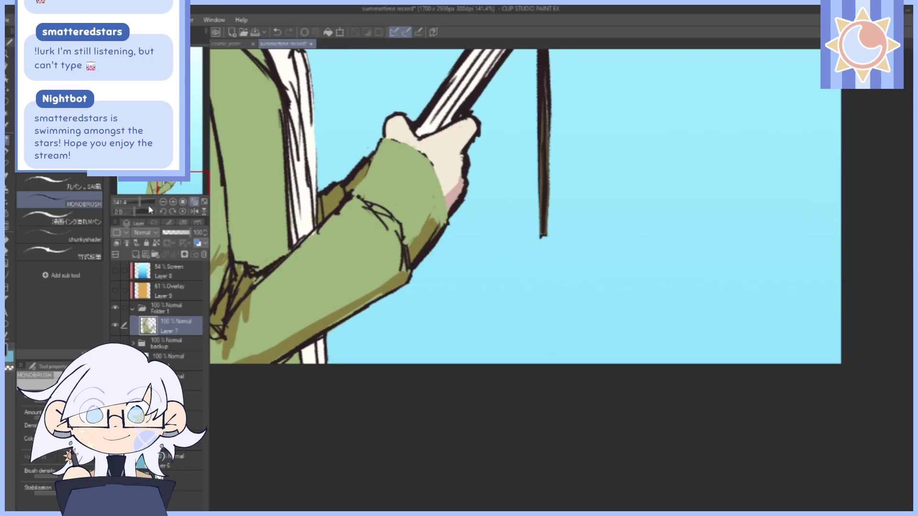
{"action": "left_click_drag", "start_coordinate": [141, 202], "coordinate": [141, 202]}
{"action": "left_click_drag", "start_coordinate": [428, 153], "coordinate": [591, 221]}
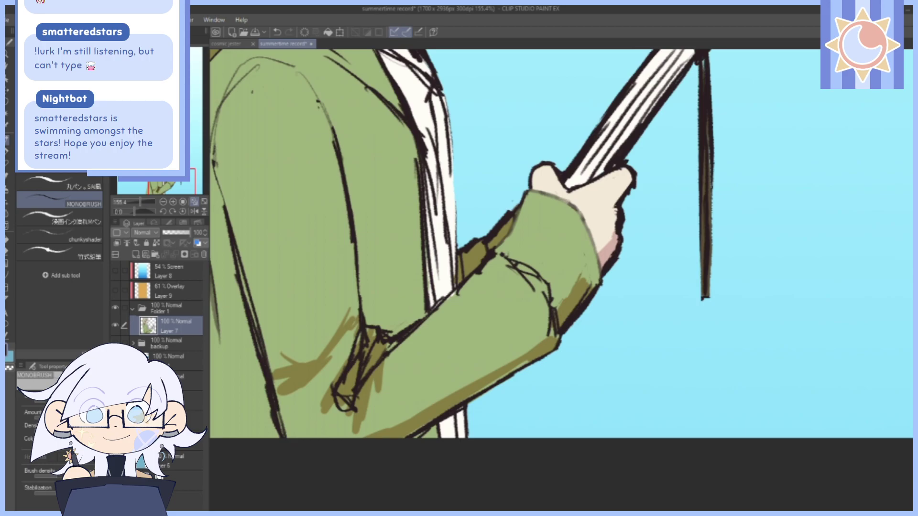
{"action": "key", "text": "ctrl+z"}
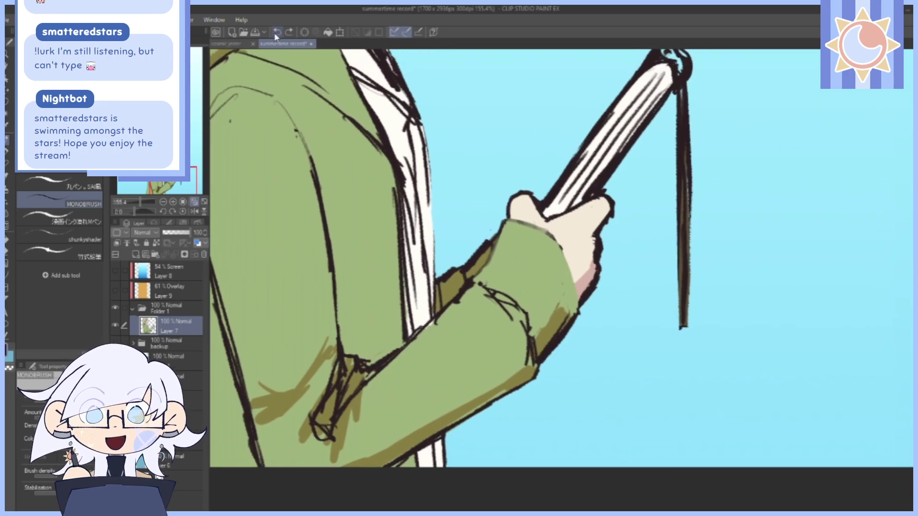
{"action": "left_click", "coordinate": [137, 257]}
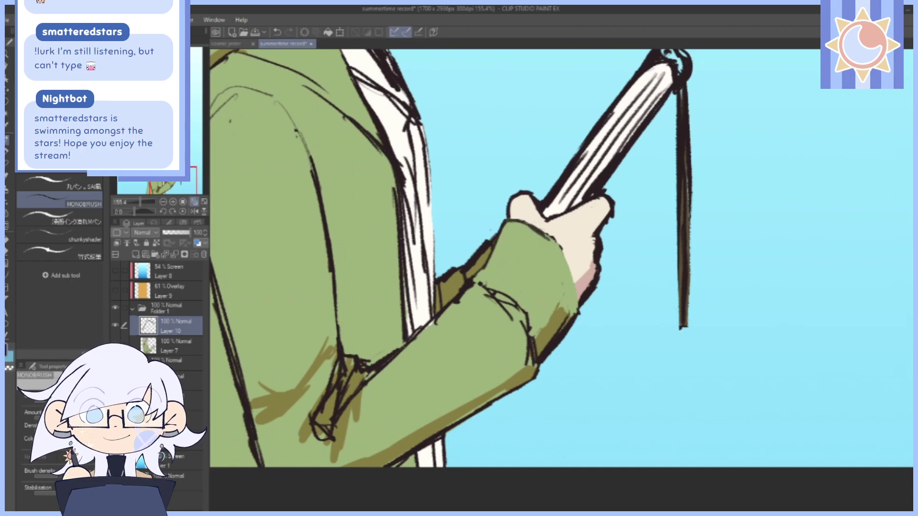
{"action": "left_click_drag", "start_coordinate": [561, 250], "coordinate": [580, 303]}
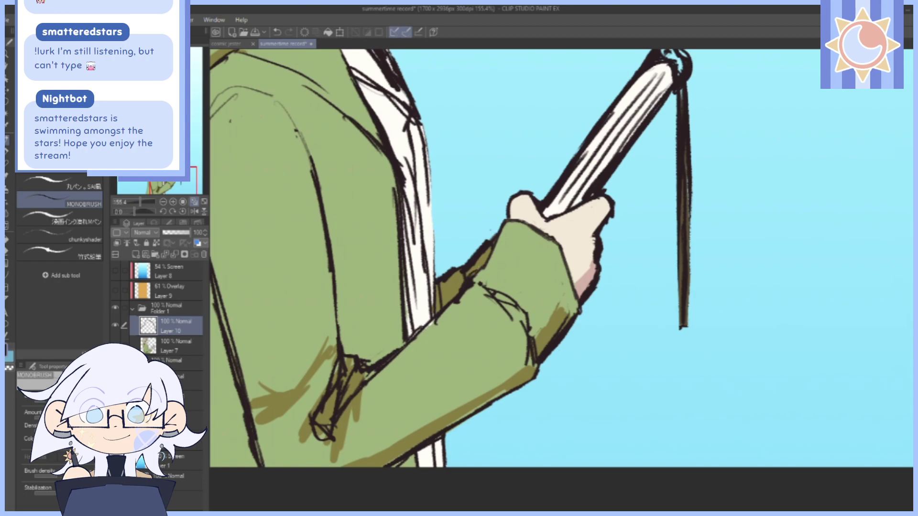
{"action": "left_click_drag", "start_coordinate": [492, 278], "coordinate": [531, 329]}
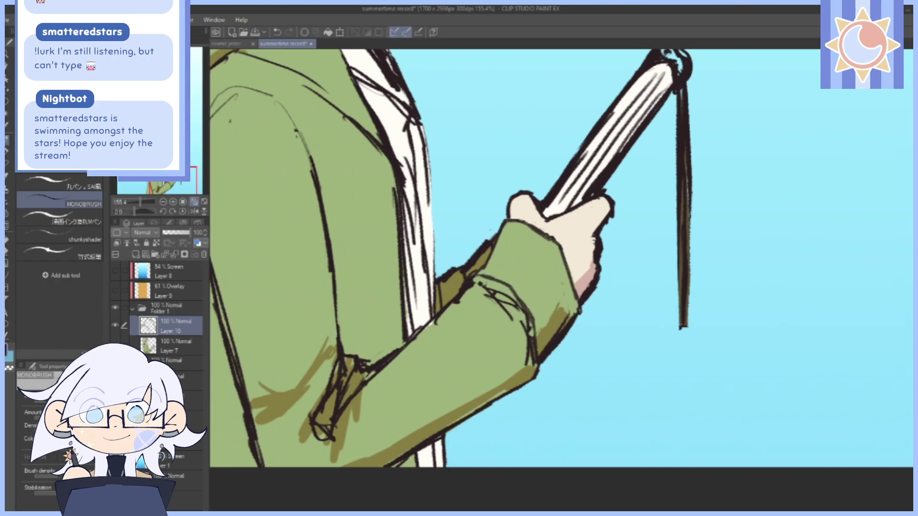
{"action": "left_click_drag", "start_coordinate": [525, 226], "coordinate": [501, 275]}
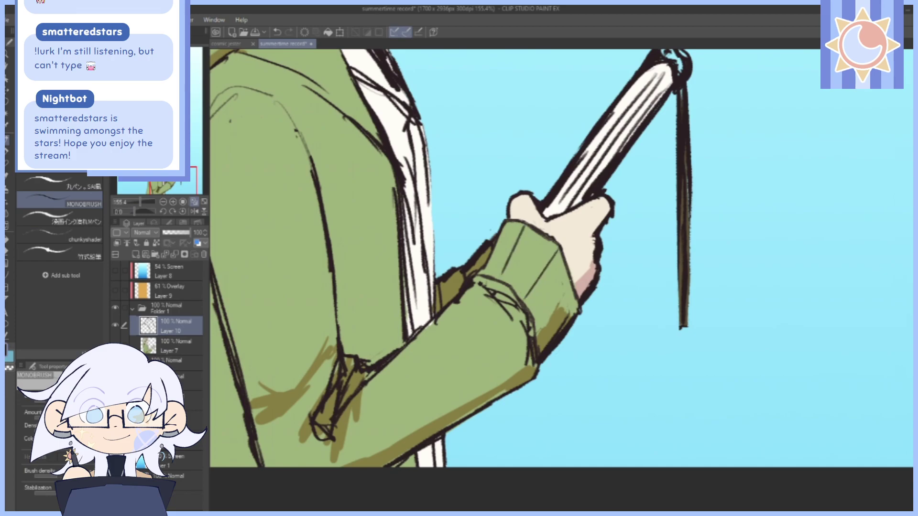
{"action": "key", "text": "ctrl+0"}
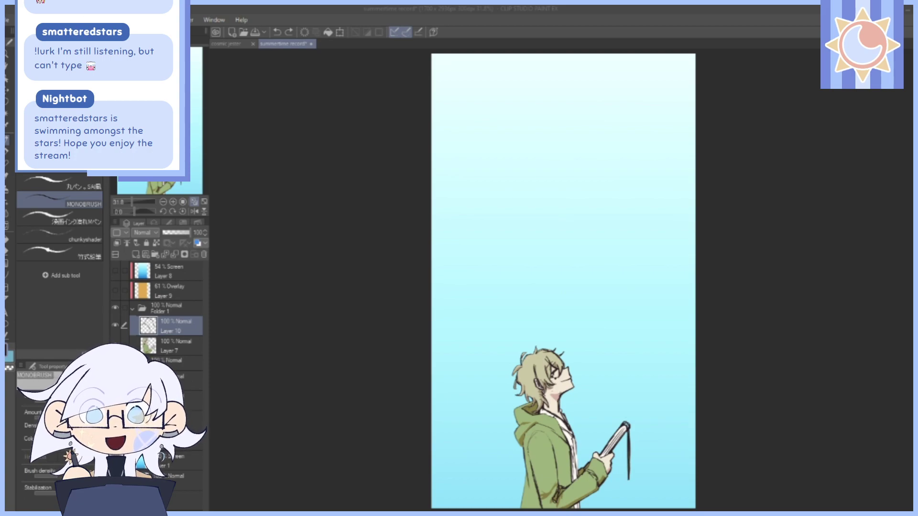
{"action": "left_click_drag", "start_coordinate": [134, 202], "coordinate": [139, 202]}
{"action": "scroll", "coordinate": [708, 339], "scroll_direction": "down", "scroll_amount": 10}
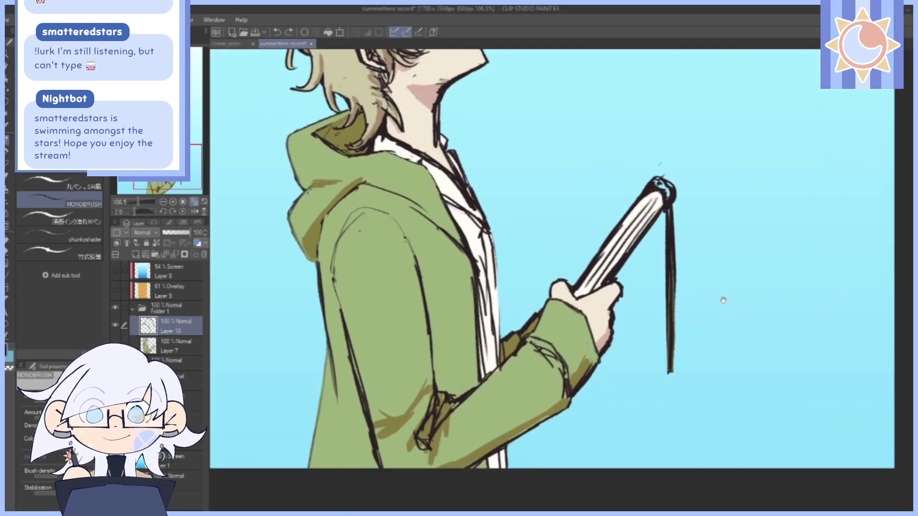
{"action": "scroll", "coordinate": [708, 338], "scroll_direction": "up", "scroll_amount": 5}
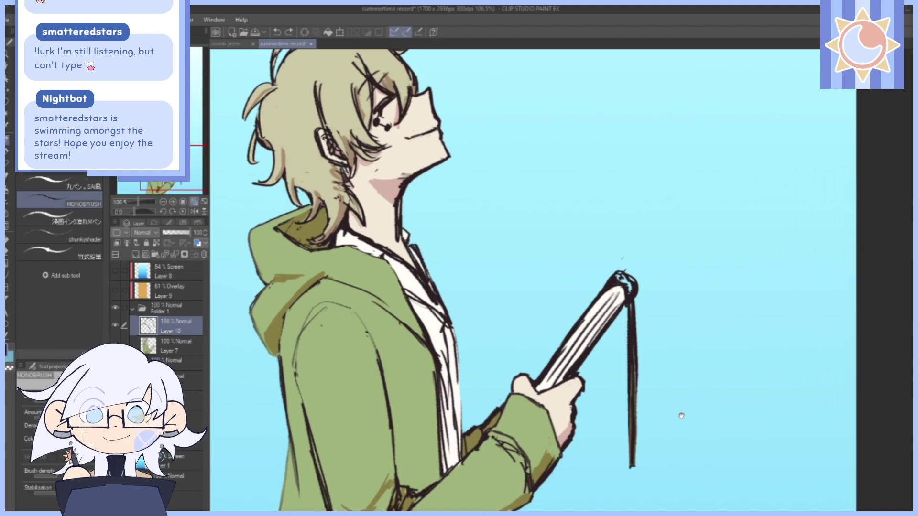
{"action": "left_click_drag", "start_coordinate": [687, 402], "coordinate": [709, 284]}
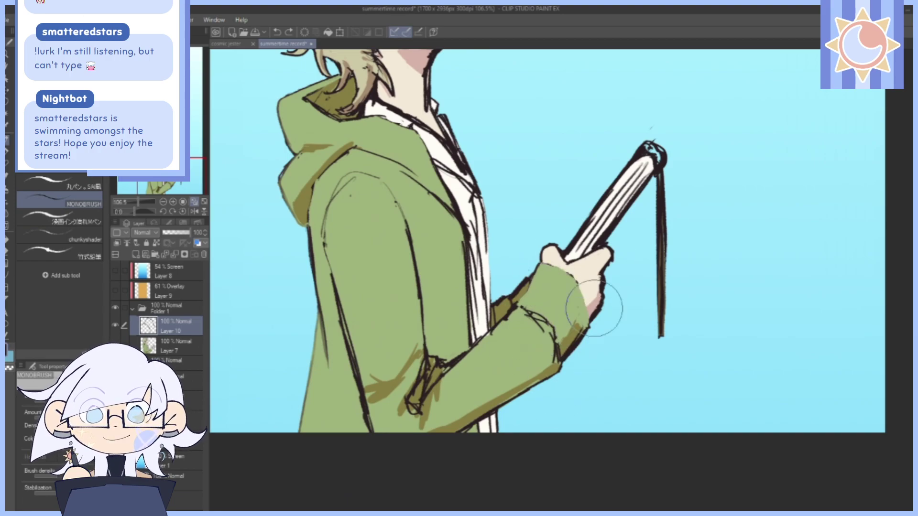
{"action": "key", "text": "ctrl+y"}
On Layer 7, cover the rough dark lines along the forearm's upper edge with the sampled jacket green, using a textured pencil brush.
{"action": "left_click", "coordinate": [177, 347]}
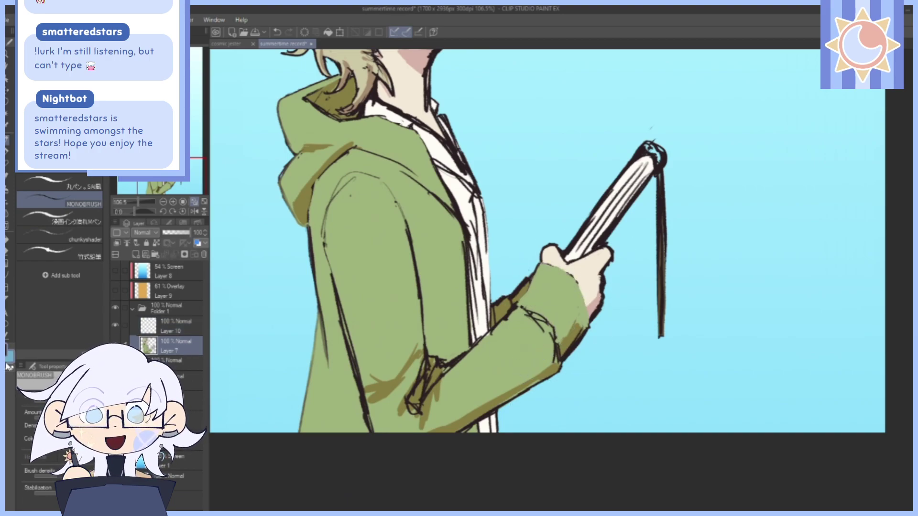
{"action": "left_click_drag", "start_coordinate": [138, 201], "coordinate": [166, 188]}
{"action": "left_click", "coordinate": [610, 218], "text": "alt"}
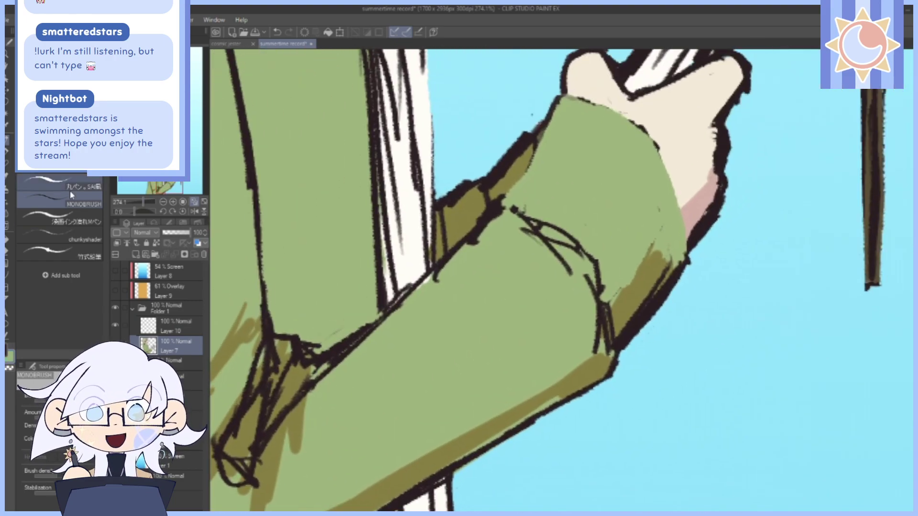
{"action": "left_click", "coordinate": [100, 253]}
{"action": "mouse_move", "coordinate": [505, 209]}
{"action": "left_mouse_down"}
{"action": "mouse_move", "coordinate": [474, 233]}
{"action": "mouse_move", "coordinate": [508, 200]}
{"action": "mouse_move", "coordinate": [373, 338]}
{"action": "mouse_move", "coordinate": [309, 378]}
{"action": "left_mouse_up"}
{"action": "mouse_move", "coordinate": [282, 461]}
{"action": "left_mouse_down"}
{"action": "mouse_move", "coordinate": [315, 374]}
{"action": "mouse_move", "coordinate": [315, 384]}
{"action": "left_mouse_up"}
{"action": "left_click_drag", "start_coordinate": [396, 310], "coordinate": [331, 358]}
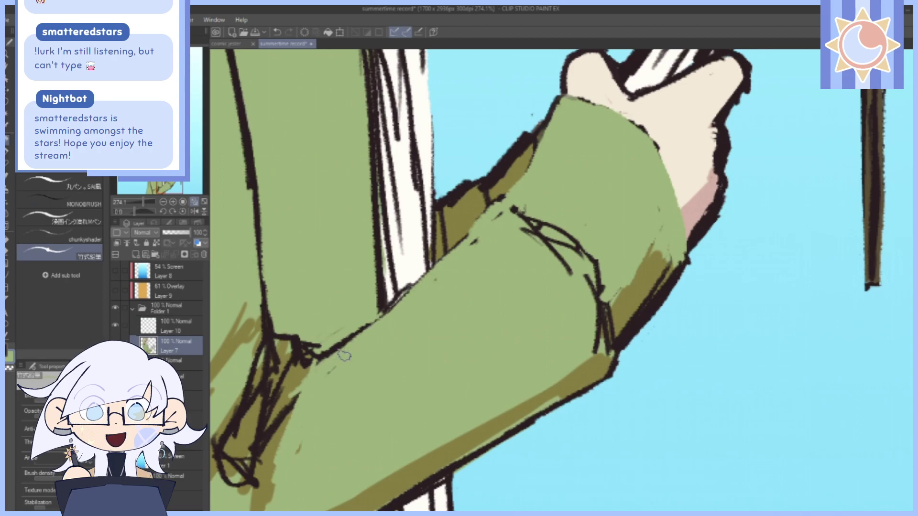
Cover the scribbled lines at the cuff fold and thin the heavy outer cuff outline with jacket green.
{"action": "mouse_move", "coordinate": [541, 230]}
{"action": "left_mouse_down"}
{"action": "mouse_move", "coordinate": [578, 256]}
{"action": "mouse_move", "coordinate": [574, 245]}
{"action": "mouse_move", "coordinate": [564, 252]}
{"action": "mouse_move", "coordinate": [579, 297]}
{"action": "mouse_move", "coordinate": [584, 259]}
{"action": "mouse_move", "coordinate": [605, 350]}
{"action": "mouse_move", "coordinate": [597, 289]}
{"action": "mouse_move", "coordinate": [585, 269]}
{"action": "mouse_move", "coordinate": [592, 303]}
{"action": "left_mouse_up"}
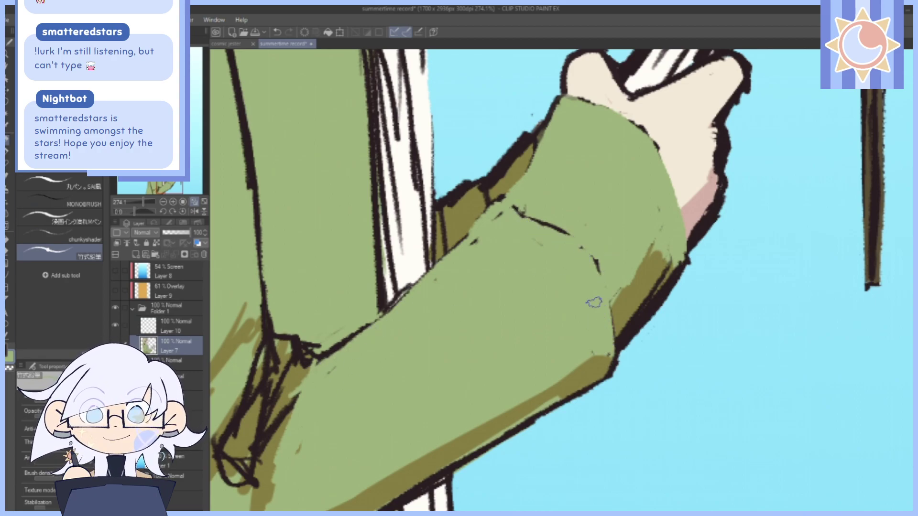
{"action": "mouse_move", "coordinate": [662, 287]}
{"action": "left_mouse_down"}
{"action": "mouse_move", "coordinate": [621, 341]}
{"action": "mouse_move", "coordinate": [651, 291]}
{"action": "left_mouse_up"}
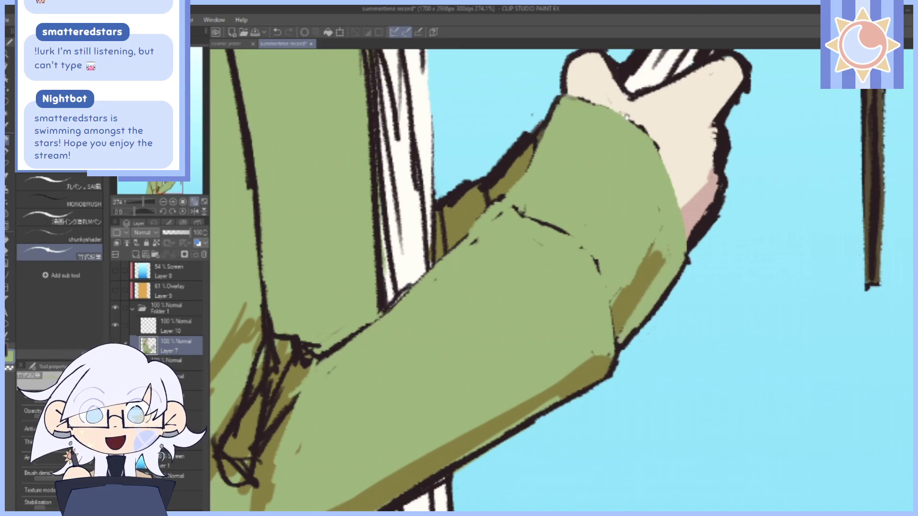
{"action": "mouse_move", "coordinate": [628, 117]}
{"action": "left_mouse_down"}
{"action": "mouse_move", "coordinate": [661, 201]}
{"action": "mouse_move", "coordinate": [653, 165]}
{"action": "left_mouse_up"}
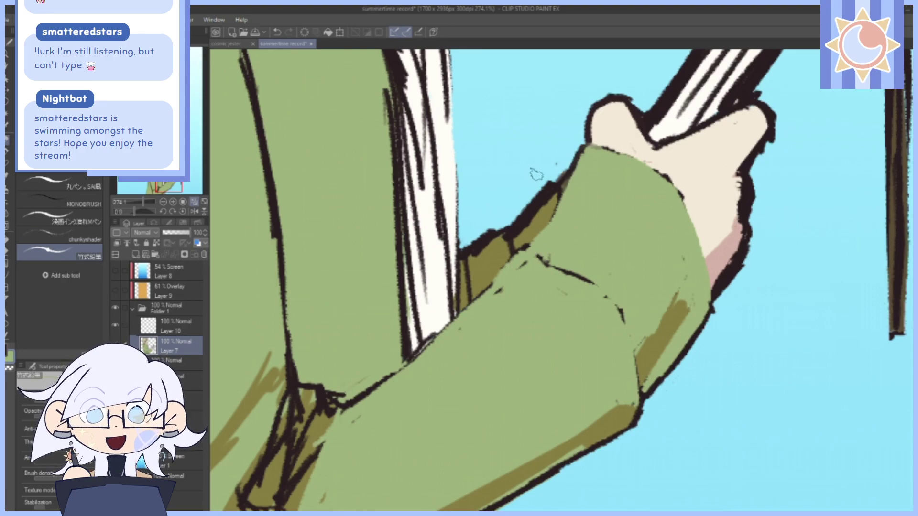
{"action": "left_click", "coordinate": [540, 221], "text": "alt"}
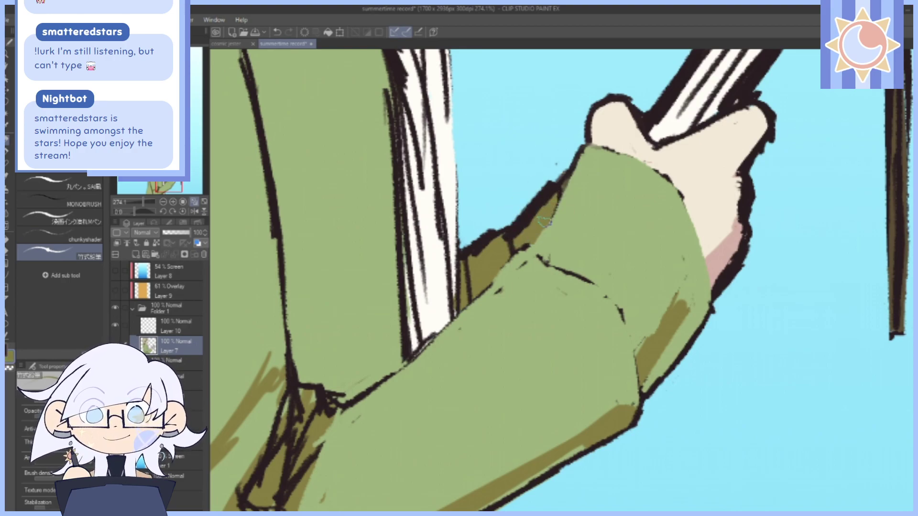
{"action": "left_click", "coordinate": [577, 220], "text": "alt"}
{"action": "mouse_move", "coordinate": [533, 262]}
{"action": "left_mouse_down"}
{"action": "mouse_move", "coordinate": [598, 287]}
{"action": "mouse_move", "coordinate": [577, 278]}
{"action": "mouse_move", "coordinate": [585, 335]}
{"action": "left_mouse_up"}
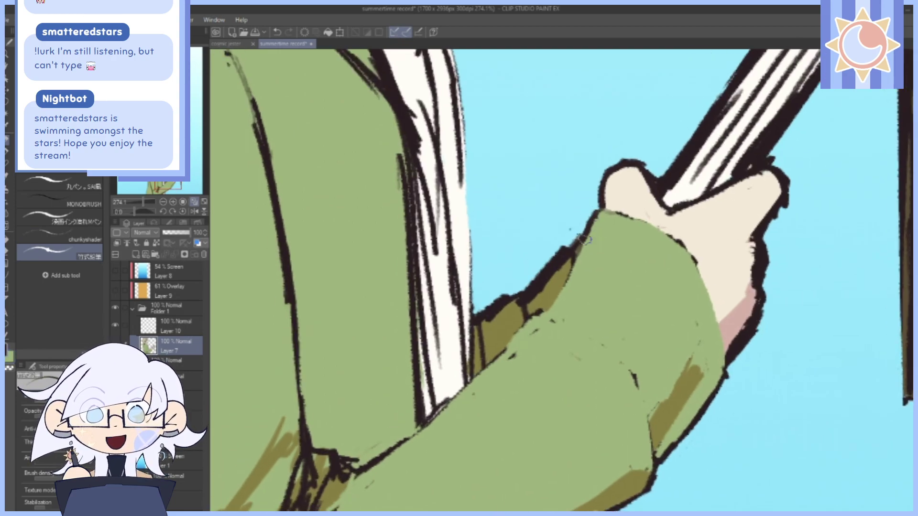
Redraw clean dark outlines along the cuff's inner edge and the curved fold where it meets the forearm.
{"action": "mouse_move", "coordinate": [585, 239]}
{"action": "left_mouse_down"}
{"action": "mouse_move", "coordinate": [554, 310]}
{"action": "mouse_move", "coordinate": [537, 314]}
{"action": "mouse_move", "coordinate": [489, 367]}
{"action": "left_mouse_up"}
{"action": "mouse_move", "coordinate": [550, 314]}
{"action": "left_mouse_down"}
{"action": "mouse_move", "coordinate": [596, 315]}
{"action": "mouse_move", "coordinate": [651, 380]}
{"action": "left_mouse_up"}
{"action": "mouse_move", "coordinate": [598, 319]}
{"action": "left_mouse_down"}
{"action": "mouse_move", "coordinate": [657, 383]}
{"action": "mouse_move", "coordinate": [635, 231]}
{"action": "mouse_move", "coordinate": [620, 318]}
{"action": "left_mouse_up"}
{"action": "left_click_drag", "start_coordinate": [685, 176], "coordinate": [684, 332]}
{"action": "scroll", "coordinate": [684, 331], "scroll_direction": "down", "scroll_amount": 3}
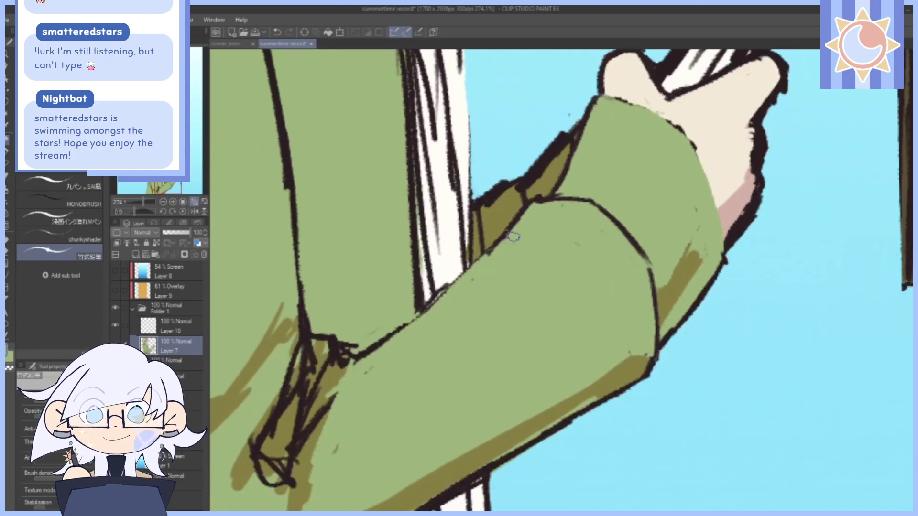
Cover the dark scribbles in the elbow crease with jacket green and the sampled olive shadow colour.
{"action": "left_click_drag", "start_coordinate": [538, 290], "coordinate": [641, 236]}
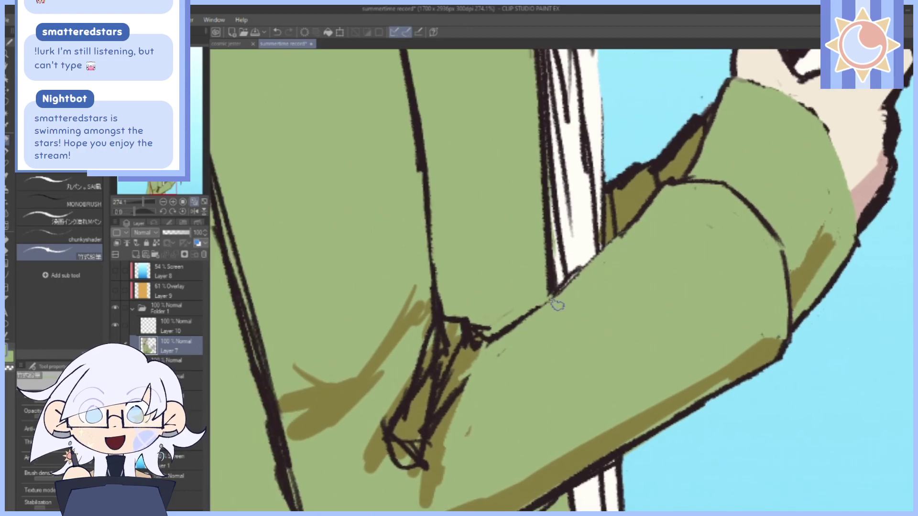
{"action": "left_click_drag", "start_coordinate": [620, 289], "coordinate": [631, 219]}
{"action": "mouse_move", "coordinate": [441, 264]}
{"action": "left_mouse_down"}
{"action": "mouse_move", "coordinate": [422, 302]}
{"action": "mouse_move", "coordinate": [426, 289]}
{"action": "mouse_move", "coordinate": [406, 400]}
{"action": "mouse_move", "coordinate": [416, 344]}
{"action": "left_mouse_up"}
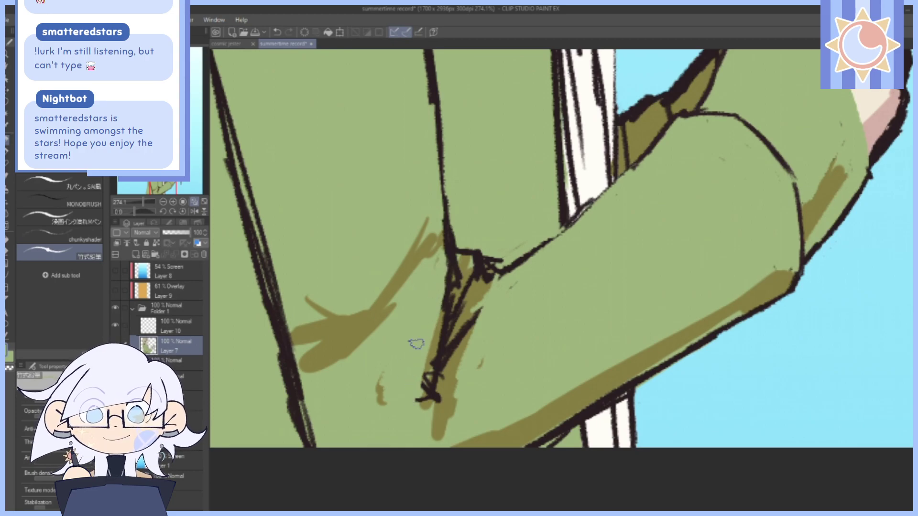
{"action": "left_click", "coordinate": [371, 318], "text": "alt"}
{"action": "mouse_move", "coordinate": [456, 259]}
{"action": "left_mouse_down"}
{"action": "mouse_move", "coordinate": [433, 388]}
{"action": "mouse_move", "coordinate": [432, 360]}
{"action": "mouse_move", "coordinate": [421, 395]}
{"action": "mouse_move", "coordinate": [426, 376]}
{"action": "left_mouse_up"}
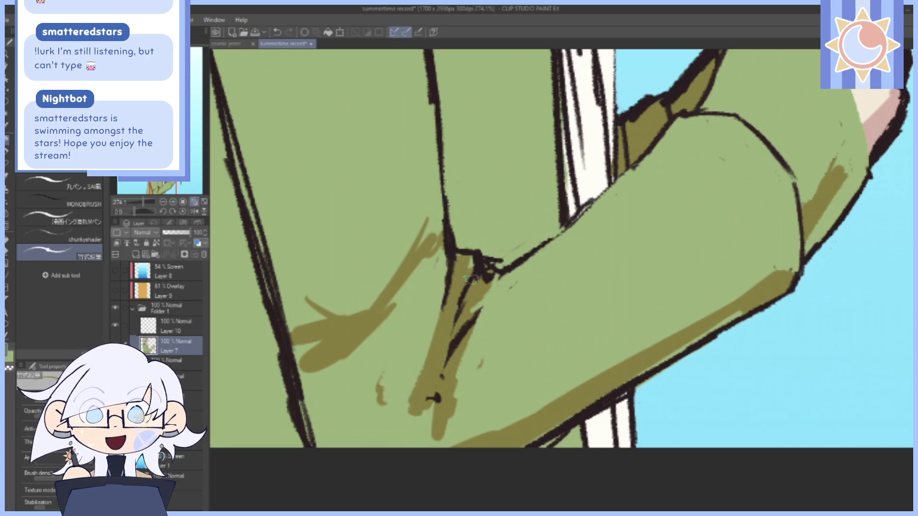
{"action": "mouse_move", "coordinate": [471, 279]}
{"action": "left_mouse_down"}
{"action": "mouse_move", "coordinate": [488, 267]}
{"action": "mouse_move", "coordinate": [488, 301]}
{"action": "mouse_move", "coordinate": [458, 382]}
{"action": "mouse_move", "coordinate": [482, 276]}
{"action": "left_mouse_up"}
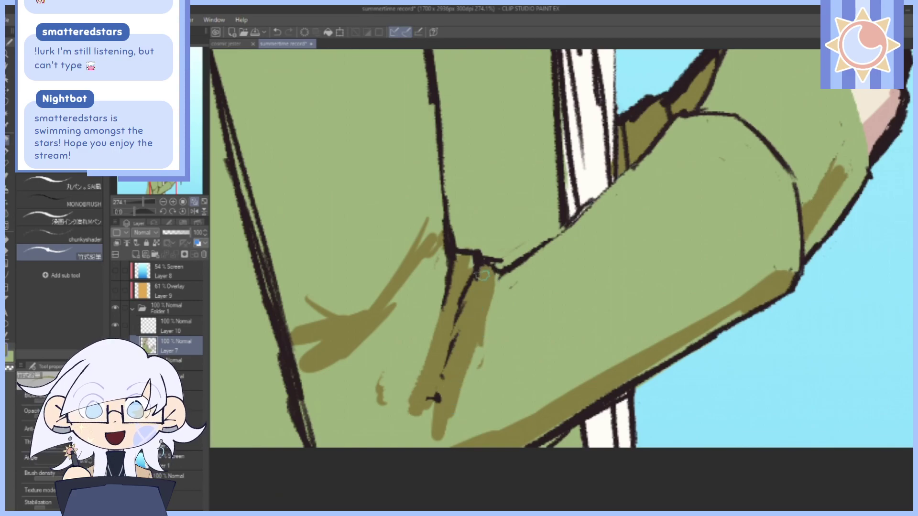
Widen the olive shadow below the elbow crease and add an olive fold shadow beside it on the upper sleeve.
{"action": "left_click_drag", "start_coordinate": [593, 242], "coordinate": [612, 314]}
{"action": "mouse_move", "coordinate": [487, 350]}
{"action": "left_mouse_down"}
{"action": "mouse_move", "coordinate": [471, 417]}
{"action": "mouse_move", "coordinate": [479, 302]}
{"action": "mouse_move", "coordinate": [428, 352]}
{"action": "mouse_move", "coordinate": [445, 367]}
{"action": "left_mouse_up"}
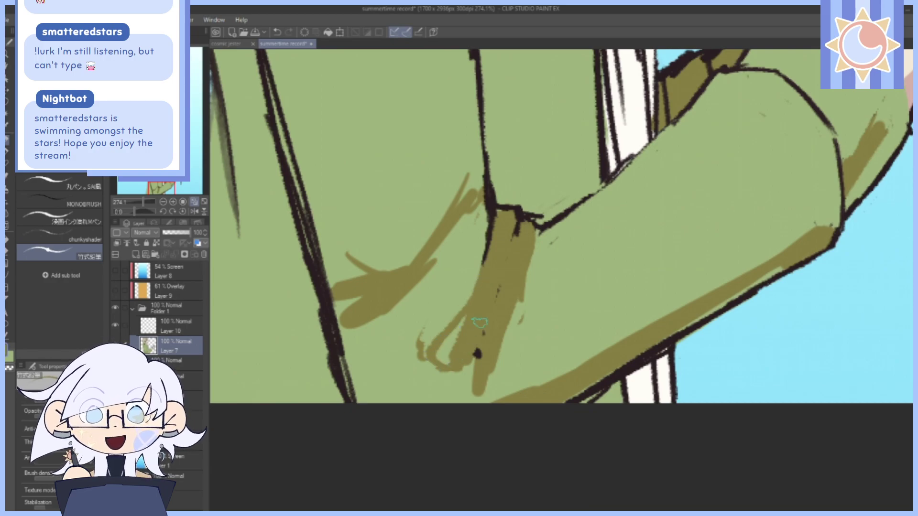
{"action": "left_click_drag", "start_coordinate": [480, 323], "coordinate": [467, 313]}
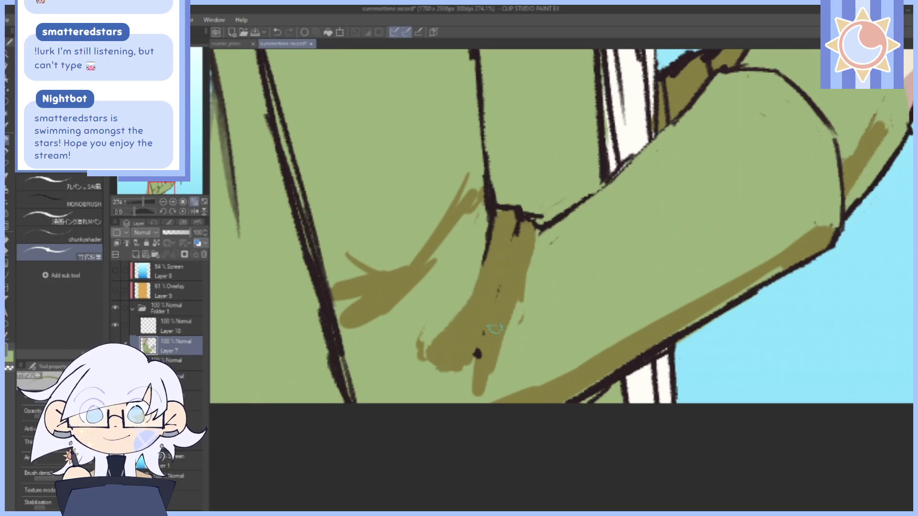
{"action": "mouse_move", "coordinate": [527, 238]}
{"action": "left_mouse_down"}
{"action": "mouse_move", "coordinate": [522, 300]}
{"action": "mouse_move", "coordinate": [486, 370]}
{"action": "left_mouse_up"}
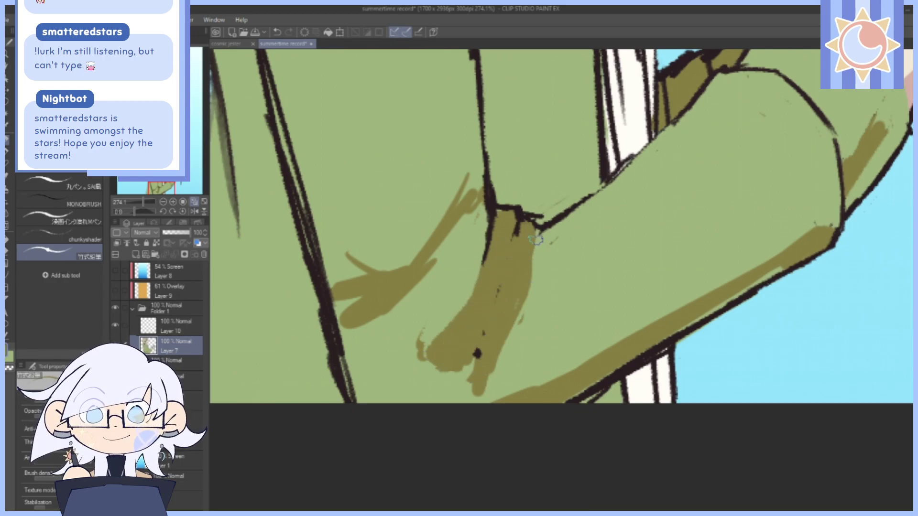
{"action": "left_click_drag", "start_coordinate": [538, 229], "coordinate": [514, 355]}
{"action": "mouse_move", "coordinate": [529, 160]}
{"action": "left_mouse_down"}
{"action": "mouse_move", "coordinate": [526, 175]}
{"action": "mouse_move", "coordinate": [552, 150]}
{"action": "left_mouse_up"}
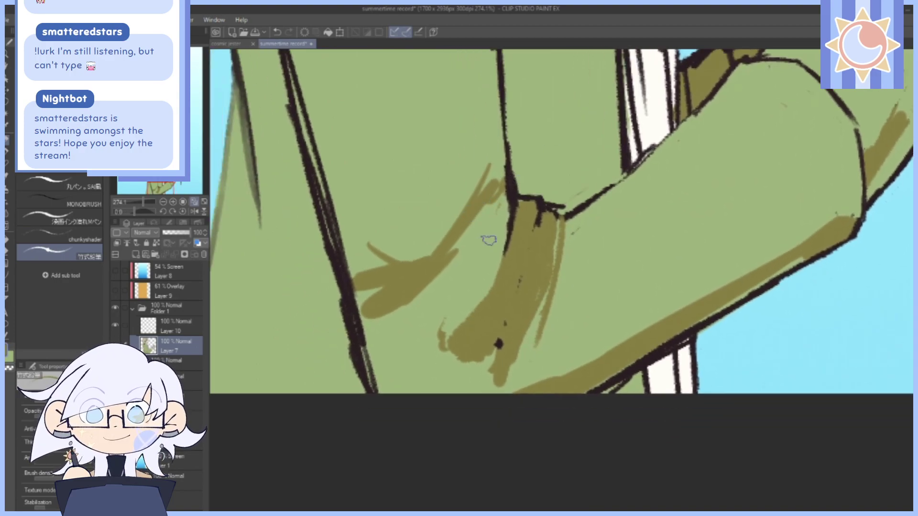
{"action": "mouse_move", "coordinate": [501, 212]}
{"action": "left_mouse_down"}
{"action": "mouse_move", "coordinate": [469, 297]}
{"action": "mouse_move", "coordinate": [471, 289]}
{"action": "mouse_move", "coordinate": [428, 324]}
{"action": "mouse_move", "coordinate": [462, 238]}
{"action": "mouse_move", "coordinate": [498, 213]}
{"action": "mouse_move", "coordinate": [499, 233]}
{"action": "mouse_move", "coordinate": [474, 243]}
{"action": "left_mouse_up"}
{"action": "left_click_drag", "start_coordinate": [429, 405], "coordinate": [461, 300]}
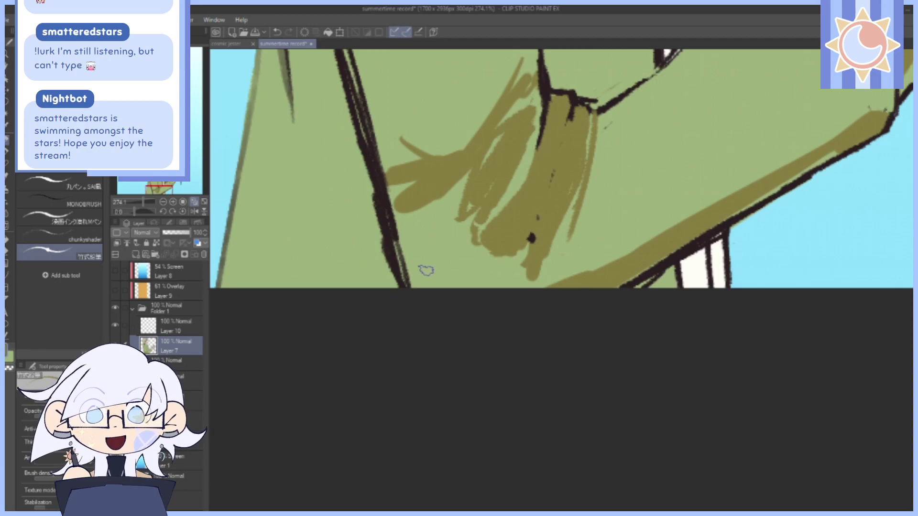
Add small olive fold strokes on the jacket below the elbow crease and widen the olive shadow along the cuff's underside.
{"action": "left_click_drag", "start_coordinate": [416, 272], "coordinate": [480, 255]}
{"action": "mouse_move", "coordinate": [431, 282]}
{"action": "left_mouse_down"}
{"action": "mouse_move", "coordinate": [482, 271]}
{"action": "mouse_move", "coordinate": [504, 288]}
{"action": "left_mouse_up"}
{"action": "mouse_move", "coordinate": [661, 164]}
{"action": "left_mouse_down"}
{"action": "mouse_move", "coordinate": [476, 373]}
{"action": "mouse_move", "coordinate": [603, 338]}
{"action": "mouse_move", "coordinate": [478, 213]}
{"action": "left_mouse_up"}
{"action": "left_click_drag", "start_coordinate": [674, 157], "coordinate": [665, 169]}
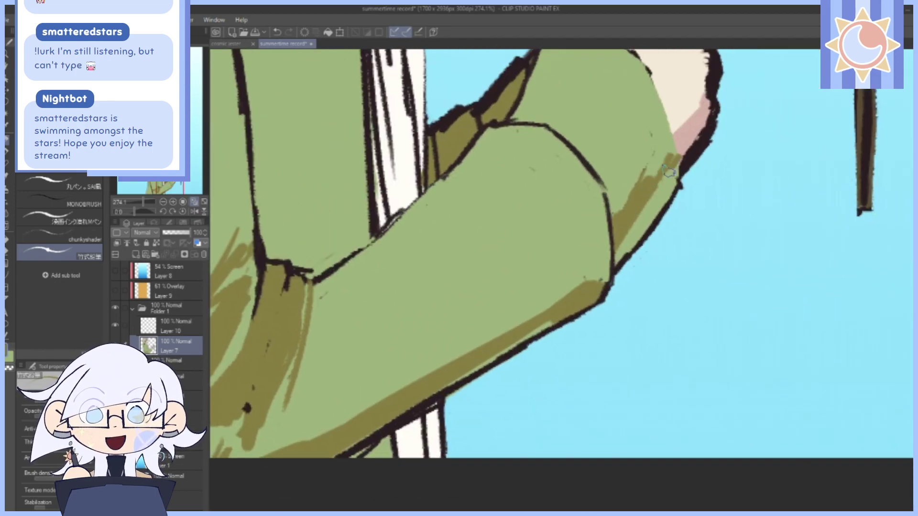
{"action": "mouse_move", "coordinate": [624, 227]}
{"action": "left_mouse_down"}
{"action": "mouse_move", "coordinate": [616, 267]}
{"action": "mouse_move", "coordinate": [674, 165]}
{"action": "mouse_move", "coordinate": [656, 190]}
{"action": "left_mouse_up"}
{"action": "left_click_drag", "start_coordinate": [660, 112], "coordinate": [631, 214]}
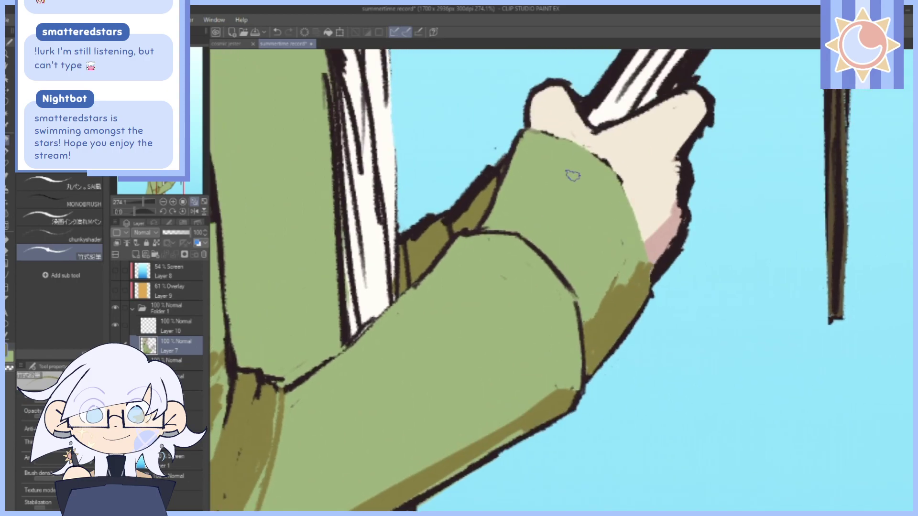
Draw evenly spaced olive rib lines running lengthwise across the sleeve cuff.
{"action": "left_click_drag", "start_coordinate": [564, 144], "coordinate": [516, 234]}
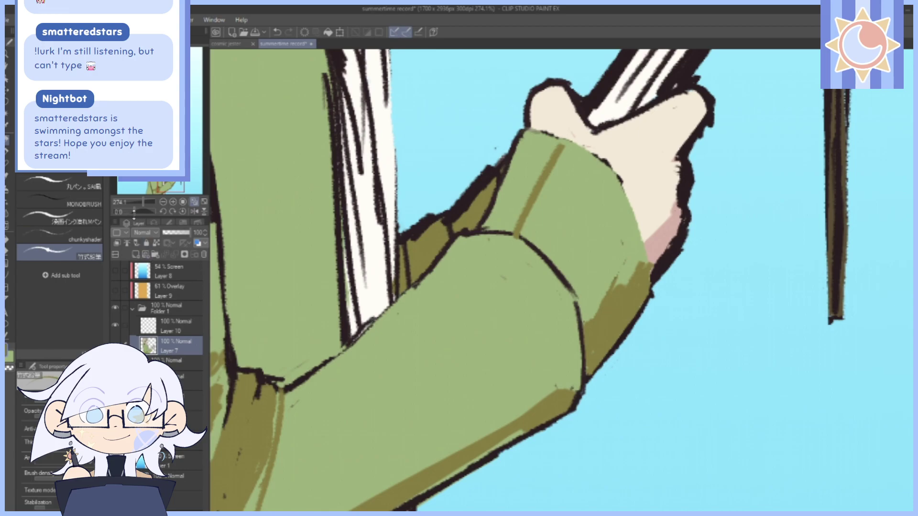
{"action": "left_click_drag", "start_coordinate": [134, 212], "coordinate": [130, 219]}
{"action": "left_click_drag", "start_coordinate": [544, 171], "coordinate": [543, 260]}
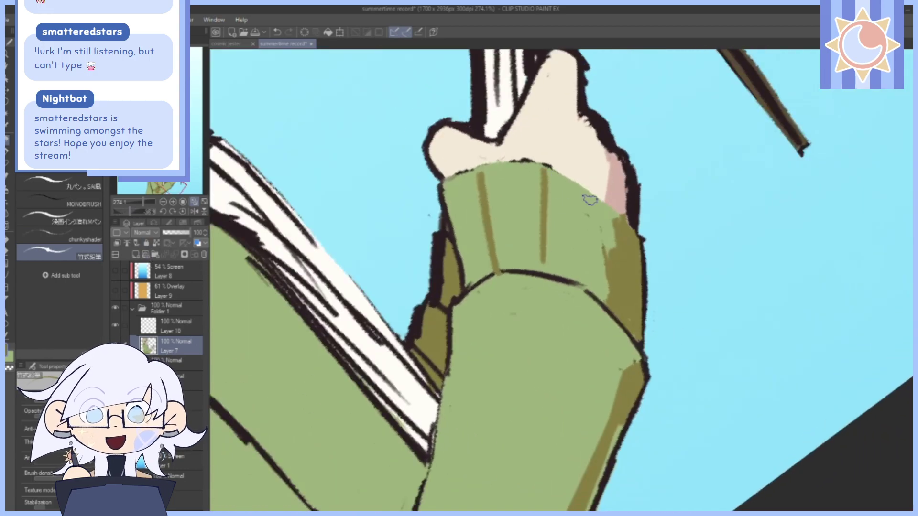
{"action": "left_click_drag", "start_coordinate": [590, 200], "coordinate": [586, 272]}
{"action": "left_click_drag", "start_coordinate": [642, 300], "coordinate": [626, 191]}
{"action": "mouse_move", "coordinate": [611, 231]}
{"action": "left_mouse_down"}
{"action": "mouse_move", "coordinate": [616, 262]}
{"action": "mouse_move", "coordinate": [612, 242]}
{"action": "mouse_move", "coordinate": [590, 325]}
{"action": "left_mouse_up"}
{"action": "mouse_move", "coordinate": [603, 287]}
{"action": "left_mouse_down"}
{"action": "mouse_move", "coordinate": [578, 388]}
{"action": "mouse_move", "coordinate": [579, 170]}
{"action": "mouse_move", "coordinate": [545, 259]}
{"action": "left_mouse_up"}
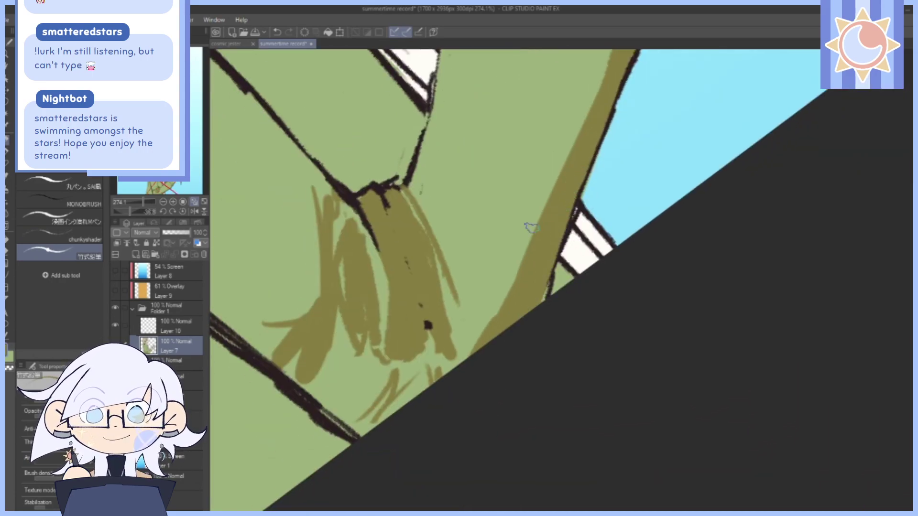
{"action": "left_click_drag", "start_coordinate": [530, 228], "coordinate": [619, 268]}
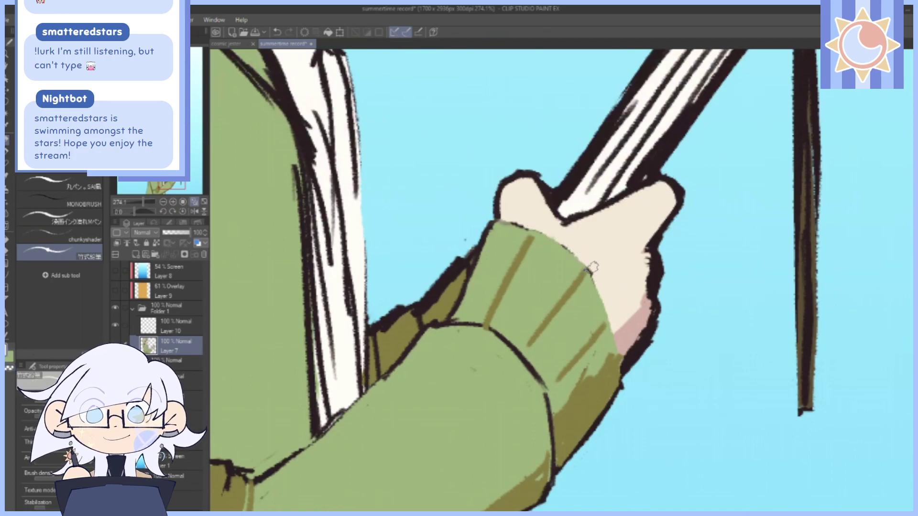
Thin the heavy outline of the gripping hand with the pink shadow colour at the wrist and skin colour along the knuckles.
{"action": "left_click_drag", "start_coordinate": [691, 391], "coordinate": [647, 311]}
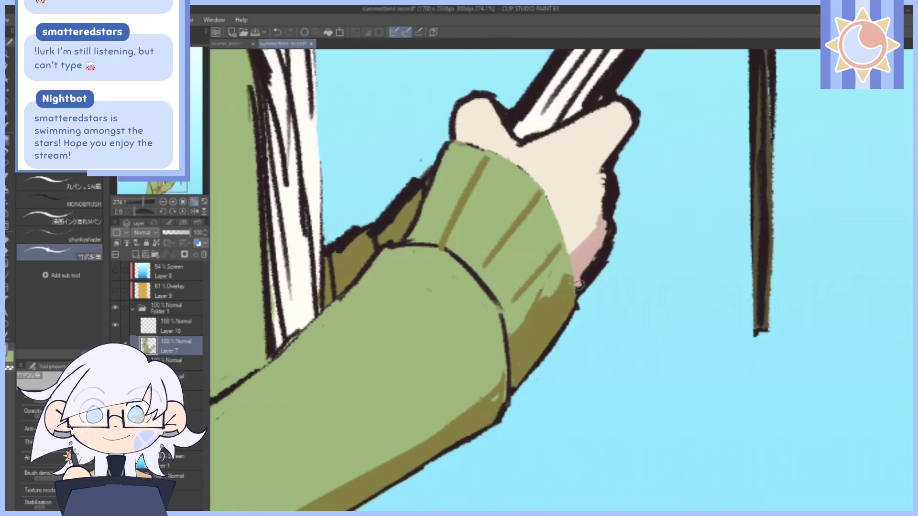
{"action": "mouse_move", "coordinate": [577, 292]}
{"action": "left_mouse_down"}
{"action": "mouse_move", "coordinate": [605, 241]}
{"action": "mouse_move", "coordinate": [588, 272]}
{"action": "mouse_move", "coordinate": [590, 261]}
{"action": "left_mouse_up"}
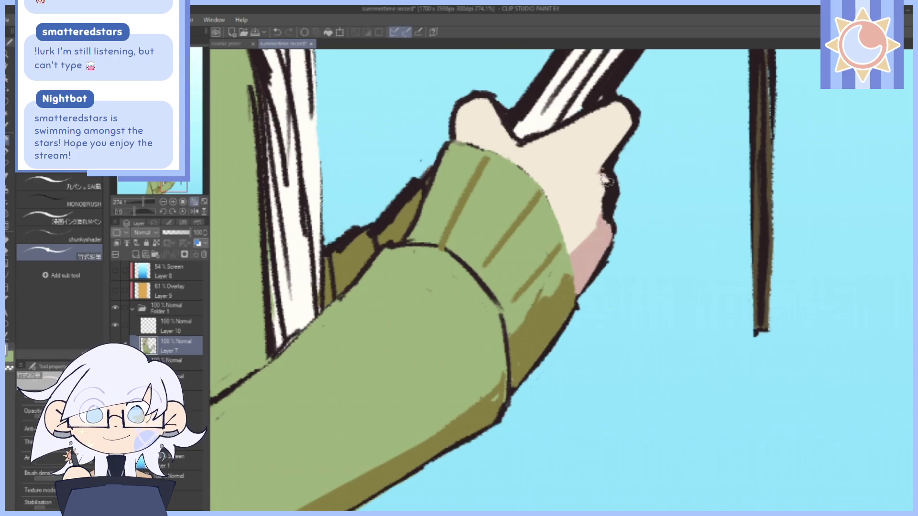
{"action": "left_click_drag", "start_coordinate": [605, 180], "coordinate": [607, 179]}
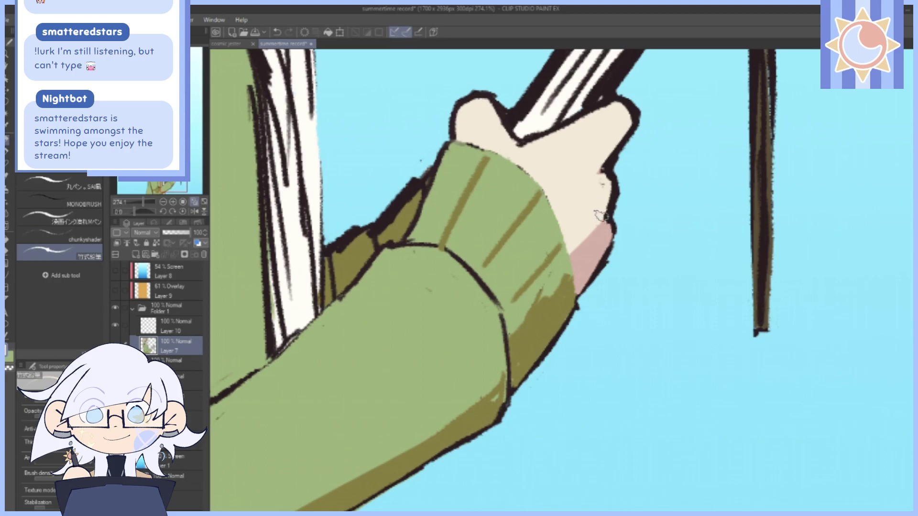
Cover the rough dark lines inside the upper part of the held tube with off-white.
{"action": "left_click_drag", "start_coordinate": [667, 126], "coordinate": [572, 418]}
{"action": "mouse_move", "coordinate": [635, 163]}
{"action": "left_mouse_down"}
{"action": "mouse_move", "coordinate": [621, 145]}
{"action": "mouse_move", "coordinate": [592, 181]}
{"action": "mouse_move", "coordinate": [619, 158]}
{"action": "left_mouse_up"}
{"action": "mouse_move", "coordinate": [557, 366]}
{"action": "left_mouse_down"}
{"action": "mouse_move", "coordinate": [635, 217]}
{"action": "mouse_move", "coordinate": [606, 342]}
{"action": "left_mouse_up"}
{"action": "mouse_move", "coordinate": [580, 244]}
{"action": "left_mouse_down"}
{"action": "mouse_move", "coordinate": [526, 311]}
{"action": "mouse_move", "coordinate": [682, 155]}
{"action": "mouse_move", "coordinate": [557, 321]}
{"action": "left_mouse_up"}
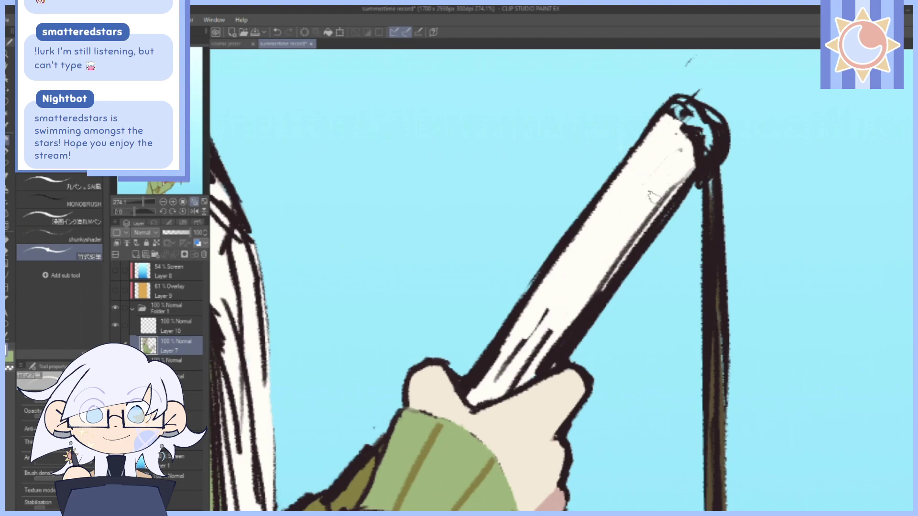
{"action": "left_click_drag", "start_coordinate": [680, 187], "coordinate": [593, 299]}
{"action": "left_click_drag", "start_coordinate": [577, 345], "coordinate": [544, 274]}
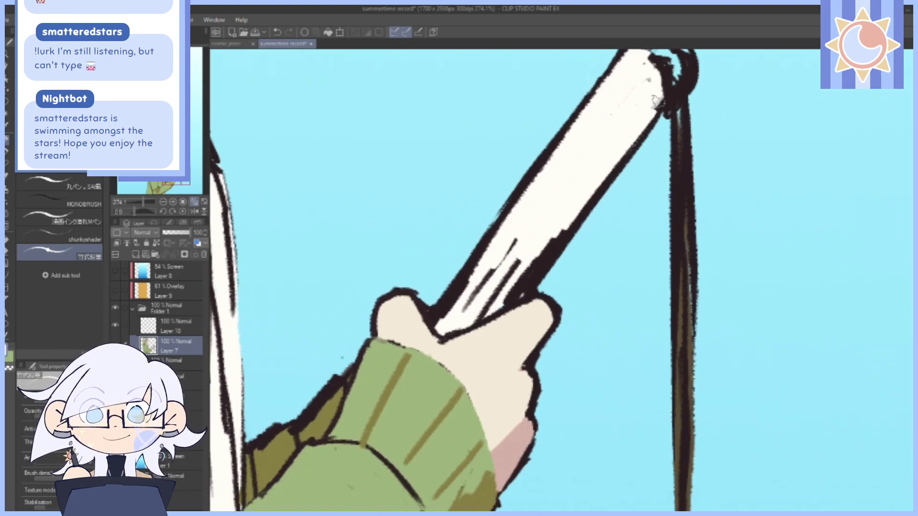
{"action": "left_click_drag", "start_coordinate": [663, 97], "coordinate": [611, 215]}
{"action": "mouse_move", "coordinate": [589, 159]}
{"action": "left_mouse_down"}
{"action": "mouse_move", "coordinate": [618, 176]}
{"action": "mouse_move", "coordinate": [617, 201]}
{"action": "left_mouse_up"}
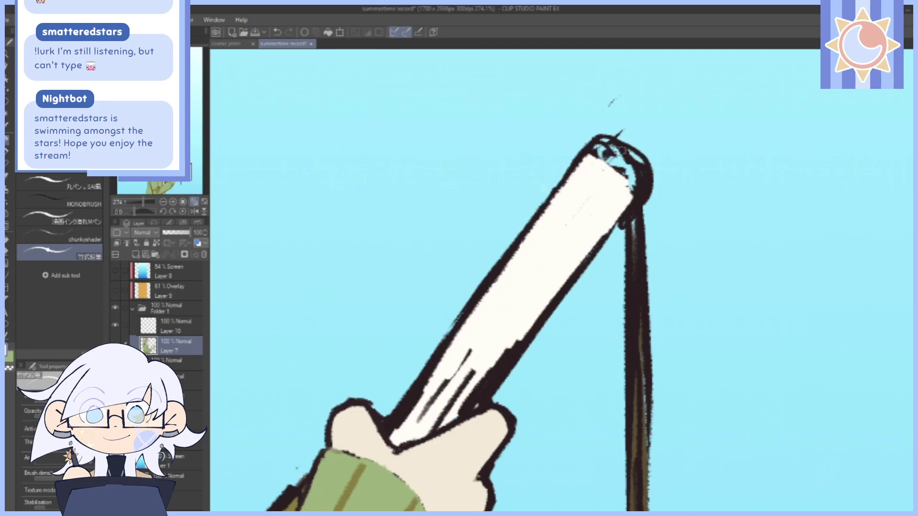
{"action": "left_click_drag", "start_coordinate": [552, 328], "coordinate": [574, 210]}
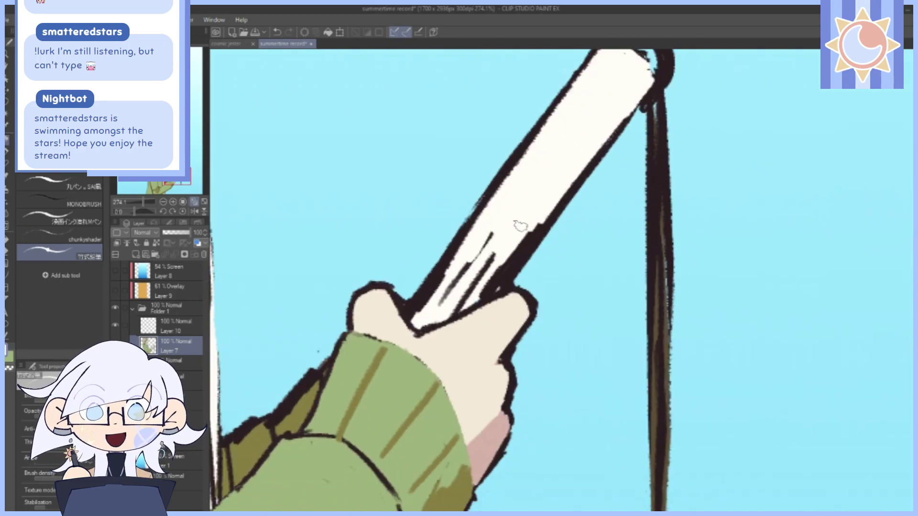
Thin the tube's thick lower outline with off-white and cover the remaining inner lines just above the hand.
{"action": "left_click_drag", "start_coordinate": [499, 269], "coordinate": [487, 289]}
{"action": "left_click_drag", "start_coordinate": [555, 206], "coordinate": [485, 293]}
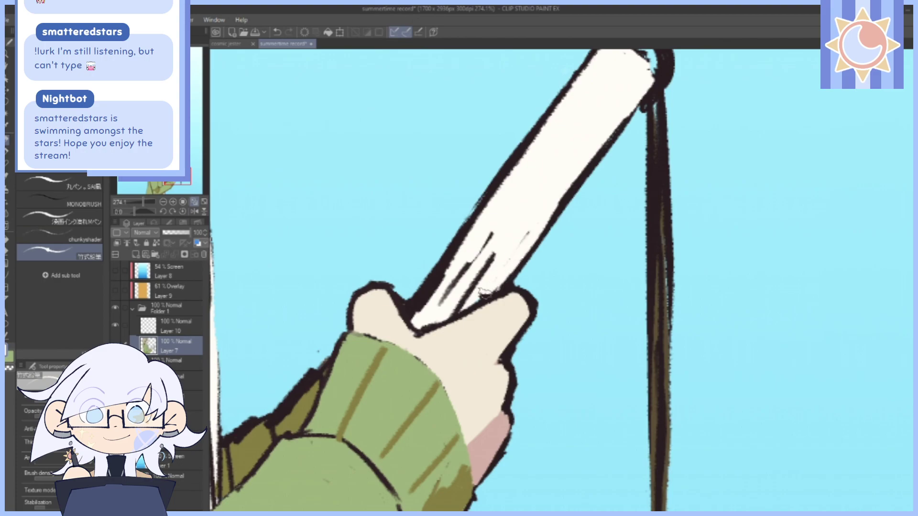
{"action": "left_click_drag", "start_coordinate": [591, 160], "coordinate": [544, 234]}
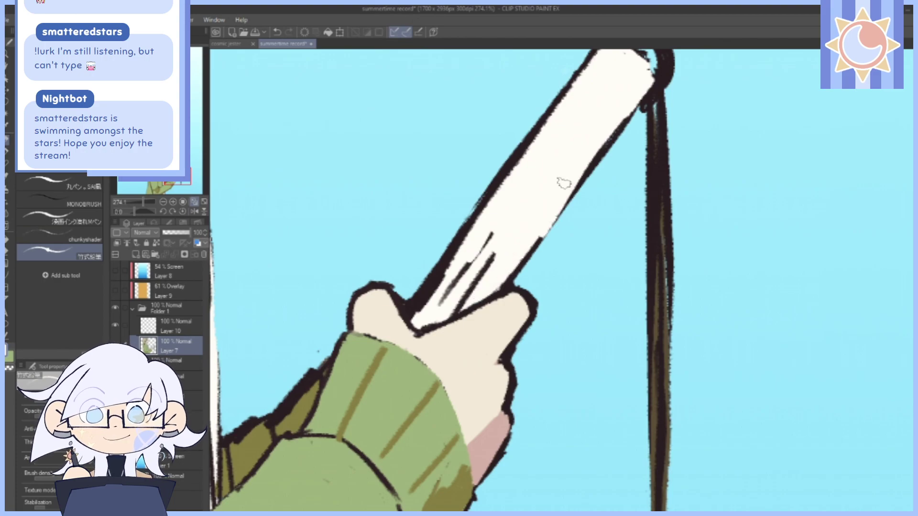
{"action": "left_click_drag", "start_coordinate": [629, 109], "coordinate": [582, 180]}
{"action": "mouse_move", "coordinate": [584, 146]}
{"action": "left_mouse_down"}
{"action": "mouse_move", "coordinate": [598, 193]}
{"action": "mouse_move", "coordinate": [571, 181]}
{"action": "mouse_move", "coordinate": [550, 220]}
{"action": "left_mouse_up"}
{"action": "left_click_drag", "start_coordinate": [617, 161], "coordinate": [583, 280]}
{"action": "left_click_drag", "start_coordinate": [574, 233], "coordinate": [544, 278]}
{"action": "left_click_drag", "start_coordinate": [630, 151], "coordinate": [520, 318]}
{"action": "mouse_move", "coordinate": [586, 221]}
{"action": "left_mouse_down"}
{"action": "mouse_move", "coordinate": [485, 362]}
{"action": "mouse_move", "coordinate": [490, 372]}
{"action": "mouse_move", "coordinate": [525, 360]}
{"action": "mouse_move", "coordinate": [566, 284]}
{"action": "left_mouse_up"}
Slim the dark outlines along both sides of the tube where it meets the thumb and fingers.
{"action": "left_click_drag", "start_coordinate": [601, 324], "coordinate": [611, 268]}
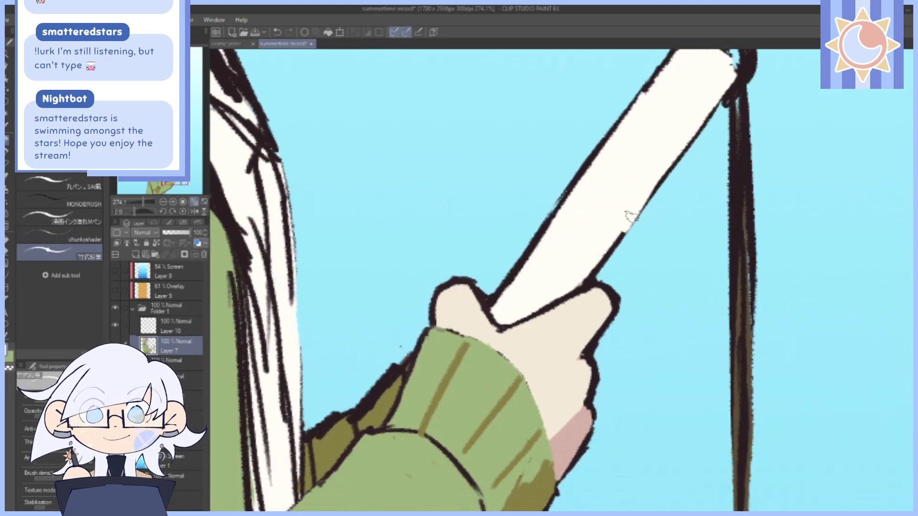
{"action": "left_click_drag", "start_coordinate": [629, 216], "coordinate": [592, 267]}
{"action": "mouse_move", "coordinate": [595, 233]}
{"action": "left_mouse_down"}
{"action": "mouse_move", "coordinate": [595, 285]}
{"action": "mouse_move", "coordinate": [528, 313]}
{"action": "left_mouse_up"}
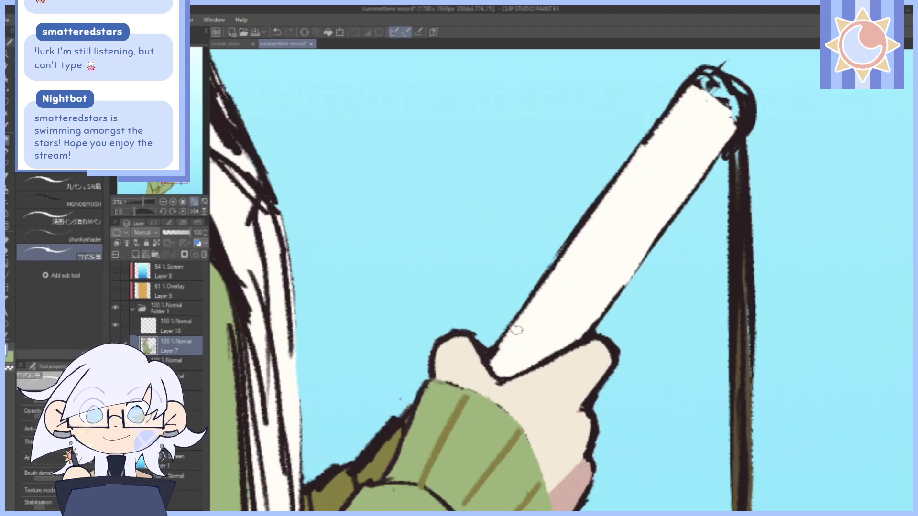
{"action": "left_click_drag", "start_coordinate": [498, 366], "coordinate": [555, 260]}
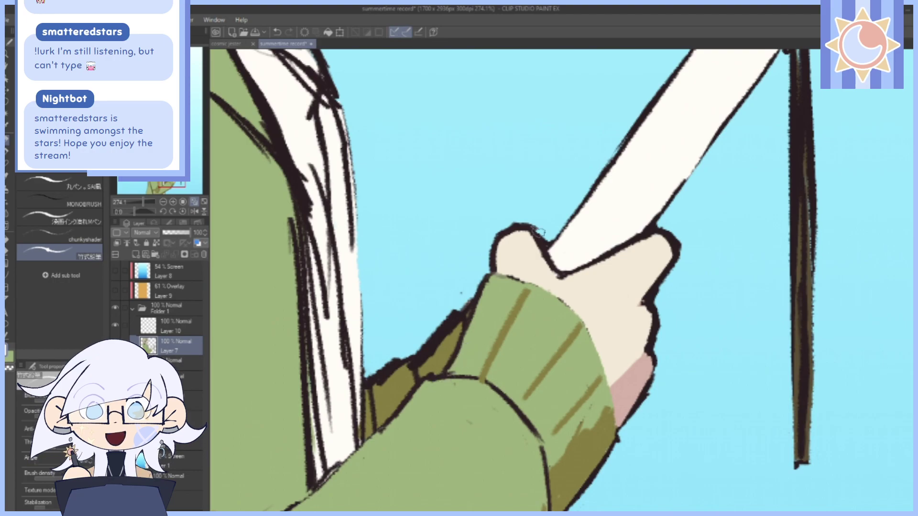
{"action": "left_click_drag", "start_coordinate": [717, 98], "coordinate": [636, 199]}
{"action": "left_click_drag", "start_coordinate": [634, 342], "coordinate": [610, 466]}
Cover the dark lines in the cord hanging from the tube with the cord's brown, from its upper end downward.
{"action": "left_click_drag", "start_coordinate": [143, 201], "coordinate": [130, 213]}
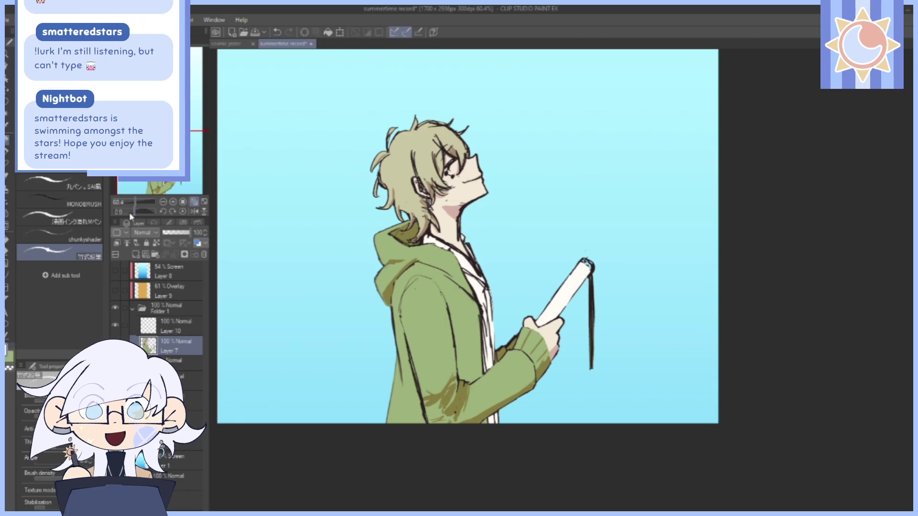
{"action": "left_click_drag", "start_coordinate": [136, 202], "coordinate": [141, 203]}
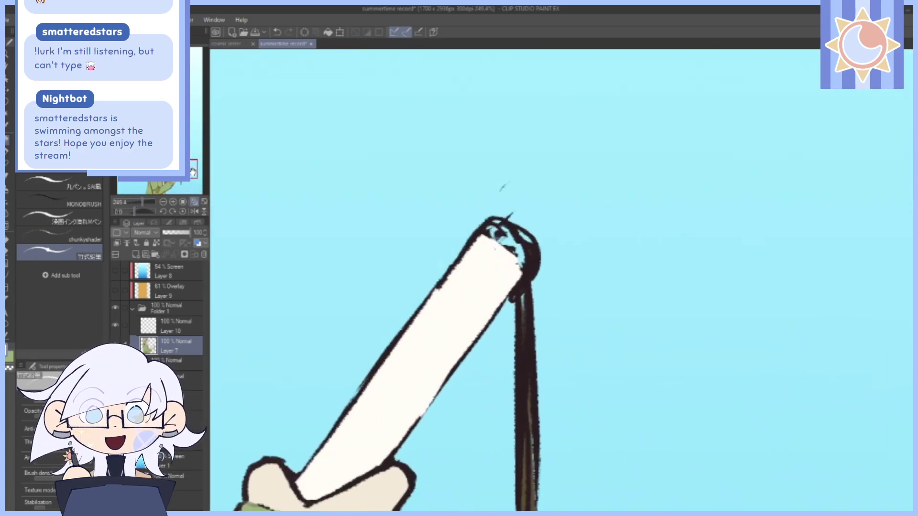
{"action": "left_click_drag", "start_coordinate": [193, 171], "coordinate": [193, 173]}
{"action": "left_click_drag", "start_coordinate": [638, 288], "coordinate": [617, 87]}
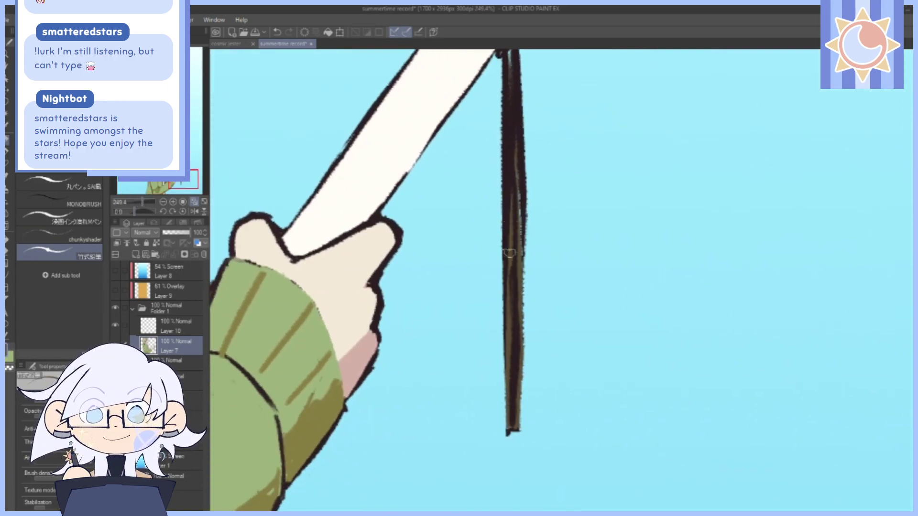
{"action": "left_click_drag", "start_coordinate": [562, 236], "coordinate": [571, 355]}
{"action": "left_click_drag", "start_coordinate": [522, 200], "coordinate": [521, 150]}
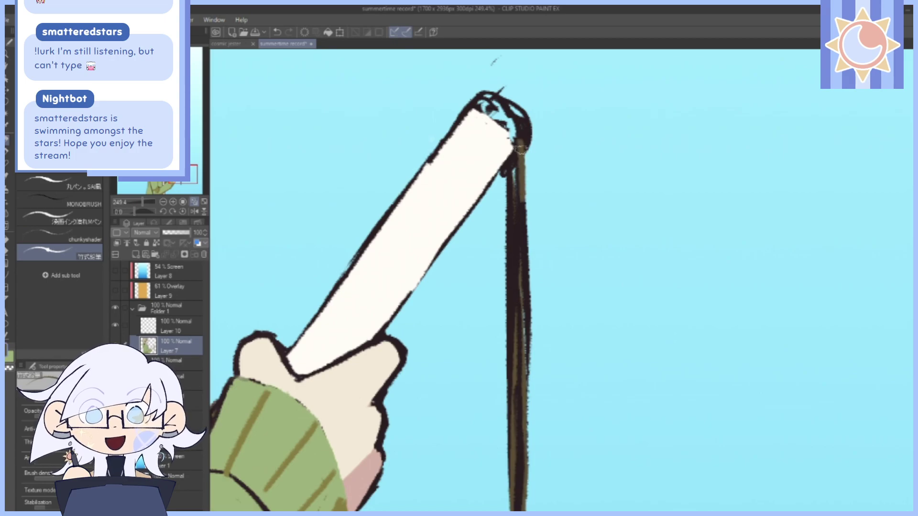
{"action": "left_click_drag", "start_coordinate": [518, 265], "coordinate": [519, 204]}
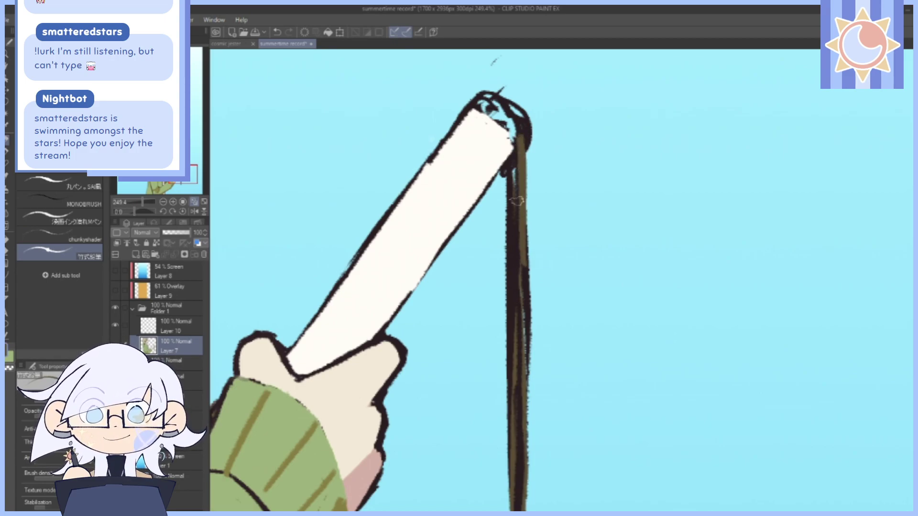
{"action": "left_click_drag", "start_coordinate": [518, 340], "coordinate": [518, 241]}
{"action": "mouse_move", "coordinate": [522, 279]}
{"action": "left_mouse_down"}
{"action": "mouse_move", "coordinate": [521, 155]}
{"action": "mouse_move", "coordinate": [515, 389]}
{"action": "mouse_move", "coordinate": [521, 280]}
{"action": "mouse_move", "coordinate": [523, 442]}
{"action": "left_mouse_up"}
{"action": "mouse_move", "coordinate": [568, 263]}
{"action": "left_mouse_down"}
{"action": "mouse_move", "coordinate": [564, 359]}
{"action": "mouse_move", "coordinate": [560, 320]}
{"action": "left_mouse_up"}
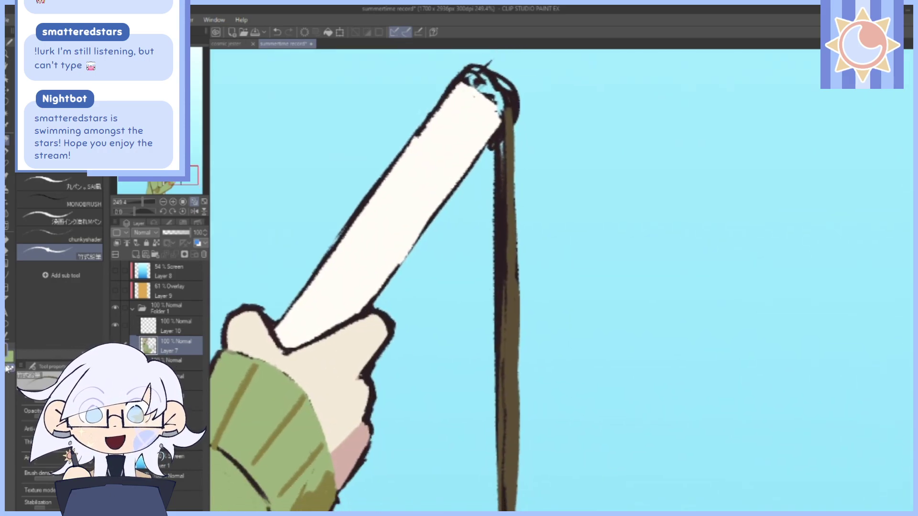
Erase the heavy dark edge beside the brown cord, leaving a slim hanging string.
{"action": "left_click_drag", "start_coordinate": [499, 137], "coordinate": [492, 212]}
{"action": "left_click_drag", "start_coordinate": [499, 173], "coordinate": [498, 291]}
{"action": "mouse_move", "coordinate": [495, 225]}
{"action": "left_mouse_down"}
{"action": "mouse_move", "coordinate": [489, 334]}
{"action": "mouse_move", "coordinate": [537, 238]}
{"action": "left_mouse_up"}
{"action": "left_click_drag", "start_coordinate": [498, 140], "coordinate": [497, 379]}
{"action": "left_click_drag", "start_coordinate": [592, 225], "coordinate": [603, 348]}
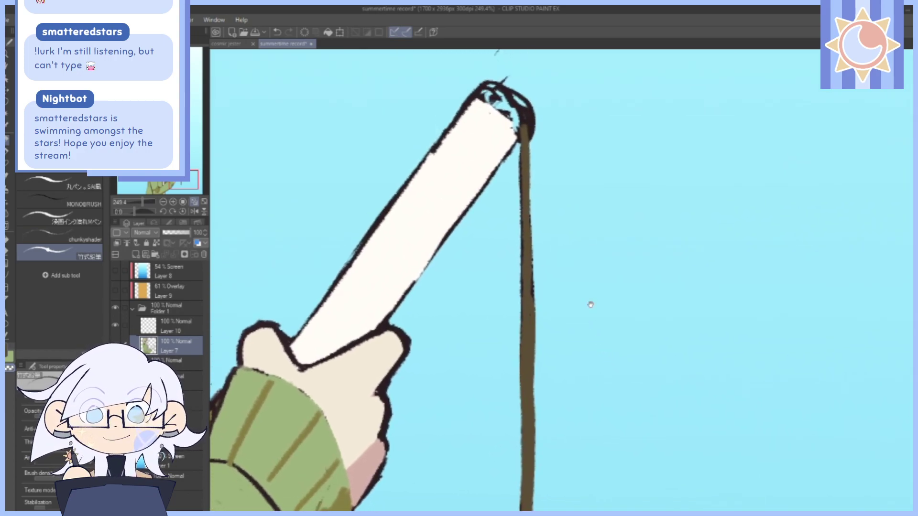
{"action": "left_click_drag", "start_coordinate": [584, 282], "coordinate": [586, 340]}
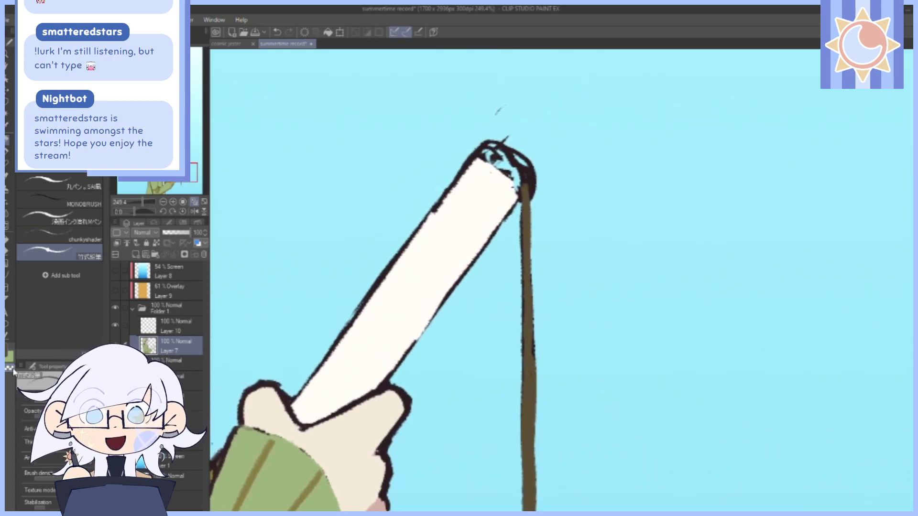
Erase the scribbled cap at the tube's far end and tidy the end's edge and corner with off-white.
{"action": "left_click_drag", "start_coordinate": [482, 151], "coordinate": [538, 198]}
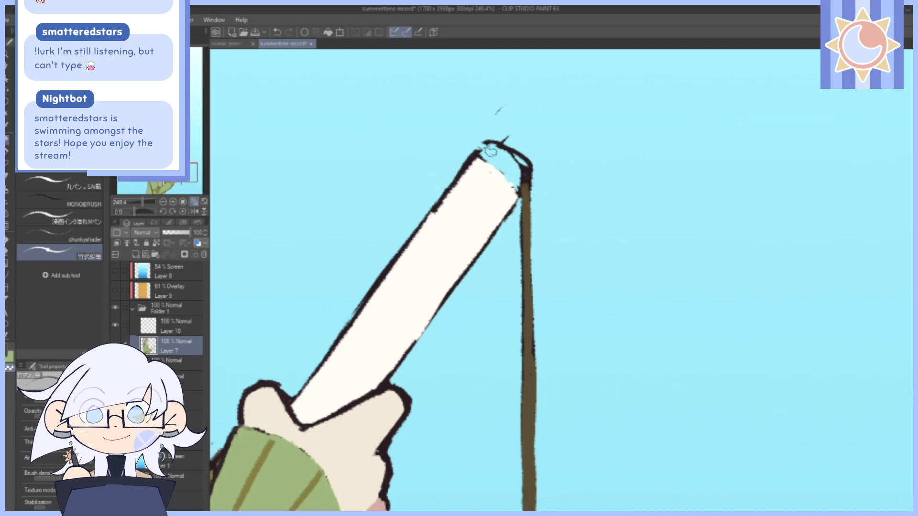
{"action": "mouse_move", "coordinate": [514, 142]}
{"action": "left_mouse_down"}
{"action": "mouse_move", "coordinate": [488, 144]}
{"action": "mouse_move", "coordinate": [525, 160]}
{"action": "left_mouse_up"}
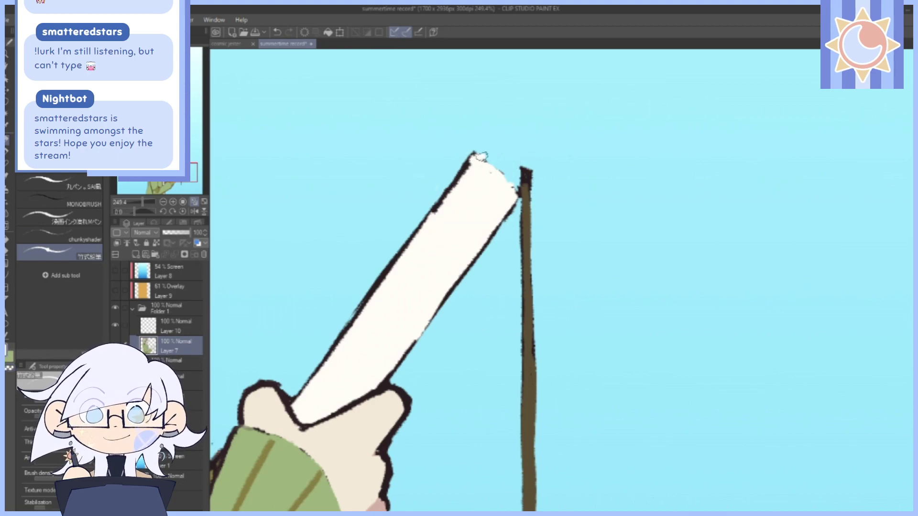
{"action": "left_click_drag", "start_coordinate": [135, 212], "coordinate": [131, 226]}
{"action": "left_click_drag", "start_coordinate": [523, 273], "coordinate": [543, 219]}
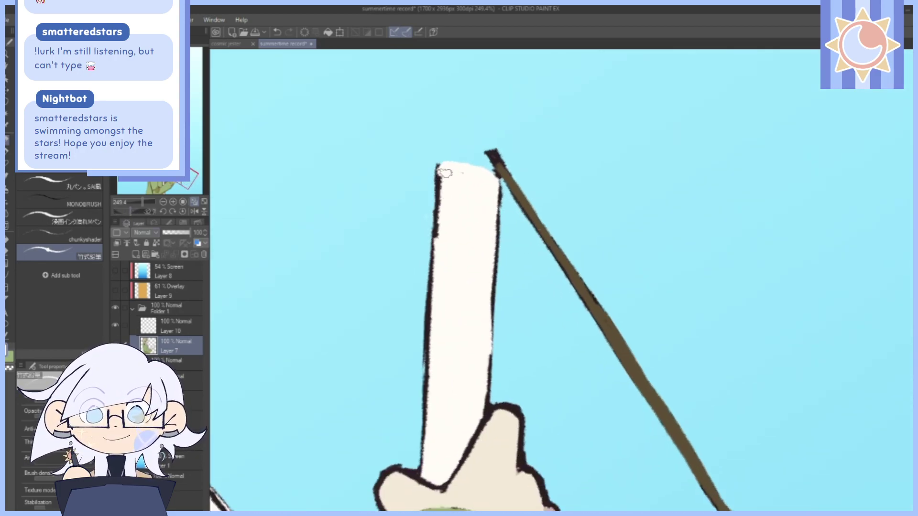
{"action": "mouse_move", "coordinate": [445, 173]}
{"action": "left_mouse_down"}
{"action": "mouse_move", "coordinate": [440, 258]}
{"action": "mouse_move", "coordinate": [437, 239]}
{"action": "left_mouse_up"}
{"action": "left_click_drag", "start_coordinate": [434, 422], "coordinate": [472, 222]}
{"action": "left_click", "coordinate": [183, 211]}
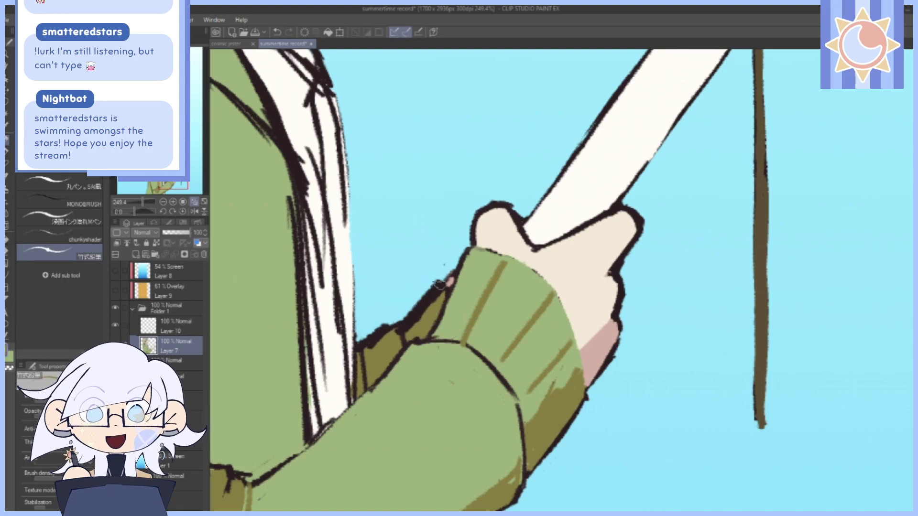
Paint over the heavy outline and inner lines of the far sleeve with its olive shadow colour.
{"action": "left_click_drag", "start_coordinate": [430, 318], "coordinate": [467, 316]}
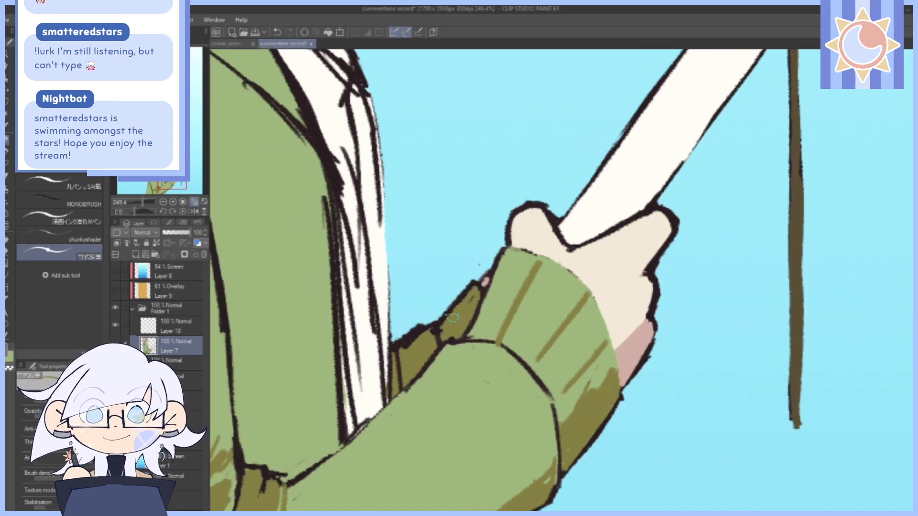
{"action": "left_click_drag", "start_coordinate": [434, 292], "coordinate": [533, 224]}
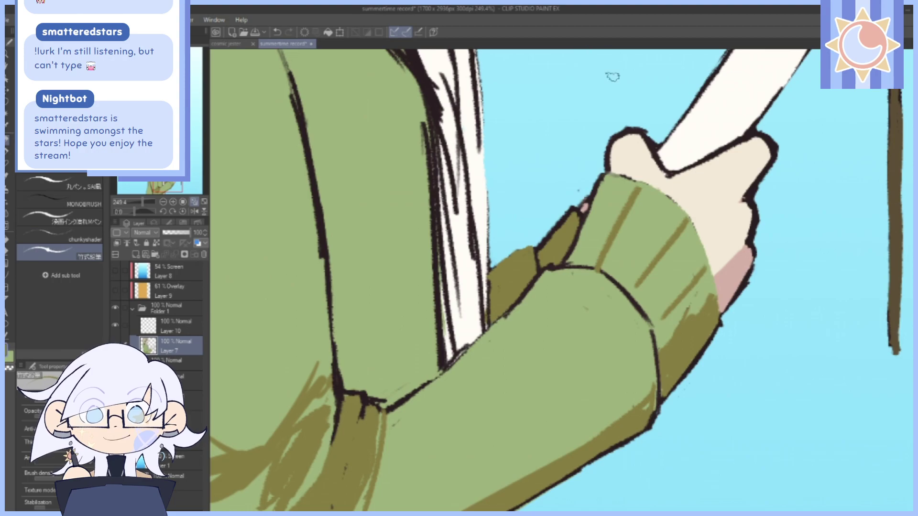
Cover the heavy, scribbled outline of the shirt's near collar with off-white, from the nape down to the jacket's edge.
{"action": "left_click_drag", "start_coordinate": [612, 77], "coordinate": [590, 230]}
{"action": "left_click_drag", "start_coordinate": [564, 80], "coordinate": [651, 278]}
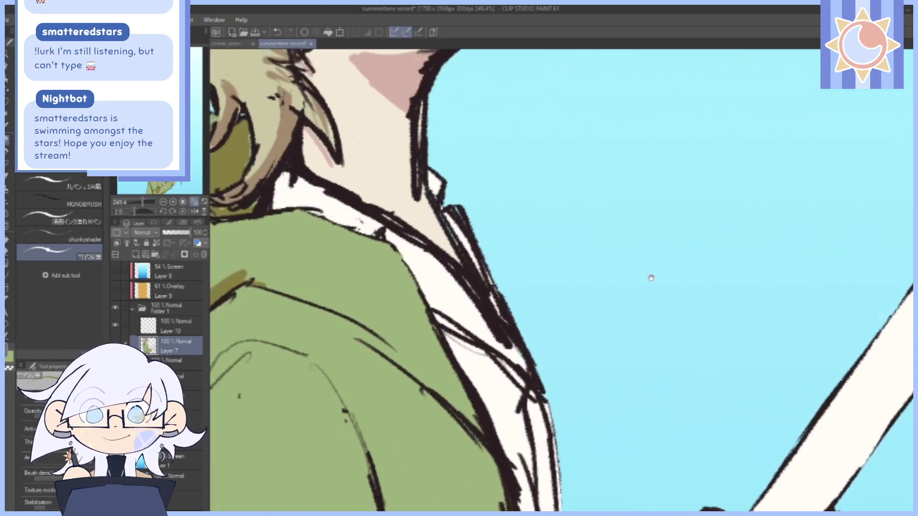
{"action": "mouse_move", "coordinate": [504, 145]}
{"action": "left_mouse_down"}
{"action": "mouse_move", "coordinate": [672, 261]}
{"action": "mouse_move", "coordinate": [665, 185]}
{"action": "left_mouse_up"}
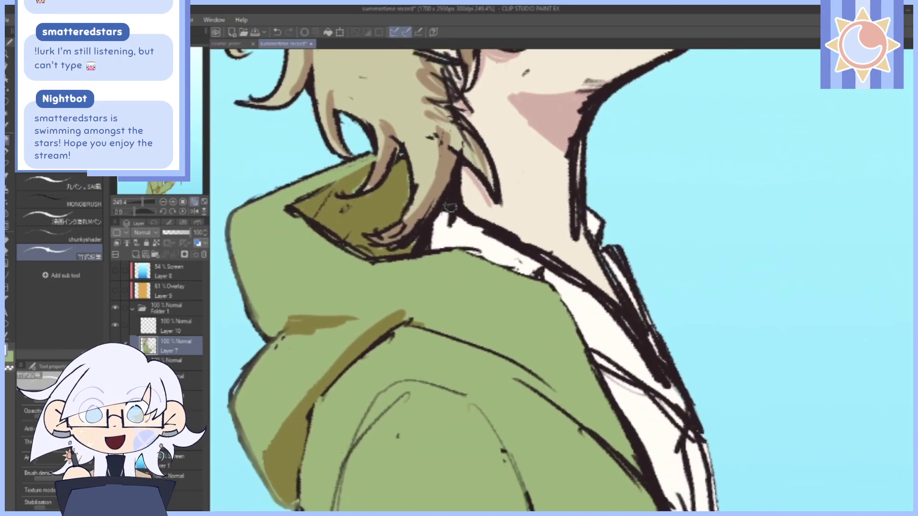
{"action": "mouse_move", "coordinate": [446, 204]}
{"action": "left_mouse_down"}
{"action": "mouse_move", "coordinate": [424, 244]}
{"action": "mouse_move", "coordinate": [446, 215]}
{"action": "mouse_move", "coordinate": [581, 286]}
{"action": "left_mouse_up"}
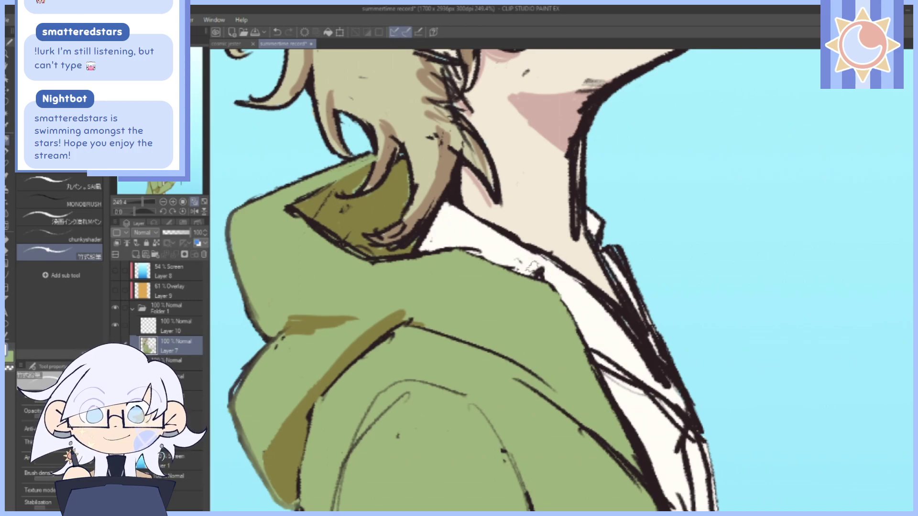
{"action": "left_click_drag", "start_coordinate": [456, 241], "coordinate": [630, 299]}
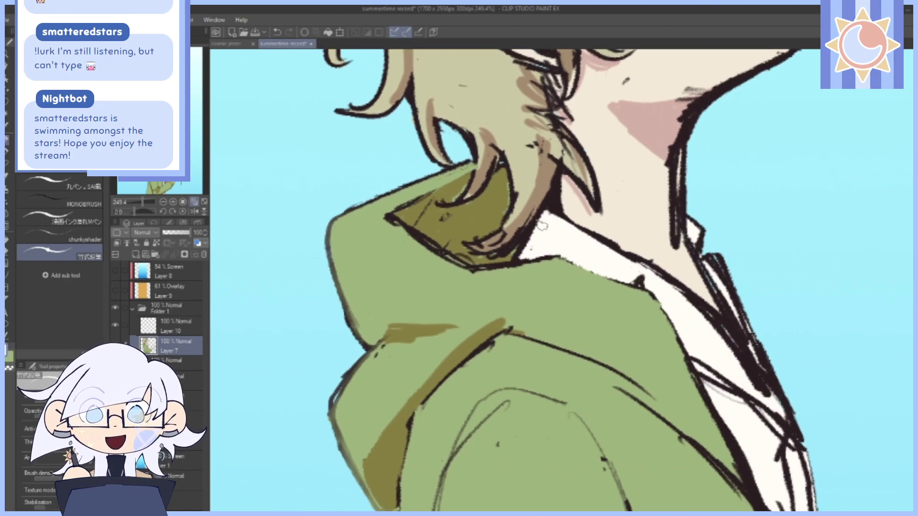
{"action": "left_click_drag", "start_coordinate": [545, 220], "coordinate": [522, 252]}
{"action": "left_click_drag", "start_coordinate": [731, 273], "coordinate": [603, 208]}
{"action": "mouse_move", "coordinate": [488, 193]}
{"action": "left_mouse_down"}
{"action": "mouse_move", "coordinate": [538, 221]}
{"action": "mouse_move", "coordinate": [638, 327]}
{"action": "left_mouse_up"}
{"action": "left_click_drag", "start_coordinate": [545, 222], "coordinate": [585, 272]}
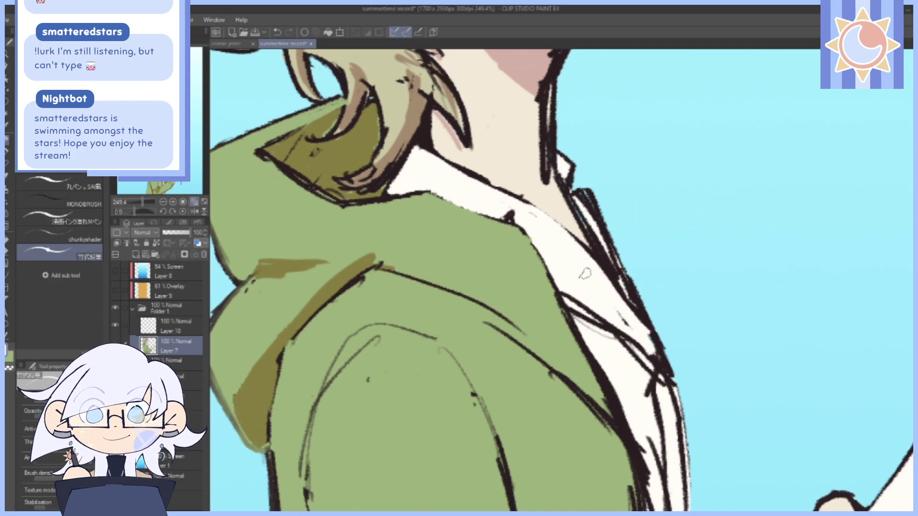
Cover the thick dark lines inside the shirt's far lapel with off-white, down towards the chest.
{"action": "left_click_drag", "start_coordinate": [657, 305], "coordinate": [648, 288]}
{"action": "left_click_drag", "start_coordinate": [575, 187], "coordinate": [619, 286]}
{"action": "mouse_move", "coordinate": [579, 206]}
{"action": "left_mouse_down"}
{"action": "mouse_move", "coordinate": [648, 317]}
{"action": "mouse_move", "coordinate": [648, 353]}
{"action": "mouse_move", "coordinate": [636, 321]}
{"action": "left_mouse_up"}
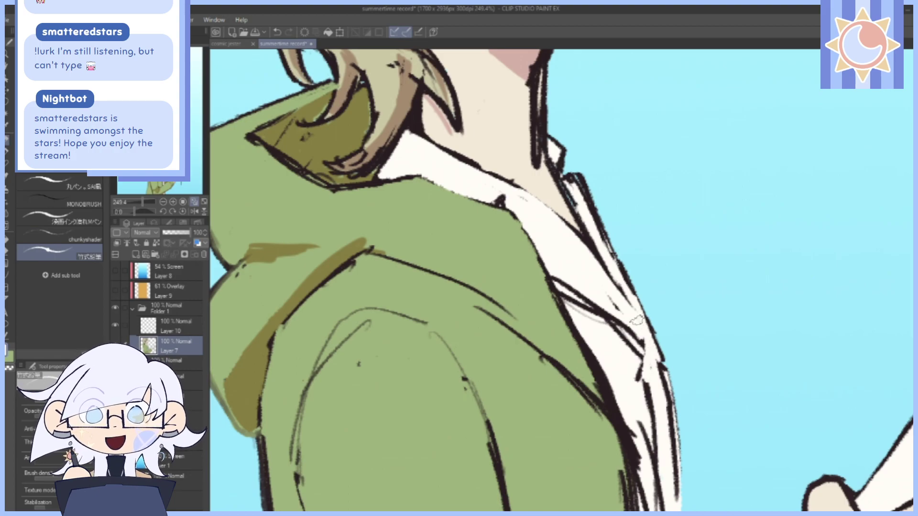
Undo the last shirt strokes and cover the dark outline at the chest bend of the shirt's front edge with off-white.
{"action": "left_click", "coordinate": [277, 34]}
{"action": "left_click", "coordinate": [277, 33]}
{"action": "left_click", "coordinate": [278, 33]}
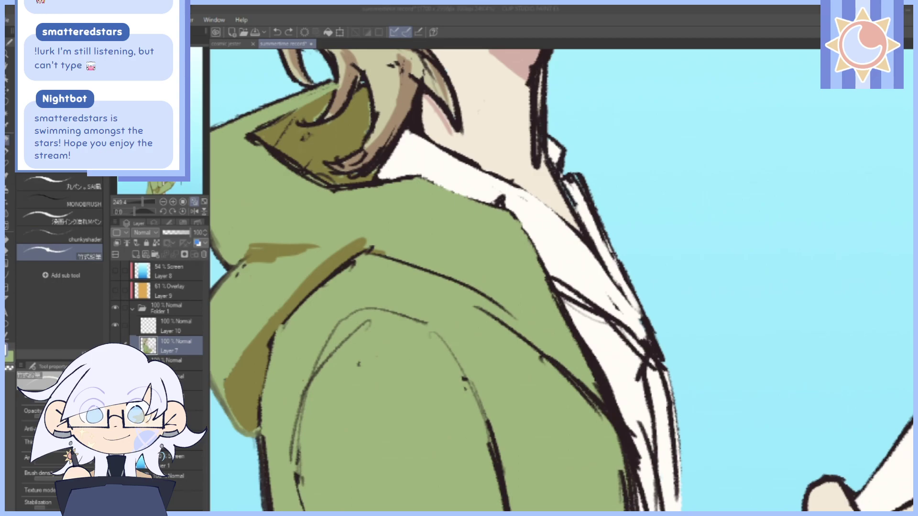
{"action": "mouse_move", "coordinate": [626, 282]}
{"action": "left_mouse_down"}
{"action": "mouse_move", "coordinate": [650, 320]}
{"action": "mouse_move", "coordinate": [661, 368]}
{"action": "left_mouse_up"}
{"action": "mouse_move", "coordinate": [655, 336]}
{"action": "left_mouse_down"}
{"action": "mouse_move", "coordinate": [669, 385]}
{"action": "mouse_move", "coordinate": [643, 325]}
{"action": "mouse_move", "coordinate": [657, 358]}
{"action": "left_mouse_up"}
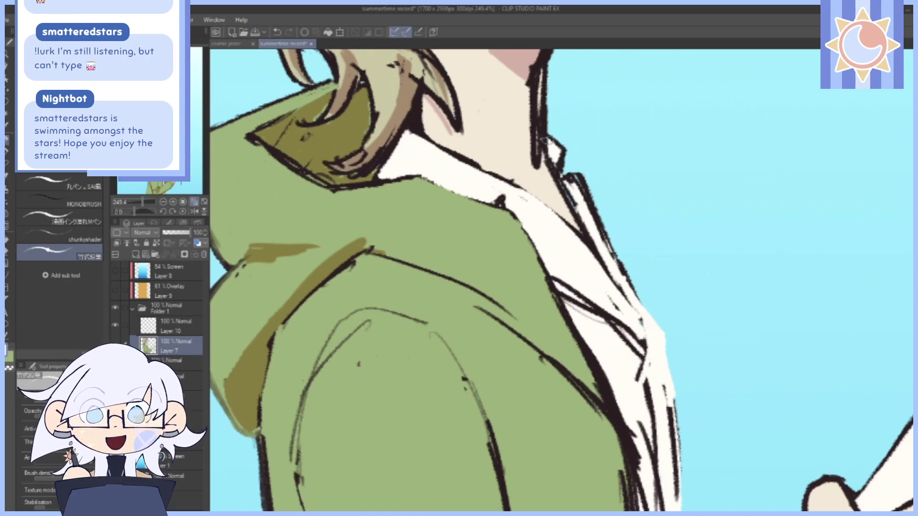
Clean up the heavy outer outline of the far collar and lapel below the throat, leaving a slim edge.
{"action": "left_click_drag", "start_coordinate": [591, 115], "coordinate": [500, 225]}
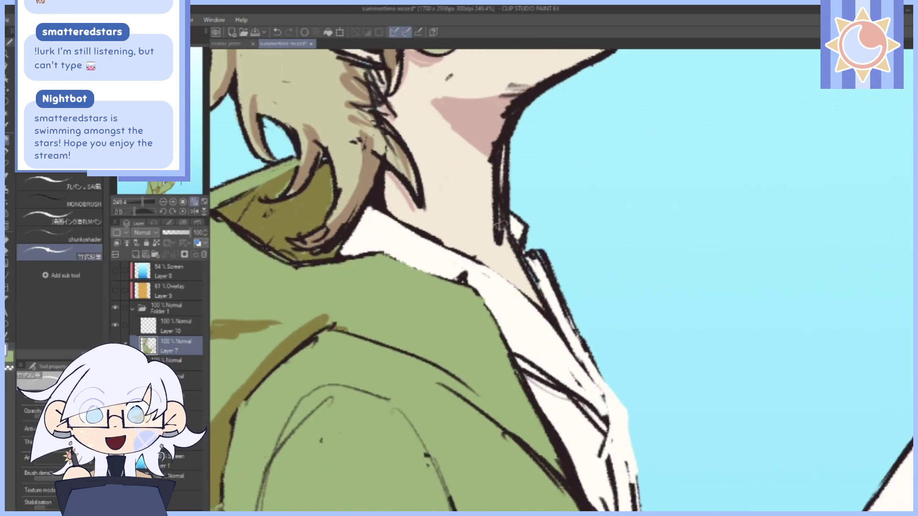
{"action": "mouse_move", "coordinate": [518, 237]}
{"action": "left_mouse_down"}
{"action": "mouse_move", "coordinate": [528, 262]}
{"action": "mouse_move", "coordinate": [539, 261]}
{"action": "mouse_move", "coordinate": [550, 308]}
{"action": "mouse_move", "coordinate": [581, 351]}
{"action": "mouse_move", "coordinate": [542, 322]}
{"action": "mouse_move", "coordinate": [555, 327]}
{"action": "mouse_move", "coordinate": [584, 387]}
{"action": "left_mouse_up"}
{"action": "left_click_drag", "start_coordinate": [510, 221], "coordinate": [572, 259]}
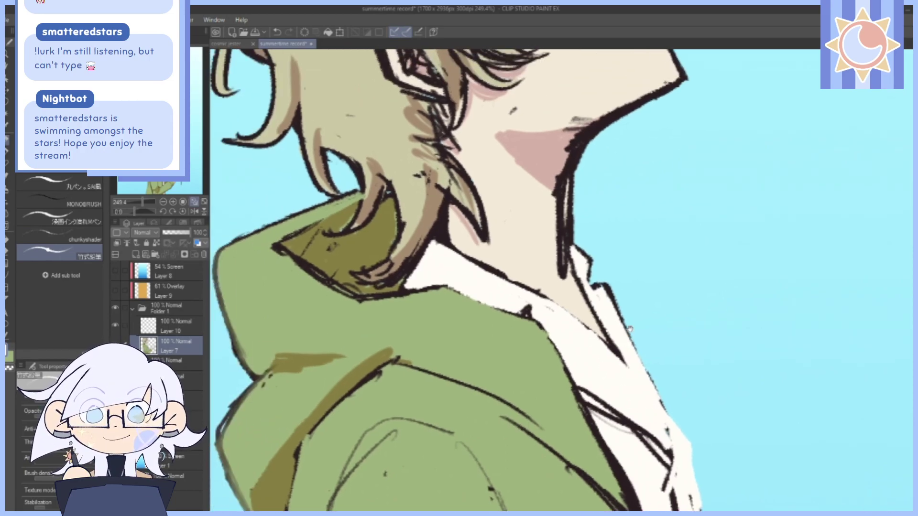
Review the head, jacket and arm at reduced zoom and check the figure within the whole canvas.
{"action": "left_click_drag", "start_coordinate": [724, 334], "coordinate": [665, 394]}
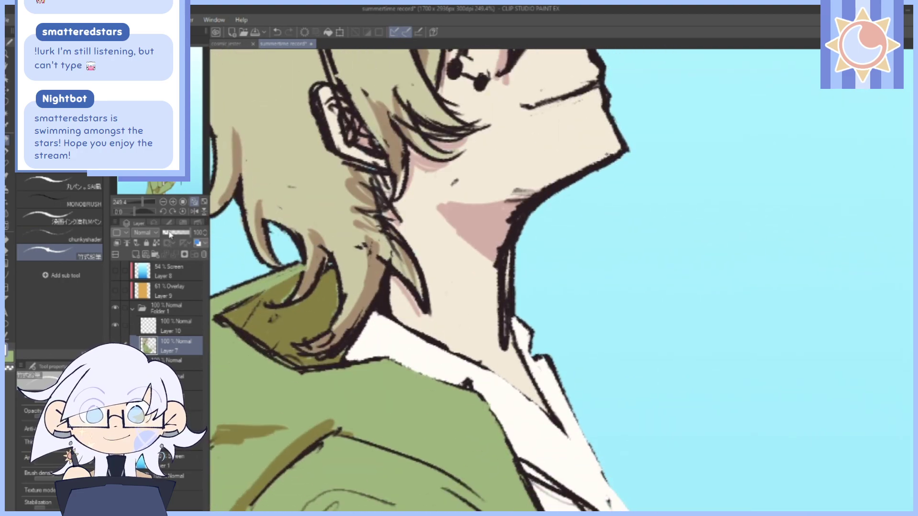
{"action": "left_click_drag", "start_coordinate": [143, 202], "coordinate": [140, 209]}
{"action": "mouse_move", "coordinate": [687, 404]}
{"action": "left_mouse_down"}
{"action": "mouse_move", "coordinate": [644, 288]}
{"action": "mouse_move", "coordinate": [650, 354]}
{"action": "left_mouse_up"}
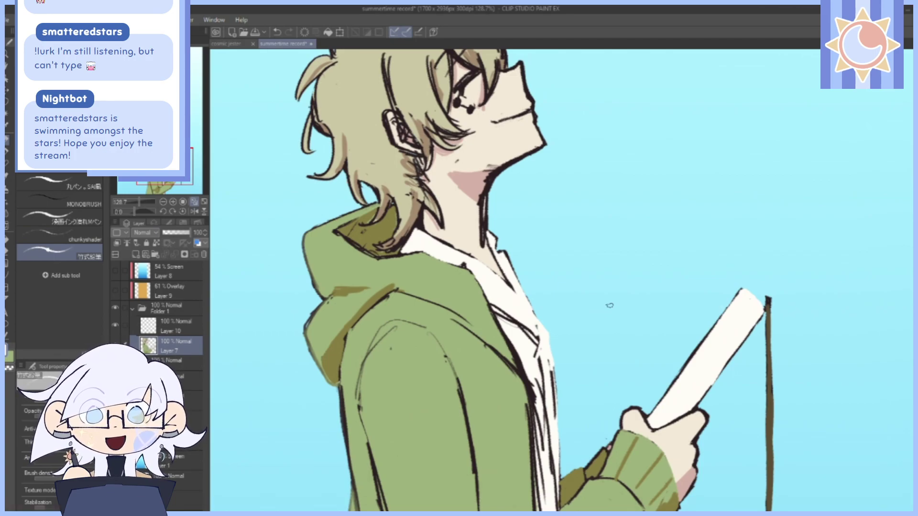
{"action": "left_click_drag", "start_coordinate": [666, 222], "coordinate": [657, 167]}
{"action": "mouse_move", "coordinate": [673, 287]}
{"action": "left_mouse_down"}
{"action": "mouse_move", "coordinate": [674, 179]}
{"action": "mouse_move", "coordinate": [679, 272]}
{"action": "left_mouse_up"}
{"action": "mouse_move", "coordinate": [598, 353]}
{"action": "left_mouse_down"}
{"action": "mouse_move", "coordinate": [626, 399]}
{"action": "mouse_move", "coordinate": [592, 336]}
{"action": "left_mouse_up"}
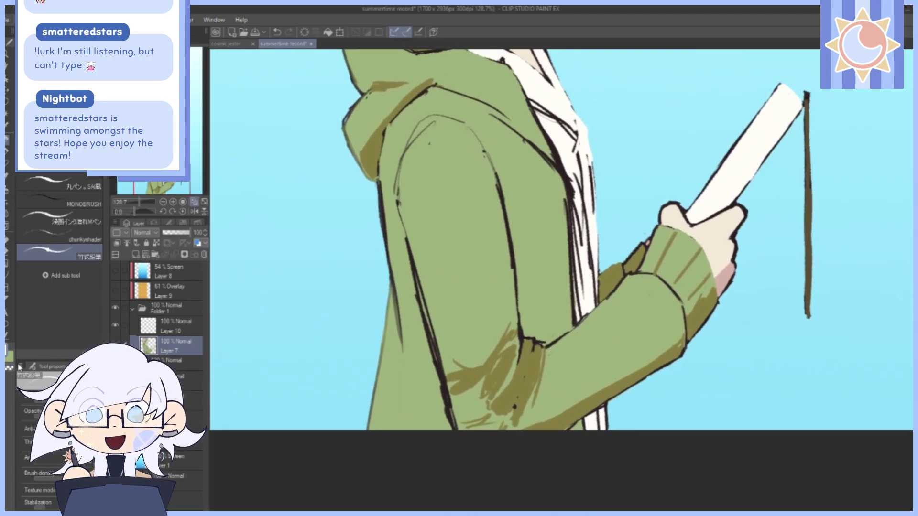
{"action": "left_click", "coordinate": [195, 202]}
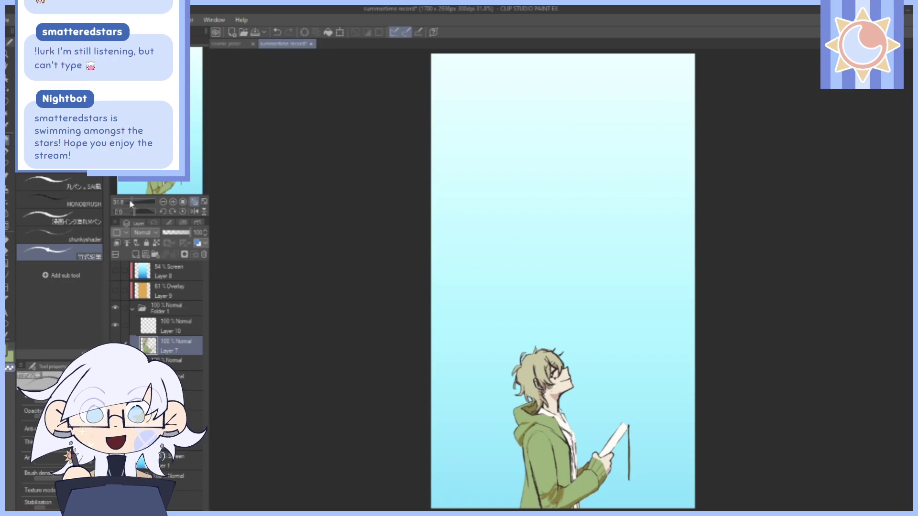
{"action": "left_click_drag", "start_coordinate": [130, 201], "coordinate": [154, 188]}
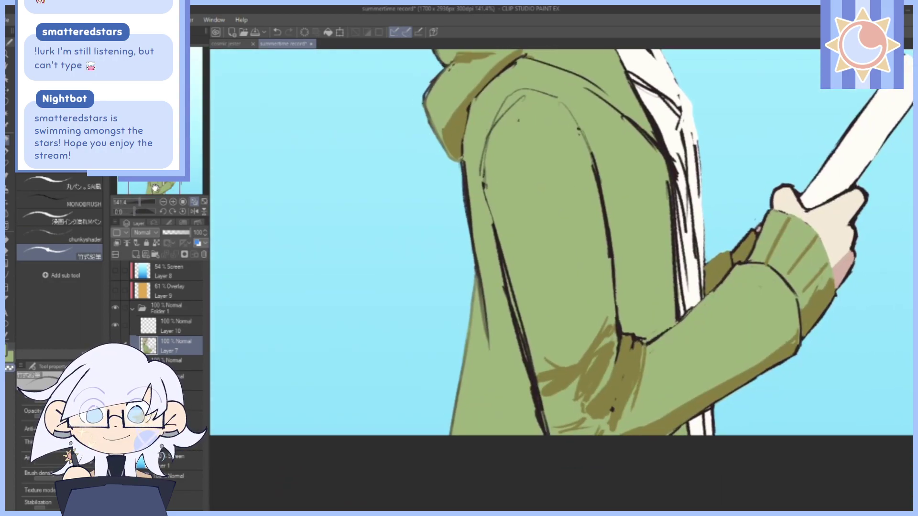
Slim the doubled rear outline of the near sleeve to a single line with jacket green, down to the canvas edge.
{"action": "left_click_drag", "start_coordinate": [656, 308], "coordinate": [626, 265]}
{"action": "left_click_drag", "start_coordinate": [457, 171], "coordinate": [483, 269]}
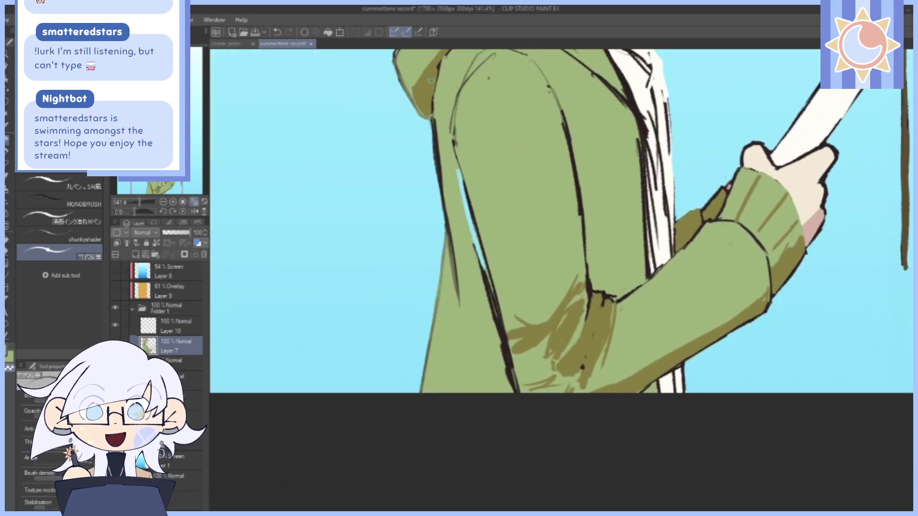
{"action": "left_click", "coordinate": [278, 32]}
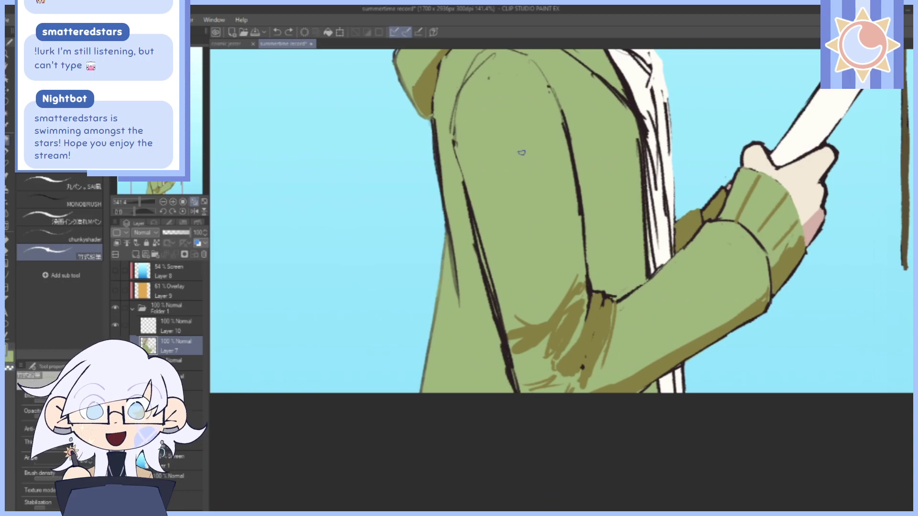
{"action": "left_click_drag", "start_coordinate": [456, 171], "coordinate": [485, 292]}
{"action": "left_click_drag", "start_coordinate": [469, 219], "coordinate": [495, 318]}
{"action": "left_click_drag", "start_coordinate": [478, 269], "coordinate": [515, 393]}
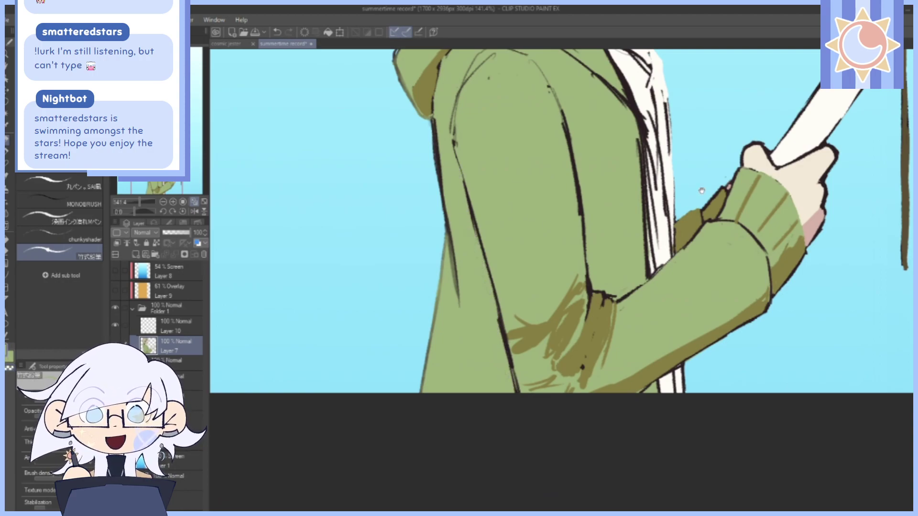
Cover the doubled line at the near shoulder and thin the sleeve's front outline with jacket green.
{"action": "left_click_drag", "start_coordinate": [701, 190], "coordinate": [706, 218]}
{"action": "left_click_drag", "start_coordinate": [555, 200], "coordinate": [560, 309]}
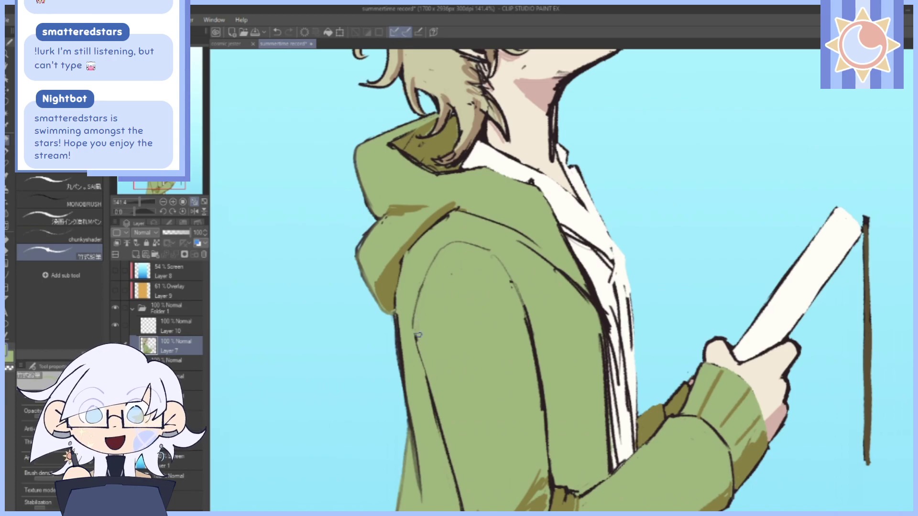
{"action": "mouse_move", "coordinate": [525, 321]}
{"action": "left_mouse_down"}
{"action": "mouse_move", "coordinate": [544, 425]}
{"action": "mouse_move", "coordinate": [554, 400]}
{"action": "mouse_move", "coordinate": [532, 308]}
{"action": "left_mouse_up"}
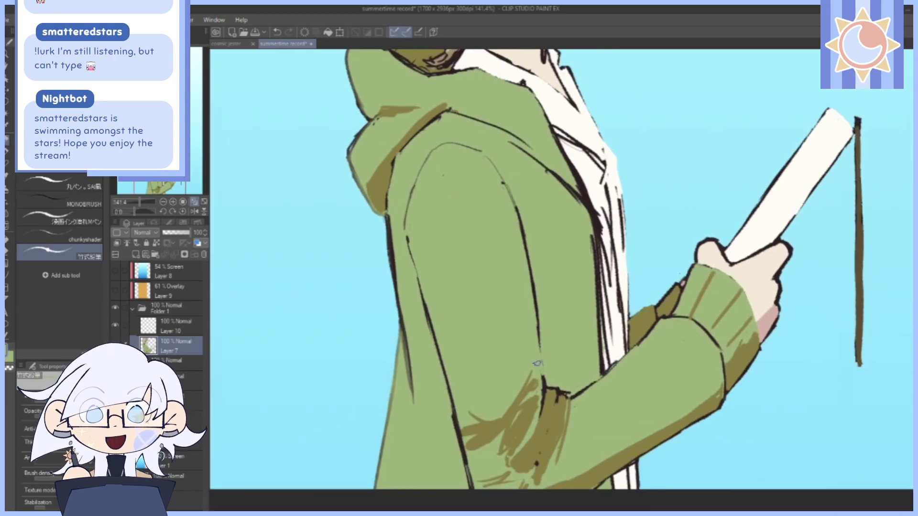
{"action": "left_click_drag", "start_coordinate": [593, 217], "coordinate": [565, 335]}
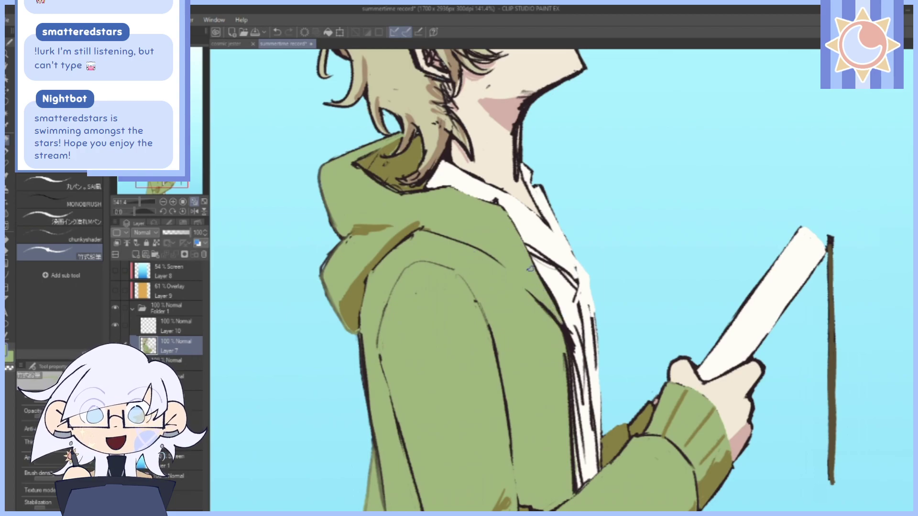
Thin the heavy dark edge of the jacket's front opening with jacket green, from the chest down to the forearm.
{"action": "scroll", "coordinate": [530, 269], "scroll_direction": "down", "scroll_amount": 3}
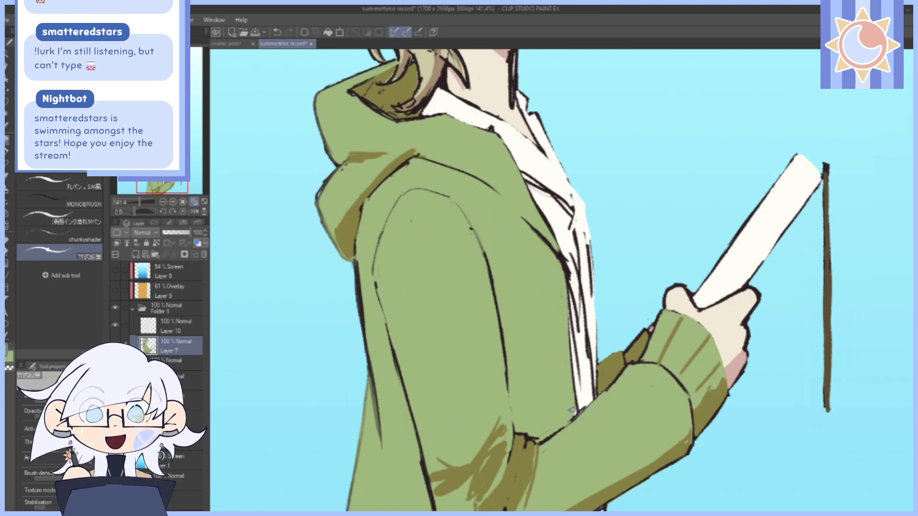
{"action": "scroll", "coordinate": [572, 410], "scroll_direction": "down", "scroll_amount": 6}
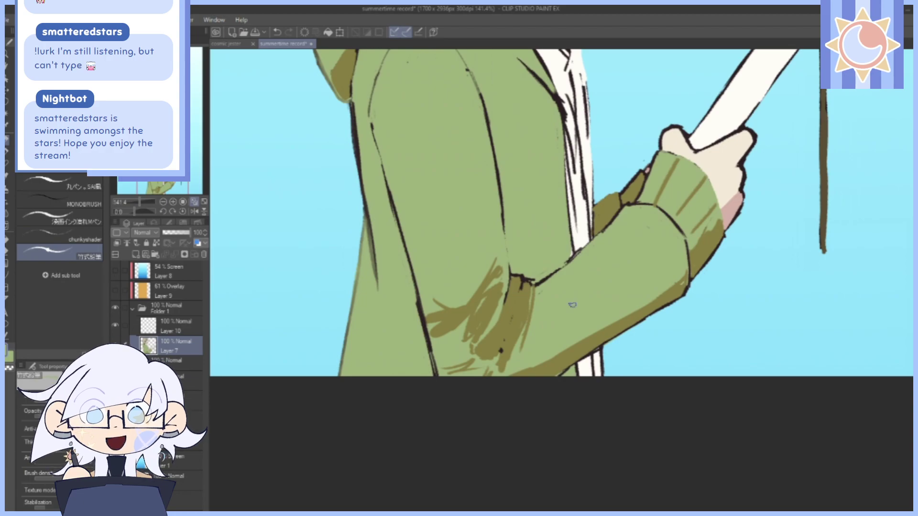
{"action": "scroll", "coordinate": [571, 388], "scroll_direction": "up", "scroll_amount": 4}
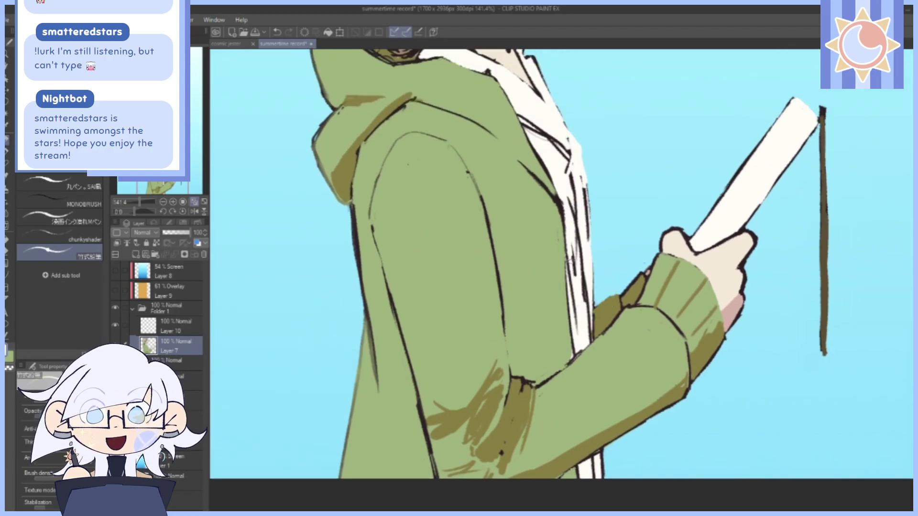
{"action": "scroll", "coordinate": [634, 255], "scroll_direction": "down", "scroll_amount": 1}
{"action": "left_click_drag", "start_coordinate": [634, 254], "coordinate": [629, 194]}
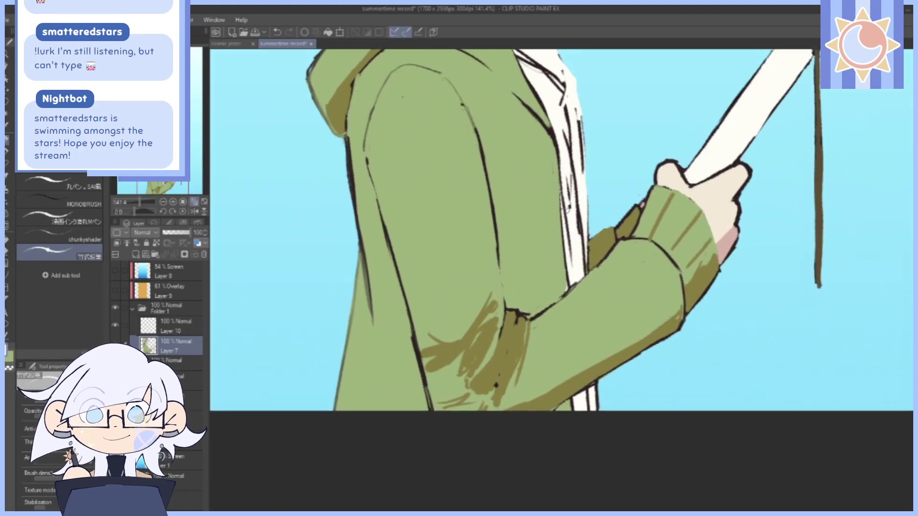
{"action": "mouse_move", "coordinate": [567, 178]}
{"action": "left_mouse_down"}
{"action": "mouse_move", "coordinate": [570, 284]}
{"action": "mouse_move", "coordinate": [572, 210]}
{"action": "mouse_move", "coordinate": [613, 313]}
{"action": "left_mouse_up"}
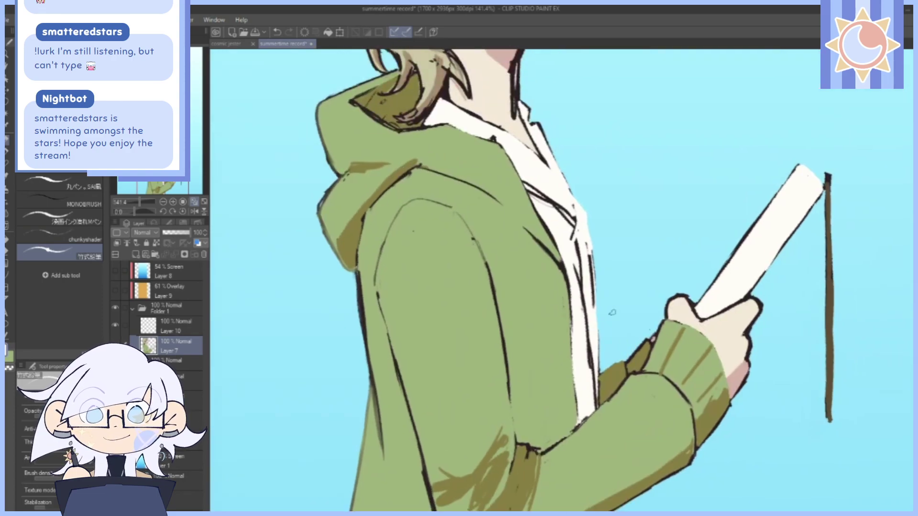
Cover the vertical fold lines on the shirt front and the doubled line below the lapel with off-white.
{"action": "left_click_drag", "start_coordinate": [587, 243], "coordinate": [593, 297]}
{"action": "left_click_drag", "start_coordinate": [590, 262], "coordinate": [592, 314]}
{"action": "left_click_drag", "start_coordinate": [577, 241], "coordinate": [582, 313]}
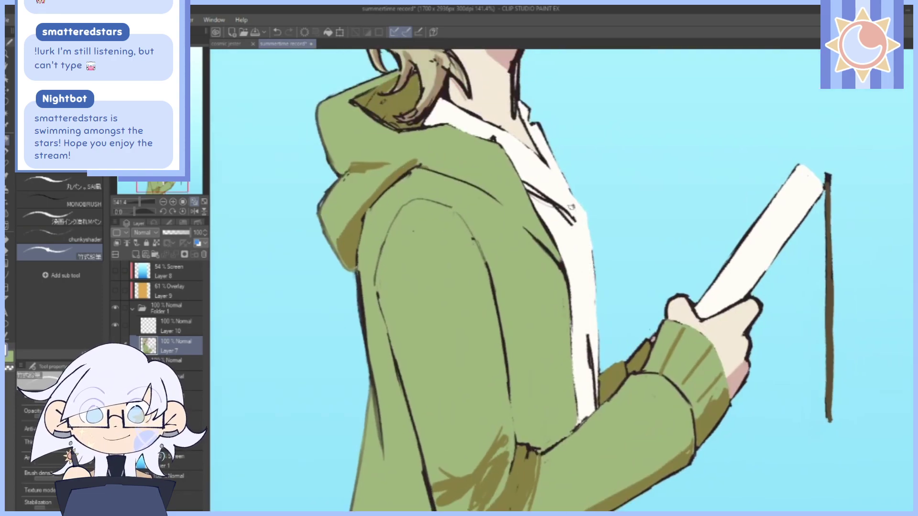
{"action": "left_click_drag", "start_coordinate": [622, 209], "coordinate": [627, 311]}
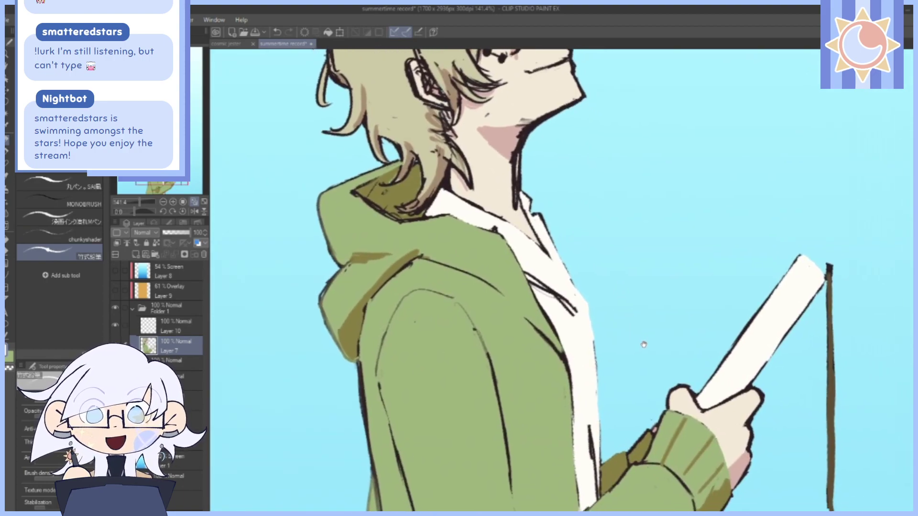
{"action": "left_click_drag", "start_coordinate": [644, 344], "coordinate": [632, 300]}
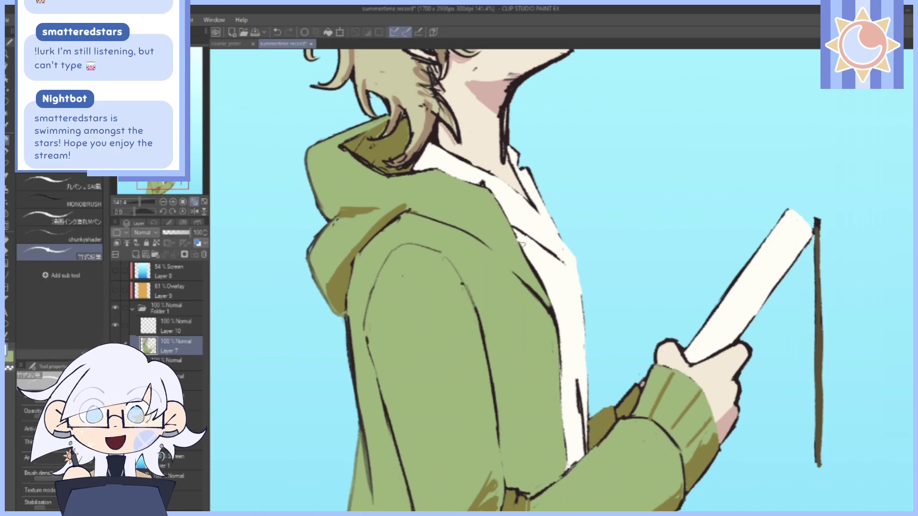
Try drawing thin grey-beige lines from the shirt's neck opening down its front.
{"action": "left_click_drag", "start_coordinate": [564, 294], "coordinate": [512, 287]}
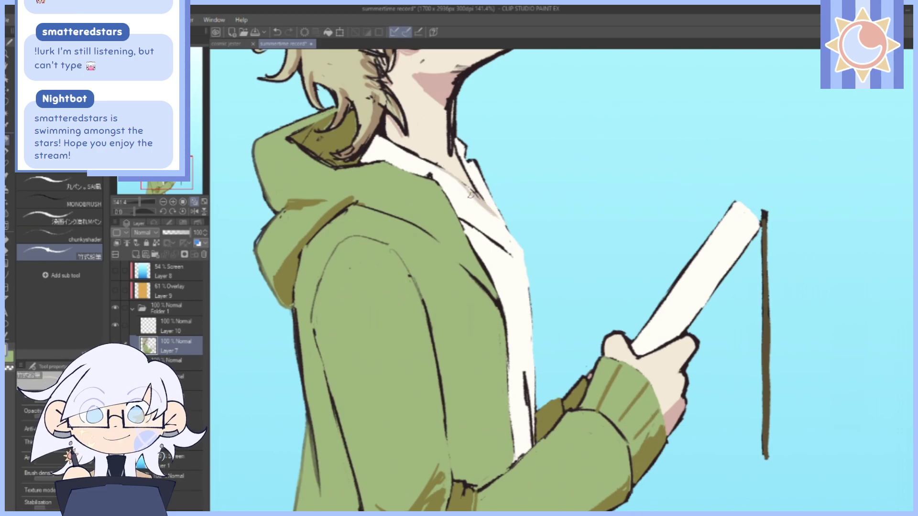
{"action": "mouse_move", "coordinate": [475, 186]}
{"action": "left_mouse_down"}
{"action": "mouse_move", "coordinate": [510, 240]}
{"action": "mouse_move", "coordinate": [511, 270]}
{"action": "mouse_move", "coordinate": [513, 250]}
{"action": "mouse_move", "coordinate": [506, 271]}
{"action": "mouse_move", "coordinate": [517, 337]}
{"action": "mouse_move", "coordinate": [512, 283]}
{"action": "mouse_move", "coordinate": [517, 302]}
{"action": "mouse_move", "coordinate": [526, 412]}
{"action": "left_mouse_up"}
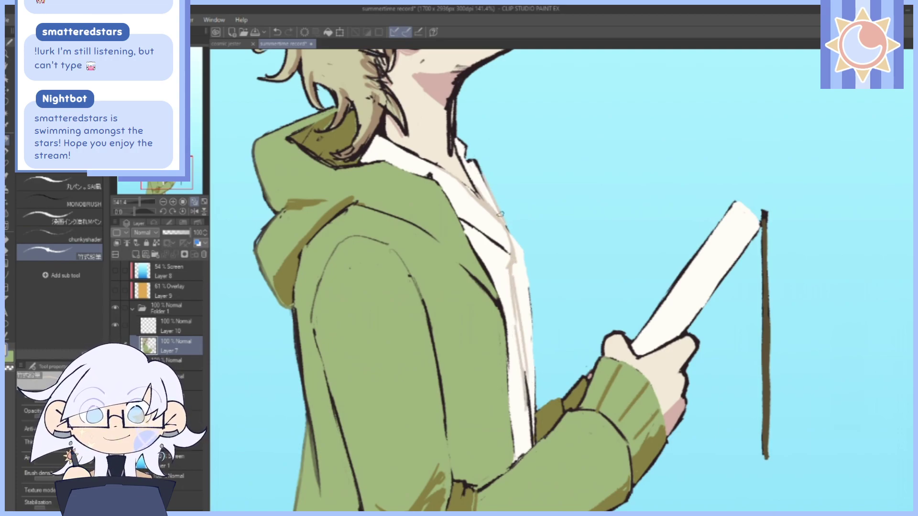
{"action": "left_click_drag", "start_coordinate": [559, 335], "coordinate": [570, 508]}
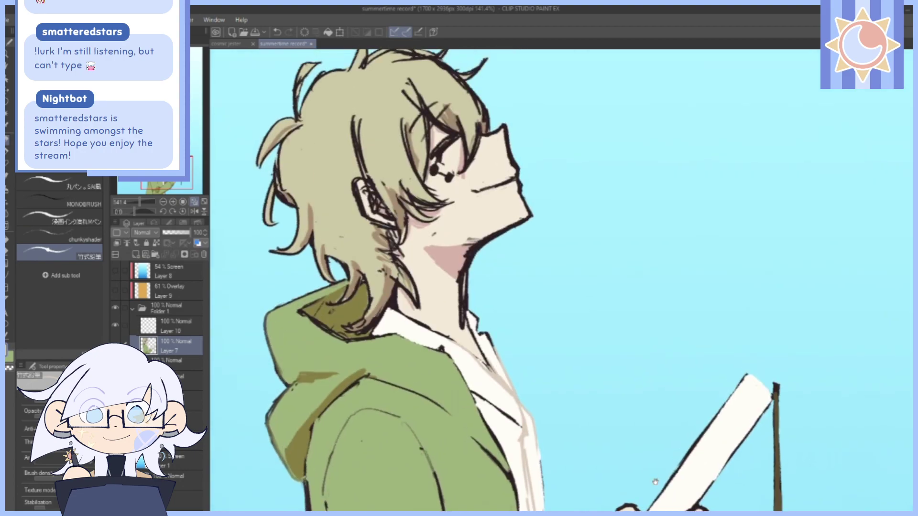
Undo the grey-beige strokes on the shirt's neck opening and front.
{"action": "left_click", "coordinate": [278, 32]}
{"action": "left_click", "coordinate": [277, 32]}
{"action": "left_click", "coordinate": [278, 33]}
{"action": "left_click", "coordinate": [279, 33]}
{"action": "left_click", "coordinate": [280, 32]}
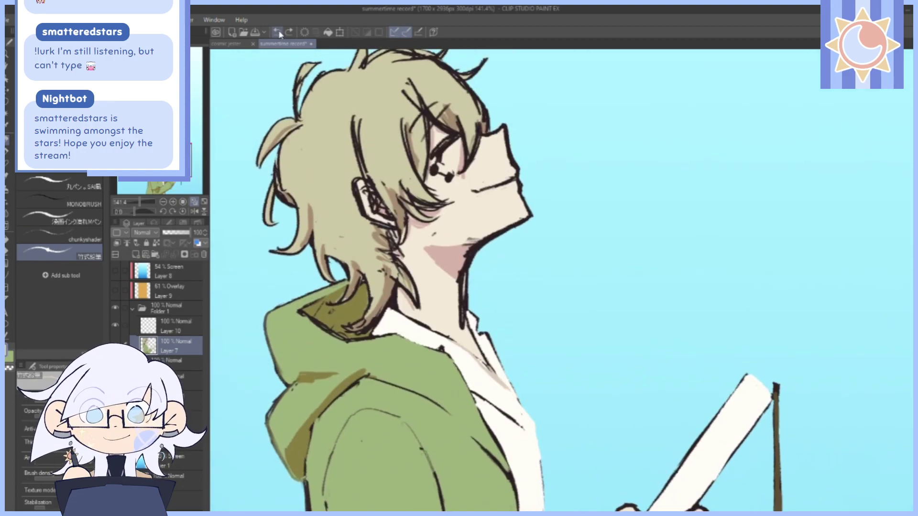
{"action": "left_click", "coordinate": [279, 33]}
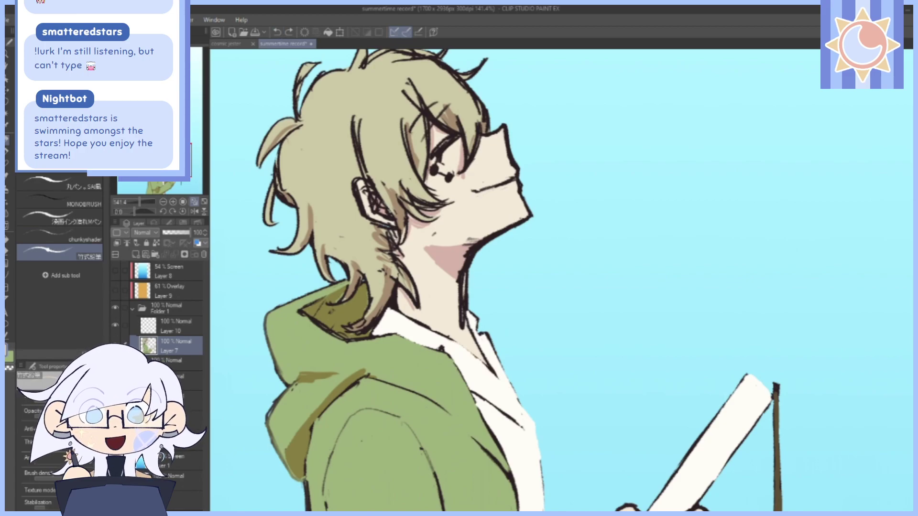
Hide Folder 1 to compare the cleaned-up painting with the rough sketch beneath.
{"action": "left_click", "coordinate": [115, 308]}
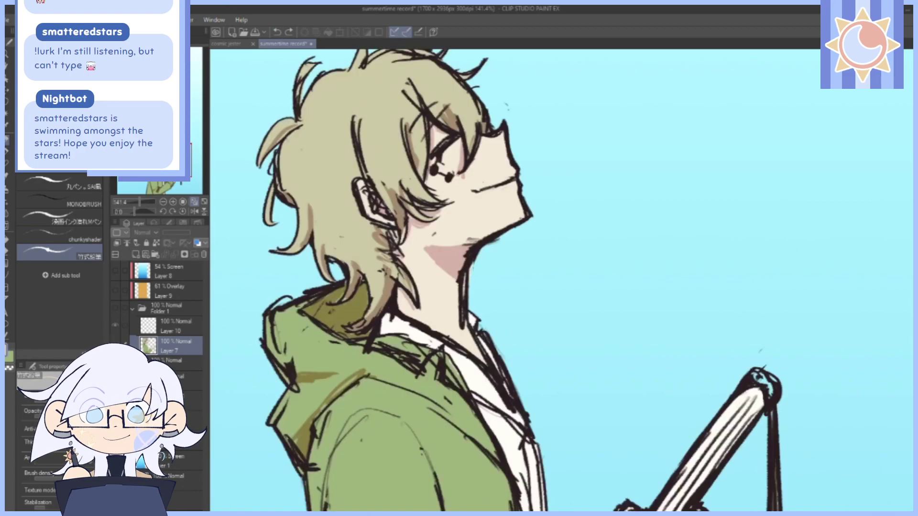
Set the backup folder's opacity to 61% and move it above Folder 1 to overlay the rough sketch.
{"action": "left_click", "coordinate": [116, 361]}
{"action": "left_click", "coordinate": [115, 361]}
{"action": "left_click", "coordinate": [168, 362]}
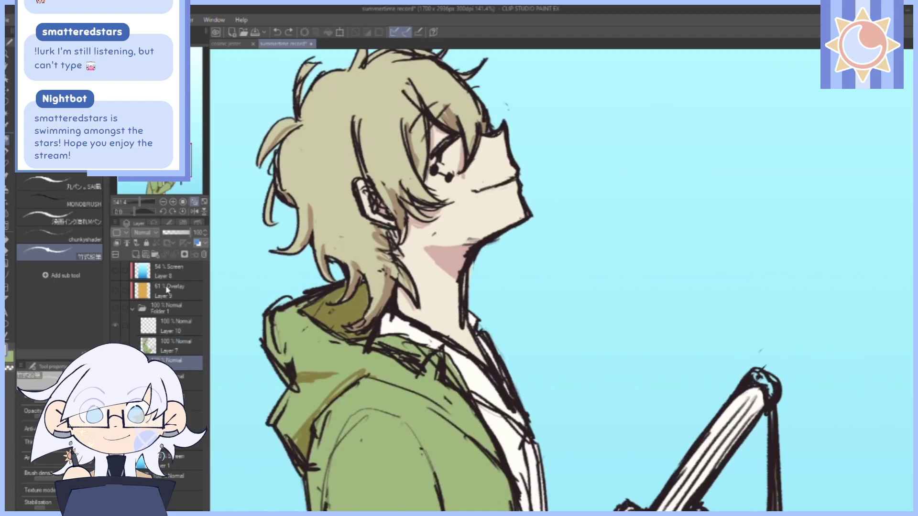
{"action": "left_click", "coordinate": [183, 233]}
{"action": "left_click_drag", "start_coordinate": [183, 233], "coordinate": [179, 233]}
{"action": "left_click_drag", "start_coordinate": [173, 364], "coordinate": [174, 302]}
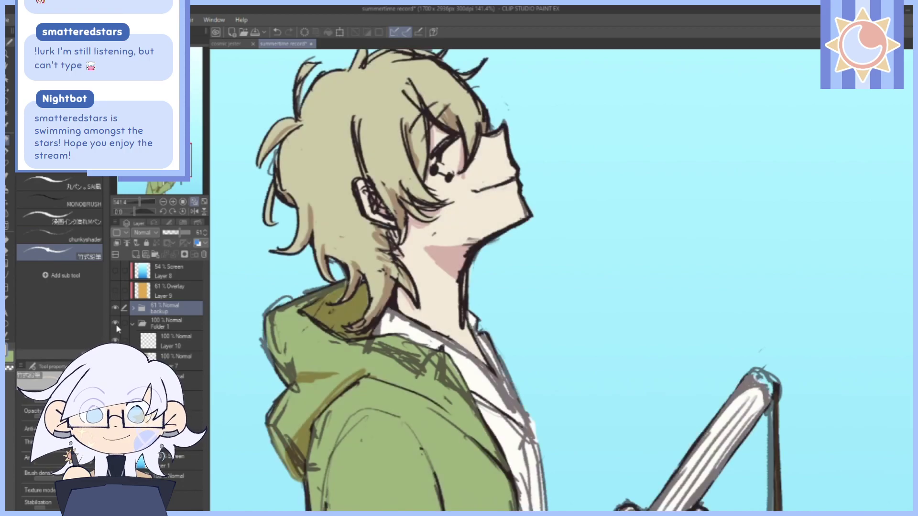
Show Folder 1, hide the backup folder and move it back below Layer 7.
{"action": "left_click", "coordinate": [115, 324]}
{"action": "scroll", "coordinate": [592, 346], "scroll_direction": "down", "scroll_amount": 5}
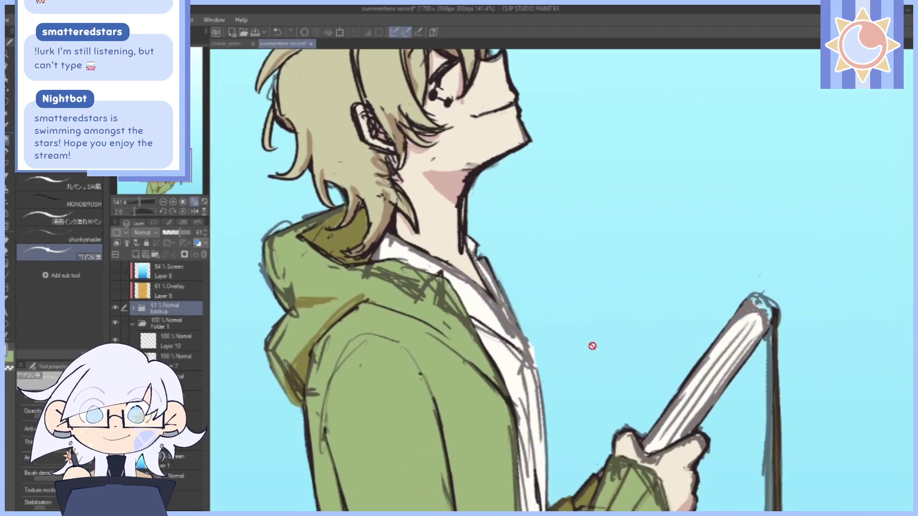
{"action": "left_click", "coordinate": [115, 309]}
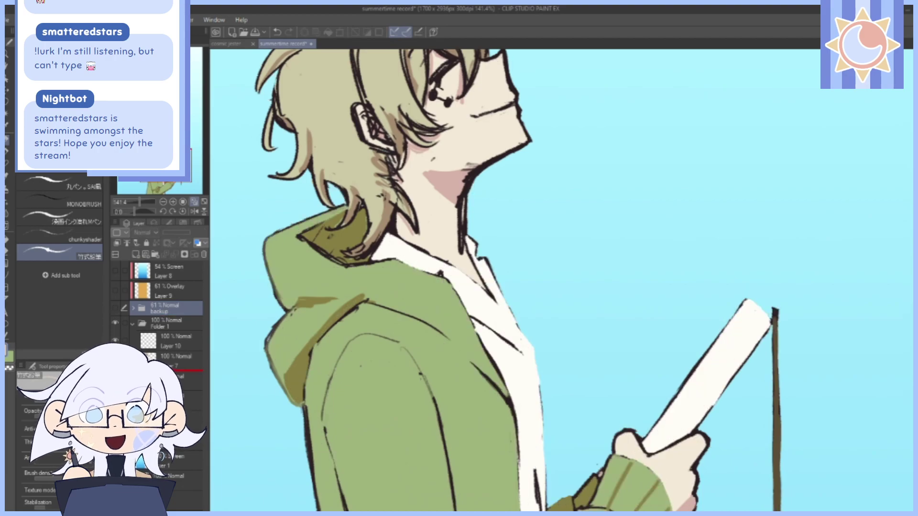
{"action": "left_click_drag", "start_coordinate": [167, 309], "coordinate": [168, 371]}
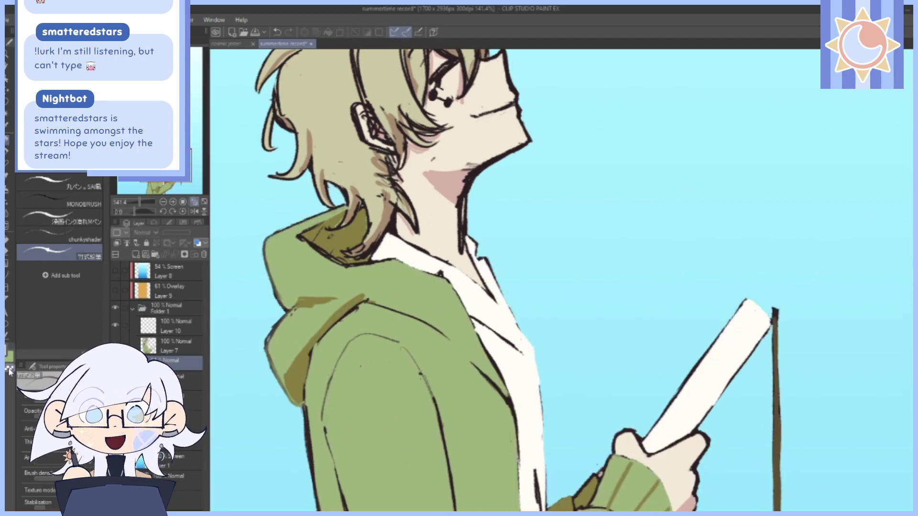
Trim the front edge of the white shirt on Layer 7 with transparent strokes.
{"action": "left_click_drag", "start_coordinate": [552, 297], "coordinate": [561, 244]}
{"action": "scroll", "coordinate": [562, 245], "scroll_direction": "down", "scroll_amount": 5}
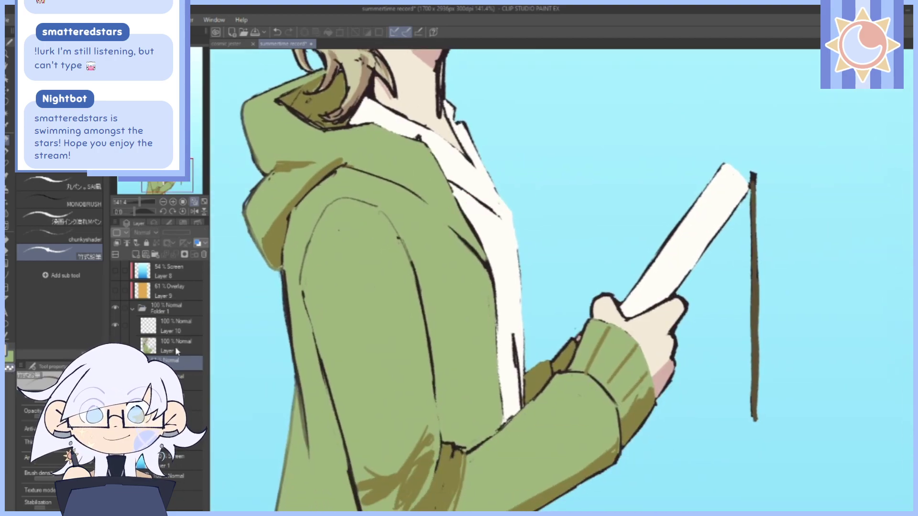
{"action": "left_click", "coordinate": [175, 346]}
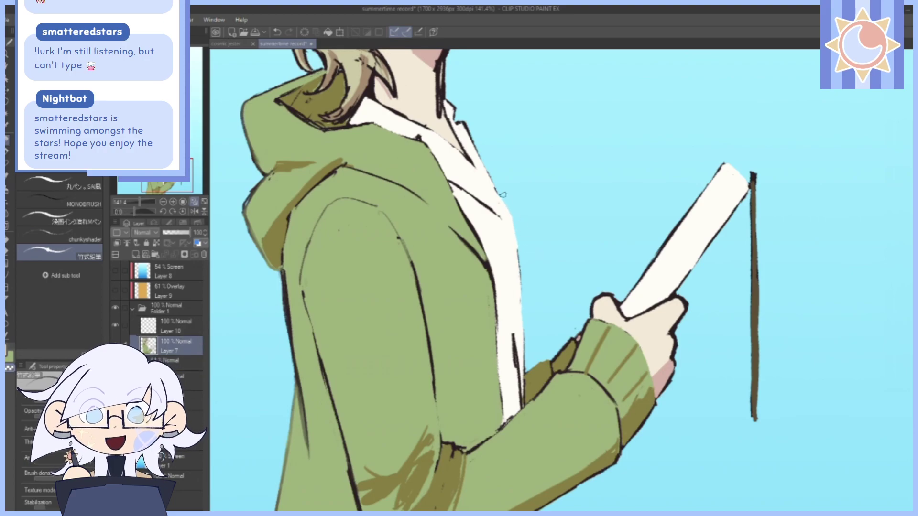
{"action": "left_click_drag", "start_coordinate": [518, 234], "coordinate": [521, 299]}
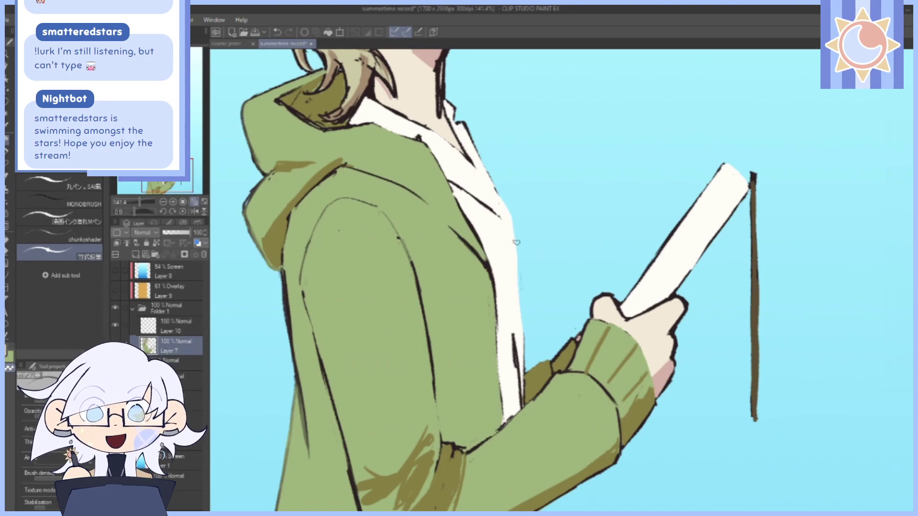
{"action": "left_click_drag", "start_coordinate": [517, 244], "coordinate": [523, 326]}
{"action": "mouse_move", "coordinate": [569, 184]}
{"action": "left_mouse_down"}
{"action": "mouse_move", "coordinate": [582, 344]}
{"action": "mouse_move", "coordinate": [629, 370]}
{"action": "mouse_move", "coordinate": [614, 321]}
{"action": "left_mouse_up"}
{"action": "left_click_drag", "start_coordinate": [526, 289], "coordinate": [556, 386]}
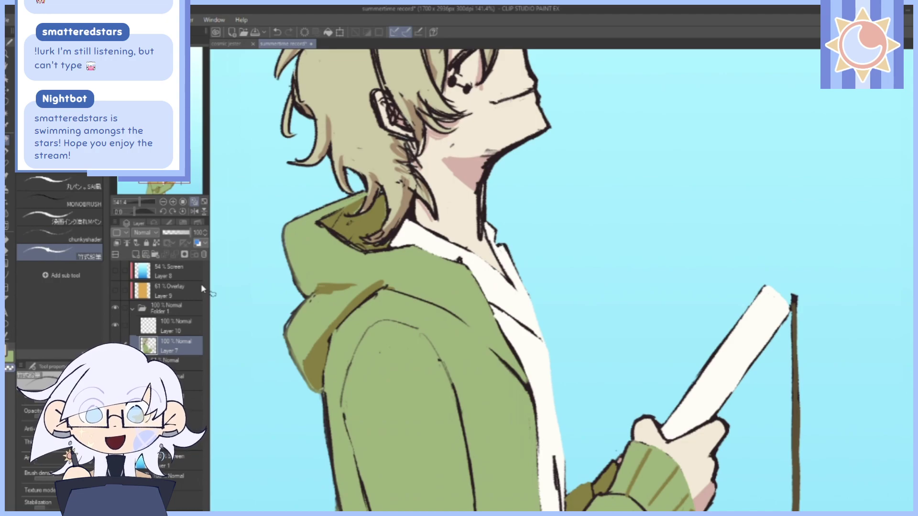
Try painting the upper back edge of the hair with its own colour after checking the whole canvas.
{"action": "left_click_drag", "start_coordinate": [140, 202], "coordinate": [136, 214]}
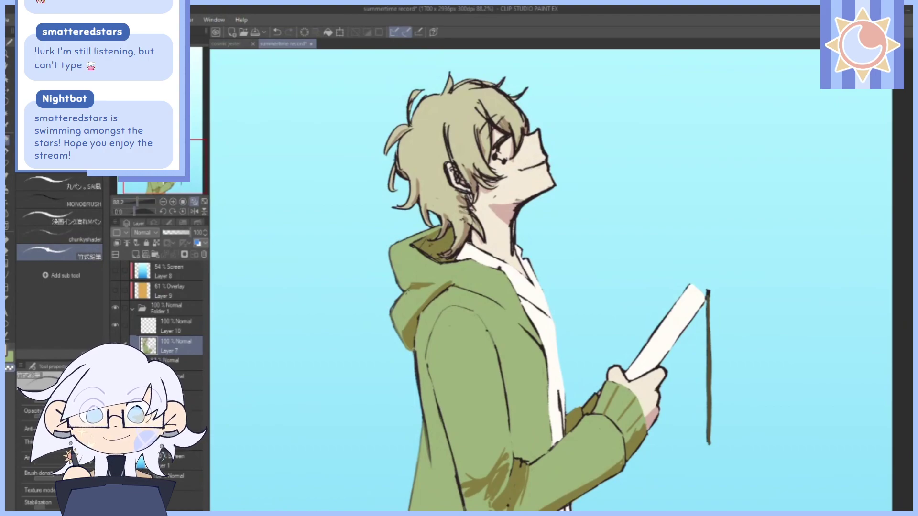
{"action": "left_click", "coordinate": [203, 202]}
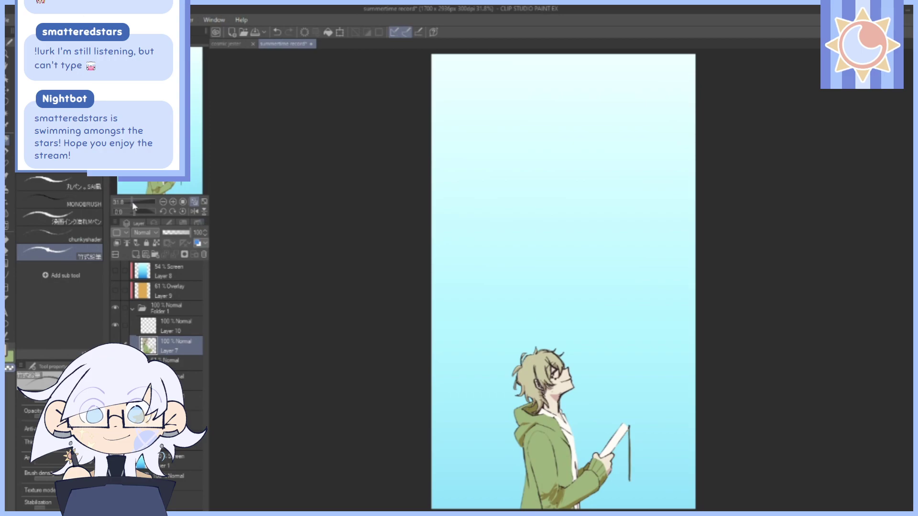
{"action": "left_click_drag", "start_coordinate": [132, 202], "coordinate": [140, 202]}
{"action": "left_click_drag", "start_coordinate": [399, 102], "coordinate": [489, 302]}
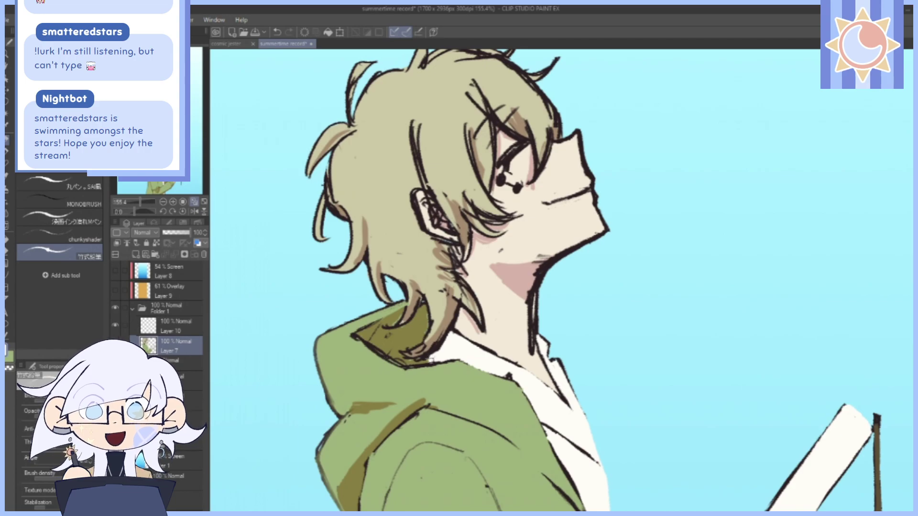
{"action": "mouse_move", "coordinate": [522, 259]}
{"action": "left_mouse_down"}
{"action": "mouse_move", "coordinate": [539, 184]}
{"action": "mouse_move", "coordinate": [565, 250]}
{"action": "mouse_move", "coordinate": [561, 302]}
{"action": "mouse_move", "coordinate": [593, 346]}
{"action": "left_mouse_up"}
{"action": "left_click", "coordinate": [456, 224], "text": "alt"}
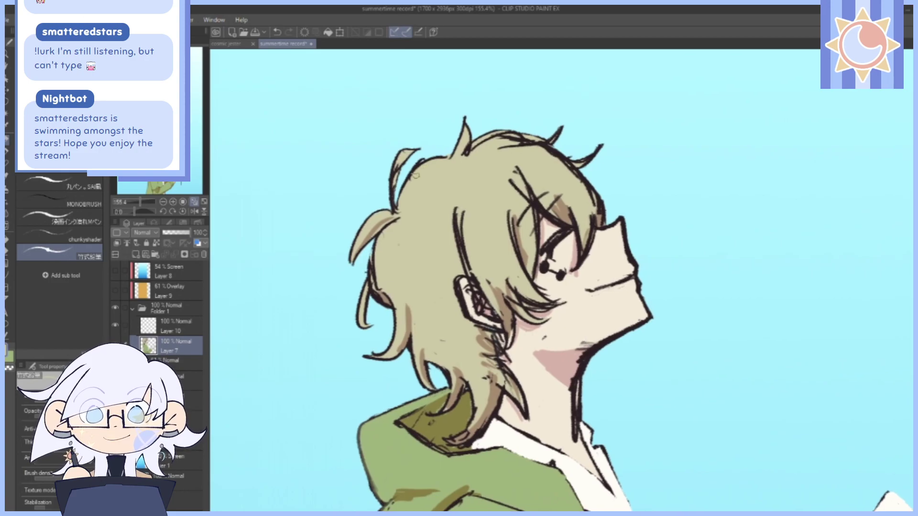
{"action": "left_click_drag", "start_coordinate": [419, 158], "coordinate": [455, 149]}
{"action": "left_click", "coordinate": [276, 32]}
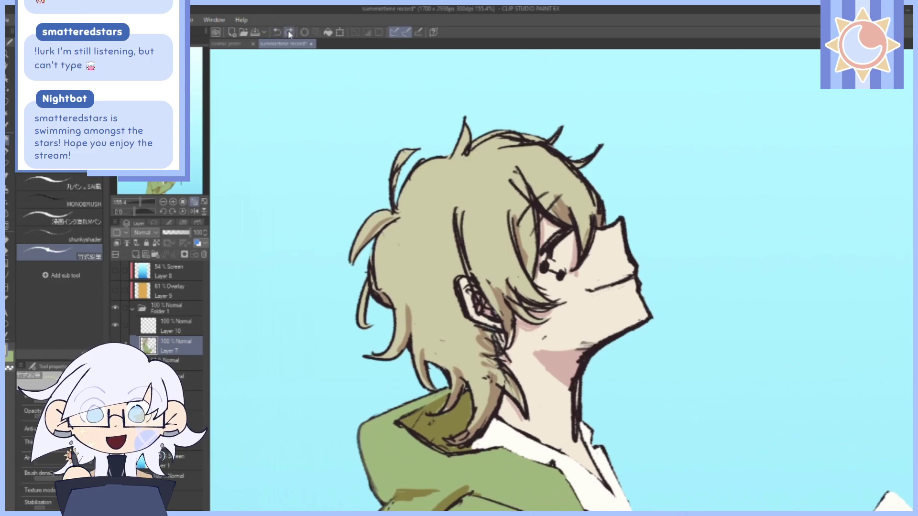
Paint skin-coloured strokes over the dark inner collar line along the shirt's neck opening.
{"action": "mouse_move", "coordinate": [564, 384]}
{"action": "left_mouse_down"}
{"action": "mouse_move", "coordinate": [529, 227]}
{"action": "mouse_move", "coordinate": [479, 164]}
{"action": "mouse_move", "coordinate": [496, 193]}
{"action": "left_mouse_up"}
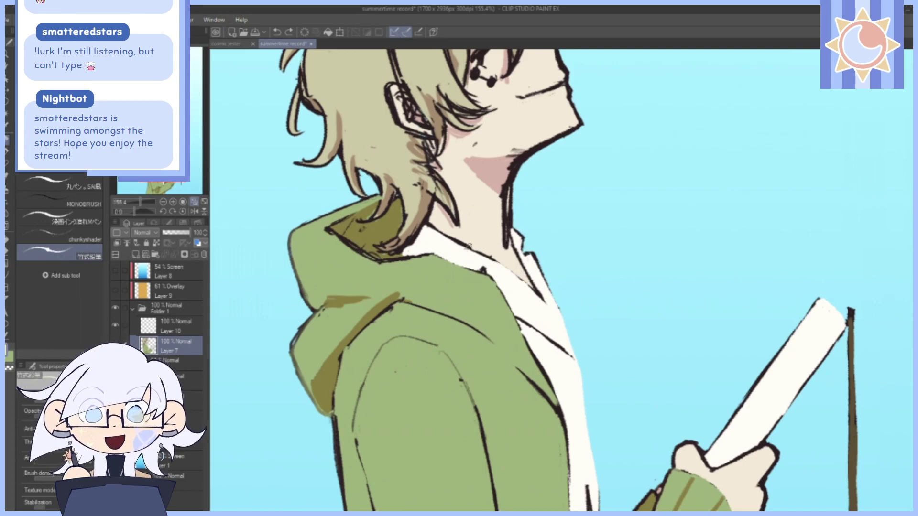
{"action": "mouse_move", "coordinate": [467, 245]}
{"action": "left_mouse_down"}
{"action": "mouse_move", "coordinate": [523, 277]}
{"action": "mouse_move", "coordinate": [555, 322]}
{"action": "left_mouse_up"}
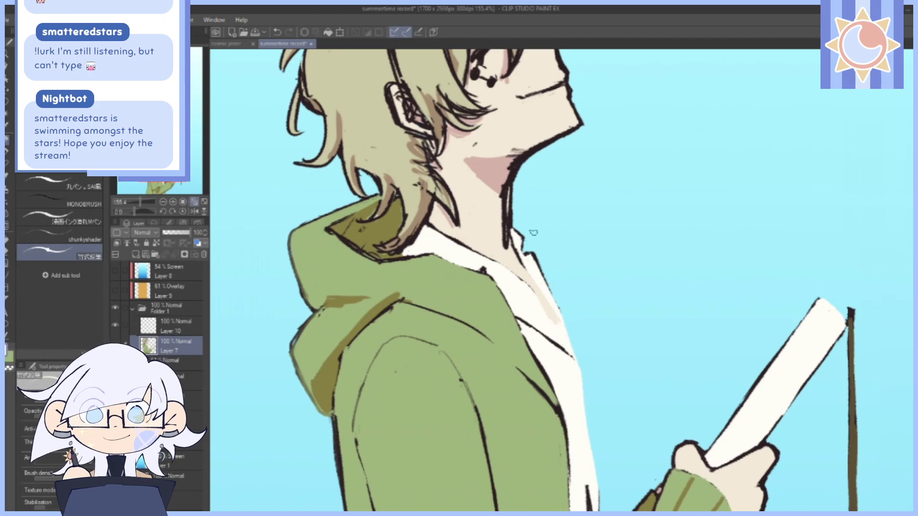
{"action": "left_click_drag", "start_coordinate": [528, 291], "coordinate": [556, 328]}
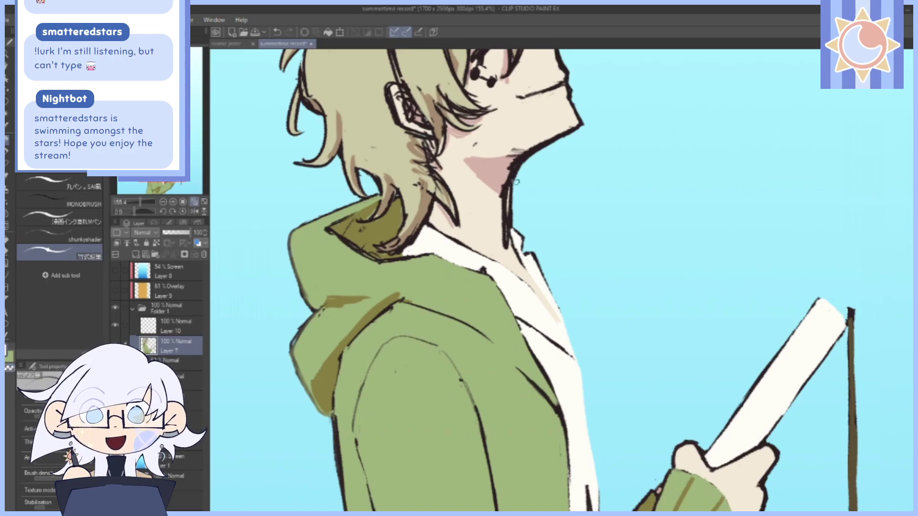
Erase the far collar piece and trim the upper front edge of the shirt below the neck.
{"action": "left_click_drag", "start_coordinate": [520, 234], "coordinate": [555, 291]}
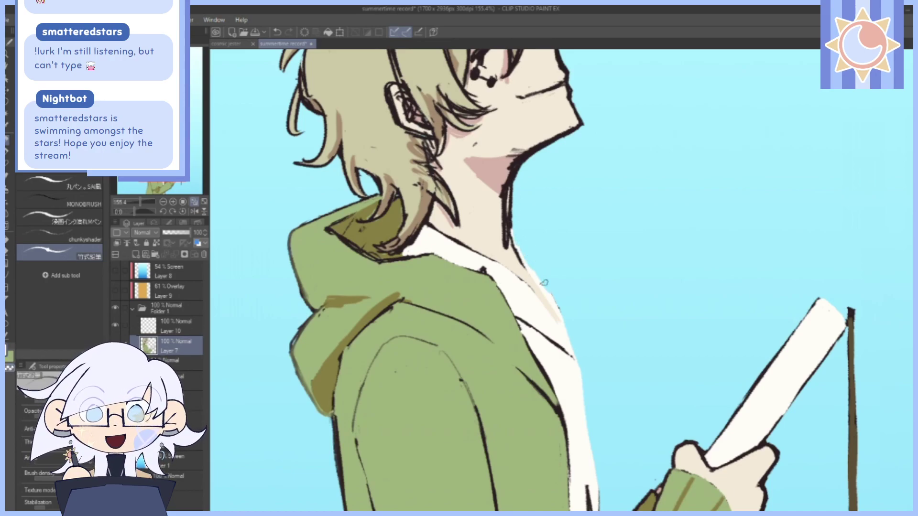
{"action": "left_click_drag", "start_coordinate": [519, 253], "coordinate": [559, 314]}
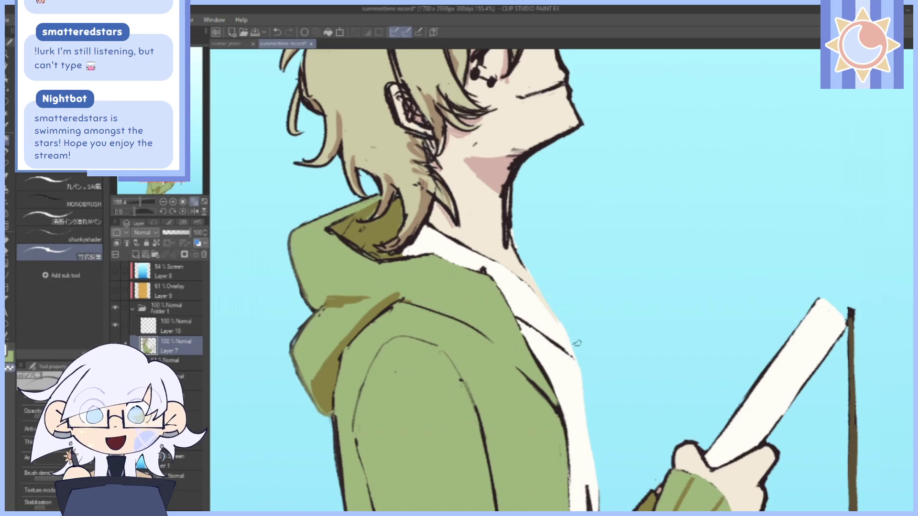
{"action": "key", "text": "ctrl+z"}
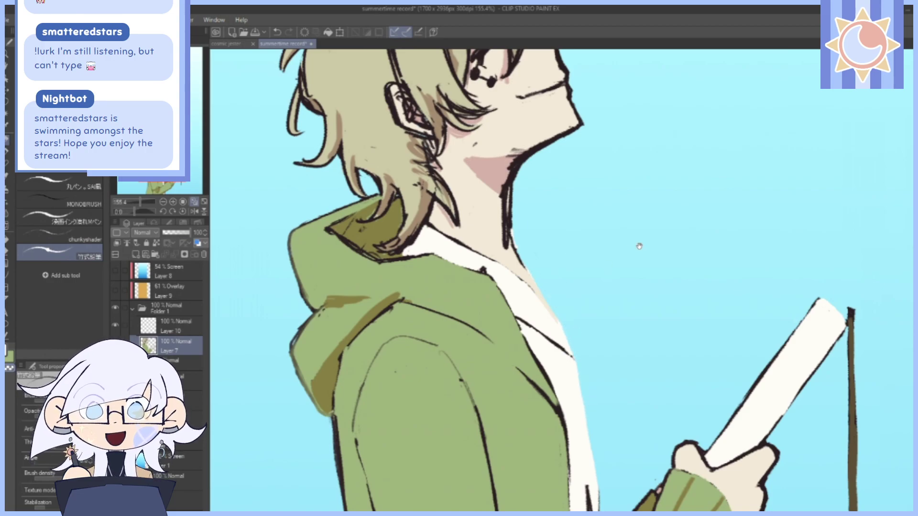
Extend the front outline of the neck down to the shirt's neckline with a dark line.
{"action": "left_click_drag", "start_coordinate": [626, 201], "coordinate": [657, 209]}
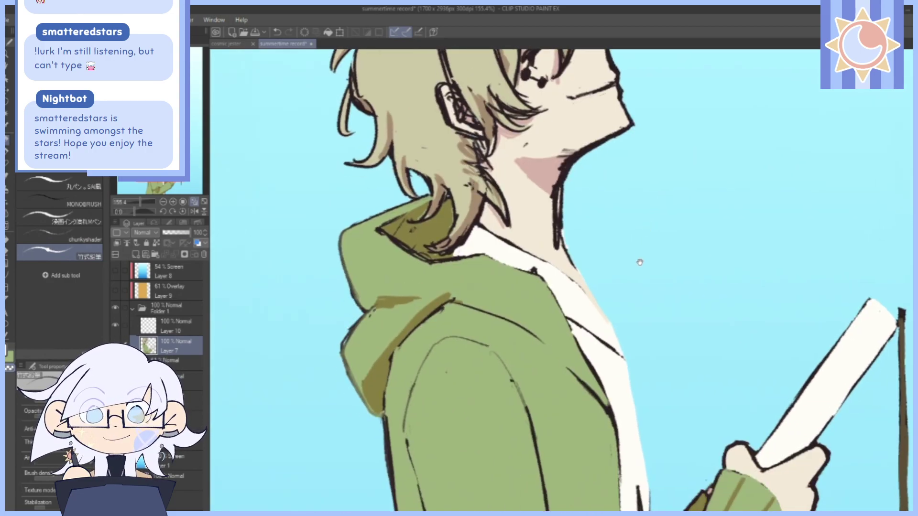
{"action": "mouse_move", "coordinate": [640, 263]}
{"action": "left_mouse_down"}
{"action": "mouse_move", "coordinate": [654, 239]}
{"action": "mouse_move", "coordinate": [644, 322]}
{"action": "mouse_move", "coordinate": [615, 314]}
{"action": "left_mouse_up"}
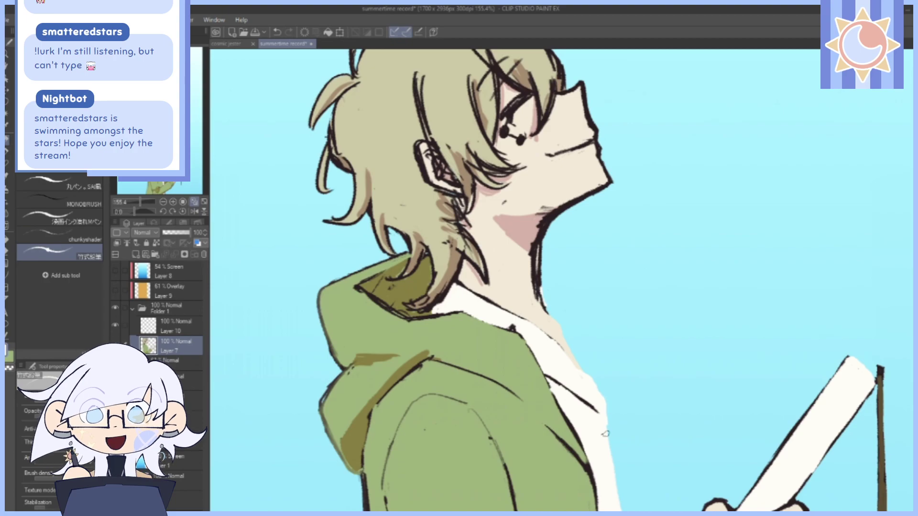
{"action": "left_click_drag", "start_coordinate": [652, 447], "coordinate": [605, 297]}
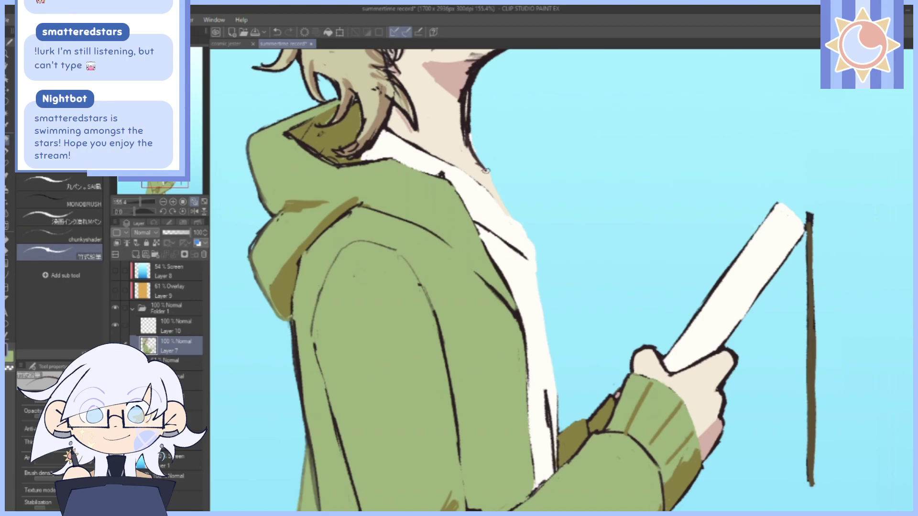
{"action": "scroll", "coordinate": [517, 81], "scroll_direction": "up", "scroll_amount": 5}
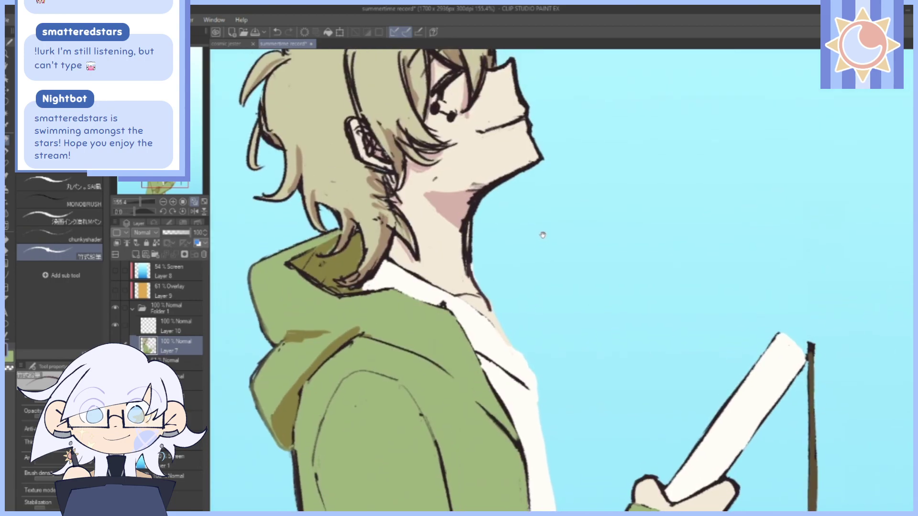
Try drawing a dark line from under the hair down the neck to the neckline.
{"action": "left_click_drag", "start_coordinate": [417, 237], "coordinate": [461, 305]}
{"action": "mouse_move", "coordinate": [543, 200]}
{"action": "left_mouse_down"}
{"action": "mouse_move", "coordinate": [572, 287]}
{"action": "mouse_move", "coordinate": [535, 221]}
{"action": "left_mouse_up"}
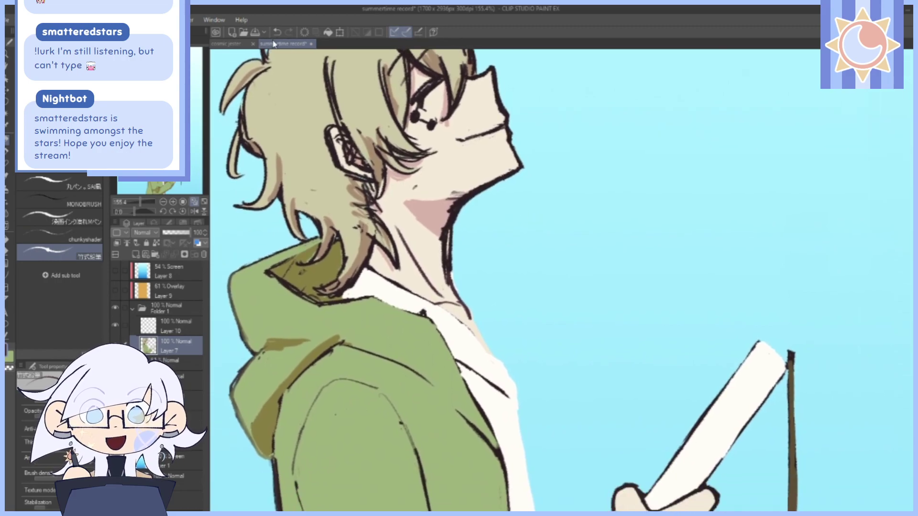
{"action": "left_click", "coordinate": [277, 32]}
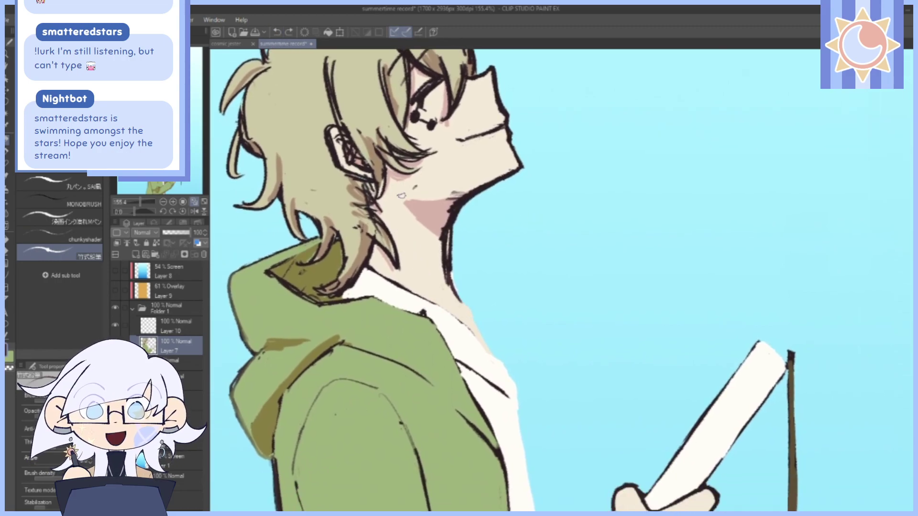
Draw dark lines along the shirt's neck opening and collar edge, undoing the stray strokes at the collar point.
{"action": "mouse_move", "coordinate": [460, 298]}
{"action": "left_mouse_down"}
{"action": "mouse_move", "coordinate": [492, 354]}
{"action": "mouse_move", "coordinate": [539, 352]}
{"action": "mouse_move", "coordinate": [545, 289]}
{"action": "mouse_move", "coordinate": [550, 310]}
{"action": "left_mouse_up"}
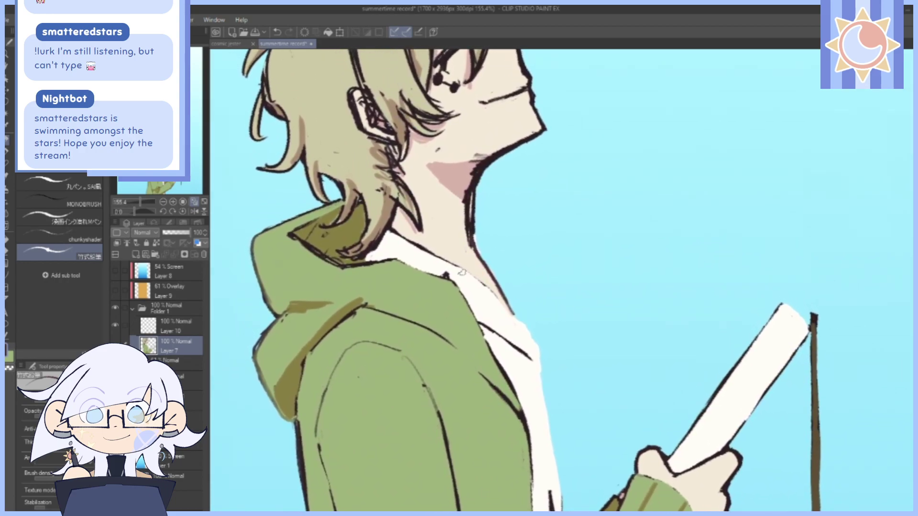
{"action": "mouse_move", "coordinate": [443, 262]}
{"action": "left_mouse_down"}
{"action": "mouse_move", "coordinate": [477, 282]}
{"action": "mouse_move", "coordinate": [502, 315]}
{"action": "mouse_move", "coordinate": [510, 297]}
{"action": "mouse_move", "coordinate": [535, 330]}
{"action": "mouse_move", "coordinate": [524, 325]}
{"action": "mouse_move", "coordinate": [536, 354]}
{"action": "left_mouse_up"}
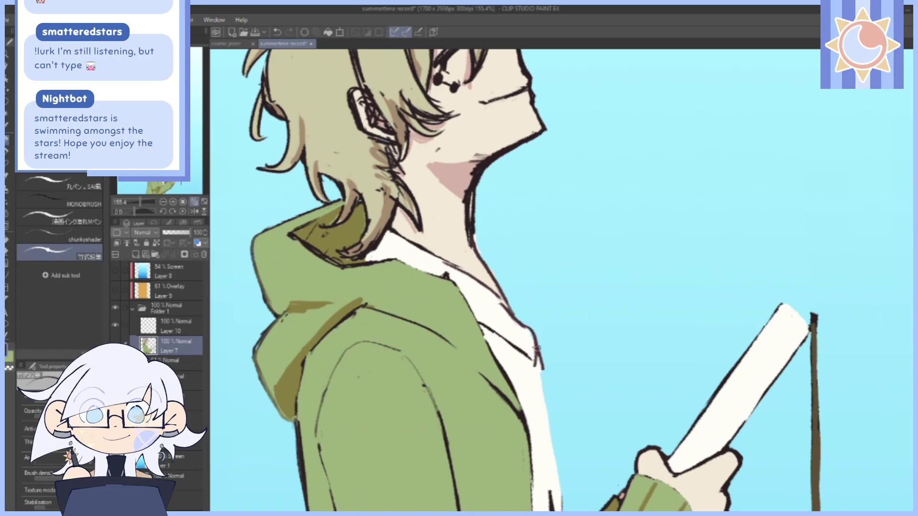
{"action": "left_click_drag", "start_coordinate": [537, 350], "coordinate": [536, 379]}
{"action": "left_click", "coordinate": [278, 33]}
{"action": "left_click", "coordinate": [278, 34]}
Draw dark outline and fold lines down the upper shirt front from the collar point.
{"action": "mouse_move", "coordinate": [530, 342]}
{"action": "left_mouse_down"}
{"action": "mouse_move", "coordinate": [524, 328]}
{"action": "mouse_move", "coordinate": [532, 412]}
{"action": "left_mouse_up"}
{"action": "mouse_move", "coordinate": [541, 366]}
{"action": "left_mouse_down"}
{"action": "mouse_move", "coordinate": [550, 436]}
{"action": "mouse_move", "coordinate": [574, 327]}
{"action": "mouse_move", "coordinate": [554, 436]}
{"action": "left_mouse_up"}
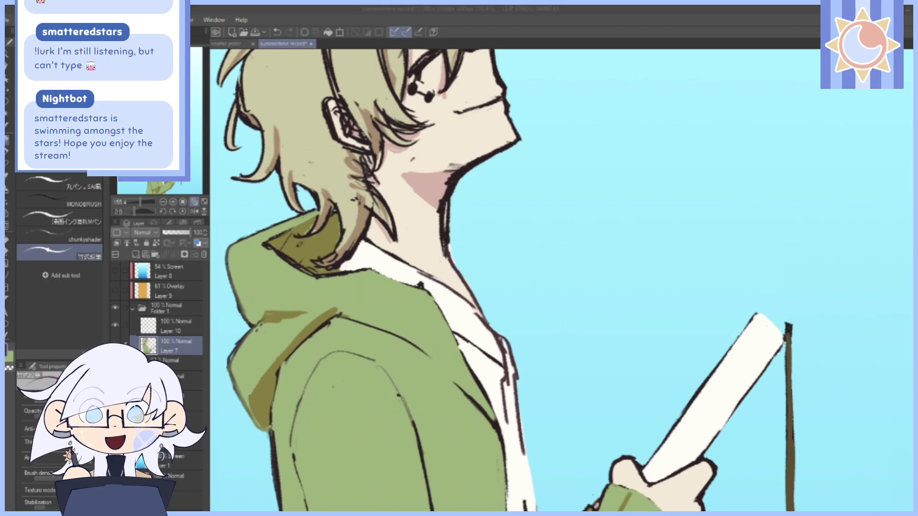
{"action": "left_click", "coordinate": [510, 376]}
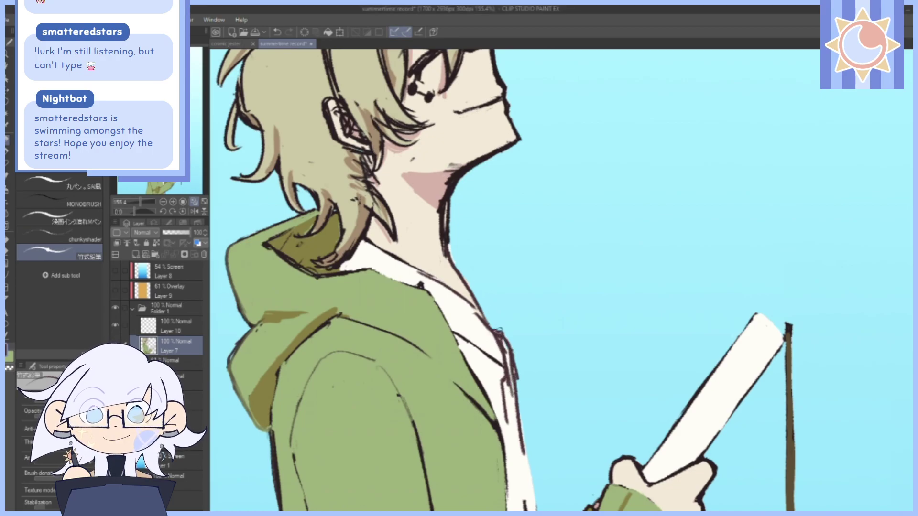
{"action": "left_click_drag", "start_coordinate": [475, 271], "coordinate": [501, 289]}
Continue the shirt's dark front outline and inner placket line down to the forearm.
{"action": "mouse_move", "coordinate": [493, 325]}
{"action": "left_mouse_down"}
{"action": "mouse_move", "coordinate": [508, 340]}
{"action": "mouse_move", "coordinate": [531, 260]}
{"action": "left_mouse_up"}
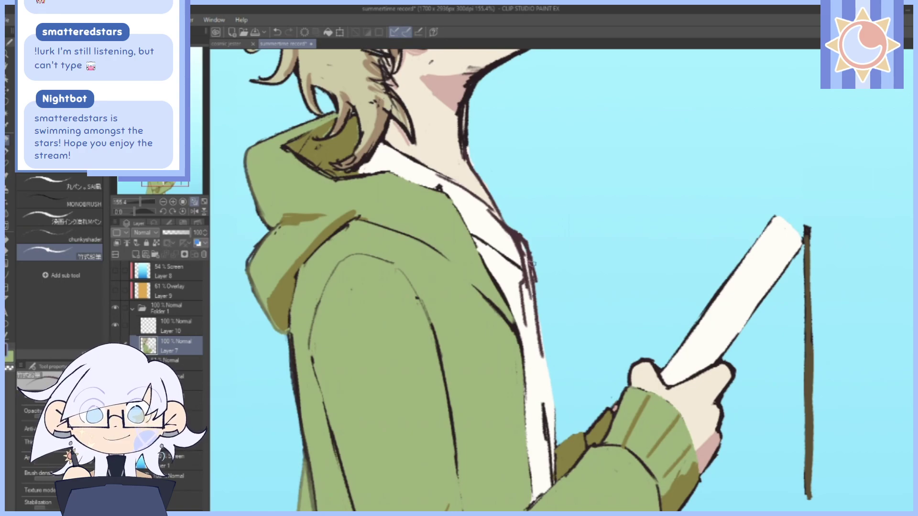
{"action": "mouse_move", "coordinate": [530, 275]}
{"action": "left_mouse_down"}
{"action": "mouse_move", "coordinate": [522, 289]}
{"action": "mouse_move", "coordinate": [531, 359]}
{"action": "left_mouse_up"}
{"action": "mouse_move", "coordinate": [537, 319]}
{"action": "left_mouse_down"}
{"action": "mouse_move", "coordinate": [532, 253]}
{"action": "mouse_move", "coordinate": [552, 375]}
{"action": "left_mouse_up"}
{"action": "left_click_drag", "start_coordinate": [537, 293], "coordinate": [545, 405]}
{"action": "mouse_move", "coordinate": [624, 264]}
{"action": "left_mouse_down"}
{"action": "mouse_move", "coordinate": [617, 403]}
{"action": "mouse_move", "coordinate": [629, 155]}
{"action": "left_mouse_up"}
{"action": "left_click_drag", "start_coordinate": [577, 426], "coordinate": [563, 373]}
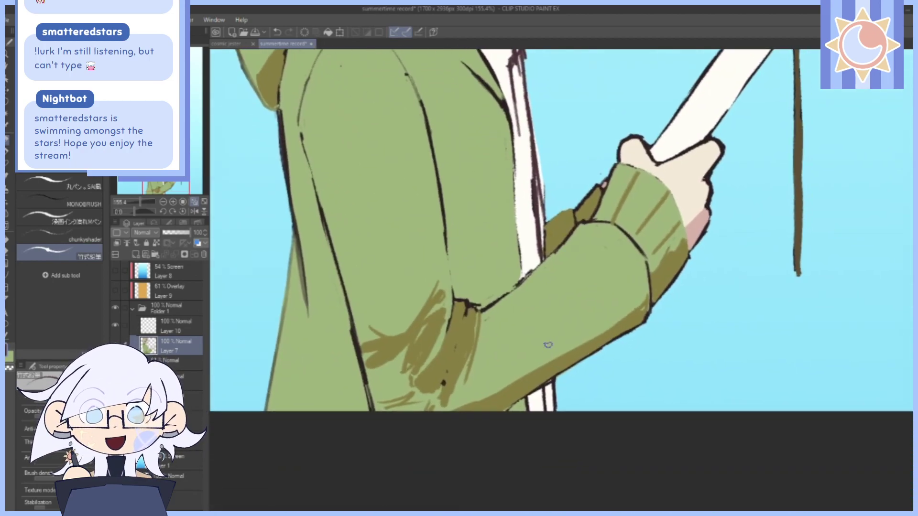
{"action": "scroll", "coordinate": [547, 349], "scroll_direction": "up", "scroll_amount": 3}
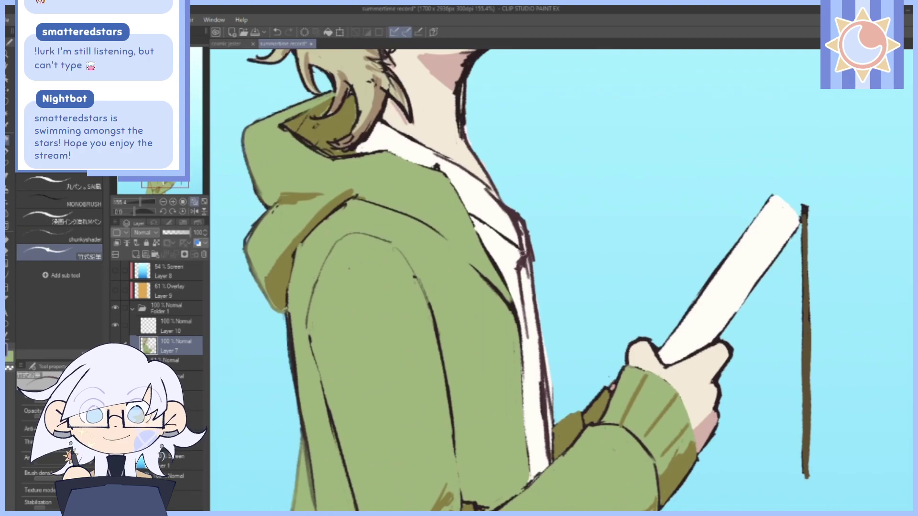
Refine the dark lines at the collar point where the shirt placket begins.
{"action": "left_click_drag", "start_coordinate": [488, 158], "coordinate": [530, 241]}
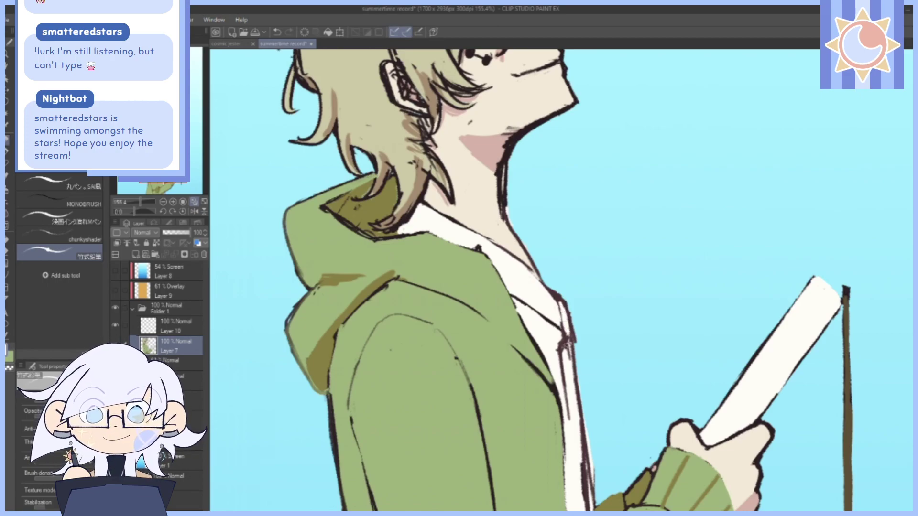
{"action": "left_click_drag", "start_coordinate": [565, 329], "coordinate": [566, 357]}
{"action": "left_click_drag", "start_coordinate": [624, 225], "coordinate": [619, 206]}
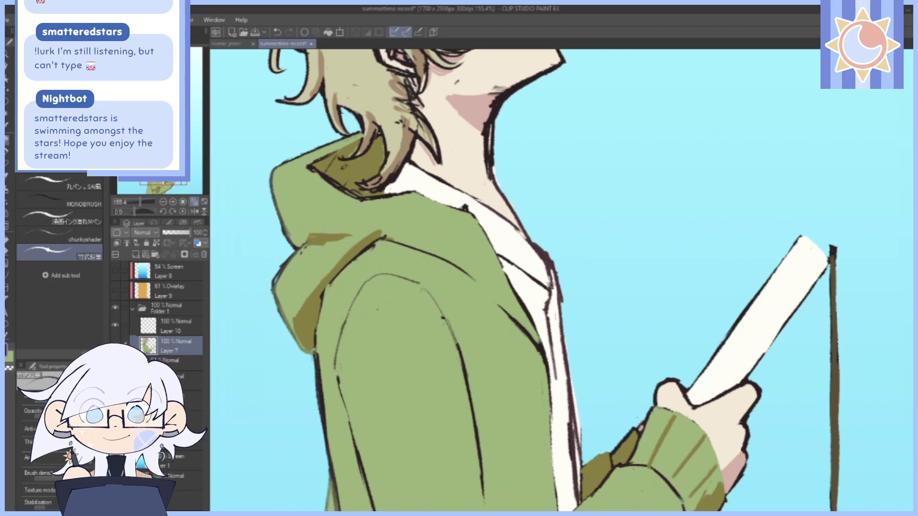
Refine the dark shirt front outline from the collar point down to the forearm.
{"action": "left_click_drag", "start_coordinate": [549, 326], "coordinate": [558, 297]}
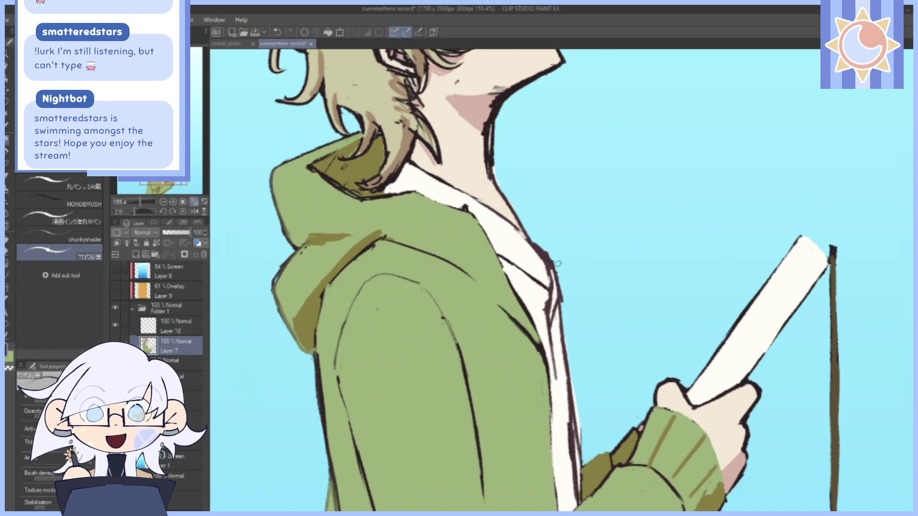
{"action": "left_click_drag", "start_coordinate": [582, 236], "coordinate": [576, 262]}
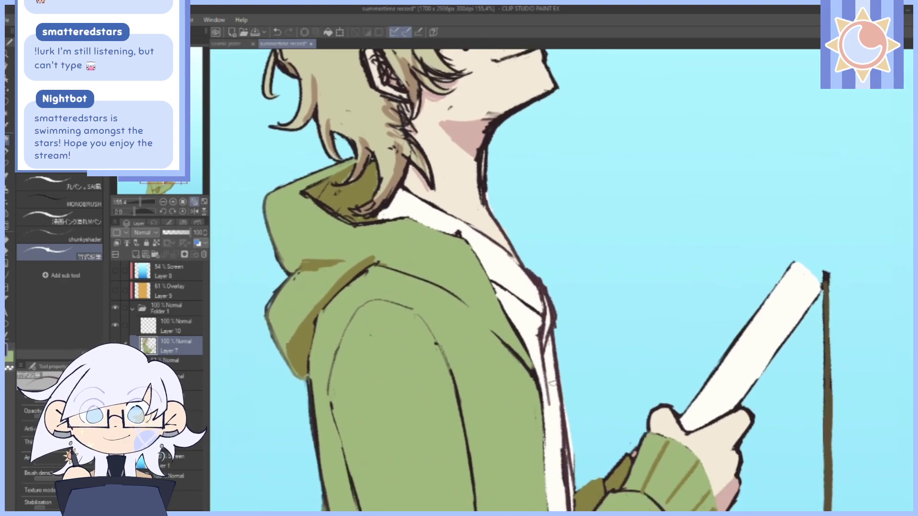
{"action": "scroll", "coordinate": [550, 282], "scroll_direction": "down", "scroll_amount": 5}
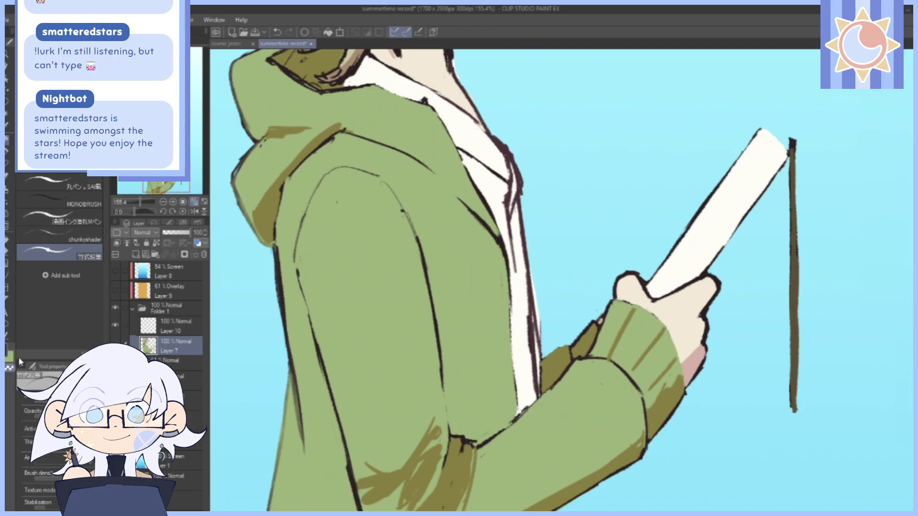
{"action": "left_click_drag", "start_coordinate": [532, 263], "coordinate": [539, 343]}
{"action": "scroll", "coordinate": [535, 287], "scroll_direction": "down", "scroll_amount": 3}
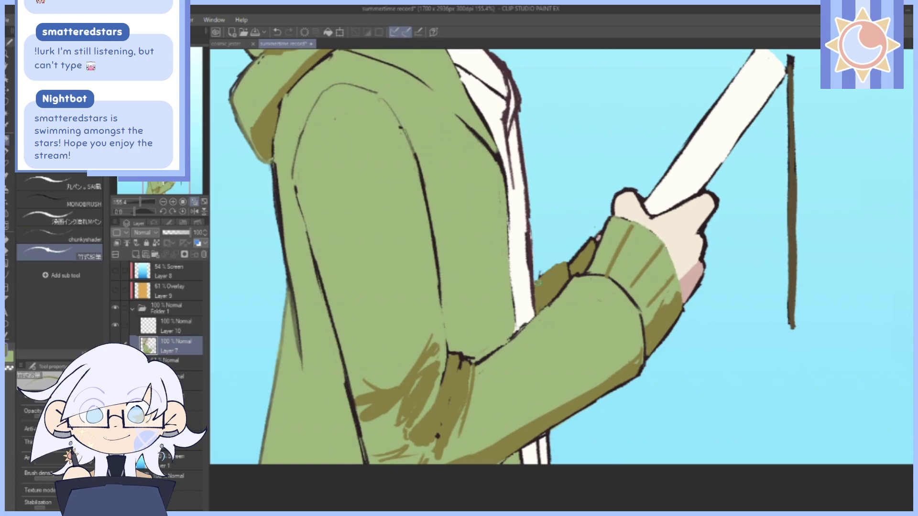
{"action": "scroll", "coordinate": [542, 275], "scroll_direction": "down", "scroll_amount": 3}
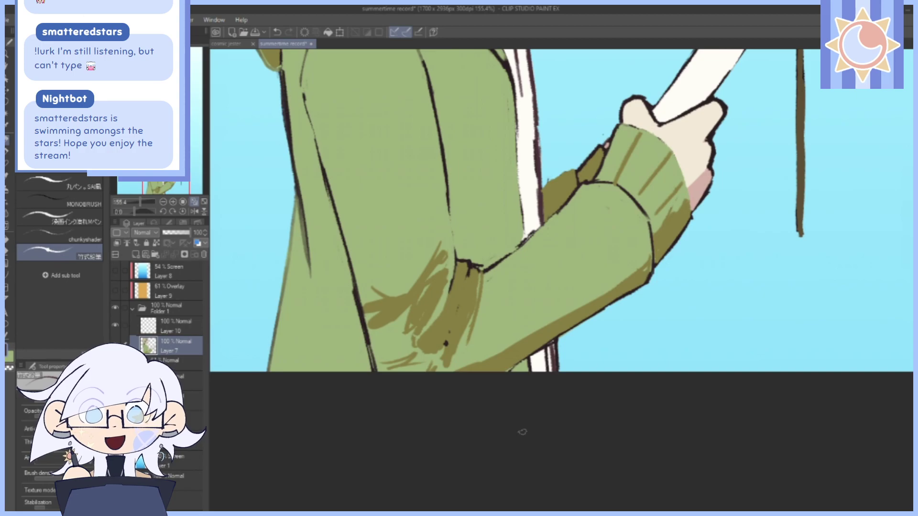
{"action": "left_click_drag", "start_coordinate": [596, 159], "coordinate": [602, 468]}
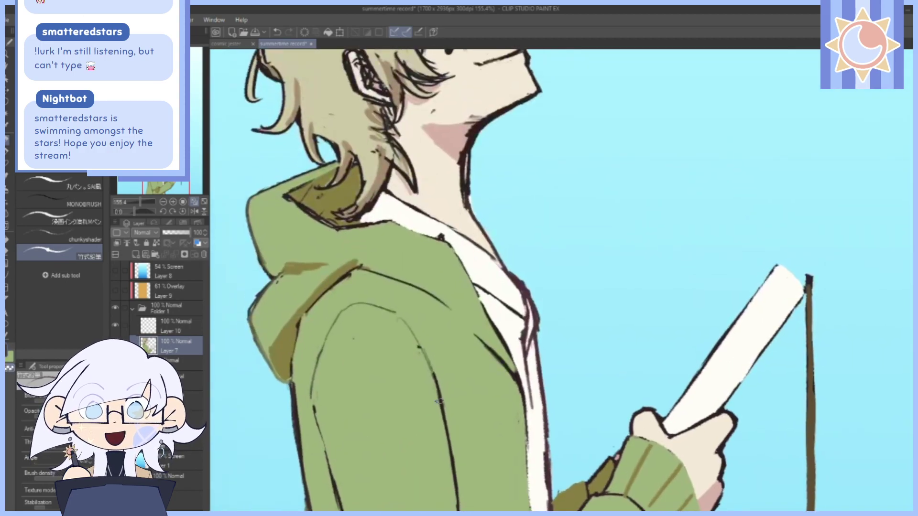
Try an extra dark line along the shirt collar with the canvas rotated, and undo it.
{"action": "left_click", "coordinate": [202, 202]}
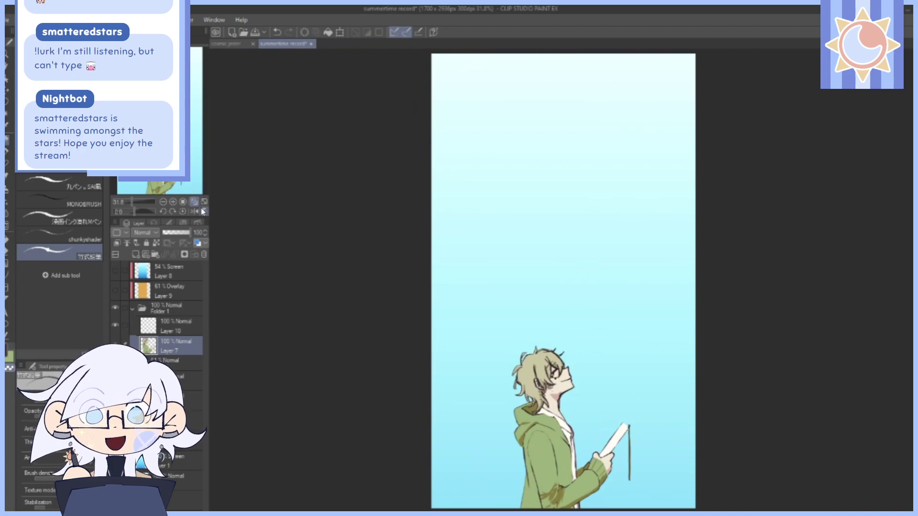
{"action": "left_click_drag", "start_coordinate": [132, 202], "coordinate": [139, 202]}
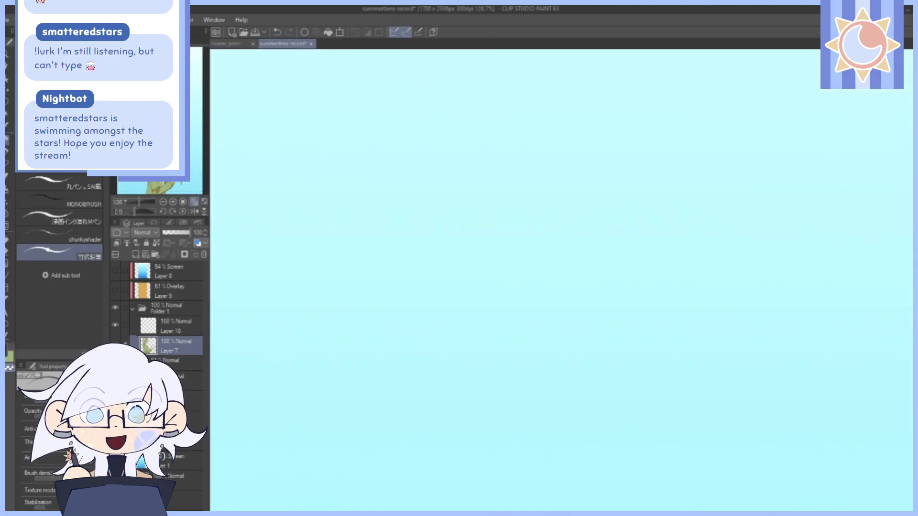
{"action": "left_click_drag", "start_coordinate": [165, 155], "coordinate": [167, 159]}
{"action": "left_click_drag", "start_coordinate": [570, 373], "coordinate": [550, 301]}
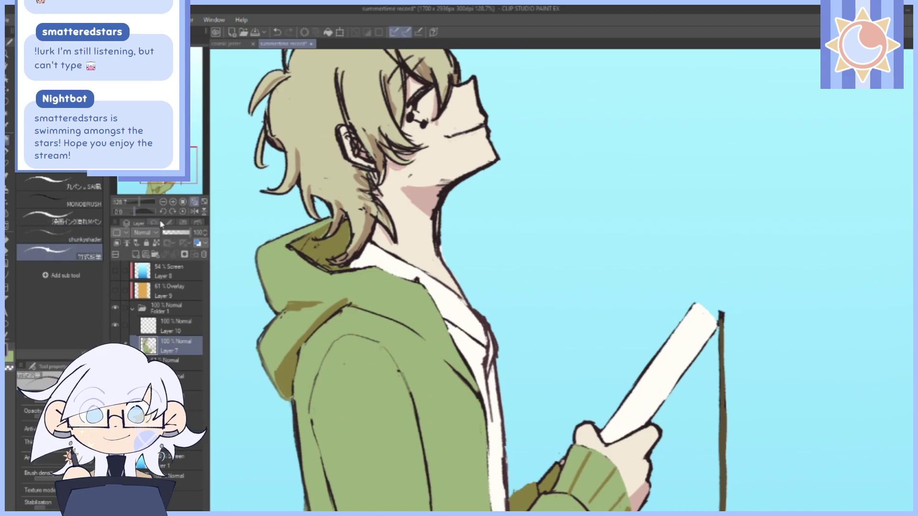
{"action": "left_click_drag", "start_coordinate": [137, 212], "coordinate": [145, 215]}
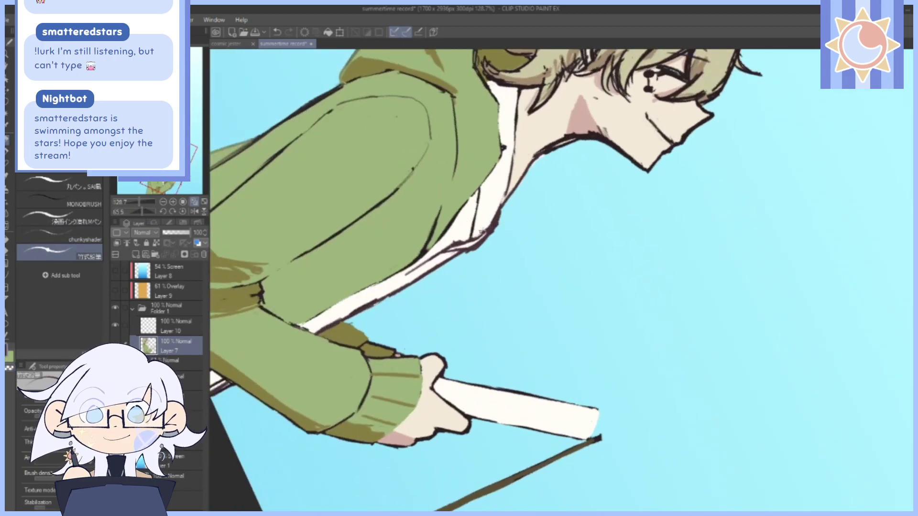
{"action": "left_click_drag", "start_coordinate": [488, 177], "coordinate": [488, 228]}
{"action": "left_click", "coordinate": [183, 213]}
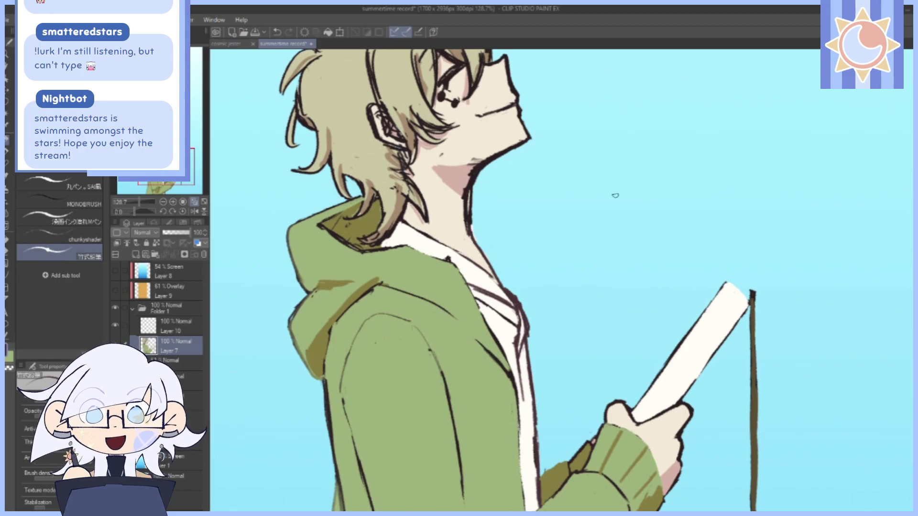
{"action": "left_click", "coordinate": [277, 33]}
{"action": "left_click", "coordinate": [278, 34]}
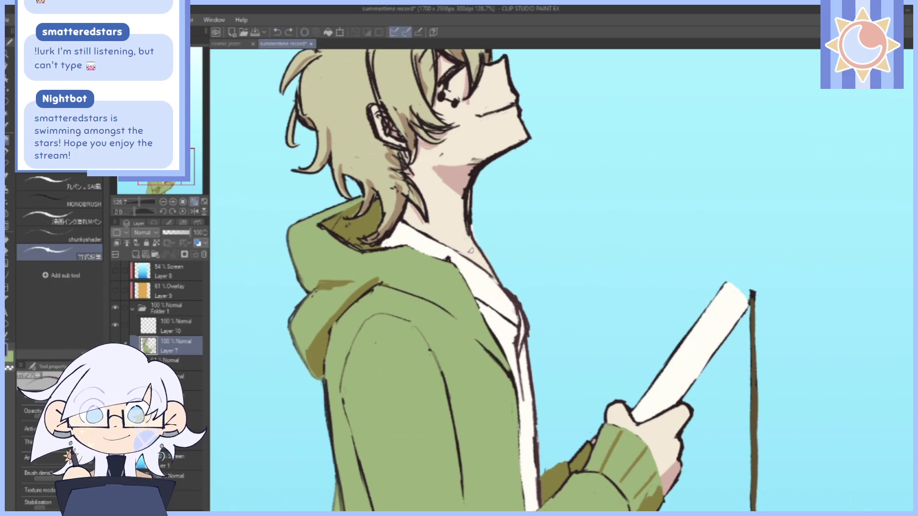
Redraw the collar's lower edge line from the jacket opening to the collar point.
{"action": "left_click_drag", "start_coordinate": [474, 288], "coordinate": [515, 315]}
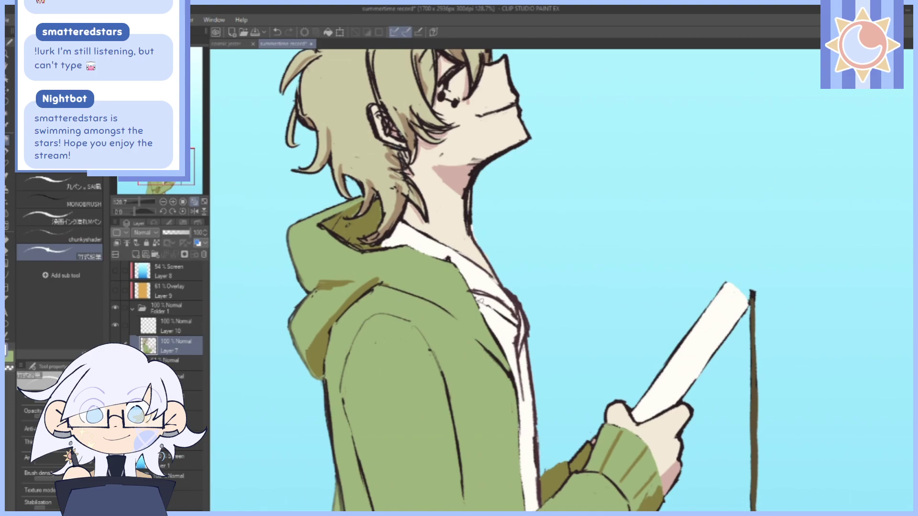
{"action": "left_click_drag", "start_coordinate": [538, 233], "coordinate": [635, 368]}
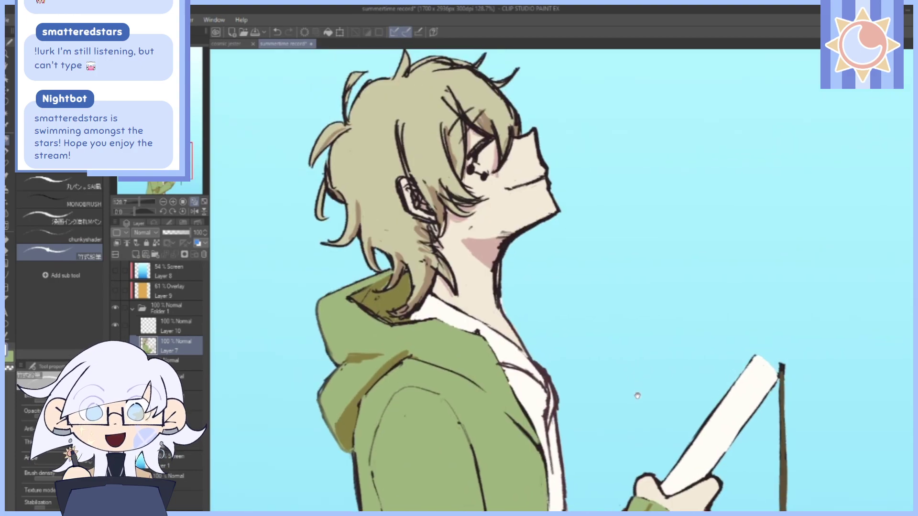
{"action": "left_click_drag", "start_coordinate": [632, 410], "coordinate": [595, 306]}
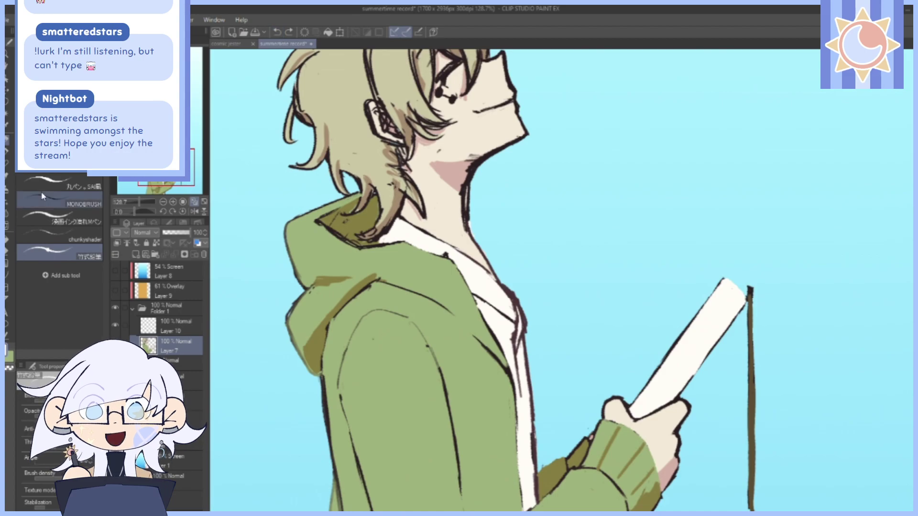
Lasso the collar point with the upper placket, move it slightly upward, and clear the selection.
{"action": "key", "text": "m"}
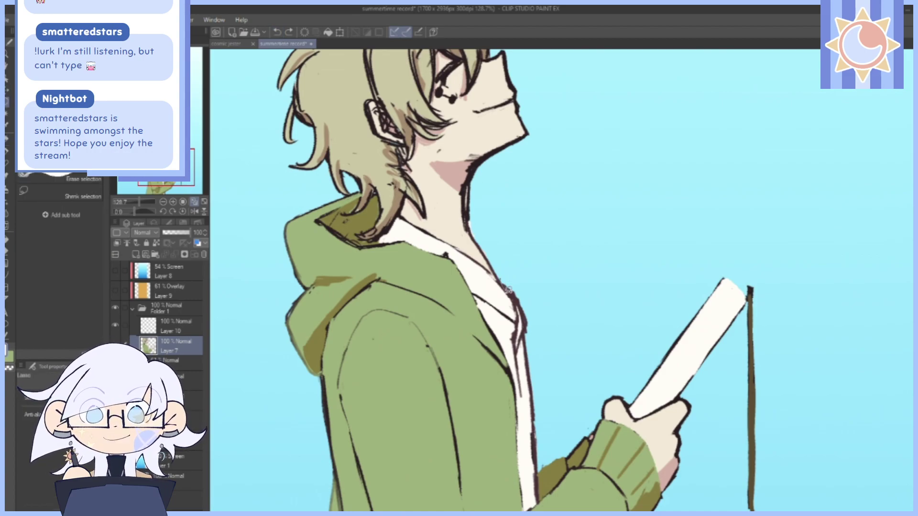
{"action": "mouse_move", "coordinate": [504, 275]}
{"action": "left_mouse_down"}
{"action": "mouse_move", "coordinate": [518, 359]}
{"action": "mouse_move", "coordinate": [510, 260]}
{"action": "left_mouse_up"}
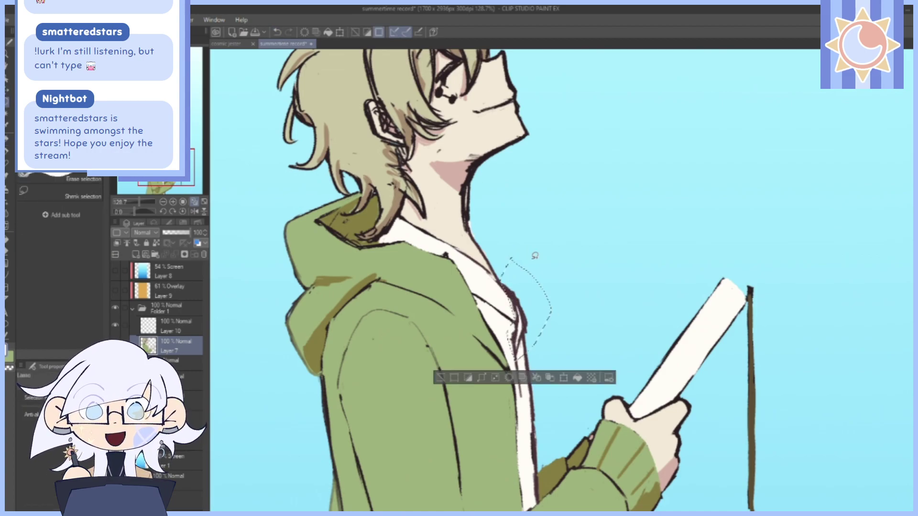
{"action": "key", "text": "k"}
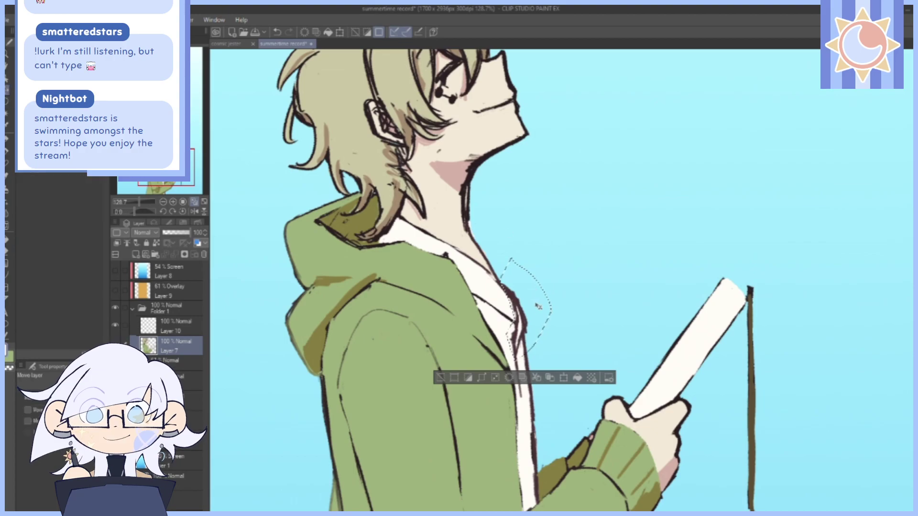
{"action": "left_click_drag", "start_coordinate": [538, 306], "coordinate": [537, 295]}
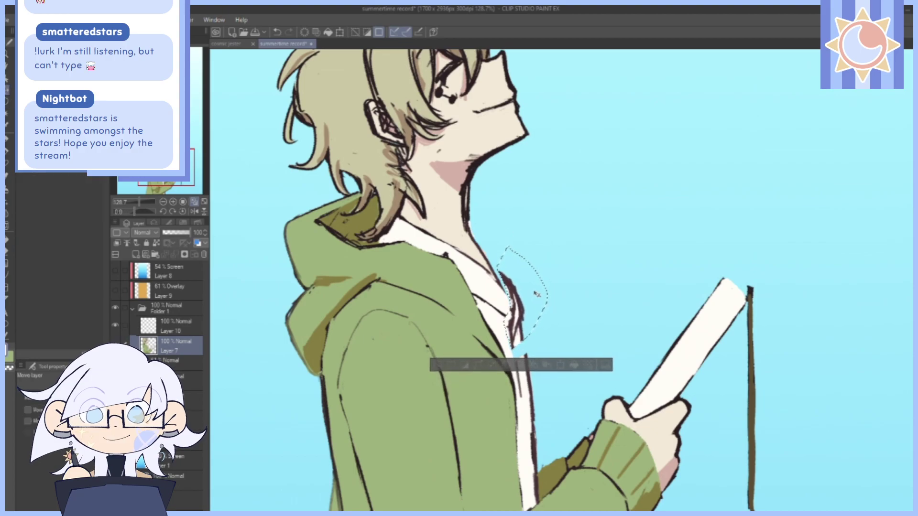
{"action": "left_click", "coordinate": [437, 366]}
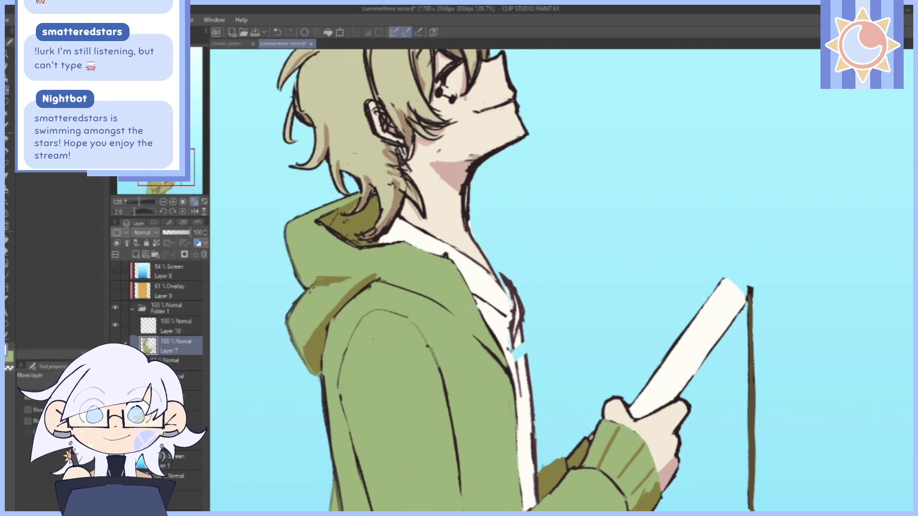
Paint the gap below the moved collar point white and redraw the collar edges in dark lines.
{"action": "key", "text": "b"}
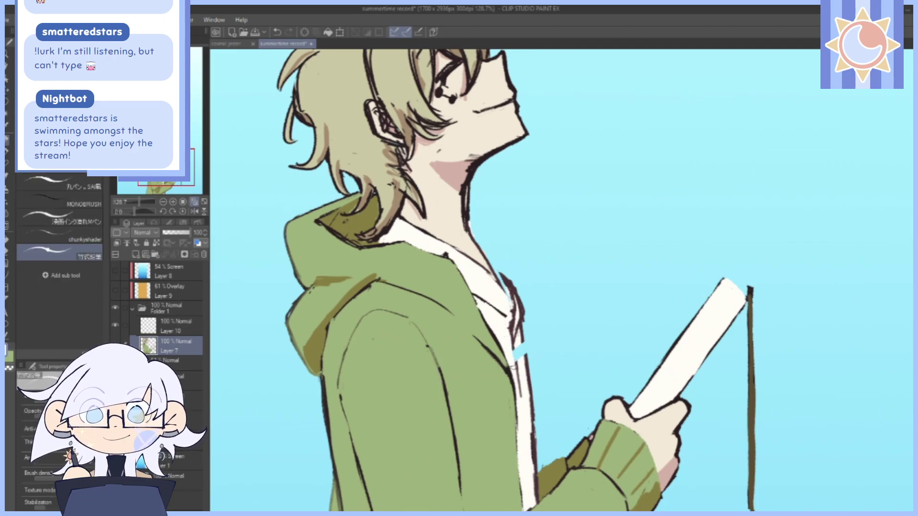
{"action": "left_click_drag", "start_coordinate": [519, 349], "coordinate": [516, 366]}
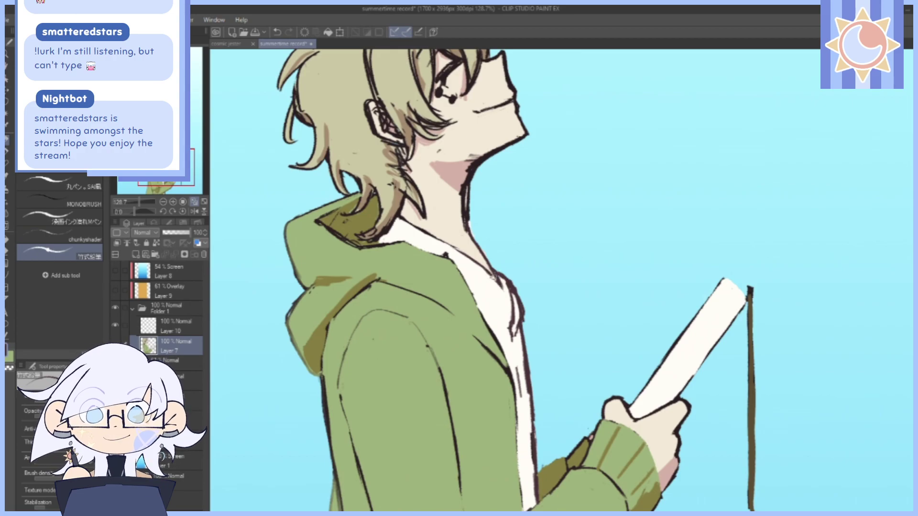
{"action": "left_click_drag", "start_coordinate": [493, 276], "coordinate": [513, 296]}
{"action": "left_click_drag", "start_coordinate": [505, 308], "coordinate": [466, 288]}
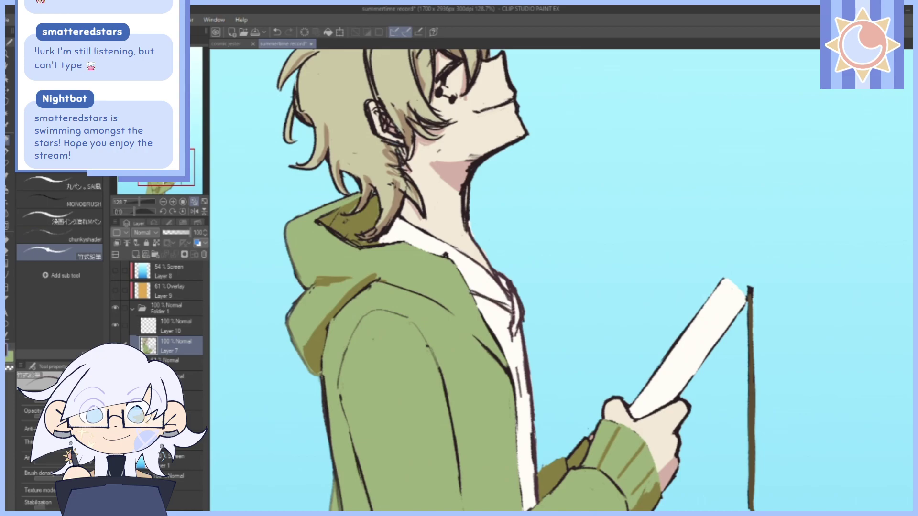
Rework the collar point and clean up the excess dark lines inside it, undoing the stray placket stroke.
{"action": "left_click_drag", "start_coordinate": [499, 318], "coordinate": [520, 372]}
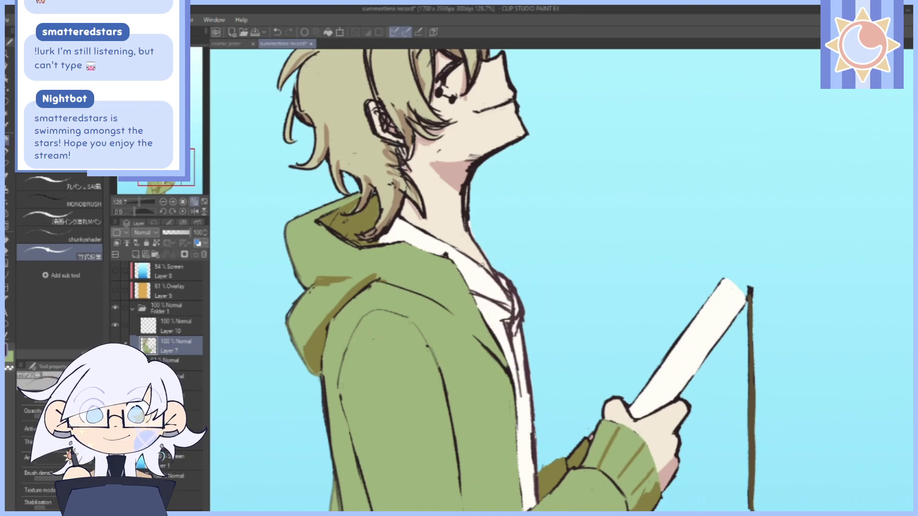
{"action": "left_click", "coordinate": [275, 35]}
{"action": "left_click_drag", "start_coordinate": [502, 277], "coordinate": [515, 298]}
{"action": "left_click_drag", "start_coordinate": [511, 324], "coordinate": [517, 313]}
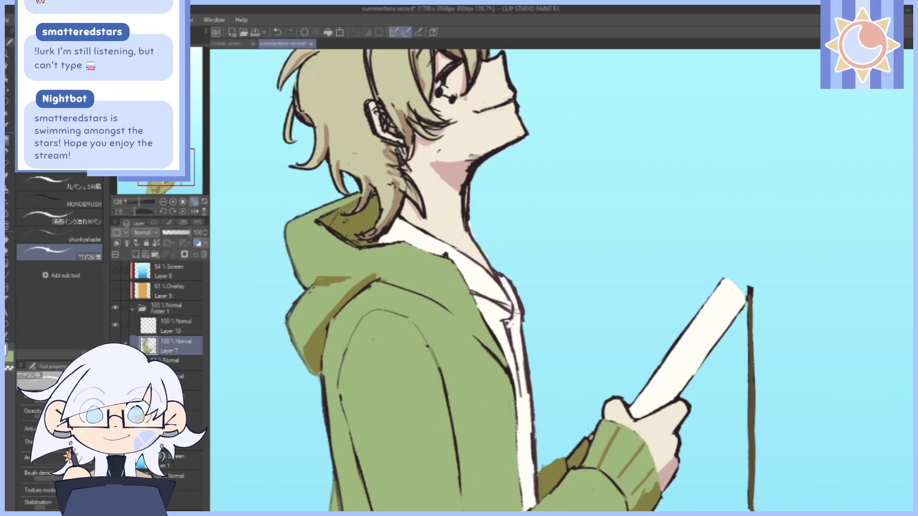
Erase the excess outline at the collar point with transparent colour and redraw the placket lines beneath it in the sampled colour.
{"action": "left_click", "coordinate": [8, 368]}
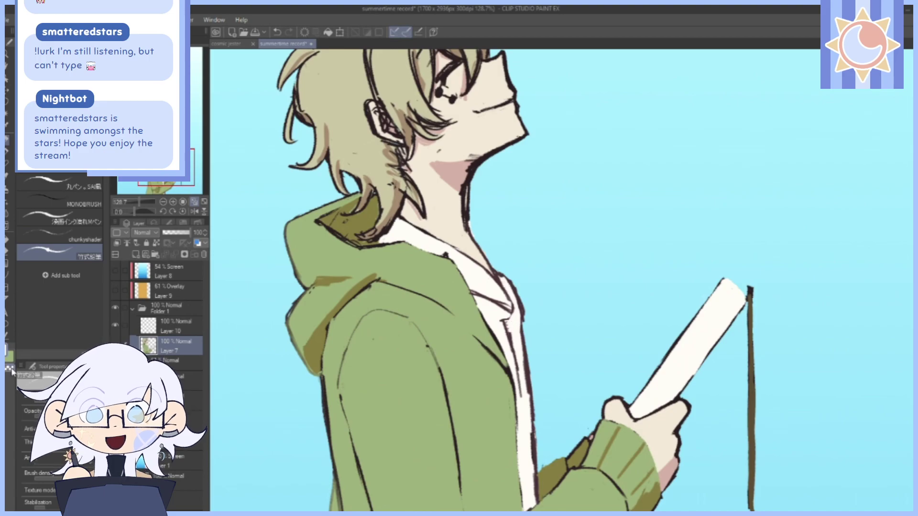
{"action": "mouse_move", "coordinate": [502, 276]}
{"action": "left_mouse_down"}
{"action": "mouse_move", "coordinate": [520, 296]}
{"action": "mouse_move", "coordinate": [495, 268]}
{"action": "mouse_move", "coordinate": [509, 284]}
{"action": "mouse_move", "coordinate": [509, 269]}
{"action": "mouse_move", "coordinate": [524, 310]}
{"action": "mouse_move", "coordinate": [520, 291]}
{"action": "mouse_move", "coordinate": [515, 313]}
{"action": "left_mouse_up"}
{"action": "left_click", "coordinate": [524, 343], "text": "alt"}
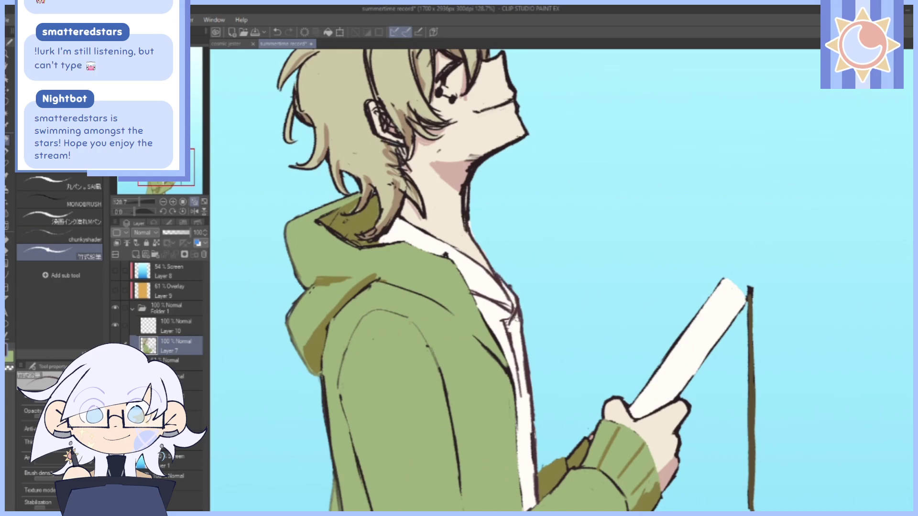
{"action": "mouse_move", "coordinate": [506, 322]}
{"action": "left_mouse_down"}
{"action": "mouse_move", "coordinate": [516, 374]}
{"action": "mouse_move", "coordinate": [520, 308]}
{"action": "mouse_move", "coordinate": [526, 366]}
{"action": "left_mouse_up"}
Thicken the shirt's front outline and inner placket line, and clean up the white area under the collar.
{"action": "left_click_drag", "start_coordinate": [698, 326], "coordinate": [678, 239]}
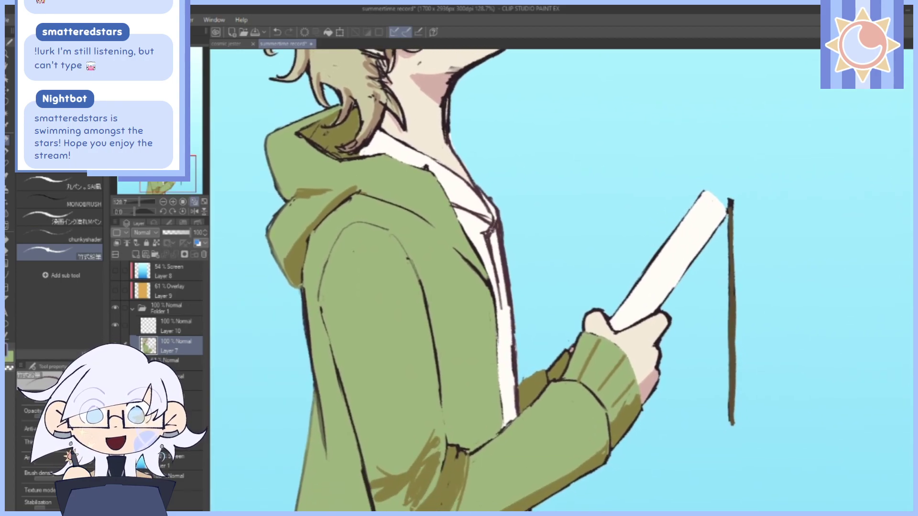
{"action": "left_click_drag", "start_coordinate": [496, 213], "coordinate": [500, 287]}
{"action": "left_click_drag", "start_coordinate": [495, 254], "coordinate": [502, 301]}
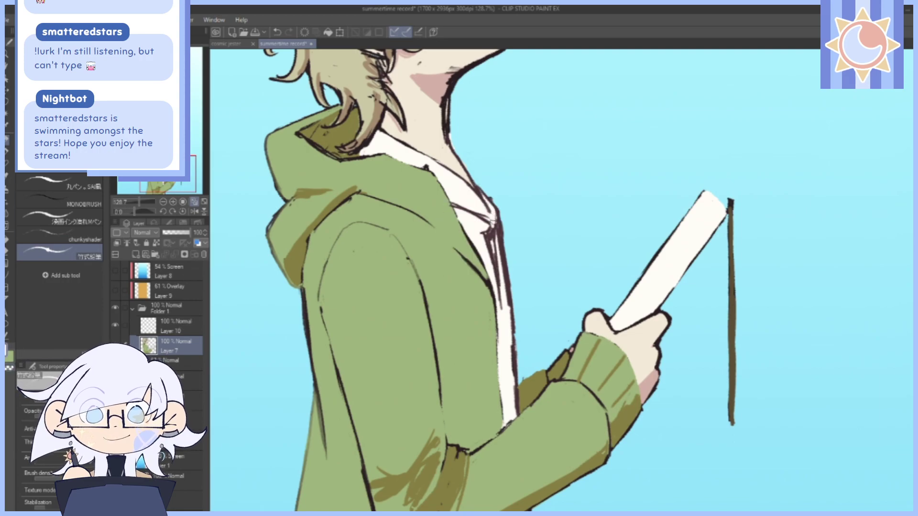
{"action": "mouse_move", "coordinate": [485, 231]}
{"action": "left_mouse_down"}
{"action": "mouse_move", "coordinate": [491, 264]}
{"action": "mouse_move", "coordinate": [484, 244]}
{"action": "left_mouse_up"}
{"action": "scroll", "coordinate": [535, 192], "scroll_direction": "up", "scroll_amount": 2}
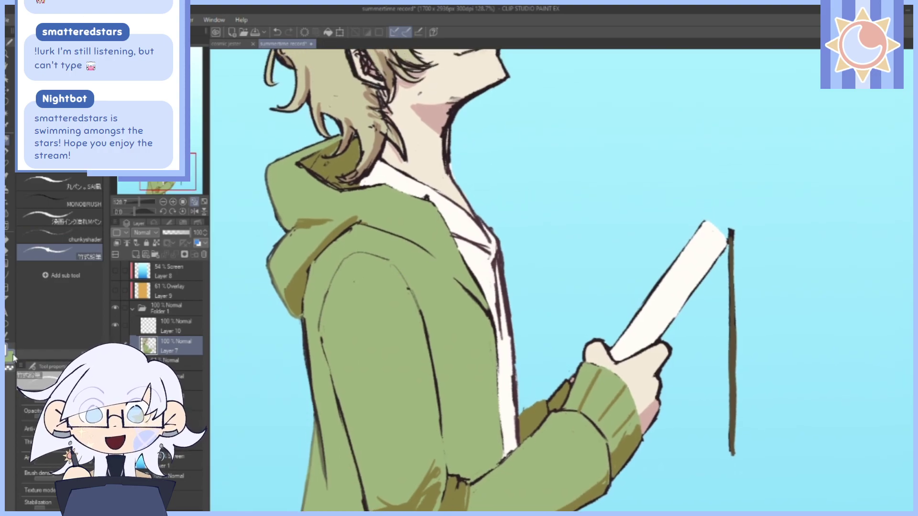
Sample the dark line colour and reinforce the lines where the collar point meets the placket.
{"action": "left_click", "coordinate": [483, 227], "text": "alt"}
{"action": "mouse_move", "coordinate": [489, 236]}
{"action": "left_mouse_down"}
{"action": "mouse_move", "coordinate": [495, 258]}
{"action": "mouse_move", "coordinate": [485, 247]}
{"action": "left_mouse_up"}
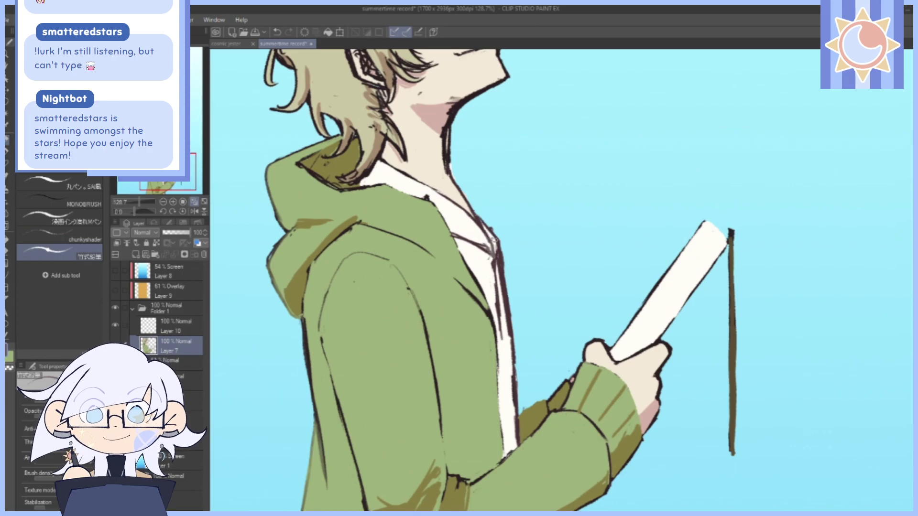
{"action": "mouse_move", "coordinate": [486, 235]}
{"action": "left_mouse_down"}
{"action": "mouse_move", "coordinate": [511, 255]}
{"action": "mouse_move", "coordinate": [492, 154]}
{"action": "mouse_move", "coordinate": [489, 277]}
{"action": "left_mouse_up"}
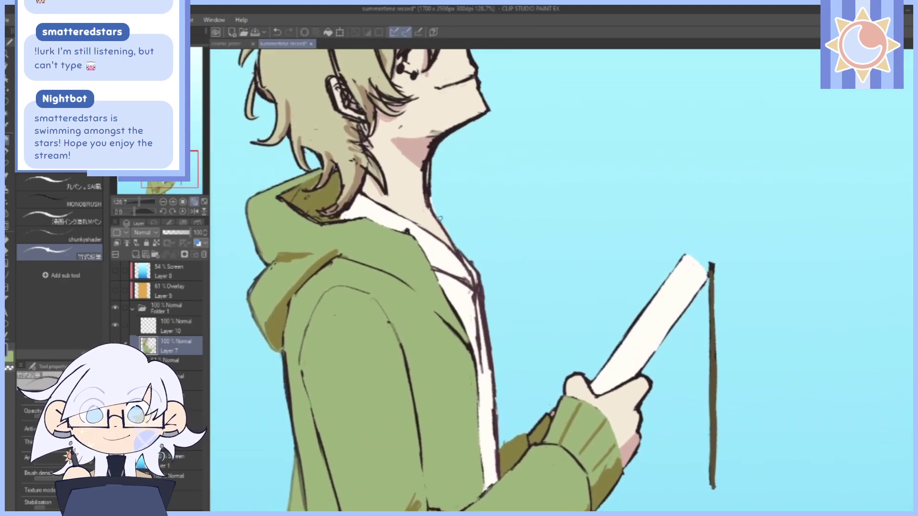
Draw a curved dark line in front of the neck for the collar's far side, undoing the first strokes.
{"action": "mouse_move", "coordinate": [439, 218]}
{"action": "left_mouse_down"}
{"action": "mouse_move", "coordinate": [448, 205]}
{"action": "mouse_move", "coordinate": [455, 243]}
{"action": "left_mouse_up"}
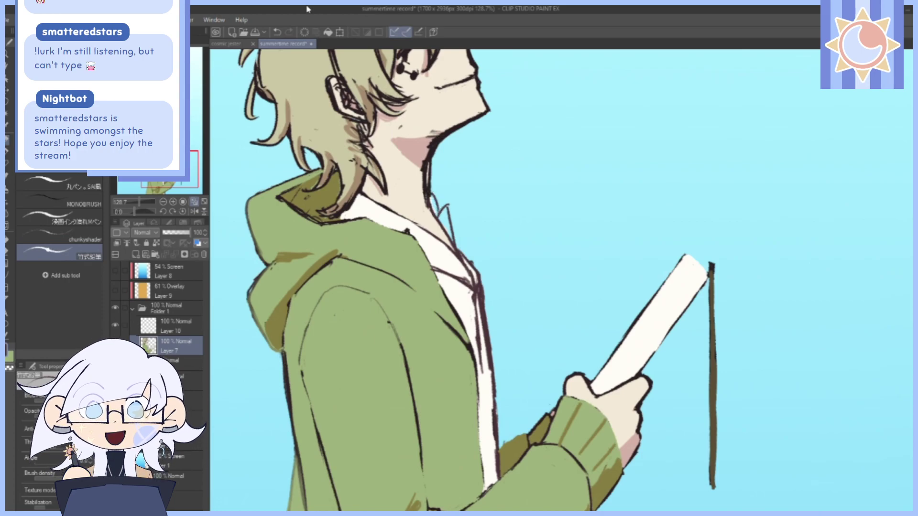
{"action": "left_click", "coordinate": [278, 32]}
{"action": "left_click", "coordinate": [278, 32]}
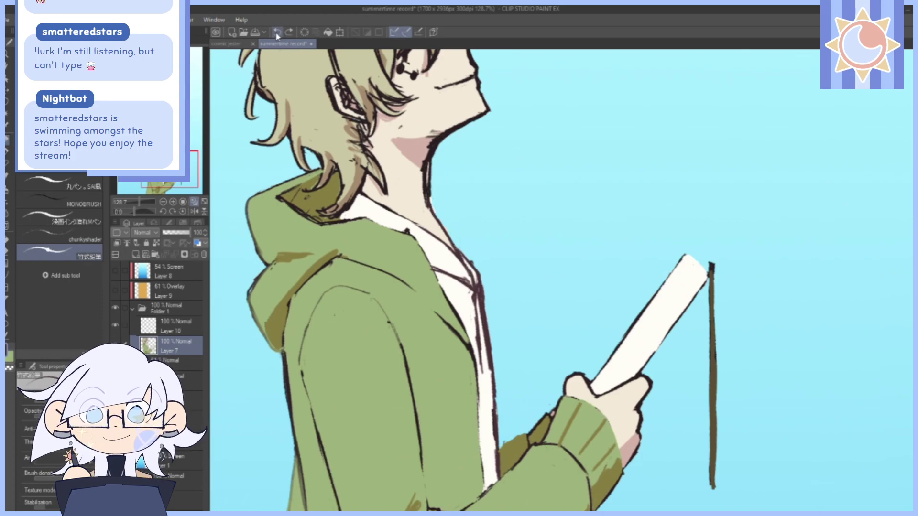
{"action": "left_click_drag", "start_coordinate": [439, 209], "coordinate": [471, 260]}
{"action": "left_click_drag", "start_coordinate": [448, 176], "coordinate": [487, 248]}
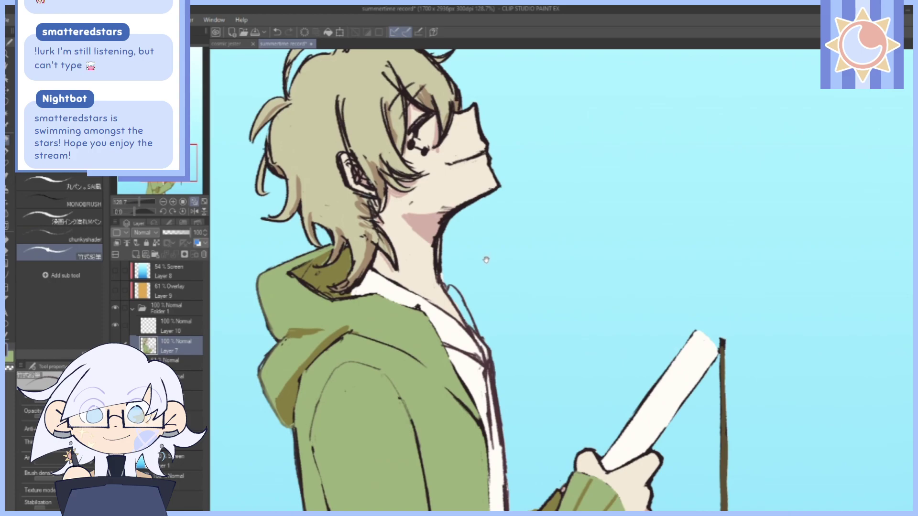
Undo the last collar strokes, redraw a short line from the neck to the collar point, and touch it up in the sampled white.
{"action": "left_click", "coordinate": [277, 31]}
{"action": "left_click", "coordinate": [277, 31]}
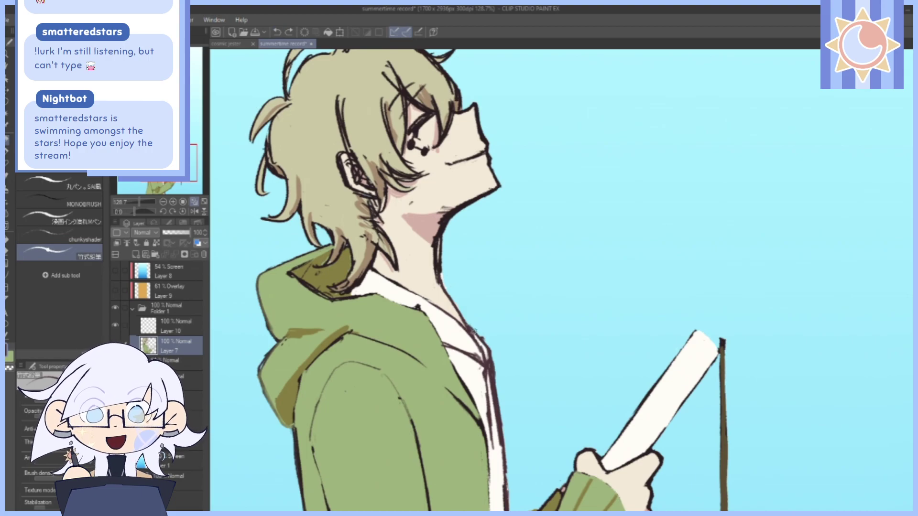
{"action": "left_click_drag", "start_coordinate": [445, 286], "coordinate": [477, 333]}
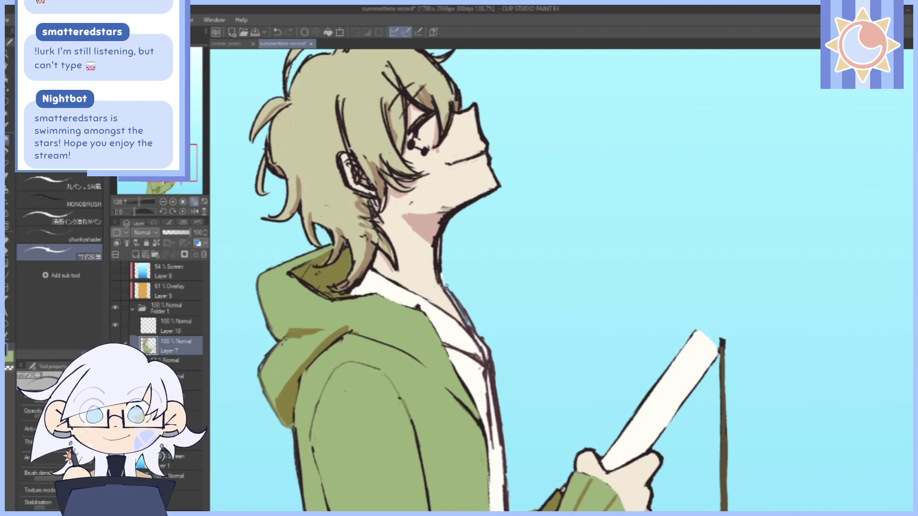
{"action": "left_click", "coordinate": [458, 337], "text": "alt"}
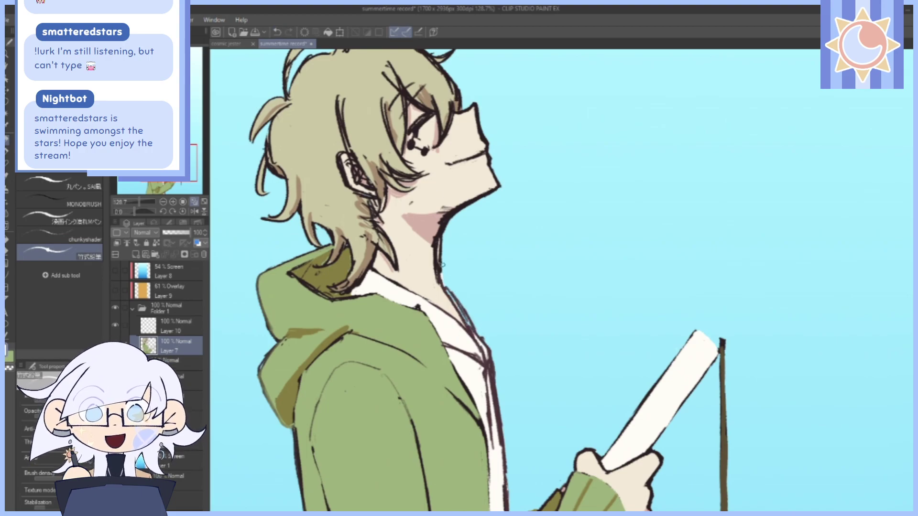
{"action": "left_click_drag", "start_coordinate": [445, 287], "coordinate": [474, 333]}
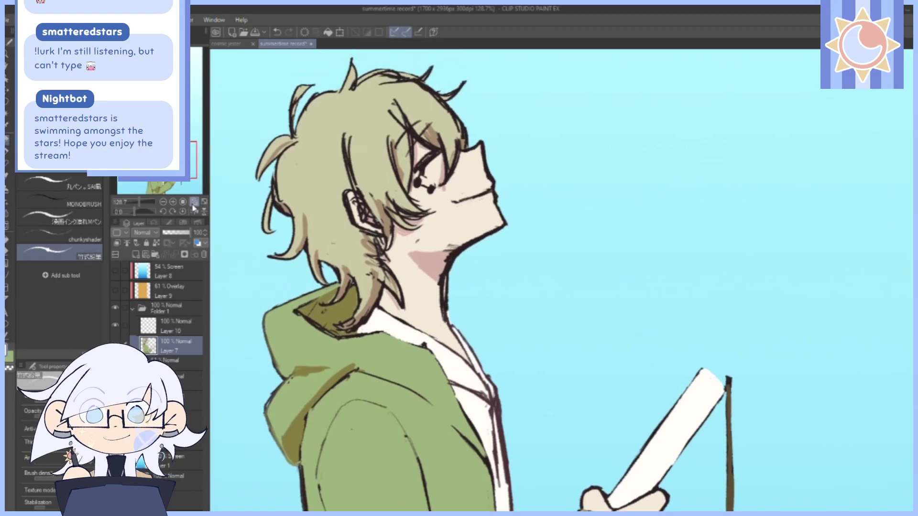
Erase the excess line and stray white along the front of the neck with transparent colour and refine the neck's outline.
{"action": "left_click", "coordinate": [204, 212]}
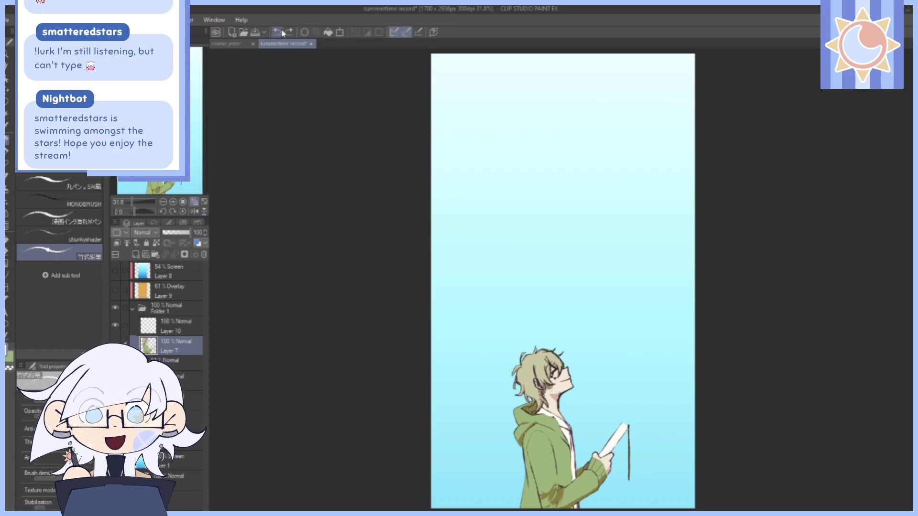
{"action": "left_click_drag", "start_coordinate": [134, 202], "coordinate": [143, 202]}
{"action": "left_click_drag", "start_coordinate": [153, 135], "coordinate": [161, 161]}
{"action": "left_click_drag", "start_coordinate": [523, 142], "coordinate": [539, 184]}
{"action": "left_click_drag", "start_coordinate": [564, 307], "coordinate": [553, 246]}
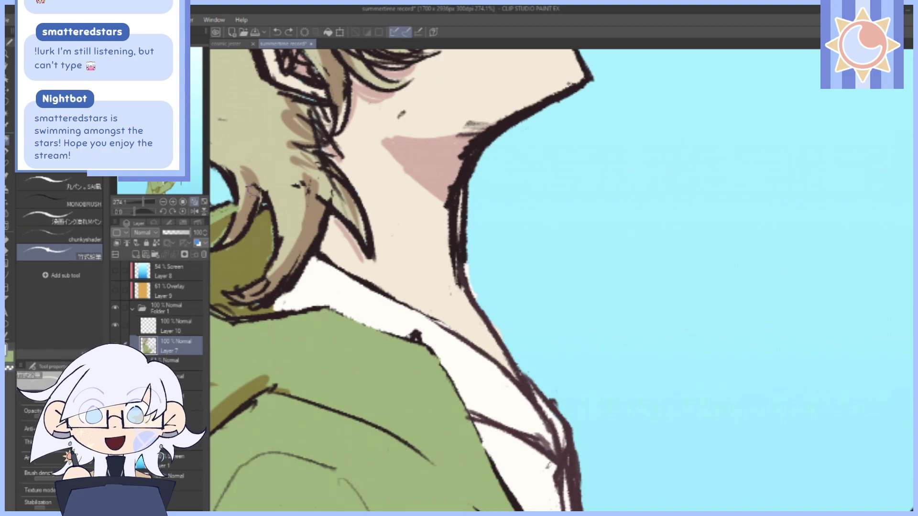
{"action": "left_click", "coordinate": [9, 368]}
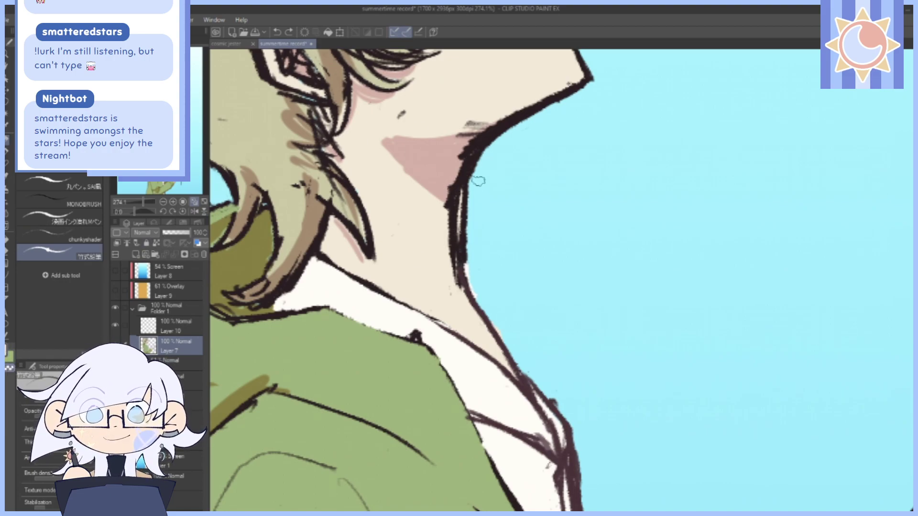
{"action": "mouse_move", "coordinate": [494, 148]}
{"action": "left_mouse_down"}
{"action": "mouse_move", "coordinate": [465, 222]}
{"action": "mouse_move", "coordinate": [465, 204]}
{"action": "mouse_move", "coordinate": [464, 233]}
{"action": "mouse_move", "coordinate": [490, 308]}
{"action": "left_mouse_up"}
{"action": "left_click_drag", "start_coordinate": [586, 213], "coordinate": [637, 127]}
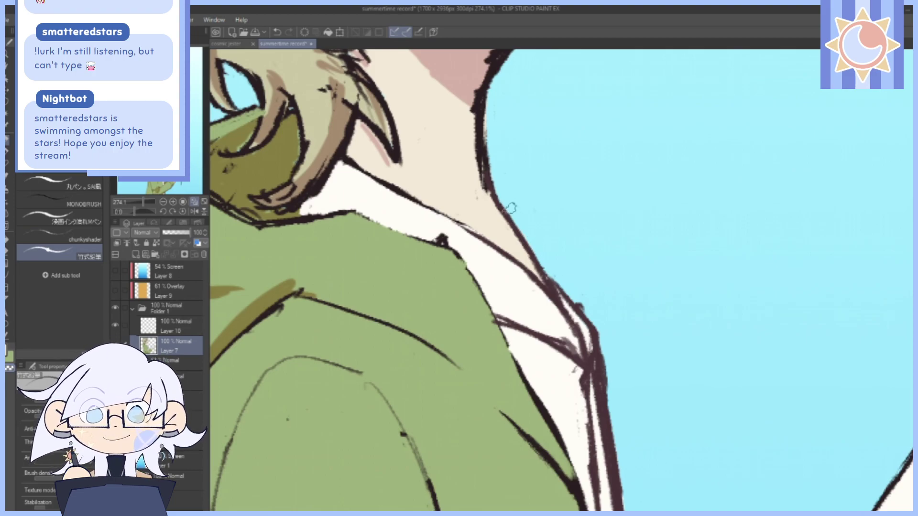
{"action": "left_click_drag", "start_coordinate": [528, 160], "coordinate": [545, 266]}
{"action": "left_click", "coordinate": [451, 254], "text": "alt"}
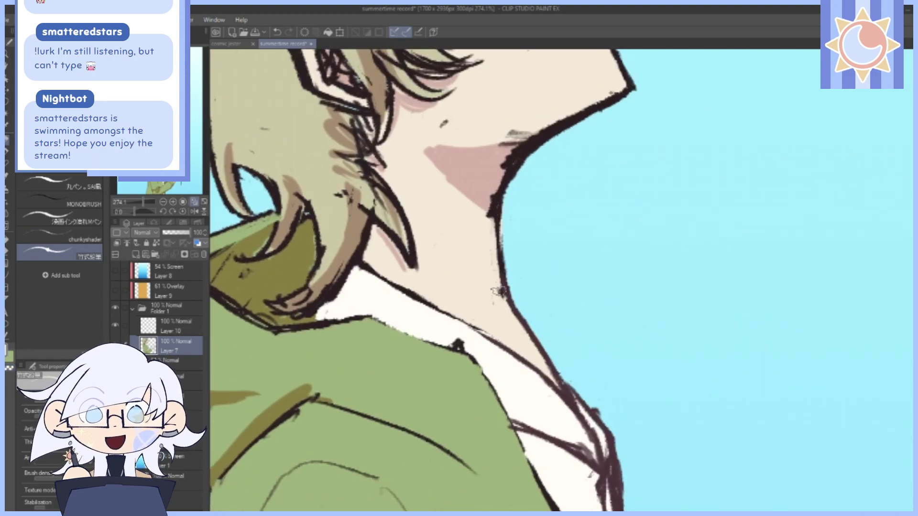
{"action": "left_click_drag", "start_coordinate": [517, 199], "coordinate": [516, 330]}
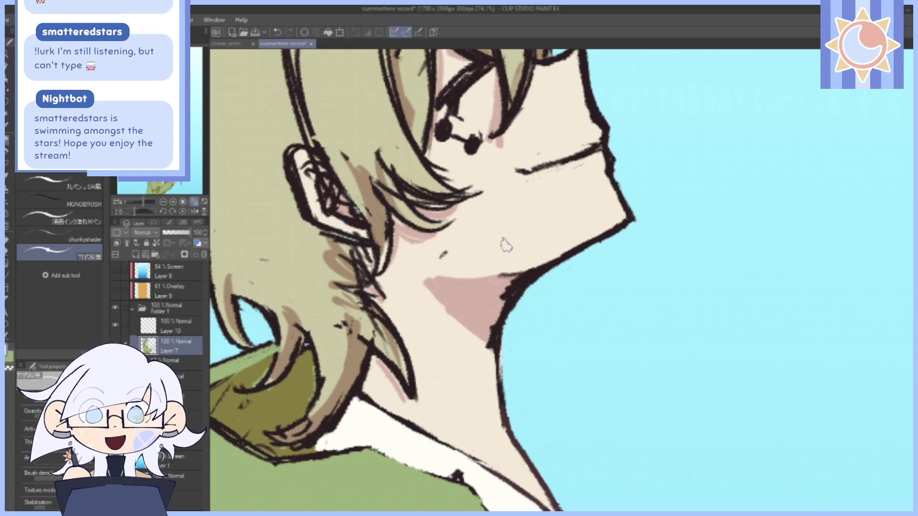
Preview the illustration with the Overlay layer 9 and Screen layer 8 shown, and hide both layers again.
{"action": "left_click_drag", "start_coordinate": [587, 166], "coordinate": [561, 255]}
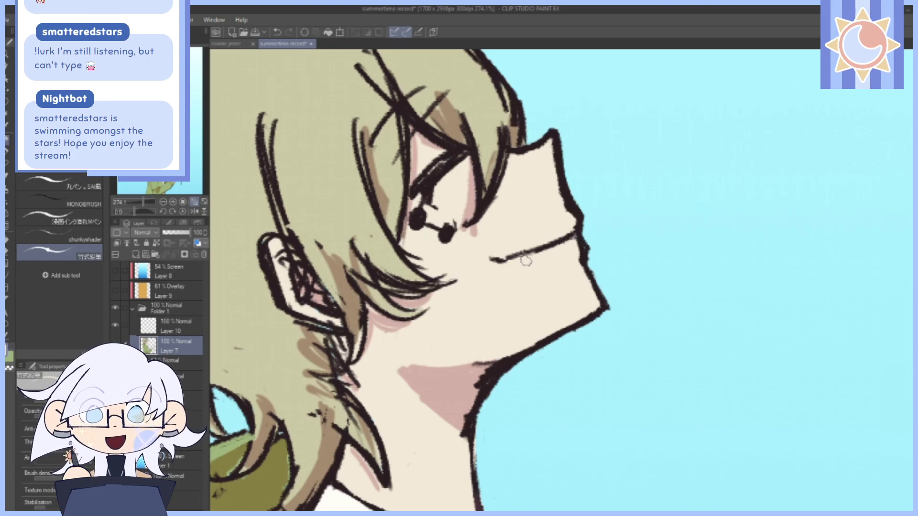
{"action": "left_click_drag", "start_coordinate": [436, 250], "coordinate": [486, 348]}
{"action": "left_click_drag", "start_coordinate": [141, 204], "coordinate": [138, 206]}
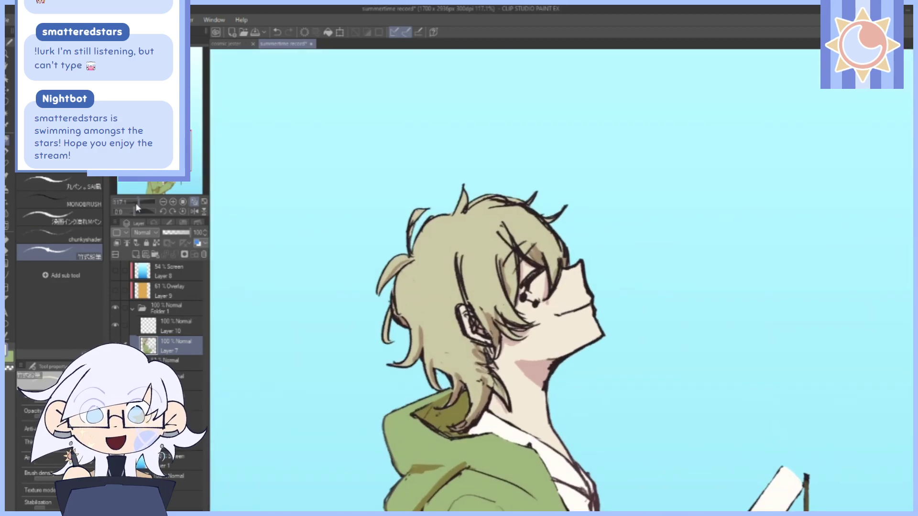
{"action": "left_click_drag", "start_coordinate": [721, 461], "coordinate": [616, 262]}
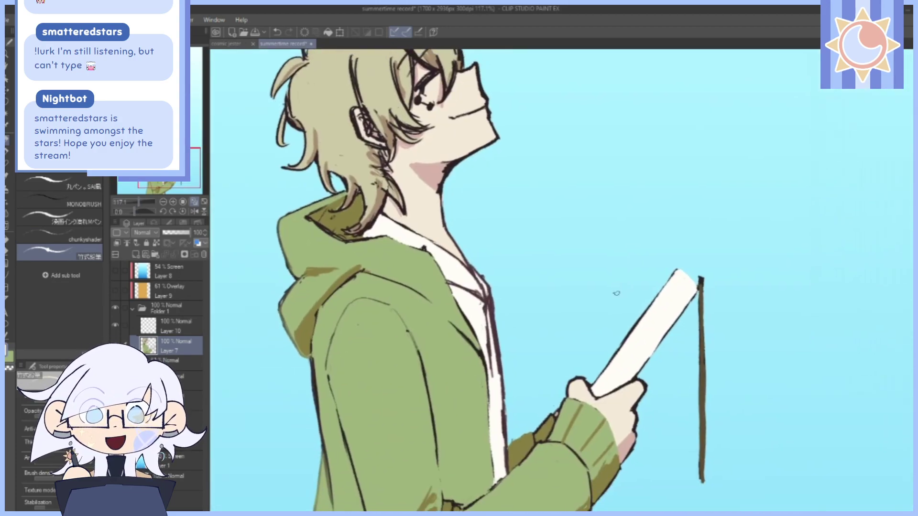
{"action": "mouse_move", "coordinate": [750, 449]}
{"action": "left_mouse_down"}
{"action": "mouse_move", "coordinate": [744, 429]}
{"action": "mouse_move", "coordinate": [711, 408]}
{"action": "mouse_move", "coordinate": [699, 419]}
{"action": "mouse_move", "coordinate": [696, 409]}
{"action": "left_mouse_up"}
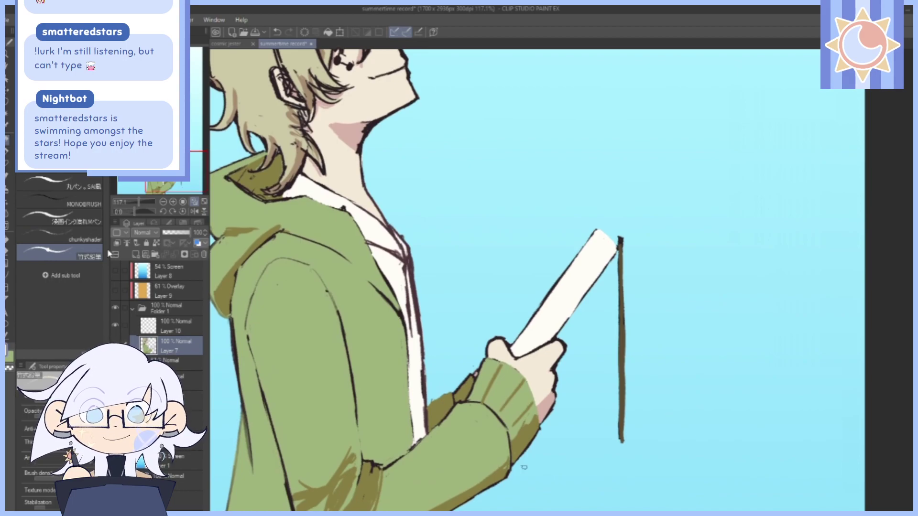
{"action": "left_click", "coordinate": [116, 290]}
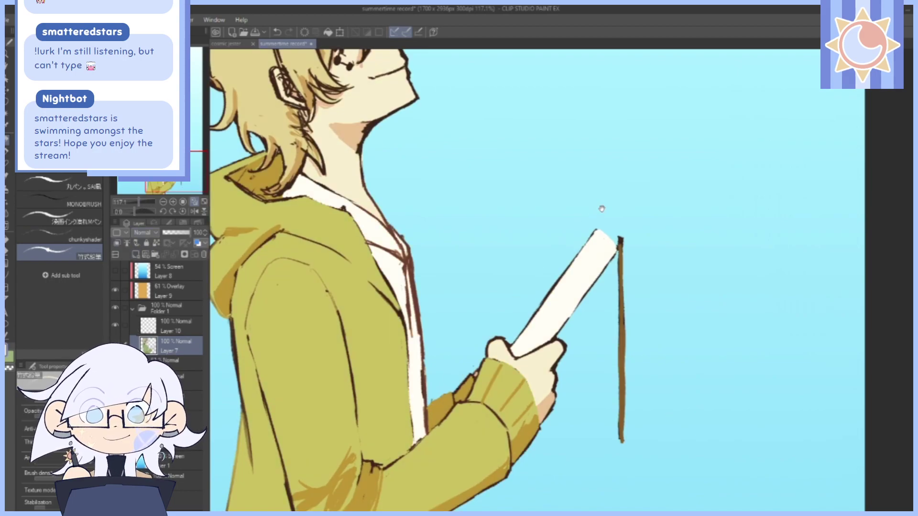
{"action": "key", "text": "ctrl+0"}
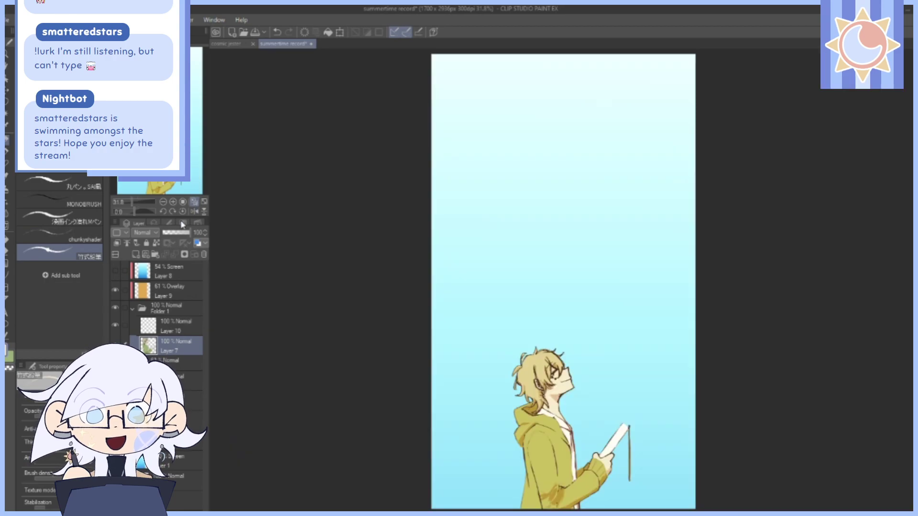
{"action": "left_click", "coordinate": [116, 271]}
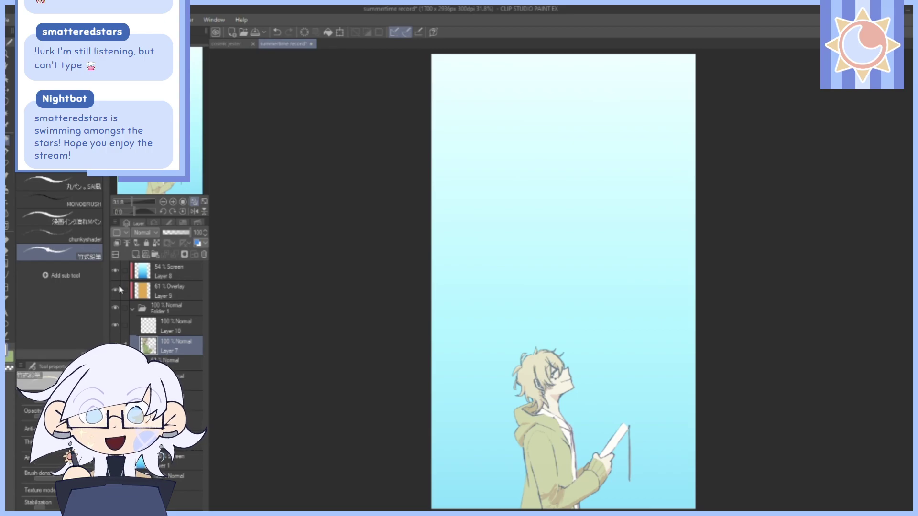
{"action": "left_click", "coordinate": [116, 272]}
{"action": "left_click", "coordinate": [116, 290]}
Paint over the dark outlines around the hood opening behind the neck with the hood's green and olive colours.
{"action": "left_click_drag", "start_coordinate": [132, 208], "coordinate": [140, 210]}
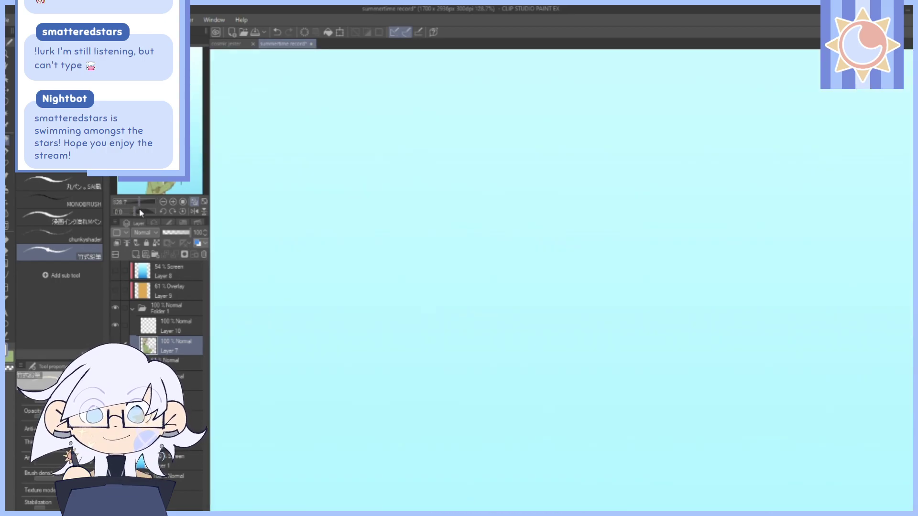
{"action": "left_click_drag", "start_coordinate": [162, 178], "coordinate": [165, 176]}
{"action": "left_click_drag", "start_coordinate": [659, 142], "coordinate": [645, 309]}
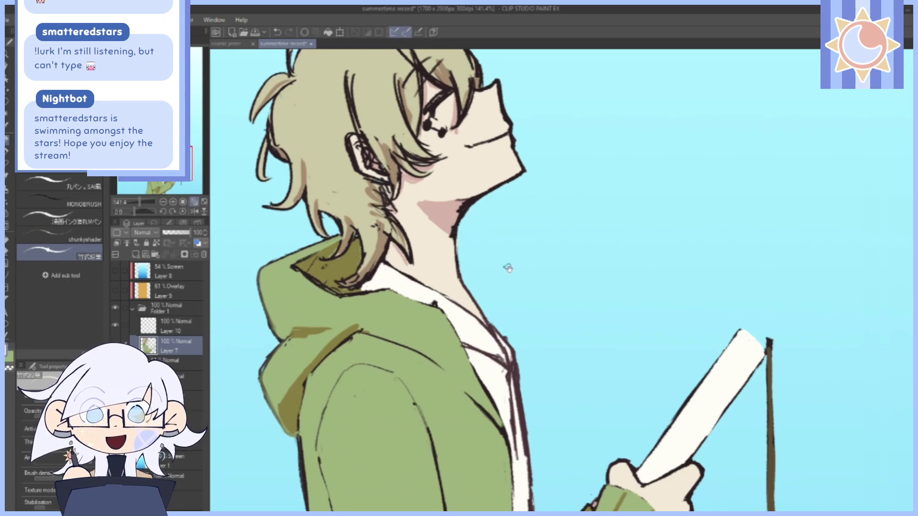
{"action": "mouse_move", "coordinate": [586, 346]}
{"action": "left_mouse_down"}
{"action": "mouse_move", "coordinate": [574, 325]}
{"action": "mouse_move", "coordinate": [568, 348]}
{"action": "left_mouse_up"}
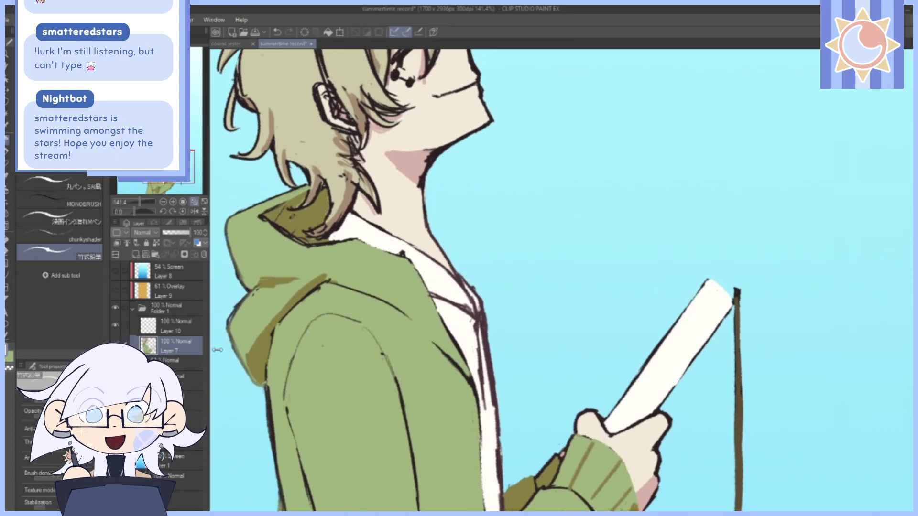
{"action": "left_click_drag", "start_coordinate": [566, 238], "coordinate": [601, 311]}
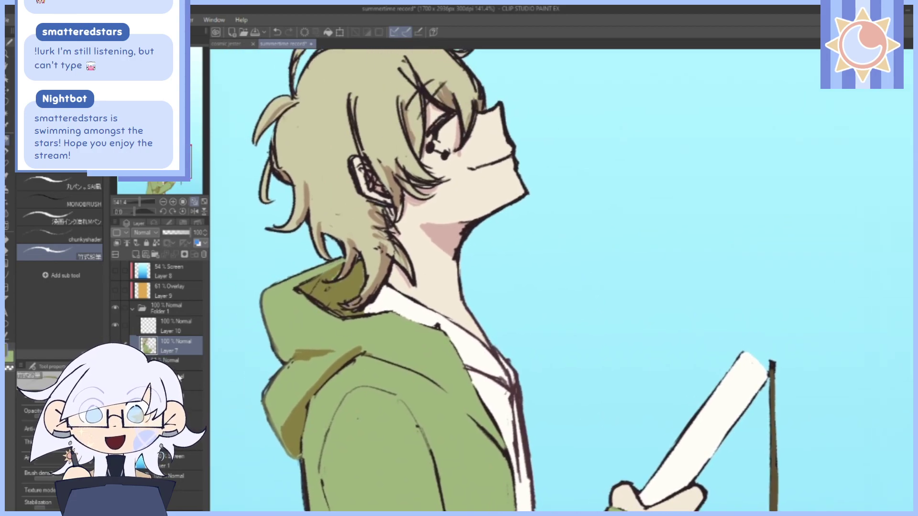
{"action": "left_click_drag", "start_coordinate": [138, 212], "coordinate": [128, 213]}
{"action": "scroll", "coordinate": [436, 305], "scroll_direction": "up", "scroll_amount": 5}
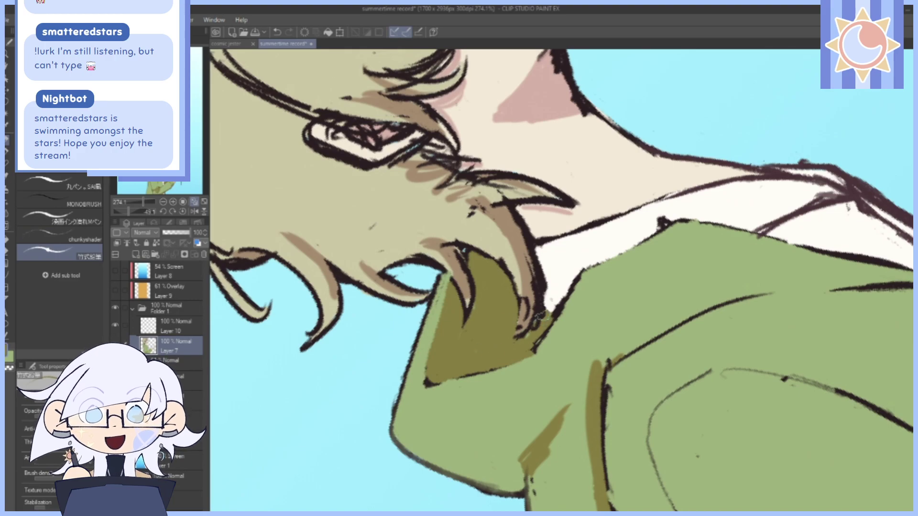
{"action": "left_click", "coordinate": [183, 211]}
{"action": "left_click_drag", "start_coordinate": [642, 385], "coordinate": [570, 415]}
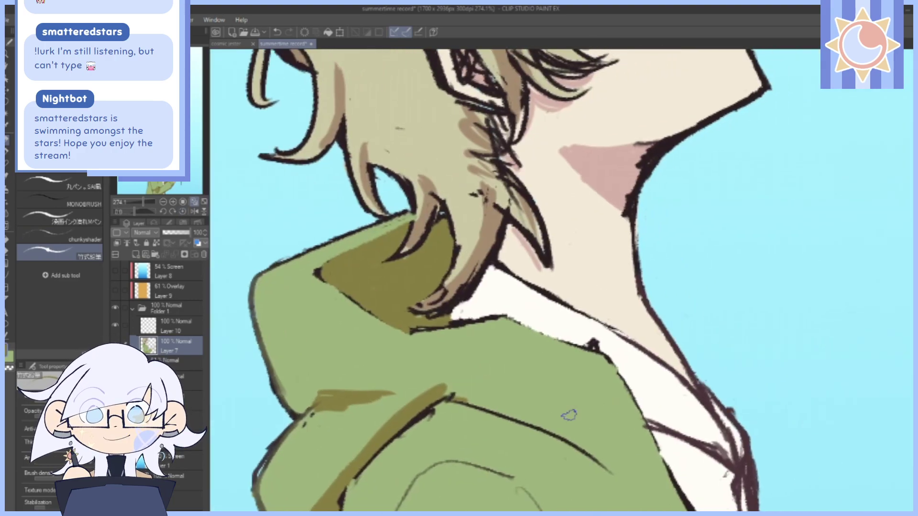
{"action": "left_click", "coordinate": [139, 203]}
{"action": "left_click_drag", "start_coordinate": [140, 206], "coordinate": [136, 203]}
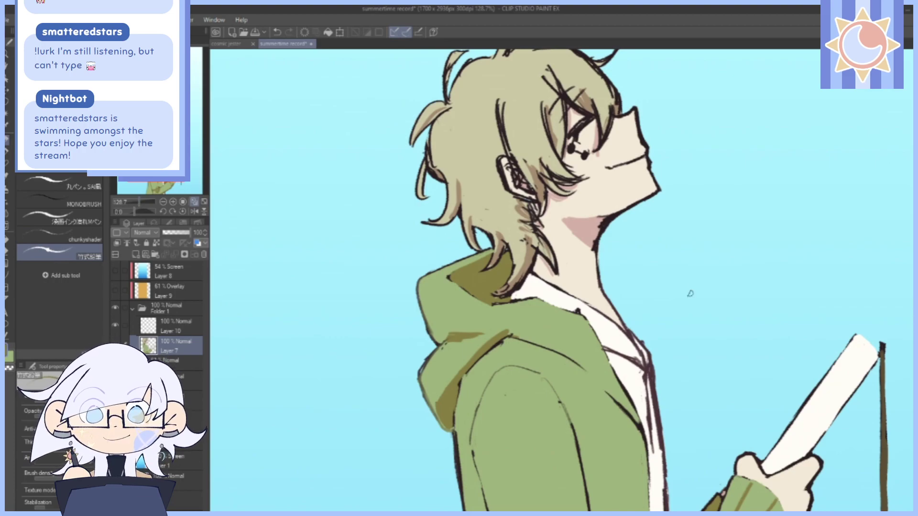
Paint green over the lower part of the hood opening, from the back of the hood to the collar at the nape.
{"action": "left_click_drag", "start_coordinate": [731, 407], "coordinate": [646, 211]}
{"action": "mouse_move", "coordinate": [681, 245]}
{"action": "left_mouse_down"}
{"action": "mouse_move", "coordinate": [672, 293]}
{"action": "mouse_move", "coordinate": [707, 302]}
{"action": "left_mouse_up"}
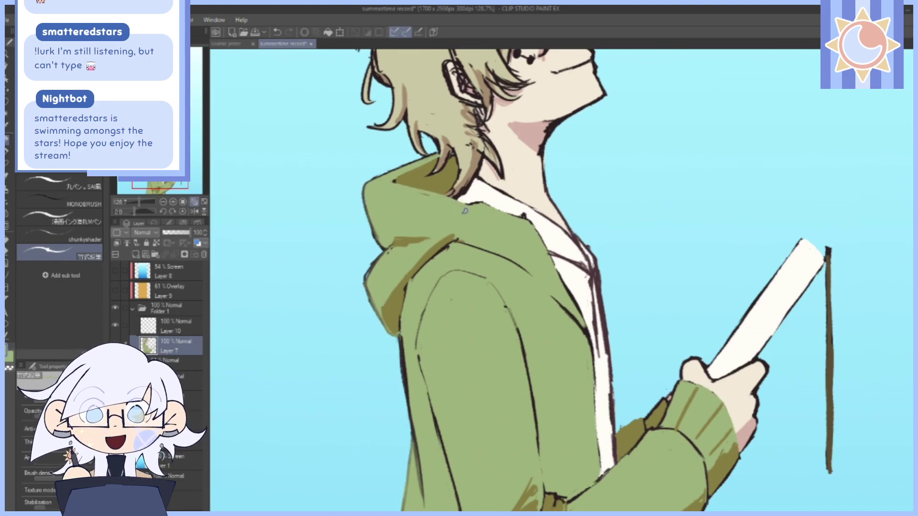
{"action": "left_click_drag", "start_coordinate": [564, 167], "coordinate": [566, 215]}
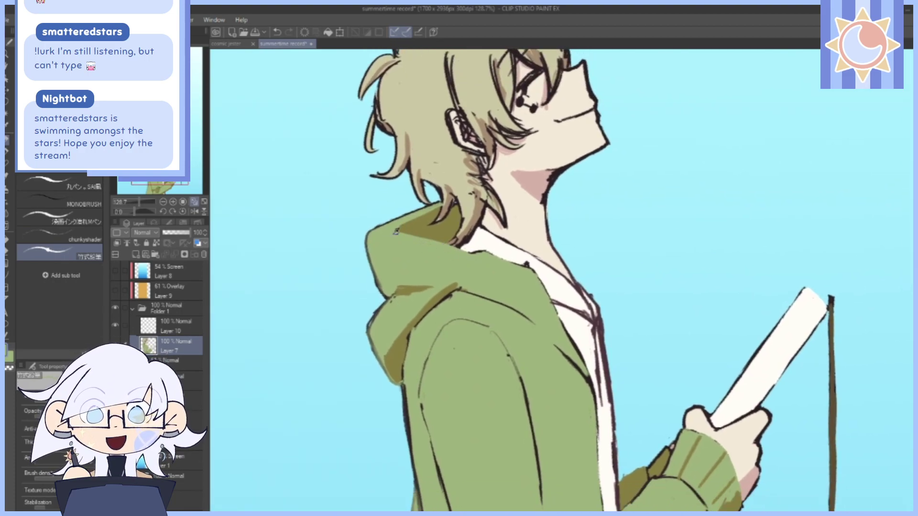
{"action": "left_click_drag", "start_coordinate": [396, 232], "coordinate": [510, 266]}
{"action": "left_click_drag", "start_coordinate": [398, 231], "coordinate": [451, 241]}
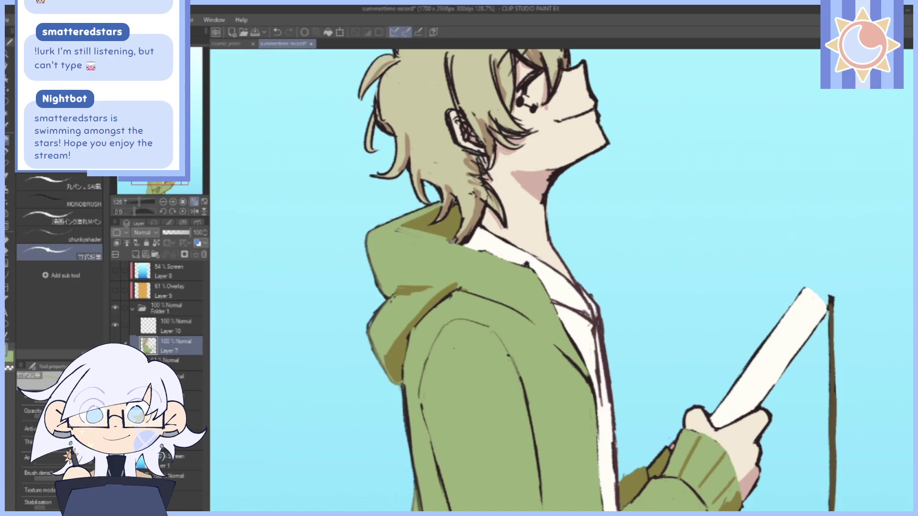
{"action": "scroll", "coordinate": [623, 373], "scroll_direction": "up", "scroll_amount": 7}
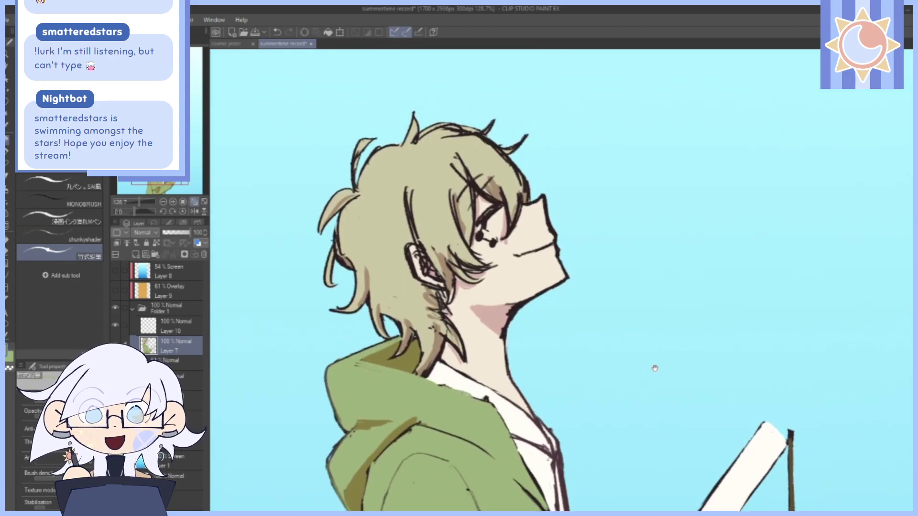
{"action": "left_click_drag", "start_coordinate": [135, 212], "coordinate": [139, 212]}
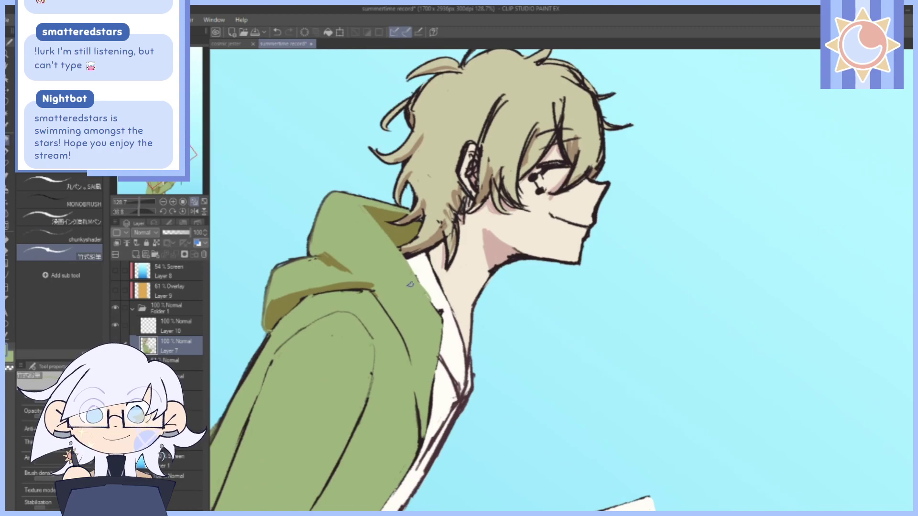
{"action": "left_click", "coordinate": [182, 211]}
{"action": "left_click_drag", "start_coordinate": [641, 380], "coordinate": [679, 266]}
{"action": "left_click_drag", "start_coordinate": [678, 298], "coordinate": [692, 308]}
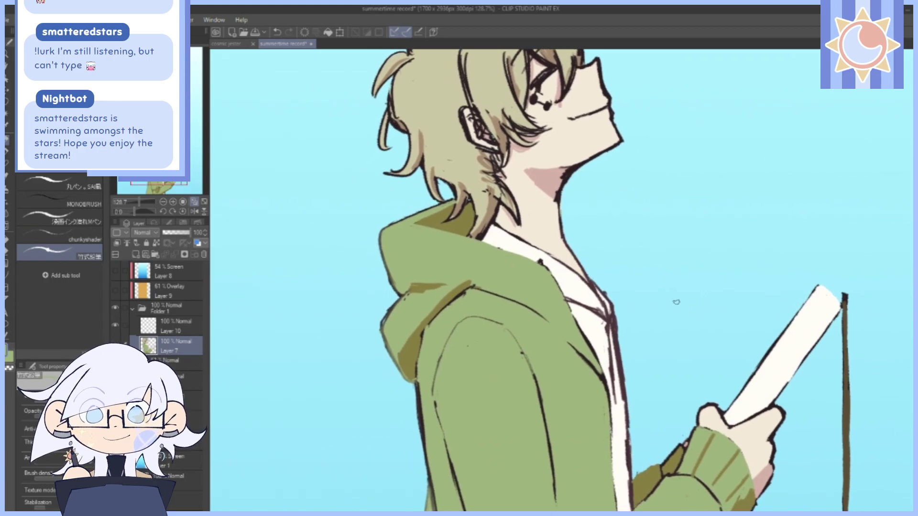
{"action": "left_click_drag", "start_coordinate": [717, 320], "coordinate": [611, 134]}
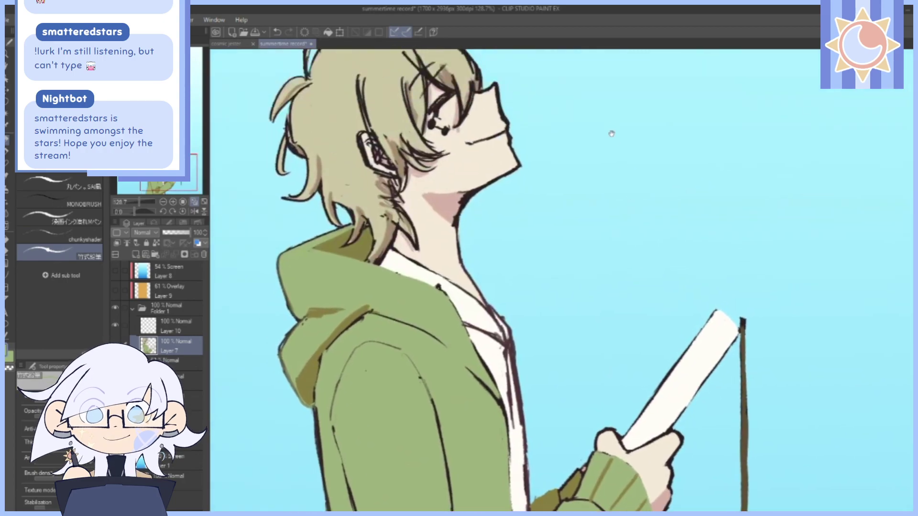
Paint over the dark strand lines above and beside the ear with the hair's base colour.
{"action": "left_click_drag", "start_coordinate": [139, 202], "coordinate": [138, 212]}
{"action": "left_click_drag", "start_coordinate": [510, 214], "coordinate": [603, 323]}
{"action": "mouse_move", "coordinate": [460, 177]}
{"action": "left_mouse_down"}
{"action": "mouse_move", "coordinate": [429, 270]}
{"action": "mouse_move", "coordinate": [454, 204]}
{"action": "mouse_move", "coordinate": [436, 306]}
{"action": "mouse_move", "coordinate": [445, 271]}
{"action": "mouse_move", "coordinate": [447, 354]}
{"action": "mouse_move", "coordinate": [440, 291]}
{"action": "left_mouse_up"}
{"action": "left_click", "coordinate": [277, 32]}
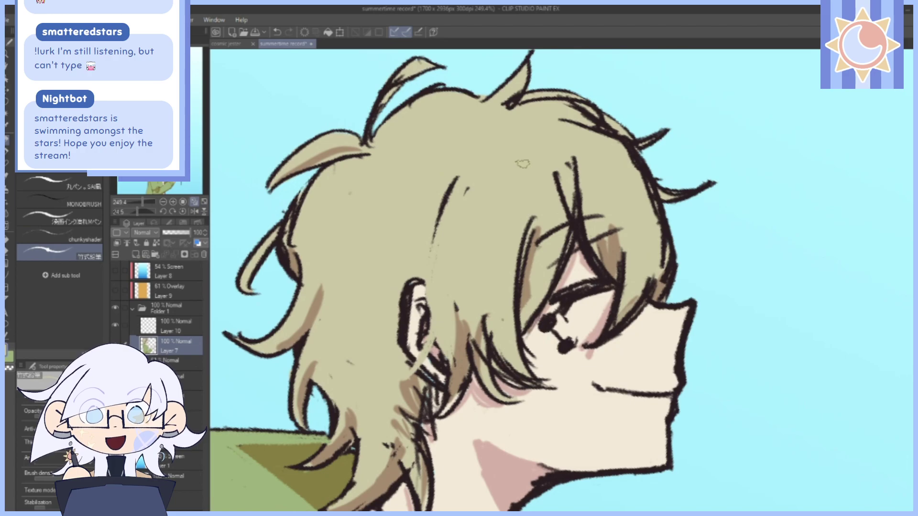
{"action": "left_click_drag", "start_coordinate": [138, 211], "coordinate": [132, 212]}
{"action": "left_click_drag", "start_coordinate": [526, 343], "coordinate": [501, 222]}
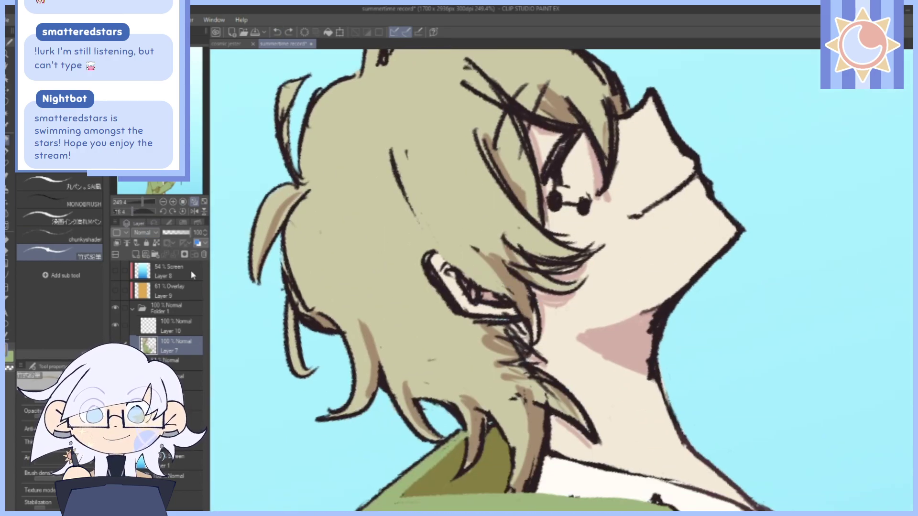
{"action": "left_click", "coordinate": [183, 212]}
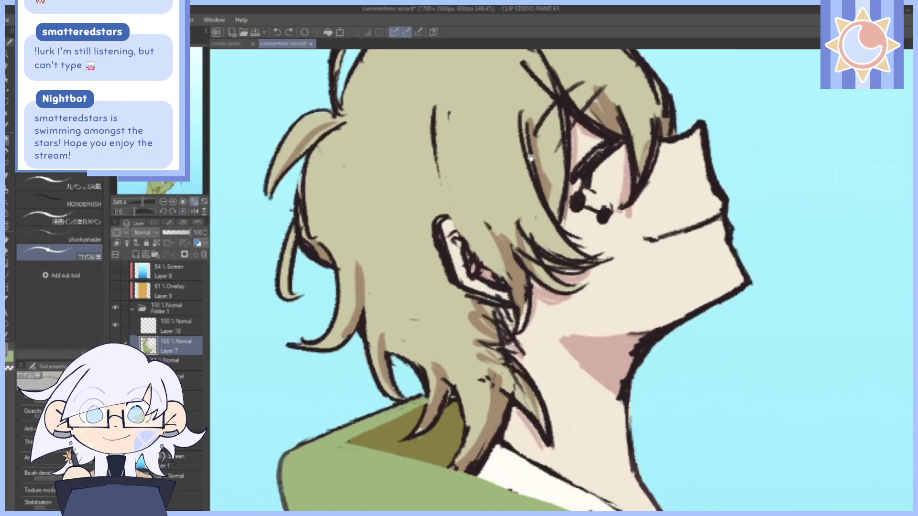
Paint brown shading strands that curve down from above the ear, fall across the ear, and hang in front of it.
{"action": "left_click_drag", "start_coordinate": [447, 164], "coordinate": [469, 213]}
{"action": "mouse_move", "coordinate": [439, 109]}
{"action": "left_mouse_down"}
{"action": "mouse_move", "coordinate": [449, 178]}
{"action": "mouse_move", "coordinate": [479, 228]}
{"action": "mouse_move", "coordinate": [459, 291]}
{"action": "left_mouse_up"}
{"action": "left_click_drag", "start_coordinate": [480, 214], "coordinate": [456, 306]}
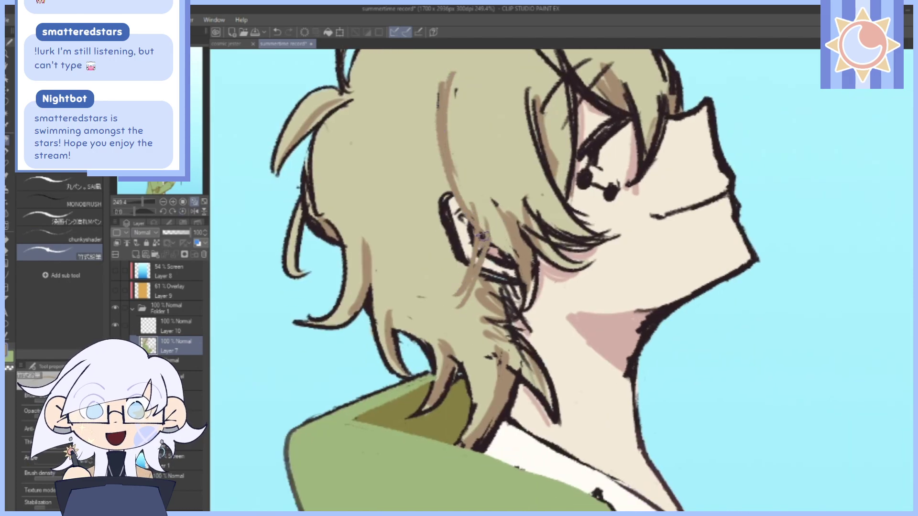
{"action": "left_click", "coordinate": [277, 34]}
{"action": "key", "text": "ctrl+z"}
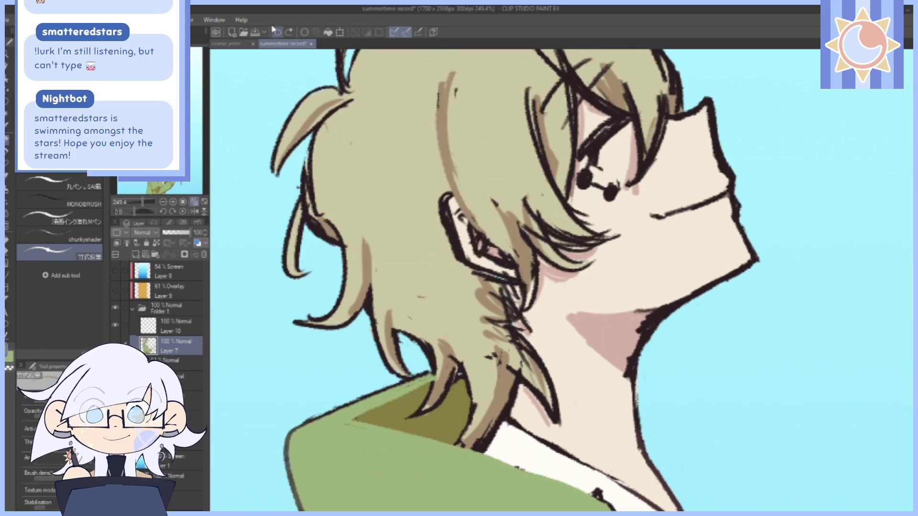
{"action": "left_click_drag", "start_coordinate": [477, 221], "coordinate": [463, 283]}
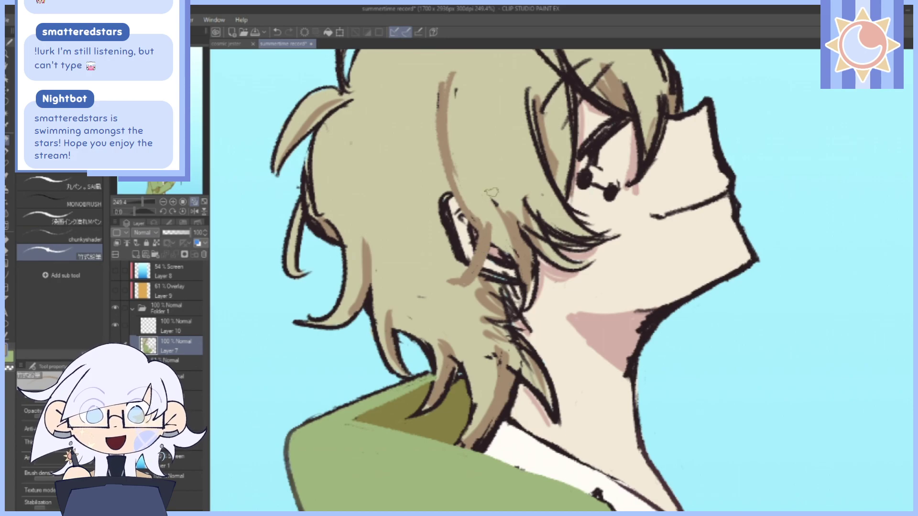
{"action": "left_click_drag", "start_coordinate": [615, 309], "coordinate": [613, 296]}
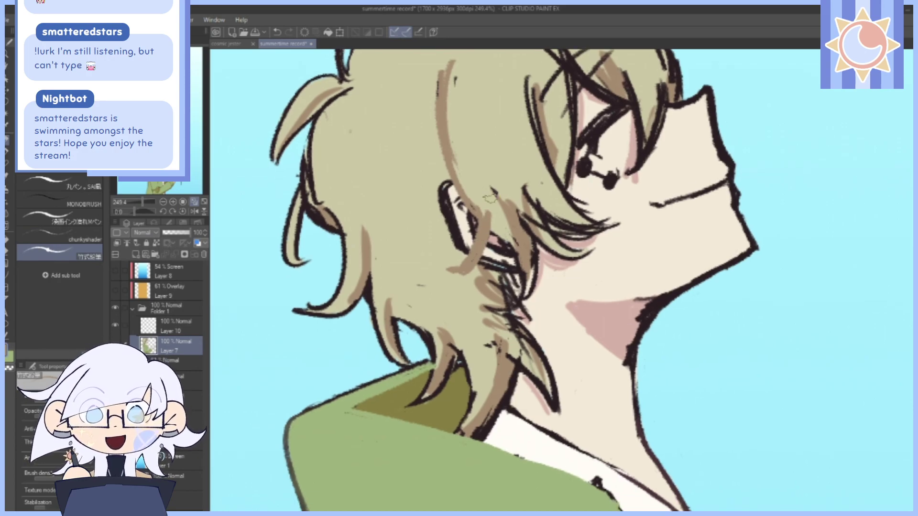
{"action": "mouse_move", "coordinate": [492, 234]}
{"action": "left_mouse_down"}
{"action": "mouse_move", "coordinate": [518, 257]}
{"action": "mouse_move", "coordinate": [505, 238]}
{"action": "mouse_move", "coordinate": [517, 255]}
{"action": "mouse_move", "coordinate": [509, 269]}
{"action": "mouse_move", "coordinate": [513, 306]}
{"action": "left_mouse_up"}
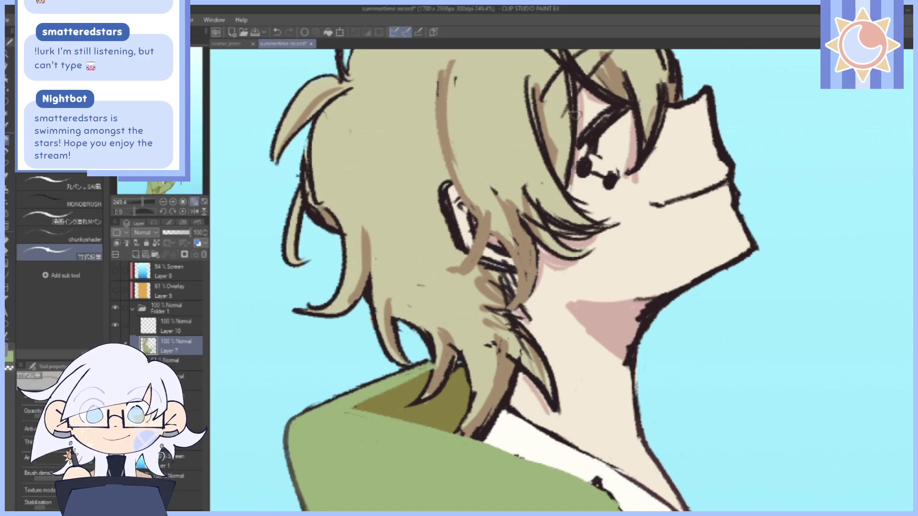
Thin the brown strands around the ear with the hair's base colour and paint over the dark lines of the cheek lock.
{"action": "left_click_drag", "start_coordinate": [577, 116], "coordinate": [566, 199]}
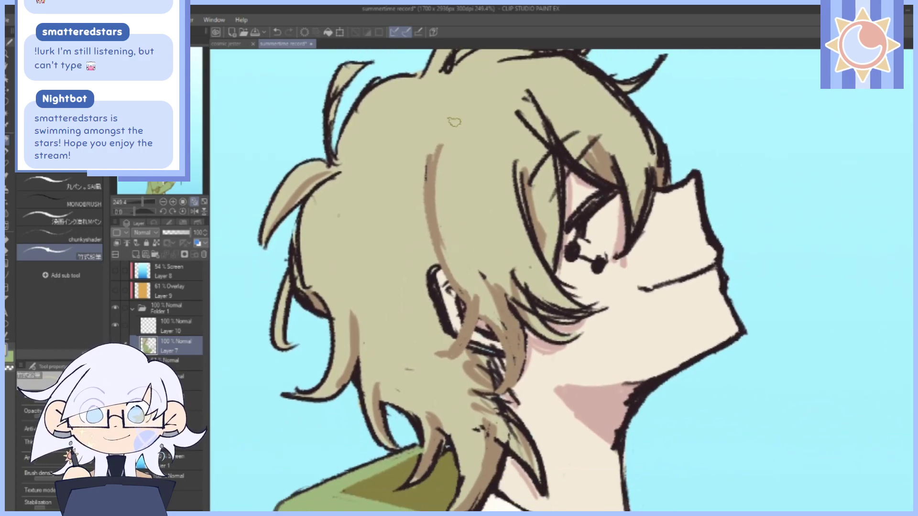
{"action": "mouse_move", "coordinate": [433, 152]}
{"action": "left_mouse_down"}
{"action": "mouse_move", "coordinate": [436, 191]}
{"action": "mouse_move", "coordinate": [475, 297]}
{"action": "left_mouse_up"}
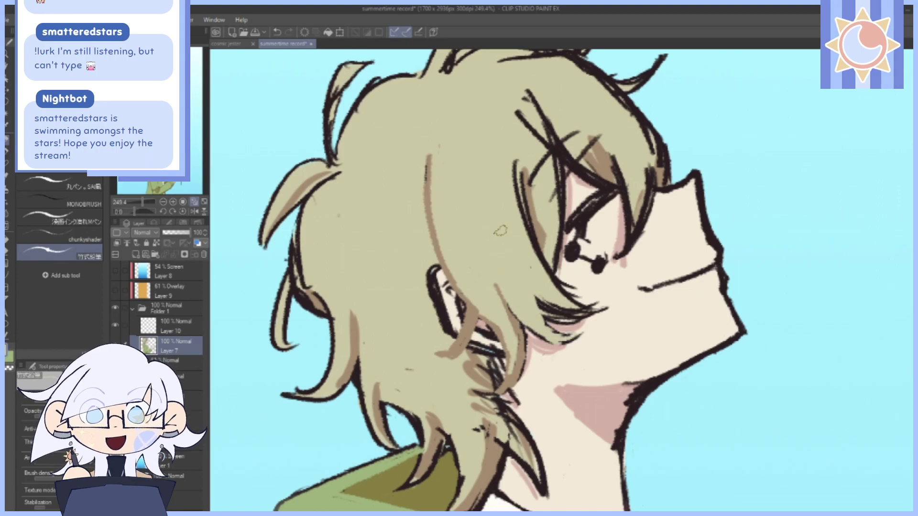
{"action": "left_click_drag", "start_coordinate": [530, 303], "coordinate": [574, 311]}
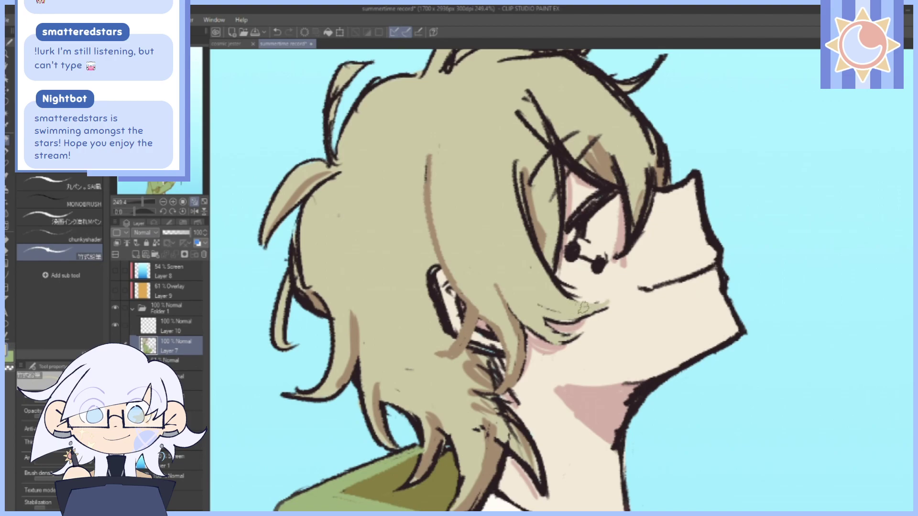
{"action": "left_click_drag", "start_coordinate": [134, 212], "coordinate": [138, 212]}
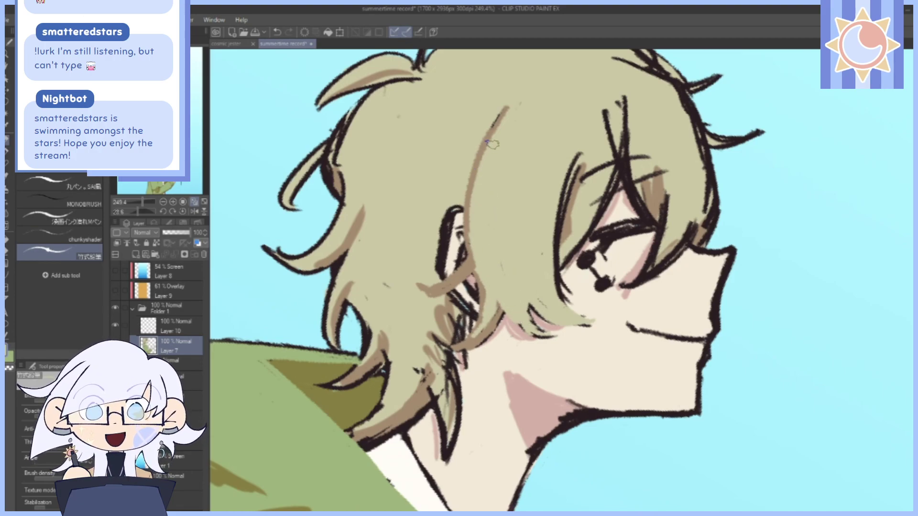
Undo the last stroke and paint hair colour over the dark outer outline of the side lock beside the eye.
{"action": "left_click", "coordinate": [278, 32]}
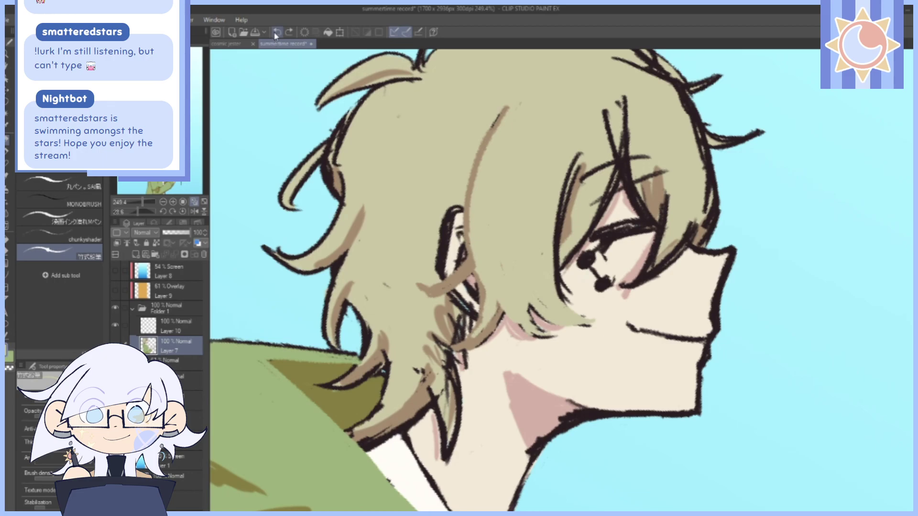
{"action": "left_click_drag", "start_coordinate": [580, 163], "coordinate": [553, 279]}
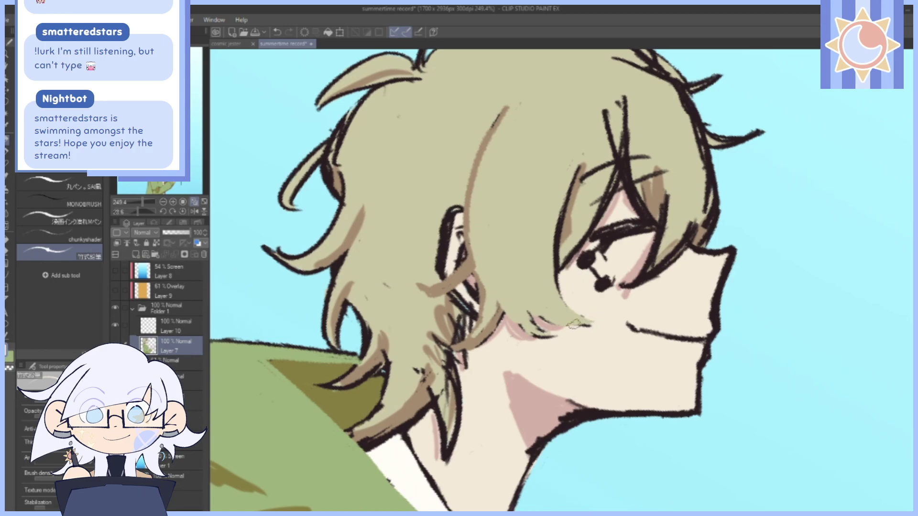
{"action": "left_click_drag", "start_coordinate": [561, 273], "coordinate": [556, 226]}
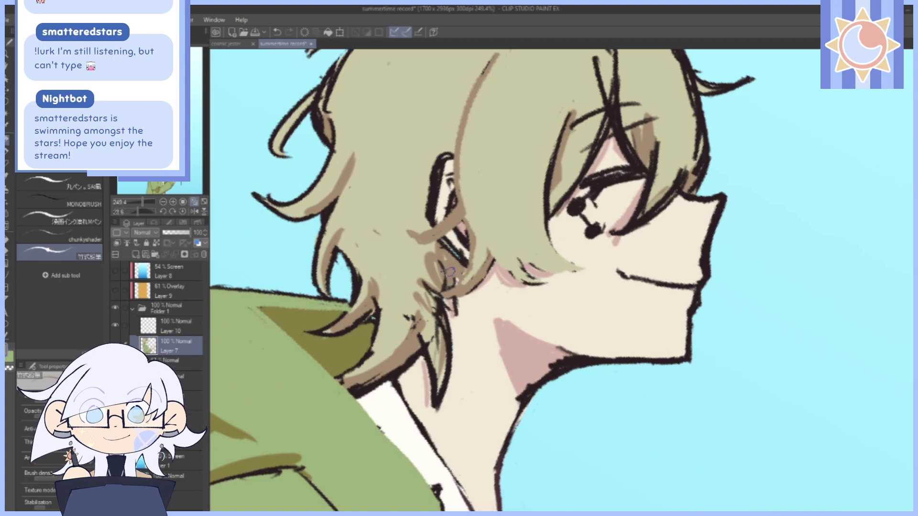
Add brown shading below the ear and cover the dark outline of the pointed neck lock with hair colour.
{"action": "left_click_drag", "start_coordinate": [456, 315], "coordinate": [445, 299]}
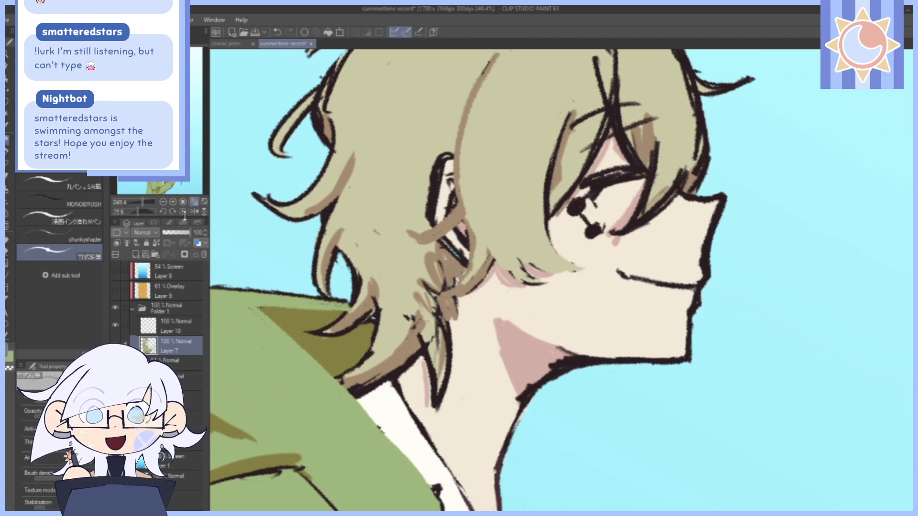
{"action": "key", "text": "ctrl+at"}
{"action": "left_click_drag", "start_coordinate": [454, 209], "coordinate": [436, 141]}
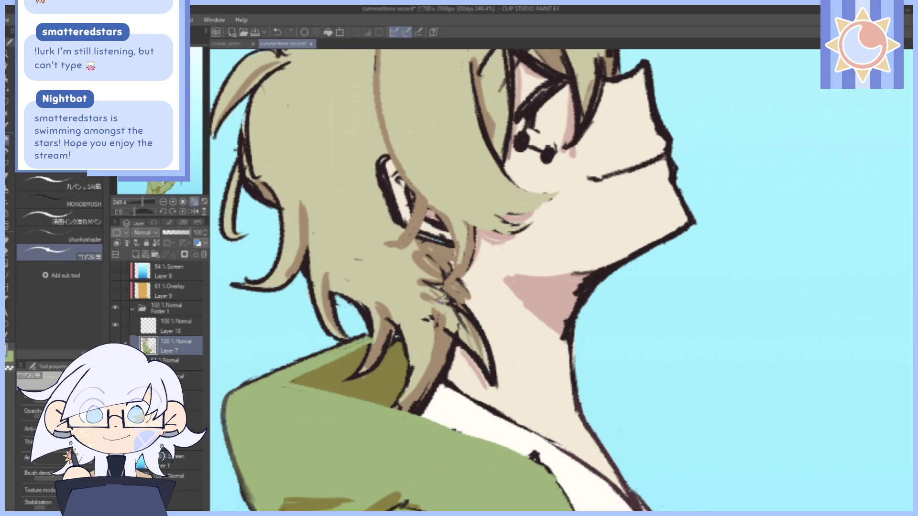
{"action": "left_click_drag", "start_coordinate": [444, 300], "coordinate": [495, 373]}
{"action": "mouse_move", "coordinate": [486, 340]}
{"action": "left_mouse_down"}
{"action": "mouse_move", "coordinate": [491, 389]}
{"action": "mouse_move", "coordinate": [460, 317]}
{"action": "mouse_move", "coordinate": [488, 365]}
{"action": "left_mouse_up"}
{"action": "left_click_drag", "start_coordinate": [451, 312], "coordinate": [488, 365]}
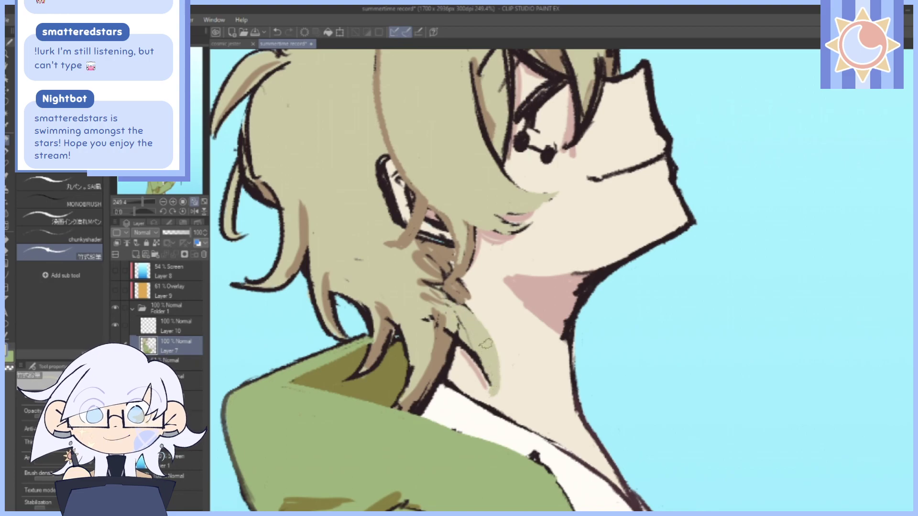
Paint light hair strokes over the brown nape shading, extending one strand onto the collar and another across the neck.
{"action": "mouse_move", "coordinate": [462, 335]}
{"action": "left_mouse_down"}
{"action": "mouse_move", "coordinate": [447, 373]}
{"action": "mouse_move", "coordinate": [433, 381]}
{"action": "mouse_move", "coordinate": [440, 375]}
{"action": "left_mouse_up"}
{"action": "left_click_drag", "start_coordinate": [454, 323], "coordinate": [450, 421]}
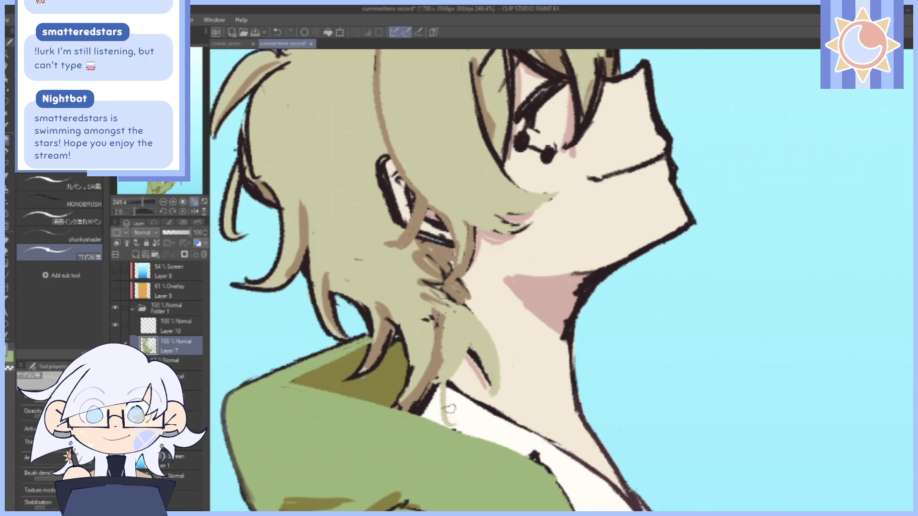
{"action": "mouse_move", "coordinate": [434, 361]}
{"action": "left_mouse_down"}
{"action": "mouse_move", "coordinate": [451, 420]}
{"action": "mouse_move", "coordinate": [439, 389]}
{"action": "left_mouse_up"}
{"action": "mouse_move", "coordinate": [603, 231]}
{"action": "left_mouse_down"}
{"action": "mouse_move", "coordinate": [619, 301]}
{"action": "mouse_move", "coordinate": [612, 260]}
{"action": "left_mouse_up"}
{"action": "mouse_move", "coordinate": [479, 340]}
{"action": "left_mouse_down"}
{"action": "mouse_move", "coordinate": [522, 351]}
{"action": "mouse_move", "coordinate": [484, 345]}
{"action": "mouse_move", "coordinate": [525, 351]}
{"action": "left_mouse_up"}
{"action": "left_click_drag", "start_coordinate": [684, 352], "coordinate": [676, 313]}
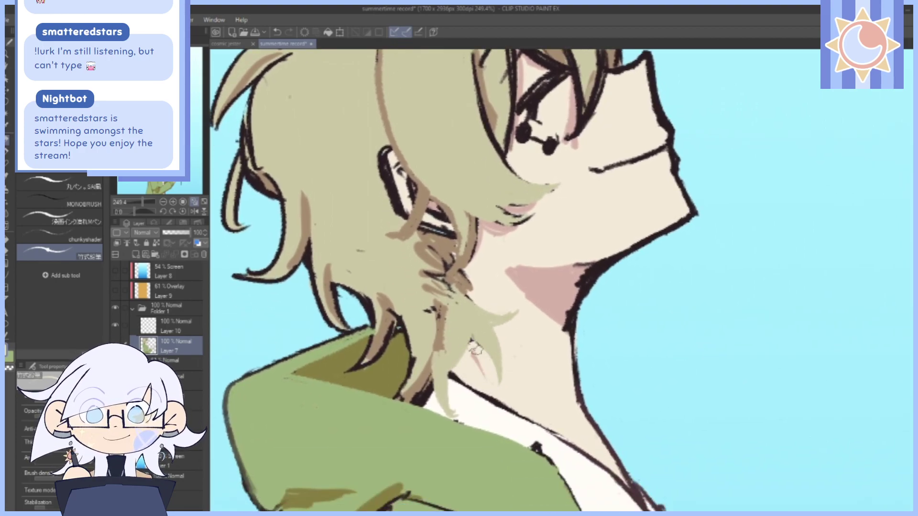
Clean up the pink mark and dark line around the neck strands, and refine the strand hanging over the white collar.
{"action": "left_click_drag", "start_coordinate": [475, 349], "coordinate": [481, 369]}
{"action": "mouse_move", "coordinate": [696, 298]}
{"action": "left_mouse_down"}
{"action": "mouse_move", "coordinate": [740, 409]}
{"action": "mouse_move", "coordinate": [691, 319]}
{"action": "left_mouse_up"}
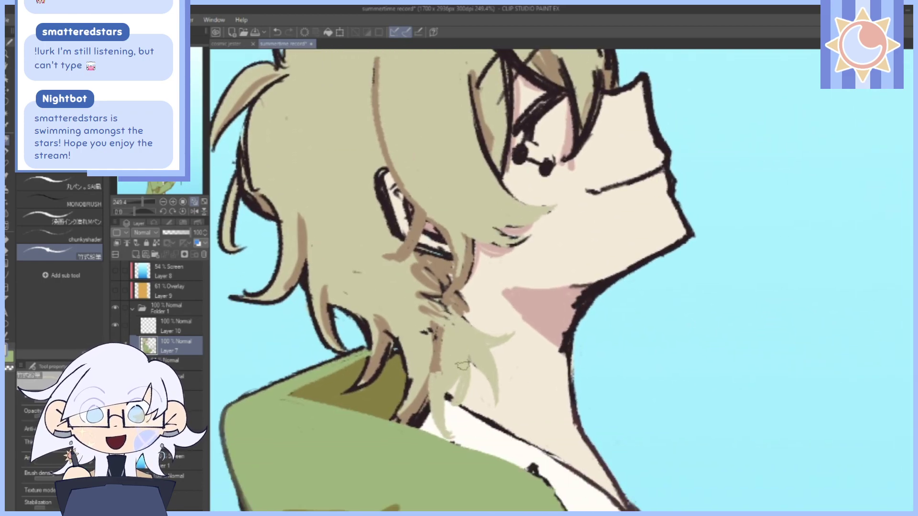
{"action": "left_click_drag", "start_coordinate": [449, 398], "coordinate": [453, 386]}
{"action": "mouse_move", "coordinate": [592, 222]}
{"action": "left_mouse_down"}
{"action": "mouse_move", "coordinate": [606, 240]}
{"action": "mouse_move", "coordinate": [569, 213]}
{"action": "left_mouse_up"}
{"action": "left_click", "coordinate": [277, 31]}
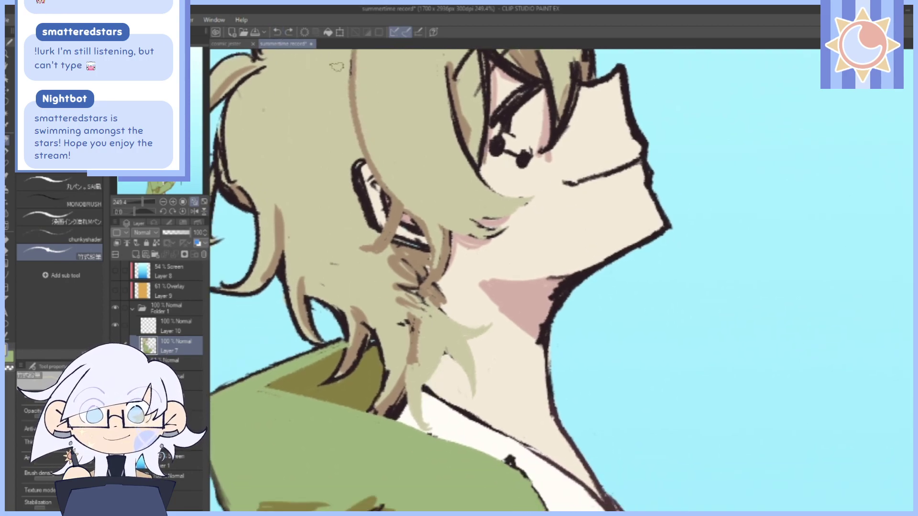
{"action": "left_click_drag", "start_coordinate": [444, 354], "coordinate": [419, 396]}
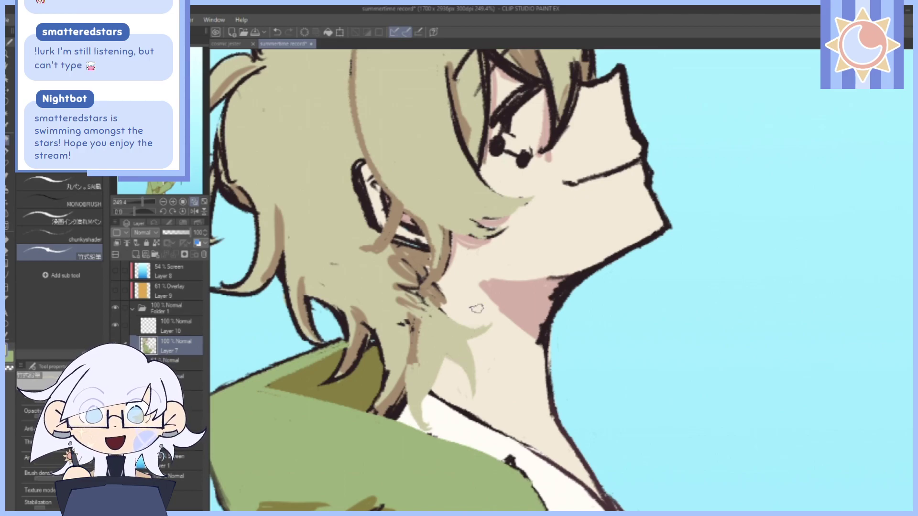
Cover the dark outline at the nape hair tips and add a light curved strand over the hood's olive interior.
{"action": "left_click_drag", "start_coordinate": [675, 264], "coordinate": [698, 287]}
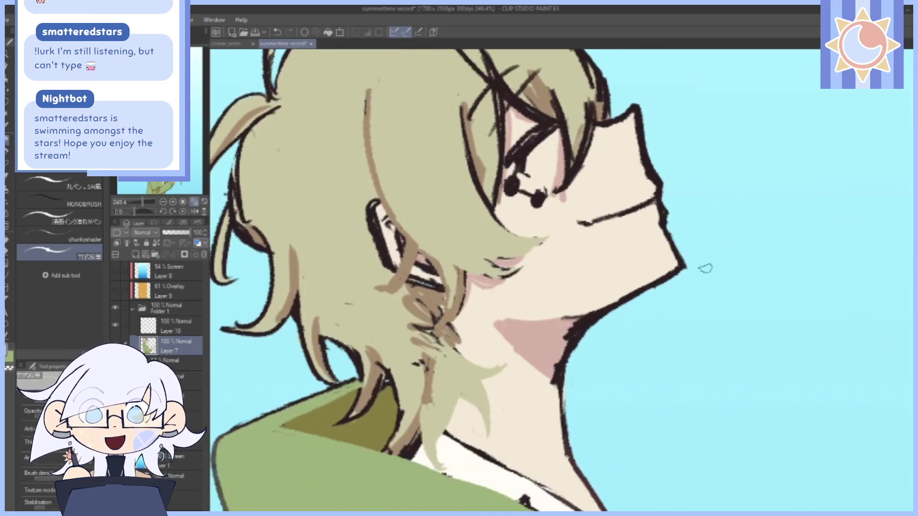
{"action": "scroll", "coordinate": [490, 325], "scroll_direction": "down", "scroll_amount": 3}
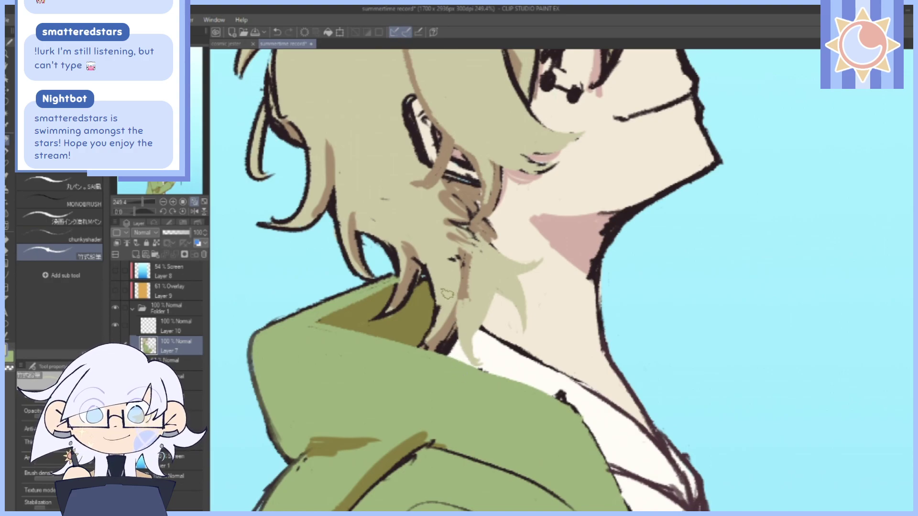
{"action": "mouse_move", "coordinate": [462, 322]}
{"action": "left_mouse_down"}
{"action": "mouse_move", "coordinate": [446, 349]}
{"action": "mouse_move", "coordinate": [447, 335]}
{"action": "left_mouse_up"}
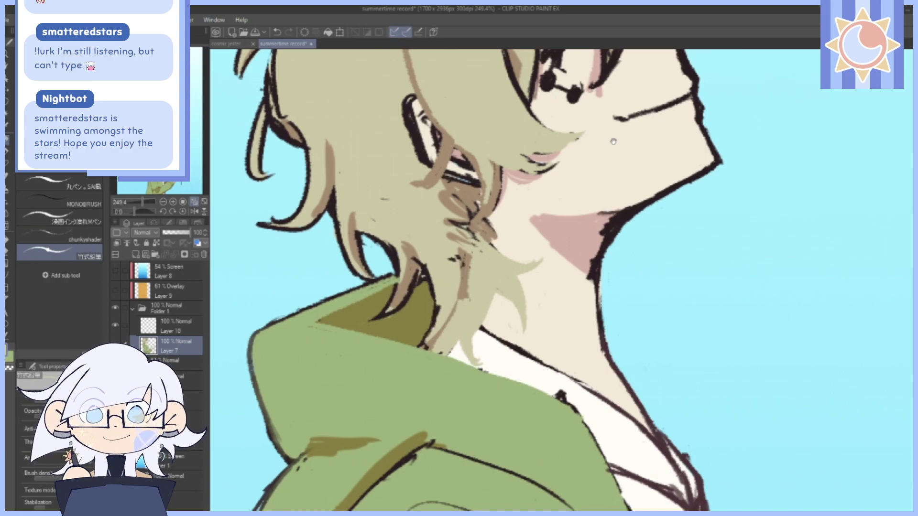
{"action": "left_click_drag", "start_coordinate": [614, 142], "coordinate": [625, 171]}
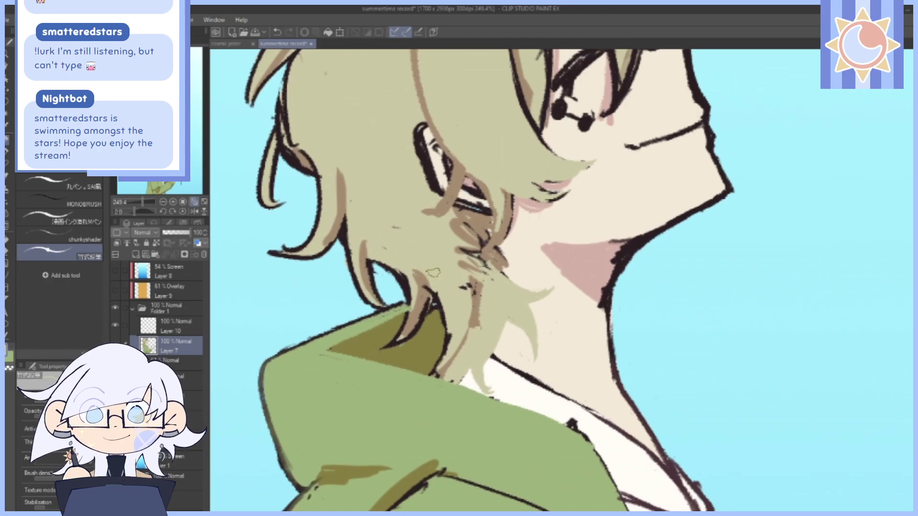
{"action": "mouse_move", "coordinate": [439, 306]}
{"action": "left_mouse_down"}
{"action": "mouse_move", "coordinate": [424, 345]}
{"action": "mouse_move", "coordinate": [407, 349]}
{"action": "left_mouse_up"}
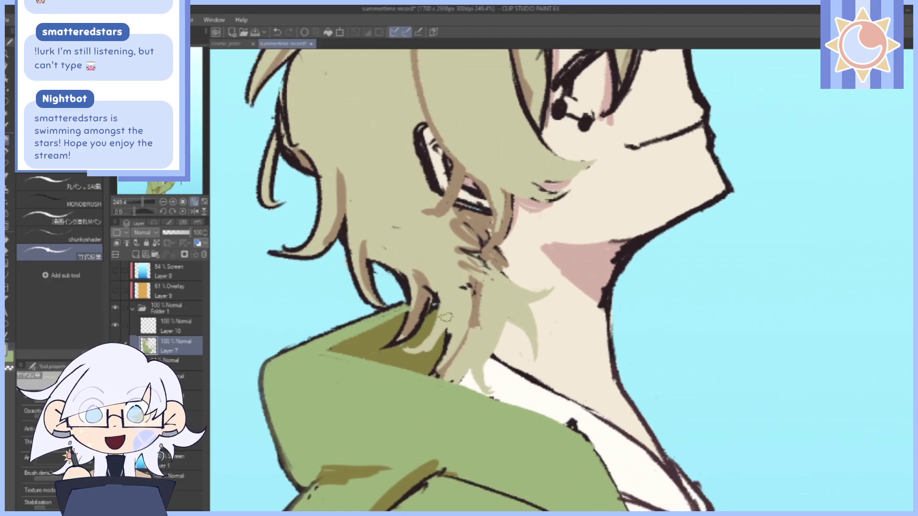
Touch up the nape strand tips with the hood's sampled olive colour, then undo the olive stroke through the hair.
{"action": "left_click_drag", "start_coordinate": [465, 170], "coordinate": [451, 232]}
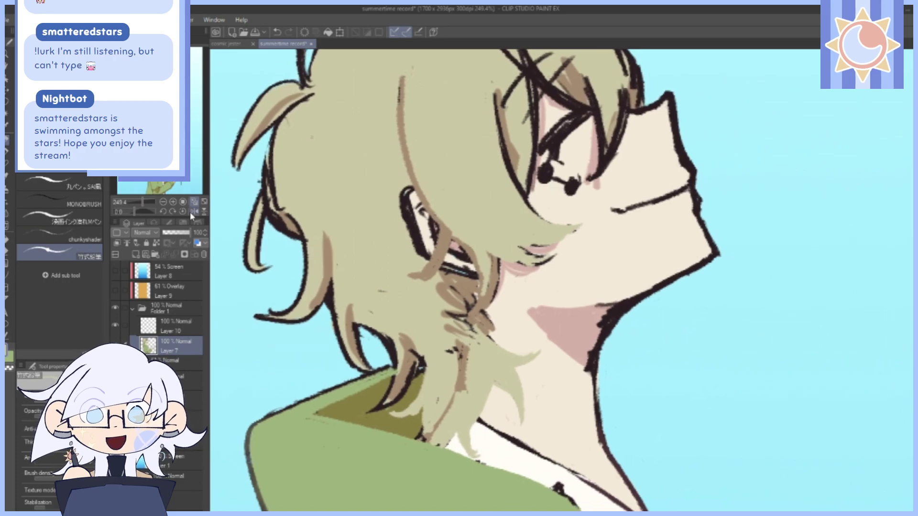
{"action": "left_click", "coordinate": [204, 202]}
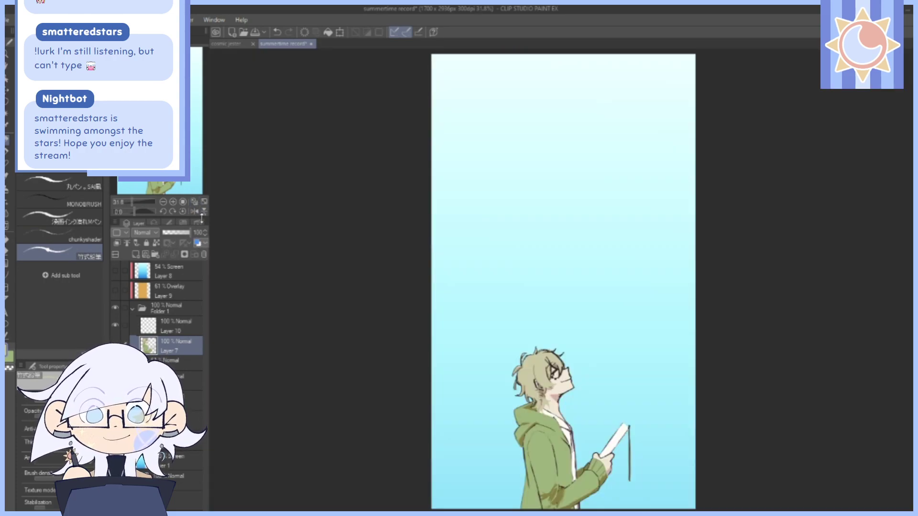
{"action": "left_click_drag", "start_coordinate": [133, 203], "coordinate": [144, 207]}
{"action": "left_click_drag", "start_coordinate": [165, 134], "coordinate": [158, 158]}
{"action": "left_click_drag", "start_coordinate": [583, 243], "coordinate": [593, 293]}
{"action": "left_click_drag", "start_coordinate": [574, 343], "coordinate": [581, 377]}
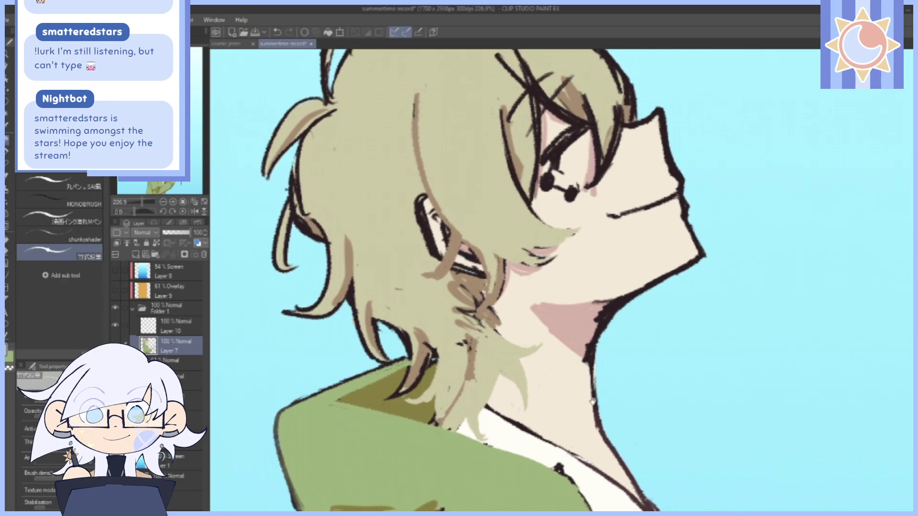
{"action": "left_click", "coordinate": [428, 418], "text": "alt"}
{"action": "left_click", "coordinate": [426, 408], "text": "alt"}
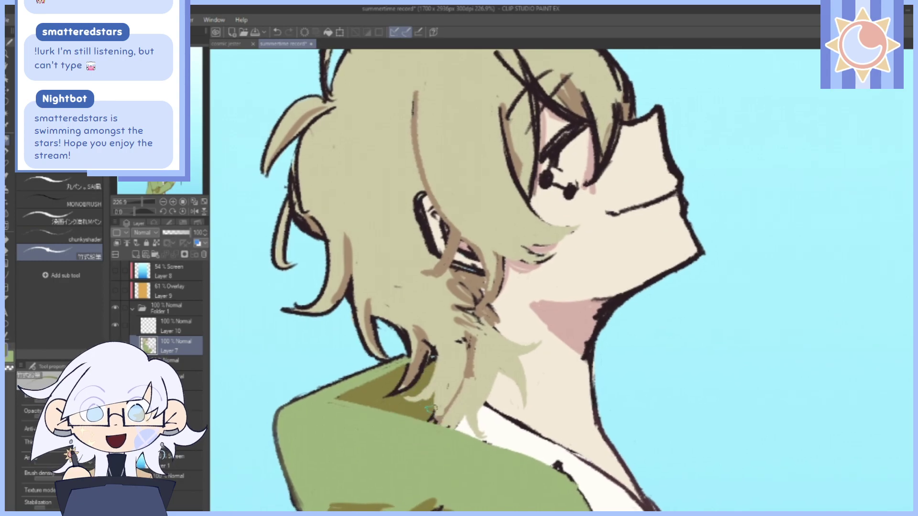
{"action": "left_click_drag", "start_coordinate": [589, 258], "coordinate": [600, 269]}
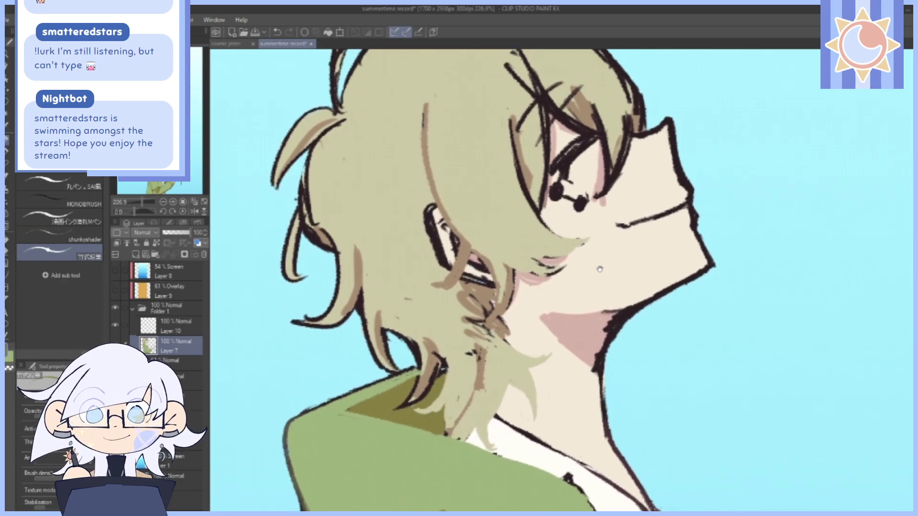
{"action": "left_click_drag", "start_coordinate": [470, 375], "coordinate": [451, 414]}
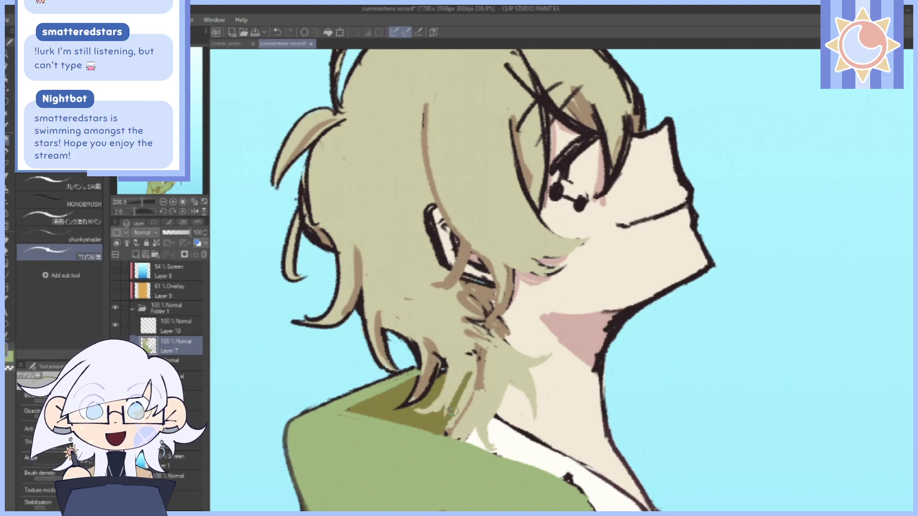
{"action": "left_click", "coordinate": [277, 33]}
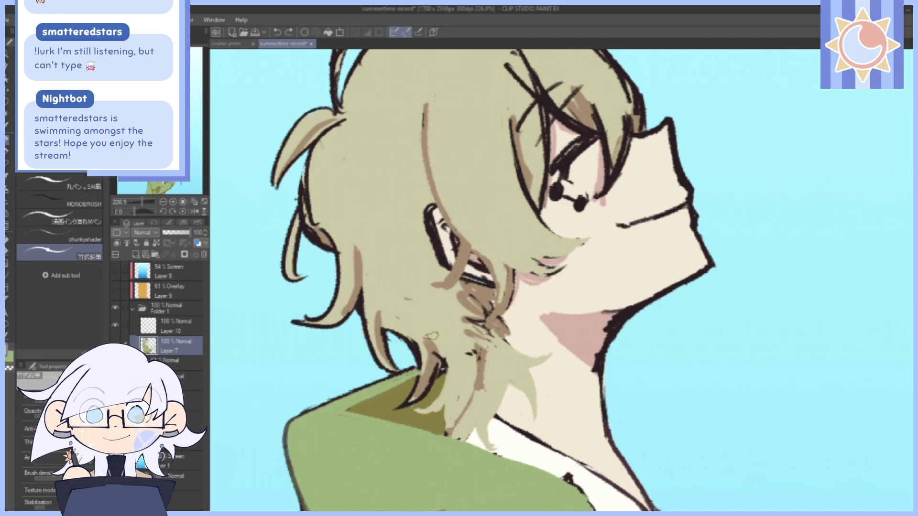
Paint hair colour over the dark inner outline of the curved nape lock above the hood.
{"action": "left_click_drag", "start_coordinate": [431, 337], "coordinate": [439, 382]}
{"action": "mouse_move", "coordinate": [426, 335]}
{"action": "left_mouse_down"}
{"action": "mouse_move", "coordinate": [446, 367]}
{"action": "mouse_move", "coordinate": [441, 353]}
{"action": "mouse_move", "coordinate": [438, 385]}
{"action": "left_mouse_up"}
{"action": "left_click_drag", "start_coordinate": [660, 125], "coordinate": [654, 177]}
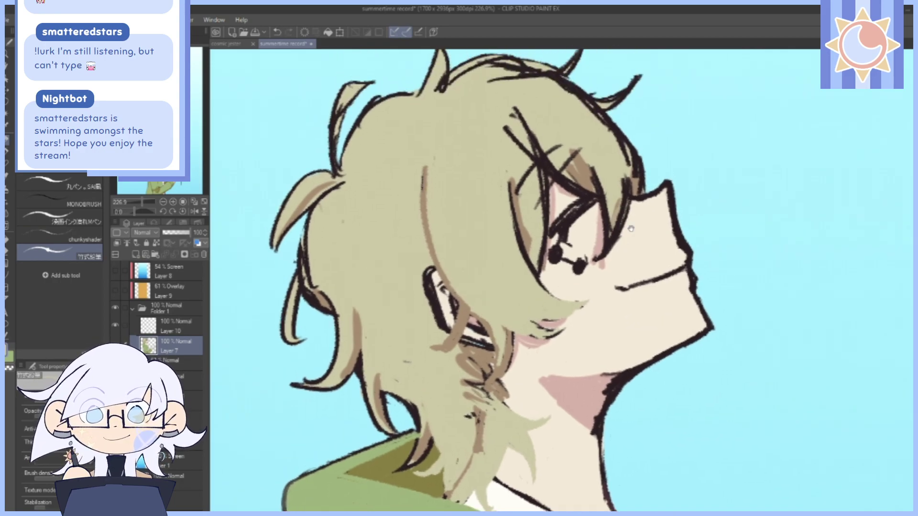
{"action": "left_click_drag", "start_coordinate": [625, 223], "coordinate": [626, 194]}
{"action": "left_click_drag", "start_coordinate": [580, 215], "coordinate": [603, 207]}
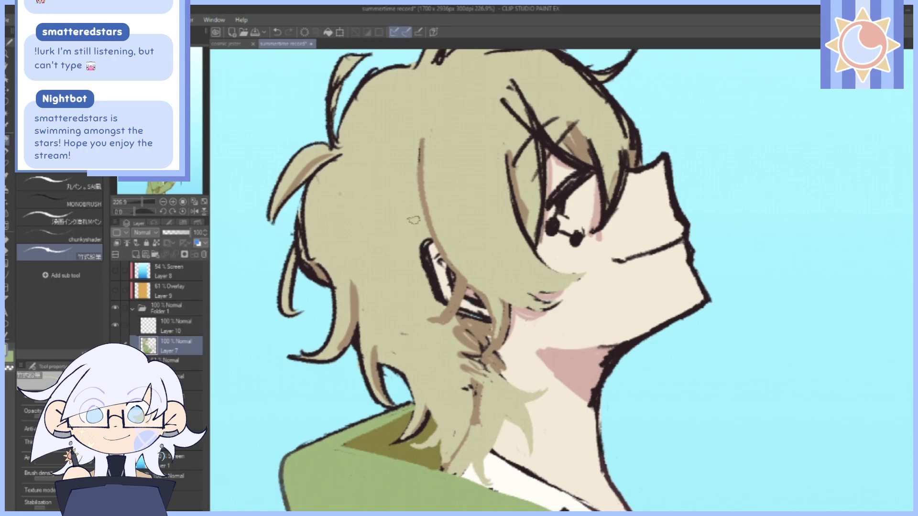
{"action": "left_click_drag", "start_coordinate": [646, 412], "coordinate": [639, 441]}
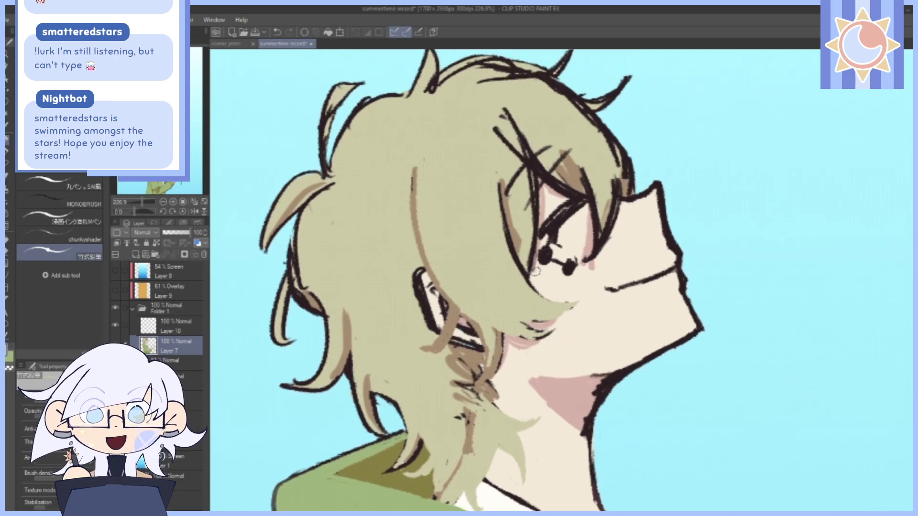
Undo the recent nape, collar and hood strand strokes, stepping back to the early version of the repainted neck lock.
{"action": "left_click", "coordinate": [277, 32]}
{"action": "left_click", "coordinate": [278, 32]}
{"action": "left_click", "coordinate": [277, 32]}
{"action": "left_click", "coordinate": [277, 32]}
{"action": "left_click", "coordinate": [277, 32]}
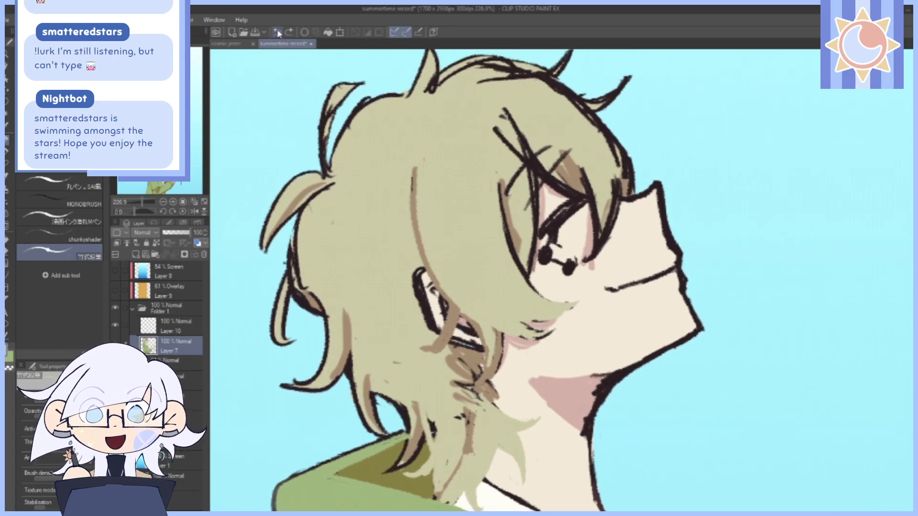
{"action": "left_click", "coordinate": [278, 32]}
{"action": "left_click", "coordinate": [277, 32]}
{"action": "left_click", "coordinate": [278, 32]}
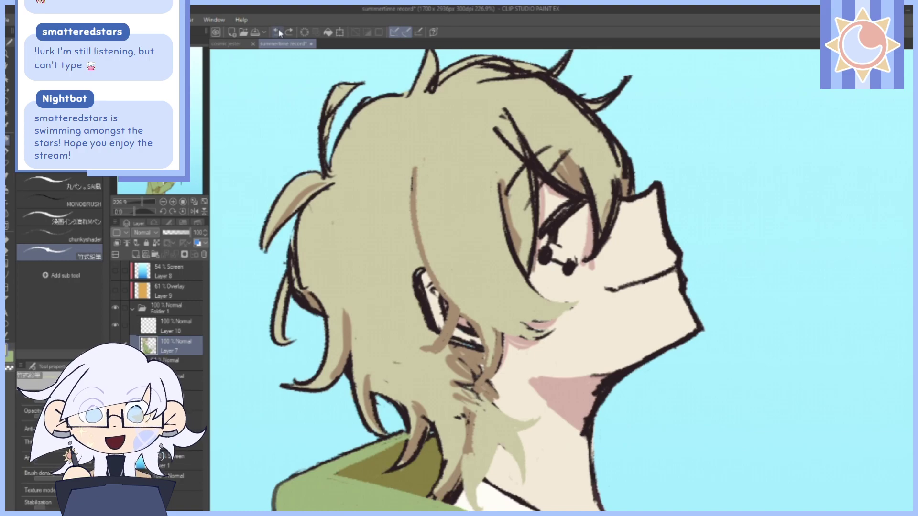
{"action": "left_click", "coordinate": [278, 32]}
{"action": "left_click", "coordinate": [278, 32]}
{"action": "left_click", "coordinate": [279, 32]}
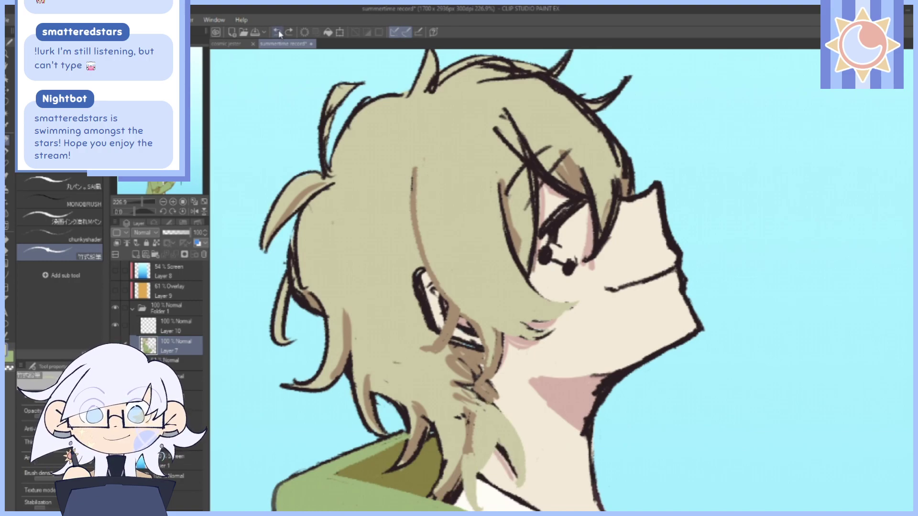
{"action": "left_click", "coordinate": [279, 32]}
{"action": "left_click", "coordinate": [280, 32]}
{"action": "left_click", "coordinate": [279, 32]}
{"action": "left_click", "coordinate": [280, 32]}
{"action": "left_click", "coordinate": [280, 32]}
{"action": "left_click", "coordinate": [281, 33]}
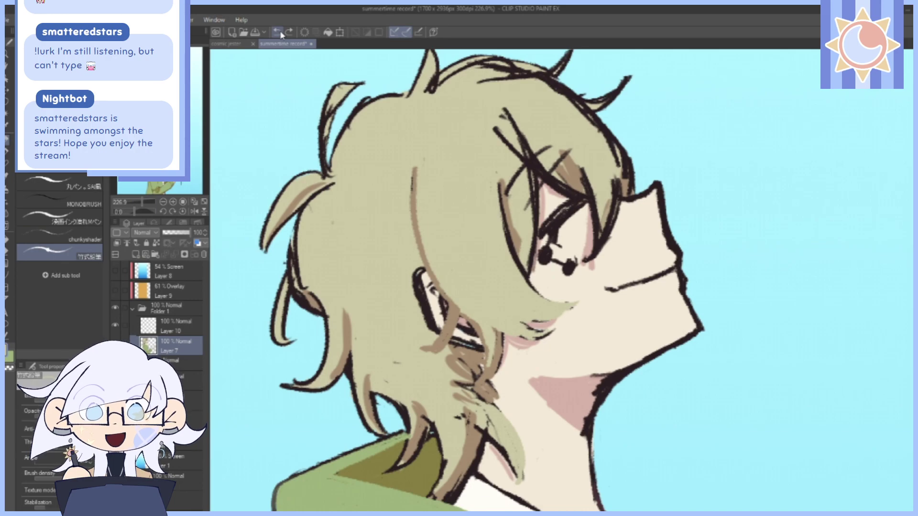
{"action": "left_click", "coordinate": [287, 31]}
{"action": "left_click", "coordinate": [289, 33]}
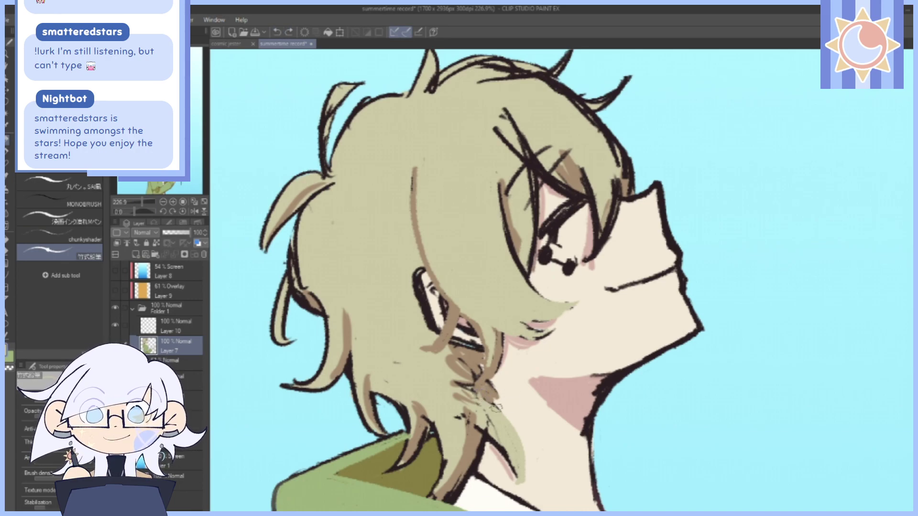
{"action": "left_click", "coordinate": [277, 32]}
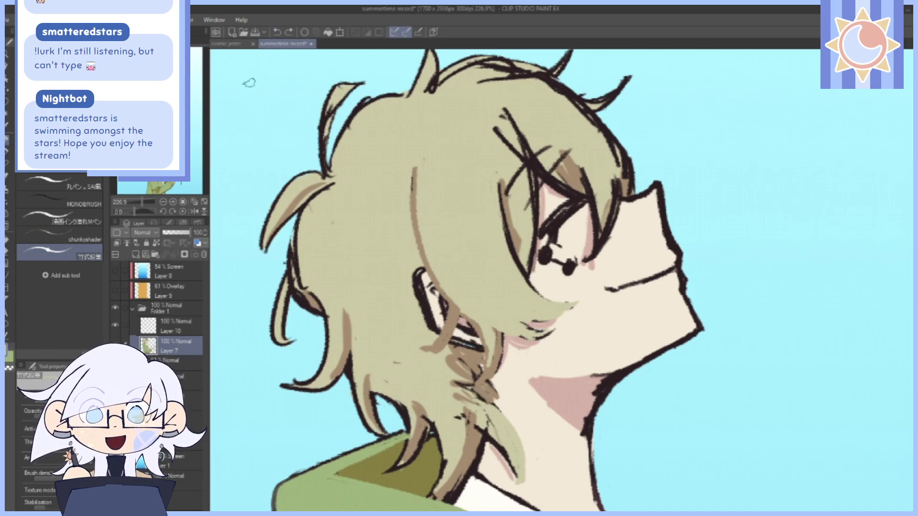
Paint a light curved hair strand flicking out across the neck and cover the dark and brown shading on the neighbouring nape locks.
{"action": "left_click_drag", "start_coordinate": [141, 215], "coordinate": [137, 217]}
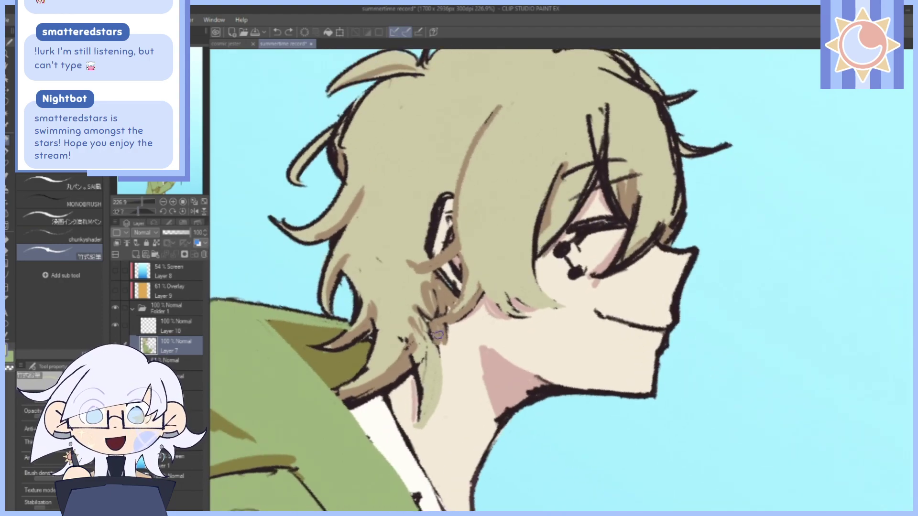
{"action": "mouse_move", "coordinate": [438, 335]}
{"action": "left_mouse_down"}
{"action": "mouse_move", "coordinate": [440, 371]}
{"action": "mouse_move", "coordinate": [460, 384]}
{"action": "left_mouse_up"}
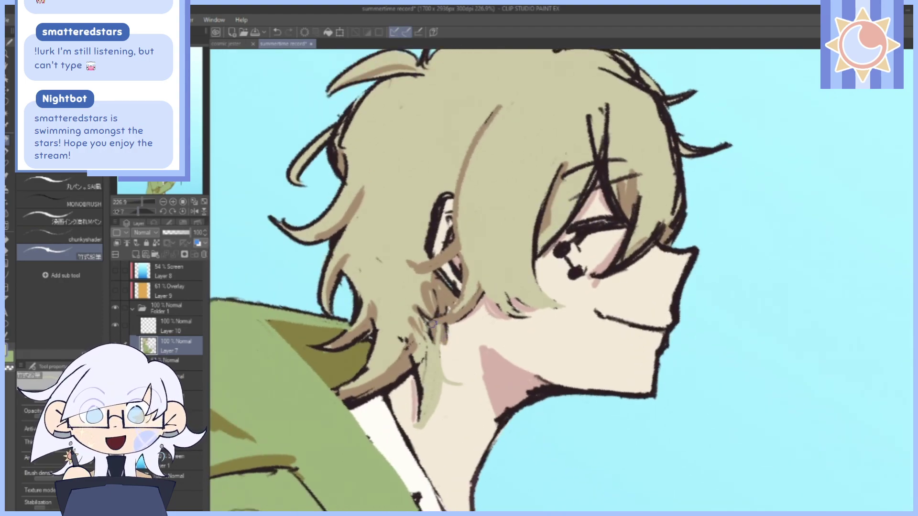
{"action": "mouse_move", "coordinate": [433, 330]}
{"action": "left_mouse_down"}
{"action": "mouse_move", "coordinate": [473, 368]}
{"action": "mouse_move", "coordinate": [434, 362]}
{"action": "mouse_move", "coordinate": [475, 375]}
{"action": "mouse_move", "coordinate": [450, 371]}
{"action": "left_mouse_up"}
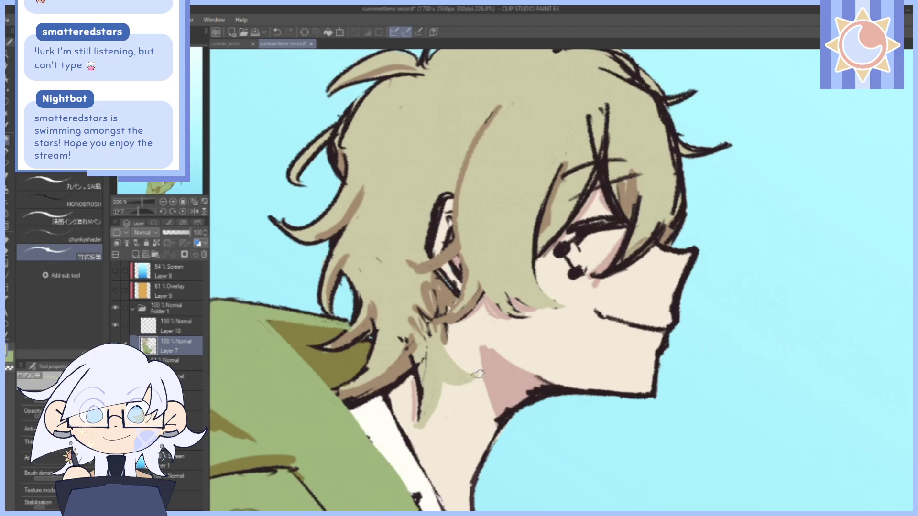
{"action": "left_click", "coordinate": [182, 211]}
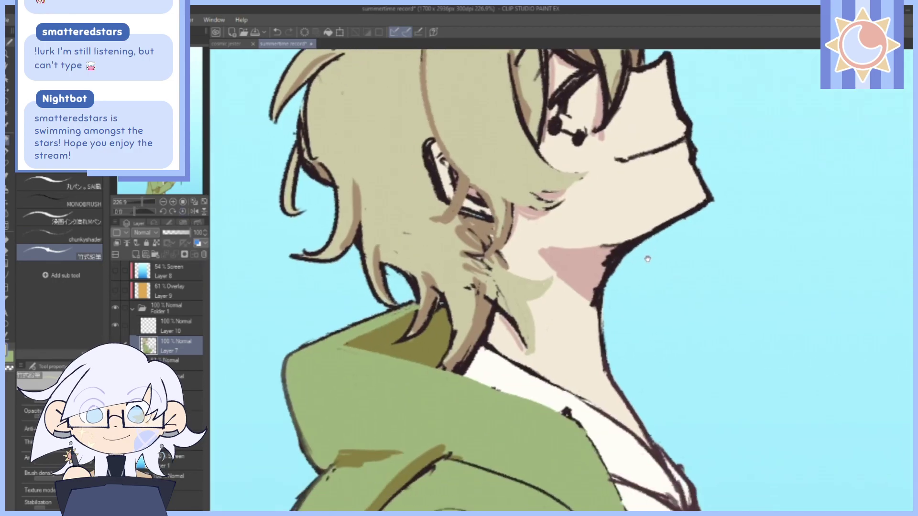
{"action": "left_click_drag", "start_coordinate": [492, 290], "coordinate": [473, 333]}
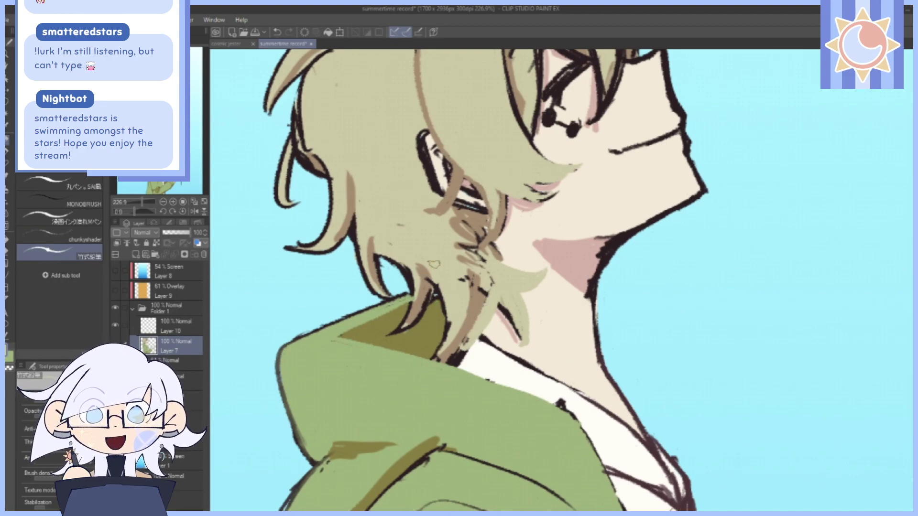
{"action": "mouse_move", "coordinate": [433, 283]}
{"action": "left_mouse_down"}
{"action": "mouse_move", "coordinate": [415, 313]}
{"action": "mouse_move", "coordinate": [418, 291]}
{"action": "left_mouse_up"}
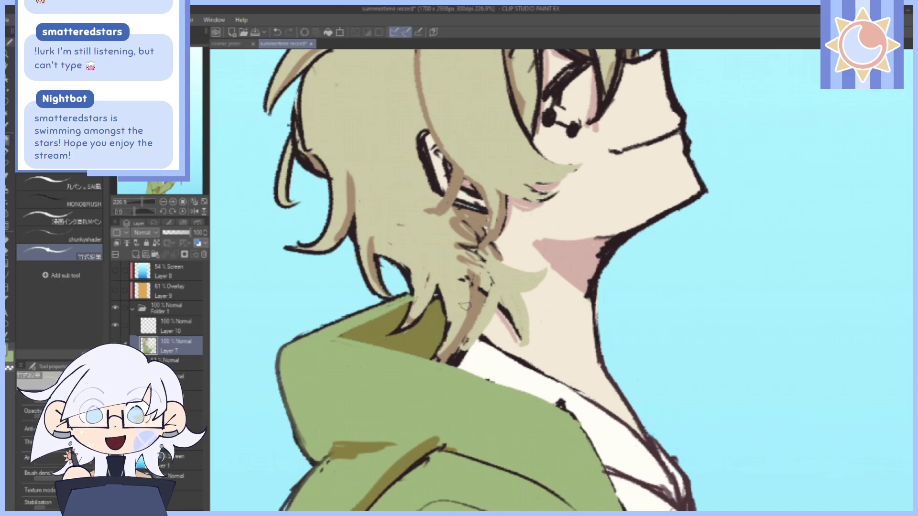
Paint the collar's white over the brown tip of the nape lock and restore the hood interior's edge with its sampled olive.
{"action": "mouse_move", "coordinate": [482, 347]}
{"action": "left_mouse_down"}
{"action": "mouse_move", "coordinate": [440, 319]}
{"action": "mouse_move", "coordinate": [434, 351]}
{"action": "mouse_move", "coordinate": [444, 360]}
{"action": "mouse_move", "coordinate": [477, 358]}
{"action": "mouse_move", "coordinate": [436, 317]}
{"action": "mouse_move", "coordinate": [446, 349]}
{"action": "left_mouse_up"}
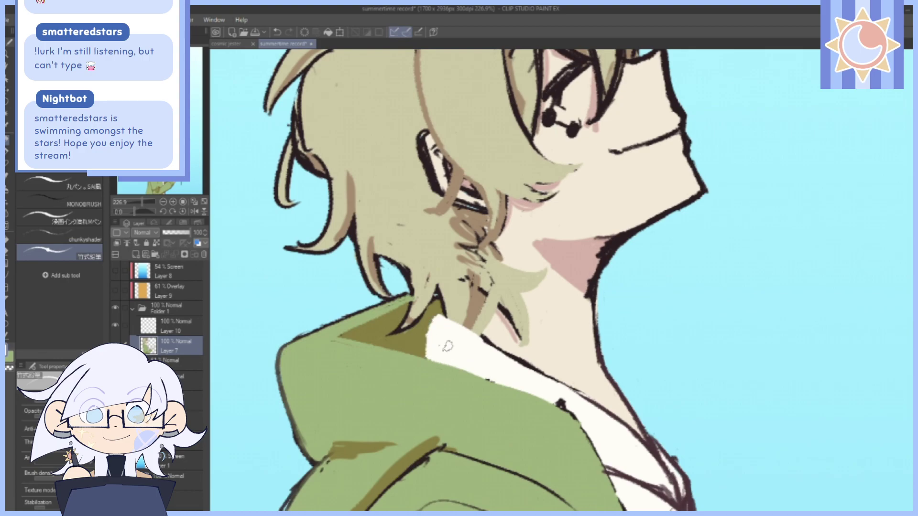
{"action": "mouse_move", "coordinate": [732, 273]}
{"action": "left_mouse_down"}
{"action": "mouse_move", "coordinate": [690, 367]}
{"action": "mouse_move", "coordinate": [738, 299]}
{"action": "mouse_move", "coordinate": [702, 266]}
{"action": "left_mouse_up"}
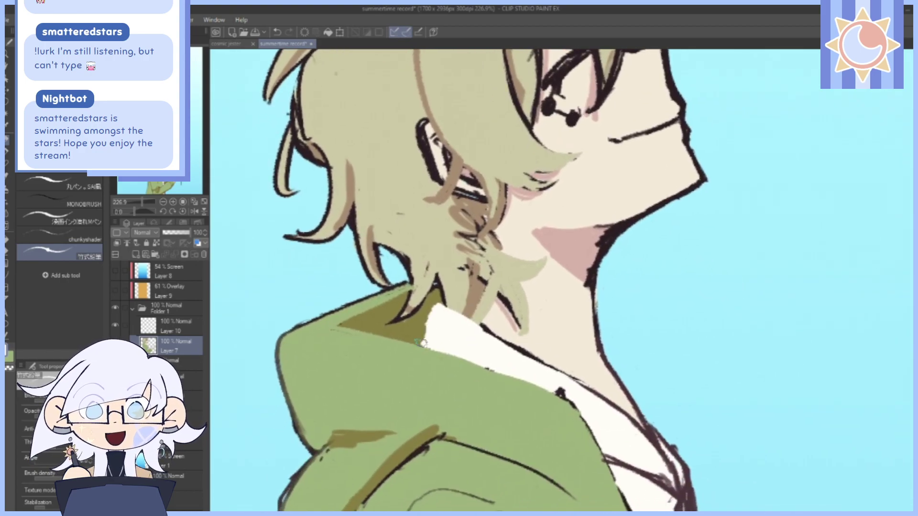
{"action": "left_click", "coordinate": [418, 329], "text": "alt"}
{"action": "left_click_drag", "start_coordinate": [439, 306], "coordinate": [422, 350]}
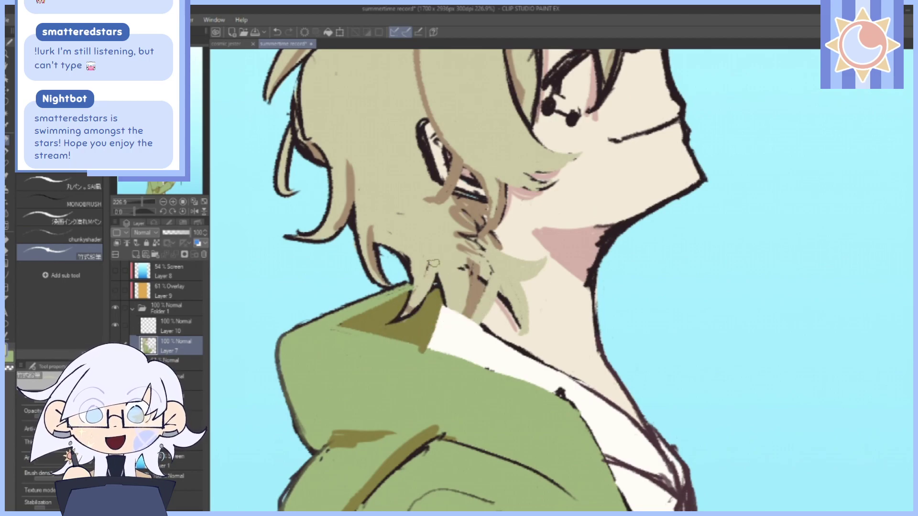
Paint curved light hair strands from the nape over the white collar and fill the gaps between them with hair colour.
{"action": "left_click_drag", "start_coordinate": [434, 281], "coordinate": [472, 345]}
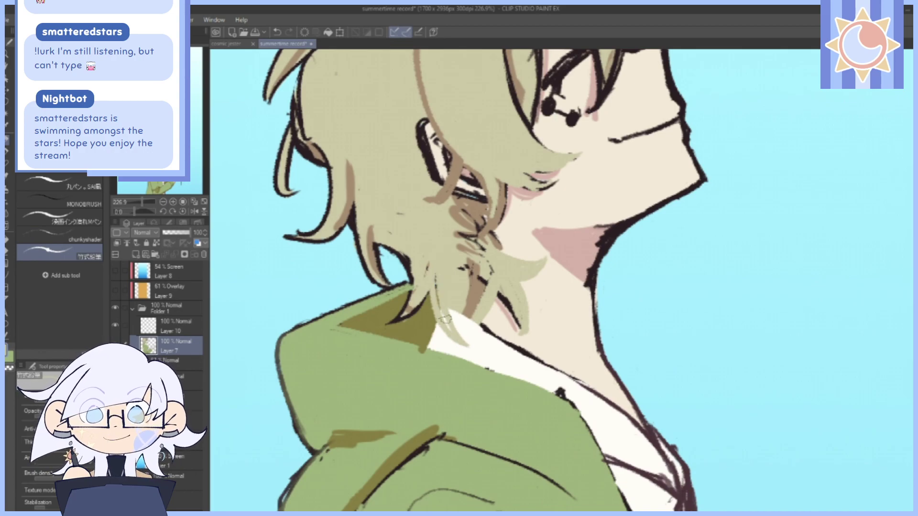
{"action": "mouse_move", "coordinate": [438, 282]}
{"action": "left_mouse_down"}
{"action": "mouse_move", "coordinate": [448, 314]}
{"action": "mouse_move", "coordinate": [454, 308]}
{"action": "left_mouse_up"}
{"action": "left_click_drag", "start_coordinate": [515, 305], "coordinate": [512, 292]}
{"action": "mouse_move", "coordinate": [438, 311]}
{"action": "left_mouse_down"}
{"action": "mouse_move", "coordinate": [487, 345]}
{"action": "mouse_move", "coordinate": [468, 337]}
{"action": "mouse_move", "coordinate": [455, 309]}
{"action": "left_mouse_up"}
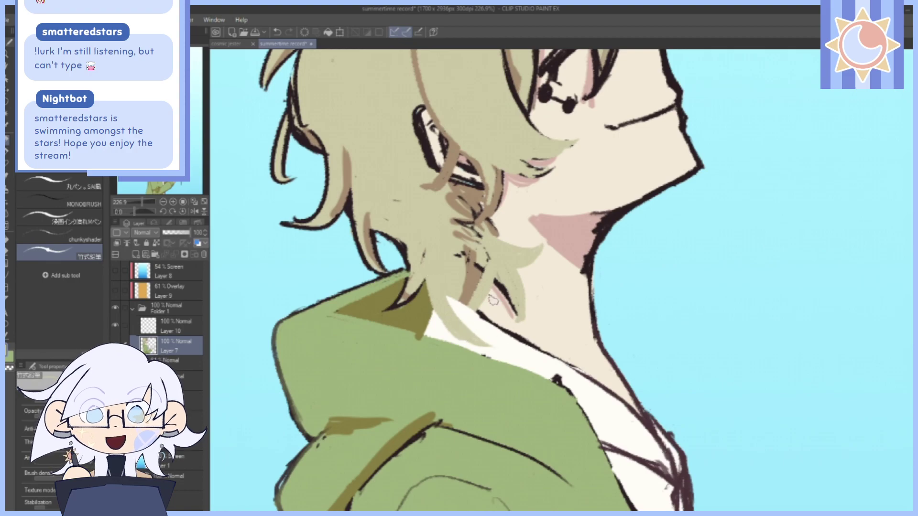
{"action": "mouse_move", "coordinate": [486, 300]}
{"action": "left_mouse_down"}
{"action": "mouse_move", "coordinate": [413, 334]}
{"action": "mouse_move", "coordinate": [443, 325]}
{"action": "mouse_move", "coordinate": [457, 301]}
{"action": "left_mouse_up"}
{"action": "left_click_drag", "start_coordinate": [639, 254], "coordinate": [608, 301]}
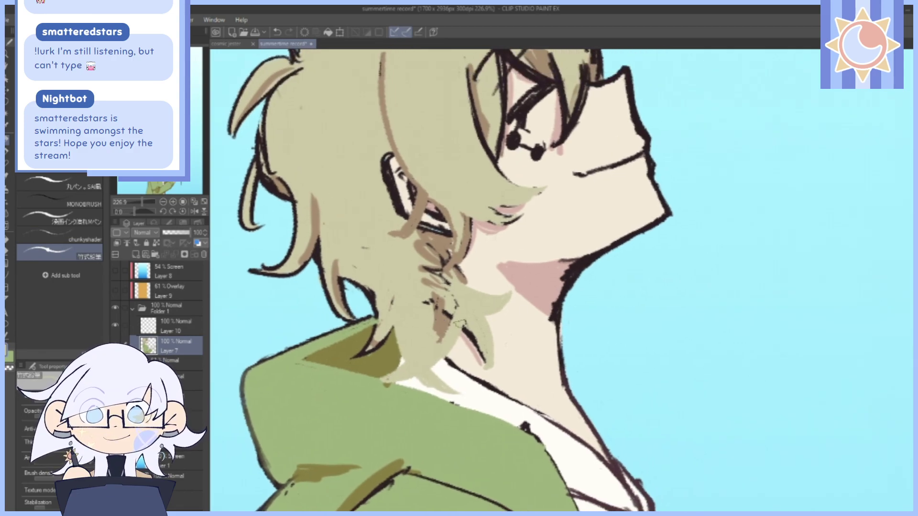
Cover the leftover dark outline above the nape lock by the hood and along the back of the head with hair colour.
{"action": "left_click_drag", "start_coordinate": [456, 155], "coordinate": [455, 246]}
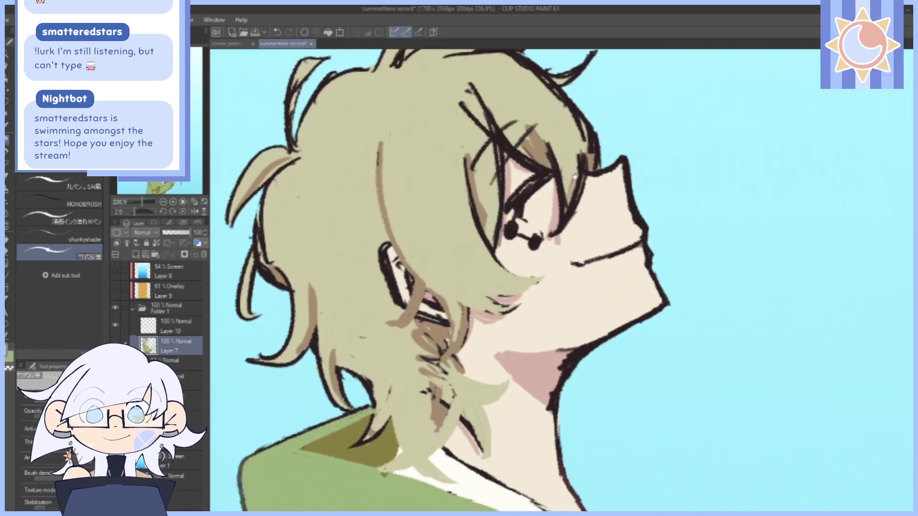
{"action": "left_click_drag", "start_coordinate": [576, 182], "coordinate": [593, 113]}
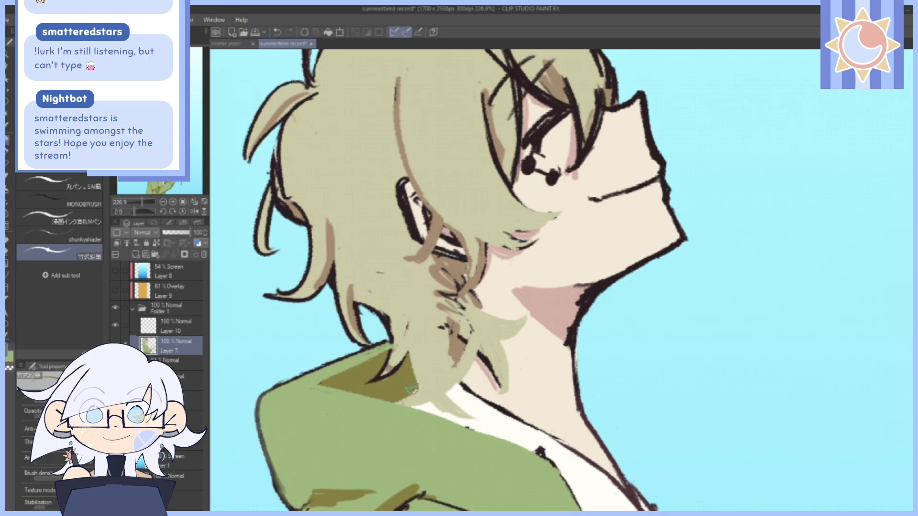
{"action": "left_click_drag", "start_coordinate": [554, 171], "coordinate": [548, 204]}
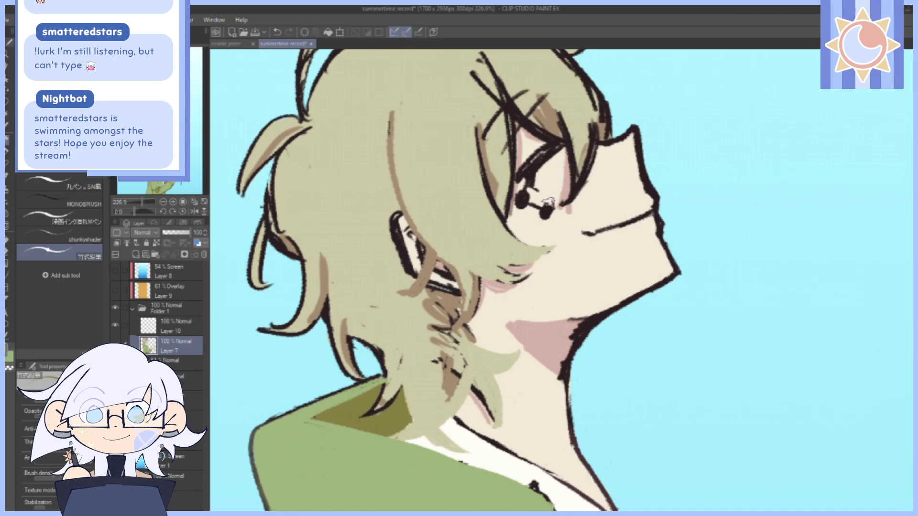
{"action": "scroll", "coordinate": [506, 278], "scroll_direction": "down", "scroll_amount": 2}
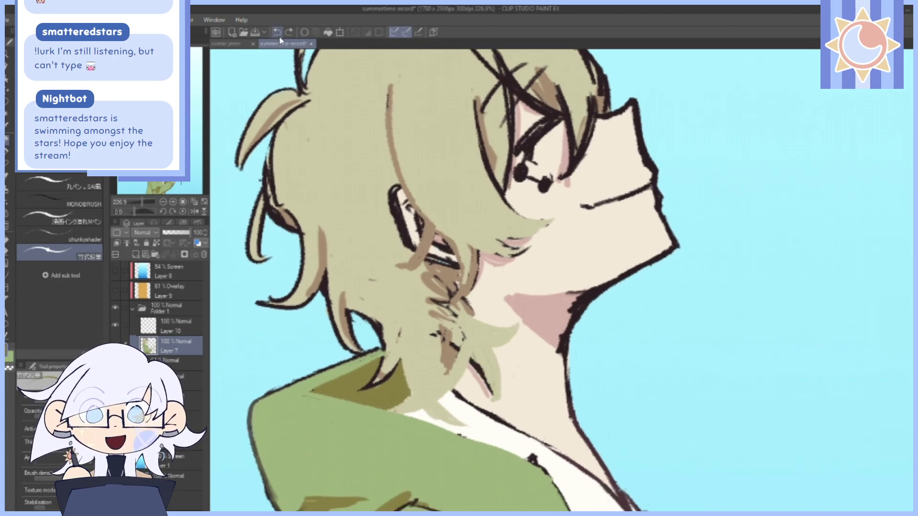
{"action": "left_click_drag", "start_coordinate": [387, 339], "coordinate": [388, 354]}
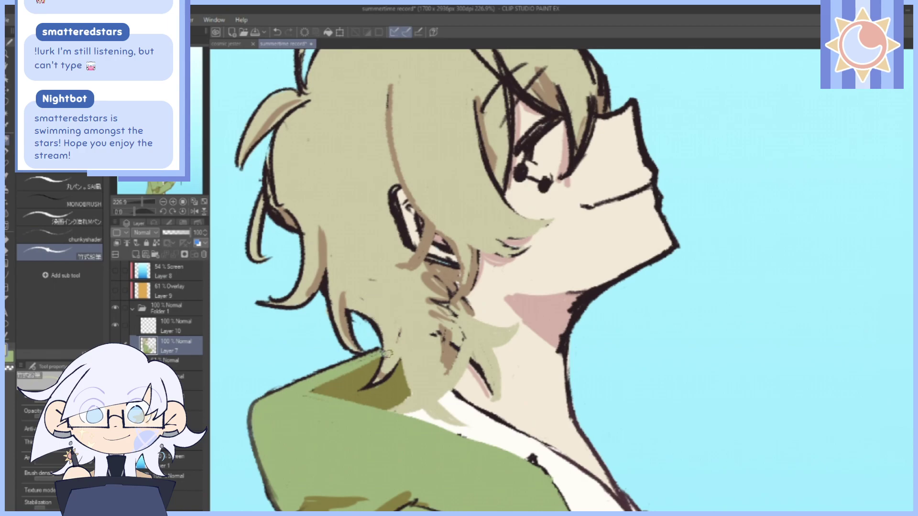
{"action": "left_click", "coordinate": [194, 202]}
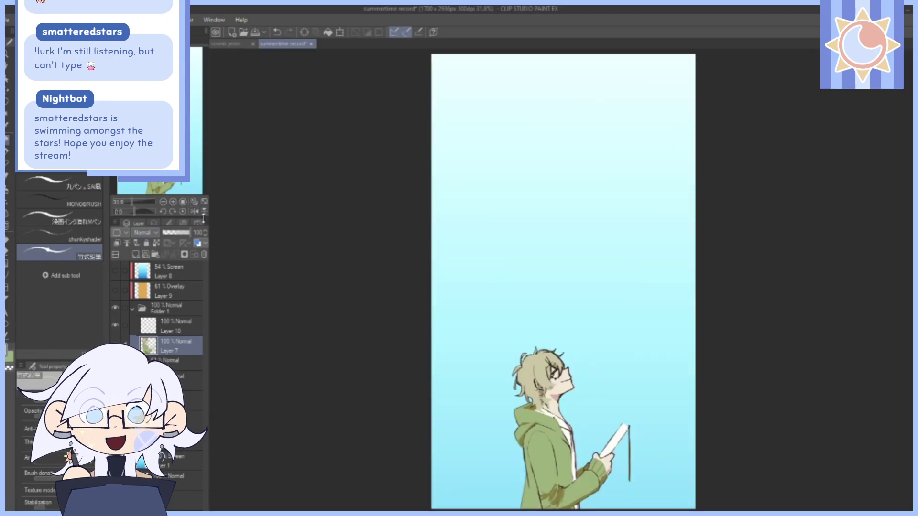
{"action": "left_click_drag", "start_coordinate": [132, 202], "coordinate": [143, 203]}
{"action": "left_click_drag", "start_coordinate": [521, 452], "coordinate": [558, 172]}
{"action": "left_click_drag", "start_coordinate": [300, 461], "coordinate": [341, 233]}
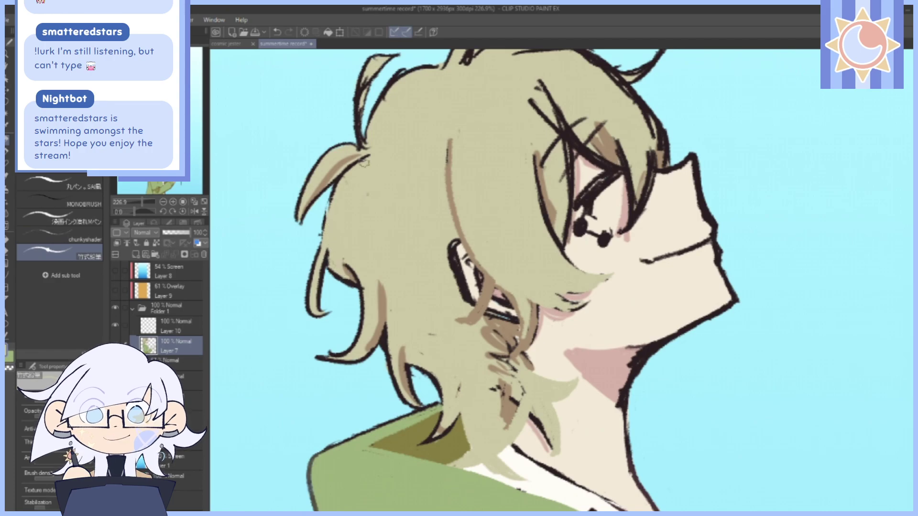
Paint hair colour over the crossed dark sketch lines above the fringe and along the front lock beside the eye.
{"action": "mouse_move", "coordinate": [585, 85]}
{"action": "left_mouse_down"}
{"action": "mouse_move", "coordinate": [581, 166]}
{"action": "mouse_move", "coordinate": [537, 171]}
{"action": "mouse_move", "coordinate": [504, 195]}
{"action": "left_mouse_up"}
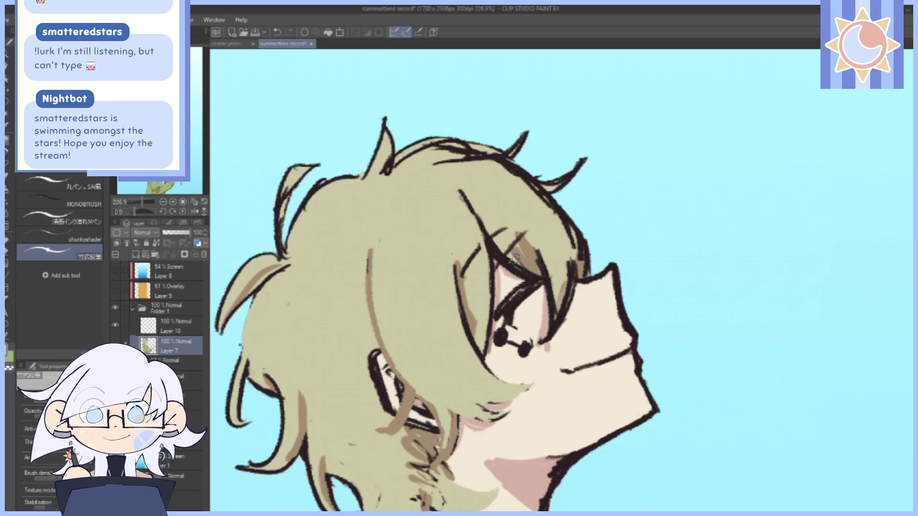
{"action": "mouse_move", "coordinate": [469, 206]}
{"action": "left_mouse_down"}
{"action": "mouse_move", "coordinate": [474, 234]}
{"action": "mouse_move", "coordinate": [466, 204]}
{"action": "left_mouse_up"}
{"action": "mouse_move", "coordinate": [481, 221]}
{"action": "left_mouse_down"}
{"action": "mouse_move", "coordinate": [532, 267]}
{"action": "mouse_move", "coordinate": [478, 184]}
{"action": "left_mouse_up"}
{"action": "mouse_move", "coordinate": [534, 235]}
{"action": "left_mouse_down"}
{"action": "mouse_move", "coordinate": [555, 324]}
{"action": "mouse_move", "coordinate": [569, 256]}
{"action": "mouse_move", "coordinate": [553, 211]}
{"action": "mouse_move", "coordinate": [581, 251]}
{"action": "left_mouse_up"}
{"action": "left_click_drag", "start_coordinate": [548, 164], "coordinate": [627, 208]}
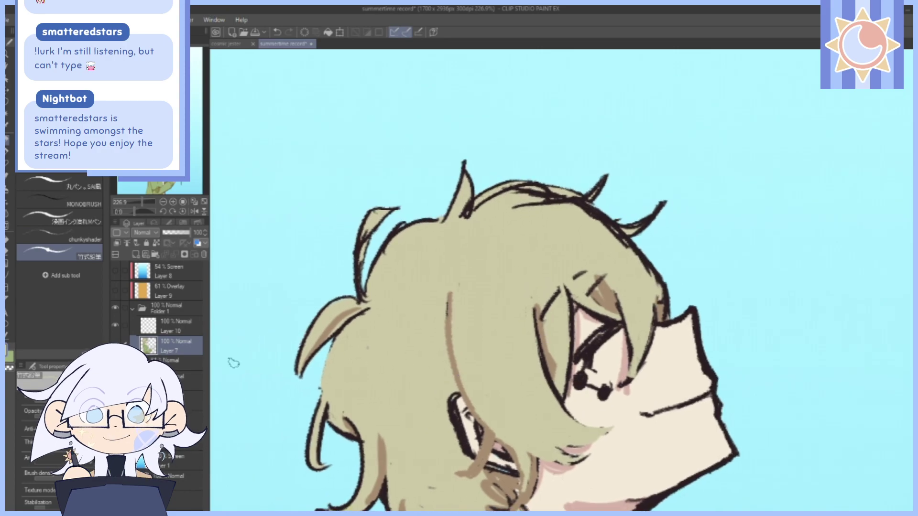
Cover the dark outline between the upper back tufts and the inner outline of the thin curved tuft with hair colour.
{"action": "left_click_drag", "start_coordinate": [134, 211], "coordinate": [128, 212]}
{"action": "left_click_drag", "start_coordinate": [503, 318], "coordinate": [506, 286]}
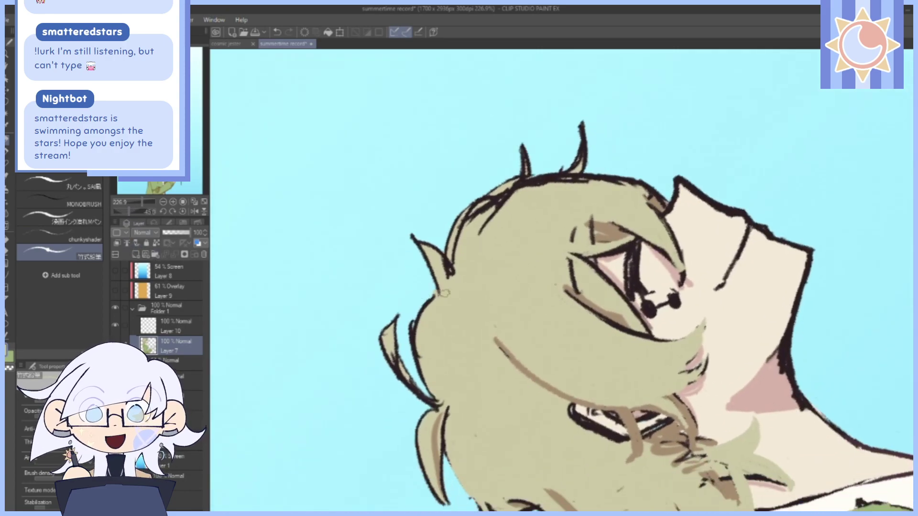
{"action": "mouse_move", "coordinate": [441, 296]}
{"action": "left_mouse_down"}
{"action": "mouse_move", "coordinate": [415, 330]}
{"action": "mouse_move", "coordinate": [428, 380]}
{"action": "left_mouse_up"}
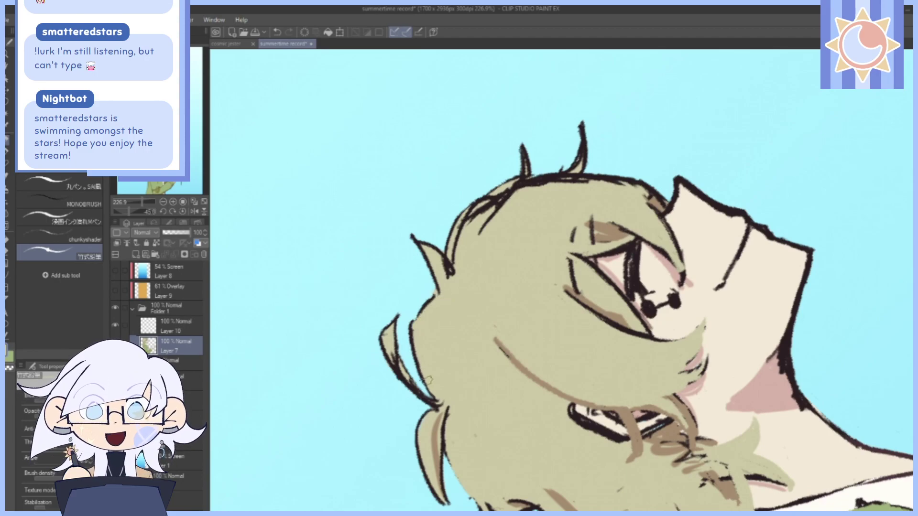
{"action": "mouse_move", "coordinate": [396, 348]}
{"action": "left_mouse_down"}
{"action": "mouse_move", "coordinate": [434, 402]}
{"action": "mouse_move", "coordinate": [410, 384]}
{"action": "mouse_move", "coordinate": [439, 401]}
{"action": "mouse_move", "coordinate": [402, 361]}
{"action": "mouse_move", "coordinate": [390, 332]}
{"action": "mouse_move", "coordinate": [384, 342]}
{"action": "mouse_move", "coordinate": [416, 385]}
{"action": "mouse_move", "coordinate": [406, 383]}
{"action": "mouse_move", "coordinate": [445, 406]}
{"action": "left_mouse_up"}
{"action": "left_click_drag", "start_coordinate": [708, 279], "coordinate": [704, 298]}
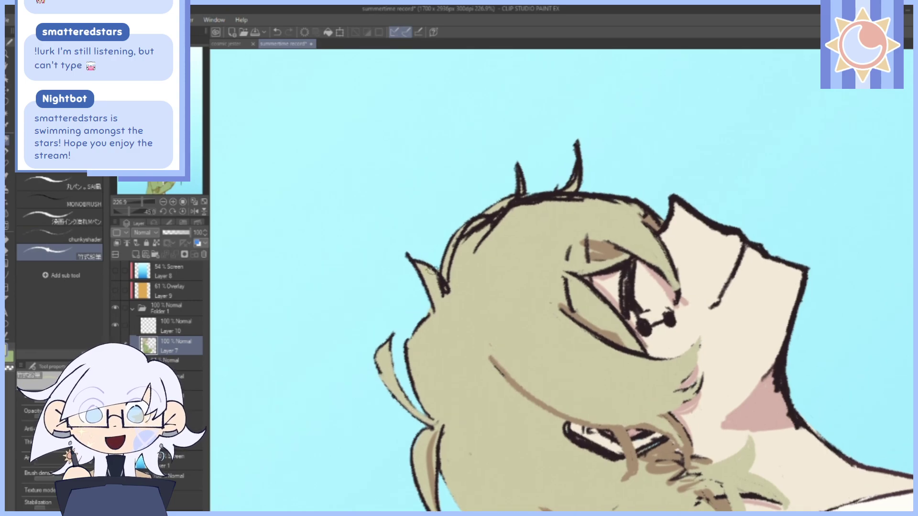
{"action": "left_click", "coordinate": [182, 212]}
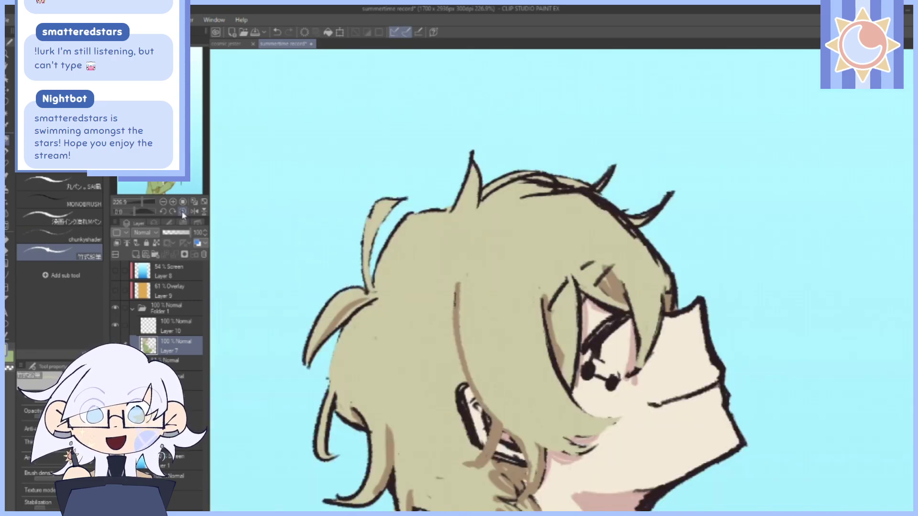
Cover the doubled sketch outlines along the crown and forehead hair, and add a small curved strand at the forehead.
{"action": "left_click_drag", "start_coordinate": [758, 337], "coordinate": [740, 274]}
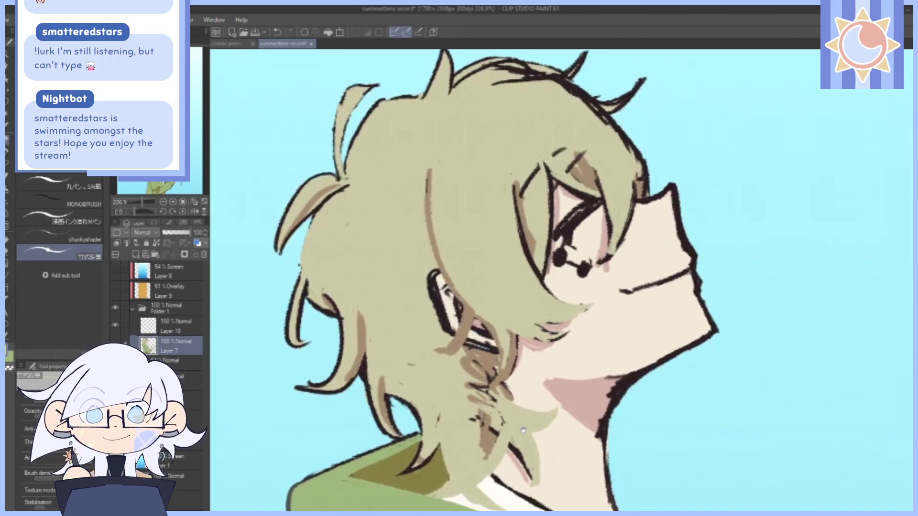
{"action": "left_click_drag", "start_coordinate": [419, 404], "coordinate": [422, 425]}
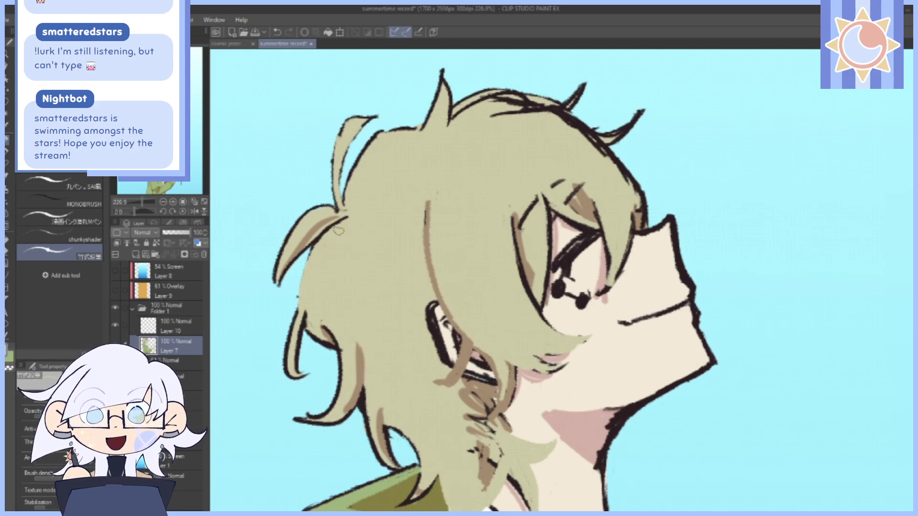
{"action": "mouse_move", "coordinate": [531, 96]}
{"action": "left_mouse_down"}
{"action": "mouse_move", "coordinate": [503, 142]}
{"action": "mouse_move", "coordinate": [514, 121]}
{"action": "left_mouse_up"}
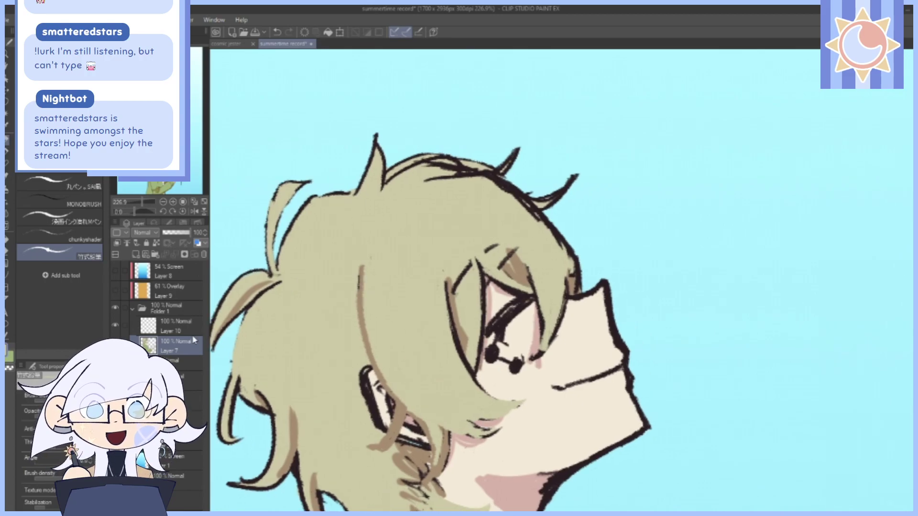
{"action": "left_click_drag", "start_coordinate": [131, 213], "coordinate": [120, 236]}
{"action": "mouse_move", "coordinate": [481, 290]}
{"action": "left_mouse_down"}
{"action": "mouse_move", "coordinate": [482, 245]}
{"action": "mouse_move", "coordinate": [484, 268]}
{"action": "mouse_move", "coordinate": [453, 290]}
{"action": "mouse_move", "coordinate": [442, 329]}
{"action": "mouse_move", "coordinate": [436, 320]}
{"action": "left_mouse_up"}
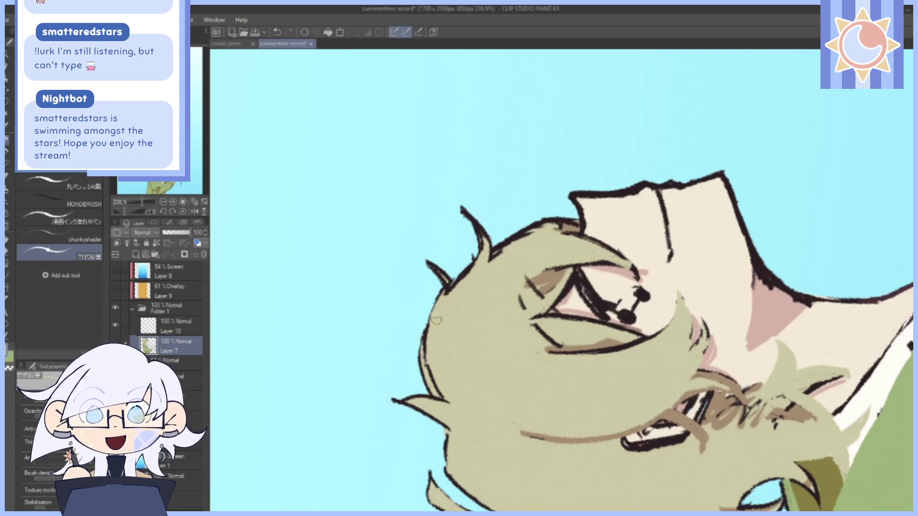
{"action": "left_click", "coordinate": [182, 211]}
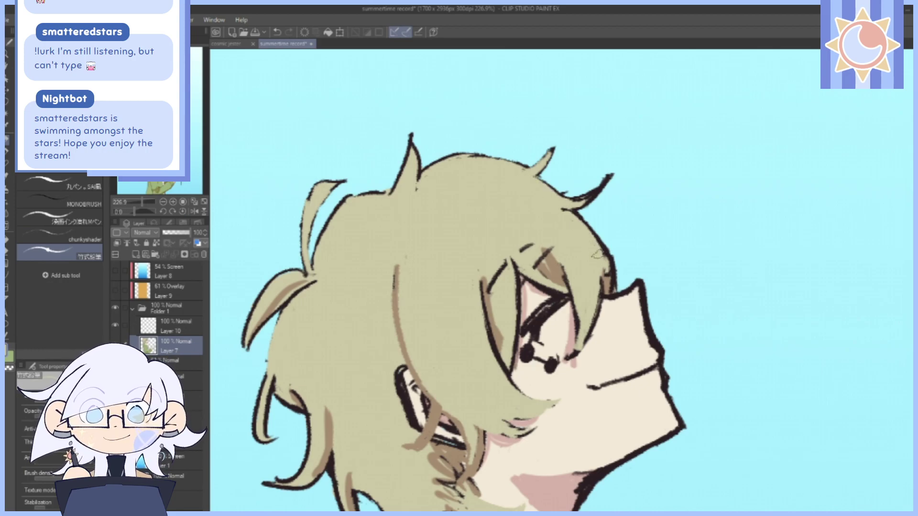
{"action": "left_click_drag", "start_coordinate": [662, 304], "coordinate": [669, 282]}
{"action": "left_click_drag", "start_coordinate": [605, 219], "coordinate": [635, 258]}
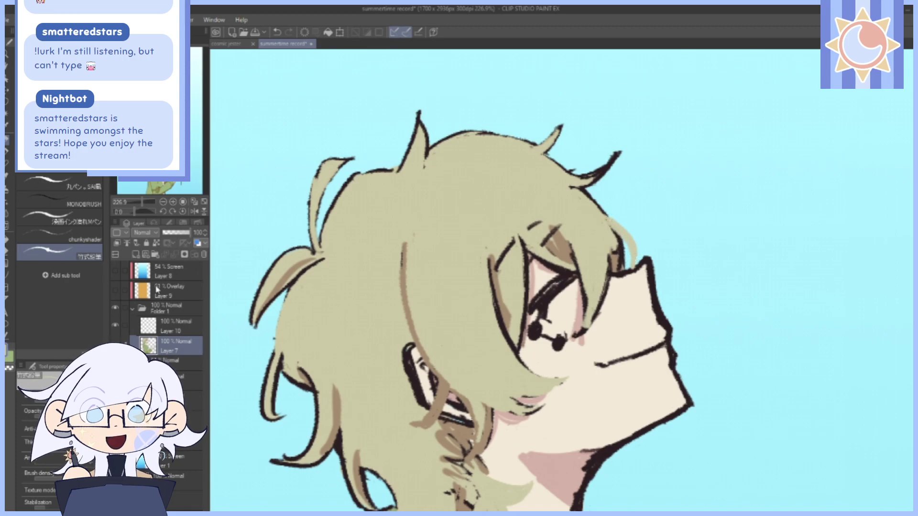
Examine the whole illustration with the Screen and Overlay layers toggled, and inspect the head, hoodie and held book up close.
{"action": "left_click", "coordinate": [192, 204]}
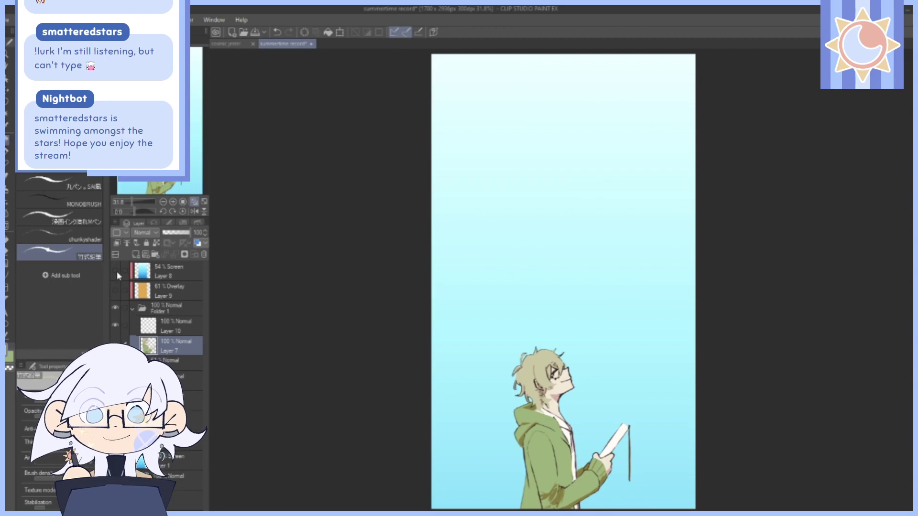
{"action": "left_click", "coordinate": [122, 290]}
{"action": "left_click", "coordinate": [122, 271]}
{"action": "mouse_move", "coordinate": [116, 290]}
{"action": "left_mouse_down"}
{"action": "mouse_move", "coordinate": [113, 274]}
{"action": "mouse_move", "coordinate": [114, 289]}
{"action": "left_mouse_up"}
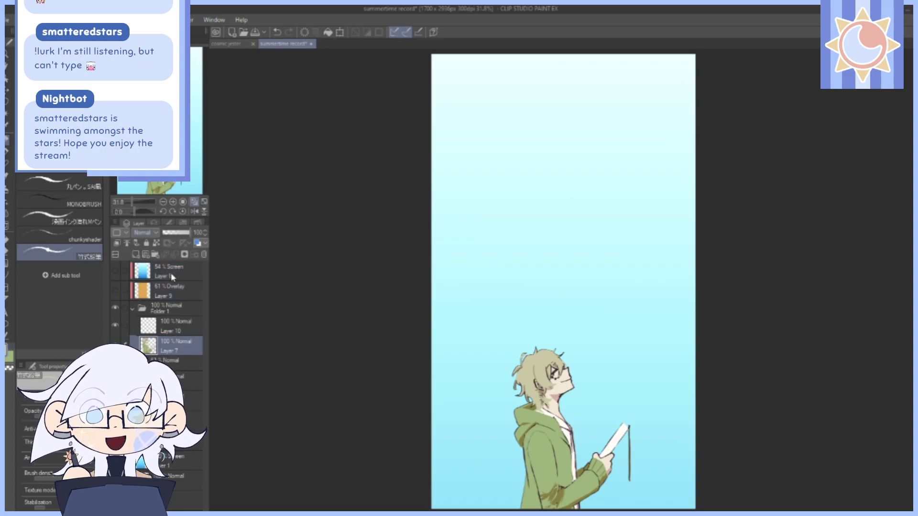
{"action": "left_click_drag", "start_coordinate": [132, 203], "coordinate": [139, 202]}
{"action": "left_click", "coordinate": [157, 186]}
{"action": "left_click_drag", "start_coordinate": [742, 235], "coordinate": [709, 419]}
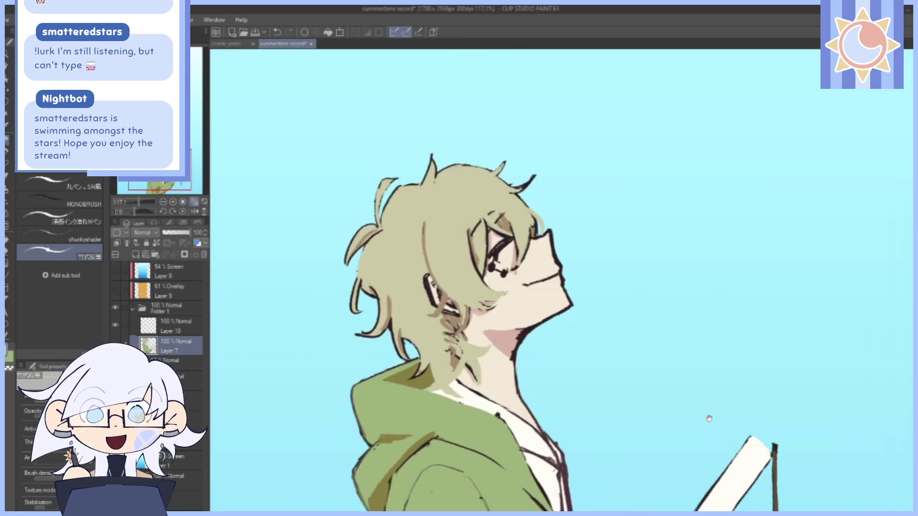
{"action": "left_click_drag", "start_coordinate": [746, 395], "coordinate": [732, 297]}
{"action": "left_click_drag", "start_coordinate": [849, 430], "coordinate": [778, 267]}
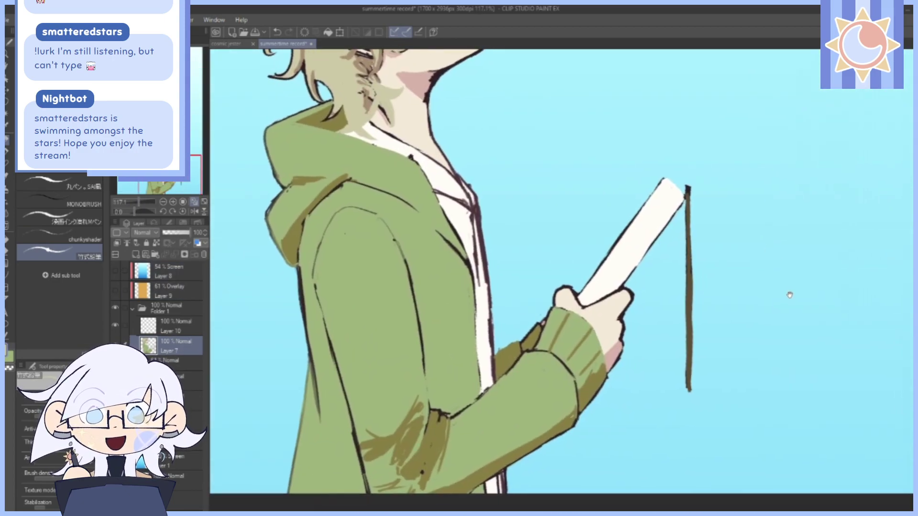
Cover the scribbled olive shading strokes at the near sleeve's elbow with the sleeve green, leaving a cleaner fold shadow.
{"action": "left_click_drag", "start_coordinate": [789, 304], "coordinate": [778, 329]}
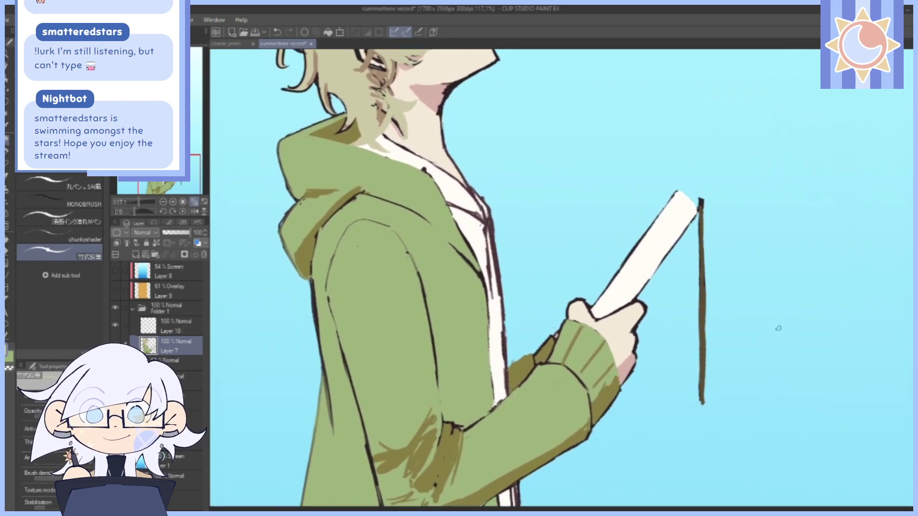
{"action": "left_click", "coordinate": [164, 330]}
{"action": "left_click_drag", "start_coordinate": [490, 103], "coordinate": [571, 270]}
{"action": "left_click_drag", "start_coordinate": [594, 487], "coordinate": [590, 186]}
{"action": "left_click", "coordinate": [173, 345]}
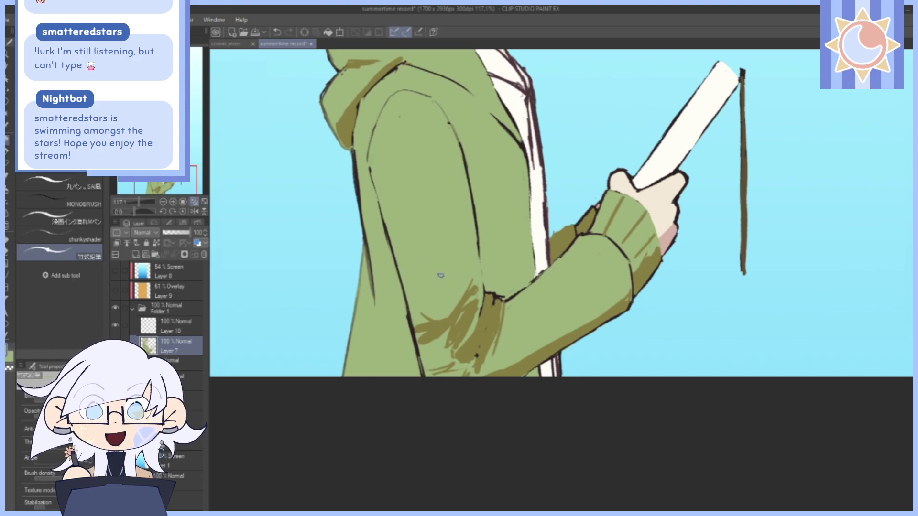
{"action": "mouse_move", "coordinate": [477, 300]}
{"action": "left_mouse_down"}
{"action": "mouse_move", "coordinate": [449, 331]}
{"action": "mouse_move", "coordinate": [458, 293]}
{"action": "mouse_move", "coordinate": [442, 307]}
{"action": "mouse_move", "coordinate": [425, 341]}
{"action": "left_mouse_up"}
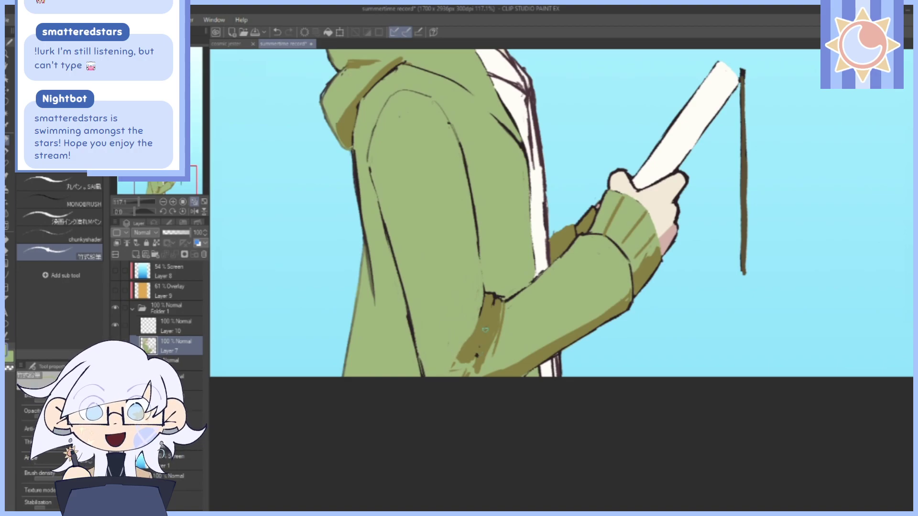
{"action": "mouse_move", "coordinate": [452, 363]}
{"action": "left_mouse_down"}
{"action": "mouse_move", "coordinate": [487, 327]}
{"action": "mouse_move", "coordinate": [472, 376]}
{"action": "left_mouse_up"}
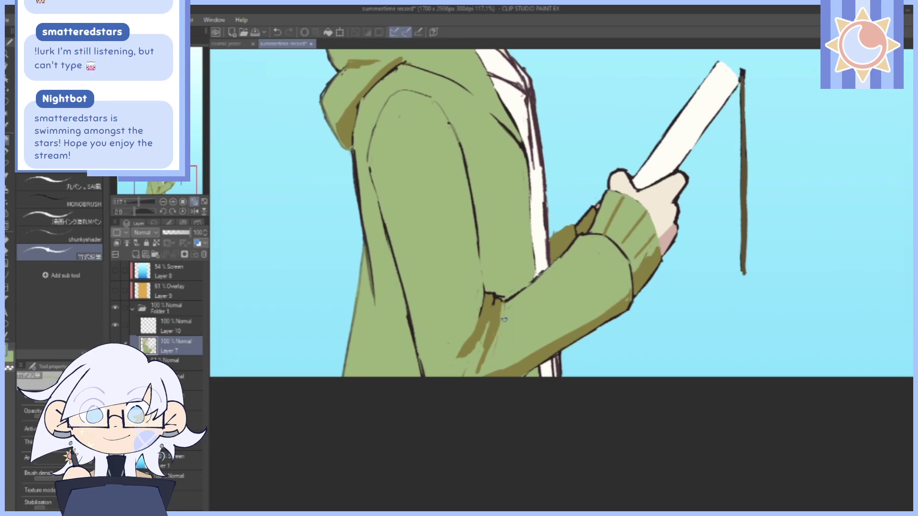
Compare the whole illustration with Folder 1 hidden and shown, checking the painted figure against the version without it.
{"action": "scroll", "coordinate": [491, 333], "scroll_direction": "up", "scroll_amount": 6}
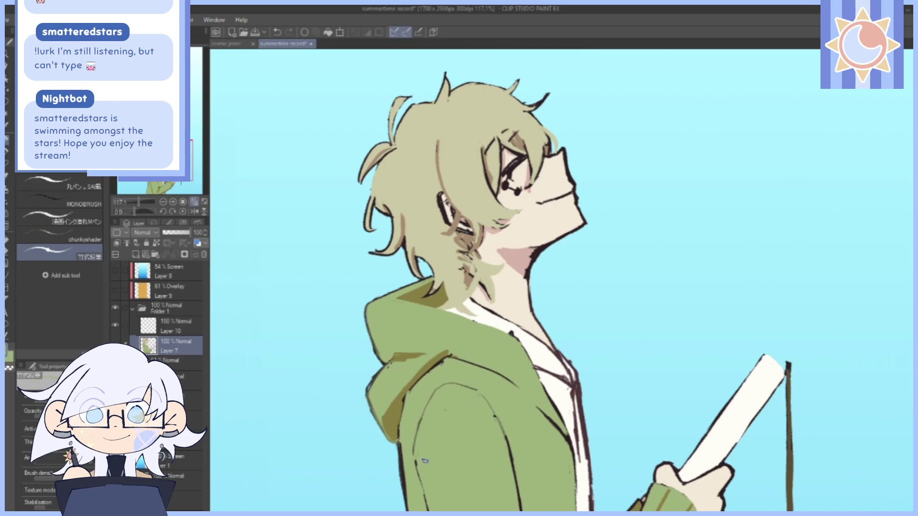
{"action": "left_click", "coordinate": [194, 202]}
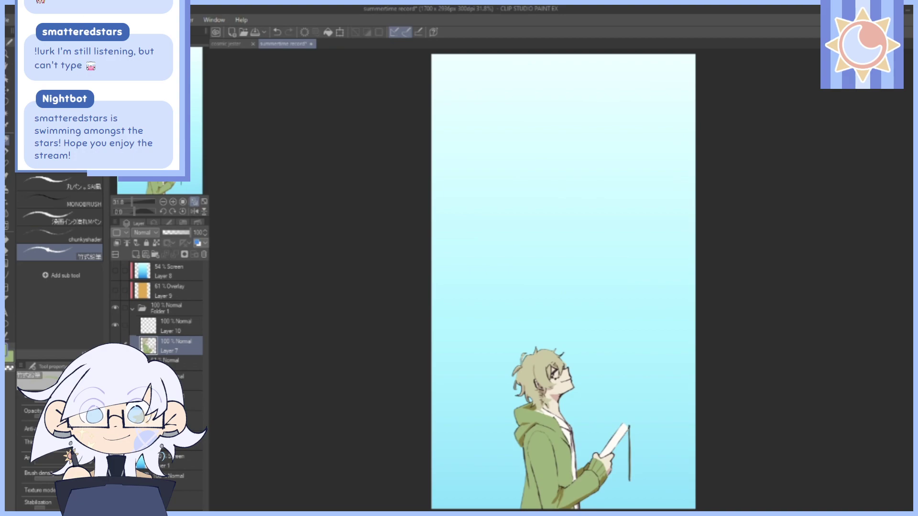
{"action": "left_click", "coordinate": [115, 308]}
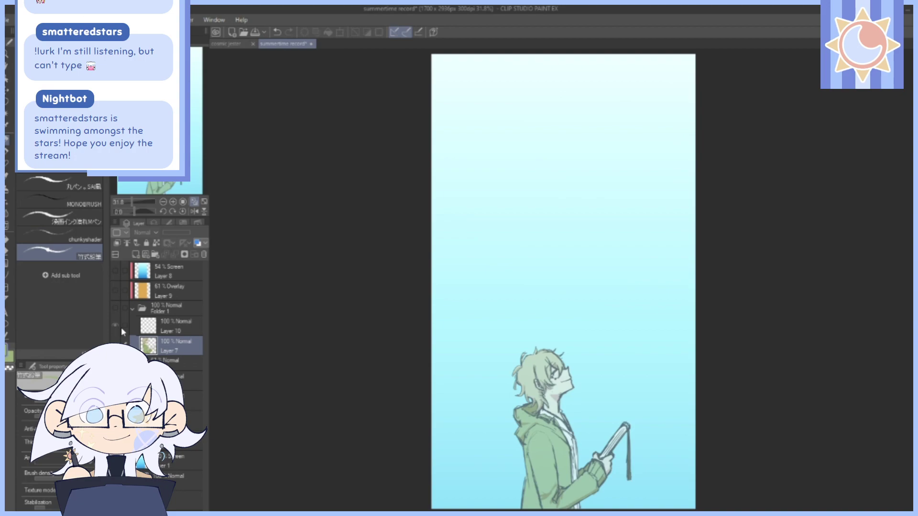
{"action": "left_click", "coordinate": [115, 309]}
{"action": "left_click", "coordinate": [114, 310]}
{"action": "left_click", "coordinate": [114, 311]}
{"action": "left_click", "coordinate": [113, 312]}
{"action": "left_click", "coordinate": [113, 312]}
{"action": "left_click", "coordinate": [112, 312]}
{"action": "left_click", "coordinate": [113, 314]}
{"action": "left_click", "coordinate": [113, 314]}
{"action": "left_click", "coordinate": [114, 314]}
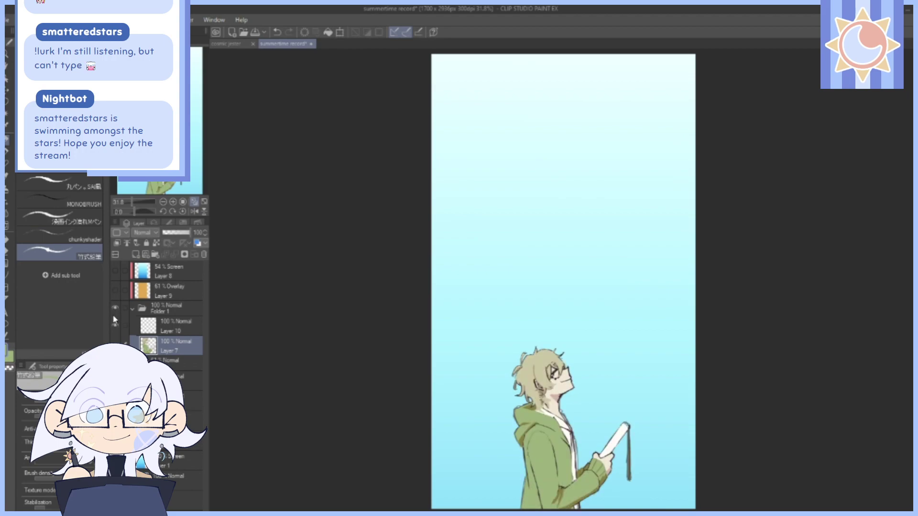
{"action": "left_click", "coordinate": [113, 314]}
{"action": "left_click", "coordinate": [113, 314]}
{"action": "left_click", "coordinate": [113, 314]}
{"action": "left_click", "coordinate": [113, 314]}
{"action": "left_click", "coordinate": [113, 313]}
{"action": "left_click", "coordinate": [113, 314]}
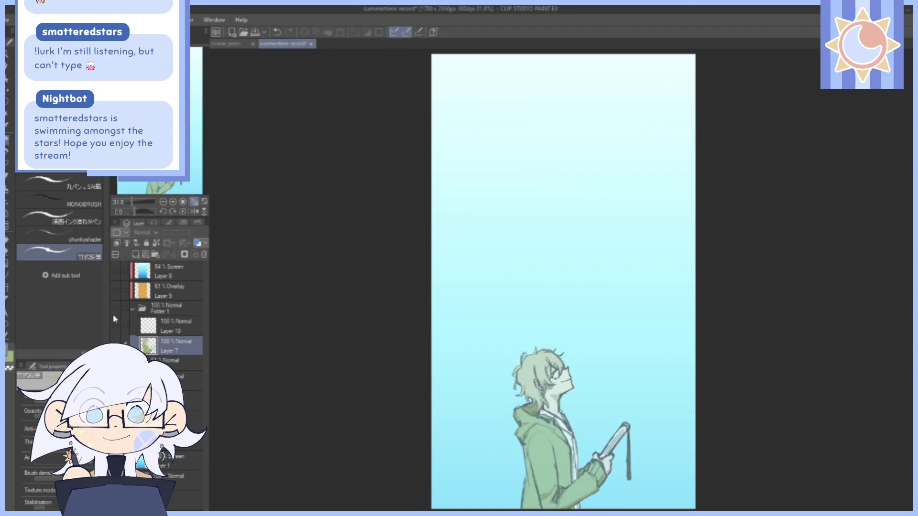
{"action": "left_click", "coordinate": [113, 315]}
{"action": "left_click", "coordinate": [113, 314]}
{"action": "left_click", "coordinate": [113, 313]}
{"action": "left_click", "coordinate": [113, 313]}
{"action": "left_click", "coordinate": [113, 314]}
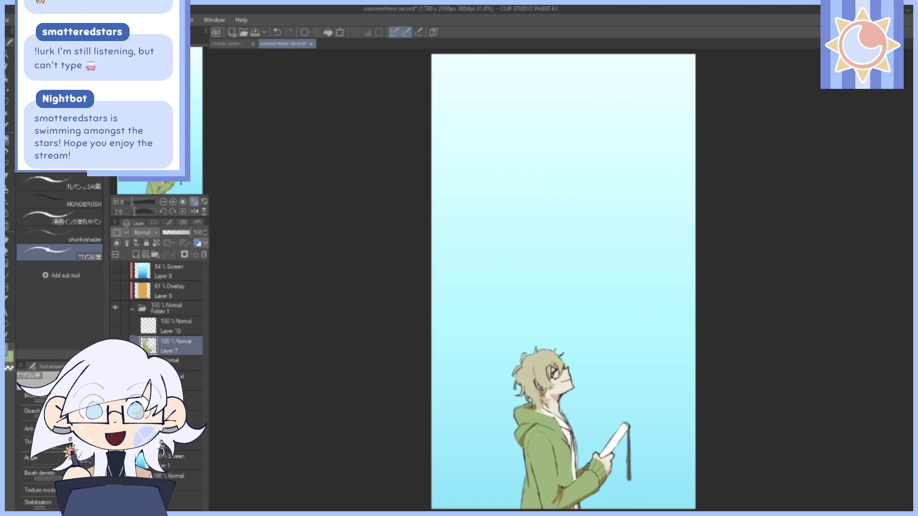
Paint over the dark dotted marks on the cheek below the eye with skin colour.
{"action": "left_click_drag", "start_coordinate": [131, 202], "coordinate": [142, 202]}
{"action": "left_click", "coordinate": [164, 165]}
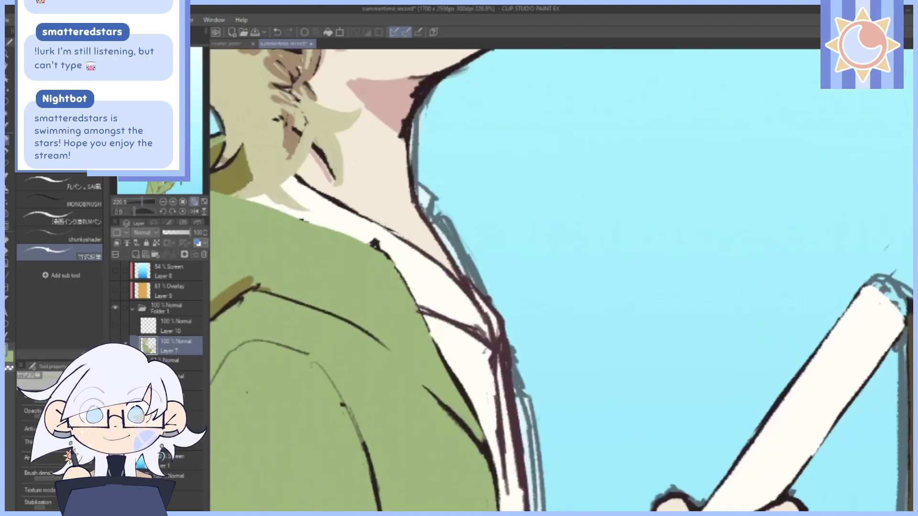
{"action": "left_click_drag", "start_coordinate": [518, 142], "coordinate": [609, 470]}
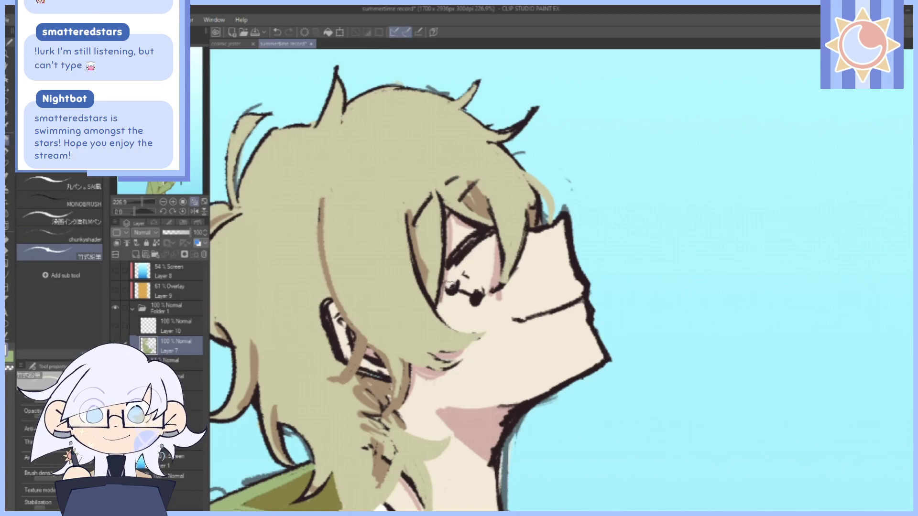
{"action": "mouse_move", "coordinate": [450, 285]}
{"action": "left_mouse_down"}
{"action": "mouse_move", "coordinate": [473, 258]}
{"action": "mouse_move", "coordinate": [485, 300]}
{"action": "left_mouse_up"}
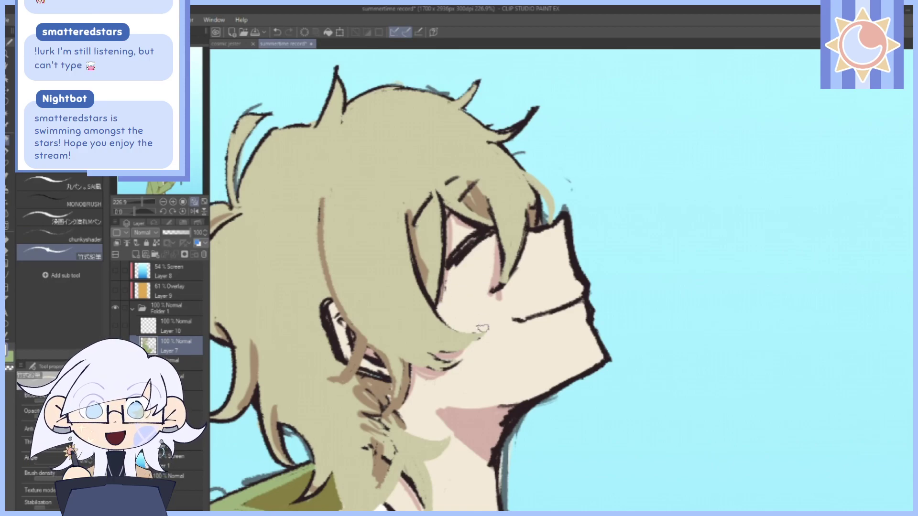
{"action": "left_click_drag", "start_coordinate": [580, 191], "coordinate": [580, 194]}
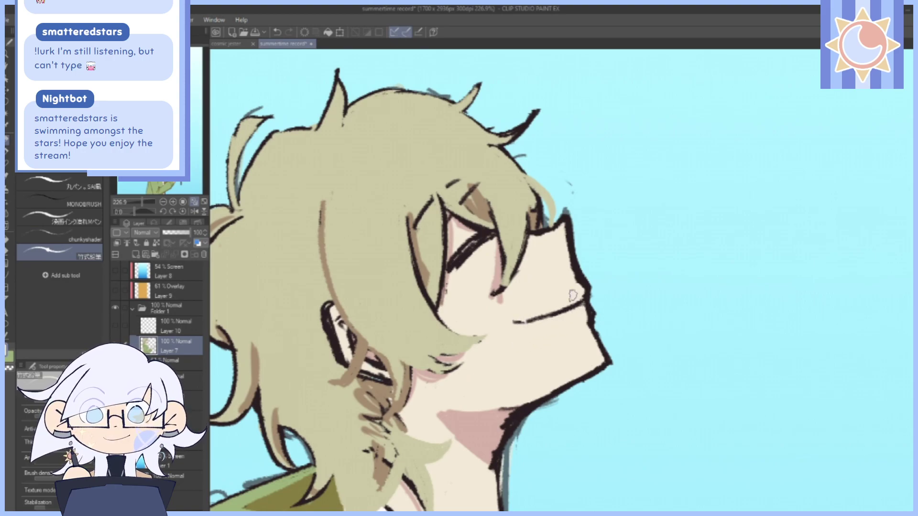
{"action": "left_click_drag", "start_coordinate": [639, 201], "coordinate": [673, 265]}
{"action": "left_click_drag", "start_coordinate": [693, 305], "coordinate": [676, 258]}
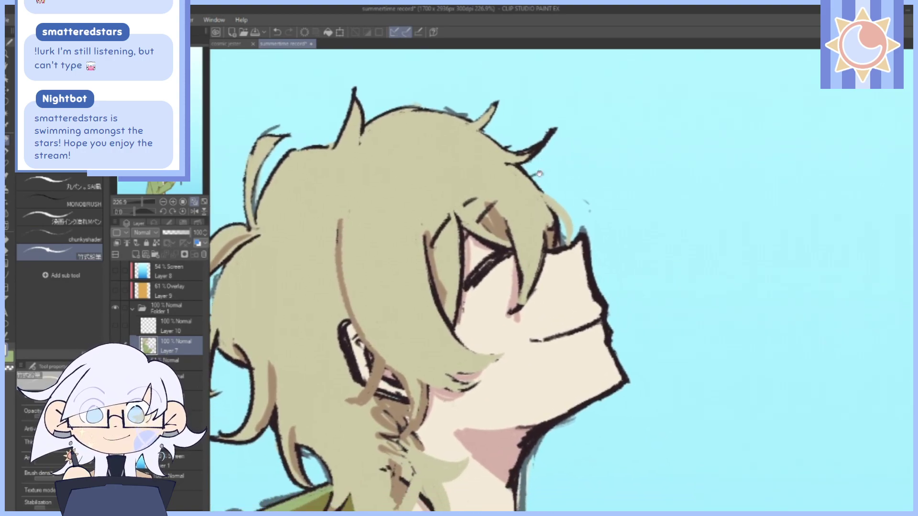
{"action": "left_click_drag", "start_coordinate": [539, 174], "coordinate": [551, 222]}
{"action": "mouse_move", "coordinate": [462, 250]}
{"action": "left_mouse_down"}
{"action": "mouse_move", "coordinate": [455, 286]}
{"action": "mouse_move", "coordinate": [460, 249]}
{"action": "left_mouse_up"}
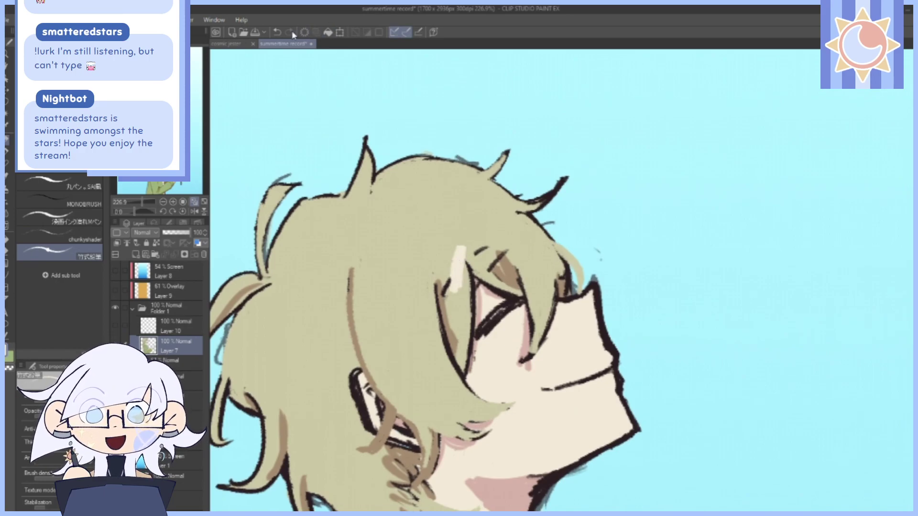
{"action": "left_click", "coordinate": [277, 32]}
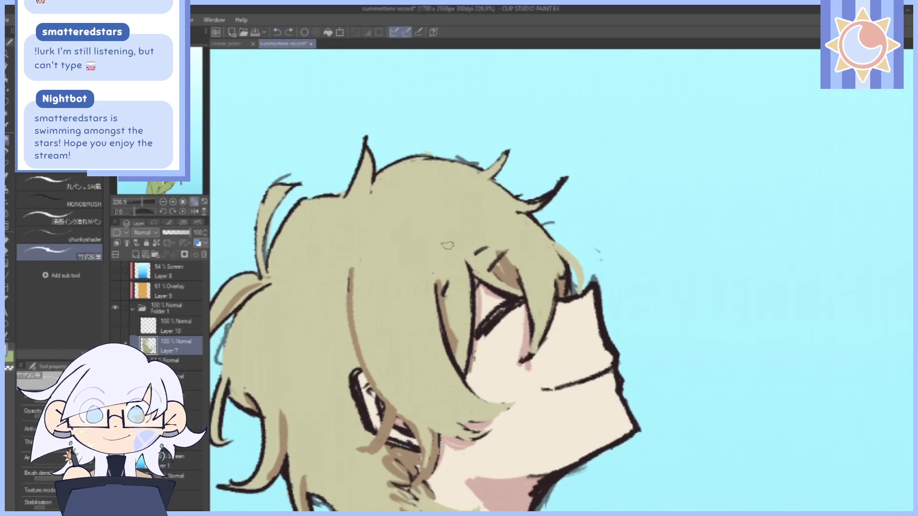
Cover the dark sketch line above the front lock beside the eye and the short dash above the fringe with hair colour.
{"action": "left_click_drag", "start_coordinate": [448, 245], "coordinate": [442, 306]}
{"action": "left_click_drag", "start_coordinate": [435, 262], "coordinate": [451, 317]}
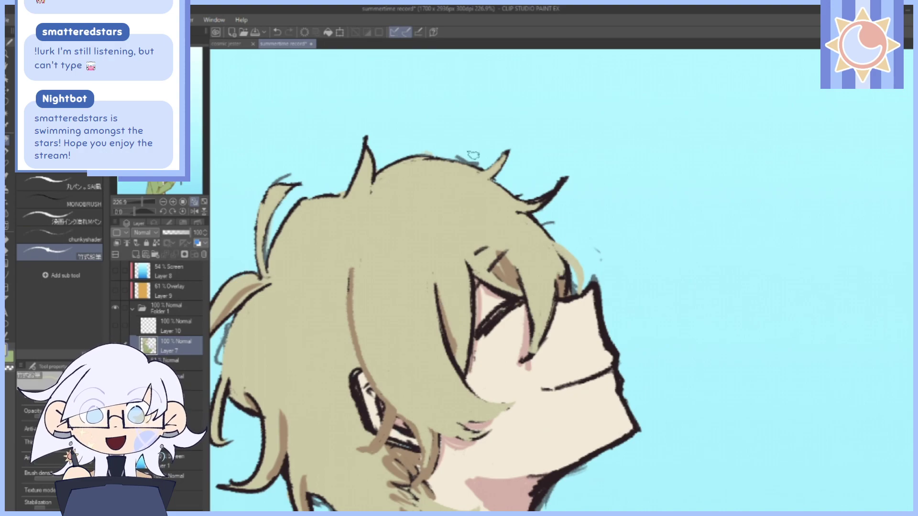
{"action": "left_click_drag", "start_coordinate": [515, 198], "coordinate": [514, 185]}
{"action": "left_click_drag", "start_coordinate": [487, 228], "coordinate": [472, 240]}
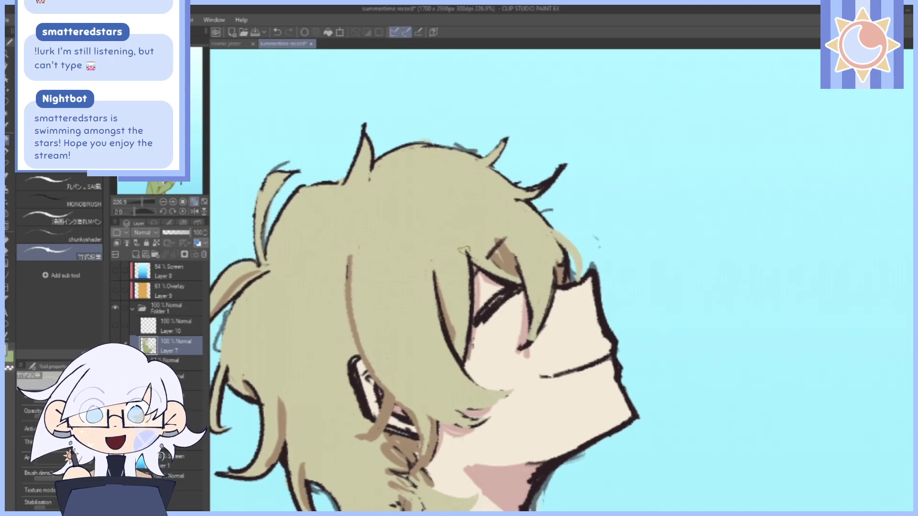
{"action": "left_click_drag", "start_coordinate": [429, 267], "coordinate": [432, 293]}
{"action": "left_click_drag", "start_coordinate": [433, 250], "coordinate": [494, 293]}
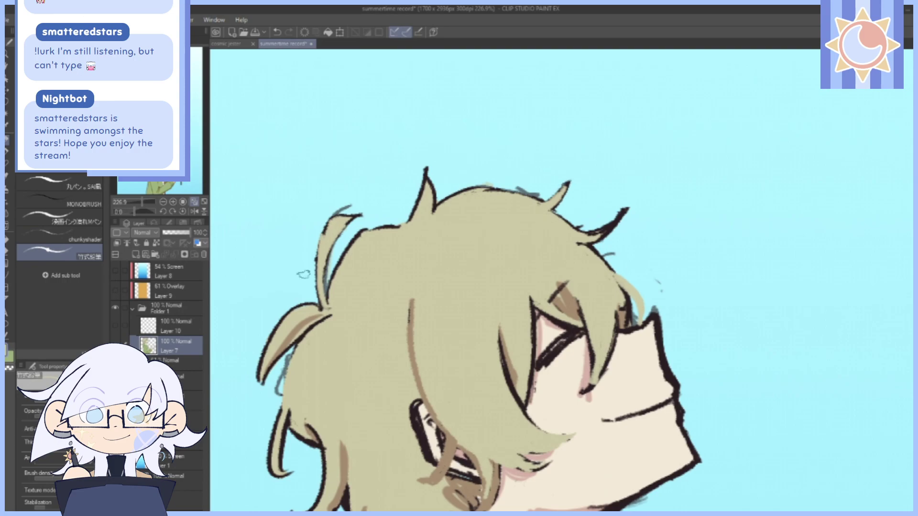
Hide the rough sketch layer beneath the painting and reset the canvas rotation.
{"action": "left_click_drag", "start_coordinate": [135, 212], "coordinate": [137, 212]}
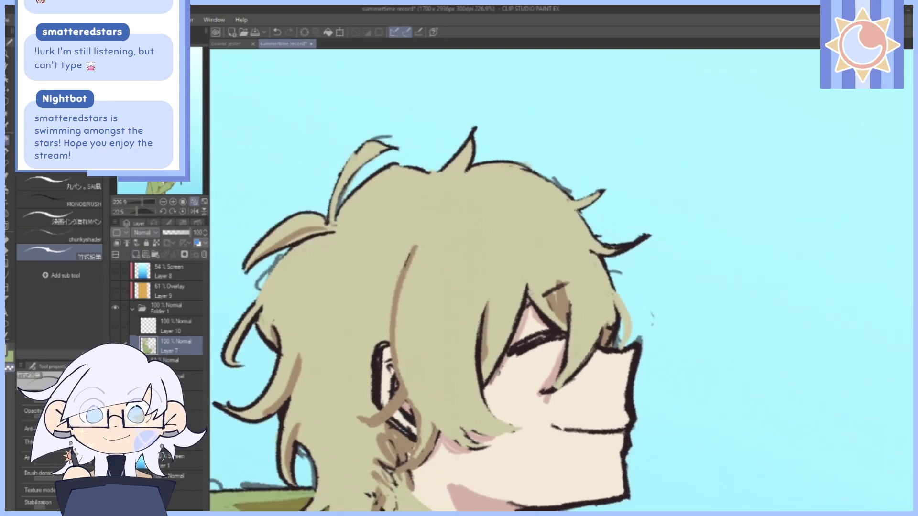
{"action": "left_click", "coordinate": [114, 365]}
{"action": "left_click_drag", "start_coordinate": [705, 333], "coordinate": [673, 314]}
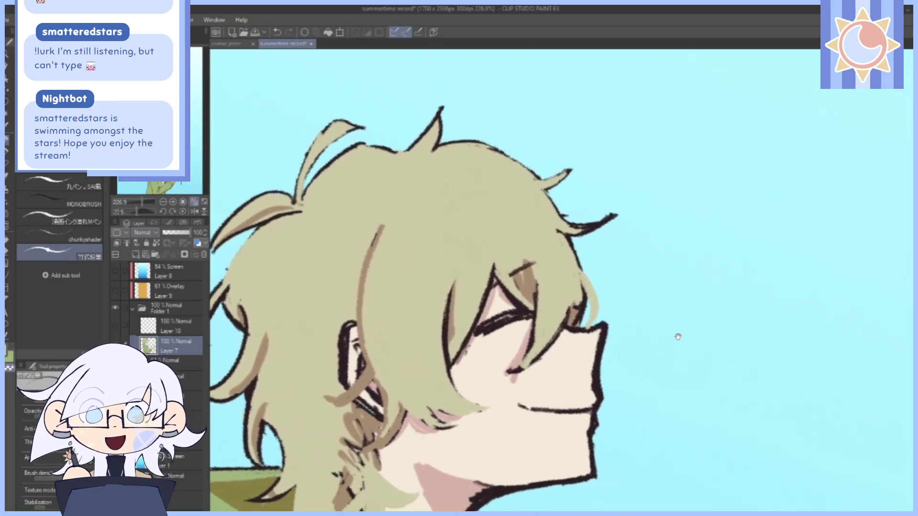
{"action": "left_click", "coordinate": [182, 211]}
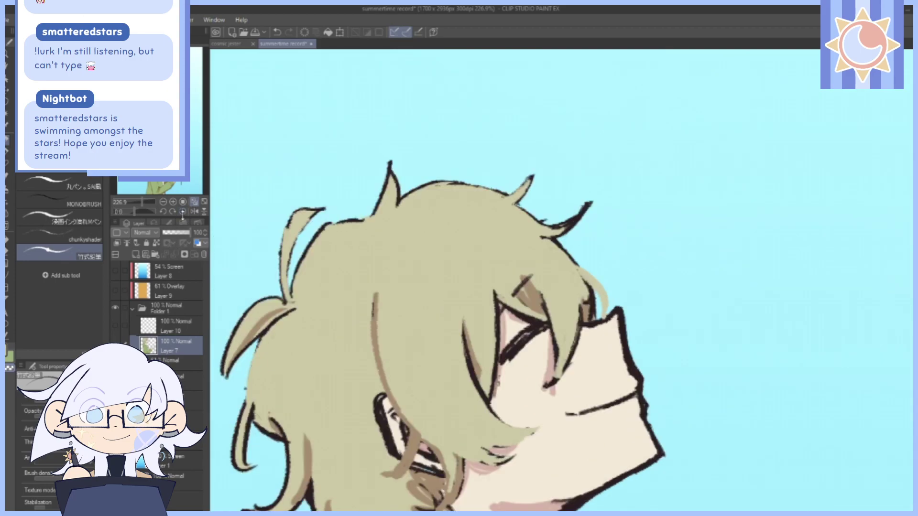
Cover the dark outlines of the curled locks at the back of the head with hair colour and refine the lower lock's tip.
{"action": "mouse_move", "coordinate": [251, 408]}
{"action": "left_mouse_down"}
{"action": "mouse_move", "coordinate": [385, 228]}
{"action": "mouse_move", "coordinate": [374, 255]}
{"action": "left_mouse_up"}
{"action": "left_click", "coordinate": [277, 32]}
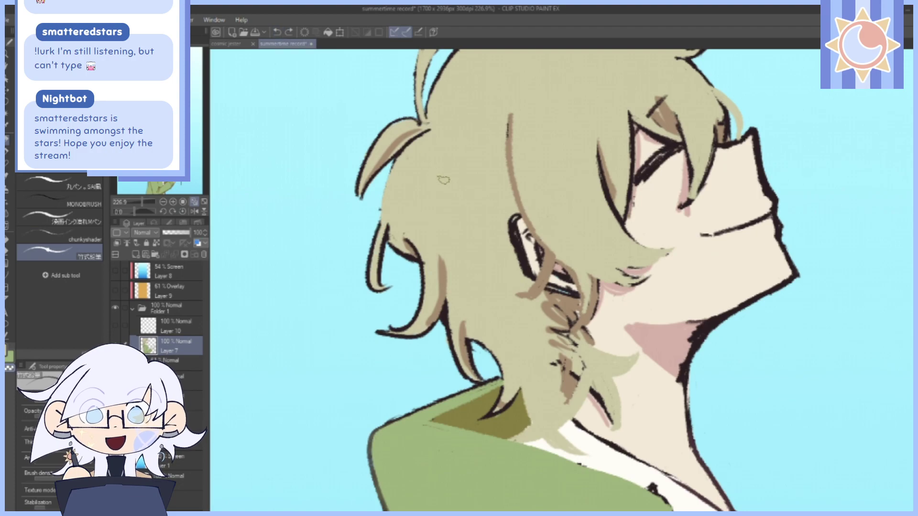
{"action": "left_click_drag", "start_coordinate": [385, 215], "coordinate": [369, 276]}
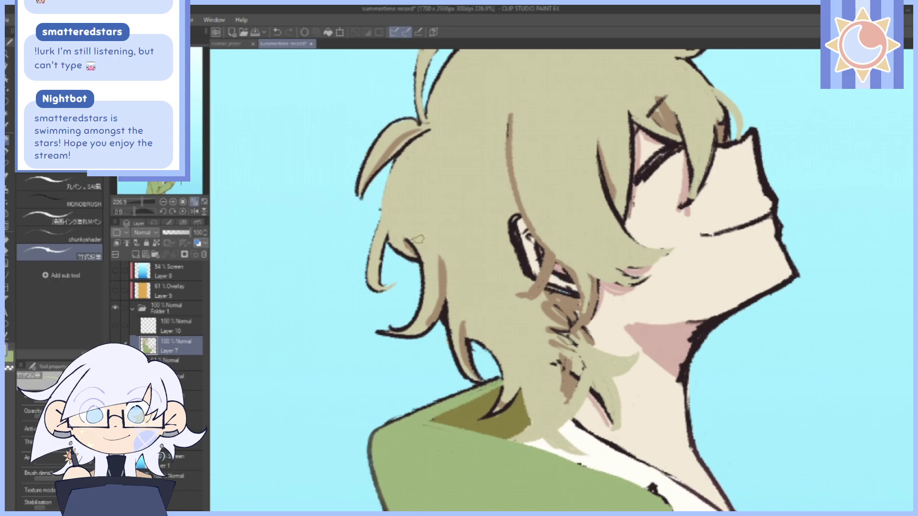
{"action": "left_click_drag", "start_coordinate": [134, 212], "coordinate": [137, 212]}
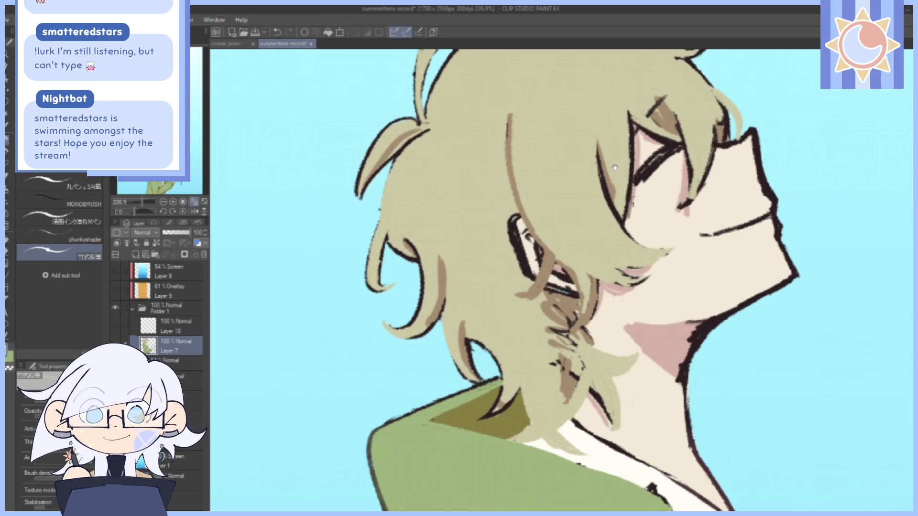
{"action": "mouse_move", "coordinate": [610, 180]}
{"action": "left_mouse_down"}
{"action": "mouse_move", "coordinate": [578, 235]}
{"action": "mouse_move", "coordinate": [577, 147]}
{"action": "left_mouse_up"}
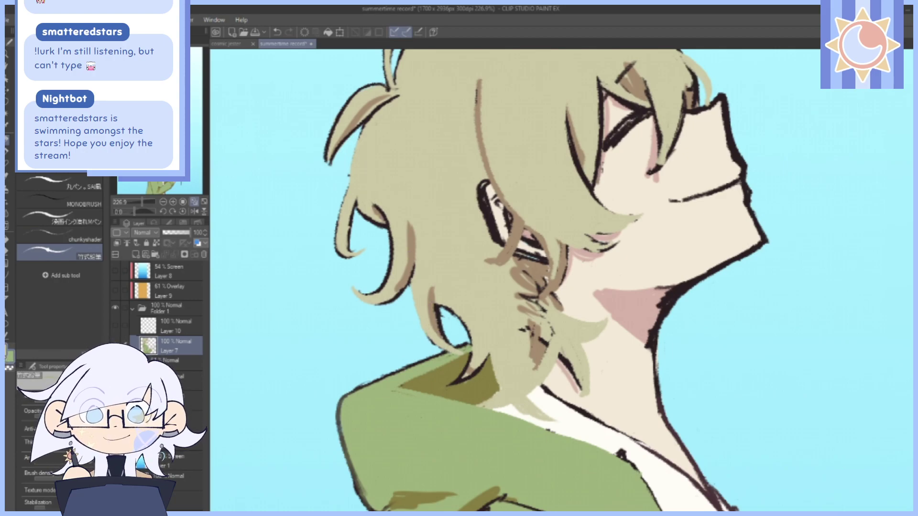
Paint over the curled strand and its dark outline on the side of the neck with skin colour.
{"action": "left_click_drag", "start_coordinate": [142, 202], "coordinate": [137, 206]}
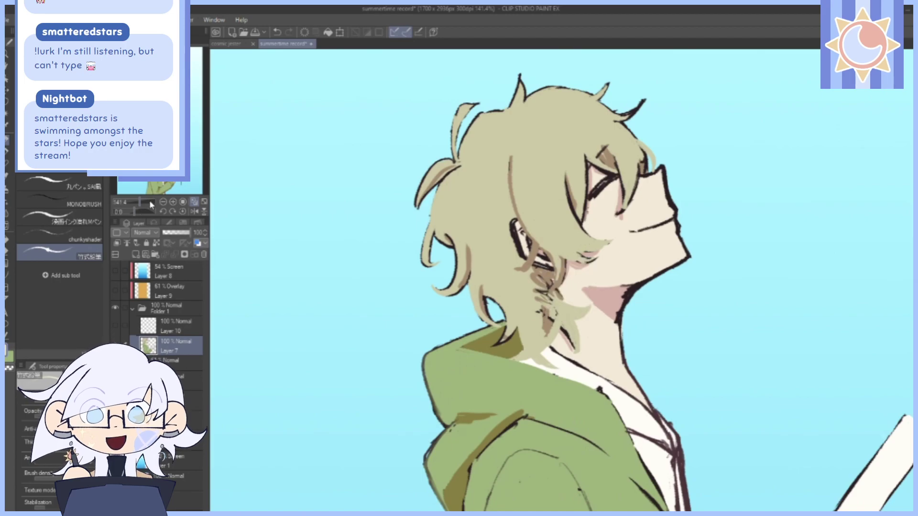
{"action": "left_click_drag", "start_coordinate": [139, 202], "coordinate": [142, 196]}
{"action": "mouse_move", "coordinate": [561, 296]}
{"action": "left_mouse_down"}
{"action": "mouse_move", "coordinate": [537, 244]}
{"action": "mouse_move", "coordinate": [528, 325]}
{"action": "mouse_move", "coordinate": [521, 321]}
{"action": "mouse_move", "coordinate": [543, 337]}
{"action": "mouse_move", "coordinate": [558, 263]}
{"action": "mouse_move", "coordinate": [569, 303]}
{"action": "mouse_move", "coordinate": [600, 311]}
{"action": "left_mouse_up"}
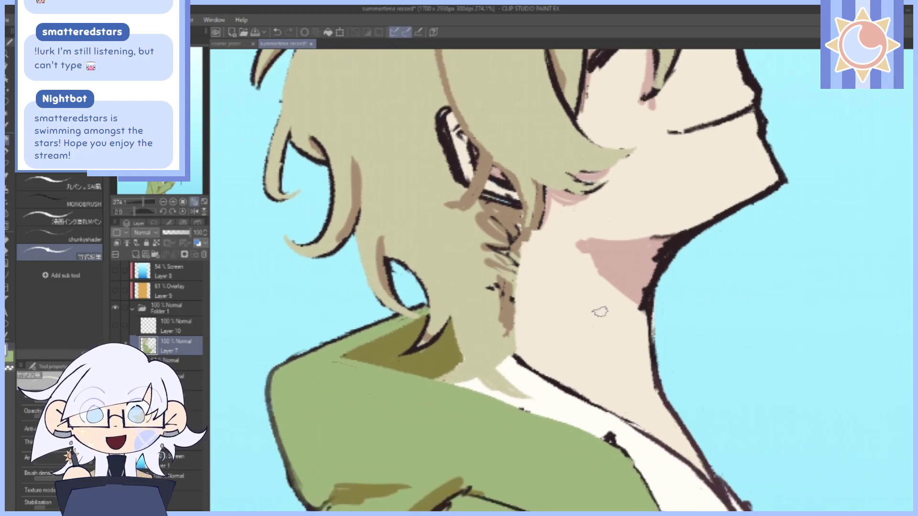
Paint a curved, tapering strand of hair from below the ear across the side of the neck.
{"action": "mouse_move", "coordinate": [718, 97]}
{"action": "left_mouse_down"}
{"action": "mouse_move", "coordinate": [682, 245]}
{"action": "mouse_move", "coordinate": [678, 112]}
{"action": "left_mouse_up"}
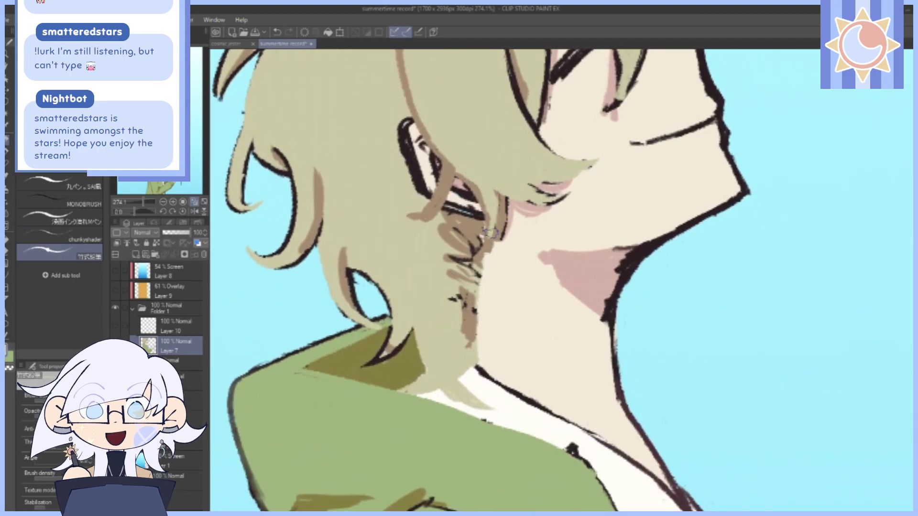
{"action": "left_click_drag", "start_coordinate": [449, 227], "coordinate": [510, 305]}
{"action": "left_click_drag", "start_coordinate": [452, 247], "coordinate": [540, 305]}
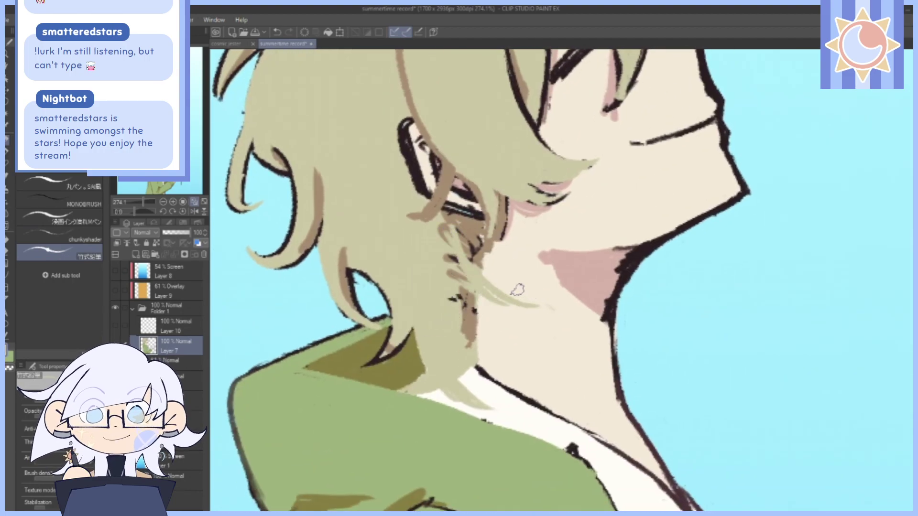
{"action": "left_click_drag", "start_coordinate": [454, 276], "coordinate": [535, 306]}
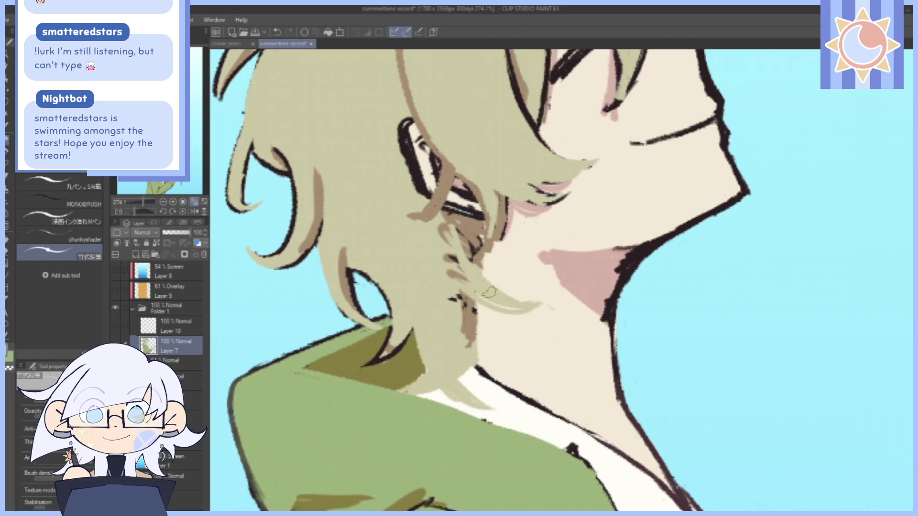
Fill the brown shading and dark marks on the nape hair with hair colour, extending the lock to a pointed tip over the collar.
{"action": "left_click_drag", "start_coordinate": [476, 299], "coordinate": [475, 354]}
{"action": "left_click_drag", "start_coordinate": [483, 317], "coordinate": [481, 342]}
{"action": "left_click_drag", "start_coordinate": [476, 300], "coordinate": [471, 346]}
{"action": "left_click_drag", "start_coordinate": [475, 295], "coordinate": [459, 357]}
{"action": "left_click_drag", "start_coordinate": [459, 293], "coordinate": [460, 323]}
{"action": "left_click_drag", "start_coordinate": [460, 267], "coordinate": [459, 280]}
{"action": "mouse_move", "coordinate": [484, 216]}
{"action": "left_mouse_down"}
{"action": "mouse_move", "coordinate": [507, 289]}
{"action": "mouse_move", "coordinate": [498, 300]}
{"action": "mouse_move", "coordinate": [484, 170]}
{"action": "left_mouse_up"}
{"action": "mouse_move", "coordinate": [478, 304]}
{"action": "left_mouse_down"}
{"action": "mouse_move", "coordinate": [509, 361]}
{"action": "mouse_move", "coordinate": [484, 345]}
{"action": "mouse_move", "coordinate": [485, 334]}
{"action": "left_mouse_up"}
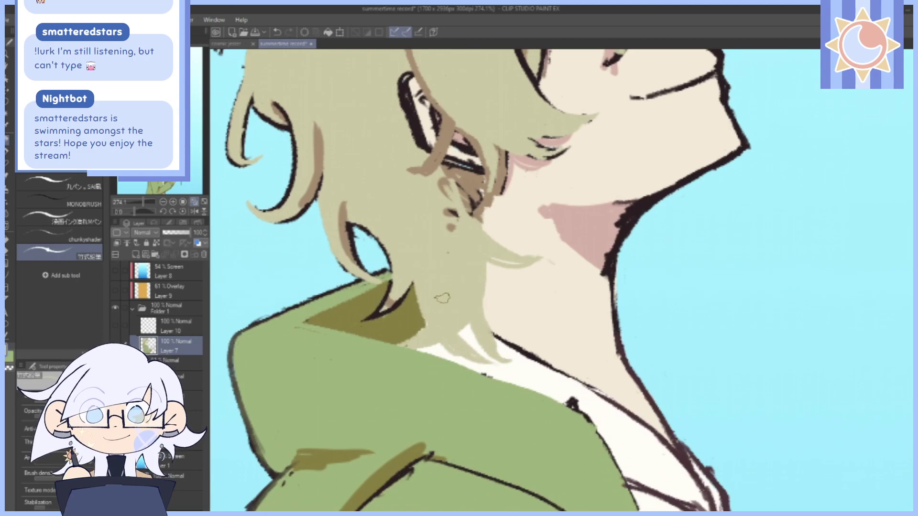
Extend the olive hood-lining shadow upward into the nape hair as a curved, tapering edge beside the pointed lock.
{"action": "mouse_move", "coordinate": [477, 247]}
{"action": "left_mouse_down"}
{"action": "mouse_move", "coordinate": [494, 308]}
{"action": "mouse_move", "coordinate": [504, 266]}
{"action": "left_mouse_up"}
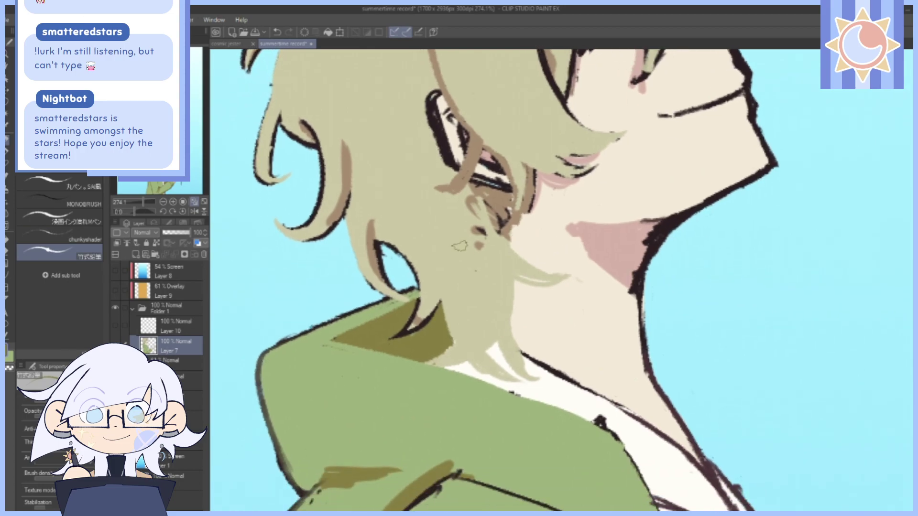
{"action": "mouse_move", "coordinate": [438, 320]}
{"action": "left_mouse_down"}
{"action": "mouse_move", "coordinate": [449, 293]}
{"action": "mouse_move", "coordinate": [440, 313]}
{"action": "left_mouse_up"}
{"action": "left_click_drag", "start_coordinate": [454, 268], "coordinate": [452, 335]}
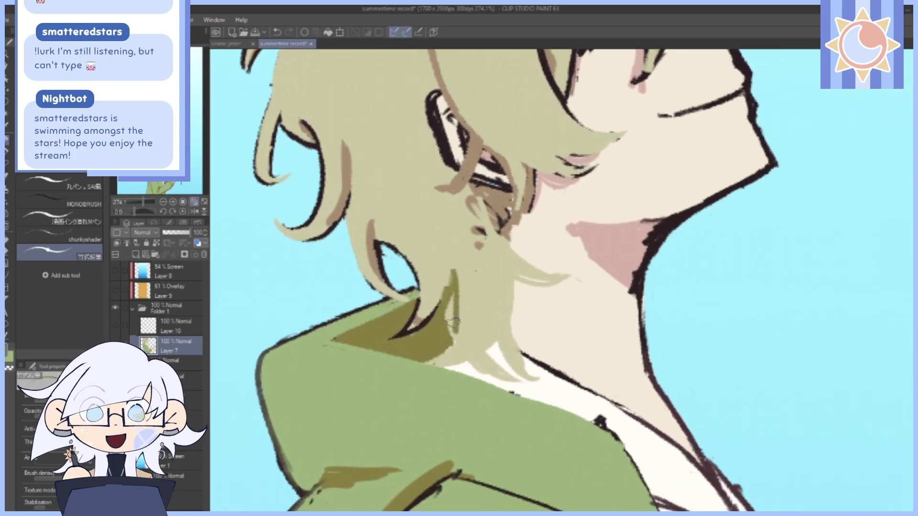
{"action": "left_click_drag", "start_coordinate": [450, 299], "coordinate": [445, 335]}
{"action": "left_click_drag", "start_coordinate": [599, 87], "coordinate": [564, 73]}
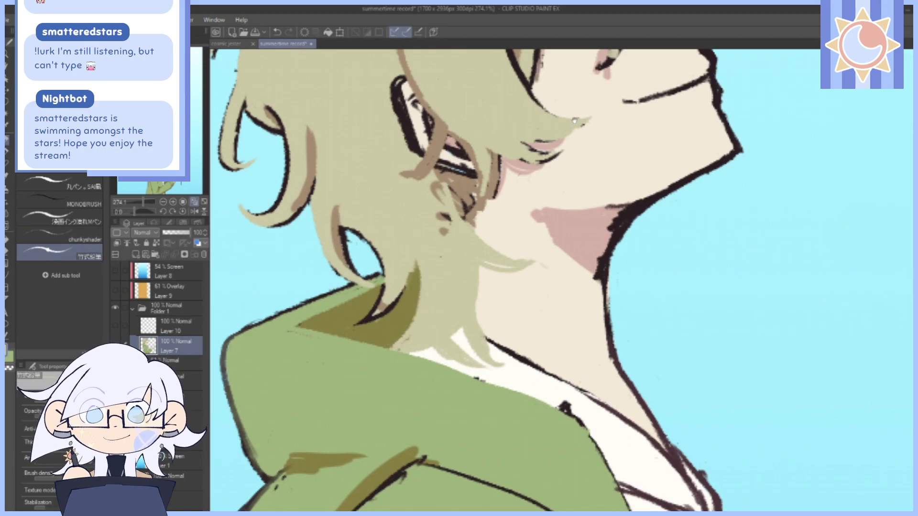
Sample the white of the shirt collar and paint a pointed wedge up into the nape hair, splitting it into two locks.
{"action": "left_click_drag", "start_coordinate": [575, 120], "coordinate": [589, 271]}
{"action": "left_click_drag", "start_coordinate": [656, 255], "coordinate": [639, 37]}
{"action": "left_click", "coordinate": [450, 267], "text": "alt"}
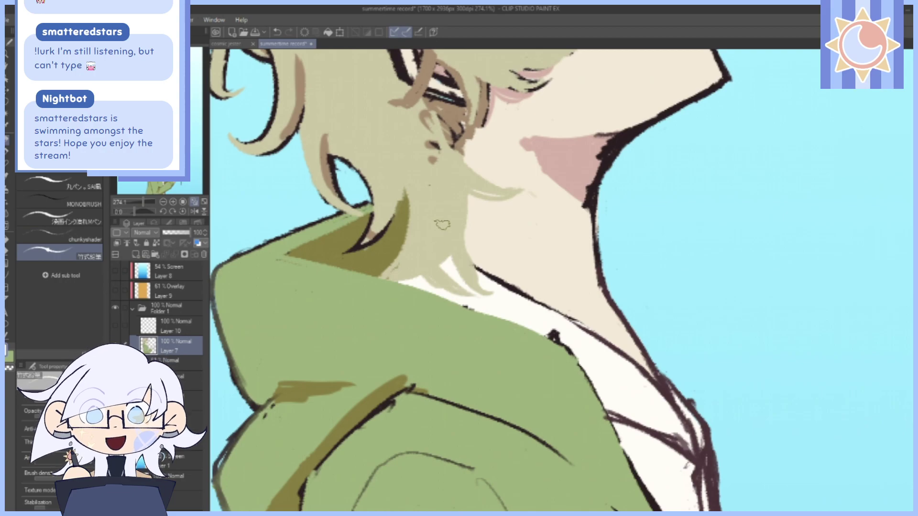
{"action": "mouse_move", "coordinate": [439, 216]}
{"action": "left_mouse_down"}
{"action": "mouse_move", "coordinate": [450, 267]}
{"action": "mouse_move", "coordinate": [478, 295]}
{"action": "left_mouse_up"}
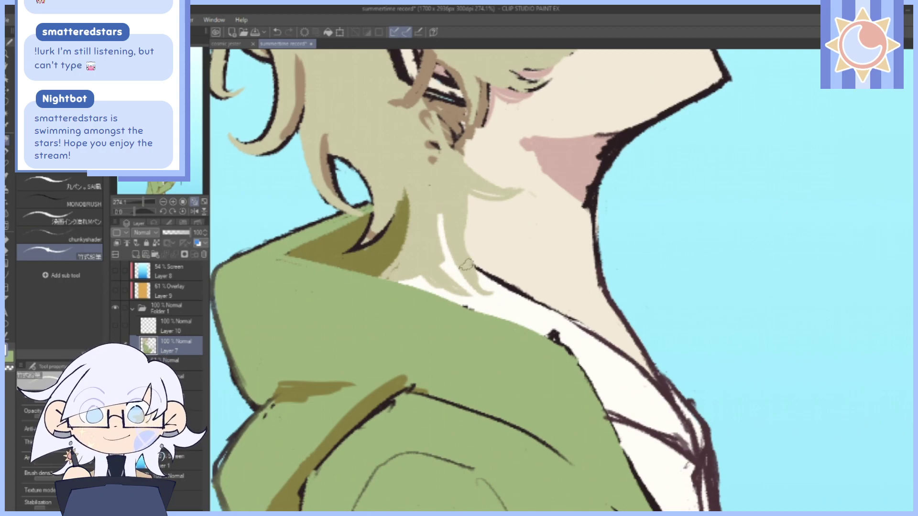
{"action": "left_click_drag", "start_coordinate": [463, 265], "coordinate": [494, 294]}
{"action": "left_click_drag", "start_coordinate": [446, 245], "coordinate": [478, 293]}
{"action": "mouse_move", "coordinate": [439, 216]}
{"action": "left_mouse_down"}
{"action": "mouse_move", "coordinate": [419, 270]}
{"action": "mouse_move", "coordinate": [407, 277]}
{"action": "left_mouse_up"}
{"action": "mouse_move", "coordinate": [434, 239]}
{"action": "left_mouse_down"}
{"action": "mouse_move", "coordinate": [427, 277]}
{"action": "mouse_move", "coordinate": [447, 277]}
{"action": "mouse_move", "coordinate": [446, 261]}
{"action": "mouse_move", "coordinate": [421, 283]}
{"action": "left_mouse_up"}
{"action": "scroll", "coordinate": [505, 191], "scroll_direction": "up", "scroll_amount": 3}
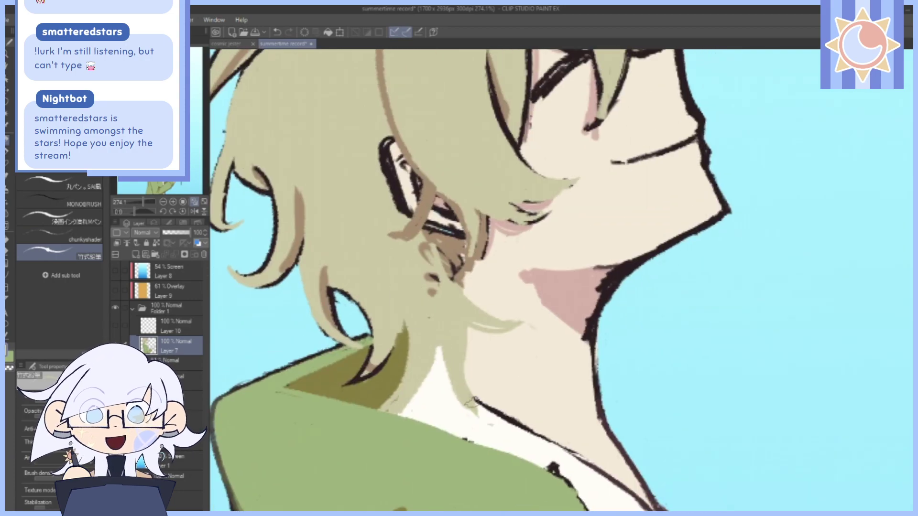
Lengthen the nape lock nearest the throat with hair colour, tapering it to a pointed tip over the white collar.
{"action": "left_click_drag", "start_coordinate": [438, 347], "coordinate": [500, 429]}
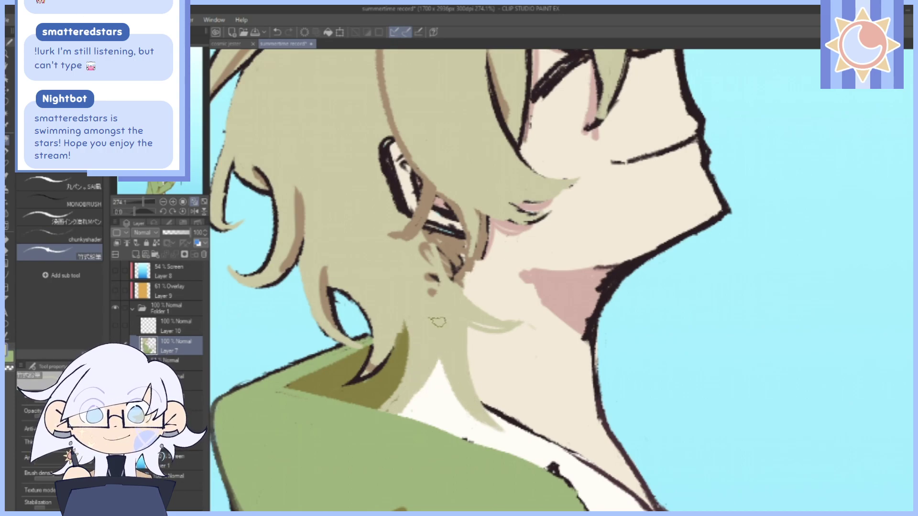
{"action": "left_click_drag", "start_coordinate": [477, 364], "coordinate": [581, 297]}
{"action": "left_click_drag", "start_coordinate": [135, 212], "coordinate": [145, 212]}
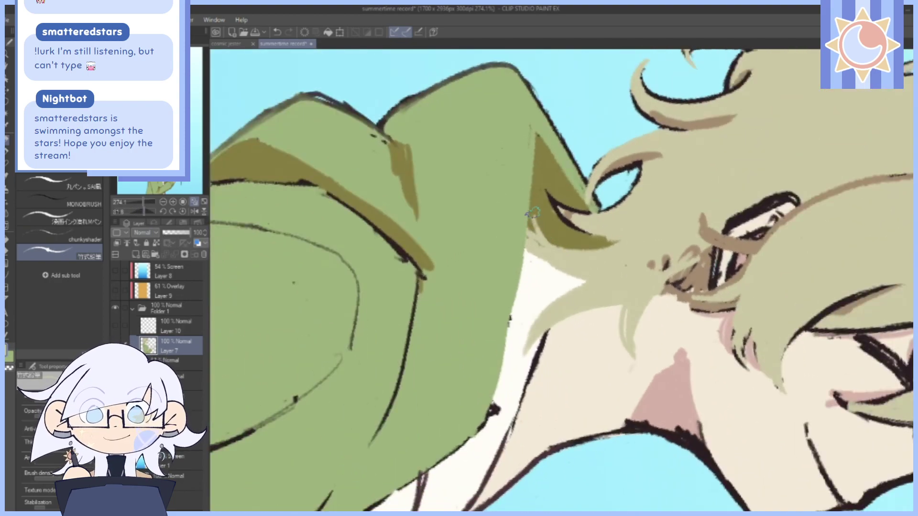
{"action": "left_click", "coordinate": [183, 211]}
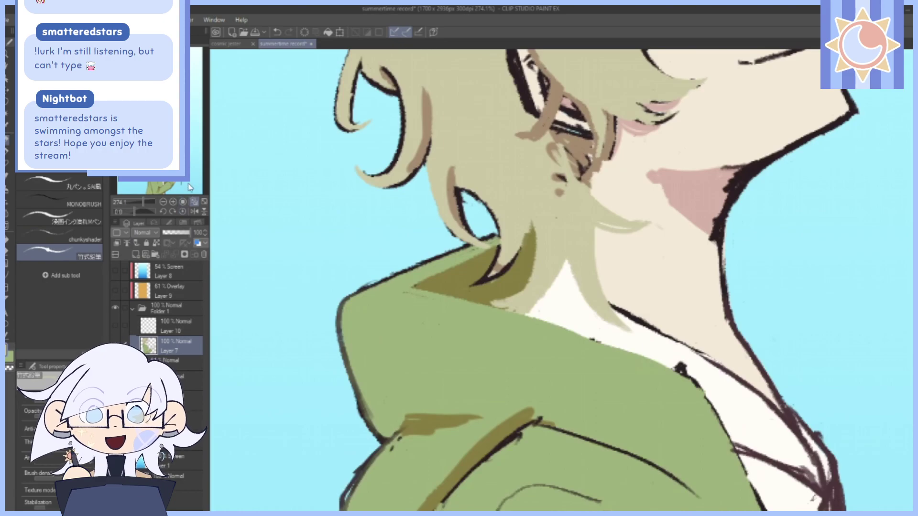
{"action": "left_click_drag", "start_coordinate": [583, 290], "coordinate": [605, 313]}
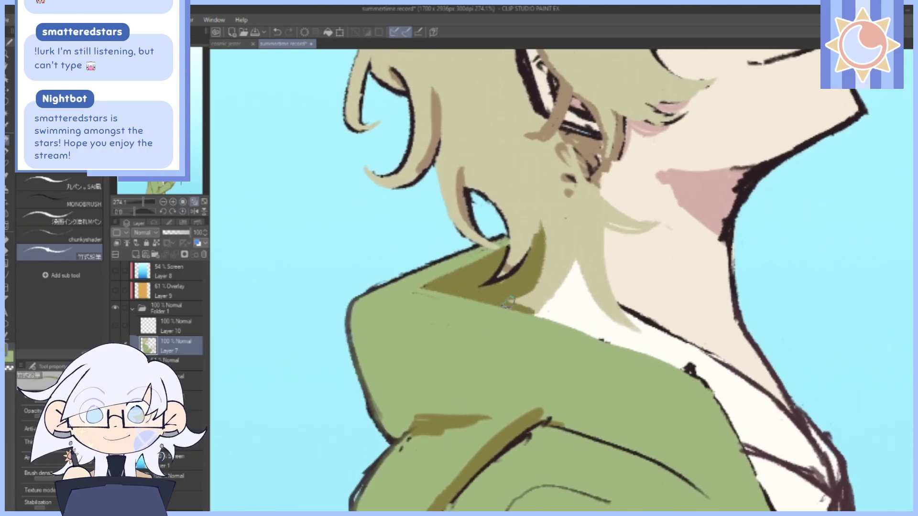
Cover the olive patch above the white collar wedge and repaint the nape lock's tip over the hood lining with hair colour.
{"action": "left_click_drag", "start_coordinate": [698, 280], "coordinate": [610, 307]}
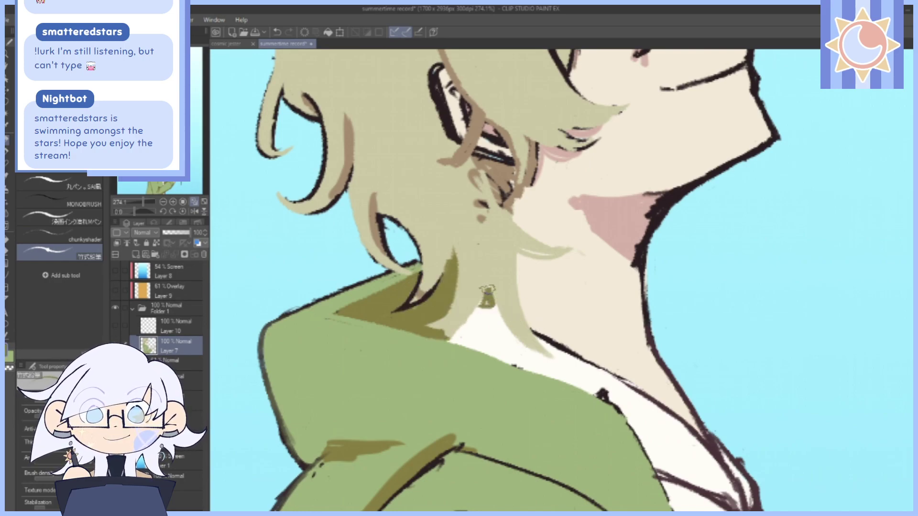
{"action": "left_click_drag", "start_coordinate": [616, 138], "coordinate": [599, 108]}
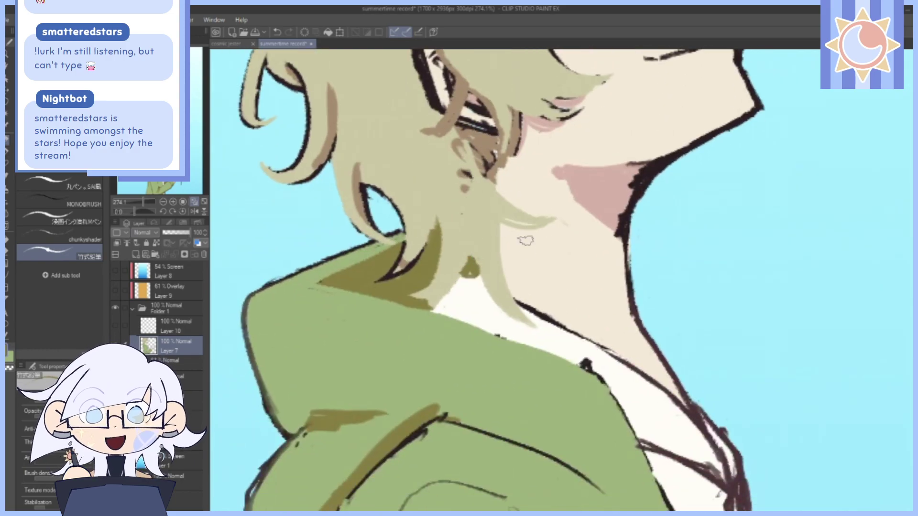
{"action": "left_click_drag", "start_coordinate": [558, 147], "coordinate": [542, 213]}
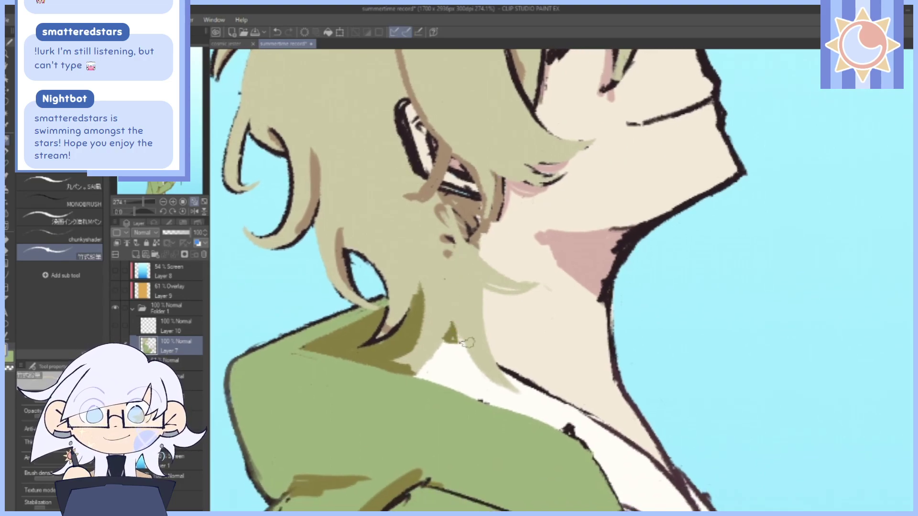
{"action": "mouse_move", "coordinate": [450, 325]}
{"action": "left_mouse_down"}
{"action": "mouse_move", "coordinate": [466, 356]}
{"action": "mouse_move", "coordinate": [502, 349]}
{"action": "left_mouse_up"}
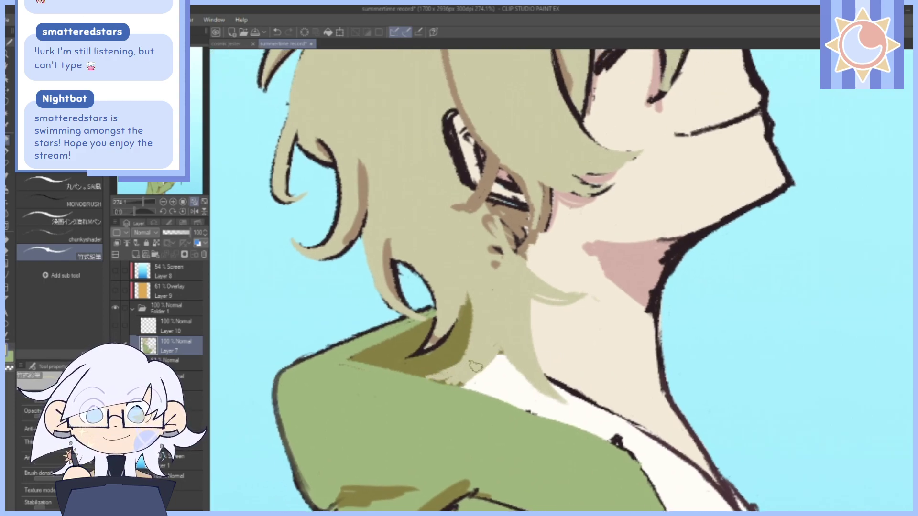
{"action": "left_click_drag", "start_coordinate": [699, 250], "coordinate": [681, 297]}
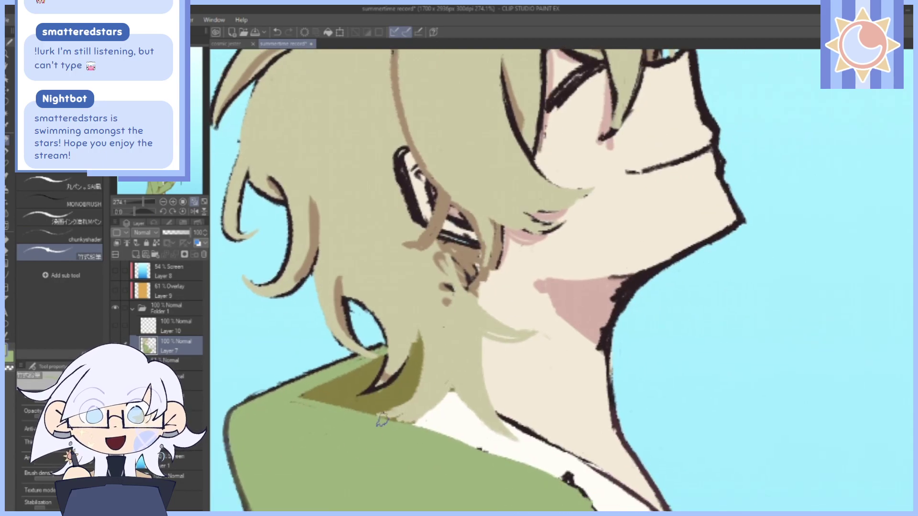
{"action": "left_click_drag", "start_coordinate": [496, 430], "coordinate": [420, 205]}
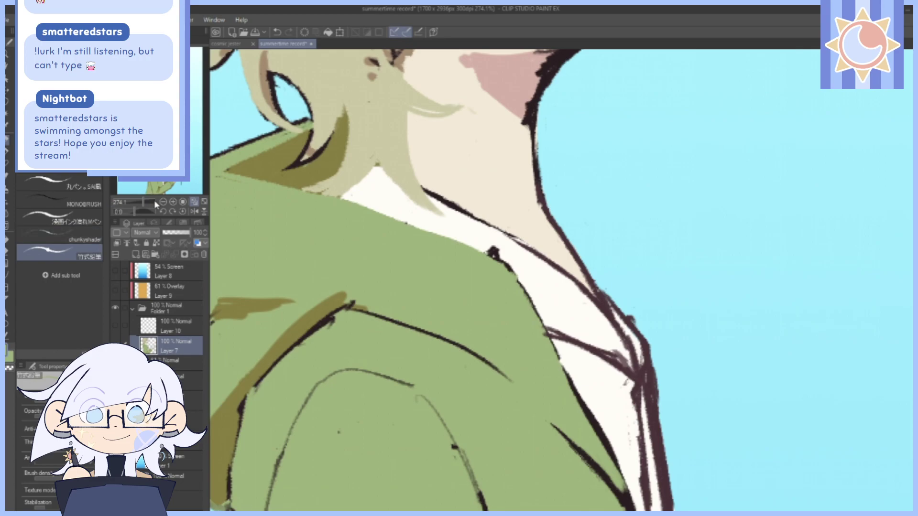
Hide and show Layer 7 to check which parts of the character it contains.
{"action": "left_click_drag", "start_coordinate": [144, 201], "coordinate": [139, 202]}
{"action": "left_click_drag", "start_coordinate": [683, 210], "coordinate": [661, 313]}
{"action": "left_click", "coordinate": [115, 345]}
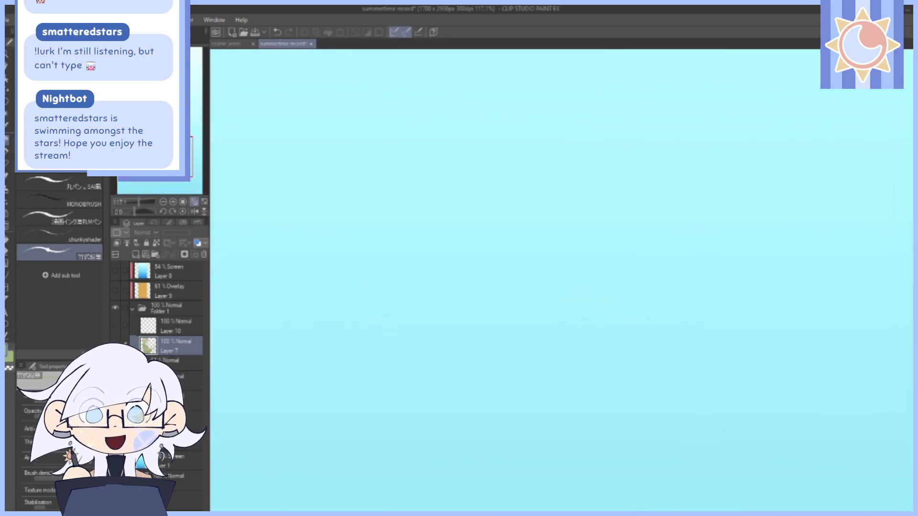
{"action": "left_click", "coordinate": [115, 345]}
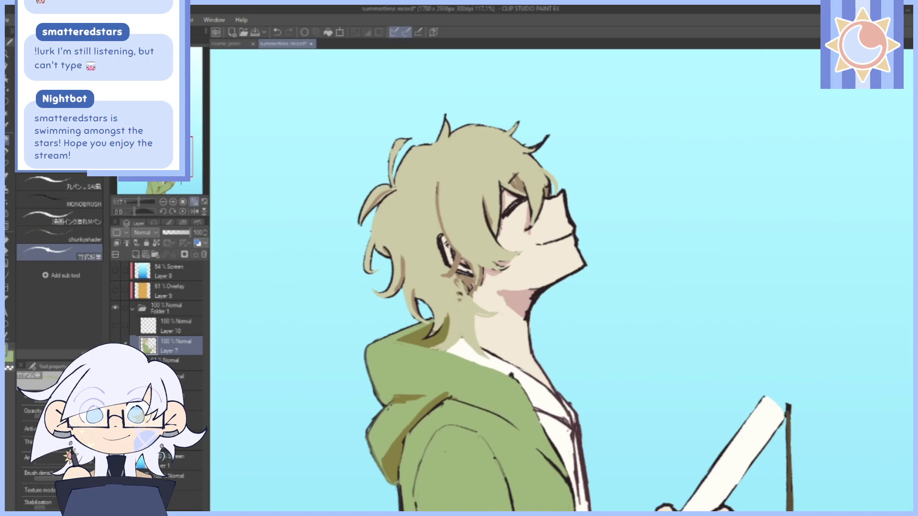
{"action": "left_click", "coordinate": [177, 233]}
{"action": "left_click", "coordinate": [171, 334]}
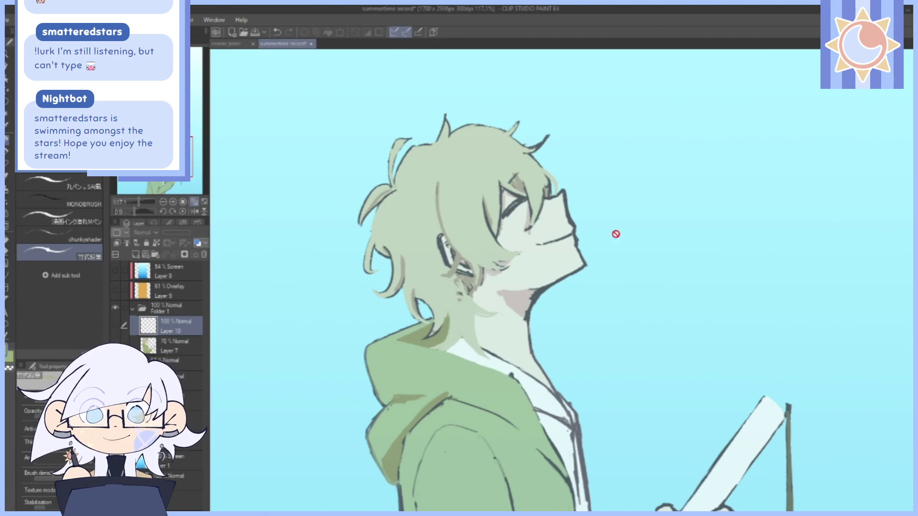
{"action": "left_click", "coordinate": [176, 347]}
{"action": "left_click_drag", "start_coordinate": [186, 234], "coordinate": [234, 236]}
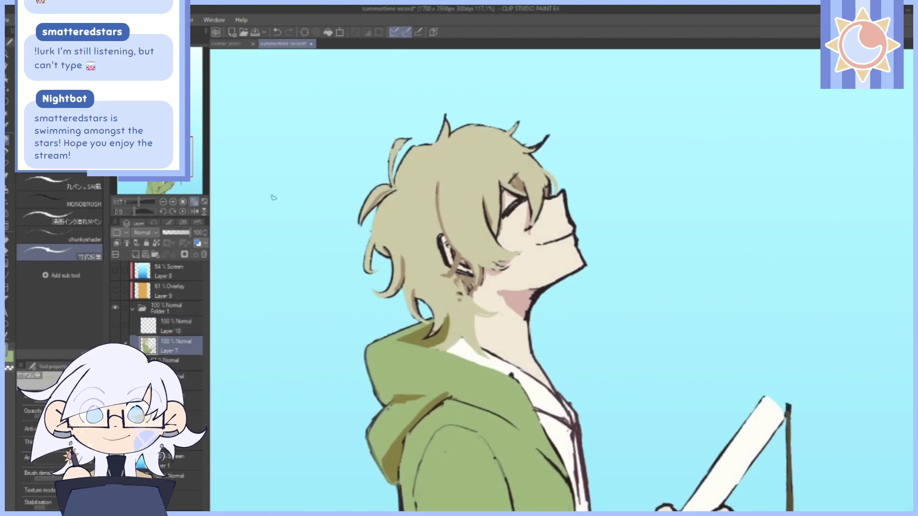
Sample the dark outline colour, fade Layer 7 to 37% opacity and prepare visible Layer 10 for line work with MONOBRUSH.
{"action": "left_click", "coordinate": [566, 205], "text": "alt"}
{"action": "left_click", "coordinate": [173, 235]}
{"action": "left_click", "coordinate": [174, 326]}
{"action": "left_click_drag", "start_coordinate": [139, 201], "coordinate": [140, 204]}
{"action": "left_click_drag", "start_coordinate": [456, 147], "coordinate": [585, 300]}
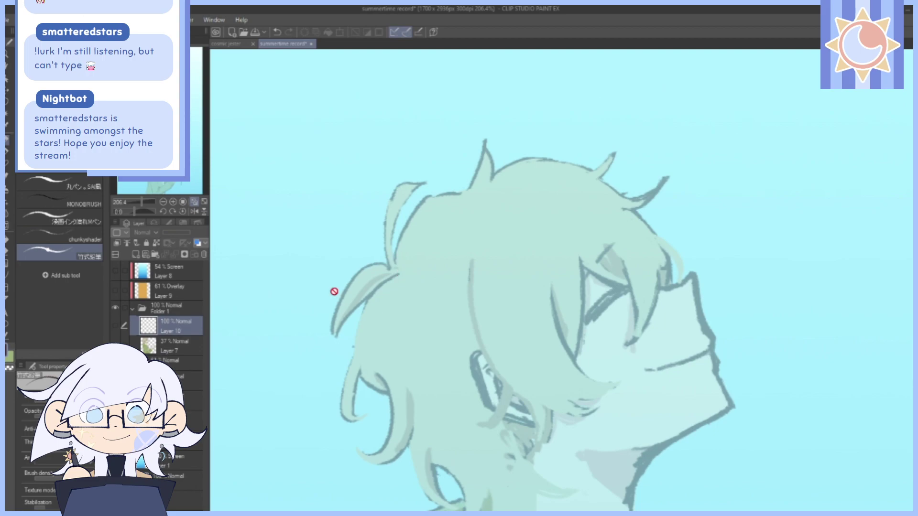
{"action": "left_click", "coordinate": [115, 325]}
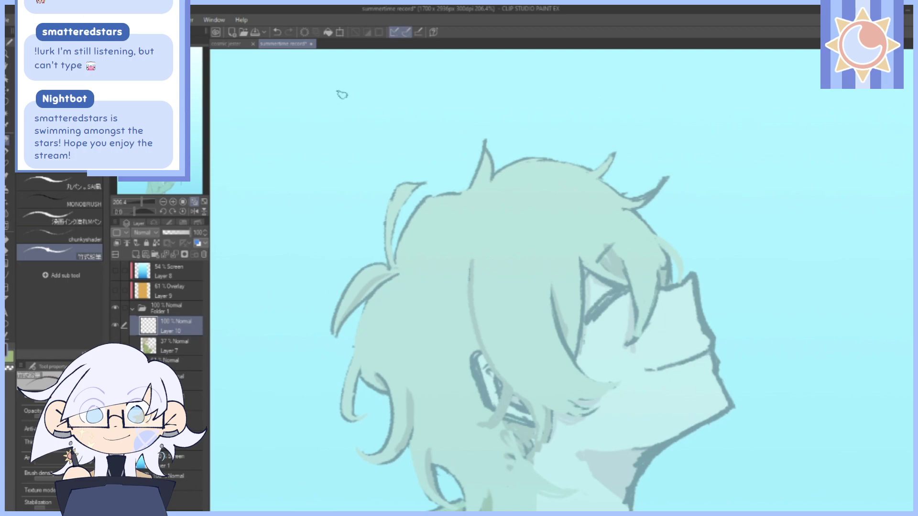
{"action": "left_click", "coordinate": [60, 200]}
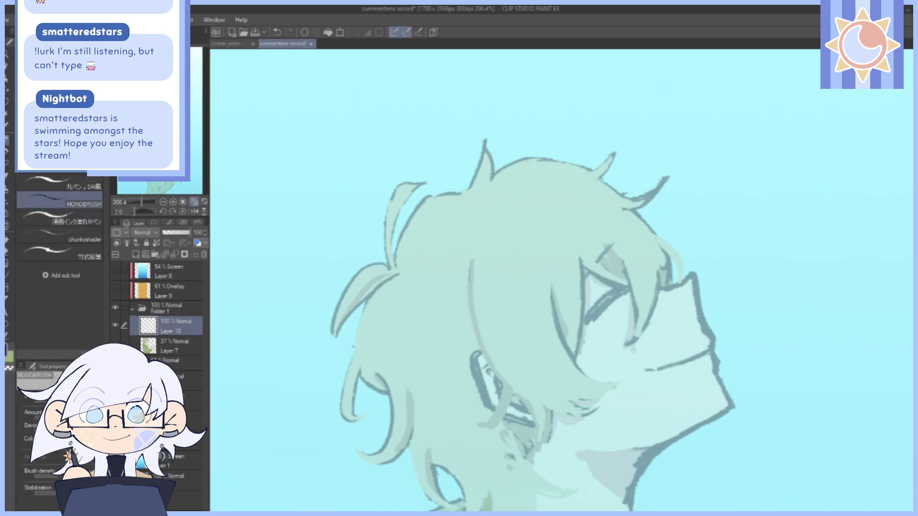
Try to trace the outer edge of the loose strand at the back of the head with a clean dark line on Layer 10.
{"action": "mouse_move", "coordinate": [394, 266]}
{"action": "left_mouse_down"}
{"action": "mouse_move", "coordinate": [387, 215]}
{"action": "mouse_move", "coordinate": [422, 180]}
{"action": "left_mouse_up"}
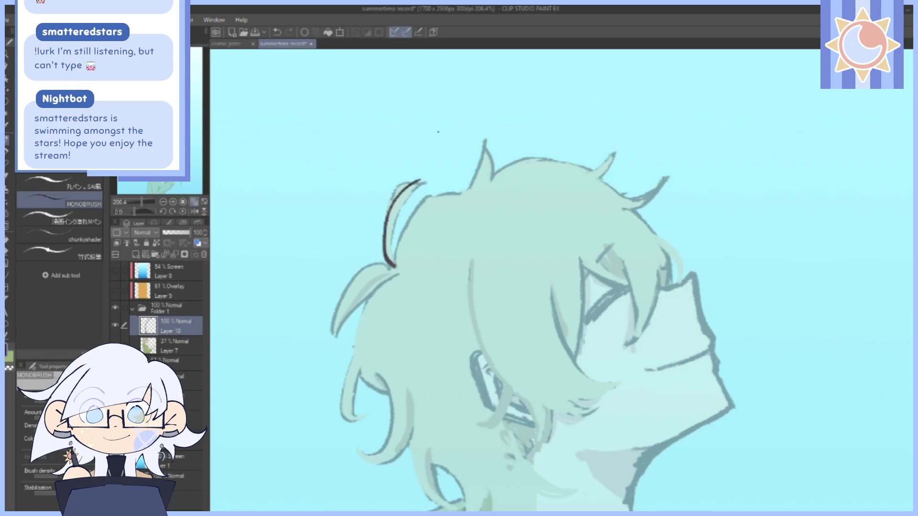
{"action": "left_click", "coordinate": [278, 32]}
{"action": "left_click_drag", "start_coordinate": [139, 214], "coordinate": [132, 219]}
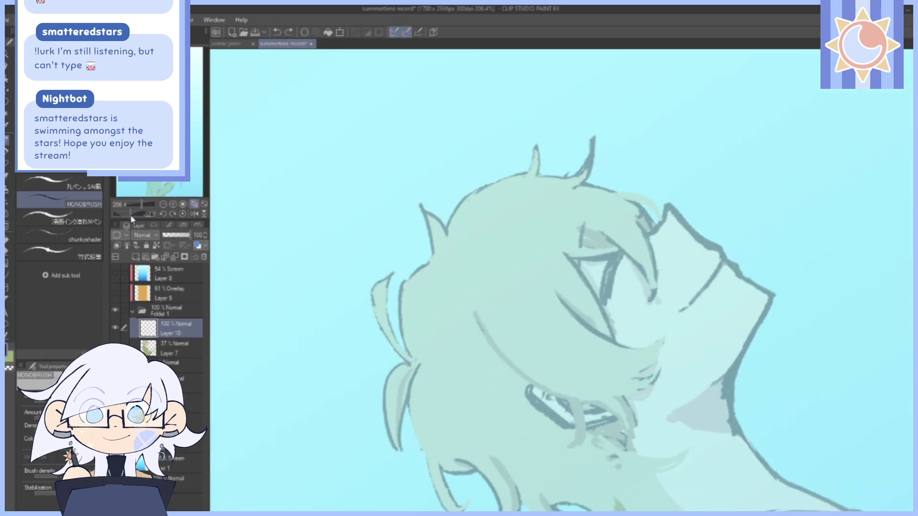
{"action": "left_click_drag", "start_coordinate": [373, 299], "coordinate": [415, 362]}
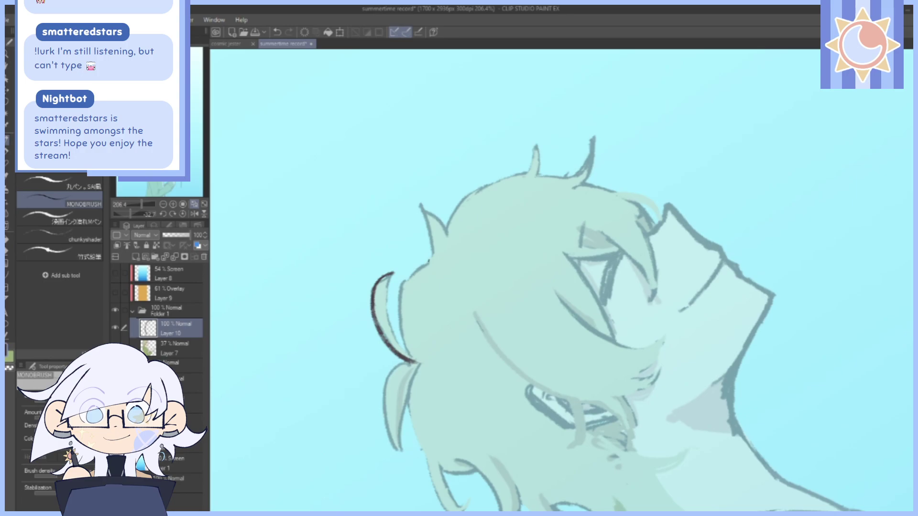
{"action": "left_click", "coordinate": [277, 32]}
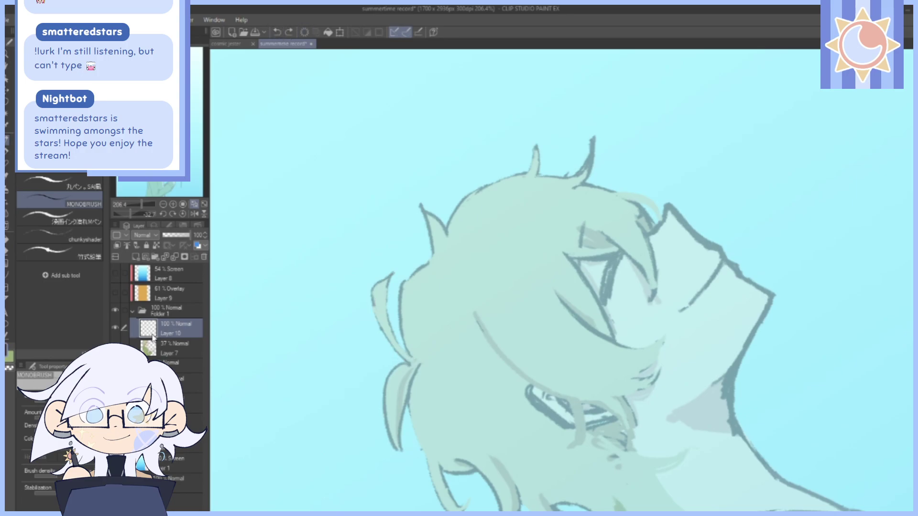
Restore Layer 7 to 100% opacity and cover the dark outer outline of the loose back strand with hair colour.
{"action": "left_click", "coordinate": [175, 343]}
{"action": "left_click_drag", "start_coordinate": [179, 236], "coordinate": [212, 232]}
{"action": "left_click_drag", "start_coordinate": [480, 249], "coordinate": [510, 159]}
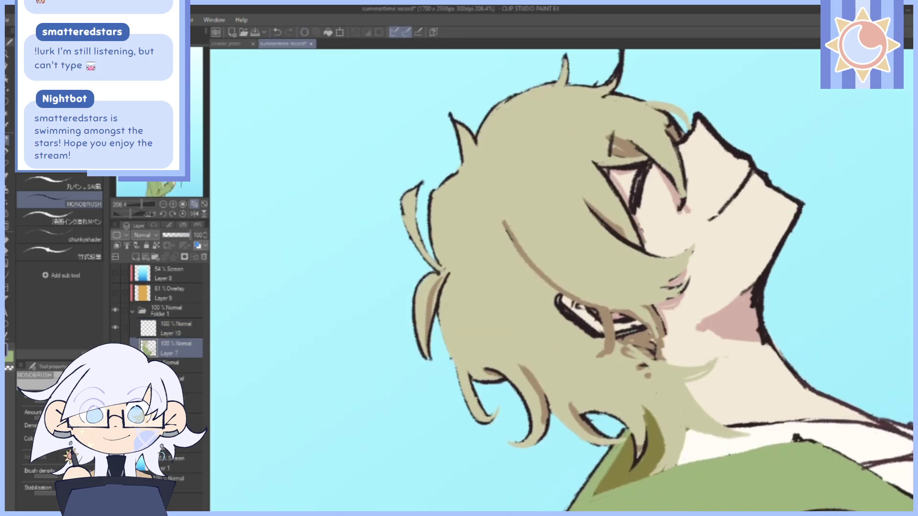
{"action": "left_click_drag", "start_coordinate": [416, 185], "coordinate": [436, 273]}
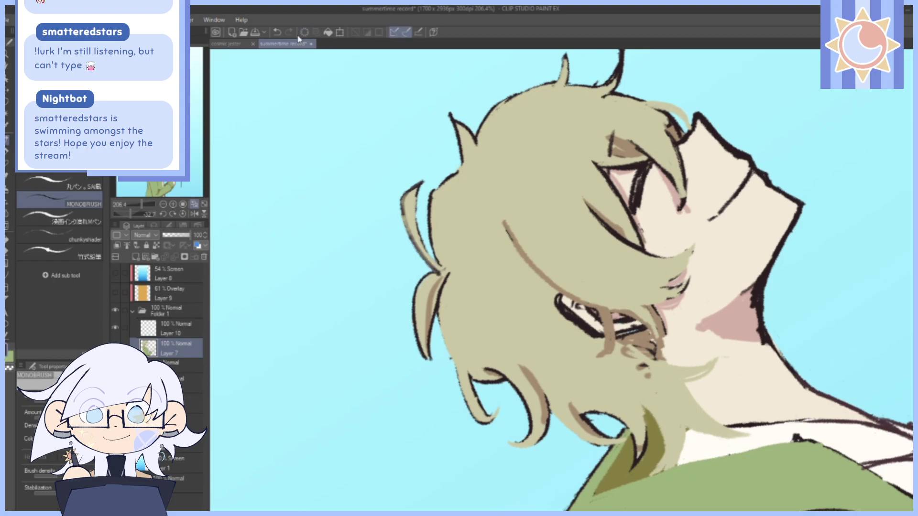
{"action": "left_click", "coordinate": [277, 32]}
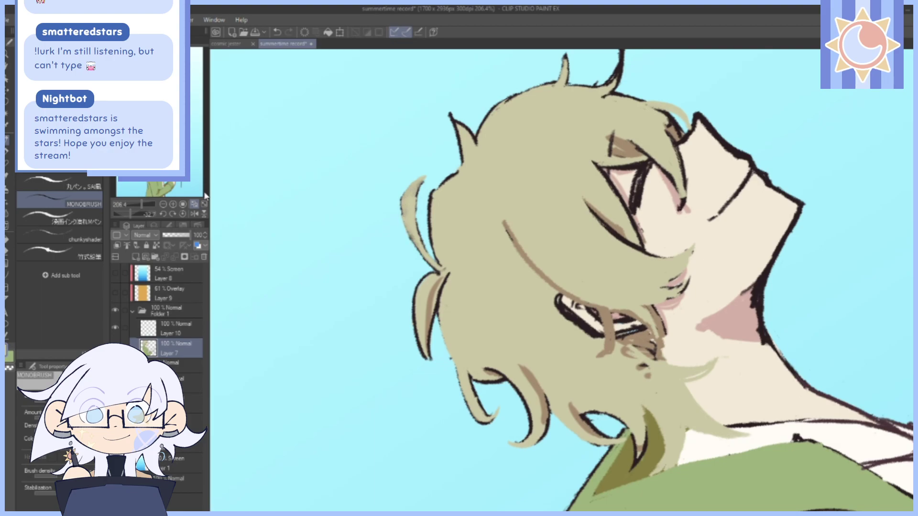
Examine the whole upright canvas with the Layer 8 Screen and Layer 9 Overlay effects shown and hidden.
{"action": "left_click", "coordinate": [182, 214]}
{"action": "left_click_drag", "start_coordinate": [143, 204], "coordinate": [138, 205]}
{"action": "left_click_drag", "start_coordinate": [736, 439], "coordinate": [639, 327]}
{"action": "left_click_drag", "start_coordinate": [669, 404], "coordinate": [645, 307]}
{"action": "left_click_drag", "start_coordinate": [656, 348], "coordinate": [660, 415]}
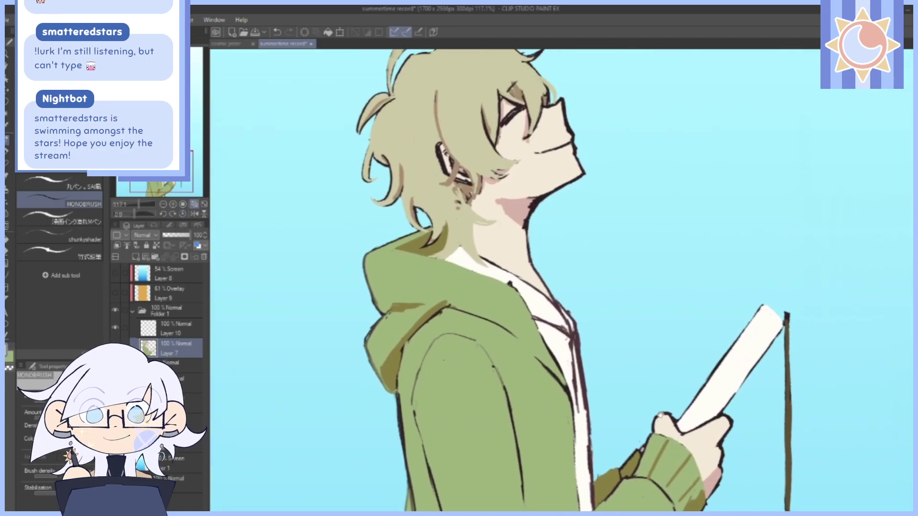
{"action": "scroll", "coordinate": [661, 415], "scroll_direction": "up", "scroll_amount": 5}
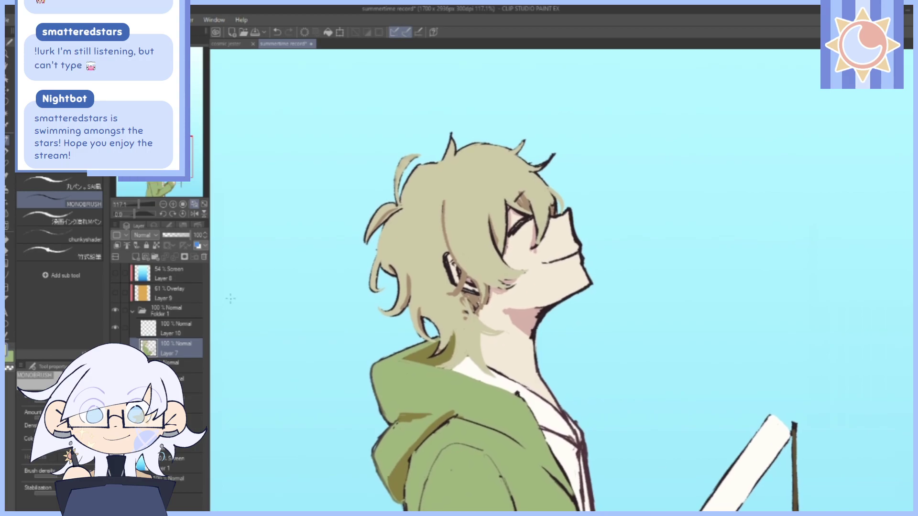
{"action": "left_click", "coordinate": [203, 214]}
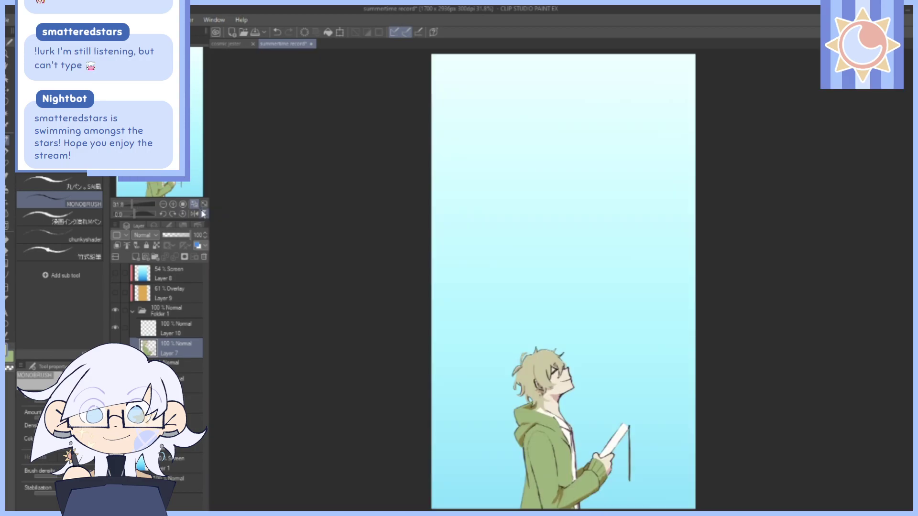
{"action": "left_click", "coordinate": [115, 273]}
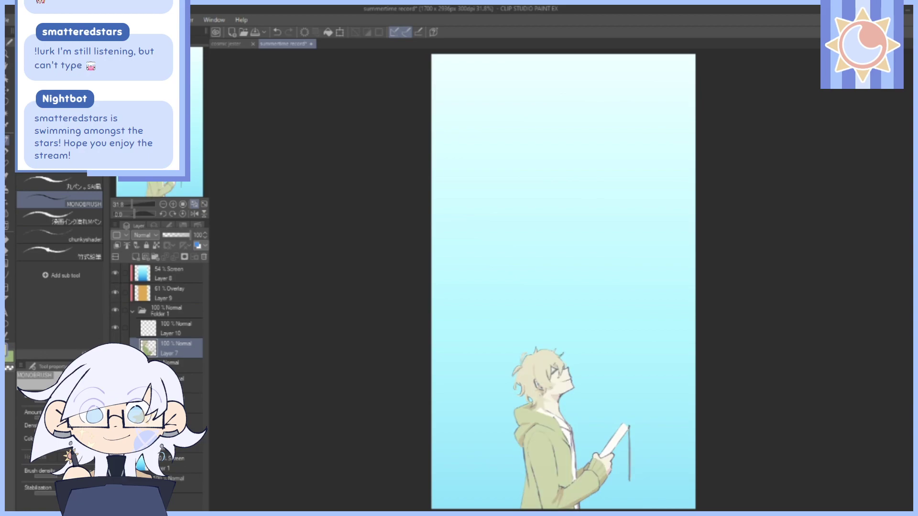
{"action": "left_click", "coordinate": [115, 273]}
{"action": "left_click_drag", "start_coordinate": [135, 204], "coordinate": [138, 204]}
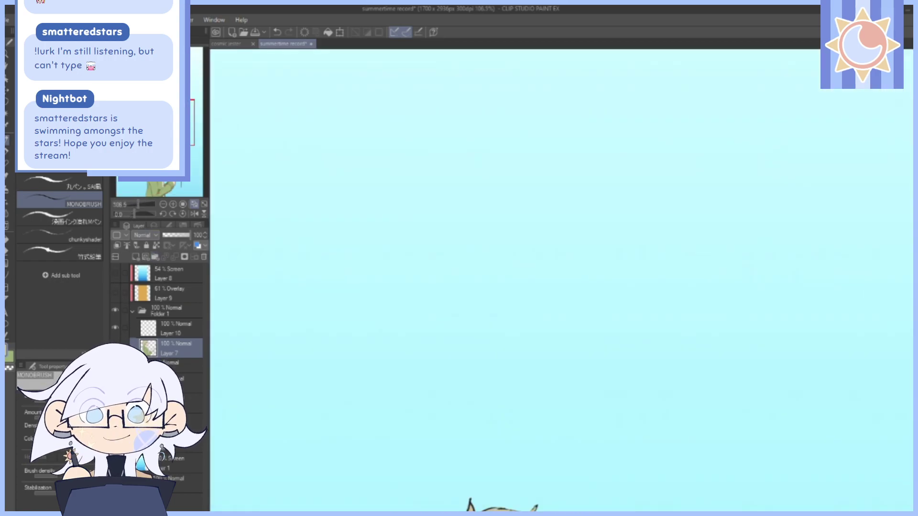
Examine the character from sleeve to hair on the upright canvas and check Layer 7 by toggling its visibility.
{"action": "left_click_drag", "start_coordinate": [164, 163], "coordinate": [163, 171]}
{"action": "left_click_drag", "start_coordinate": [660, 232], "coordinate": [633, 302]}
{"action": "left_click_drag", "start_coordinate": [718, 451], "coordinate": [719, 314]}
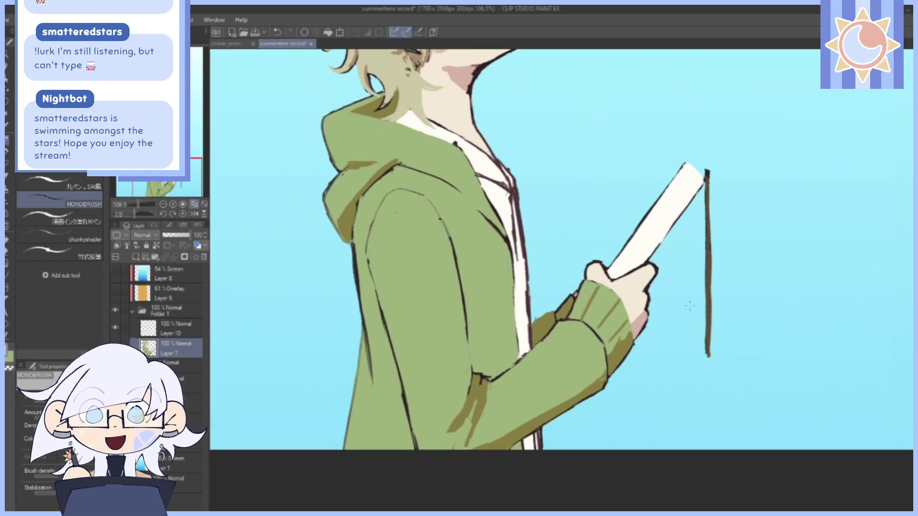
{"action": "left_click", "coordinate": [175, 328]}
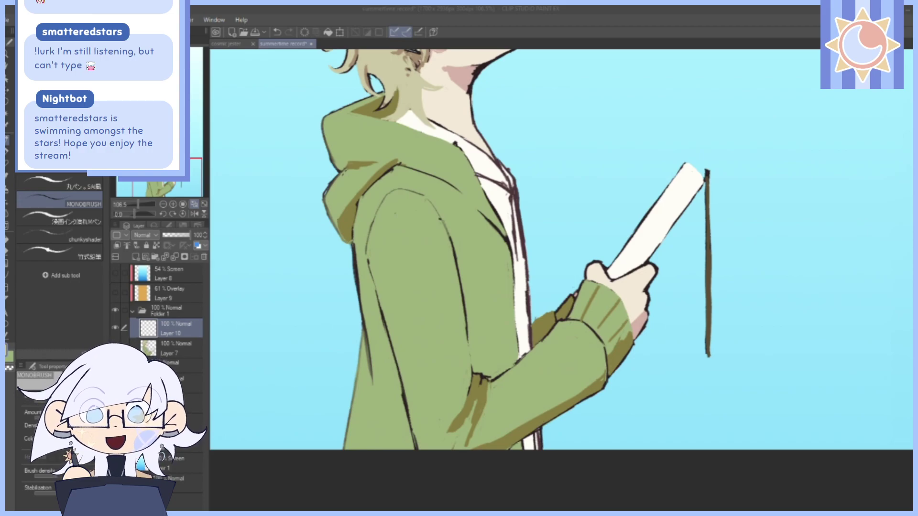
{"action": "left_click_drag", "start_coordinate": [589, 85], "coordinate": [582, 296]}
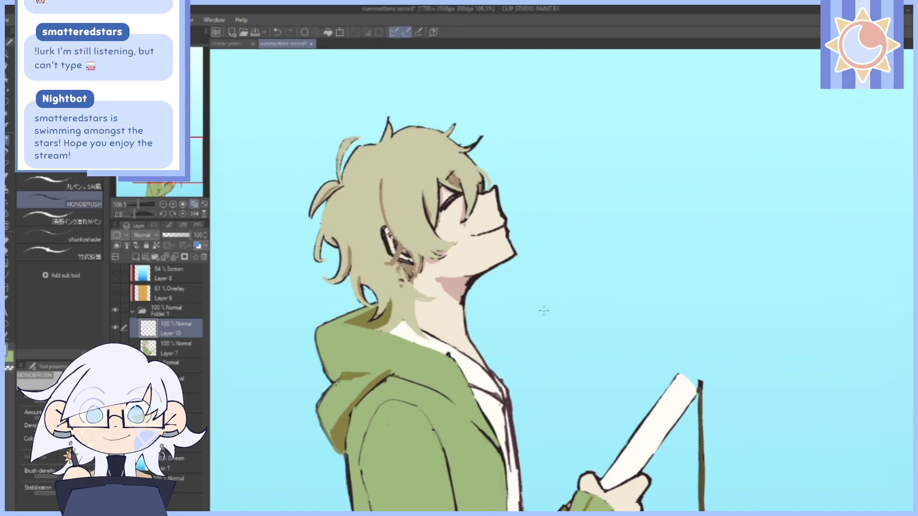
{"action": "mouse_move", "coordinate": [567, 393]}
{"action": "left_mouse_down"}
{"action": "mouse_move", "coordinate": [529, 295]}
{"action": "mouse_move", "coordinate": [559, 322]}
{"action": "mouse_move", "coordinate": [570, 381]}
{"action": "mouse_move", "coordinate": [584, 320]}
{"action": "mouse_move", "coordinate": [544, 300]}
{"action": "left_mouse_up"}
{"action": "left_click", "coordinate": [115, 348]}
{"action": "left_click", "coordinate": [116, 347]}
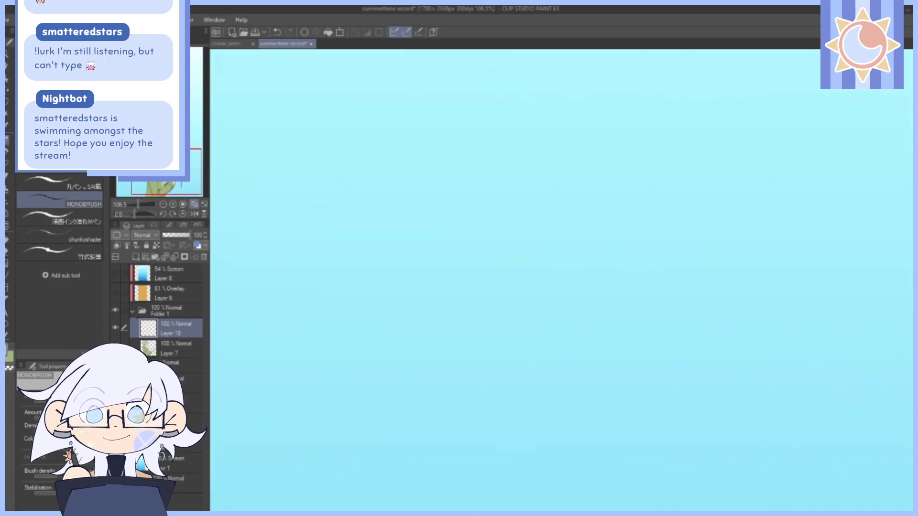
Shade the front edge of the hood in olive brown on Layer 7 with the chunkyshader brush.
{"action": "left_click", "coordinate": [163, 348]}
{"action": "left_click", "coordinate": [142, 204]}
{"action": "left_click_drag", "start_coordinate": [144, 207], "coordinate": [138, 204]}
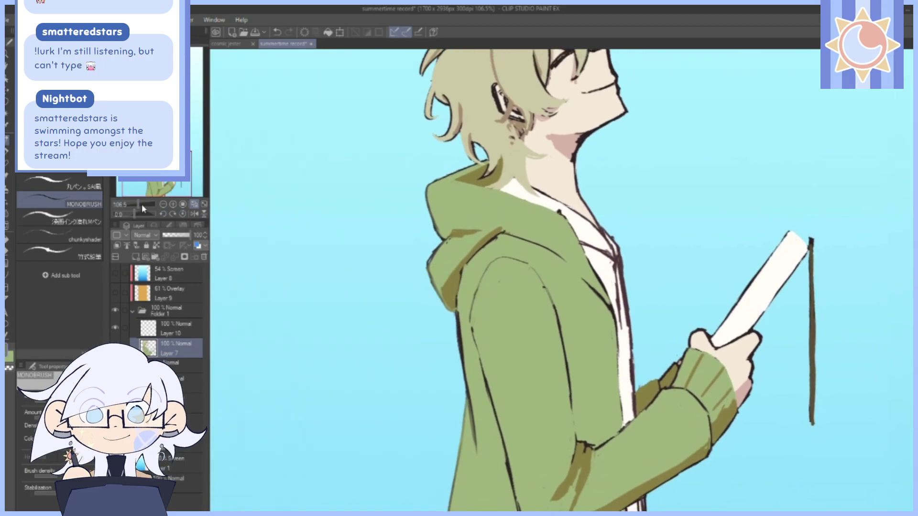
{"action": "left_click_drag", "start_coordinate": [135, 214], "coordinate": [137, 214]}
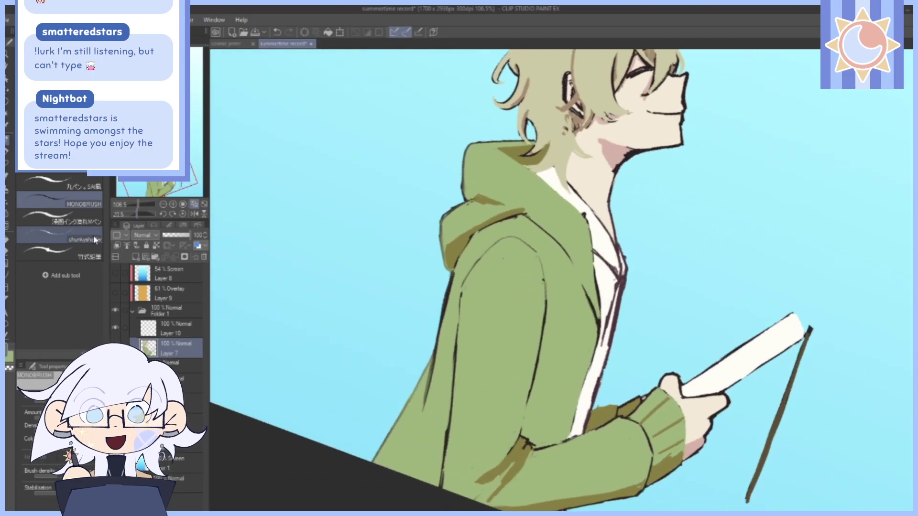
{"action": "left_click", "coordinate": [93, 237]}
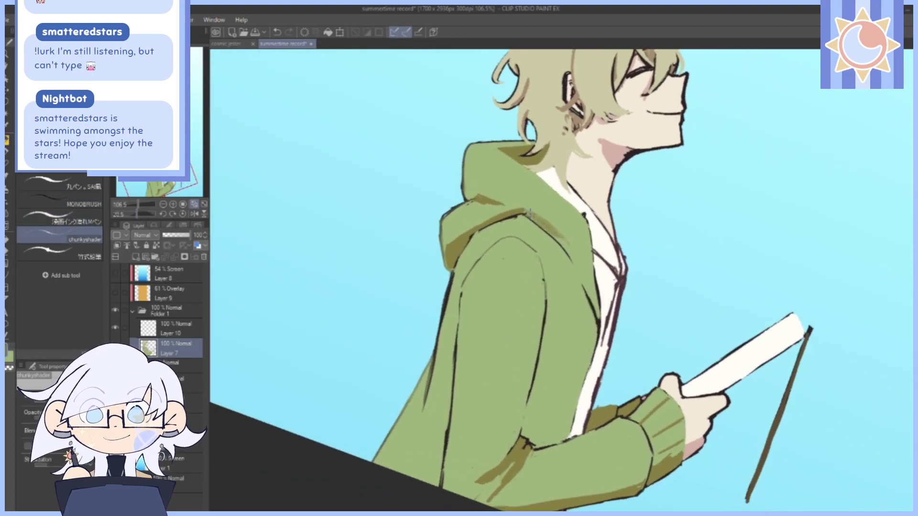
{"action": "left_click_drag", "start_coordinate": [568, 242], "coordinate": [594, 299]}
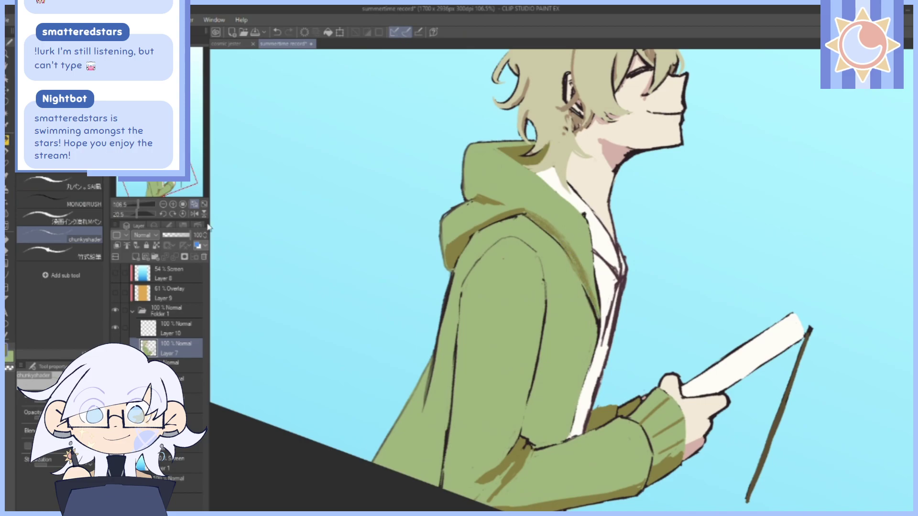
Paint soft olive shading along the lower back edge of the green jacket on Layer 7.
{"action": "left_click", "coordinate": [181, 213]}
{"action": "left_click_drag", "start_coordinate": [597, 349], "coordinate": [579, 213]}
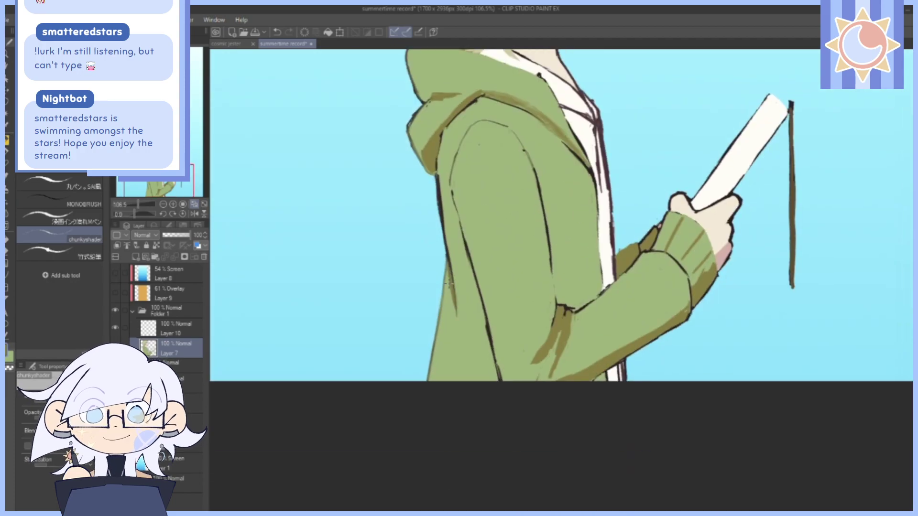
{"action": "left_click_drag", "start_coordinate": [450, 282], "coordinate": [454, 335]}
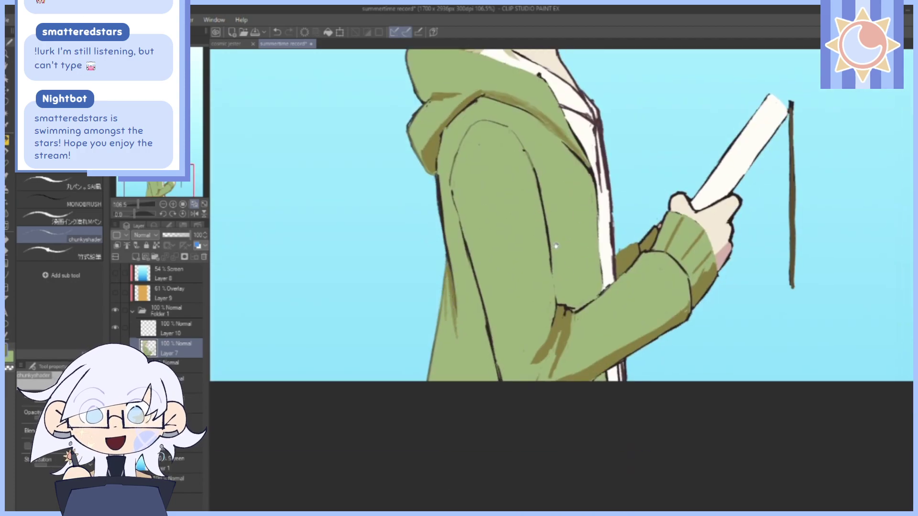
{"action": "left_click_drag", "start_coordinate": [556, 248], "coordinate": [535, 198]}
{"action": "mouse_move", "coordinate": [521, 310]}
{"action": "left_mouse_down"}
{"action": "mouse_move", "coordinate": [509, 319]}
{"action": "mouse_move", "coordinate": [541, 282]}
{"action": "mouse_move", "coordinate": [549, 361]}
{"action": "left_mouse_up"}
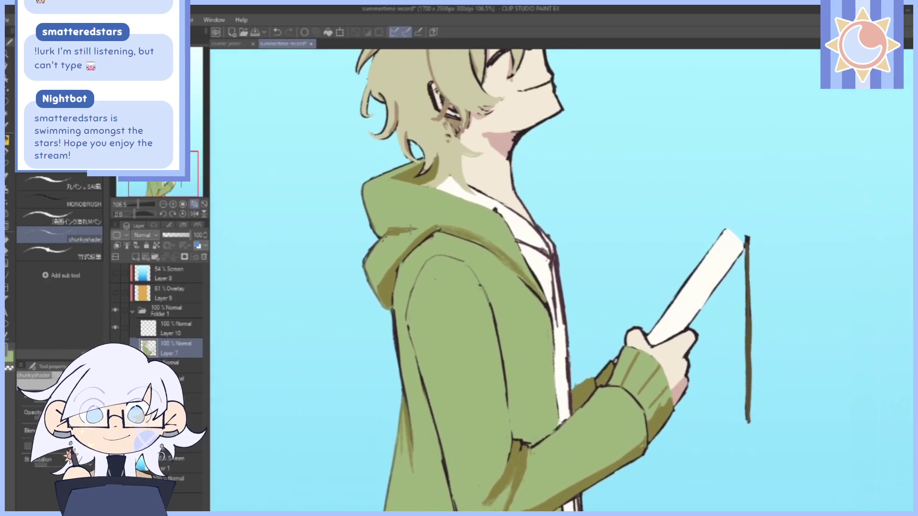
Soften the olive shadow of the hood's back fold into the green with the chunkyshader brush.
{"action": "mouse_move", "coordinate": [401, 235]}
{"action": "left_mouse_down"}
{"action": "mouse_move", "coordinate": [385, 239]}
{"action": "mouse_move", "coordinate": [415, 234]}
{"action": "mouse_move", "coordinate": [384, 244]}
{"action": "left_mouse_up"}
{"action": "left_click_drag", "start_coordinate": [135, 214], "coordinate": [129, 218]}
{"action": "left_click_drag", "start_coordinate": [138, 204], "coordinate": [142, 206]}
{"action": "mouse_move", "coordinate": [389, 443]}
{"action": "left_mouse_down"}
{"action": "mouse_move", "coordinate": [515, 172]}
{"action": "mouse_move", "coordinate": [518, 223]}
{"action": "left_mouse_up"}
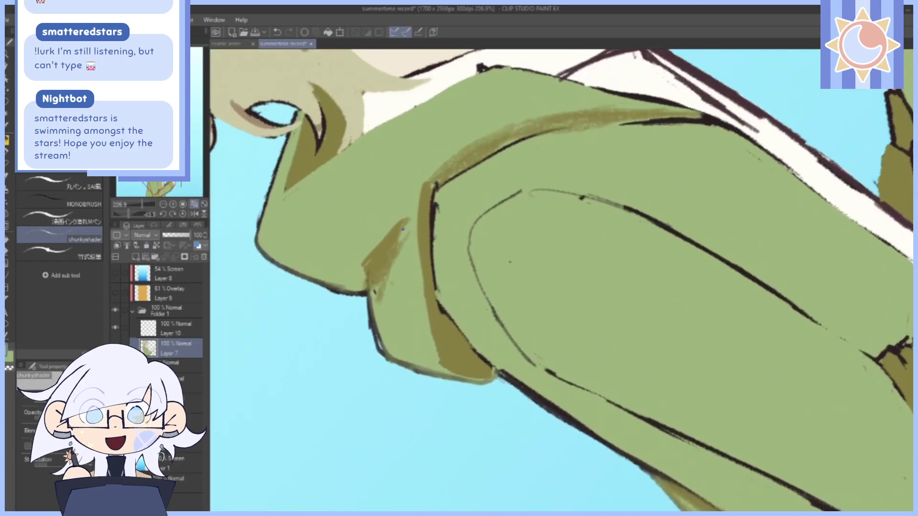
{"action": "mouse_move", "coordinate": [403, 226]}
{"action": "left_mouse_down"}
{"action": "mouse_move", "coordinate": [376, 289]}
{"action": "mouse_move", "coordinate": [388, 293]}
{"action": "left_mouse_up"}
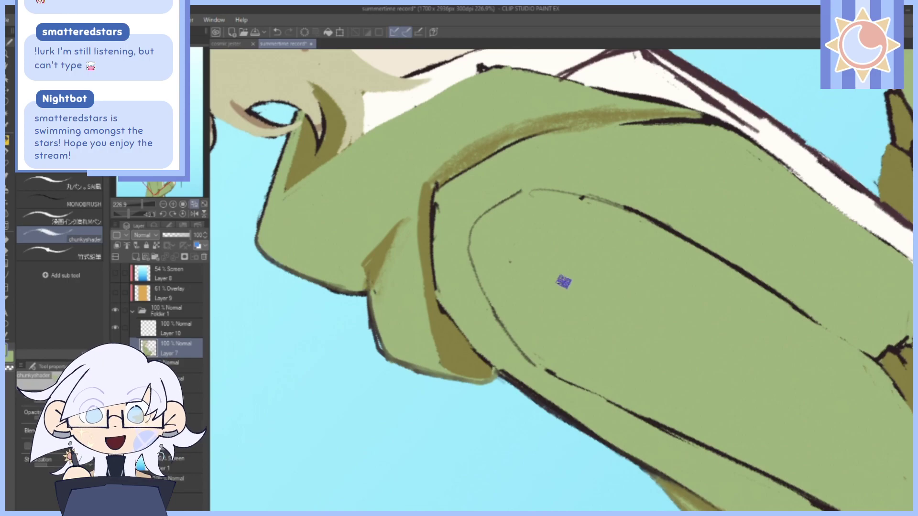
{"action": "left_click_drag", "start_coordinate": [402, 226], "coordinate": [380, 276]}
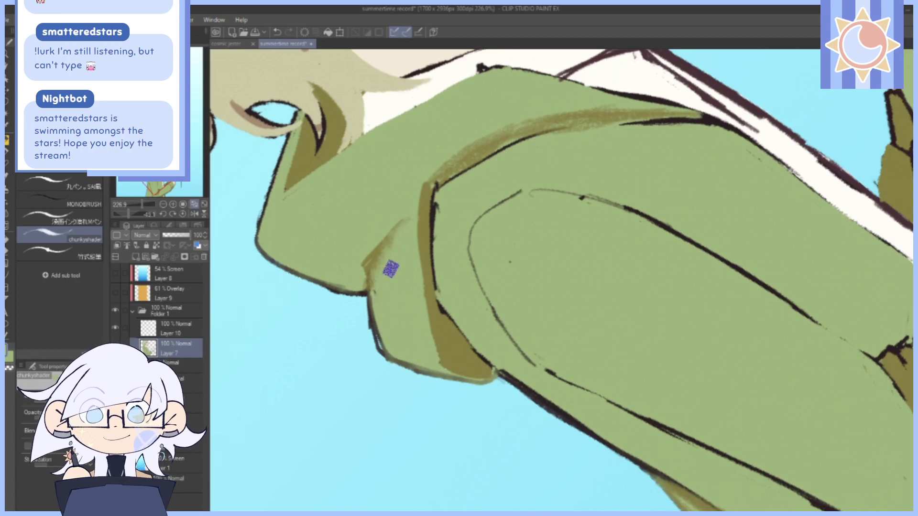
Try a chunkyshader stroke along the hood's inner shadow strip with its sampled olive colour, undo it and review the brush sizes.
{"action": "left_click", "coordinate": [427, 257], "text": "alt"}
{"action": "mouse_move", "coordinate": [429, 251]}
{"action": "left_mouse_down"}
{"action": "mouse_move", "coordinate": [421, 285]}
{"action": "mouse_move", "coordinate": [434, 337]}
{"action": "mouse_move", "coordinate": [416, 278]}
{"action": "left_mouse_up"}
{"action": "key", "text": "ctrl+z"}
{"action": "key", "text": "ctrl+z"}
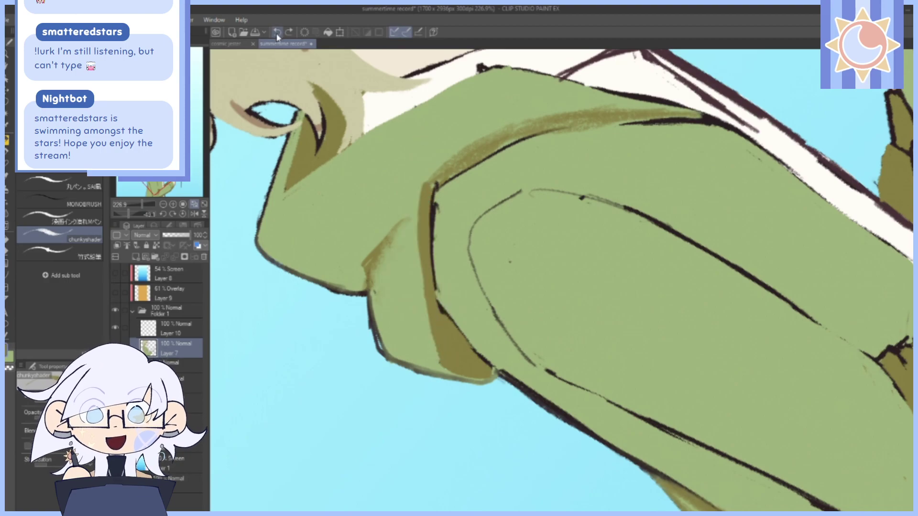
{"action": "left_click", "coordinate": [170, 225]}
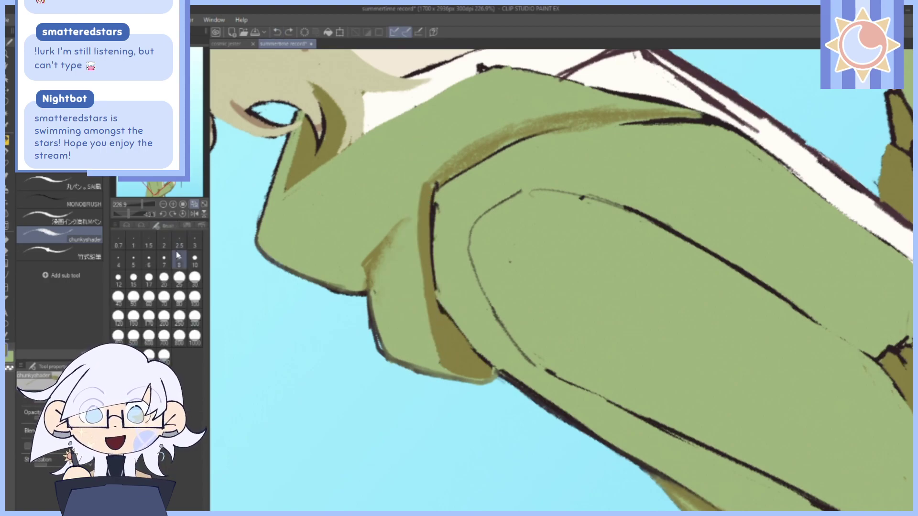
{"action": "left_click", "coordinate": [128, 225]}
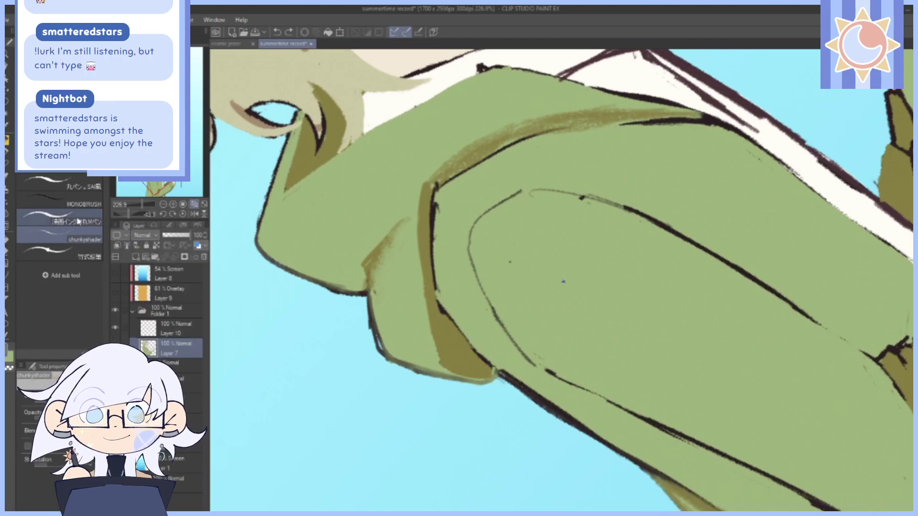
Try to draw thin olive fold strokes on the back of the hood with the ink M pen.
{"action": "left_click", "coordinate": [62, 220]}
{"action": "mouse_move", "coordinate": [399, 229]}
{"action": "left_mouse_down"}
{"action": "mouse_move", "coordinate": [377, 269]}
{"action": "mouse_move", "coordinate": [375, 313]}
{"action": "left_mouse_up"}
{"action": "mouse_move", "coordinate": [399, 228]}
{"action": "left_mouse_down"}
{"action": "mouse_move", "coordinate": [378, 298]}
{"action": "mouse_move", "coordinate": [385, 338]}
{"action": "left_mouse_up"}
{"action": "left_click_drag", "start_coordinate": [388, 287], "coordinate": [397, 324]}
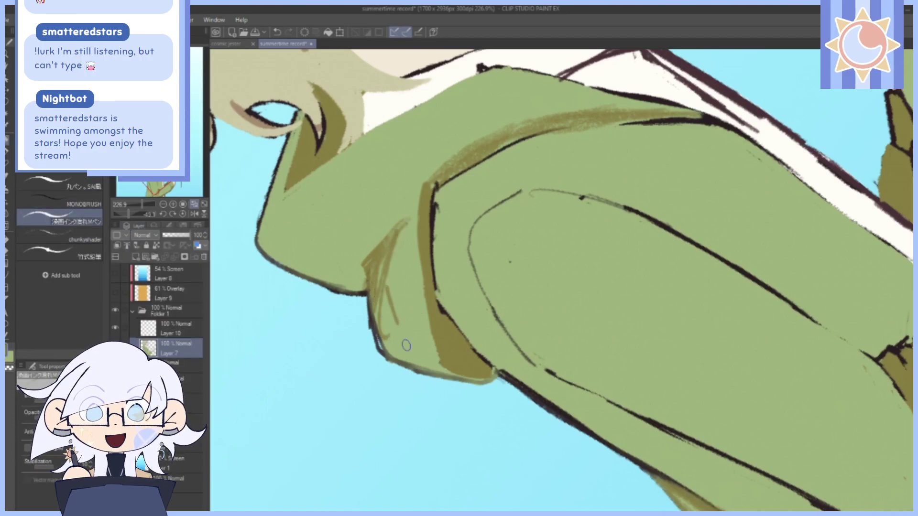
{"action": "left_click", "coordinate": [277, 31]}
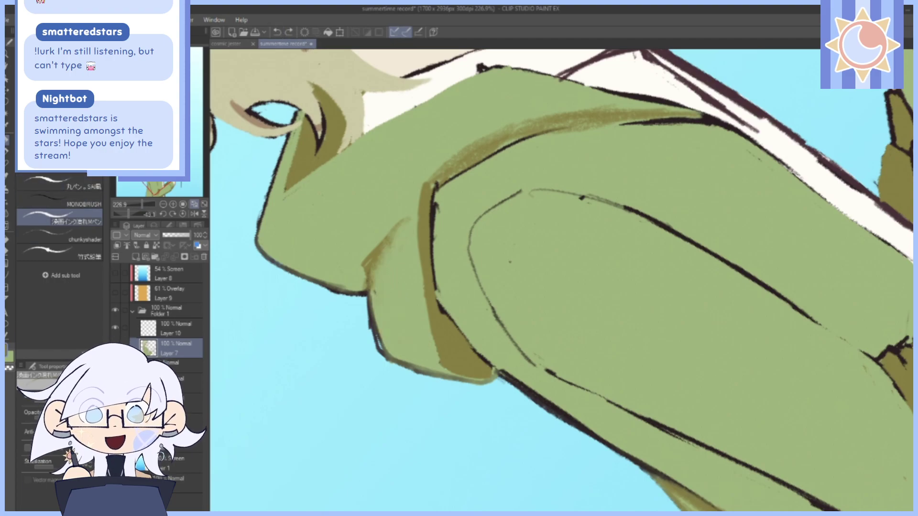
Try to blend the olive shadow strip on the hood into the green with the 色筆 brush.
{"action": "left_click", "coordinate": [62, 62]}
{"action": "scroll", "coordinate": [72, 287], "scroll_direction": "down", "scroll_amount": 5}
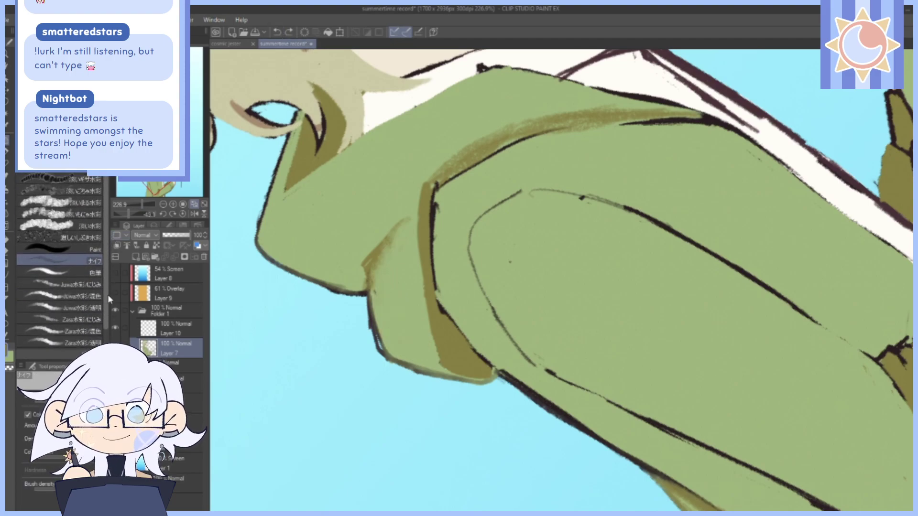
{"action": "left_click", "coordinate": [87, 254]}
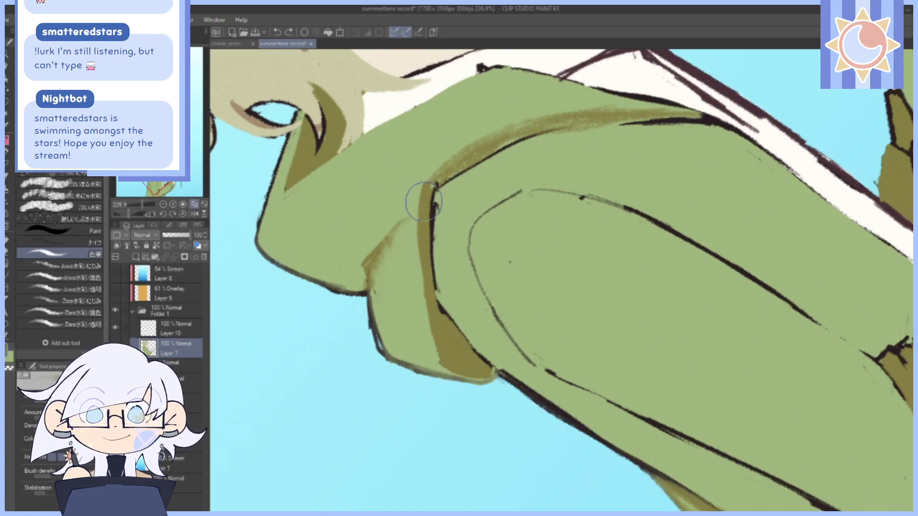
{"action": "left_click_drag", "start_coordinate": [422, 201], "coordinate": [425, 313]}
{"action": "left_click_drag", "start_coordinate": [423, 279], "coordinate": [432, 347]}
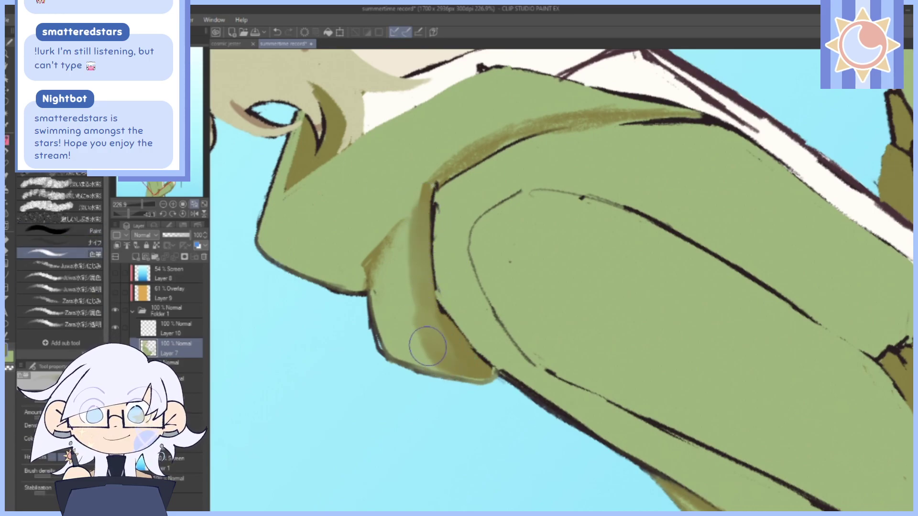
{"action": "left_click", "coordinate": [278, 32]}
{"action": "left_click", "coordinate": [278, 32]}
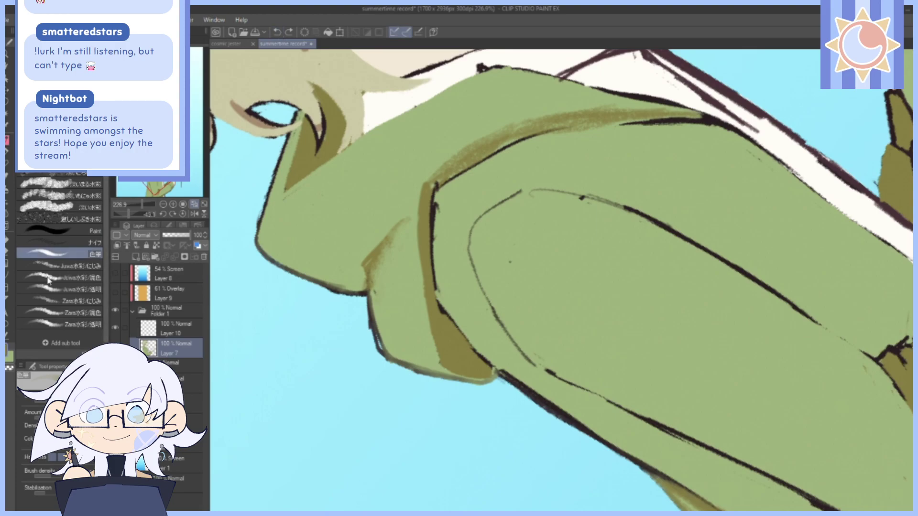
Blend the olive shading on the hood's back fold and front edge into the green with the ナイフ brush.
{"action": "left_click", "coordinate": [7, 157]}
{"action": "left_click", "coordinate": [8, 155]}
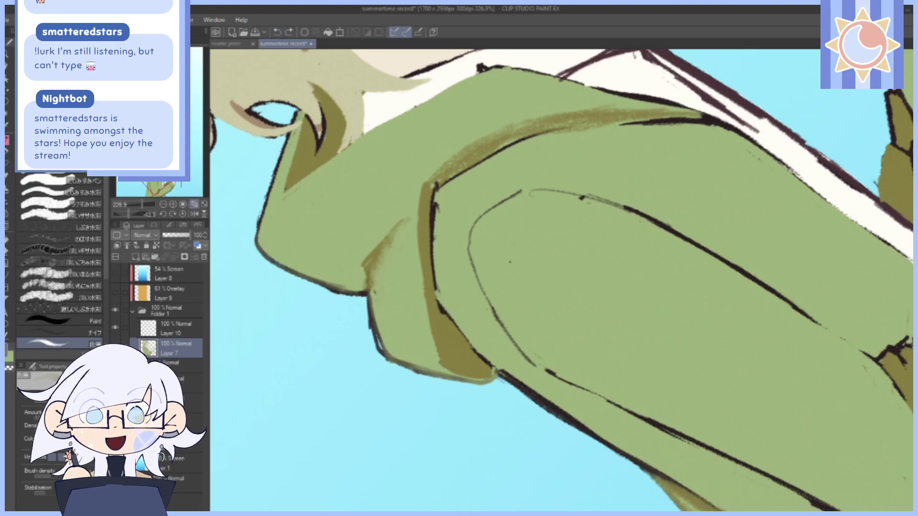
{"action": "left_click", "coordinate": [94, 333]}
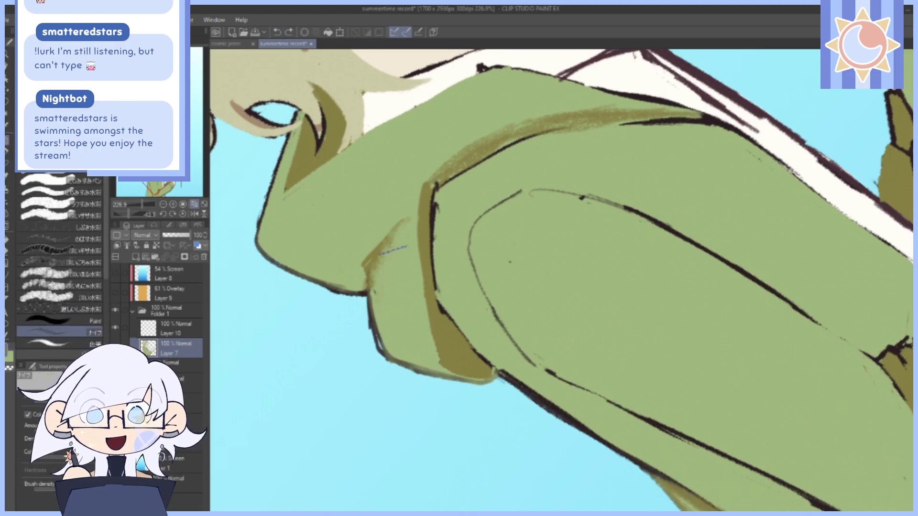
{"action": "left_click", "coordinate": [183, 214]}
{"action": "mouse_move", "coordinate": [632, 222]}
{"action": "left_mouse_down"}
{"action": "mouse_move", "coordinate": [608, 261]}
{"action": "mouse_move", "coordinate": [479, 296]}
{"action": "mouse_move", "coordinate": [474, 309]}
{"action": "left_mouse_up"}
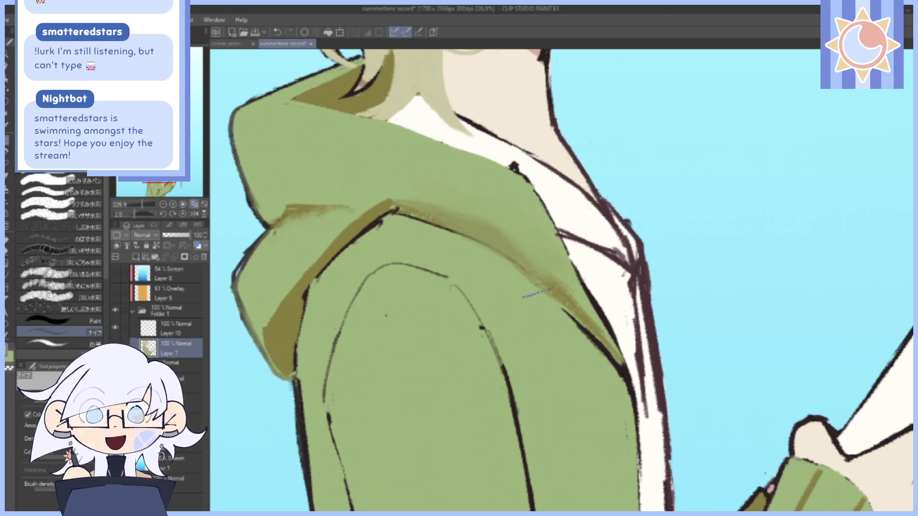
{"action": "left_click_drag", "start_coordinate": [135, 216], "coordinate": [126, 221]}
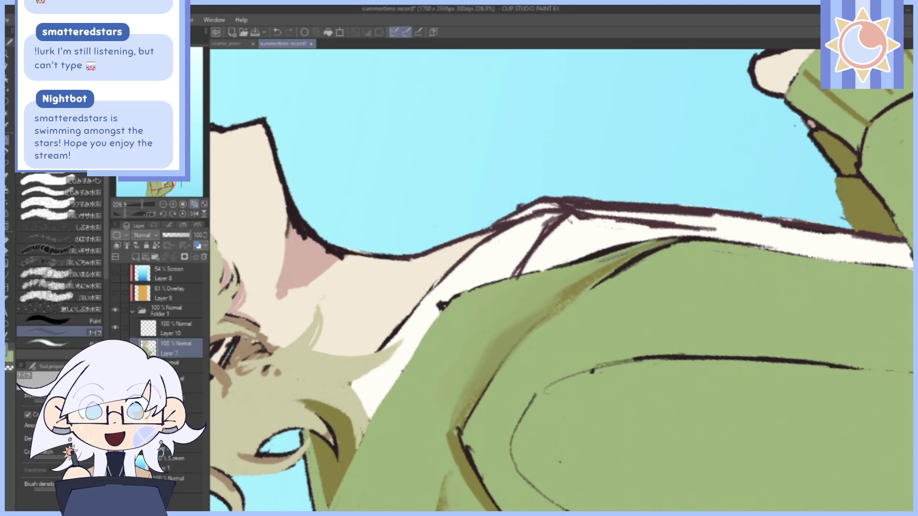
Examine the blended hood shading together with the hair, face and sleeve on the upright, zoomed-out canvas.
{"action": "left_click", "coordinate": [183, 214]}
{"action": "left_click_drag", "start_coordinate": [142, 204], "coordinate": [137, 205]}
{"action": "left_click_drag", "start_coordinate": [662, 246], "coordinate": [647, 406]}
{"action": "left_click_drag", "start_coordinate": [677, 489], "coordinate": [640, 378]}
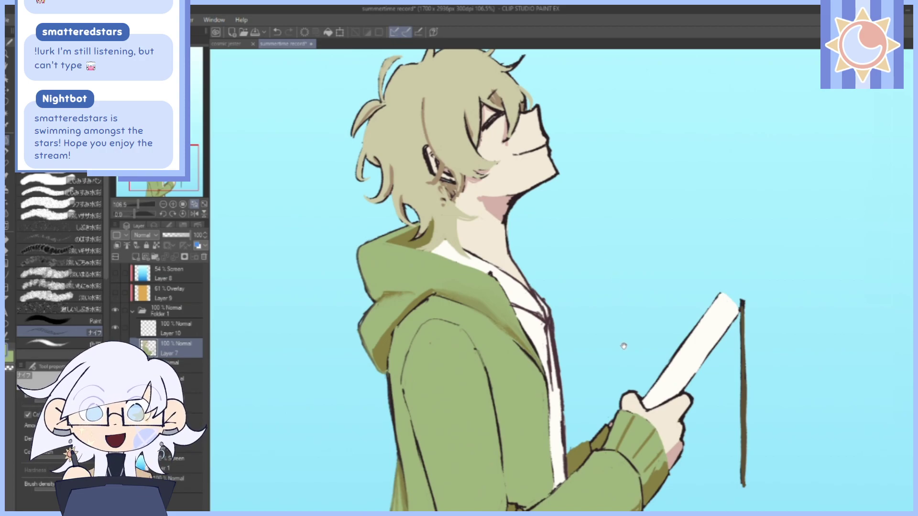
{"action": "left_click_drag", "start_coordinate": [624, 346], "coordinate": [615, 225]}
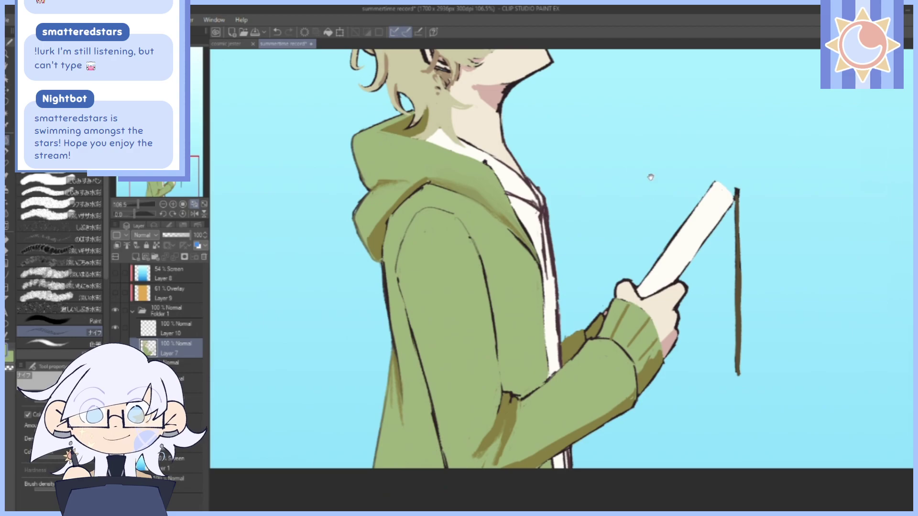
{"action": "left_click_drag", "start_coordinate": [680, 125], "coordinate": [646, 235]}
{"action": "left_click_drag", "start_coordinate": [661, 110], "coordinate": [670, 225]}
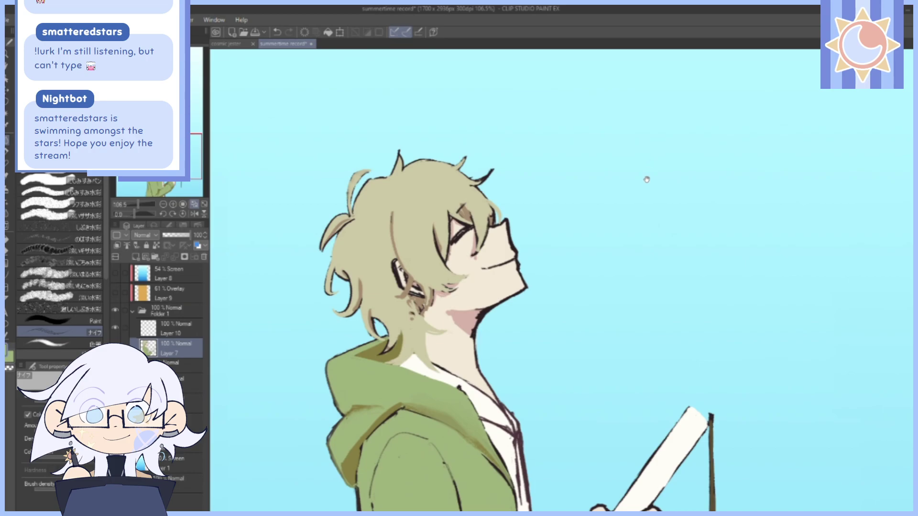
{"action": "left_click_drag", "start_coordinate": [649, 225], "coordinate": [662, 201]}
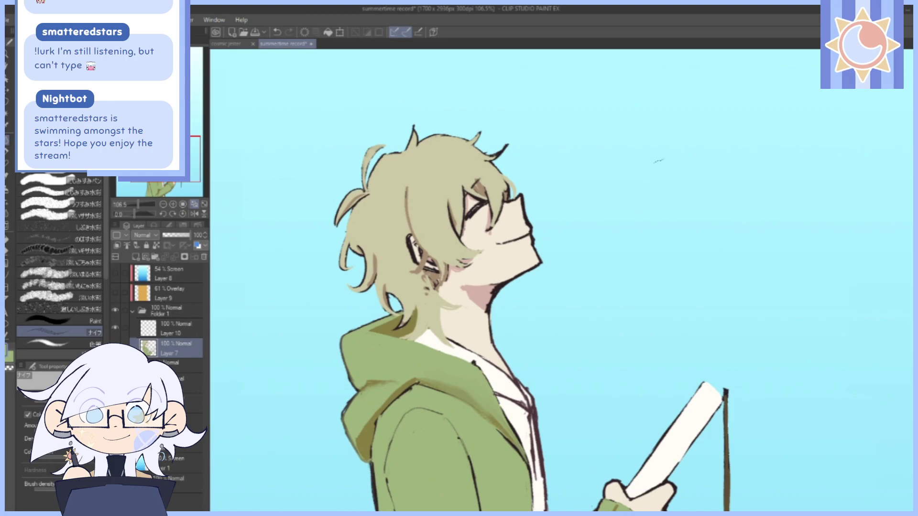
{"action": "left_click_drag", "start_coordinate": [536, 335], "coordinate": [518, 210]}
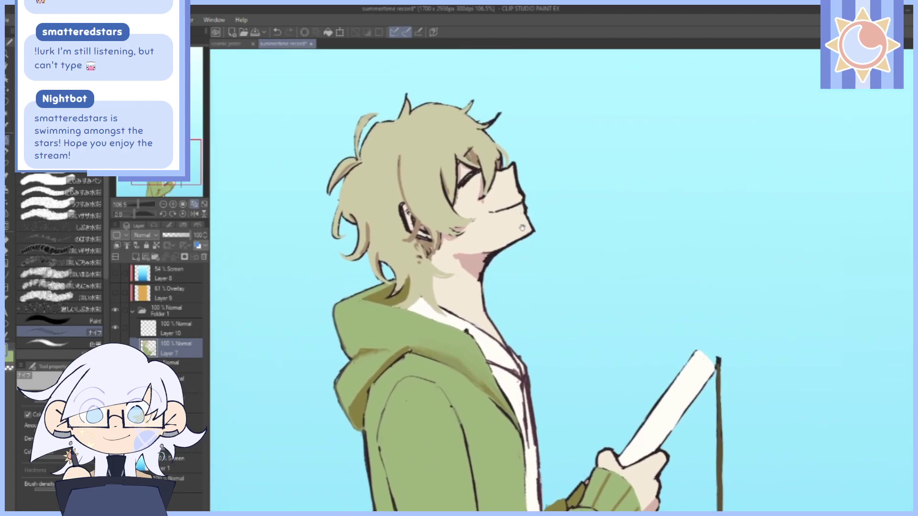
{"action": "left_click_drag", "start_coordinate": [531, 251], "coordinate": [528, 260]}
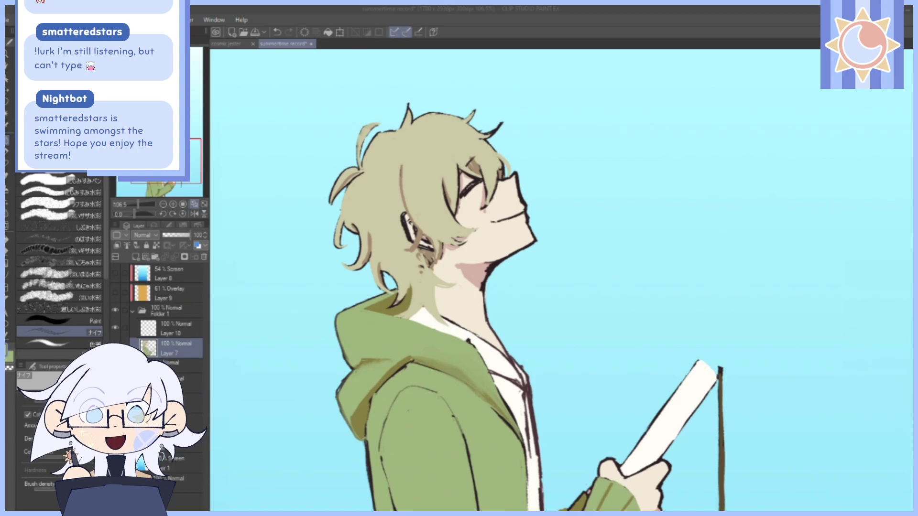
{"action": "left_click_drag", "start_coordinate": [615, 260], "coordinate": [611, 306]}
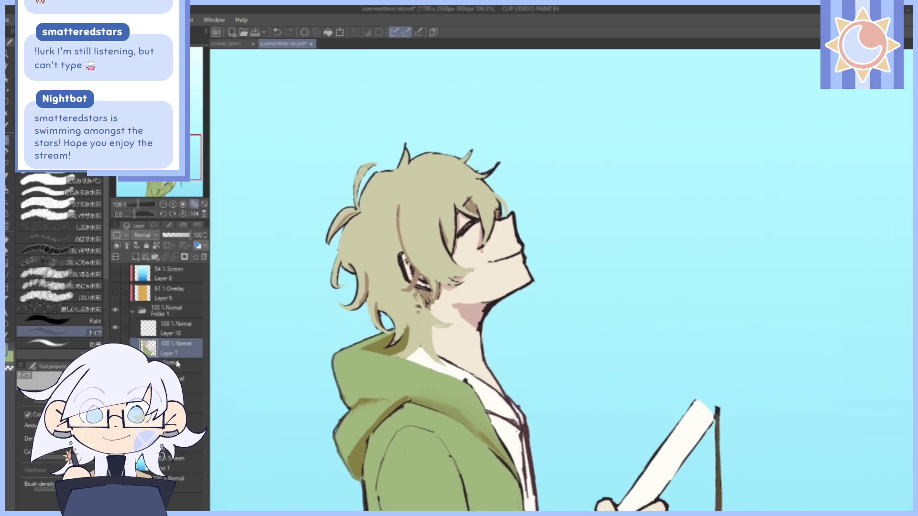
Select Layer 10 and hide it.
{"action": "left_click", "coordinate": [153, 334]}
{"action": "left_click", "coordinate": [115, 328]}
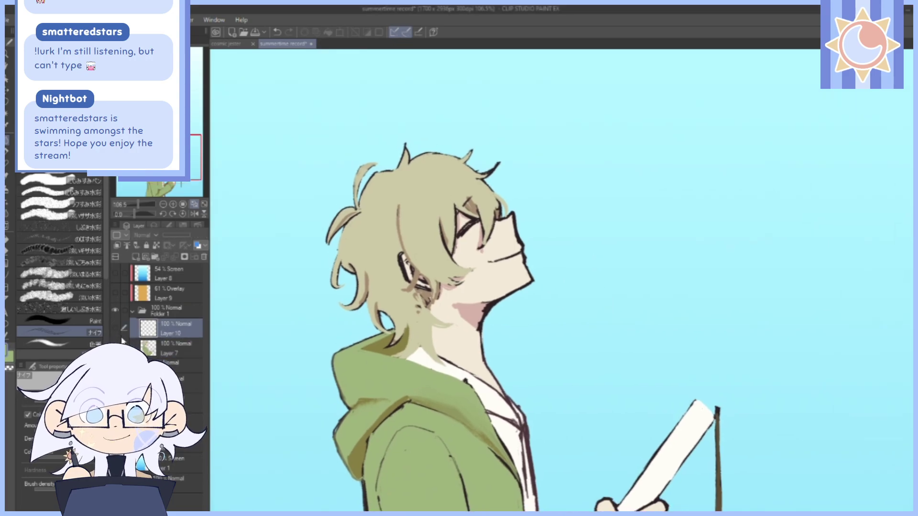
Make Layer 10 visible and start outlining the loose strand at the back of the head with the MONOBRUSH brush.
{"action": "left_click", "coordinate": [117, 332]}
{"action": "key", "text": "p"}
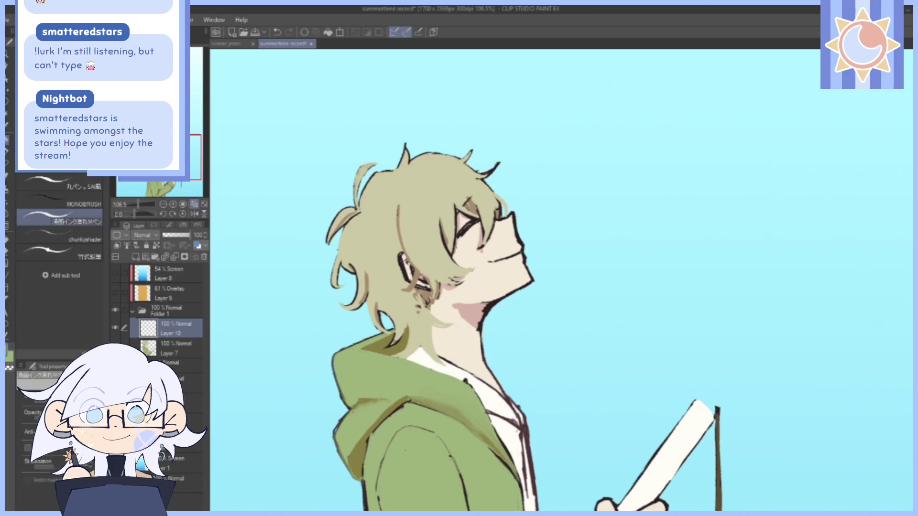
{"action": "left_click", "coordinate": [98, 225]}
{"action": "left_click", "coordinate": [83, 205]}
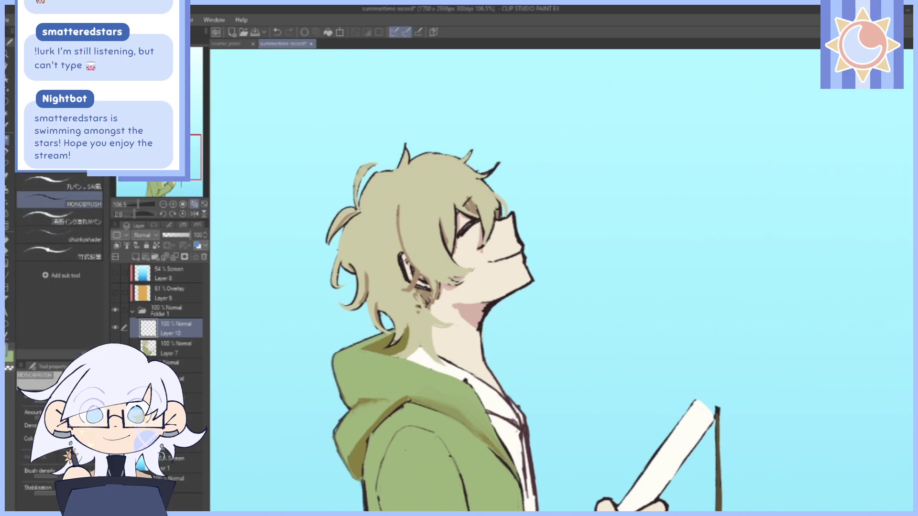
{"action": "left_click_drag", "start_coordinate": [139, 205], "coordinate": [143, 207]}
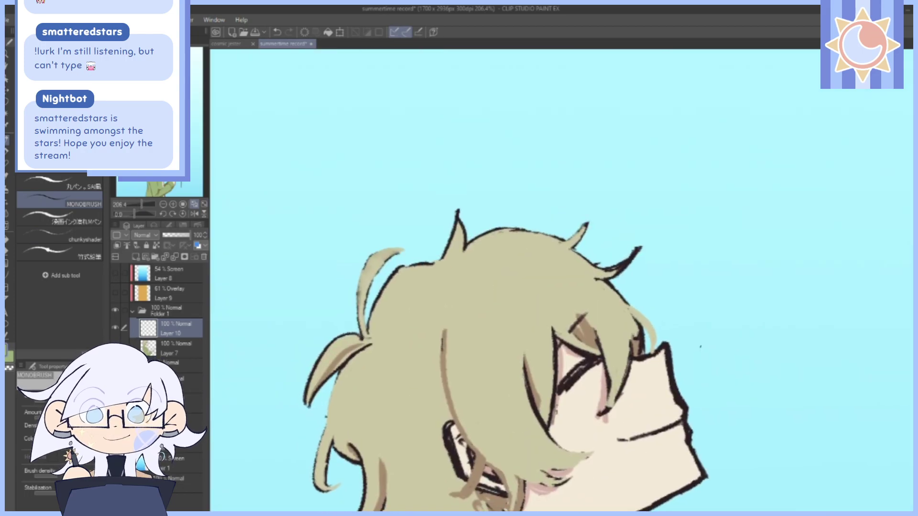
{"action": "left_click", "coordinate": [669, 361], "text": "alt"}
{"action": "left_click_drag", "start_coordinate": [653, 351], "coordinate": [595, 322]}
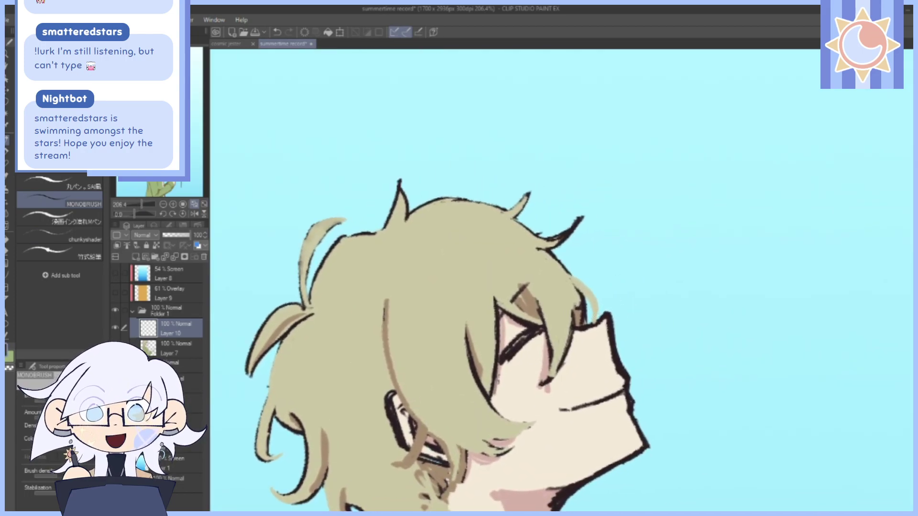
{"action": "left_click_drag", "start_coordinate": [142, 204], "coordinate": [143, 205]}
{"action": "mouse_move", "coordinate": [478, 325]}
{"action": "left_mouse_down"}
{"action": "mouse_move", "coordinate": [471, 253]}
{"action": "mouse_move", "coordinate": [536, 215]}
{"action": "left_mouse_up"}
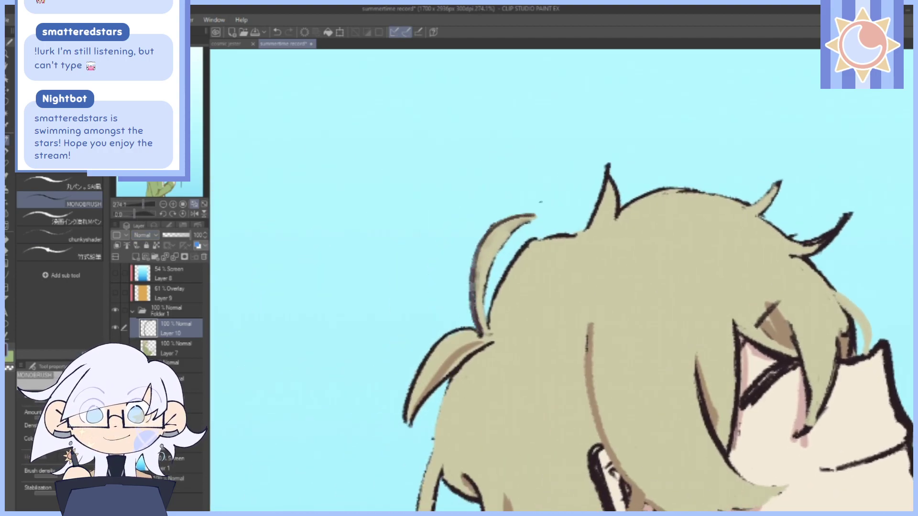
Redraw the dark outer outline of the loose back strand with the pencil brush, undoing the unsatisfactory strokes.
{"action": "left_click", "coordinate": [74, 253]}
{"action": "mouse_move", "coordinate": [134, 214]}
{"action": "left_mouse_down"}
{"action": "mouse_move", "coordinate": [131, 223]}
{"action": "mouse_move", "coordinate": [127, 211]}
{"action": "left_mouse_up"}
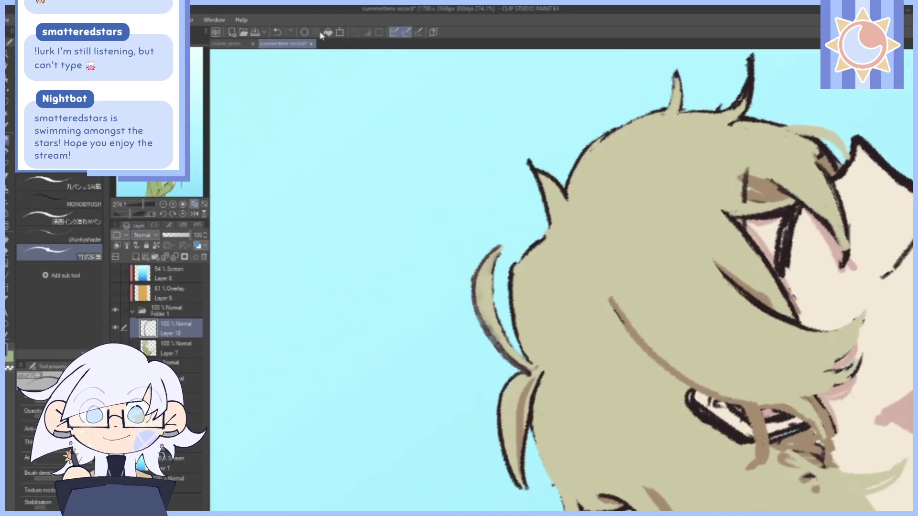
{"action": "key", "text": "ctrl+z"}
{"action": "mouse_move", "coordinate": [501, 246]}
{"action": "left_mouse_down"}
{"action": "mouse_move", "coordinate": [467, 288]}
{"action": "mouse_move", "coordinate": [472, 326]}
{"action": "left_mouse_up"}
{"action": "left_click", "coordinate": [277, 32]}
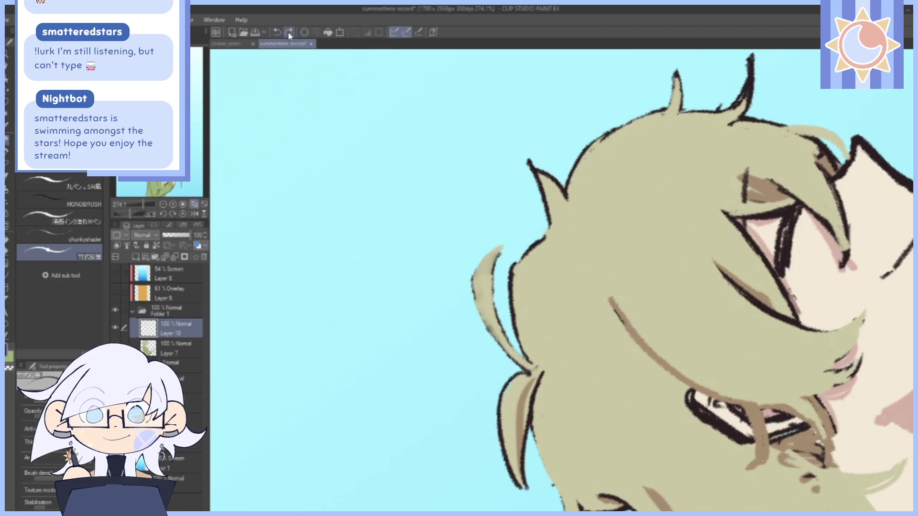
{"action": "mouse_move", "coordinate": [490, 250]}
{"action": "left_mouse_down"}
{"action": "mouse_move", "coordinate": [469, 290]}
{"action": "mouse_move", "coordinate": [489, 324]}
{"action": "left_mouse_up"}
{"action": "mouse_move", "coordinate": [471, 295]}
{"action": "left_mouse_down"}
{"action": "mouse_move", "coordinate": [500, 347]}
{"action": "mouse_move", "coordinate": [528, 370]}
{"action": "left_mouse_up"}
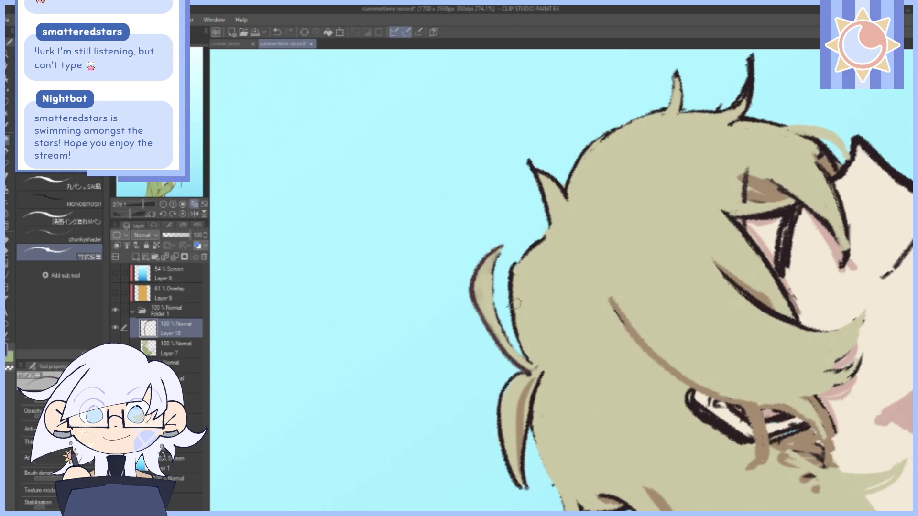
{"action": "left_click", "coordinate": [278, 32]}
Outline the inner edge of the loose back strand down to its base, with the canvas upright.
{"action": "left_click", "coordinate": [182, 214]}
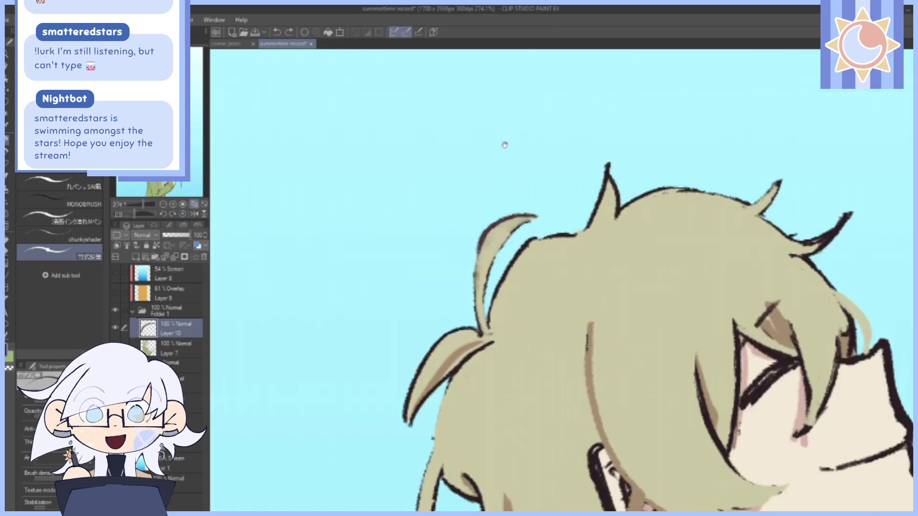
{"action": "mouse_move", "coordinate": [467, 242]}
{"action": "left_mouse_down"}
{"action": "mouse_move", "coordinate": [476, 184]}
{"action": "mouse_move", "coordinate": [497, 269]}
{"action": "left_mouse_up"}
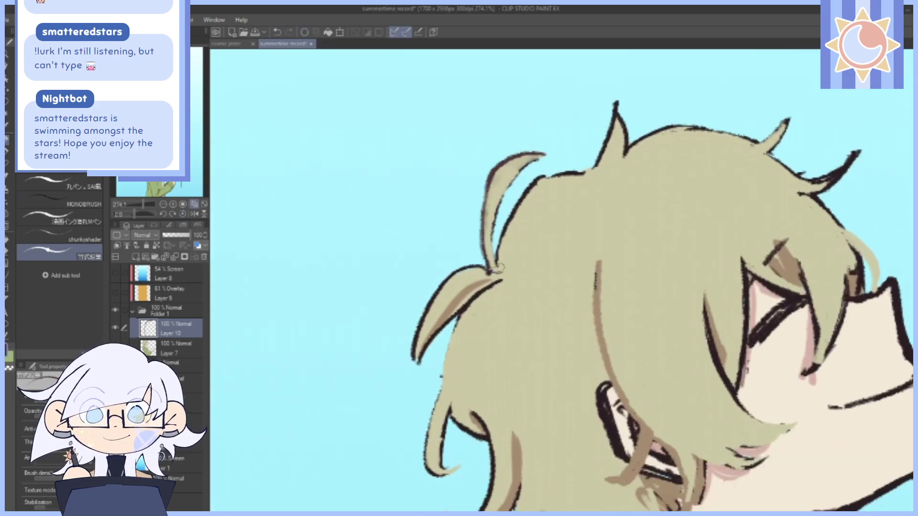
{"action": "mouse_move", "coordinate": [547, 157]}
{"action": "left_mouse_down"}
{"action": "mouse_move", "coordinate": [498, 202]}
{"action": "mouse_move", "coordinate": [501, 274]}
{"action": "left_mouse_up"}
{"action": "left_click_drag", "start_coordinate": [592, 314], "coordinate": [626, 205]}
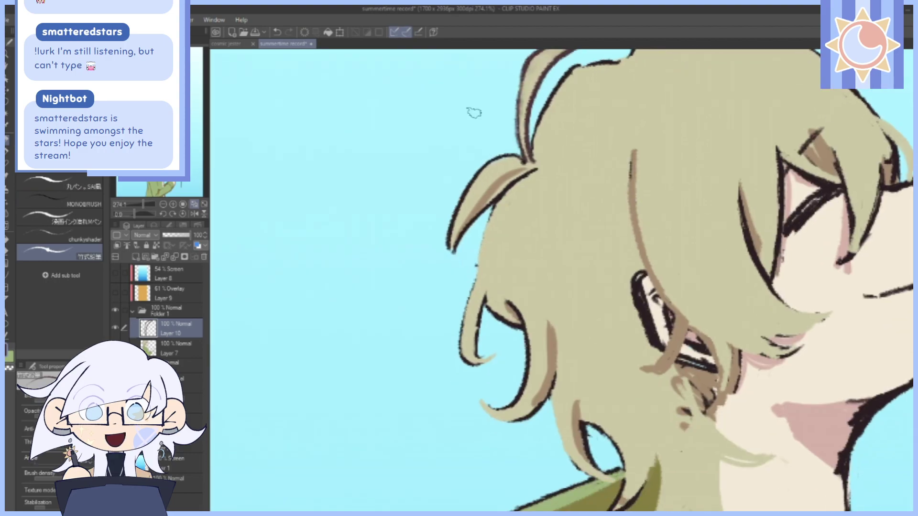
{"action": "left_click_drag", "start_coordinate": [526, 198], "coordinate": [403, 199]}
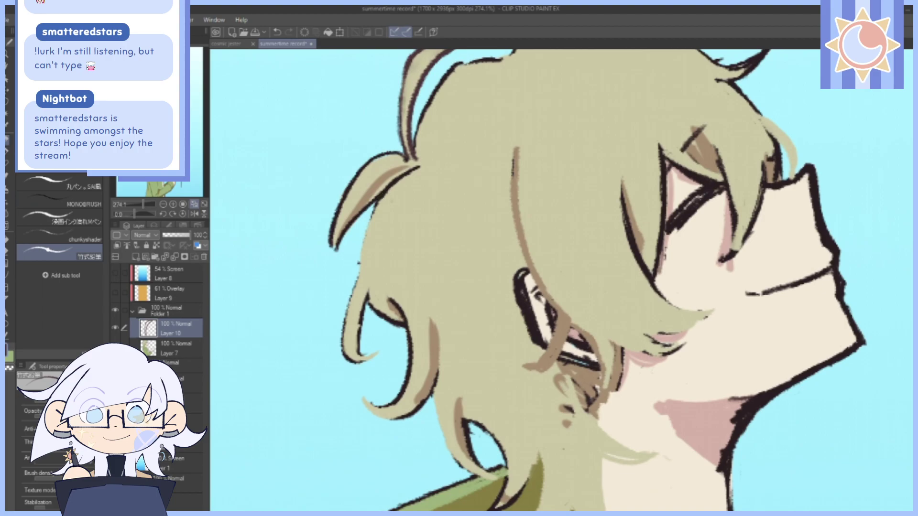
Thin the brown hair line above the ear and the lock crossing the ear on Layer 7.
{"action": "left_click", "coordinate": [175, 348]}
{"action": "left_click_drag", "start_coordinate": [472, 203], "coordinate": [508, 264]}
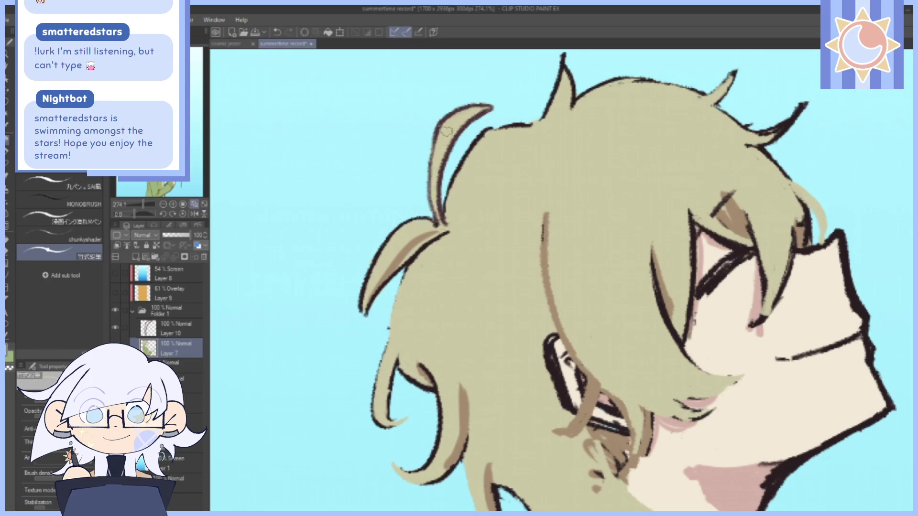
{"action": "left_click_drag", "start_coordinate": [713, 229], "coordinate": [660, 265]}
{"action": "left_click_drag", "start_coordinate": [761, 430], "coordinate": [669, 317]}
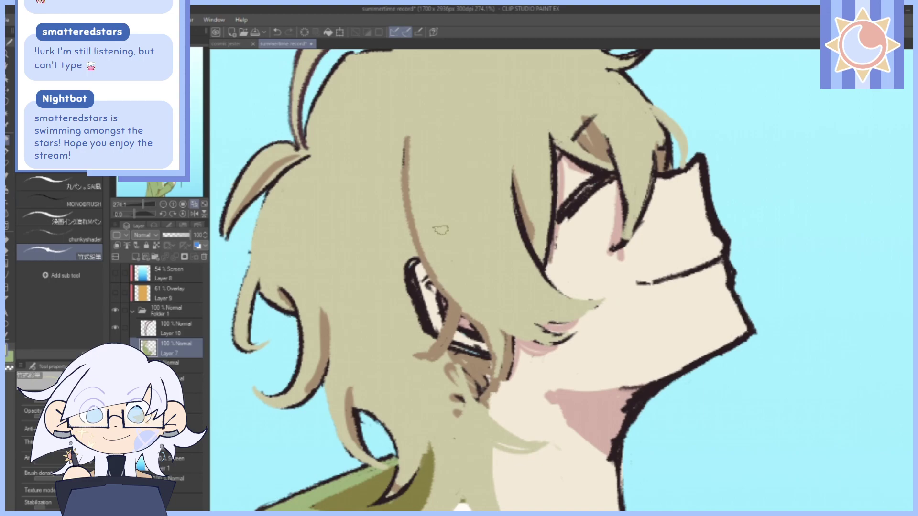
{"action": "left_click_drag", "start_coordinate": [412, 141], "coordinate": [410, 200]}
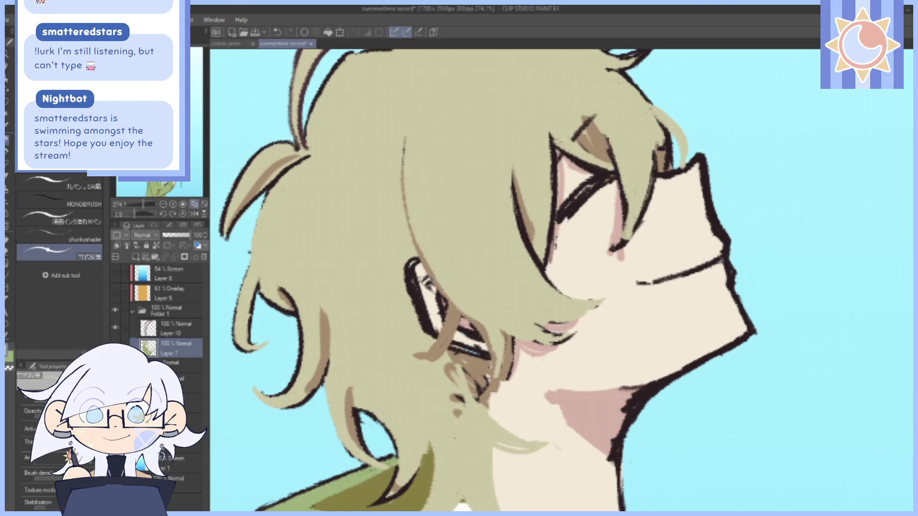
{"action": "mouse_move", "coordinate": [455, 298]}
{"action": "left_mouse_down"}
{"action": "mouse_move", "coordinate": [434, 358]}
{"action": "mouse_move", "coordinate": [428, 353]}
{"action": "left_mouse_up"}
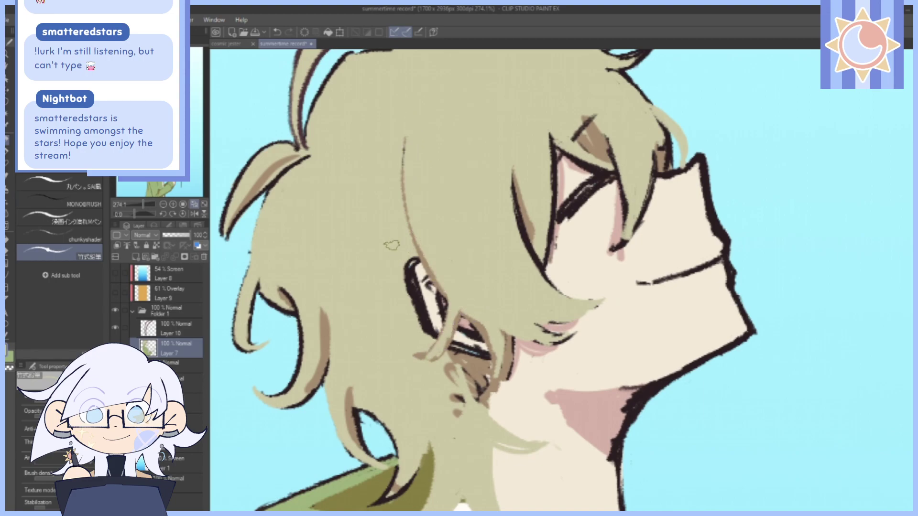
Paint over the ear's black sketch outline with the sampled light skin colour.
{"action": "left_click_drag", "start_coordinate": [419, 267], "coordinate": [433, 332]}
{"action": "mouse_move", "coordinate": [428, 286]}
{"action": "left_mouse_down"}
{"action": "mouse_move", "coordinate": [417, 271]}
{"action": "mouse_move", "coordinate": [425, 337]}
{"action": "mouse_move", "coordinate": [400, 257]}
{"action": "mouse_move", "coordinate": [416, 275]}
{"action": "mouse_move", "coordinate": [426, 324]}
{"action": "left_mouse_up"}
{"action": "left_click", "coordinate": [428, 286], "text": "alt"}
{"action": "left_click_drag", "start_coordinate": [504, 338], "coordinate": [478, 262]}
{"action": "left_click_drag", "start_coordinate": [135, 214], "coordinate": [141, 207]}
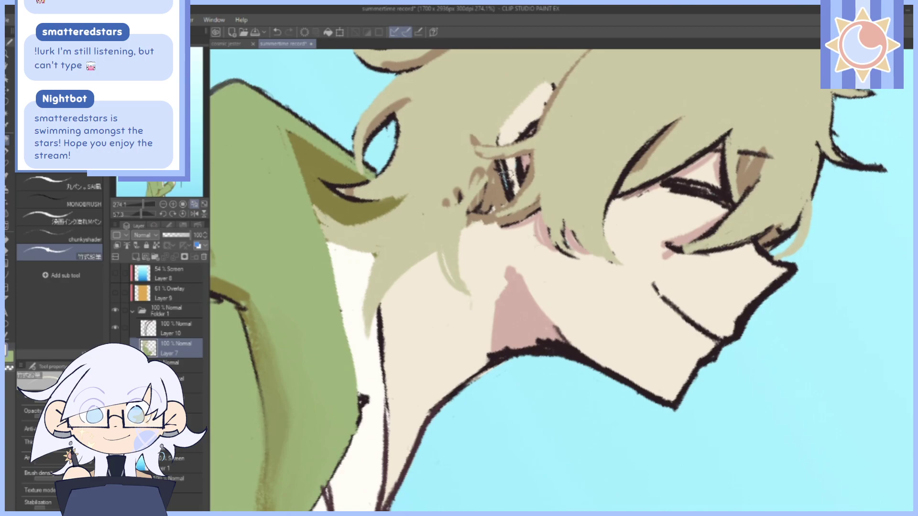
{"action": "left_click_drag", "start_coordinate": [506, 174], "coordinate": [510, 190]}
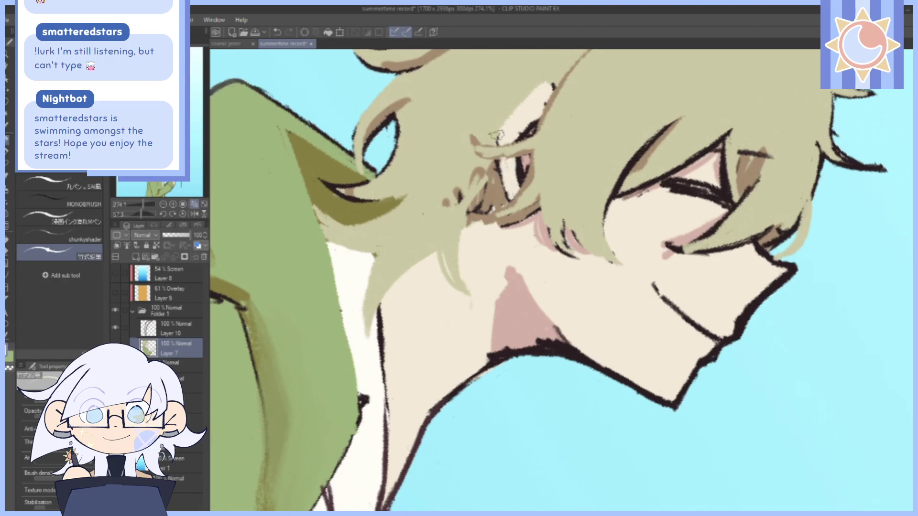
Paint pink shading inside the ear beside the hair.
{"action": "left_click", "coordinate": [183, 213]}
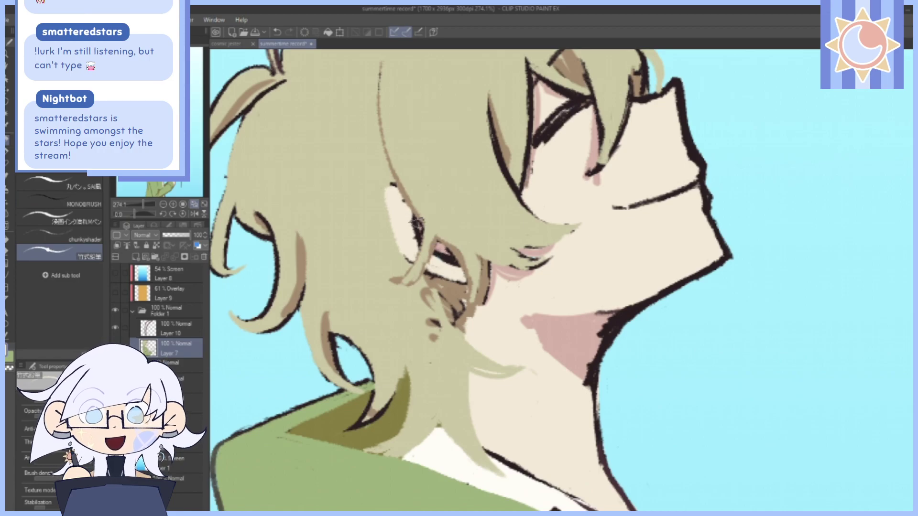
{"action": "left_click_drag", "start_coordinate": [415, 212], "coordinate": [416, 233]}
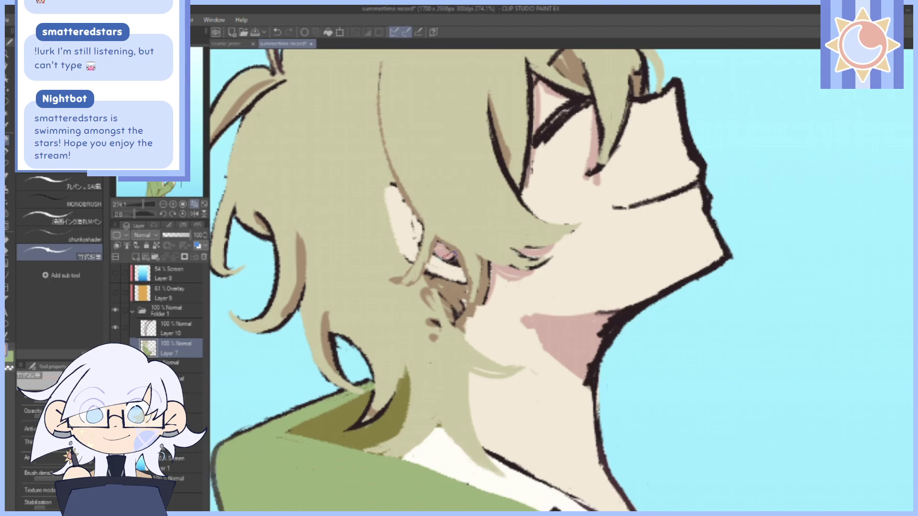
{"action": "mouse_move", "coordinate": [404, 207]}
{"action": "left_mouse_down"}
{"action": "mouse_move", "coordinate": [416, 239]}
{"action": "mouse_move", "coordinate": [412, 220]}
{"action": "left_mouse_up"}
Extend the pink skin shading along the edge of the hair beside the eye and cheek.
{"action": "left_click_drag", "start_coordinate": [659, 145], "coordinate": [591, 246]}
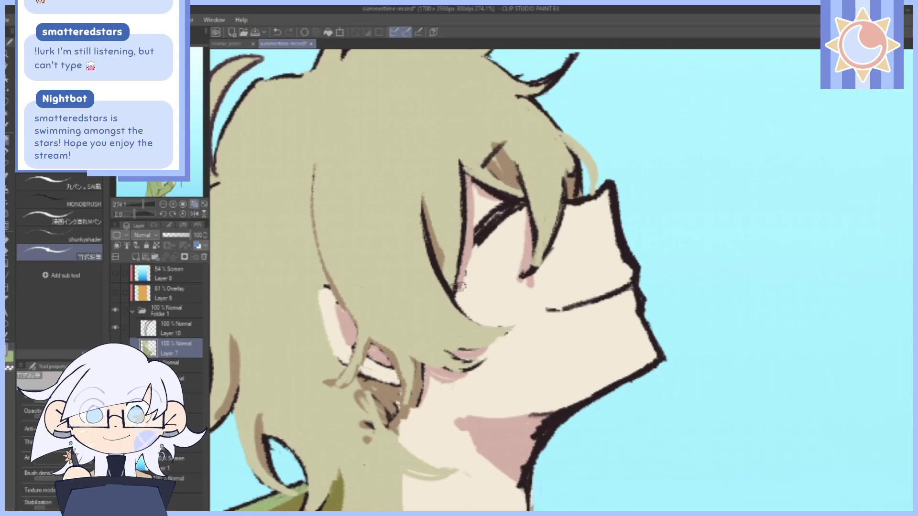
{"action": "left_click_drag", "start_coordinate": [656, 330], "coordinate": [615, 63]}
{"action": "left_click_drag", "start_coordinate": [587, 151], "coordinate": [606, 204]}
{"action": "mouse_move", "coordinate": [434, 188]}
{"action": "left_mouse_down"}
{"action": "mouse_move", "coordinate": [433, 205]}
{"action": "mouse_move", "coordinate": [474, 236]}
{"action": "left_mouse_up"}
{"action": "mouse_move", "coordinate": [500, 189]}
{"action": "left_mouse_down"}
{"action": "mouse_move", "coordinate": [521, 186]}
{"action": "mouse_move", "coordinate": [492, 239]}
{"action": "mouse_move", "coordinate": [500, 210]}
{"action": "mouse_move", "coordinate": [494, 220]}
{"action": "left_mouse_up"}
{"action": "left_click_drag", "start_coordinate": [558, 230], "coordinate": [536, 309]}
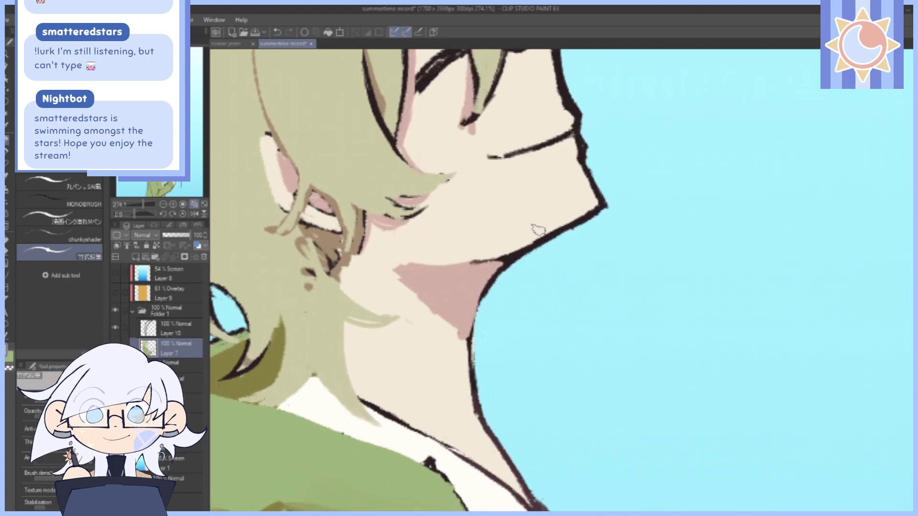
Thin the dark jaw outline and round off the pointed chin, working with the sampled skin colour.
{"action": "left_click", "coordinate": [501, 207], "text": "alt"}
{"action": "left_click", "coordinate": [132, 214]}
{"action": "left_click_drag", "start_coordinate": [132, 215], "coordinate": [146, 215]}
{"action": "left_click_drag", "start_coordinate": [588, 188], "coordinate": [593, 224]}
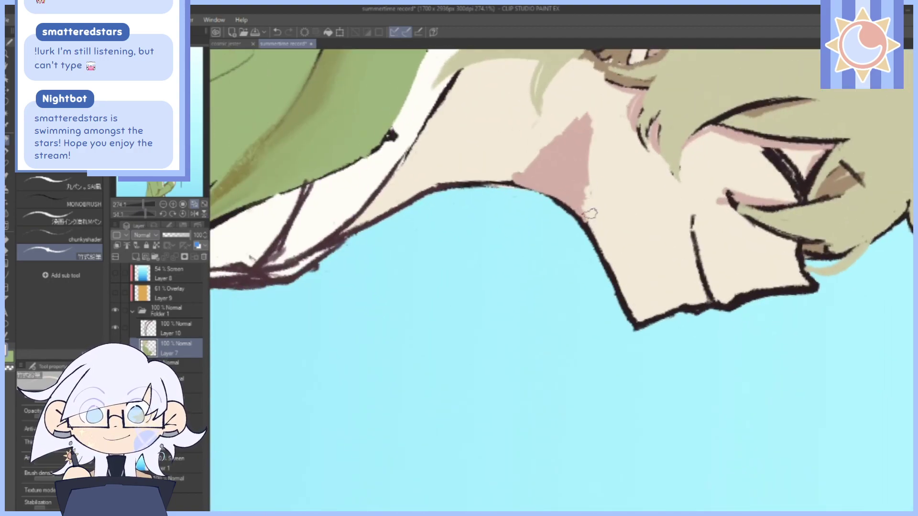
{"action": "left_click", "coordinate": [183, 214]}
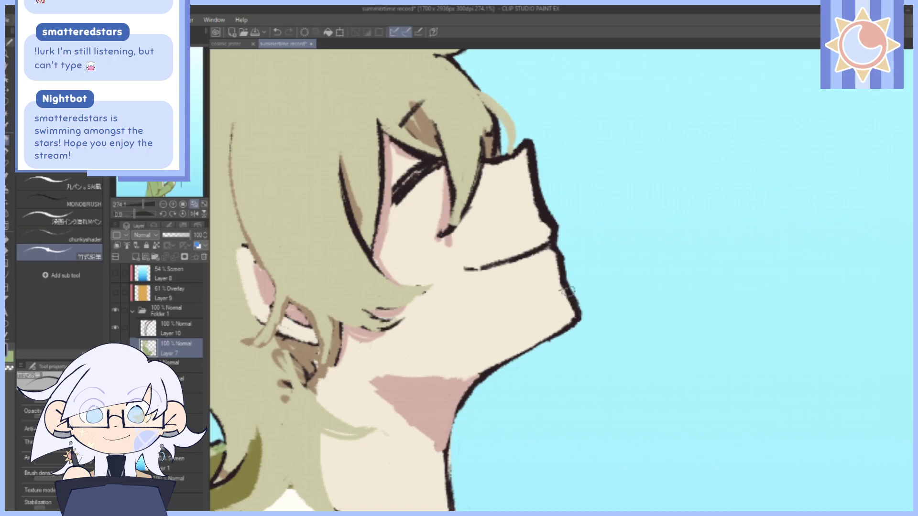
{"action": "left_click_drag", "start_coordinate": [560, 253], "coordinate": [635, 283]}
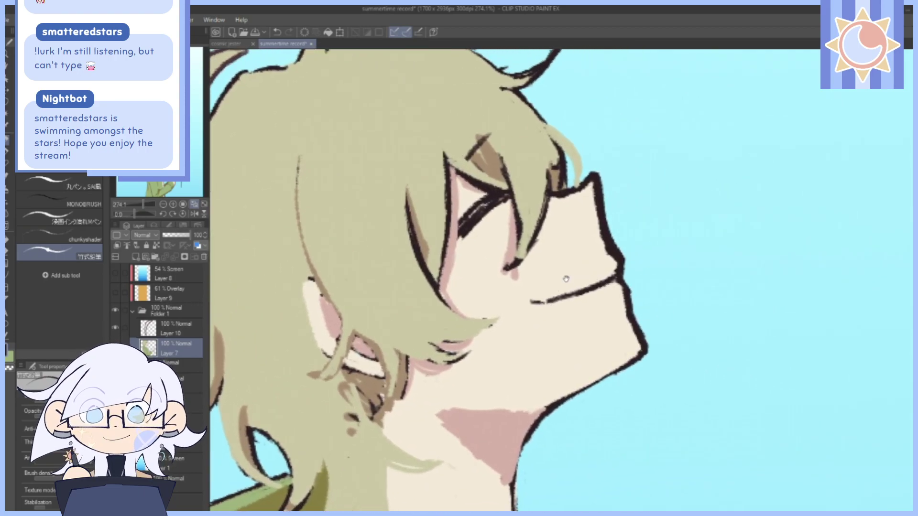
{"action": "left_click_drag", "start_coordinate": [566, 279], "coordinate": [549, 248]}
{"action": "left_click_drag", "start_coordinate": [143, 204], "coordinate": [129, 205]}
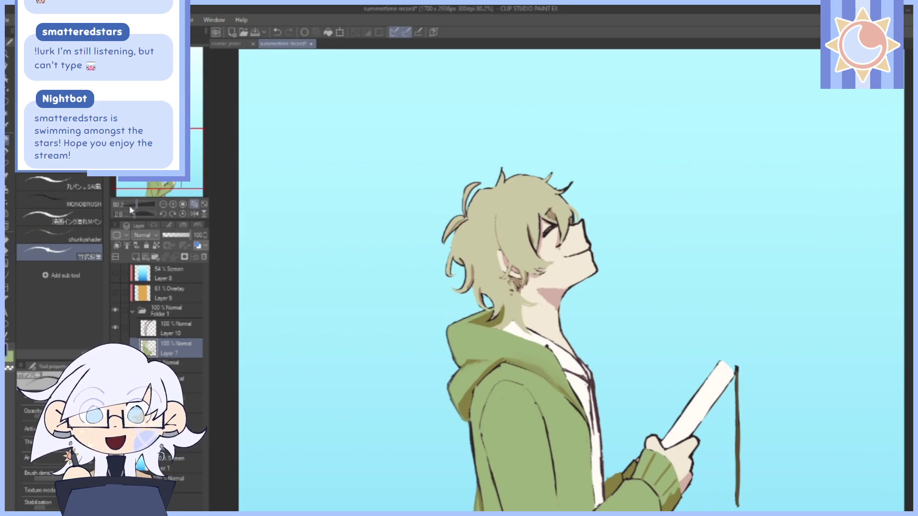
Add a new layer at the top of Folder 1 and draw a Manga gradient upward from below the canvas.
{"action": "left_click", "coordinate": [190, 310]}
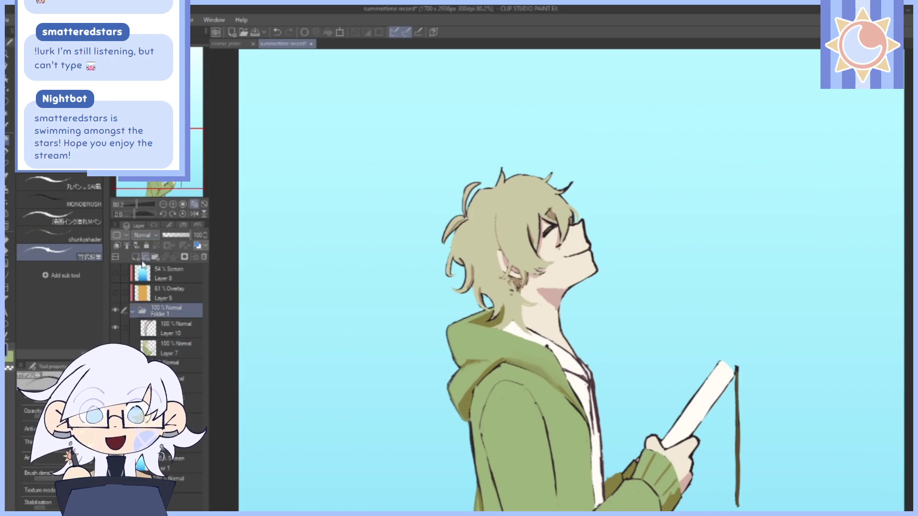
{"action": "key", "text": "ctrl+shift+n"}
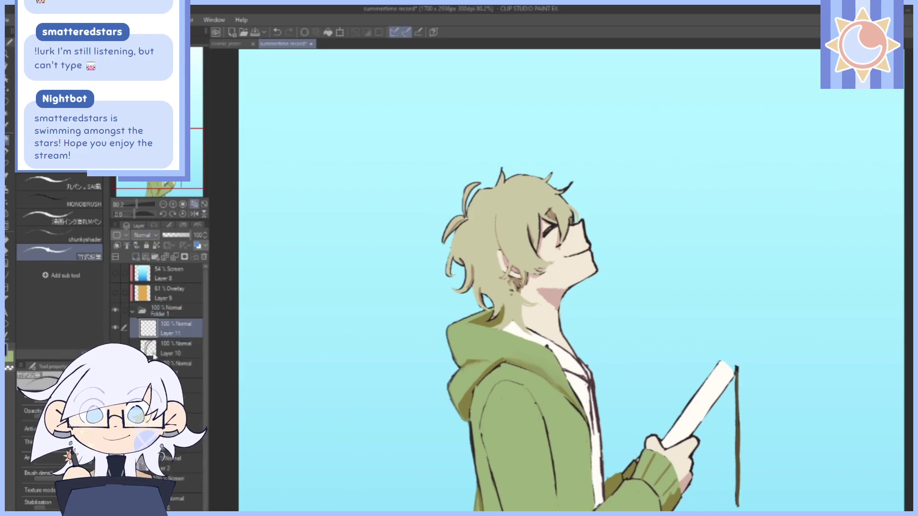
{"action": "left_click", "coordinate": [7, 263]}
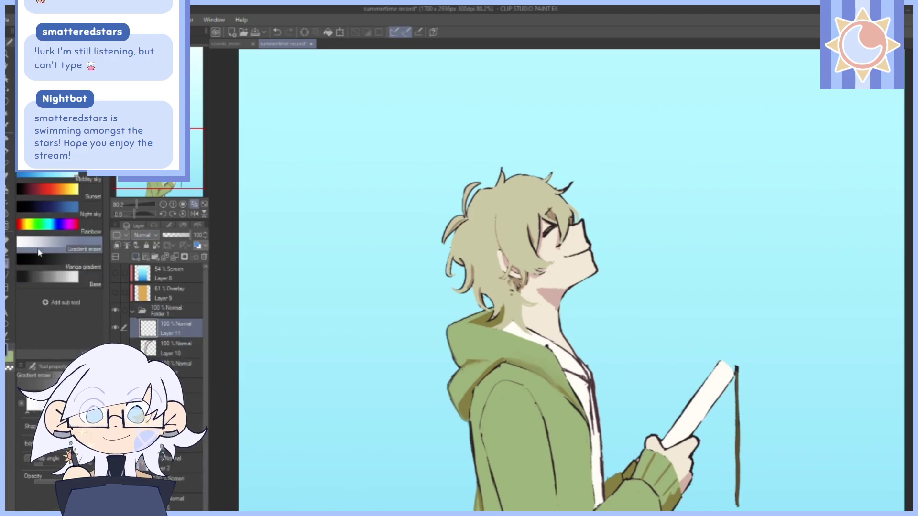
{"action": "left_click", "coordinate": [88, 267]}
{"action": "left_click_drag", "start_coordinate": [137, 209], "coordinate": [131, 209]}
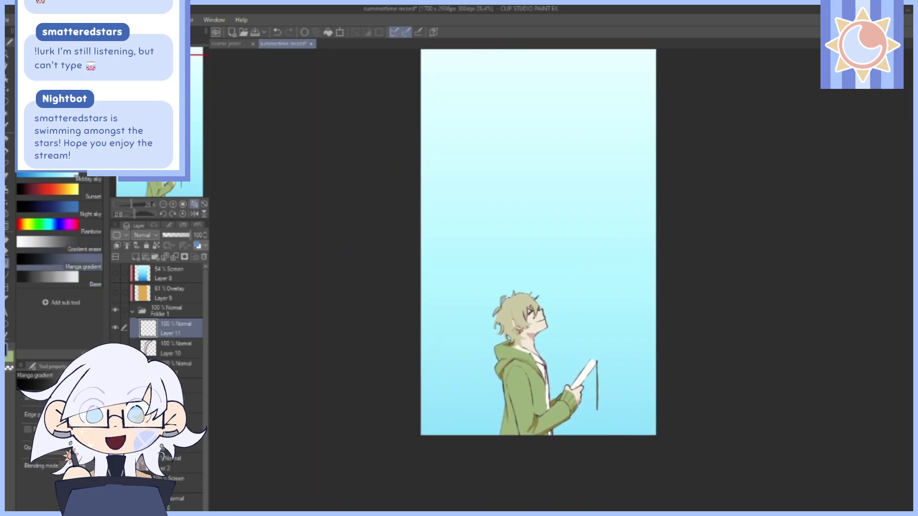
{"action": "left_click_drag", "start_coordinate": [521, 466], "coordinate": [530, 140]}
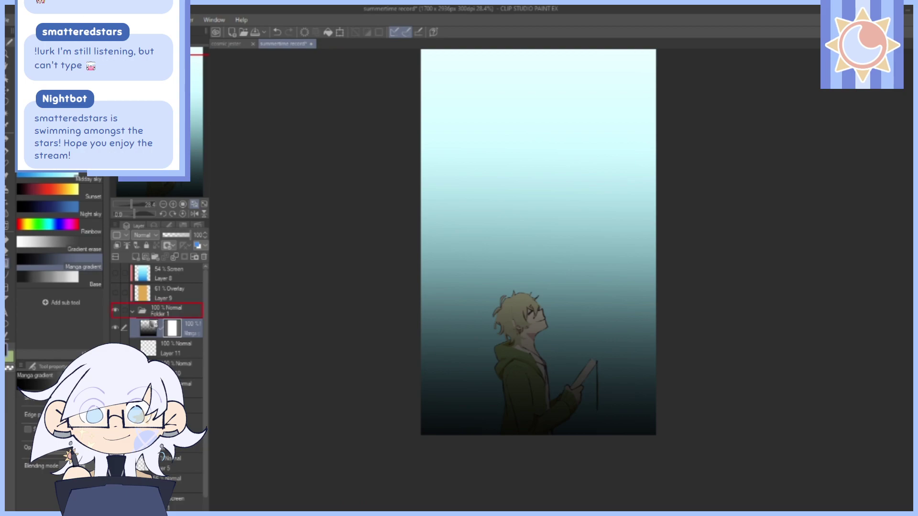
Clip the gradient layer to Folder 1 by placing it directly above the folder, and set its opacity to 47%.
{"action": "left_click", "coordinate": [117, 246]}
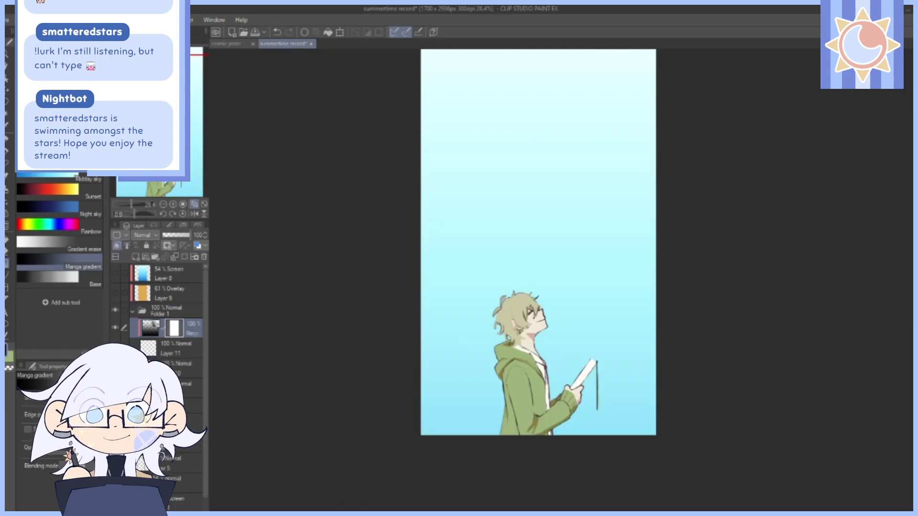
{"action": "left_click_drag", "start_coordinate": [186, 328], "coordinate": [186, 306]}
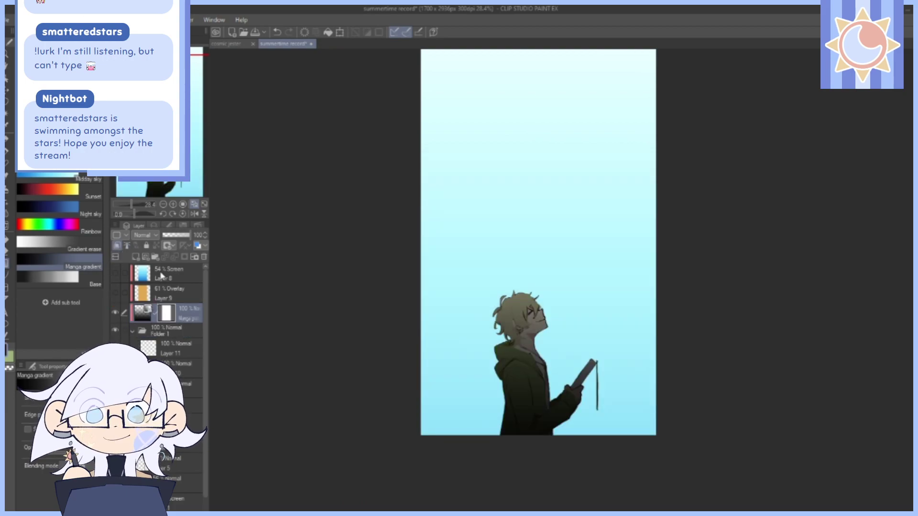
{"action": "left_click", "coordinate": [175, 235]}
{"action": "left_click", "coordinate": [194, 204]}
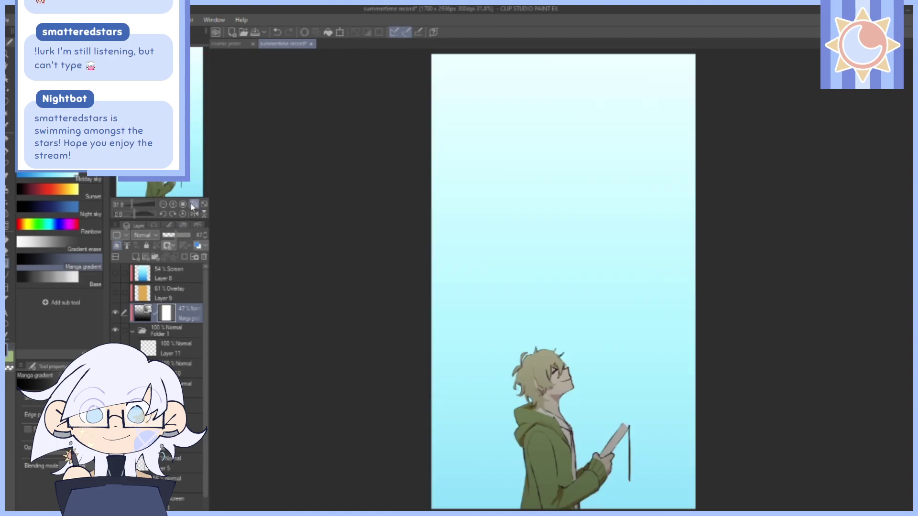
{"action": "left_click", "coordinate": [9, 89]}
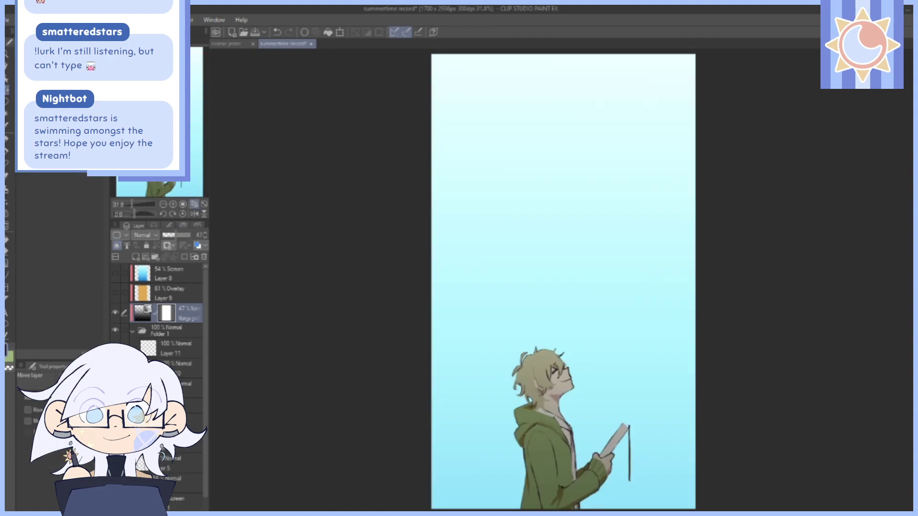
Move the Manga gradient lower, set its blending mode to Multiply, and compare it with the Overlay colour layer shown and hidden.
{"action": "mouse_move", "coordinate": [666, 180]}
{"action": "left_mouse_down"}
{"action": "mouse_move", "coordinate": [677, 304]}
{"action": "mouse_move", "coordinate": [677, 265]}
{"action": "left_mouse_up"}
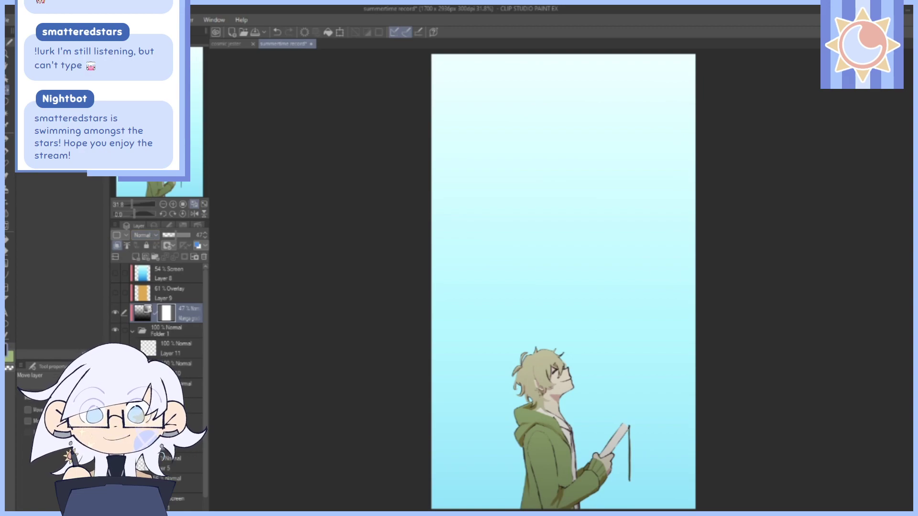
{"action": "left_click", "coordinate": [145, 235]}
{"action": "left_click", "coordinate": [151, 261]}
{"action": "left_click", "coordinate": [115, 292]}
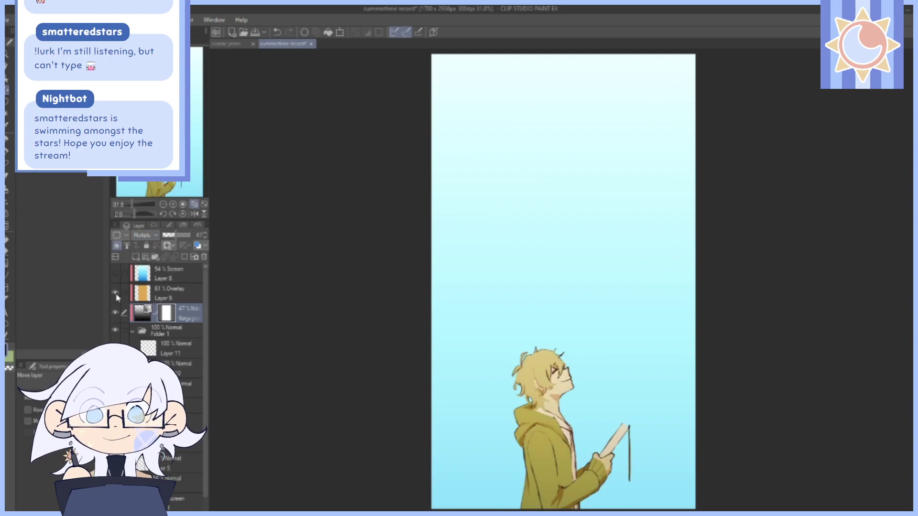
{"action": "left_click", "coordinate": [116, 294]}
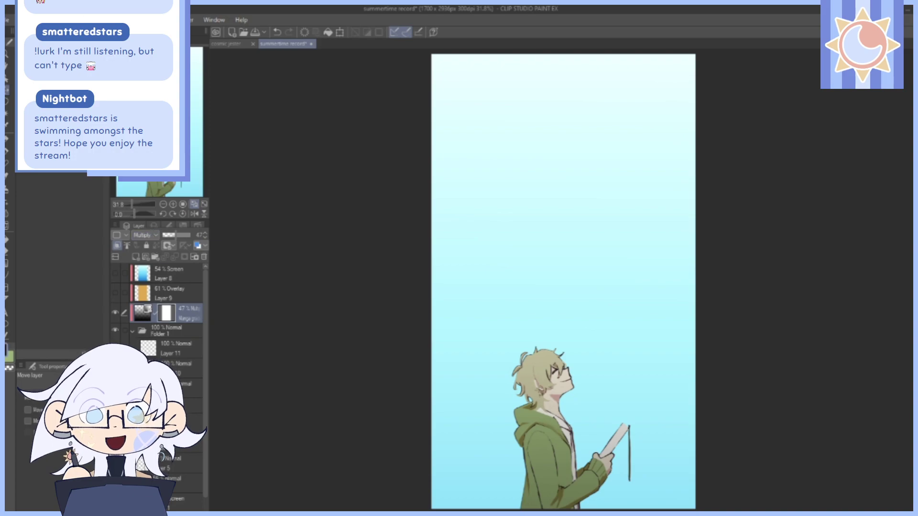
Try Overlay blending on the Manga gradient layer, comparing the figure with the gradient and the colour layers above shown and hidden.
{"action": "left_click", "coordinate": [145, 235]}
{"action": "left_click", "coordinate": [145, 342]}
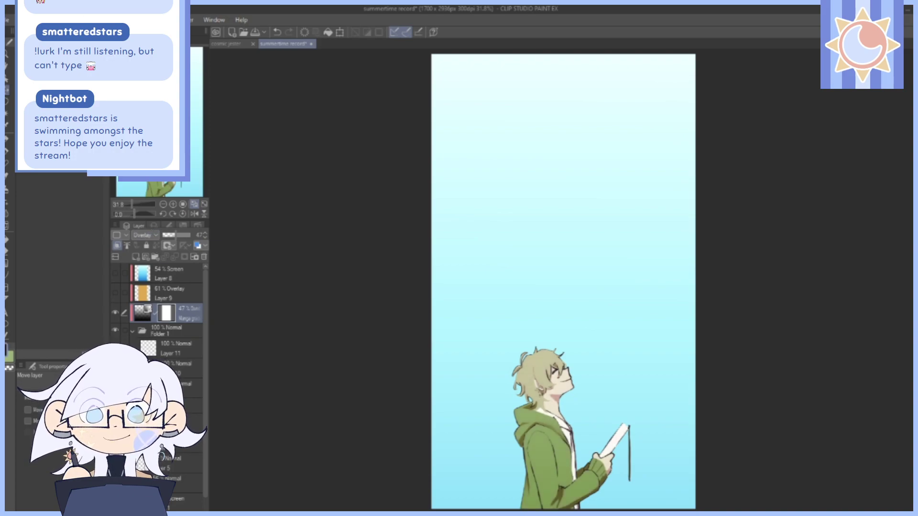
{"action": "left_click", "coordinate": [116, 293]}
{"action": "left_click", "coordinate": [116, 275]}
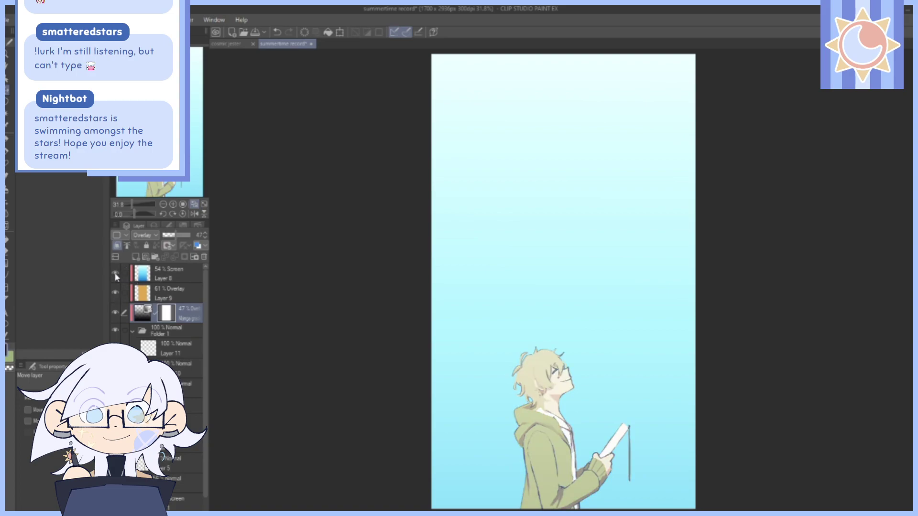
{"action": "left_click", "coordinate": [116, 276]}
{"action": "left_click", "coordinate": [117, 292]}
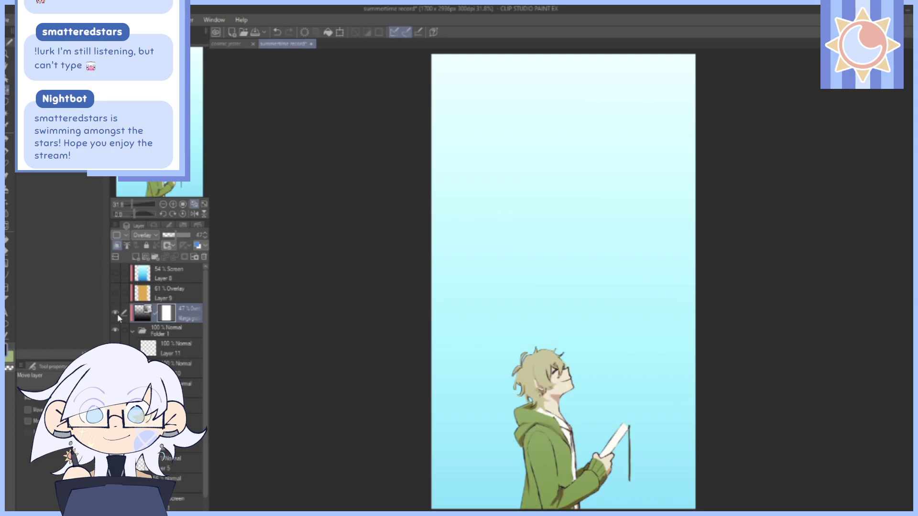
{"action": "left_click", "coordinate": [116, 312]}
{"action": "left_click", "coordinate": [115, 313]}
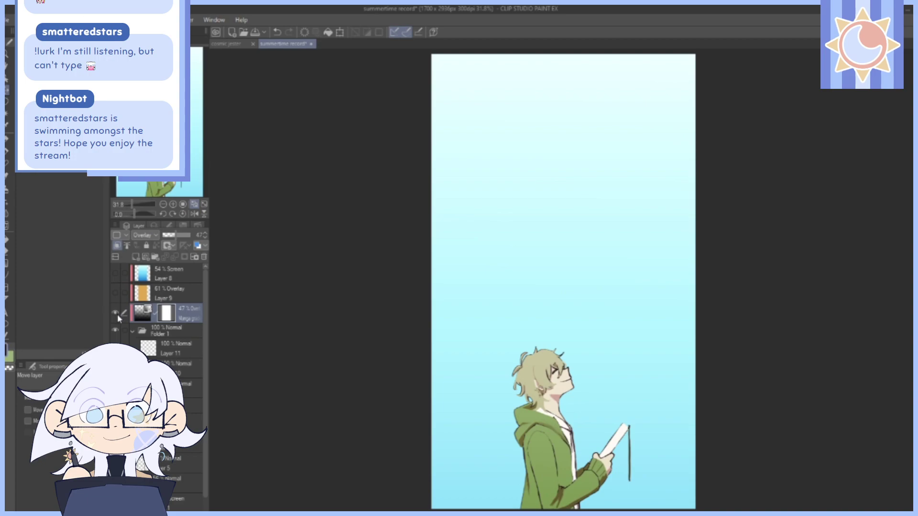
Return the Manga gradient layer to Normal blending and inspect the figure up close with Layers 8 and 9 shown, then hide both.
{"action": "left_click", "coordinate": [145, 235]}
{"action": "left_click", "coordinate": [155, 246]}
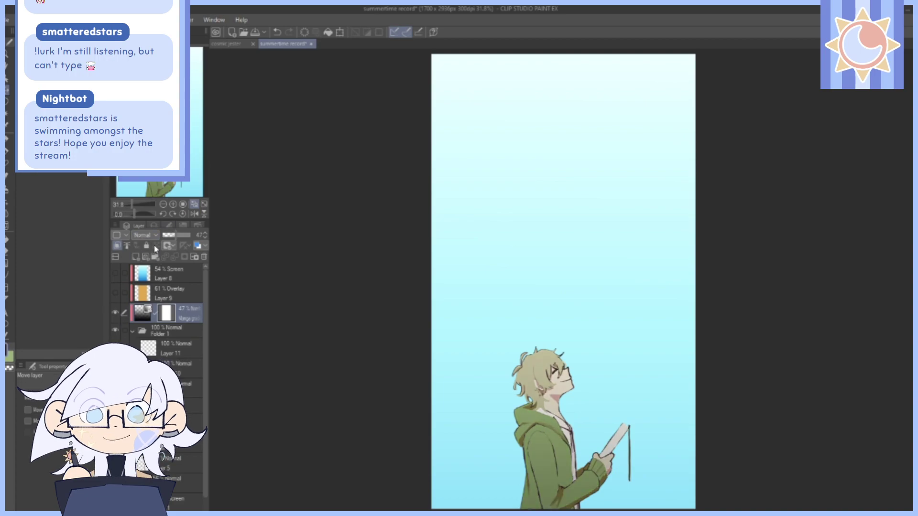
{"action": "left_click", "coordinate": [116, 292]}
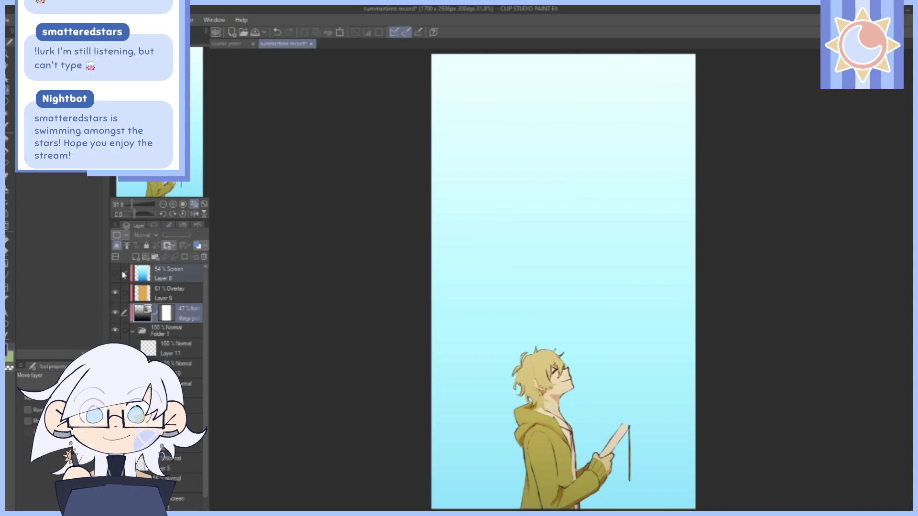
{"action": "left_click", "coordinate": [116, 273]}
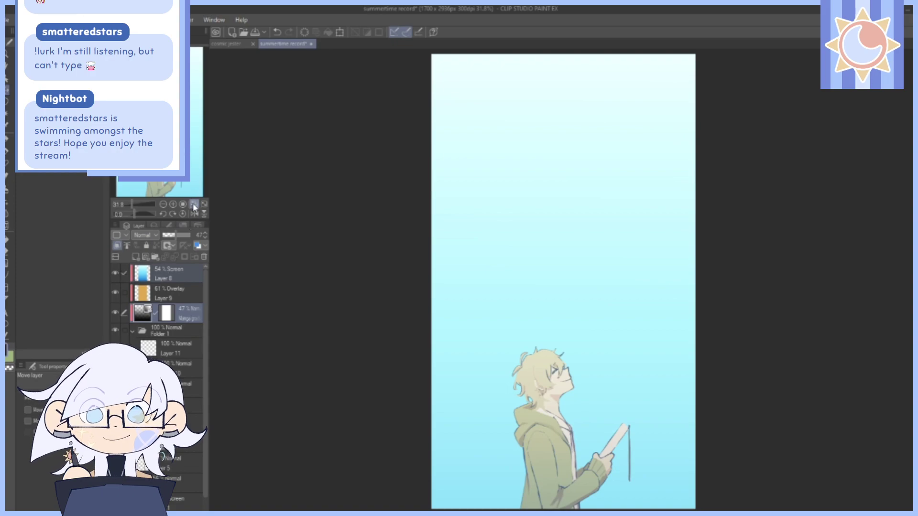
{"action": "left_click_drag", "start_coordinate": [132, 205], "coordinate": [136, 205]}
{"action": "left_click_drag", "start_coordinate": [669, 440], "coordinate": [610, 179]}
{"action": "left_click_drag", "start_coordinate": [624, 138], "coordinate": [618, 161]}
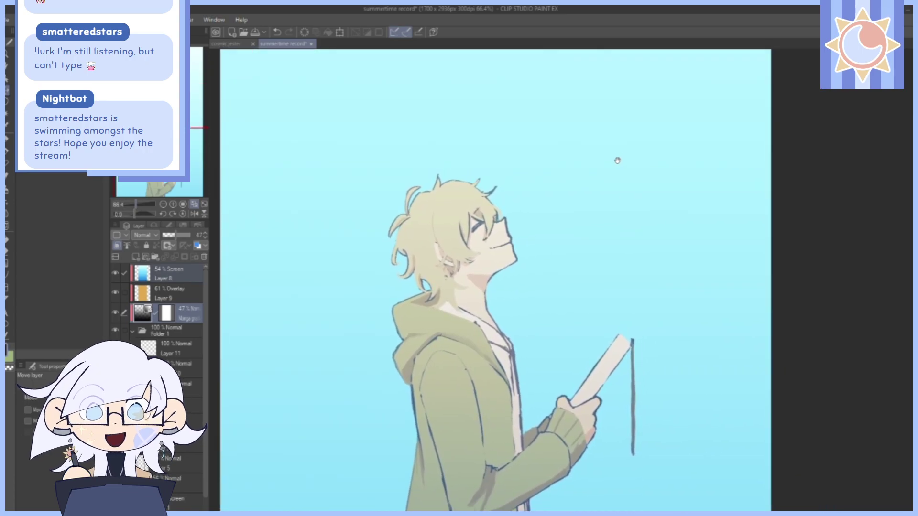
{"action": "left_click", "coordinate": [116, 273]}
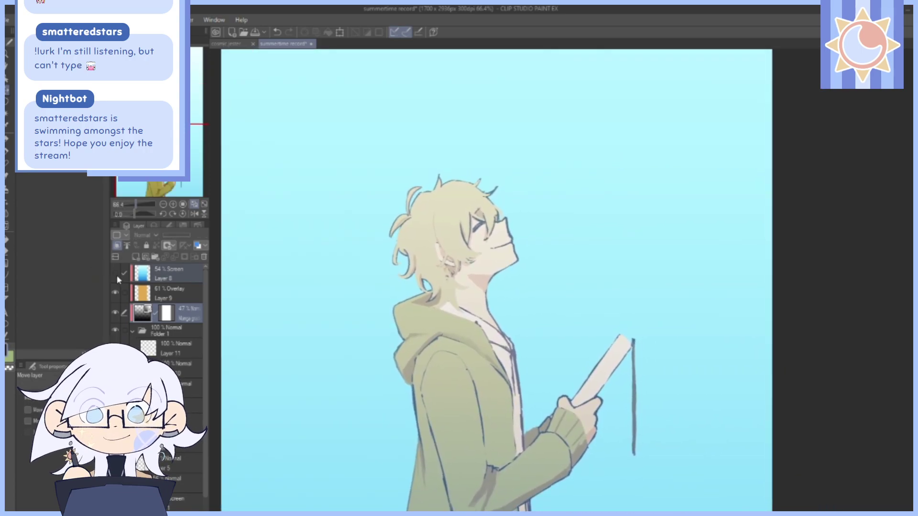
{"action": "left_click", "coordinate": [116, 293]}
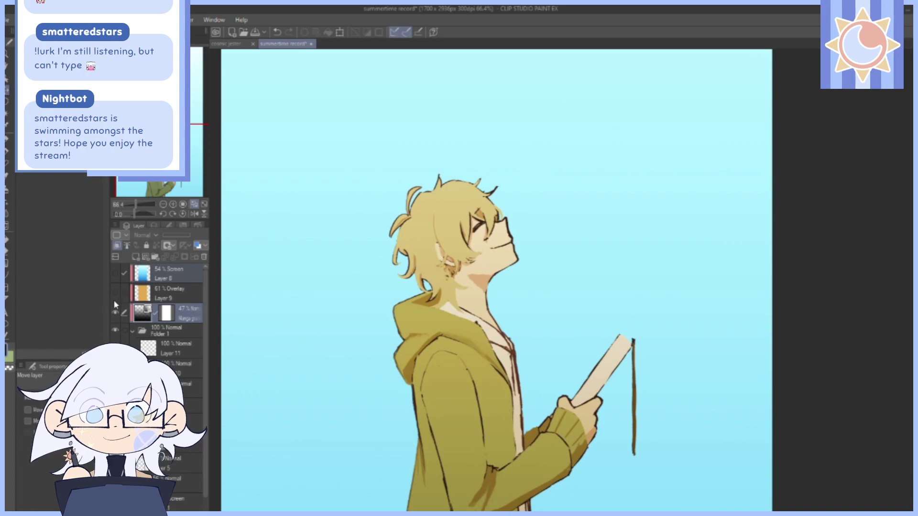
Compare the figure with and without the Manga gradient layer and try the blue layer colour effect on it.
{"action": "left_click", "coordinate": [182, 318]}
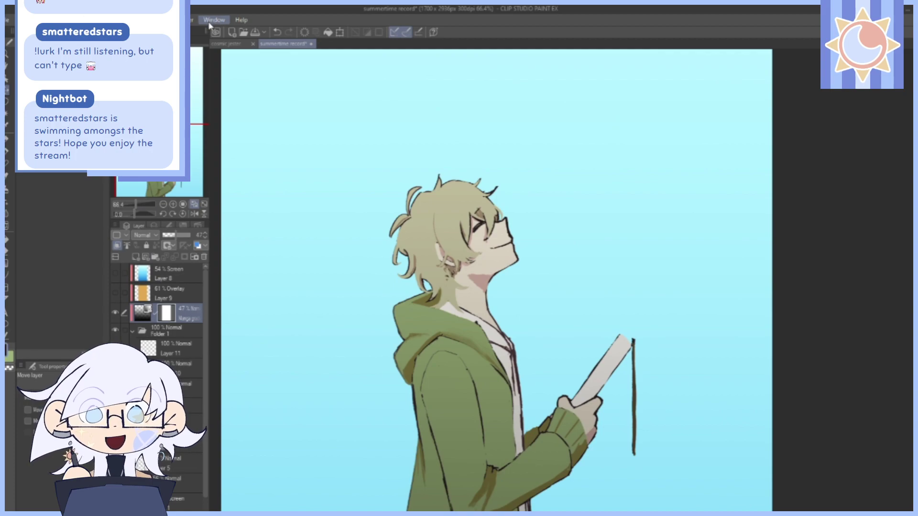
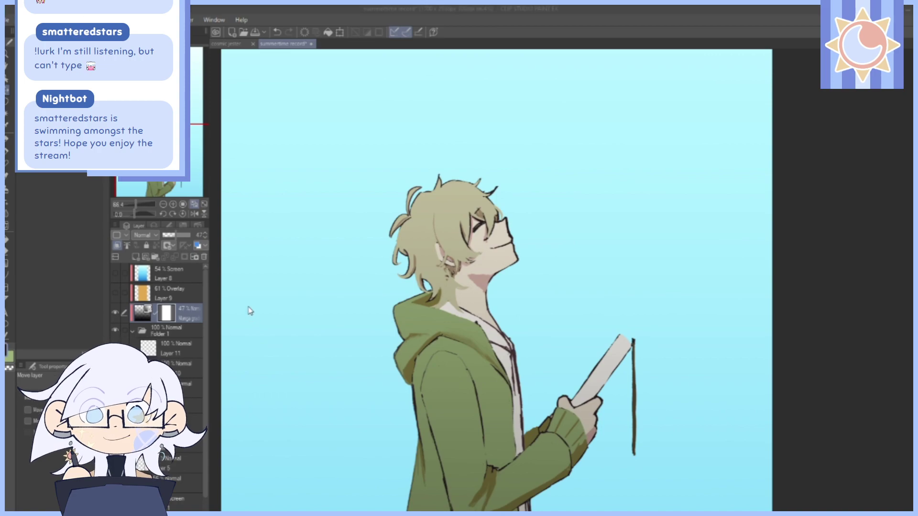
{"action": "left_click", "coordinate": [535, 192]}
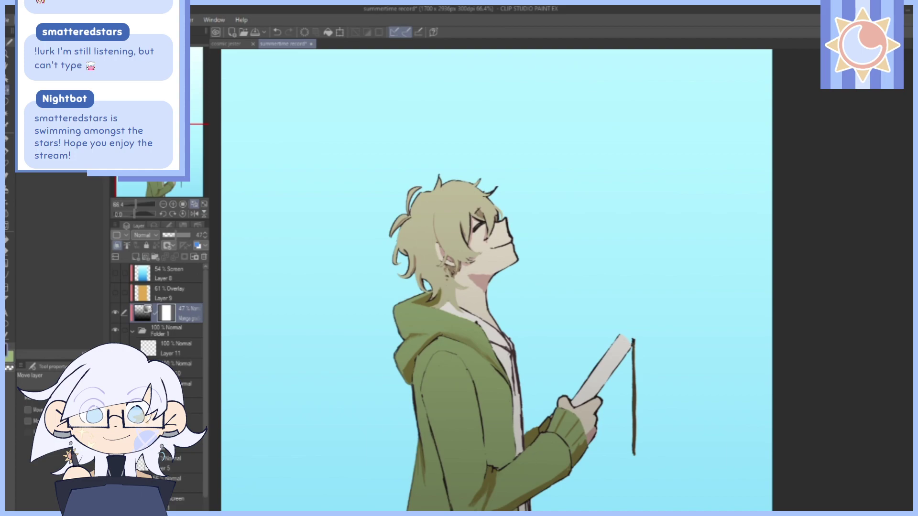
{"action": "left_click", "coordinate": [114, 315]}
{"action": "left_click", "coordinate": [115, 314]}
{"action": "left_click", "coordinate": [198, 245]}
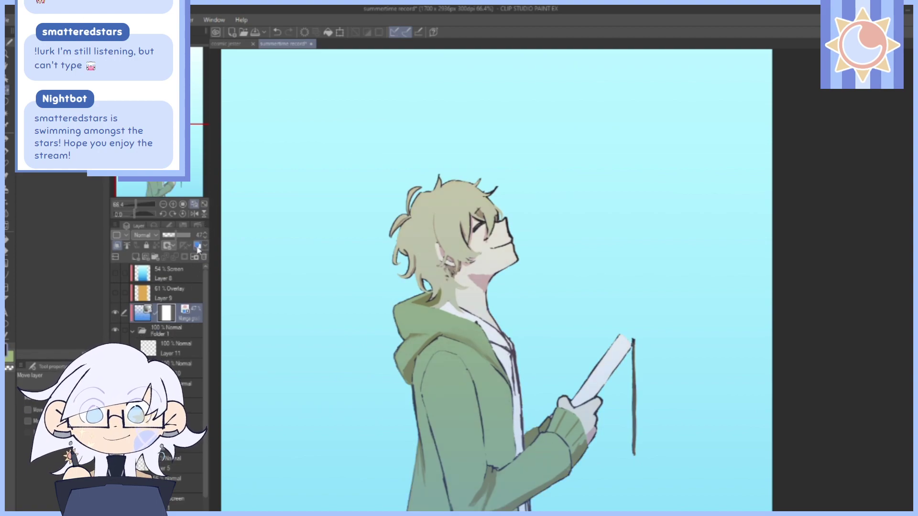
{"action": "left_click", "coordinate": [199, 247]}
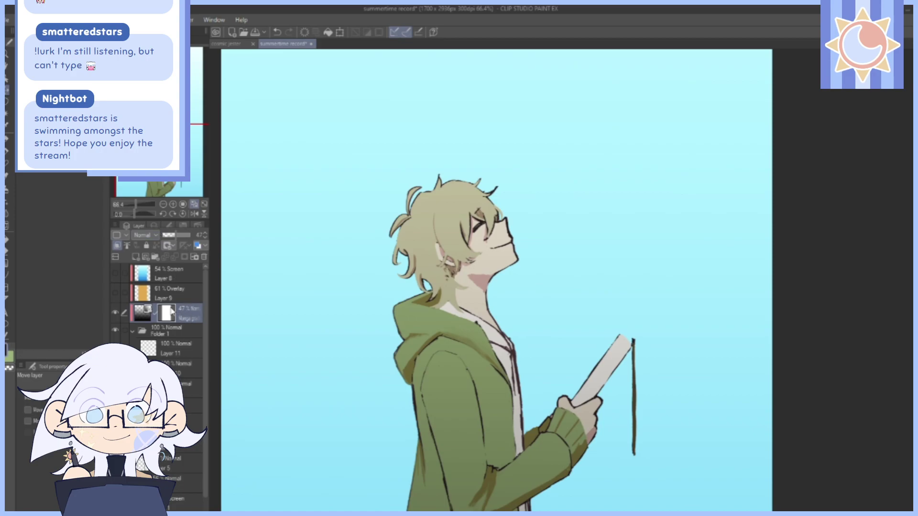
Try a duplicate of the Manga gradient layer, undo the copy, and remove the original gradient layer.
{"action": "left_click_drag", "start_coordinate": [140, 211], "coordinate": [135, 204]}
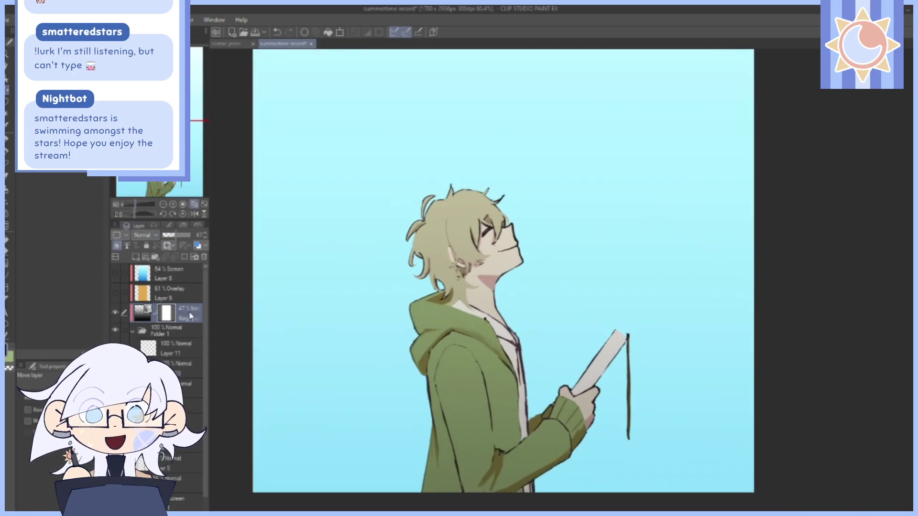
{"action": "key", "text": "ctrl+v"}
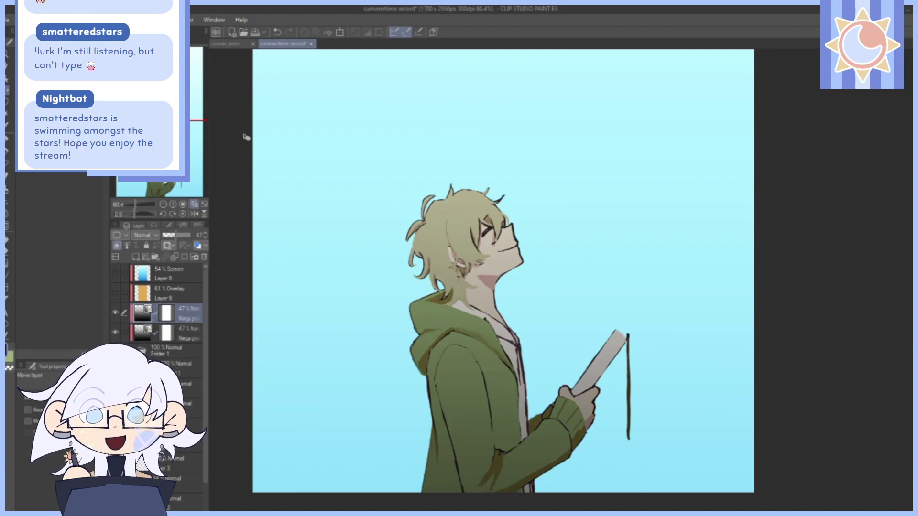
{"action": "key", "text": "ctrl+z"}
{"action": "key", "text": "ctrl+x"}
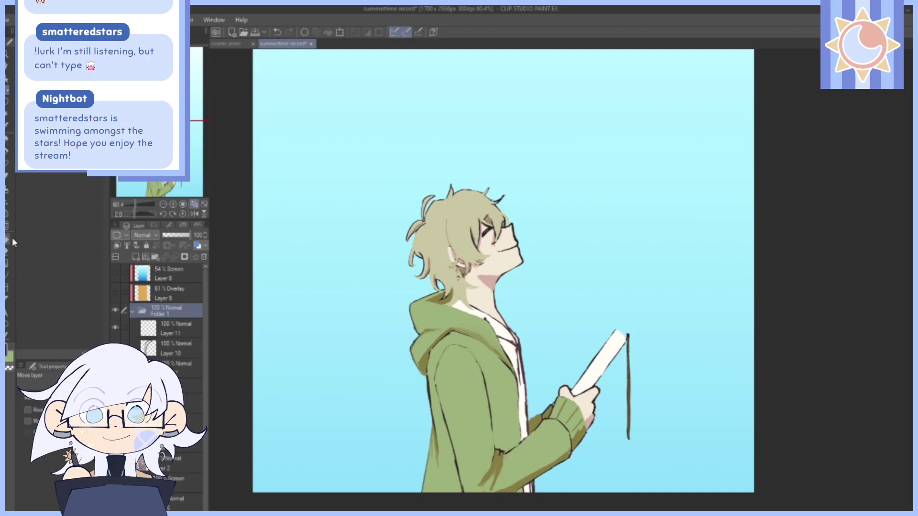
Add a new layer clipped directly above Folder 1 and draw a dark red foreground-to-transparent gradient upward from below the canvas.
{"action": "left_click", "coordinate": [7, 260]}
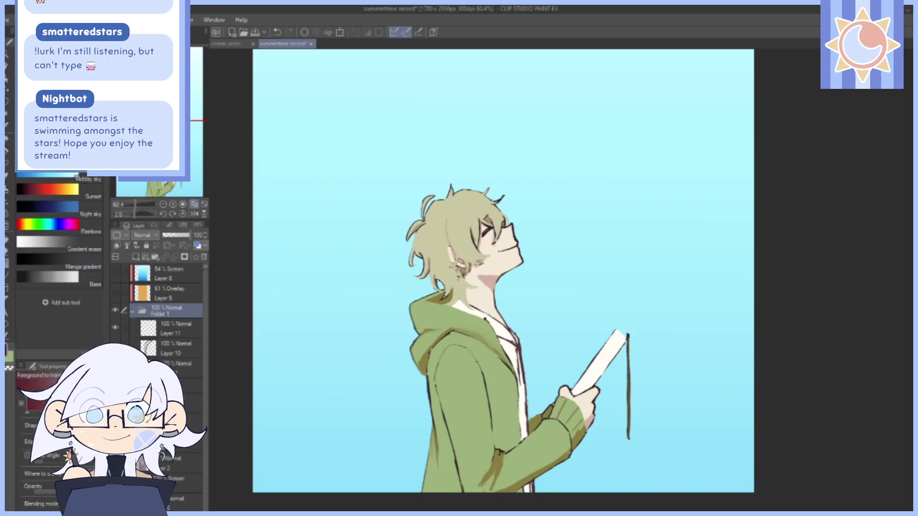
{"action": "left_click_drag", "start_coordinate": [136, 204], "coordinate": [128, 202]}
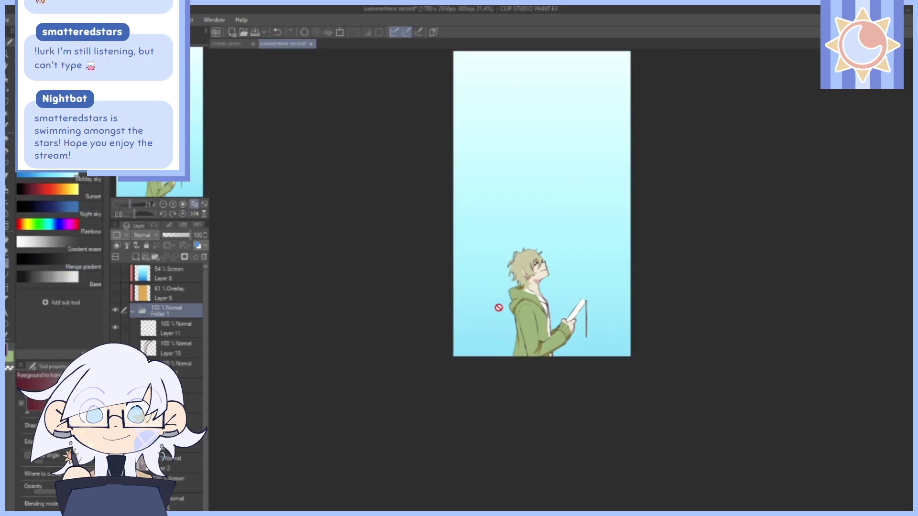
{"action": "left_click_drag", "start_coordinate": [558, 230], "coordinate": [521, 272]}
{"action": "left_click", "coordinate": [136, 257]}
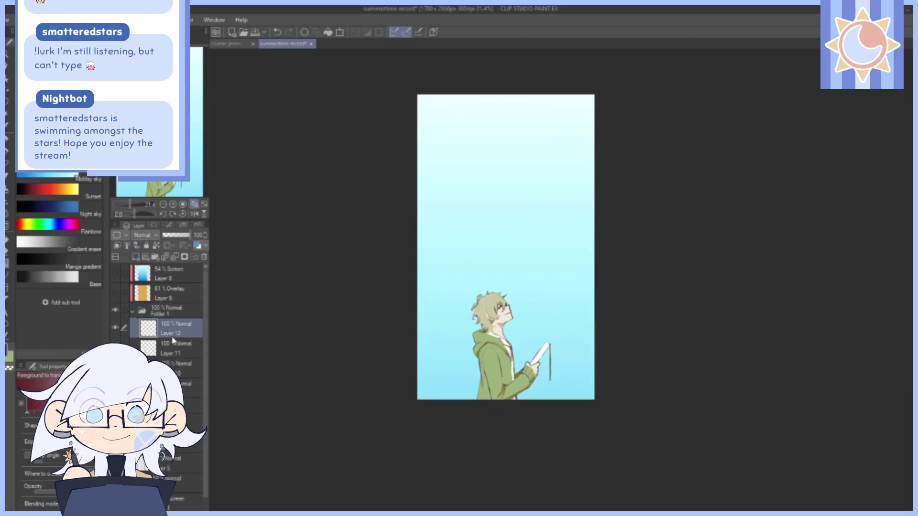
{"action": "left_click_drag", "start_coordinate": [169, 328], "coordinate": [169, 305]}
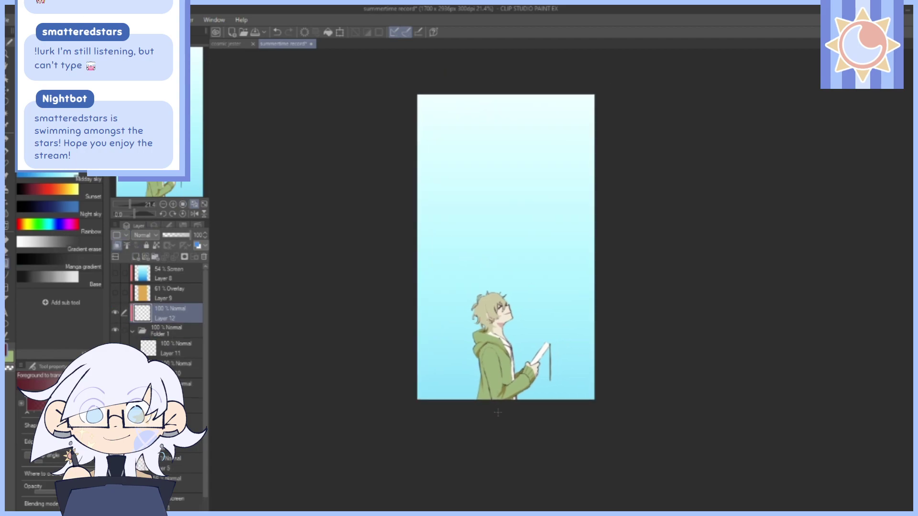
{"action": "left_click_drag", "start_coordinate": [493, 412], "coordinate": [490, 257]}
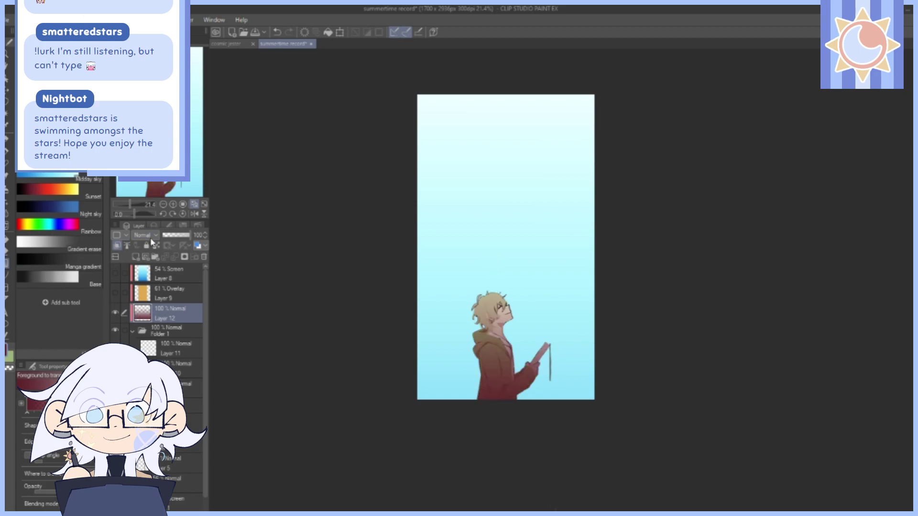
Set the dark red gradient layer to Multiply at 49% opacity and preview it together with the Overlay and Screen layers.
{"action": "left_click", "coordinate": [151, 268]}
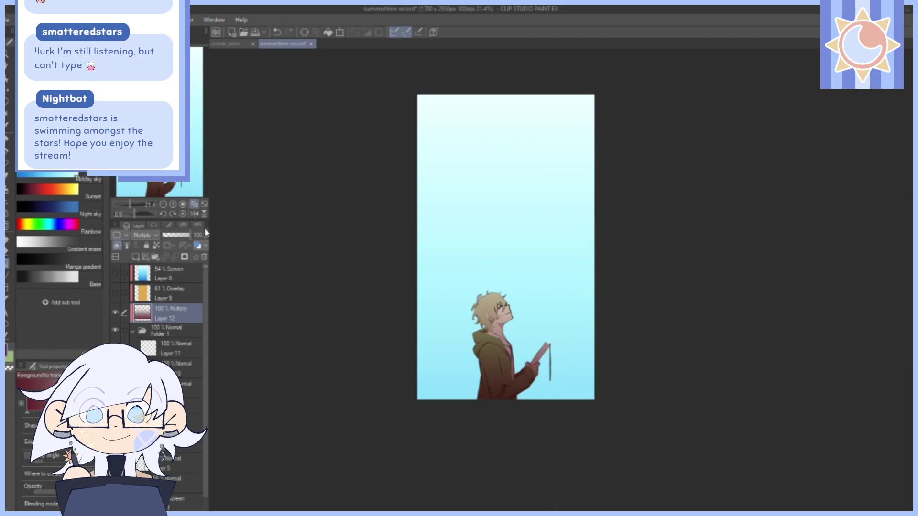
{"action": "left_click", "coordinate": [194, 205]}
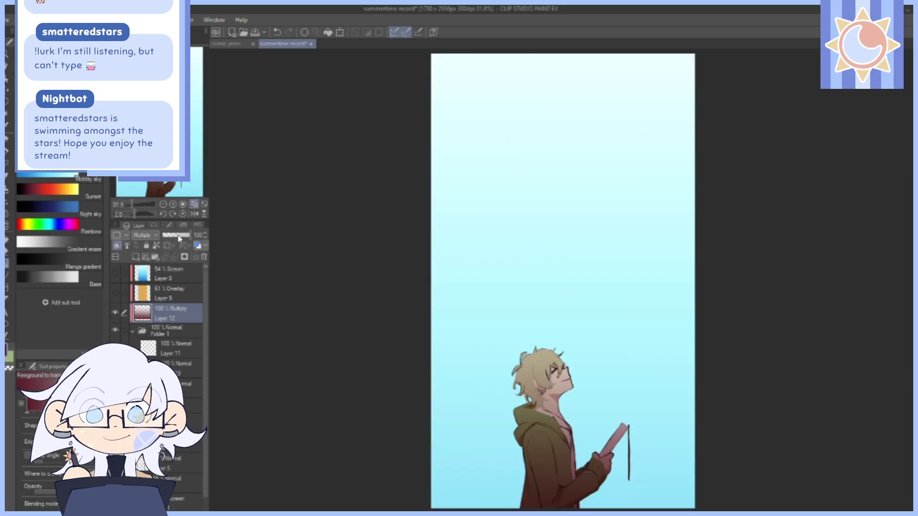
{"action": "left_click_drag", "start_coordinate": [190, 235], "coordinate": [176, 234]}
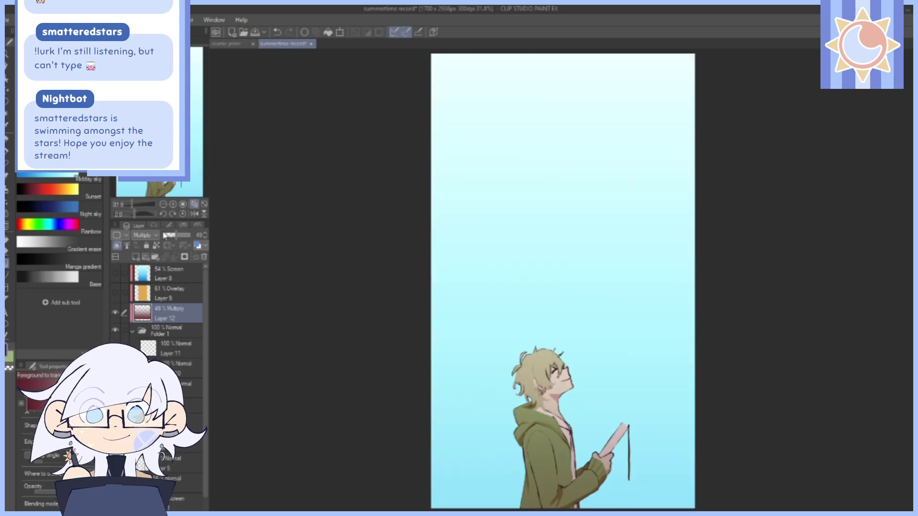
{"action": "left_click", "coordinate": [116, 291]}
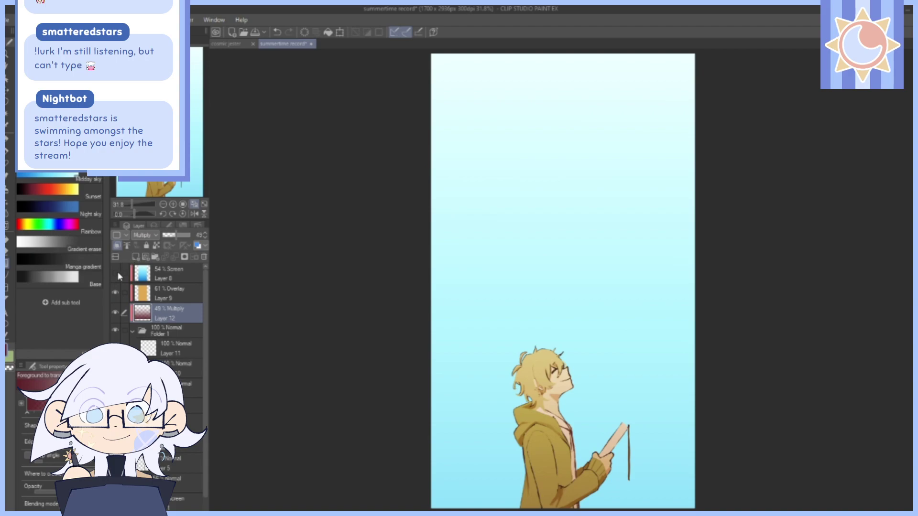
{"action": "left_click", "coordinate": [116, 273]}
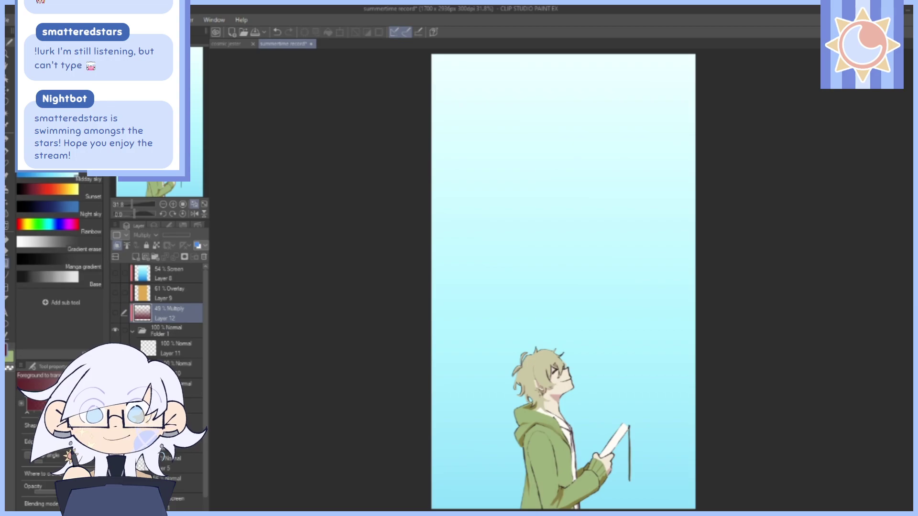
Outline the back edge of the hair with the pen on the line layer directly below Layer 11.
{"action": "left_click_drag", "start_coordinate": [133, 203], "coordinate": [137, 204]}
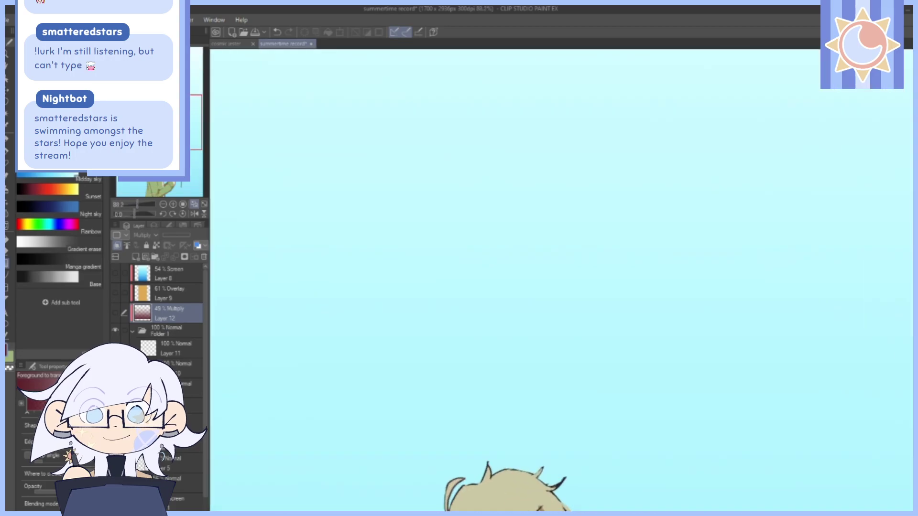
{"action": "left_click_drag", "start_coordinate": [159, 158], "coordinate": [160, 166]}
{"action": "left_click_drag", "start_coordinate": [716, 397], "coordinate": [669, 390]}
{"action": "left_click", "coordinate": [185, 374]}
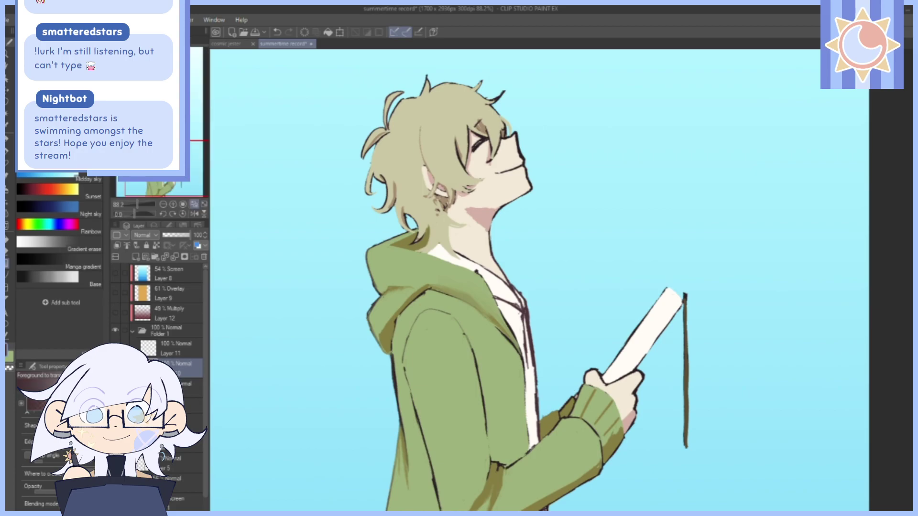
{"action": "key", "text": "p"}
{"action": "left_click_drag", "start_coordinate": [138, 207], "coordinate": [141, 207]}
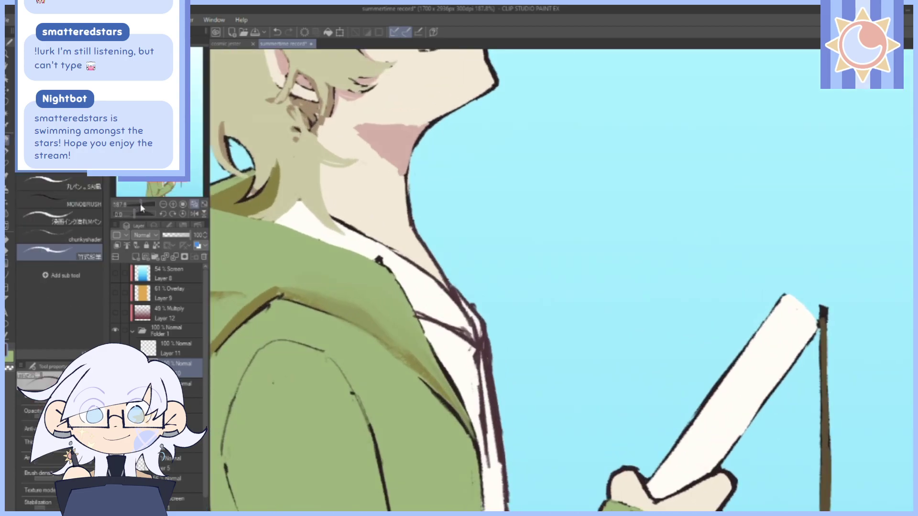
{"action": "mouse_move", "coordinate": [355, 88]}
{"action": "left_mouse_down"}
{"action": "mouse_move", "coordinate": [649, 363]}
{"action": "mouse_move", "coordinate": [567, 340]}
{"action": "left_mouse_up"}
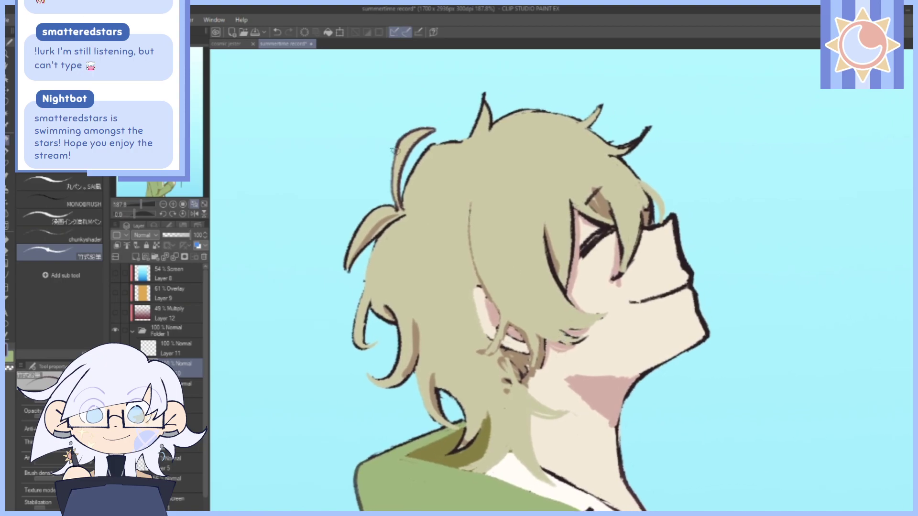
{"action": "mouse_move", "coordinate": [377, 242]}
{"action": "left_mouse_down"}
{"action": "mouse_move", "coordinate": [351, 323]}
{"action": "mouse_move", "coordinate": [371, 350]}
{"action": "mouse_move", "coordinate": [387, 312]}
{"action": "mouse_move", "coordinate": [365, 312]}
{"action": "mouse_move", "coordinate": [374, 348]}
{"action": "left_mouse_up"}
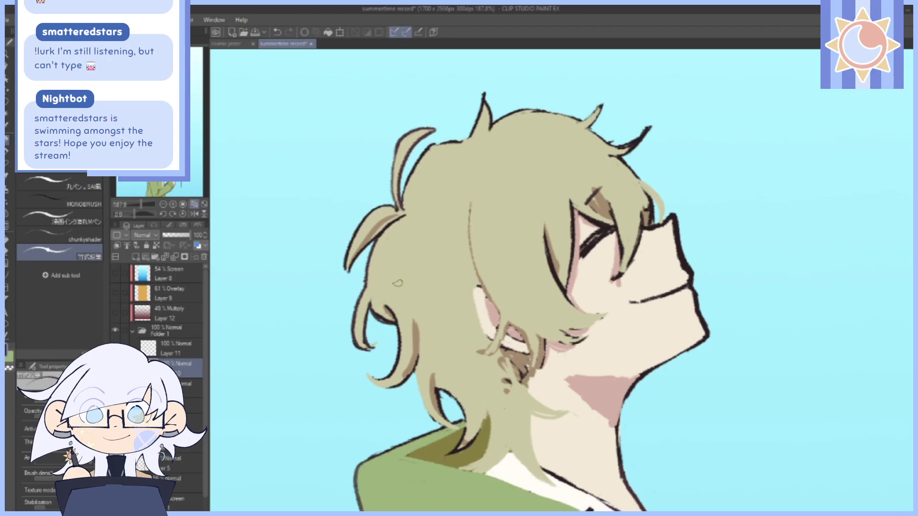
Try removing the dark outline from the upper hair tuft at the back of the head, and undo the change.
{"action": "left_click", "coordinate": [201, 204]}
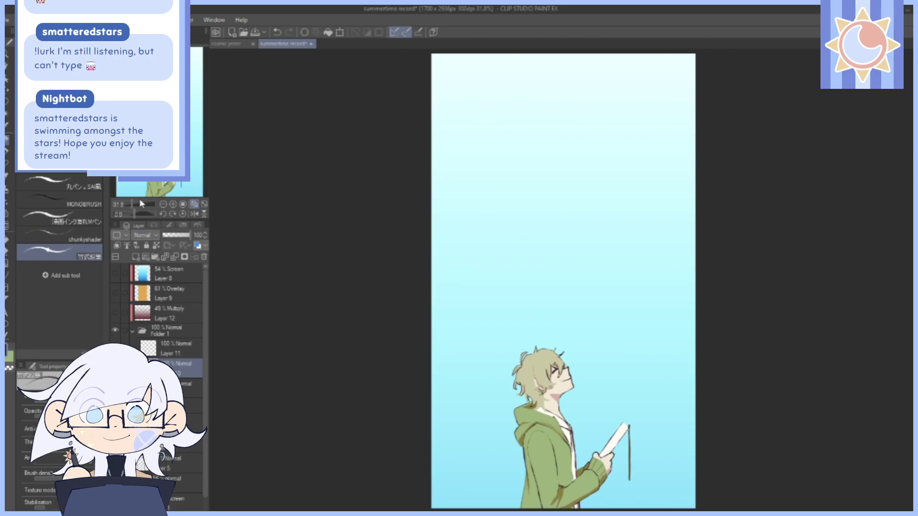
{"action": "left_click_drag", "start_coordinate": [130, 203], "coordinate": [138, 203]}
{"action": "left_click_drag", "start_coordinate": [469, 480], "coordinate": [469, 156]}
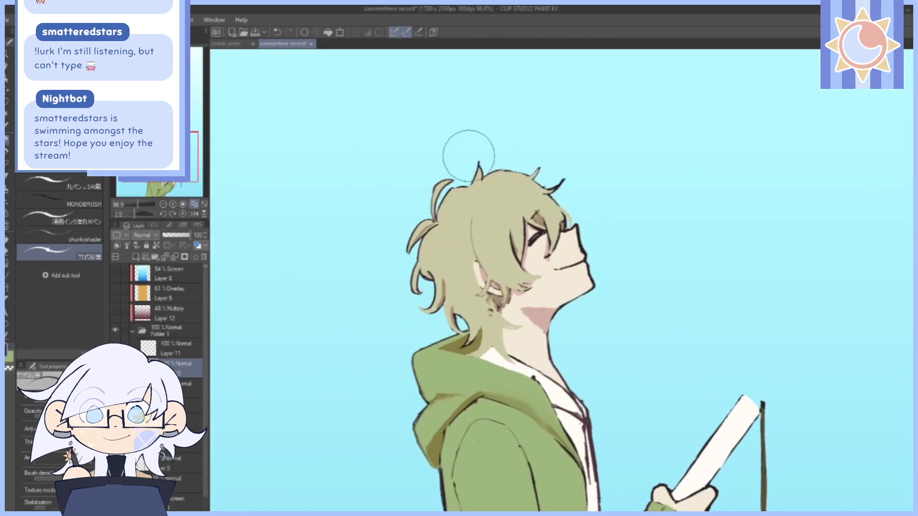
{"action": "left_click", "coordinate": [277, 32]}
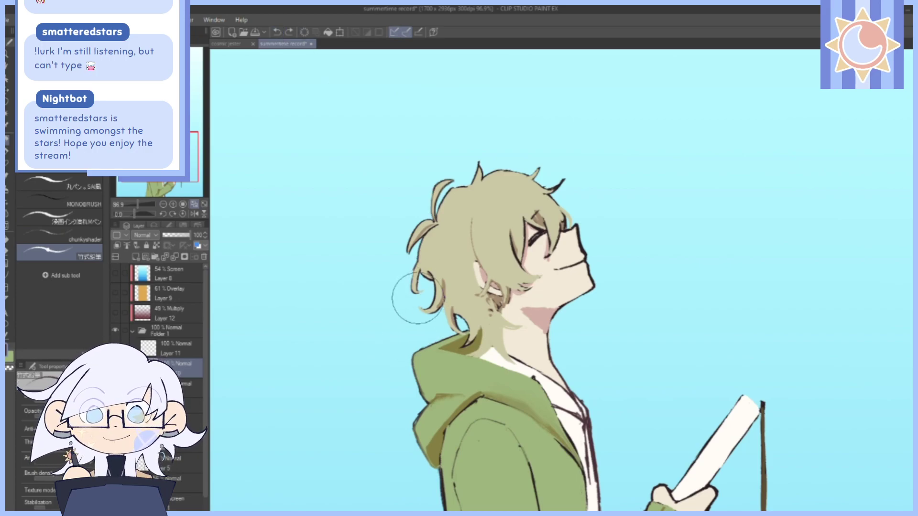
{"action": "mouse_move", "coordinate": [410, 301]}
{"action": "left_mouse_down"}
{"action": "mouse_move", "coordinate": [421, 261]}
{"action": "mouse_move", "coordinate": [405, 287]}
{"action": "mouse_move", "coordinate": [406, 313]}
{"action": "mouse_move", "coordinate": [433, 268]}
{"action": "left_mouse_up"}
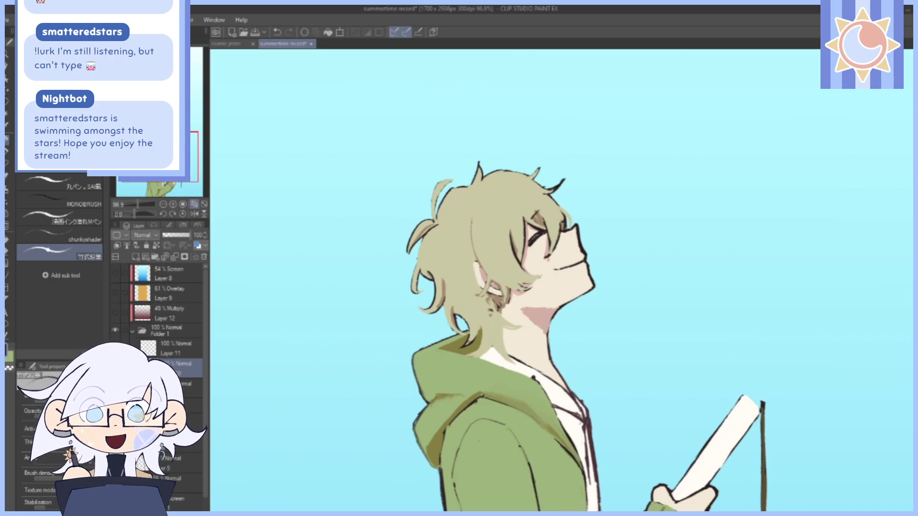
{"action": "left_click", "coordinate": [186, 389]}
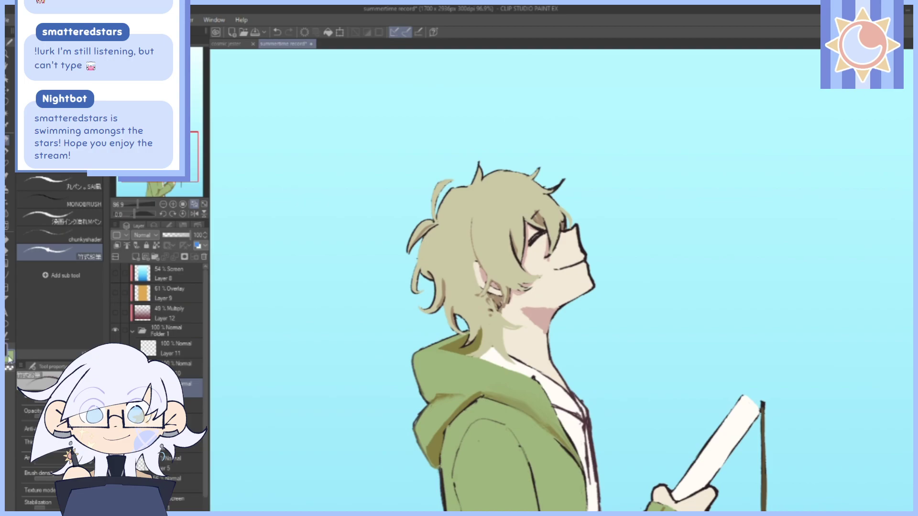
{"action": "left_click_drag", "start_coordinate": [146, 206], "coordinate": [141, 207]}
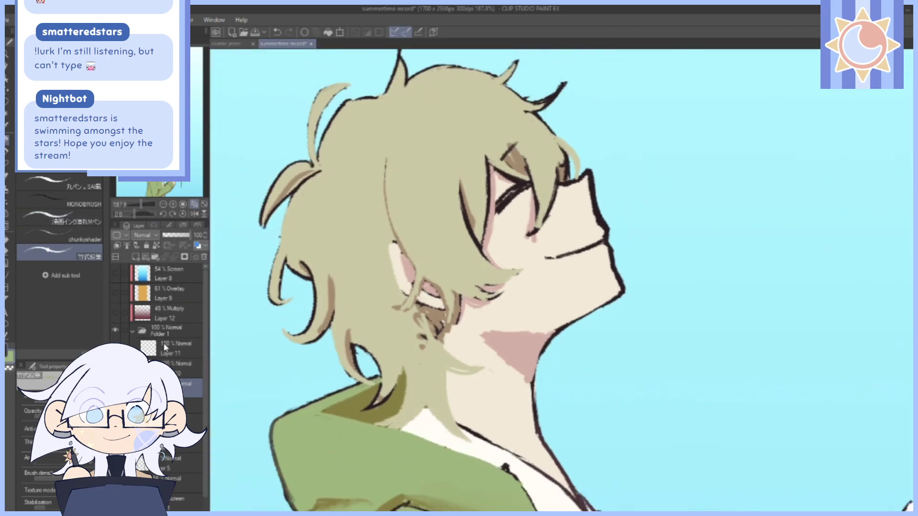
{"action": "left_click", "coordinate": [175, 368]}
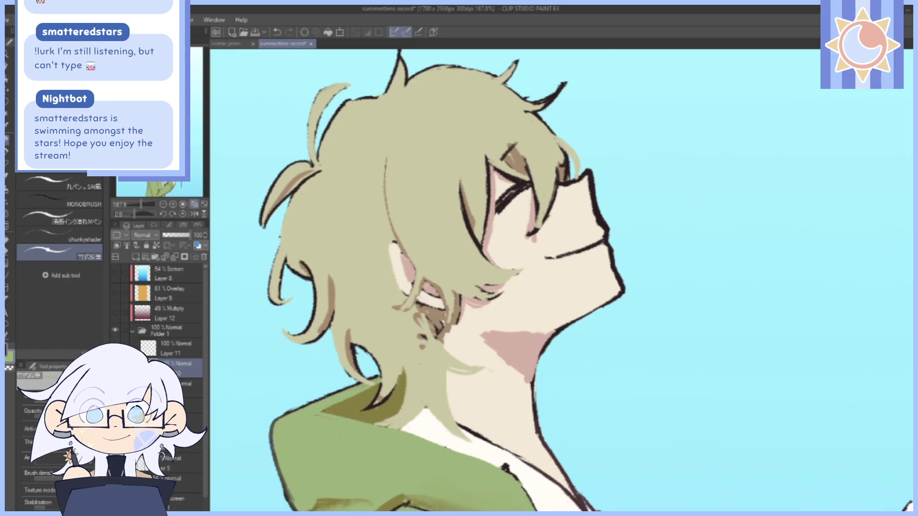
{"action": "left_click_drag", "start_coordinate": [476, 158], "coordinate": [513, 220]}
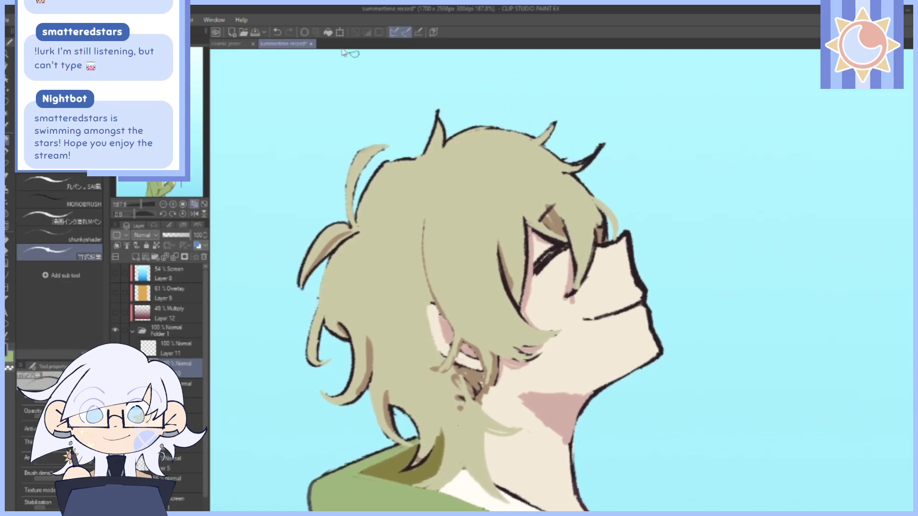
{"action": "left_click", "coordinate": [277, 34]}
Redraw the dark outline down the back of the head and into the small curl behind it.
{"action": "left_click_drag", "start_coordinate": [140, 205], "coordinate": [143, 204]}
{"action": "left_click_drag", "start_coordinate": [447, 283], "coordinate": [582, 221]}
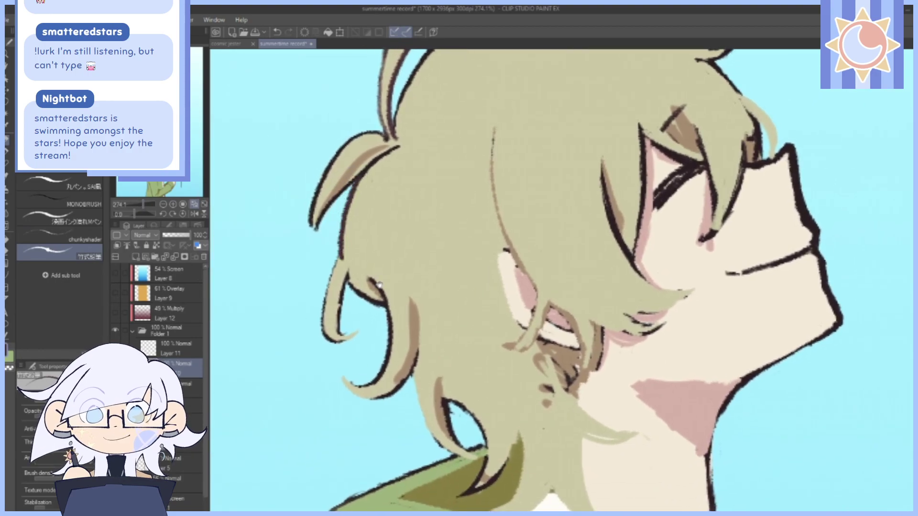
{"action": "left_click", "coordinate": [287, 32]}
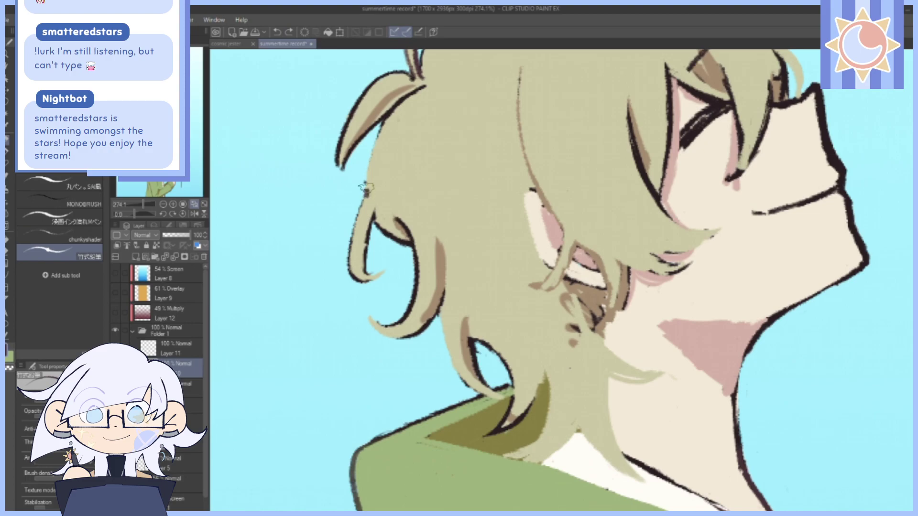
{"action": "key", "text": "ctrl+z"}
{"action": "mouse_move", "coordinate": [382, 111]}
{"action": "left_mouse_down"}
{"action": "mouse_move", "coordinate": [363, 218]}
{"action": "mouse_move", "coordinate": [374, 192]}
{"action": "mouse_move", "coordinate": [352, 233]}
{"action": "mouse_move", "coordinate": [351, 274]}
{"action": "mouse_move", "coordinate": [385, 272]}
{"action": "left_mouse_up"}
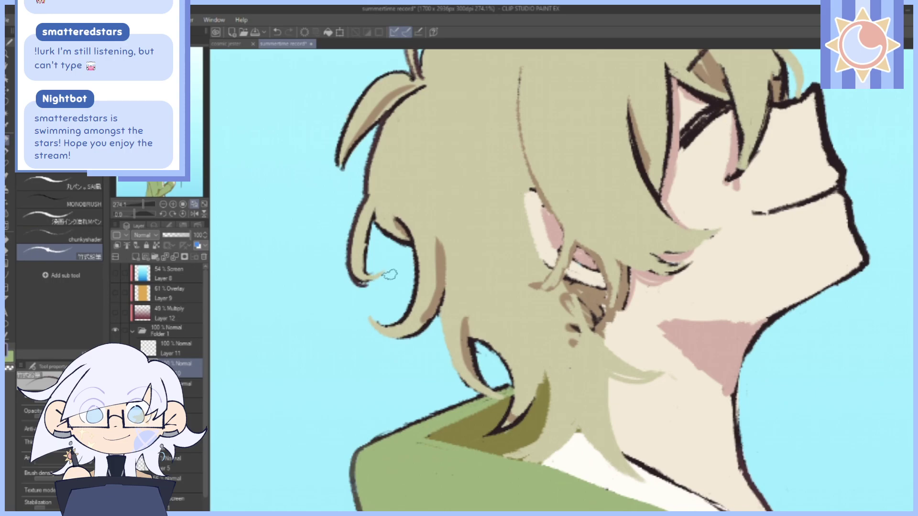
{"action": "left_click", "coordinate": [277, 32]}
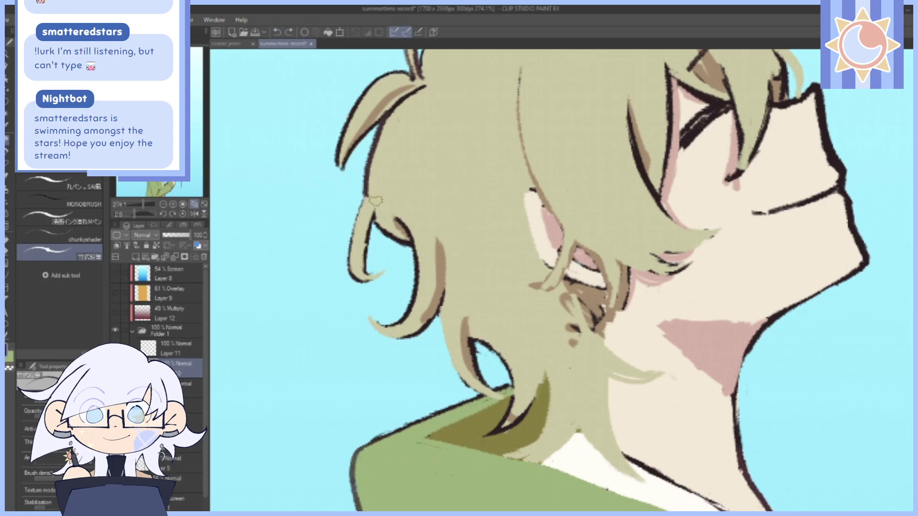
{"action": "mouse_move", "coordinate": [365, 197]}
{"action": "left_mouse_down"}
{"action": "mouse_move", "coordinate": [349, 264]}
{"action": "mouse_move", "coordinate": [390, 250]}
{"action": "left_mouse_up"}
Outline the edge of the ribbed sleeve cuff around the wrist, from the thumb side to its underside.
{"action": "scroll", "coordinate": [561, 338], "scroll_direction": "down", "scroll_amount": 5}
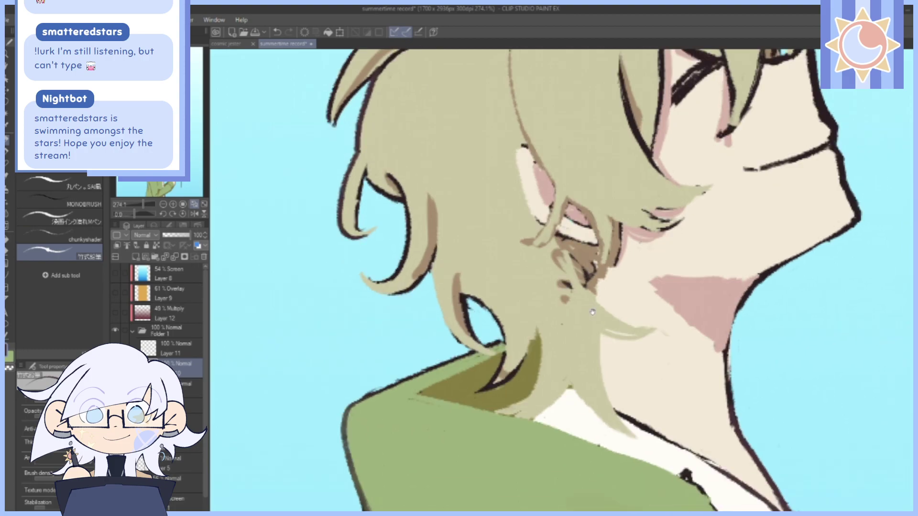
{"action": "scroll", "coordinate": [561, 339], "scroll_direction": "down", "scroll_amount": 5}
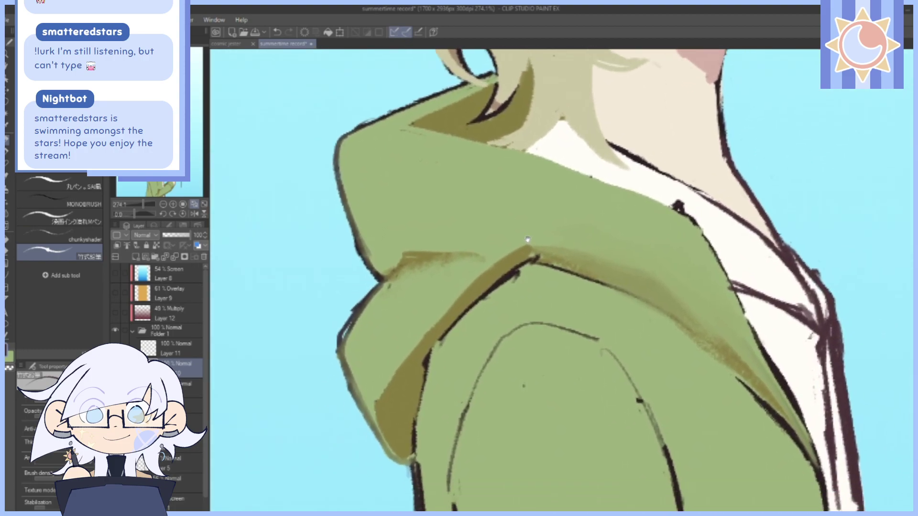
{"action": "scroll", "coordinate": [595, 375], "scroll_direction": "down", "scroll_amount": 10}
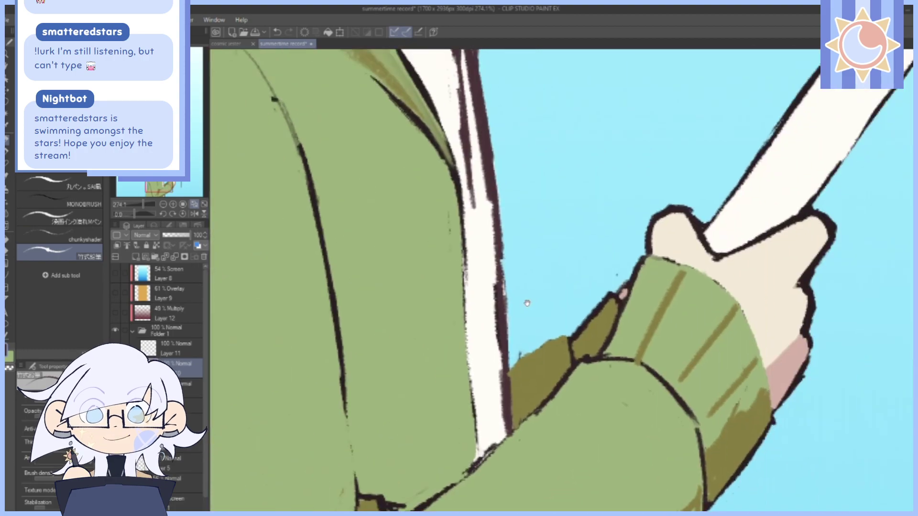
{"action": "left_click_drag", "start_coordinate": [527, 303], "coordinate": [365, 257]}
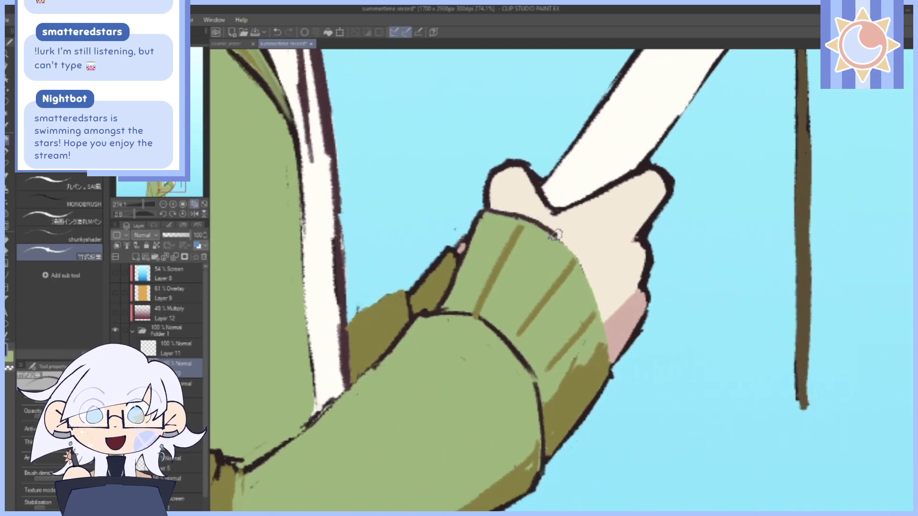
{"action": "left_click_drag", "start_coordinate": [573, 258], "coordinate": [532, 189]}
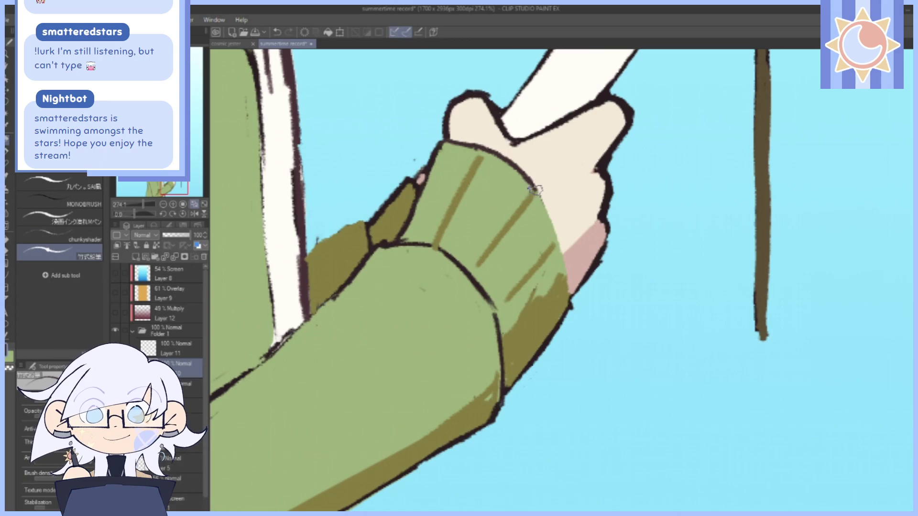
{"action": "left_click_drag", "start_coordinate": [551, 221], "coordinate": [571, 301]}
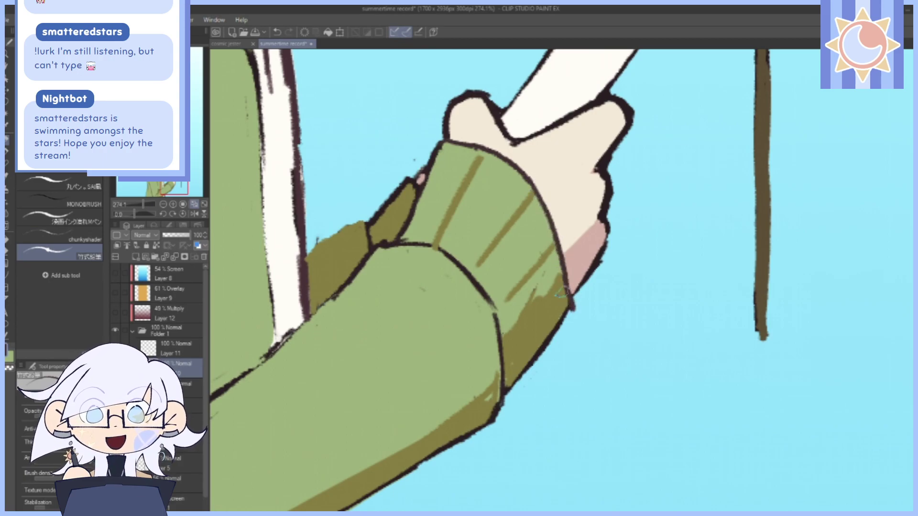
Strengthen the outlines along the cuff's underside and around the far sleeve behind it.
{"action": "left_click_drag", "start_coordinate": [493, 261], "coordinate": [565, 238]}
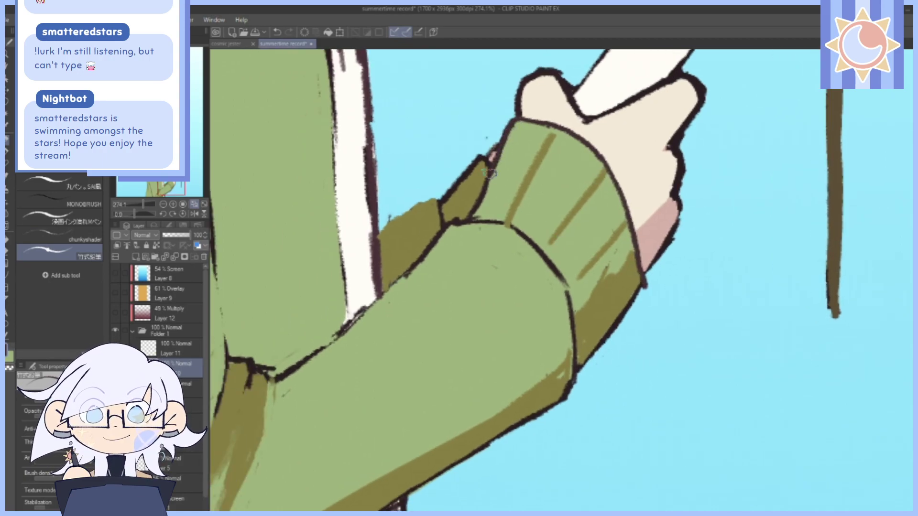
{"action": "mouse_move", "coordinate": [618, 302]}
{"action": "left_mouse_down"}
{"action": "mouse_move", "coordinate": [601, 187]}
{"action": "mouse_move", "coordinate": [614, 194]}
{"action": "mouse_move", "coordinate": [554, 268]}
{"action": "left_mouse_up"}
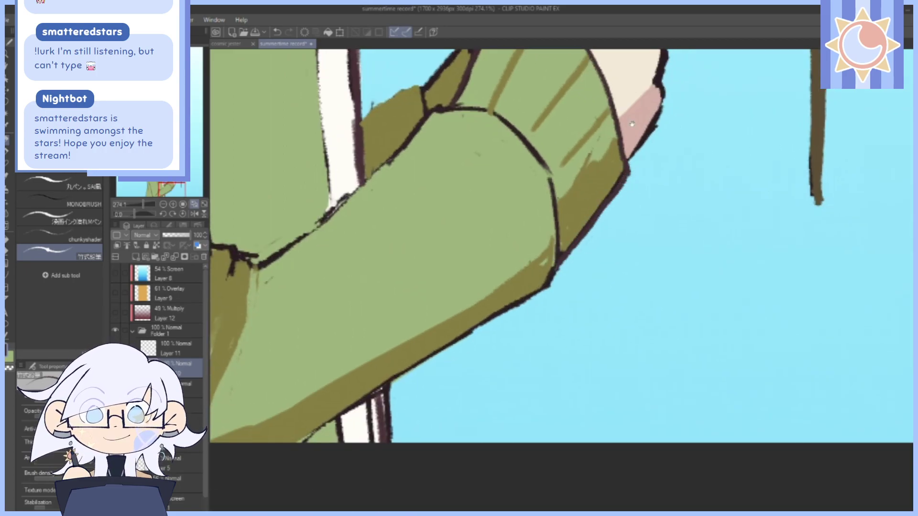
{"action": "mouse_move", "coordinate": [632, 124]}
{"action": "left_mouse_down"}
{"action": "mouse_move", "coordinate": [634, 218]}
{"action": "mouse_move", "coordinate": [655, 310]}
{"action": "mouse_move", "coordinate": [566, 424]}
{"action": "mouse_move", "coordinate": [587, 421]}
{"action": "mouse_move", "coordinate": [678, 330]}
{"action": "left_mouse_up"}
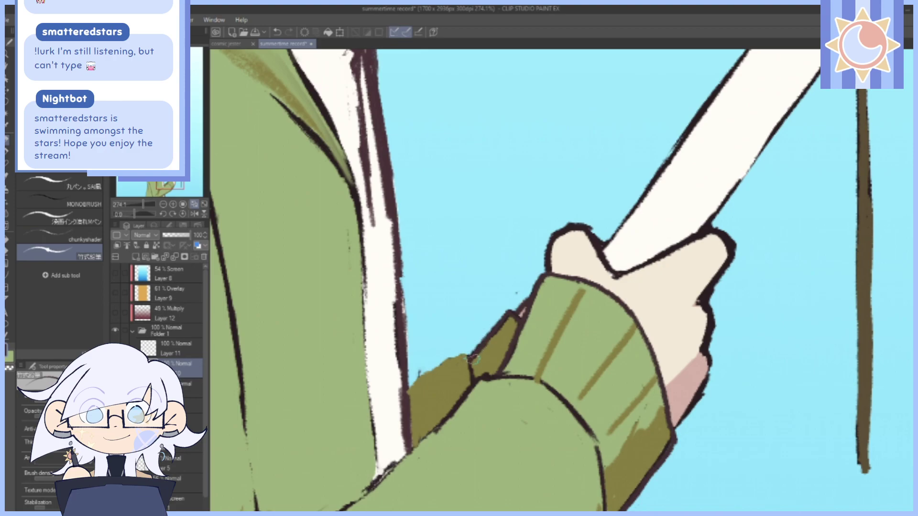
{"action": "left_click_drag", "start_coordinate": [136, 214], "coordinate": [131, 215]}
{"action": "mouse_move", "coordinate": [559, 388]}
{"action": "left_mouse_down"}
{"action": "mouse_move", "coordinate": [510, 261]}
{"action": "mouse_move", "coordinate": [498, 340]}
{"action": "left_mouse_up"}
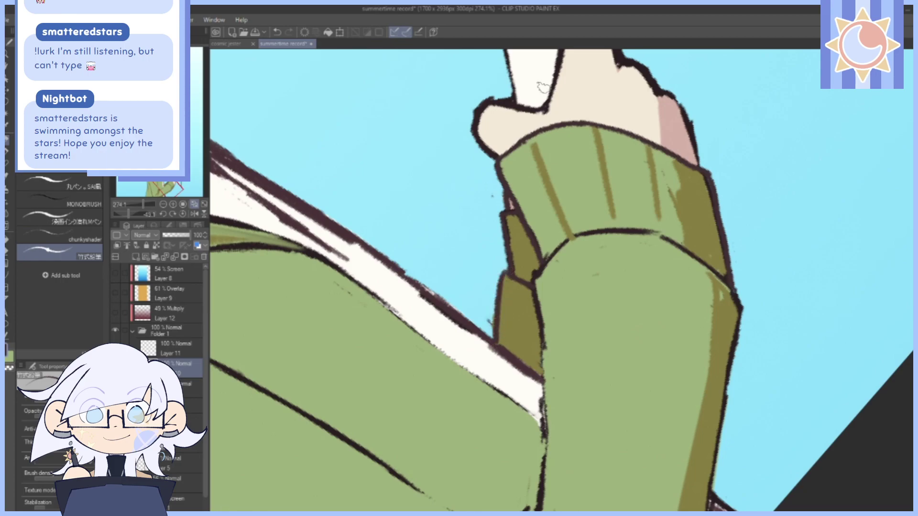
Check the linework from the lower jacket up to the head and on the whole upright canvas.
{"action": "left_click", "coordinate": [194, 213]}
{"action": "left_click", "coordinate": [194, 213]}
{"action": "left_click", "coordinate": [183, 215]}
{"action": "left_click_drag", "start_coordinate": [448, 423], "coordinate": [724, 370]}
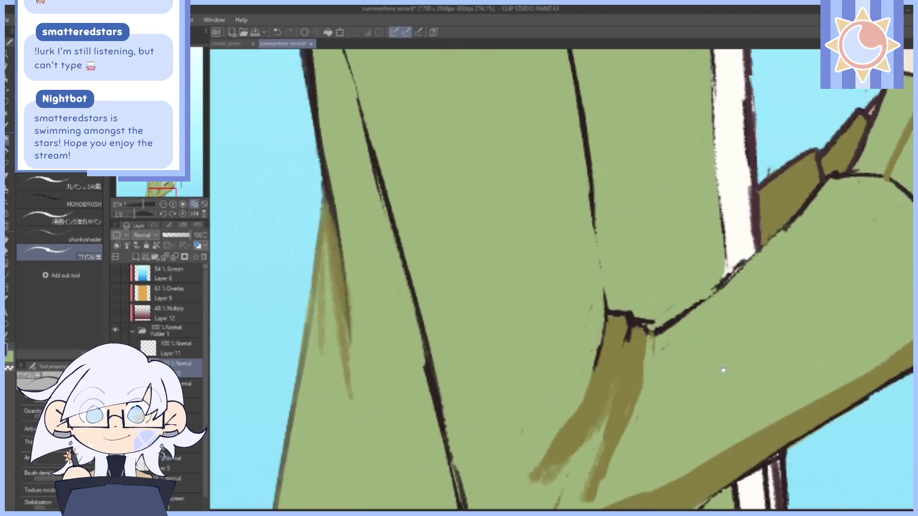
{"action": "left_click_drag", "start_coordinate": [571, 266], "coordinate": [765, 502]}
{"action": "left_click_drag", "start_coordinate": [619, 53], "coordinate": [410, 404]}
{"action": "left_click_drag", "start_coordinate": [686, 93], "coordinate": [665, 445]}
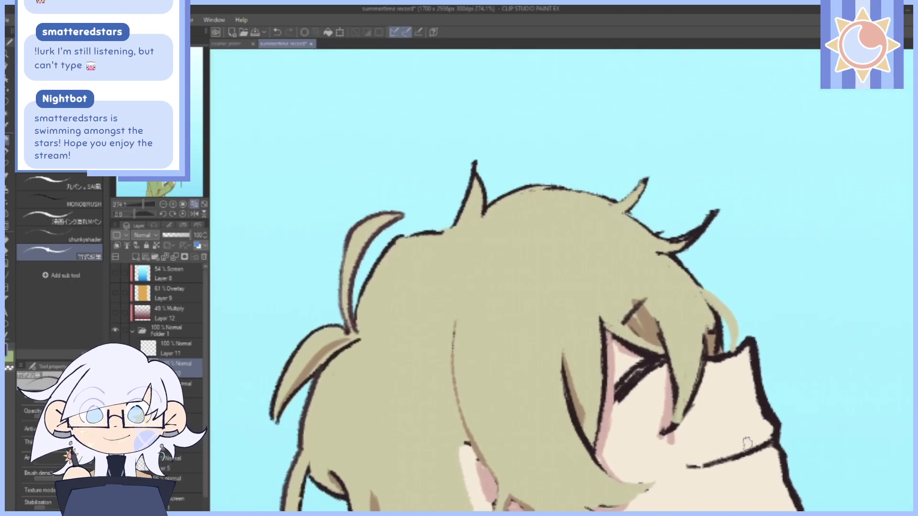
{"action": "left_click", "coordinate": [195, 205]}
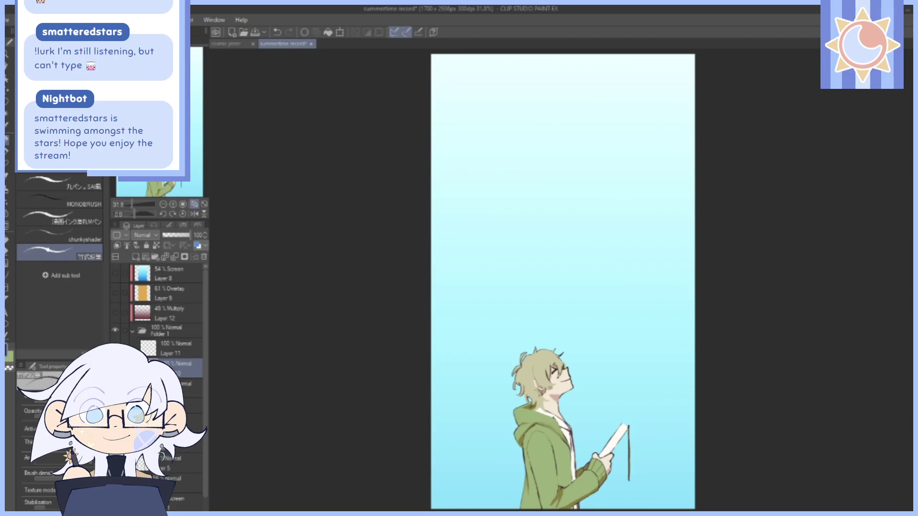
Try a dark outline where the hair meets the hood's inner shadow at the nape, and undo it.
{"action": "left_click", "coordinate": [191, 388]}
{"action": "left_click_drag", "start_coordinate": [134, 214], "coordinate": [139, 204]}
{"action": "left_click", "coordinate": [183, 214]}
{"action": "left_click_drag", "start_coordinate": [540, 488], "coordinate": [563, 250]}
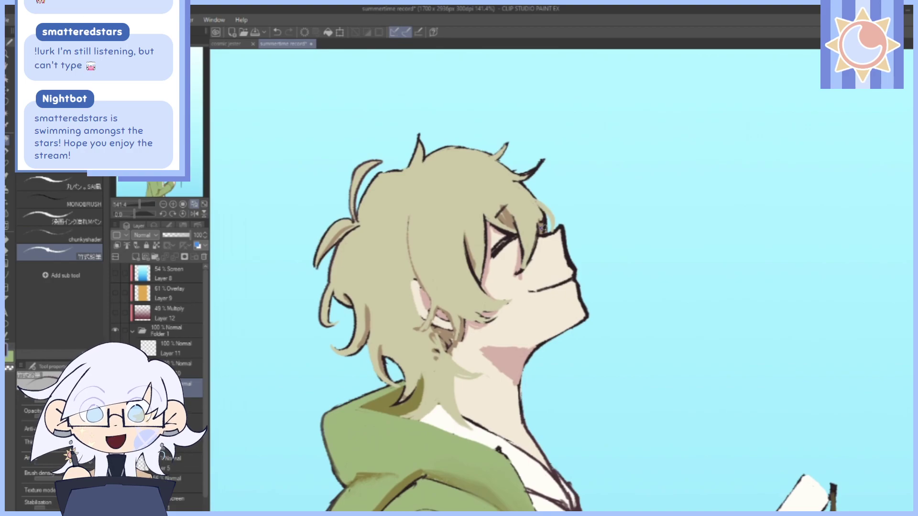
{"action": "left_click", "coordinate": [173, 353]}
{"action": "left_click", "coordinate": [176, 368]}
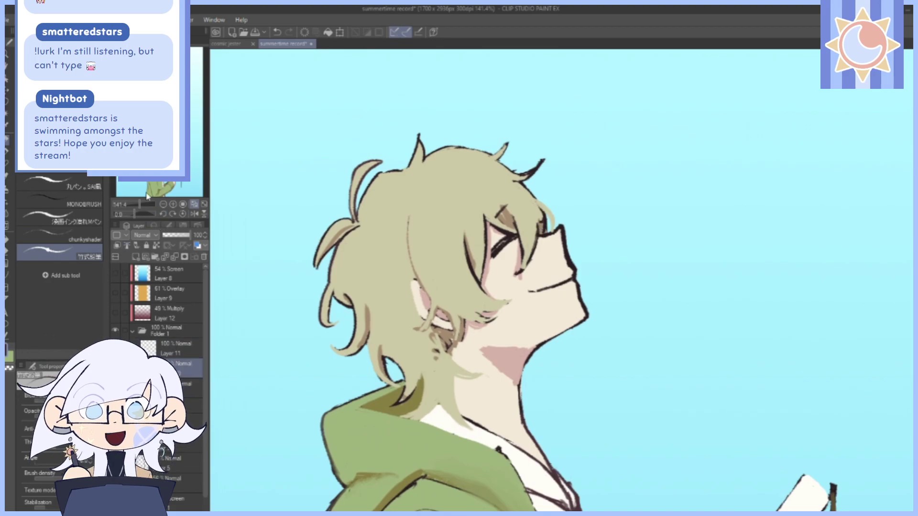
{"action": "left_click_drag", "start_coordinate": [140, 204], "coordinate": [143, 204]}
{"action": "left_click_drag", "start_coordinate": [314, 457], "coordinate": [402, 291]}
{"action": "mouse_move", "coordinate": [521, 180]}
{"action": "left_mouse_down"}
{"action": "mouse_move", "coordinate": [547, 206]}
{"action": "mouse_move", "coordinate": [535, 189]}
{"action": "left_mouse_up"}
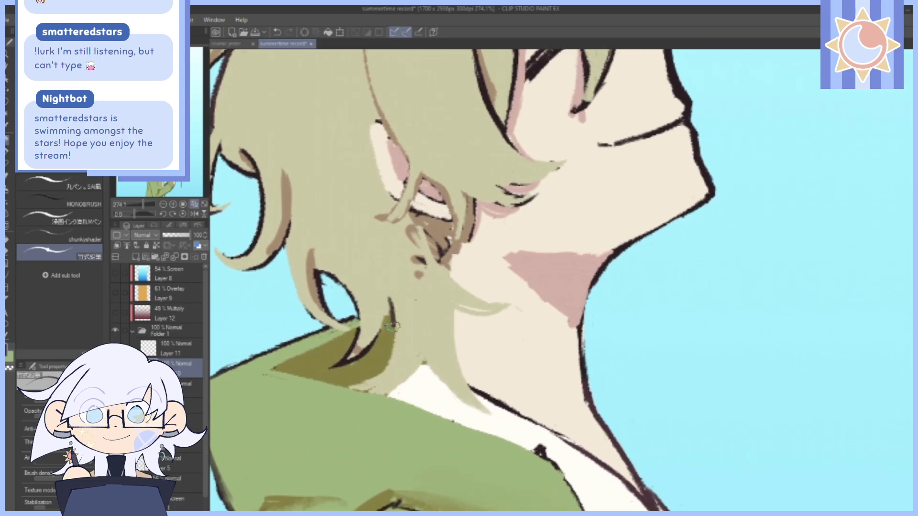
{"action": "left_click", "coordinate": [282, 34]}
Try a dark outline along the hood's front opening edge from the nape down to the collar, and undo it.
{"action": "left_click_drag", "start_coordinate": [134, 214], "coordinate": [139, 214]}
{"action": "left_click_drag", "start_coordinate": [142, 207], "coordinate": [140, 206]}
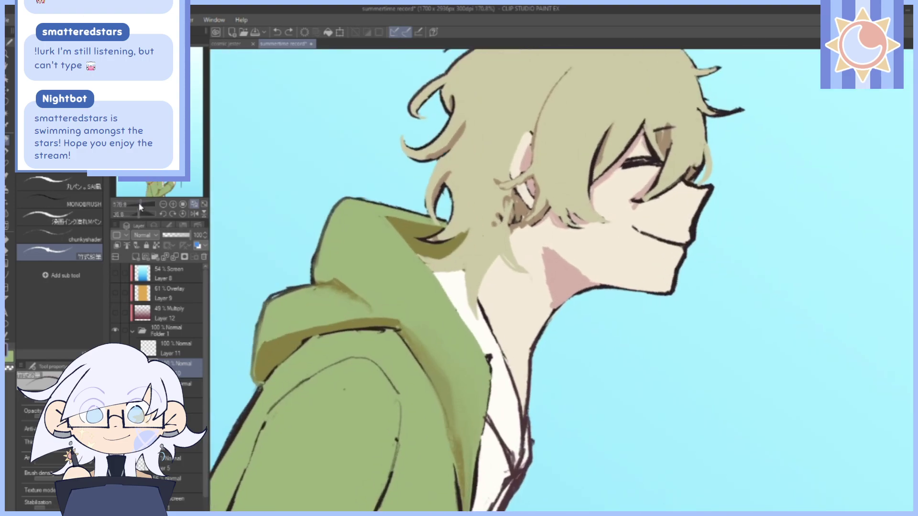
{"action": "left_click_drag", "start_coordinate": [497, 183], "coordinate": [487, 123]}
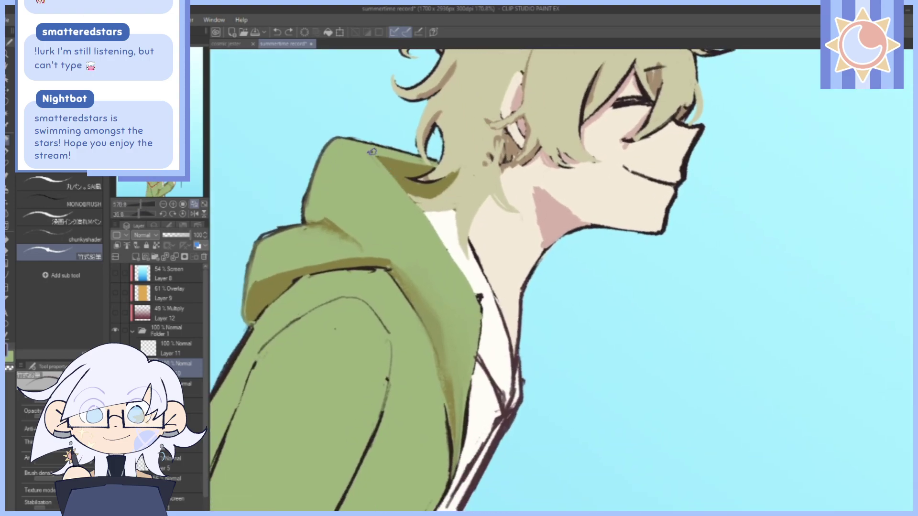
{"action": "left_click_drag", "start_coordinate": [372, 151], "coordinate": [478, 292]}
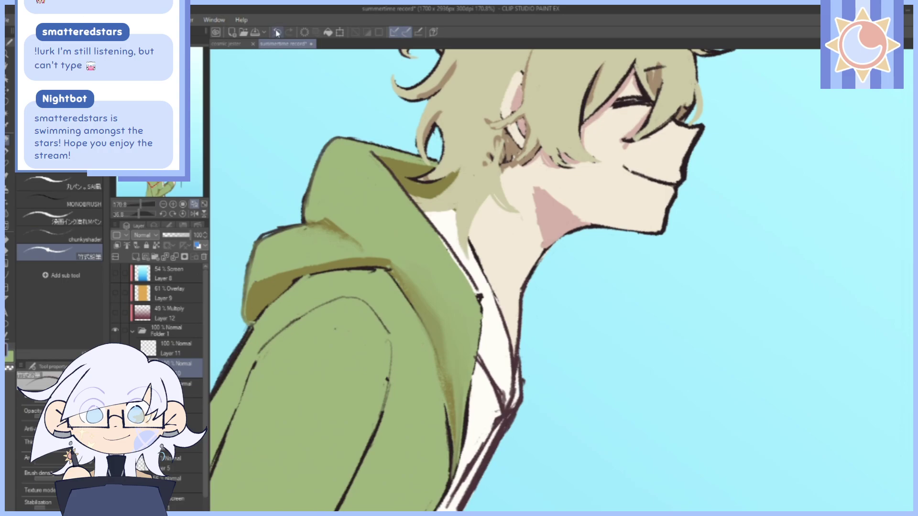
{"action": "left_click", "coordinate": [276, 32]}
Sample the light hair colour and paint over the uneven outline at the back of the crown, on the second layer below Layer 11.
{"action": "mouse_move", "coordinate": [139, 214]}
{"action": "left_mouse_down"}
{"action": "mouse_move", "coordinate": [125, 222]}
{"action": "mouse_move", "coordinate": [132, 217]}
{"action": "left_mouse_up"}
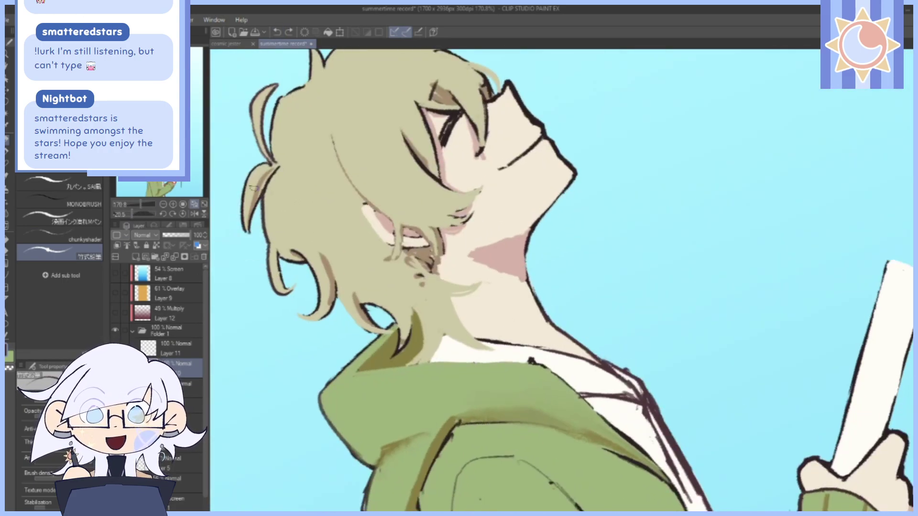
{"action": "left_click", "coordinate": [183, 215]}
{"action": "left_click_drag", "start_coordinate": [660, 267], "coordinate": [628, 202]}
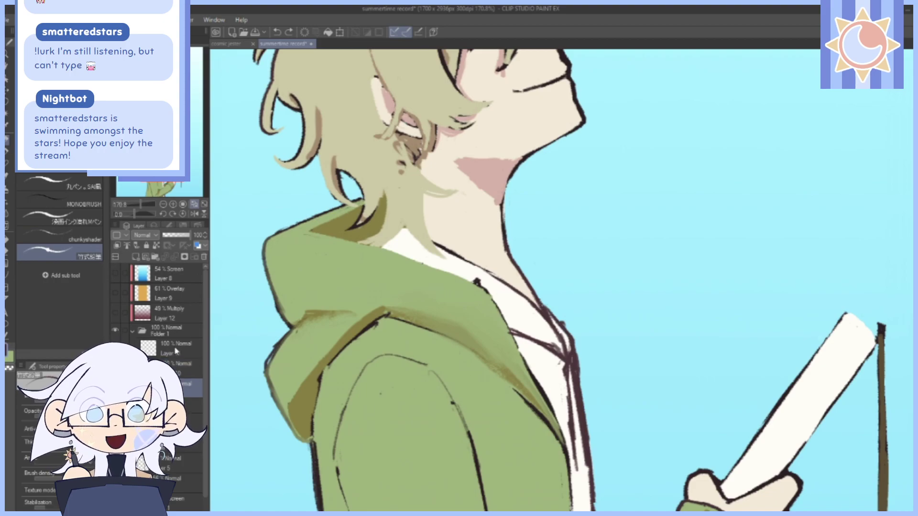
{"action": "left_click_drag", "start_coordinate": [646, 118], "coordinate": [566, 377]}
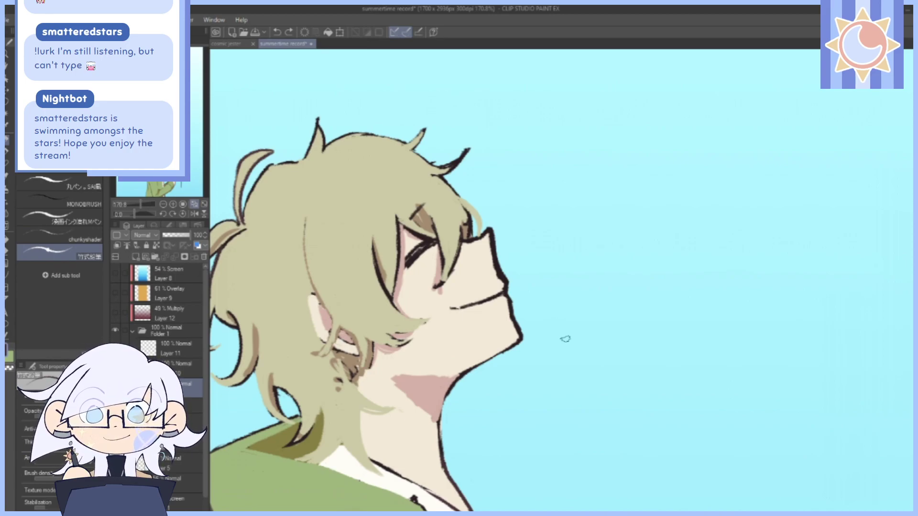
{"action": "left_click_drag", "start_coordinate": [145, 204], "coordinate": [143, 204]}
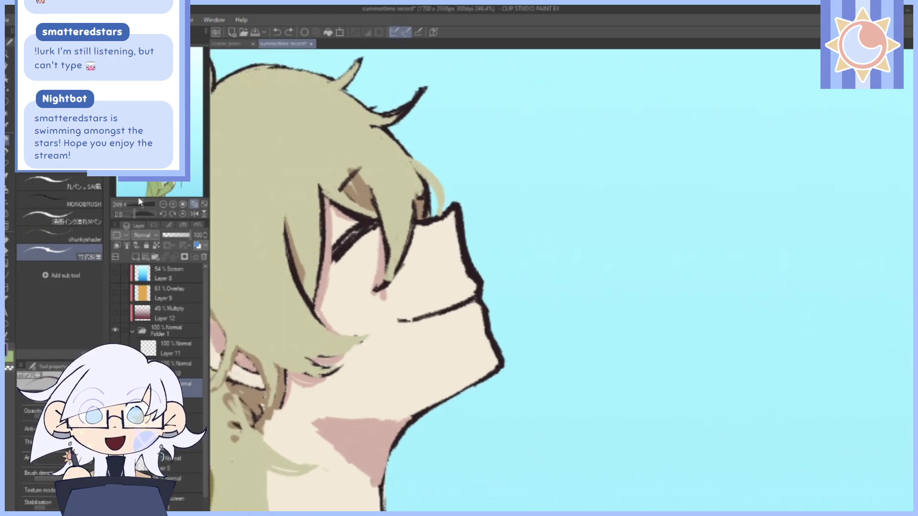
{"action": "mouse_move", "coordinate": [522, 214]}
{"action": "left_mouse_down"}
{"action": "mouse_move", "coordinate": [641, 281]}
{"action": "mouse_move", "coordinate": [716, 416]}
{"action": "mouse_move", "coordinate": [742, 310]}
{"action": "left_mouse_up"}
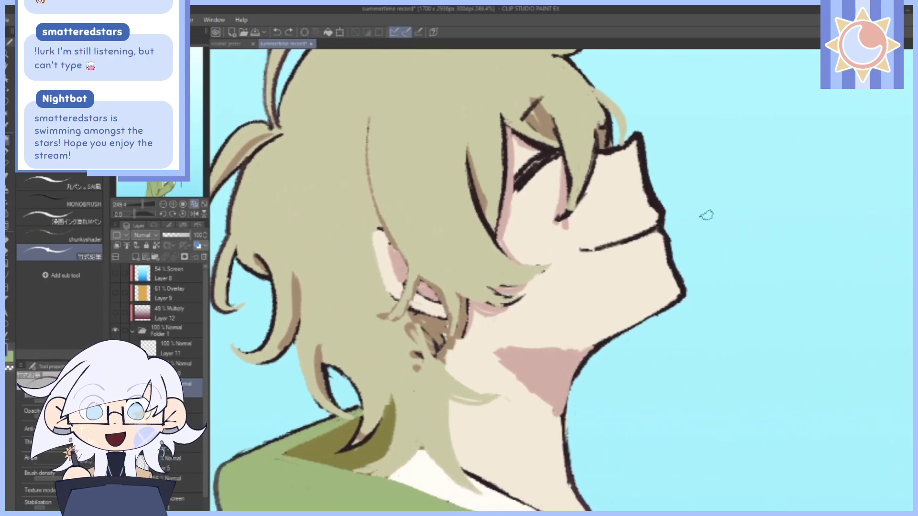
{"action": "mouse_move", "coordinate": [708, 179]}
{"action": "left_mouse_down"}
{"action": "mouse_move", "coordinate": [737, 266]}
{"action": "mouse_move", "coordinate": [728, 292]}
{"action": "mouse_move", "coordinate": [736, 230]}
{"action": "left_mouse_up"}
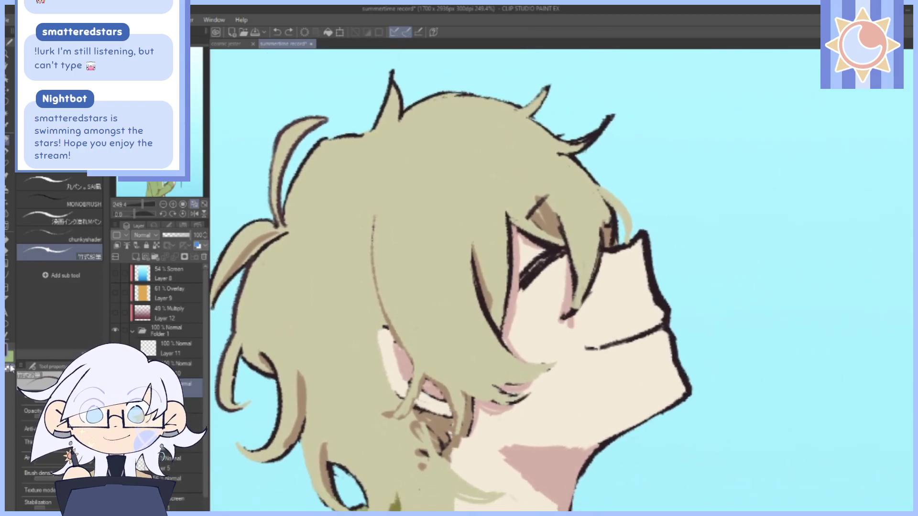
{"action": "left_click", "coordinate": [390, 183], "text": "alt"}
{"action": "left_click_drag", "start_coordinate": [133, 214], "coordinate": [127, 214]}
{"action": "left_click_drag", "start_coordinate": [397, 277], "coordinate": [393, 287]}
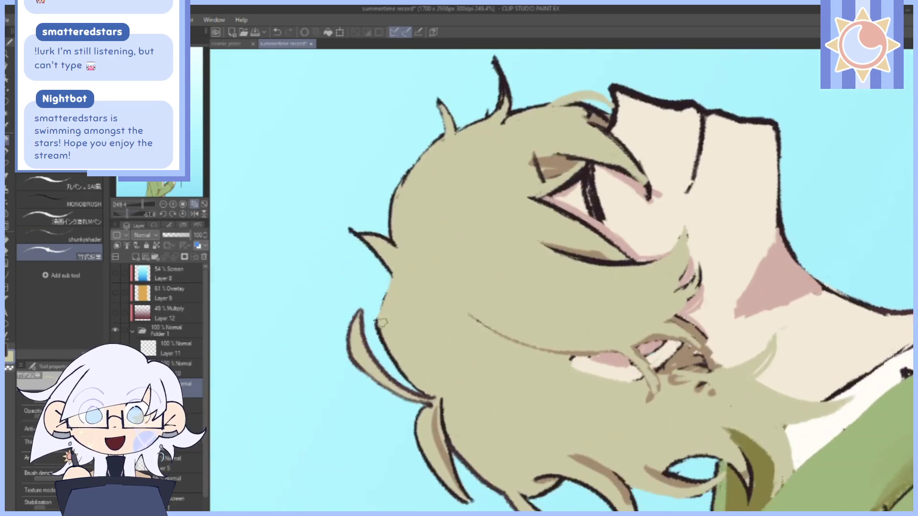
{"action": "left_click", "coordinate": [183, 215]}
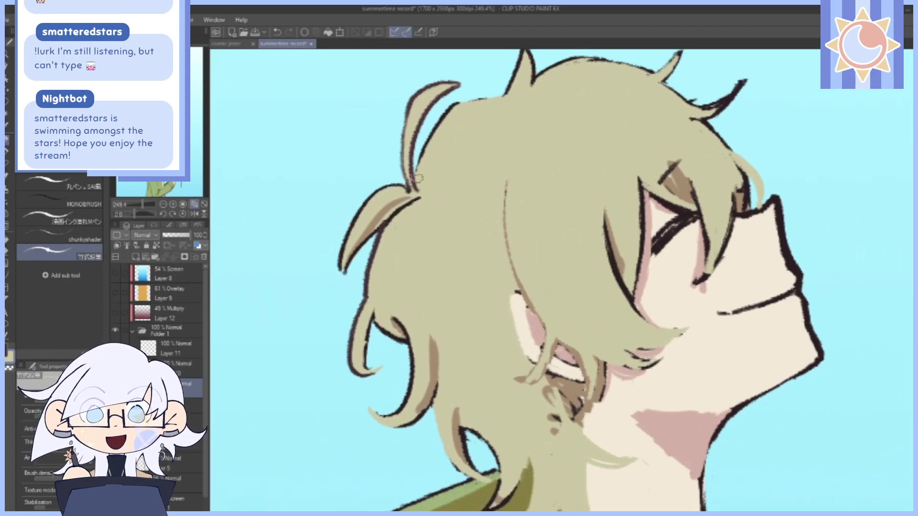
Clean up the outlines of the curved locks at the back of the head with the hair colour.
{"action": "left_click_drag", "start_coordinate": [494, 102], "coordinate": [500, 154]}
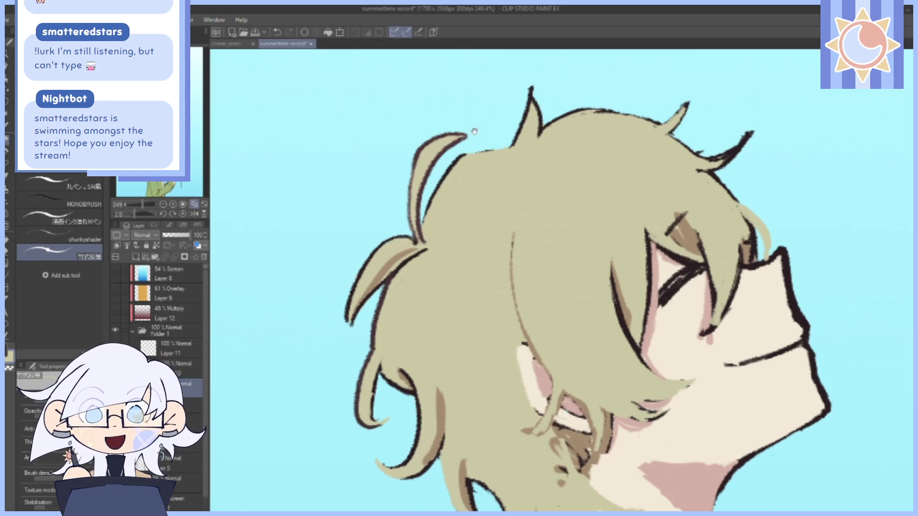
{"action": "left_click_drag", "start_coordinate": [531, 284], "coordinate": [512, 265]}
{"action": "left_click_drag", "start_coordinate": [134, 214], "coordinate": [128, 207]}
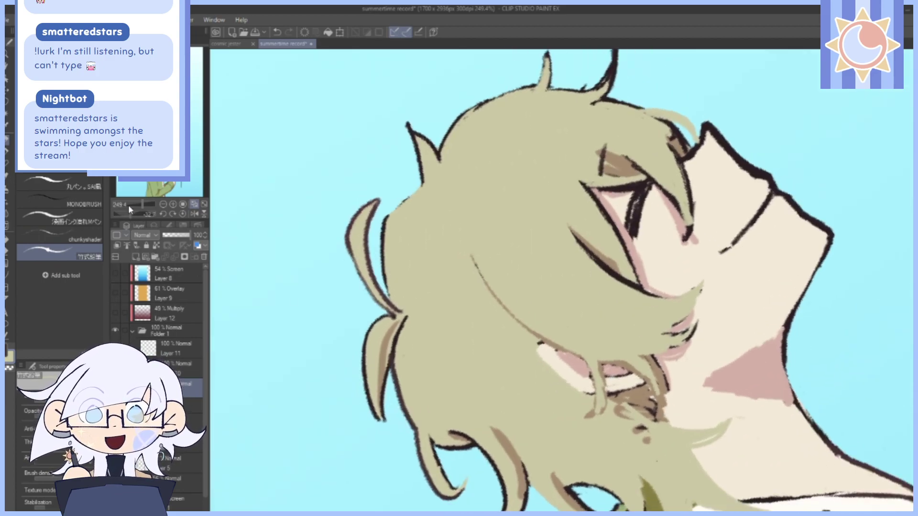
{"action": "left_click_drag", "start_coordinate": [412, 350], "coordinate": [414, 281]}
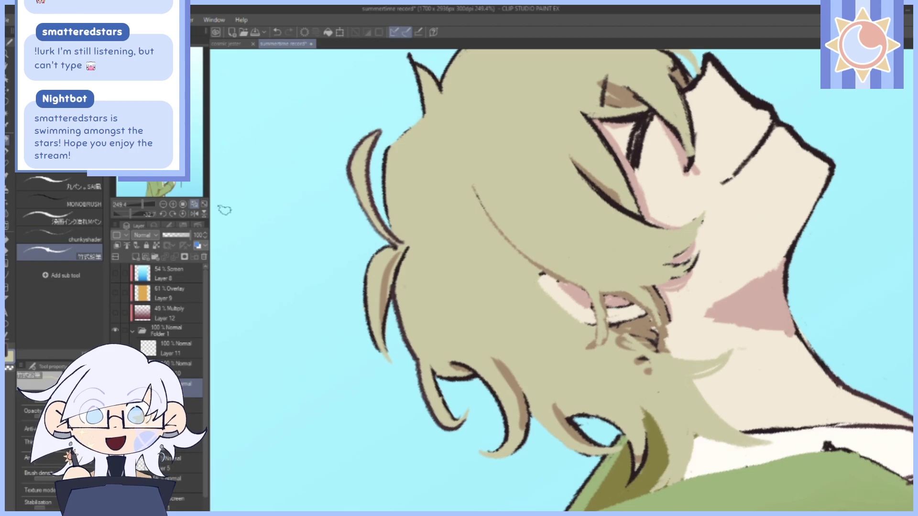
{"action": "left_click", "coordinate": [183, 214]}
{"action": "mouse_move", "coordinate": [760, 187]}
{"action": "left_mouse_down"}
{"action": "mouse_move", "coordinate": [620, 335]}
{"action": "mouse_move", "coordinate": [599, 350]}
{"action": "mouse_move", "coordinate": [589, 337]}
{"action": "left_mouse_up"}
Slim the dark outlines around the spiky tufts on top of the head with the hair colour.
{"action": "left_click_drag", "start_coordinate": [134, 213], "coordinate": [127, 217]}
{"action": "left_click_drag", "start_coordinate": [553, 336], "coordinate": [583, 255]}
{"action": "left_click_drag", "start_coordinate": [494, 206], "coordinate": [458, 243]}
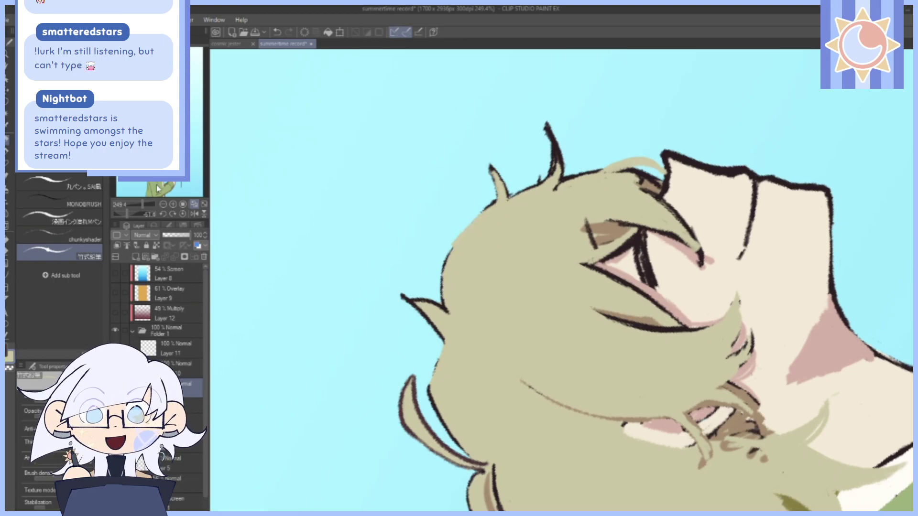
{"action": "mouse_move", "coordinate": [528, 144]}
{"action": "left_mouse_down"}
{"action": "mouse_move", "coordinate": [486, 179]}
{"action": "mouse_move", "coordinate": [514, 203]}
{"action": "mouse_move", "coordinate": [511, 224]}
{"action": "left_mouse_up"}
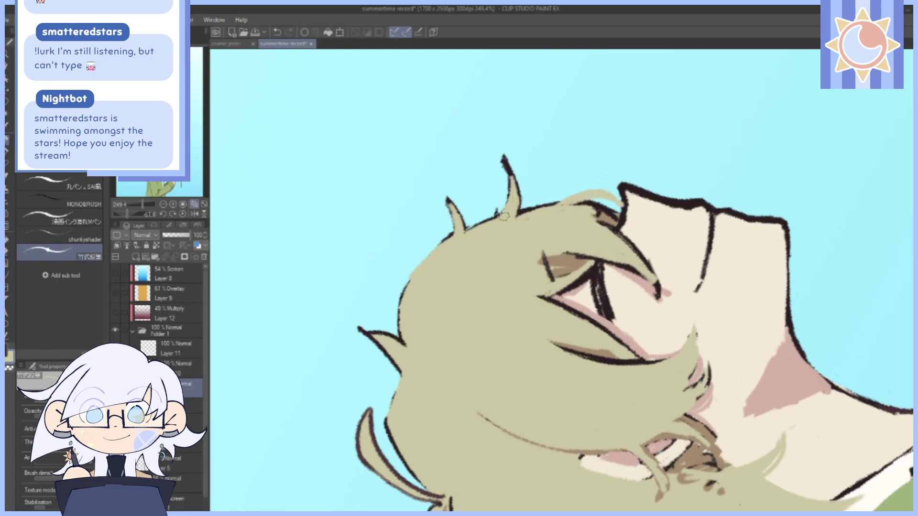
{"action": "left_click", "coordinate": [184, 214]}
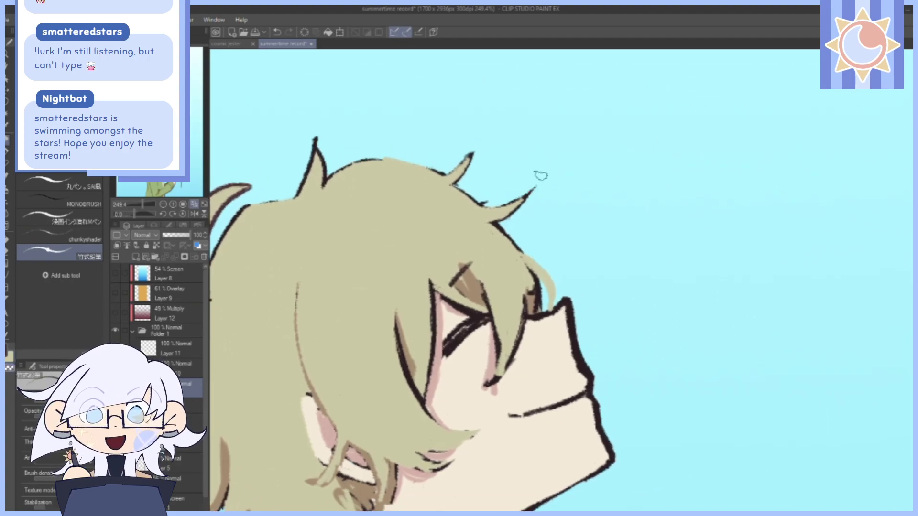
{"action": "left_click_drag", "start_coordinate": [557, 150], "coordinate": [566, 160]}
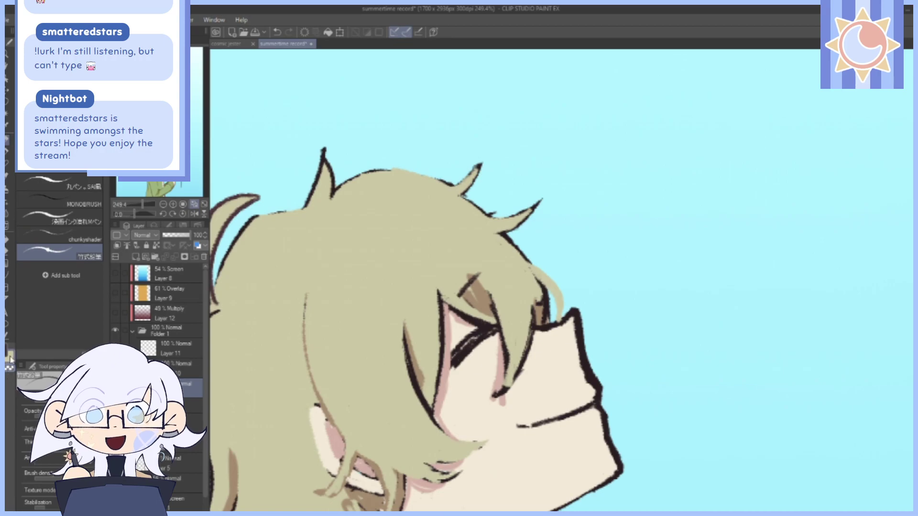
Paint over the dark outline along the front of the hair, from between the front tufts down to the forehead.
{"action": "left_click_drag", "start_coordinate": [134, 214], "coordinate": [138, 214]}
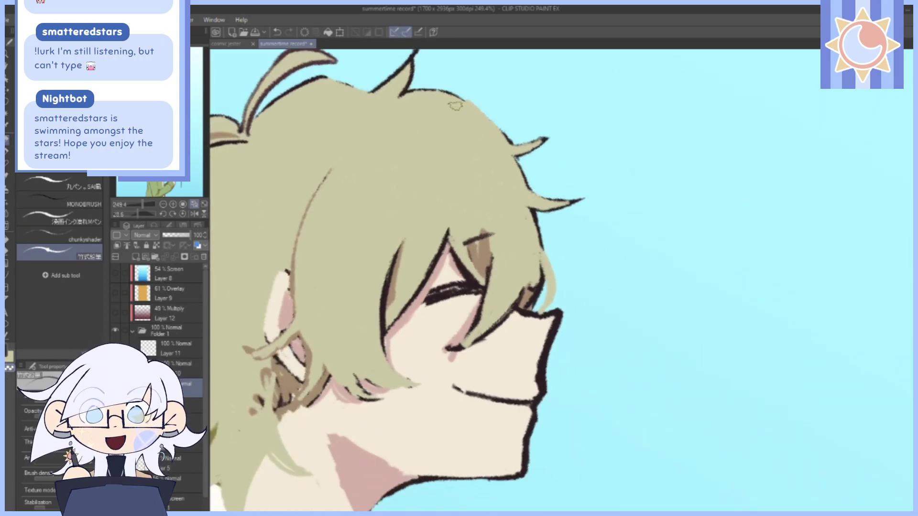
{"action": "left_click_drag", "start_coordinate": [512, 152], "coordinate": [523, 184]}
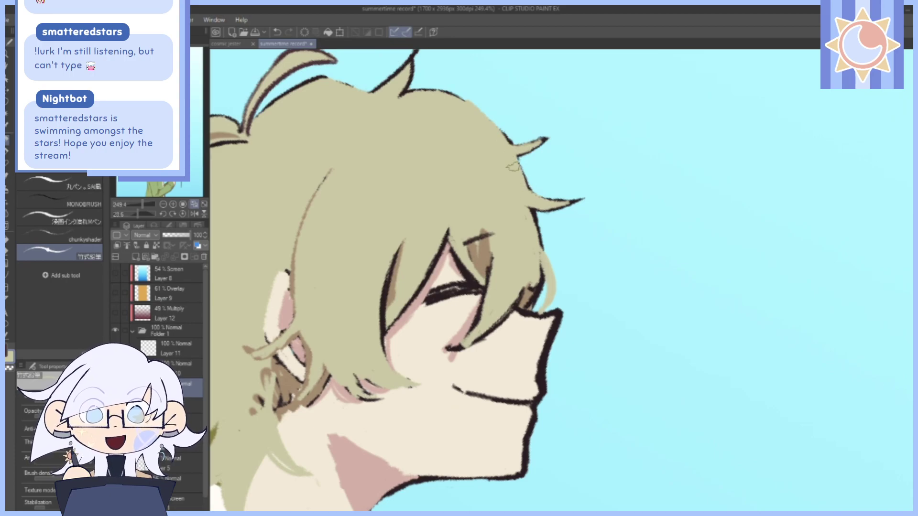
{"action": "left_click_drag", "start_coordinate": [494, 132], "coordinate": [486, 115]}
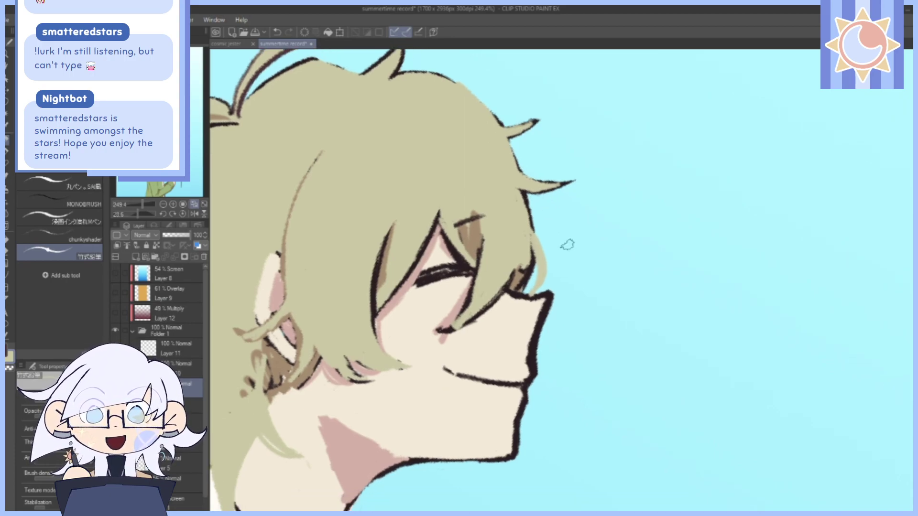
{"action": "left_click_drag", "start_coordinate": [579, 165], "coordinate": [585, 186]}
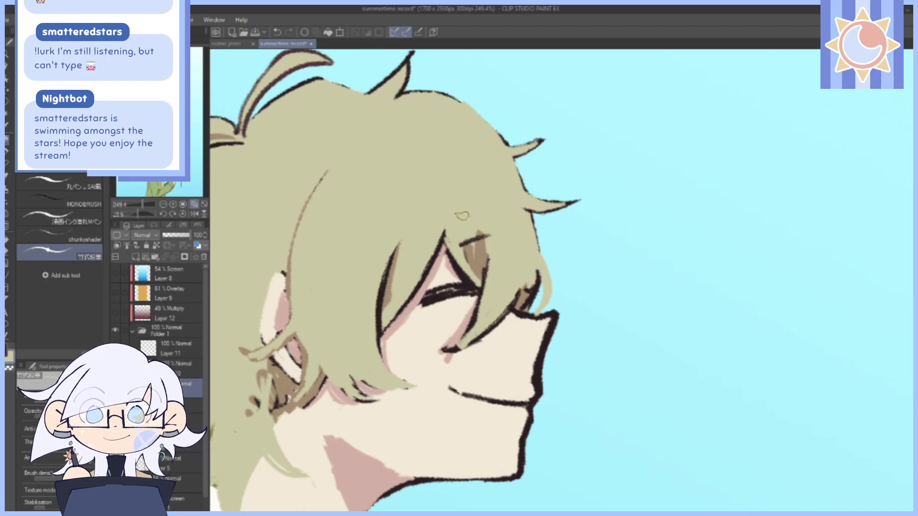
{"action": "left_click", "coordinate": [183, 214]}
{"action": "left_click_drag", "start_coordinate": [669, 340], "coordinate": [618, 317]}
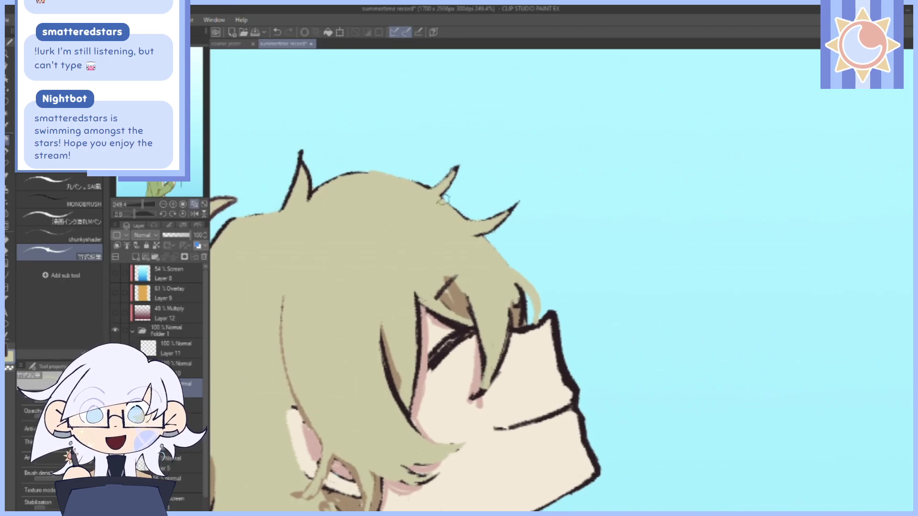
{"action": "left_click_drag", "start_coordinate": [624, 316], "coordinate": [711, 234]}
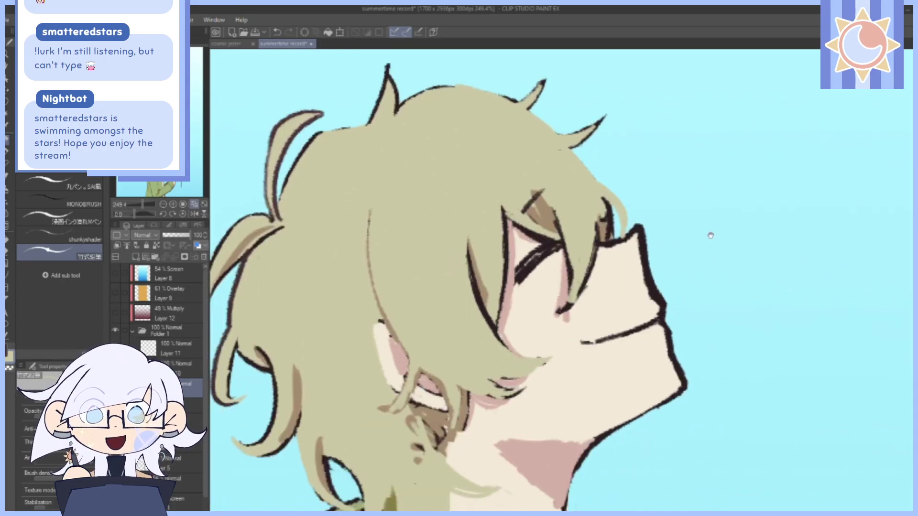
Touch up the edge and tip of the pointed lock at the back of the head in the hair colour.
{"action": "left_click_drag", "start_coordinate": [708, 395], "coordinate": [748, 349]}
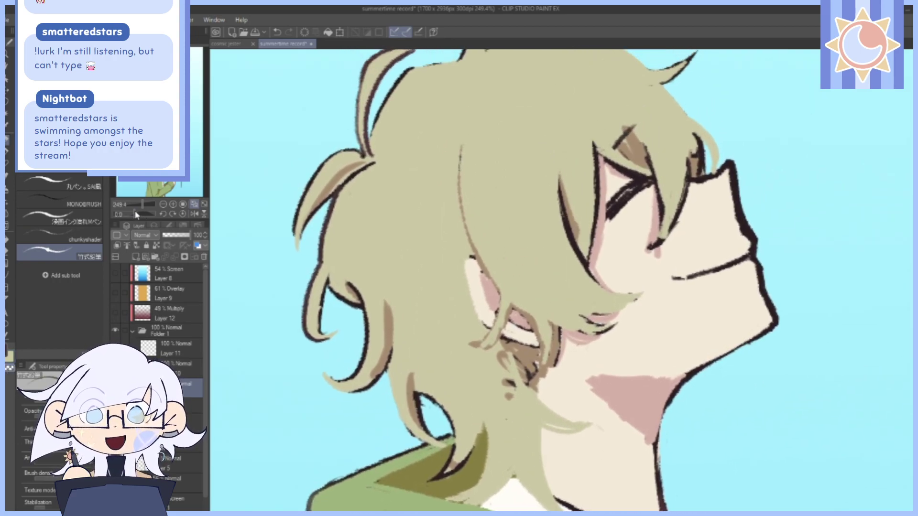
{"action": "left_click_drag", "start_coordinate": [136, 215], "coordinate": [126, 214]}
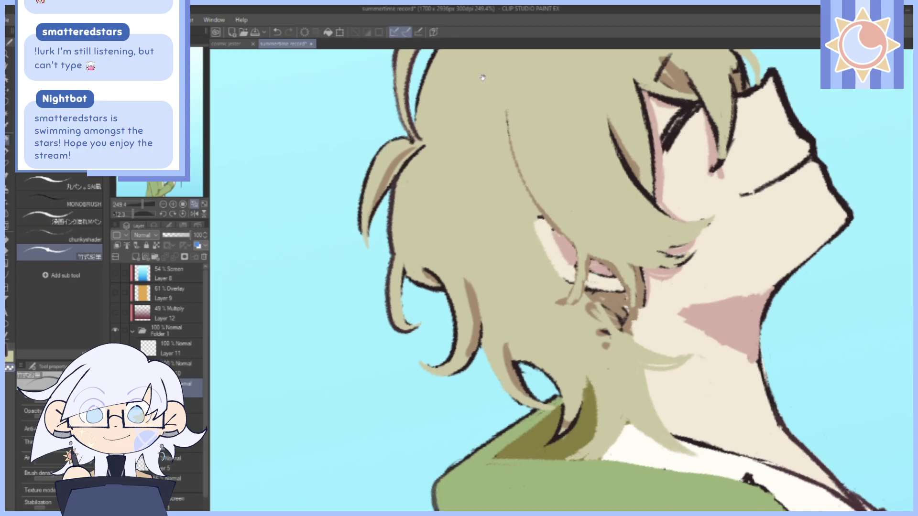
{"action": "left_click_drag", "start_coordinate": [482, 78], "coordinate": [412, 187]}
{"action": "left_click_drag", "start_coordinate": [568, 149], "coordinate": [570, 136]}
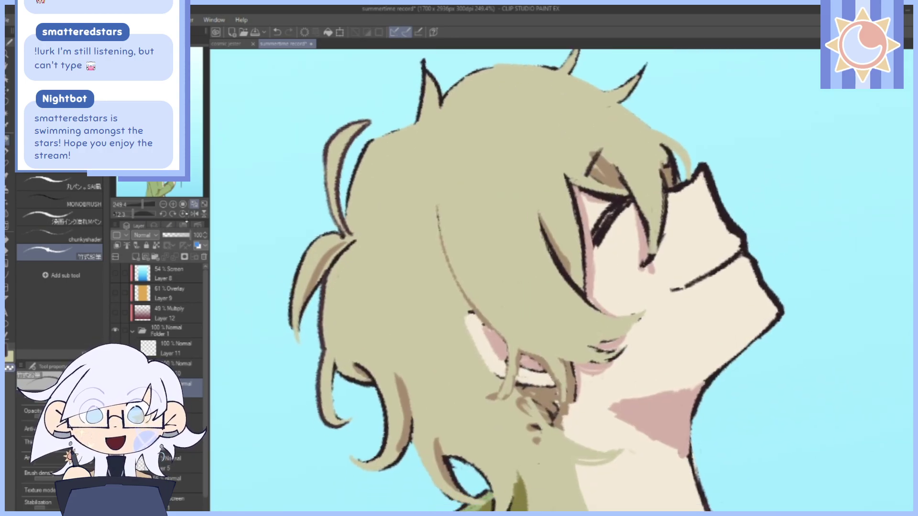
{"action": "left_click", "coordinate": [183, 214]}
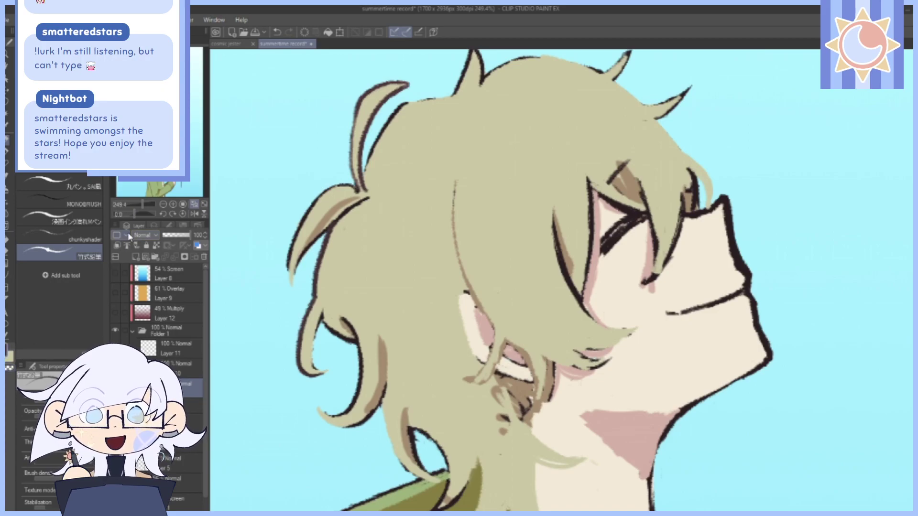
{"action": "left_click_drag", "start_coordinate": [135, 215], "coordinate": [127, 215]}
{"action": "left_click_drag", "start_coordinate": [422, 364], "coordinate": [451, 262]}
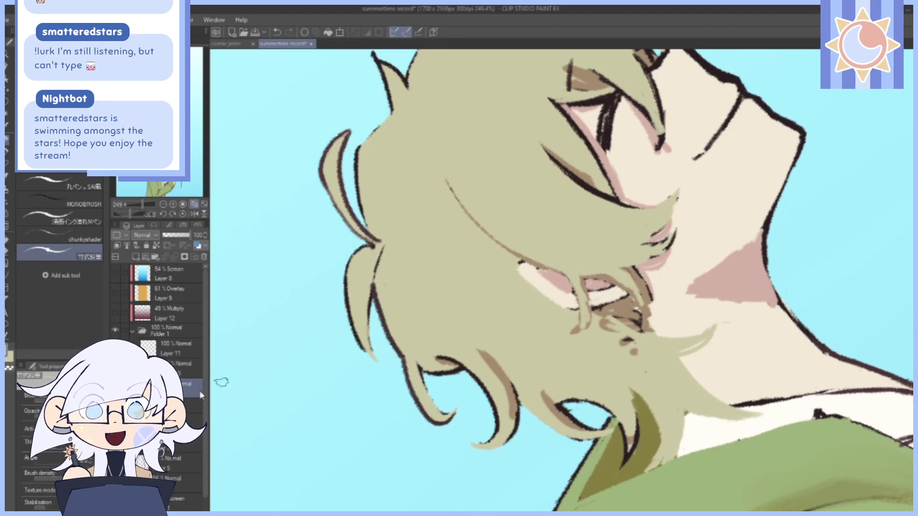
Refine the pointed back lock on the layer directly below Layer 11, and reselect the layer beneath it.
{"action": "left_click", "coordinate": [154, 41]}
{"action": "left_click", "coordinate": [168, 41]}
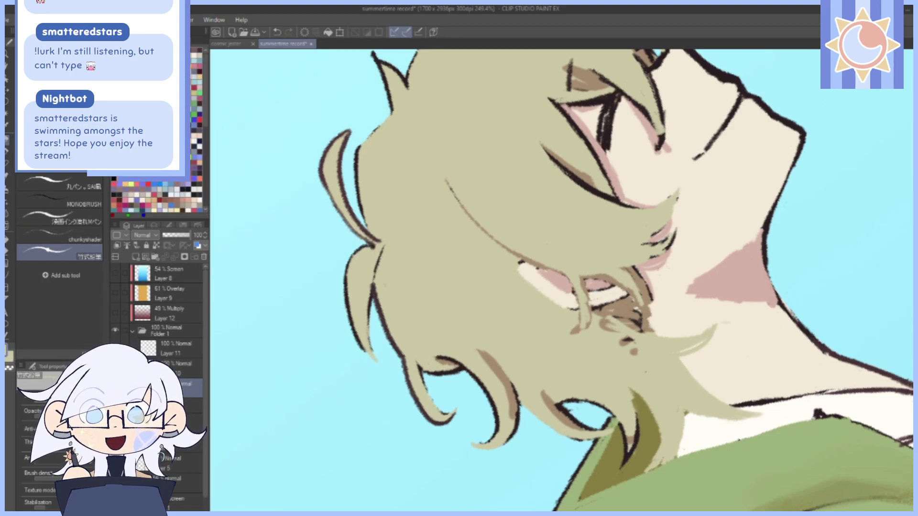
{"action": "left_click", "coordinate": [125, 41]}
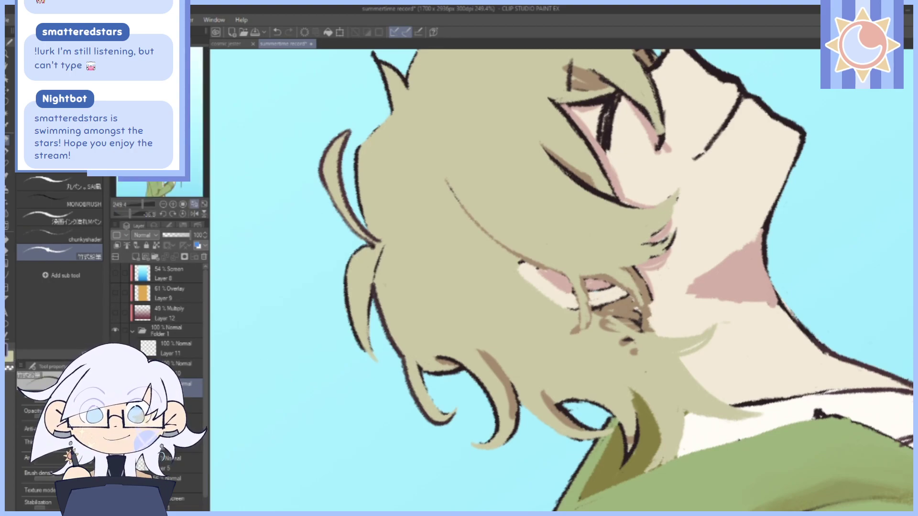
{"action": "left_click", "coordinate": [186, 365]}
{"action": "left_click_drag", "start_coordinate": [612, 215], "coordinate": [664, 188]}
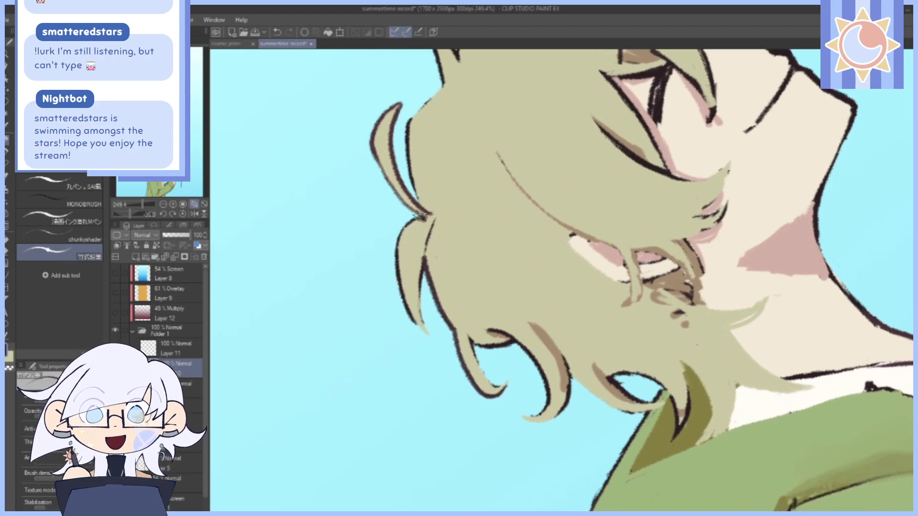
{"action": "mouse_move", "coordinate": [415, 220]}
{"action": "left_mouse_down"}
{"action": "mouse_move", "coordinate": [397, 264]}
{"action": "mouse_move", "coordinate": [408, 301]}
{"action": "left_mouse_up"}
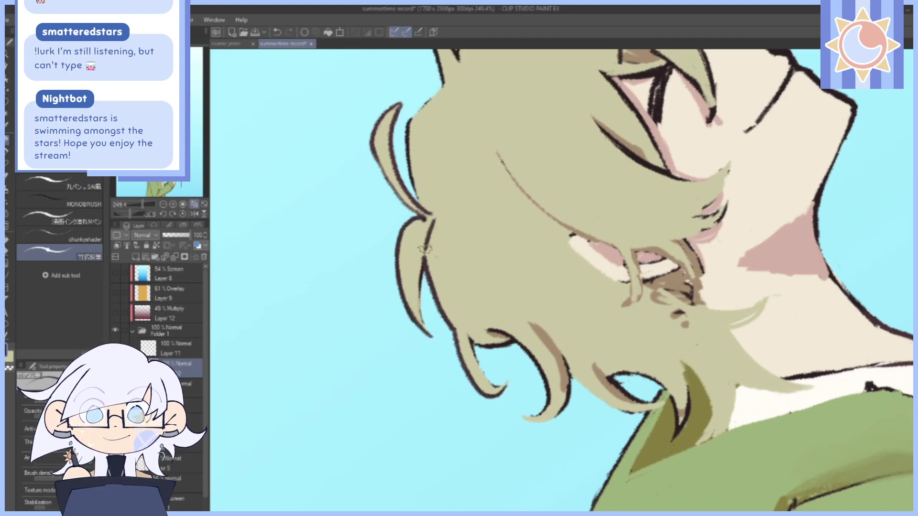
{"action": "left_click_drag", "start_coordinate": [424, 249], "coordinate": [418, 287]}
{"action": "left_click_drag", "start_coordinate": [525, 70], "coordinate": [508, 141]}
{"action": "left_click", "coordinate": [179, 386]}
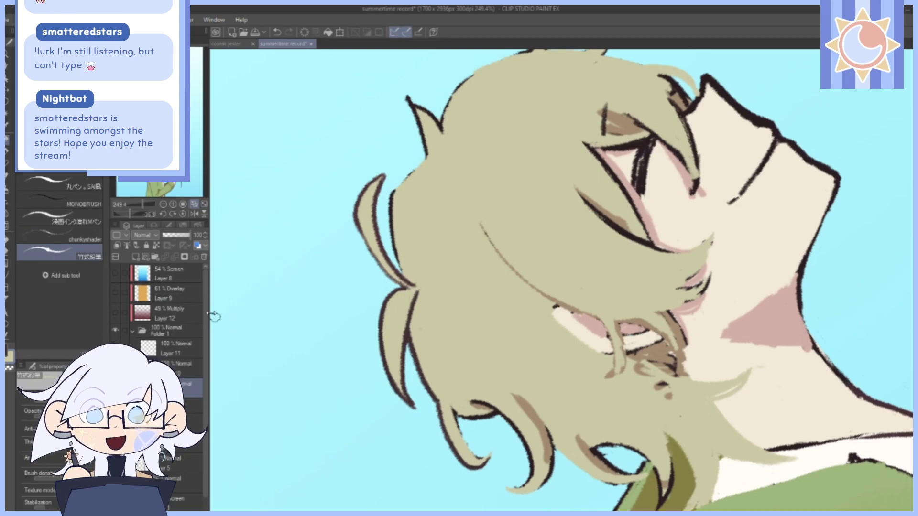
{"action": "left_click", "coordinate": [183, 214]}
{"action": "left_click_drag", "start_coordinate": [642, 265], "coordinate": [579, 363]}
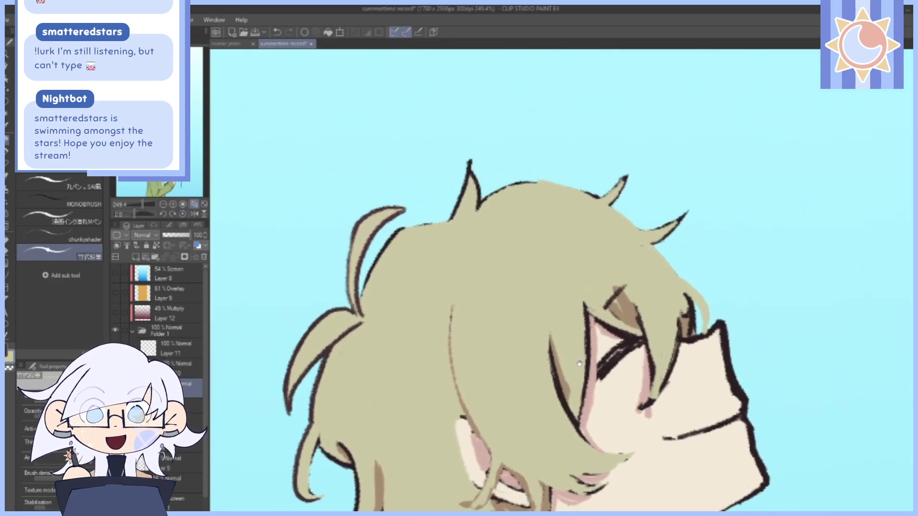
Close the gap in the dark outline between the tallest tuft and the curved lock behind it, on the layer directly below Layer 11.
{"action": "left_click_drag", "start_coordinate": [556, 470], "coordinate": [568, 436]}
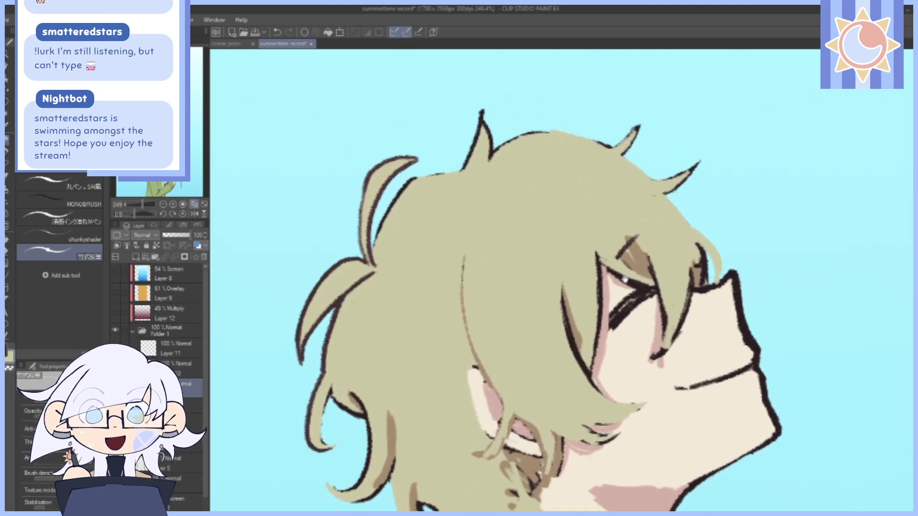
{"action": "left_click_drag", "start_coordinate": [625, 279], "coordinate": [624, 288]}
{"action": "left_click", "coordinate": [168, 368]}
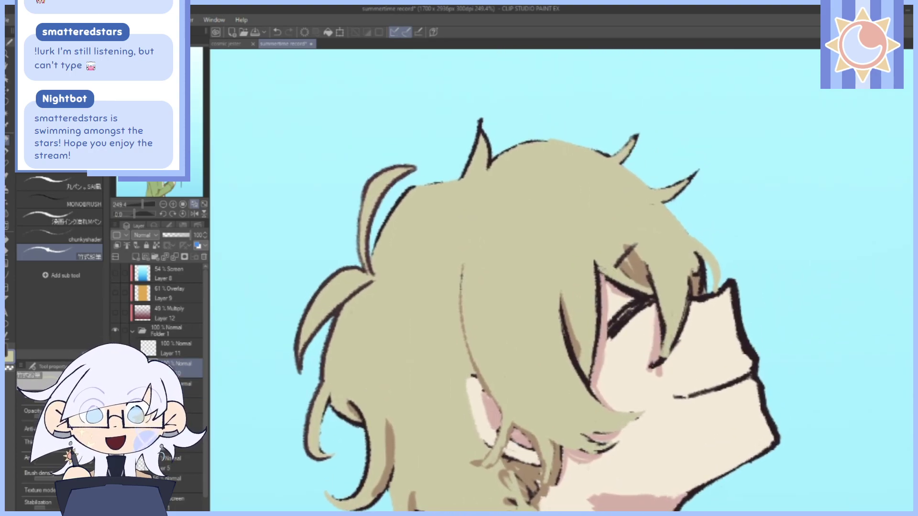
{"action": "left_click", "coordinate": [115, 368]}
{"action": "left_click", "coordinate": [116, 368]}
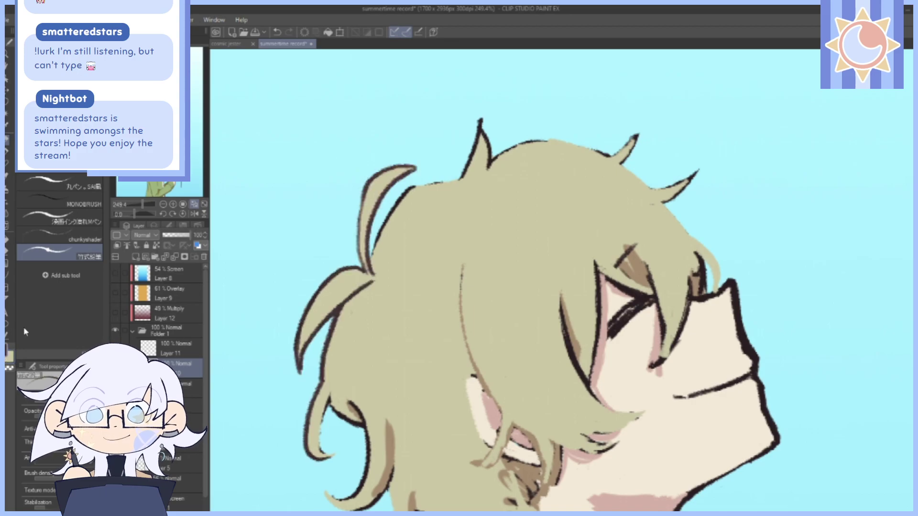
{"action": "left_click_drag", "start_coordinate": [135, 214], "coordinate": [129, 213]}
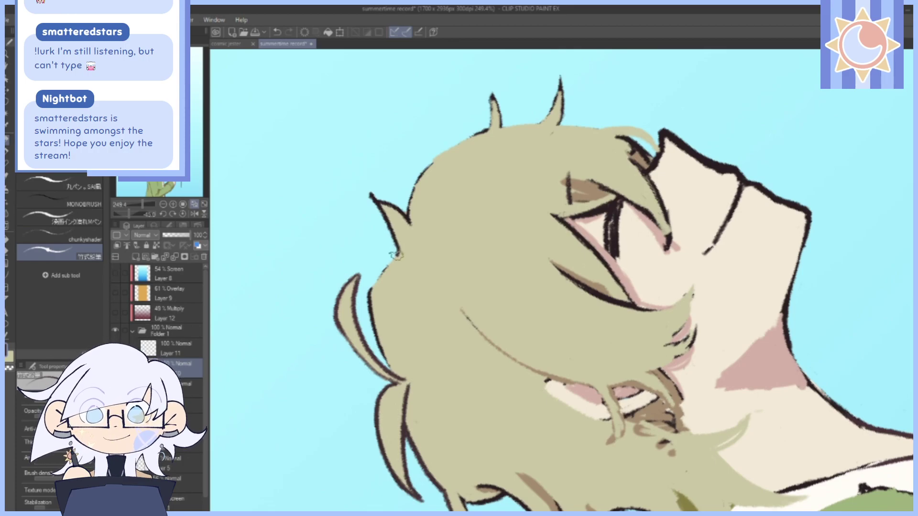
{"action": "left_click_drag", "start_coordinate": [396, 256], "coordinate": [375, 327]}
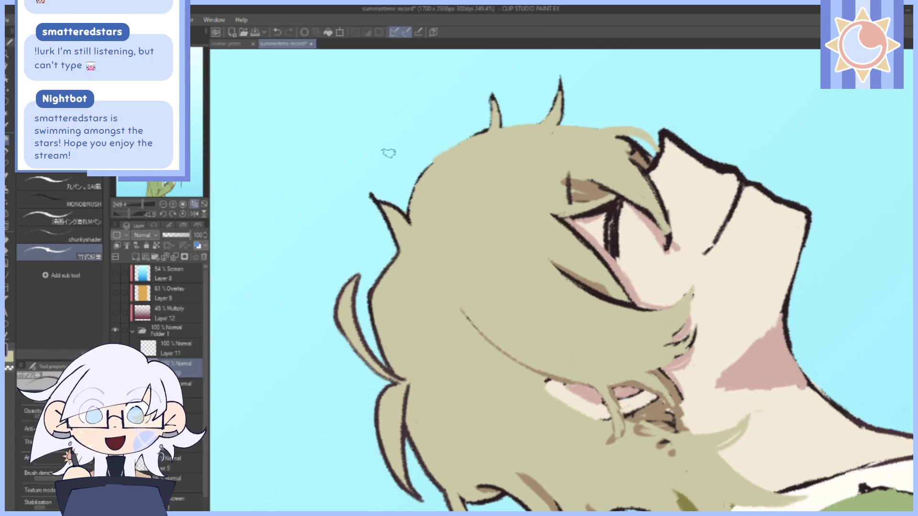
{"action": "left_click", "coordinate": [183, 214]}
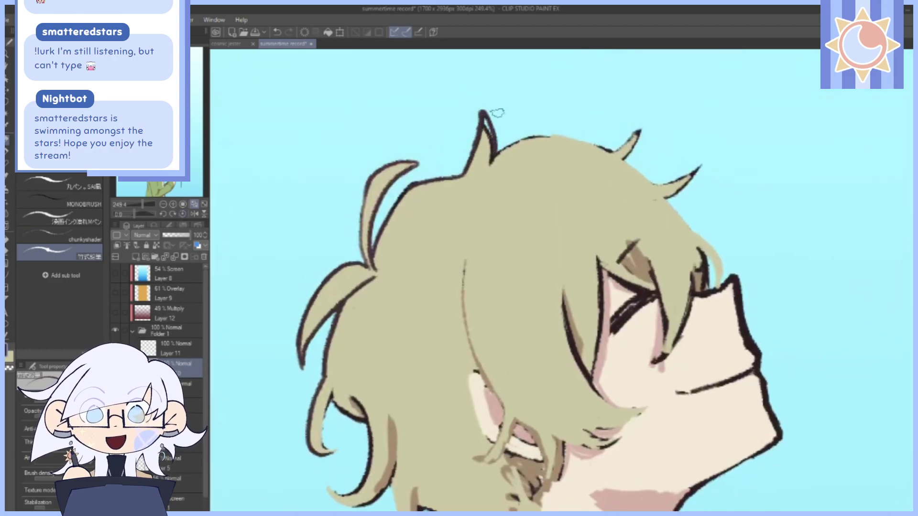
Widen the tallest tuft with a new dark front edge and cover its old line with the hair colour.
{"action": "left_click", "coordinate": [277, 32]}
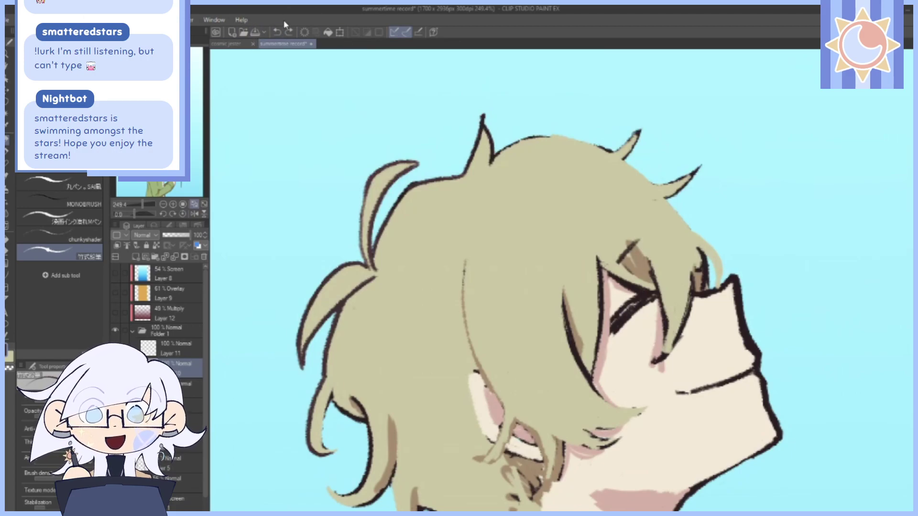
{"action": "key", "text": "ctrl+y"}
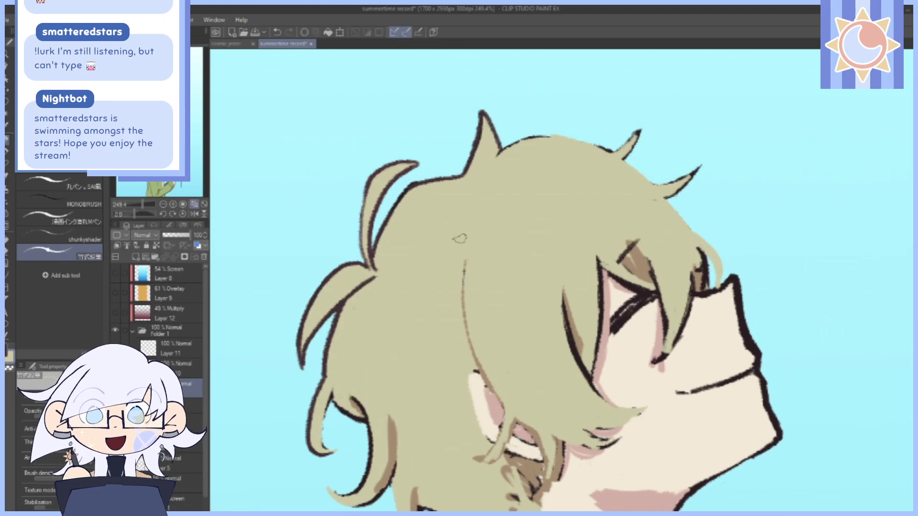
{"action": "left_click", "coordinate": [194, 204]}
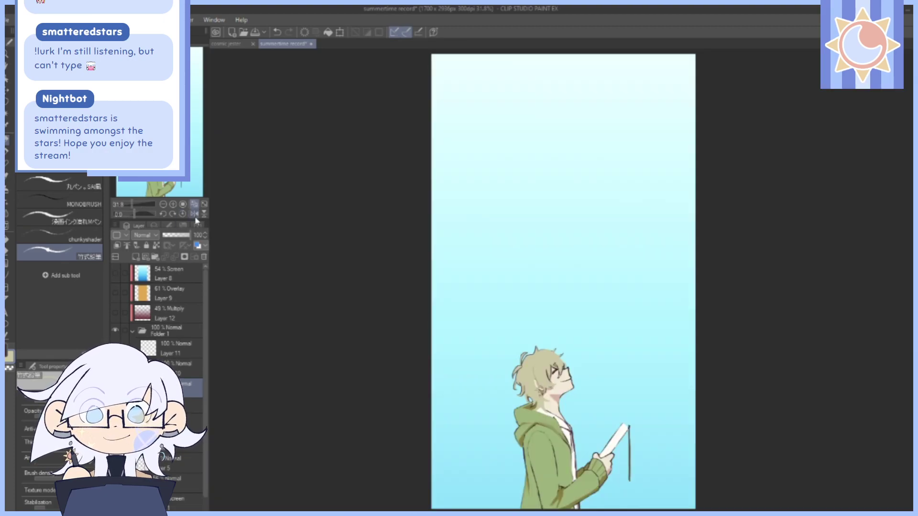
{"action": "left_click_drag", "start_coordinate": [132, 205], "coordinate": [138, 204]}
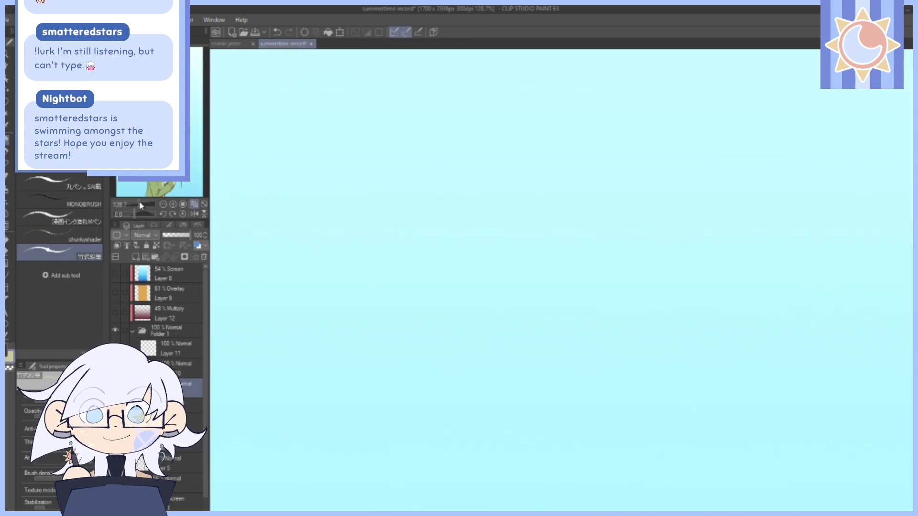
{"action": "left_click_drag", "start_coordinate": [154, 165], "coordinate": [158, 161]}
{"action": "left_click_drag", "start_coordinate": [670, 199], "coordinate": [635, 235]}
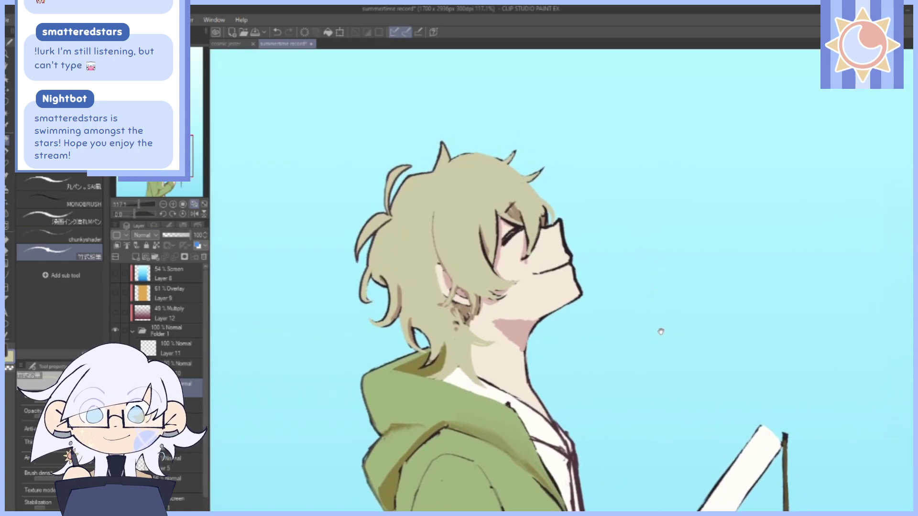
{"action": "mouse_move", "coordinate": [660, 328]}
{"action": "left_mouse_down"}
{"action": "mouse_move", "coordinate": [639, 256]}
{"action": "mouse_move", "coordinate": [650, 308]}
{"action": "mouse_move", "coordinate": [640, 314]}
{"action": "mouse_move", "coordinate": [643, 339]}
{"action": "left_mouse_up"}
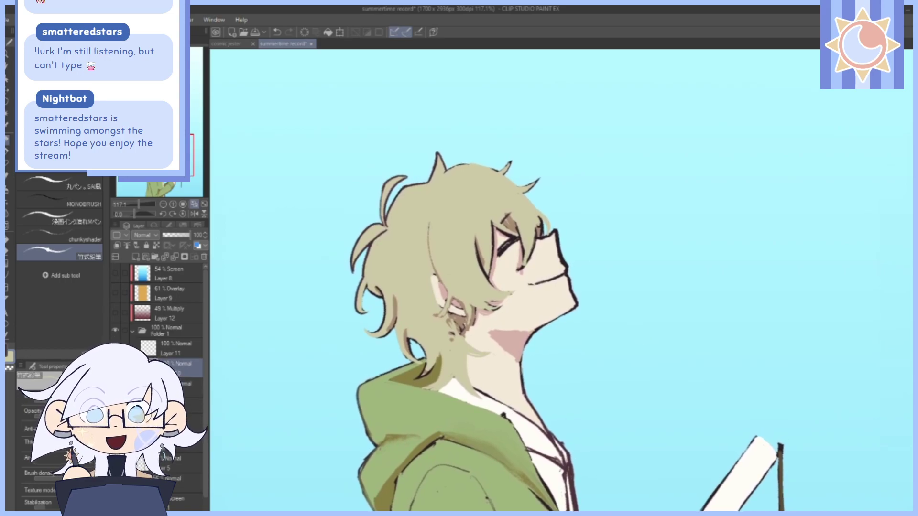
Try to fill the gap in the closed eye's lash line with solid dark strokes on the layer directly below Layer 11.
{"action": "left_click", "coordinate": [177, 368]}
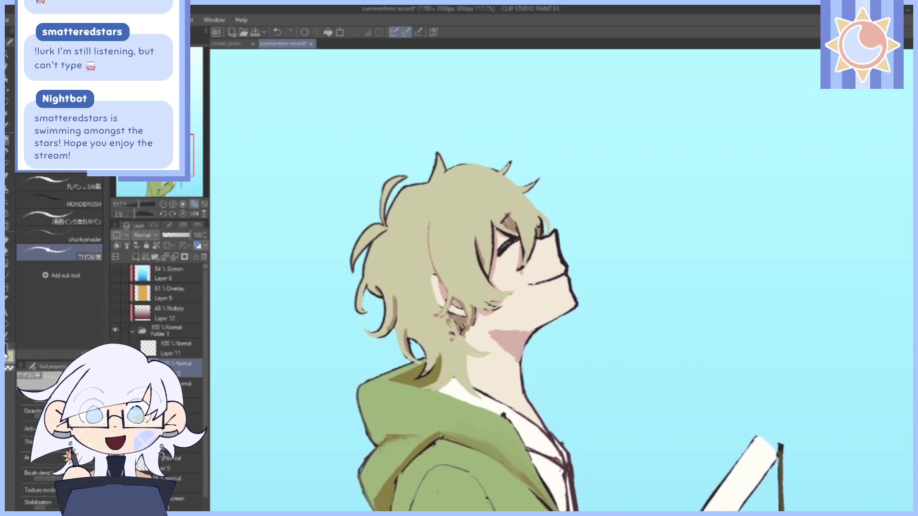
{"action": "mouse_move", "coordinate": [136, 220]}
{"action": "left_mouse_down"}
{"action": "mouse_move", "coordinate": [128, 216]}
{"action": "mouse_move", "coordinate": [142, 207]}
{"action": "left_mouse_up"}
{"action": "left_click_drag", "start_coordinate": [571, 314], "coordinate": [564, 254]}
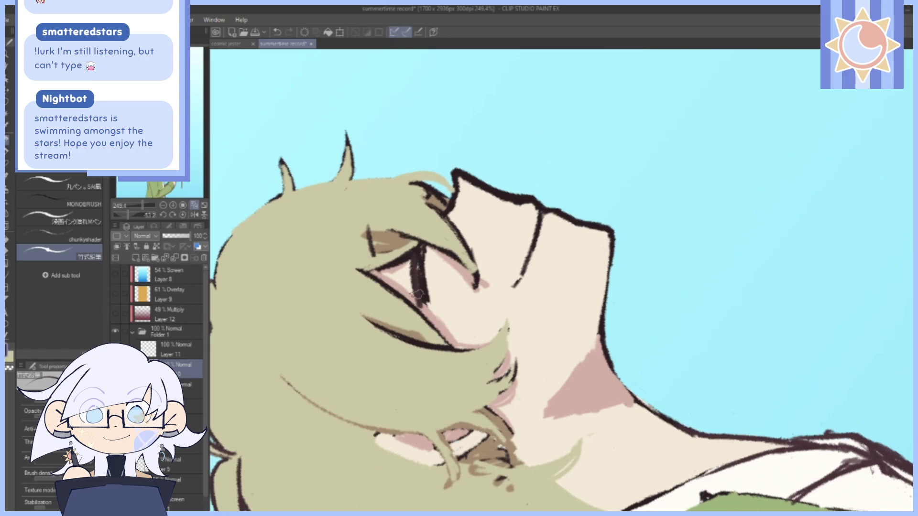
{"action": "left_click", "coordinate": [277, 34]}
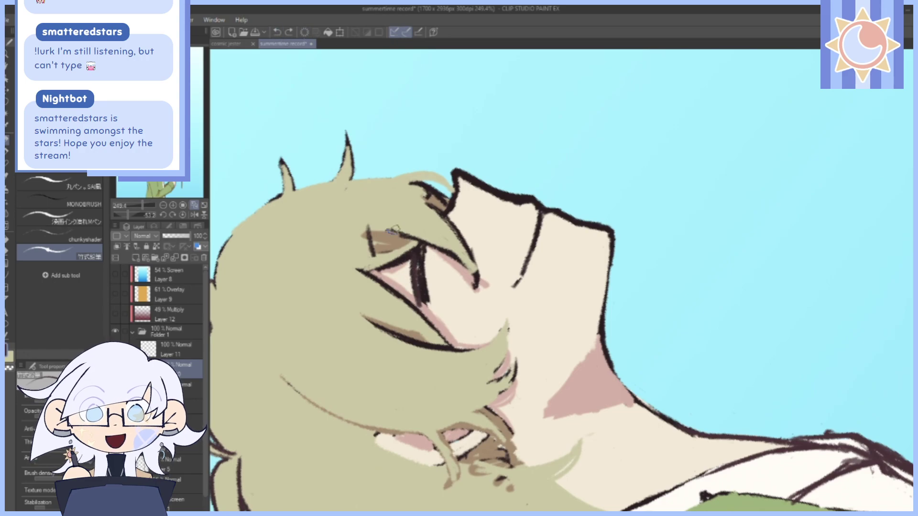
{"action": "left_click_drag", "start_coordinate": [422, 258], "coordinate": [428, 316]}
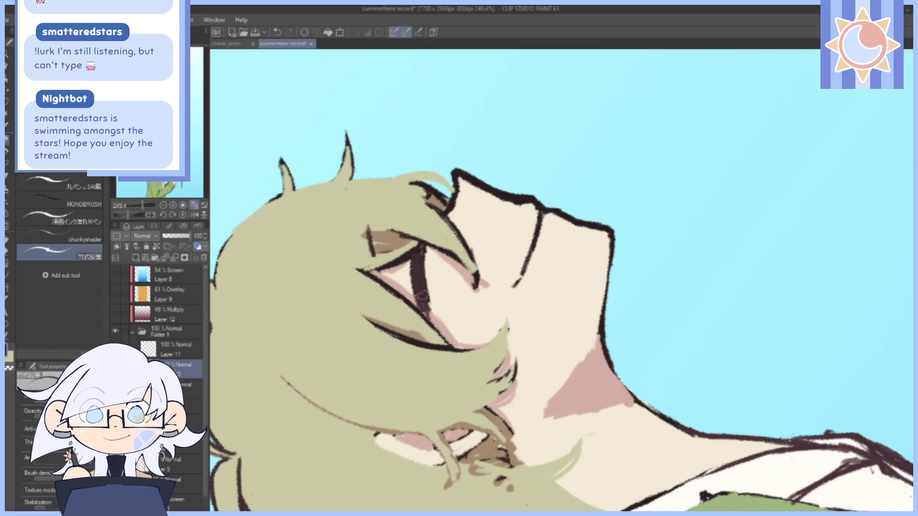
{"action": "left_click", "coordinate": [182, 216]}
{"action": "left_click_drag", "start_coordinate": [607, 156], "coordinate": [611, 221]}
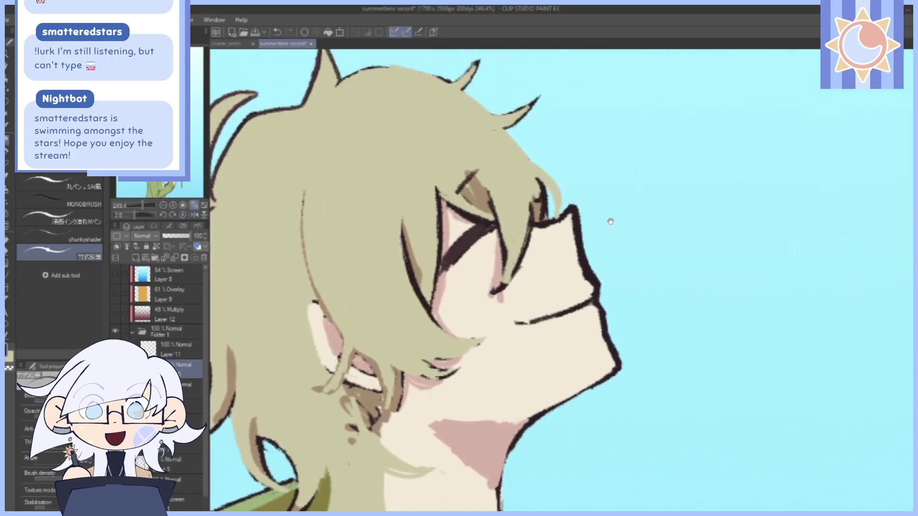
{"action": "left_click_drag", "start_coordinate": [567, 270], "coordinate": [564, 275]}
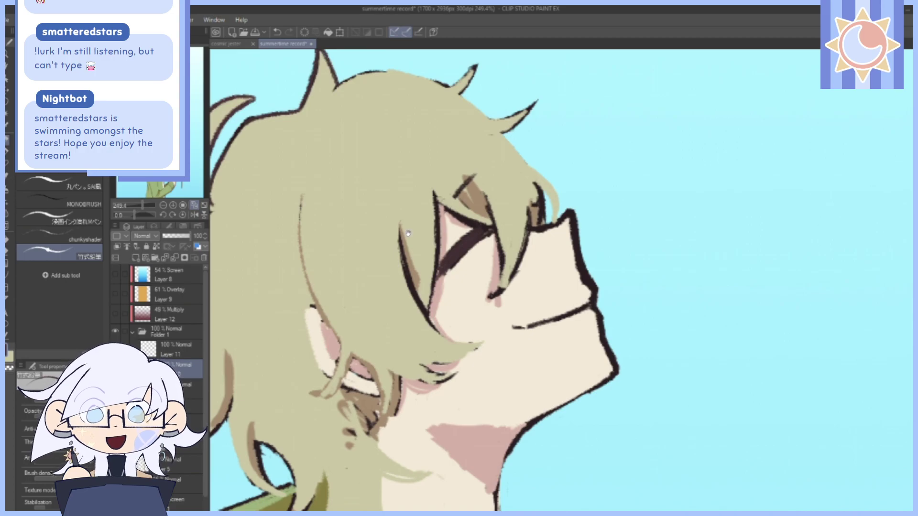
{"action": "left_click_drag", "start_coordinate": [614, 249], "coordinate": [620, 291]}
Try to thin the eye's dark lash line with the skin colour, then reselect the layer directly below Layer 11.
{"action": "left_click", "coordinate": [186, 388]}
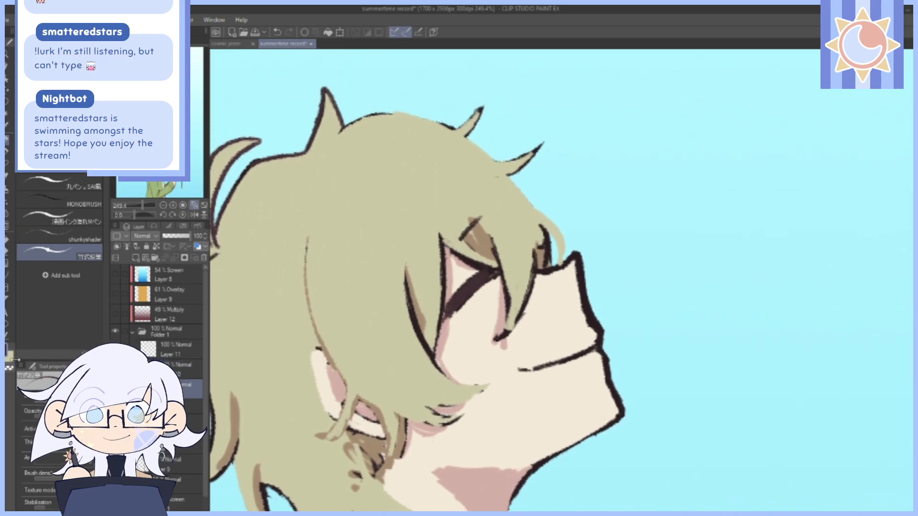
{"action": "left_click", "coordinate": [16, 360]}
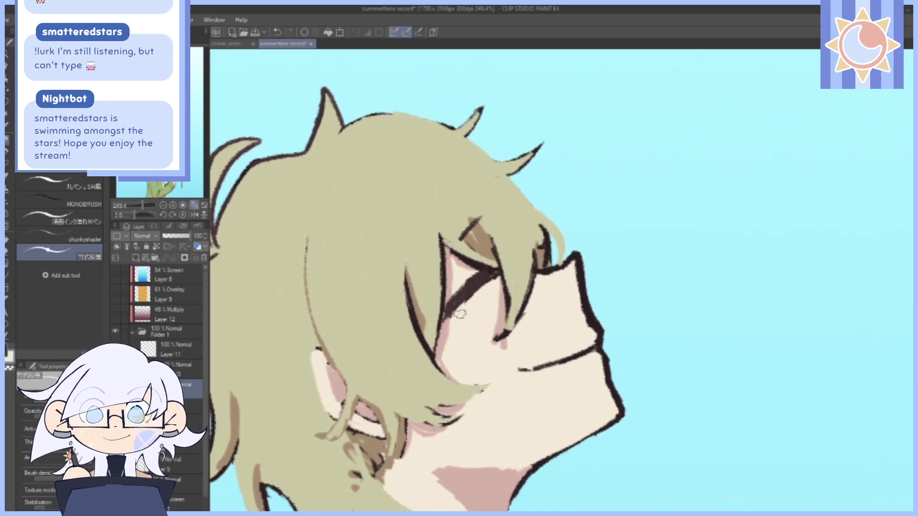
{"action": "left_click_drag", "start_coordinate": [460, 314], "coordinate": [468, 275]}
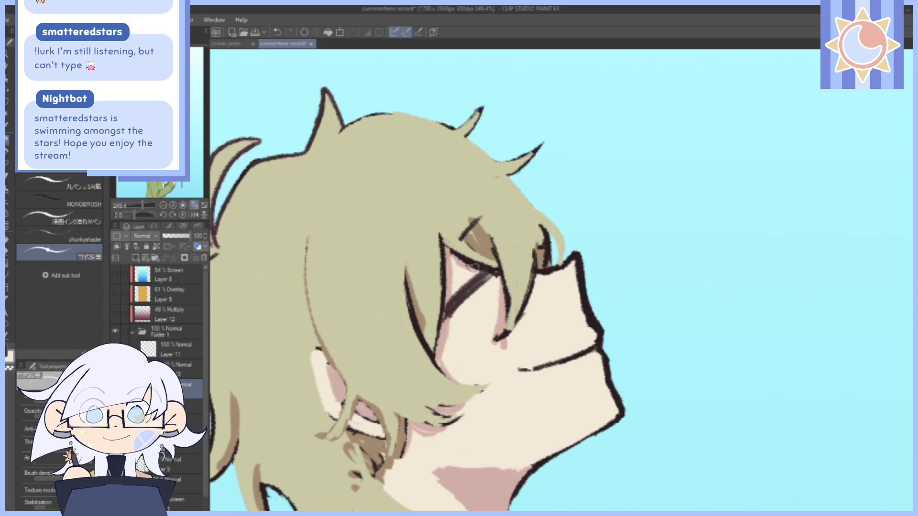
{"action": "left_click_drag", "start_coordinate": [582, 351], "coordinate": [559, 256]}
{"action": "key", "text": "alt+bracketright"}
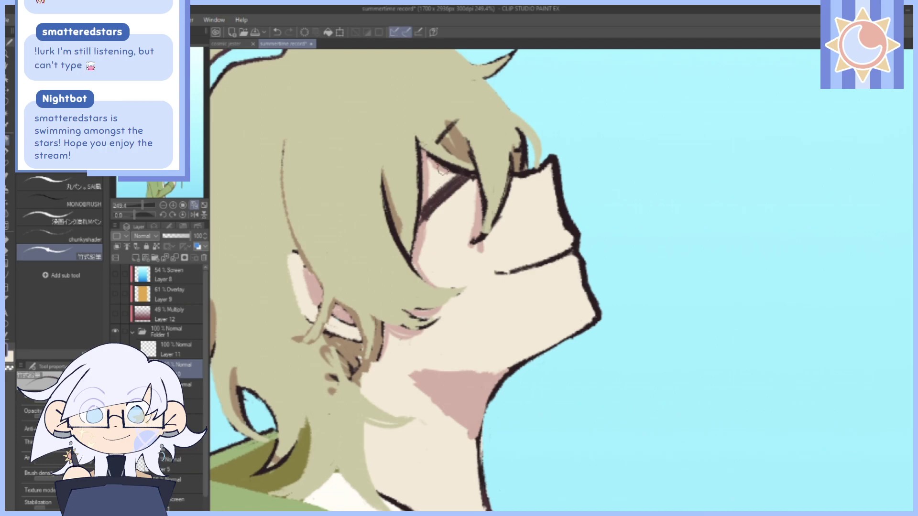
Try to outline the hair strand beside the eye, using the backup sketch folder moved above Folder 1 as a guide, and hide the sketch.
{"action": "left_click_drag", "start_coordinate": [234, 278], "coordinate": [270, 319]}
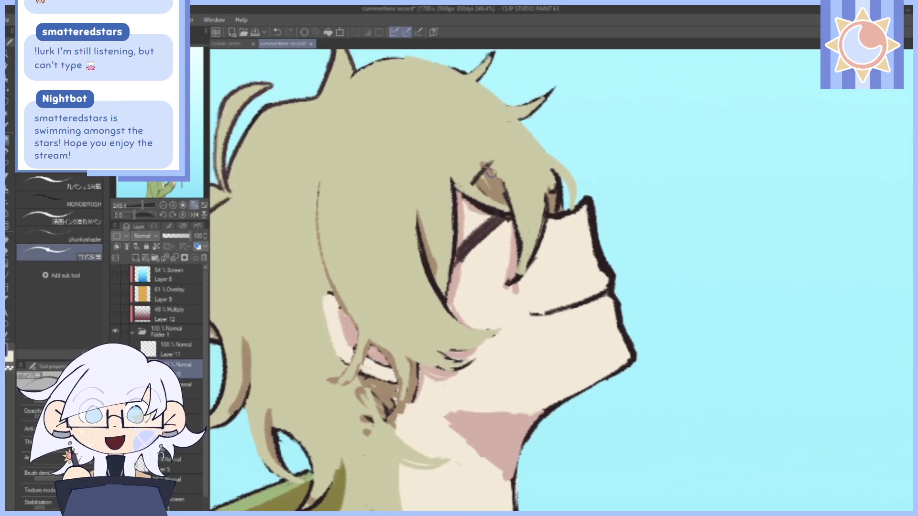
{"action": "left_click", "coordinate": [116, 407]}
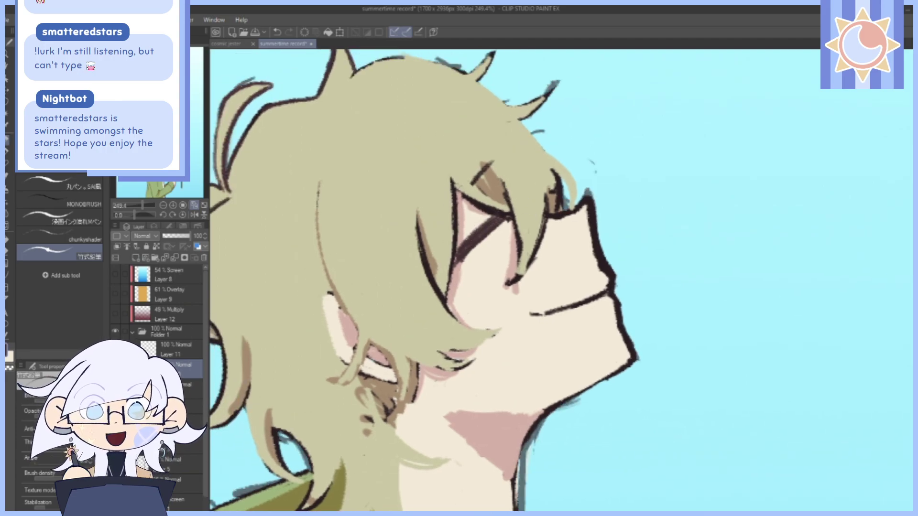
{"action": "left_click_drag", "start_coordinate": [177, 406], "coordinate": [167, 324]}
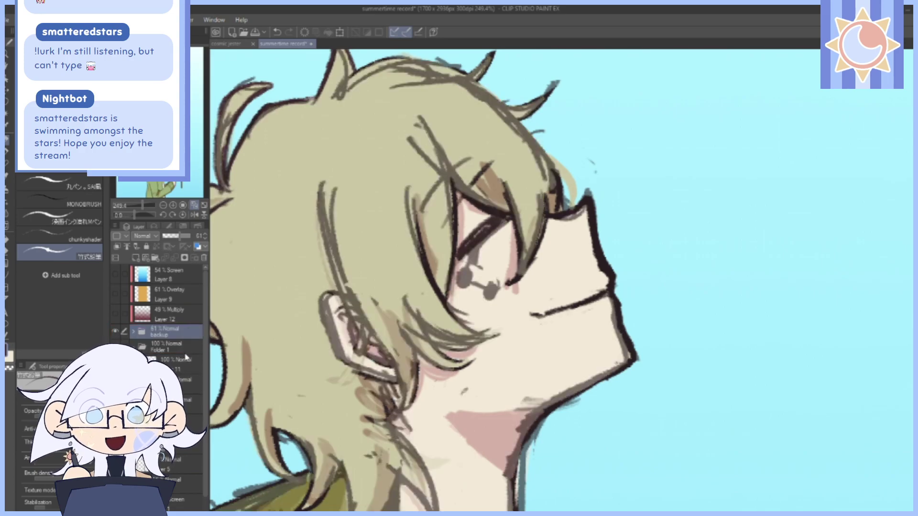
{"action": "left_click", "coordinate": [191, 405]}
{"action": "left_click", "coordinate": [191, 384]}
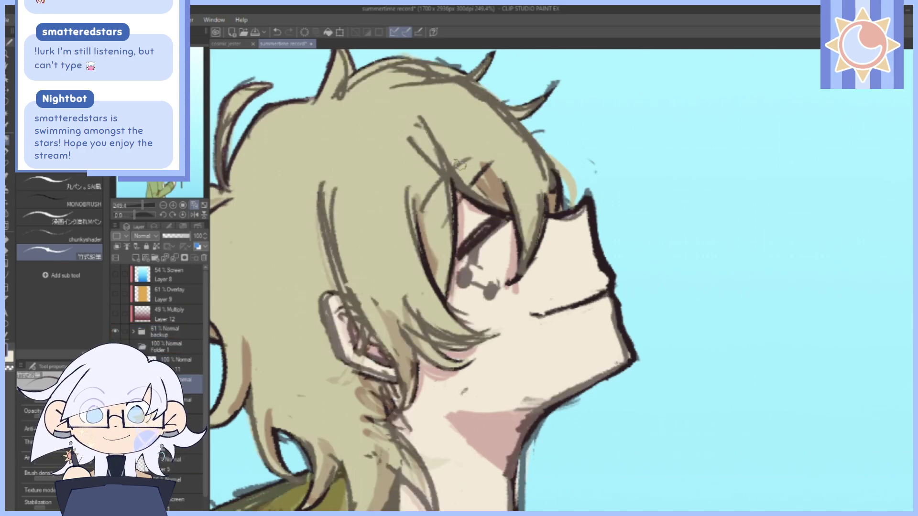
{"action": "left_click_drag", "start_coordinate": [470, 158], "coordinate": [421, 213]}
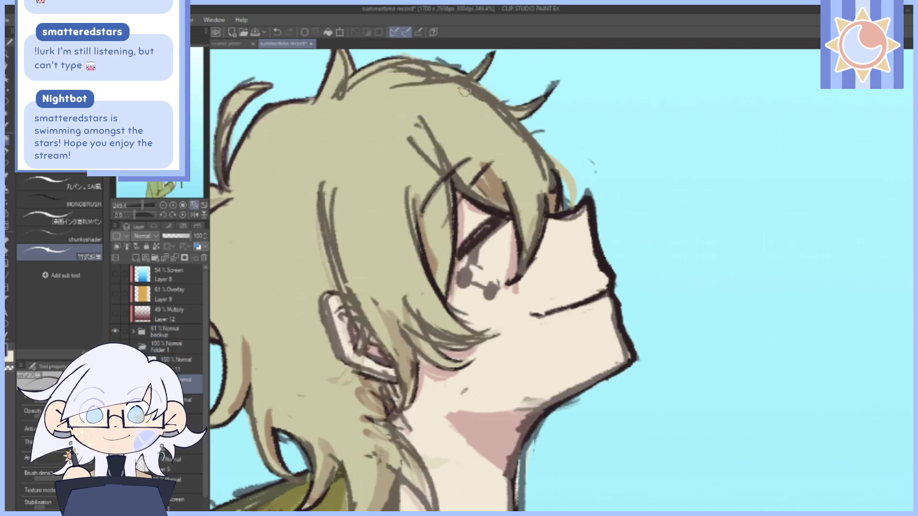
{"action": "left_click", "coordinate": [114, 335]}
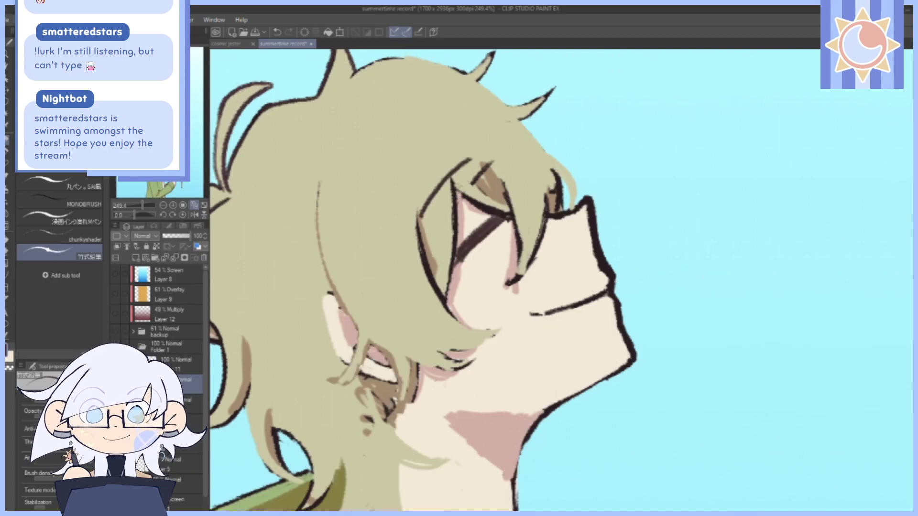
Undo the strand outline beside the eye, the sketch folder move and the preceding lash line edits.
{"action": "mouse_move", "coordinate": [669, 220]}
{"action": "left_mouse_down"}
{"action": "mouse_move", "coordinate": [636, 223]}
{"action": "mouse_move", "coordinate": [607, 248]}
{"action": "mouse_move", "coordinate": [607, 236]}
{"action": "left_mouse_up"}
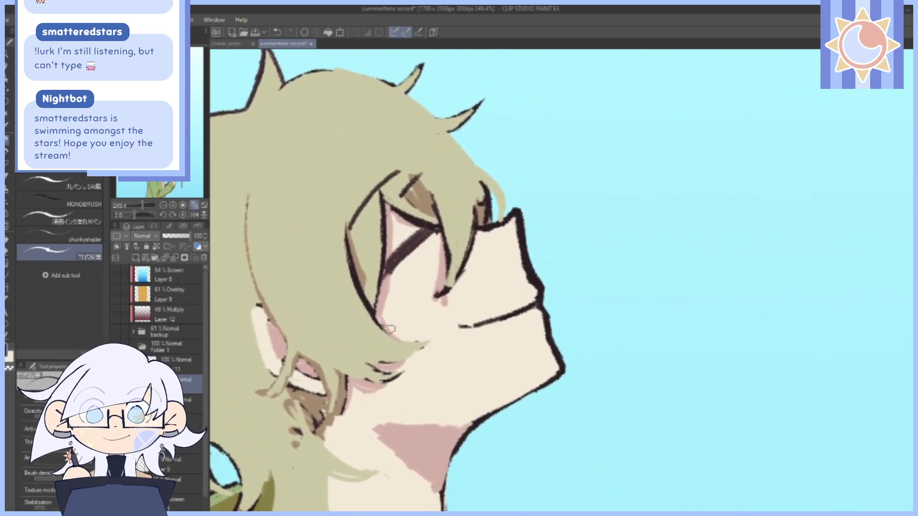
{"action": "left_click", "coordinate": [136, 207]}
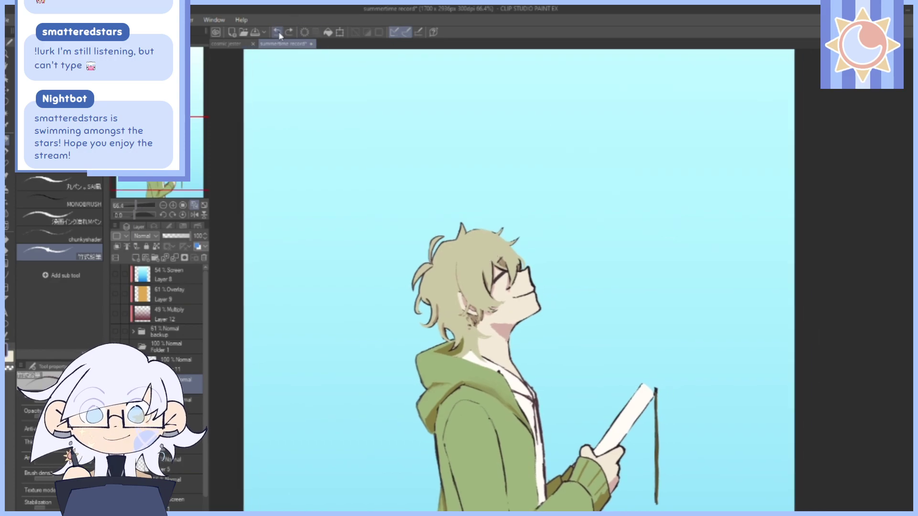
{"action": "left_click_drag", "start_coordinate": [136, 207], "coordinate": [142, 207]}
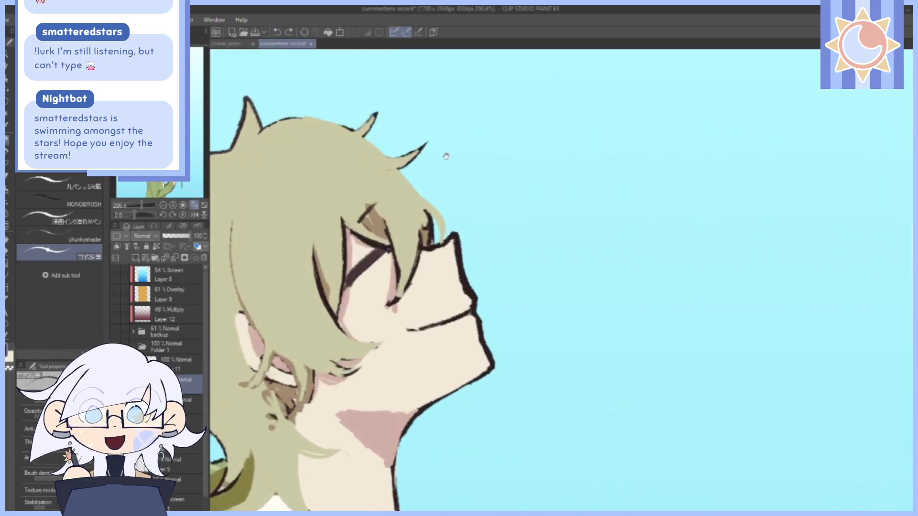
{"action": "left_click_drag", "start_coordinate": [446, 156], "coordinate": [502, 159]}
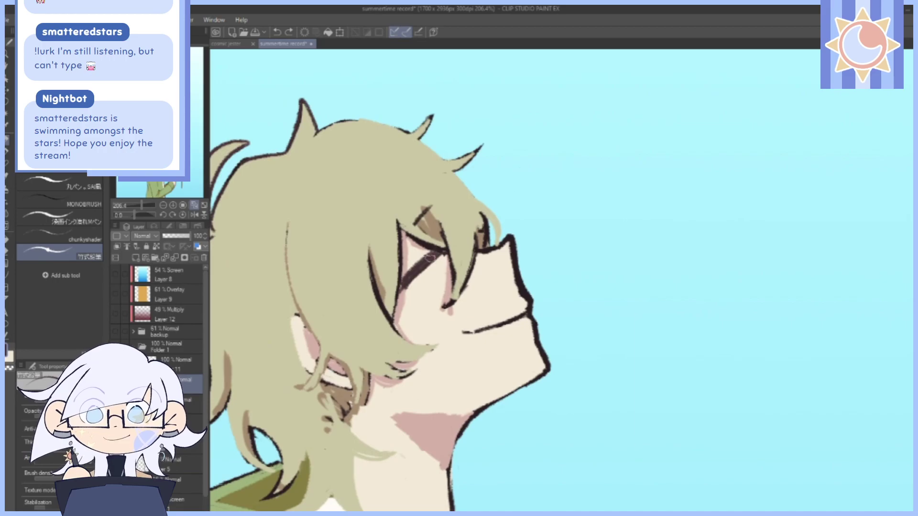
{"action": "left_click", "coordinate": [277, 33]}
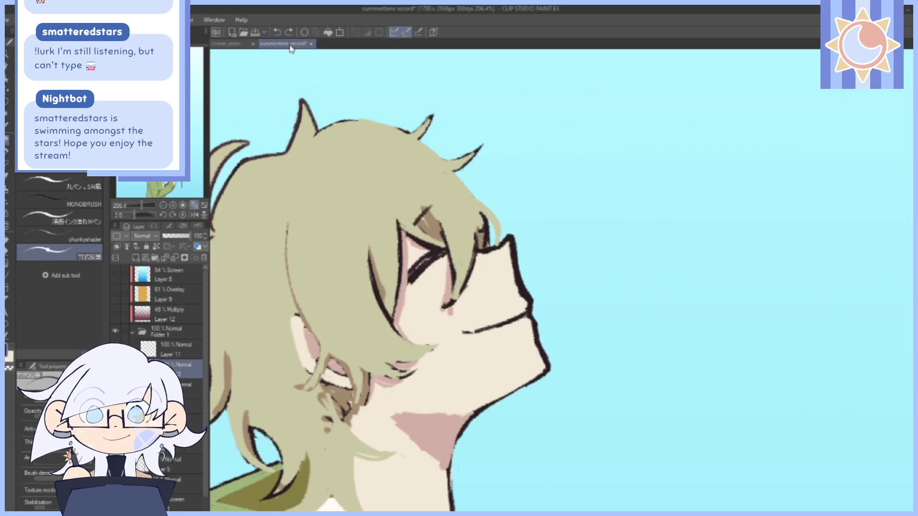
Fill the gap in the closed eye's lash line with solid dark strokes on the layer directly below Layer 11.
{"action": "left_click_drag", "start_coordinate": [135, 215], "coordinate": [130, 224]}
{"action": "left_click_drag", "start_coordinate": [596, 271], "coordinate": [633, 221]}
{"action": "left_click_drag", "start_coordinate": [141, 206], "coordinate": [144, 205]}
{"action": "left_click_drag", "start_coordinate": [256, 414], "coordinate": [272, 376]}
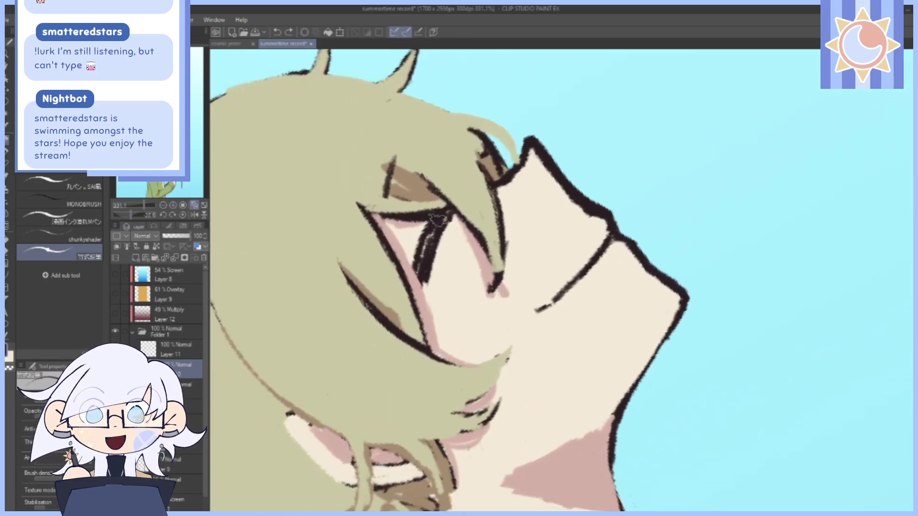
{"action": "mouse_move", "coordinate": [417, 268]}
{"action": "left_mouse_down"}
{"action": "mouse_move", "coordinate": [428, 235]}
{"action": "mouse_move", "coordinate": [421, 271]}
{"action": "left_mouse_up"}
{"action": "left_click_drag", "start_coordinate": [445, 209], "coordinate": [423, 287]}
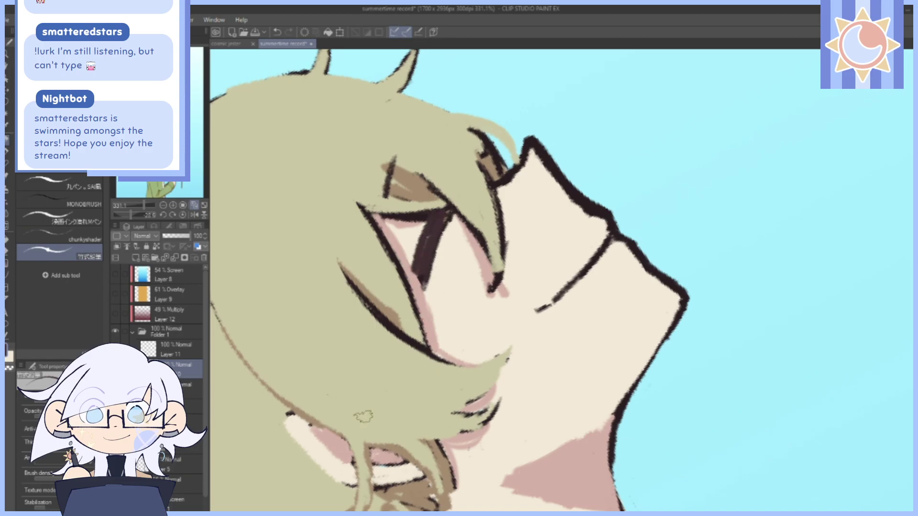
Reset the canvas rotation and select the layer two below Layer 11.
{"action": "left_click", "coordinate": [183, 216]}
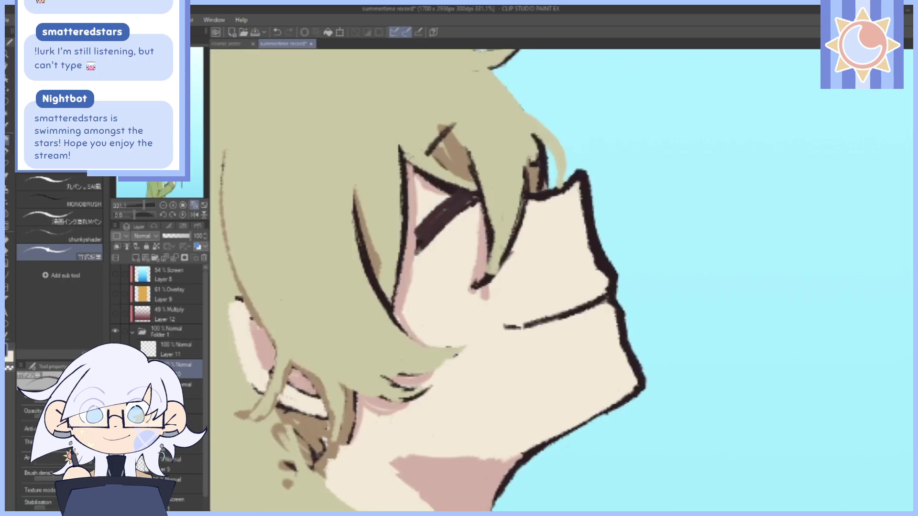
{"action": "left_click", "coordinate": [193, 409]}
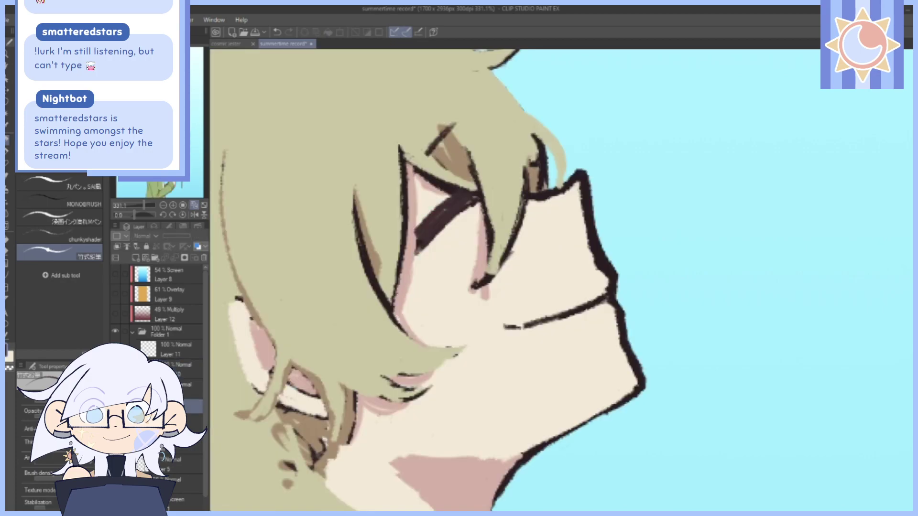
{"action": "left_click", "coordinate": [191, 389]}
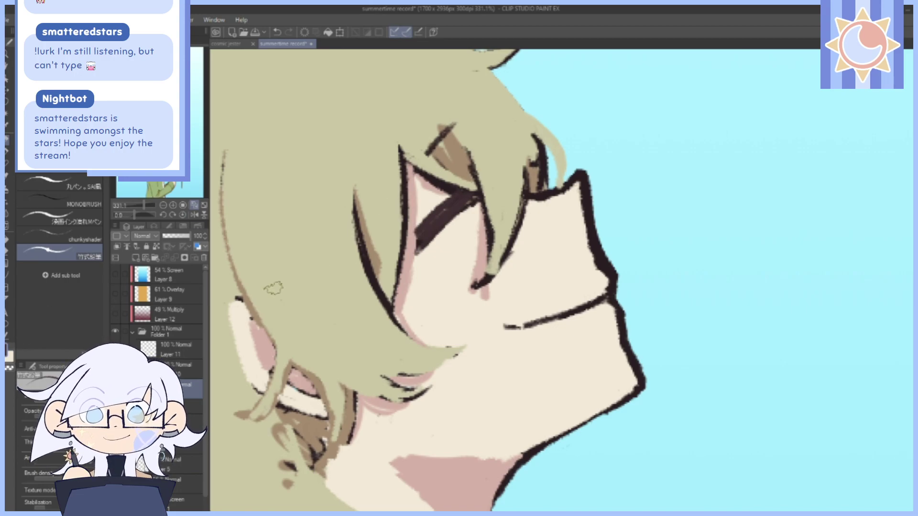
Try to thin the closed eye's lower lash line with the skin colour and check it at a smaller scale.
{"action": "mouse_move", "coordinate": [447, 229]}
{"action": "left_mouse_down"}
{"action": "mouse_move", "coordinate": [428, 248]}
{"action": "mouse_move", "coordinate": [421, 241]}
{"action": "mouse_move", "coordinate": [443, 210]}
{"action": "mouse_move", "coordinate": [473, 206]}
{"action": "left_mouse_up"}
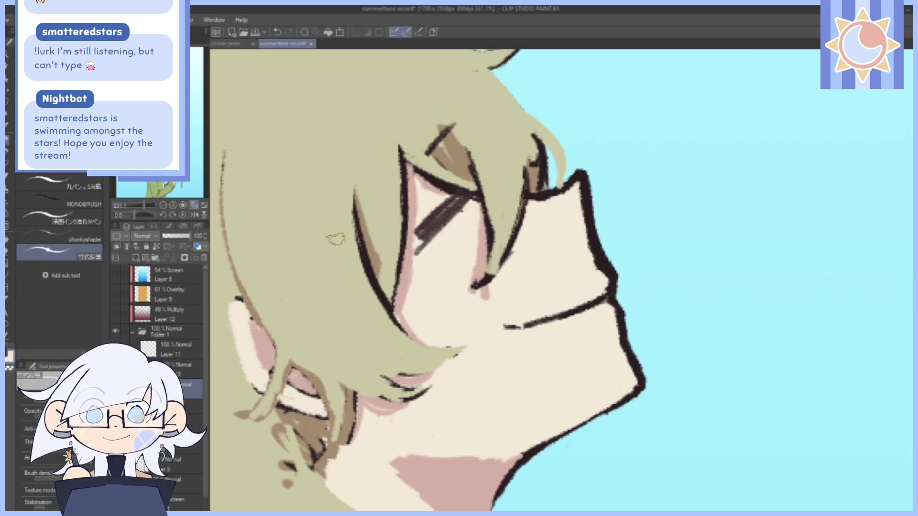
{"action": "left_click_drag", "start_coordinate": [144, 205], "coordinate": [139, 205]}
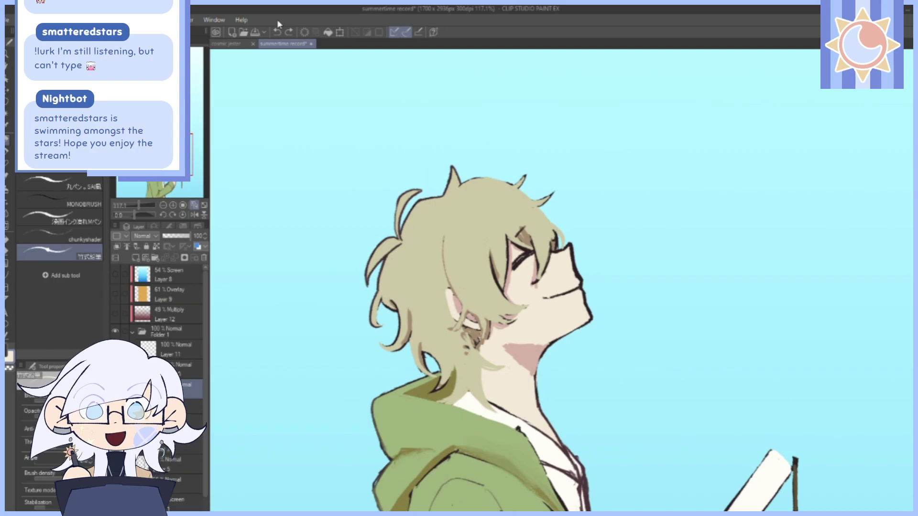
{"action": "left_click_drag", "start_coordinate": [139, 205], "coordinate": [144, 205]}
{"action": "left_click_drag", "start_coordinate": [664, 356], "coordinate": [638, 406]}
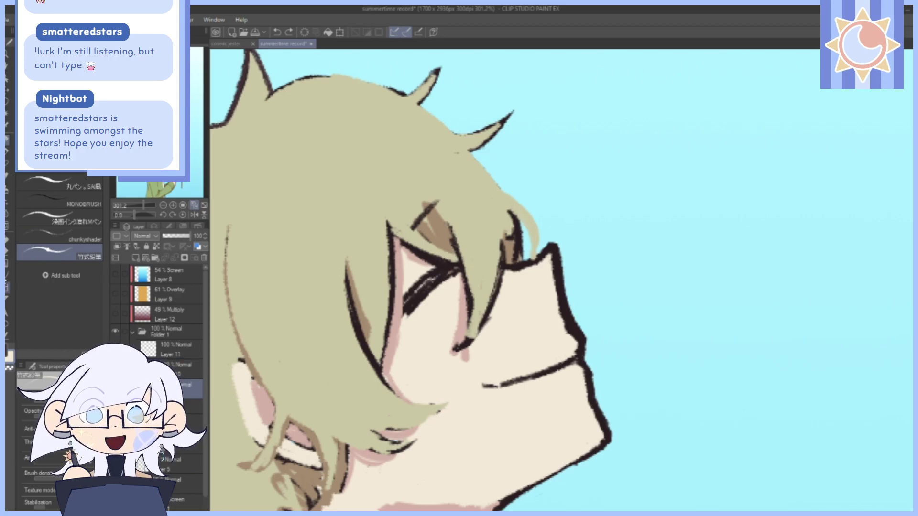
Lasso the closed eye's lower lash line, copy and paste it onto a new layer, and clear the selection.
{"action": "left_click", "coordinate": [7, 102]}
{"action": "left_click_drag", "start_coordinate": [145, 206], "coordinate": [147, 207]}
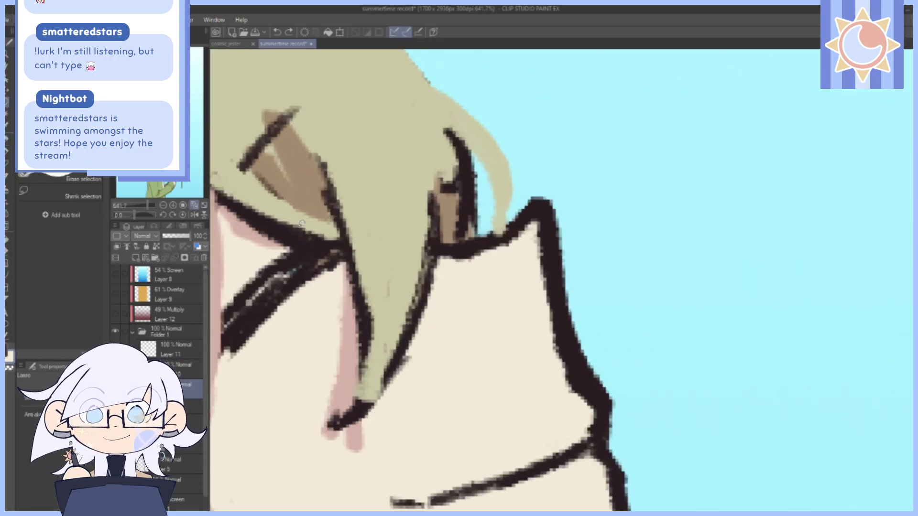
{"action": "left_click_drag", "start_coordinate": [302, 224], "coordinate": [407, 235]}
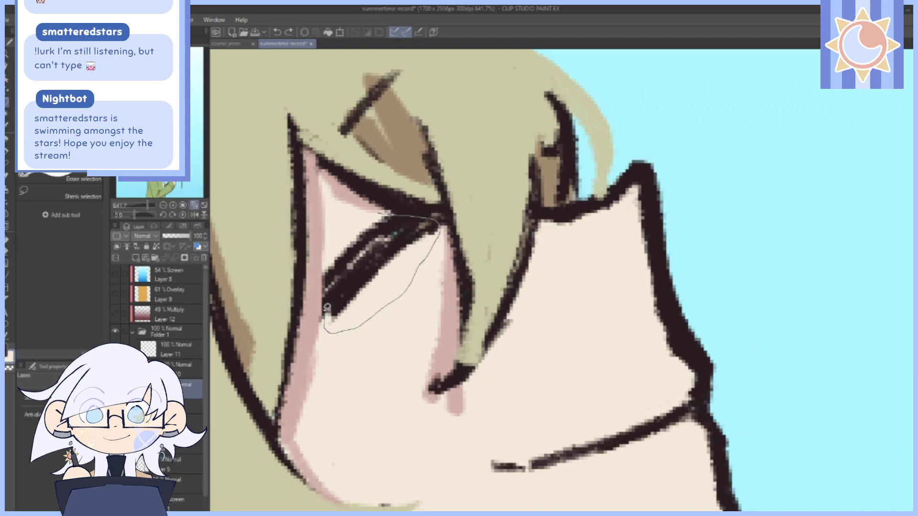
{"action": "left_click_drag", "start_coordinate": [330, 245], "coordinate": [360, 214]}
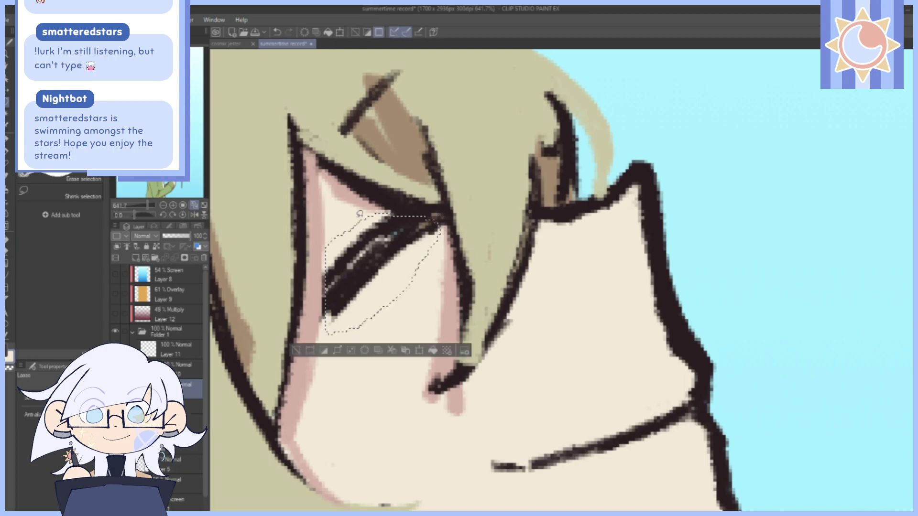
{"action": "left_click", "coordinate": [405, 351]}
{"action": "left_click", "coordinate": [296, 351]}
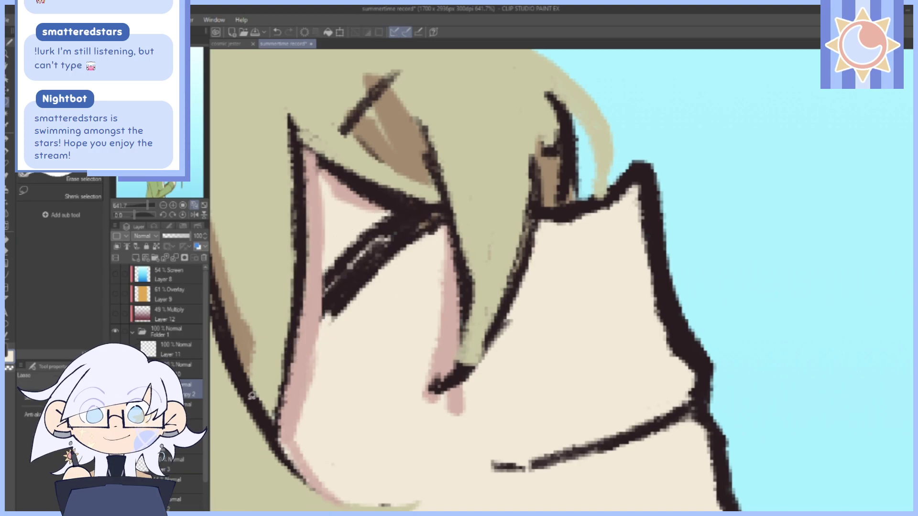
Toggle the lash copy and the layer beneath it to compare them, and select the lower layer for brush painting.
{"action": "left_click", "coordinate": [116, 409]}
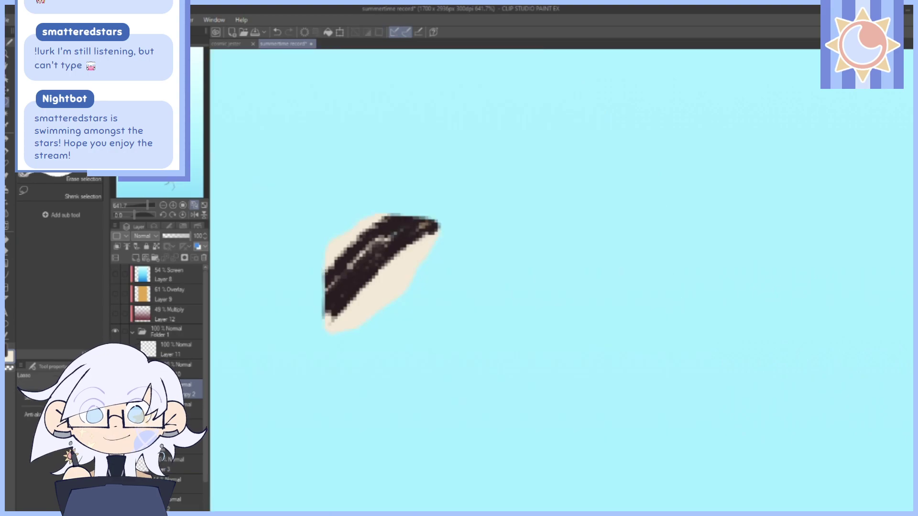
{"action": "left_click", "coordinate": [115, 409]}
{"action": "left_click", "coordinate": [115, 389]}
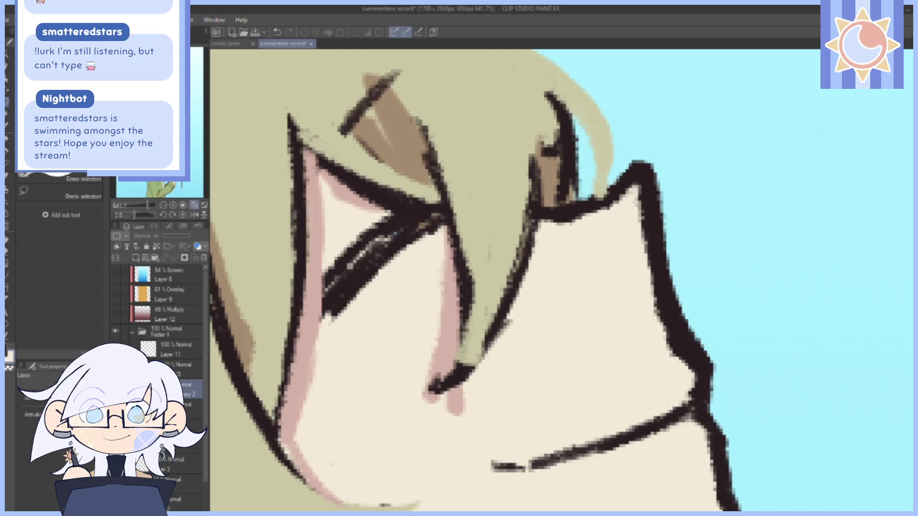
{"action": "left_click", "coordinate": [115, 389]}
{"action": "left_click", "coordinate": [167, 409]}
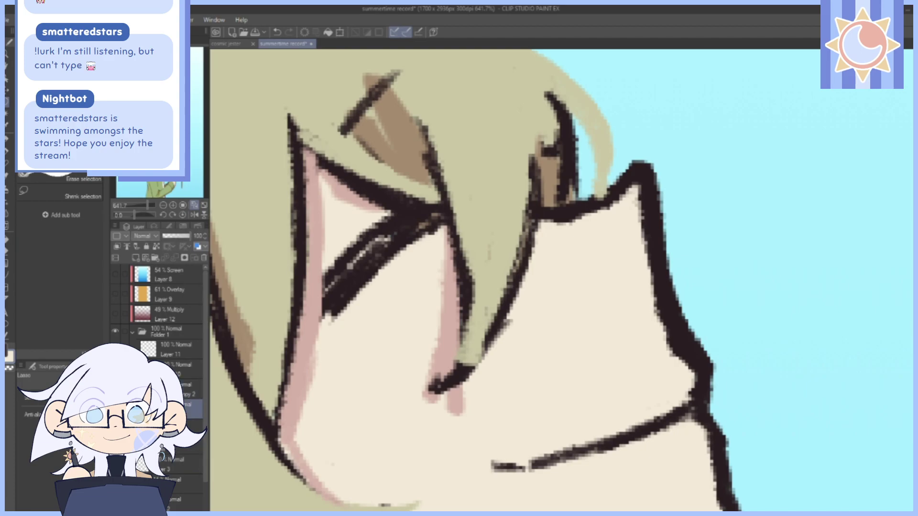
{"action": "left_click", "coordinate": [10, 143]}
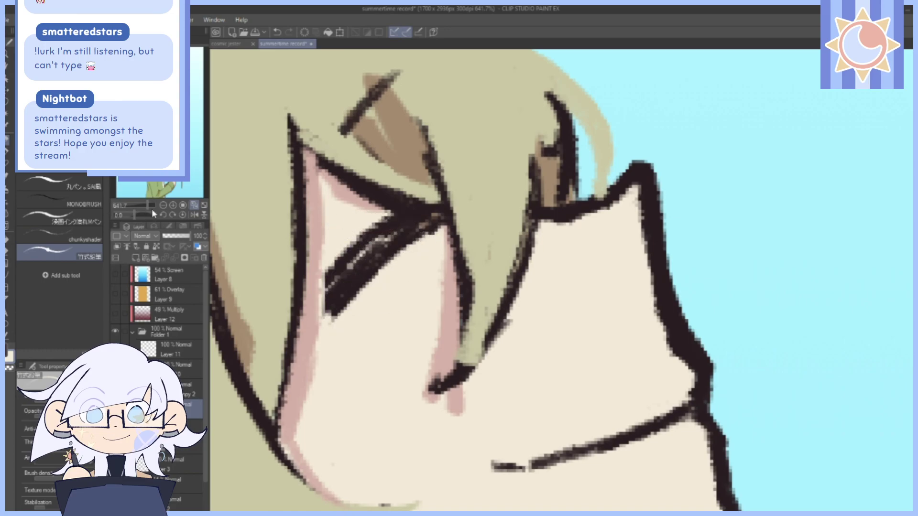
Examine the character's face, hair and neck at several zoom levels.
{"action": "left_click_drag", "start_coordinate": [151, 208], "coordinate": [140, 207]}
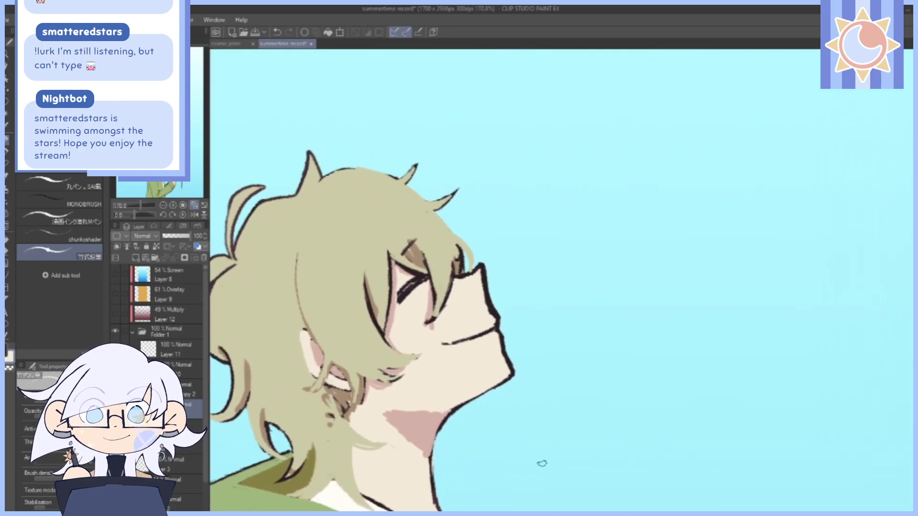
{"action": "left_click_drag", "start_coordinate": [138, 214], "coordinate": [142, 211]}
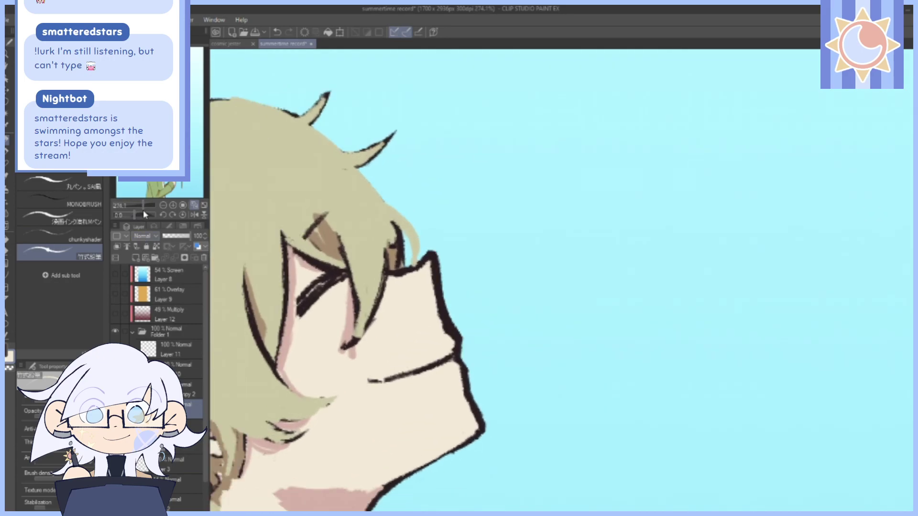
{"action": "mouse_move", "coordinate": [552, 236]}
{"action": "left_mouse_down"}
{"action": "mouse_move", "coordinate": [560, 267]}
{"action": "mouse_move", "coordinate": [582, 281]}
{"action": "mouse_move", "coordinate": [578, 231]}
{"action": "mouse_move", "coordinate": [568, 249]}
{"action": "left_mouse_up"}
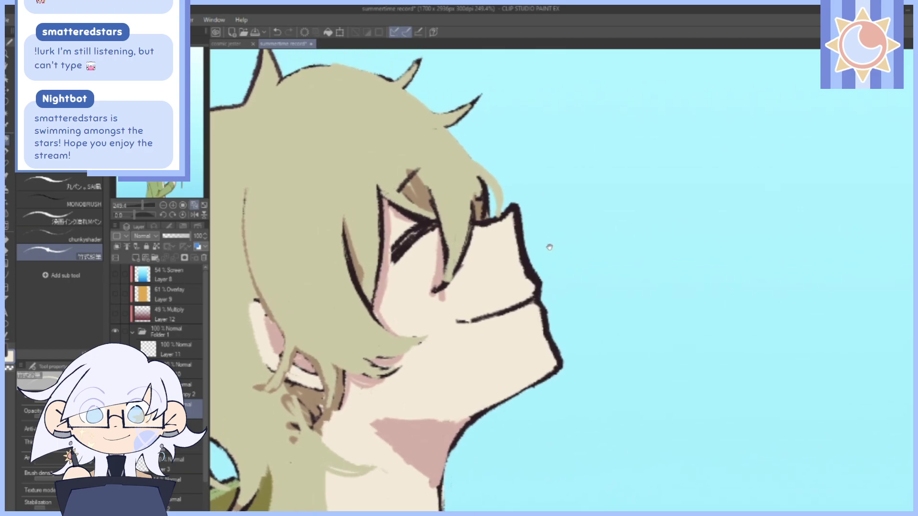
{"action": "scroll", "coordinate": [550, 247], "scroll_direction": "down", "scroll_amount": 3}
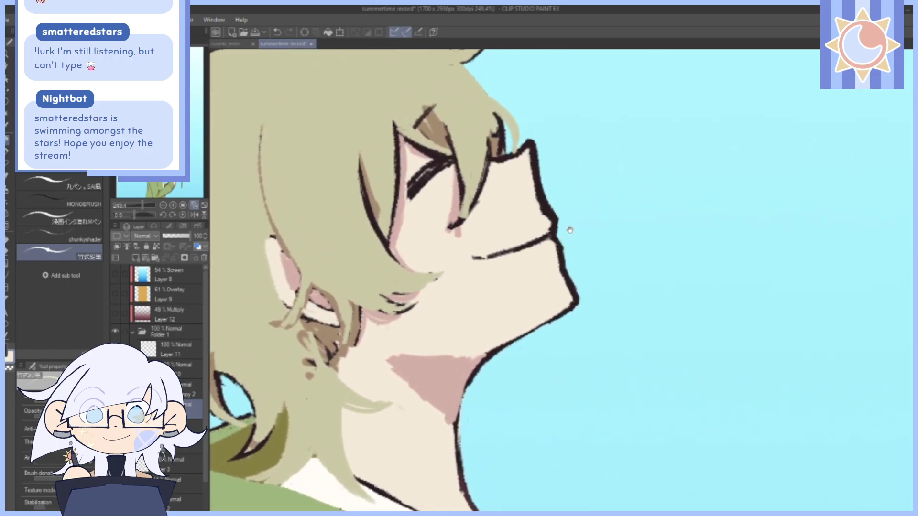
{"action": "scroll", "coordinate": [570, 230], "scroll_direction": "up", "scroll_amount": 3}
{"action": "scroll", "coordinate": [570, 230], "scroll_direction": "left", "scroll_amount": 4}
{"action": "left_click_drag", "start_coordinate": [143, 206], "coordinate": [138, 205]}
{"action": "left_click_drag", "start_coordinate": [729, 463], "coordinate": [639, 367]}
{"action": "mouse_move", "coordinate": [680, 434]}
{"action": "left_mouse_down"}
{"action": "mouse_move", "coordinate": [655, 395]}
{"action": "mouse_move", "coordinate": [652, 280]}
{"action": "mouse_move", "coordinate": [645, 299]}
{"action": "mouse_move", "coordinate": [664, 391]}
{"action": "mouse_move", "coordinate": [668, 359]}
{"action": "mouse_move", "coordinate": [647, 310]}
{"action": "left_mouse_up"}
Paint the hair colour over the dark line and brown patch above the closed eye and over the fringe strand's dark tip.
{"action": "left_click_drag", "start_coordinate": [139, 206], "coordinate": [143, 206]}
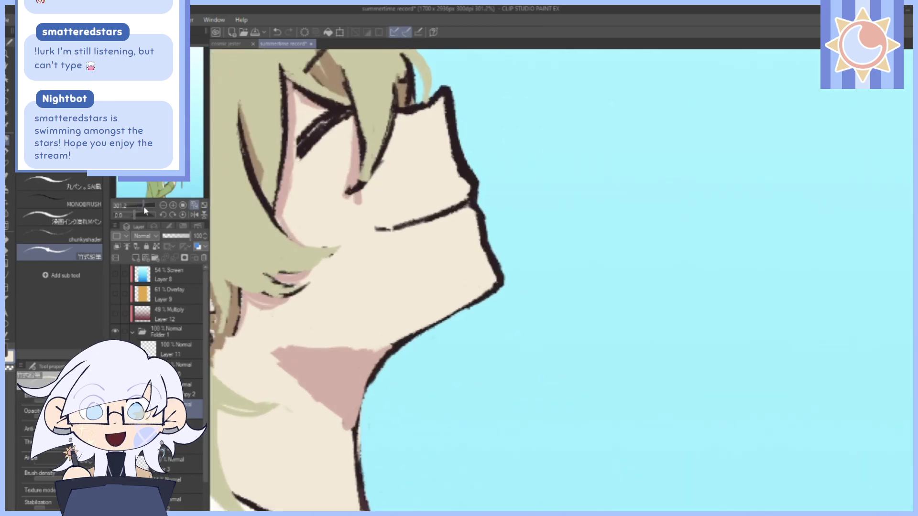
{"action": "left_click_drag", "start_coordinate": [524, 252], "coordinate": [617, 299]}
{"action": "scroll", "coordinate": [617, 299], "scroll_direction": "up", "scroll_amount": 5}
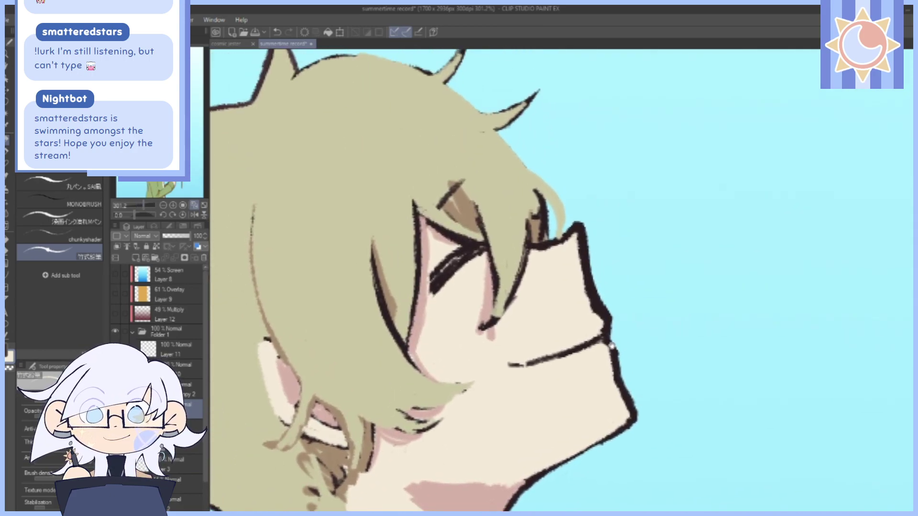
{"action": "scroll", "coordinate": [618, 358], "scroll_direction": "up", "scroll_amount": 1}
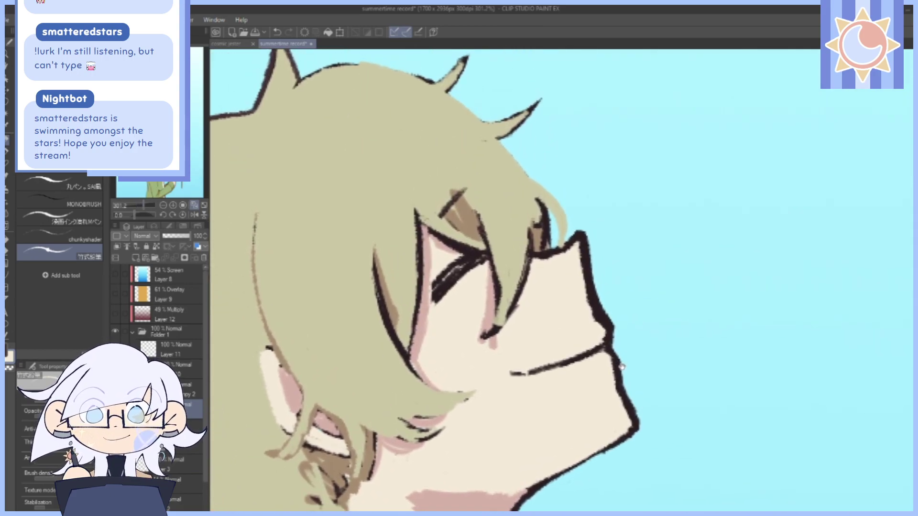
{"action": "mouse_move", "coordinate": [457, 223]}
{"action": "left_mouse_down"}
{"action": "mouse_move", "coordinate": [433, 196]}
{"action": "mouse_move", "coordinate": [463, 213]}
{"action": "mouse_move", "coordinate": [463, 175]}
{"action": "left_mouse_up"}
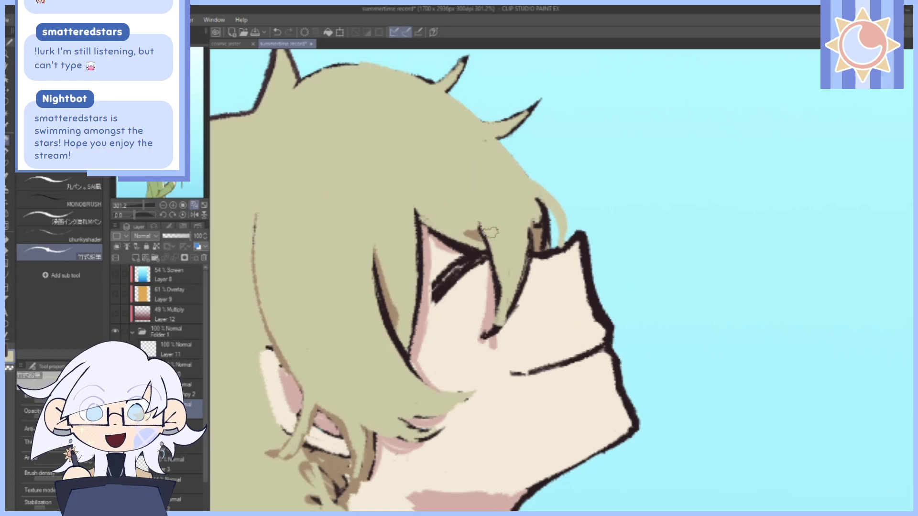
{"action": "scroll", "coordinate": [507, 230], "scroll_direction": "down", "scroll_amount": 3}
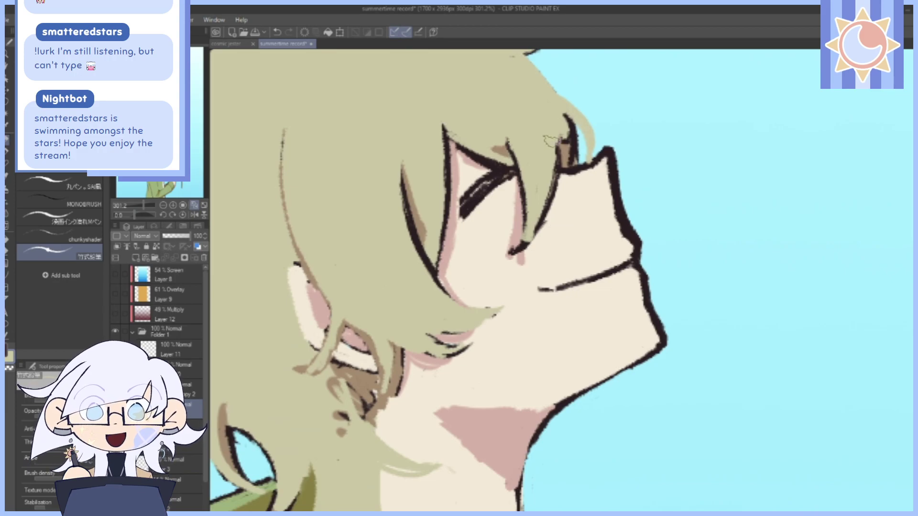
{"action": "left_click_drag", "start_coordinate": [515, 231], "coordinate": [525, 238]}
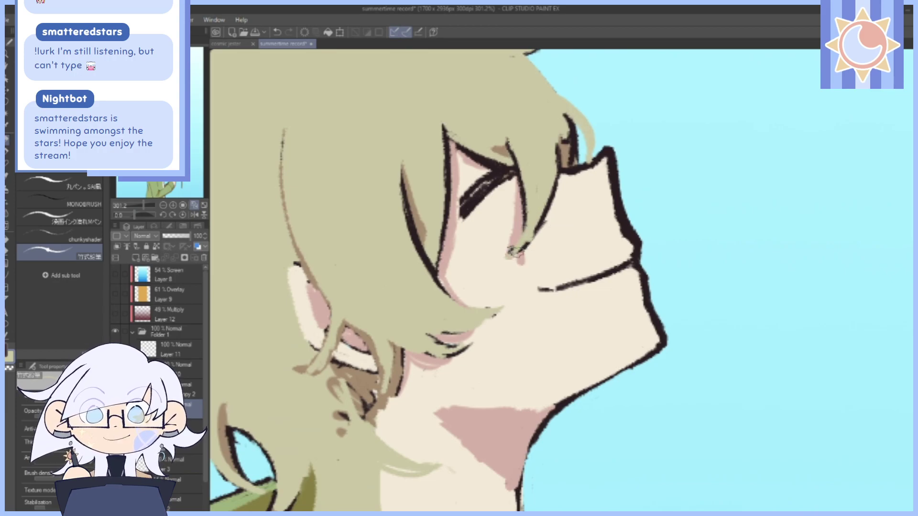
Cover the dark marks in the fringe gap at the forehead with sampled brown and tidy its upper edge with hair colour.
{"action": "scroll", "coordinate": [537, 209], "scroll_direction": "up", "scroll_amount": 2}
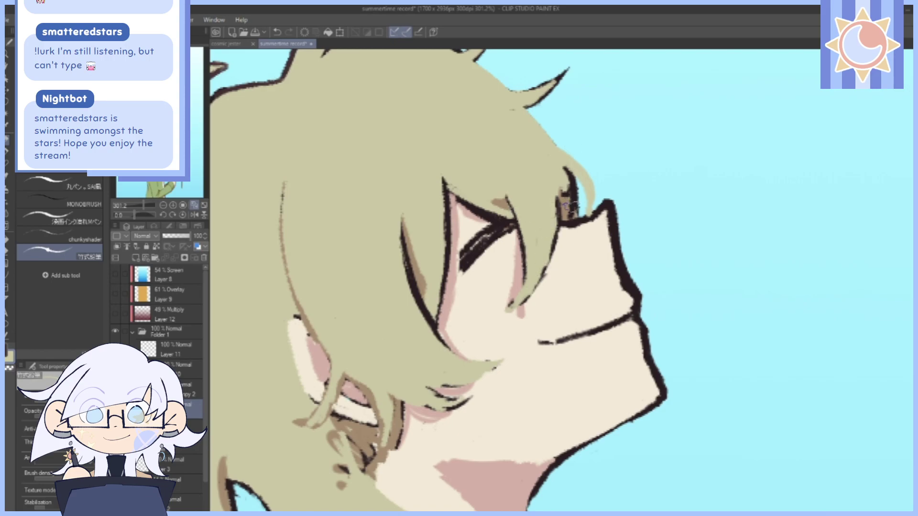
{"action": "left_click", "coordinate": [568, 206], "text": "alt"}
{"action": "mouse_move", "coordinate": [568, 206]}
{"action": "left_mouse_down"}
{"action": "mouse_move", "coordinate": [561, 190]}
{"action": "mouse_move", "coordinate": [569, 196]}
{"action": "left_mouse_up"}
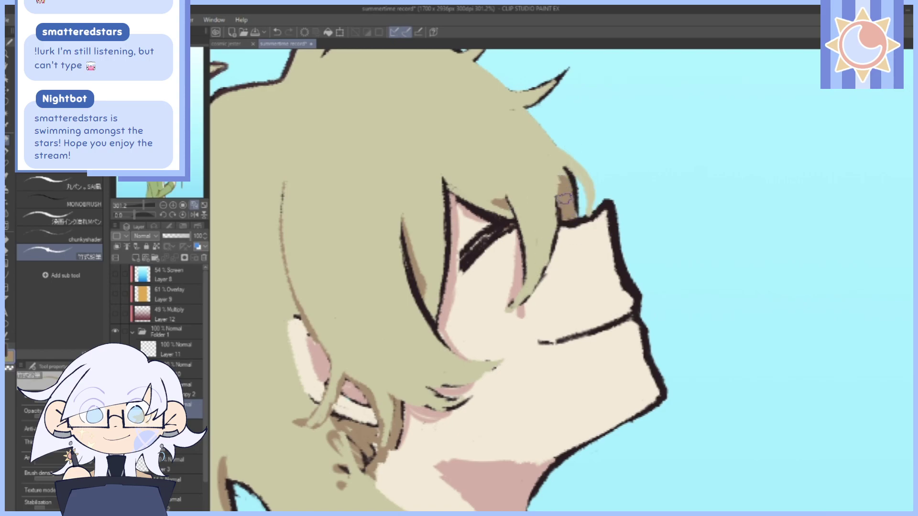
{"action": "left_click_drag", "start_coordinate": [596, 145], "coordinate": [578, 167]}
{"action": "left_click", "coordinate": [535, 200], "text": "alt"}
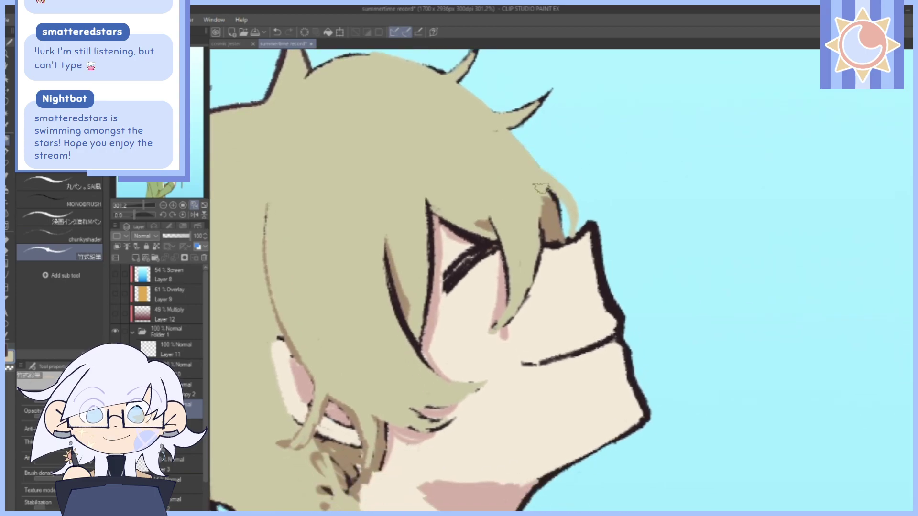
{"action": "left_click_drag", "start_coordinate": [545, 191], "coordinate": [550, 211]}
Soften the dark outline of the hair lock beside the eye with sampled brown and extend the line upward.
{"action": "mouse_move", "coordinate": [600, 268]}
{"action": "left_mouse_down"}
{"action": "mouse_move", "coordinate": [596, 201]}
{"action": "mouse_move", "coordinate": [683, 314]}
{"action": "mouse_move", "coordinate": [699, 317]}
{"action": "mouse_move", "coordinate": [678, 270]}
{"action": "left_mouse_up"}
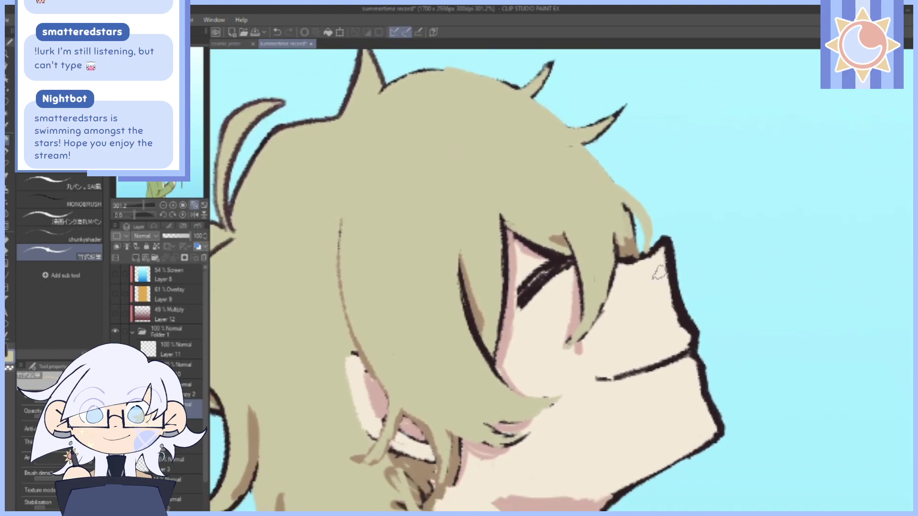
{"action": "left_click", "coordinate": [473, 303], "text": "alt"}
{"action": "left_click_drag", "start_coordinate": [462, 243], "coordinate": [494, 354]}
{"action": "left_click_drag", "start_coordinate": [471, 295], "coordinate": [491, 353]}
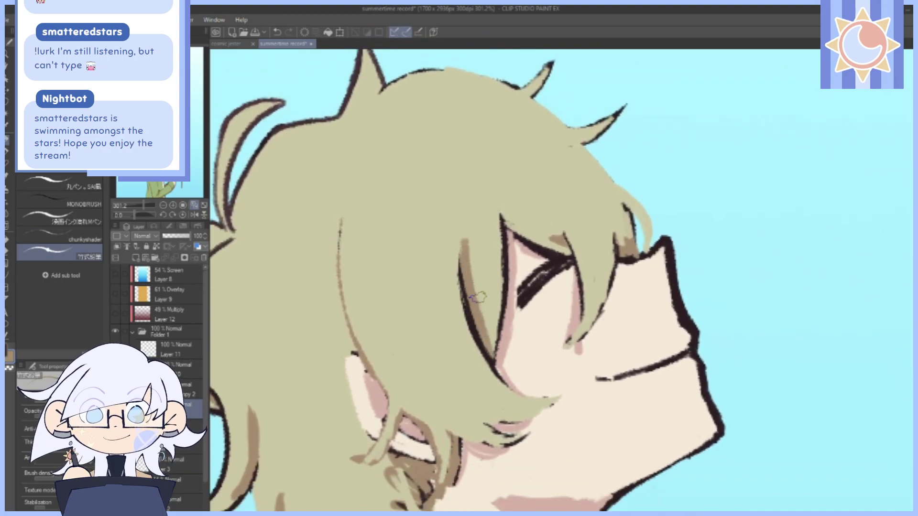
{"action": "left_click_drag", "start_coordinate": [460, 209], "coordinate": [463, 233]}
Paint short brown shading lines along the lower edge and tips of the cheek lock, undoing an overly long first stroke.
{"action": "left_click_drag", "start_coordinate": [487, 424], "coordinate": [394, 281]}
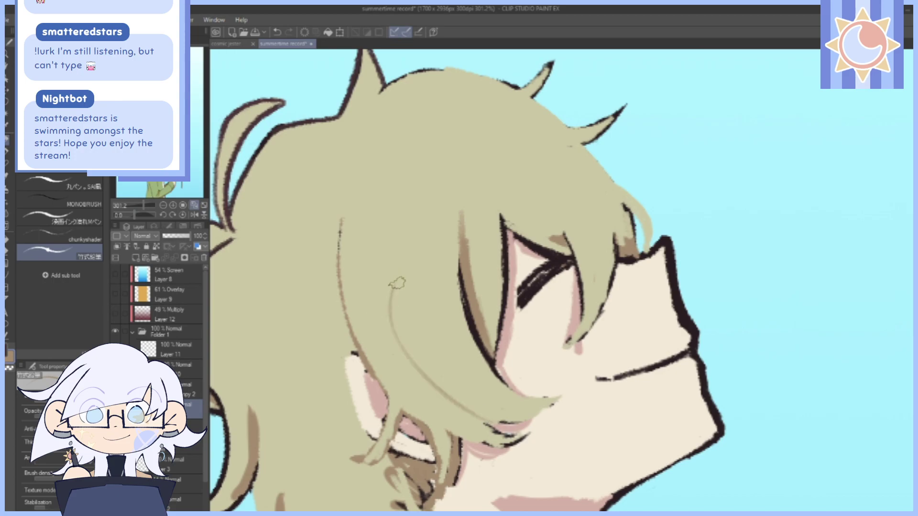
{"action": "left_click", "coordinate": [275, 34]}
{"action": "left_click_drag", "start_coordinate": [506, 417], "coordinate": [436, 365]}
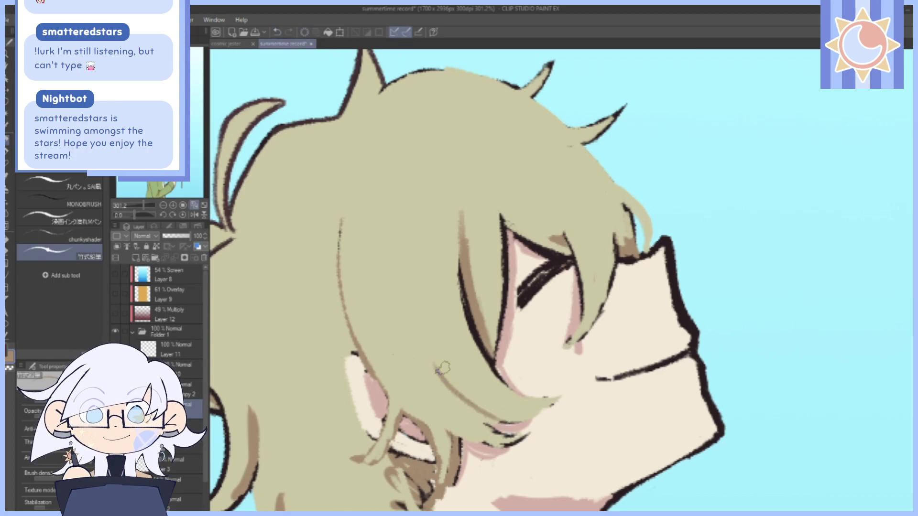
{"action": "left_click_drag", "start_coordinate": [477, 407], "coordinate": [530, 416]}
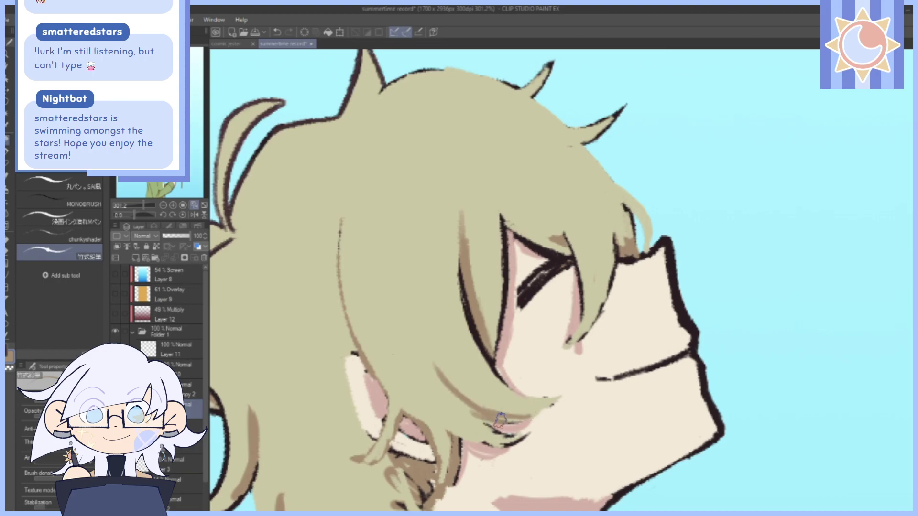
{"action": "left_click_drag", "start_coordinate": [421, 403], "coordinate": [504, 442]}
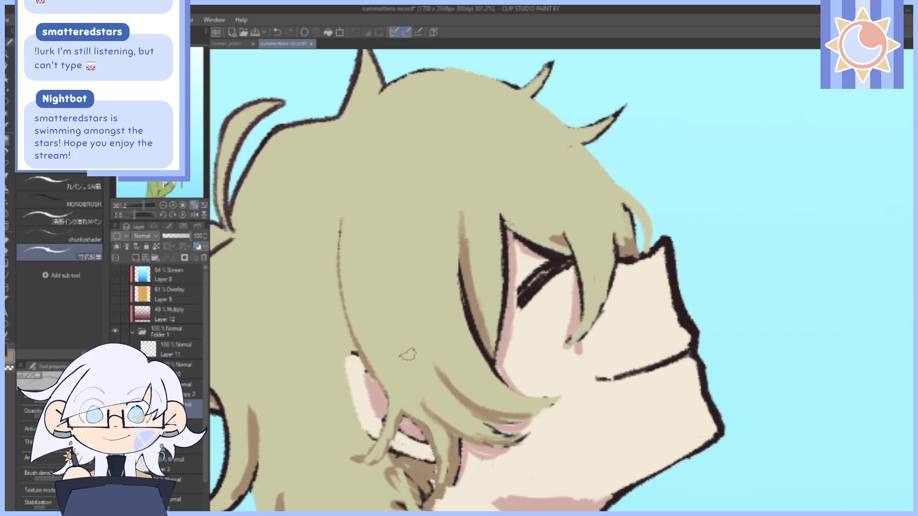
Sample the hair colour and inspect the strands around the ear, cheek and fringe for remaining rough spots.
{"action": "left_click_drag", "start_coordinate": [477, 310], "coordinate": [485, 219]}
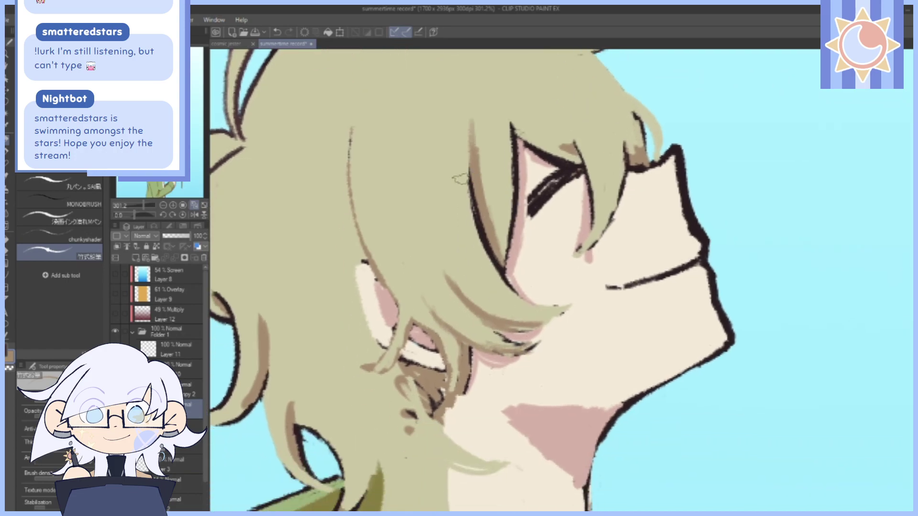
{"action": "left_click", "coordinate": [416, 193], "text": "alt"}
{"action": "left_click_drag", "start_coordinate": [414, 330], "coordinate": [438, 248]}
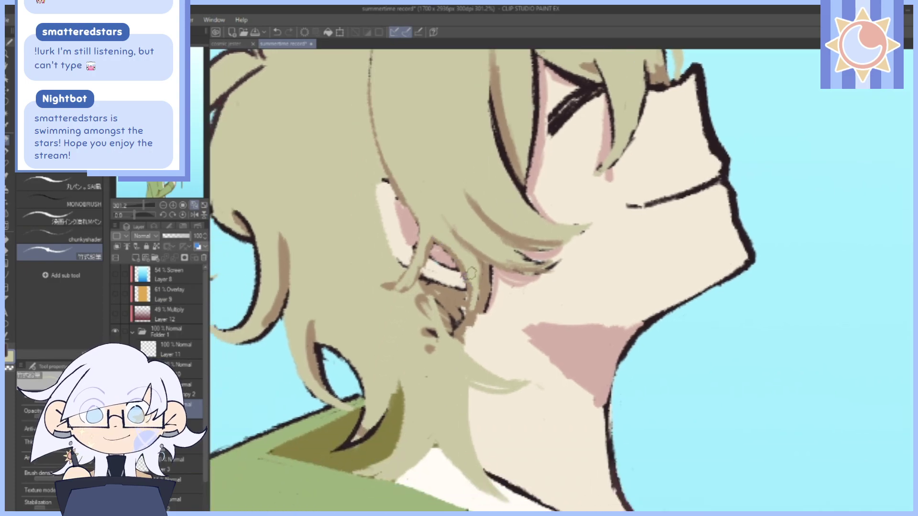
{"action": "scroll", "coordinate": [484, 269], "scroll_direction": "up", "scroll_amount": 4}
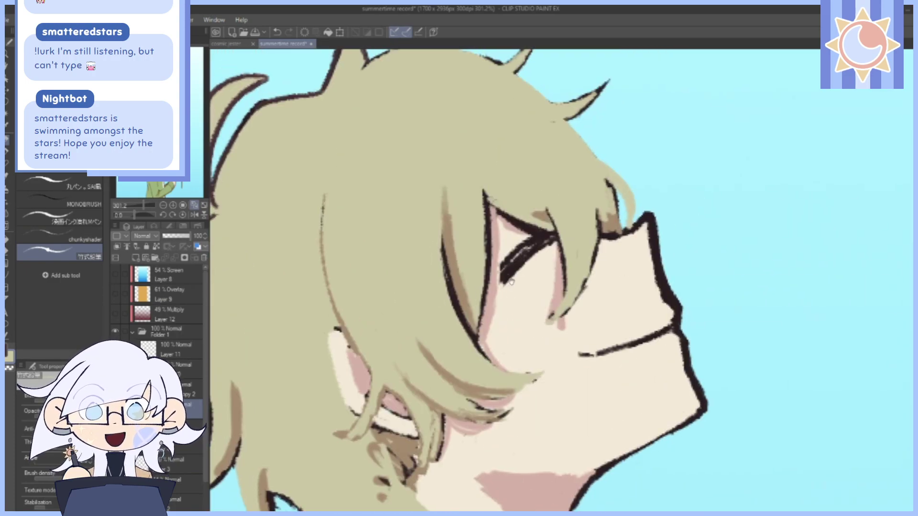
Check the composition of the whole illustration, flipping the view horizontally and back, and examine the figure from hair to hands.
{"action": "left_click", "coordinate": [194, 205]}
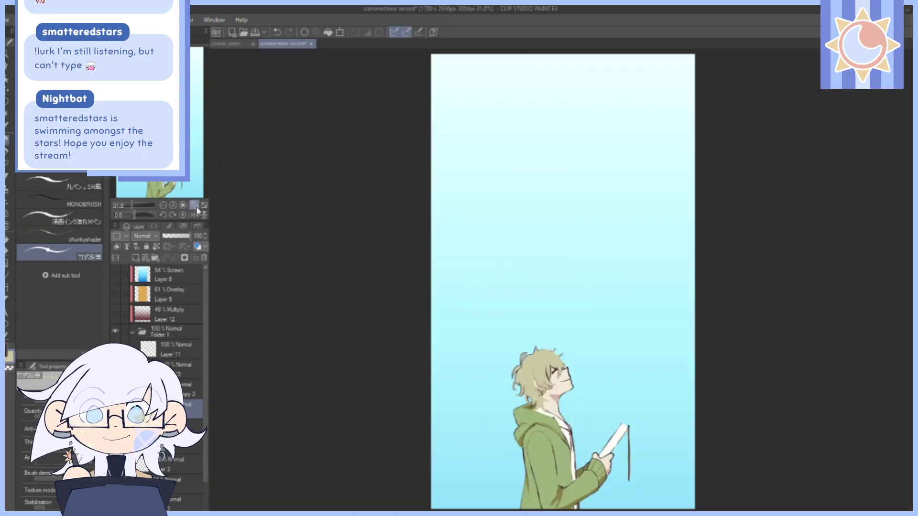
{"action": "left_click", "coordinate": [194, 214]}
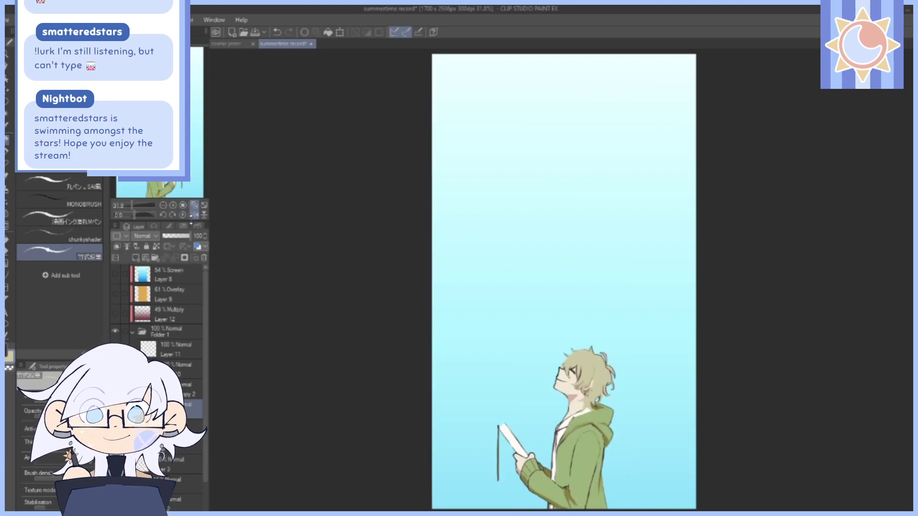
{"action": "left_click", "coordinate": [194, 214]}
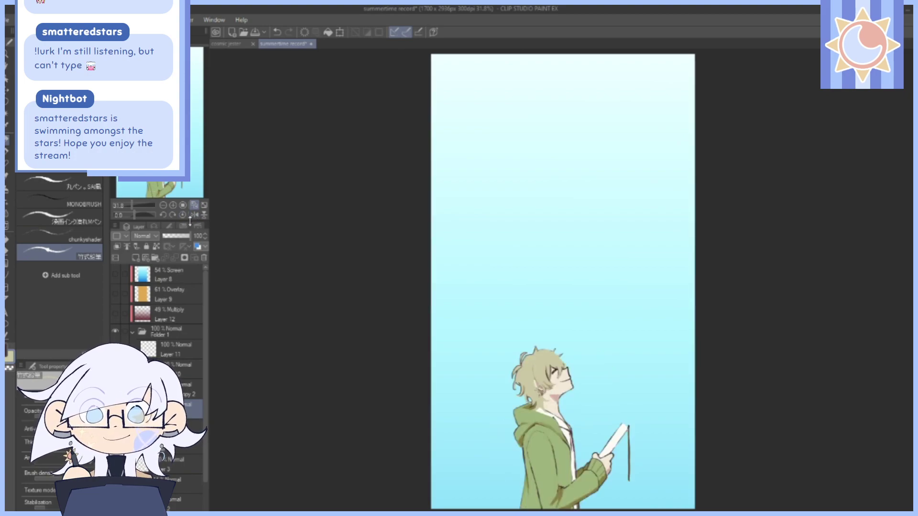
{"action": "left_click_drag", "start_coordinate": [136, 205], "coordinate": [138, 205]}
{"action": "left_click_drag", "start_coordinate": [165, 168], "coordinate": [168, 174]}
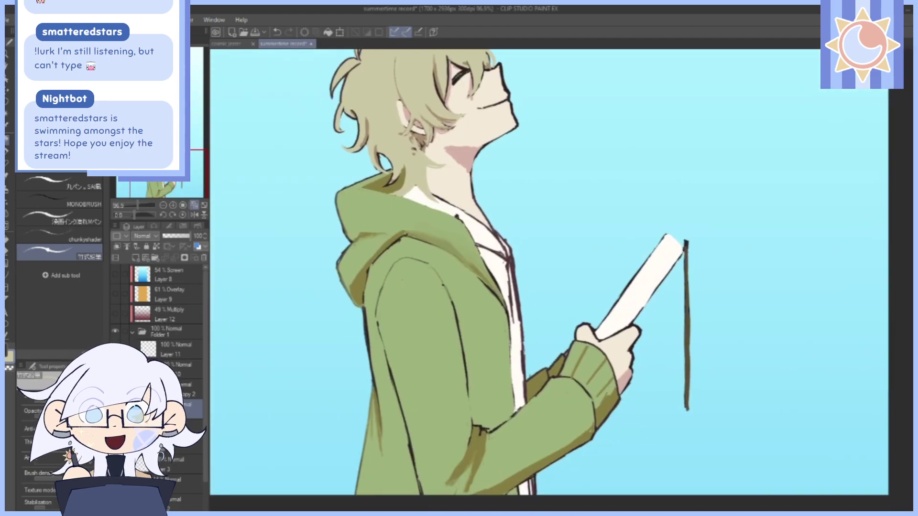
{"action": "left_click_drag", "start_coordinate": [541, 160], "coordinate": [524, 284]}
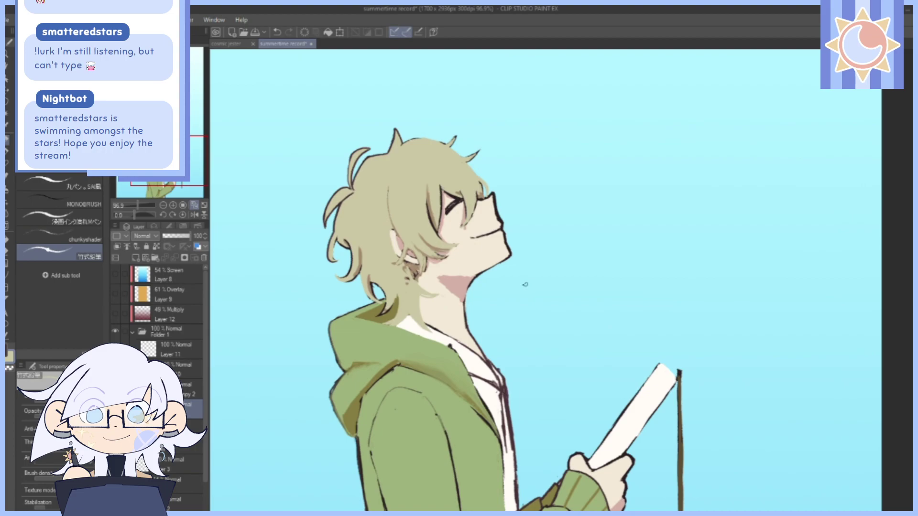
{"action": "left_click_drag", "start_coordinate": [630, 321], "coordinate": [627, 254]}
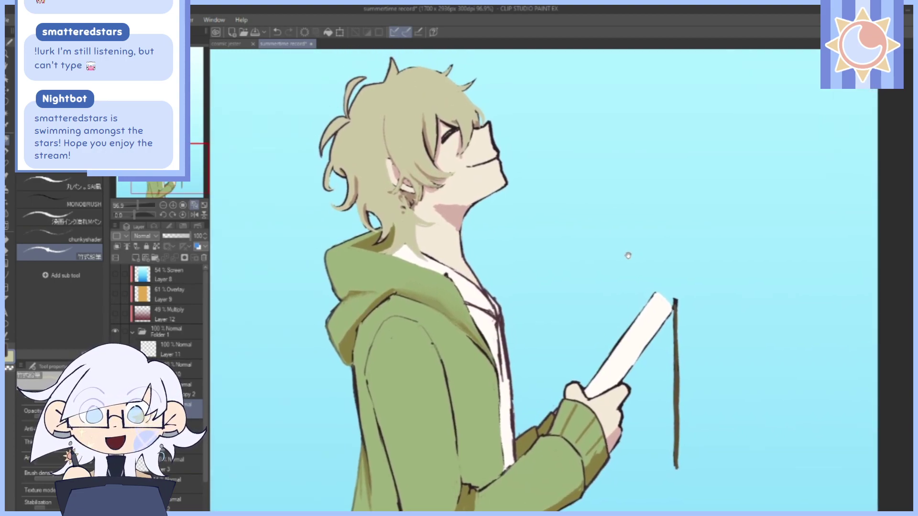
Collapse Folder 1 and hide the backup sketch folder, keeping Folder 1 visible.
{"action": "left_click", "coordinate": [194, 207]}
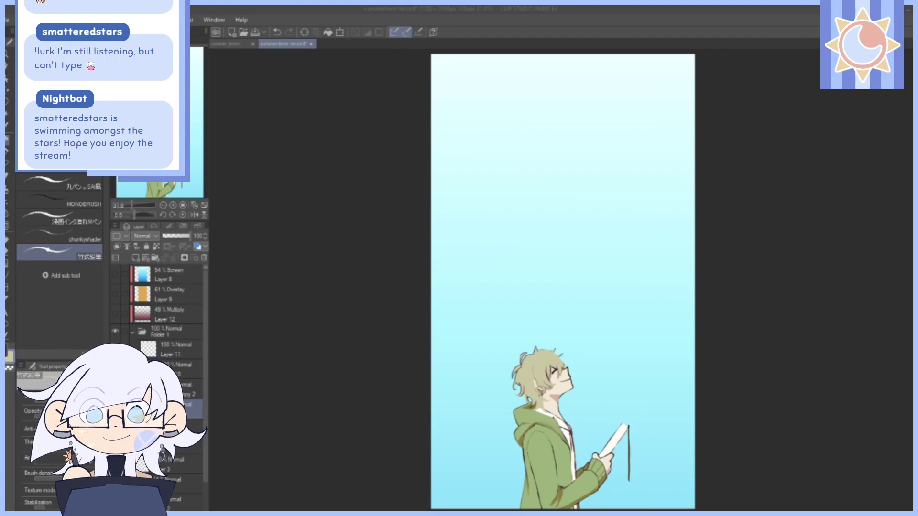
{"action": "left_click", "coordinate": [132, 331]}
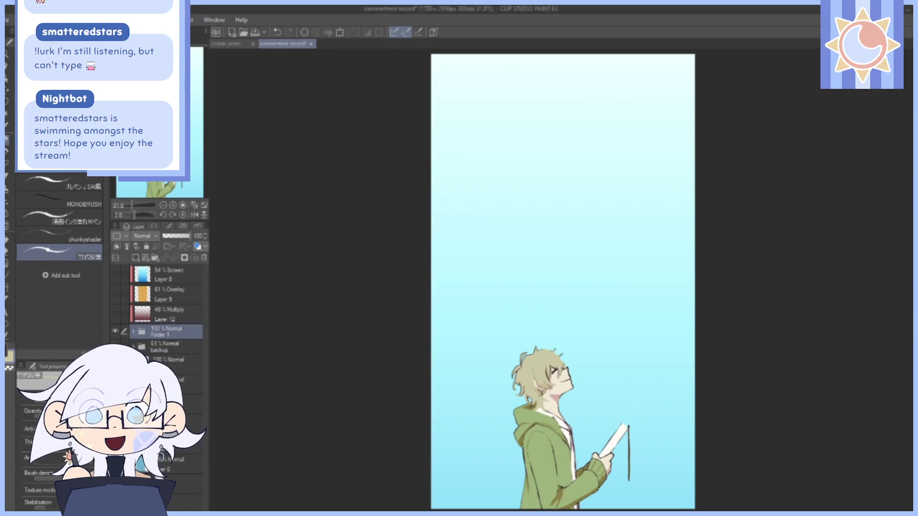
{"action": "left_click", "coordinate": [115, 331]}
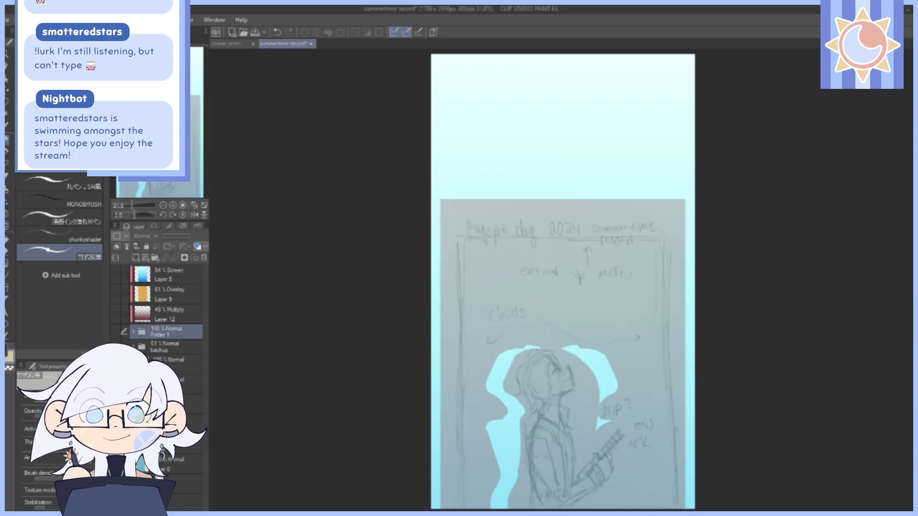
{"action": "left_click", "coordinate": [115, 347]}
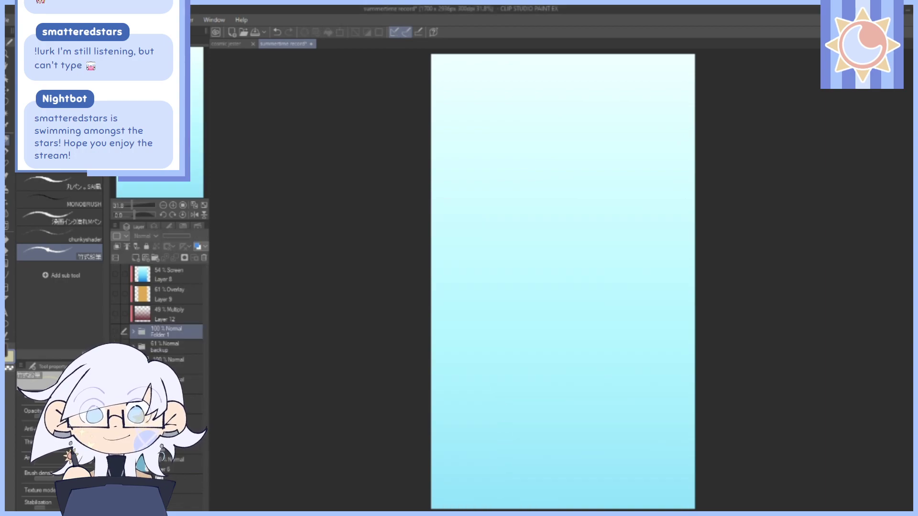
{"action": "left_click", "coordinate": [116, 331]}
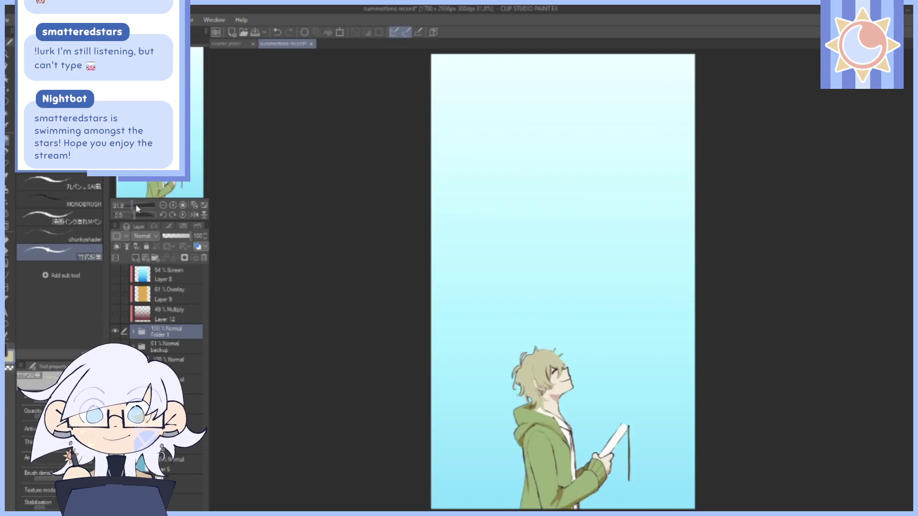
Show the Screen, Overlay and Multiply layers above Folder 1 to see the lighting on the figure.
{"action": "left_click_drag", "start_coordinate": [135, 206], "coordinate": [193, 194]}
{"action": "left_click_drag", "start_coordinate": [429, 102], "coordinate": [490, 217]}
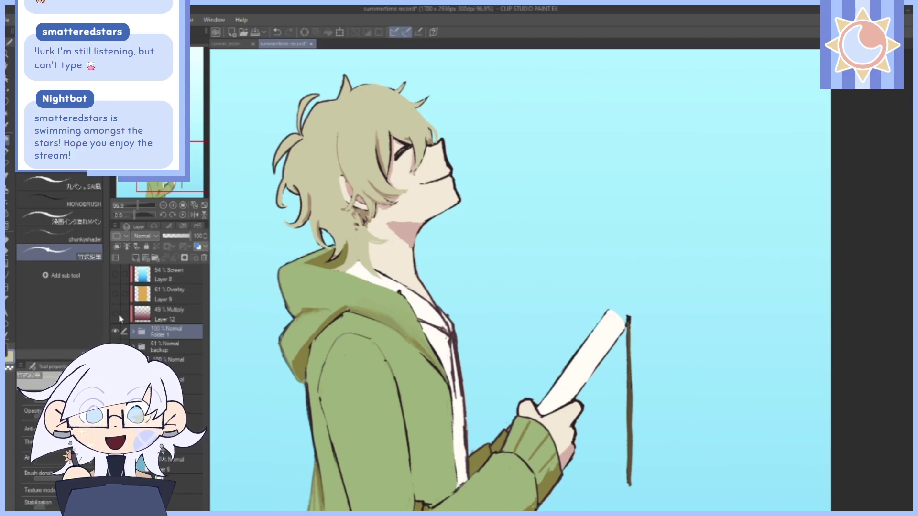
{"action": "left_click_drag", "start_coordinate": [117, 314], "coordinate": [115, 274]}
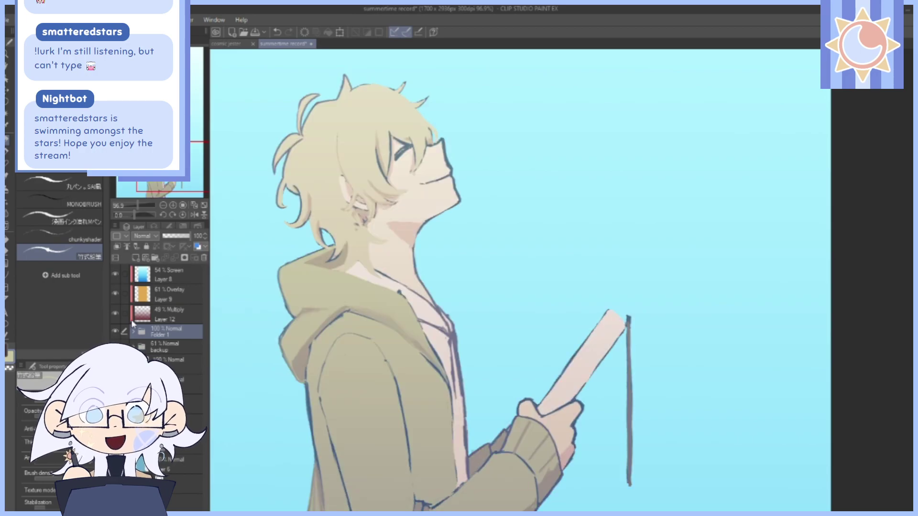
{"action": "left_click_drag", "start_coordinate": [366, 158], "coordinate": [403, 171]}
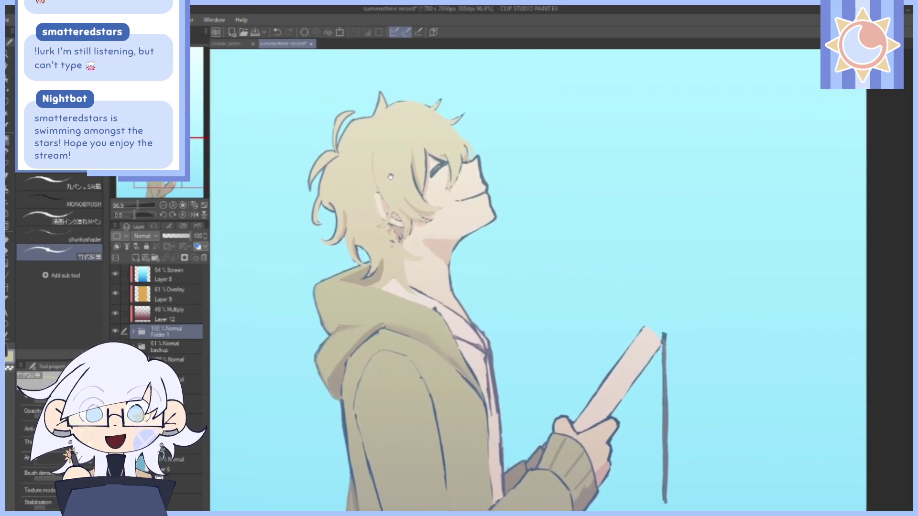
Compare the figure with and without the Screen layer and set that layer's opacity to 51%.
{"action": "left_click", "coordinate": [194, 205]}
{"action": "left_click", "coordinate": [175, 271]}
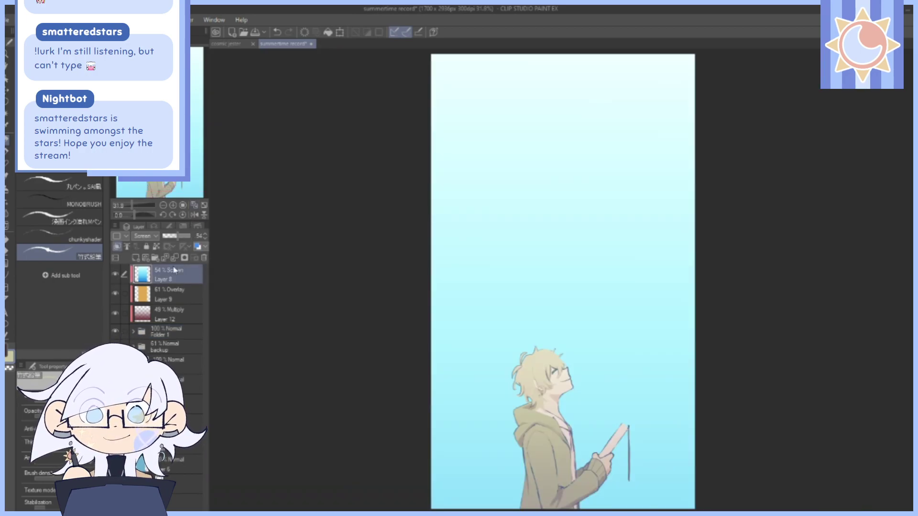
{"action": "left_click", "coordinate": [115, 275]}
{"action": "left_click", "coordinate": [115, 275]}
{"action": "left_click", "coordinate": [173, 236]}
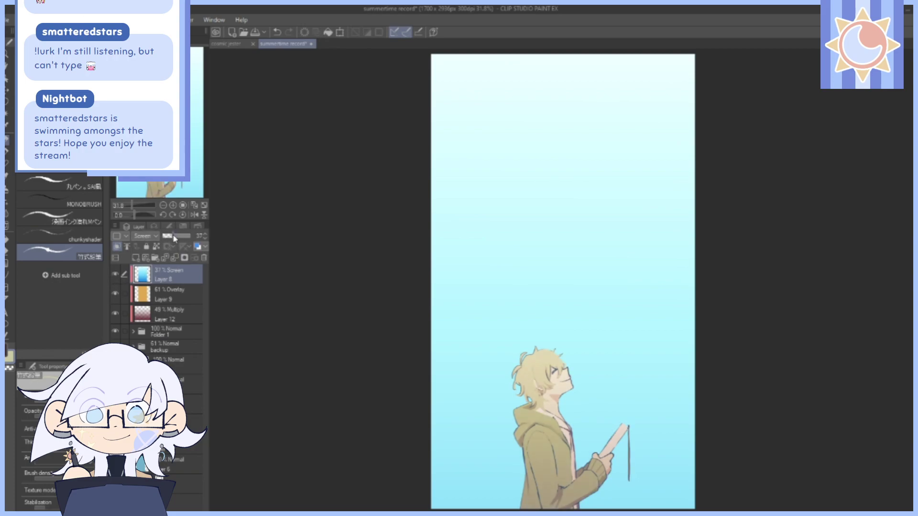
{"action": "mouse_move", "coordinate": [170, 237]}
{"action": "left_mouse_down"}
{"action": "mouse_move", "coordinate": [187, 240]}
{"action": "mouse_move", "coordinate": [178, 240]}
{"action": "left_mouse_up"}
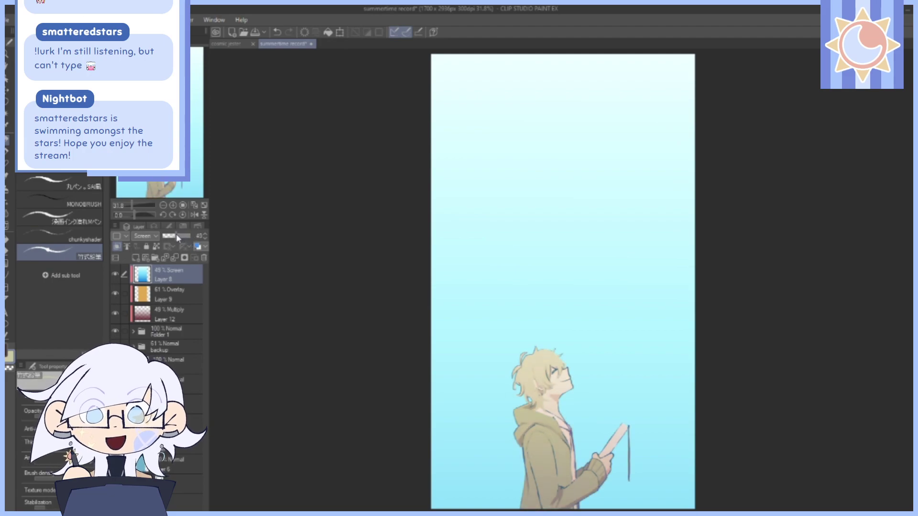
{"action": "left_click_drag", "start_coordinate": [176, 238], "coordinate": [173, 241]}
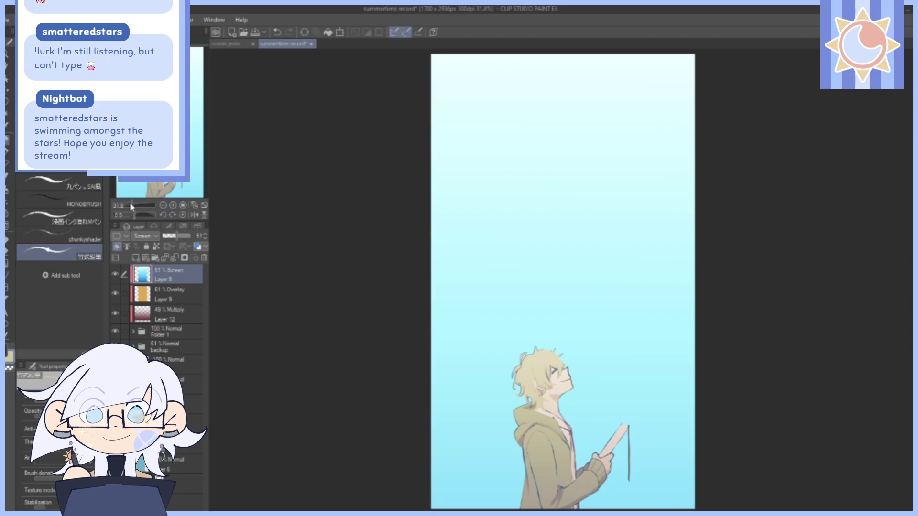
Hide the Screen and Overlay layers and toggle the Multiply layer to judge its shading on the figure.
{"action": "left_click_drag", "start_coordinate": [130, 206], "coordinate": [136, 206]}
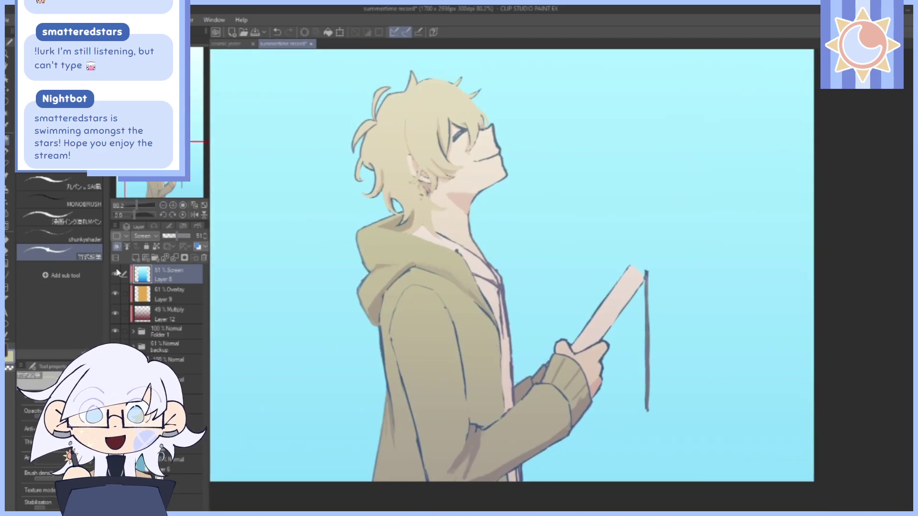
{"action": "left_click_drag", "start_coordinate": [116, 277], "coordinate": [123, 319]}
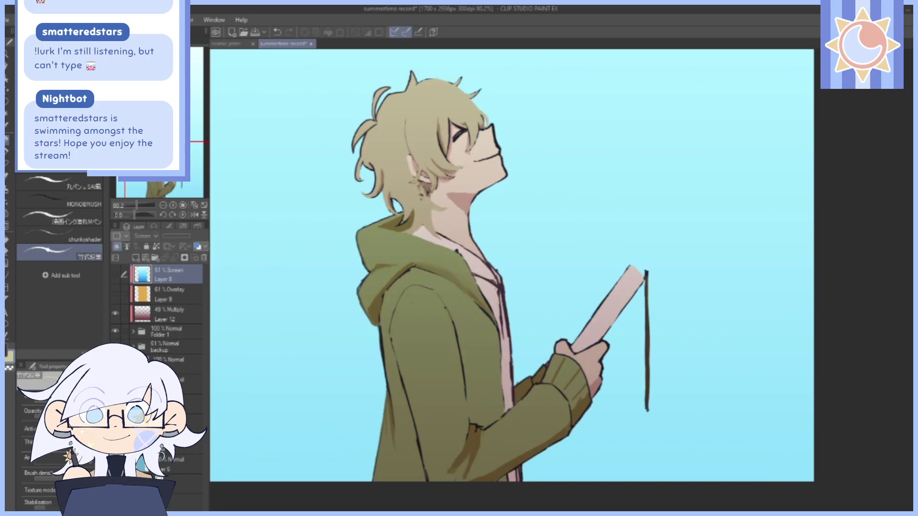
{"action": "left_click", "coordinate": [115, 317]}
{"action": "left_click", "coordinate": [115, 317]}
{"action": "left_click", "coordinate": [115, 275]}
{"action": "left_click", "coordinate": [116, 274]}
Raise the Multiply layer's opacity to 100% and show the Overlay and Screen layers again.
{"action": "left_click", "coordinate": [167, 316]}
{"action": "left_click_drag", "start_coordinate": [180, 234], "coordinate": [197, 240]}
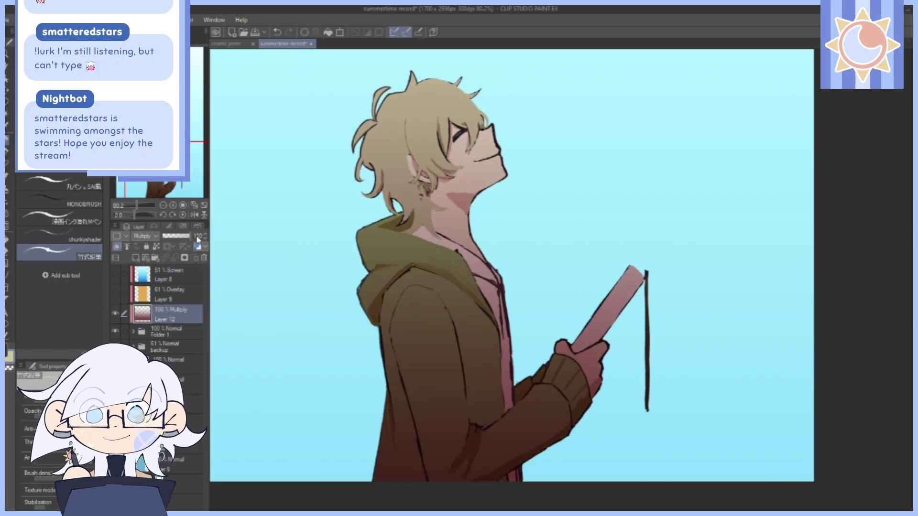
{"action": "left_click", "coordinate": [117, 296]}
{"action": "left_click", "coordinate": [116, 276]}
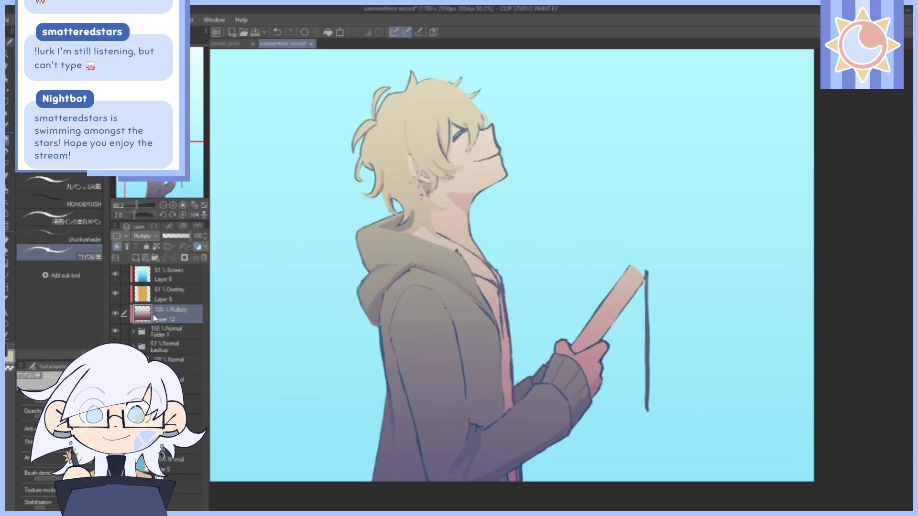
Check the lighting on the whole illustration, then hide the Screen, Overlay and Multiply layers.
{"action": "left_click", "coordinate": [185, 225]}
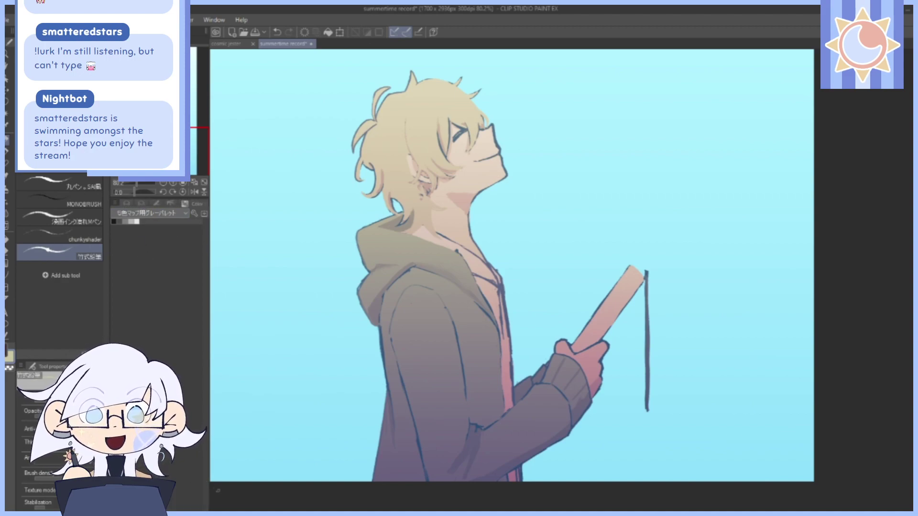
{"action": "left_click", "coordinate": [127, 203]}
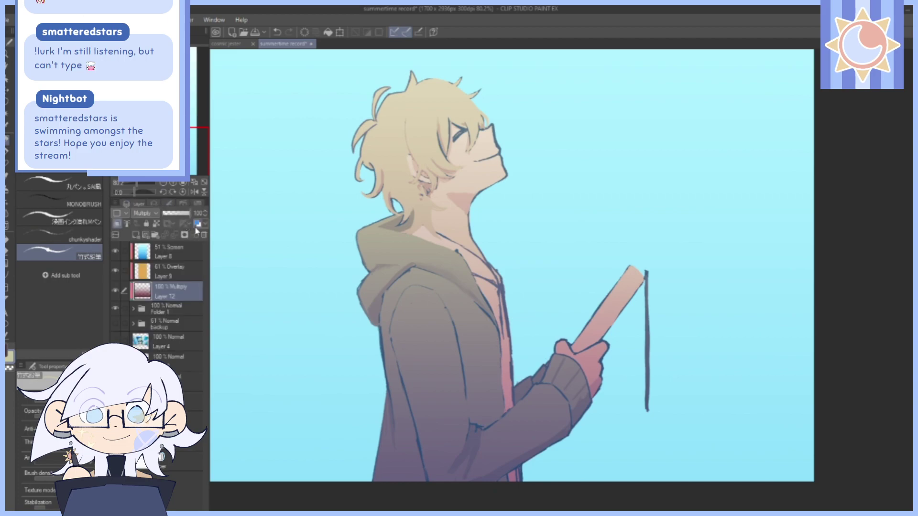
{"action": "left_click", "coordinate": [195, 183]}
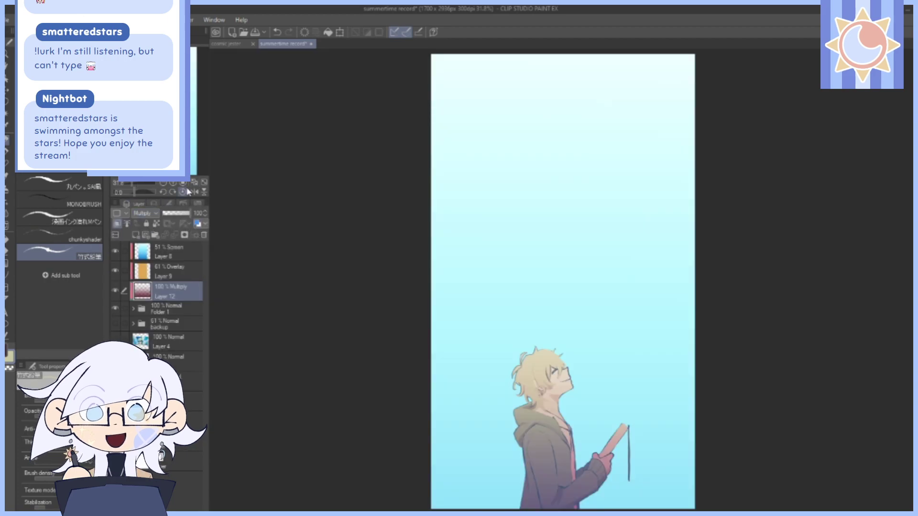
{"action": "left_click_drag", "start_coordinate": [116, 267], "coordinate": [115, 251]}
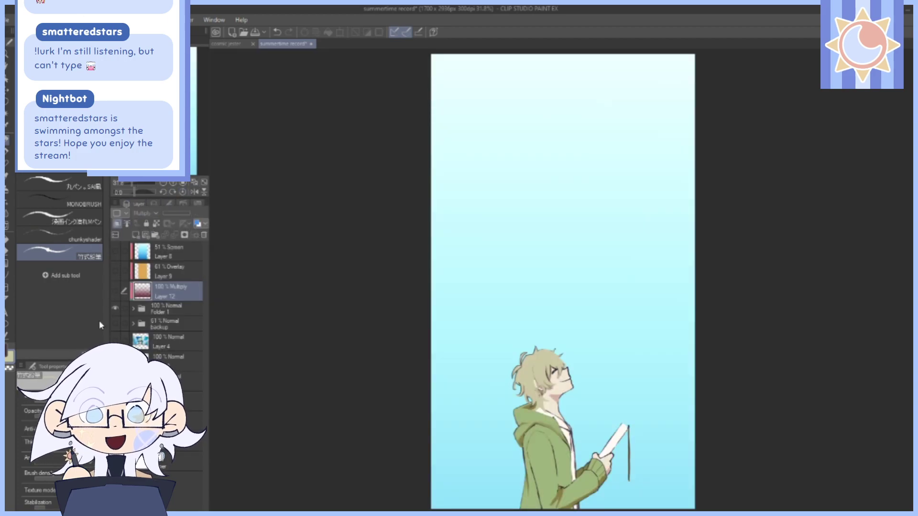
Expand Folder 1 and make Layer 10 the active layer for work on the character's head.
{"action": "left_click_drag", "start_coordinate": [131, 184], "coordinate": [137, 183]}
{"action": "left_click_drag", "start_coordinate": [160, 111], "coordinate": [171, 145]}
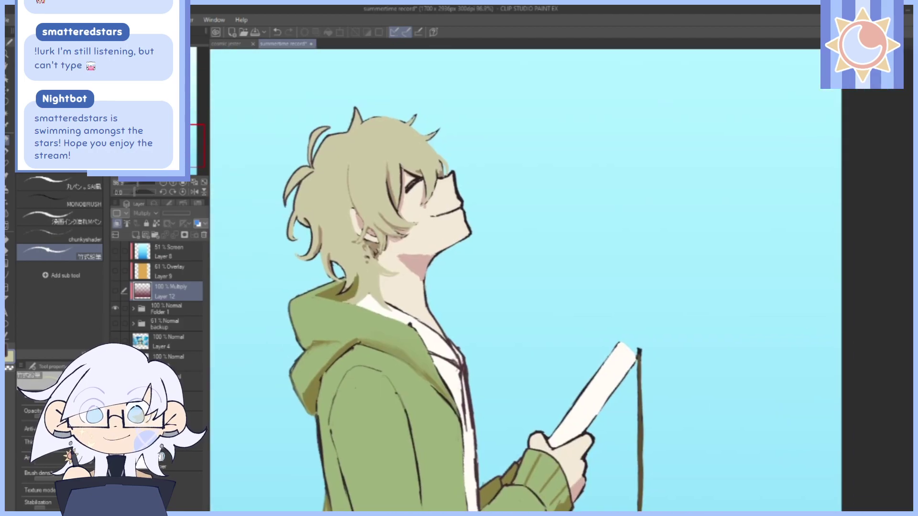
{"action": "left_click_drag", "start_coordinate": [613, 377], "coordinate": [580, 399]}
{"action": "left_click_drag", "start_coordinate": [138, 183], "coordinate": [141, 184]}
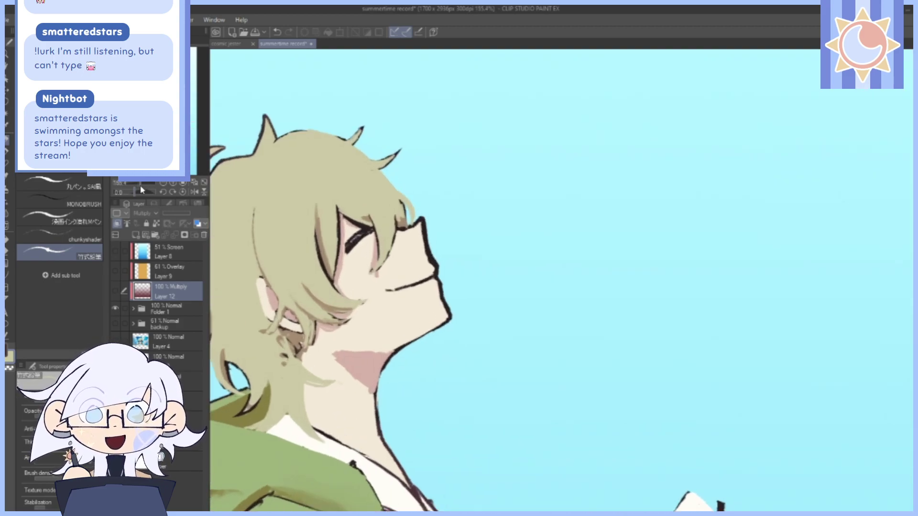
{"action": "left_click_drag", "start_coordinate": [469, 227], "coordinate": [611, 260]}
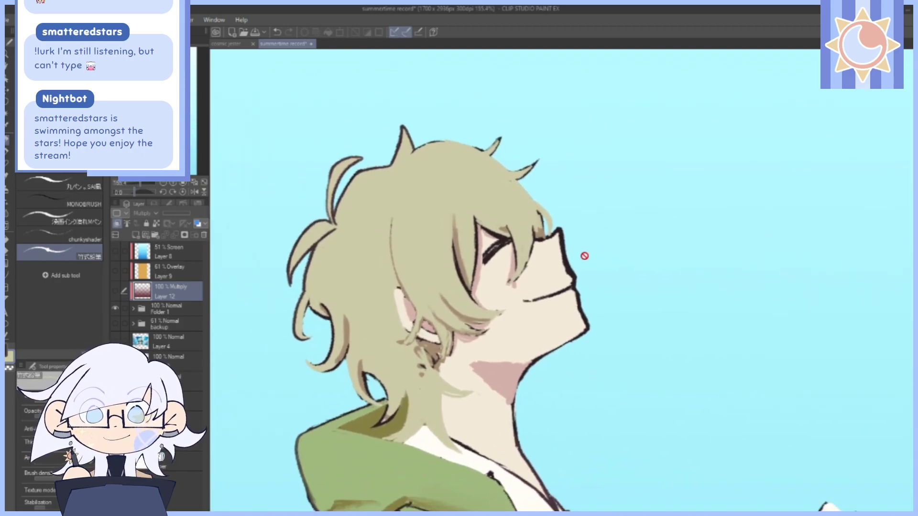
{"action": "left_click", "coordinate": [134, 309]}
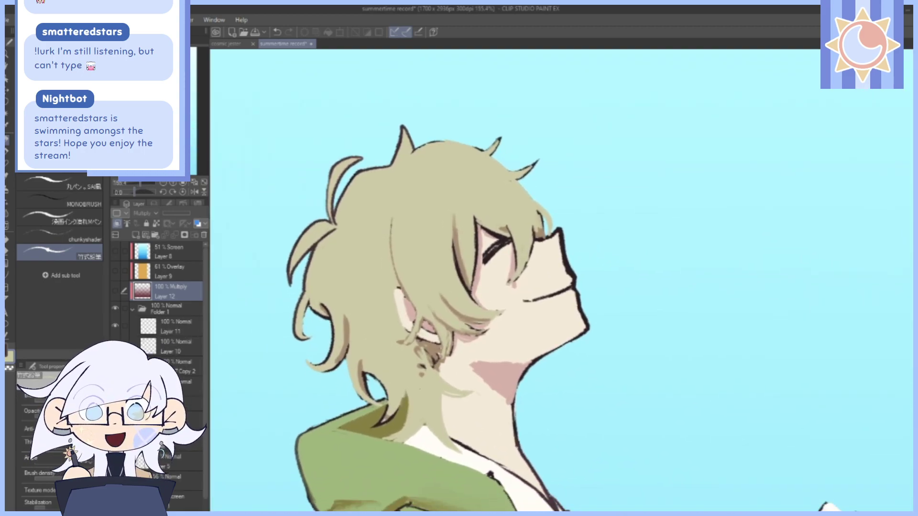
{"action": "left_click", "coordinate": [172, 347]}
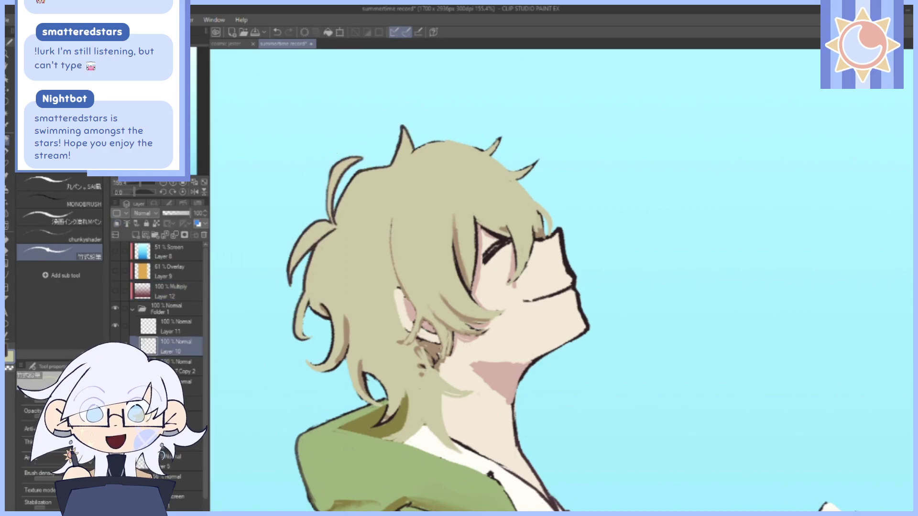
Draw a dark outline along the long hair strand running down to the ear, redoing the first stroke.
{"action": "left_click_drag", "start_coordinate": [139, 184], "coordinate": [143, 184]}
{"action": "left_click_drag", "start_coordinate": [419, 190], "coordinate": [578, 193]}
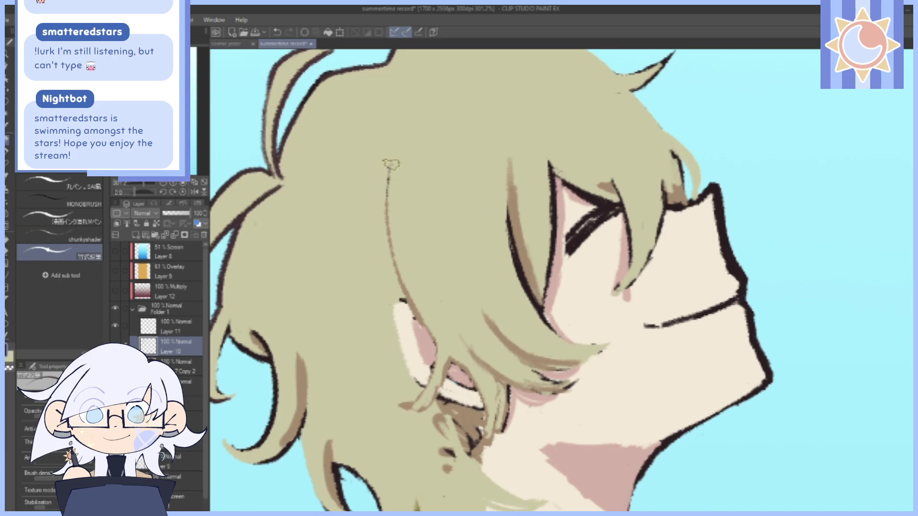
{"action": "mouse_move", "coordinate": [391, 164]}
{"action": "left_mouse_down"}
{"action": "mouse_move", "coordinate": [386, 204]}
{"action": "mouse_move", "coordinate": [398, 271]}
{"action": "mouse_move", "coordinate": [439, 344]}
{"action": "left_mouse_up"}
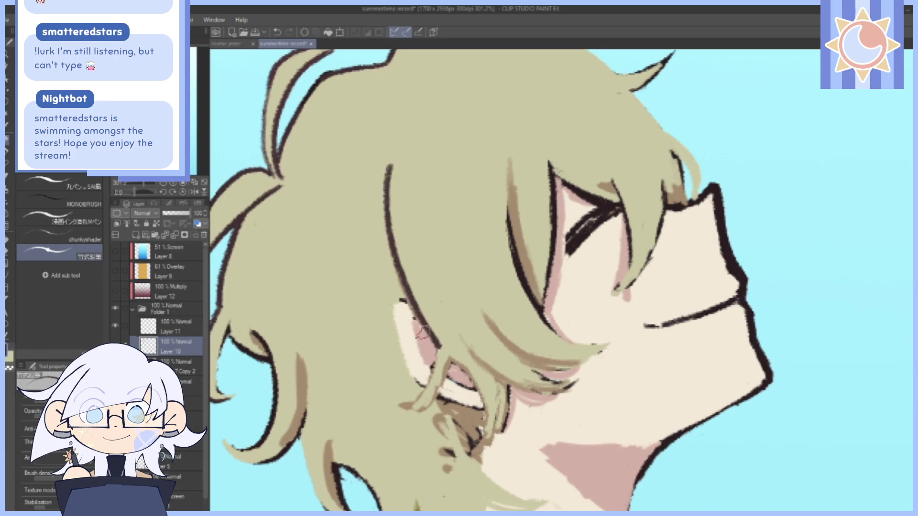
{"action": "left_click", "coordinate": [278, 34]}
{"action": "mouse_move", "coordinate": [389, 165]}
{"action": "left_mouse_down"}
{"action": "mouse_move", "coordinate": [390, 246]}
{"action": "mouse_move", "coordinate": [426, 335]}
{"action": "mouse_move", "coordinate": [440, 347]}
{"action": "left_mouse_up"}
Outline the curled hair strand crossing the ear and both edges of the strand hanging just in front of it.
{"action": "scroll", "coordinate": [539, 273], "scroll_direction": "down", "scroll_amount": 3}
{"action": "left_click_drag", "start_coordinate": [540, 273], "coordinate": [547, 250]}
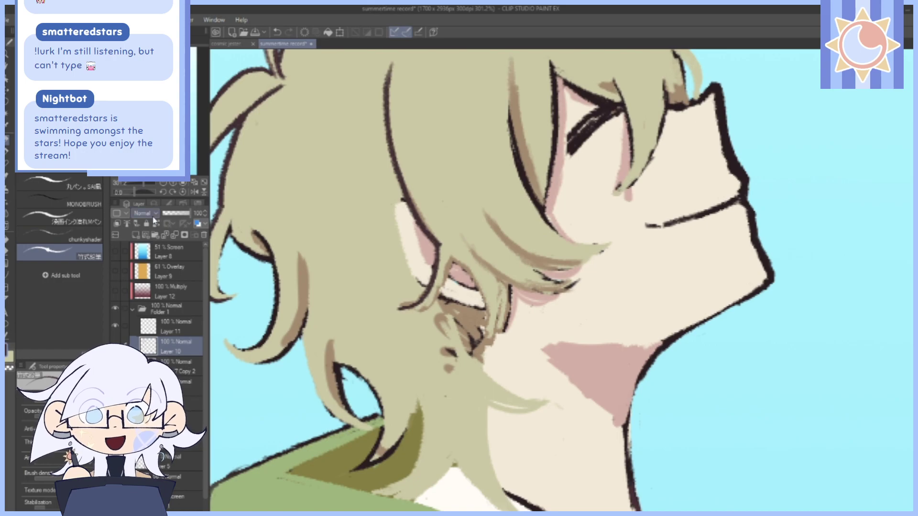
{"action": "left_click_drag", "start_coordinate": [135, 192], "coordinate": [129, 193]}
{"action": "left_click_drag", "start_coordinate": [490, 305], "coordinate": [501, 237]}
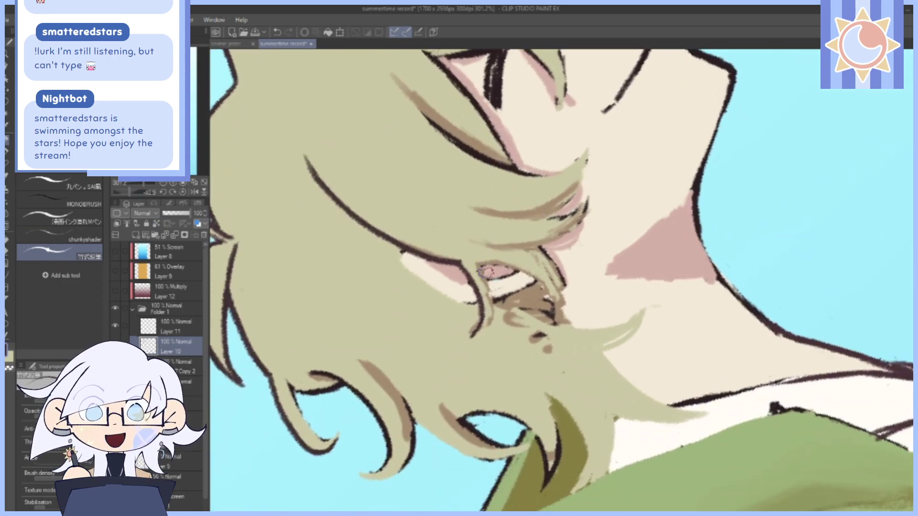
{"action": "mouse_move", "coordinate": [484, 269]}
{"action": "left_mouse_down"}
{"action": "mouse_move", "coordinate": [491, 310]}
{"action": "mouse_move", "coordinate": [468, 339]}
{"action": "left_mouse_up"}
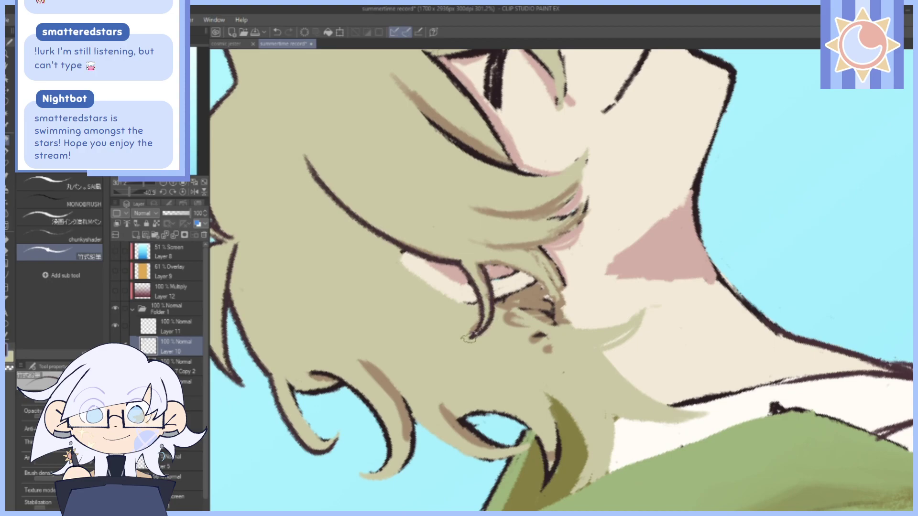
{"action": "left_click", "coordinate": [182, 192]}
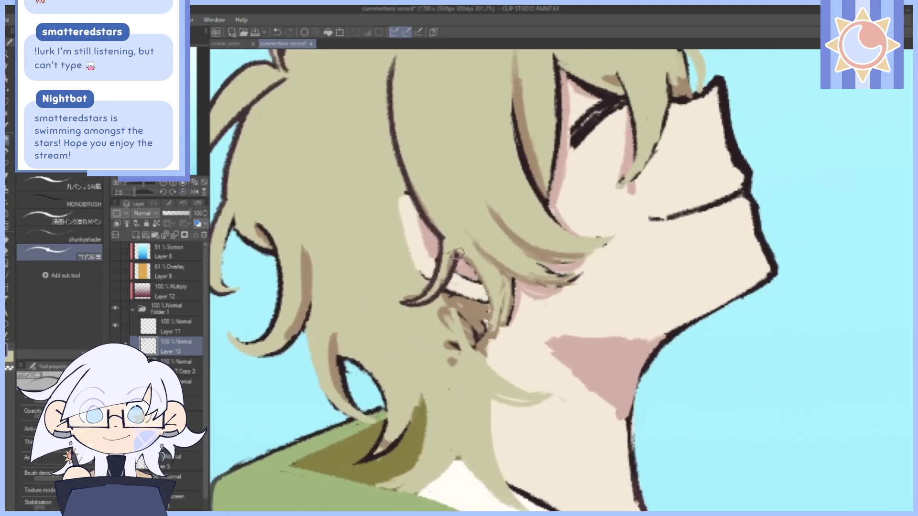
{"action": "mouse_move", "coordinate": [456, 254]}
{"action": "left_mouse_down"}
{"action": "mouse_move", "coordinate": [493, 320]}
{"action": "mouse_move", "coordinate": [492, 340]}
{"action": "left_mouse_up"}
{"action": "left_click_drag", "start_coordinate": [511, 276], "coordinate": [487, 337]}
Outline the long bang beside the closed eye and the underside of its curved tip over the cheek.
{"action": "left_click_drag", "start_coordinate": [552, 137], "coordinate": [453, 249]}
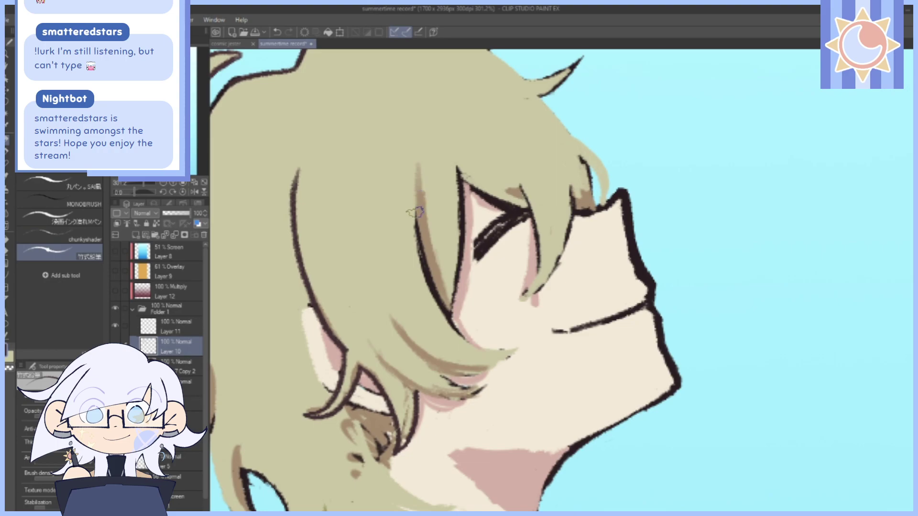
{"action": "mouse_move", "coordinate": [417, 236]}
{"action": "left_mouse_down"}
{"action": "mouse_move", "coordinate": [457, 332]}
{"action": "mouse_move", "coordinate": [502, 354]}
{"action": "mouse_move", "coordinate": [521, 351]}
{"action": "mouse_move", "coordinate": [451, 331]}
{"action": "left_mouse_up"}
{"action": "left_click", "coordinate": [278, 32]}
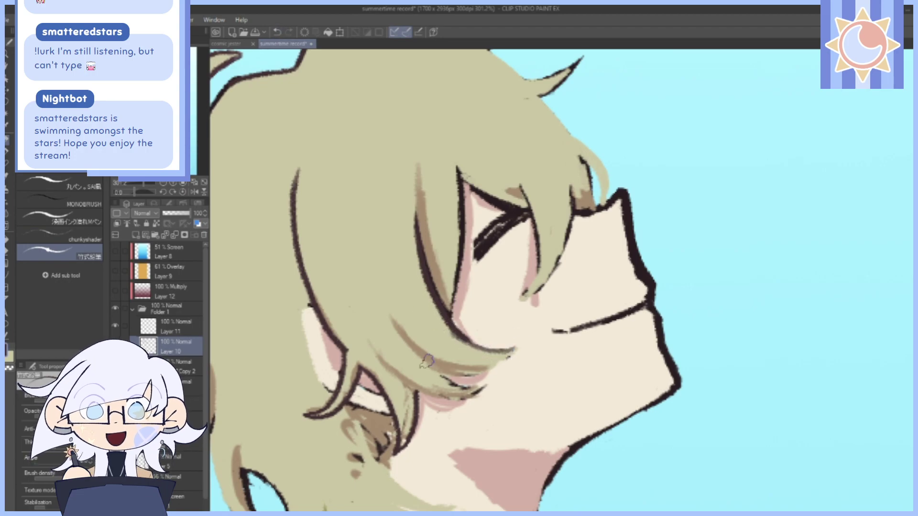
{"action": "mouse_move", "coordinate": [433, 366]}
{"action": "left_mouse_down"}
{"action": "mouse_move", "coordinate": [477, 375]}
{"action": "mouse_move", "coordinate": [496, 352]}
{"action": "left_mouse_up"}
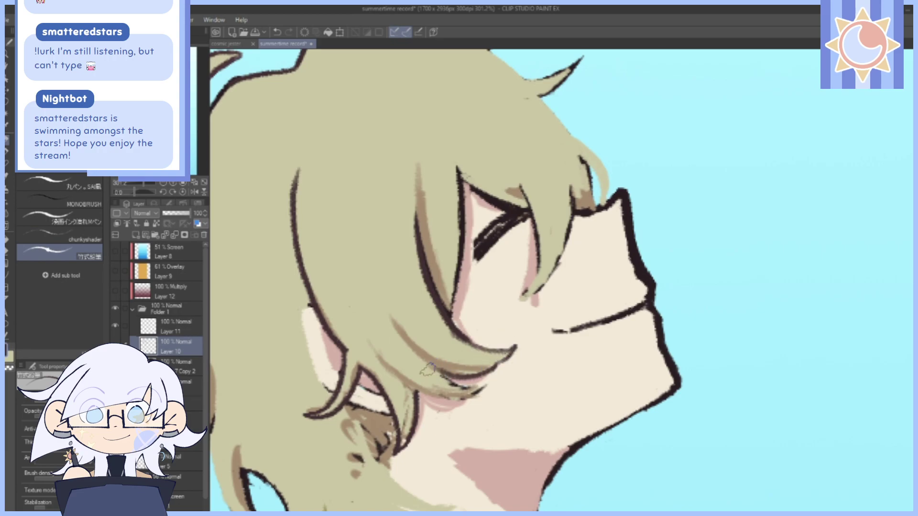
{"action": "left_click_drag", "start_coordinate": [136, 193], "coordinate": [139, 192]}
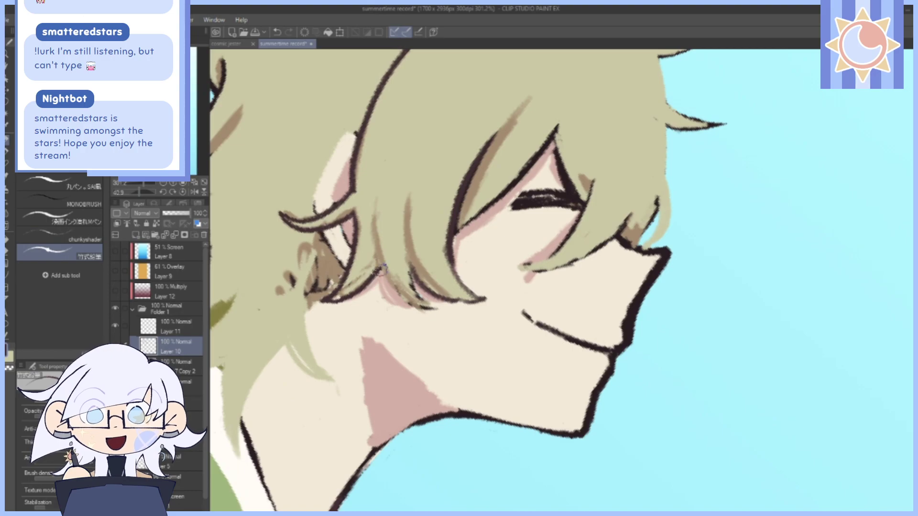
Outline the edges of the short curved hair tips hanging between the ear strand and the long bang over the cheek.
{"action": "mouse_move", "coordinate": [376, 247]}
{"action": "left_mouse_down"}
{"action": "mouse_move", "coordinate": [395, 290]}
{"action": "mouse_move", "coordinate": [438, 316]}
{"action": "left_mouse_up"}
{"action": "left_click_drag", "start_coordinate": [409, 259], "coordinate": [425, 303]}
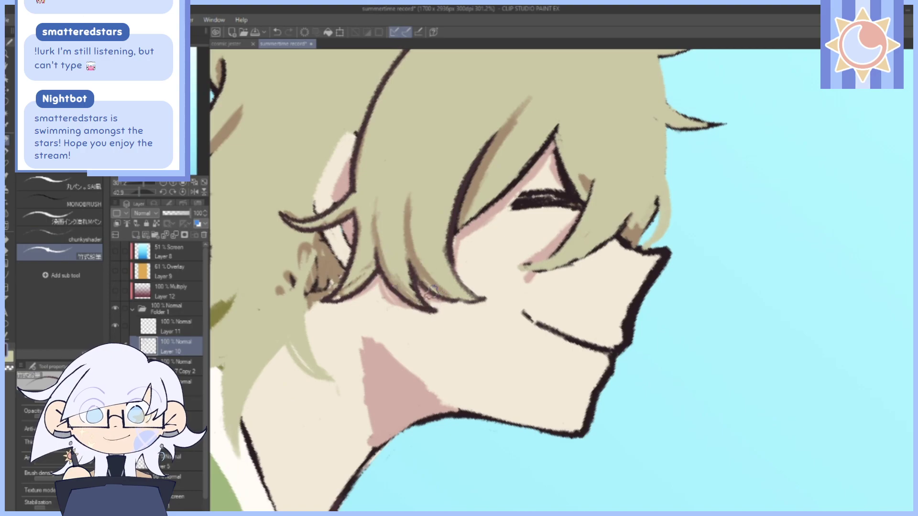
{"action": "left_click", "coordinate": [183, 191]}
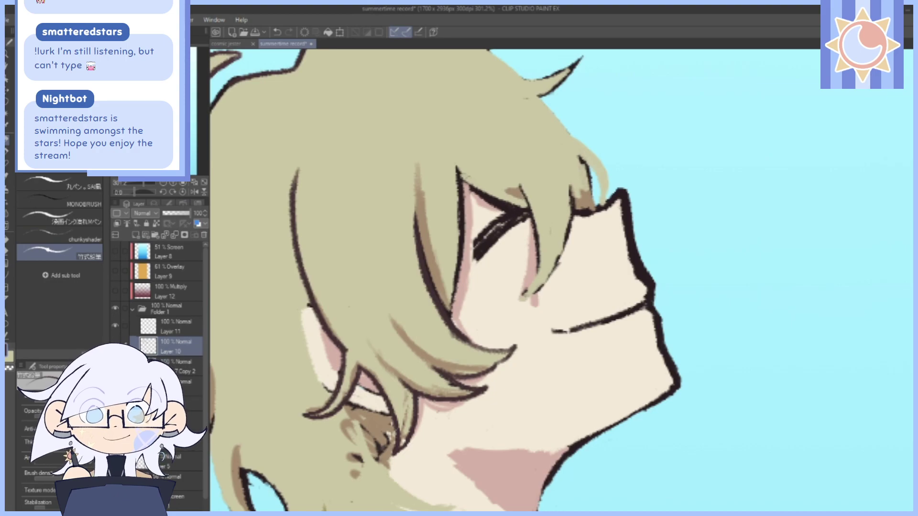
{"action": "left_click_drag", "start_coordinate": [144, 183], "coordinate": [140, 183]}
{"action": "left_click_drag", "start_coordinate": [624, 218], "coordinate": [592, 199]}
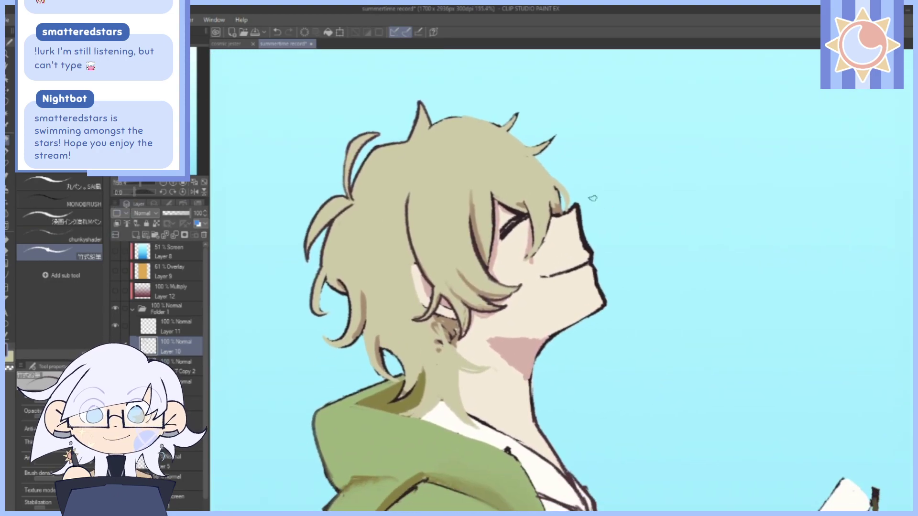
Line the hair just behind the ear and outline both edges of the curved strand tip crossing the neck.
{"action": "left_click", "coordinate": [173, 182]}
{"action": "left_click", "coordinate": [173, 182]}
{"action": "left_click", "coordinate": [173, 183]}
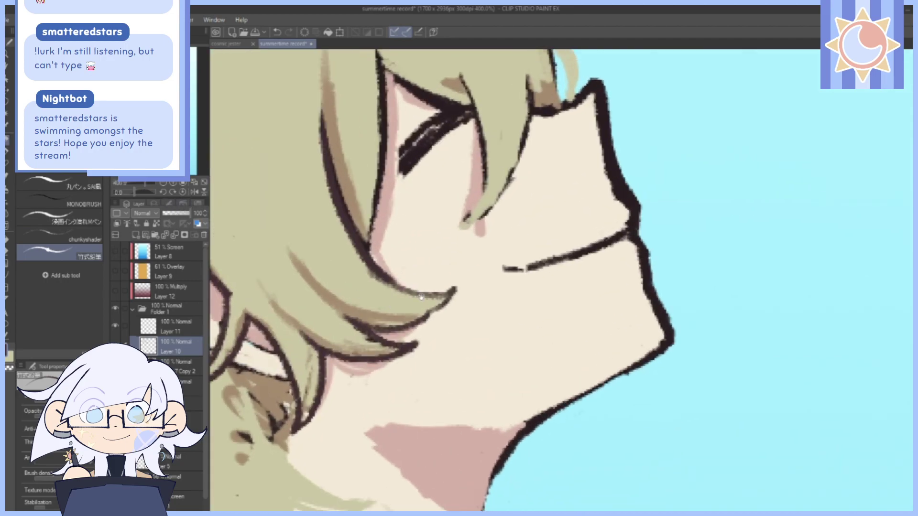
{"action": "left_click_drag", "start_coordinate": [282, 412], "coordinate": [420, 250]}
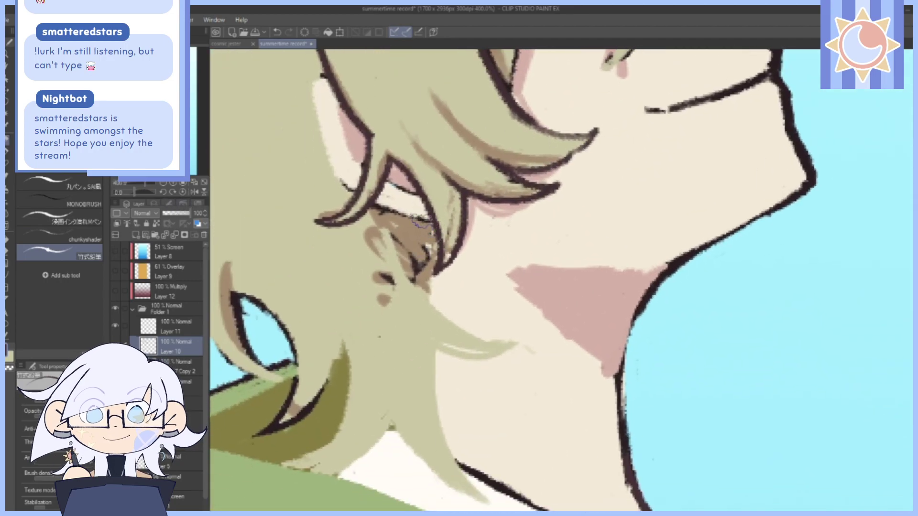
{"action": "left_click_drag", "start_coordinate": [421, 218], "coordinate": [429, 294]}
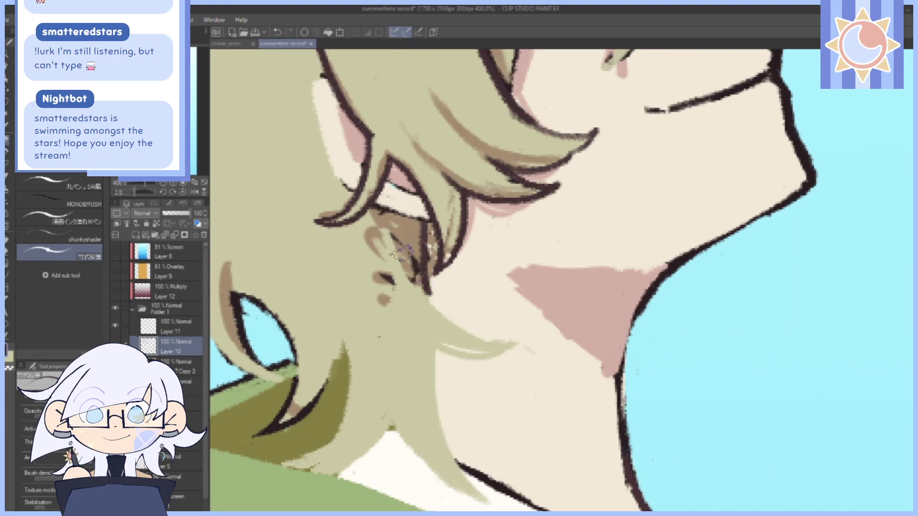
{"action": "mouse_move", "coordinate": [408, 258]}
{"action": "left_mouse_down"}
{"action": "mouse_move", "coordinate": [448, 313]}
{"action": "mouse_move", "coordinate": [529, 333]}
{"action": "left_mouse_up"}
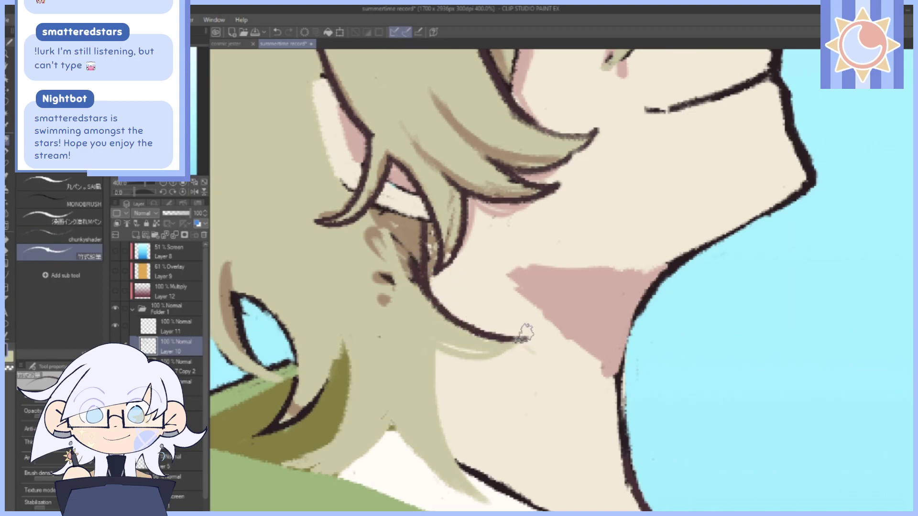
{"action": "left_click_drag", "start_coordinate": [132, 193], "coordinate": [122, 204]}
{"action": "left_click_drag", "start_coordinate": [649, 255], "coordinate": [505, 232]}
{"action": "mouse_move", "coordinate": [492, 275]}
{"action": "left_mouse_down"}
{"action": "mouse_move", "coordinate": [530, 352]}
{"action": "mouse_move", "coordinate": [520, 340]}
{"action": "left_mouse_up"}
{"action": "left_click", "coordinate": [182, 192]}
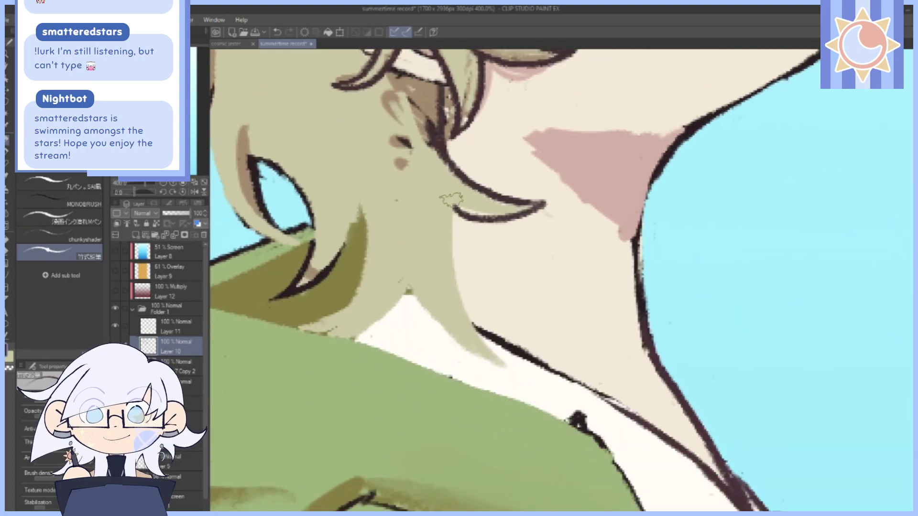
Outline both edges of the pointed lower strand that falls from the neck onto the white collar.
{"action": "mouse_move", "coordinate": [451, 203]}
{"action": "left_mouse_down"}
{"action": "mouse_move", "coordinate": [459, 291]}
{"action": "mouse_move", "coordinate": [509, 367]}
{"action": "left_mouse_up"}
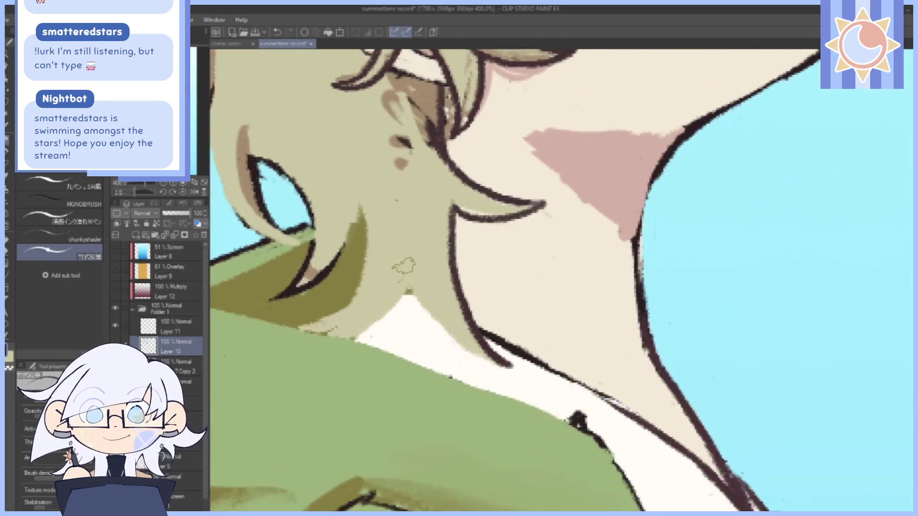
{"action": "left_click_drag", "start_coordinate": [405, 286], "coordinate": [509, 367]}
{"action": "mouse_move", "coordinate": [530, 93]}
{"action": "left_mouse_down"}
{"action": "mouse_move", "coordinate": [568, 177]}
{"action": "mouse_move", "coordinate": [639, 179]}
{"action": "left_mouse_up"}
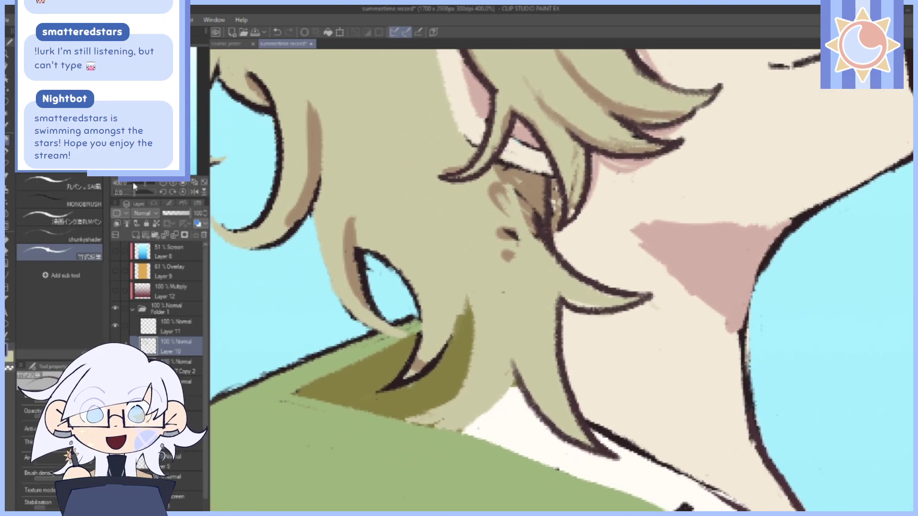
Examine the new hair outlines around the bangs, ear and neck against the rest of the head.
{"action": "left_click_drag", "start_coordinate": [133, 183], "coordinate": [137, 183]}
{"action": "left_click_drag", "start_coordinate": [688, 157], "coordinate": [629, 195]}
{"action": "left_click_drag", "start_coordinate": [136, 184], "coordinate": [143, 184]}
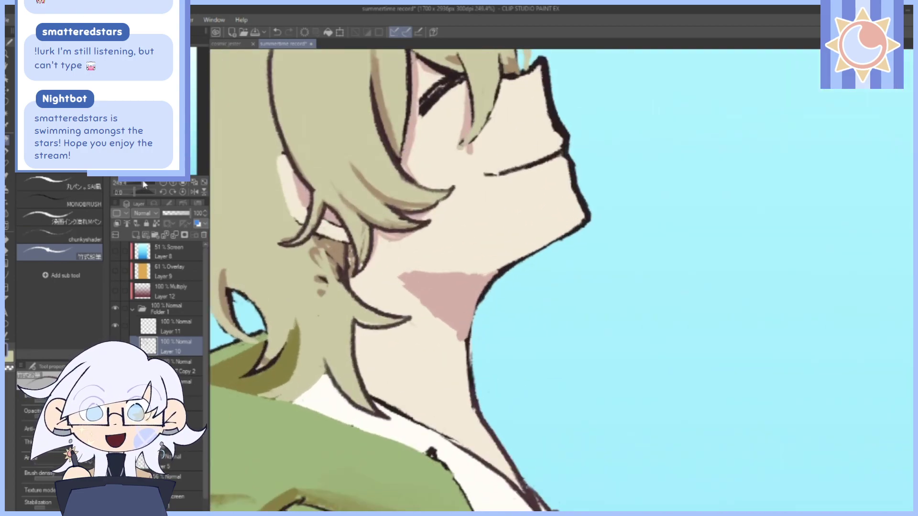
{"action": "left_click_drag", "start_coordinate": [430, 160], "coordinate": [681, 260]}
{"action": "left_click_drag", "start_coordinate": [646, 183], "coordinate": [614, 203]}
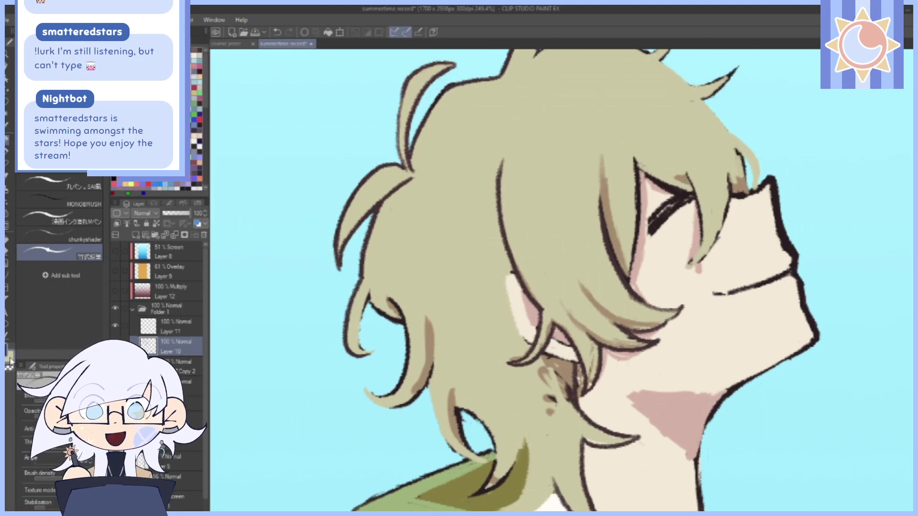
{"action": "left_click_drag", "start_coordinate": [671, 323], "coordinate": [585, 305]}
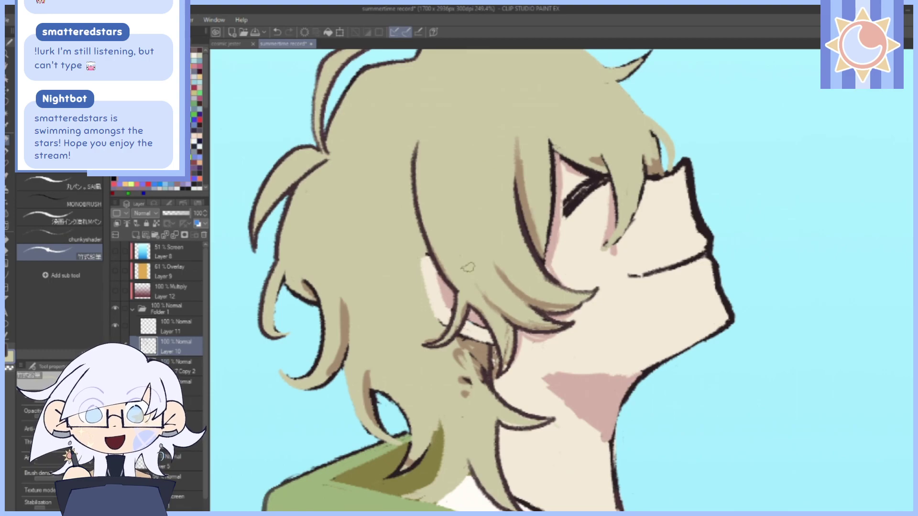
{"action": "left_click_drag", "start_coordinate": [488, 234], "coordinate": [498, 205]}
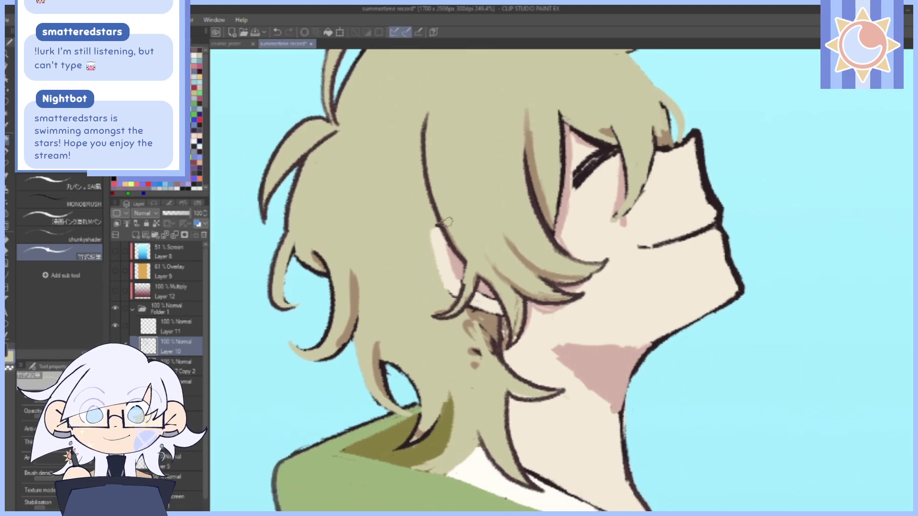
{"action": "left_click_drag", "start_coordinate": [605, 179], "coordinate": [543, 265]}
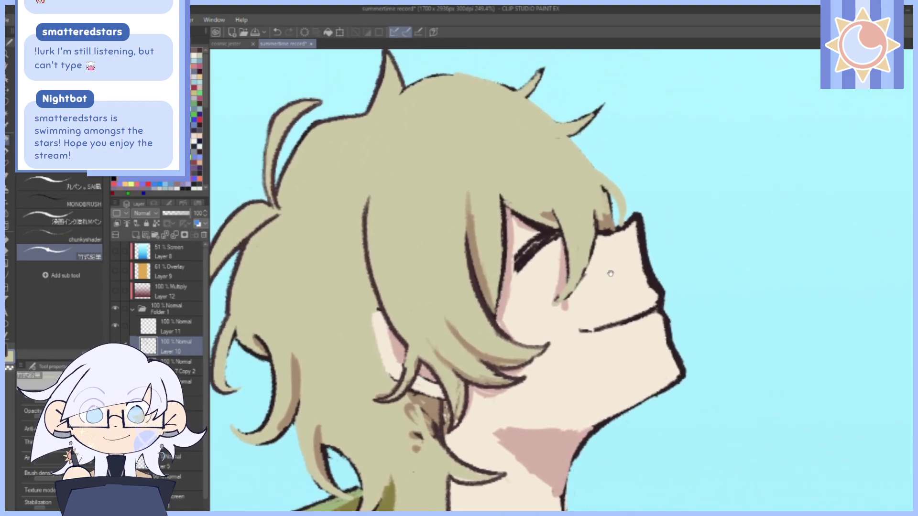
{"action": "left_click_drag", "start_coordinate": [611, 271], "coordinate": [597, 266]}
{"action": "left_click_drag", "start_coordinate": [452, 230], "coordinate": [477, 312]}
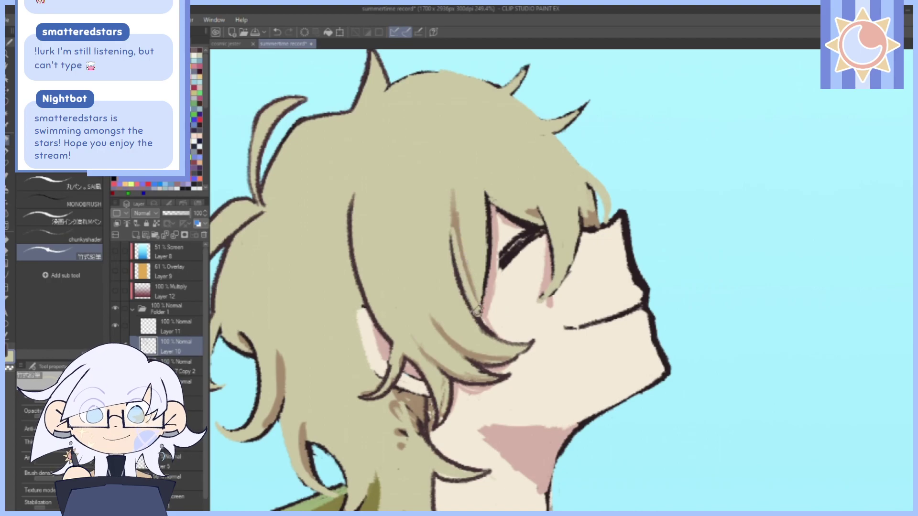
{"action": "left_click", "coordinate": [276, 32]}
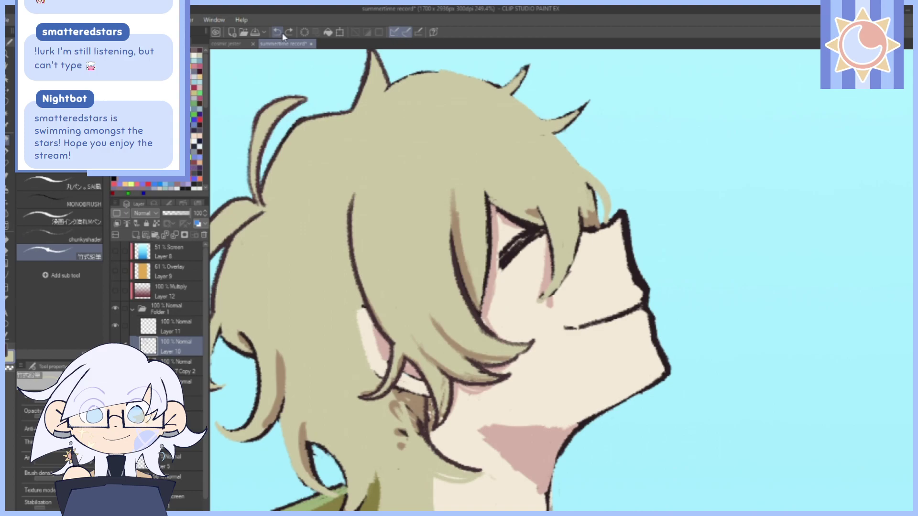
{"action": "left_click", "coordinate": [280, 33]}
{"action": "left_click", "coordinate": [280, 33]}
{"action": "left_click", "coordinate": [289, 32]}
{"action": "left_click", "coordinate": [289, 33]}
{"action": "left_click", "coordinate": [288, 33]}
Make the color layer below the Copy 2 layer active and sample the skin tone beside the strand under the ear.
{"action": "left_click", "coordinate": [180, 381]}
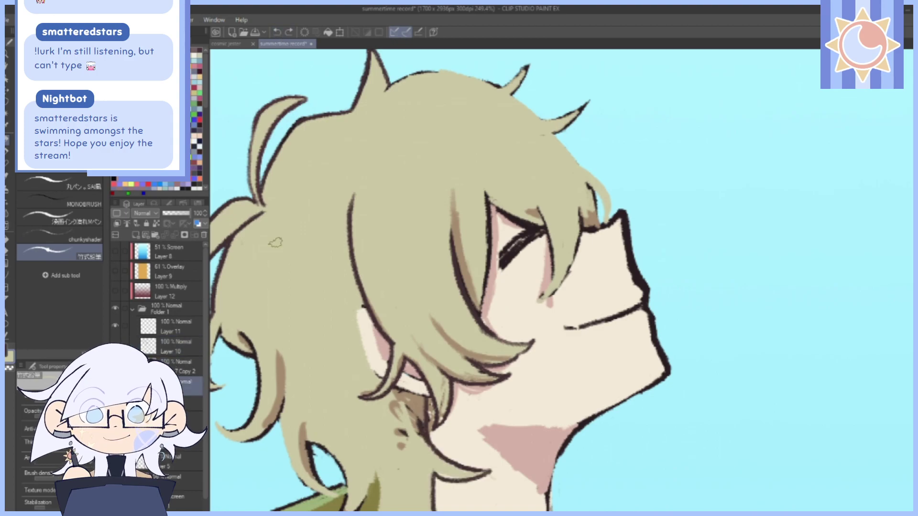
{"action": "left_click_drag", "start_coordinate": [369, 298], "coordinate": [394, 338]}
{"action": "left_click_drag", "start_coordinate": [460, 392], "coordinate": [481, 293]}
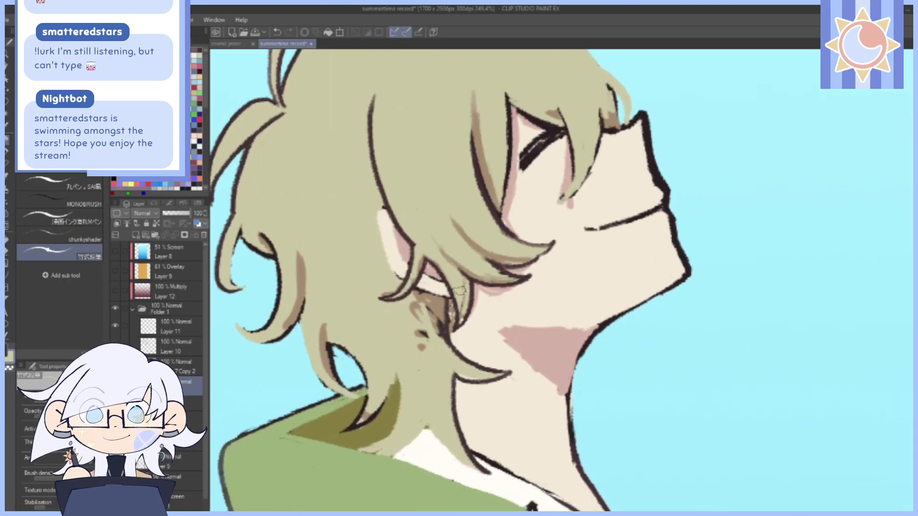
{"action": "left_click", "coordinate": [480, 329], "text": "alt"}
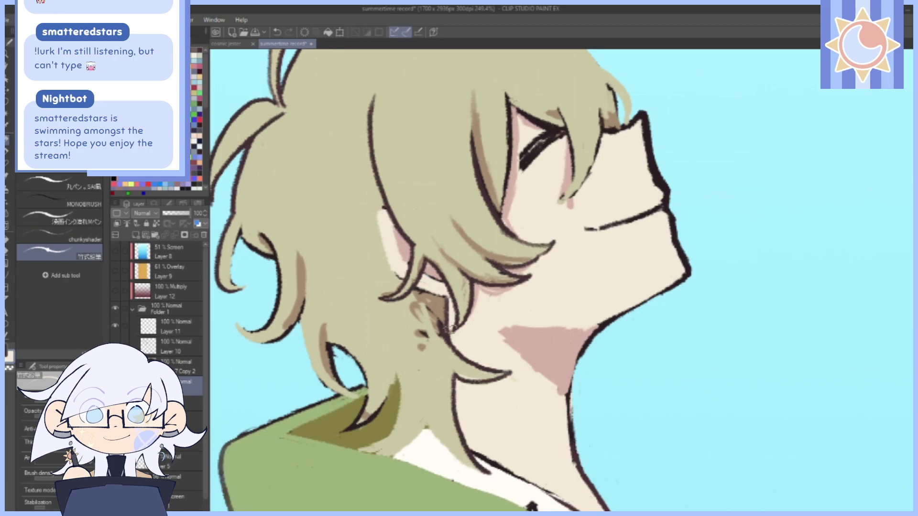
{"action": "scroll", "coordinate": [454, 336], "scroll_direction": "up", "scroll_amount": 3}
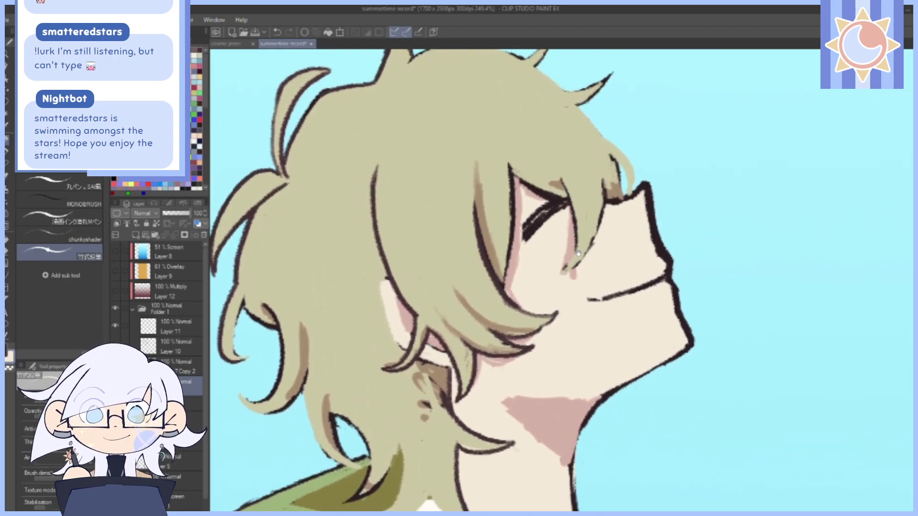
{"action": "left_click_drag", "start_coordinate": [578, 251], "coordinate": [565, 211]}
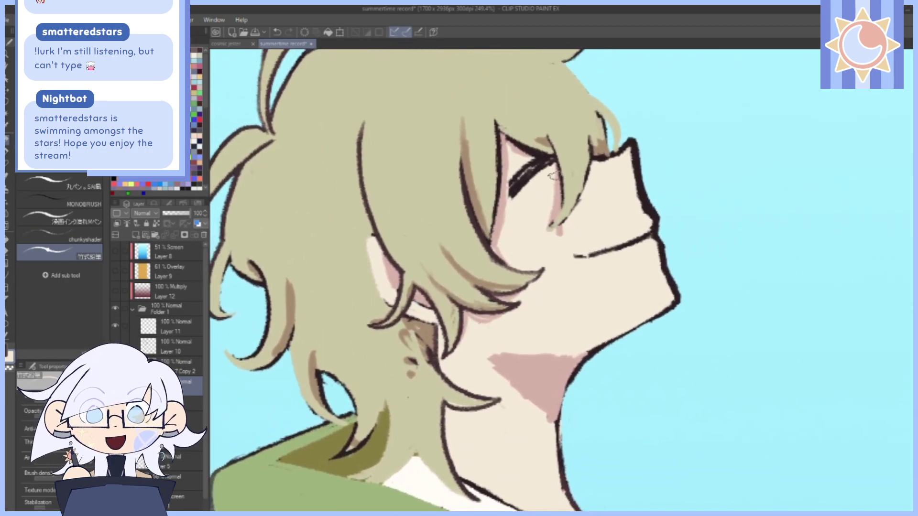
{"action": "left_click", "coordinate": [139, 43]}
{"action": "left_click_drag", "start_coordinate": [144, 184], "coordinate": [140, 183]}
{"action": "left_click_drag", "start_coordinate": [687, 265], "coordinate": [784, 326]}
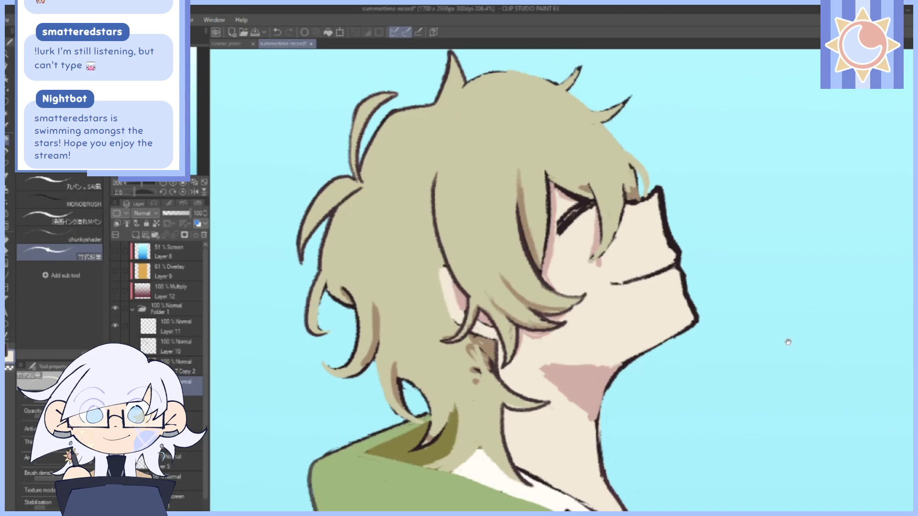
{"action": "left_click_drag", "start_coordinate": [788, 342], "coordinate": [795, 315]}
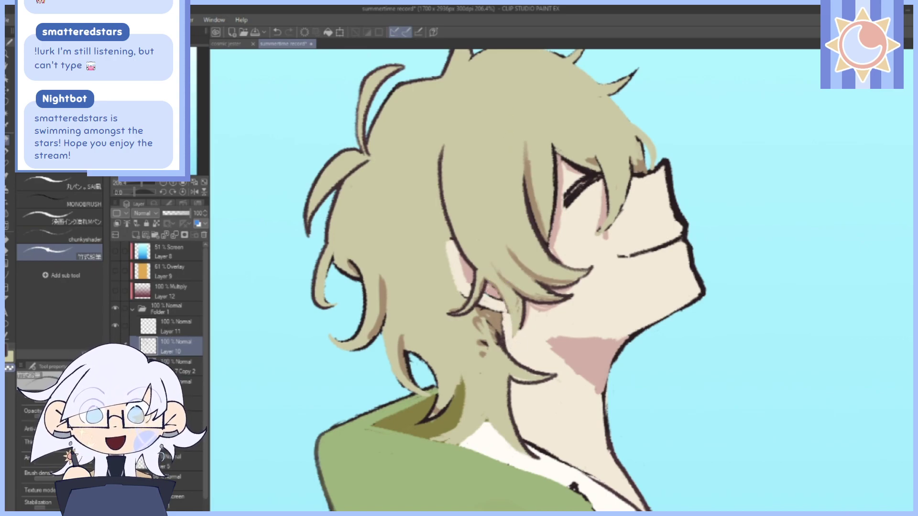
{"action": "left_click_drag", "start_coordinate": [141, 183], "coordinate": [146, 183]}
{"action": "left_click_drag", "start_coordinate": [493, 323], "coordinate": [545, 283]}
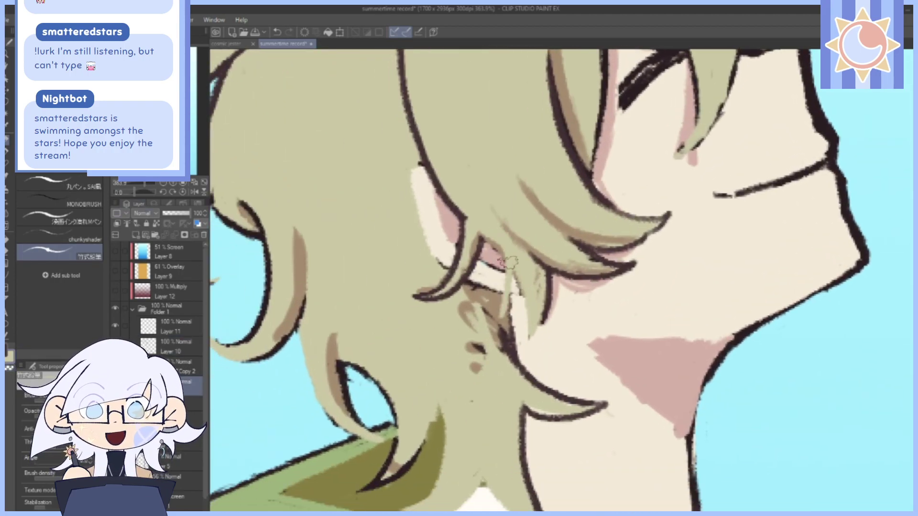
{"action": "left_click_drag", "start_coordinate": [497, 243], "coordinate": [491, 329]}
{"action": "mouse_move", "coordinate": [518, 275]}
{"action": "left_mouse_down"}
{"action": "mouse_move", "coordinate": [498, 335]}
{"action": "mouse_move", "coordinate": [478, 344]}
{"action": "left_mouse_up"}
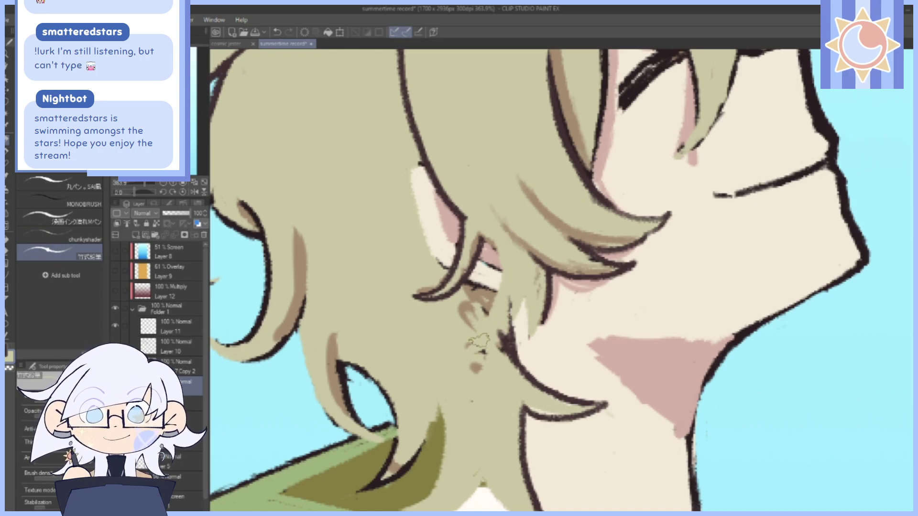
{"action": "scroll", "coordinate": [561, 193], "scroll_direction": "up", "scroll_amount": 1}
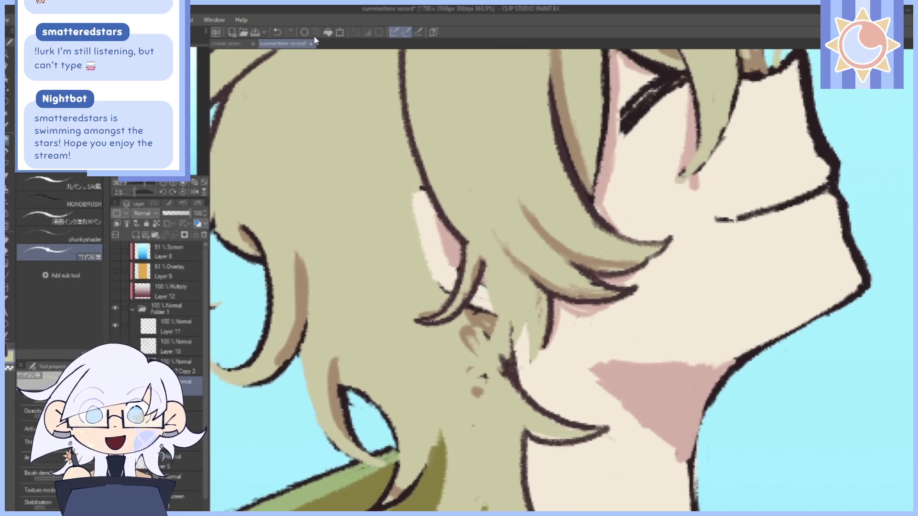
{"action": "left_click", "coordinate": [277, 32]}
{"action": "left_click", "coordinate": [277, 32]}
{"action": "left_click", "coordinate": [277, 33]}
{"action": "left_click", "coordinate": [277, 32]}
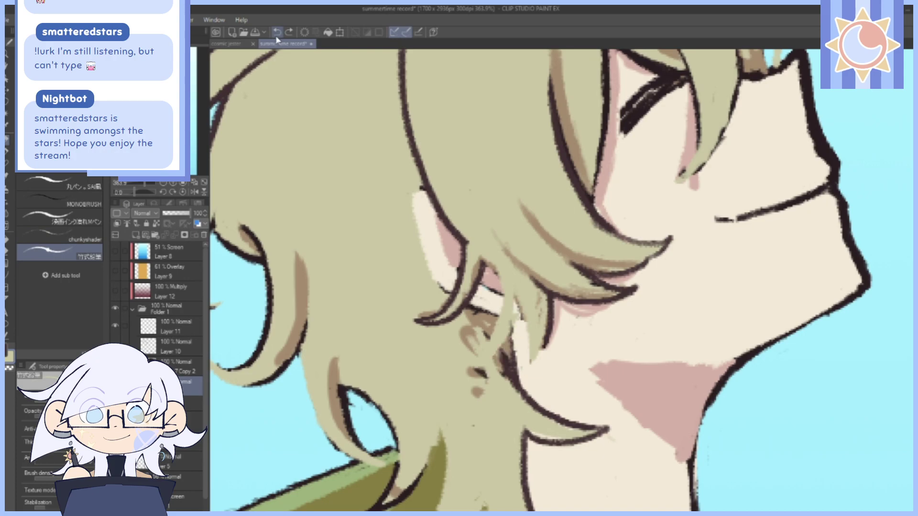
{"action": "left_click", "coordinate": [277, 35]}
{"action": "left_click", "coordinate": [277, 35]}
{"action": "left_click", "coordinate": [277, 35]}
{"action": "left_click", "coordinate": [277, 36]}
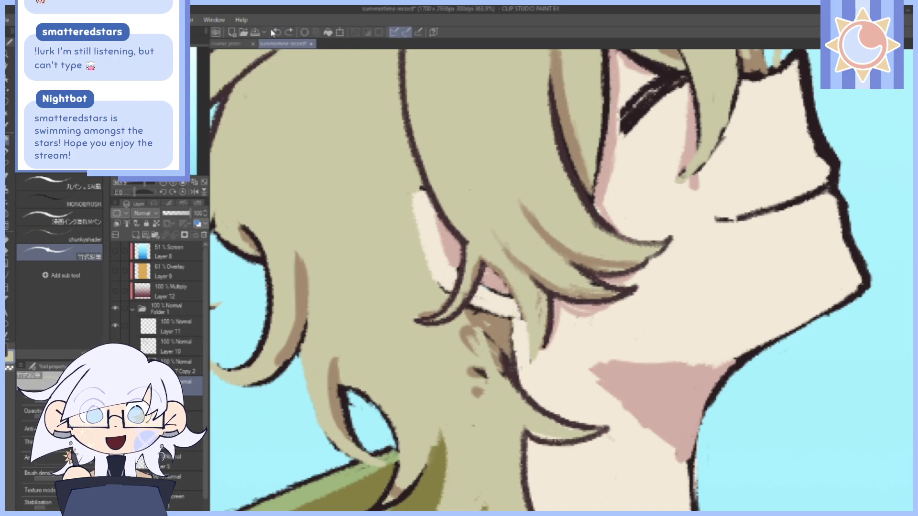
Paint green hair color over the lower ear and the brown shading behind the front strand, and make Layer 10 active again.
{"action": "left_click_drag", "start_coordinate": [482, 289], "coordinate": [458, 342]}
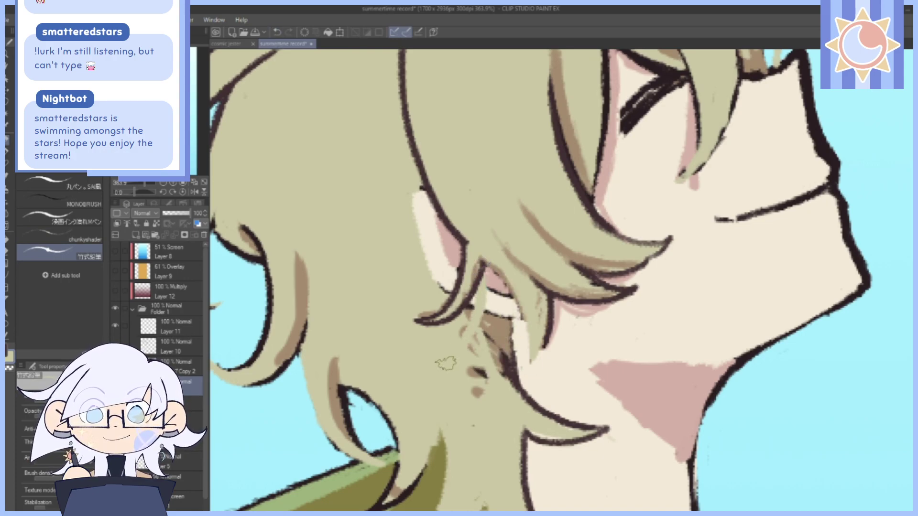
{"action": "left_click_drag", "start_coordinate": [509, 301], "coordinate": [491, 335]}
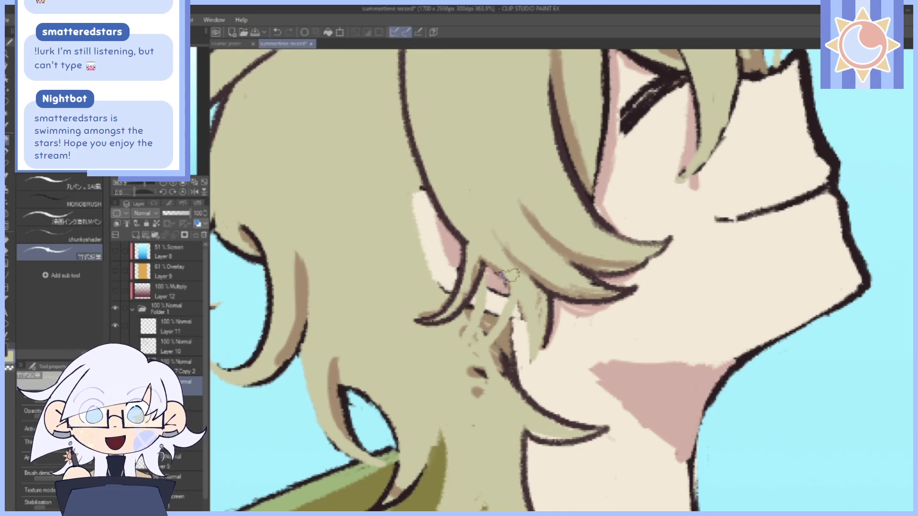
{"action": "mouse_move", "coordinate": [507, 299]}
{"action": "left_mouse_down"}
{"action": "mouse_move", "coordinate": [489, 335]}
{"action": "mouse_move", "coordinate": [493, 249]}
{"action": "left_mouse_up"}
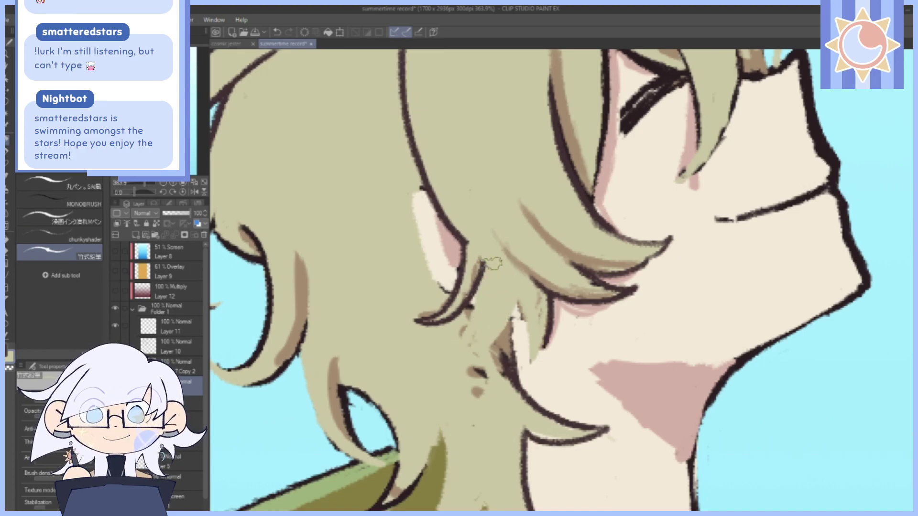
{"action": "left_click_drag", "start_coordinate": [491, 300], "coordinate": [467, 347]}
{"action": "left_click_drag", "start_coordinate": [504, 300], "coordinate": [526, 359]}
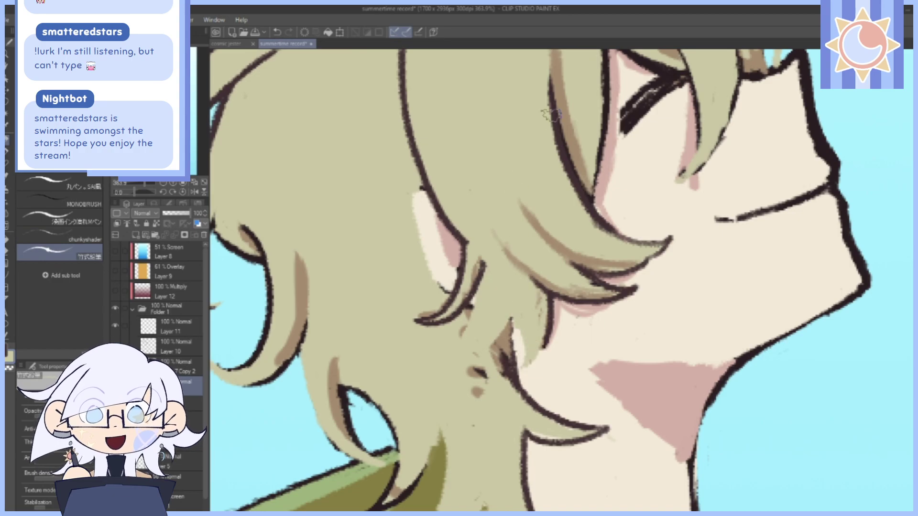
{"action": "left_click_drag", "start_coordinate": [552, 115], "coordinate": [517, 146]}
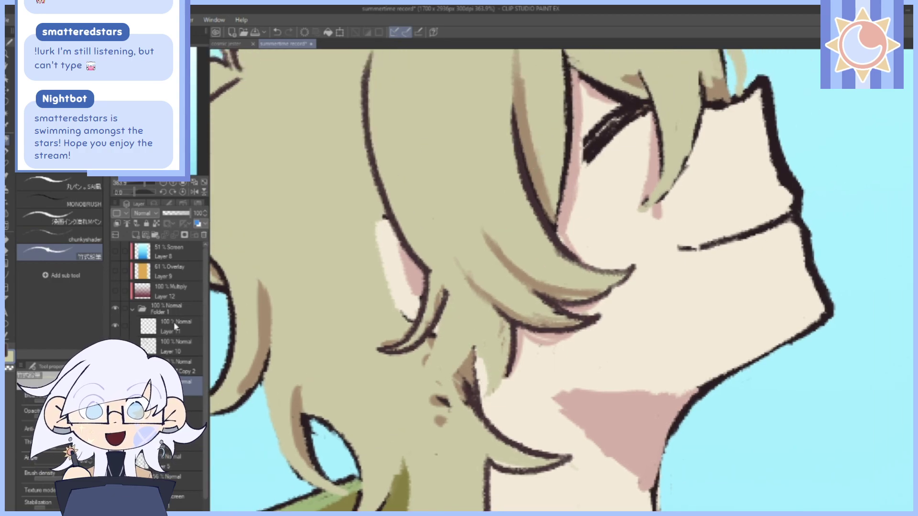
{"action": "left_click", "coordinate": [172, 344]}
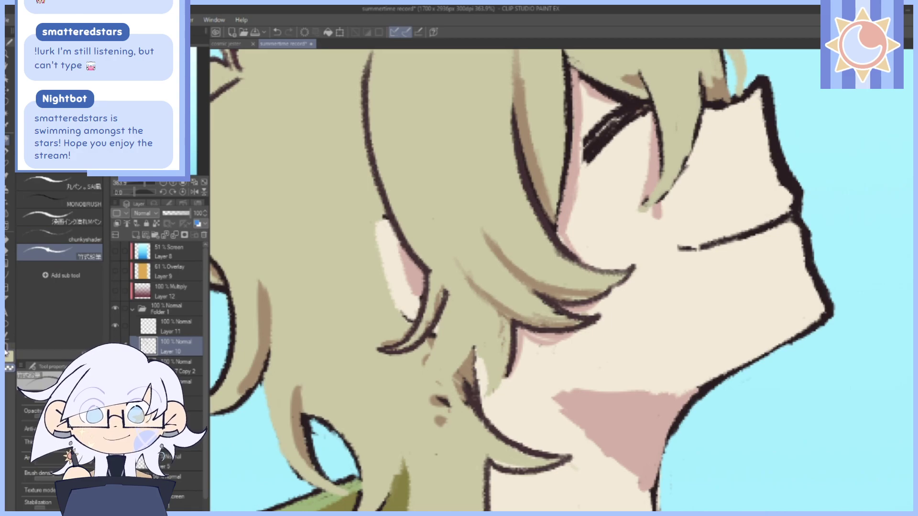
Outline the small pointed hair tips hanging between the ear and the jaw, and check them against the whole figure.
{"action": "left_click_drag", "start_coordinate": [439, 314], "coordinate": [422, 377]}
{"action": "mouse_move", "coordinate": [473, 341]}
{"action": "left_mouse_down"}
{"action": "mouse_move", "coordinate": [442, 375]}
{"action": "mouse_move", "coordinate": [412, 385]}
{"action": "left_mouse_up"}
{"action": "left_click_drag", "start_coordinate": [473, 337], "coordinate": [485, 396]}
{"action": "left_click", "coordinate": [194, 183]}
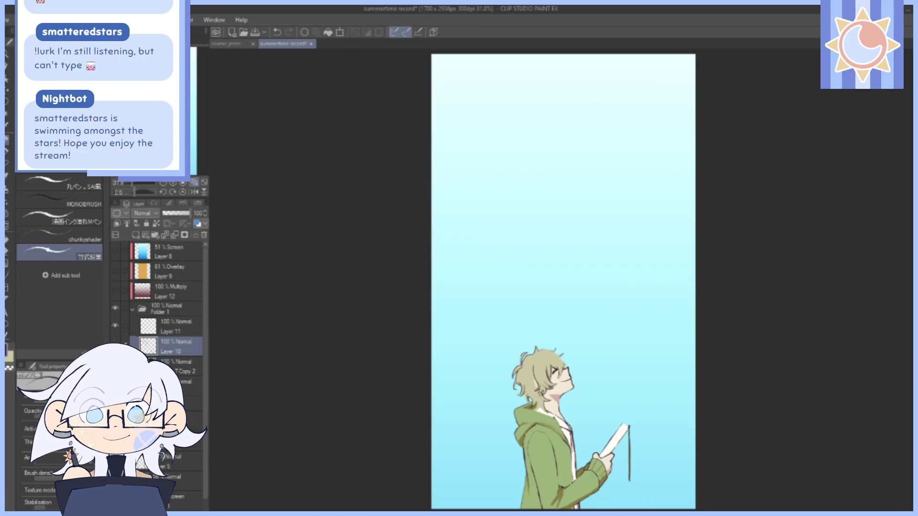
{"action": "left_click_drag", "start_coordinate": [135, 188], "coordinate": [144, 186]}
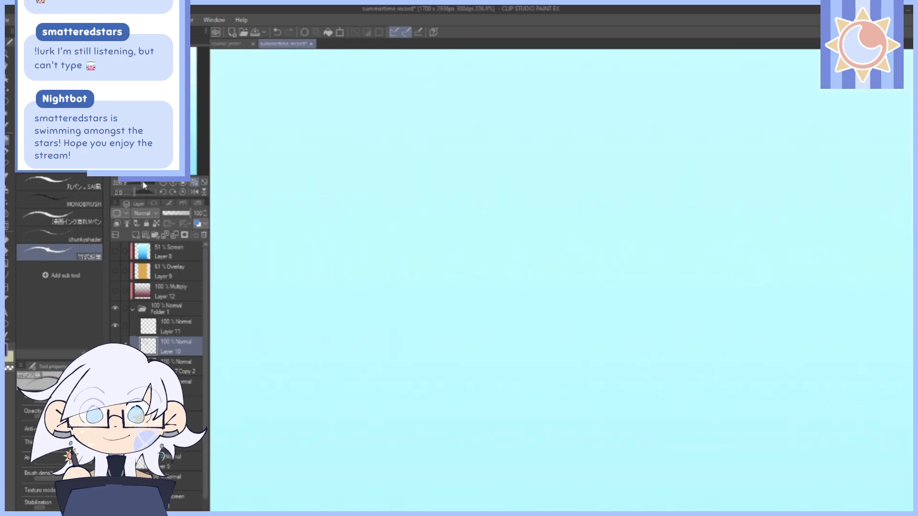
{"action": "left_click_drag", "start_coordinate": [158, 96], "coordinate": [157, 85]}
{"action": "mouse_move", "coordinate": [621, 184]}
{"action": "left_mouse_down"}
{"action": "mouse_move", "coordinate": [576, 270]}
{"action": "mouse_move", "coordinate": [564, 243]}
{"action": "left_mouse_up"}
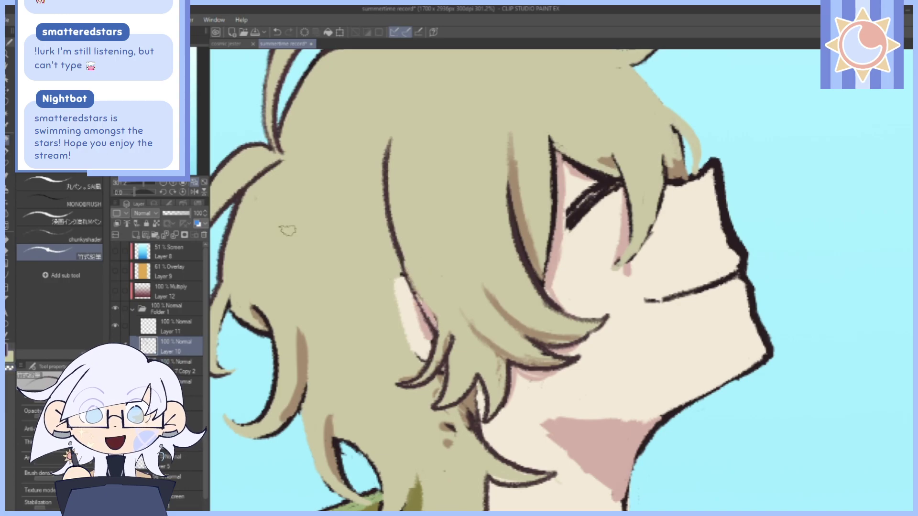
Strengthen the dark line along the ear's front edge and touch up the green hair color beside it on the layer below Copy 2.
{"action": "left_click_drag", "start_coordinate": [405, 270], "coordinate": [434, 329]}
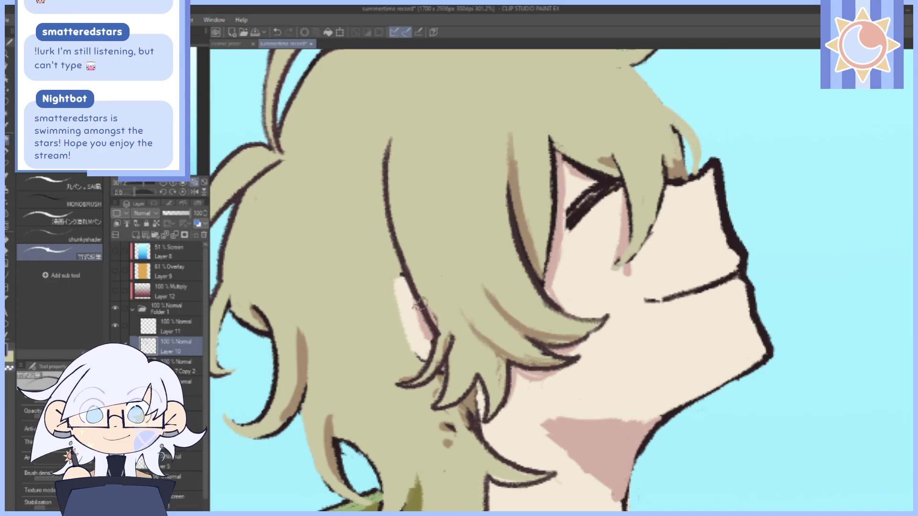
{"action": "left_click_drag", "start_coordinate": [431, 132], "coordinate": [427, 146]}
{"action": "left_click", "coordinate": [439, 201], "text": "alt"}
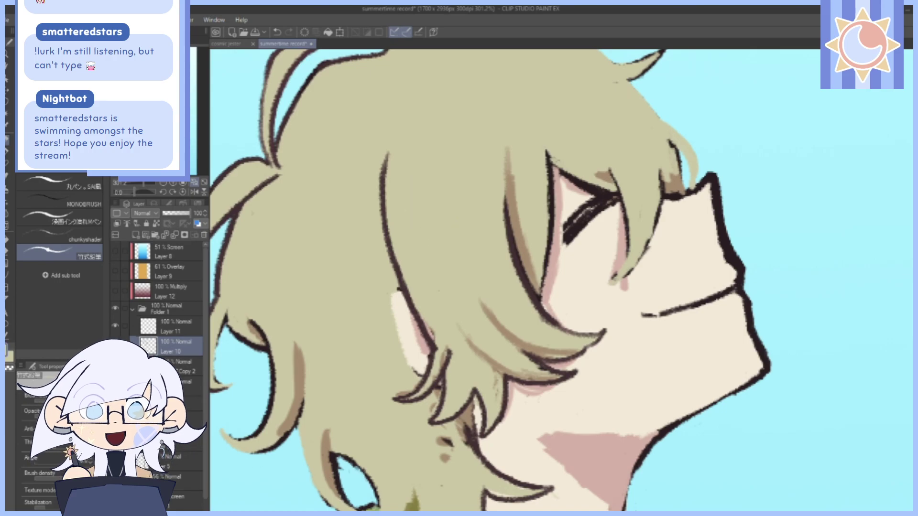
{"action": "left_click", "coordinate": [185, 385]}
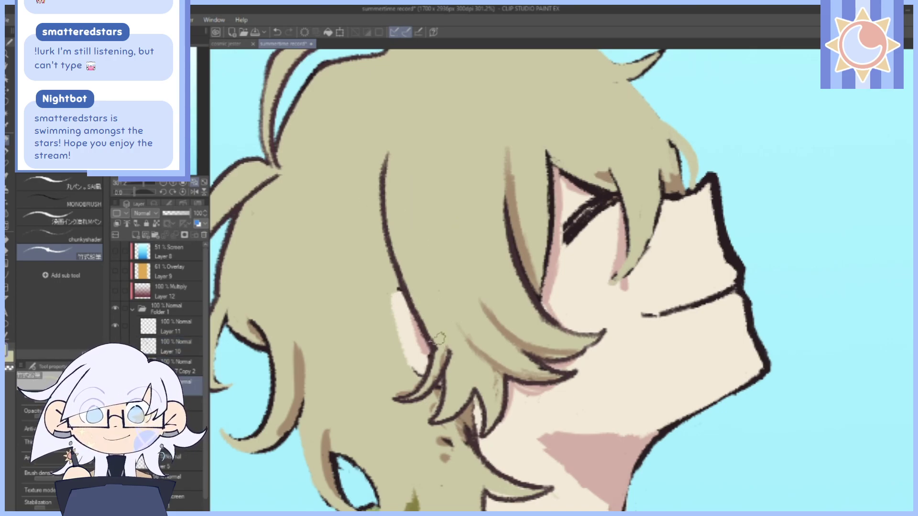
{"action": "left_click_drag", "start_coordinate": [505, 169], "coordinate": [536, 213]}
{"action": "left_click", "coordinate": [174, 353]}
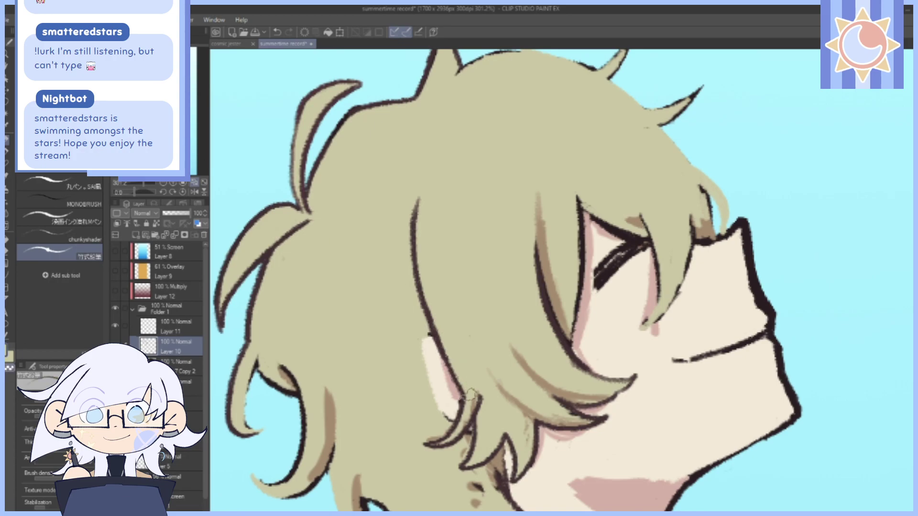
Paint green hair color over the brown specks and shading under the ear on the color layer below Copy 2.
{"action": "left_click_drag", "start_coordinate": [142, 183], "coordinate": [129, 188]}
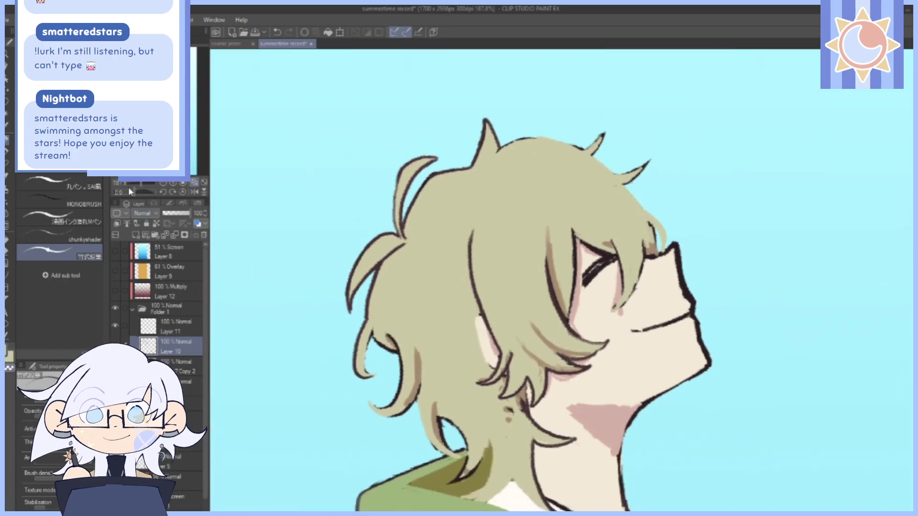
{"action": "left_click_drag", "start_coordinate": [745, 323], "coordinate": [658, 359]}
{"action": "mouse_move", "coordinate": [734, 374]}
{"action": "left_mouse_down"}
{"action": "mouse_move", "coordinate": [747, 327]}
{"action": "mouse_move", "coordinate": [747, 347]}
{"action": "mouse_move", "coordinate": [742, 299]}
{"action": "mouse_move", "coordinate": [707, 344]}
{"action": "left_mouse_up"}
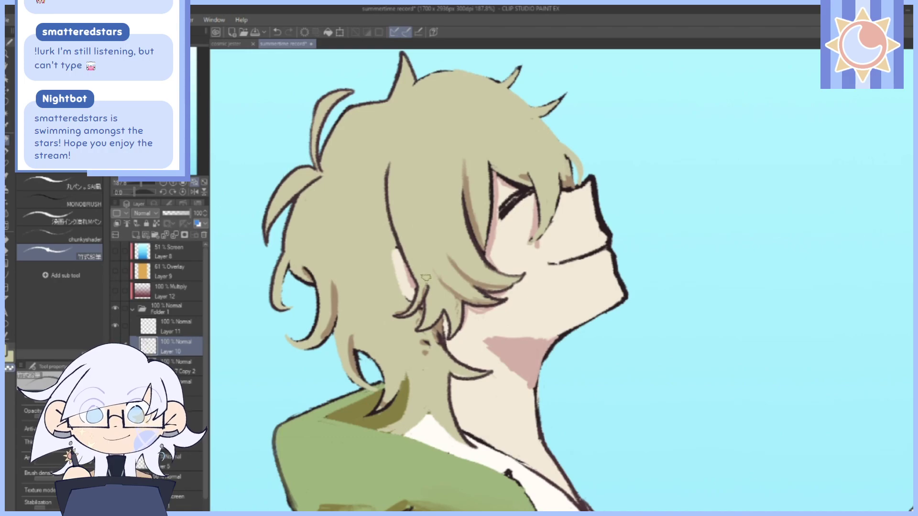
{"action": "left_click_drag", "start_coordinate": [484, 144], "coordinate": [462, 214]}
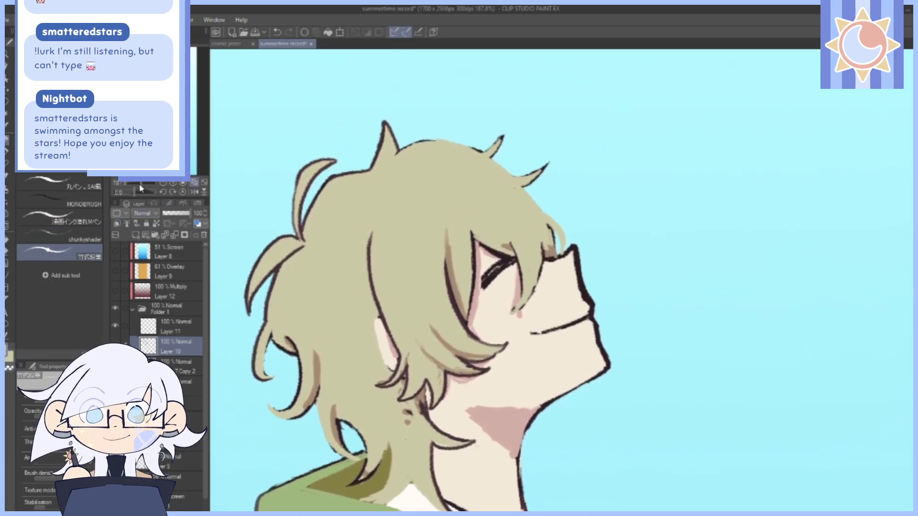
{"action": "left_click_drag", "start_coordinate": [139, 185], "coordinate": [142, 185]}
{"action": "left_click_drag", "start_coordinate": [311, 241], "coordinate": [437, 206]}
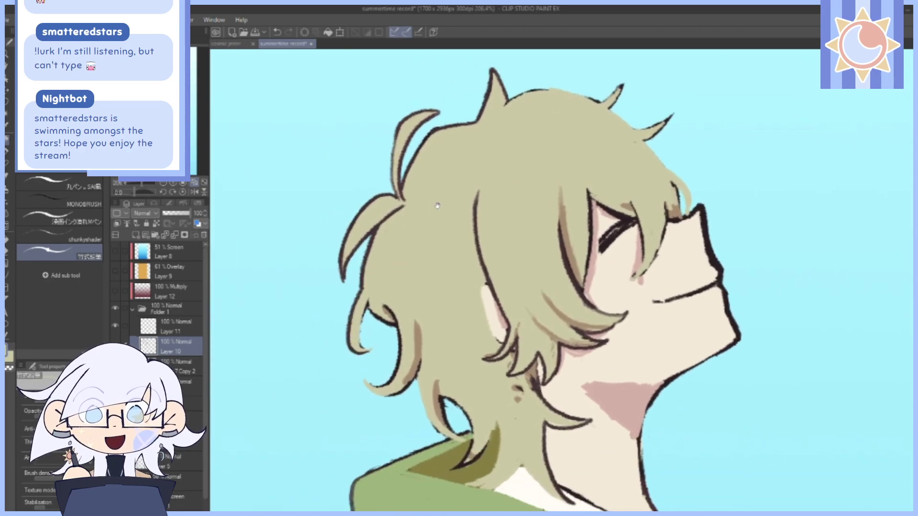
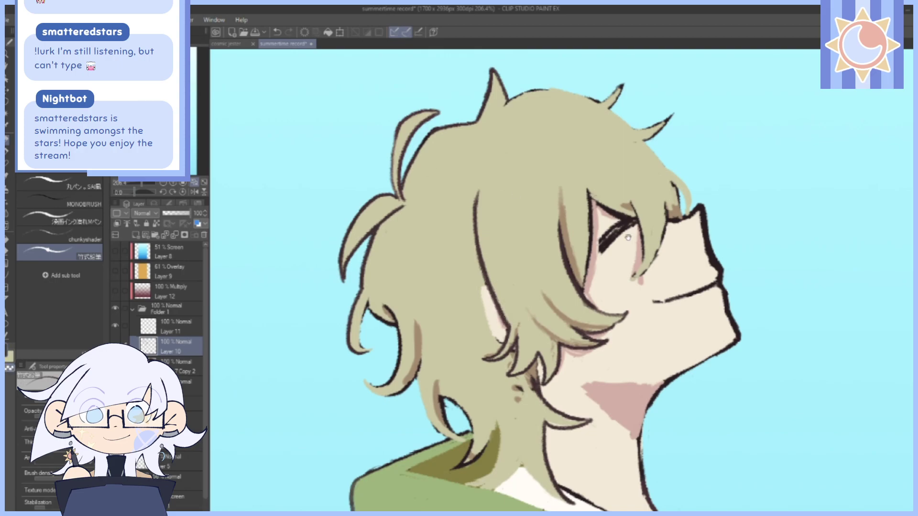
{"action": "left_click_drag", "start_coordinate": [628, 237], "coordinate": [507, 260]}
{"action": "left_click_drag", "start_coordinate": [582, 304], "coordinate": [582, 229]}
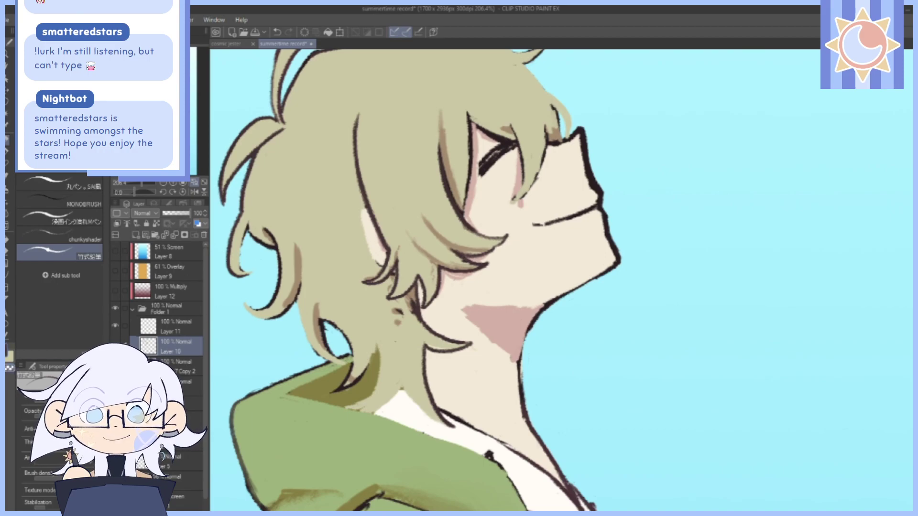
{"action": "left_click", "coordinate": [10, 359]}
{"action": "left_click", "coordinate": [185, 382]}
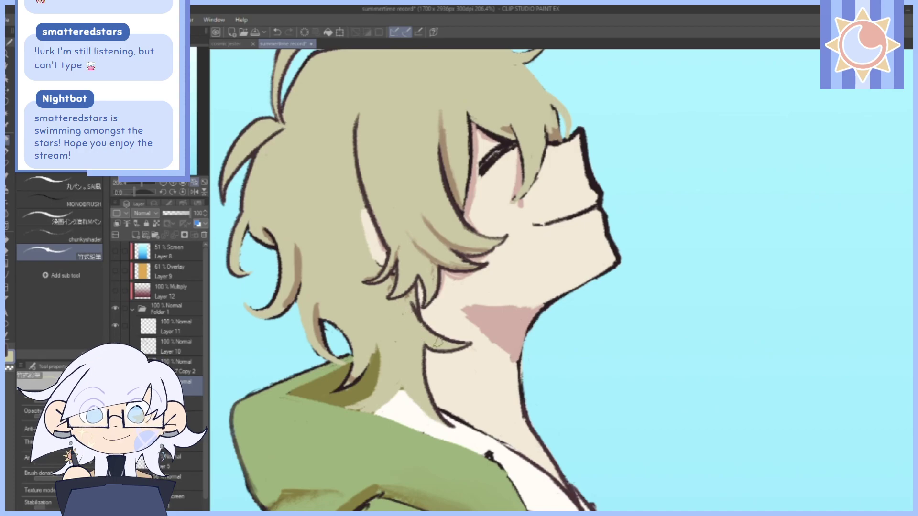
Make Layer 10 active and outline the back edge of the ear down to the pointed hair tips.
{"action": "left_click_drag", "start_coordinate": [621, 173], "coordinate": [627, 324]}
{"action": "left_click_drag", "start_coordinate": [624, 403], "coordinate": [655, 236]}
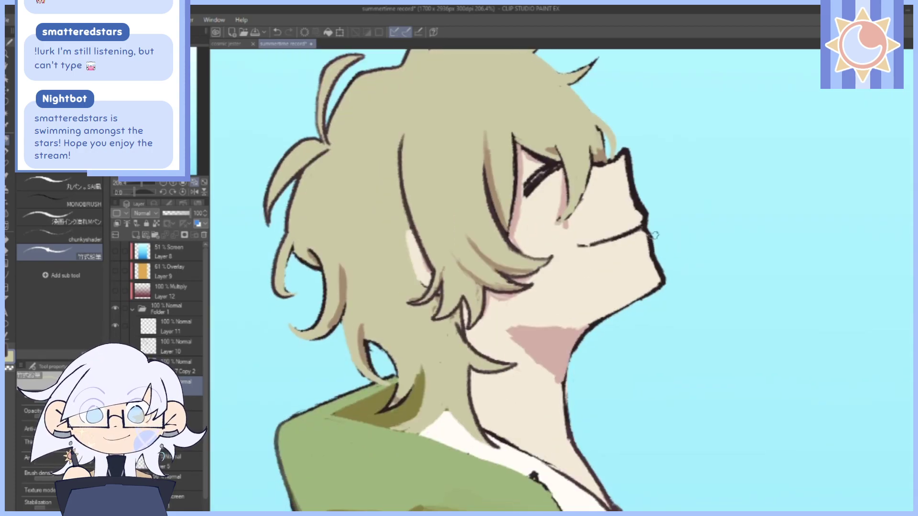
{"action": "scroll", "coordinate": [653, 235], "scroll_direction": "down", "scroll_amount": 5}
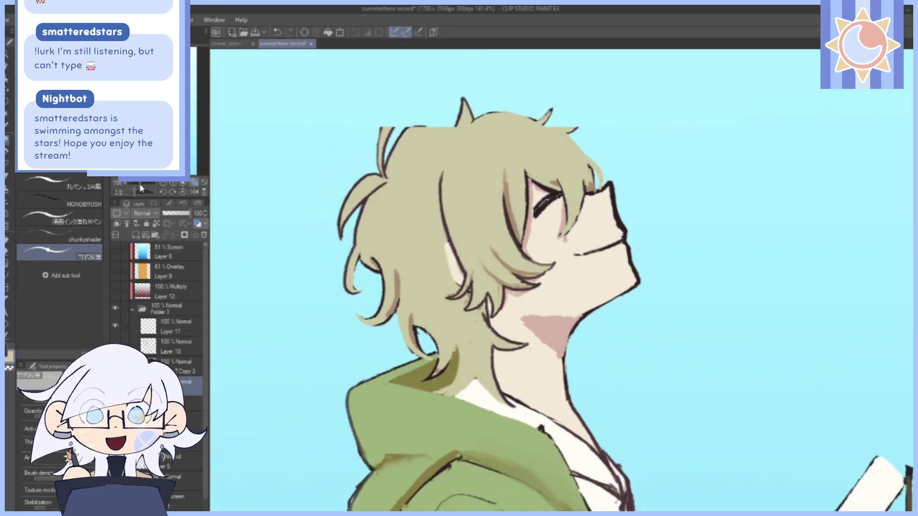
{"action": "left_click_drag", "start_coordinate": [607, 191], "coordinate": [614, 335]}
{"action": "scroll", "coordinate": [438, 374], "scroll_direction": "up", "scroll_amount": 5}
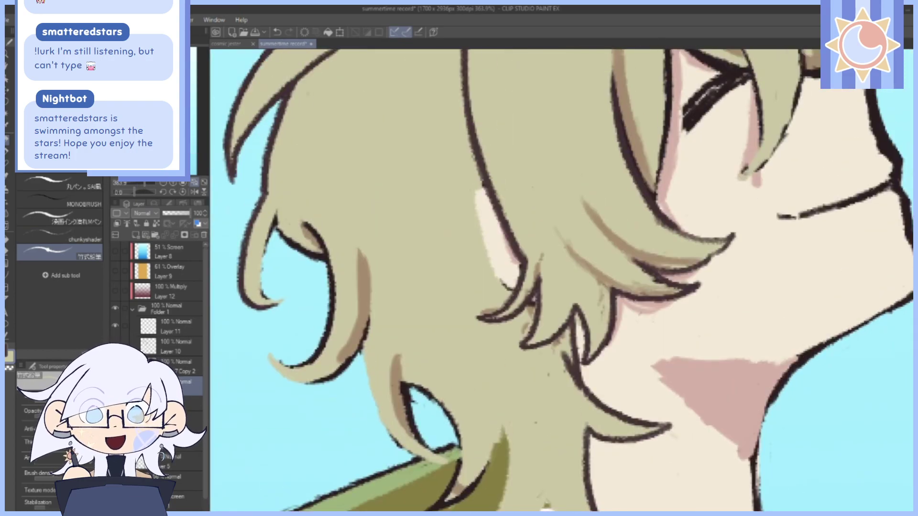
{"action": "left_click_drag", "start_coordinate": [629, 193], "coordinate": [531, 288]}
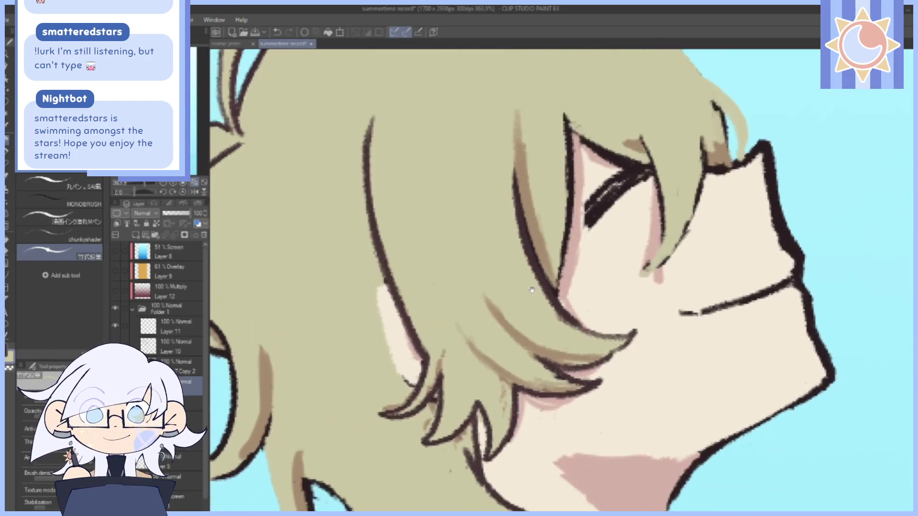
{"action": "left_click", "coordinate": [178, 354]}
{"action": "mouse_move", "coordinate": [390, 288]}
{"action": "left_mouse_down"}
{"action": "mouse_move", "coordinate": [447, 245]}
{"action": "mouse_move", "coordinate": [438, 277]}
{"action": "mouse_move", "coordinate": [460, 331]}
{"action": "mouse_move", "coordinate": [478, 342]}
{"action": "left_mouse_up"}
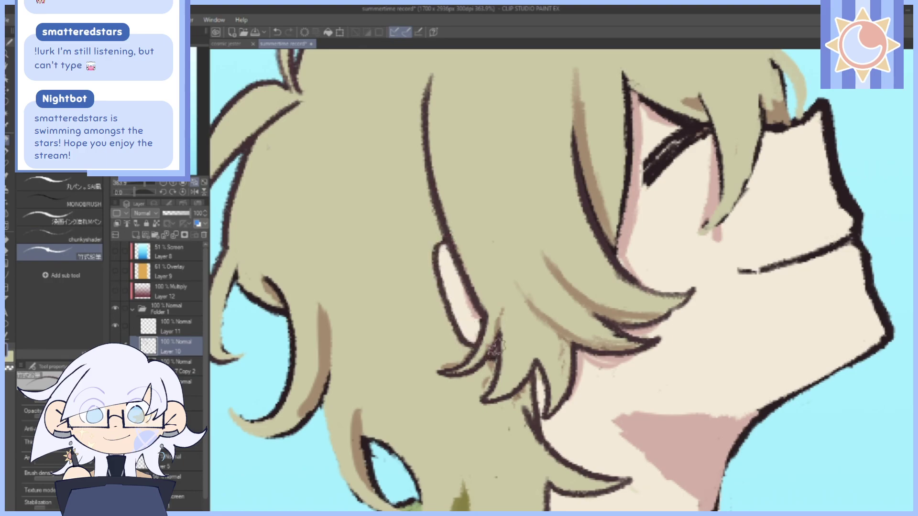
Try a longer dark line from the upper bangs down over the closed eye and along the cheek-side strand.
{"action": "left_click_drag", "start_coordinate": [638, 106], "coordinate": [496, 227]}
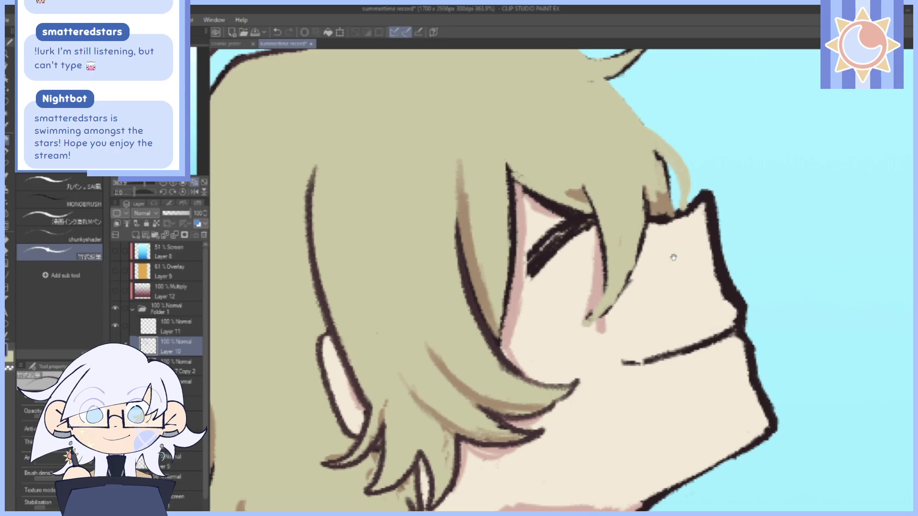
{"action": "mouse_move", "coordinate": [674, 258]}
{"action": "left_mouse_down"}
{"action": "mouse_move", "coordinate": [629, 322]}
{"action": "mouse_move", "coordinate": [636, 282]}
{"action": "left_mouse_up"}
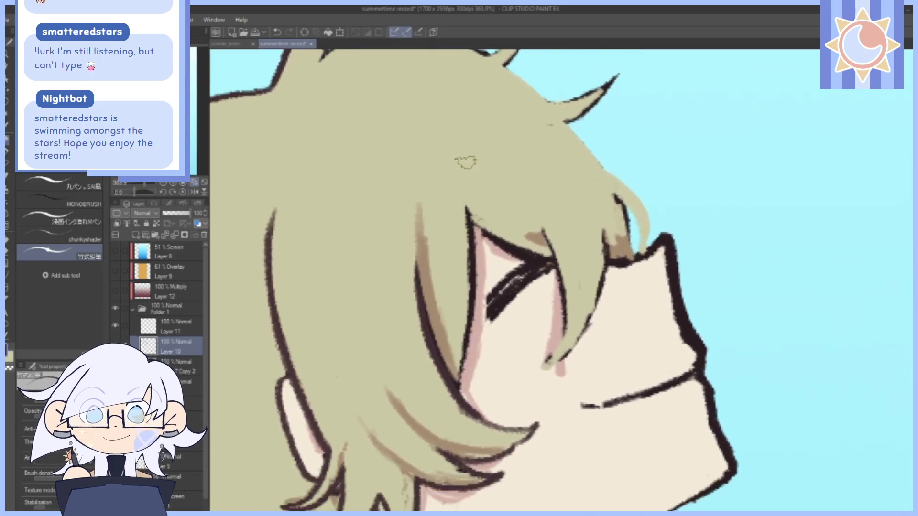
{"action": "mouse_move", "coordinate": [439, 171]}
{"action": "left_mouse_down"}
{"action": "mouse_move", "coordinate": [468, 212]}
{"action": "mouse_move", "coordinate": [561, 264]}
{"action": "left_mouse_up"}
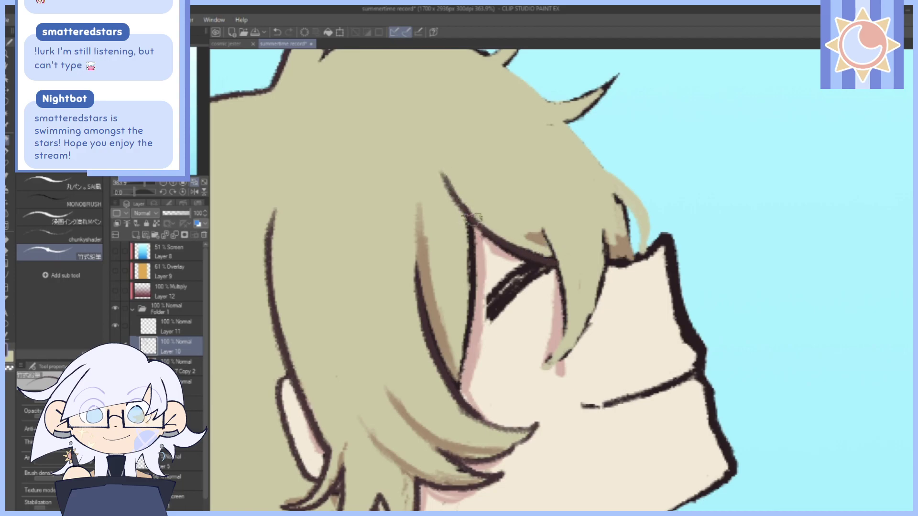
{"action": "mouse_move", "coordinate": [475, 218]}
{"action": "left_mouse_down"}
{"action": "mouse_move", "coordinate": [474, 284]}
{"action": "mouse_move", "coordinate": [452, 373]}
{"action": "left_mouse_up"}
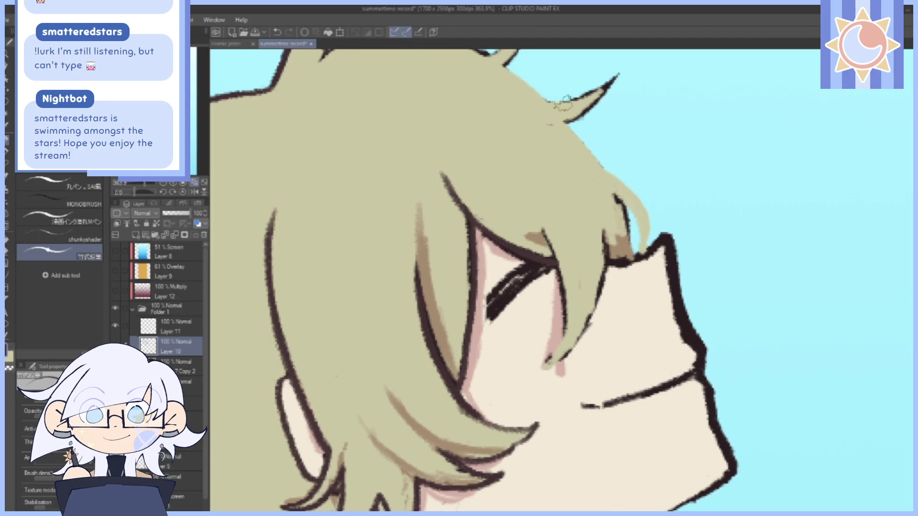
{"action": "left_click_drag", "start_coordinate": [144, 183], "coordinate": [143, 184]}
{"action": "left_click_drag", "start_coordinate": [628, 335], "coordinate": [580, 277]}
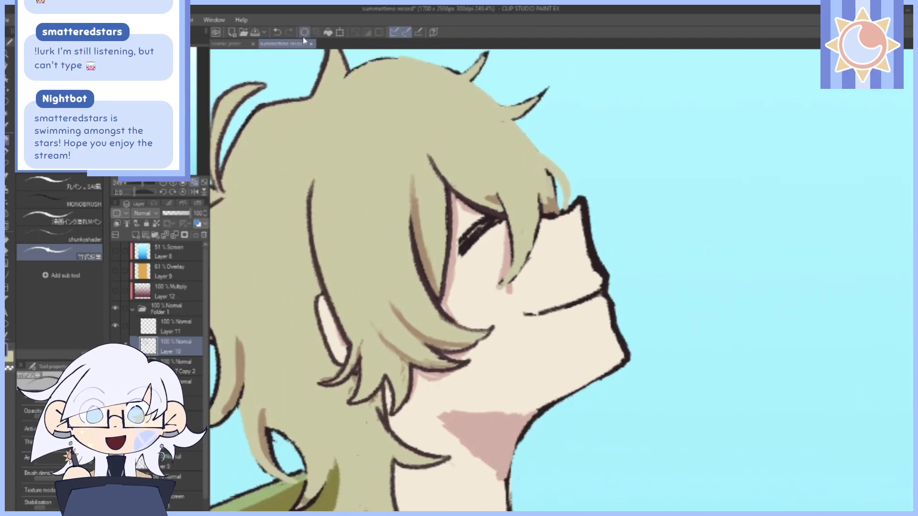
{"action": "left_click", "coordinate": [278, 32]}
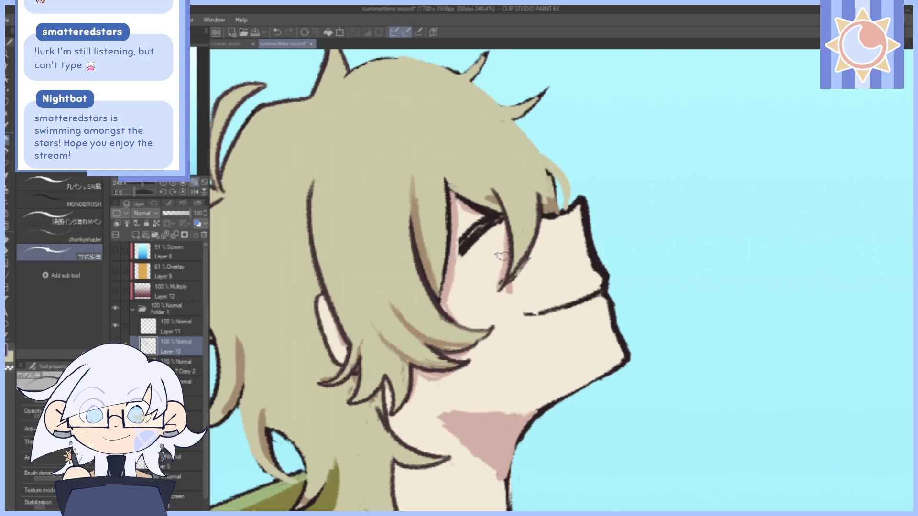
Rework the outline of the pointed bang strand beside the closed eye down to its tip.
{"action": "left_click", "coordinate": [277, 32]}
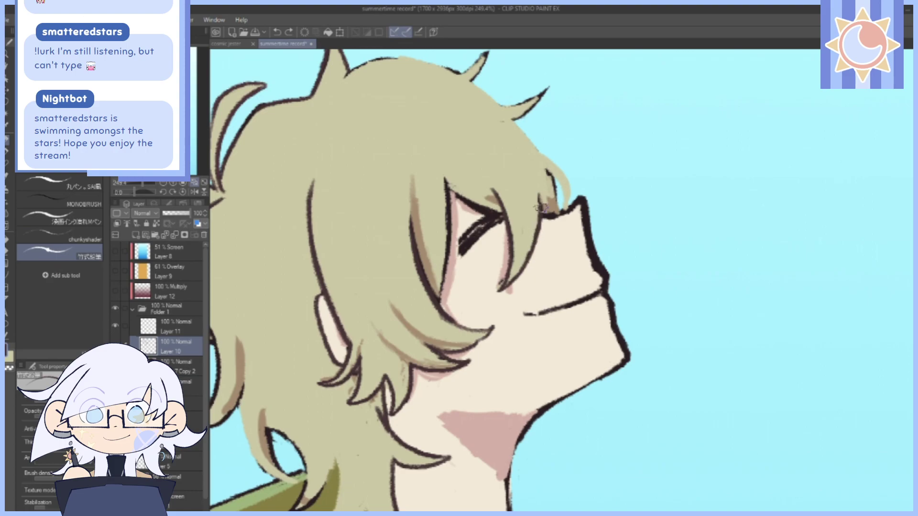
{"action": "mouse_move", "coordinate": [587, 118]}
{"action": "left_mouse_down"}
{"action": "mouse_move", "coordinate": [596, 168]}
{"action": "mouse_move", "coordinate": [686, 228]}
{"action": "mouse_move", "coordinate": [720, 218]}
{"action": "left_mouse_up"}
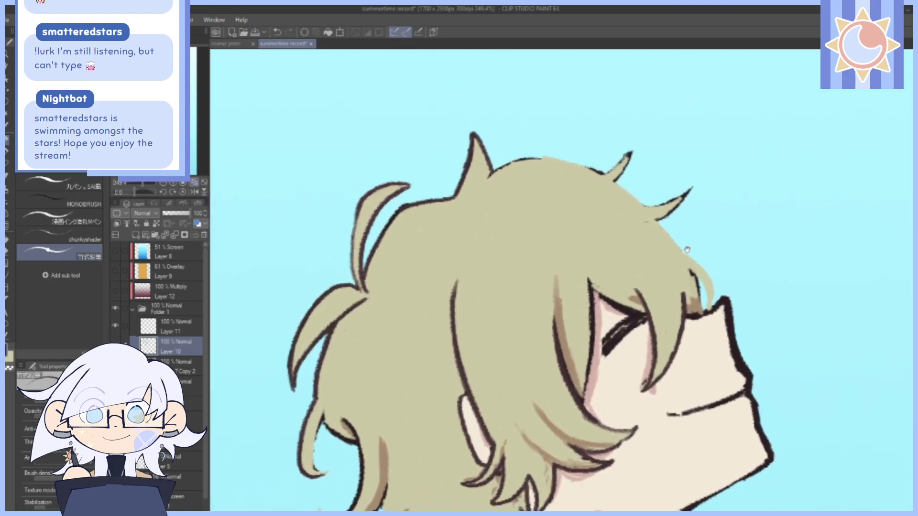
{"action": "left_click_drag", "start_coordinate": [676, 250], "coordinate": [646, 120]}
{"action": "left_click_drag", "start_coordinate": [651, 203], "coordinate": [670, 123]}
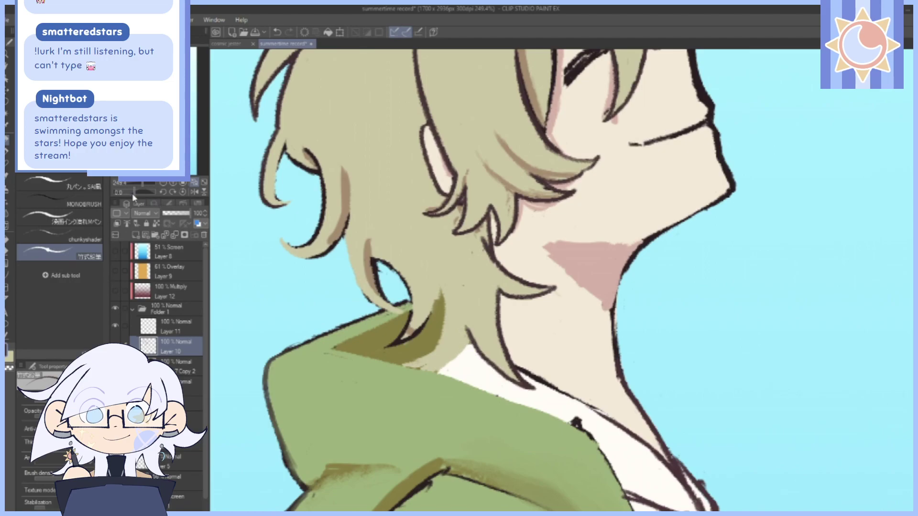
Rotate the canvas to outline the neck hair strands over the hood and white collar, and reset the rotation.
{"action": "left_click_drag", "start_coordinate": [134, 196], "coordinate": [129, 192]}
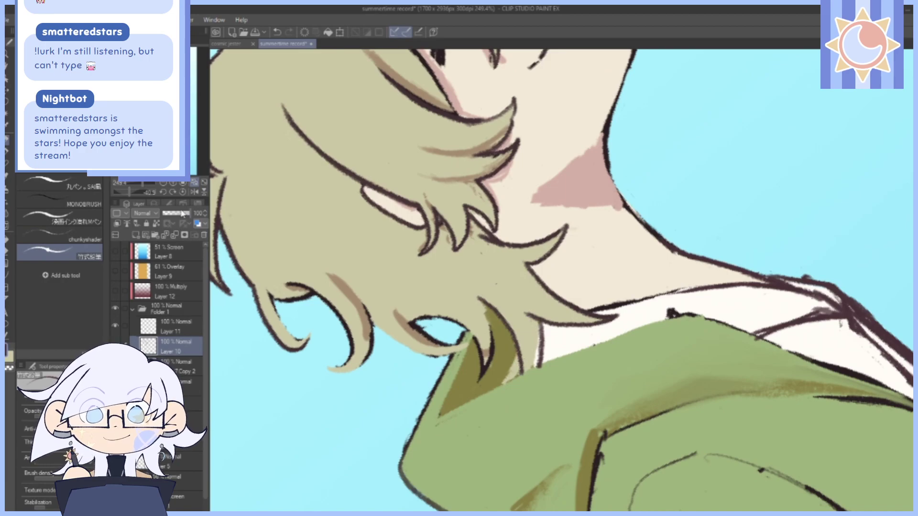
{"action": "left_click_drag", "start_coordinate": [184, 198], "coordinate": [184, 197]}
{"action": "mouse_move", "coordinate": [649, 168]}
{"action": "left_mouse_down"}
{"action": "mouse_move", "coordinate": [666, 276]}
{"action": "mouse_move", "coordinate": [631, 219]}
{"action": "left_mouse_up"}
{"action": "left_click_drag", "start_coordinate": [496, 313], "coordinate": [504, 261]}
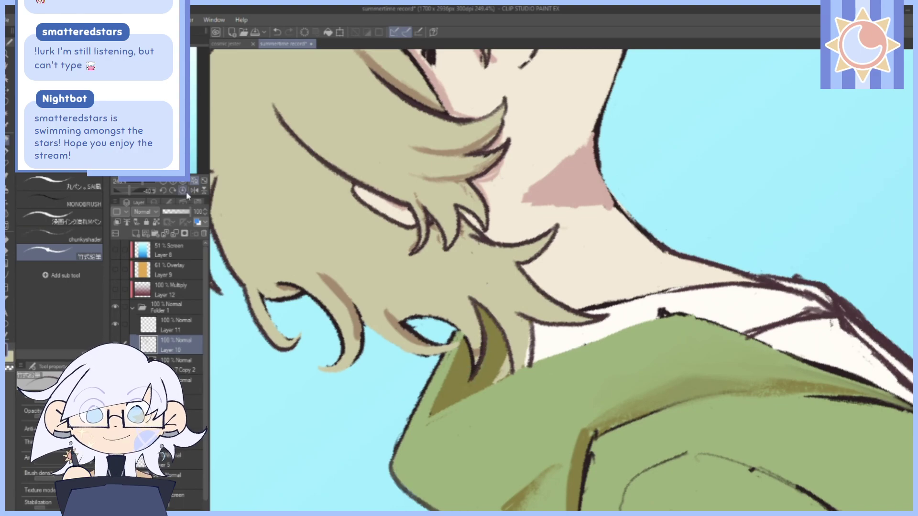
{"action": "left_click_drag", "start_coordinate": [501, 188], "coordinate": [522, 443]}
{"action": "left_click_drag", "start_coordinate": [142, 182], "coordinate": [132, 183]}
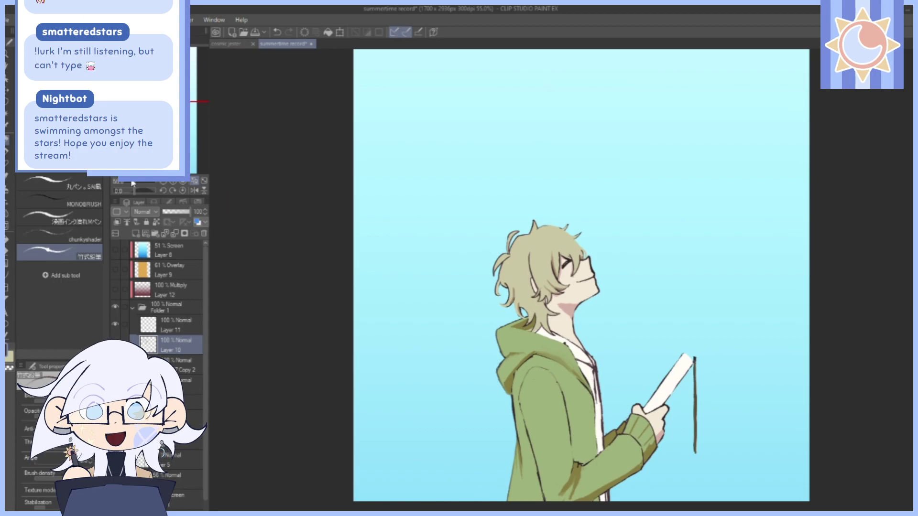
{"action": "left_click_drag", "start_coordinate": [140, 182], "coordinate": [146, 182]}
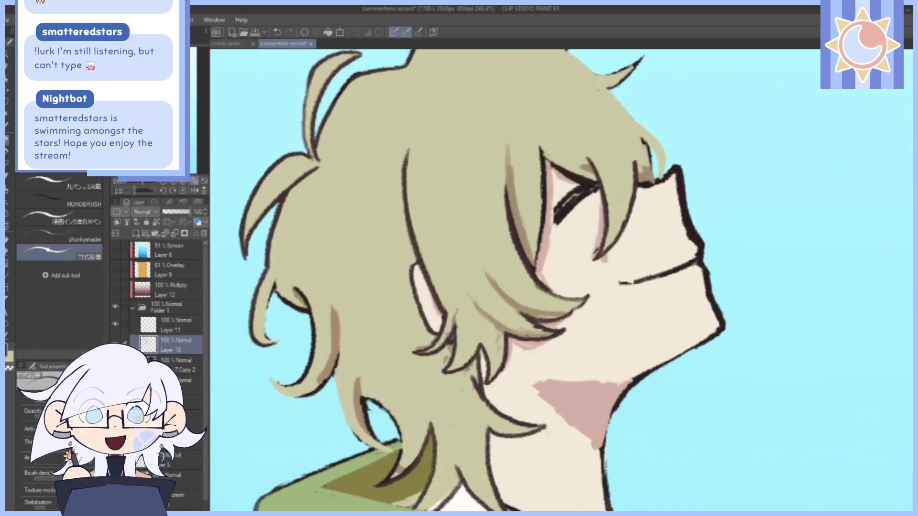
Examine the line art around the hood, white collar, neck and lower hair for spots needing cleanup.
{"action": "left_click_drag", "start_coordinate": [670, 382], "coordinate": [682, 262]}
{"action": "left_click", "coordinate": [185, 383]}
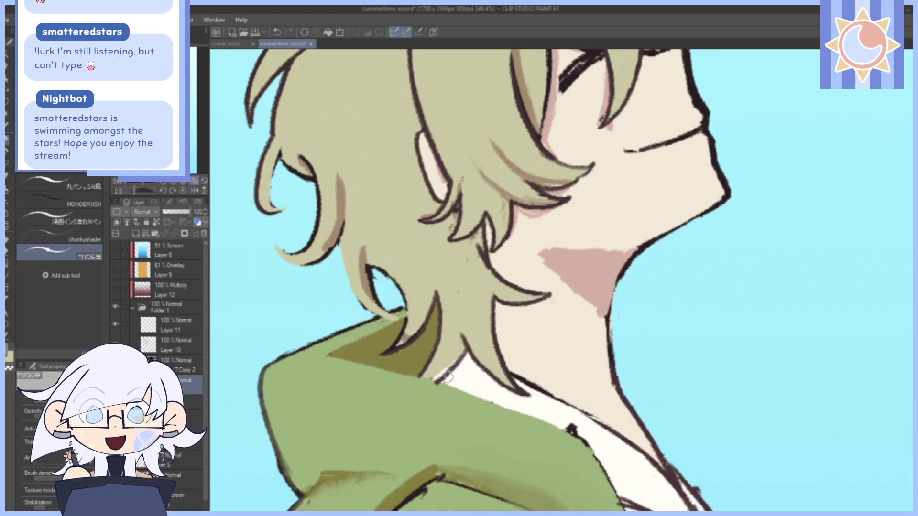
{"action": "mouse_move", "coordinate": [664, 484]}
{"action": "left_mouse_down"}
{"action": "mouse_move", "coordinate": [625, 321]}
{"action": "mouse_move", "coordinate": [684, 349]}
{"action": "mouse_move", "coordinate": [689, 330]}
{"action": "left_mouse_up"}
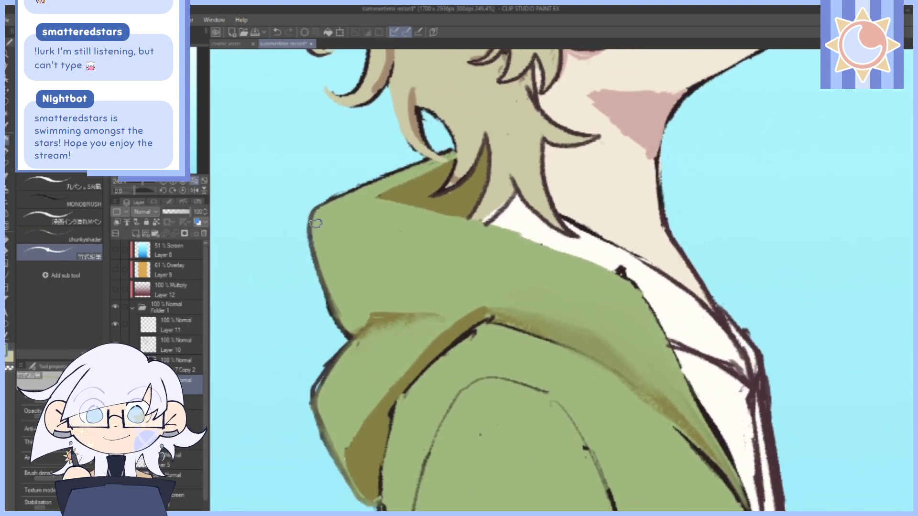
{"action": "scroll", "coordinate": [338, 302], "scroll_direction": "down", "scroll_amount": 3}
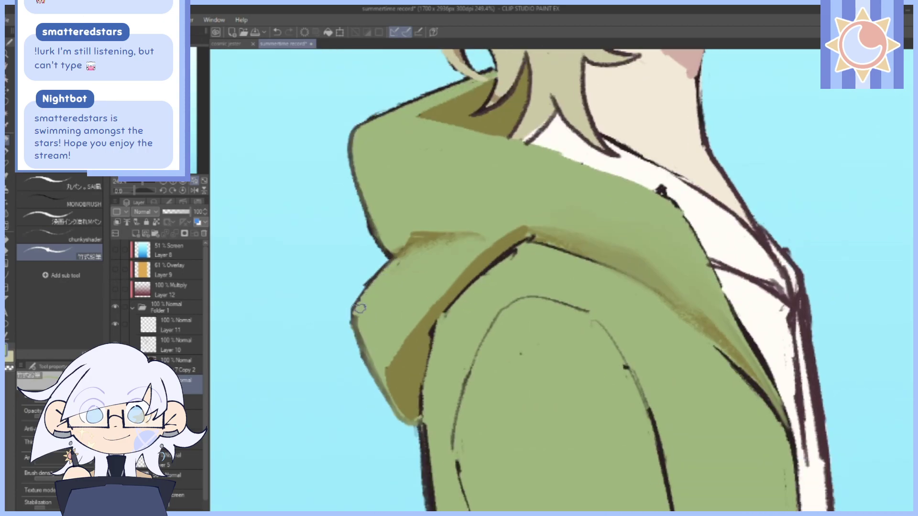
{"action": "left_click_drag", "start_coordinate": [359, 309], "coordinate": [377, 369]}
{"action": "left_click_drag", "start_coordinate": [601, 310], "coordinate": [492, 180]}
{"action": "left_click_drag", "start_coordinate": [516, 144], "coordinate": [489, 221]}
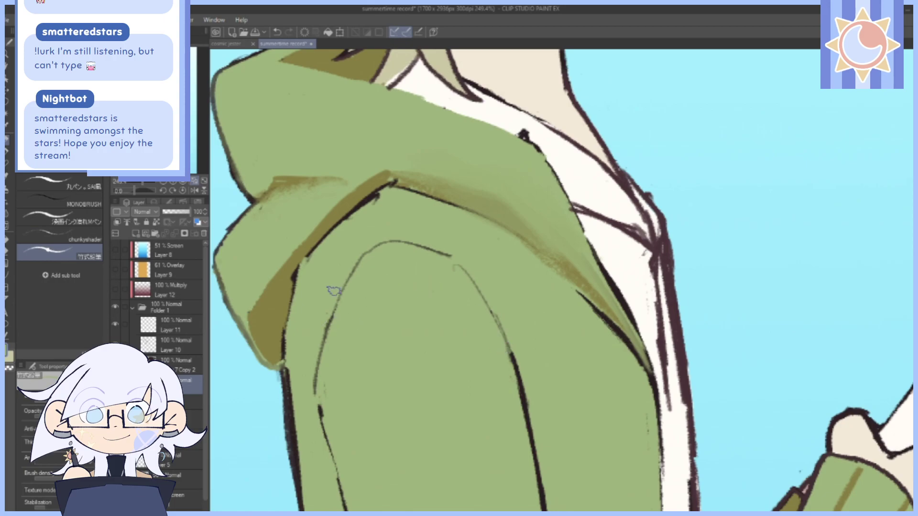
{"action": "mouse_move", "coordinate": [591, 376]}
{"action": "left_mouse_down"}
{"action": "mouse_move", "coordinate": [529, 287]}
{"action": "mouse_move", "coordinate": [546, 359]}
{"action": "mouse_move", "coordinate": [611, 463]}
{"action": "mouse_move", "coordinate": [720, 515]}
{"action": "left_mouse_up"}
{"action": "left_click_drag", "start_coordinate": [523, 269], "coordinate": [475, 243]}
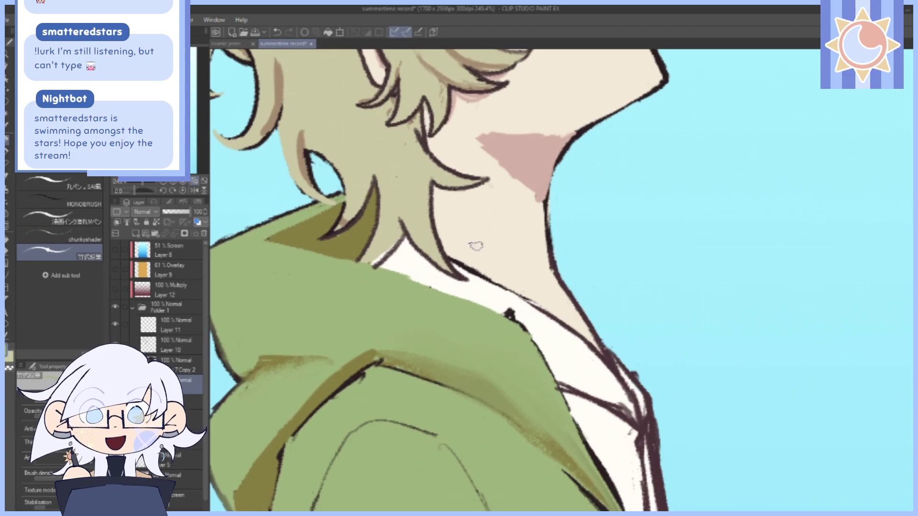
{"action": "left_click_drag", "start_coordinate": [475, 292], "coordinate": [524, 358]}
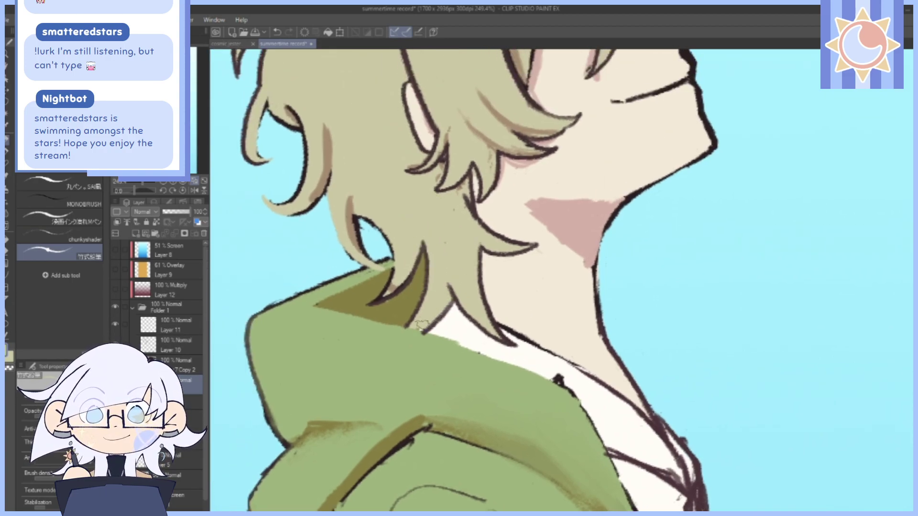
{"action": "left_click_drag", "start_coordinate": [434, 243], "coordinate": [441, 286]}
{"action": "left_click_drag", "start_coordinate": [663, 181], "coordinate": [642, 310]}
{"action": "left_click_drag", "start_coordinate": [667, 344], "coordinate": [642, 289]}
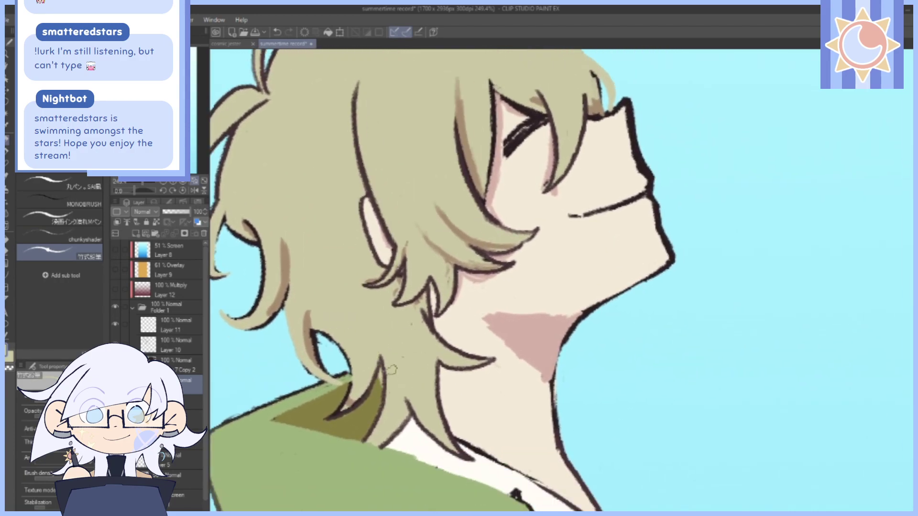
Make Layer 10 active and check the inked hair and face both up close and with the whole figure in view.
{"action": "left_click", "coordinate": [178, 353]}
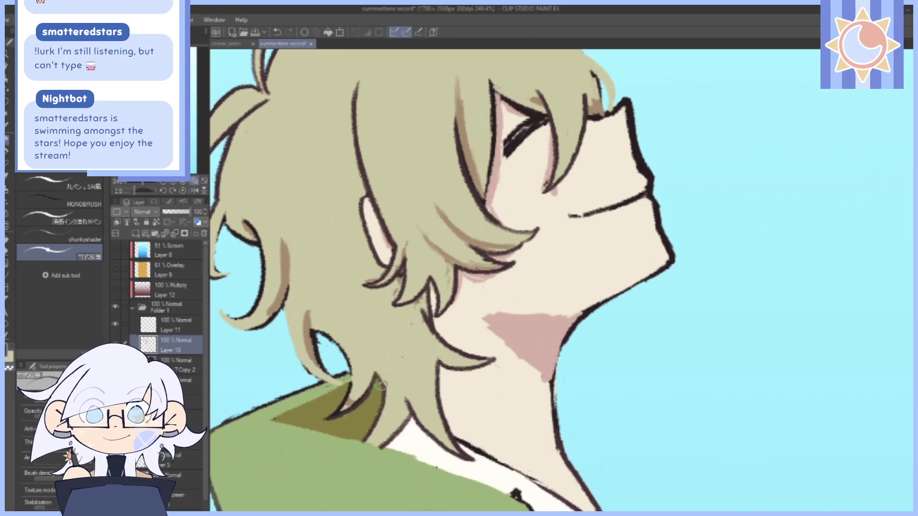
{"action": "left_click_drag", "start_coordinate": [144, 183], "coordinate": [144, 183]}
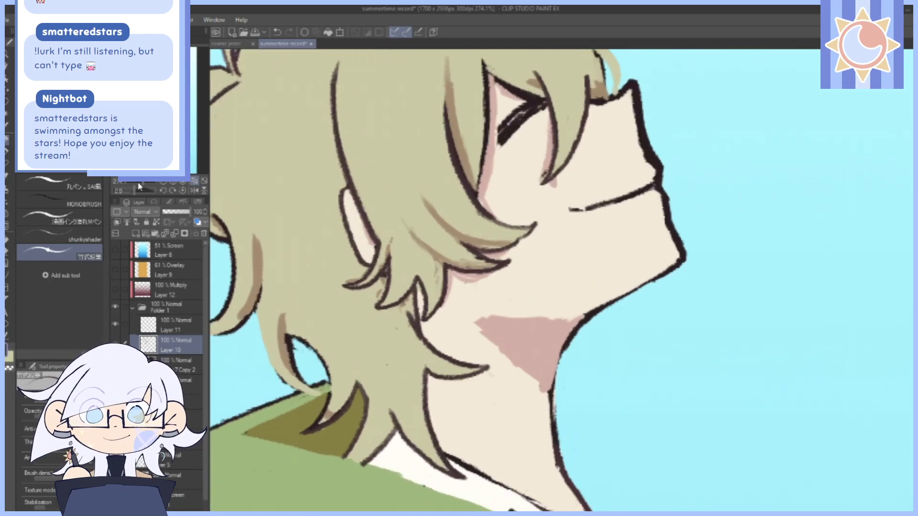
{"action": "left_click_drag", "start_coordinate": [483, 307], "coordinate": [488, 416]}
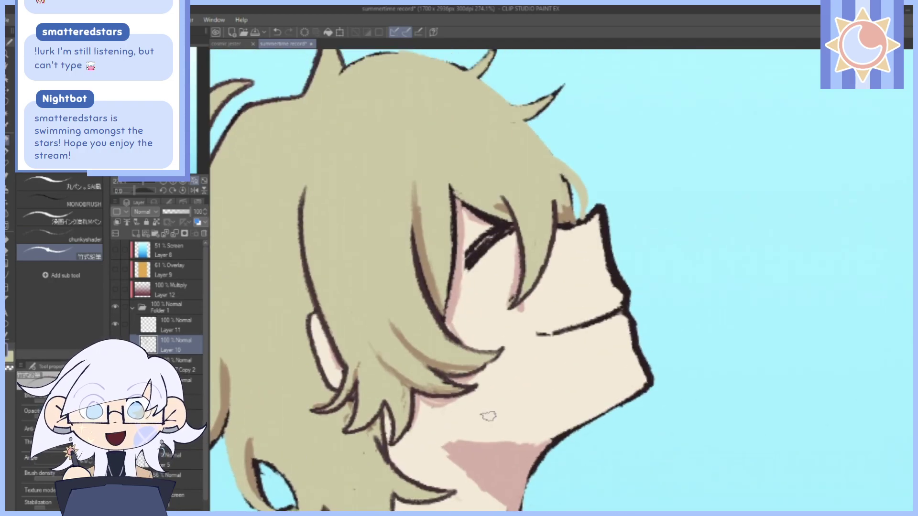
{"action": "left_click", "coordinate": [204, 181]}
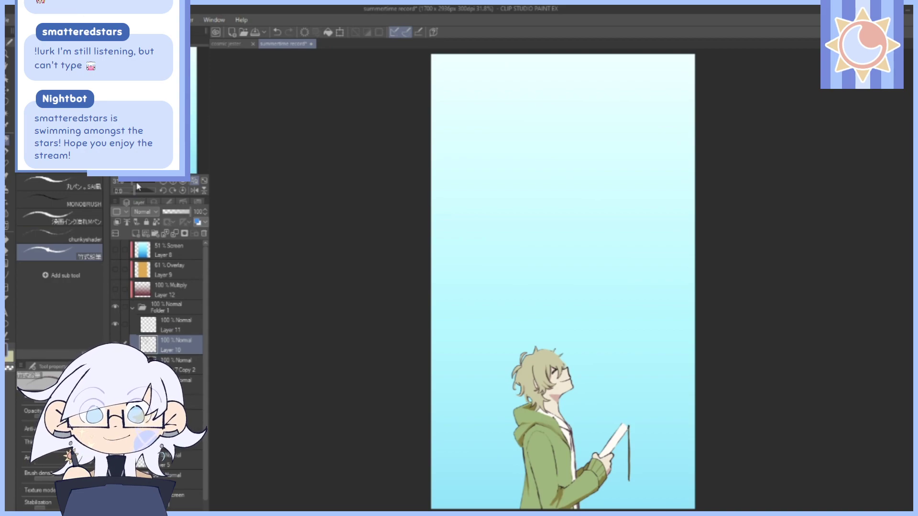
{"action": "left_click_drag", "start_coordinate": [133, 182], "coordinate": [139, 182]}
{"action": "left_click_drag", "start_coordinate": [160, 110], "coordinate": [161, 143]}
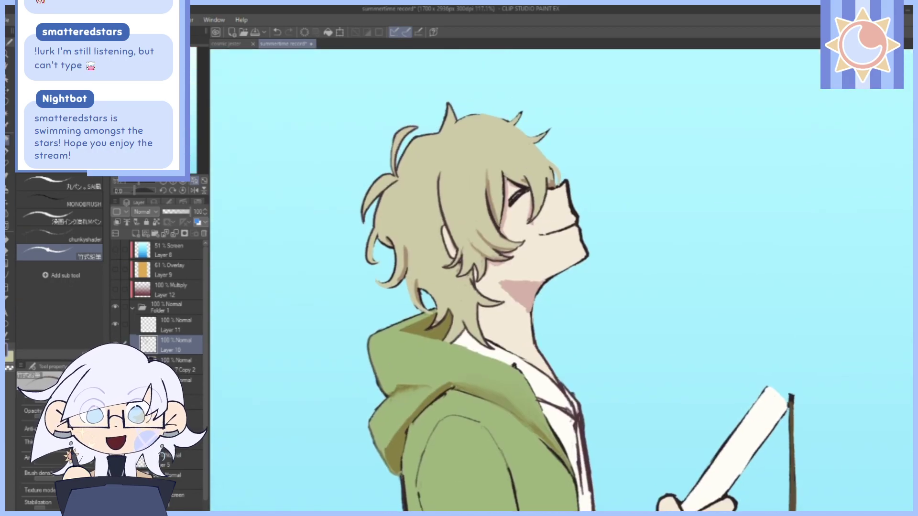
{"action": "left_click_drag", "start_coordinate": [636, 197], "coordinate": [569, 295]}
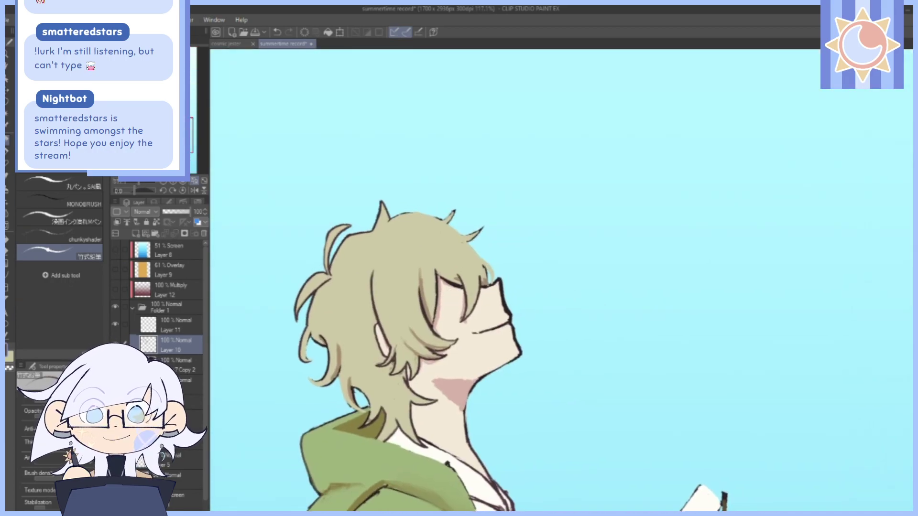
On Layer 7 Copy 2, rotate the canvas and fill the gap inside the closed eye's line with the MONOBRUSH.
{"action": "left_click", "coordinate": [188, 363]}
{"action": "left_click_drag", "start_coordinate": [139, 182], "coordinate": [142, 182]}
{"action": "left_click_drag", "start_coordinate": [335, 186], "coordinate": [490, 194]}
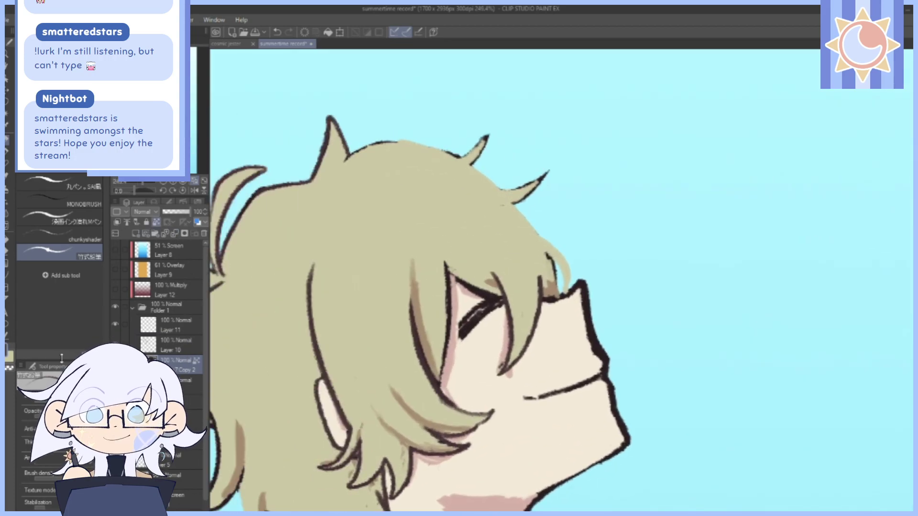
{"action": "left_click_drag", "start_coordinate": [135, 190], "coordinate": [129, 190]}
{"action": "left_click_drag", "start_coordinate": [508, 351], "coordinate": [506, 306]}
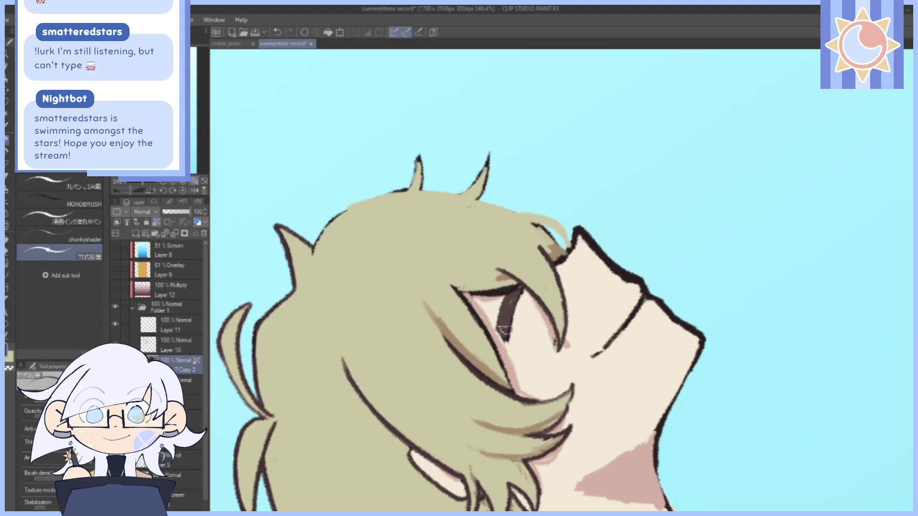
{"action": "left_click", "coordinate": [279, 34]}
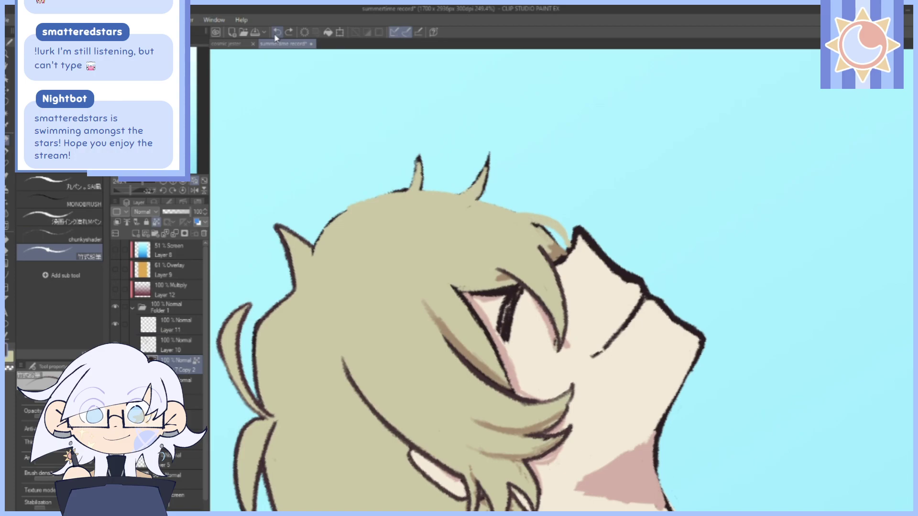
{"action": "left_click", "coordinate": [59, 200]}
{"action": "left_click_drag", "start_coordinate": [506, 297], "coordinate": [502, 306]}
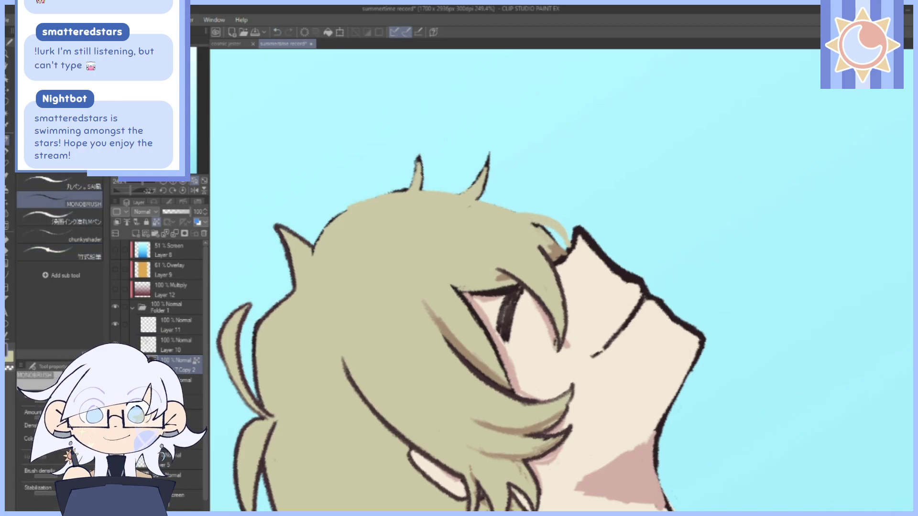
Fade Layer 7 Copy 2 and try repainting the closed eye on Layer 10 as a thick dark bar.
{"action": "left_click", "coordinate": [183, 191]}
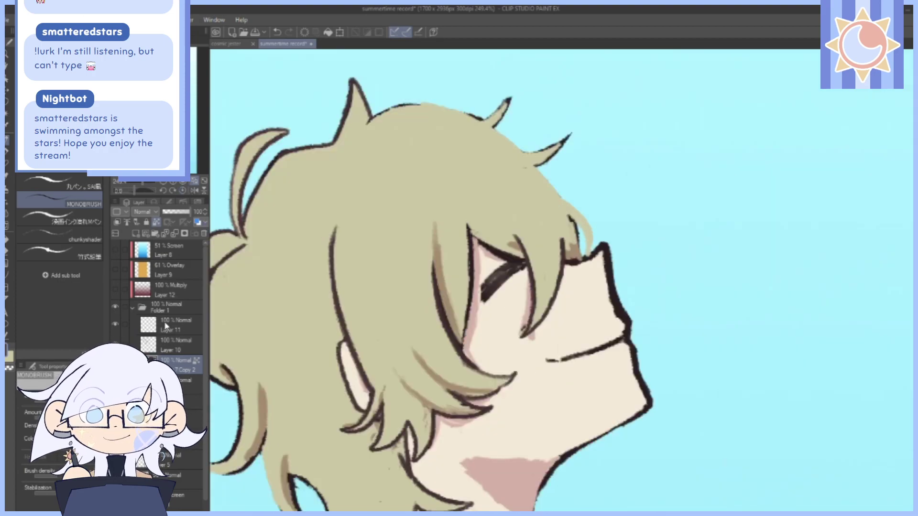
{"action": "left_click_drag", "start_coordinate": [175, 212], "coordinate": [173, 214]}
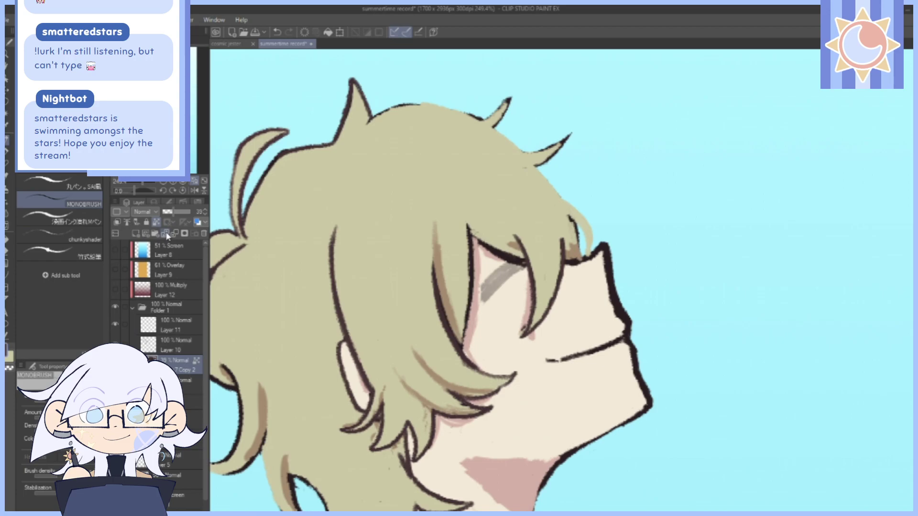
{"action": "left_click", "coordinate": [178, 347]}
{"action": "left_click_drag", "start_coordinate": [135, 191], "coordinate": [147, 181]}
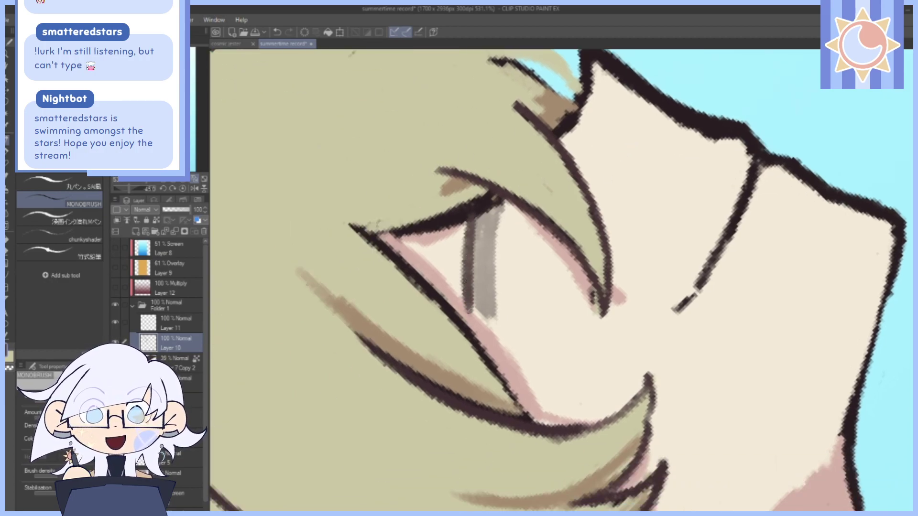
{"action": "left_click_drag", "start_coordinate": [500, 204], "coordinate": [490, 330]}
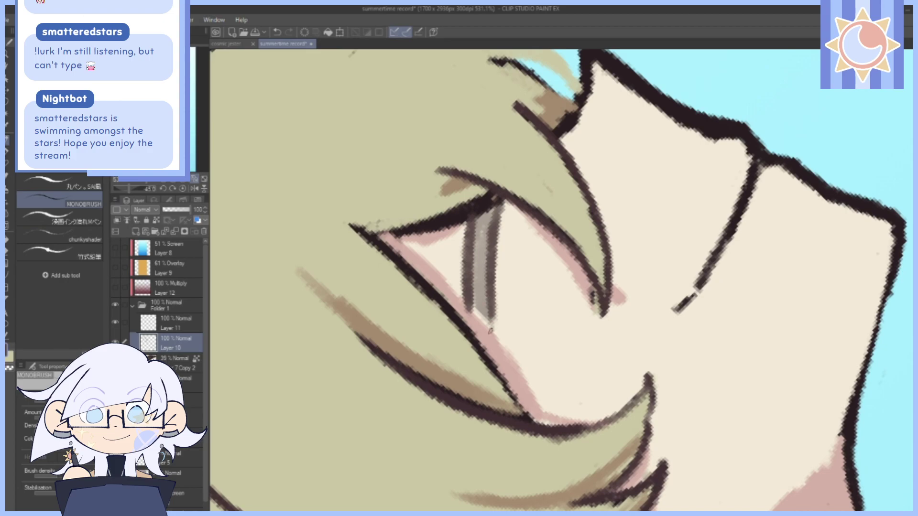
{"action": "left_click_drag", "start_coordinate": [477, 272], "coordinate": [482, 325]}
{"action": "mouse_move", "coordinate": [484, 223]}
{"action": "left_mouse_down"}
{"action": "mouse_move", "coordinate": [478, 296]}
{"action": "mouse_move", "coordinate": [478, 282]}
{"action": "mouse_move", "coordinate": [472, 290]}
{"action": "left_mouse_up"}
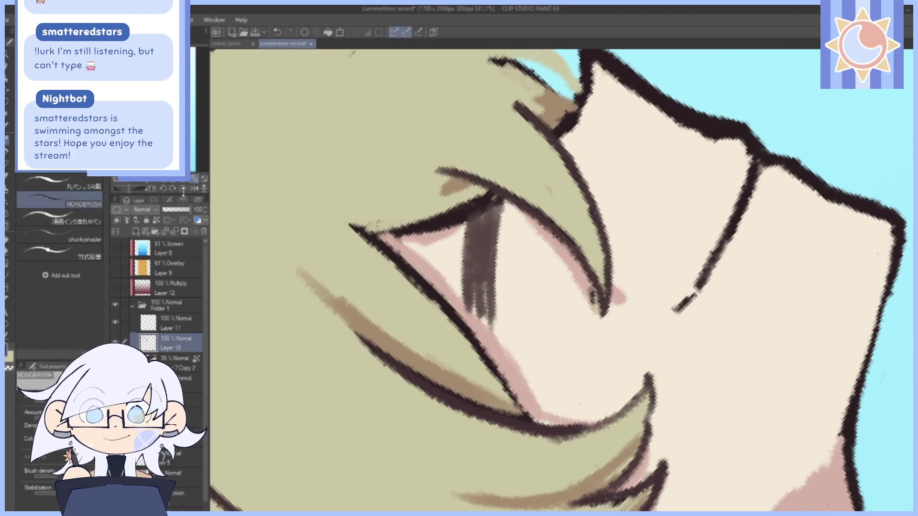
Reset the rotation, undo the eye repaint and opacity change, and compare the drawing with Layer 10 hidden and shown.
{"action": "left_click", "coordinate": [182, 188]}
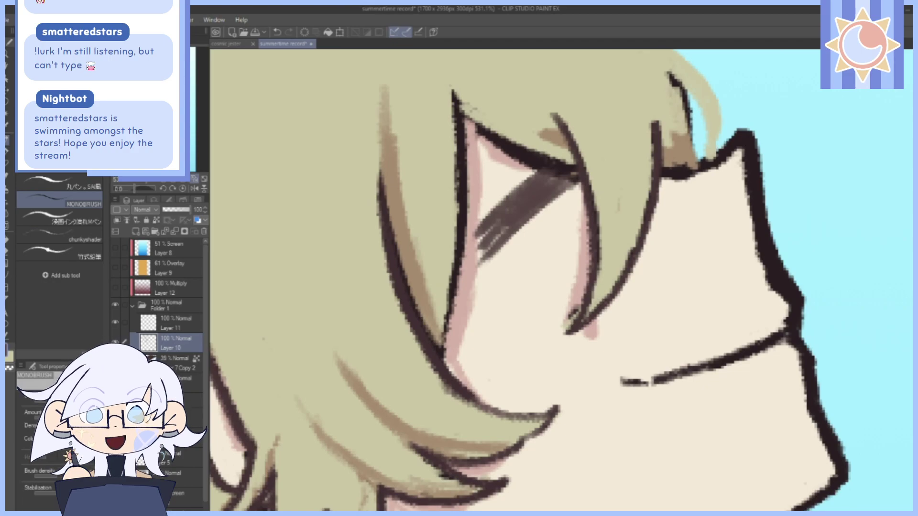
{"action": "left_click_drag", "start_coordinate": [145, 180], "coordinate": [137, 181]}
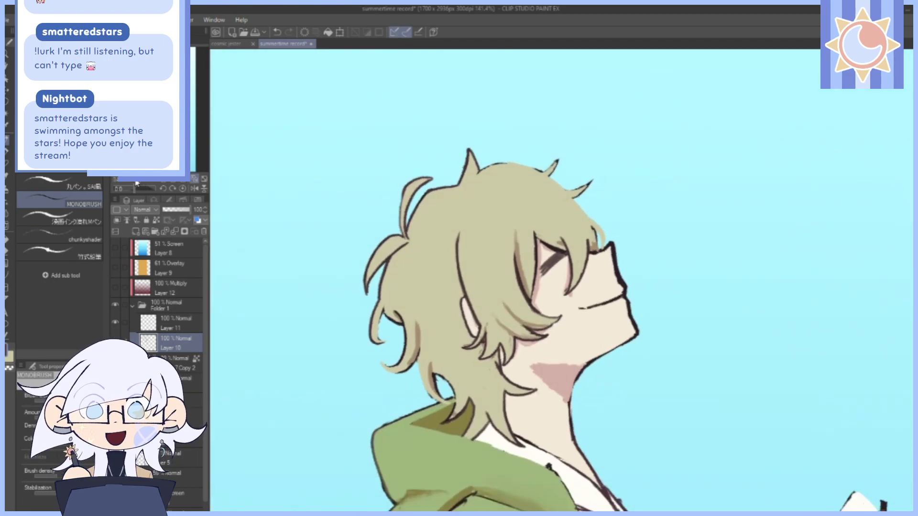
{"action": "left_click", "coordinate": [277, 34]}
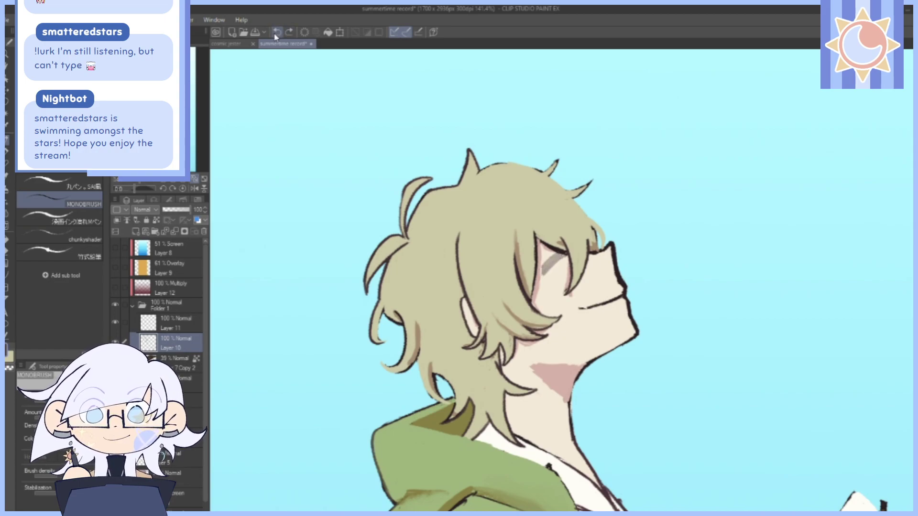
{"action": "left_click", "coordinate": [276, 35]}
{"action": "left_click", "coordinate": [115, 341]}
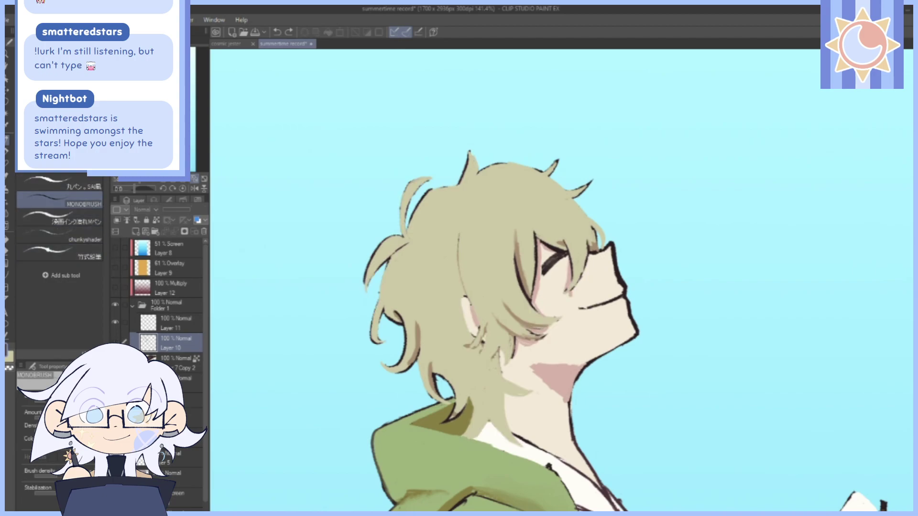
{"action": "left_click", "coordinate": [115, 342]}
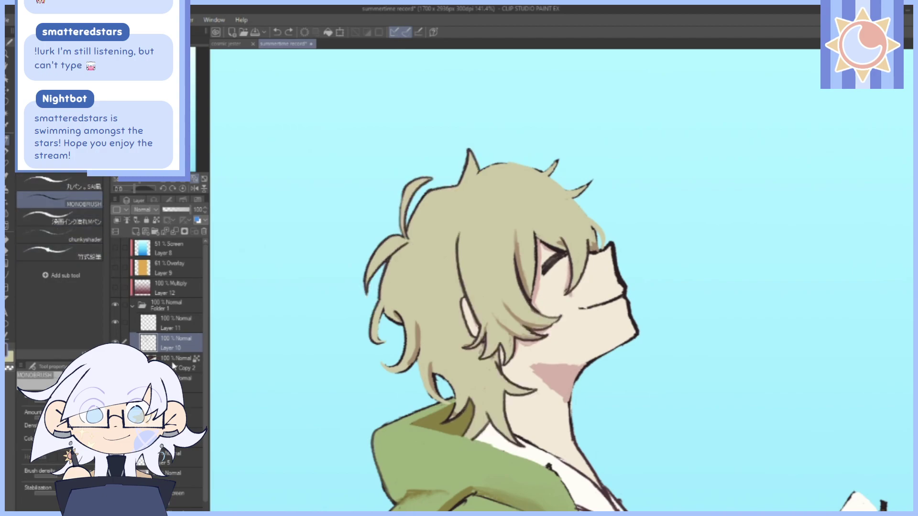
Lower Layer 7 Copy 2 to 26% opacity as a guide and switch to the textured brush listed below chunkyshader.
{"action": "left_click", "coordinate": [173, 367]}
{"action": "left_click", "coordinate": [171, 210]}
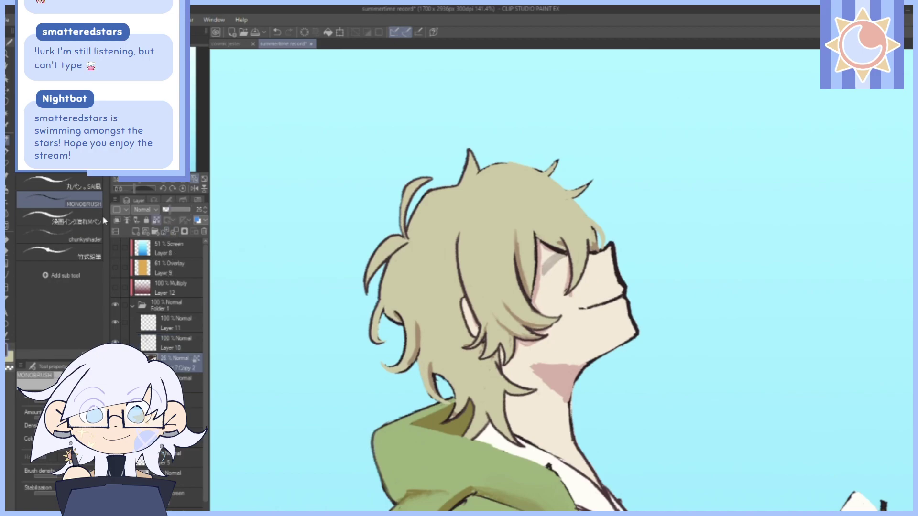
{"action": "left_click", "coordinate": [84, 238]}
{"action": "left_click", "coordinate": [86, 252]}
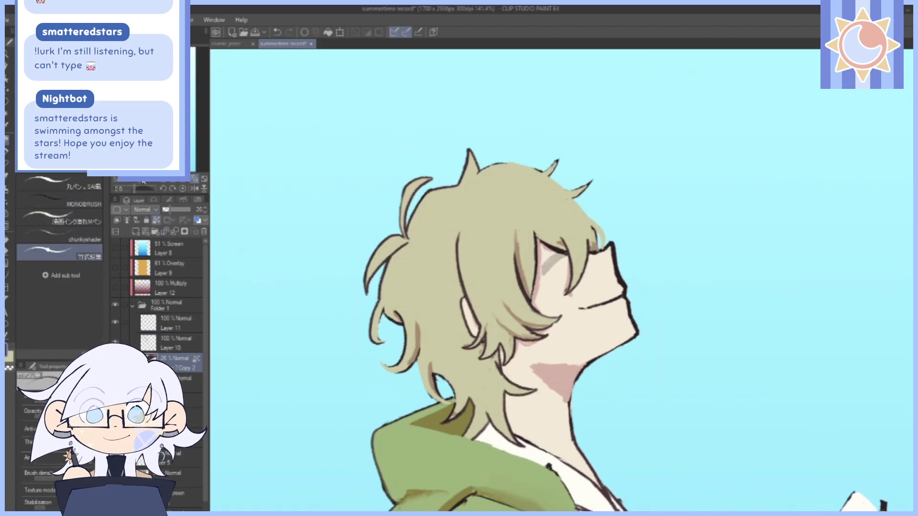
On Layer 10, rotate the canvas and redraw the closed eye's lower stroke as a dark tapered shape over the faded guide.
{"action": "left_click", "coordinate": [142, 181]}
{"action": "left_click", "coordinate": [170, 341]}
{"action": "left_click_drag", "start_coordinate": [651, 328], "coordinate": [516, 368]}
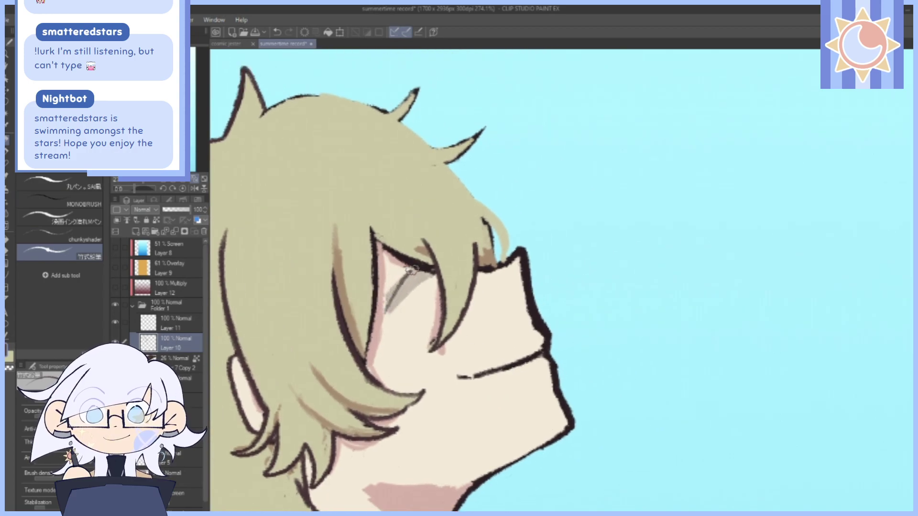
{"action": "left_click_drag", "start_coordinate": [338, 330], "coordinate": [334, 294]}
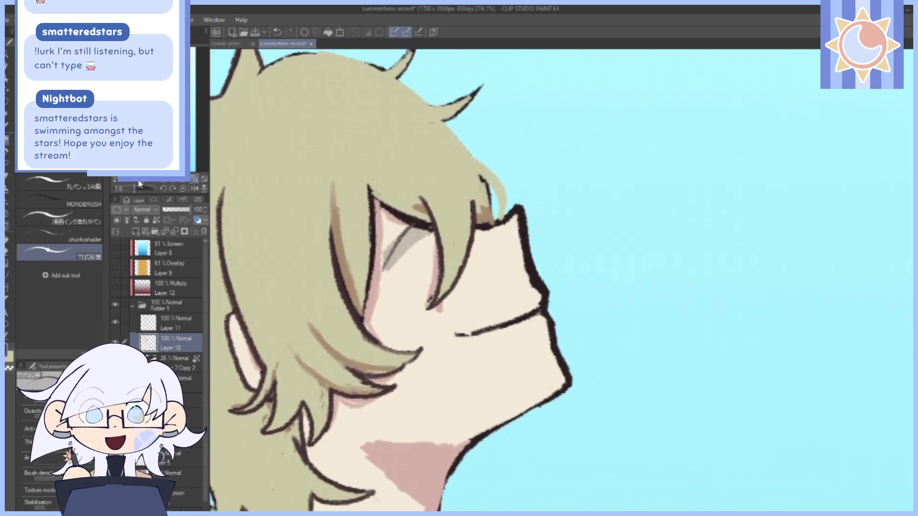
{"action": "left_click_drag", "start_coordinate": [140, 180], "coordinate": [150, 182]}
{"action": "mouse_move", "coordinate": [457, 234]}
{"action": "left_mouse_down"}
{"action": "mouse_move", "coordinate": [625, 264]}
{"action": "mouse_move", "coordinate": [619, 258]}
{"action": "left_mouse_up"}
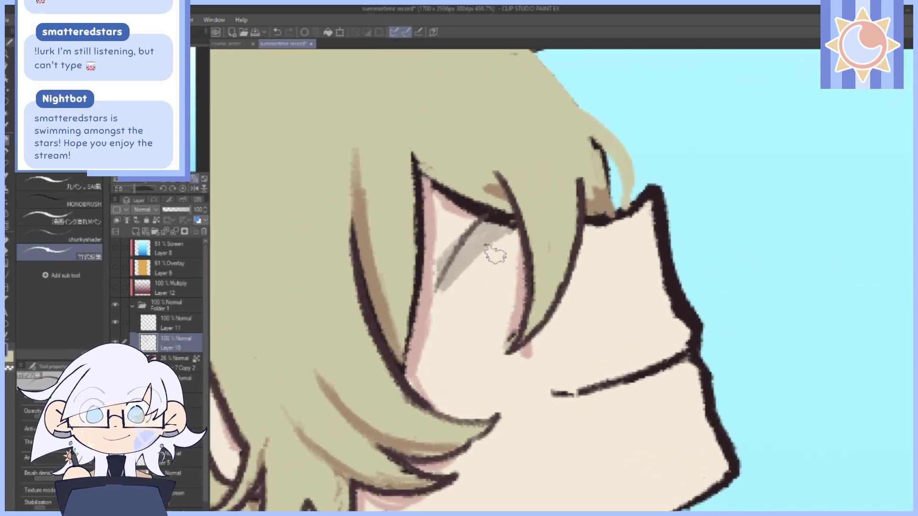
{"action": "left_click_drag", "start_coordinate": [137, 186], "coordinate": [128, 188]}
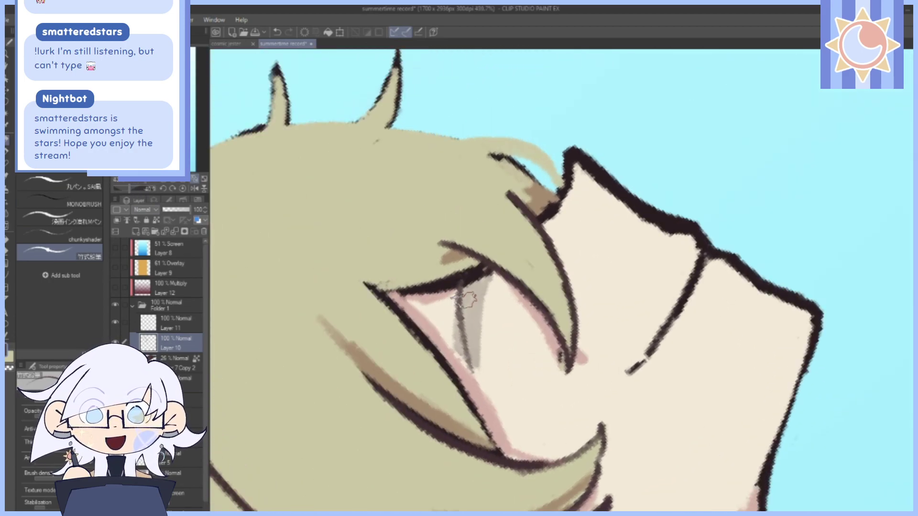
{"action": "left_click_drag", "start_coordinate": [462, 282], "coordinate": [473, 367]}
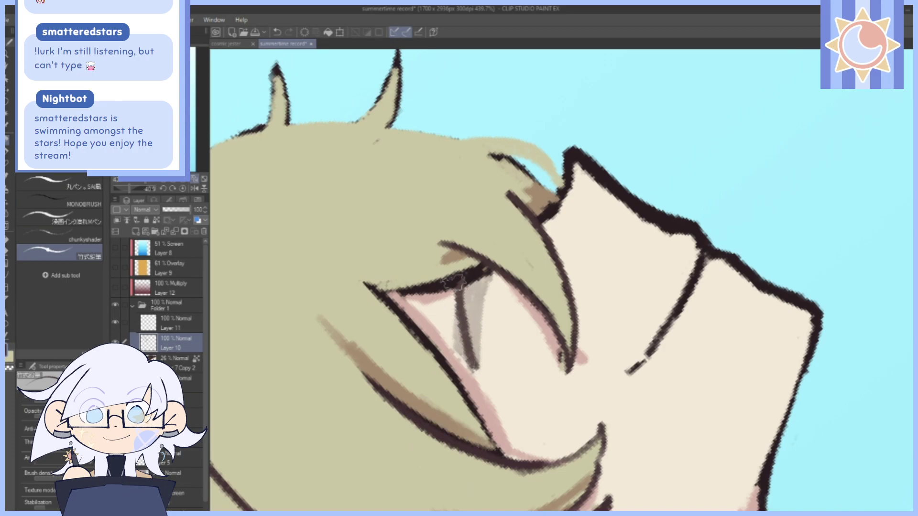
{"action": "mouse_move", "coordinate": [463, 282]}
{"action": "left_mouse_down"}
{"action": "mouse_move", "coordinate": [476, 366]}
{"action": "mouse_move", "coordinate": [486, 274]}
{"action": "mouse_move", "coordinate": [466, 287]}
{"action": "mouse_move", "coordinate": [476, 328]}
{"action": "left_mouse_up"}
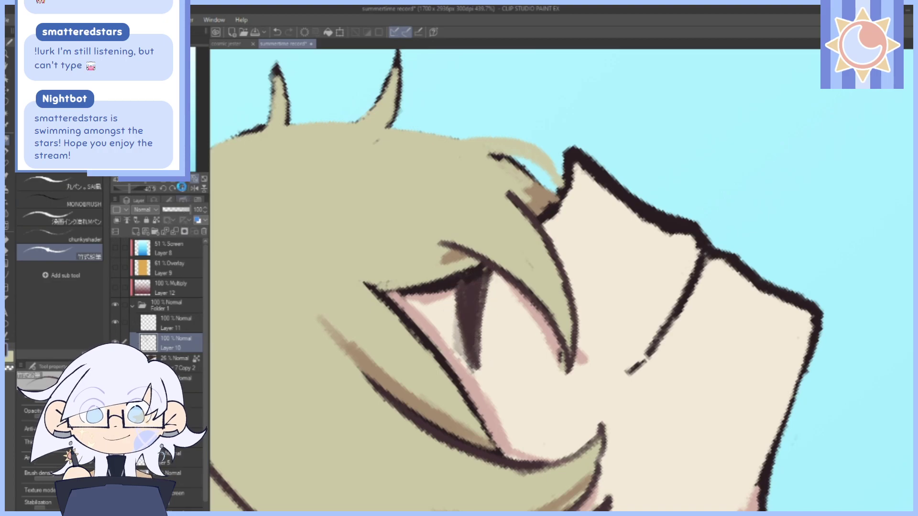
Reset the canvas rotation and undo the dark tapered eye strokes on Layer 10 back to the faded guide.
{"action": "left_click", "coordinate": [183, 188]}
{"action": "left_click", "coordinate": [277, 32]}
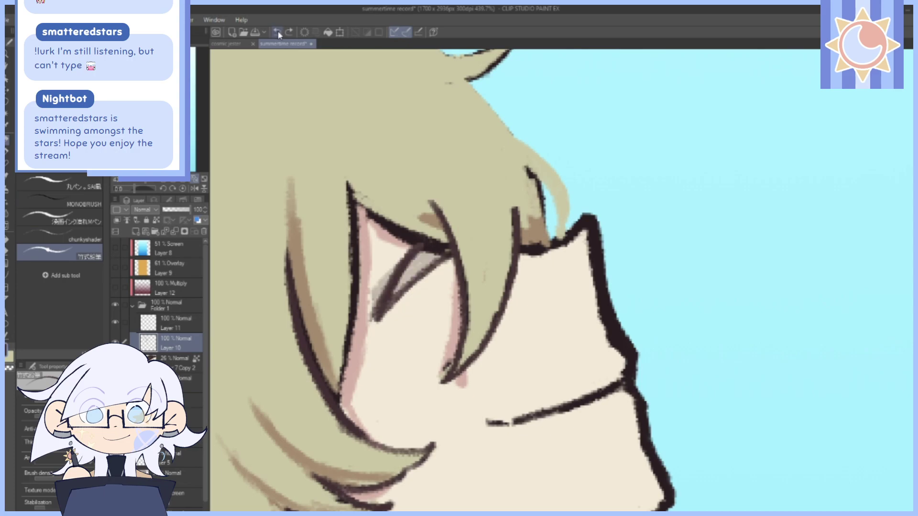
{"action": "left_click", "coordinate": [276, 32]}
{"action": "left_click", "coordinate": [277, 32]}
{"action": "left_click", "coordinate": [277, 32]}
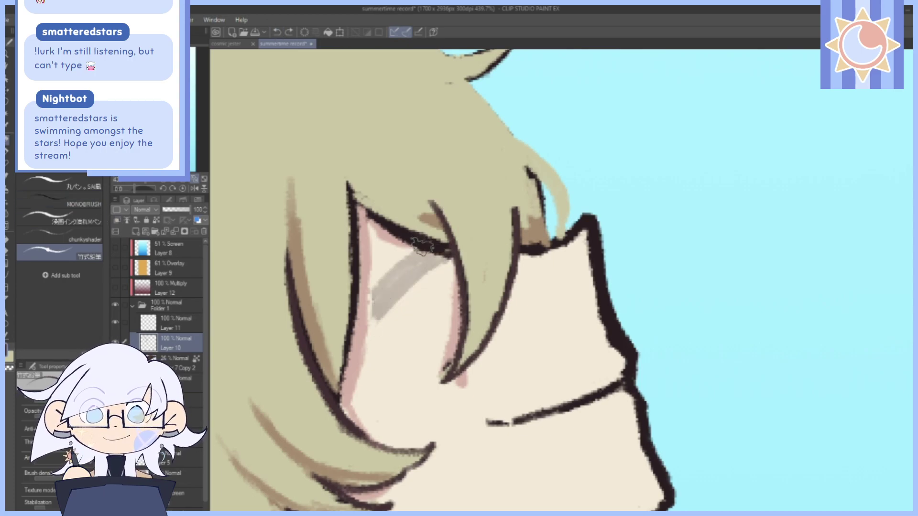
Redraw the slanted eye stroke over the guide, trim and thicken it into a tapered shape, and hide Layer 7 Copy 2.
{"action": "mouse_move", "coordinate": [425, 242]}
{"action": "left_mouse_down"}
{"action": "mouse_move", "coordinate": [392, 276]}
{"action": "mouse_move", "coordinate": [372, 327]}
{"action": "left_mouse_up"}
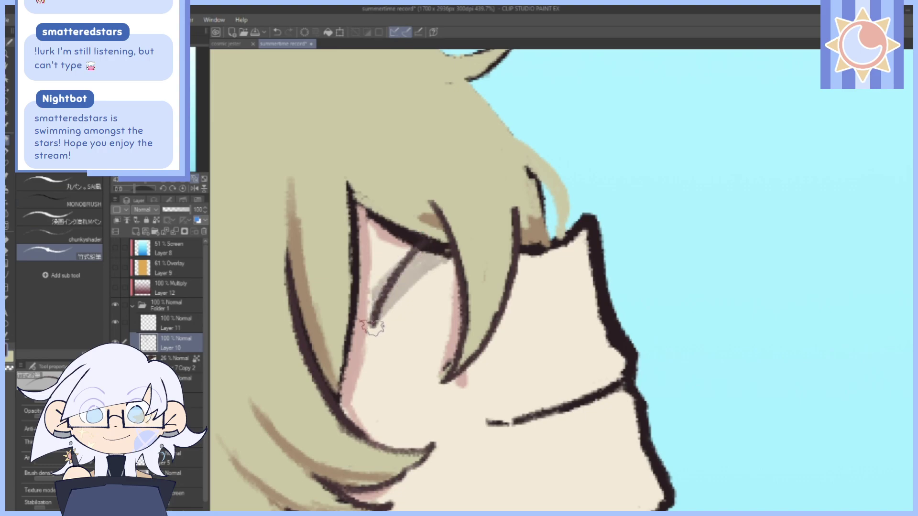
{"action": "left_click", "coordinate": [8, 368]}
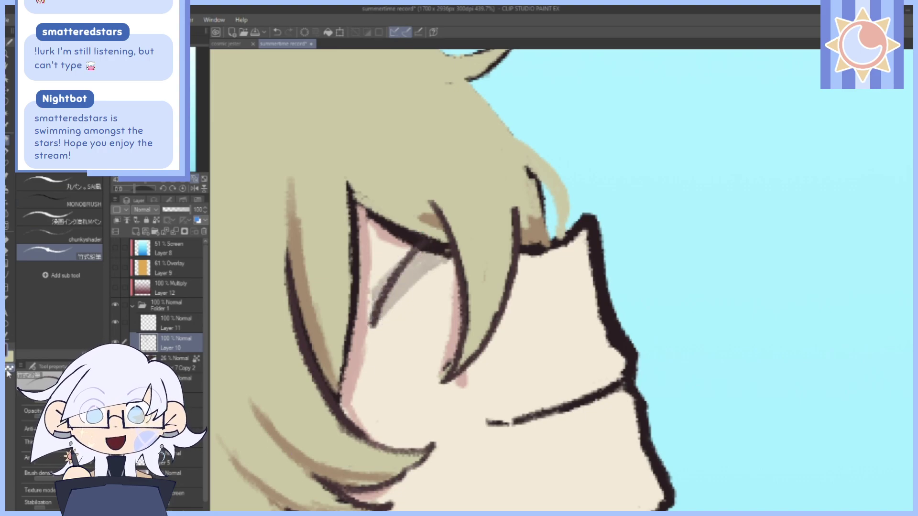
{"action": "left_click_drag", "start_coordinate": [399, 255], "coordinate": [367, 324]}
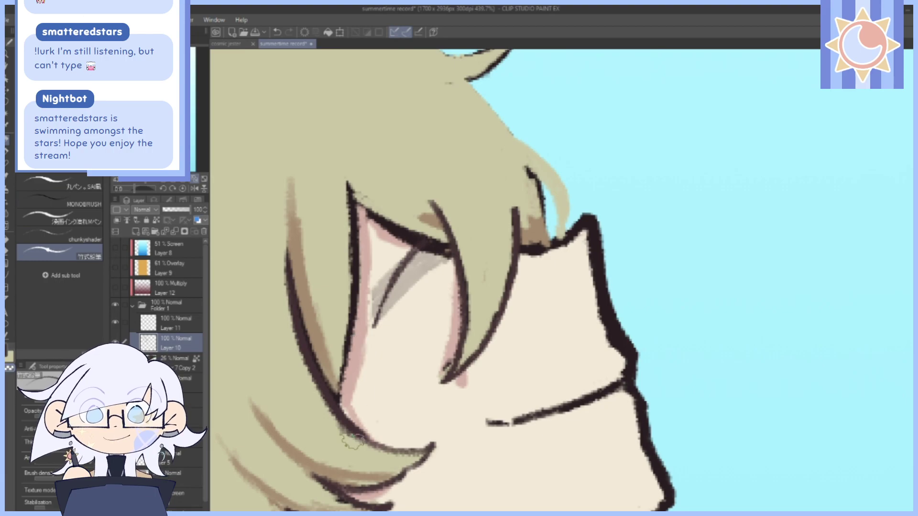
{"action": "left_click_drag", "start_coordinate": [136, 189], "coordinate": [130, 190]}
{"action": "mouse_move", "coordinate": [440, 316]}
{"action": "left_mouse_down"}
{"action": "mouse_move", "coordinate": [416, 389]}
{"action": "mouse_move", "coordinate": [427, 328]}
{"action": "left_mouse_up"}
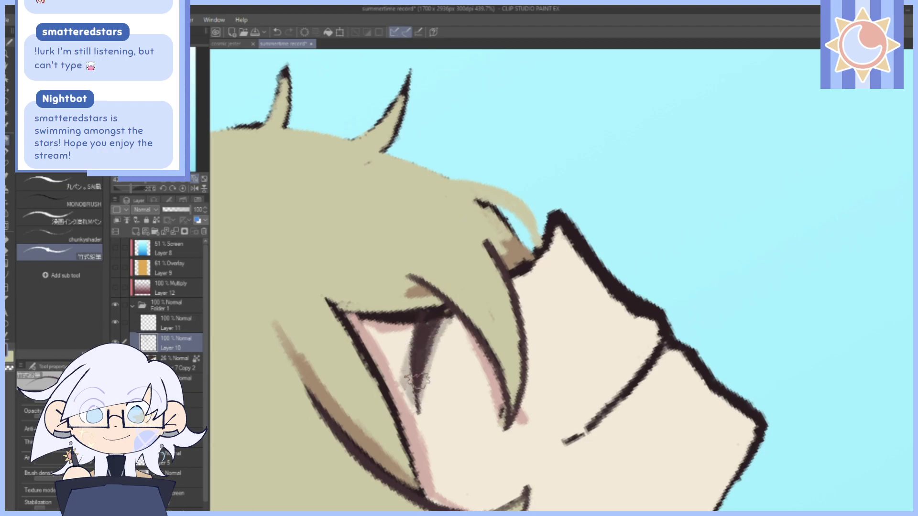
{"action": "left_click", "coordinate": [182, 188]}
{"action": "left_click", "coordinate": [115, 362]}
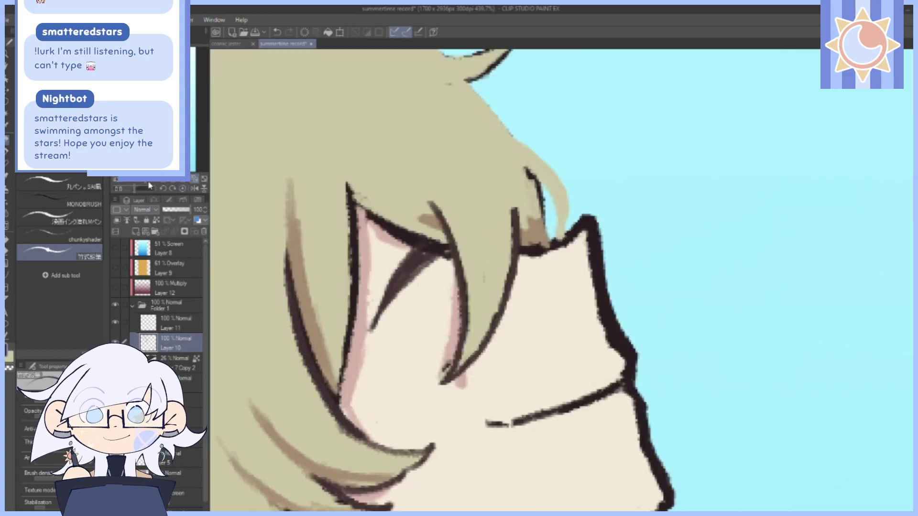
Clean up the edges and lower tip of the slanted eye stroke, and compare with the layer below Layer 7 Copy 2 toggled.
{"action": "left_click_drag", "start_coordinate": [146, 181], "coordinate": [142, 181]}
{"action": "left_click_drag", "start_coordinate": [697, 367], "coordinate": [660, 340]}
{"action": "left_click_drag", "start_coordinate": [142, 182], "coordinate": [147, 181]}
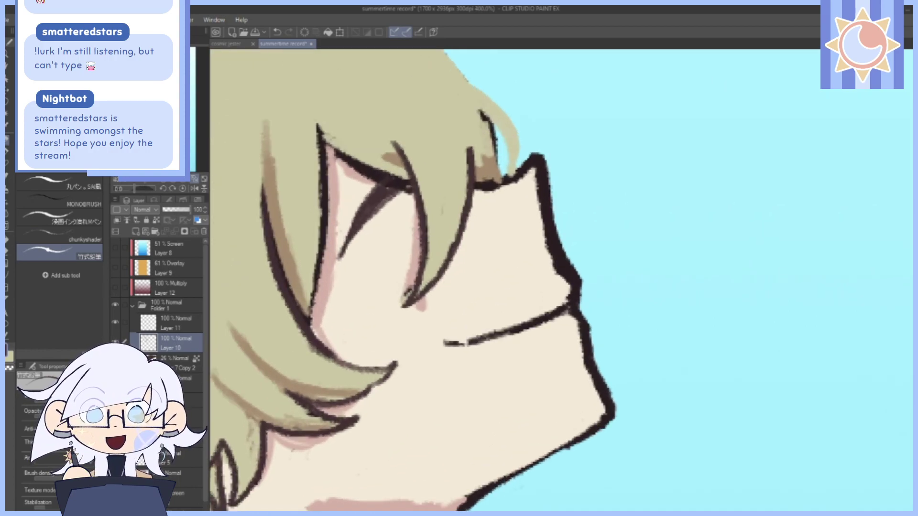
{"action": "left_click_drag", "start_coordinate": [462, 222], "coordinate": [541, 300]}
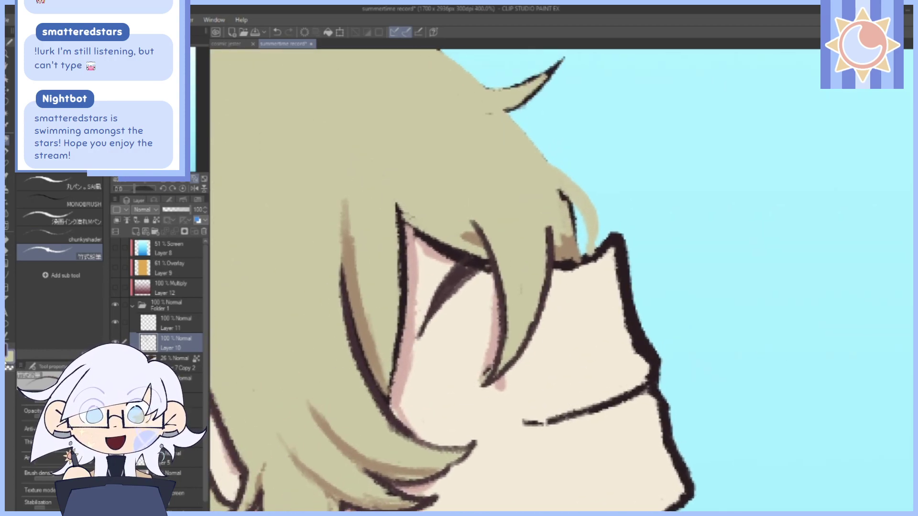
{"action": "left_click_drag", "start_coordinate": [436, 294], "coordinate": [420, 330]}
{"action": "left_click_drag", "start_coordinate": [455, 279], "coordinate": [468, 264]}
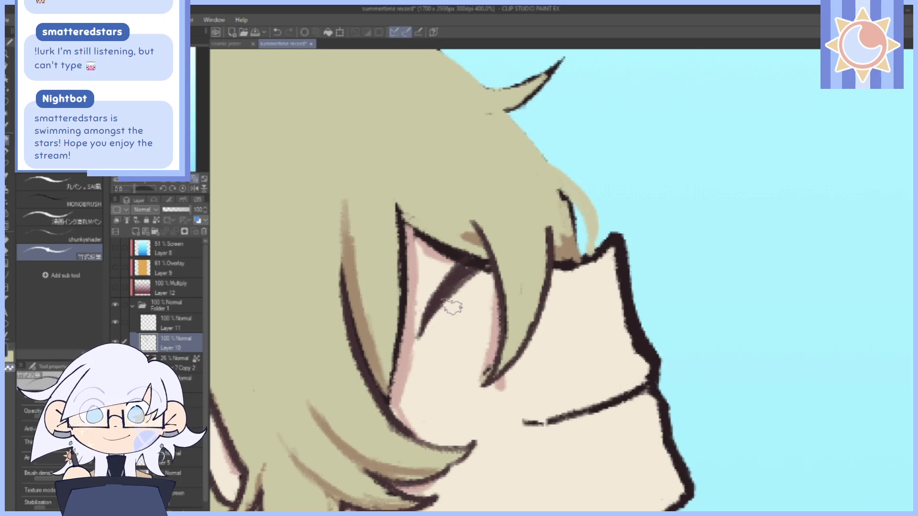
{"action": "left_click_drag", "start_coordinate": [451, 307], "coordinate": [419, 342]}
{"action": "left_click_drag", "start_coordinate": [580, 193], "coordinate": [557, 180]}
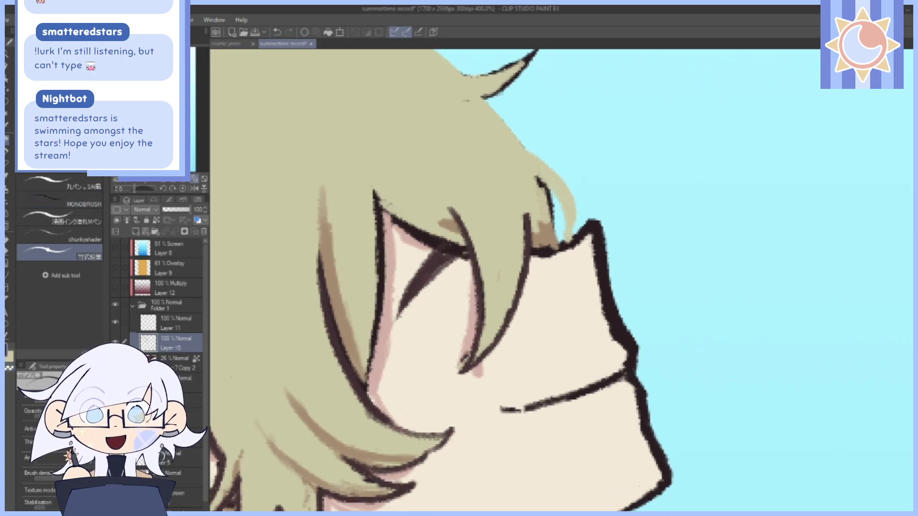
{"action": "left_click", "coordinate": [115, 382]}
{"action": "left_click", "coordinate": [115, 382]}
Draw a thin vertical line ending in a small ring beneath the slanted eye stroke and check it in the whole figure.
{"action": "left_click_drag", "start_coordinate": [639, 259], "coordinate": [597, 228]}
{"action": "left_click_drag", "start_coordinate": [566, 321], "coordinate": [555, 263]}
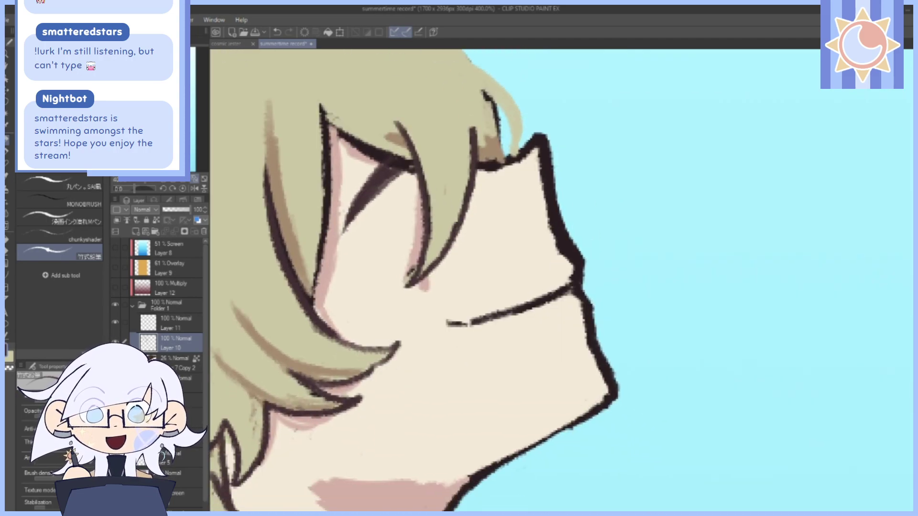
{"action": "key", "text": "p"}
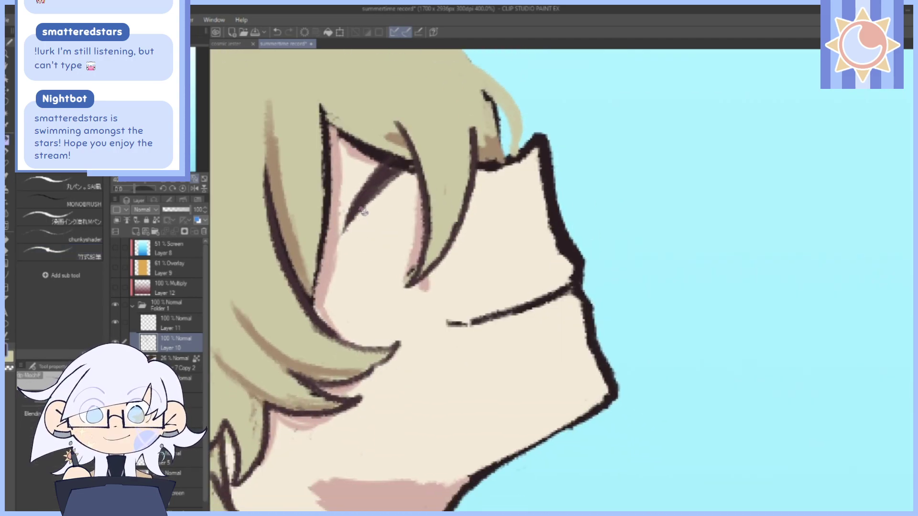
{"action": "mouse_move", "coordinate": [362, 211]}
{"action": "left_mouse_down"}
{"action": "mouse_move", "coordinate": [363, 245]}
{"action": "mouse_move", "coordinate": [351, 251]}
{"action": "mouse_move", "coordinate": [362, 266]}
{"action": "mouse_move", "coordinate": [364, 242]}
{"action": "left_mouse_up"}
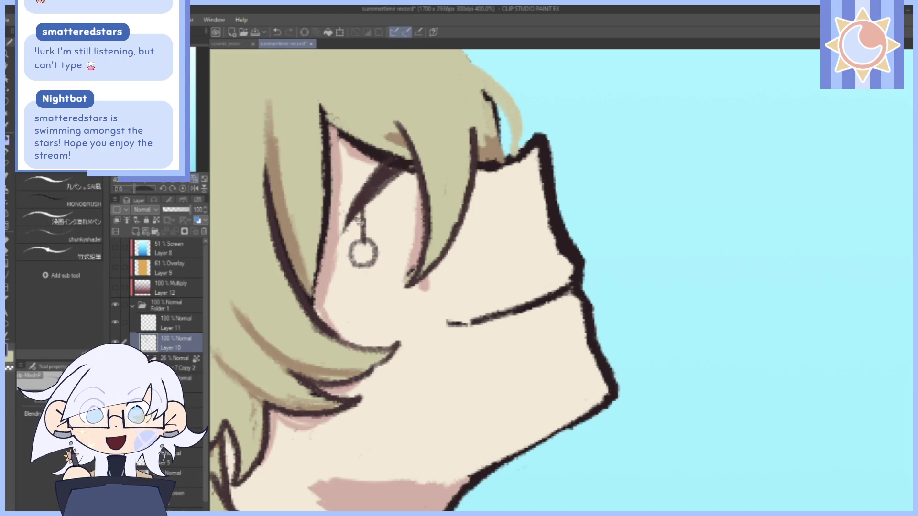
{"action": "left_click_drag", "start_coordinate": [153, 187], "coordinate": [138, 182]}
{"action": "left_click_drag", "start_coordinate": [632, 208], "coordinate": [578, 224]}
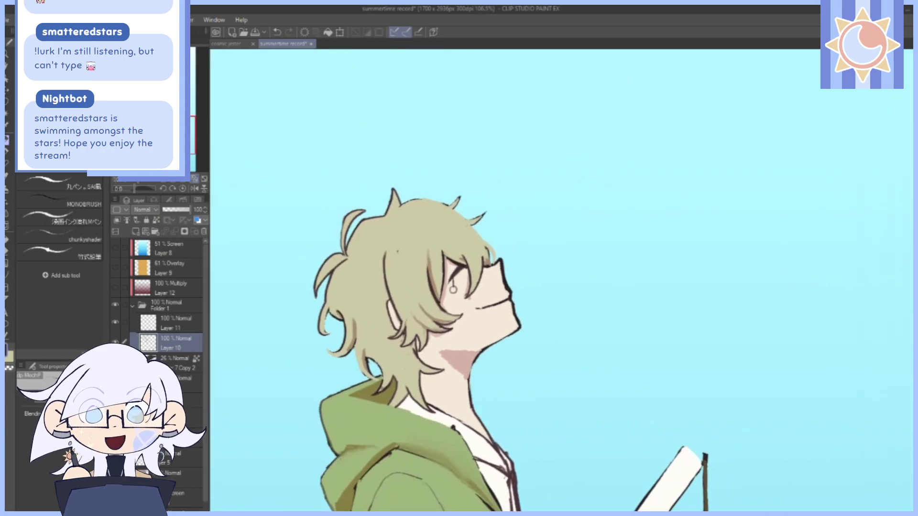
{"action": "left_click_drag", "start_coordinate": [137, 182], "coordinate": [146, 181]}
{"action": "mouse_move", "coordinate": [372, 221]}
{"action": "left_mouse_down"}
{"action": "mouse_move", "coordinate": [539, 211]}
{"action": "mouse_move", "coordinate": [669, 230]}
{"action": "left_mouse_up"}
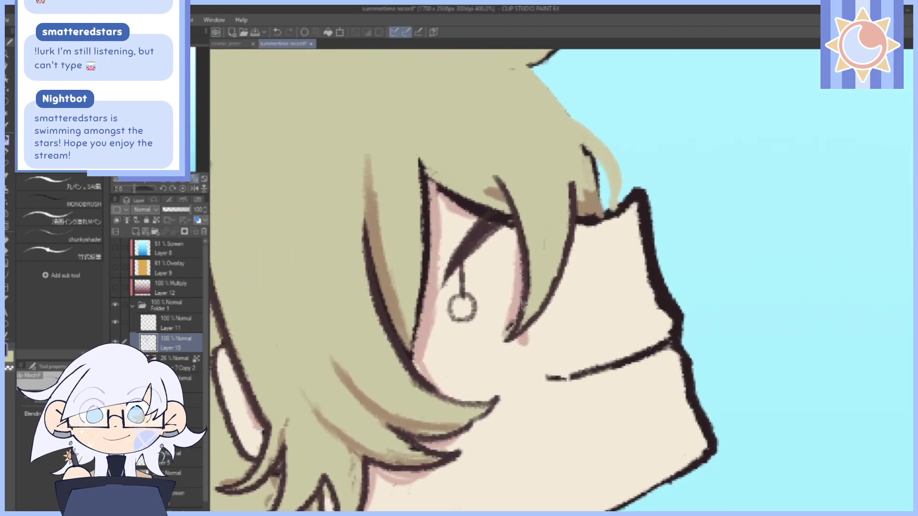
Try extending the ring sideways, undo the ring and line, and step back through the last eye stroke edits.
{"action": "mouse_move", "coordinate": [478, 312]}
{"action": "left_mouse_down"}
{"action": "mouse_move", "coordinate": [511, 322]}
{"action": "mouse_move", "coordinate": [499, 310]}
{"action": "left_mouse_up"}
{"action": "left_click", "coordinate": [276, 32]}
{"action": "left_click", "coordinate": [277, 32]}
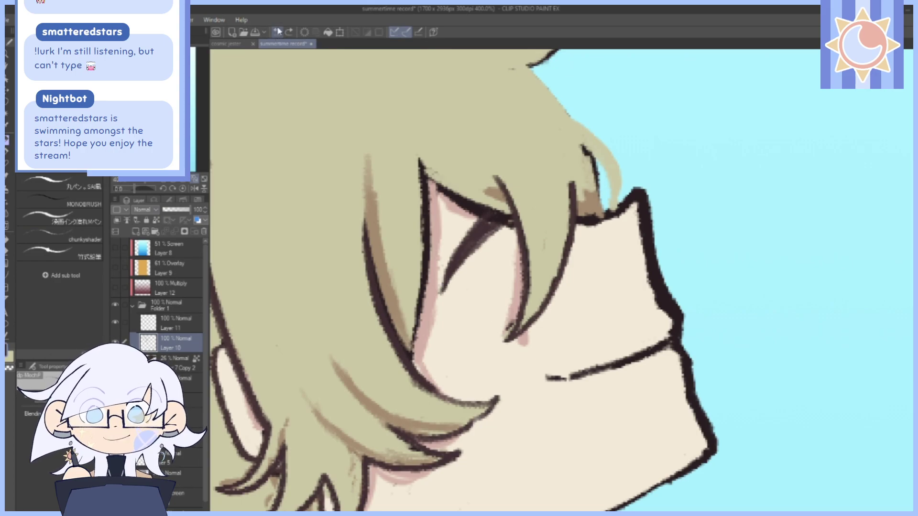
{"action": "left_click", "coordinate": [278, 33]}
{"action": "left_click", "coordinate": [278, 33]}
{"action": "left_click", "coordinate": [289, 32]}
{"action": "left_click", "coordinate": [278, 33]}
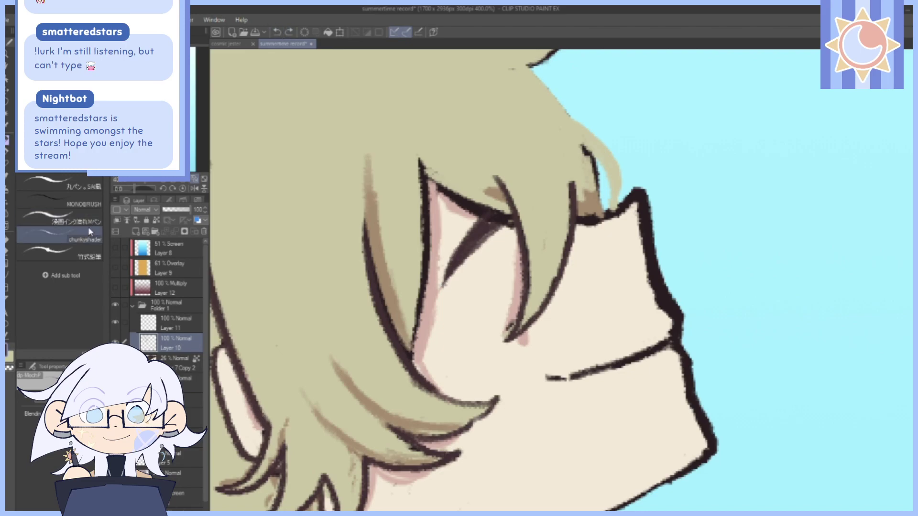
With MONOBRUSH, draw a thin, slightly slanted line down from the eye stroke's lower part, undoing a first thick vertical attempt.
{"action": "left_click", "coordinate": [79, 252]}
{"action": "left_click", "coordinate": [93, 200]}
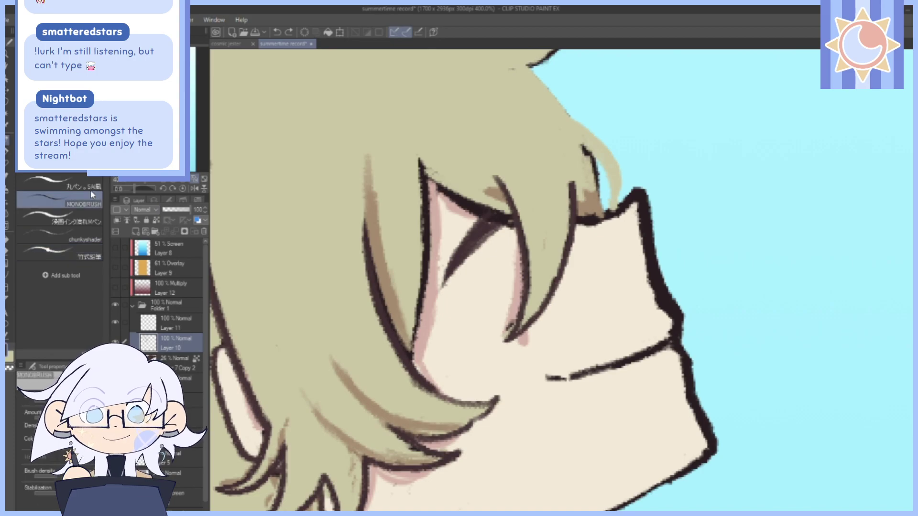
{"action": "left_click_drag", "start_coordinate": [453, 281], "coordinate": [453, 315]}
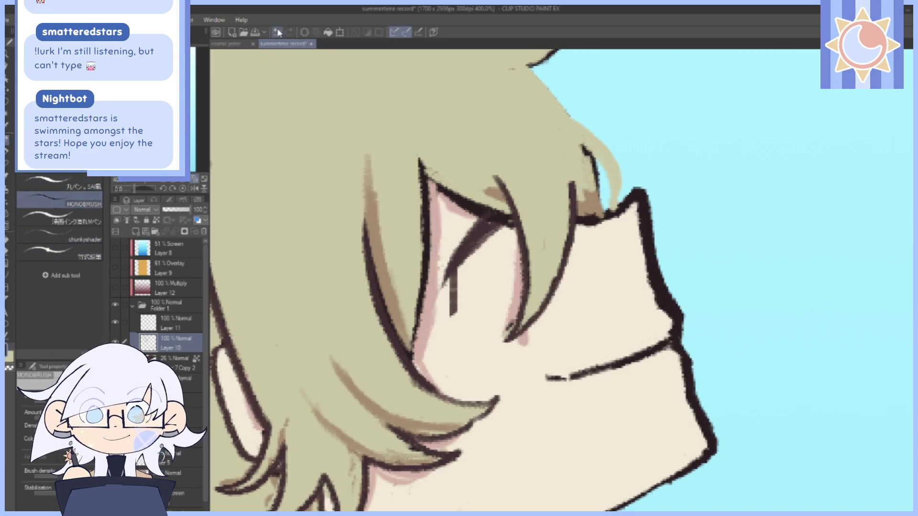
{"action": "key", "text": "ctrl+z"}
{"action": "left_click_drag", "start_coordinate": [134, 189], "coordinate": [141, 188]}
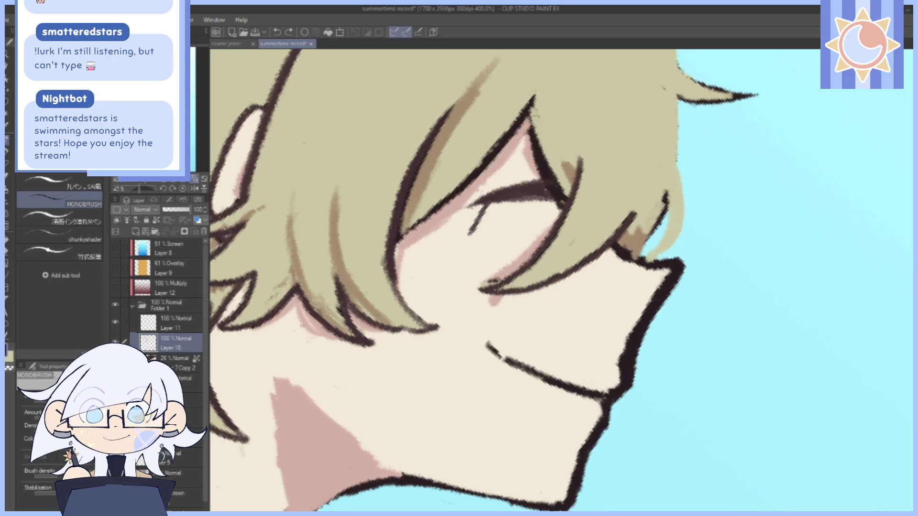
{"action": "left_click", "coordinate": [183, 189]}
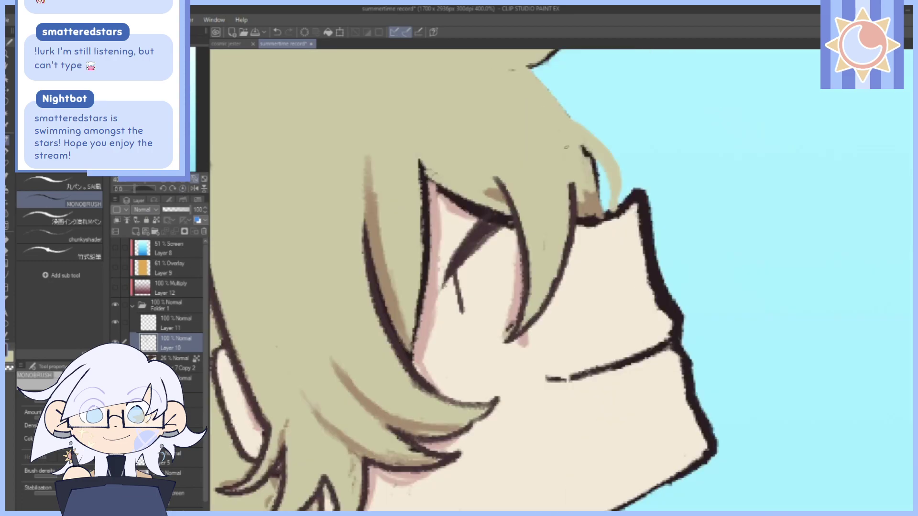
Draw a small ring at the thin line's lower end with the textured brush below chunkyshader, and move it closer to the eye stroke.
{"action": "left_click", "coordinate": [60, 252]}
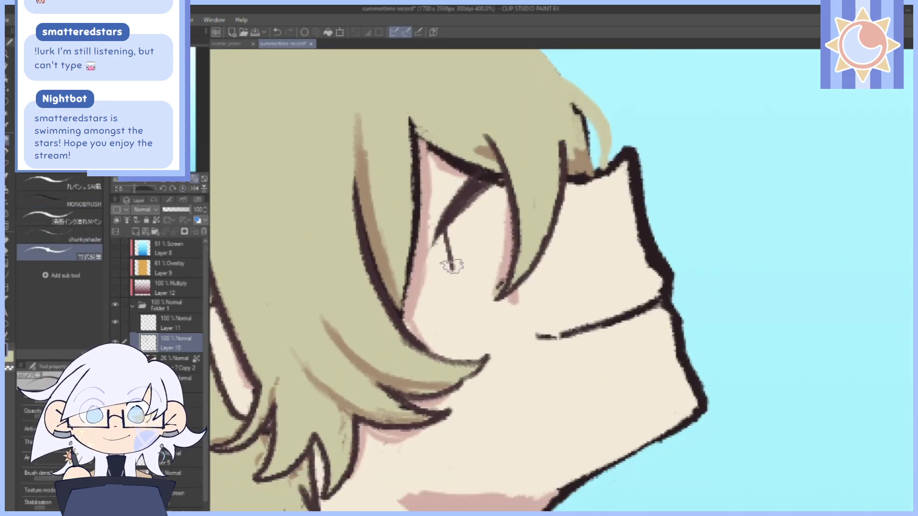
{"action": "mouse_move", "coordinate": [447, 267]}
{"action": "left_mouse_down"}
{"action": "mouse_move", "coordinate": [444, 291]}
{"action": "mouse_move", "coordinate": [465, 292]}
{"action": "mouse_move", "coordinate": [467, 272]}
{"action": "mouse_move", "coordinate": [443, 274]}
{"action": "left_mouse_up"}
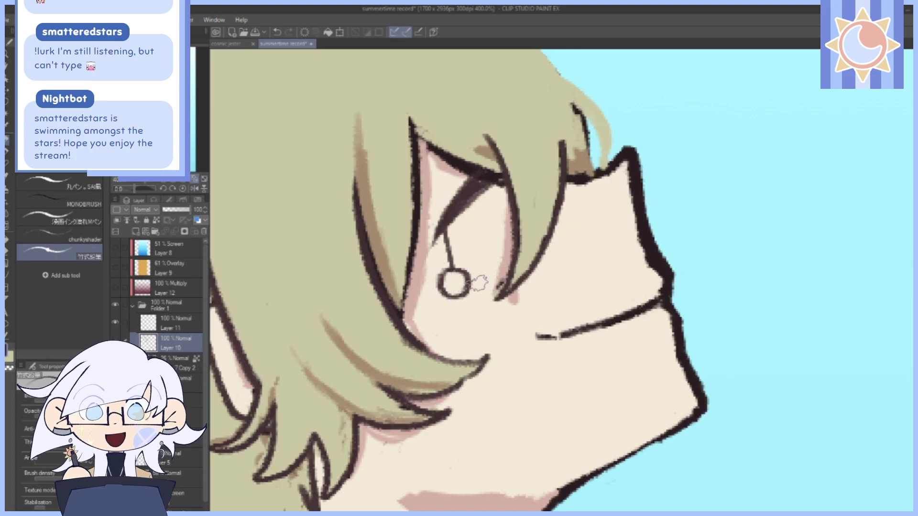
{"action": "left_click", "coordinate": [6, 104]}
{"action": "mouse_move", "coordinate": [450, 246]}
{"action": "left_mouse_down"}
{"action": "mouse_move", "coordinate": [471, 307]}
{"action": "mouse_move", "coordinate": [469, 241]}
{"action": "mouse_move", "coordinate": [471, 248]}
{"action": "left_mouse_up"}
{"action": "key", "text": "k"}
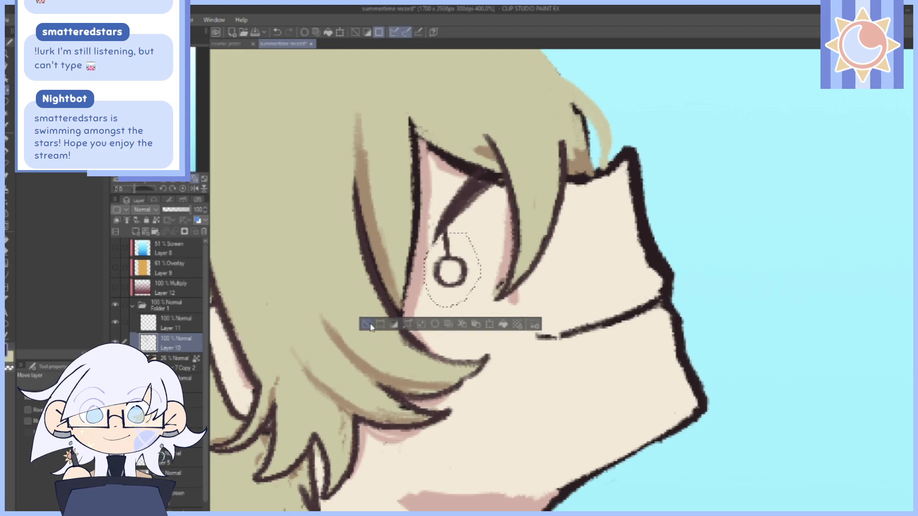
{"action": "key", "text": "ctrl+d"}
Add a short horizontal bar from the ring toward the front hair strand, ending in a second, smaller ring.
{"action": "left_click", "coordinate": [7, 143]}
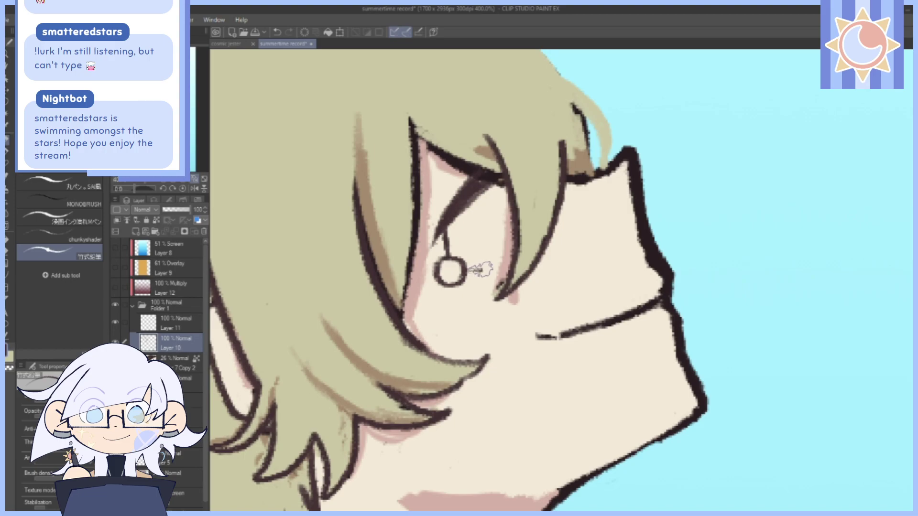
{"action": "mouse_move", "coordinate": [486, 269]}
{"action": "left_mouse_down"}
{"action": "mouse_move", "coordinate": [500, 261]}
{"action": "mouse_move", "coordinate": [493, 278]}
{"action": "mouse_move", "coordinate": [480, 269]}
{"action": "left_mouse_up"}
{"action": "left_click", "coordinate": [277, 32]}
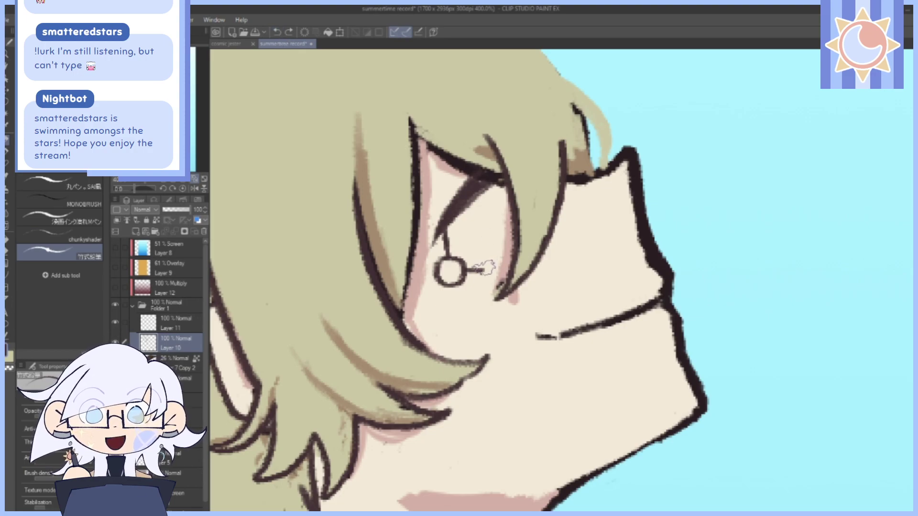
{"action": "mouse_move", "coordinate": [487, 266]}
{"action": "left_mouse_down"}
{"action": "mouse_move", "coordinate": [497, 275]}
{"action": "mouse_move", "coordinate": [484, 269]}
{"action": "left_mouse_up"}
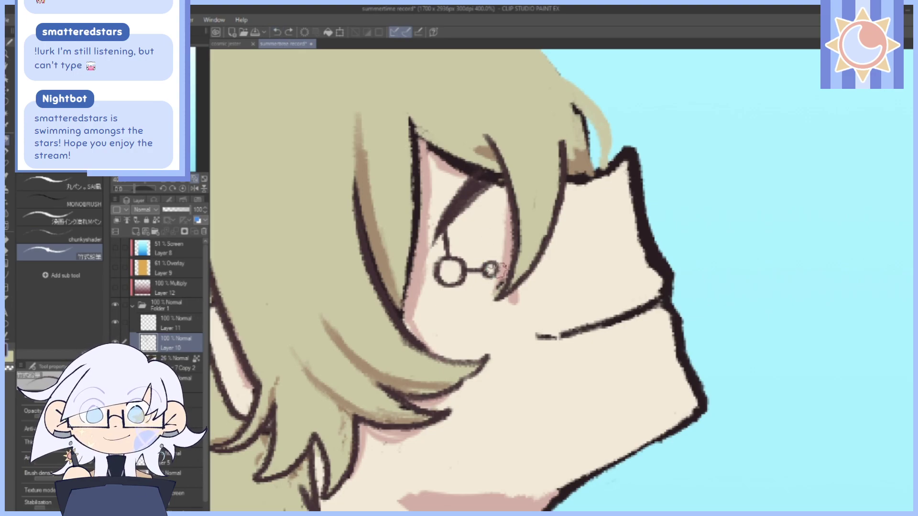
Check the rings at full-figure view and fill both with solid dark color.
{"action": "left_click", "coordinate": [195, 179]}
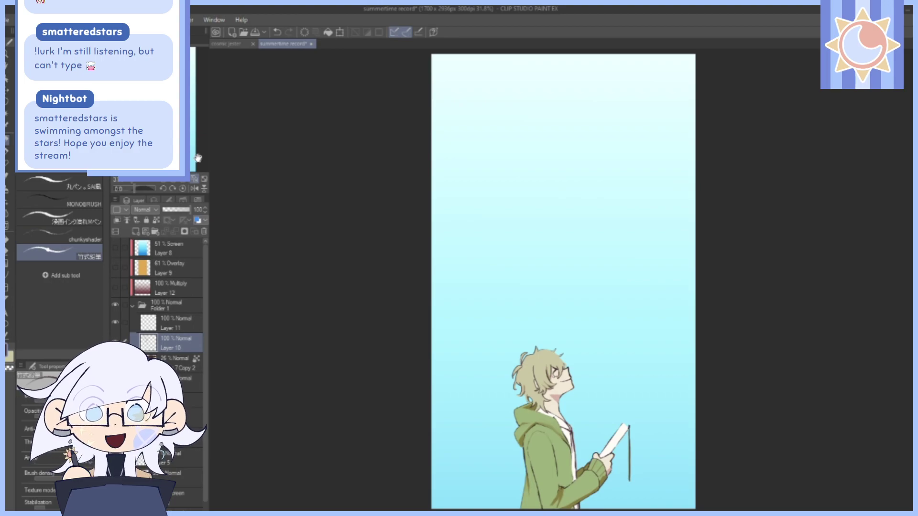
{"action": "left_click_drag", "start_coordinate": [135, 180], "coordinate": [142, 180]}
{"action": "left_click_drag", "start_coordinate": [160, 126], "coordinate": [160, 134]}
{"action": "left_click_drag", "start_coordinate": [522, 377], "coordinate": [515, 353]}
{"action": "left_click_drag", "start_coordinate": [147, 181], "coordinate": [147, 180]}
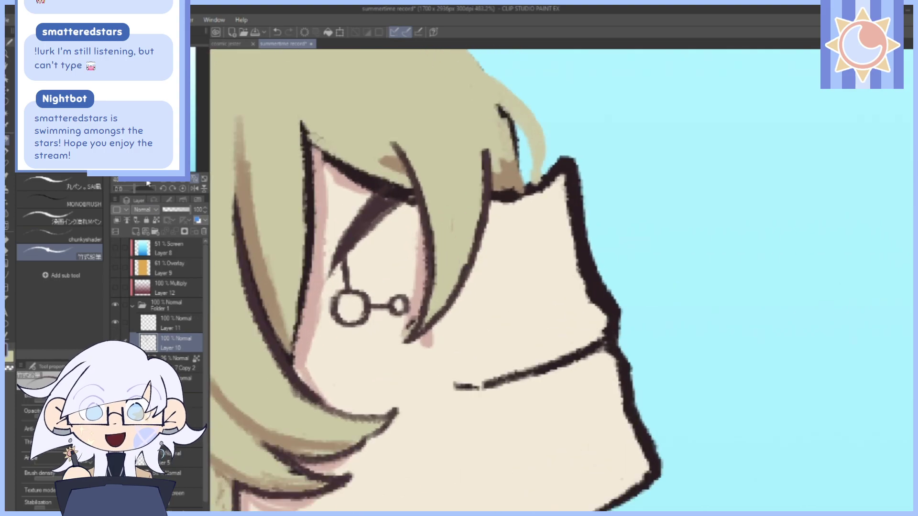
{"action": "left_click_drag", "start_coordinate": [530, 211], "coordinate": [545, 186]}
{"action": "left_click_drag", "start_coordinate": [408, 278], "coordinate": [417, 281]}
{"action": "mouse_move", "coordinate": [351, 271]}
{"action": "left_mouse_down"}
{"action": "mouse_move", "coordinate": [364, 284]}
{"action": "mouse_move", "coordinate": [364, 276]}
{"action": "mouse_move", "coordinate": [417, 278]}
{"action": "mouse_move", "coordinate": [408, 272]}
{"action": "left_mouse_up"}
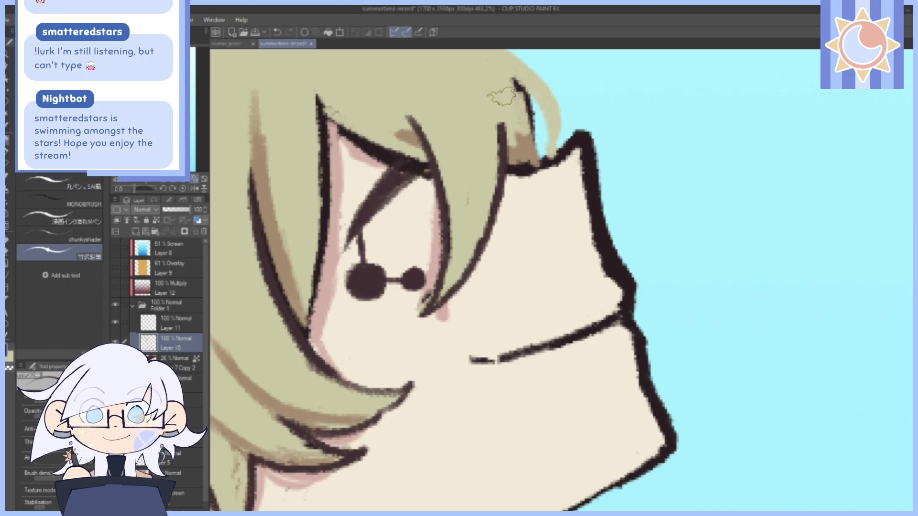
Lasso the two connected dark dots beneath the eye and shift them slightly toward the back of the head.
{"action": "left_click", "coordinate": [195, 179]}
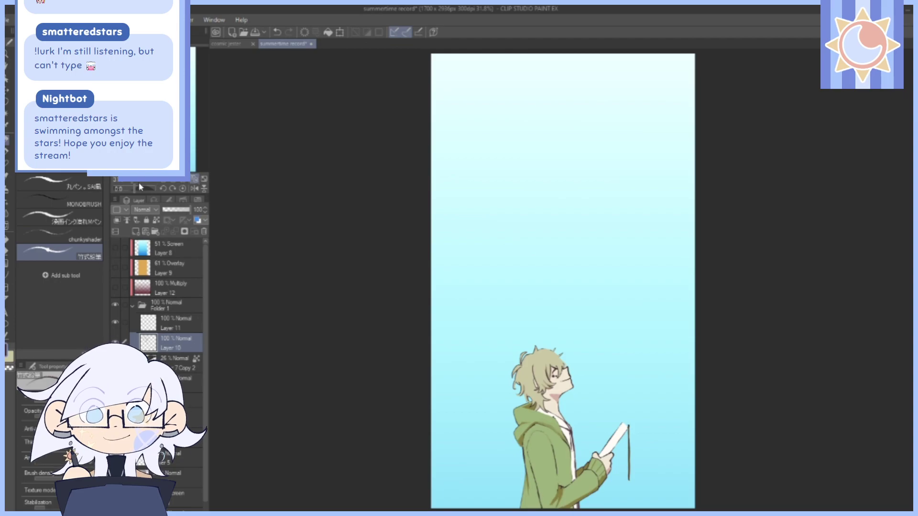
{"action": "left_click_drag", "start_coordinate": [140, 180], "coordinate": [147, 179]}
{"action": "left_click_drag", "start_coordinate": [152, 110], "coordinate": [159, 94]}
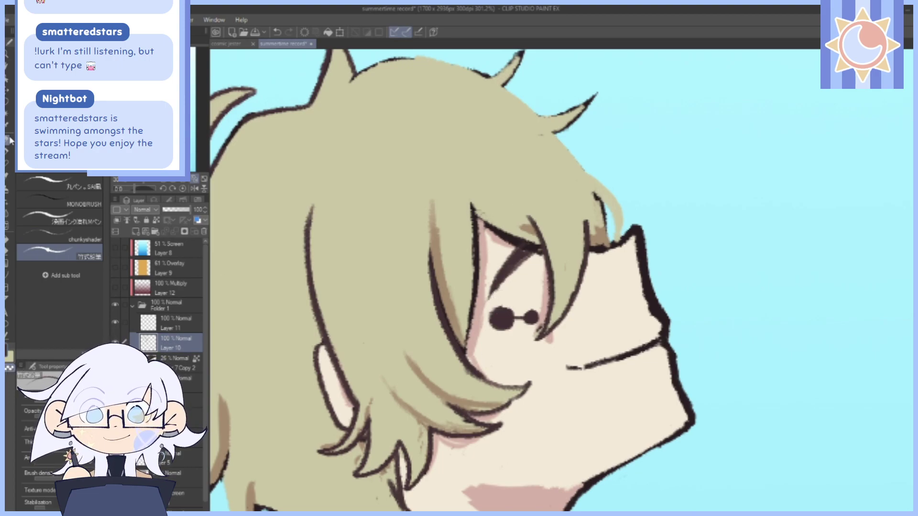
{"action": "left_click", "coordinate": [7, 107]}
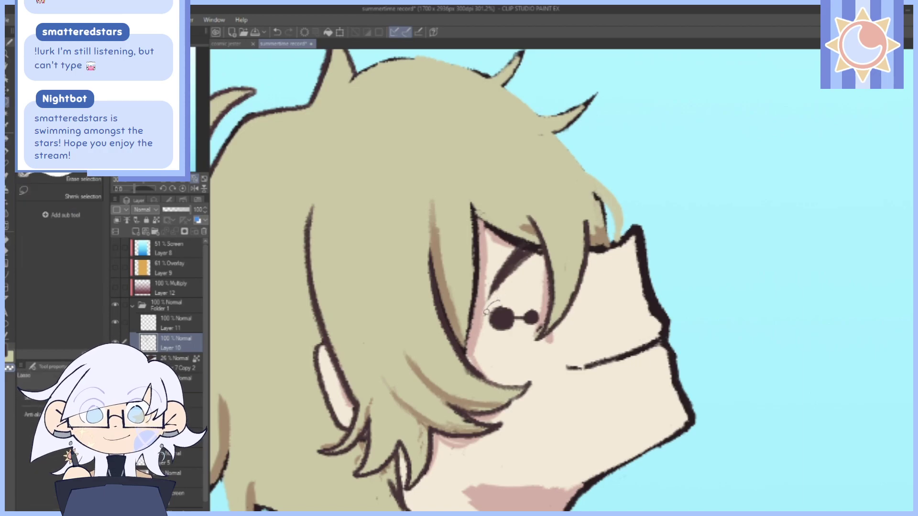
{"action": "mouse_move", "coordinate": [540, 325]}
{"action": "left_mouse_down"}
{"action": "mouse_move", "coordinate": [521, 284]}
{"action": "mouse_move", "coordinate": [521, 312]}
{"action": "left_mouse_up"}
{"action": "left_click", "coordinate": [7, 88]}
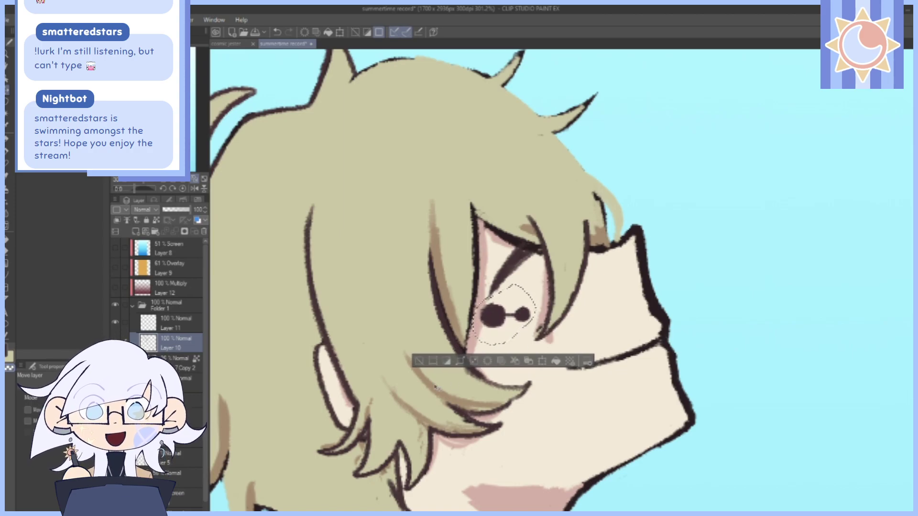
Try a short brush stroke below the eye stroke and check it at full-figure view.
{"action": "key", "text": "ctrl+d"}
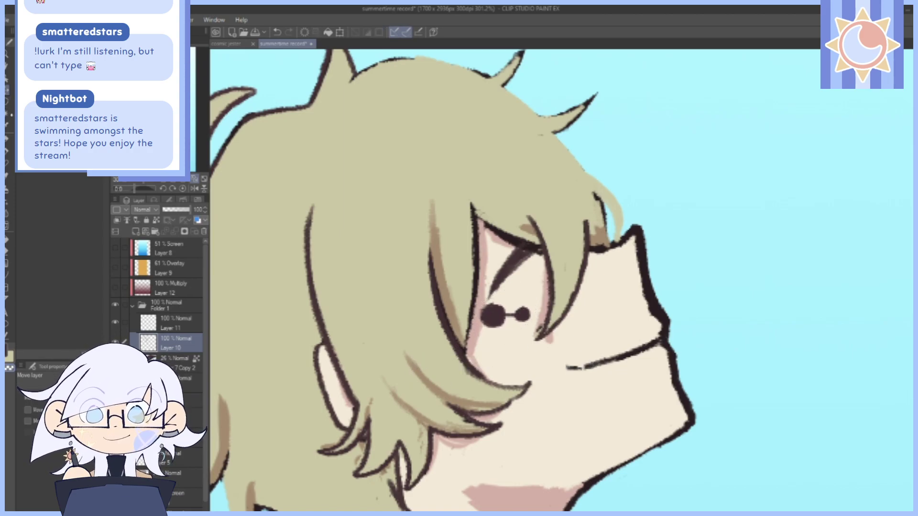
{"action": "key", "text": "p"}
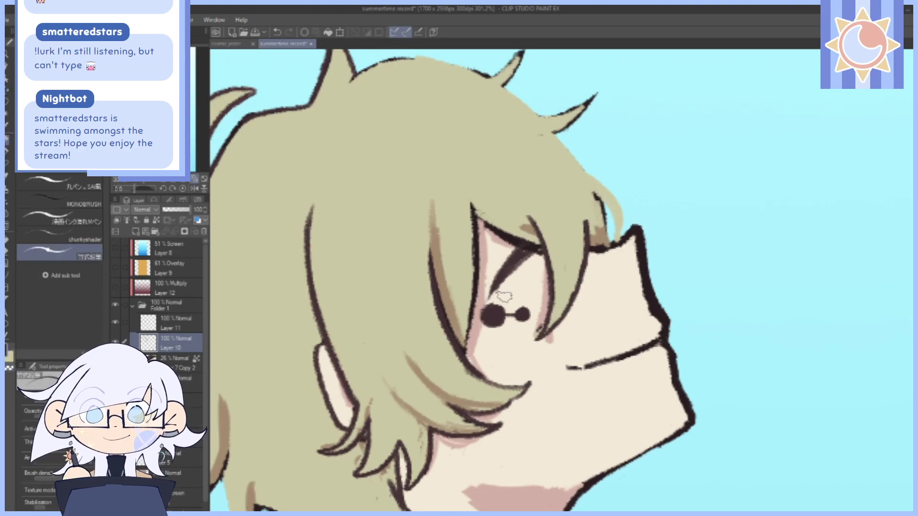
{"action": "mouse_move", "coordinate": [502, 278]}
{"action": "left_mouse_down"}
{"action": "mouse_move", "coordinate": [495, 308]}
{"action": "mouse_move", "coordinate": [506, 272]}
{"action": "left_mouse_up"}
{"action": "left_click", "coordinate": [194, 188]}
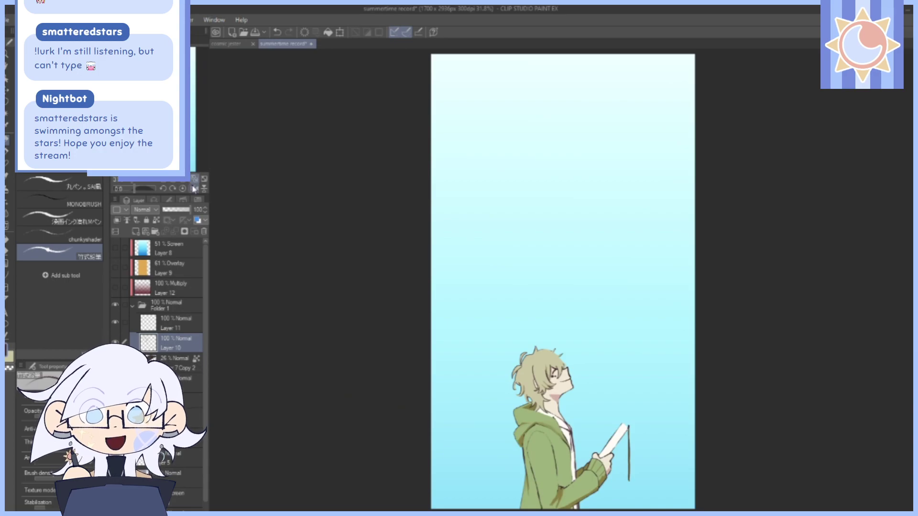
{"action": "left_click", "coordinate": [278, 32]}
Nudge the selected pair of connected dots slightly up and toward the back of the head, and deselect them.
{"action": "scroll", "coordinate": [563, 281], "scroll_direction": "up", "scroll_amount": 6}
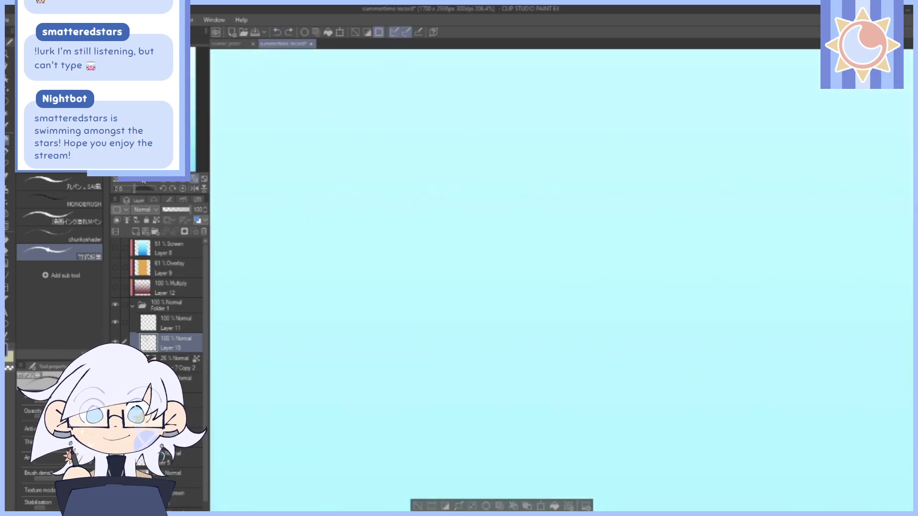
{"action": "scroll", "coordinate": [562, 280], "scroll_direction": "down", "scroll_amount": 5}
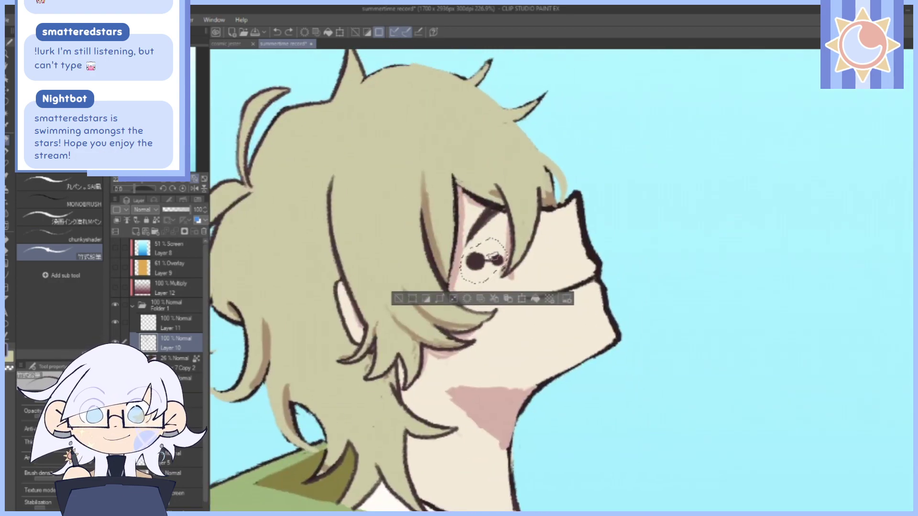
{"action": "left_click", "coordinate": [278, 32]}
{"action": "left_click", "coordinate": [7, 90]}
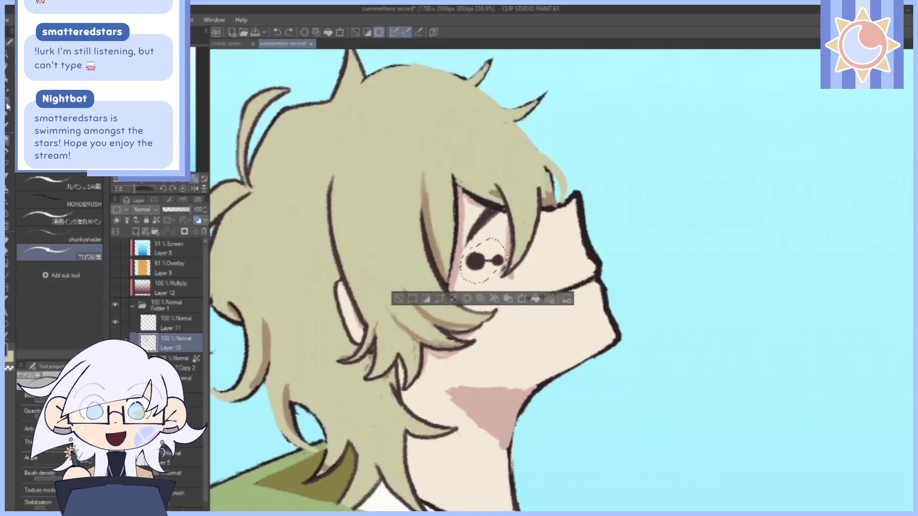
{"action": "left_click_drag", "start_coordinate": [490, 263], "coordinate": [488, 259]}
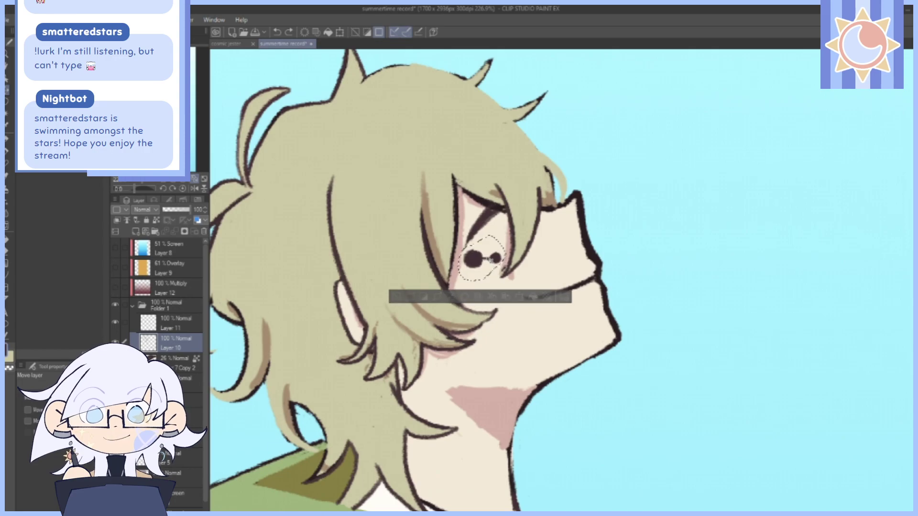
{"action": "key", "text": "ctrl+d"}
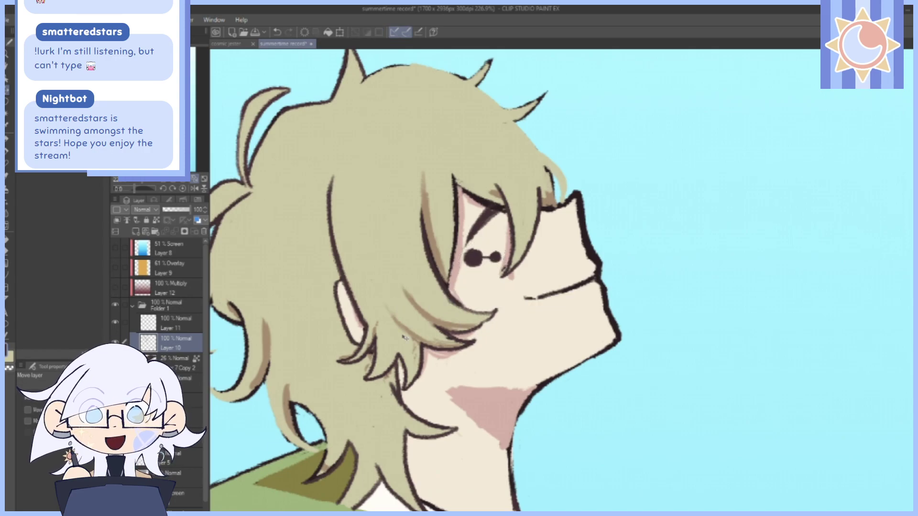
Draw a thin line joining the eye stroke's lower end to the larger dot, and compare the eye with and without it.
{"action": "left_click", "coordinate": [8, 140]}
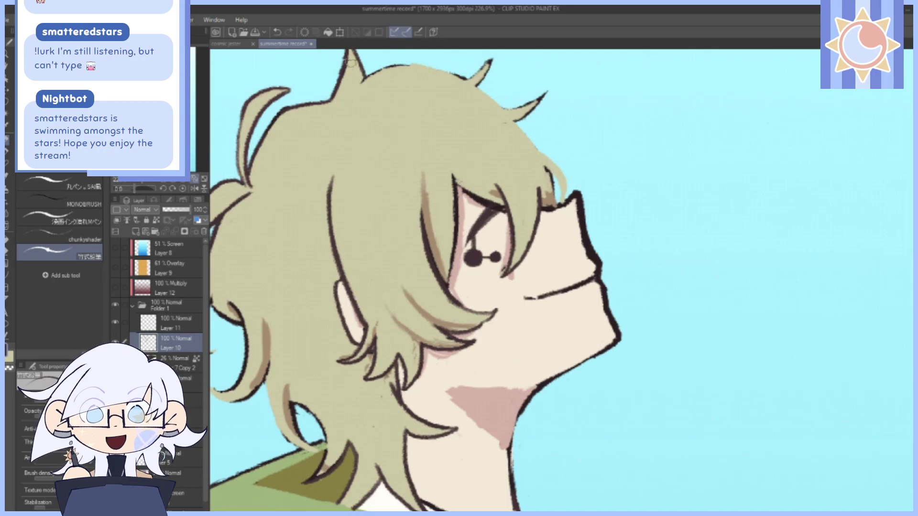
{"action": "left_click", "coordinate": [277, 32]}
{"action": "left_click", "coordinate": [288, 32]}
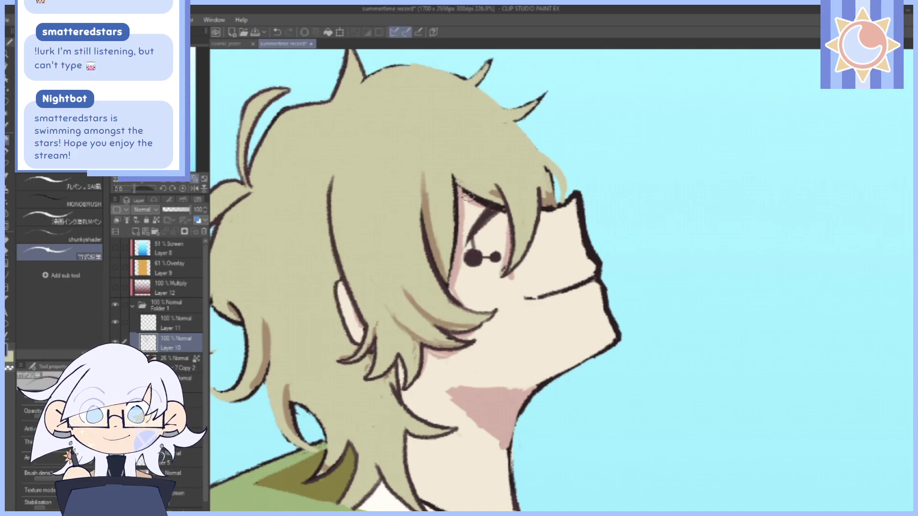
Preview the full figure with Layer 12, Layer 9 and Layer 8 shown, and hide these three effect layers again.
{"action": "key", "text": "ctrl+0"}
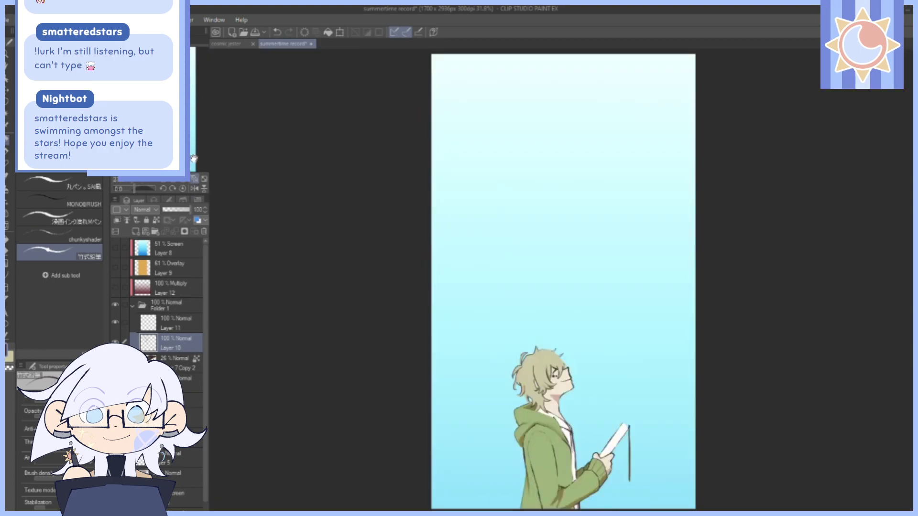
{"action": "left_click", "coordinate": [115, 288]}
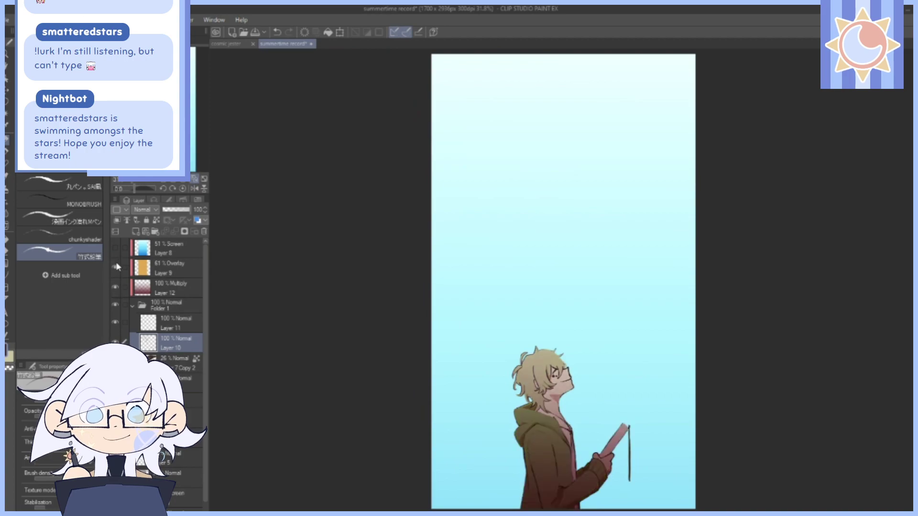
{"action": "left_click", "coordinate": [115, 248]}
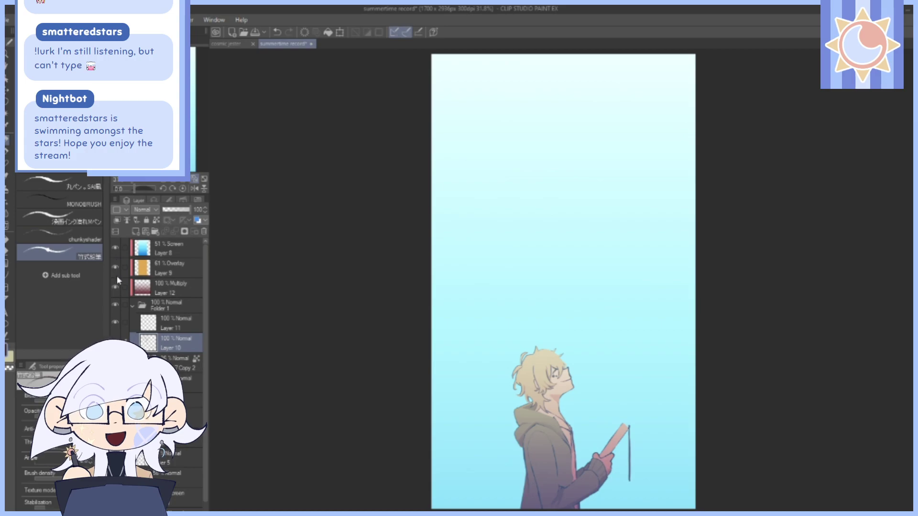
{"action": "left_click_drag", "start_coordinate": [115, 248], "coordinate": [116, 288]}
On the hair's flat color layer, paint the front edge of the crown out fuller around and below the two front spikes.
{"action": "scroll", "coordinate": [563, 280], "scroll_direction": "up", "scroll_amount": 5}
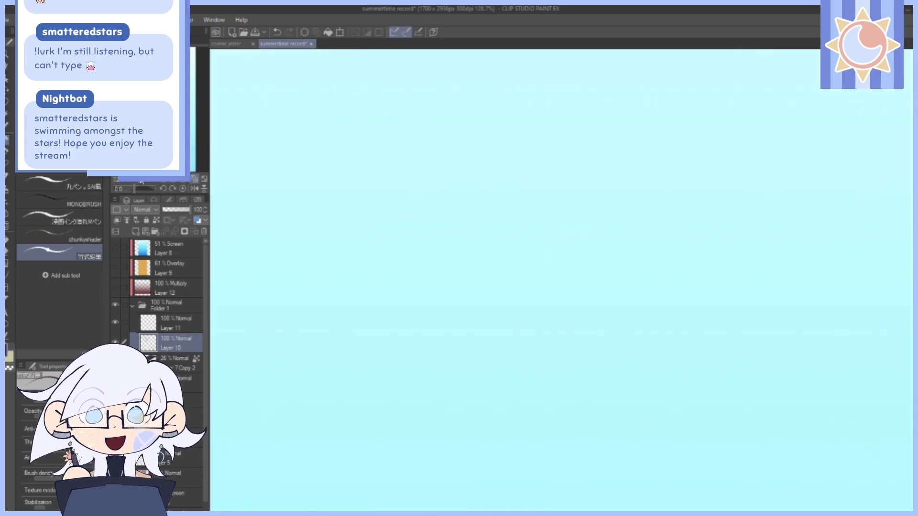
{"action": "mouse_move", "coordinate": [593, 502]}
{"action": "left_mouse_down"}
{"action": "mouse_move", "coordinate": [634, 434]}
{"action": "mouse_move", "coordinate": [609, 357]}
{"action": "mouse_move", "coordinate": [605, 445]}
{"action": "left_mouse_up"}
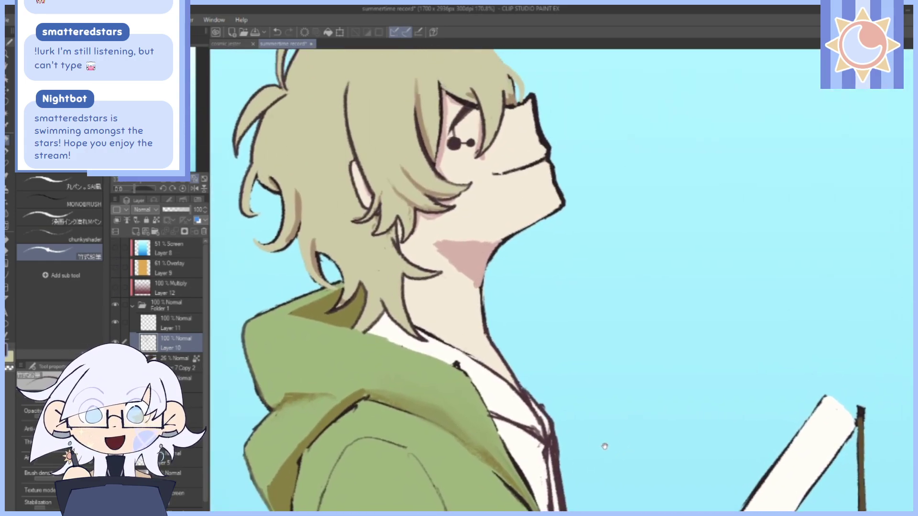
{"action": "mouse_move", "coordinate": [599, 346]}
{"action": "left_mouse_down"}
{"action": "mouse_move", "coordinate": [615, 442]}
{"action": "mouse_move", "coordinate": [648, 406]}
{"action": "left_mouse_up"}
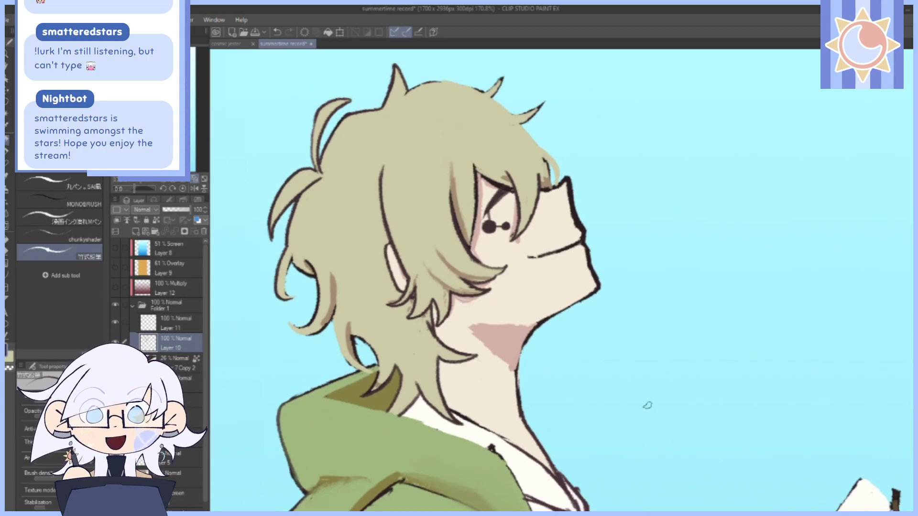
{"action": "left_click", "coordinate": [184, 382]}
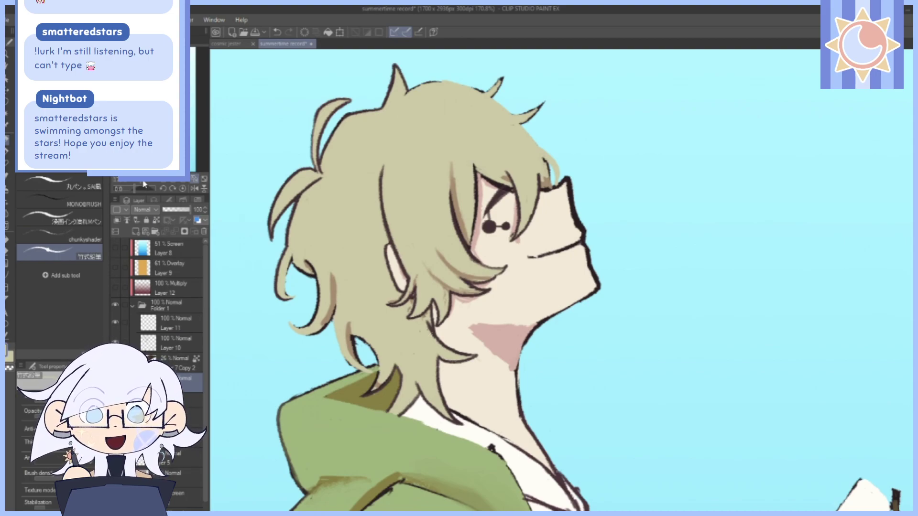
{"action": "left_click_drag", "start_coordinate": [143, 181], "coordinate": [143, 180]}
{"action": "mouse_move", "coordinate": [388, 353]}
{"action": "left_mouse_down"}
{"action": "mouse_move", "coordinate": [478, 321]}
{"action": "mouse_move", "coordinate": [474, 304]}
{"action": "left_mouse_up"}
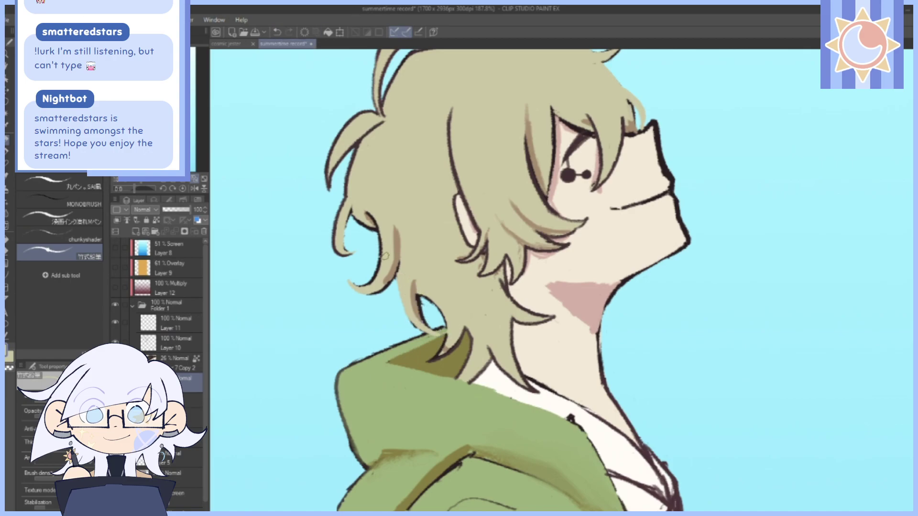
{"action": "left_click_drag", "start_coordinate": [426, 170], "coordinate": [379, 282]}
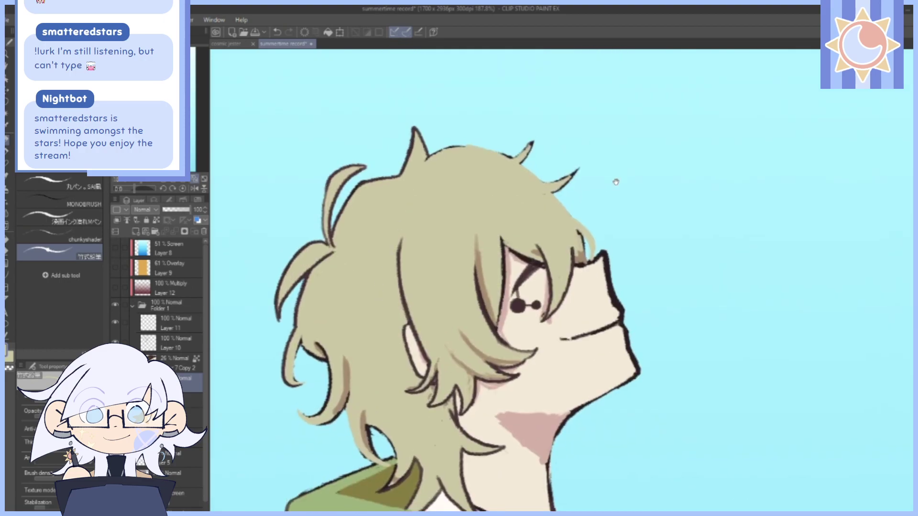
{"action": "left_click_drag", "start_coordinate": [616, 182], "coordinate": [537, 191]}
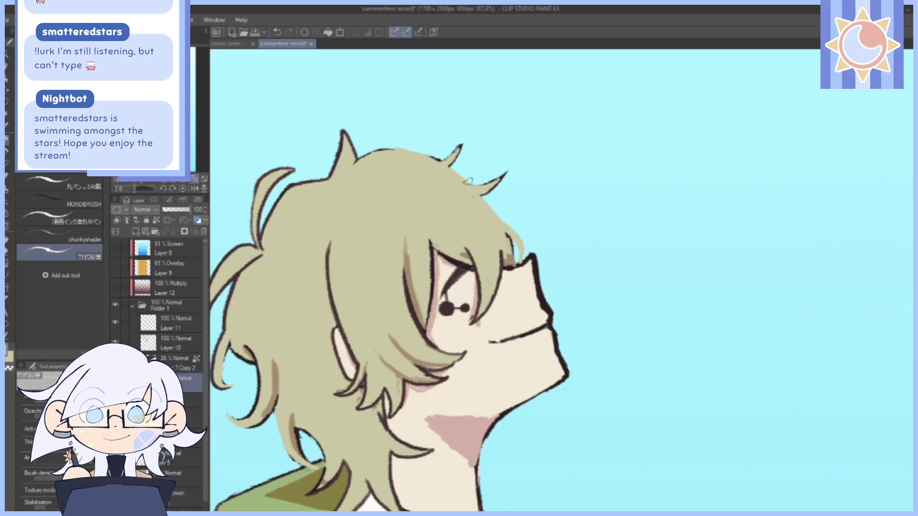
{"action": "left_click_drag", "start_coordinate": [134, 189], "coordinate": [118, 190]}
{"action": "left_click_drag", "start_coordinate": [589, 391], "coordinate": [500, 196]}
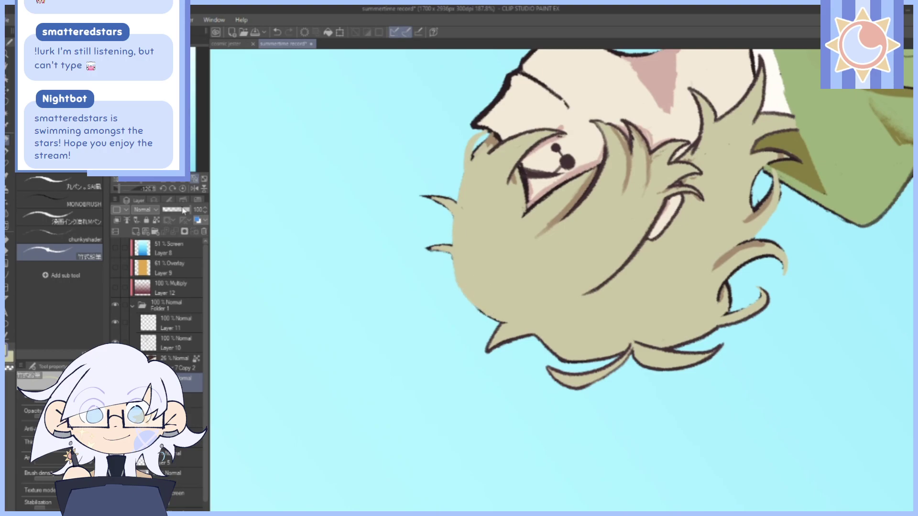
{"action": "left_click", "coordinate": [182, 189]}
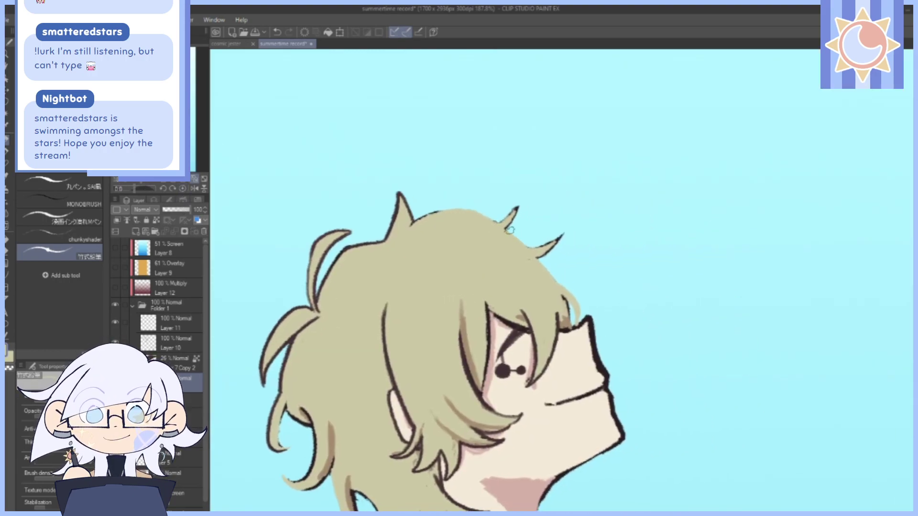
{"action": "mouse_move", "coordinate": [552, 268]}
{"action": "left_mouse_down"}
{"action": "mouse_move", "coordinate": [542, 231]}
{"action": "mouse_move", "coordinate": [547, 245]}
{"action": "left_mouse_up"}
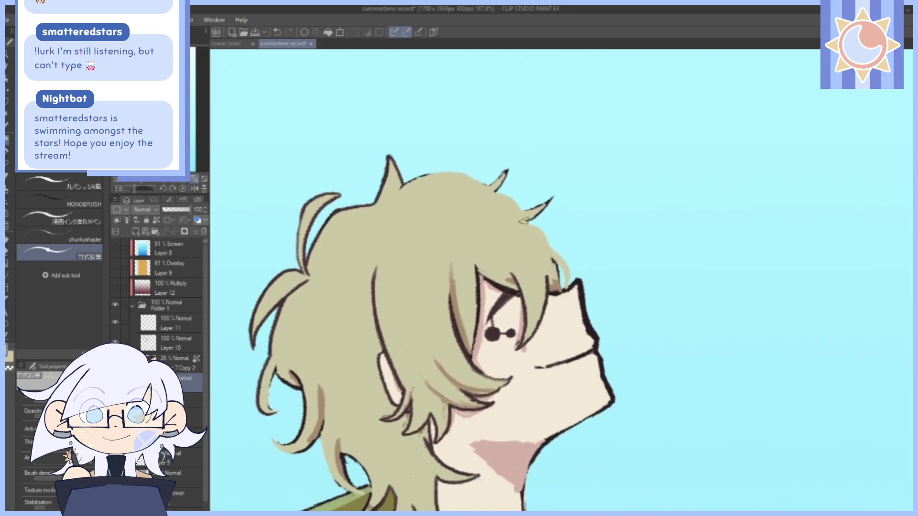
{"action": "mouse_move", "coordinate": [580, 177]}
{"action": "left_mouse_down"}
{"action": "mouse_move", "coordinate": [576, 119]}
{"action": "mouse_move", "coordinate": [598, 154]}
{"action": "left_mouse_up"}
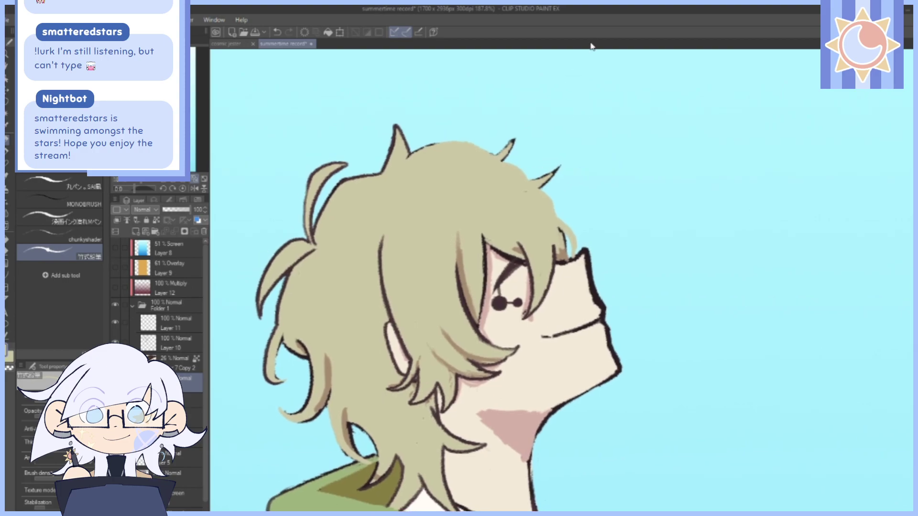
On Layer 10, redraw the dark outline of the upper front spike and line the crown between it and the tall spike.
{"action": "left_click", "coordinate": [163, 344]}
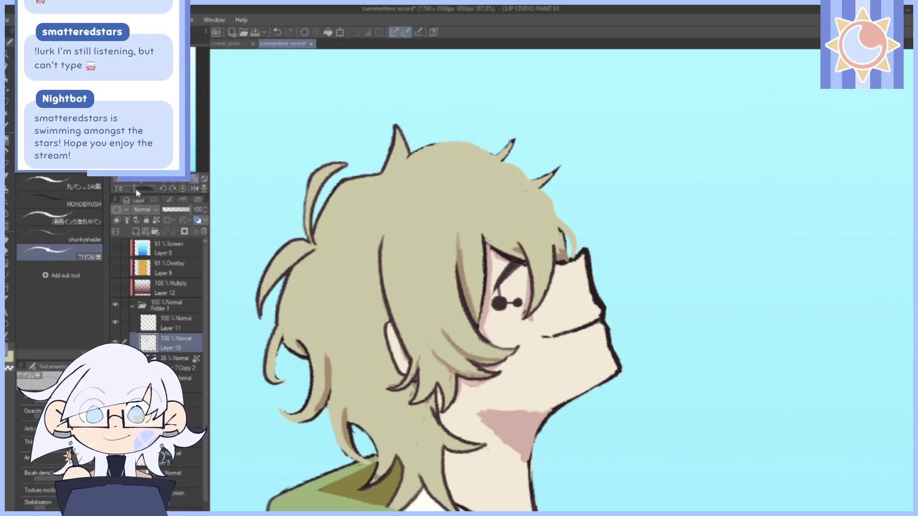
{"action": "left_click_drag", "start_coordinate": [136, 188], "coordinate": [125, 192]}
{"action": "left_click_drag", "start_coordinate": [514, 309], "coordinate": [482, 274]}
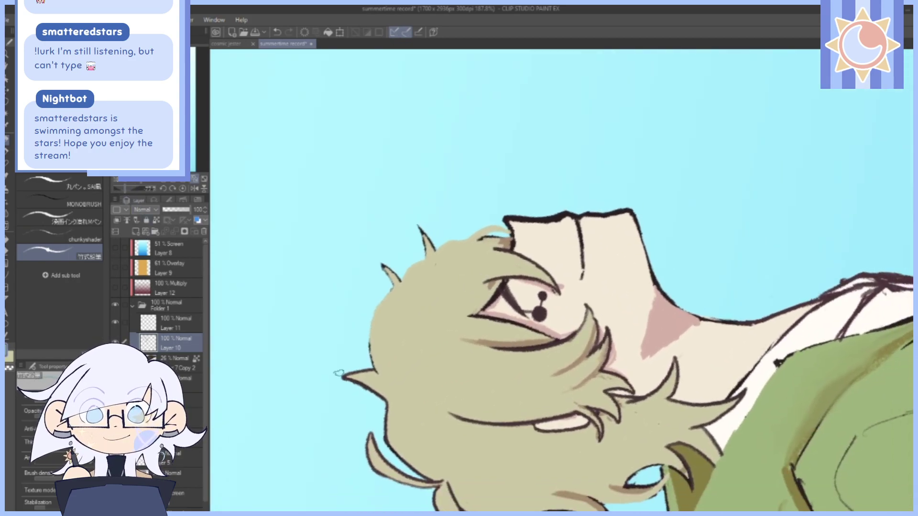
{"action": "left_click_drag", "start_coordinate": [142, 181], "coordinate": [145, 182]}
{"action": "left_click_drag", "start_coordinate": [420, 284], "coordinate": [498, 236]}
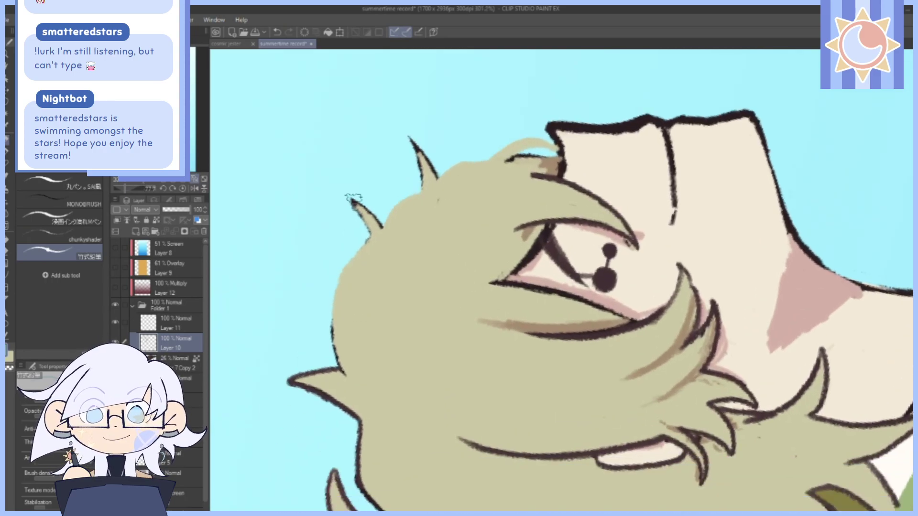
{"action": "left_click_drag", "start_coordinate": [341, 194], "coordinate": [383, 227]}
{"action": "left_click", "coordinate": [276, 32]}
{"action": "left_click_drag", "start_coordinate": [353, 200], "coordinate": [382, 227]}
{"action": "mouse_move", "coordinate": [342, 193]}
{"action": "left_mouse_down"}
{"action": "mouse_move", "coordinate": [361, 231]}
{"action": "mouse_move", "coordinate": [356, 217]}
{"action": "mouse_move", "coordinate": [429, 135]}
{"action": "mouse_move", "coordinate": [390, 192]}
{"action": "mouse_move", "coordinate": [400, 252]}
{"action": "left_mouse_up"}
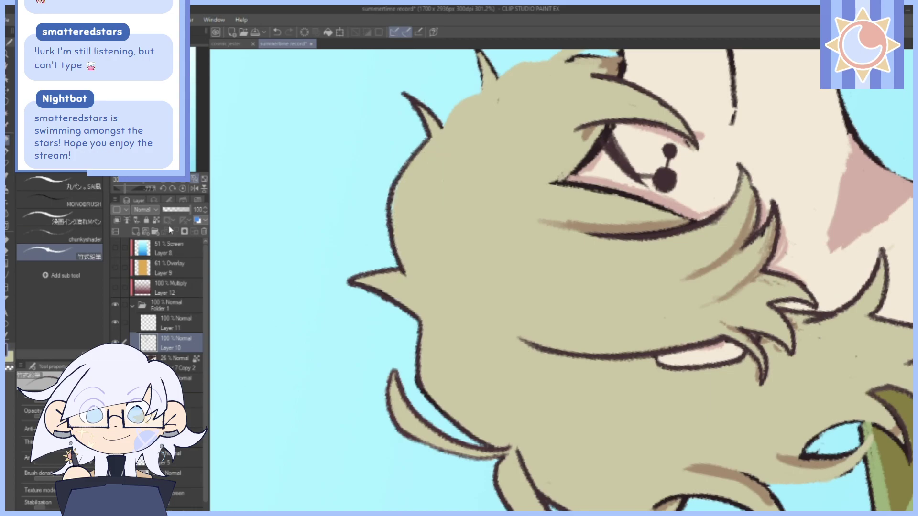
Outline the crown edge between the two front spikes, and from the lower spike down to the loose forehead strand.
{"action": "left_click", "coordinate": [182, 188]}
{"action": "left_click_drag", "start_coordinate": [752, 200], "coordinate": [597, 235]}
{"action": "left_click_drag", "start_coordinate": [656, 256], "coordinate": [575, 266]}
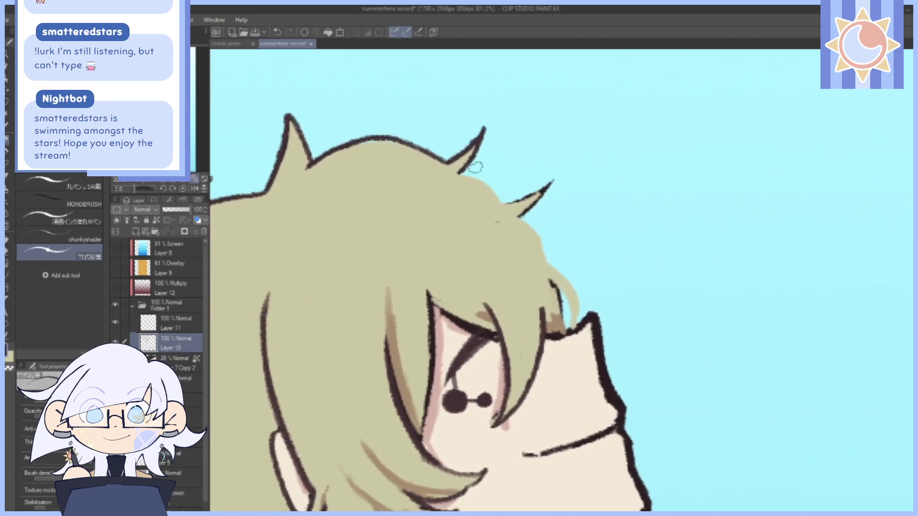
{"action": "left_click_drag", "start_coordinate": [462, 169], "coordinate": [504, 204]}
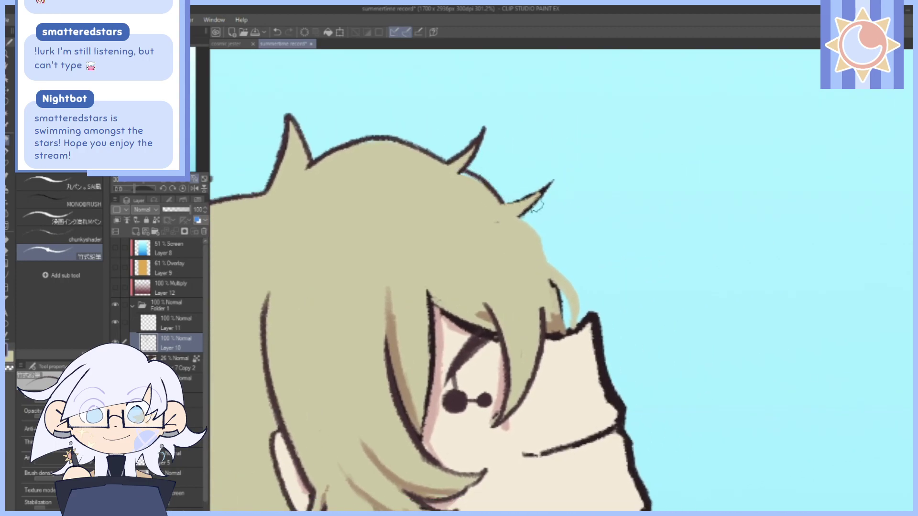
{"action": "mouse_move", "coordinate": [502, 202]}
{"action": "left_mouse_down"}
{"action": "mouse_move", "coordinate": [545, 184]}
{"action": "mouse_move", "coordinate": [526, 211]}
{"action": "mouse_move", "coordinate": [549, 260]}
{"action": "left_mouse_up"}
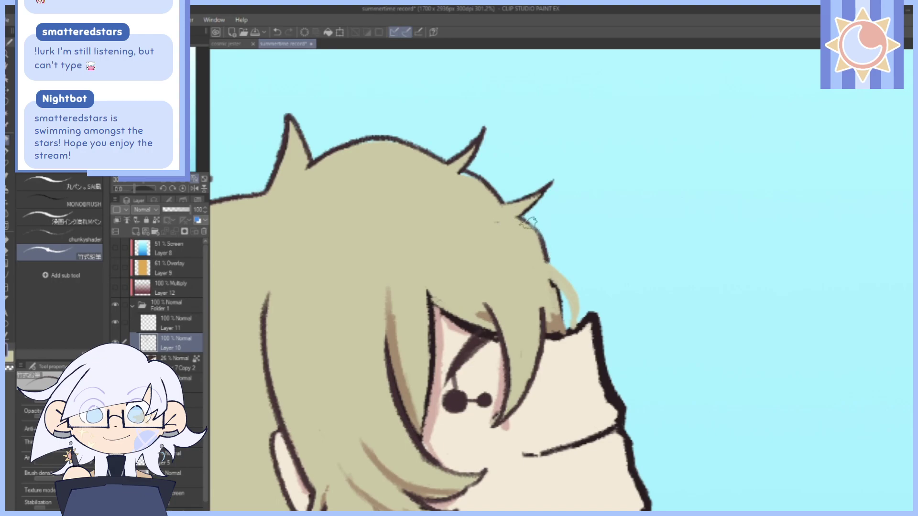
Outline both edges of the loose forehead strand above the nose and clean up the line inside its curve with transparent color.
{"action": "mouse_move", "coordinate": [523, 219]}
{"action": "left_mouse_down"}
{"action": "mouse_move", "coordinate": [577, 298]}
{"action": "mouse_move", "coordinate": [573, 327]}
{"action": "left_mouse_up"}
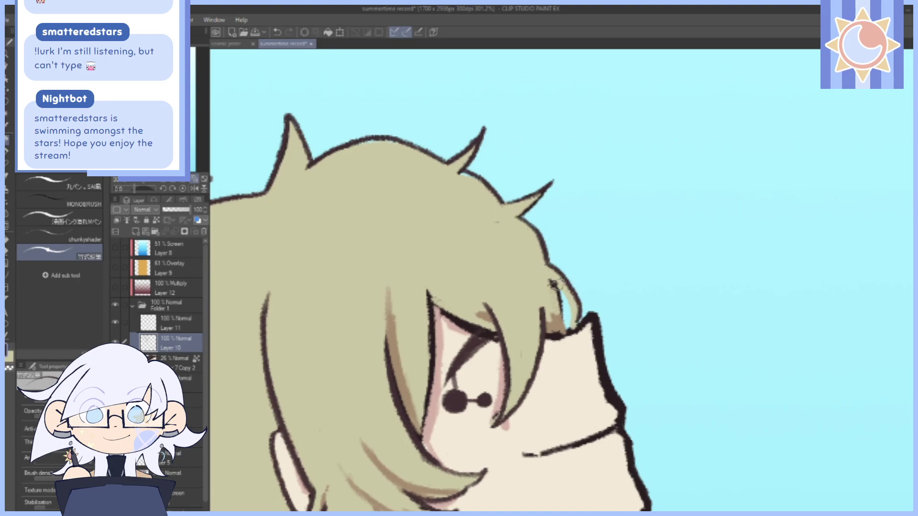
{"action": "left_click_drag", "start_coordinate": [553, 285], "coordinate": [577, 311]}
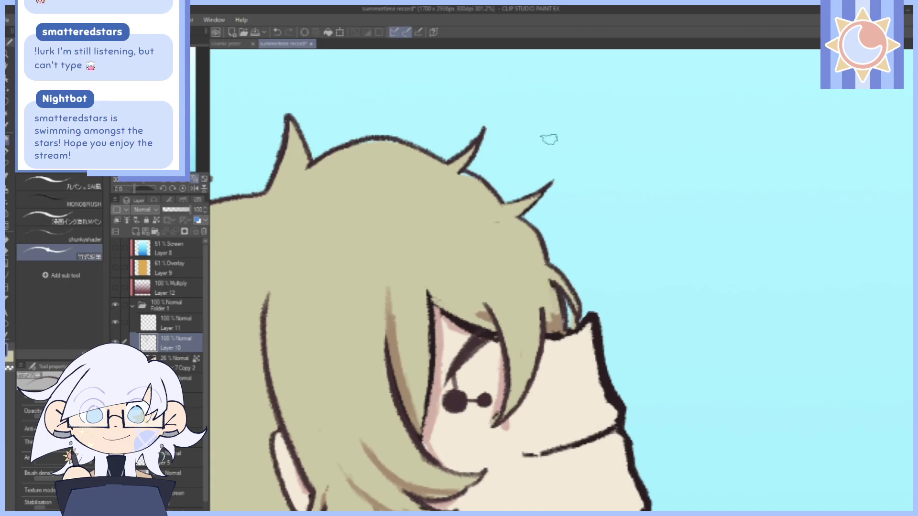
{"action": "left_click_drag", "start_coordinate": [601, 259], "coordinate": [592, 222]}
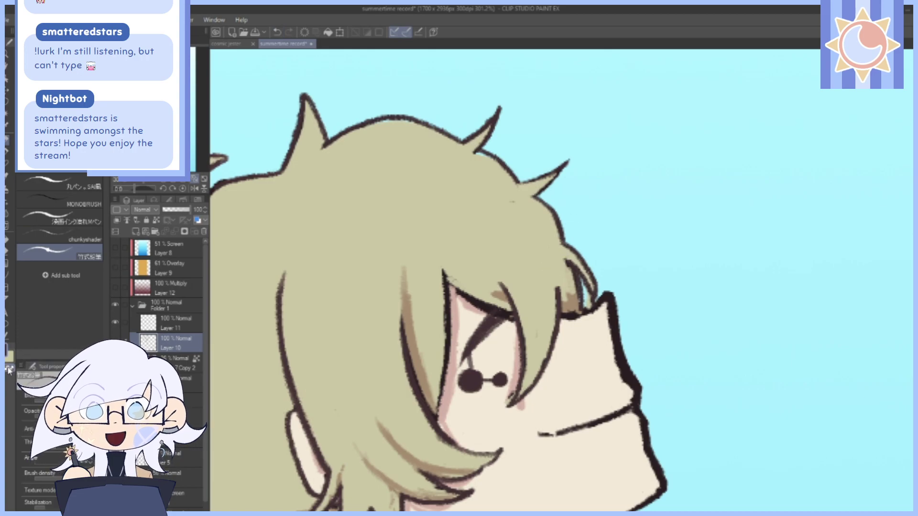
{"action": "left_click_drag", "start_coordinate": [582, 284], "coordinate": [588, 305]}
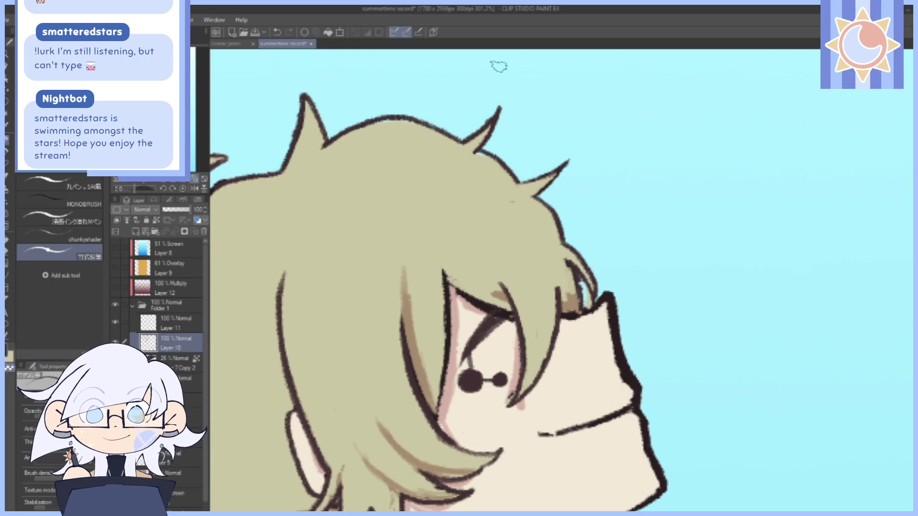
On the hair's flat color layer, touch up the brown shadow at the base of the loose forehead strand.
{"action": "left_click", "coordinate": [277, 32]}
{"action": "left_click_drag", "start_coordinate": [474, 360], "coordinate": [488, 357]}
{"action": "left_click", "coordinate": [189, 382]}
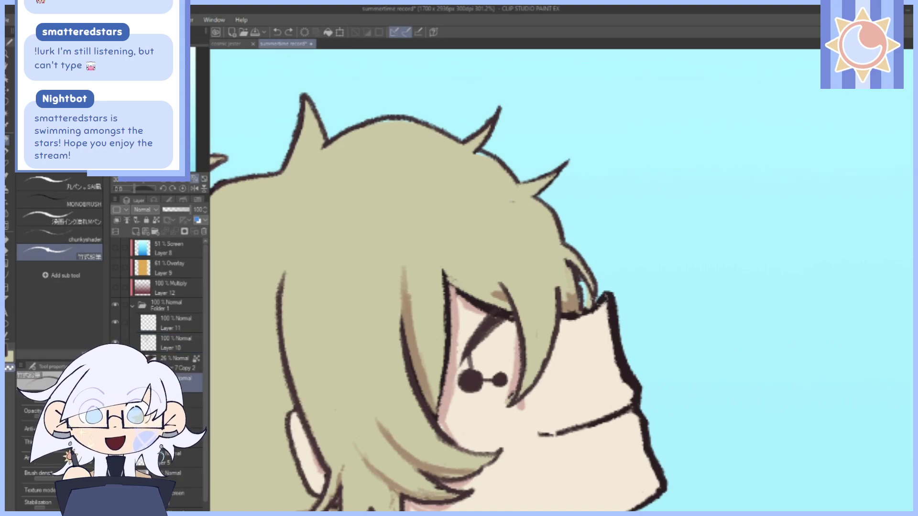
{"action": "mouse_move", "coordinate": [581, 292]}
{"action": "left_mouse_down"}
{"action": "mouse_move", "coordinate": [582, 282]}
{"action": "mouse_move", "coordinate": [585, 297]}
{"action": "mouse_move", "coordinate": [621, 268]}
{"action": "mouse_move", "coordinate": [620, 259]}
{"action": "mouse_move", "coordinate": [564, 271]}
{"action": "left_mouse_up"}
{"action": "mouse_move", "coordinate": [552, 235]}
{"action": "left_mouse_down"}
{"action": "mouse_move", "coordinate": [557, 262]}
{"action": "mouse_move", "coordinate": [559, 237]}
{"action": "mouse_move", "coordinate": [567, 252]}
{"action": "left_mouse_up"}
{"action": "mouse_move", "coordinate": [554, 284]}
{"action": "left_mouse_down"}
{"action": "mouse_move", "coordinate": [580, 267]}
{"action": "mouse_move", "coordinate": [546, 328]}
{"action": "left_mouse_up"}
{"action": "left_click", "coordinate": [276, 32]}
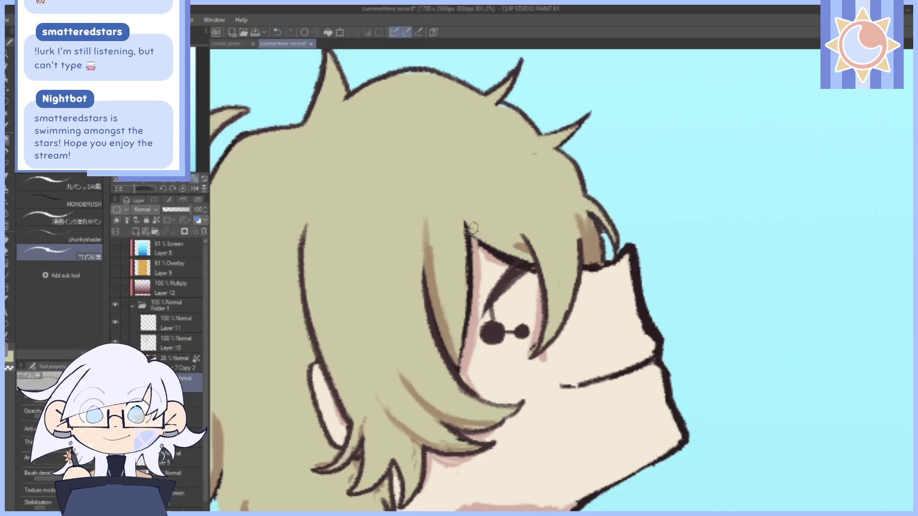
Paint a brown shadow along the underside of the bangs above the eyebrow.
{"action": "mouse_move", "coordinate": [471, 231]}
{"action": "left_mouse_down"}
{"action": "mouse_move", "coordinate": [530, 262]}
{"action": "mouse_move", "coordinate": [521, 244]}
{"action": "mouse_move", "coordinate": [469, 224]}
{"action": "mouse_move", "coordinate": [526, 256]}
{"action": "left_mouse_up"}
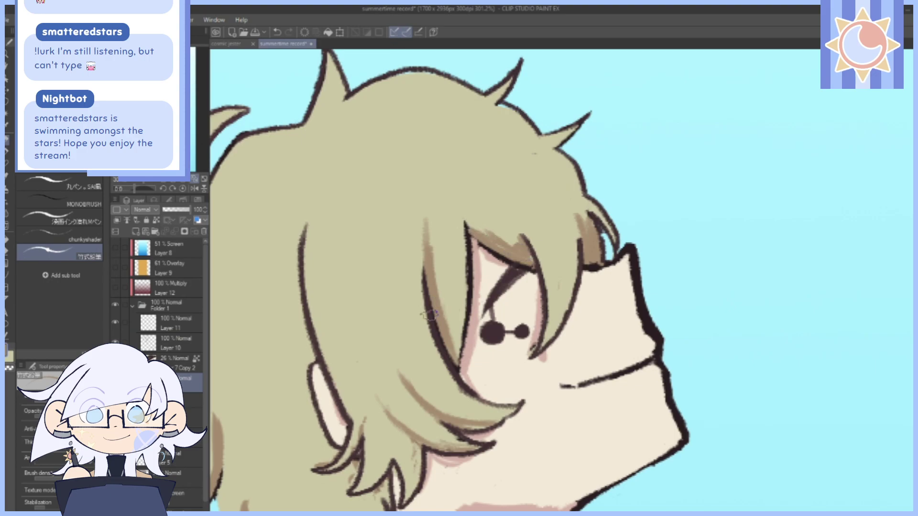
{"action": "mouse_move", "coordinate": [431, 291]}
{"action": "left_mouse_down"}
{"action": "mouse_move", "coordinate": [454, 361]}
{"action": "mouse_move", "coordinate": [600, 221]}
{"action": "left_mouse_up"}
{"action": "mouse_move", "coordinate": [492, 292]}
{"action": "left_mouse_down"}
{"action": "mouse_move", "coordinate": [468, 334]}
{"action": "mouse_move", "coordinate": [492, 289]}
{"action": "mouse_move", "coordinate": [487, 315]}
{"action": "mouse_move", "coordinate": [518, 278]}
{"action": "mouse_move", "coordinate": [511, 343]}
{"action": "mouse_move", "coordinate": [518, 297]}
{"action": "left_mouse_up"}
{"action": "left_click_drag", "start_coordinate": [629, 112], "coordinate": [569, 274]}
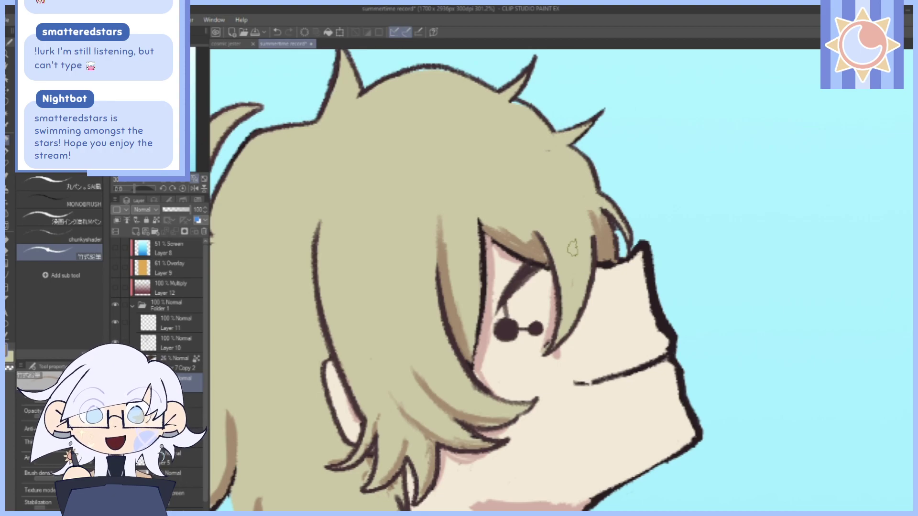
Return to Layer 10 and sample the dark outline color from the hair line beside the eye.
{"action": "left_click", "coordinate": [157, 345]}
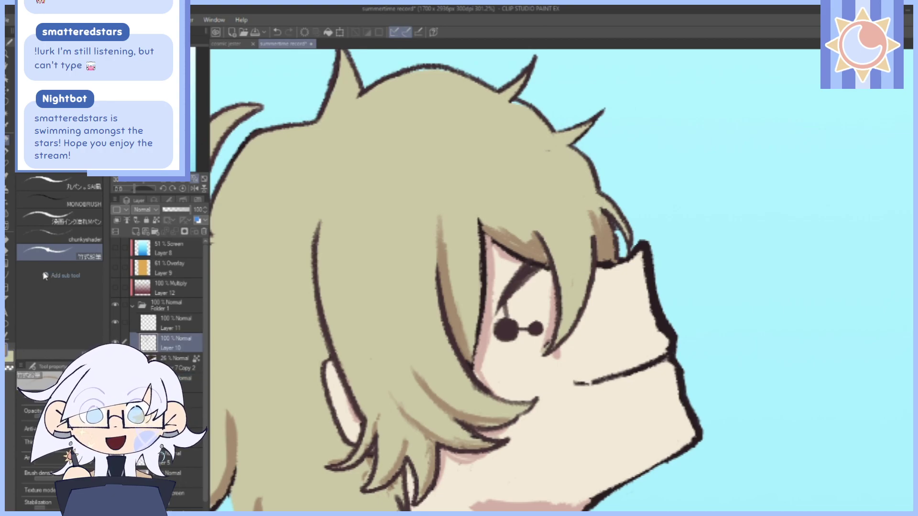
{"action": "left_click_drag", "start_coordinate": [450, 358], "coordinate": [472, 314]}
{"action": "left_click", "coordinate": [482, 316], "text": "alt"}
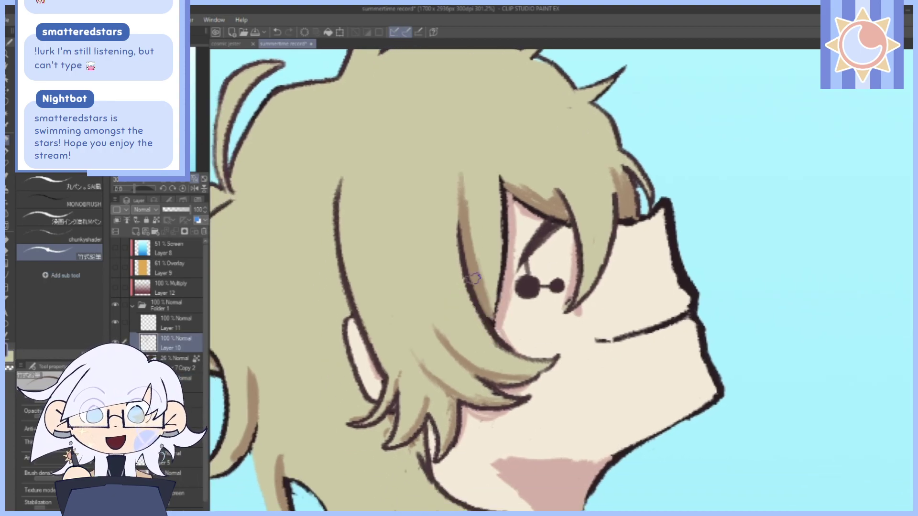
Try to extend the underside line of the bangs diagonally up past their parting point above the eye.
{"action": "left_click_drag", "start_coordinate": [472, 279], "coordinate": [403, 327]}
{"action": "left_click_drag", "start_coordinate": [134, 188], "coordinate": [138, 188]}
{"action": "mouse_move", "coordinate": [695, 231]}
{"action": "left_mouse_down"}
{"action": "mouse_move", "coordinate": [678, 267]}
{"action": "mouse_move", "coordinate": [665, 249]}
{"action": "left_mouse_up"}
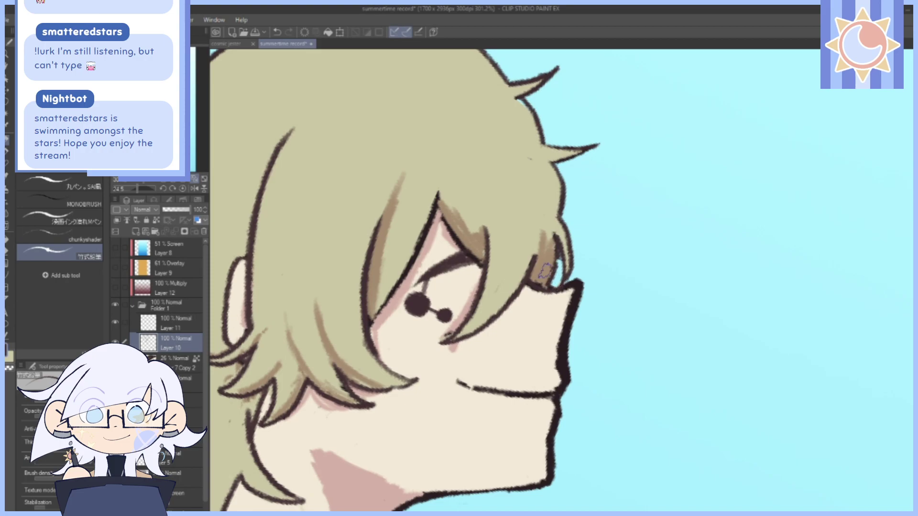
{"action": "left_click_drag", "start_coordinate": [528, 175], "coordinate": [607, 196]}
{"action": "left_click_drag", "start_coordinate": [514, 206], "coordinate": [533, 254]}
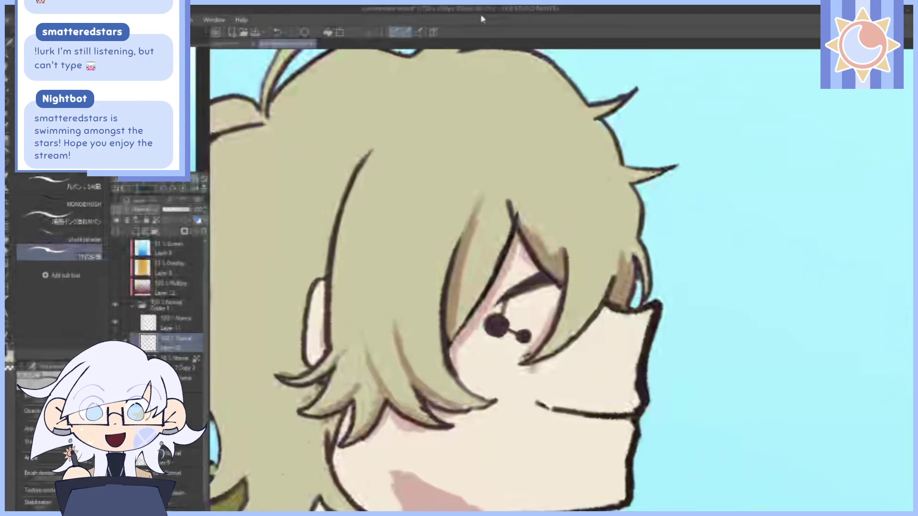
{"action": "left_click", "coordinate": [276, 32]}
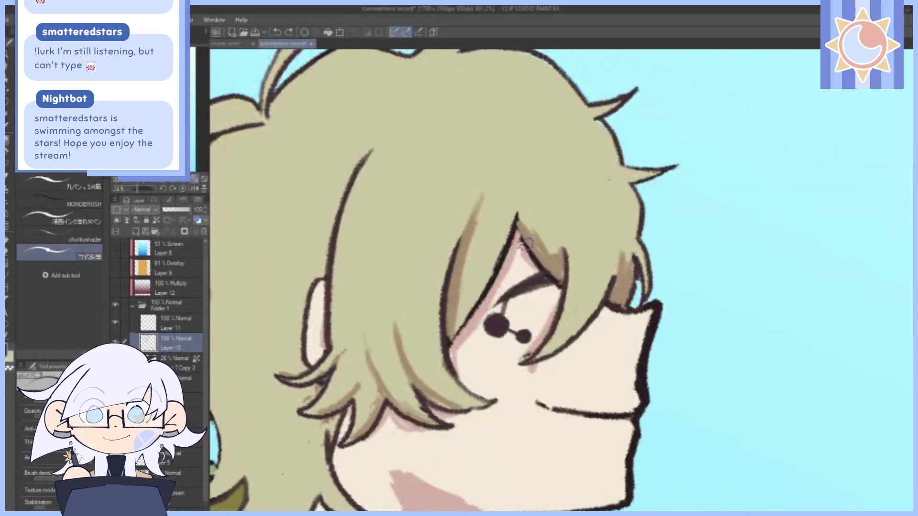
{"action": "mouse_move", "coordinate": [507, 208]}
{"action": "left_mouse_down"}
{"action": "mouse_move", "coordinate": [524, 233]}
{"action": "mouse_move", "coordinate": [509, 205]}
{"action": "mouse_move", "coordinate": [508, 230]}
{"action": "mouse_move", "coordinate": [522, 234]}
{"action": "mouse_move", "coordinate": [502, 187]}
{"action": "mouse_move", "coordinate": [523, 239]}
{"action": "left_mouse_up"}
{"action": "left_click", "coordinate": [183, 189]}
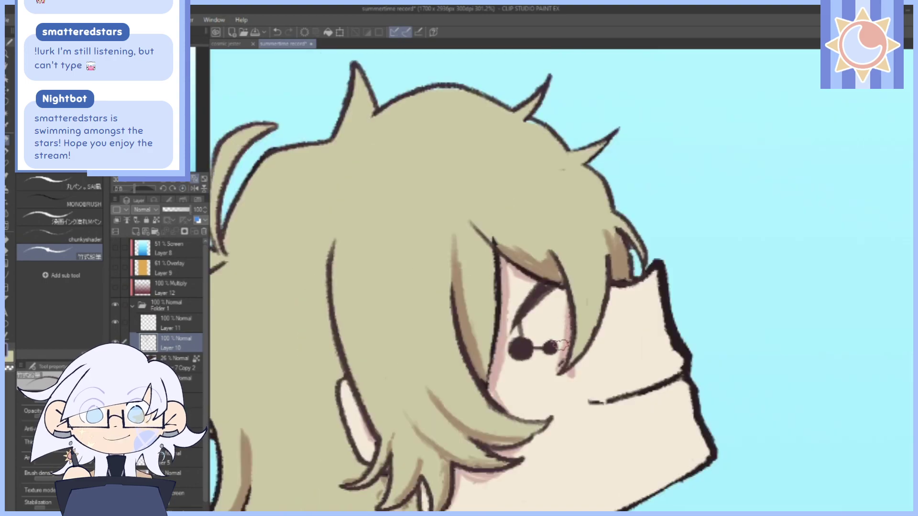
{"action": "left_click", "coordinate": [275, 33]}
{"action": "left_click", "coordinate": [274, 34]}
Extend the outline of the lock beside the eye upward, and refine the brown bangs shadow on the hair's flat color layer.
{"action": "mouse_move", "coordinate": [494, 223]}
{"action": "left_mouse_down"}
{"action": "mouse_move", "coordinate": [498, 301]}
{"action": "mouse_move", "coordinate": [484, 385]}
{"action": "left_mouse_up"}
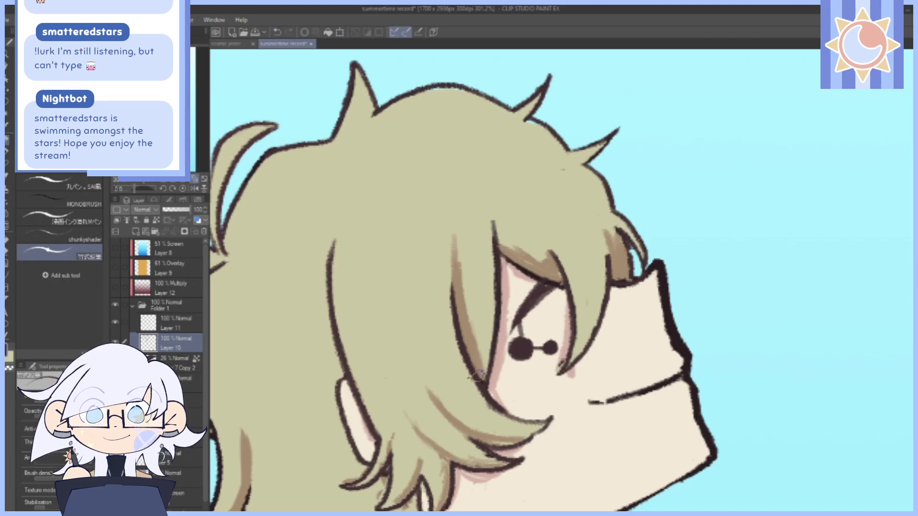
{"action": "left_click", "coordinate": [181, 384]}
{"action": "left_click", "coordinate": [9, 357]}
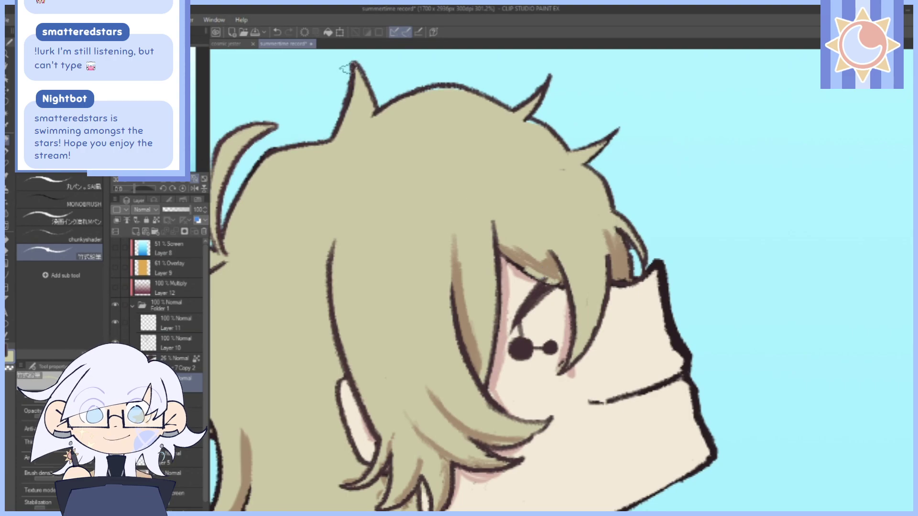
{"action": "left_click", "coordinate": [282, 31]}
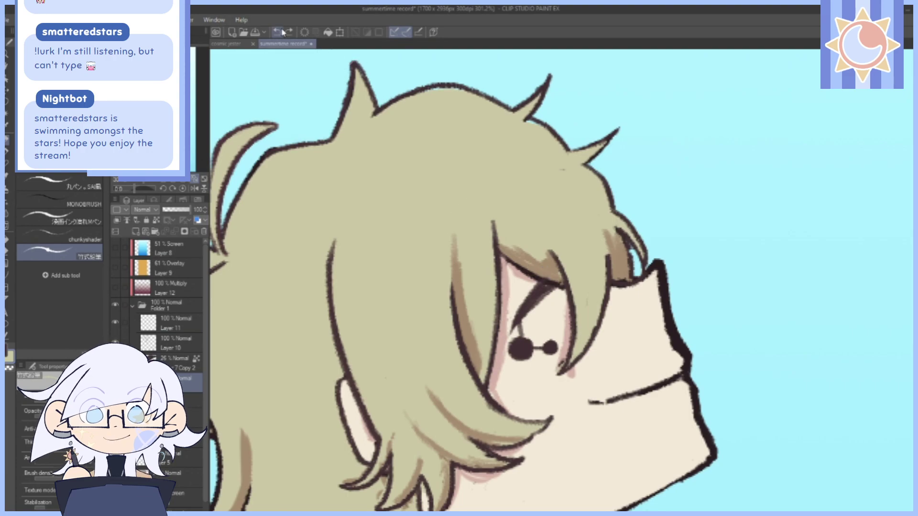
{"action": "left_click", "coordinate": [527, 264], "text": "alt"}
{"action": "left_click", "coordinate": [536, 267], "text": "alt"}
{"action": "mouse_move", "coordinate": [513, 256]}
{"action": "left_mouse_down"}
{"action": "mouse_move", "coordinate": [580, 280]}
{"action": "mouse_move", "coordinate": [553, 267]}
{"action": "left_mouse_up"}
{"action": "left_click", "coordinate": [558, 229], "text": "alt"}
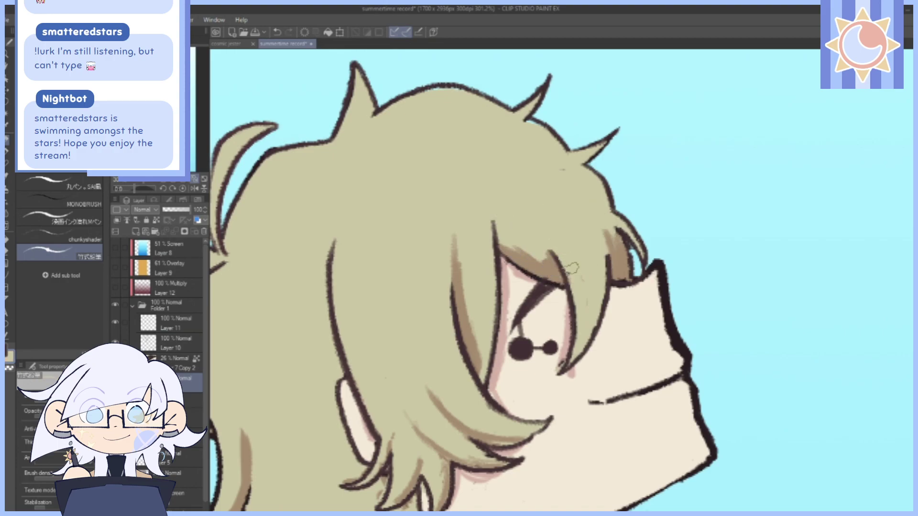
Clean up the pink shadow around the tip of the pointed bang in front of the eye with the skin color.
{"action": "scroll", "coordinate": [589, 314], "scroll_direction": "down", "scroll_amount": 2}
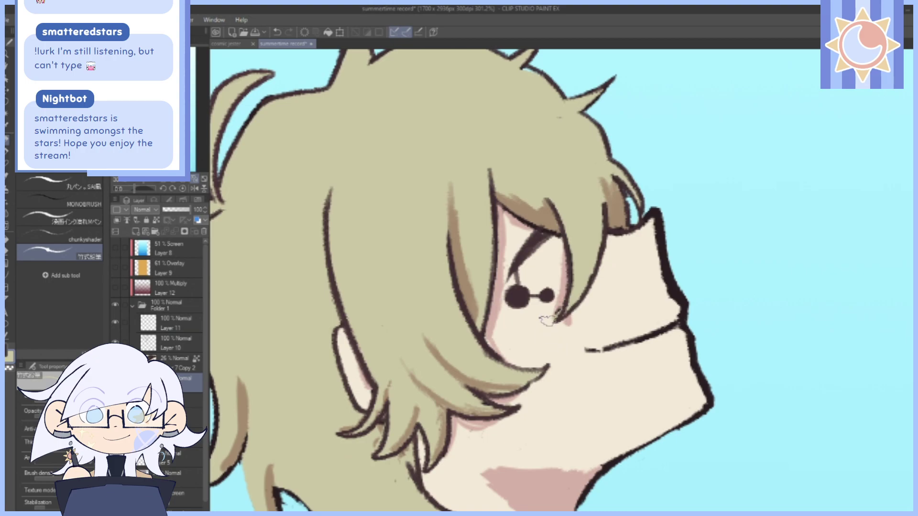
{"action": "left_click", "coordinate": [561, 289], "text": "alt"}
{"action": "left_click_drag", "start_coordinate": [561, 301], "coordinate": [553, 323]}
{"action": "left_click", "coordinate": [526, 344], "text": "alt"}
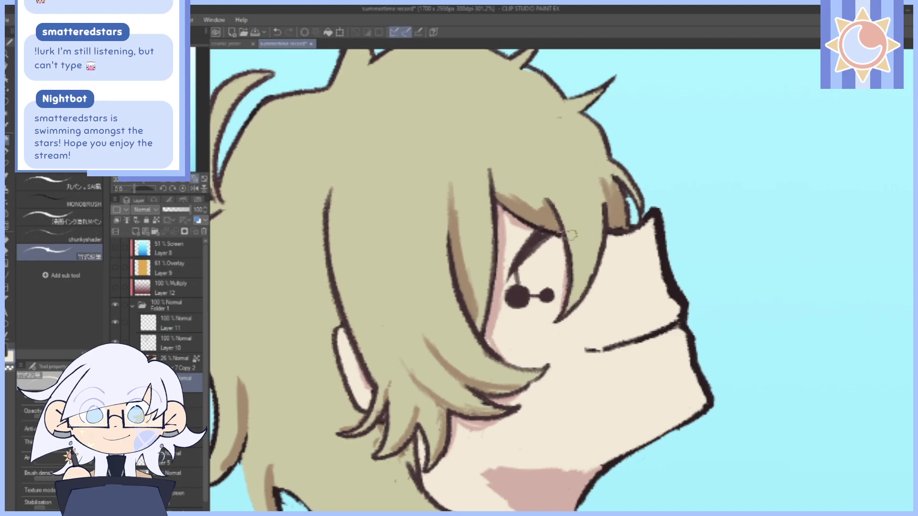
{"action": "left_click_drag", "start_coordinate": [608, 182], "coordinate": [613, 190]}
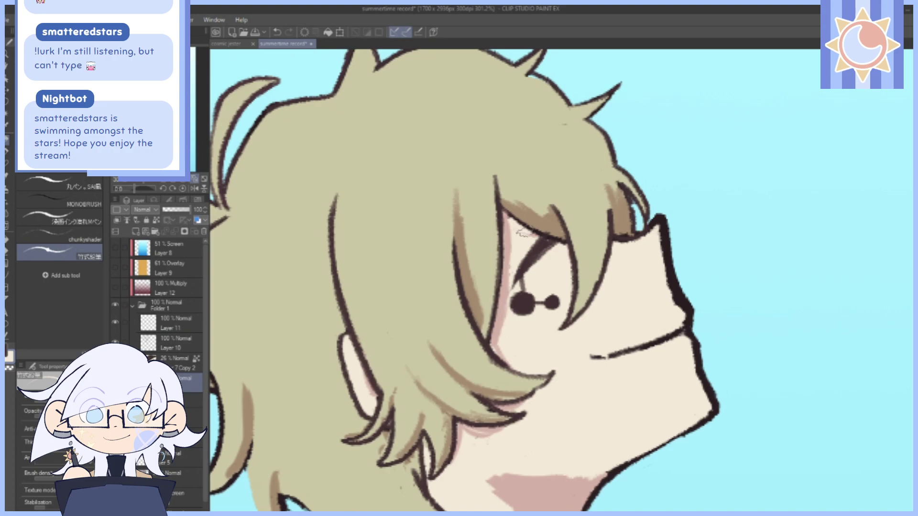
On Layer 10, go over the outline of the bangs' lower edge above the eyebrow.
{"action": "left_click", "coordinate": [176, 345]}
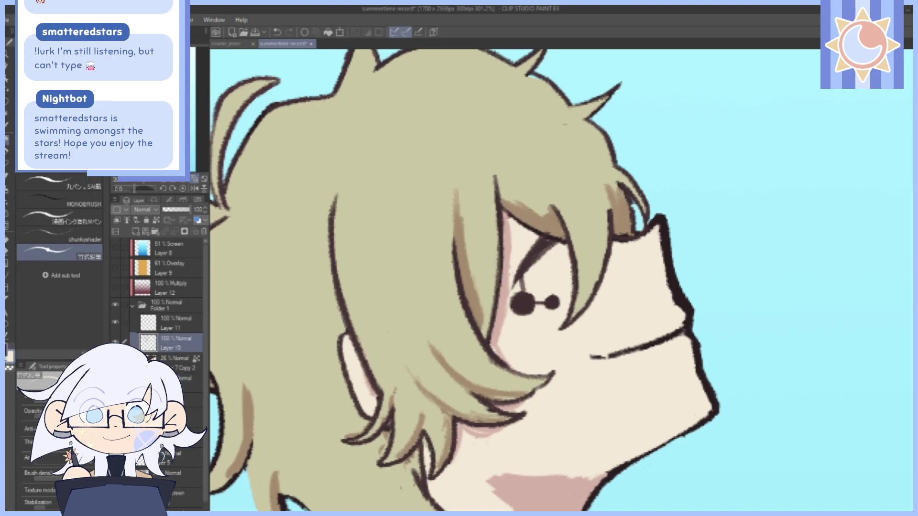
{"action": "left_click_drag", "start_coordinate": [135, 188], "coordinate": [139, 188]}
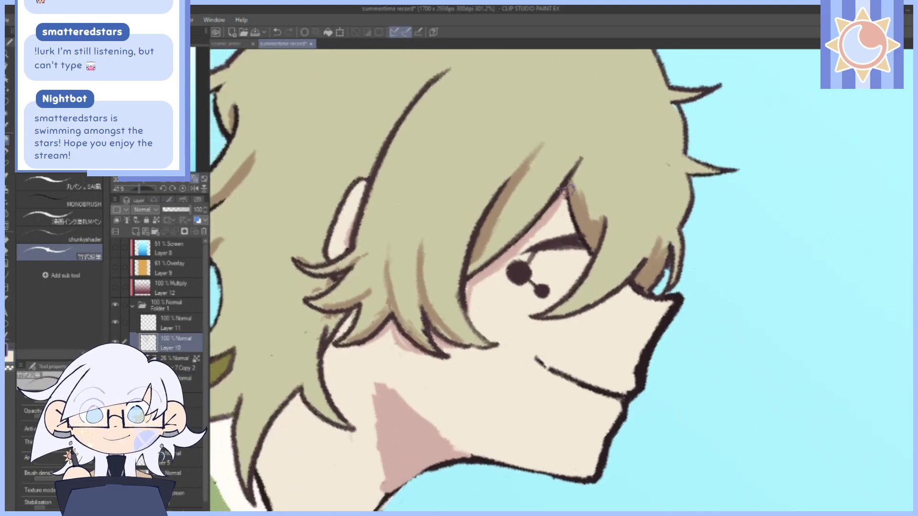
{"action": "left_click_drag", "start_coordinate": [564, 184], "coordinate": [590, 253]}
{"action": "left_click_drag", "start_coordinate": [146, 182], "coordinate": [136, 182]}
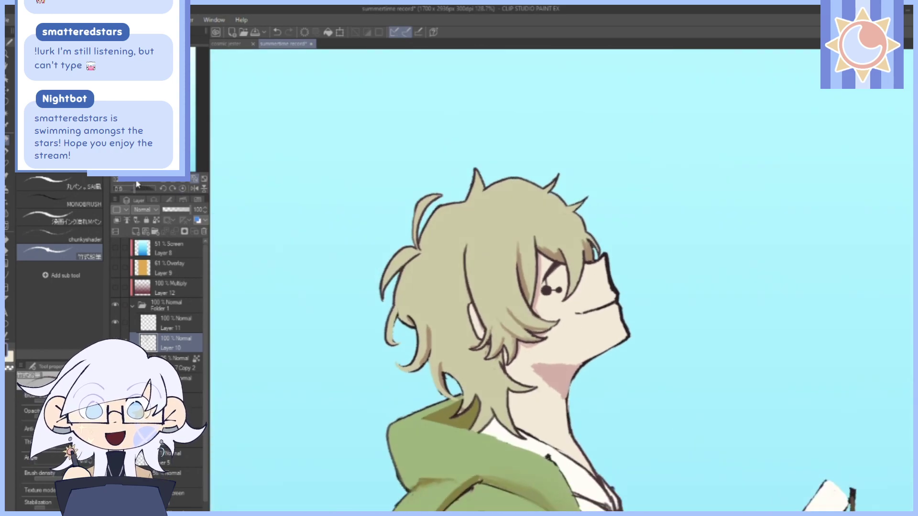
Toggle the visibility of Folder 1 repeatedly to compare the finished head with the underlying sketch.
{"action": "mouse_move", "coordinate": [744, 356]}
{"action": "left_mouse_down"}
{"action": "mouse_move", "coordinate": [693, 311]}
{"action": "mouse_move", "coordinate": [701, 379]}
{"action": "left_mouse_up"}
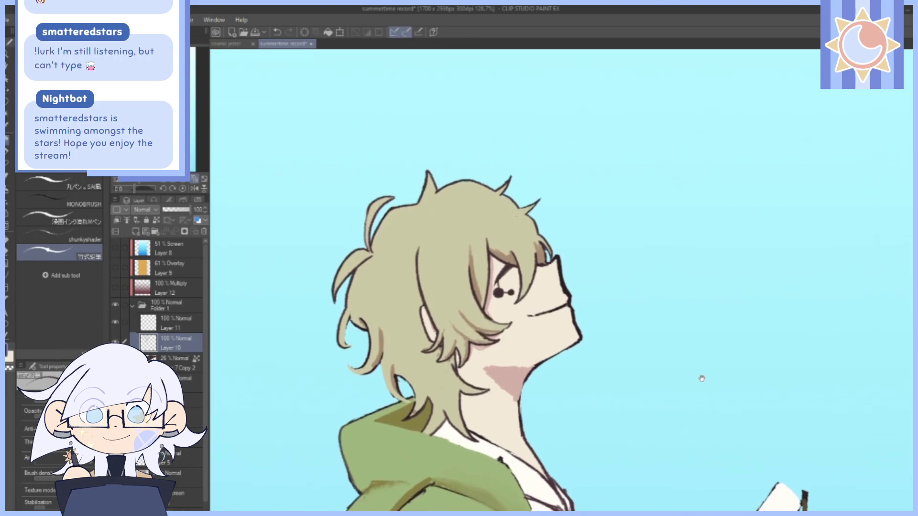
{"action": "left_click", "coordinate": [115, 305]}
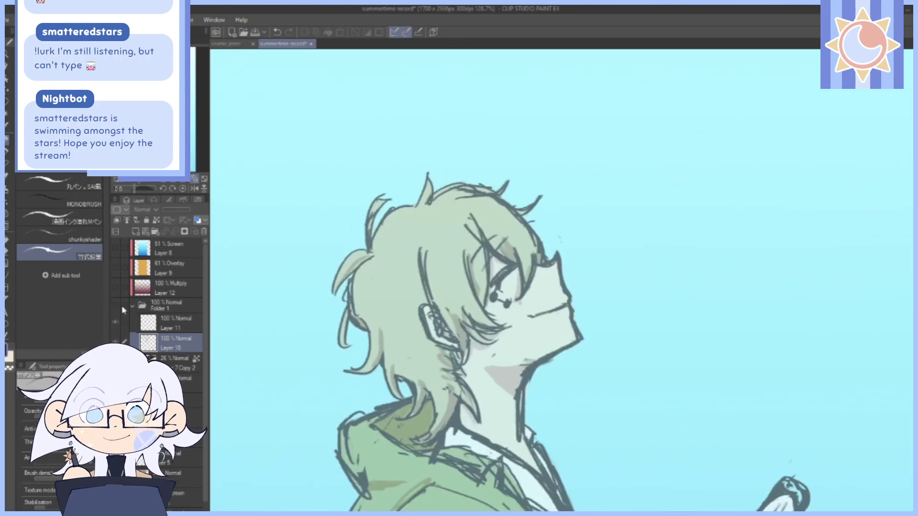
{"action": "left_click", "coordinate": [118, 307]}
{"action": "left_click", "coordinate": [118, 307]}
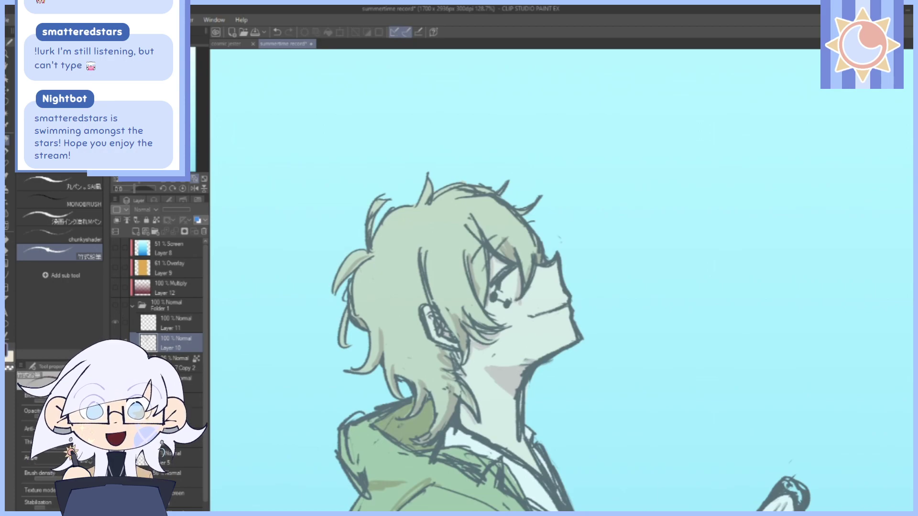
{"action": "left_click", "coordinate": [117, 308]}
{"action": "left_click", "coordinate": [115, 307]}
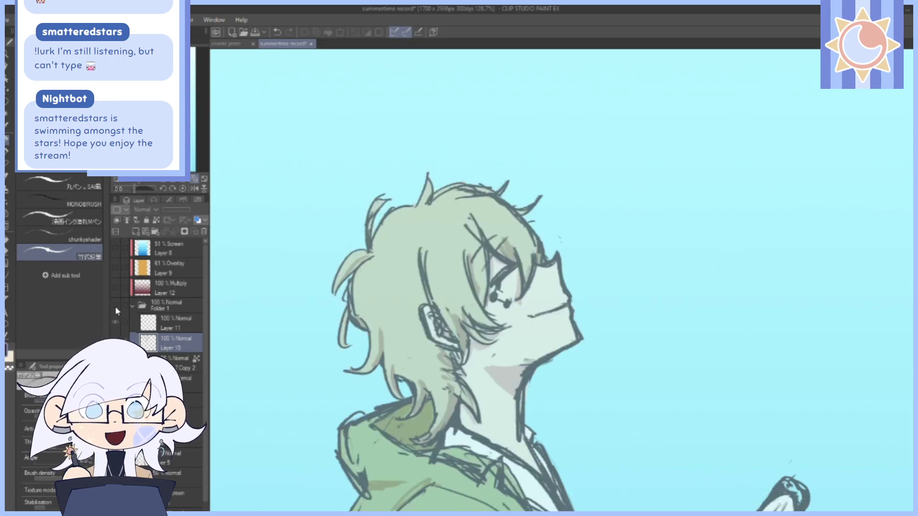
{"action": "left_click", "coordinate": [115, 307]}
{"action": "left_click", "coordinate": [116, 307]}
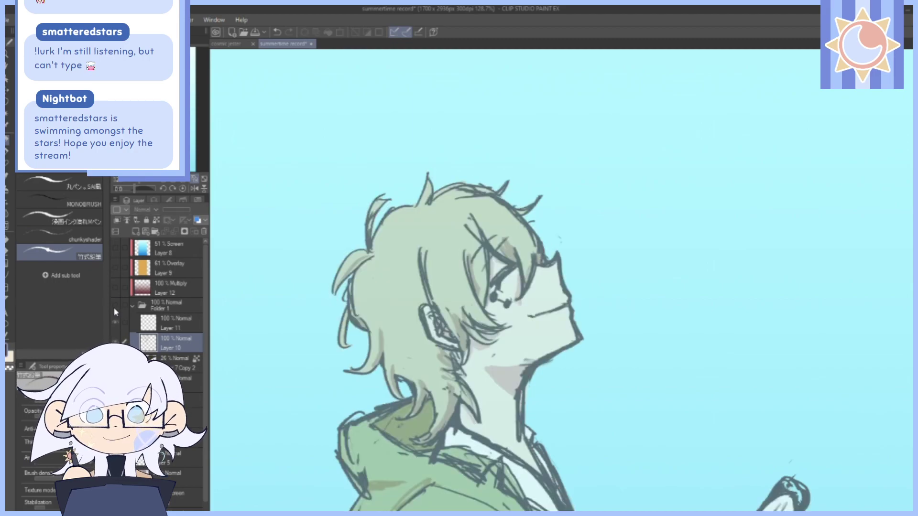
{"action": "left_click", "coordinate": [115, 308]}
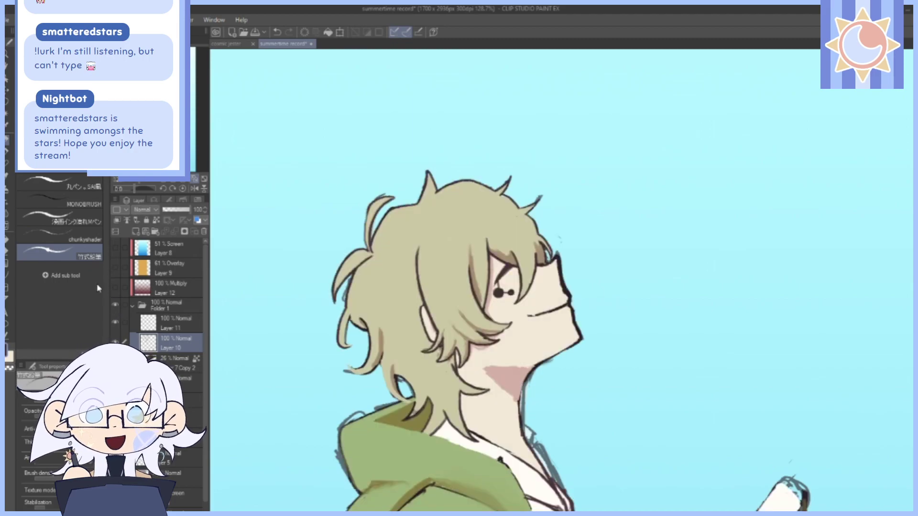
Draw a short diagonal stroke crossing the lock's outline at the bangs' parting point, redoing it once.
{"action": "left_click_drag", "start_coordinate": [136, 180], "coordinate": [142, 181]}
{"action": "left_click_drag", "start_coordinate": [449, 231], "coordinate": [498, 205]}
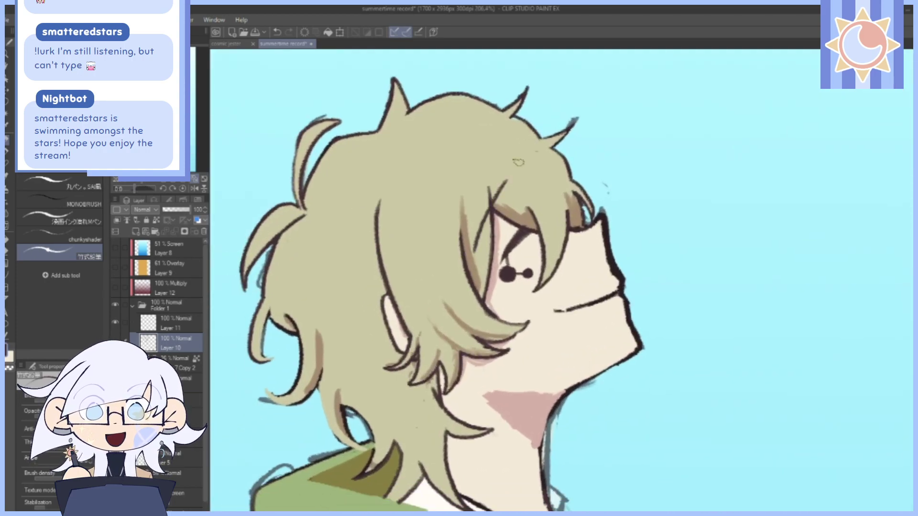
{"action": "left_click", "coordinate": [276, 33]}
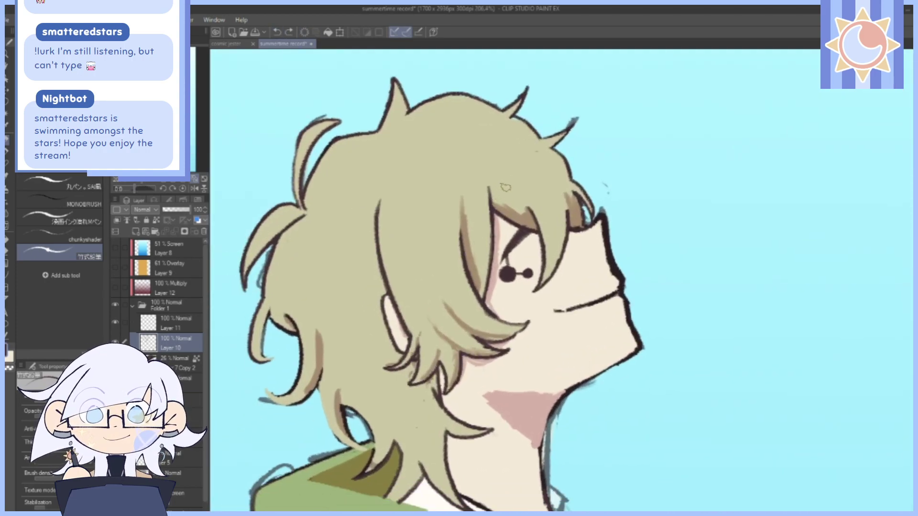
{"action": "left_click_drag", "start_coordinate": [507, 187], "coordinate": [491, 202]}
Examine the whole picture, the hooded torso and the head at different magnifications.
{"action": "left_click", "coordinate": [195, 180]}
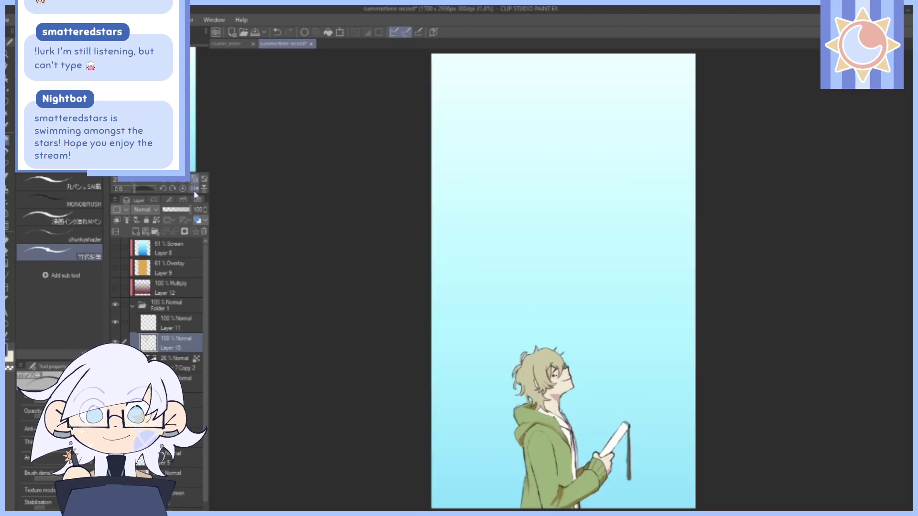
{"action": "left_click_drag", "start_coordinate": [134, 180], "coordinate": [141, 180]}
{"action": "left_click", "coordinate": [161, 151]}
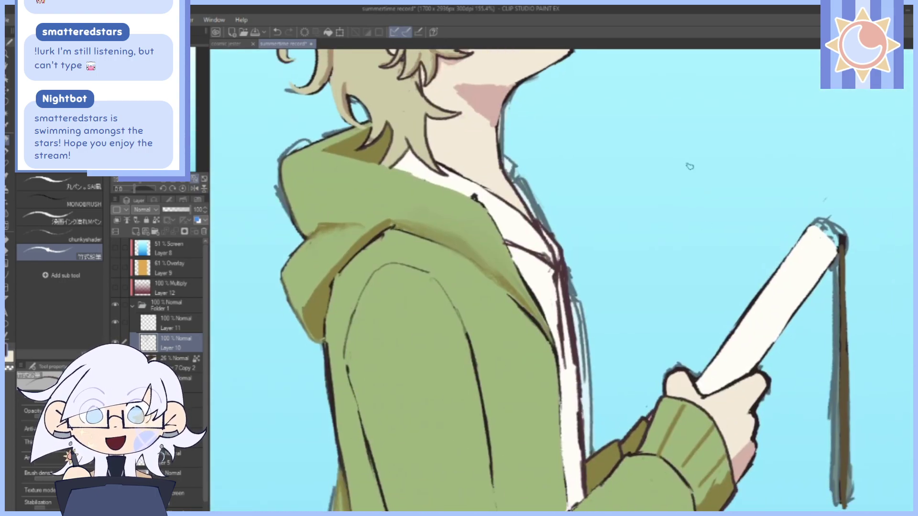
{"action": "left_click_drag", "start_coordinate": [689, 166], "coordinate": [634, 416]}
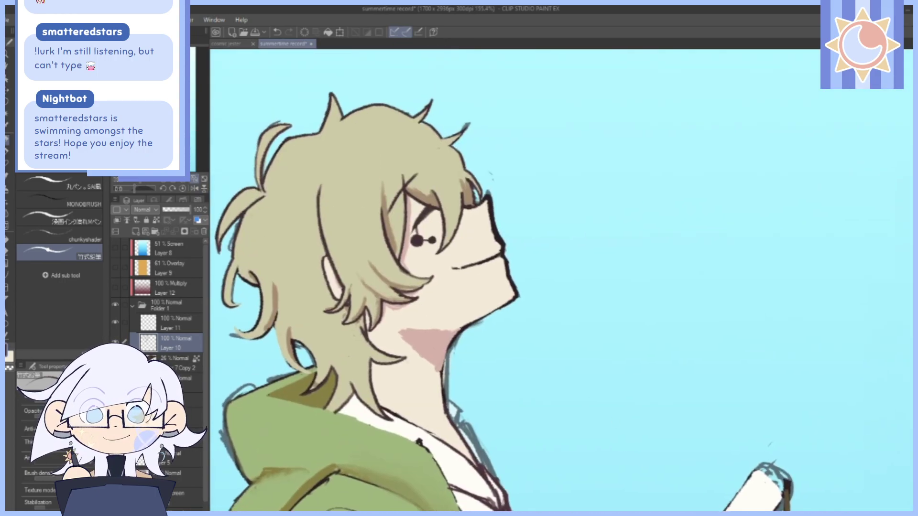
{"action": "left_click_drag", "start_coordinate": [607, 275], "coordinate": [734, 337]}
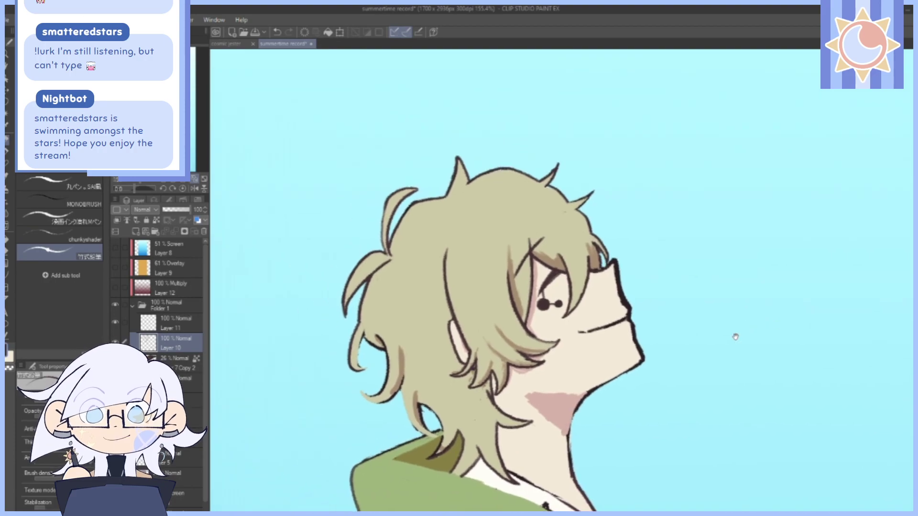
{"action": "mouse_move", "coordinate": [752, 433]}
{"action": "left_mouse_down"}
{"action": "mouse_move", "coordinate": [741, 410]}
{"action": "mouse_move", "coordinate": [720, 406]}
{"action": "mouse_move", "coordinate": [751, 435]}
{"action": "mouse_move", "coordinate": [745, 360]}
{"action": "mouse_move", "coordinate": [739, 433]}
{"action": "mouse_move", "coordinate": [726, 430]}
{"action": "left_mouse_up"}
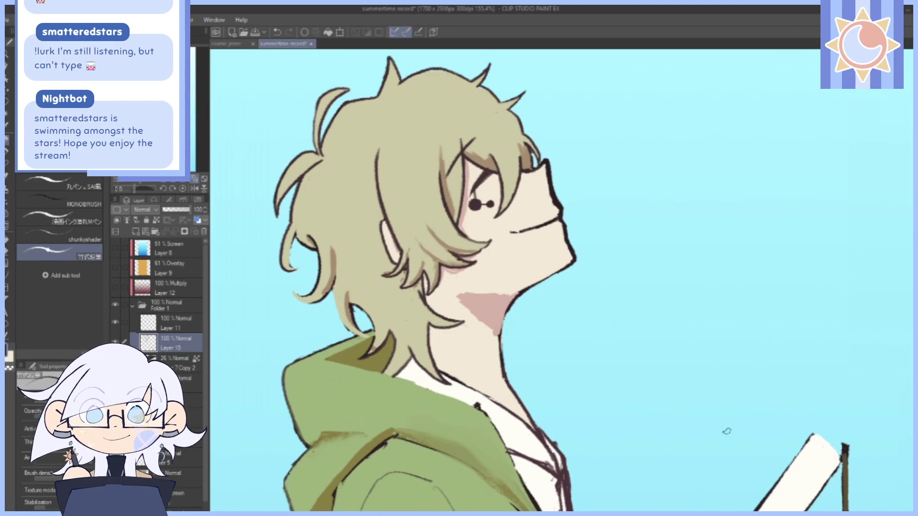
{"action": "left_click", "coordinate": [195, 179]}
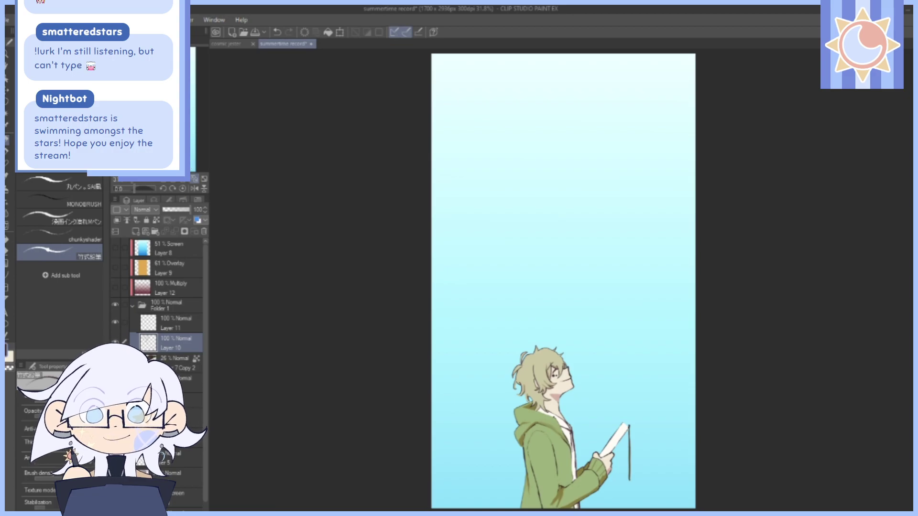
On Layer 10, outline the inner edge of the thin hanging curl at the back of the head.
{"action": "left_click", "coordinate": [143, 179]}
{"action": "left_click_drag", "start_coordinate": [526, 468], "coordinate": [609, 267]}
{"action": "left_click_drag", "start_coordinate": [551, 299], "coordinate": [541, 311]}
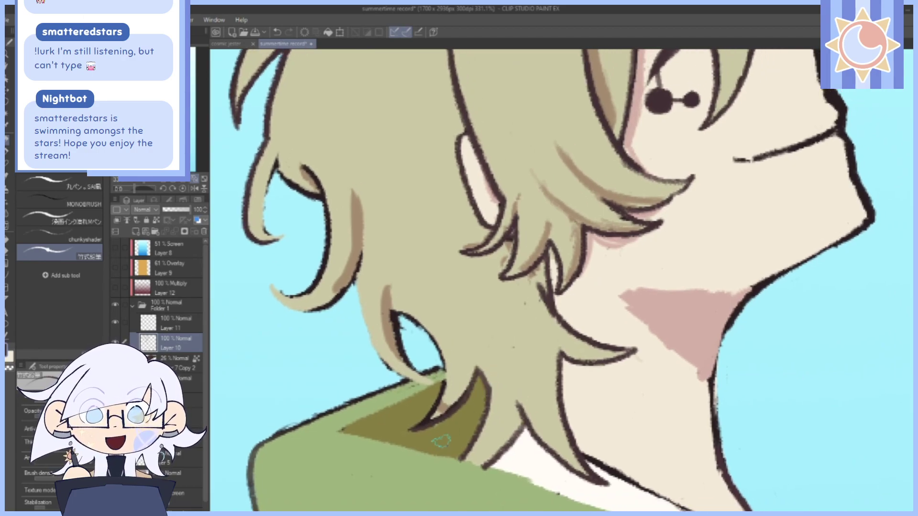
{"action": "left_click_drag", "start_coordinate": [325, 166], "coordinate": [454, 216]}
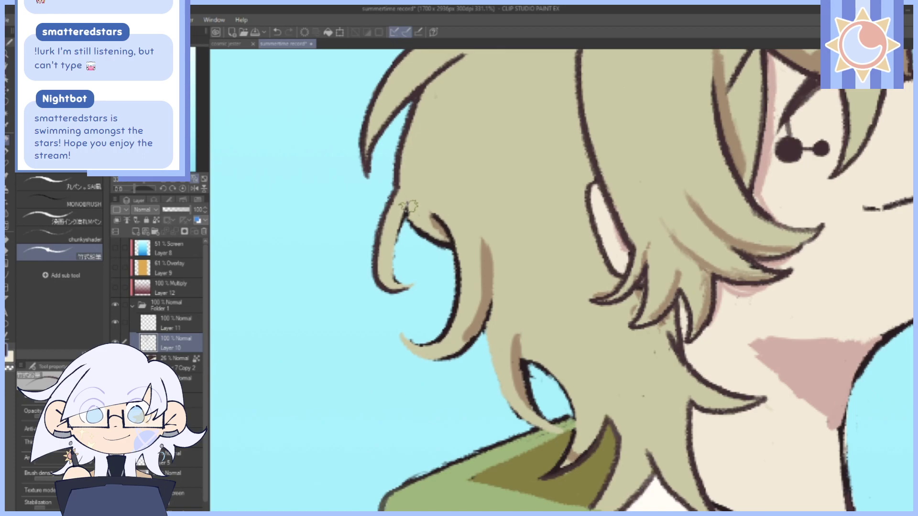
{"action": "mouse_move", "coordinate": [407, 207]}
{"action": "left_mouse_down"}
{"action": "mouse_move", "coordinate": [393, 259]}
{"action": "mouse_move", "coordinate": [416, 282]}
{"action": "left_mouse_up"}
Outline the hooked tip and underside of the larger curl below the thin one at the back of the head.
{"action": "left_click_drag", "start_coordinate": [486, 111], "coordinate": [434, 189]}
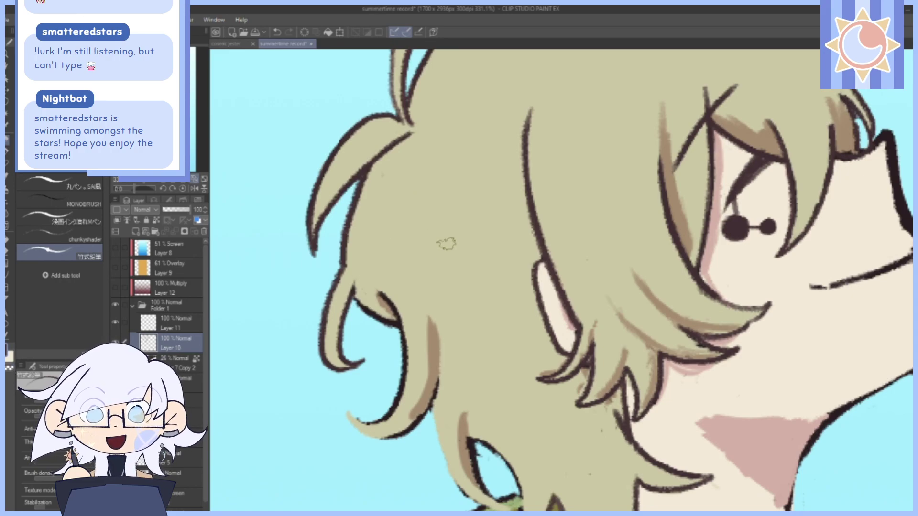
{"action": "left_click_drag", "start_coordinate": [445, 242], "coordinate": [481, 180]}
{"action": "left_click_drag", "start_coordinate": [135, 189], "coordinate": [141, 188]}
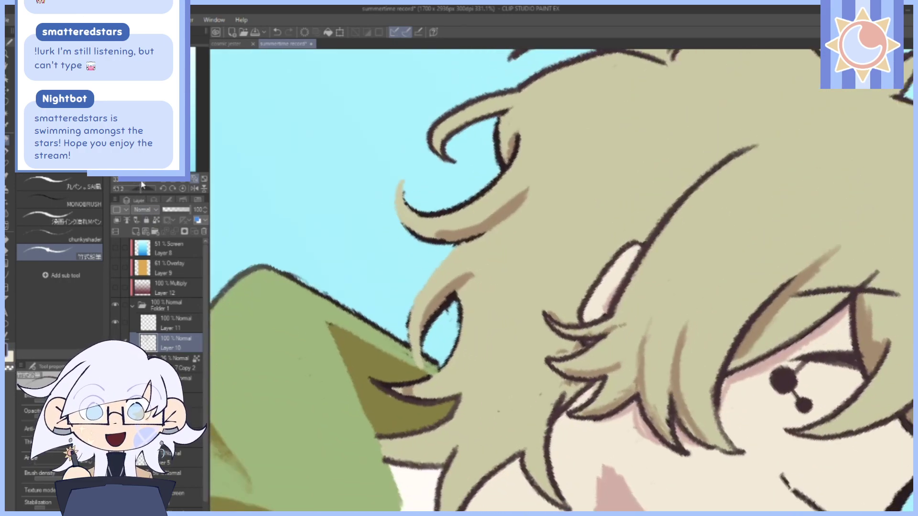
{"action": "mouse_move", "coordinate": [419, 206]}
{"action": "left_mouse_down"}
{"action": "mouse_move", "coordinate": [402, 192]}
{"action": "mouse_move", "coordinate": [404, 178]}
{"action": "mouse_move", "coordinate": [396, 208]}
{"action": "mouse_move", "coordinate": [411, 235]}
{"action": "left_mouse_up"}
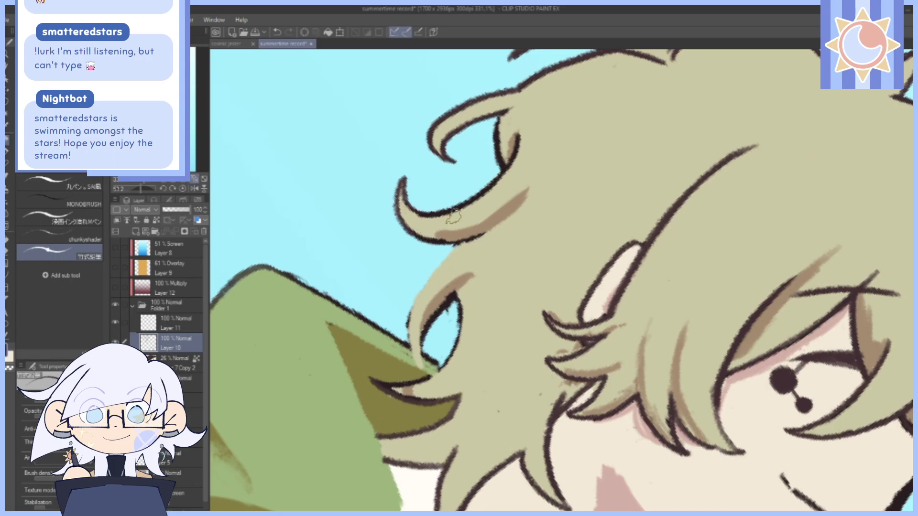
{"action": "left_click", "coordinate": [199, 189]}
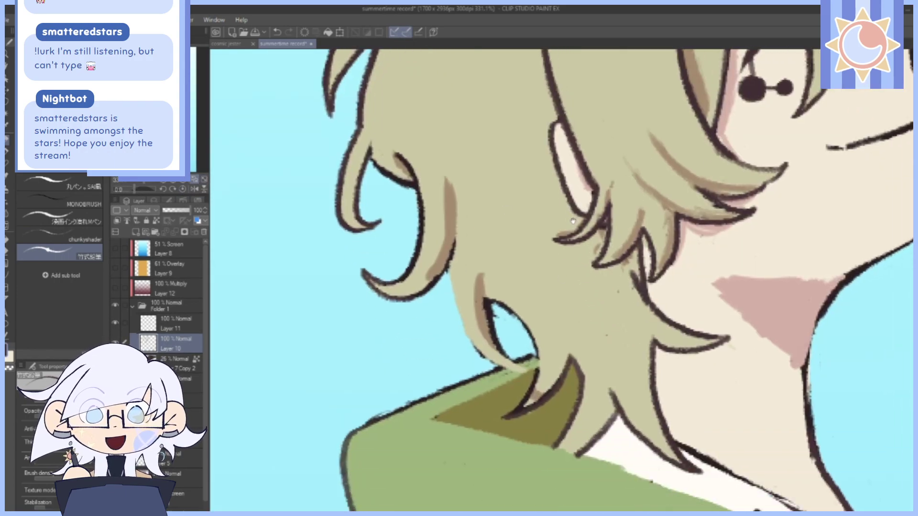
Outline the outer edge of the lock hanging above the hood, redoing the line once, and join it to the curl above.
{"action": "mouse_move", "coordinate": [438, 258]}
{"action": "left_mouse_down"}
{"action": "mouse_move", "coordinate": [451, 307]}
{"action": "mouse_move", "coordinate": [472, 334]}
{"action": "mouse_move", "coordinate": [529, 360]}
{"action": "left_mouse_up"}
{"action": "left_click", "coordinate": [277, 32]}
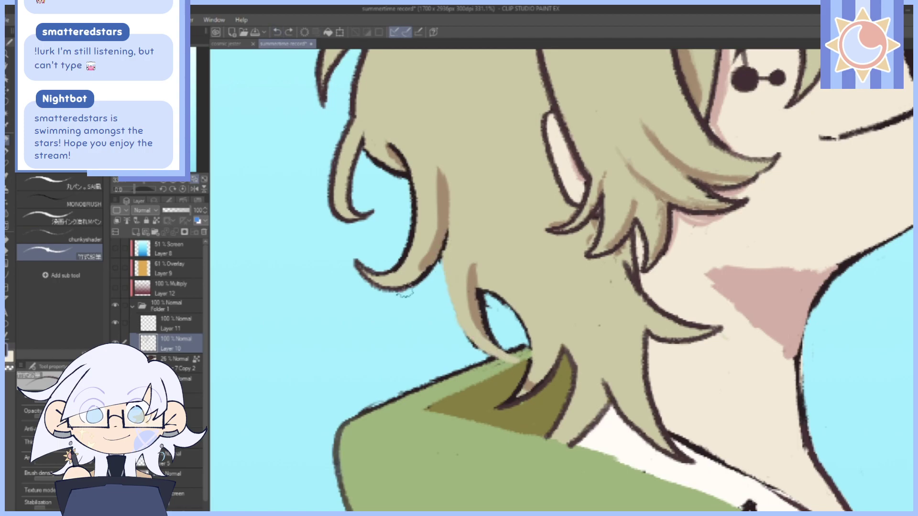
{"action": "mouse_move", "coordinate": [508, 359]}
{"action": "left_mouse_down"}
{"action": "mouse_move", "coordinate": [459, 326]}
{"action": "mouse_move", "coordinate": [436, 253]}
{"action": "left_mouse_up"}
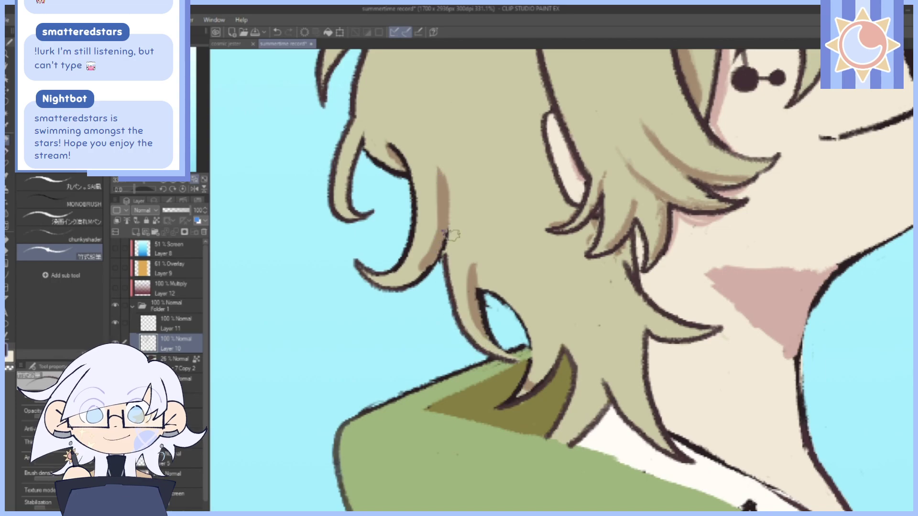
{"action": "left_click_drag", "start_coordinate": [135, 190], "coordinate": [128, 193]}
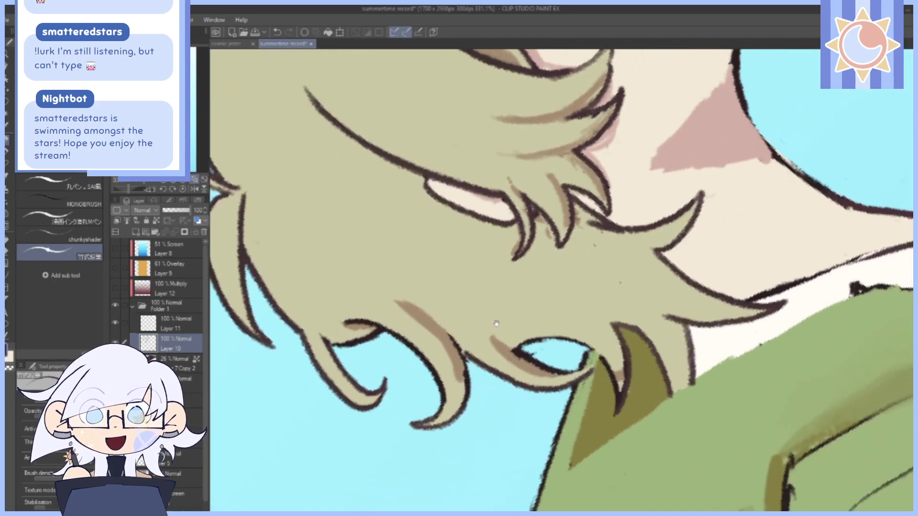
{"action": "mouse_move", "coordinate": [456, 346]}
{"action": "left_mouse_down"}
{"action": "mouse_move", "coordinate": [472, 323]}
{"action": "mouse_move", "coordinate": [483, 360]}
{"action": "mouse_move", "coordinate": [474, 353]}
{"action": "left_mouse_up"}
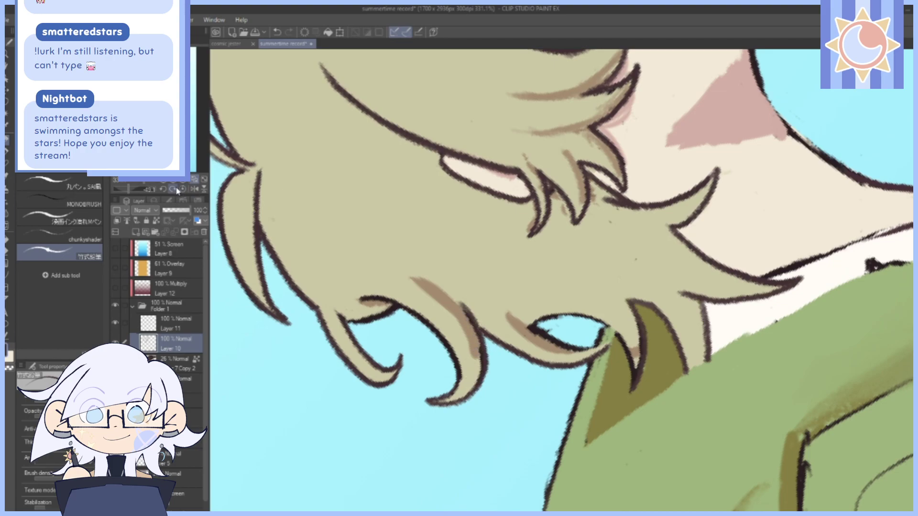
{"action": "left_click", "coordinate": [173, 189]}
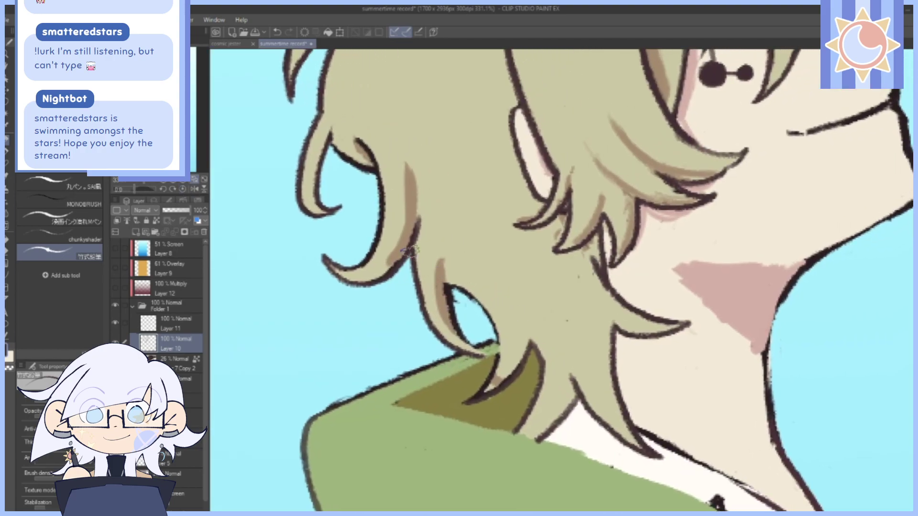
Go over the outline of the lock above the hood and the edges of the small gap beside it.
{"action": "mouse_move", "coordinate": [411, 251]}
{"action": "left_mouse_down"}
{"action": "mouse_move", "coordinate": [426, 313]}
{"action": "mouse_move", "coordinate": [458, 320]}
{"action": "mouse_move", "coordinate": [476, 350]}
{"action": "left_mouse_up"}
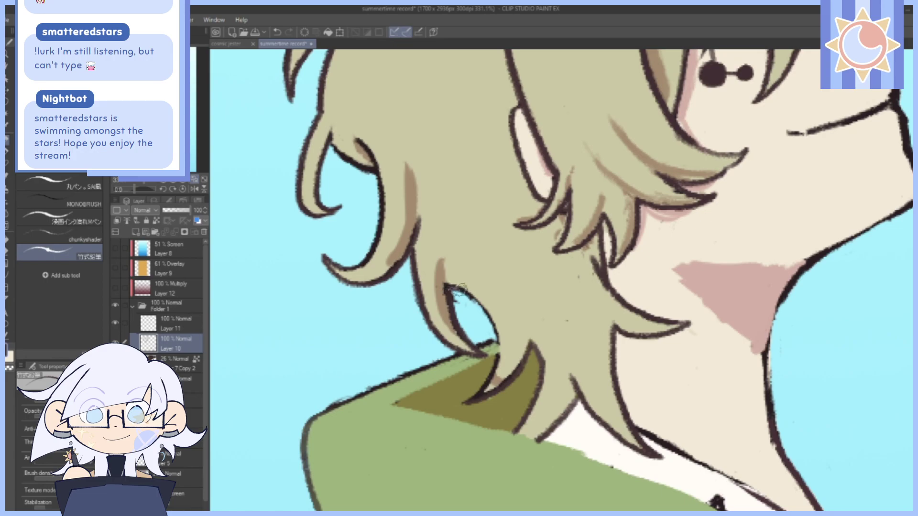
{"action": "mouse_move", "coordinate": [459, 289]}
{"action": "left_mouse_down"}
{"action": "mouse_move", "coordinate": [479, 307]}
{"action": "mouse_move", "coordinate": [498, 358]}
{"action": "left_mouse_up"}
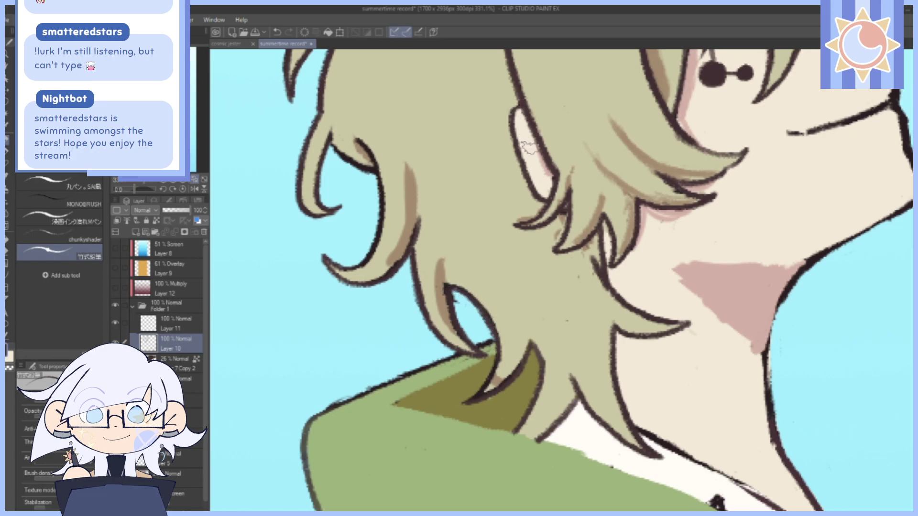
On the colour layer below, fill the inner part of the pointed lock over the hood with the hair's base colour.
{"action": "left_click_drag", "start_coordinate": [667, 283], "coordinate": [610, 353]}
{"action": "left_click_drag", "start_coordinate": [150, 181], "coordinate": [134, 181]}
{"action": "left_click_drag", "start_coordinate": [759, 276], "coordinate": [689, 339]}
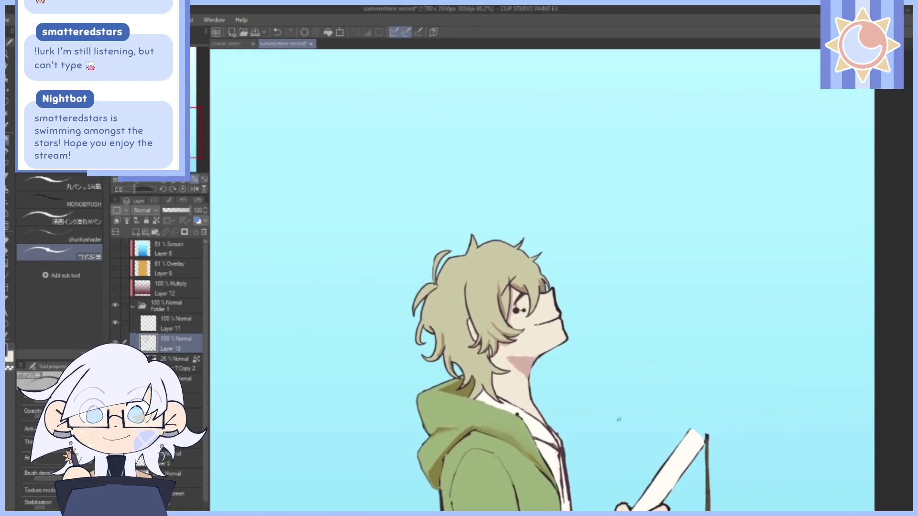
{"action": "left_click_drag", "start_coordinate": [135, 181], "coordinate": [149, 181]}
{"action": "left_click_drag", "start_coordinate": [383, 431], "coordinate": [694, 84]}
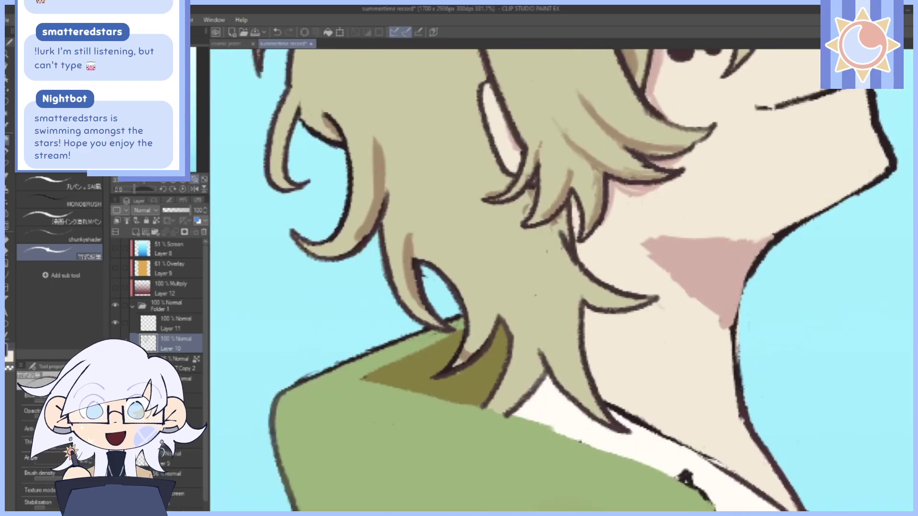
{"action": "left_click", "coordinate": [186, 383]}
{"action": "key", "text": "x"}
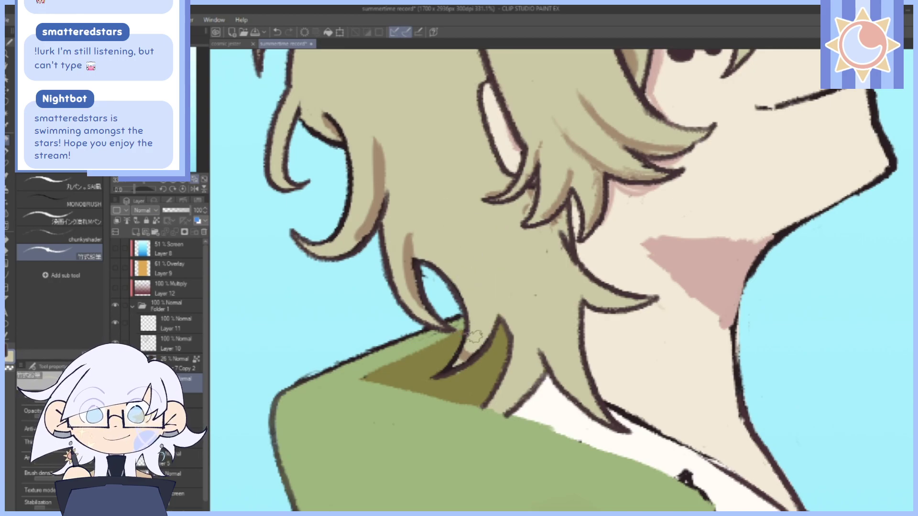
{"action": "mouse_move", "coordinate": [471, 344]}
{"action": "left_mouse_down"}
{"action": "mouse_move", "coordinate": [452, 368]}
{"action": "mouse_move", "coordinate": [478, 343]}
{"action": "left_mouse_up"}
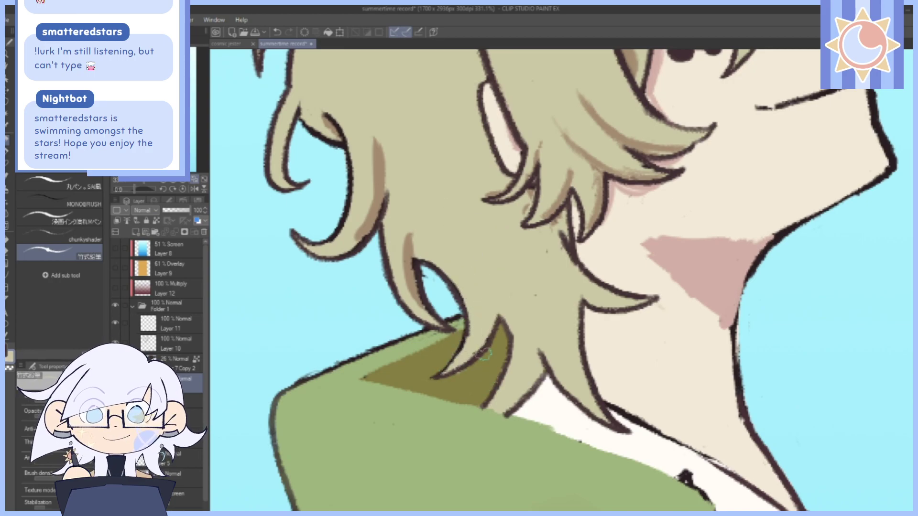
{"action": "left_click_drag", "start_coordinate": [485, 286], "coordinate": [492, 345]}
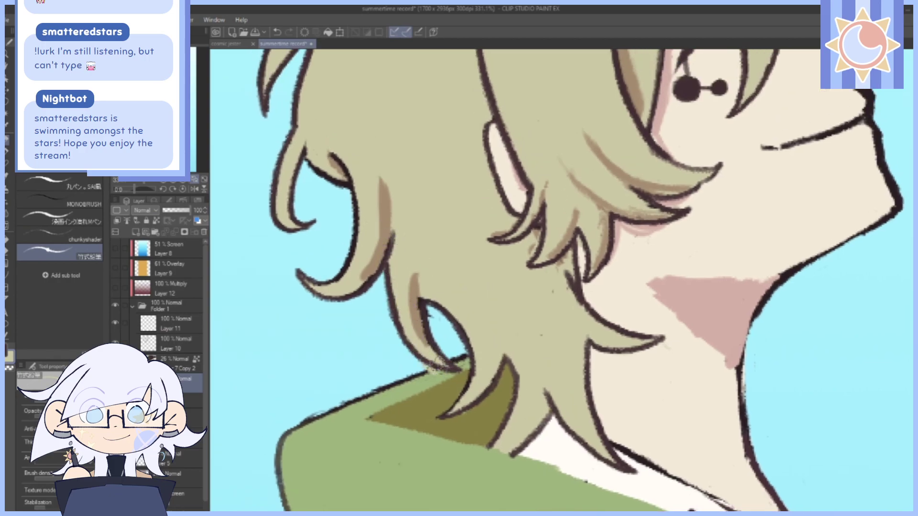
Undo the last stroke and repaint the shadow on the lock beside the gap, trimming its upper end with the base hair colour.
{"action": "left_click", "coordinate": [278, 32]}
{"action": "left_click", "coordinate": [415, 301], "text": "alt"}
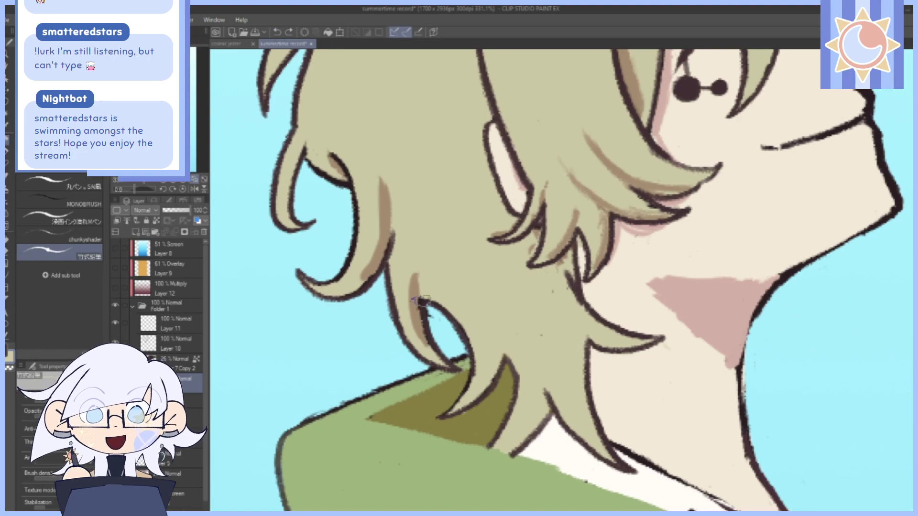
{"action": "mouse_move", "coordinate": [415, 301]}
{"action": "left_mouse_down"}
{"action": "mouse_move", "coordinate": [428, 334]}
{"action": "mouse_move", "coordinate": [415, 289]}
{"action": "mouse_move", "coordinate": [442, 361]}
{"action": "mouse_move", "coordinate": [417, 327]}
{"action": "mouse_move", "coordinate": [442, 354]}
{"action": "left_mouse_up"}
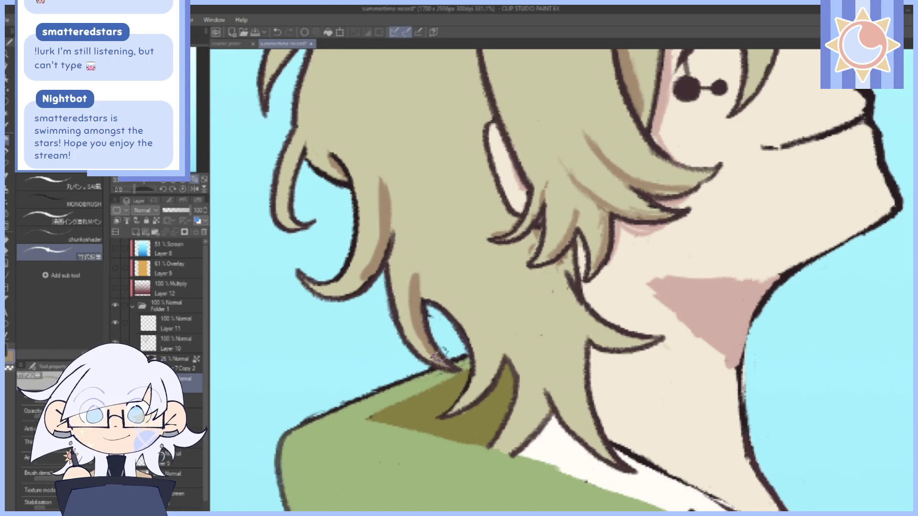
{"action": "left_click", "coordinate": [459, 219], "text": "alt"}
{"action": "left_click_drag", "start_coordinate": [423, 291], "coordinate": [438, 290]}
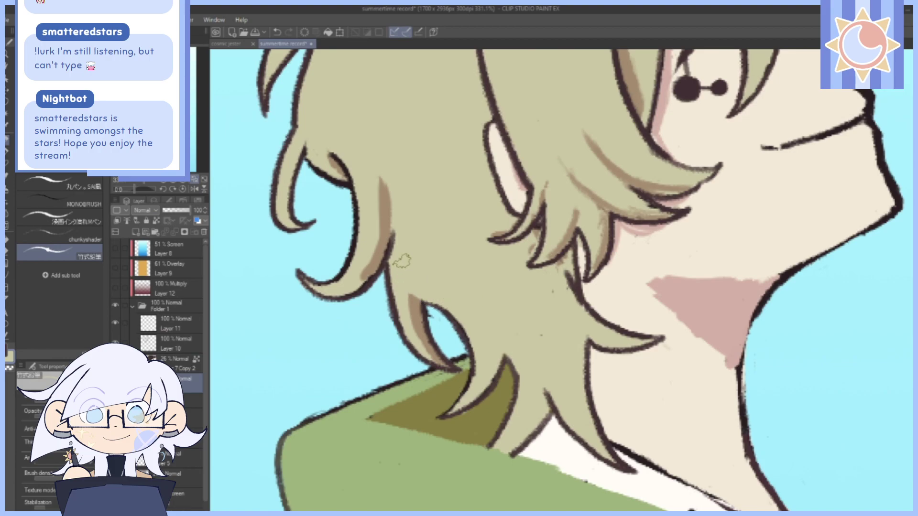
Narrow the upper end of the large curl's shadow, shade the curls' lower edges, and darken the small tuft above.
{"action": "left_click_drag", "start_coordinate": [547, 169], "coordinate": [571, 250]}
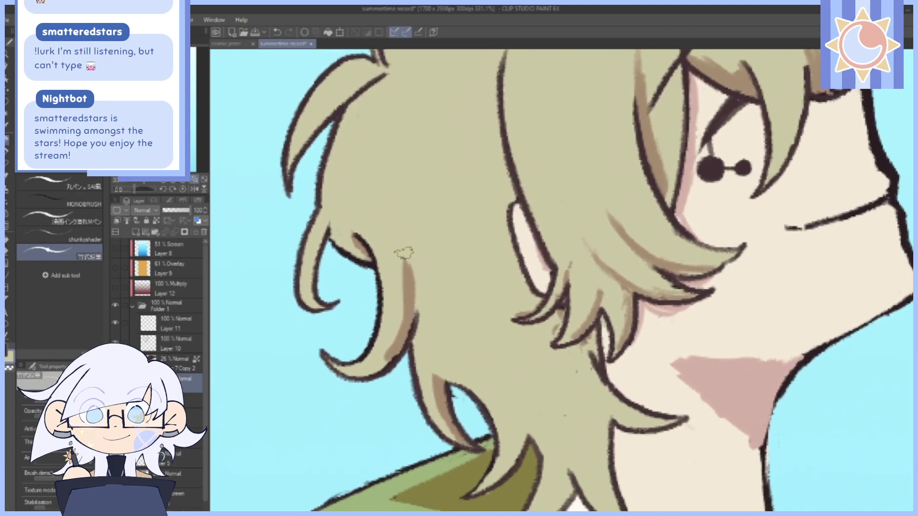
{"action": "left_click_drag", "start_coordinate": [413, 287], "coordinate": [400, 240]}
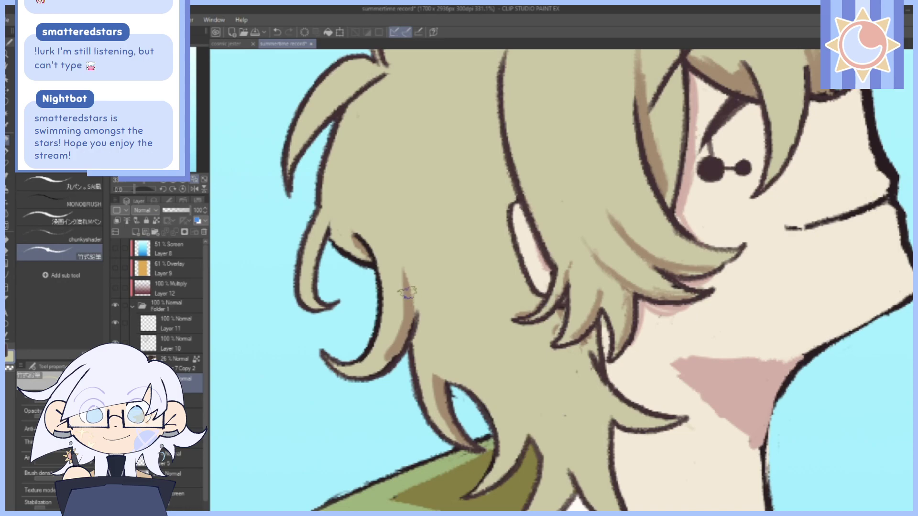
{"action": "left_click_drag", "start_coordinate": [135, 188], "coordinate": [129, 188]}
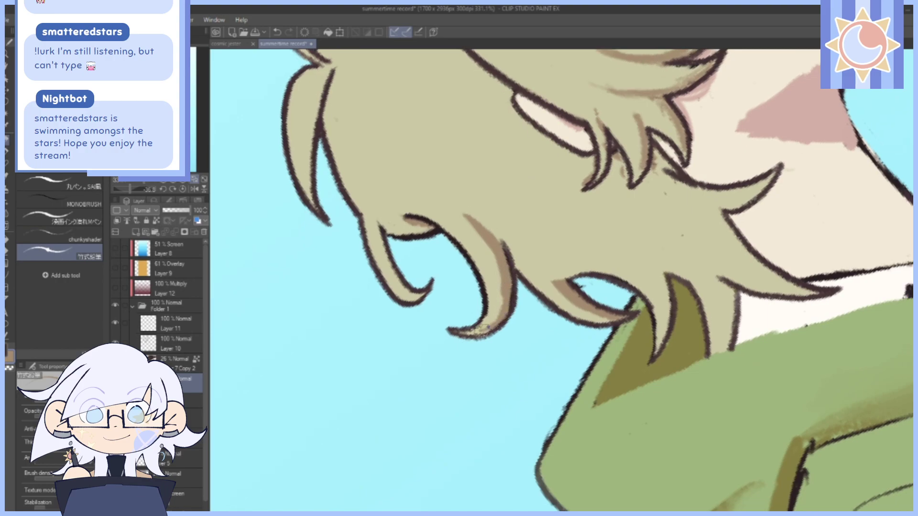
{"action": "left_click", "coordinate": [182, 189]}
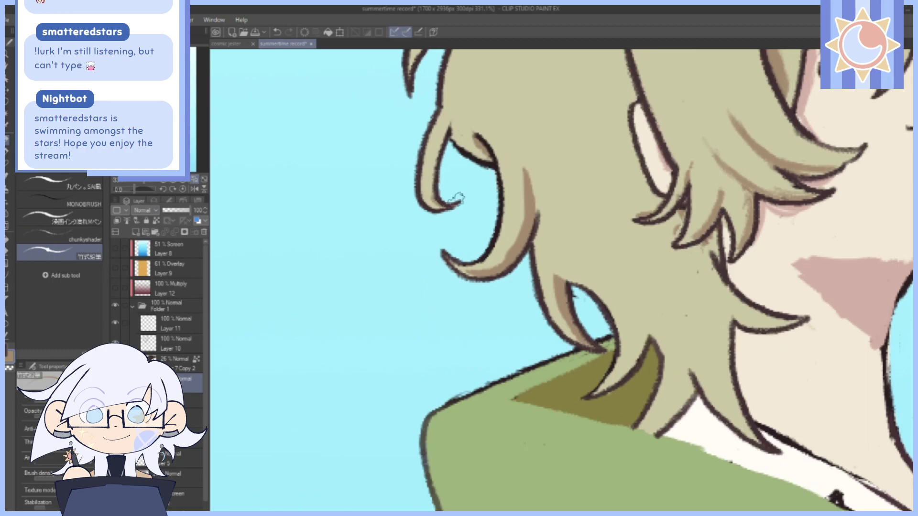
{"action": "left_click_drag", "start_coordinate": [476, 137], "coordinate": [488, 158]}
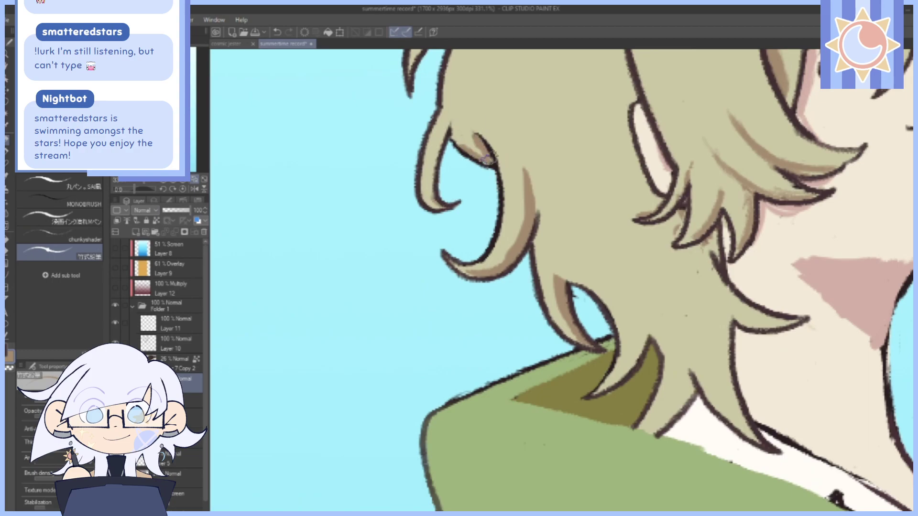
Shade the underside of the hair lock pointing forward over the neck.
{"action": "mouse_move", "coordinate": [706, 264]}
{"action": "left_mouse_down"}
{"action": "mouse_move", "coordinate": [696, 291]}
{"action": "mouse_move", "coordinate": [589, 439]}
{"action": "left_mouse_up"}
{"action": "mouse_move", "coordinate": [705, 353]}
{"action": "left_mouse_down"}
{"action": "mouse_move", "coordinate": [616, 256]}
{"action": "mouse_move", "coordinate": [602, 312]}
{"action": "mouse_move", "coordinate": [669, 433]}
{"action": "left_mouse_up"}
{"action": "mouse_move", "coordinate": [833, 389]}
{"action": "left_mouse_down"}
{"action": "mouse_move", "coordinate": [785, 412]}
{"action": "mouse_move", "coordinate": [670, 354]}
{"action": "mouse_move", "coordinate": [676, 200]}
{"action": "left_mouse_up"}
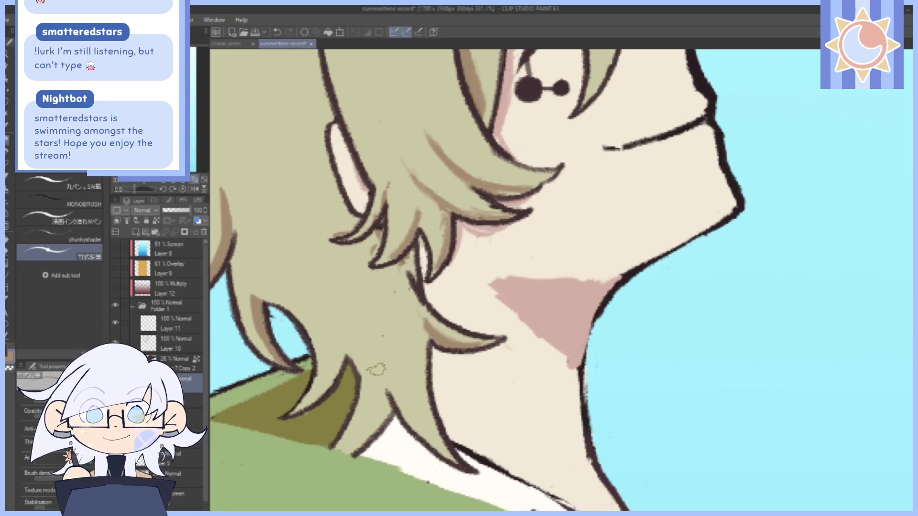
Shade the pointed locks over the hood and shirt collar, sampling the base hair colour at the end.
{"action": "left_click_drag", "start_coordinate": [376, 369], "coordinate": [388, 414]}
{"action": "left_click_drag", "start_coordinate": [133, 190], "coordinate": [133, 191]}
{"action": "mouse_move", "coordinate": [367, 415]}
{"action": "left_mouse_down"}
{"action": "mouse_move", "coordinate": [431, 330]}
{"action": "mouse_move", "coordinate": [451, 351]}
{"action": "left_mouse_up"}
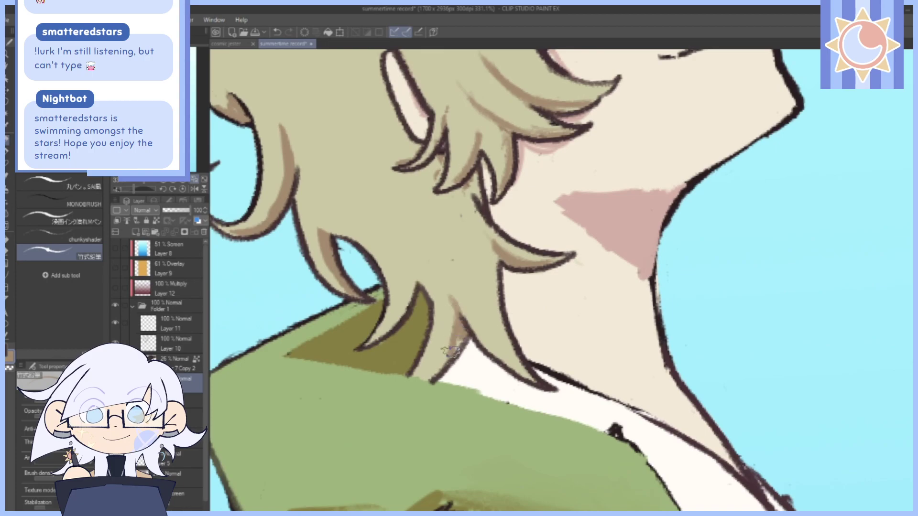
{"action": "mouse_move", "coordinate": [410, 263]}
{"action": "left_mouse_down"}
{"action": "mouse_move", "coordinate": [401, 309]}
{"action": "mouse_move", "coordinate": [410, 263]}
{"action": "left_mouse_up"}
{"action": "left_click_drag", "start_coordinate": [497, 154], "coordinate": [508, 229]}
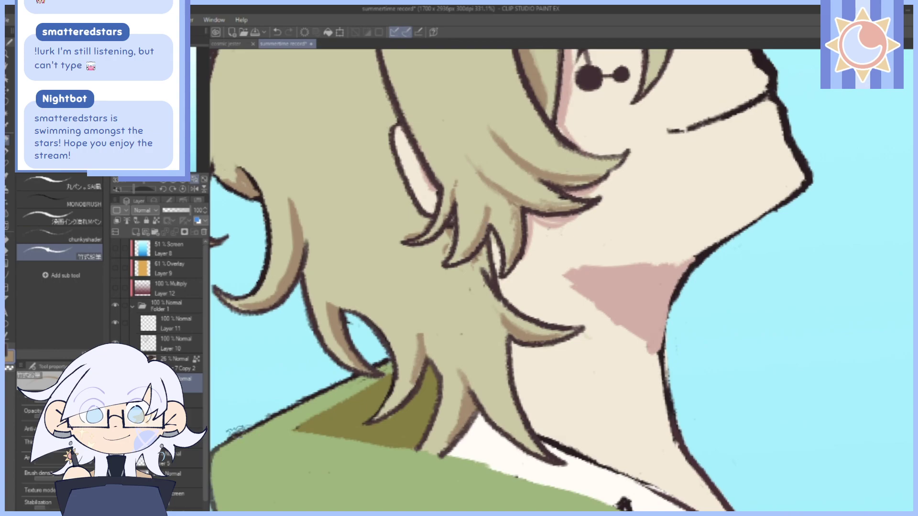
{"action": "left_click", "coordinate": [414, 266], "text": "alt"}
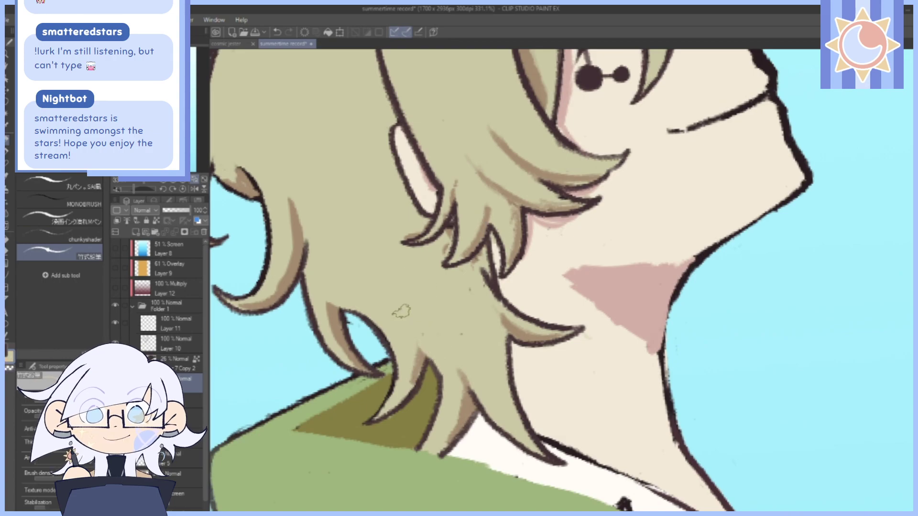
Compare the whole upright picture with the Multiply, Overlay and Screen effect layers shown and hidden.
{"action": "key", "text": "ctrl+0"}
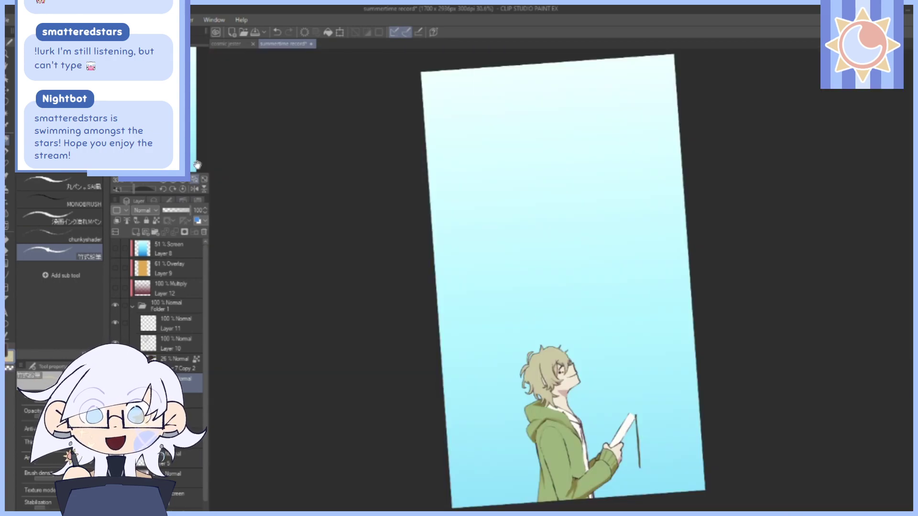
{"action": "left_click", "coordinate": [183, 189]}
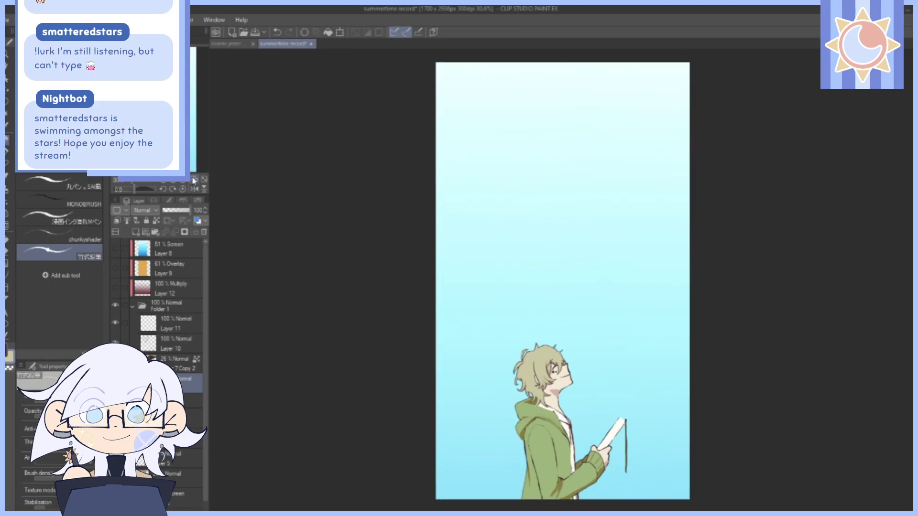
{"action": "left_click_drag", "start_coordinate": [115, 289], "coordinate": [115, 248]}
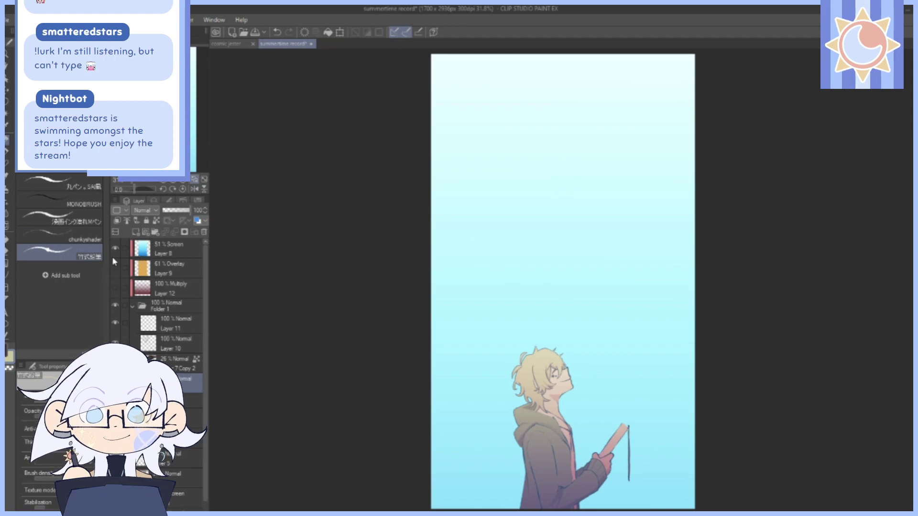
{"action": "left_click_drag", "start_coordinate": [113, 258], "coordinate": [115, 248]}
Clean up the outline along the front of the neck on Layer 10, and sample the neck's skin colour.
{"action": "left_click", "coordinate": [151, 337]}
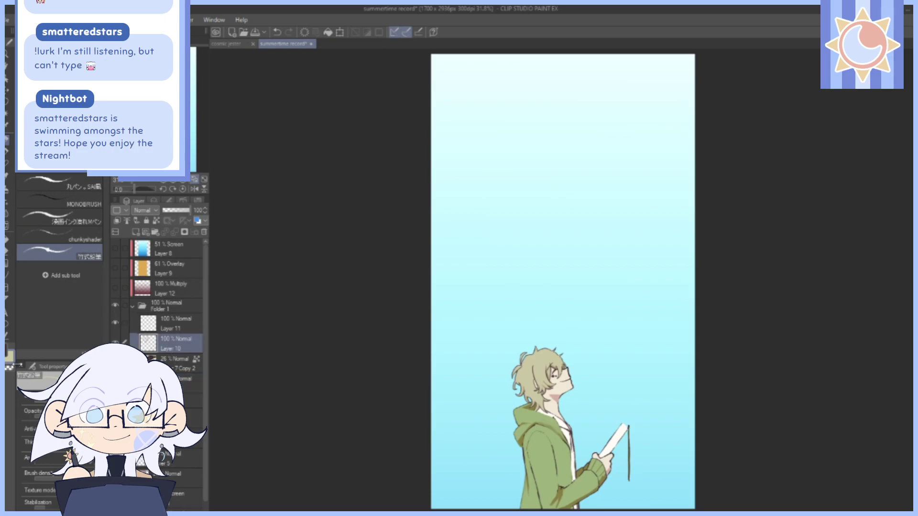
{"action": "key", "text": "ctrl+plus"}
{"action": "key", "text": "ctrl+plus"}
{"action": "key", "text": "ctrl+plus"}
{"action": "key", "text": "ctrl+plus"}
{"action": "key", "text": "ctrl+plus"}
{"action": "left_click_drag", "start_coordinate": [642, 483], "coordinate": [637, 85]}
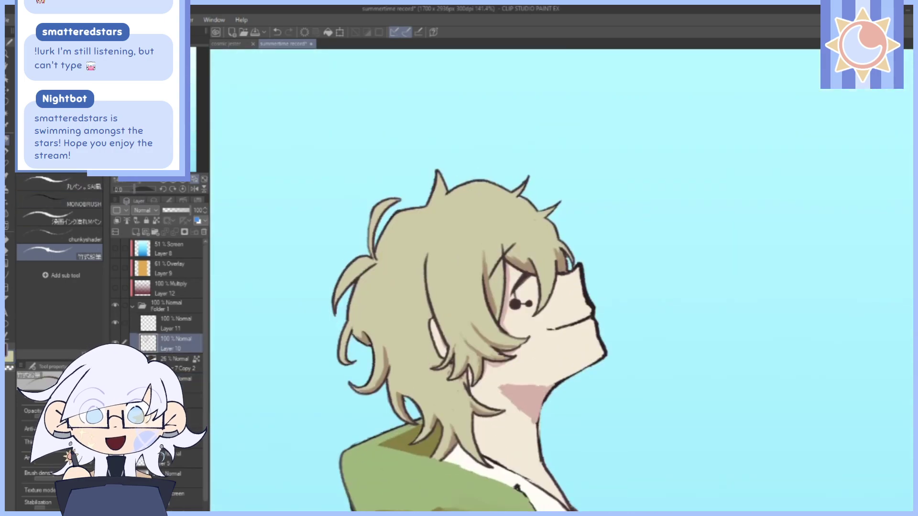
{"action": "left_click_drag", "start_coordinate": [637, 307], "coordinate": [592, 332]}
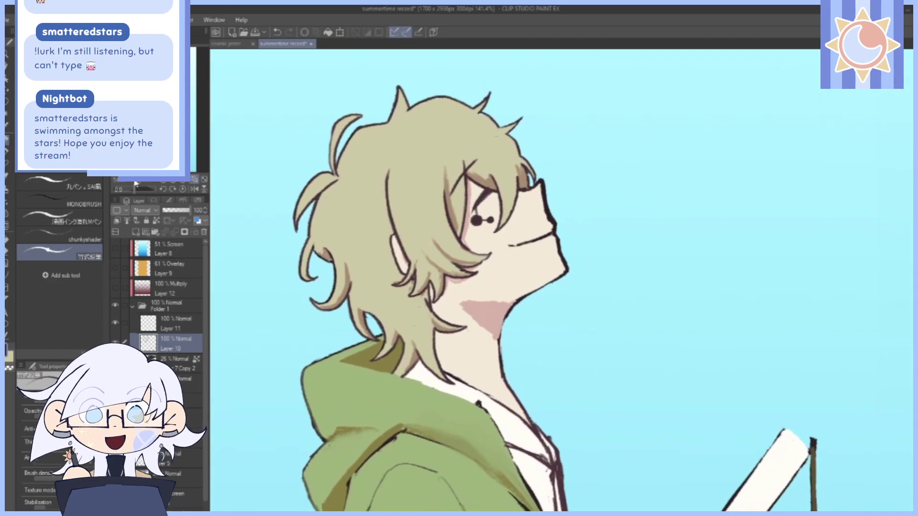
{"action": "left_click_drag", "start_coordinate": [134, 180], "coordinate": [137, 180]}
{"action": "left_click_drag", "start_coordinate": [581, 288], "coordinate": [624, 250]}
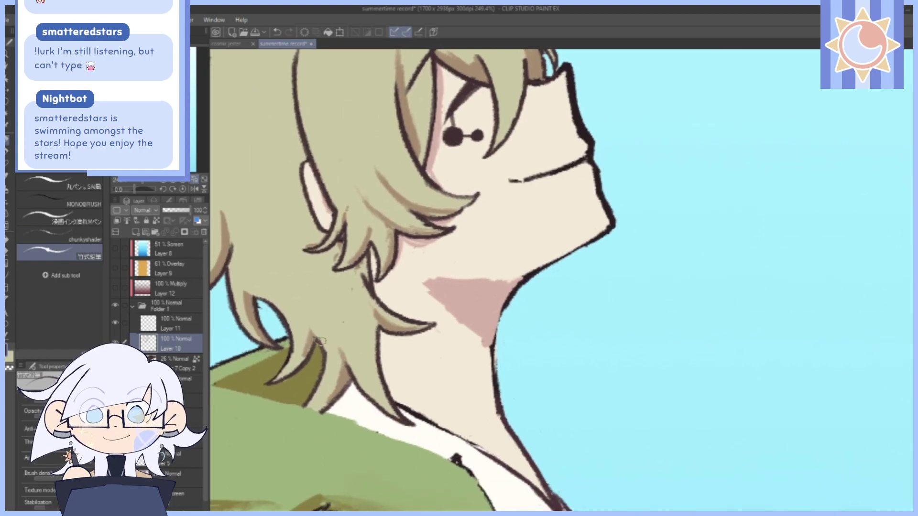
{"action": "left_click_drag", "start_coordinate": [136, 192], "coordinate": [127, 189]}
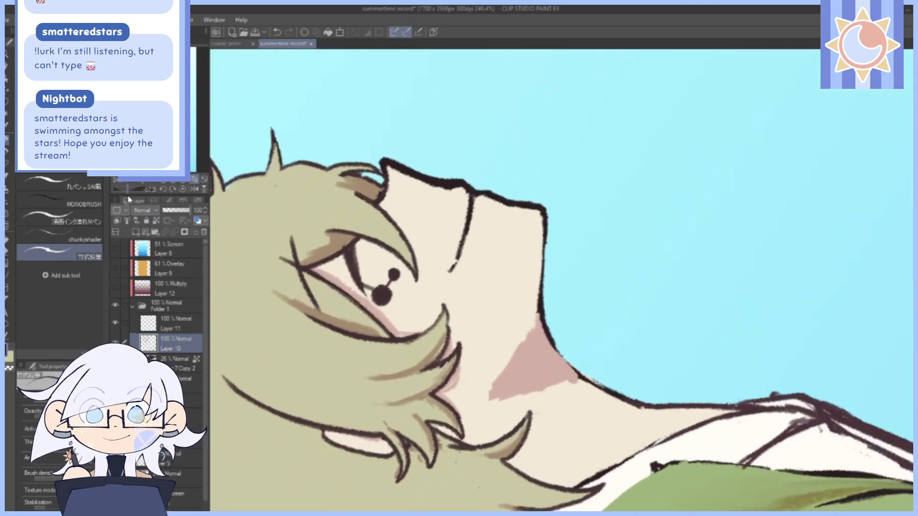
{"action": "left_click_drag", "start_coordinate": [537, 245], "coordinate": [503, 209]}
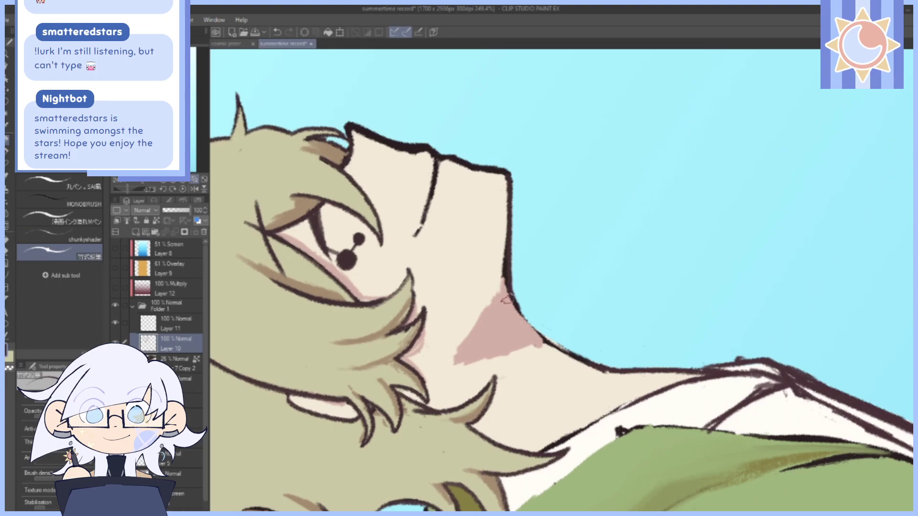
{"action": "left_click", "coordinate": [183, 190]}
{"action": "left_click_drag", "start_coordinate": [527, 327], "coordinate": [508, 286]}
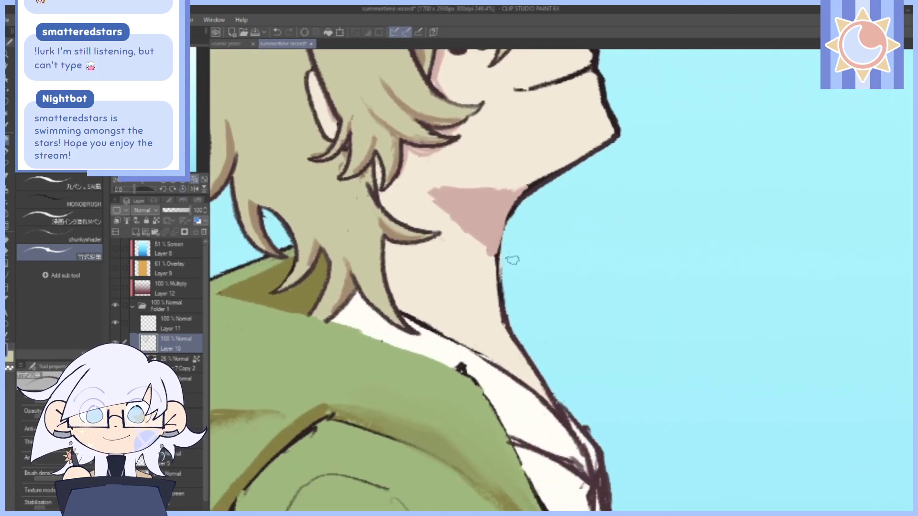
{"action": "left_click_drag", "start_coordinate": [507, 217], "coordinate": [506, 304]}
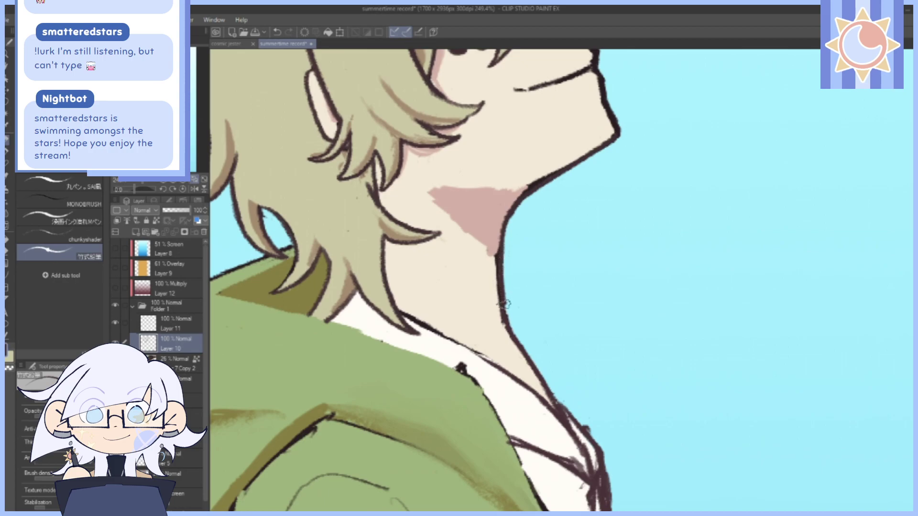
{"action": "left_click_drag", "start_coordinate": [581, 125], "coordinate": [547, 245]}
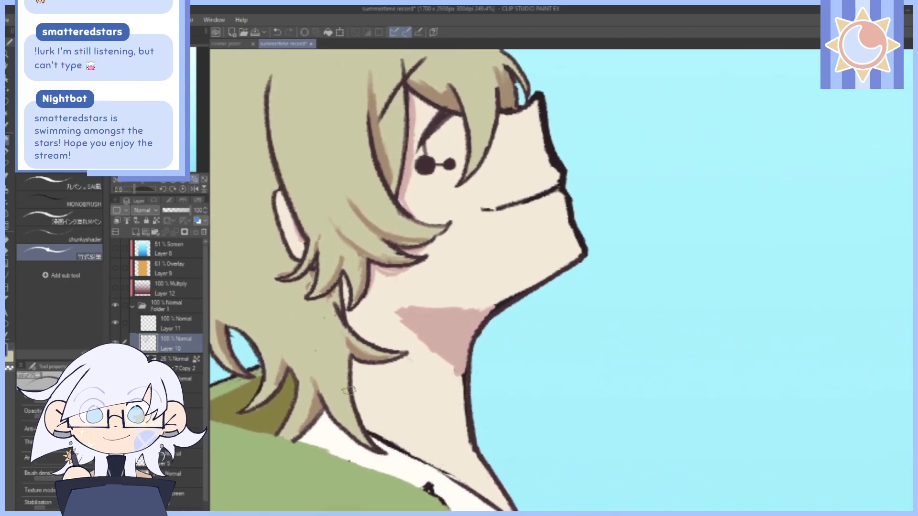
{"action": "left_click_drag", "start_coordinate": [358, 285], "coordinate": [399, 229]}
{"action": "left_click", "coordinate": [469, 341], "text": "alt"}
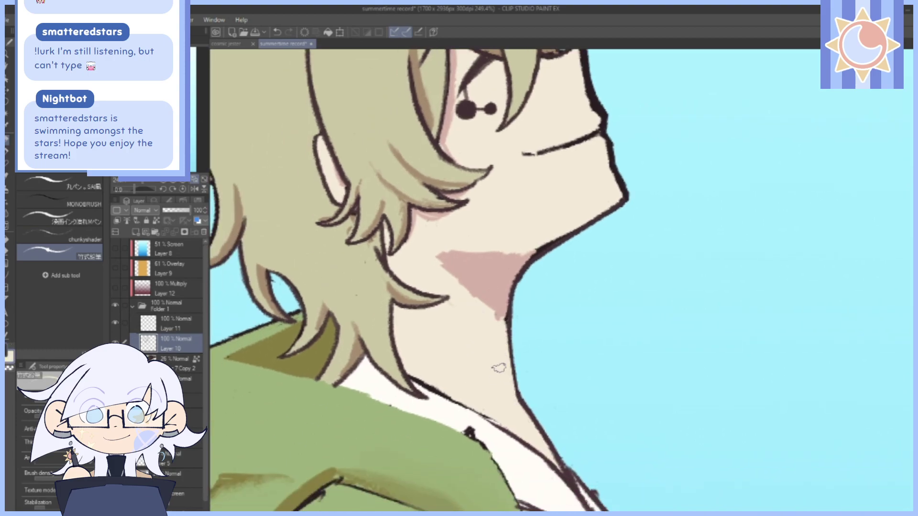
{"action": "left_click_drag", "start_coordinate": [565, 296], "coordinate": [594, 177]}
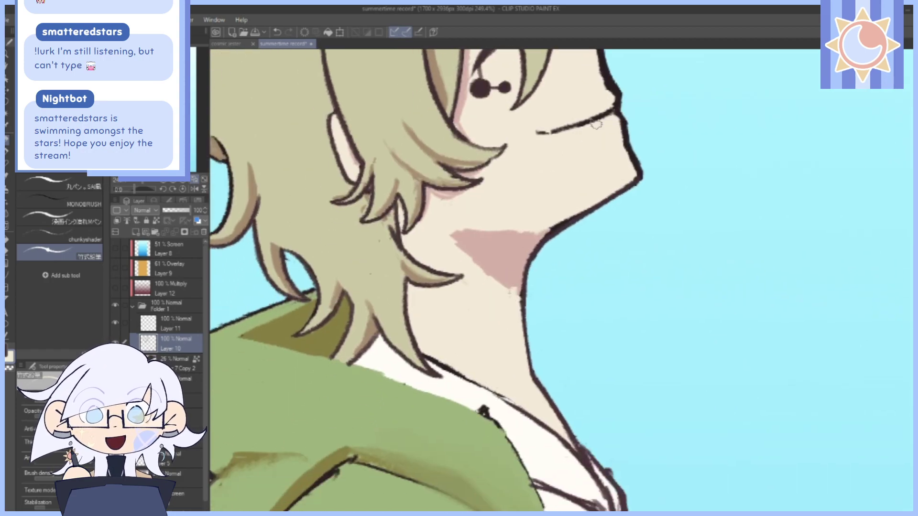
{"action": "mouse_move", "coordinate": [547, 223]}
{"action": "left_mouse_down"}
{"action": "mouse_move", "coordinate": [519, 264]}
{"action": "mouse_move", "coordinate": [543, 209]}
{"action": "mouse_move", "coordinate": [497, 259]}
{"action": "left_mouse_up"}
{"action": "mouse_move", "coordinate": [510, 192]}
{"action": "left_mouse_down"}
{"action": "mouse_move", "coordinate": [486, 241]}
{"action": "mouse_move", "coordinate": [491, 276]}
{"action": "mouse_move", "coordinate": [455, 238]}
{"action": "left_mouse_up"}
{"action": "left_click", "coordinate": [278, 32]}
{"action": "left_click", "coordinate": [278, 32]}
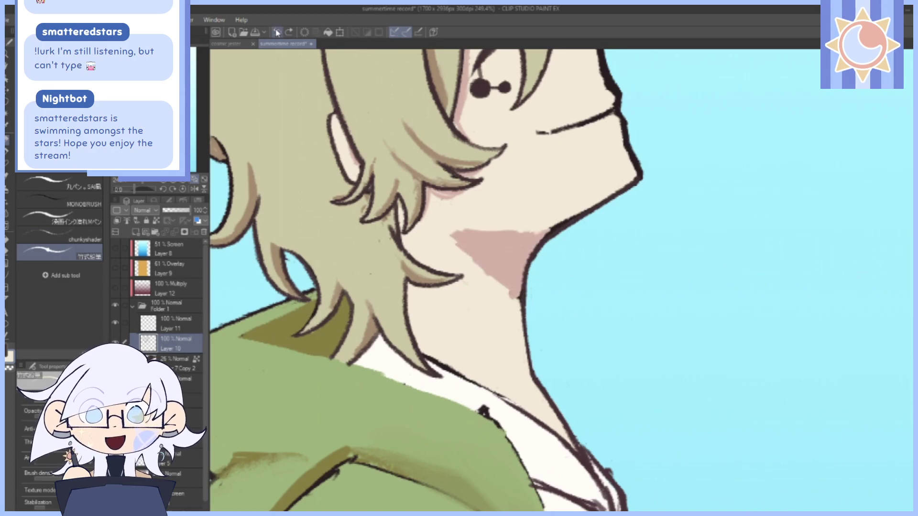
{"action": "left_click", "coordinate": [277, 33]}
{"action": "left_click", "coordinate": [277, 33]}
{"action": "left_click", "coordinate": [277, 34]}
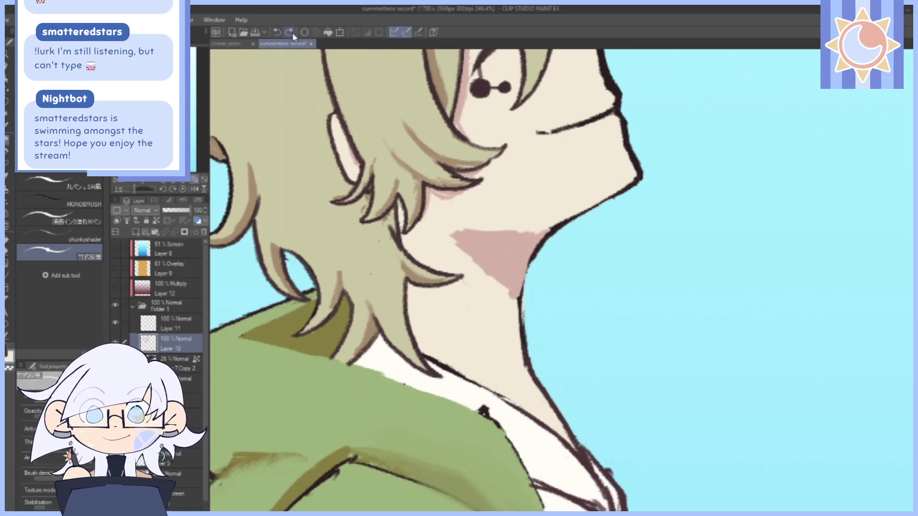
{"action": "left_click", "coordinate": [293, 35]}
{"action": "left_click", "coordinate": [293, 35]}
Paint over the large pink shadow under the chin with the skin colour on the colour layer below the line art.
{"action": "left_click", "coordinate": [184, 383]}
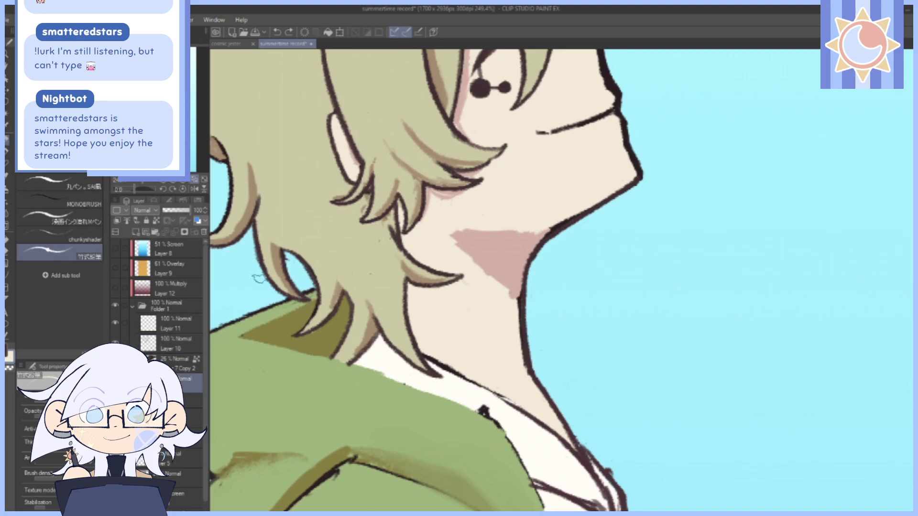
{"action": "mouse_move", "coordinate": [548, 220]}
{"action": "left_mouse_down"}
{"action": "mouse_move", "coordinate": [512, 288]}
{"action": "mouse_move", "coordinate": [517, 228]}
{"action": "mouse_move", "coordinate": [533, 207]}
{"action": "mouse_move", "coordinate": [494, 291]}
{"action": "mouse_move", "coordinate": [496, 213]}
{"action": "mouse_move", "coordinate": [474, 237]}
{"action": "mouse_move", "coordinate": [470, 259]}
{"action": "left_mouse_up"}
{"action": "left_click_drag", "start_coordinate": [614, 156], "coordinate": [545, 301]}
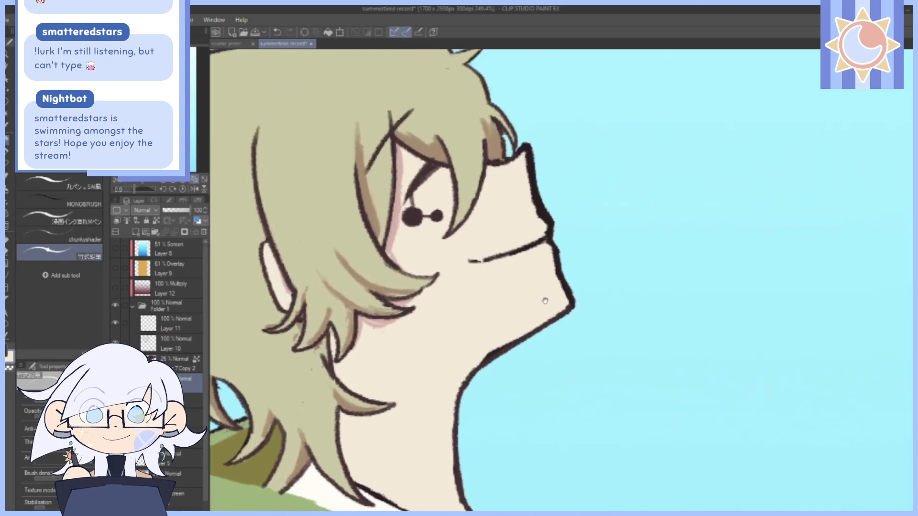
{"action": "left_click_drag", "start_coordinate": [609, 344], "coordinate": [683, 207]}
{"action": "left_click_drag", "start_coordinate": [589, 206], "coordinate": [568, 222]}
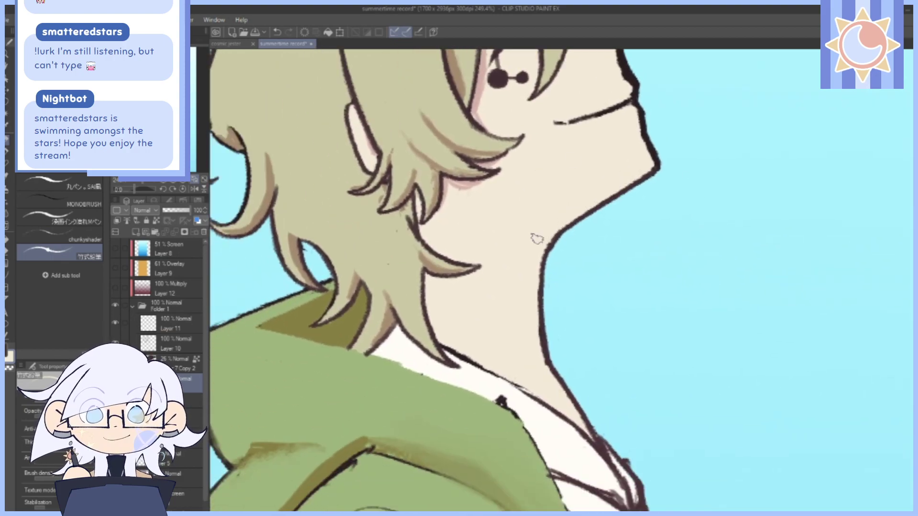
{"action": "left_click_drag", "start_coordinate": [632, 122], "coordinate": [625, 383]}
{"action": "mouse_move", "coordinate": [688, 414]}
{"action": "left_mouse_down"}
{"action": "mouse_move", "coordinate": [684, 337]}
{"action": "mouse_move", "coordinate": [721, 365]}
{"action": "mouse_move", "coordinate": [717, 428]}
{"action": "mouse_move", "coordinate": [729, 448]}
{"action": "mouse_move", "coordinate": [717, 455]}
{"action": "mouse_move", "coordinate": [719, 431]}
{"action": "left_mouse_up"}
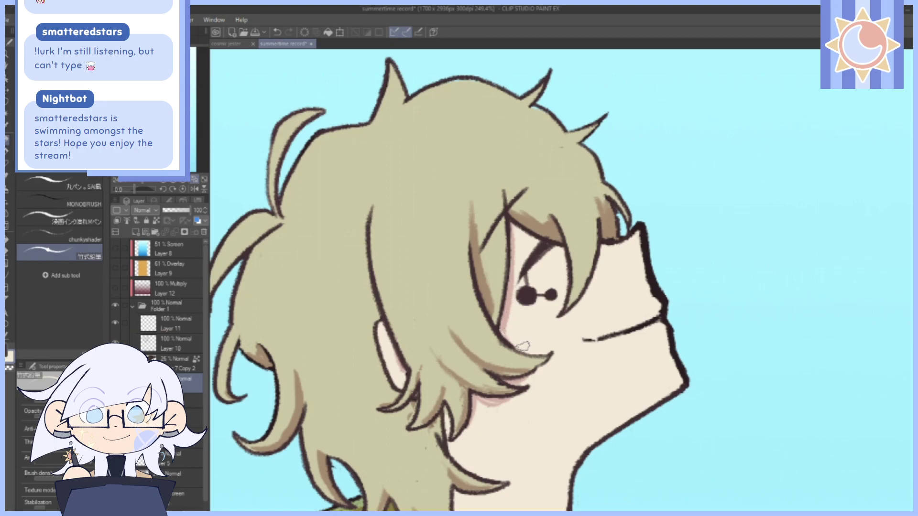
Sample the pink skin shadow colour and shade the neck and cheek along the undersides of the hair locks.
{"action": "left_click_drag", "start_coordinate": [498, 430], "coordinate": [476, 258]}
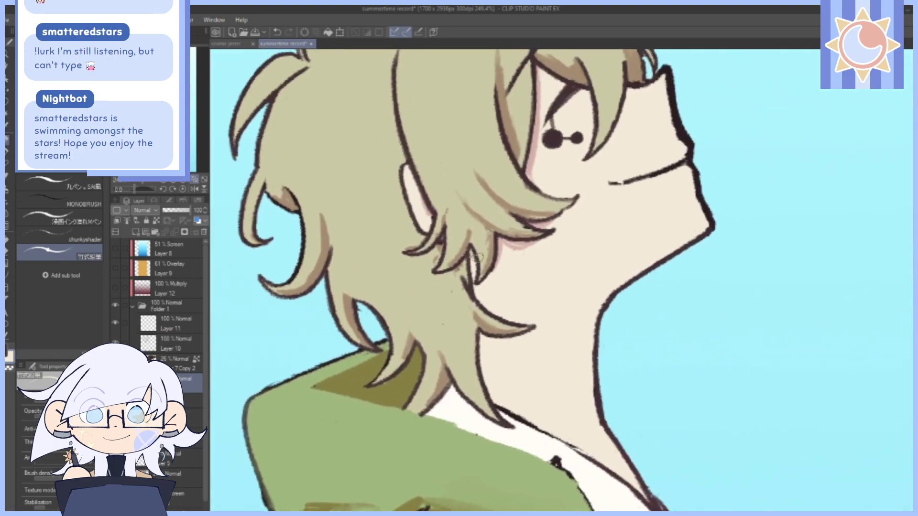
{"action": "left_click", "coordinate": [501, 243], "text": "alt"}
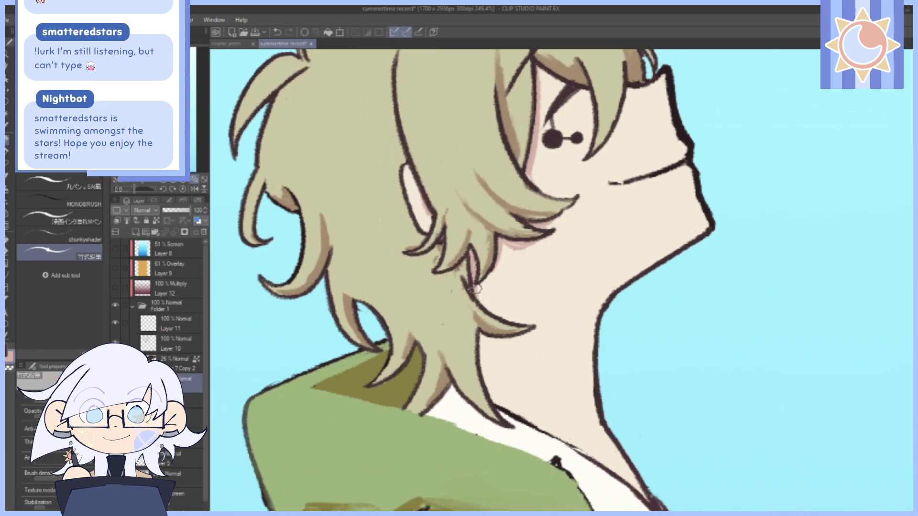
{"action": "left_click_drag", "start_coordinate": [480, 338], "coordinate": [483, 382]}
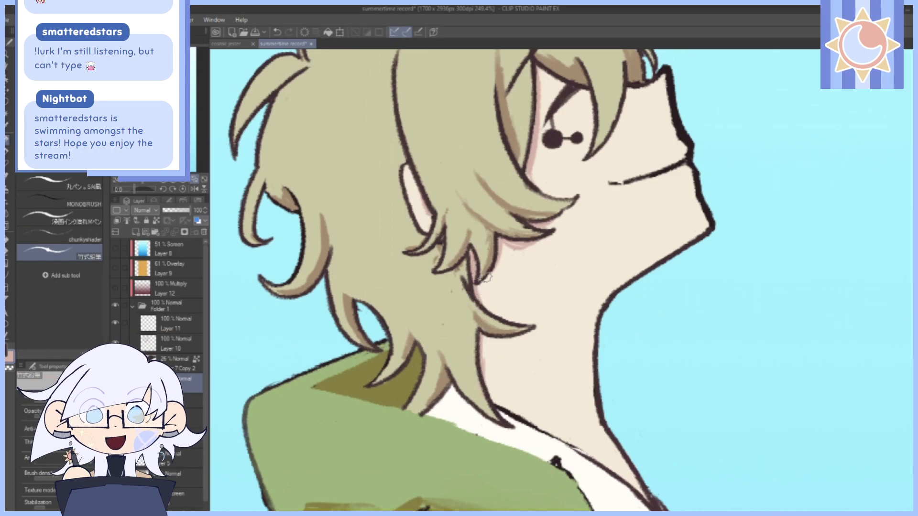
{"action": "left_click_drag", "start_coordinate": [501, 348], "coordinate": [526, 342]}
{"action": "mouse_move", "coordinate": [538, 117]}
{"action": "left_mouse_down"}
{"action": "mouse_move", "coordinate": [516, 177]}
{"action": "mouse_move", "coordinate": [468, 189]}
{"action": "left_mouse_up"}
{"action": "left_click", "coordinate": [282, 35]}
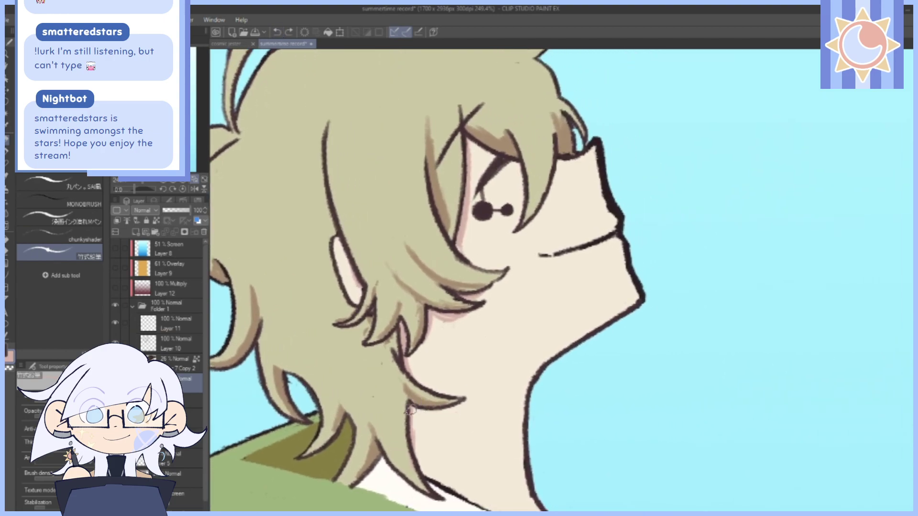
{"action": "mouse_move", "coordinate": [410, 410]}
{"action": "left_mouse_down"}
{"action": "mouse_move", "coordinate": [453, 415]}
{"action": "mouse_move", "coordinate": [424, 420]}
{"action": "mouse_move", "coordinate": [447, 416]}
{"action": "mouse_move", "coordinate": [412, 402]}
{"action": "left_mouse_up"}
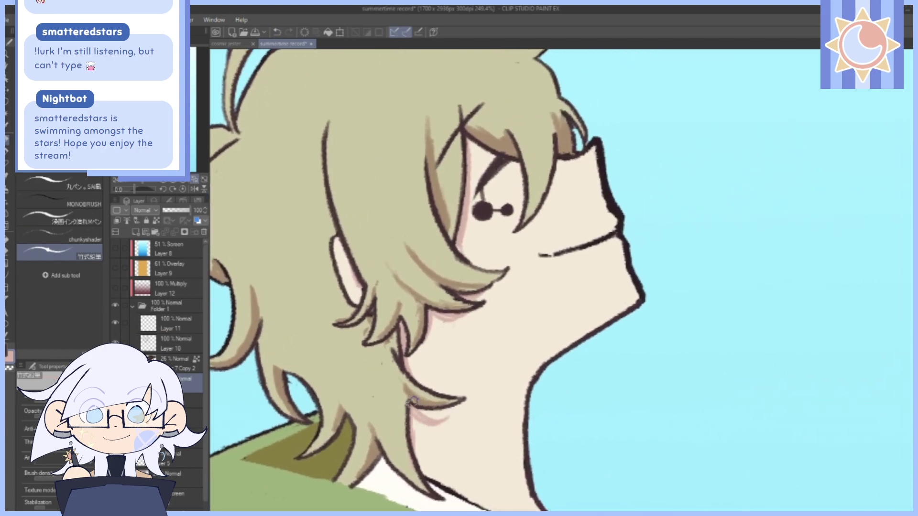
{"action": "left_click_drag", "start_coordinate": [434, 295], "coordinate": [453, 315]}
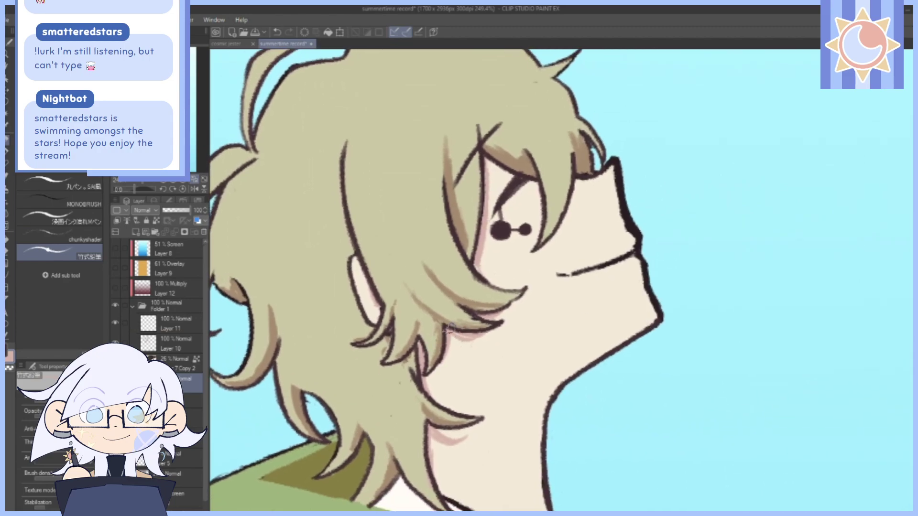
{"action": "left_click_drag", "start_coordinate": [545, 159], "coordinate": [514, 203]}
{"action": "left_click_drag", "start_coordinate": [458, 203], "coordinate": [454, 276]}
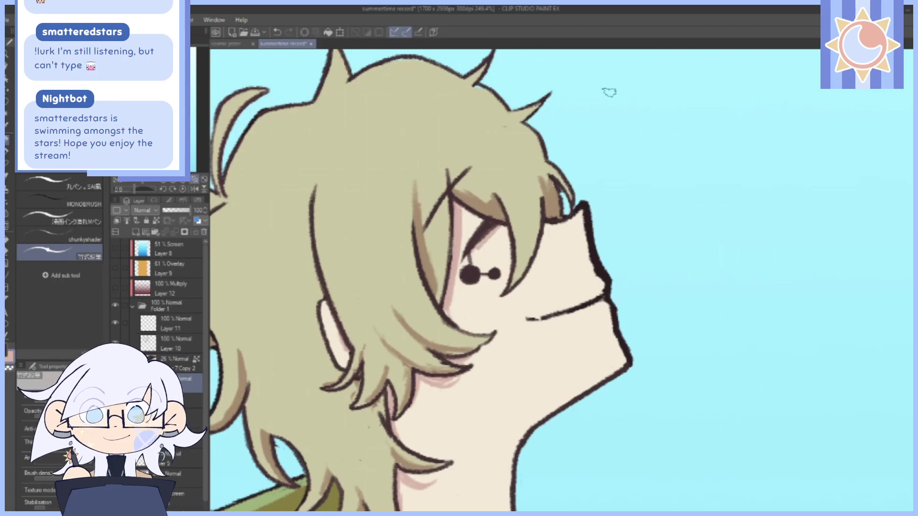
Add small pink shadows on the nose and below the mouth, trimming the nose shadow with the sampled skin colour.
{"action": "left_click_drag", "start_coordinate": [580, 216], "coordinate": [591, 260]}
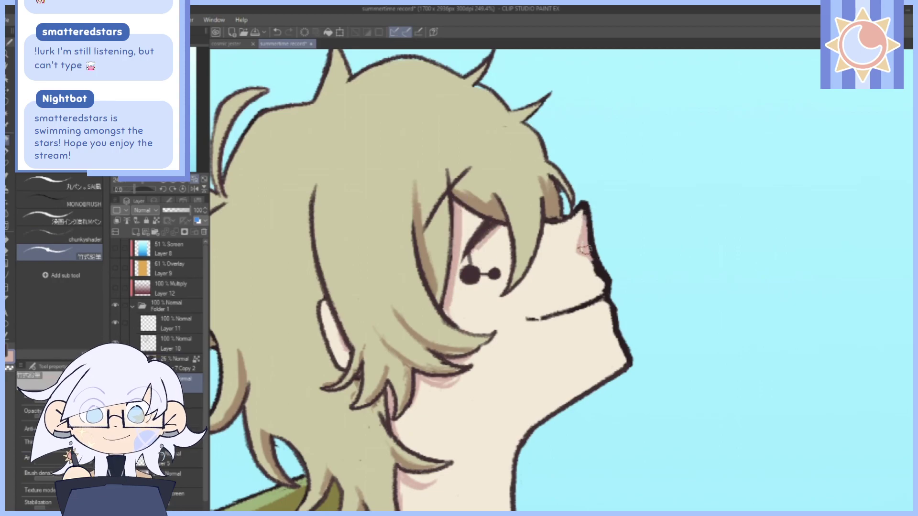
{"action": "left_click_drag", "start_coordinate": [632, 77], "coordinate": [601, 176]}
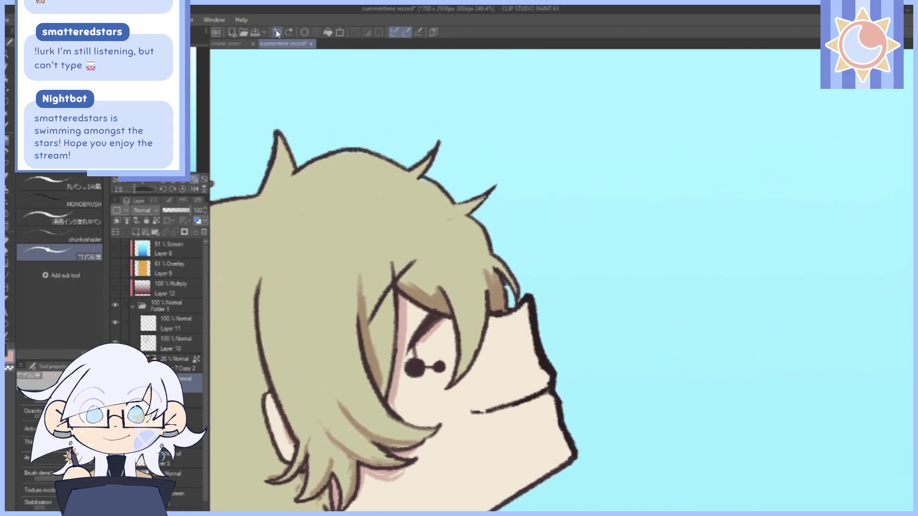
{"action": "left_click_drag", "start_coordinate": [525, 310], "coordinate": [531, 352]}
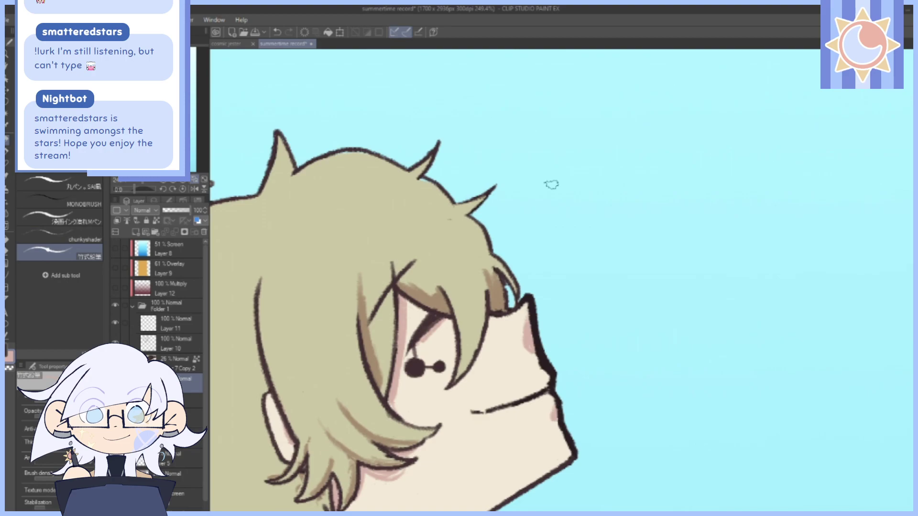
{"action": "left_click_drag", "start_coordinate": [584, 180], "coordinate": [604, 116]}
{"action": "left_click", "coordinate": [533, 279], "text": "alt"}
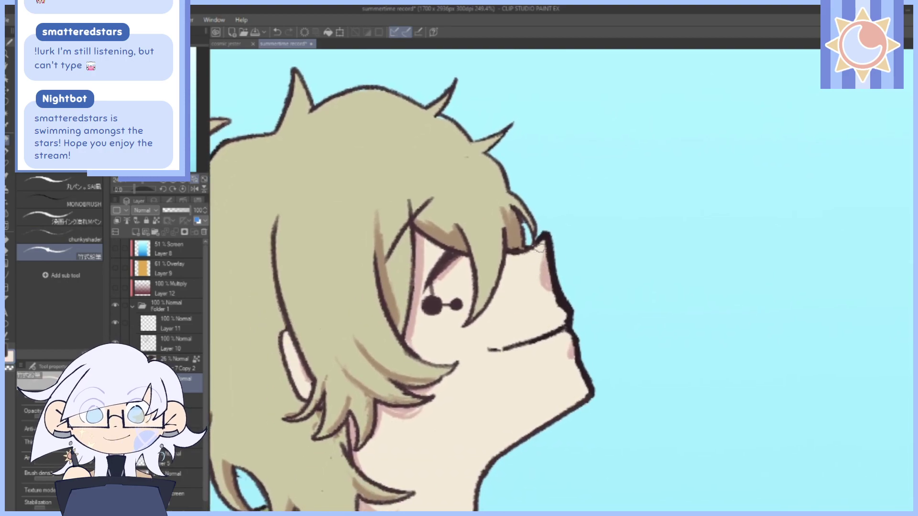
{"action": "left_click_drag", "start_coordinate": [539, 248], "coordinate": [540, 273]}
{"action": "left_click", "coordinate": [571, 355], "text": "alt"}
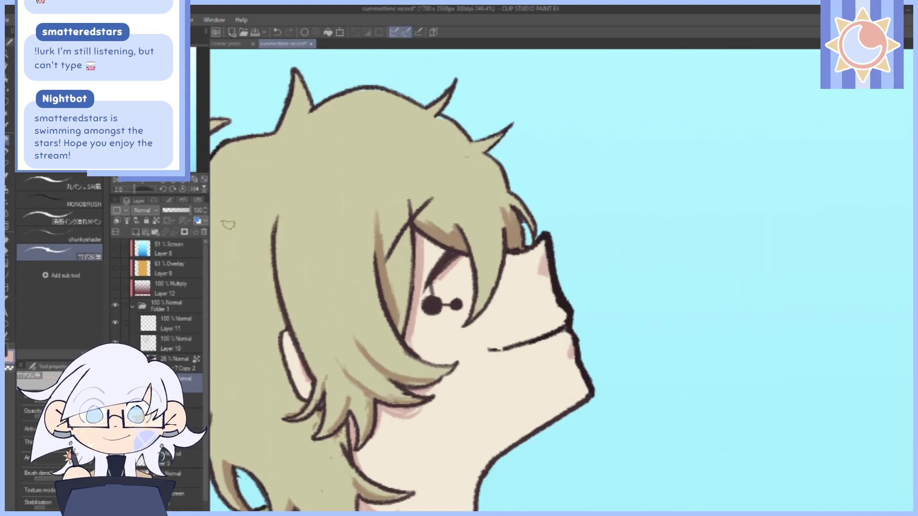
Look over the whole illustration, selecting Layer 10, and examine the character's hair, ear and face up close.
{"action": "left_click", "coordinate": [195, 179]}
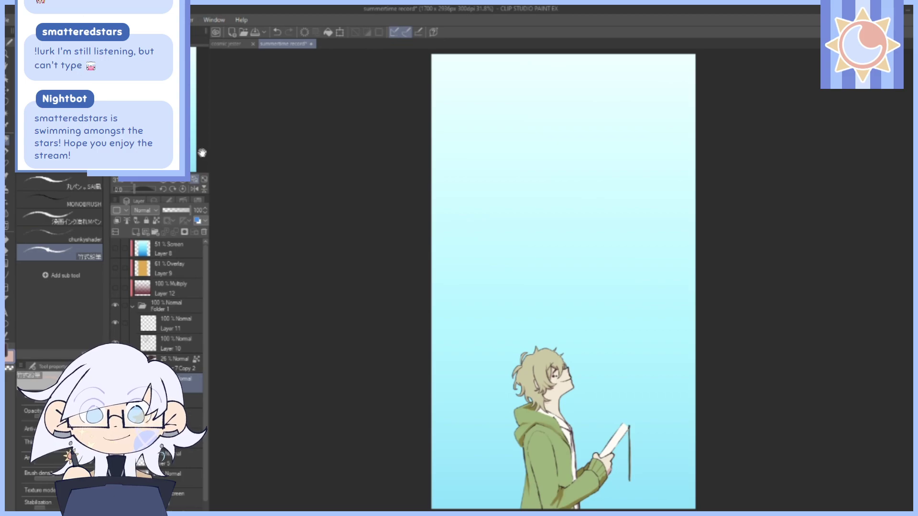
{"action": "left_click_drag", "start_coordinate": [133, 181], "coordinate": [140, 182]}
{"action": "left_click", "coordinate": [167, 138]}
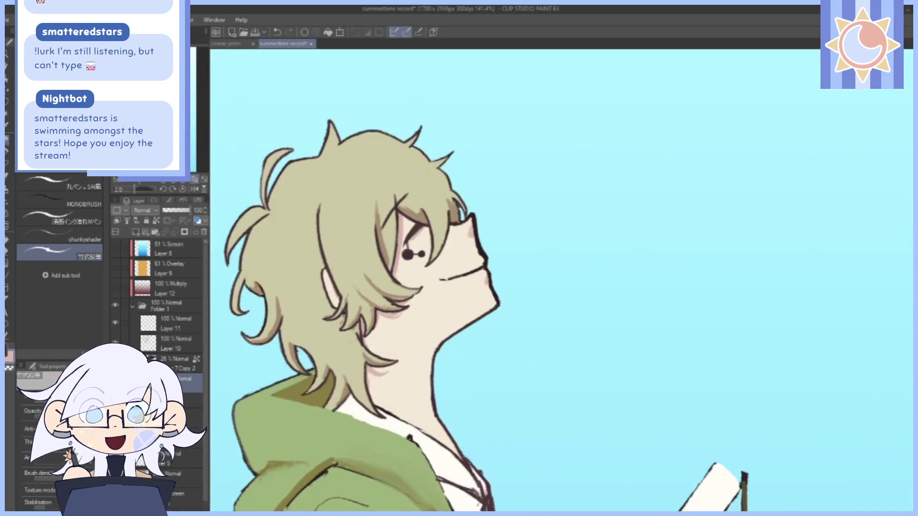
{"action": "mouse_move", "coordinate": [627, 223]}
{"action": "left_mouse_down"}
{"action": "mouse_move", "coordinate": [656, 223]}
{"action": "mouse_move", "coordinate": [681, 161]}
{"action": "left_mouse_up"}
{"action": "mouse_move", "coordinate": [660, 205]}
{"action": "left_mouse_down"}
{"action": "mouse_move", "coordinate": [654, 252]}
{"action": "mouse_move", "coordinate": [638, 162]}
{"action": "left_mouse_up"}
{"action": "left_click_drag", "start_coordinate": [640, 196], "coordinate": [668, 301]}
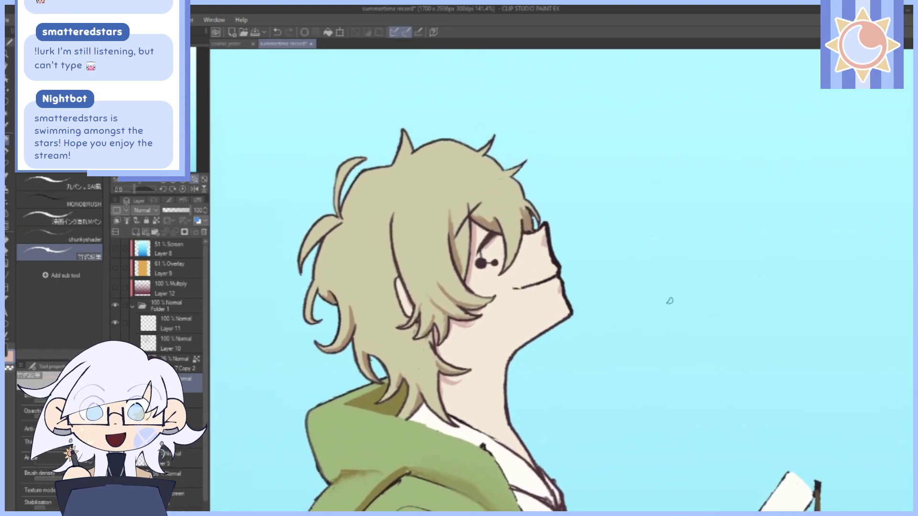
{"action": "left_click", "coordinate": [173, 342]}
{"action": "left_click_drag", "start_coordinate": [653, 247], "coordinate": [627, 252]}
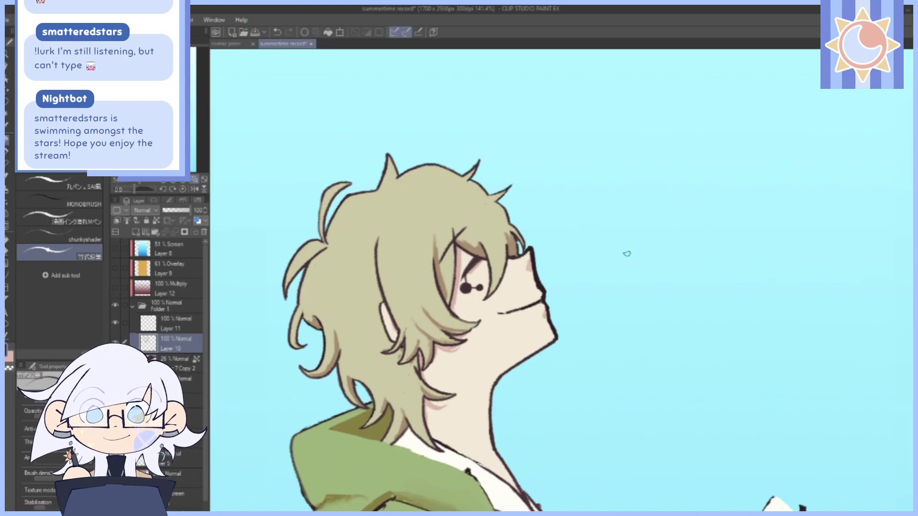
{"action": "left_click_drag", "start_coordinate": [540, 208], "coordinate": [548, 182]}
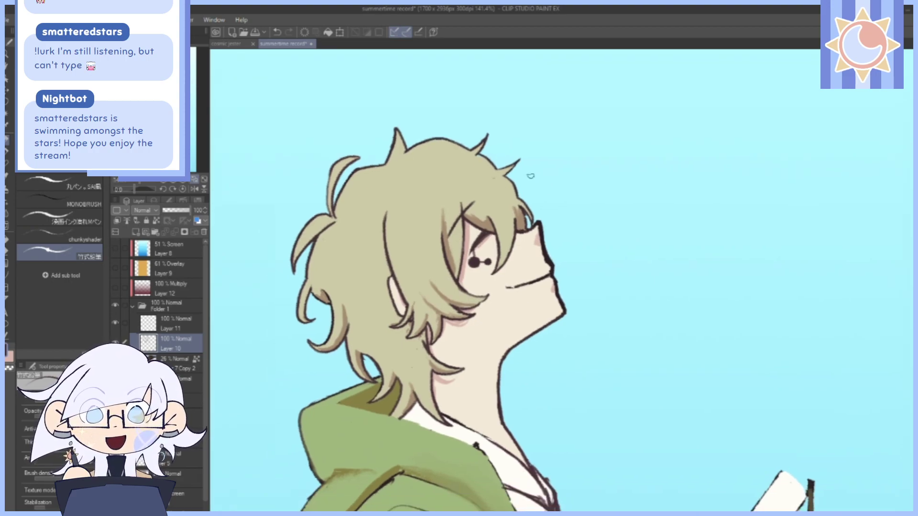
{"action": "left_click", "coordinate": [144, 181]}
{"action": "left_click_drag", "start_coordinate": [284, 231], "coordinate": [551, 269]}
{"action": "left_click_drag", "start_coordinate": [437, 337], "coordinate": [420, 300]}
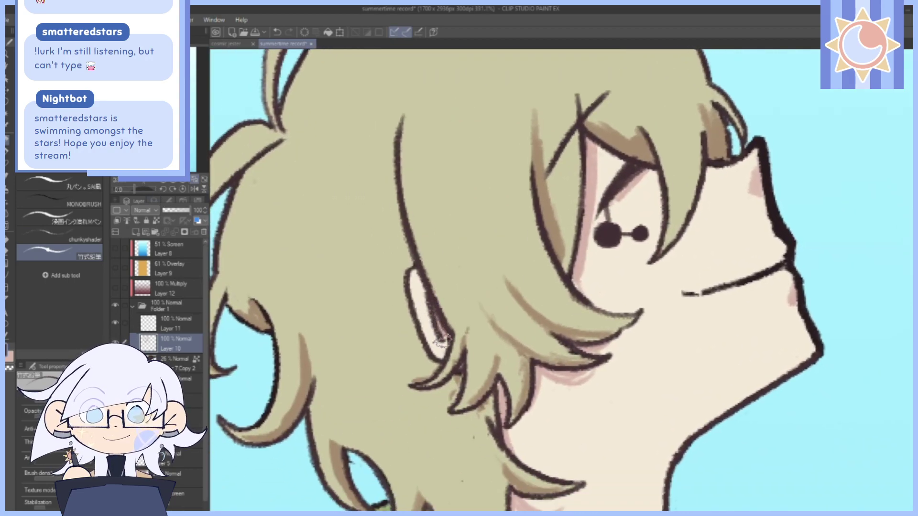
{"action": "left_click_drag", "start_coordinate": [510, 168], "coordinate": [451, 253]}
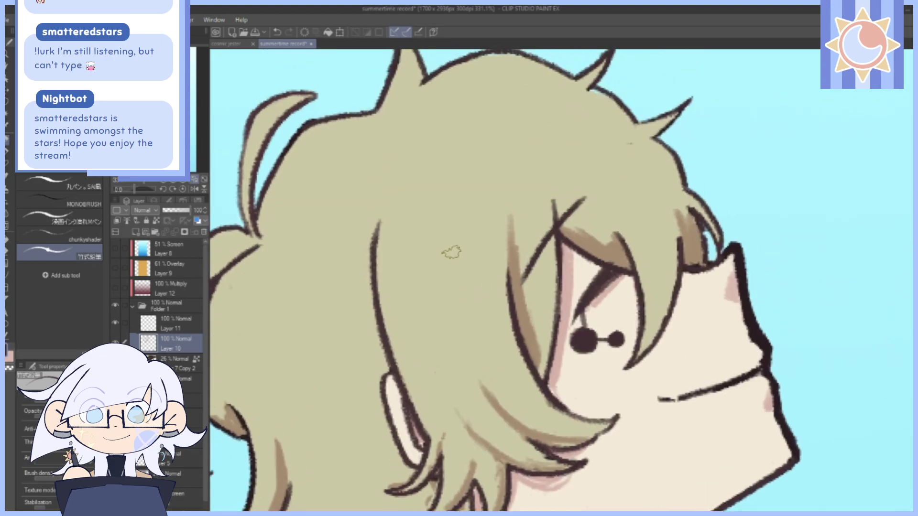
Save the illustration.
{"action": "left_click", "coordinate": [137, 181]}
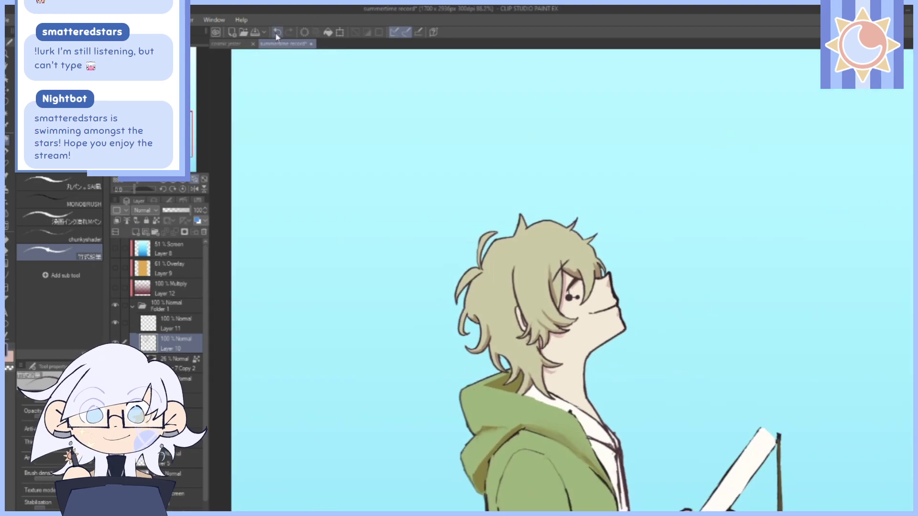
{"action": "left_click", "coordinate": [257, 33]}
{"action": "mouse_move", "coordinate": [755, 369]}
{"action": "left_mouse_down"}
{"action": "mouse_move", "coordinate": [638, 248]}
{"action": "mouse_move", "coordinate": [666, 222]}
{"action": "mouse_move", "coordinate": [662, 318]}
{"action": "mouse_move", "coordinate": [664, 281]}
{"action": "left_mouse_up"}
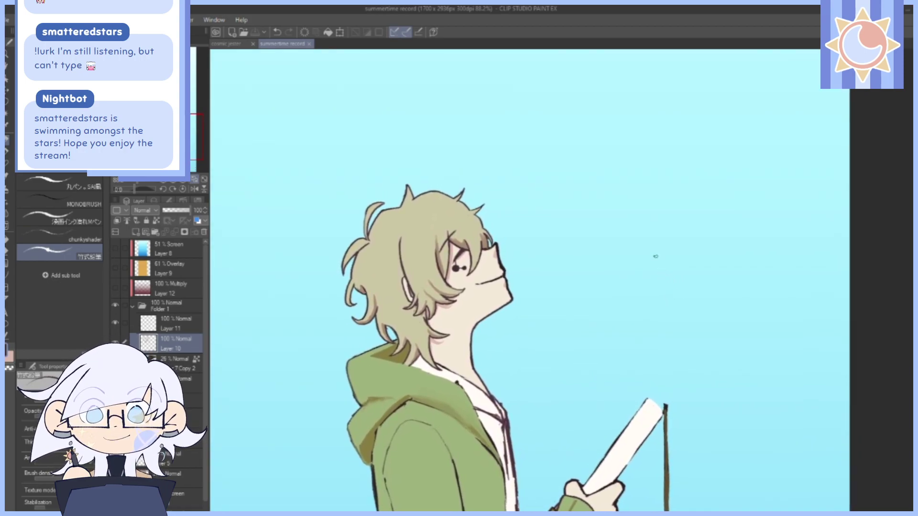
Select the colour layer below the line art, sample the pink skin shadow colour and touch up the small shadow below the mouth.
{"action": "left_click", "coordinate": [141, 181]}
{"action": "left_click_drag", "start_coordinate": [140, 181], "coordinate": [146, 181]}
{"action": "left_click", "coordinate": [170, 382]}
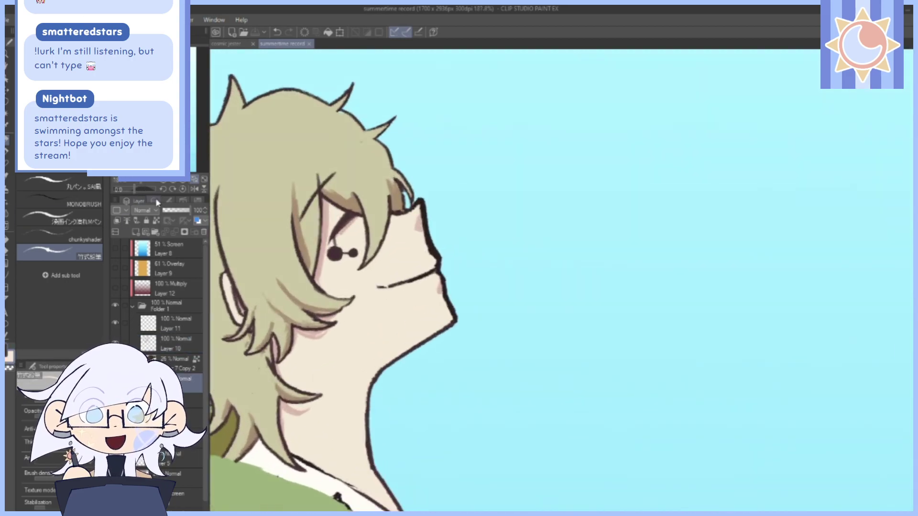
{"action": "left_click_drag", "start_coordinate": [134, 190], "coordinate": [142, 190]}
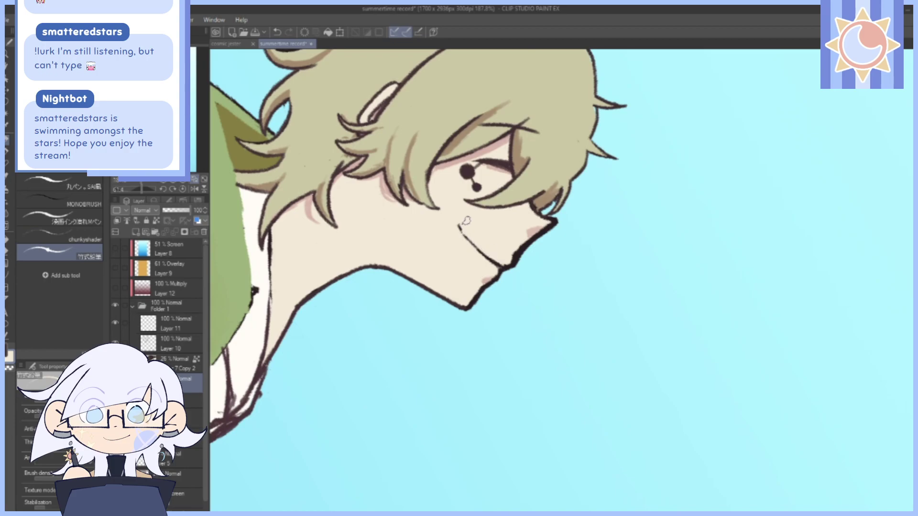
{"action": "left_click", "coordinate": [184, 190]}
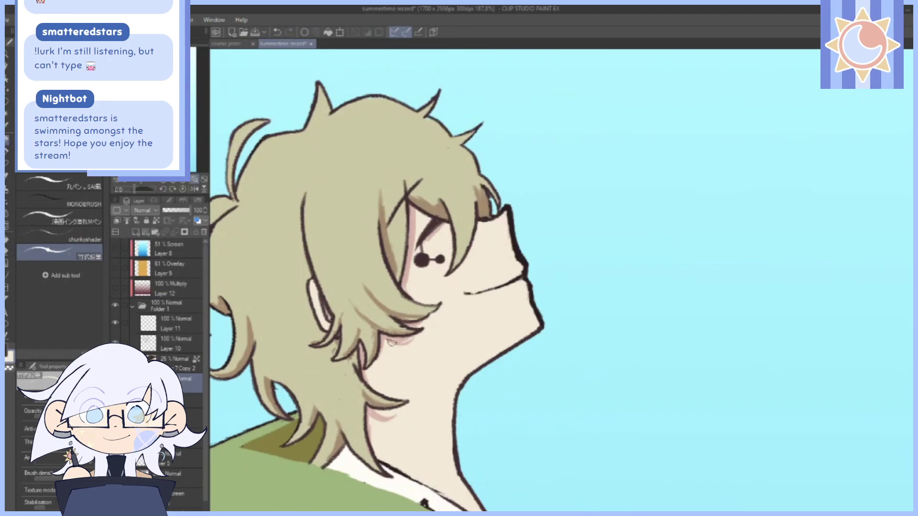
{"action": "left_click", "coordinate": [376, 412], "text": "alt"}
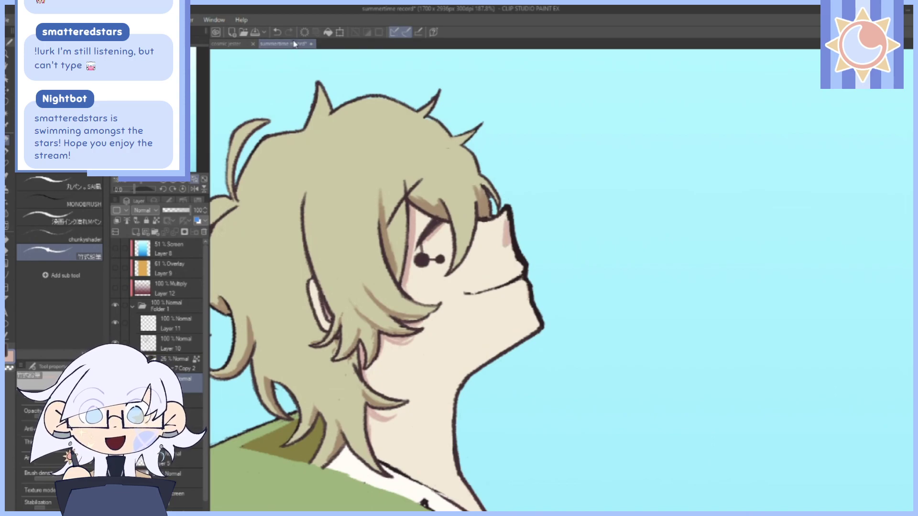
{"action": "left_click_drag", "start_coordinate": [139, 180], "coordinate": [144, 180]}
{"action": "left_click_drag", "start_coordinate": [550, 248], "coordinate": [619, 194]}
{"action": "left_click_drag", "start_coordinate": [566, 246], "coordinate": [573, 265]}
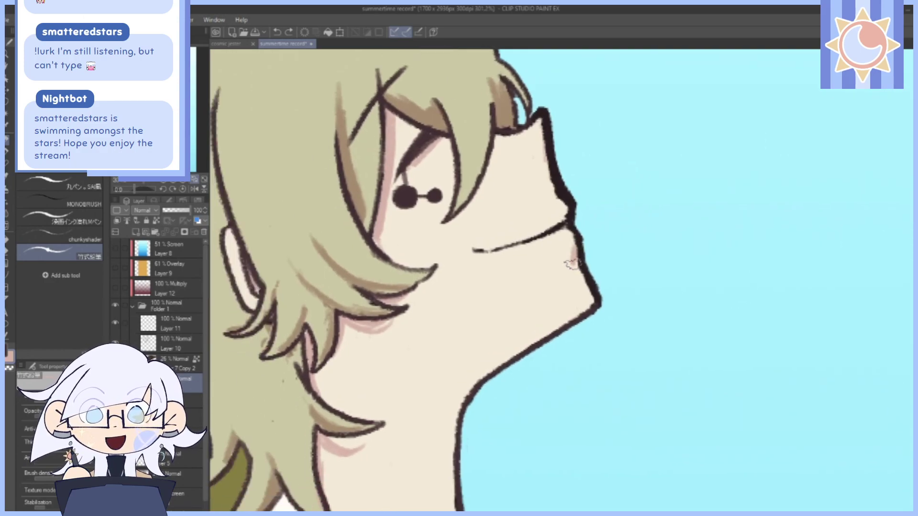
Outline a V-shaped pink shadow on the neck under the chin, opening toward the front of the throat.
{"action": "left_click_drag", "start_coordinate": [635, 135], "coordinate": [634, 206]}
{"action": "left_click_drag", "start_coordinate": [624, 260], "coordinate": [699, 39]}
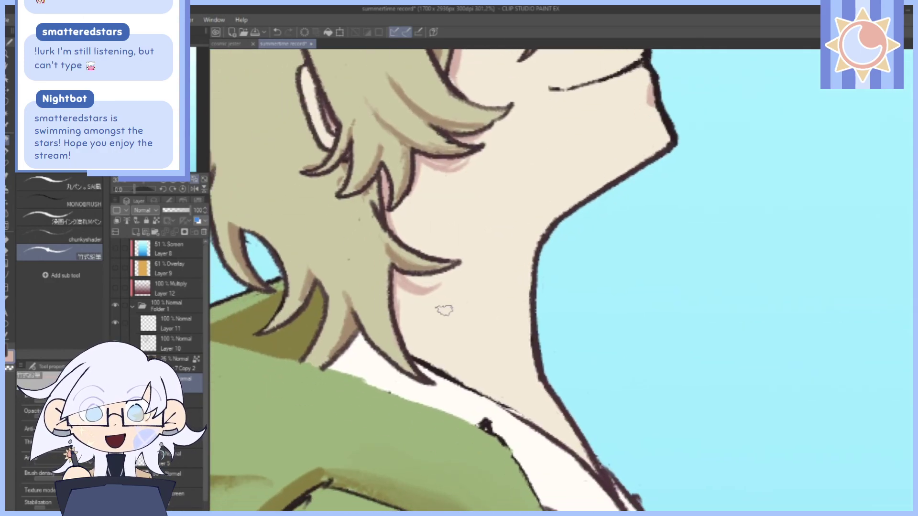
{"action": "left_click_drag", "start_coordinate": [137, 191], "coordinate": [131, 196]}
{"action": "left_click_drag", "start_coordinate": [451, 201], "coordinate": [501, 236]}
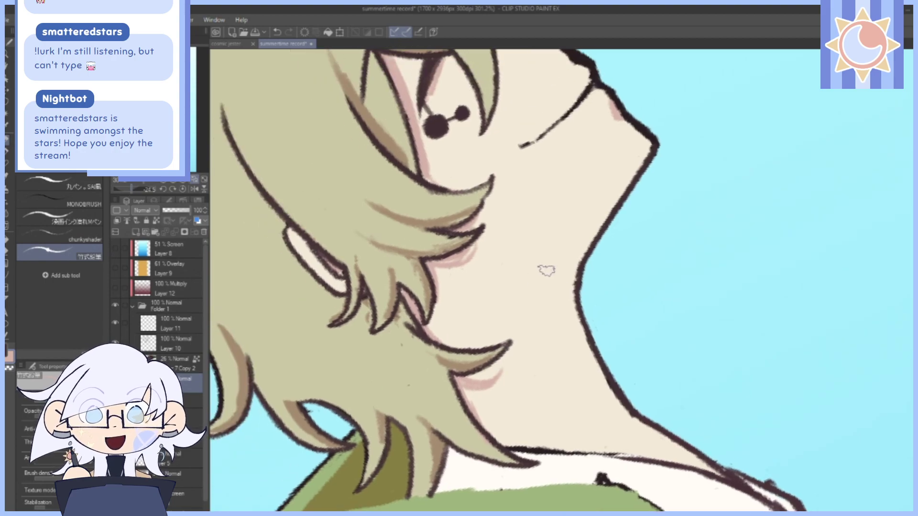
{"action": "mouse_move", "coordinate": [574, 269]}
{"action": "left_mouse_down"}
{"action": "mouse_move", "coordinate": [512, 327]}
{"action": "mouse_move", "coordinate": [577, 339]}
{"action": "left_mouse_up"}
{"action": "left_click", "coordinate": [182, 189]}
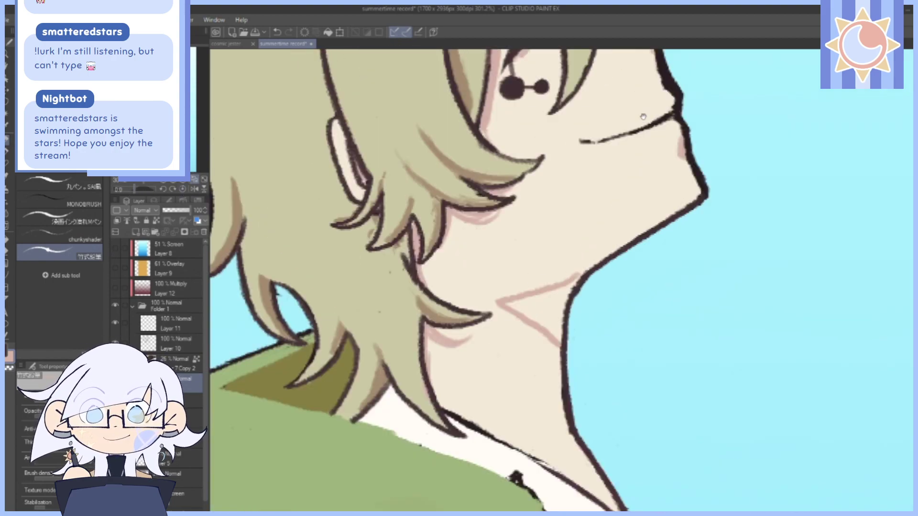
Fill the outlined neck shadow under the chin with pink and tidy its edges with the sampled skin colour.
{"action": "left_click_drag", "start_coordinate": [730, 237], "coordinate": [668, 359]}
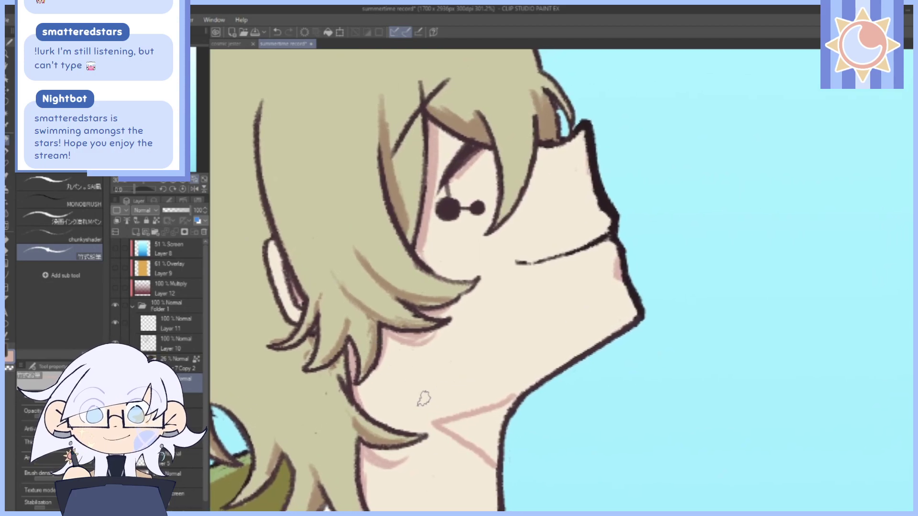
{"action": "left_click_drag", "start_coordinate": [425, 408], "coordinate": [498, 406]}
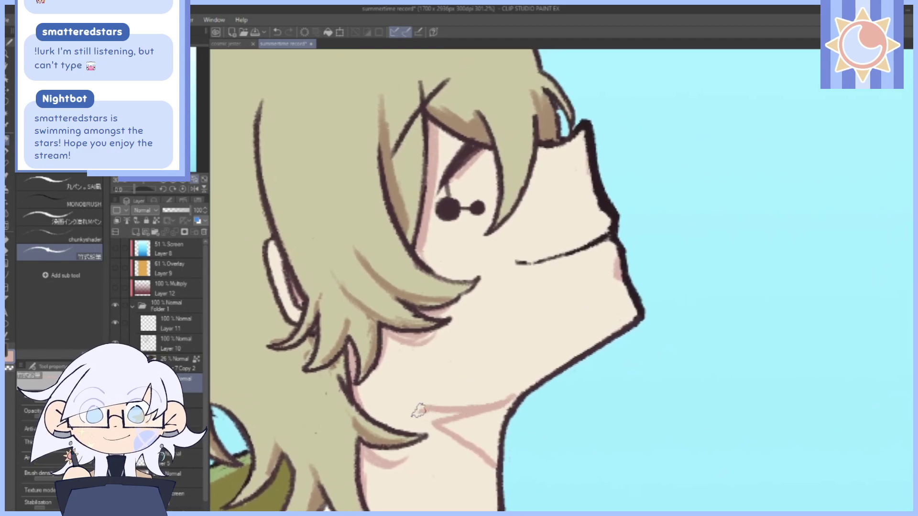
{"action": "mouse_move", "coordinate": [419, 410]}
{"action": "left_mouse_down"}
{"action": "mouse_move", "coordinate": [472, 417]}
{"action": "mouse_move", "coordinate": [502, 405]}
{"action": "mouse_move", "coordinate": [489, 393]}
{"action": "mouse_move", "coordinate": [521, 386]}
{"action": "mouse_move", "coordinate": [485, 447]}
{"action": "mouse_move", "coordinate": [466, 434]}
{"action": "left_mouse_up"}
{"action": "left_click", "coordinate": [553, 289], "text": "alt"}
{"action": "mouse_move", "coordinate": [649, 262]}
{"action": "left_mouse_down"}
{"action": "mouse_move", "coordinate": [676, 338]}
{"action": "mouse_move", "coordinate": [645, 190]}
{"action": "left_mouse_up"}
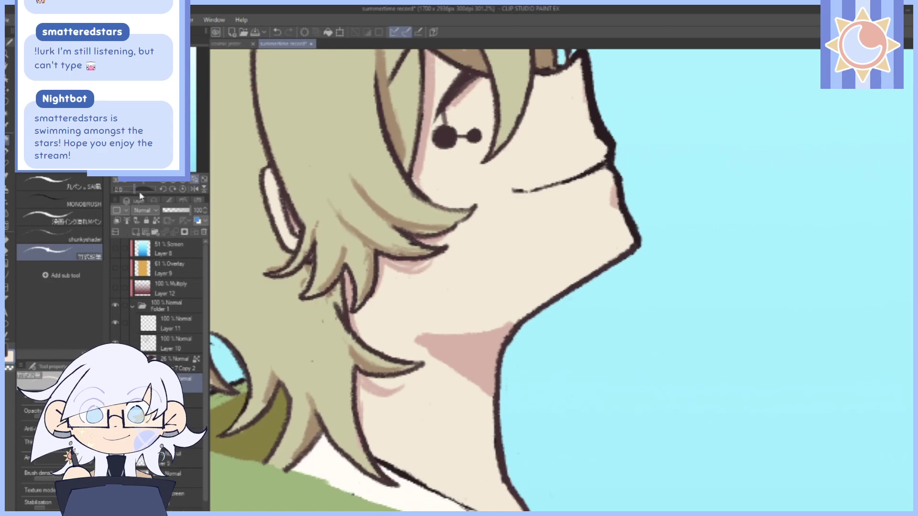
{"action": "left_click_drag", "start_coordinate": [136, 189], "coordinate": [143, 189]}
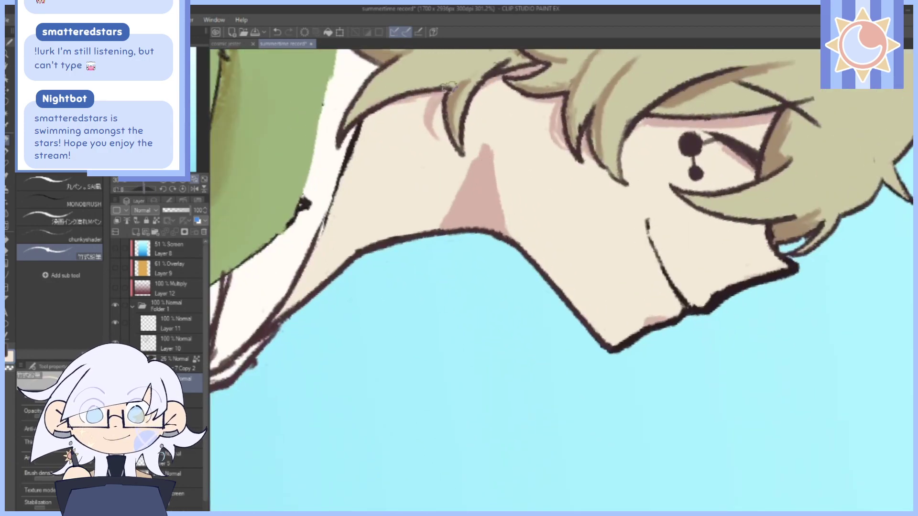
{"action": "left_click", "coordinate": [177, 192]}
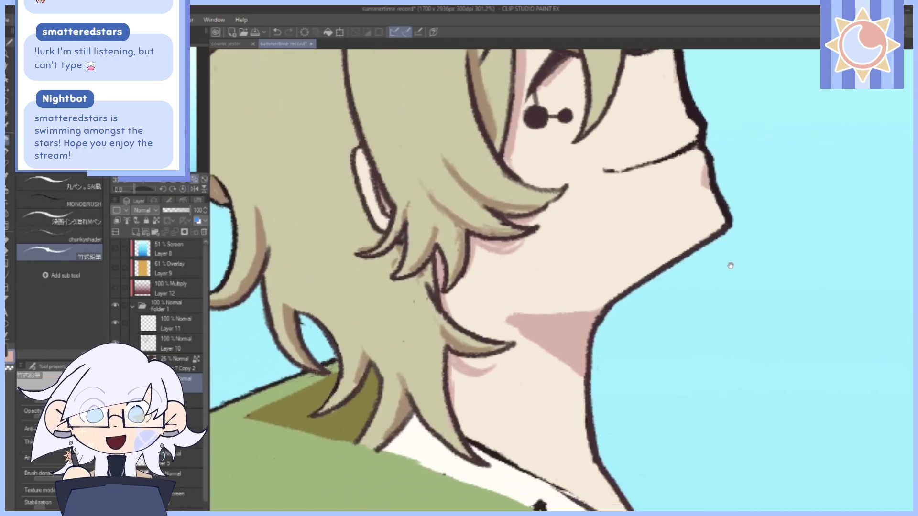
Extend the chin shadow's tip toward the hair and draw a slanted pink line down the neck toward the collar.
{"action": "mouse_move", "coordinate": [486, 304]}
{"action": "left_mouse_down"}
{"action": "mouse_move", "coordinate": [497, 309]}
{"action": "mouse_move", "coordinate": [467, 276]}
{"action": "left_mouse_up"}
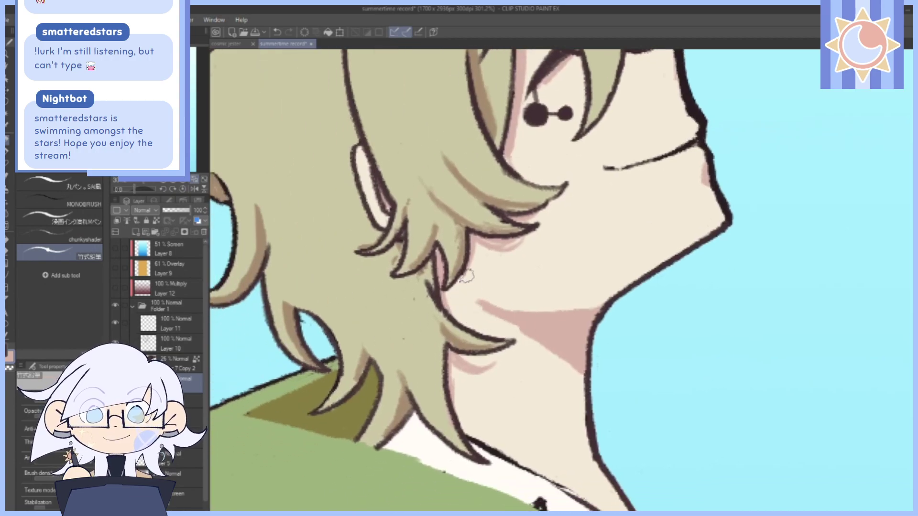
{"action": "left_click_drag", "start_coordinate": [510, 366], "coordinate": [570, 476]}
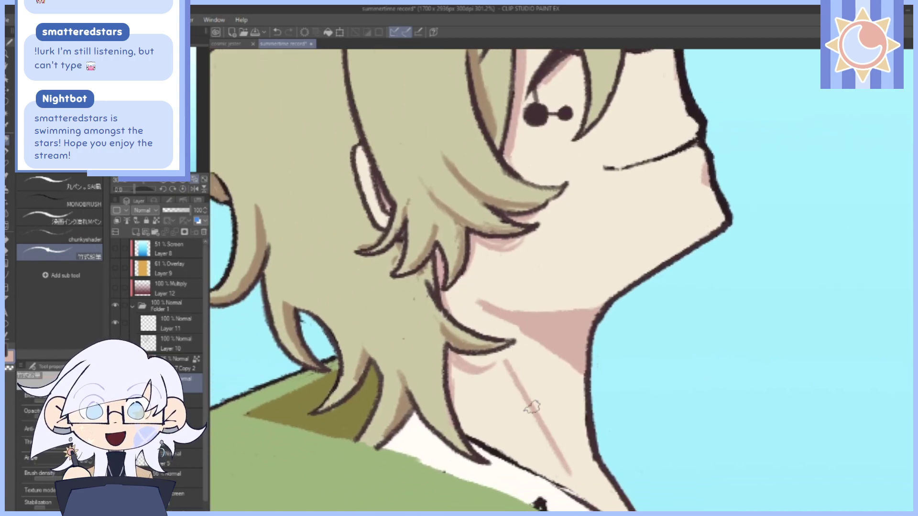
{"action": "mouse_move", "coordinate": [683, 262]}
{"action": "left_mouse_down"}
{"action": "mouse_move", "coordinate": [635, 340]}
{"action": "mouse_move", "coordinate": [583, 206]}
{"action": "left_mouse_up"}
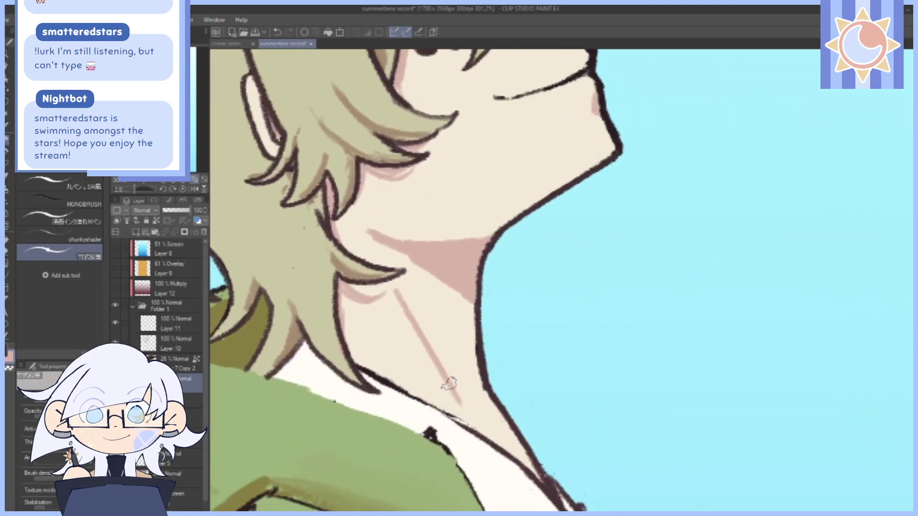
{"action": "left_click_drag", "start_coordinate": [449, 383], "coordinate": [471, 407]}
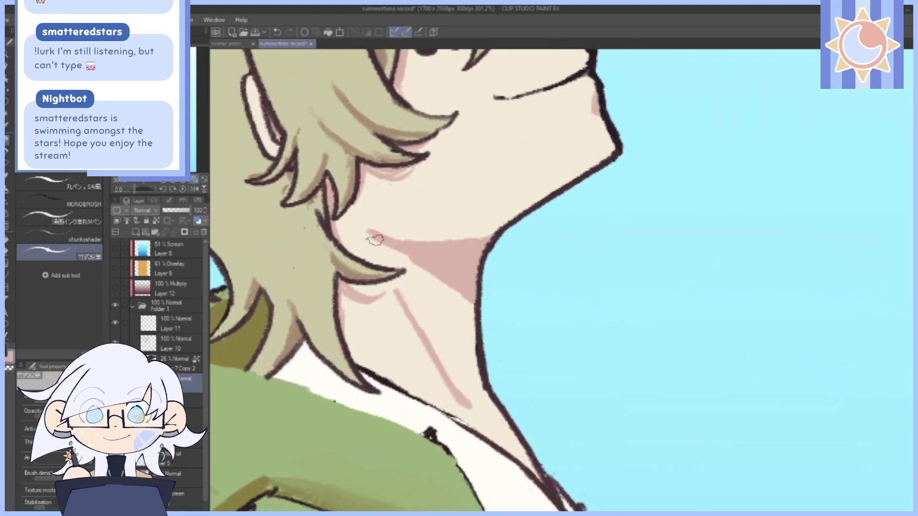
Thicken the tip of the chin shadow beside the hair lock, redoing the first stroke, and check the whole figure.
{"action": "left_click_drag", "start_coordinate": [374, 237], "coordinate": [386, 264]}
{"action": "left_click", "coordinate": [280, 32]}
{"action": "left_click_drag", "start_coordinate": [390, 250], "coordinate": [408, 255]}
{"action": "scroll", "coordinate": [563, 279], "scroll_direction": "down", "scroll_amount": 5}
{"action": "left_click_drag", "start_coordinate": [763, 269], "coordinate": [704, 311]}
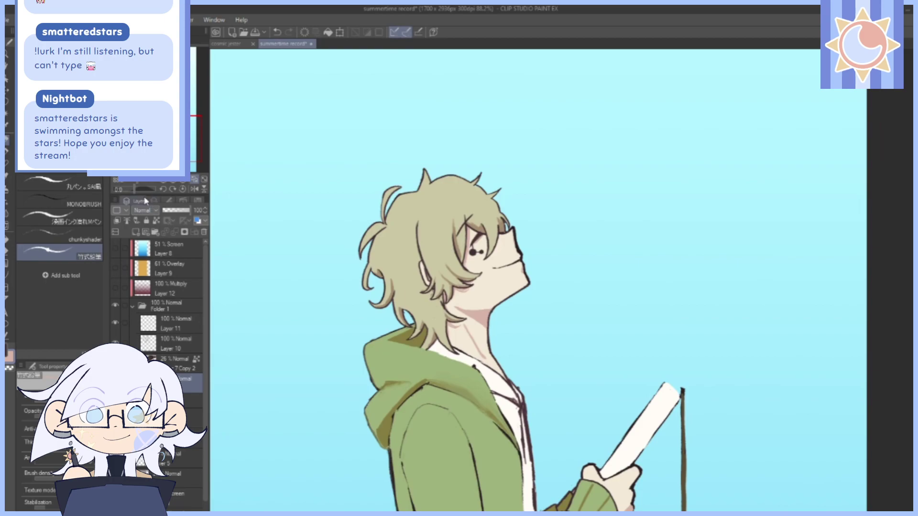
{"action": "scroll", "coordinate": [437, 287], "scroll_direction": "up", "scroll_amount": 5}
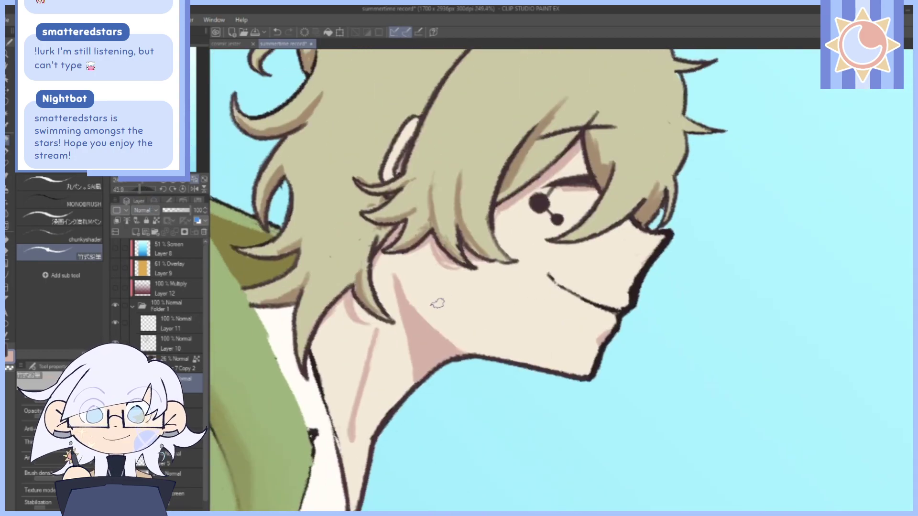
{"action": "left_click", "coordinate": [183, 189]}
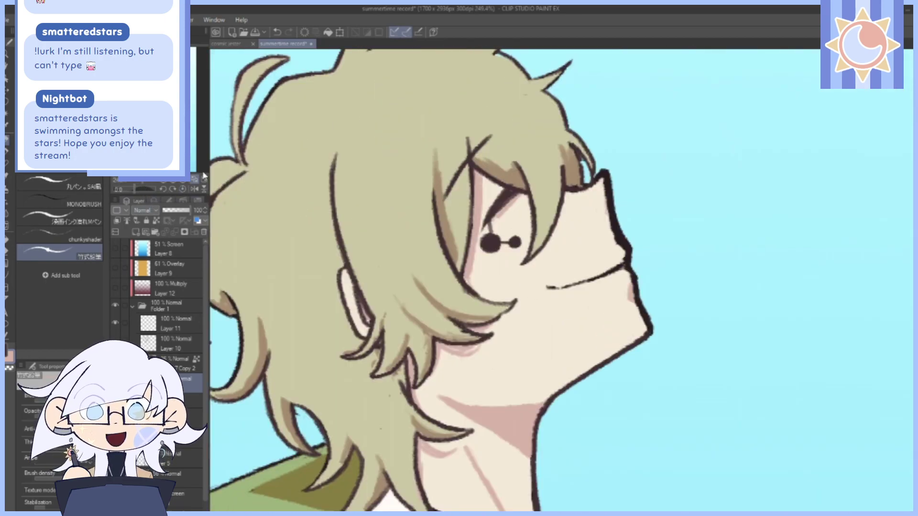
Sample the skin colour and trim back the thin tip of the chin shadow beside the hair.
{"action": "left_click_drag", "start_coordinate": [746, 351], "coordinate": [758, 344]}
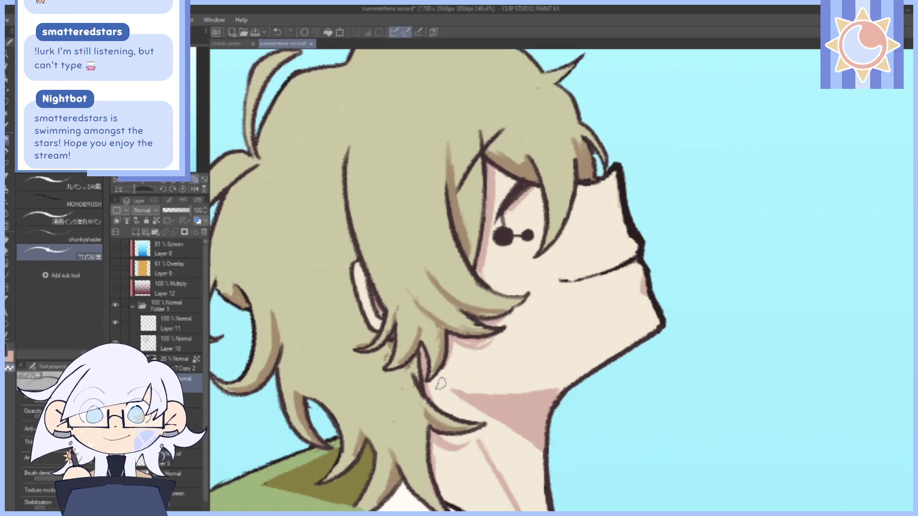
{"action": "left_click_drag", "start_coordinate": [440, 386], "coordinate": [495, 387]}
{"action": "key", "text": "ctrl+z"}
{"action": "left_click", "coordinate": [524, 349], "text": "alt"}
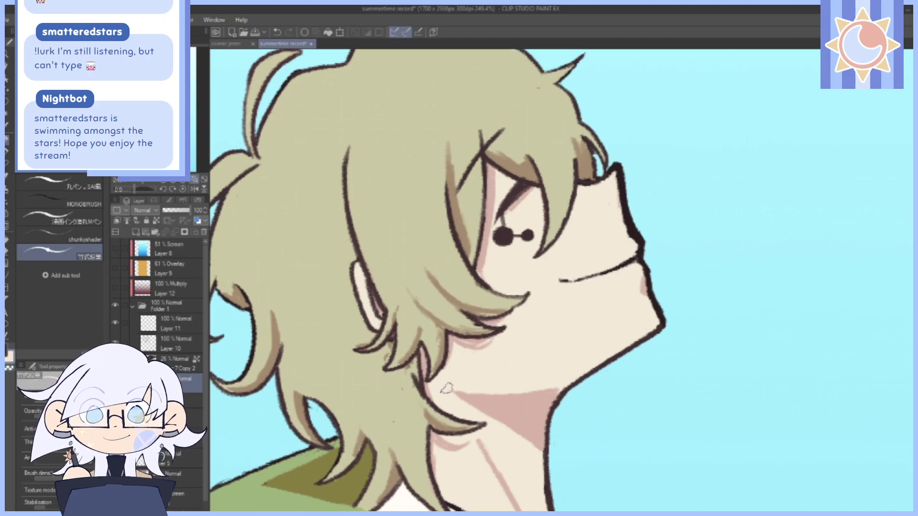
{"action": "left_click_drag", "start_coordinate": [447, 389], "coordinate": [497, 417]}
{"action": "left_click_drag", "start_coordinate": [736, 385], "coordinate": [683, 326]}
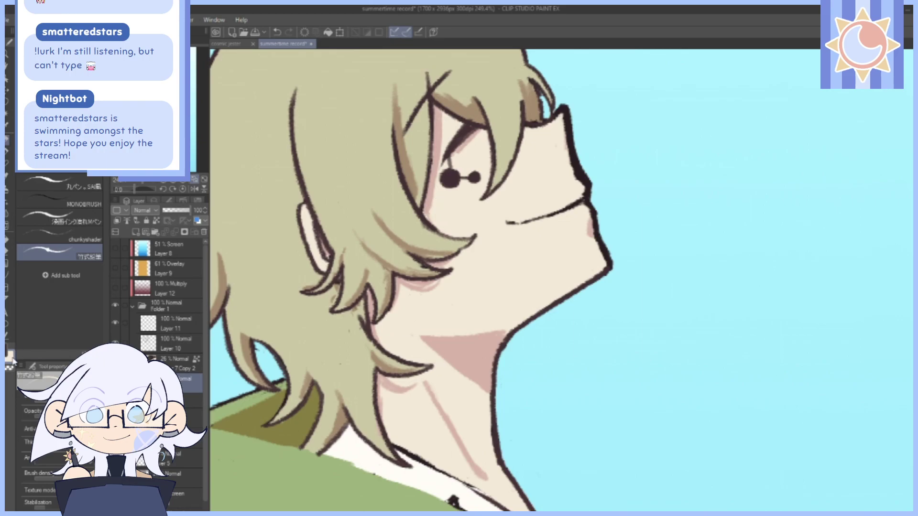
Sample the pink shadow colour and repaint the chin shadow's tip angled up toward the hair locks, undoing the last stroke.
{"action": "left_click", "coordinate": [470, 349], "text": "alt"}
{"action": "left_click_drag", "start_coordinate": [404, 317], "coordinate": [439, 335]}
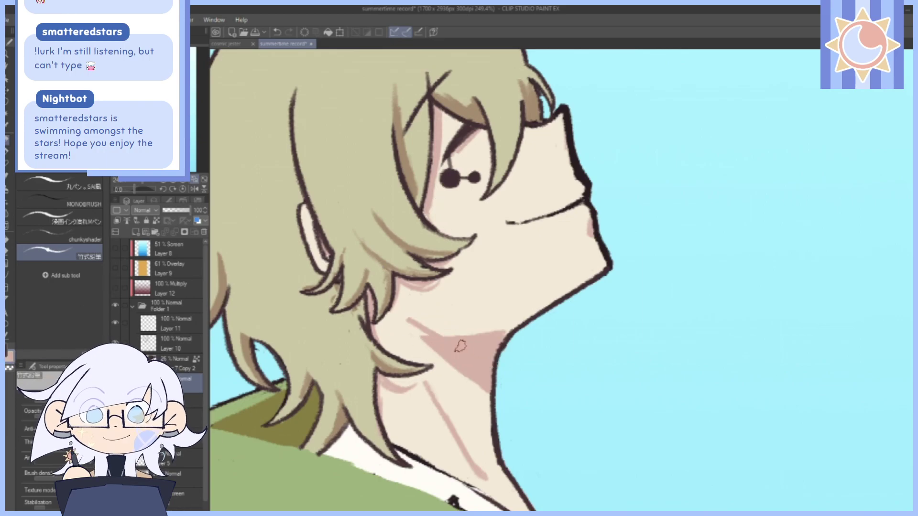
{"action": "left_click_drag", "start_coordinate": [651, 286], "coordinate": [704, 308]}
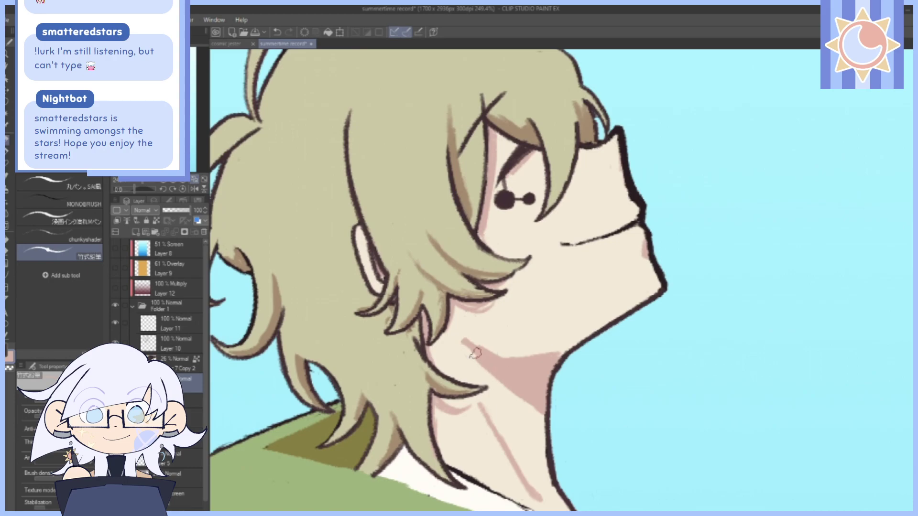
{"action": "left_click_drag", "start_coordinate": [463, 341], "coordinate": [506, 387]}
{"action": "mouse_move", "coordinate": [462, 339]}
{"action": "left_mouse_down"}
{"action": "mouse_move", "coordinate": [477, 389]}
{"action": "mouse_move", "coordinate": [479, 381]}
{"action": "left_mouse_up"}
{"action": "left_click_drag", "start_coordinate": [606, 213], "coordinate": [576, 252]}
{"action": "left_click", "coordinate": [278, 32]}
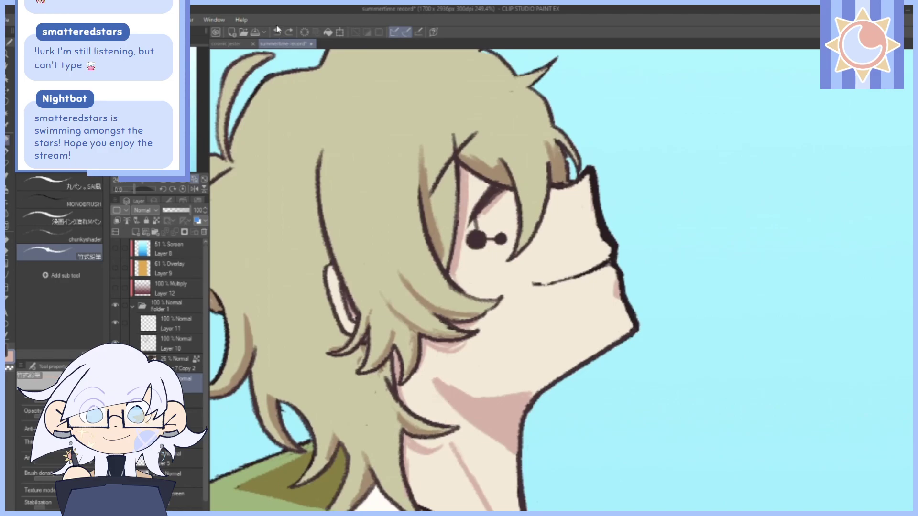
Sample the skin and pink shadow colours from the canvas and refine the upper edge of the chin shadow.
{"action": "left_click", "coordinate": [476, 349], "text": "alt"}
{"action": "left_click_drag", "start_coordinate": [436, 376], "coordinate": [472, 390]}
{"action": "left_click", "coordinate": [504, 417], "text": "alt"}
{"action": "left_click_drag", "start_coordinate": [136, 189], "coordinate": [133, 189]}
{"action": "left_click_drag", "start_coordinate": [612, 379], "coordinate": [635, 221]}
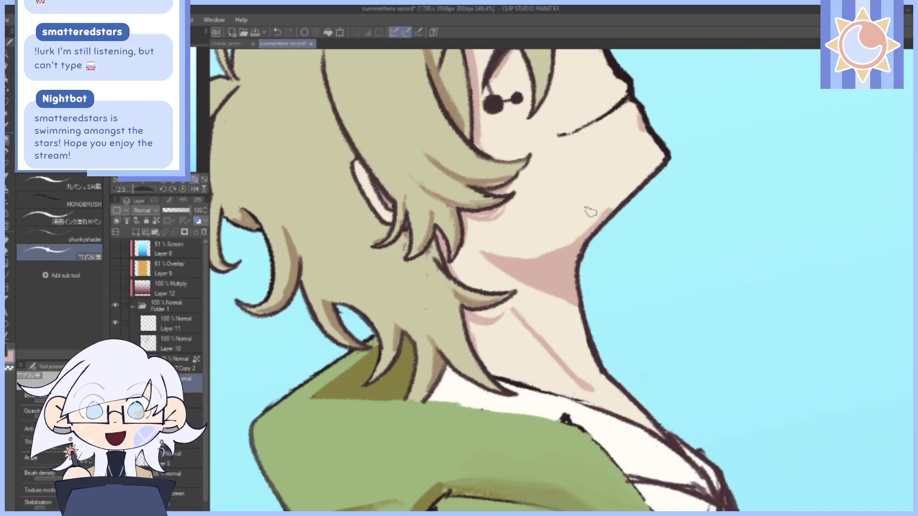
{"action": "left_click", "coordinate": [623, 162], "text": "alt"}
{"action": "mouse_move", "coordinate": [596, 219]}
{"action": "left_mouse_down"}
{"action": "mouse_move", "coordinate": [623, 197]}
{"action": "mouse_move", "coordinate": [519, 323]}
{"action": "left_mouse_up"}
{"action": "left_click", "coordinate": [186, 190]}
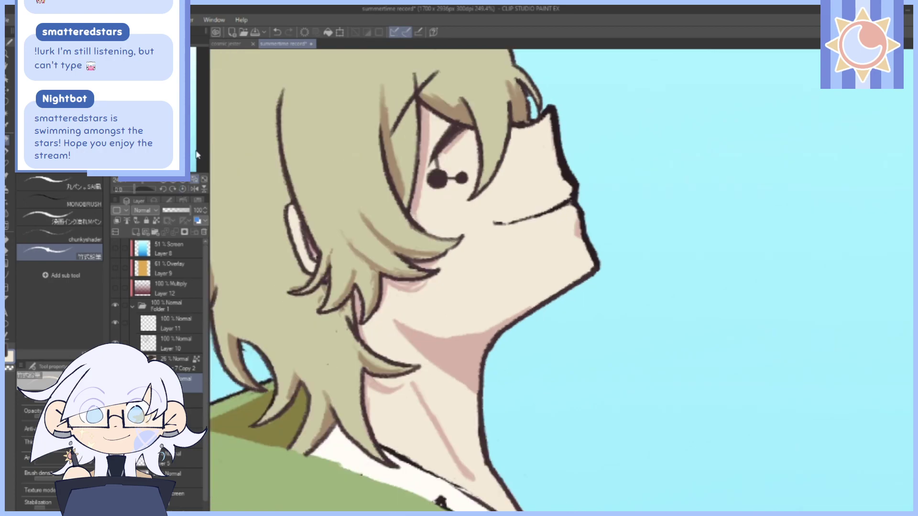
Try to paint out the dark blot and specks along the hood's edge beside the collar, then undo it.
{"action": "mouse_move", "coordinate": [690, 363]}
{"action": "left_mouse_down"}
{"action": "mouse_move", "coordinate": [711, 420]}
{"action": "mouse_move", "coordinate": [696, 288]}
{"action": "left_mouse_up"}
{"action": "left_click_drag", "start_coordinate": [689, 397], "coordinate": [684, 307]}
{"action": "mouse_move", "coordinate": [702, 420]}
{"action": "left_mouse_down"}
{"action": "mouse_move", "coordinate": [699, 365]}
{"action": "mouse_move", "coordinate": [782, 467]}
{"action": "left_mouse_up"}
{"action": "left_click_drag", "start_coordinate": [746, 437], "coordinate": [731, 396]}
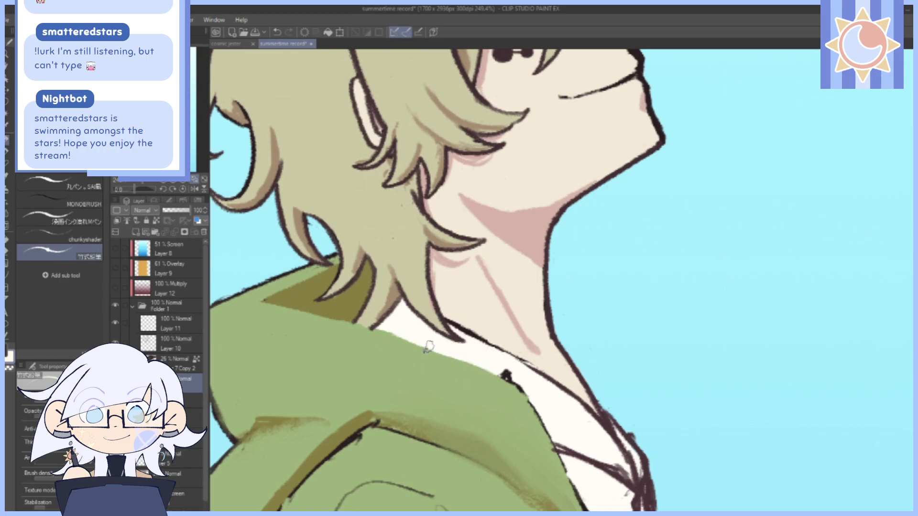
{"action": "left_click_drag", "start_coordinate": [505, 363], "coordinate": [473, 349]}
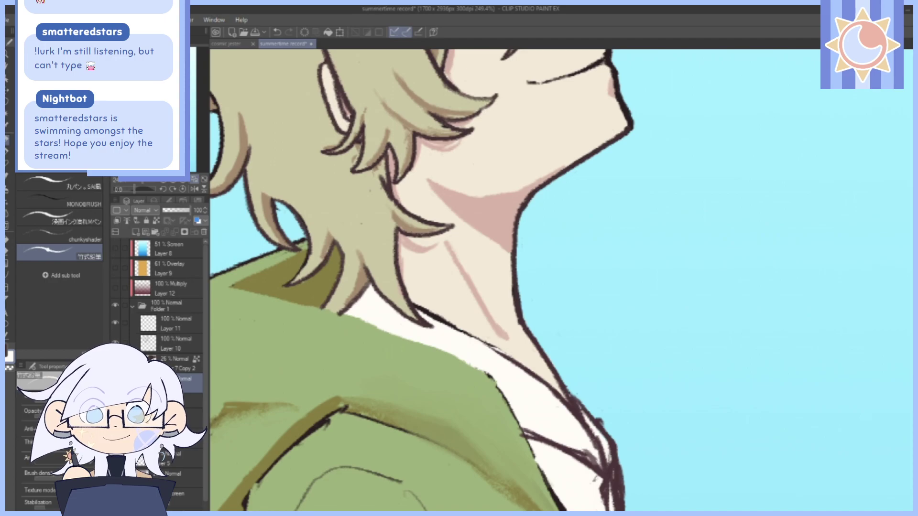
{"action": "left_click", "coordinate": [173, 346]}
{"action": "left_click_drag", "start_coordinate": [135, 189], "coordinate": [122, 188]}
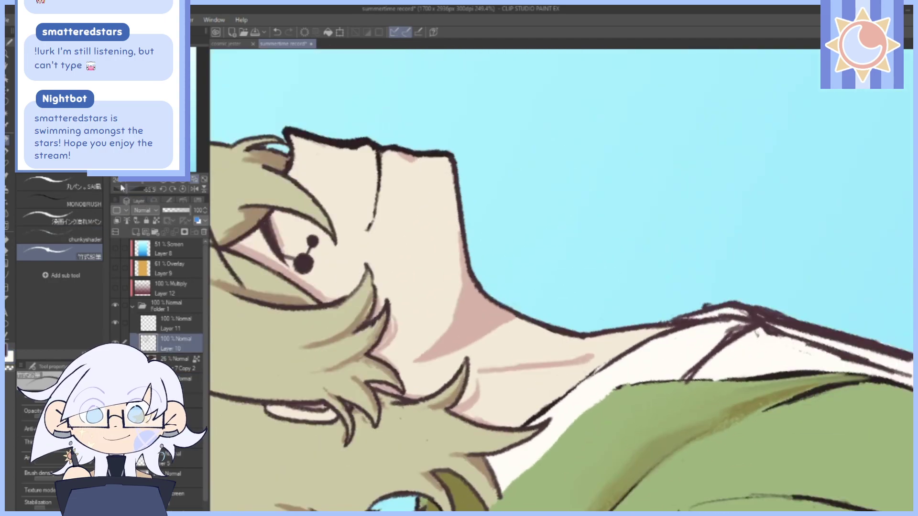
{"action": "left_click", "coordinate": [277, 32]}
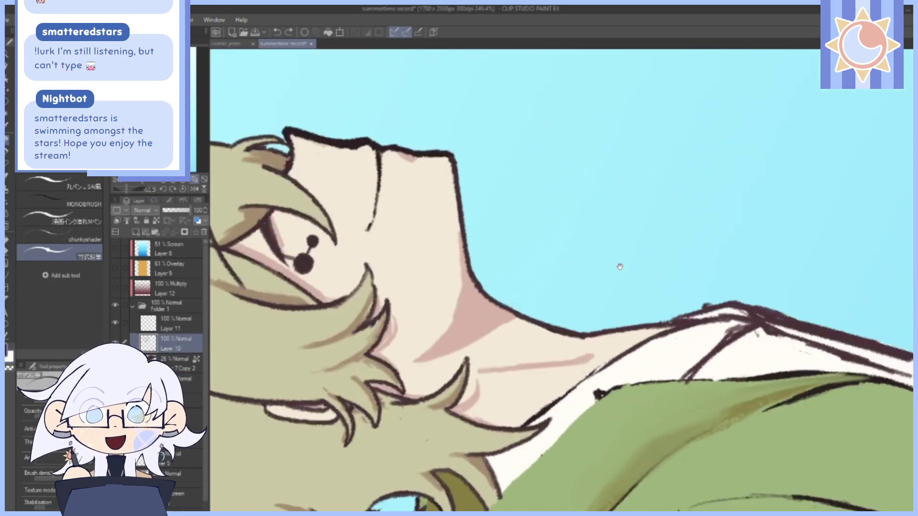
Paint white over the dark blot where the hood's upper corner meets the collar, working on the layer below the line layers.
{"action": "left_click_drag", "start_coordinate": [590, 326], "coordinate": [513, 225]}
{"action": "left_click_drag", "start_coordinate": [519, 291], "coordinate": [529, 293]}
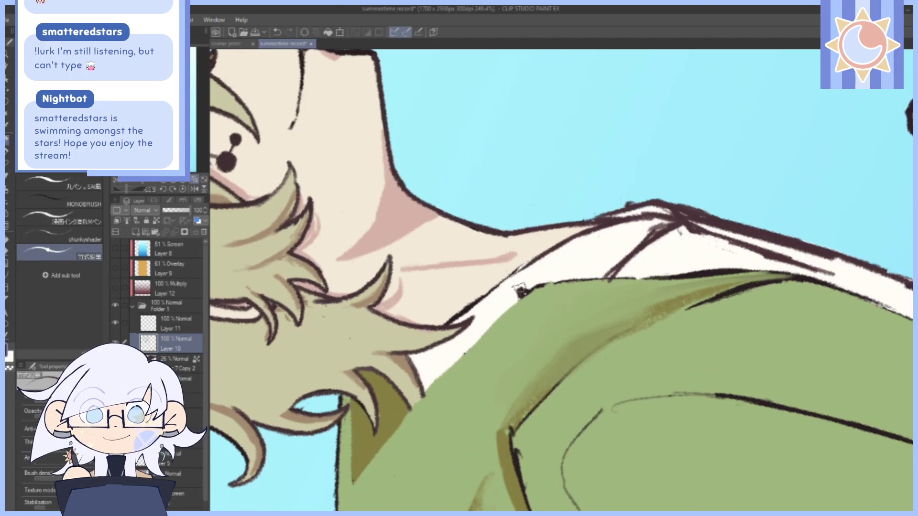
{"action": "left_click", "coordinate": [177, 364]}
{"action": "left_click", "coordinate": [177, 384]}
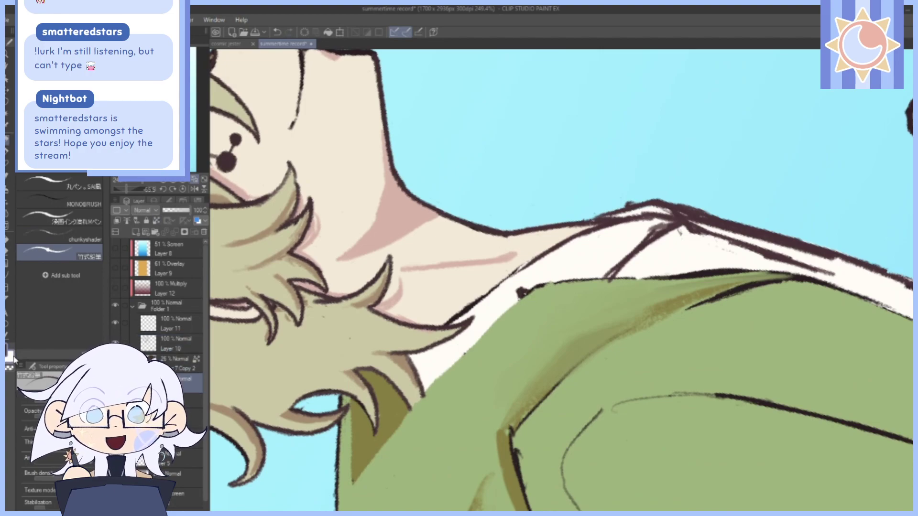
{"action": "left_click", "coordinate": [184, 189]}
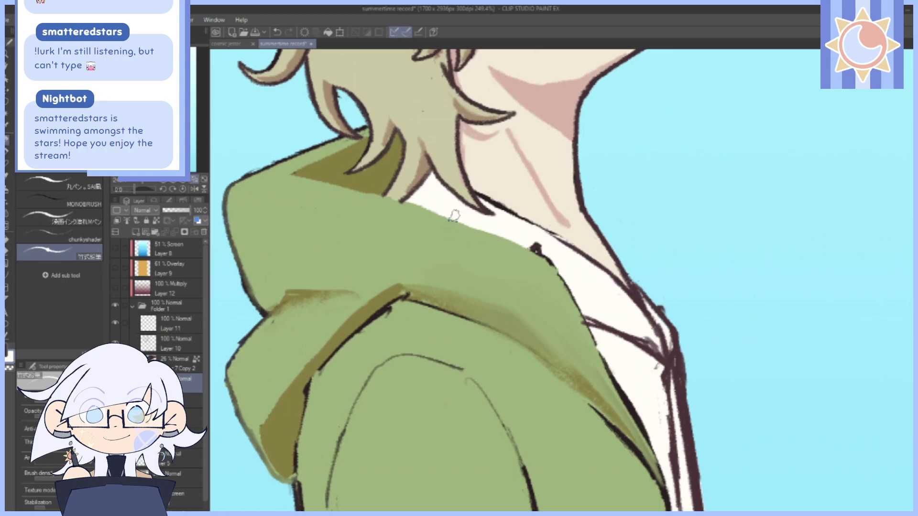
{"action": "left_click_drag", "start_coordinate": [534, 245], "coordinate": [542, 253]}
Clean up the rough sketch lines around the front tip of the white shirt collar.
{"action": "mouse_move", "coordinate": [660, 249]}
{"action": "left_mouse_down"}
{"action": "mouse_move", "coordinate": [655, 275]}
{"action": "mouse_move", "coordinate": [591, 299]}
{"action": "mouse_move", "coordinate": [538, 288]}
{"action": "left_mouse_up"}
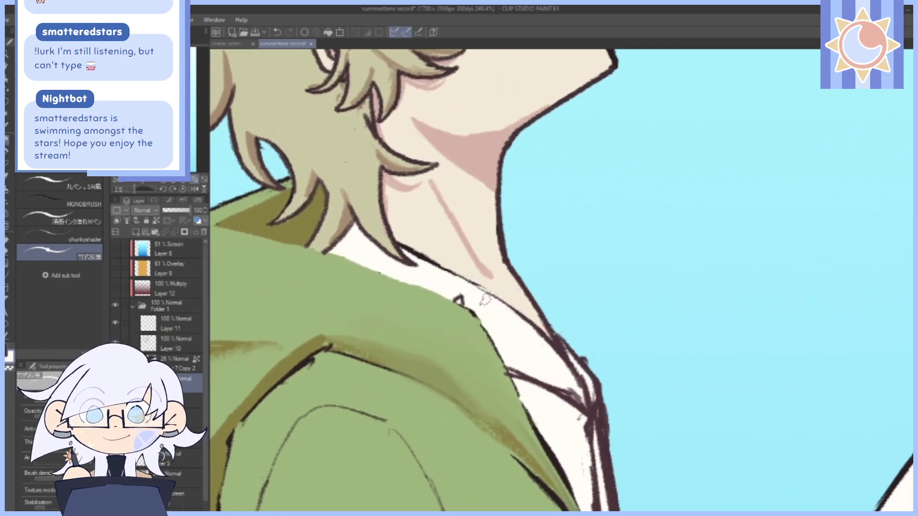
{"action": "left_click_drag", "start_coordinate": [593, 367], "coordinate": [527, 294]}
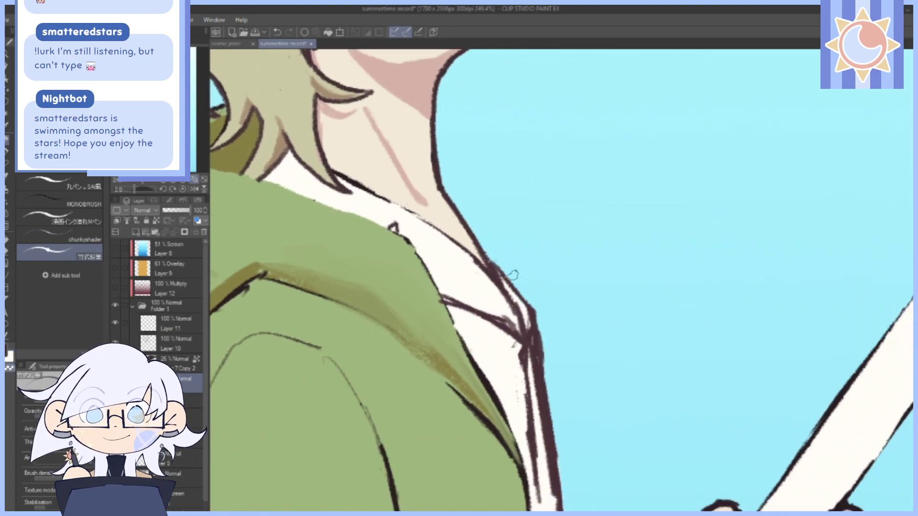
{"action": "left_click_drag", "start_coordinate": [549, 336], "coordinate": [504, 141]}
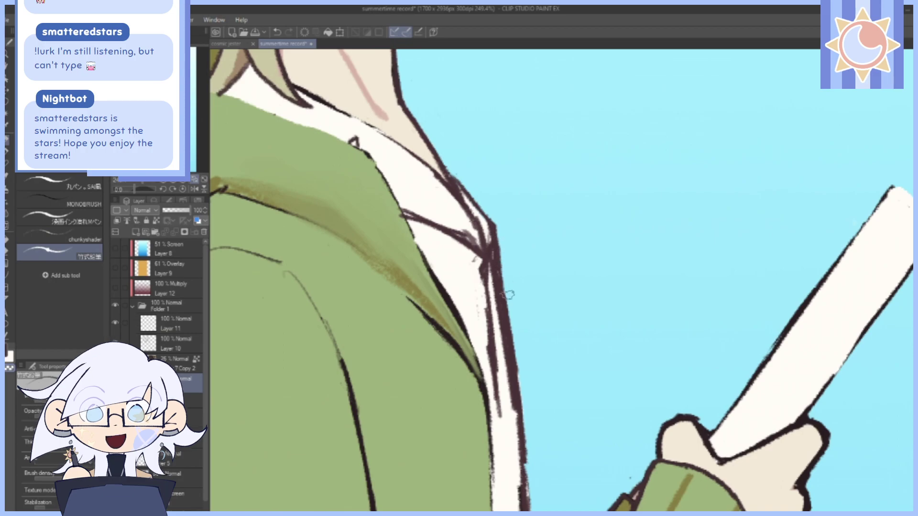
{"action": "left_click_drag", "start_coordinate": [535, 225], "coordinate": [600, 417]}
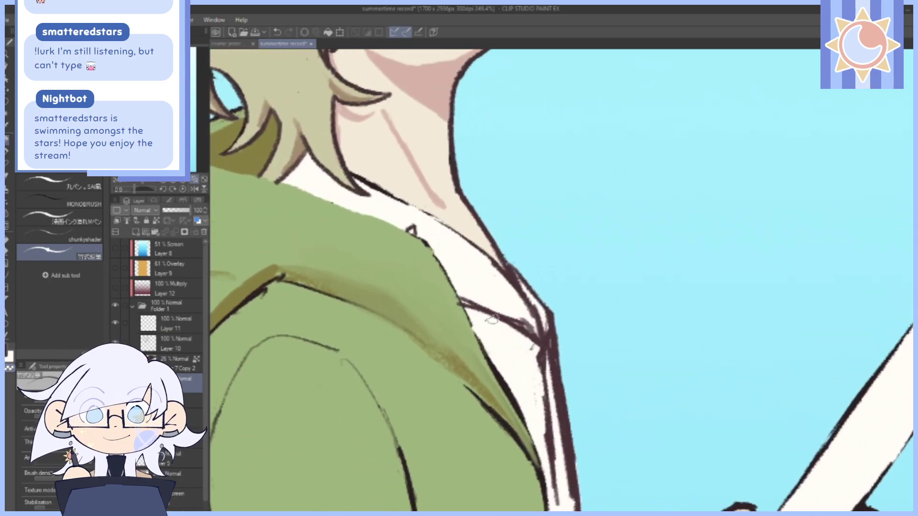
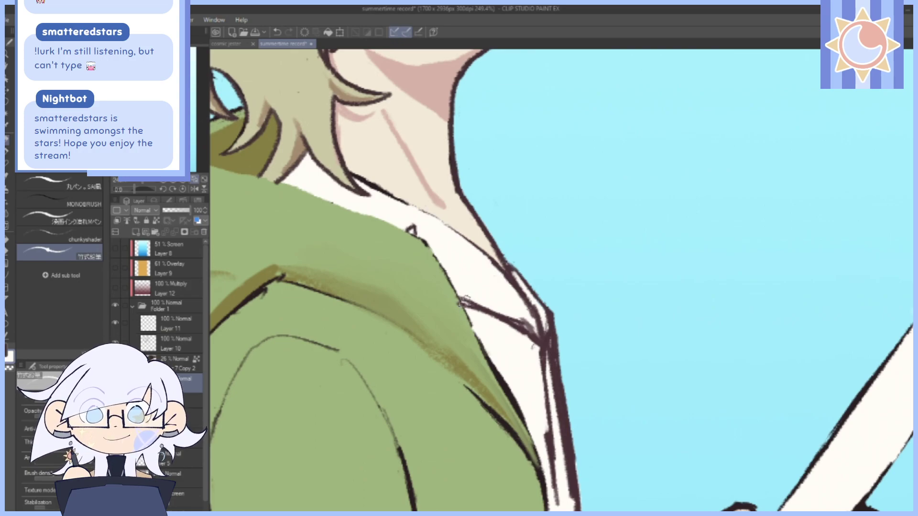
Paint white over the rough edges of the collar fold line and the doubled lines down the shirt front.
{"action": "left_click_drag", "start_coordinate": [597, 389], "coordinate": [561, 271]}
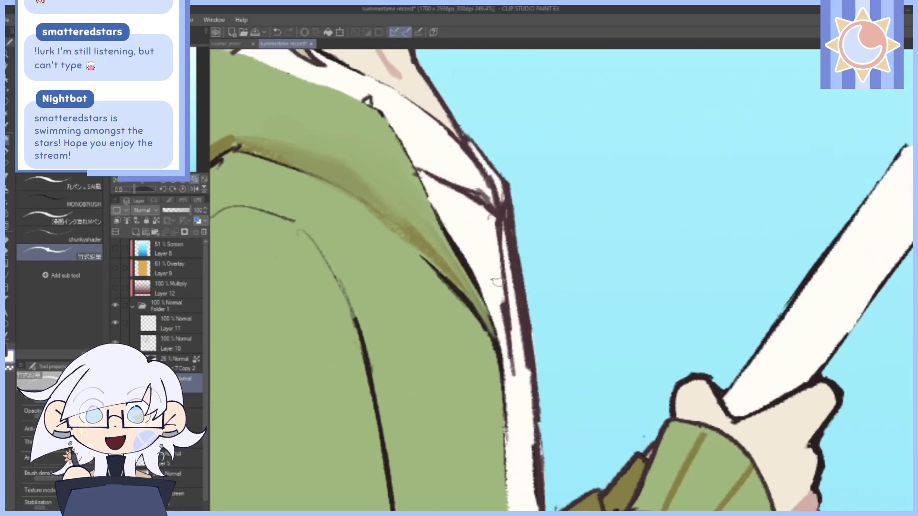
{"action": "left_click_drag", "start_coordinate": [578, 425], "coordinate": [556, 167]}
{"action": "scroll", "coordinate": [557, 166], "scroll_direction": "up", "scroll_amount": 6}
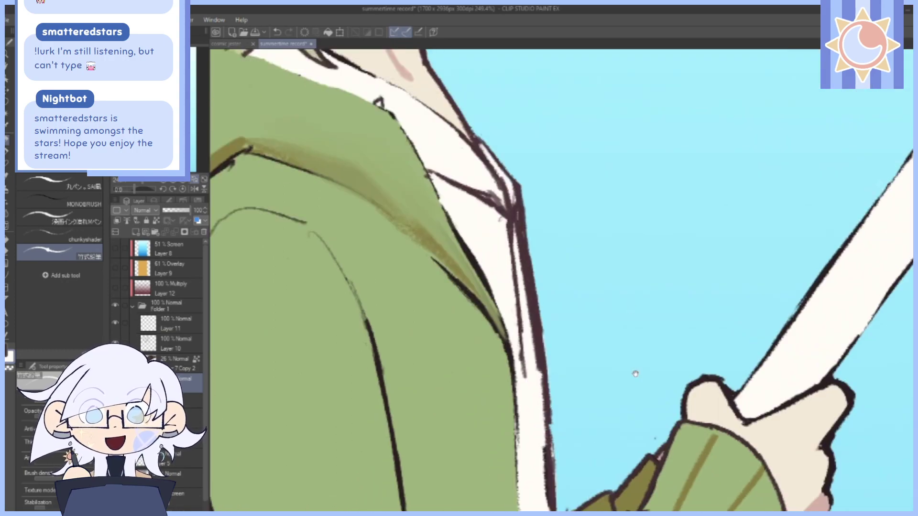
{"action": "left_click_drag", "start_coordinate": [520, 279], "coordinate": [528, 373]}
{"action": "mouse_move", "coordinate": [514, 260]}
{"action": "left_mouse_down"}
{"action": "mouse_move", "coordinate": [531, 289]}
{"action": "mouse_move", "coordinate": [511, 331]}
{"action": "mouse_move", "coordinate": [523, 271]}
{"action": "mouse_move", "coordinate": [513, 317]}
{"action": "left_mouse_up"}
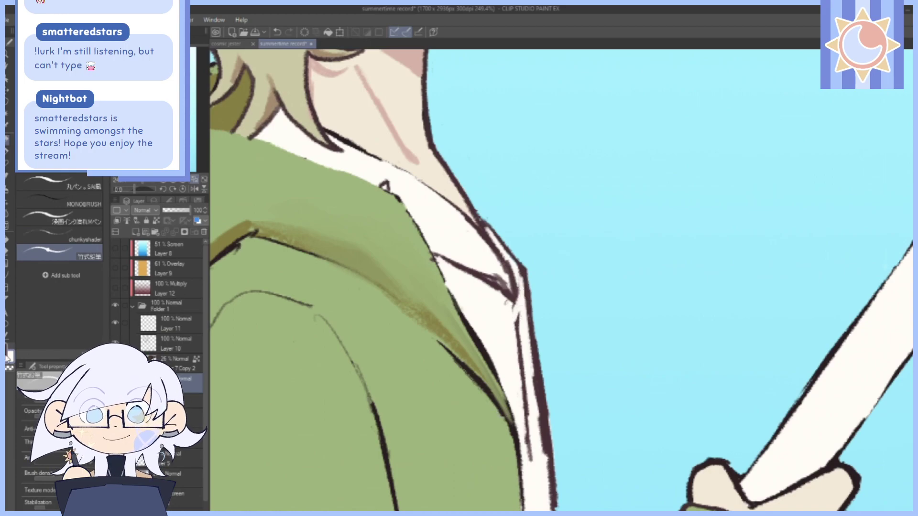
Thin the overlapping dark lines at the collar tip and upper shirt front, working on Layer 10 and the paint layer.
{"action": "left_click", "coordinate": [7, 354]}
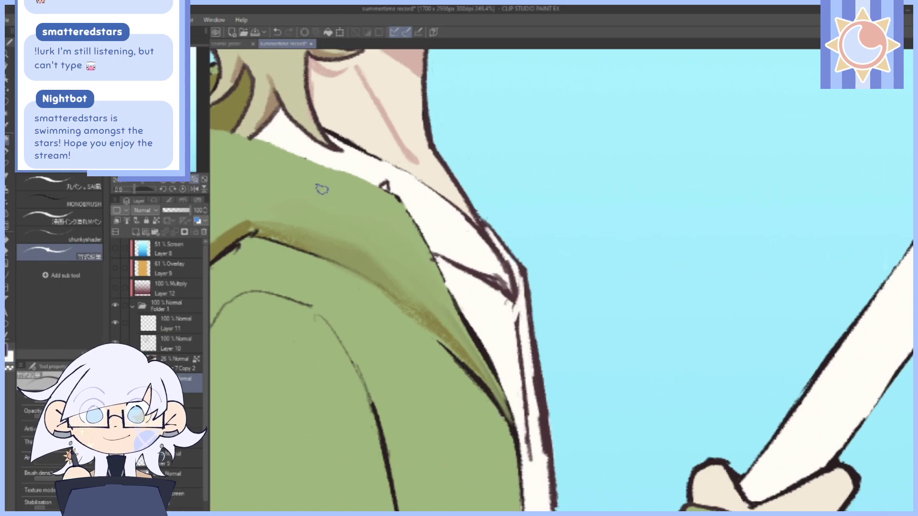
{"action": "left_click", "coordinate": [189, 344]}
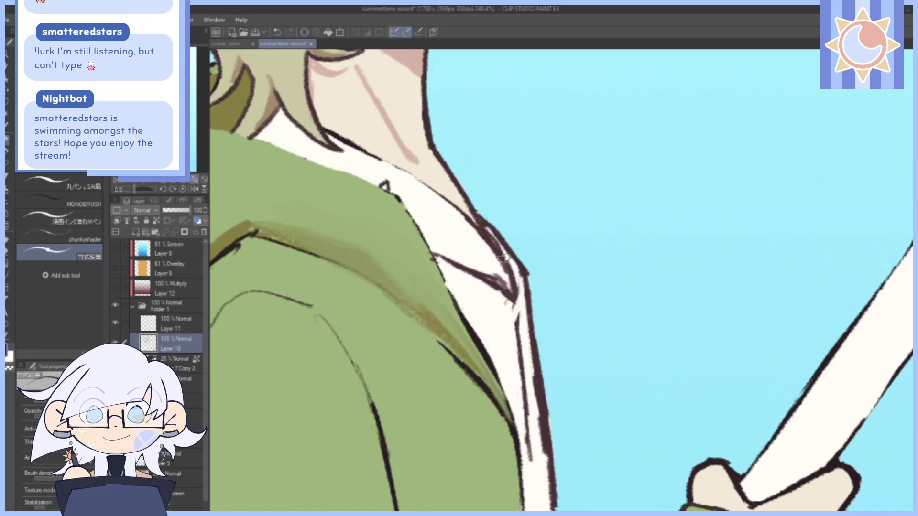
{"action": "left_click_drag", "start_coordinate": [508, 304], "coordinate": [520, 353]}
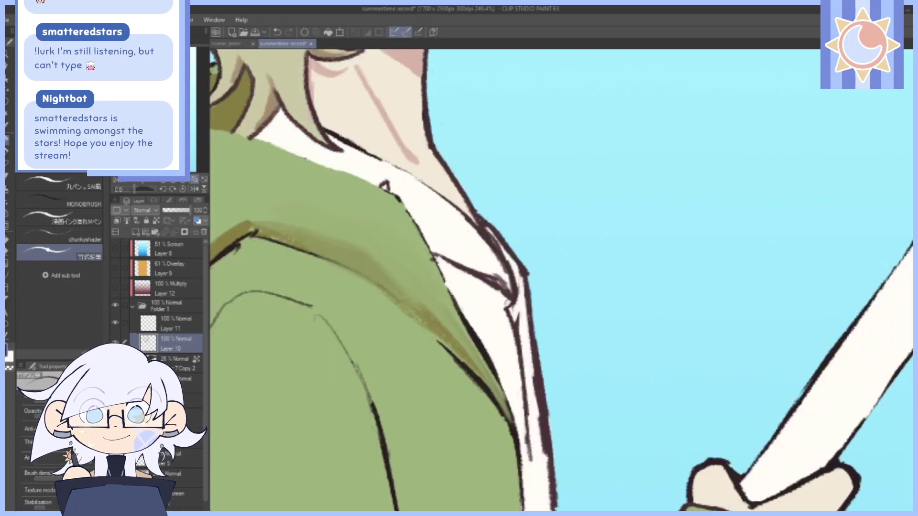
{"action": "left_click", "coordinate": [186, 383]}
{"action": "left_click", "coordinate": [455, 200], "text": "alt"}
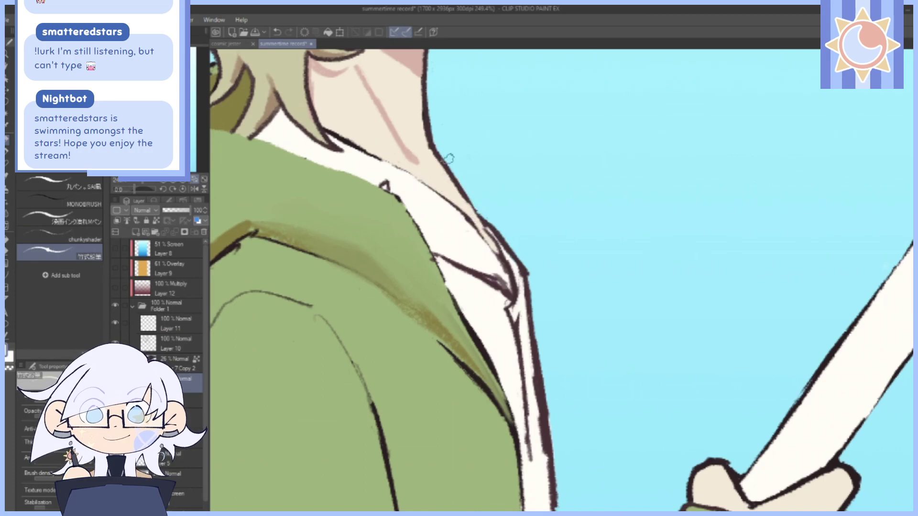
{"action": "left_click_drag", "start_coordinate": [528, 139], "coordinate": [507, 162]}
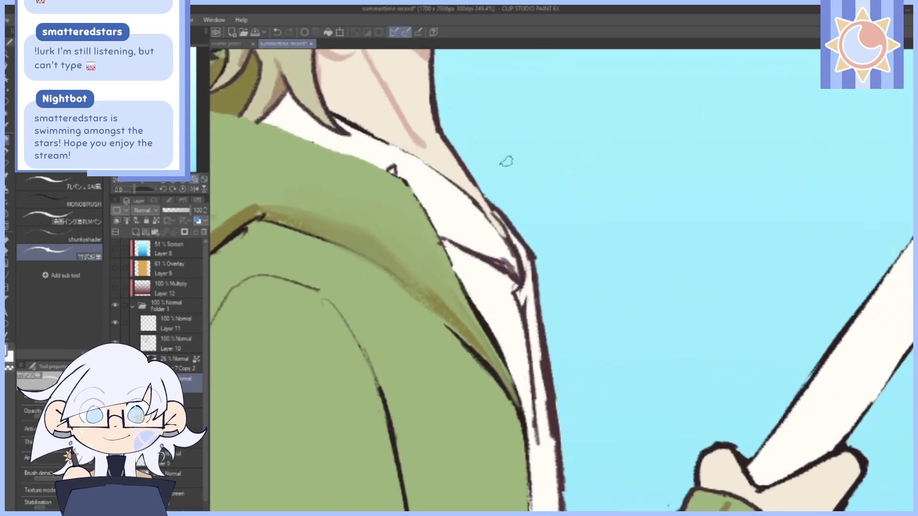
{"action": "left_click", "coordinate": [178, 340]}
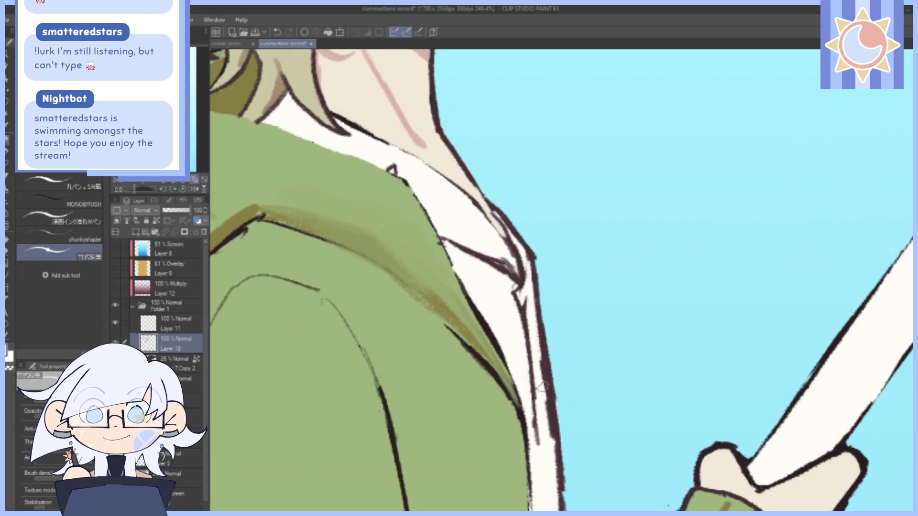
Draw a clean dark line on Layer 10 along the collar's upper edge, from the hair lock down to the collar tip.
{"action": "left_click_drag", "start_coordinate": [580, 208], "coordinate": [558, 273]}
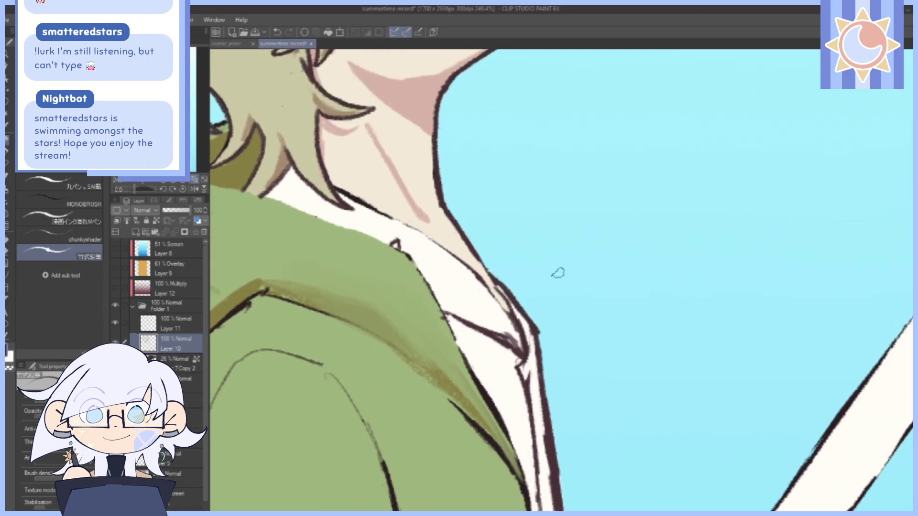
{"action": "left_click_drag", "start_coordinate": [137, 189], "coordinate": [137, 188]}
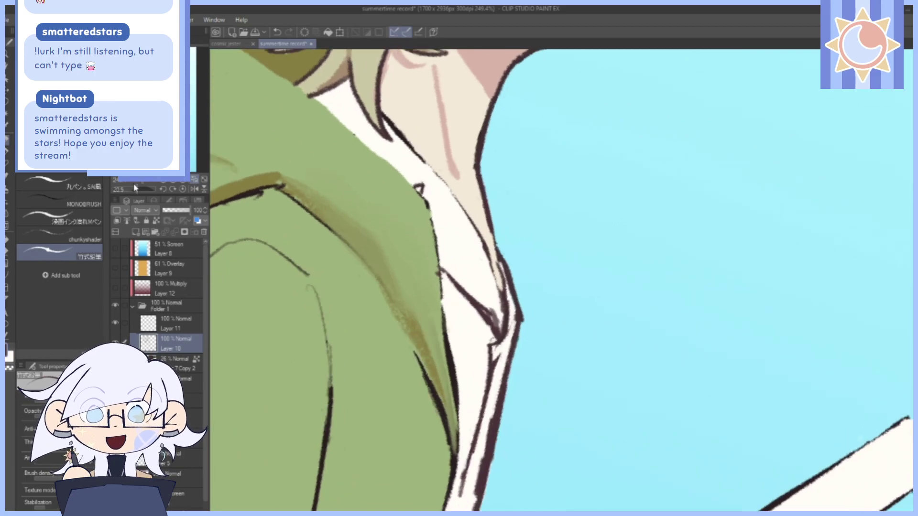
{"action": "mouse_move", "coordinate": [538, 213]}
{"action": "left_mouse_down"}
{"action": "mouse_move", "coordinate": [567, 308]}
{"action": "mouse_move", "coordinate": [595, 467]}
{"action": "mouse_move", "coordinate": [520, 242]}
{"action": "left_mouse_up"}
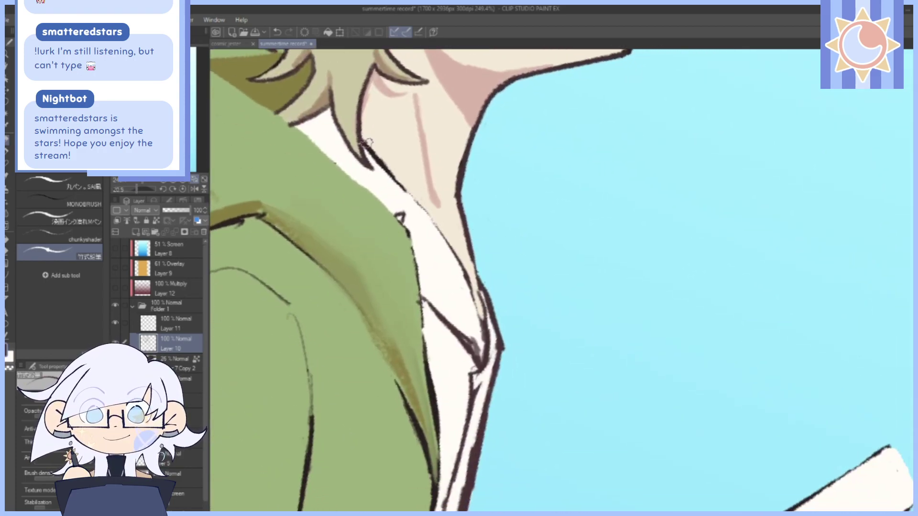
{"action": "left_click_drag", "start_coordinate": [484, 262], "coordinate": [466, 217]}
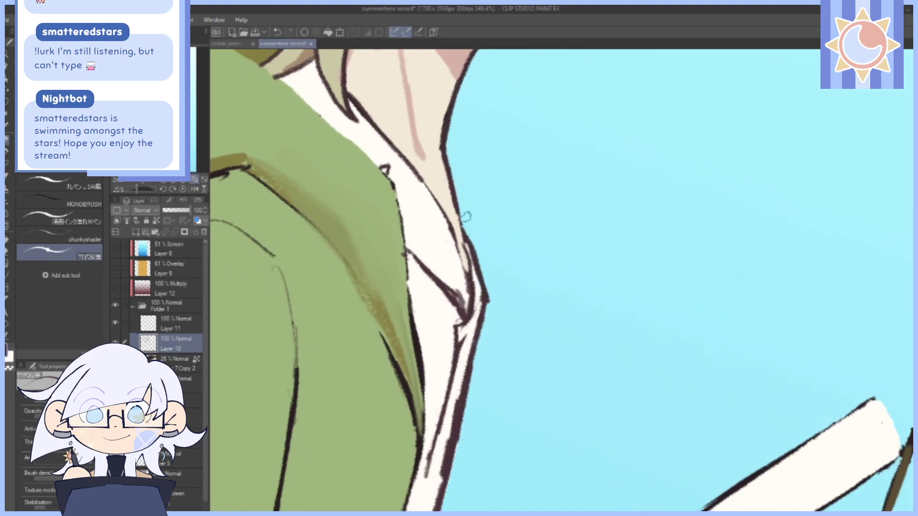
{"action": "mouse_move", "coordinate": [416, 175]}
{"action": "left_mouse_down"}
{"action": "mouse_move", "coordinate": [452, 224]}
{"action": "mouse_move", "coordinate": [472, 289]}
{"action": "left_mouse_up"}
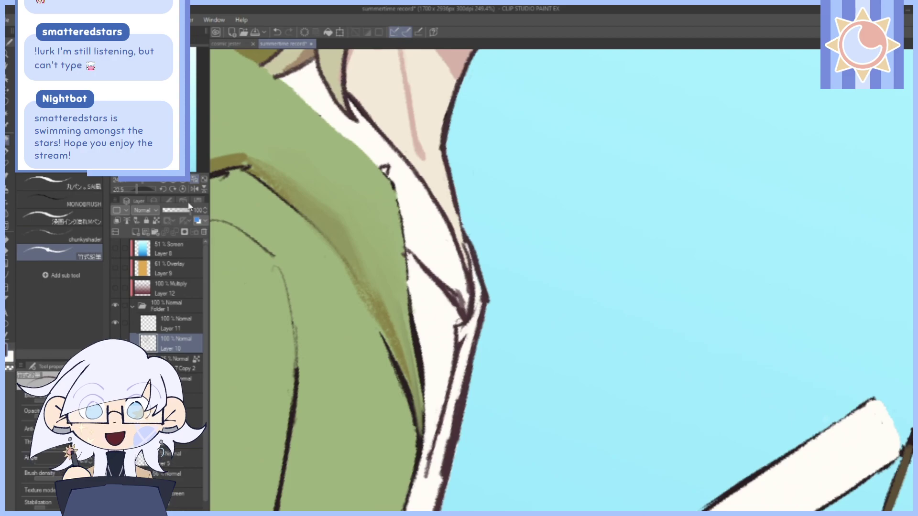
{"action": "left_click", "coordinate": [182, 189]}
Rework the junction of the neck outline and the collar, undoing the first stroke and erasing stray line there.
{"action": "left_click_drag", "start_coordinate": [543, 294], "coordinate": [543, 276]}
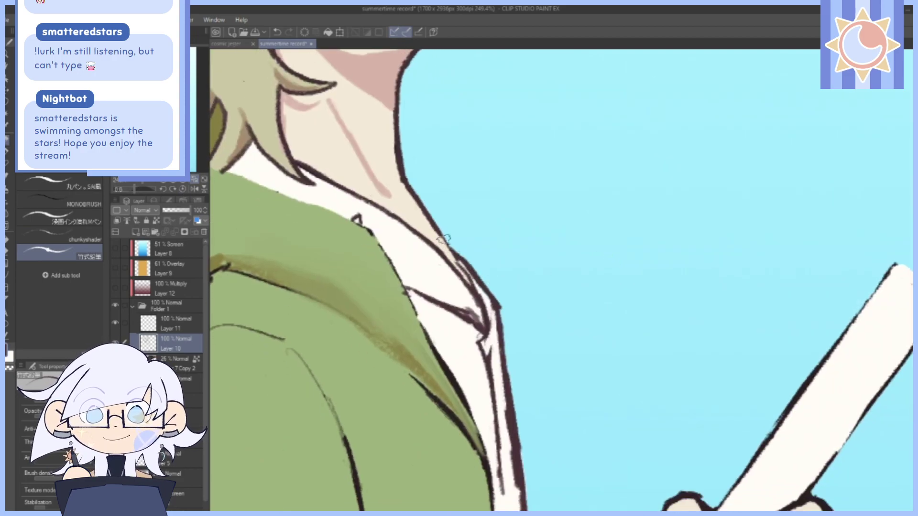
{"action": "left_click_drag", "start_coordinate": [438, 231], "coordinate": [464, 279]}
{"action": "left_click", "coordinate": [277, 32]}
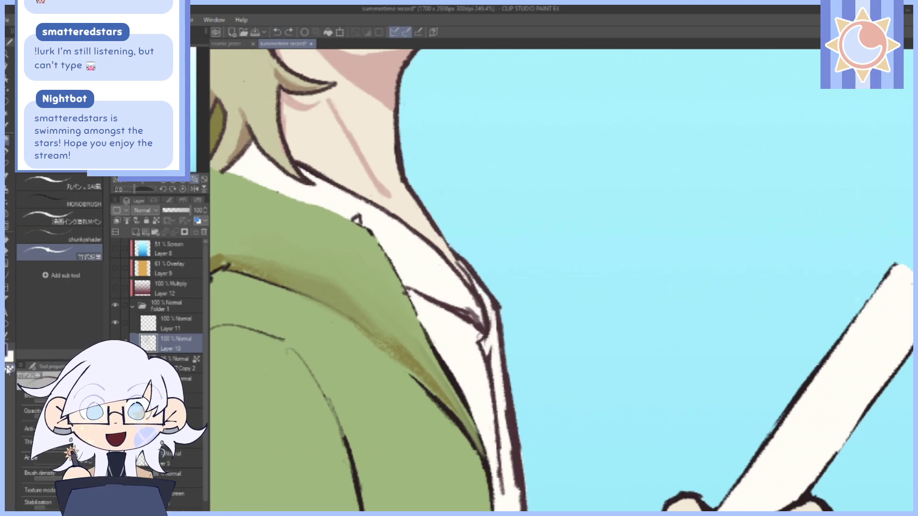
{"action": "left_click_drag", "start_coordinate": [444, 246], "coordinate": [464, 276]}
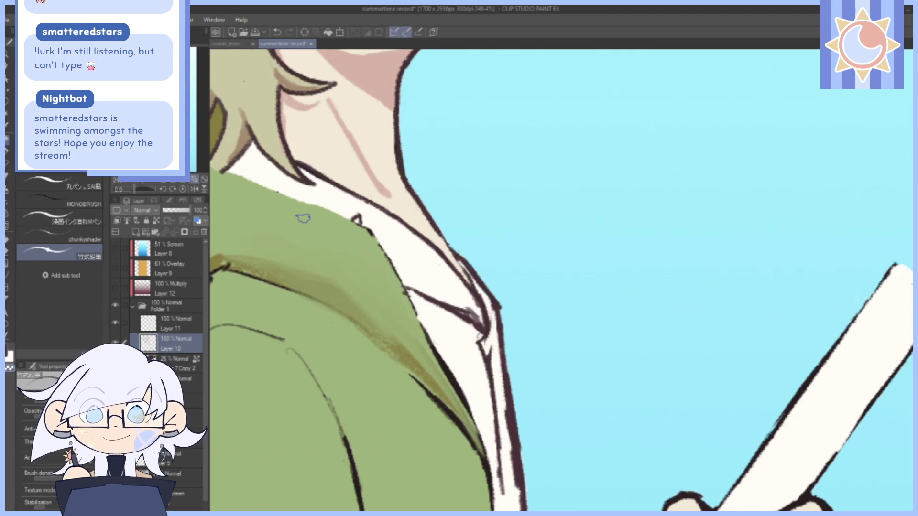
Sample the skin colour and fill the narrow strip between the front neck outline and the collar line.
{"action": "left_click", "coordinate": [190, 383]}
{"action": "left_click", "coordinate": [11, 361]}
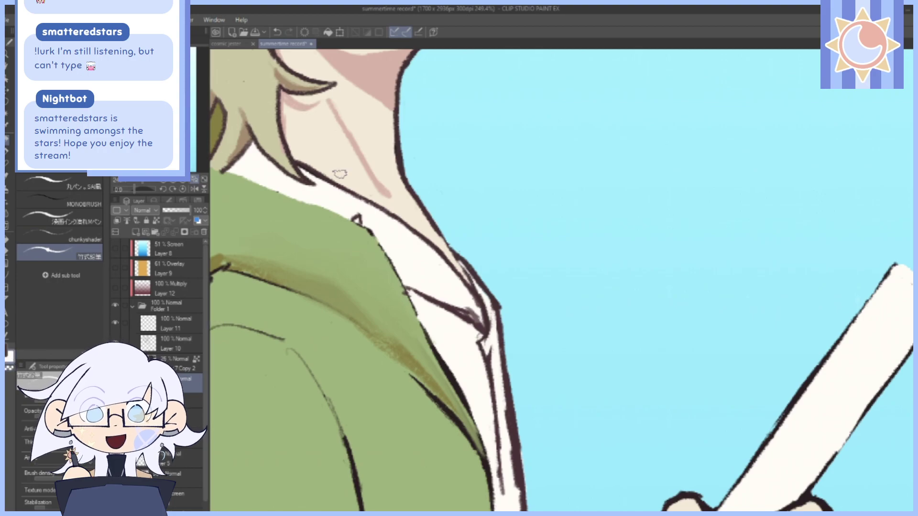
{"action": "left_click", "coordinate": [391, 179], "text": "alt"}
{"action": "left_click_drag", "start_coordinate": [409, 189], "coordinate": [445, 241]}
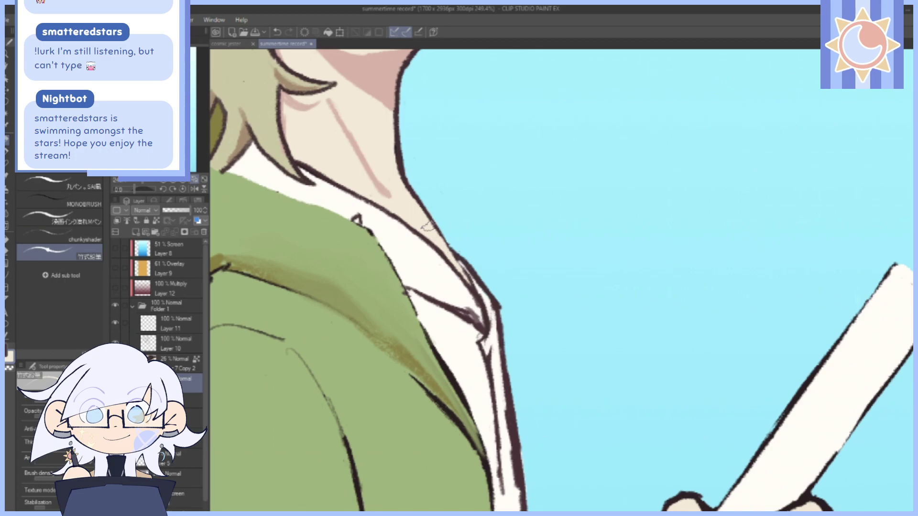
Sample the shirt white and paint over the rough dark strokes at the collar tip and down the shirt front.
{"action": "left_click", "coordinate": [489, 345], "text": "alt"}
{"action": "scroll", "coordinate": [481, 262], "scroll_direction": "down", "scroll_amount": 3}
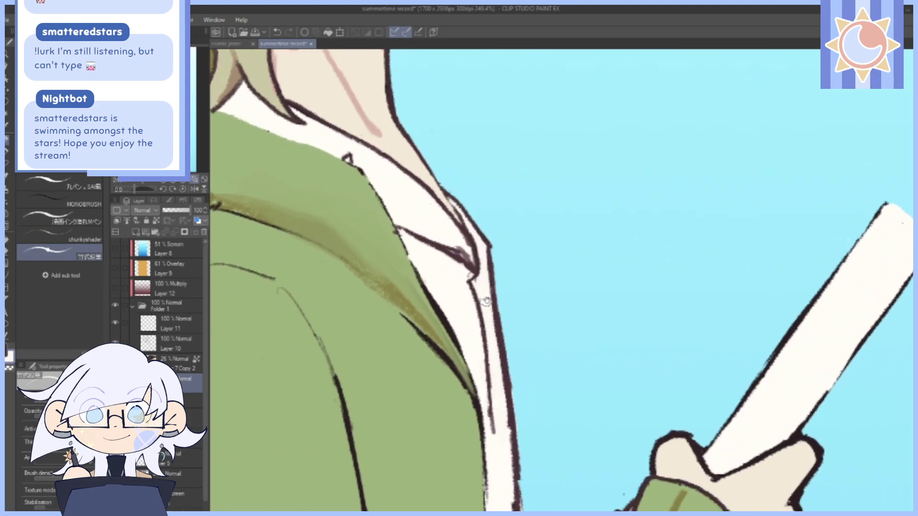
{"action": "scroll", "coordinate": [484, 306], "scroll_direction": "up", "scroll_amount": 3}
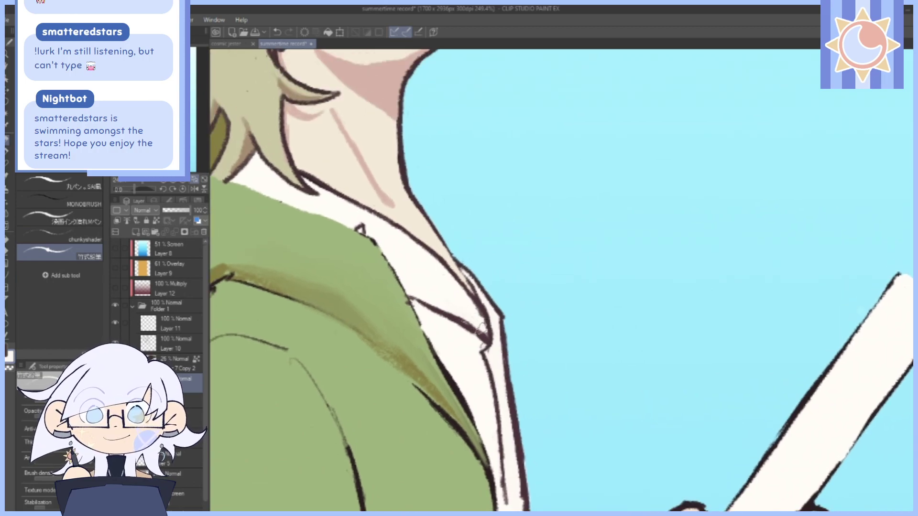
Thin the heavy dark line along the lower edge of the shirt collar by painting over it with the shirt white.
{"action": "mouse_move", "coordinate": [417, 308]}
{"action": "left_mouse_down"}
{"action": "mouse_move", "coordinate": [478, 333]}
{"action": "mouse_move", "coordinate": [469, 332]}
{"action": "left_mouse_up"}
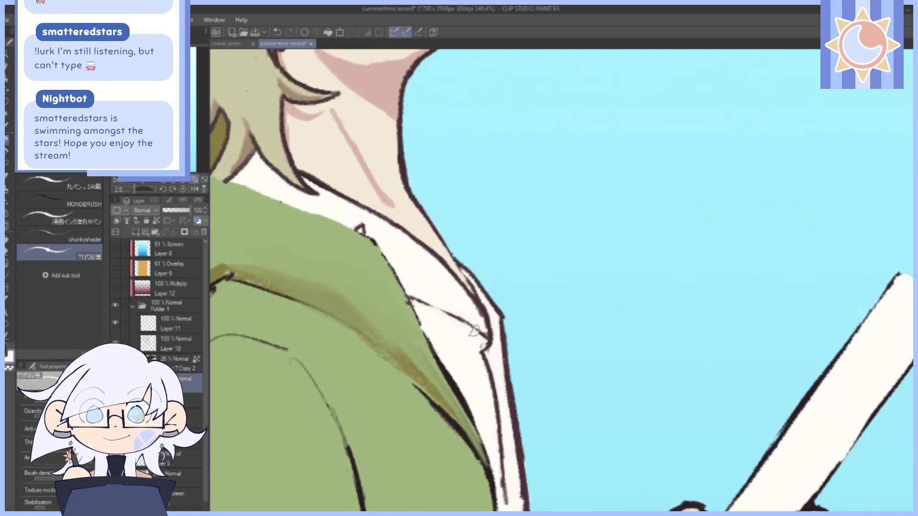
{"action": "left_click_drag", "start_coordinate": [466, 296], "coordinate": [478, 317]}
{"action": "left_click_drag", "start_coordinate": [574, 214], "coordinate": [659, 331]}
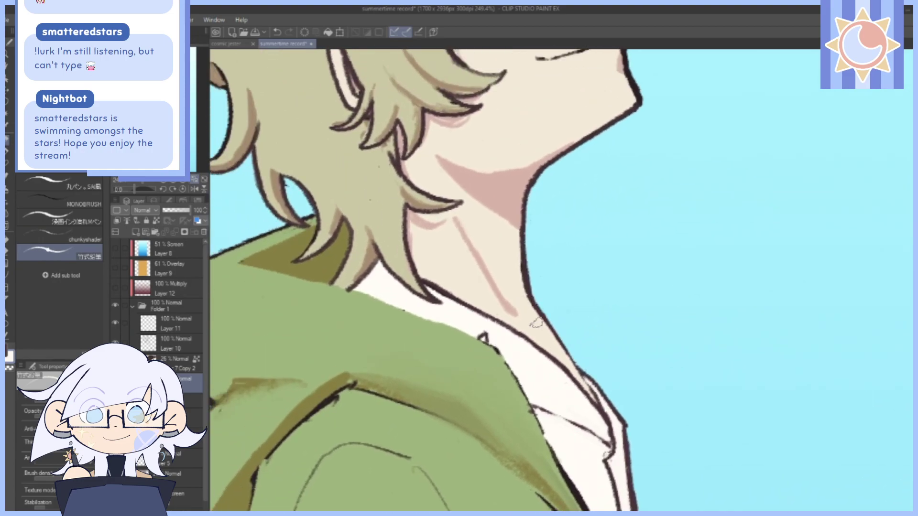
{"action": "left_click_drag", "start_coordinate": [536, 324], "coordinate": [509, 235]}
Turn on the visibility of the Multiply, Overlay and Screen layers (Layers 12, 9 and 8) with the whole canvas in view.
{"action": "left_click", "coordinate": [194, 179]}
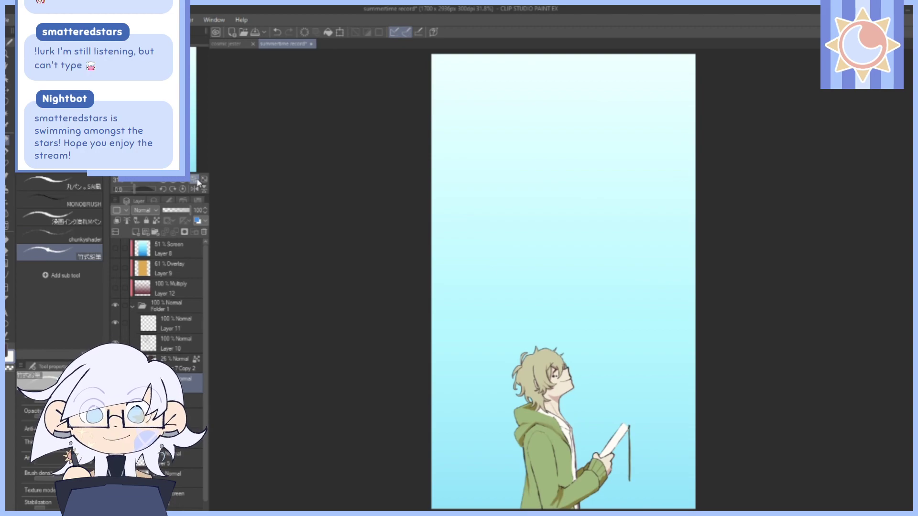
{"action": "left_click_drag", "start_coordinate": [132, 181], "coordinate": [136, 181]}
{"action": "left_click_drag", "start_coordinate": [161, 108], "coordinate": [161, 131]}
{"action": "left_click_drag", "start_coordinate": [677, 497], "coordinate": [573, 426]}
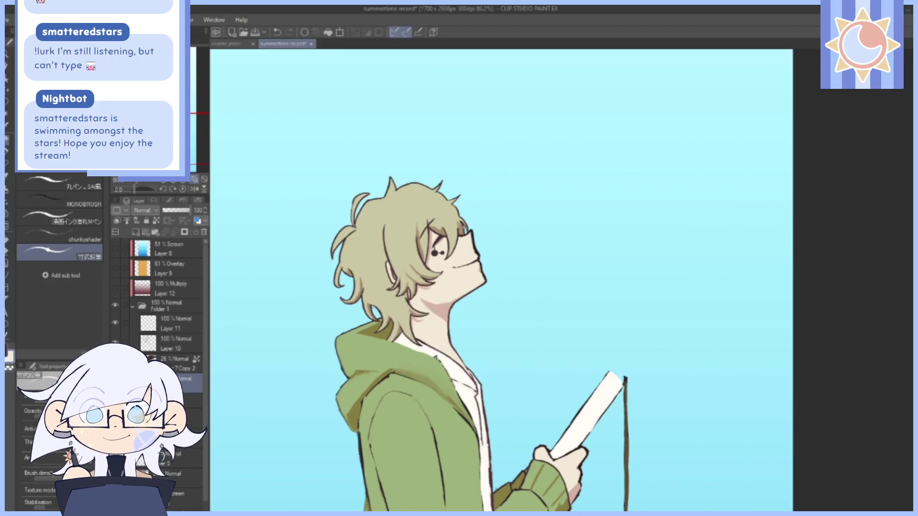
{"action": "left_click", "coordinate": [194, 180]}
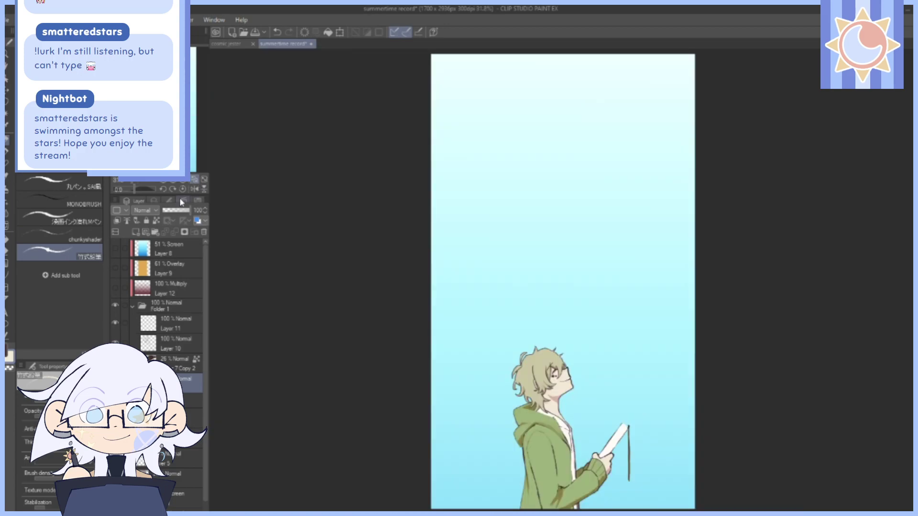
{"action": "left_click_drag", "start_coordinate": [116, 288], "coordinate": [114, 247]}
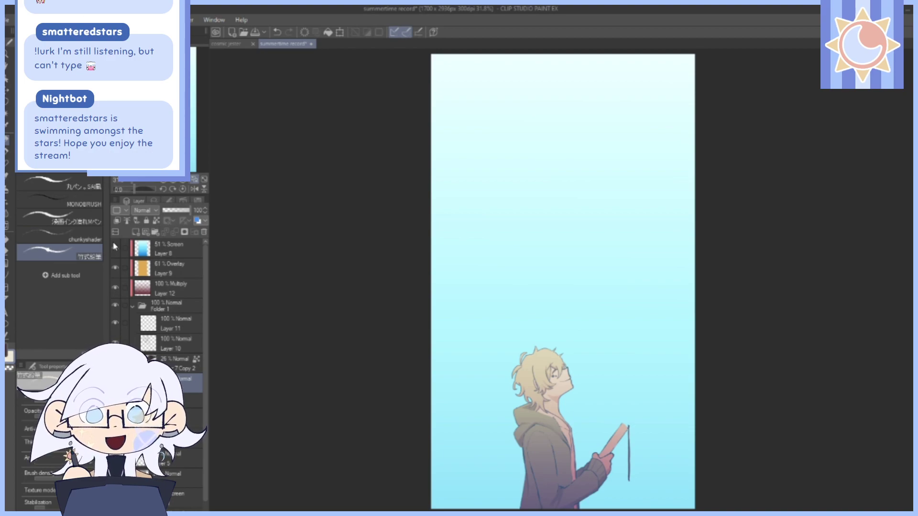
Set the opacity of the Screen layer, Layer 8, to 56% and save the illustration.
{"action": "left_click", "coordinate": [185, 249]}
{"action": "mouse_move", "coordinate": [177, 211]}
{"action": "left_mouse_down"}
{"action": "mouse_move", "coordinate": [193, 210]}
{"action": "mouse_move", "coordinate": [183, 219]}
{"action": "left_mouse_up"}
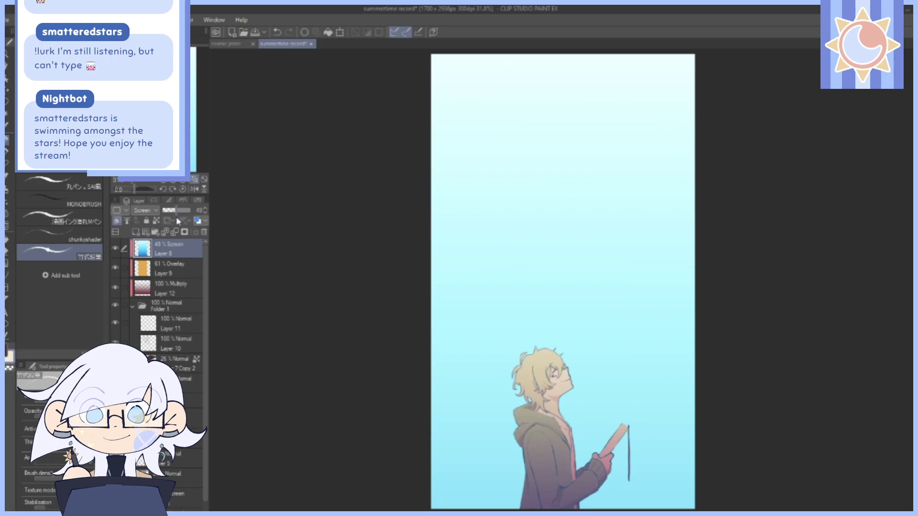
{"action": "mouse_move", "coordinate": [176, 220]}
{"action": "left_mouse_down"}
{"action": "mouse_move", "coordinate": [160, 223]}
{"action": "mouse_move", "coordinate": [177, 220]}
{"action": "left_mouse_up"}
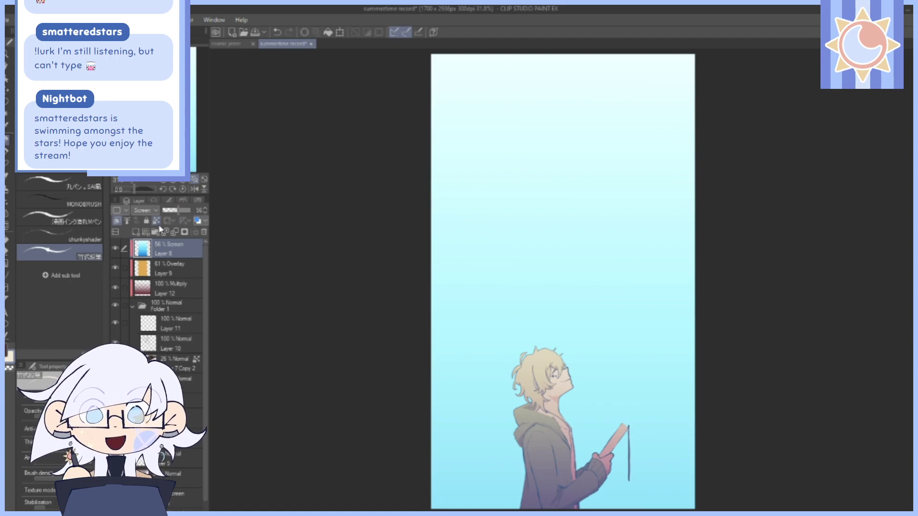
{"action": "left_click", "coordinate": [255, 32]}
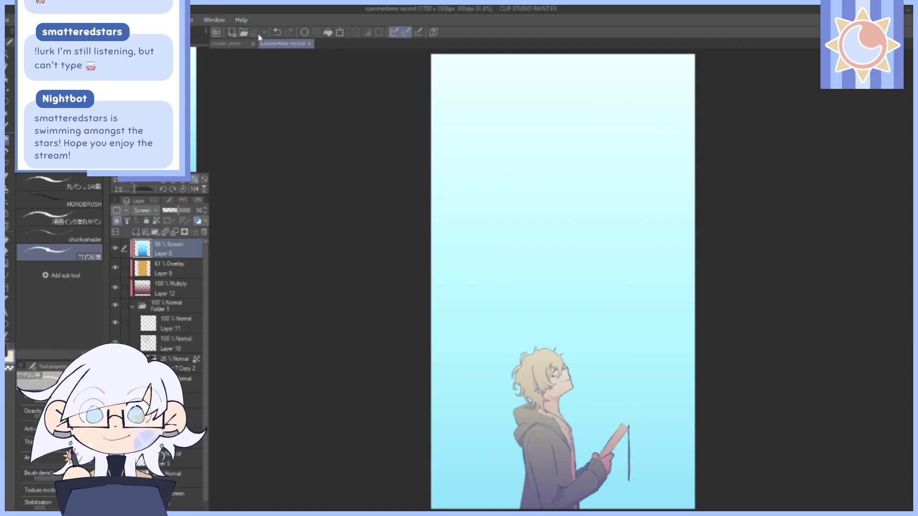